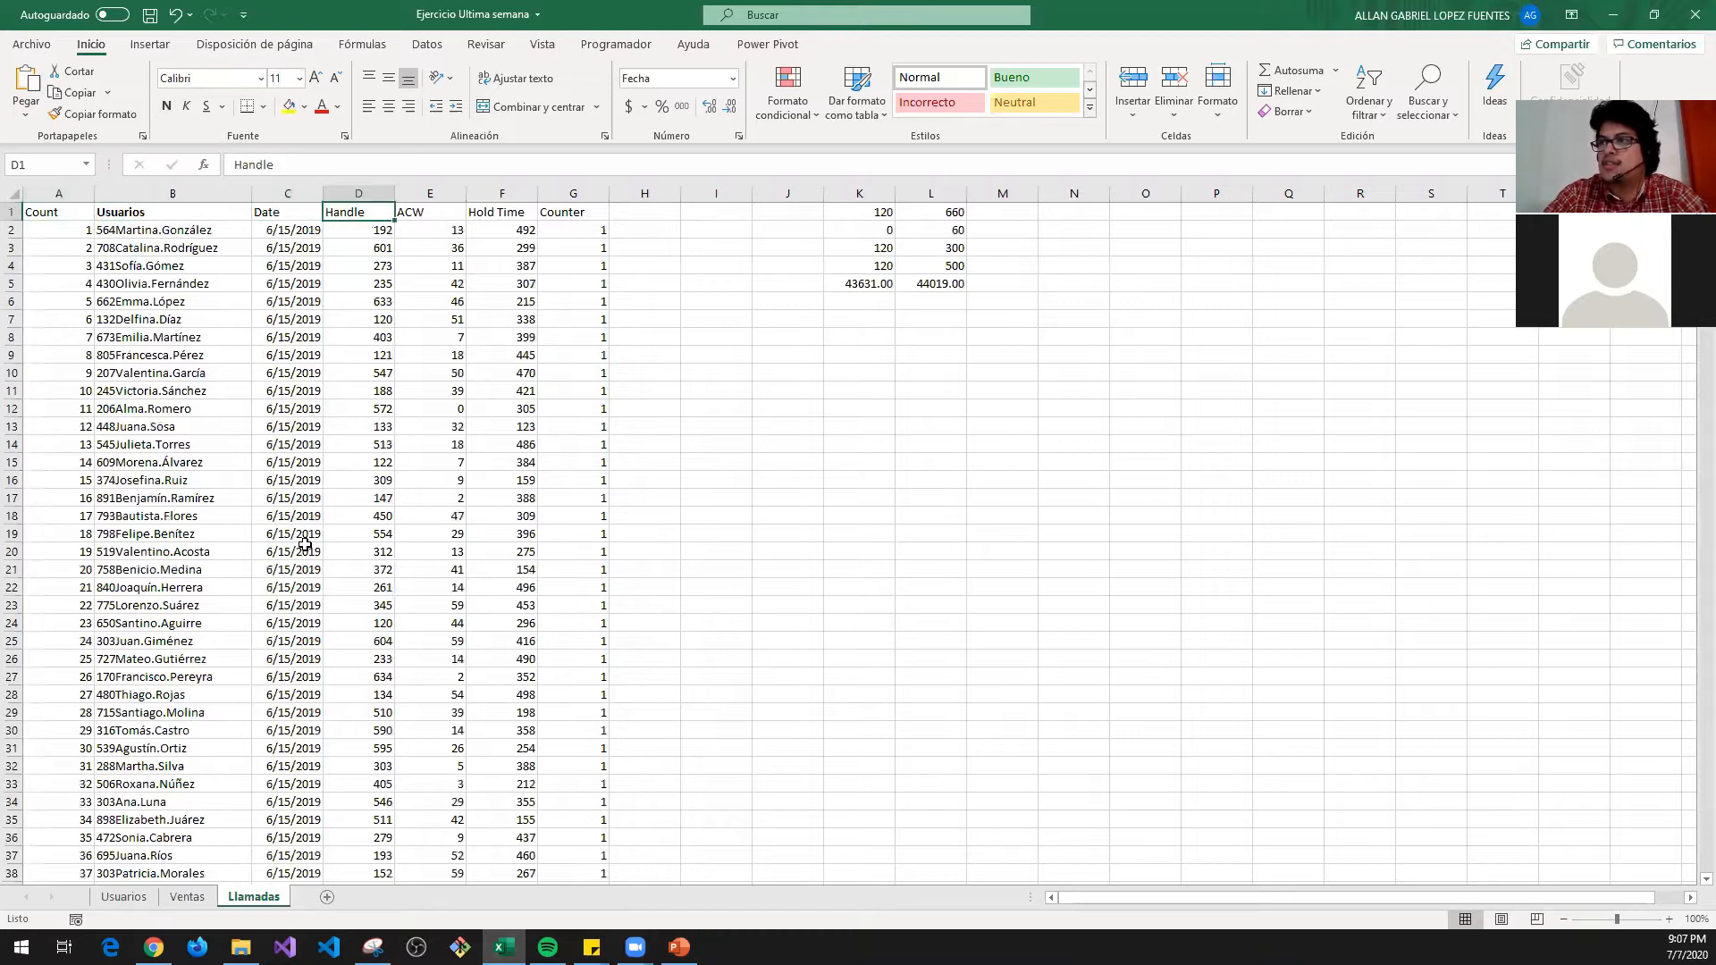
- Examine the column headers and the first call record on the Llamadas sheet
{"action": "key", "text": "Left"}
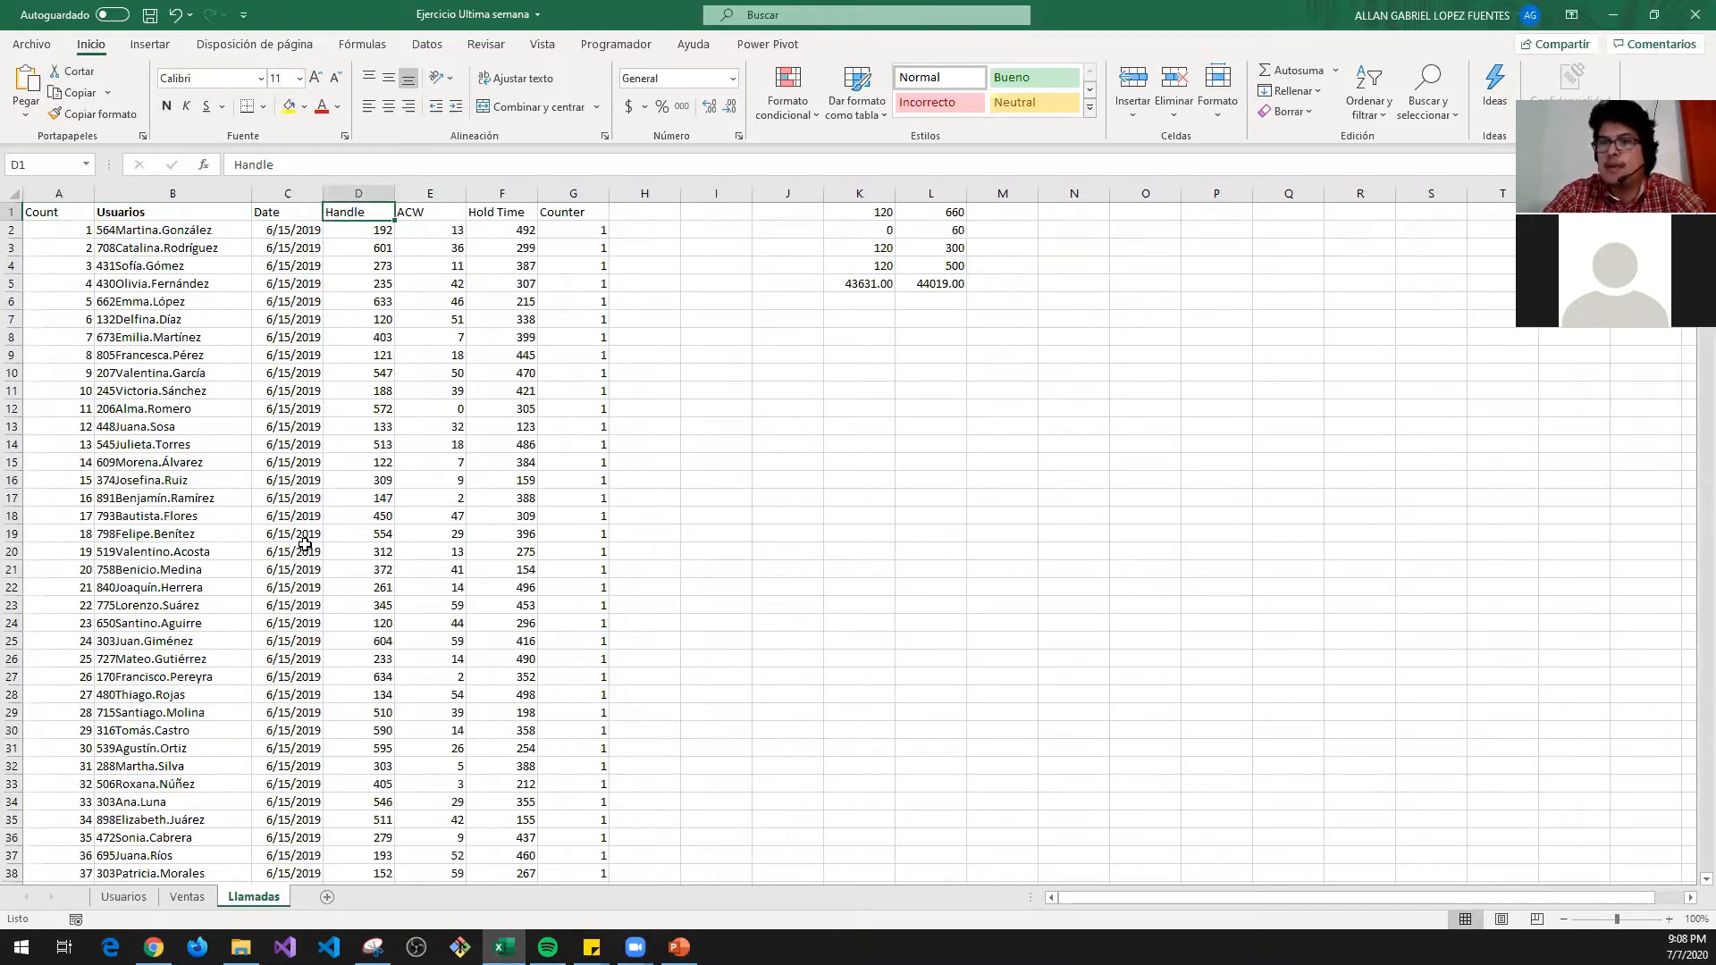
{"action": "key", "text": "Right"}
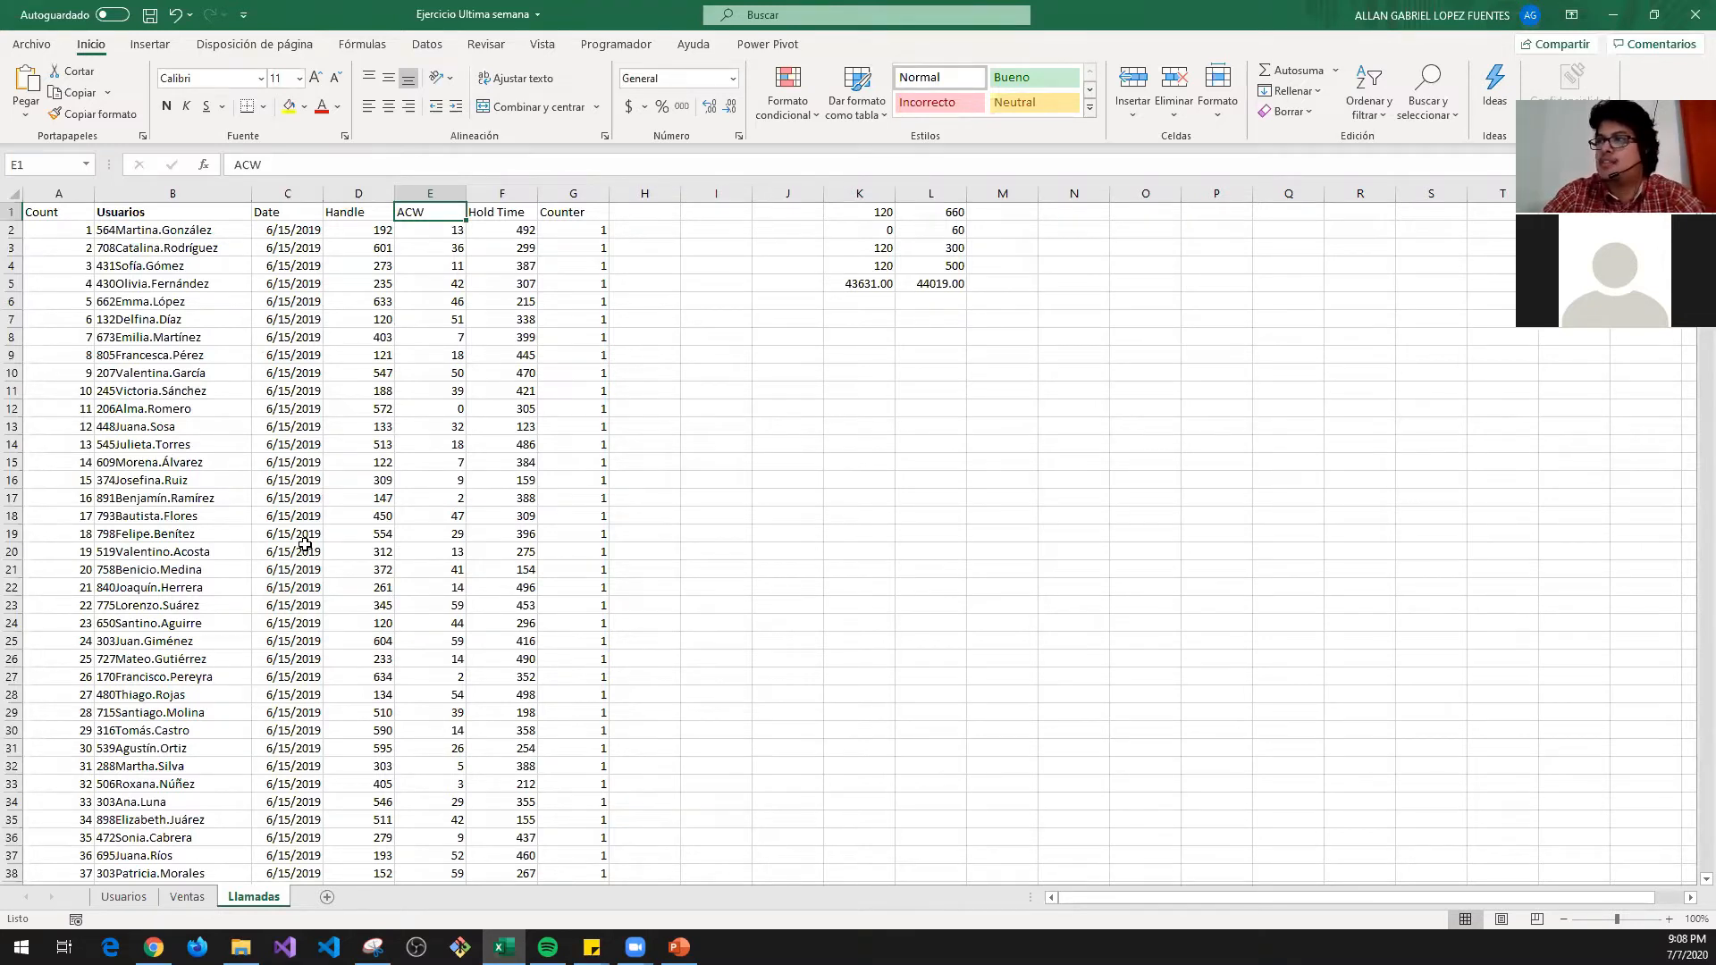
{"action": "key", "text": "Right"}
{"action": "key", "text": "Right"}
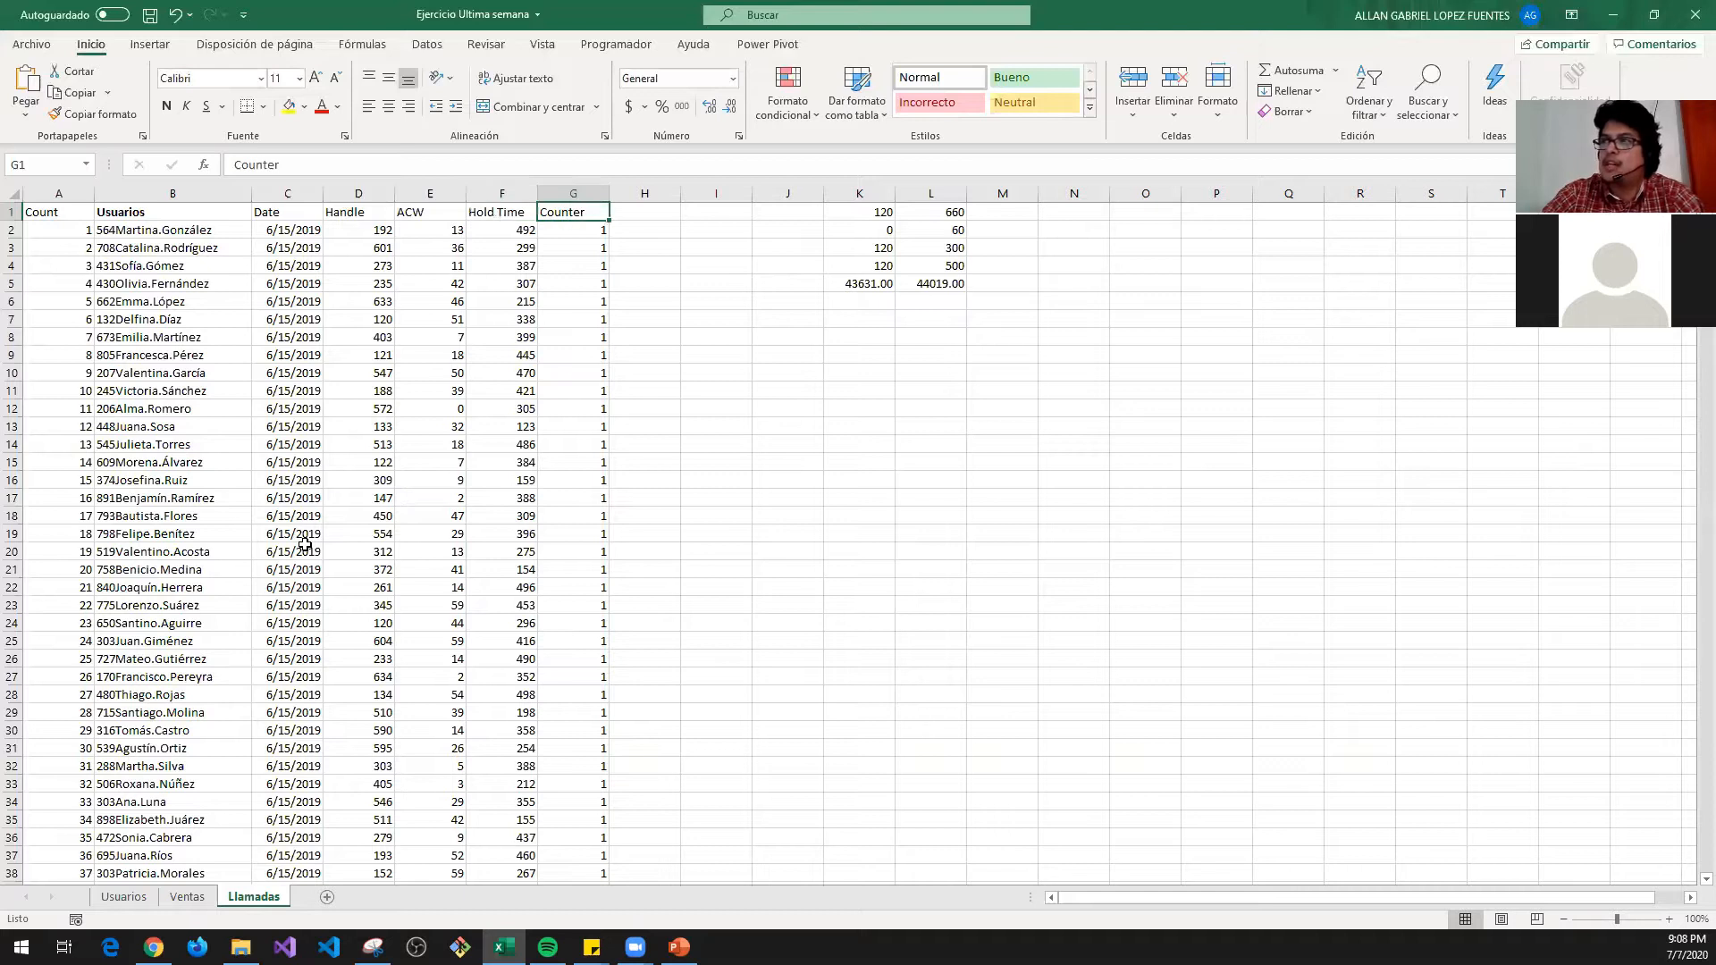
{"action": "key", "text": "Home"}
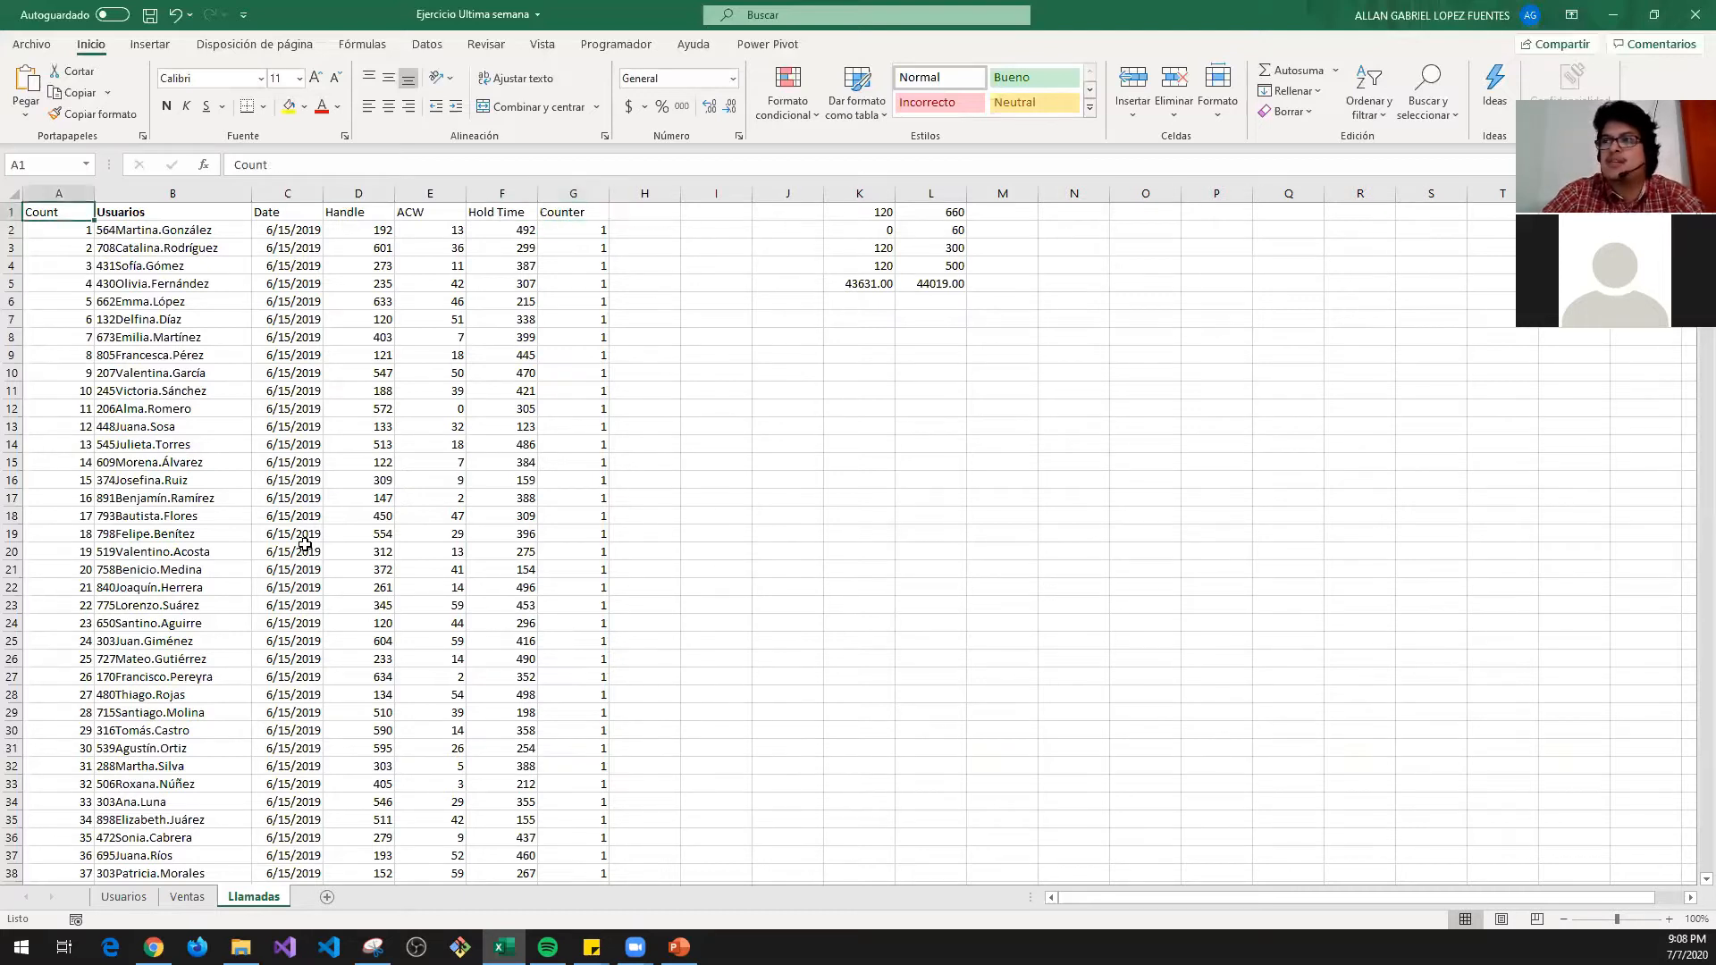
{"action": "key", "text": "Down"}
{"action": "key", "text": "ctrl+shift+Right"}
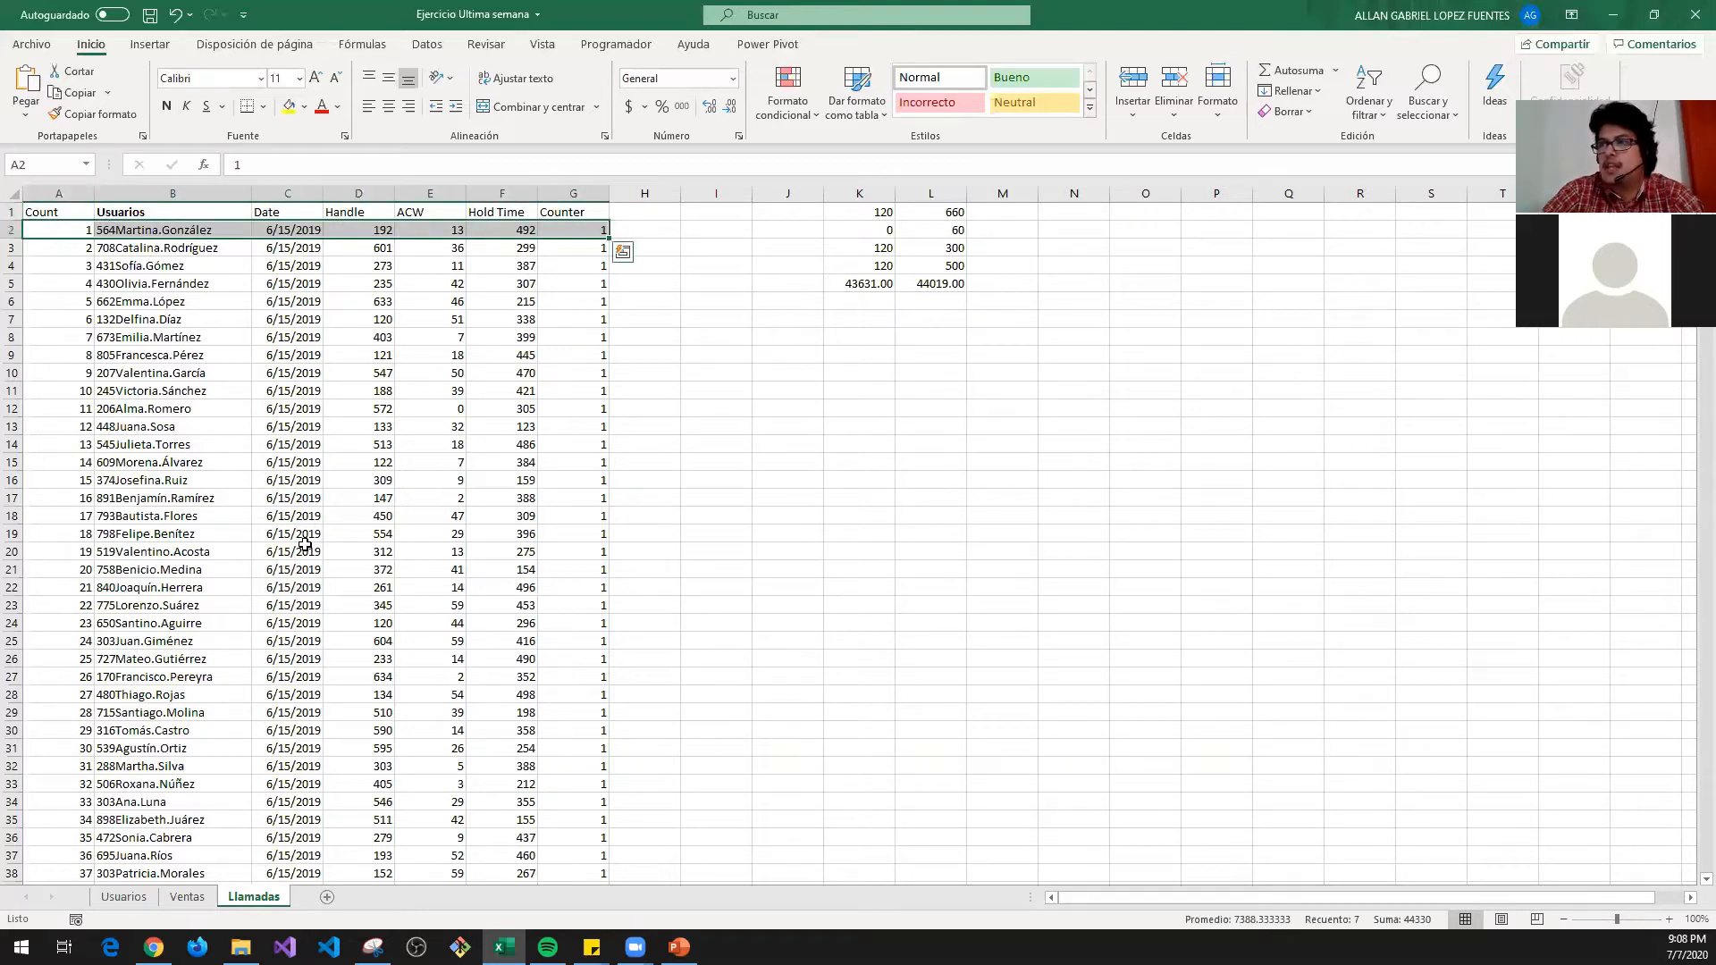
{"action": "key", "text": "Down"}
{"action": "key", "text": "Up"}
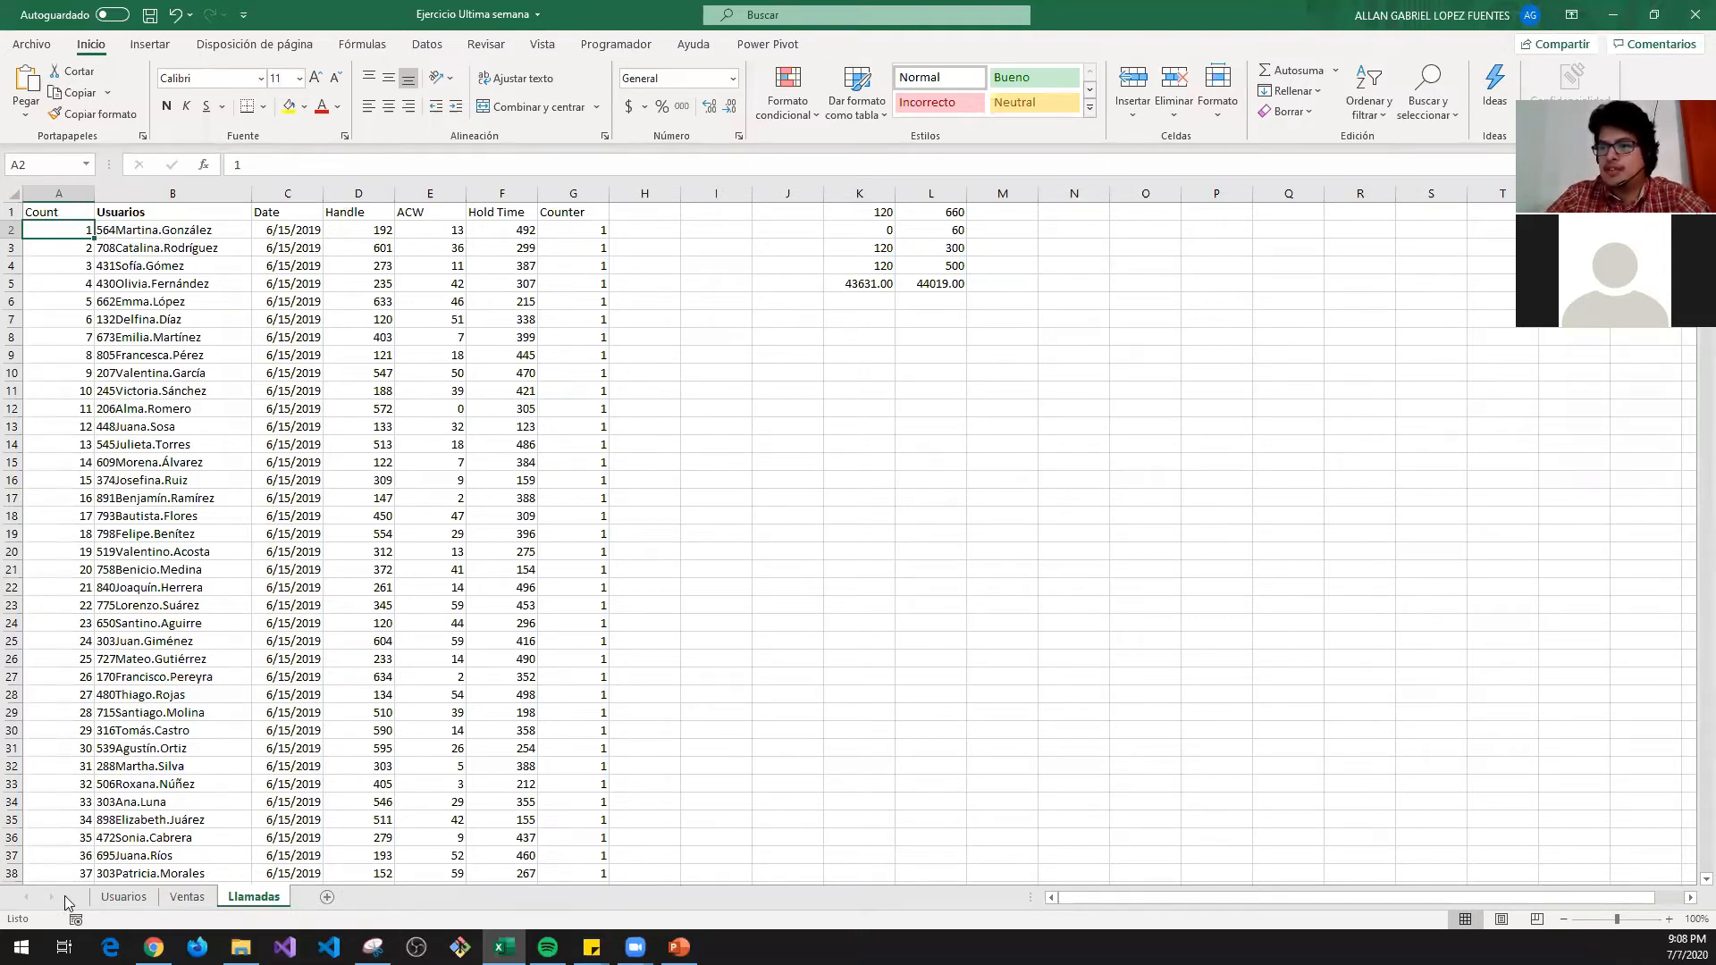
- Check how far the data extends on the Usuarios, Ventas and Llamadas sheets
{"action": "left_click", "coordinate": [124, 898]}
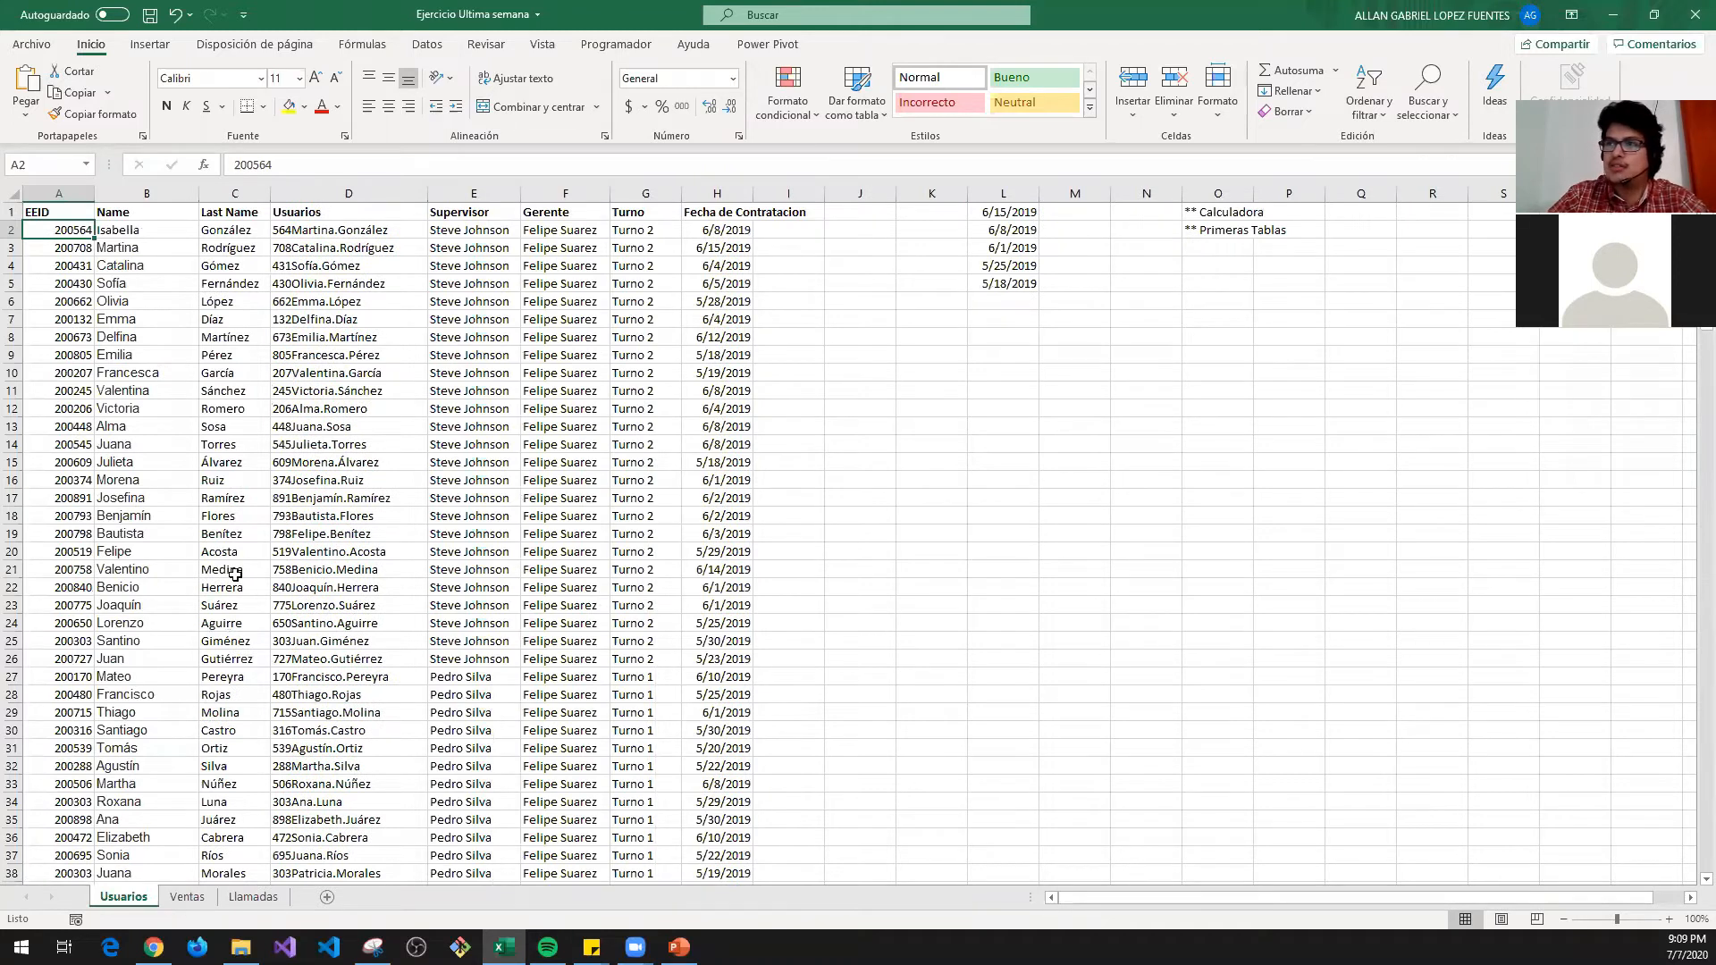
{"action": "key", "text": "ctrl+Down"}
{"action": "key", "text": "ctrl+Up"}
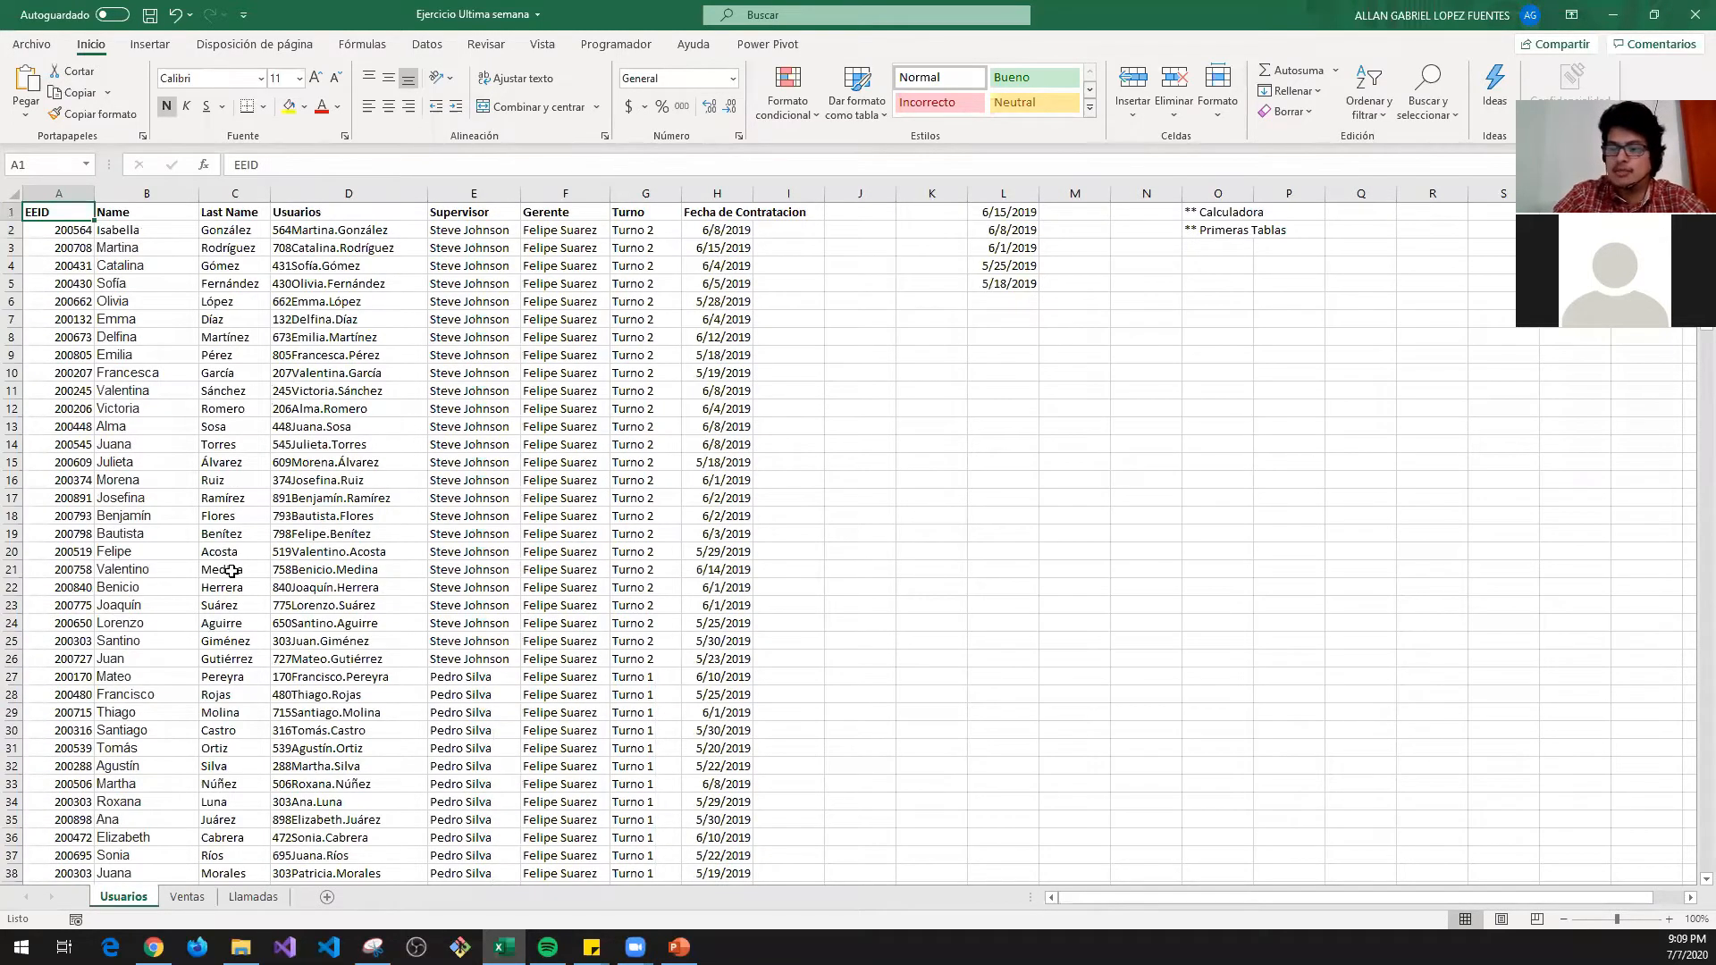
{"action": "left_click", "coordinate": [185, 897]}
{"action": "key", "text": "ctrl+Down"}
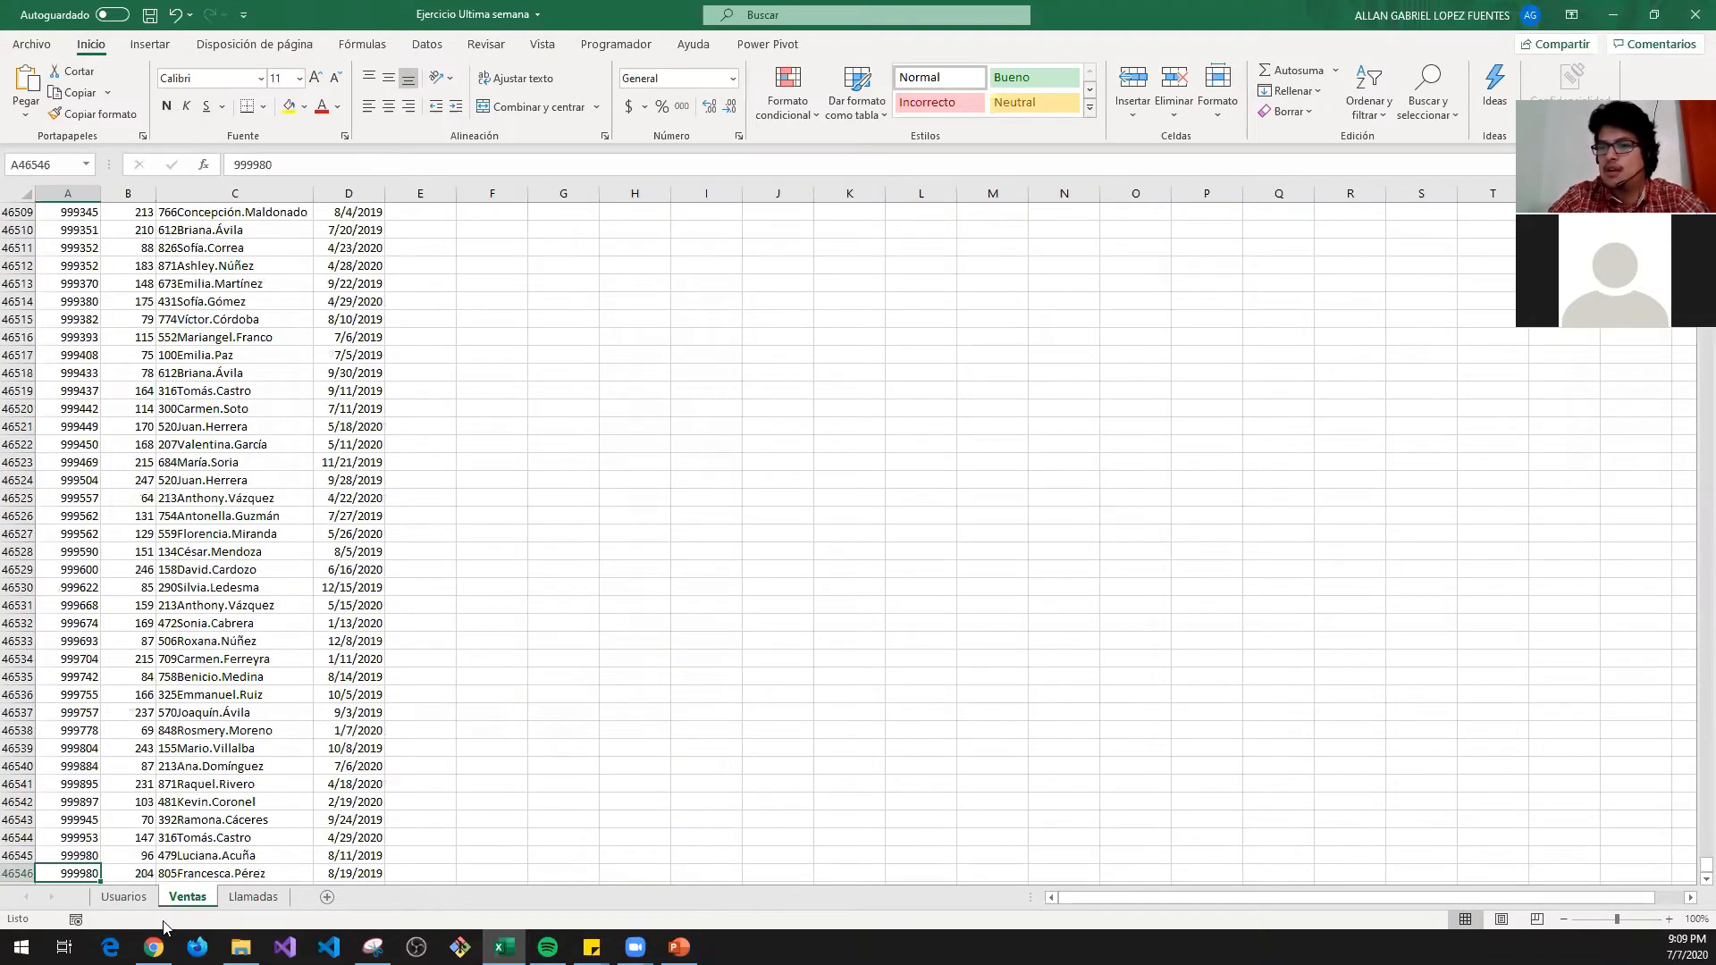
{"action": "key", "text": "ctrl+Up"}
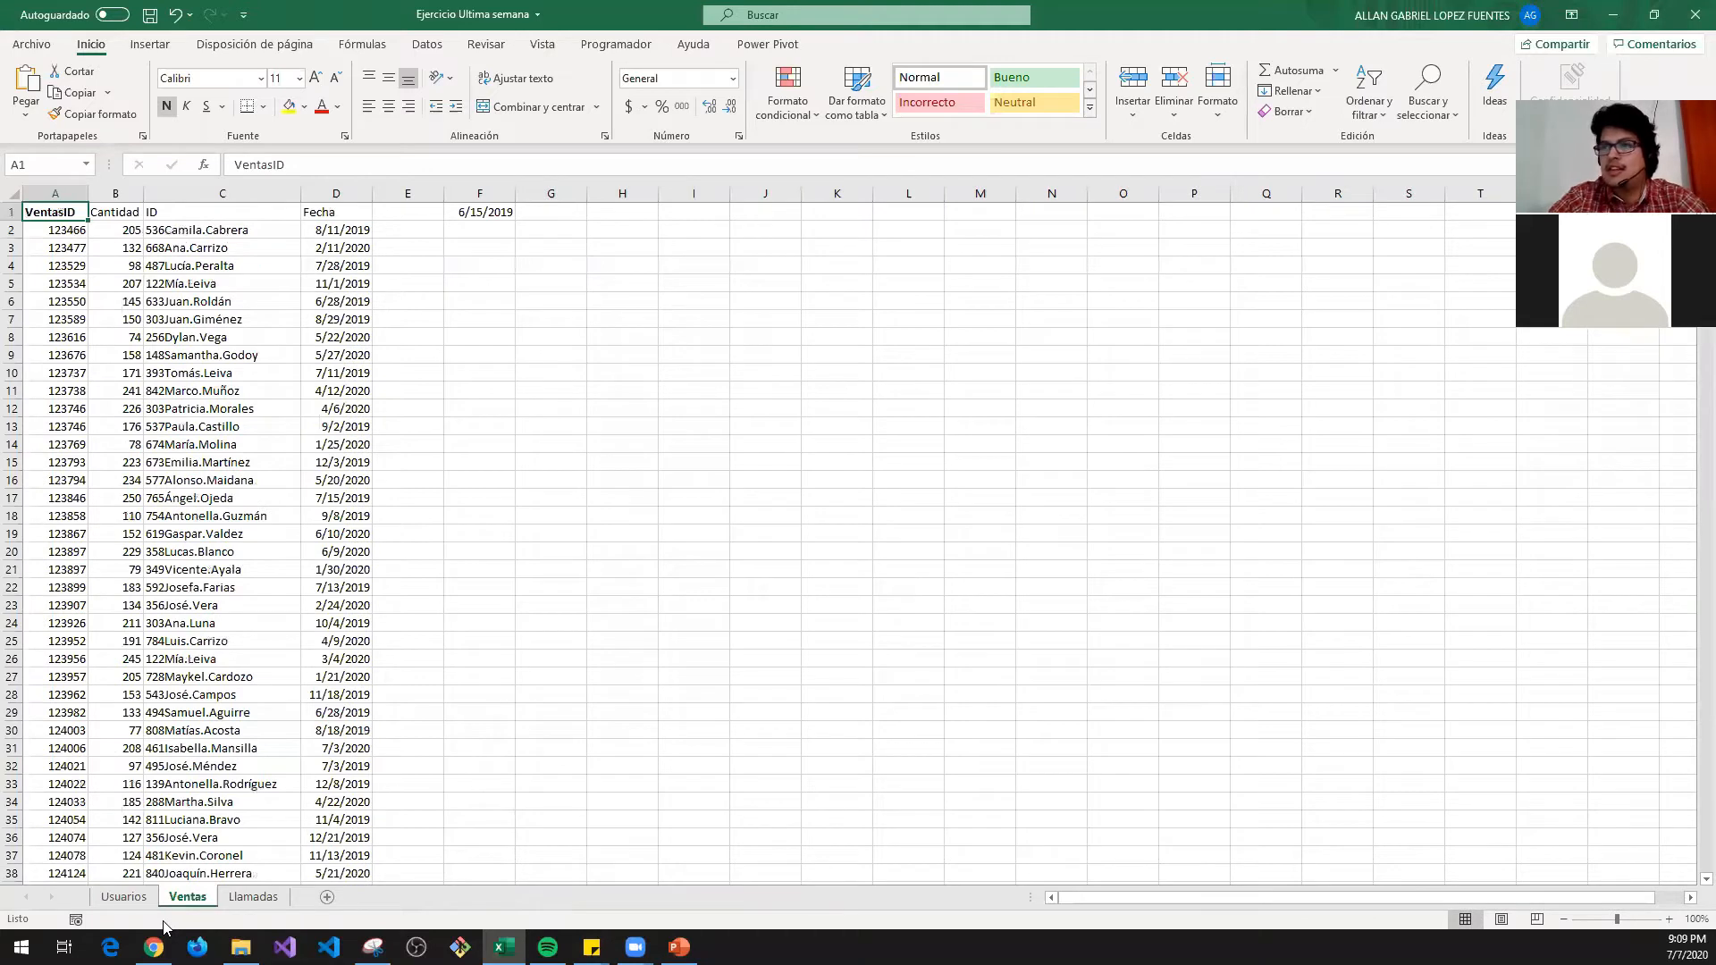
{"action": "left_click", "coordinate": [251, 899]}
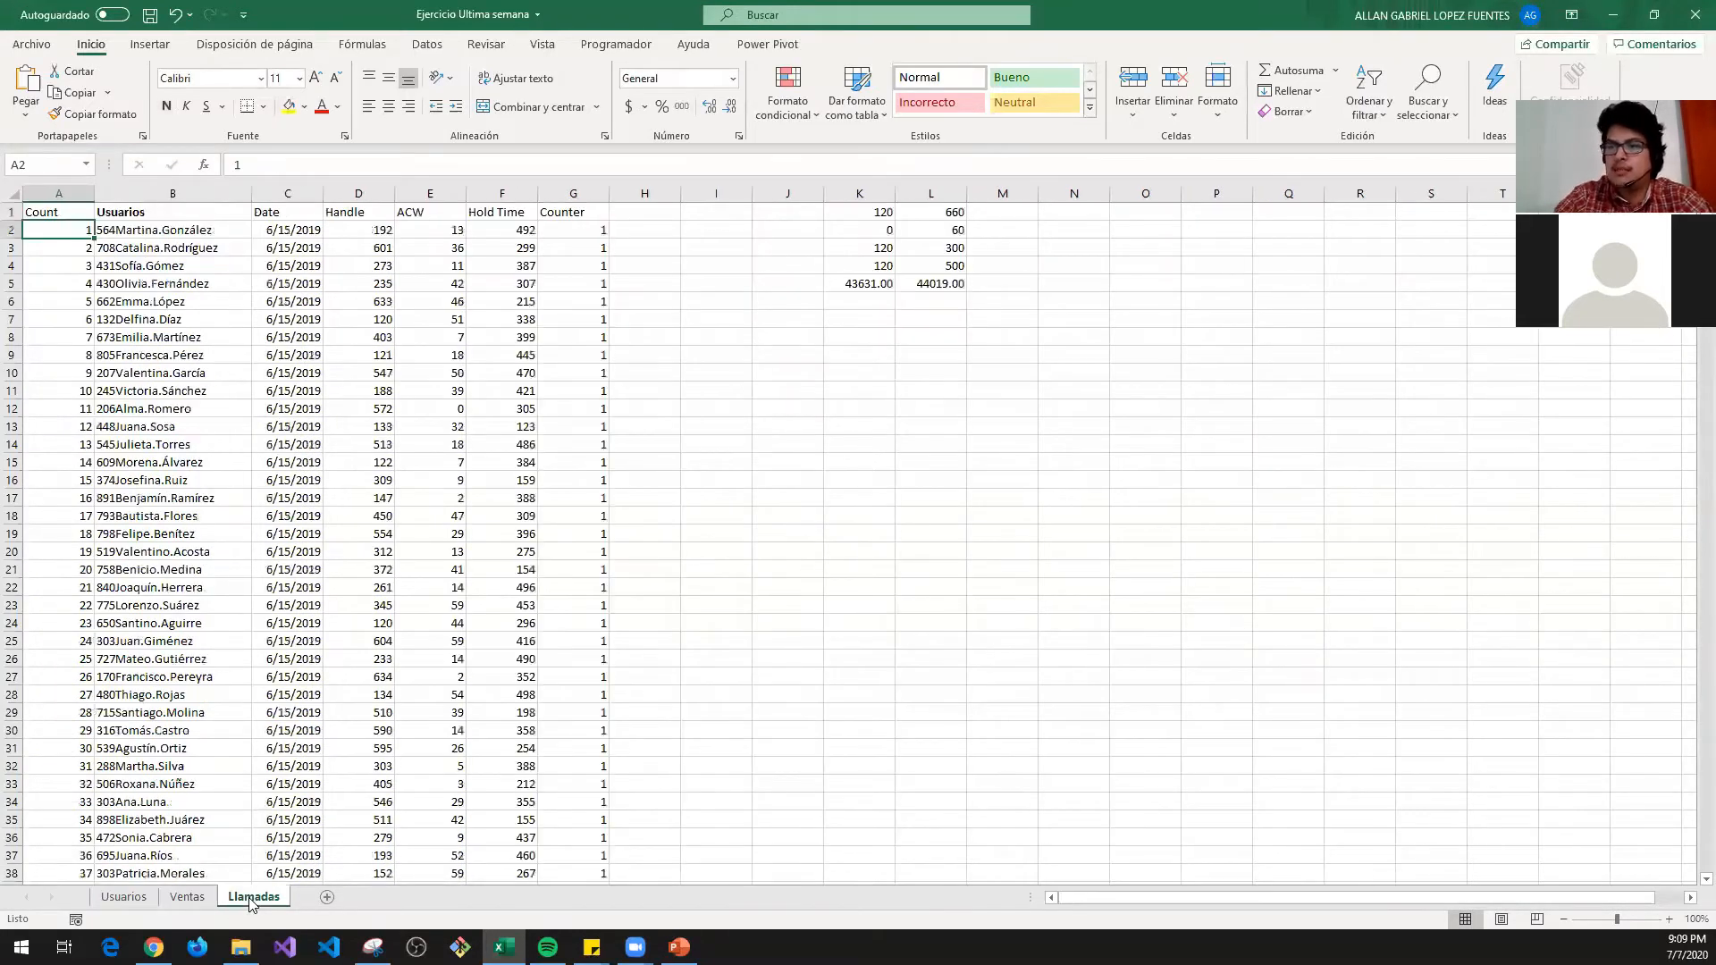
{"action": "key", "text": "ctrl+Down"}
{"action": "key", "text": "ctrl+Up"}
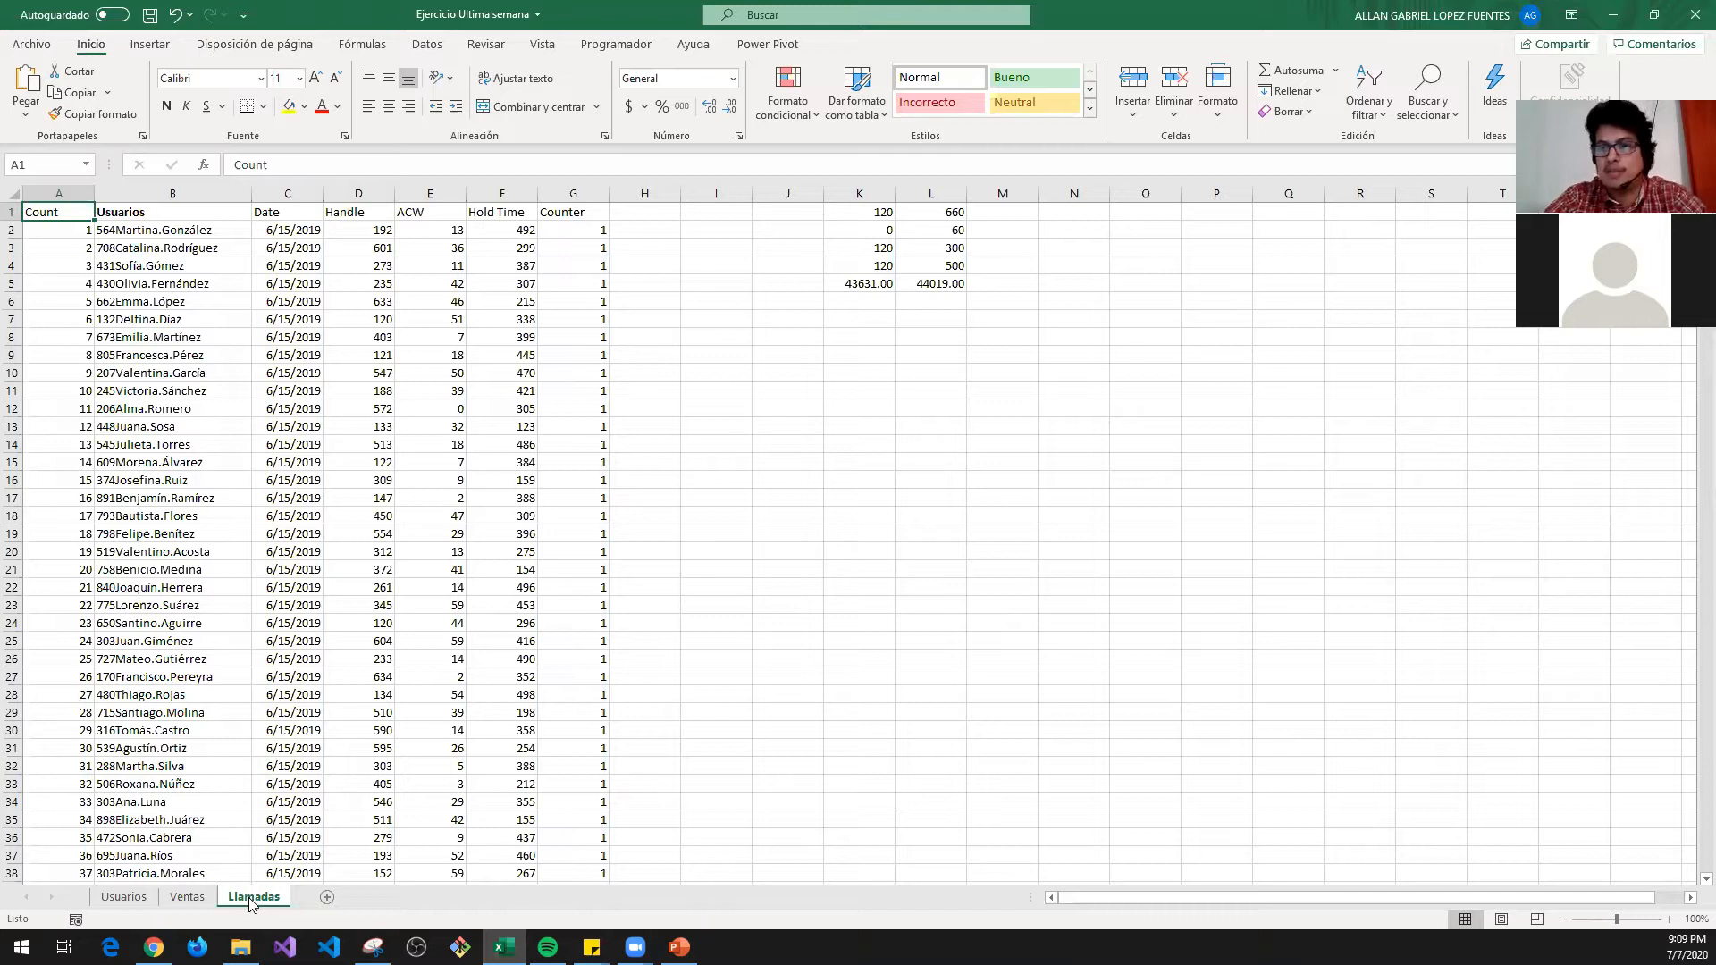
- Add a sheet named QA Score after Llamadas and another blank sheet after it, ending on the Usuarios sheet
{"action": "left_click", "coordinate": [327, 897]}
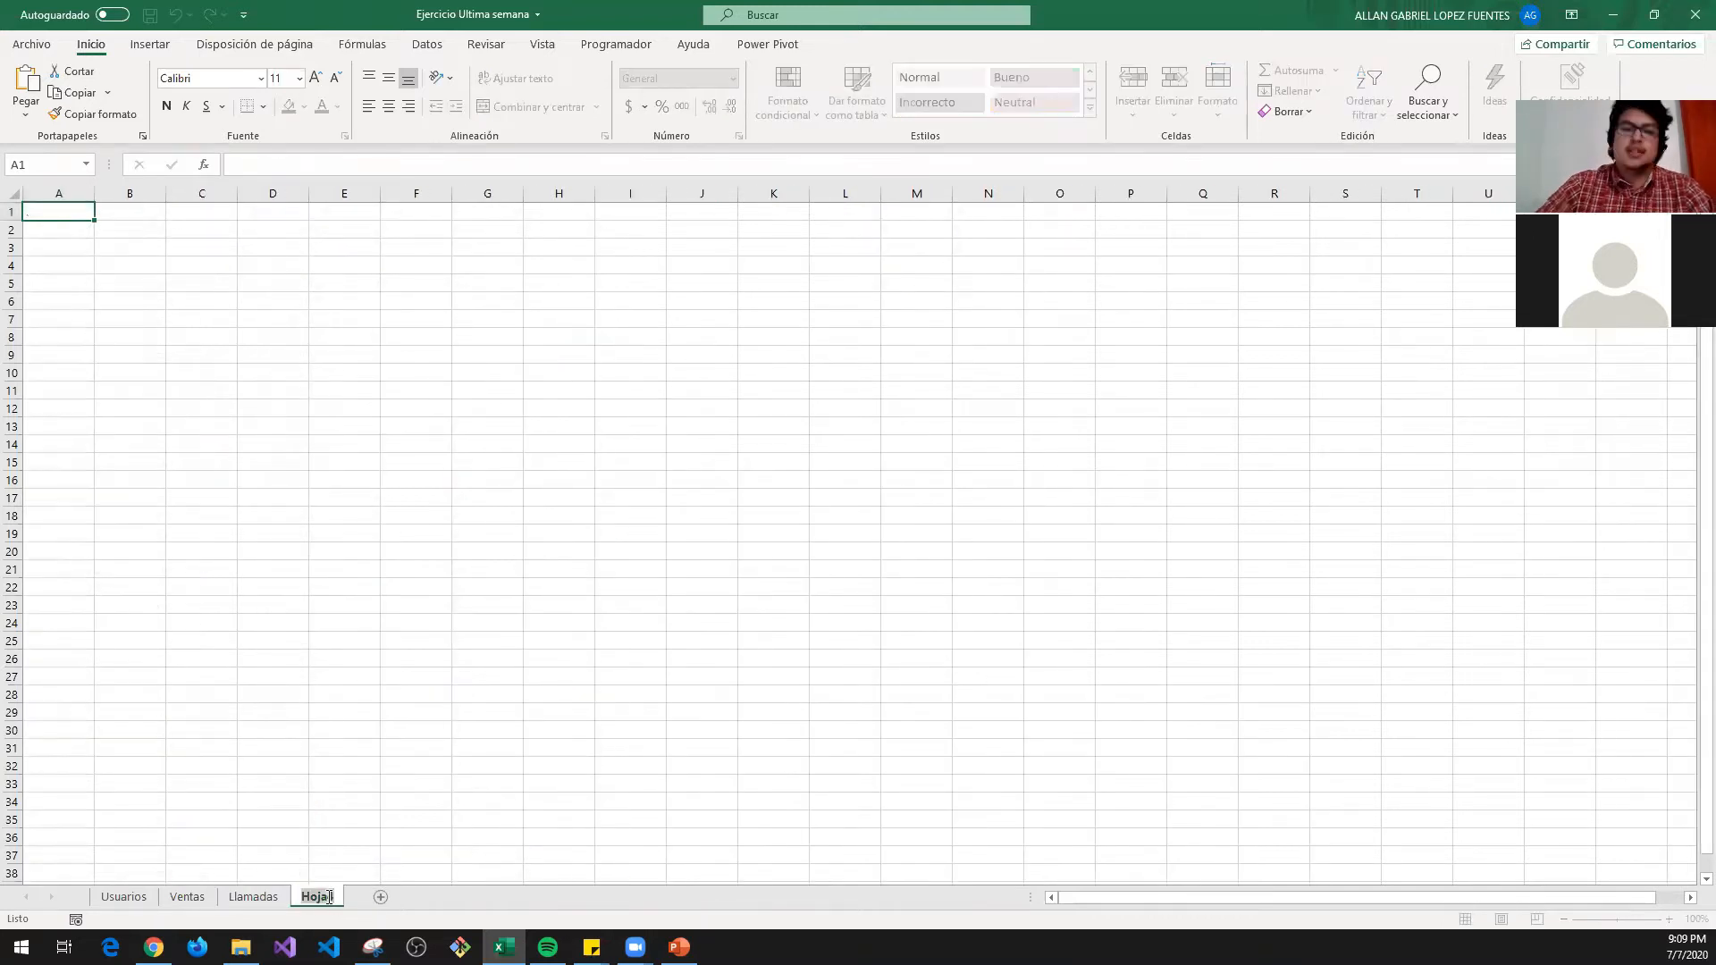
{"action": "type", "text": "QA Score"}
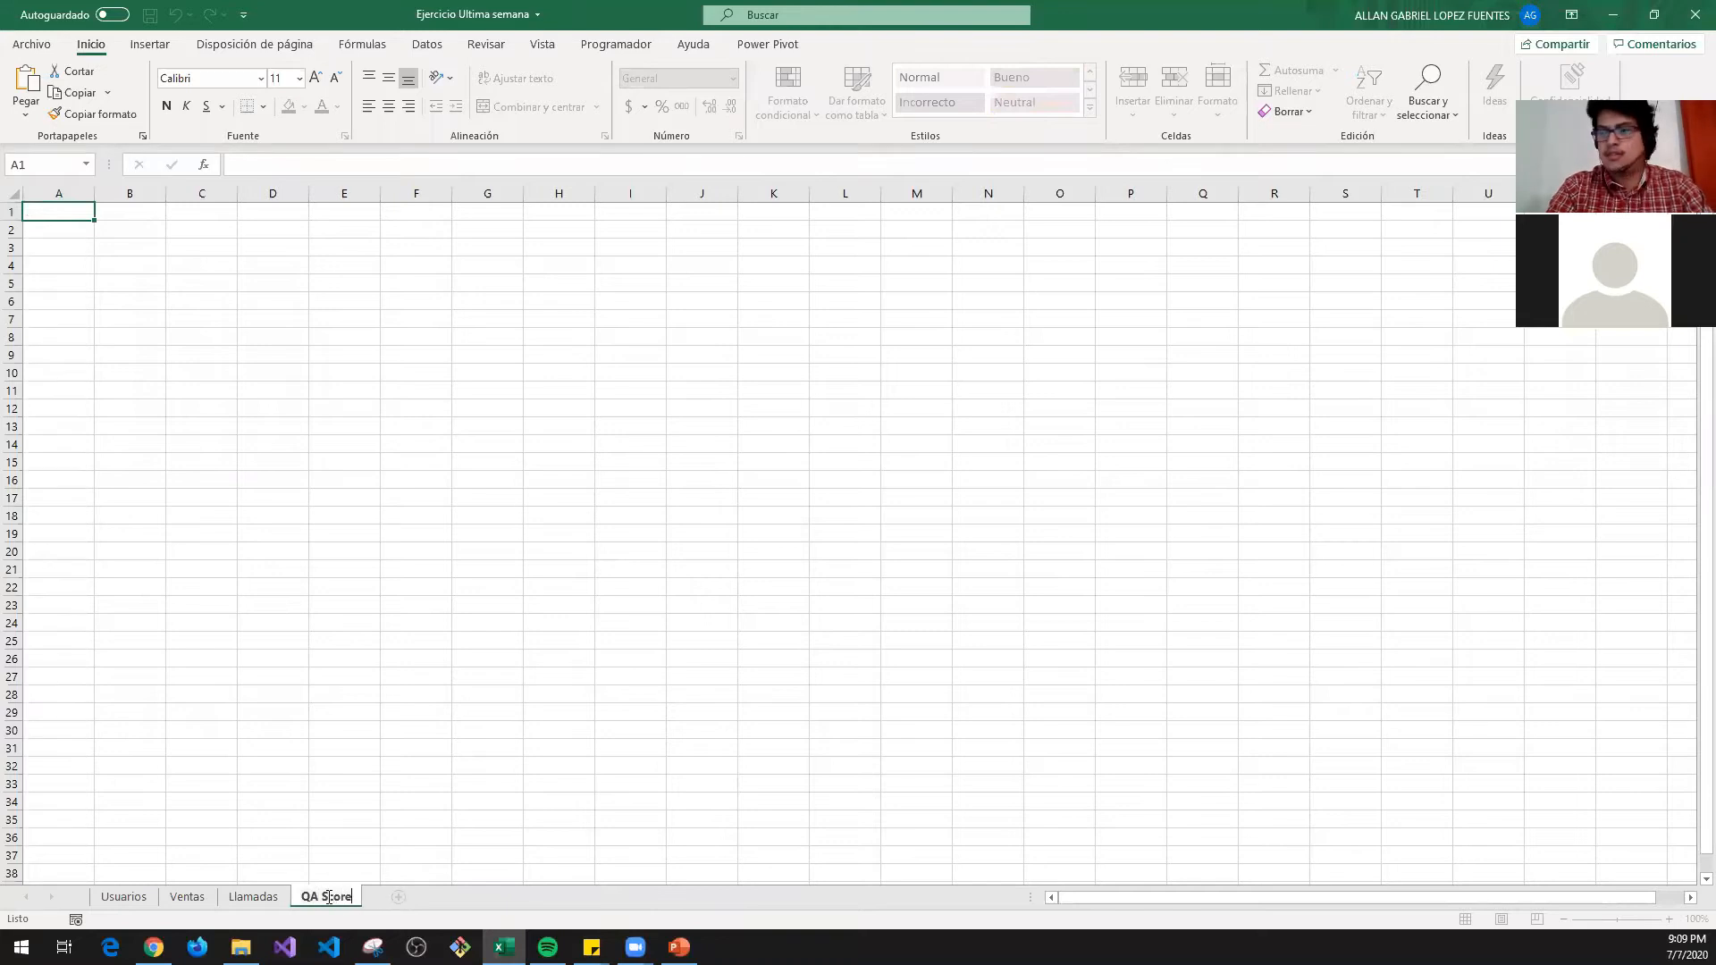
{"action": "key", "text": "Return"}
{"action": "left_click", "coordinate": [399, 899]}
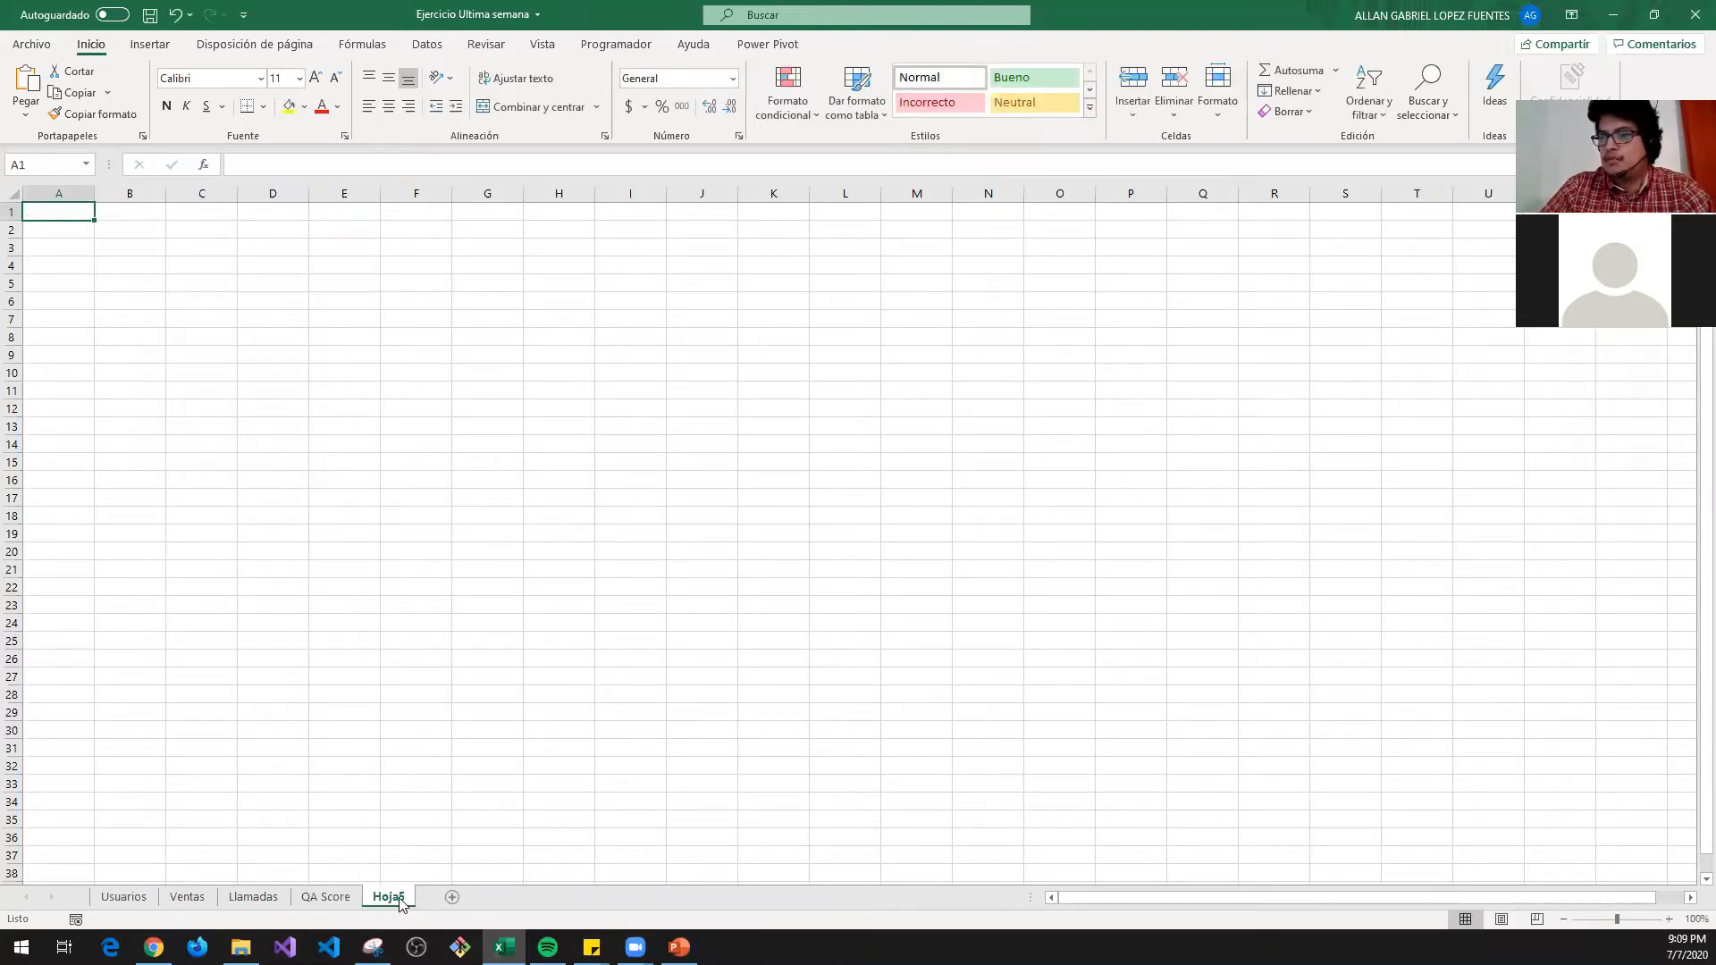
{"action": "left_click", "coordinate": [319, 899]}
{"action": "left_click", "coordinate": [134, 902]}
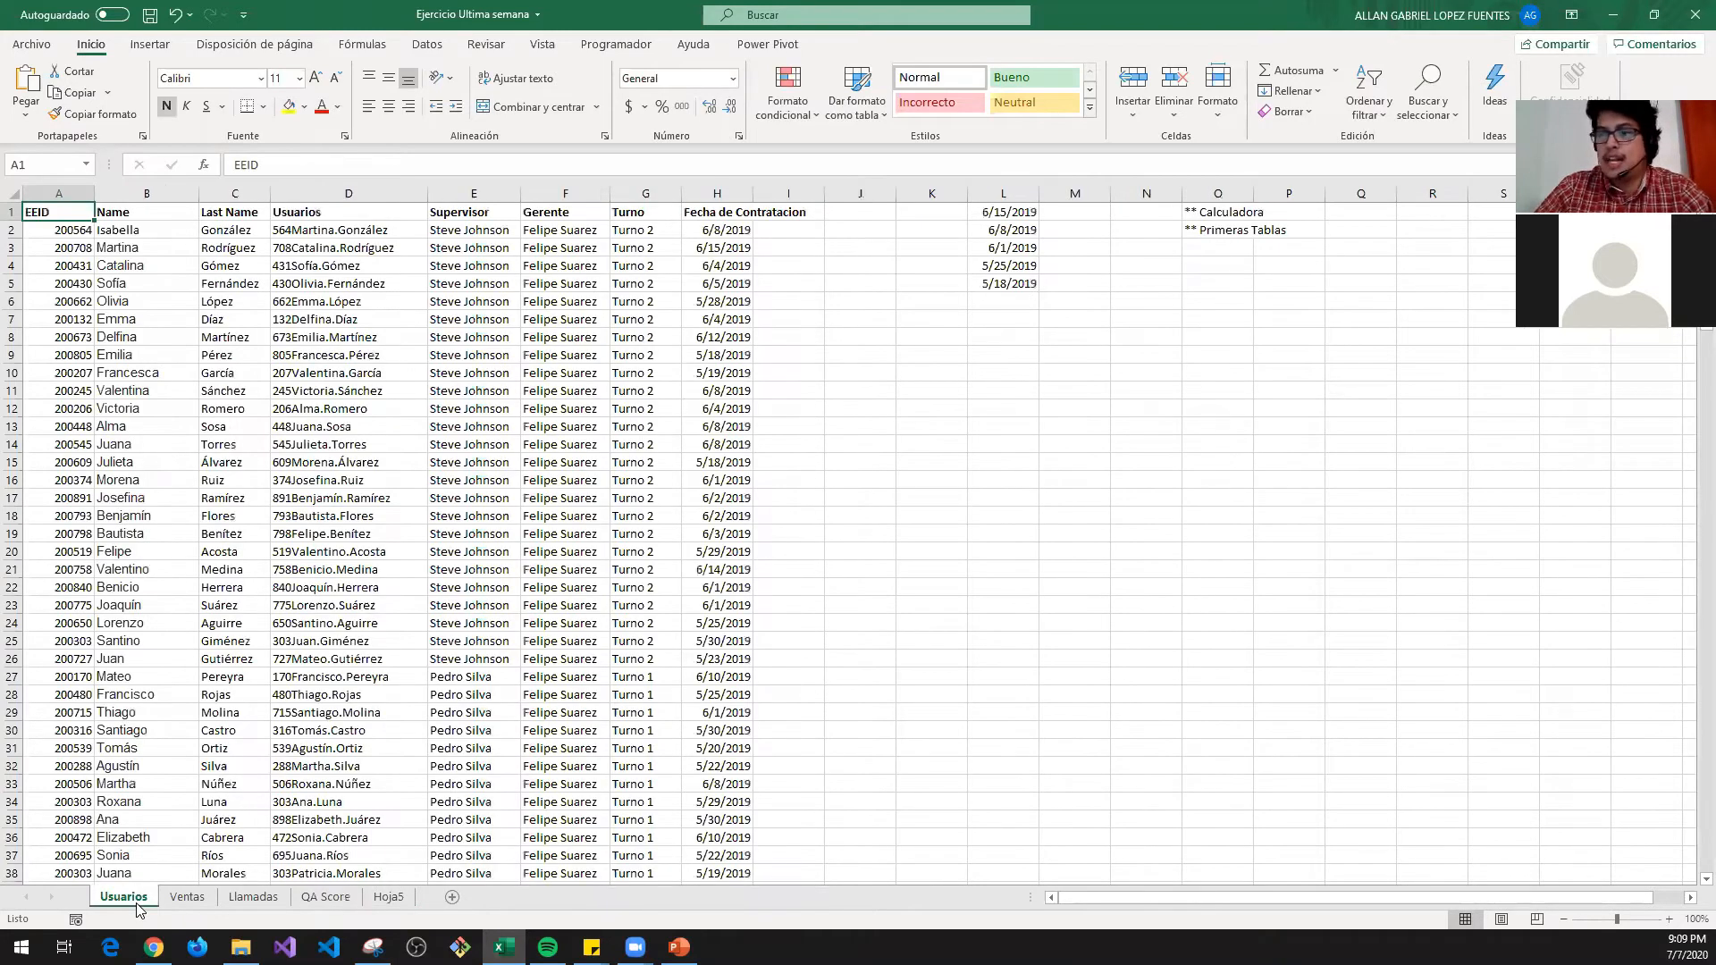
{"action": "mouse_move", "coordinate": [504, 947]}
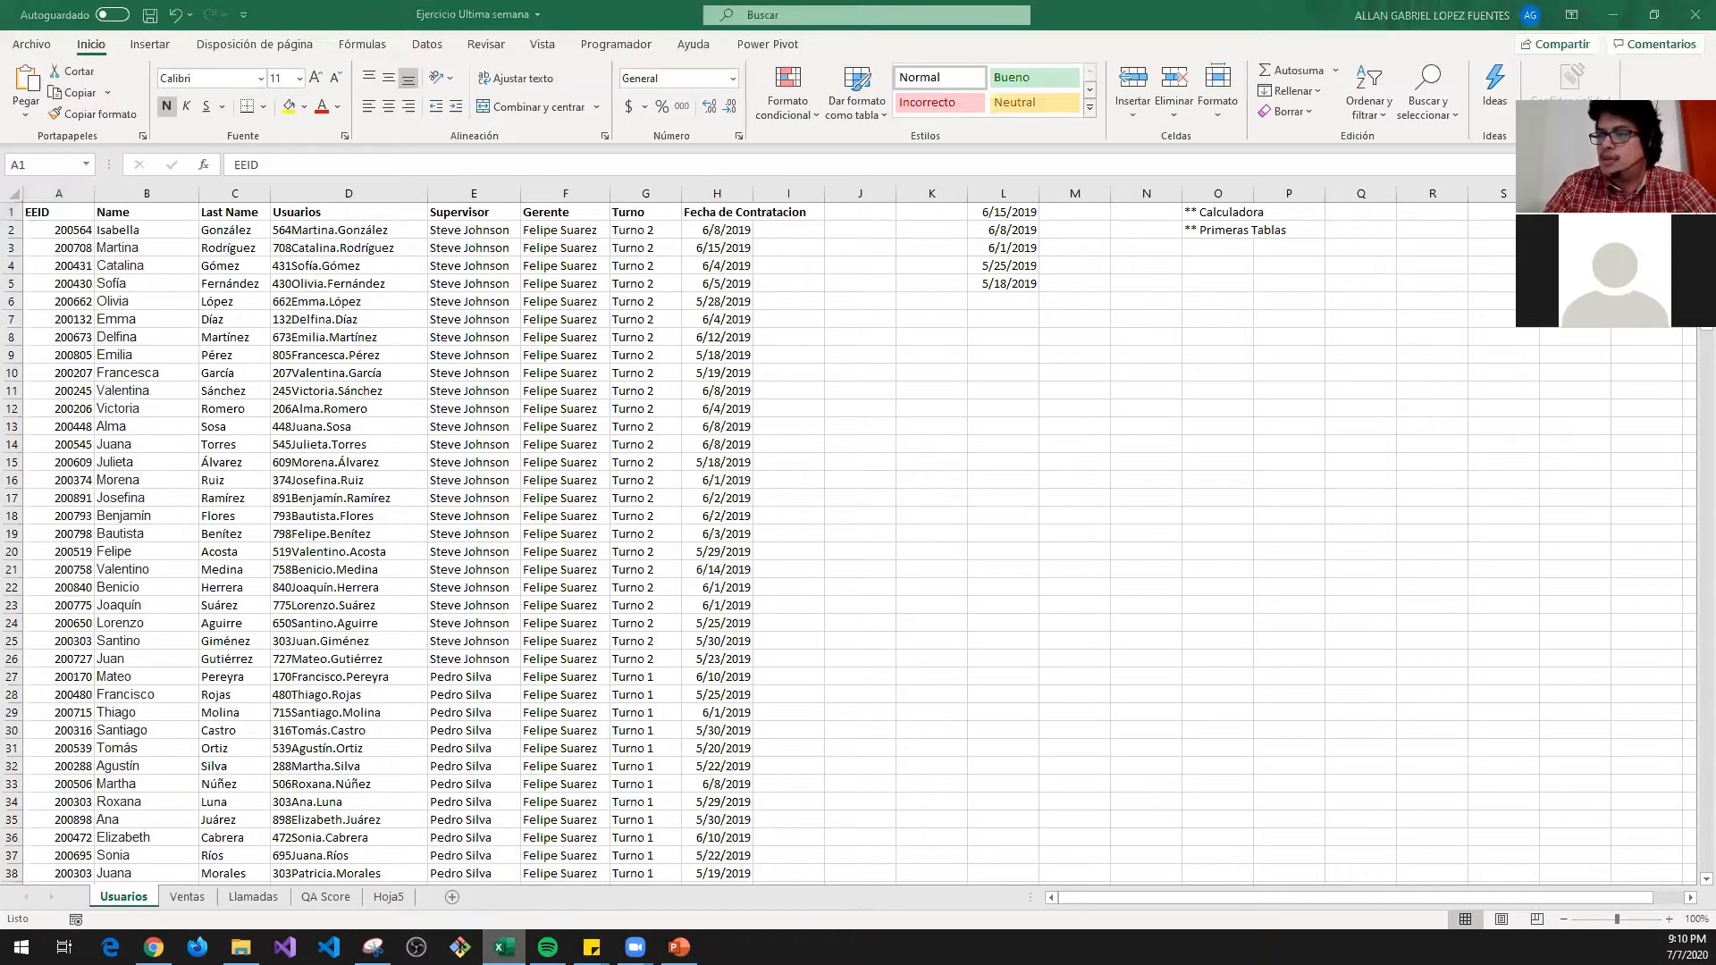
{"action": "right_click", "coordinate": [506, 941]}
{"action": "left_click", "coordinate": [434, 852]}
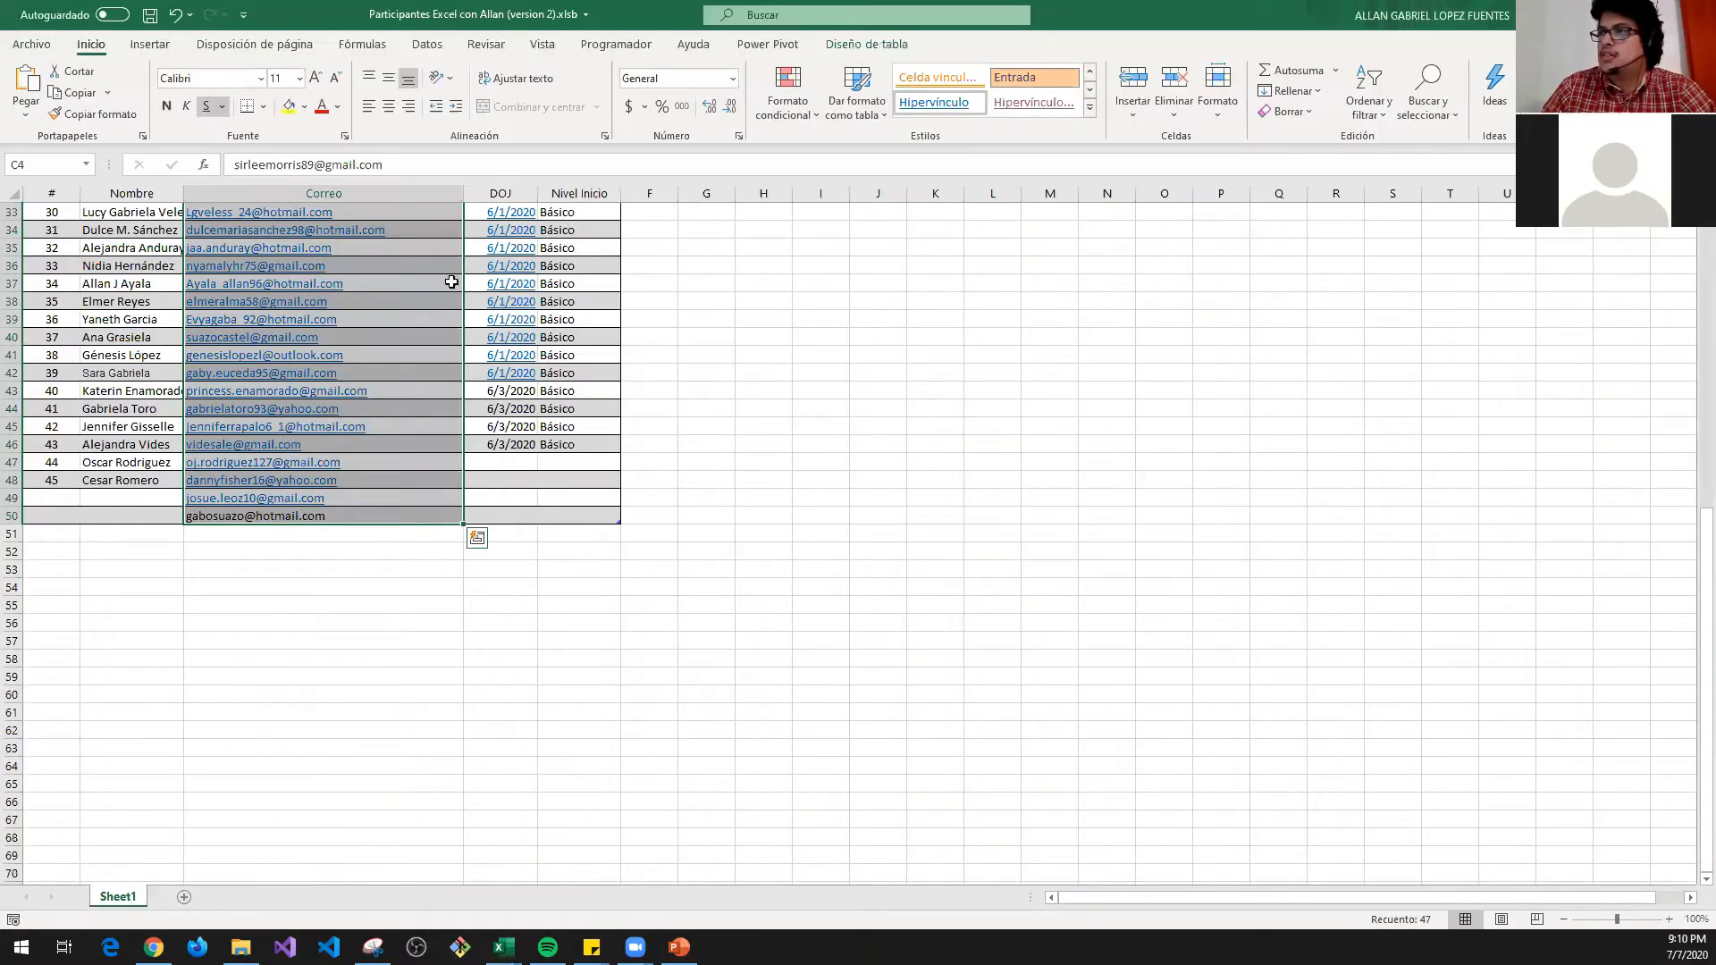
{"action": "left_click", "coordinate": [774, 391]}
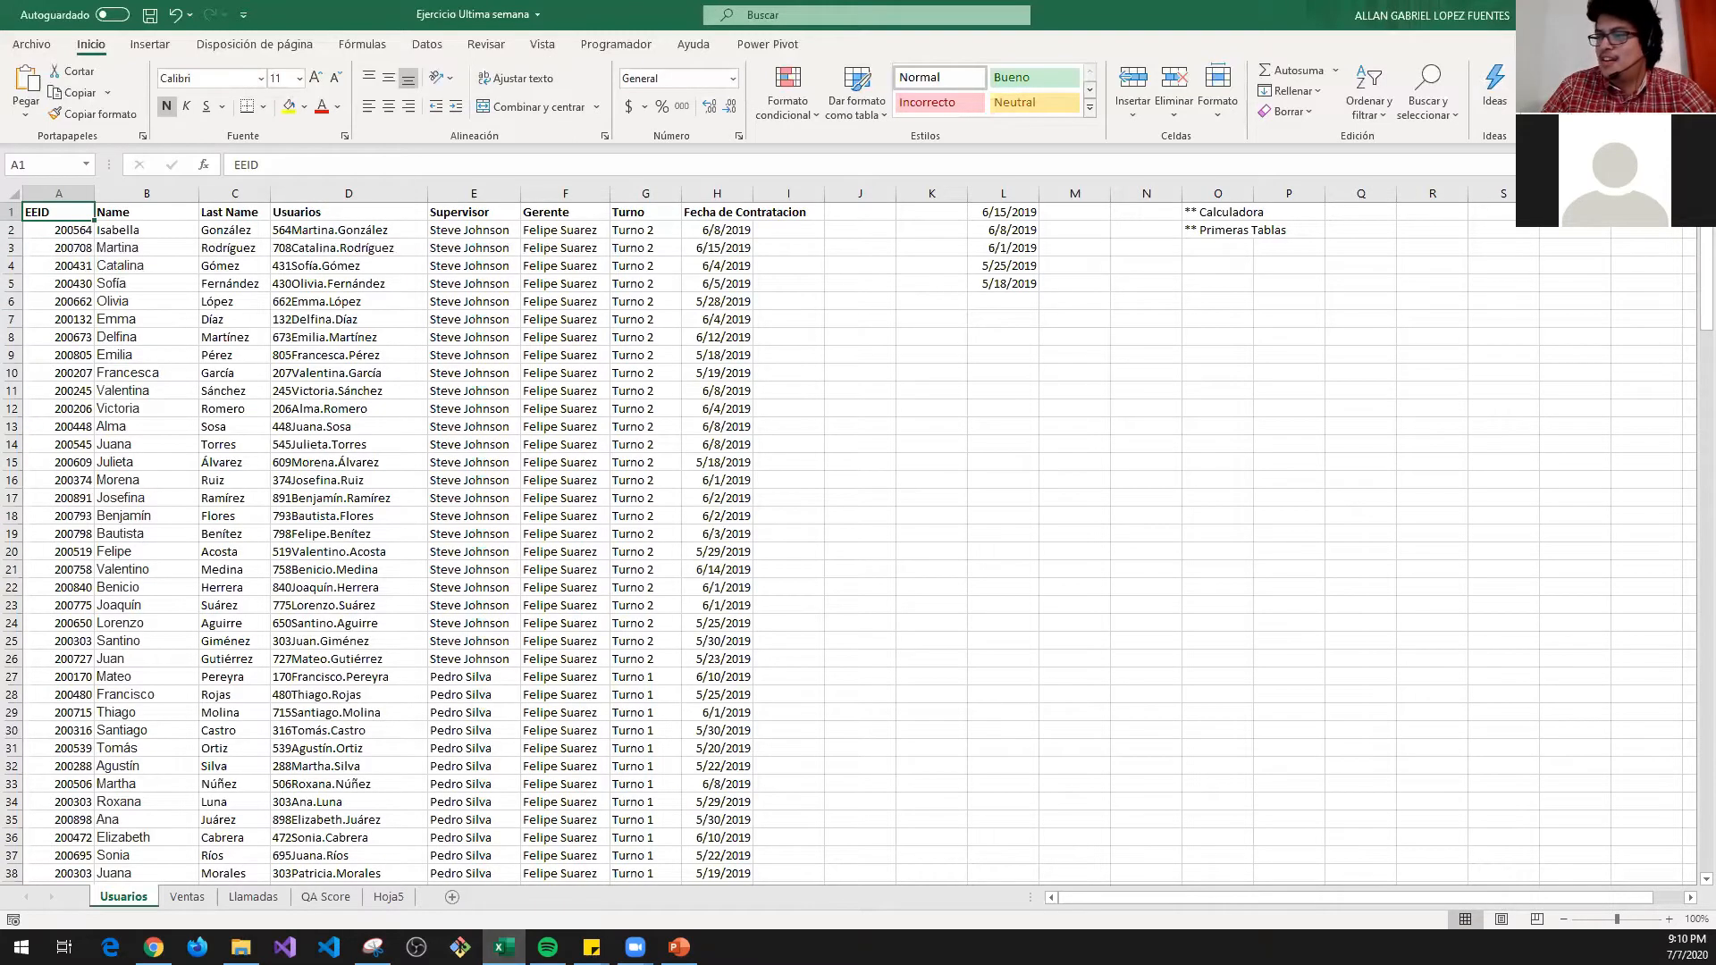
- Open a new Excel window and create a blank workbook
{"action": "right_click", "coordinate": [503, 947]}
{"action": "left_click", "coordinate": [472, 853]}
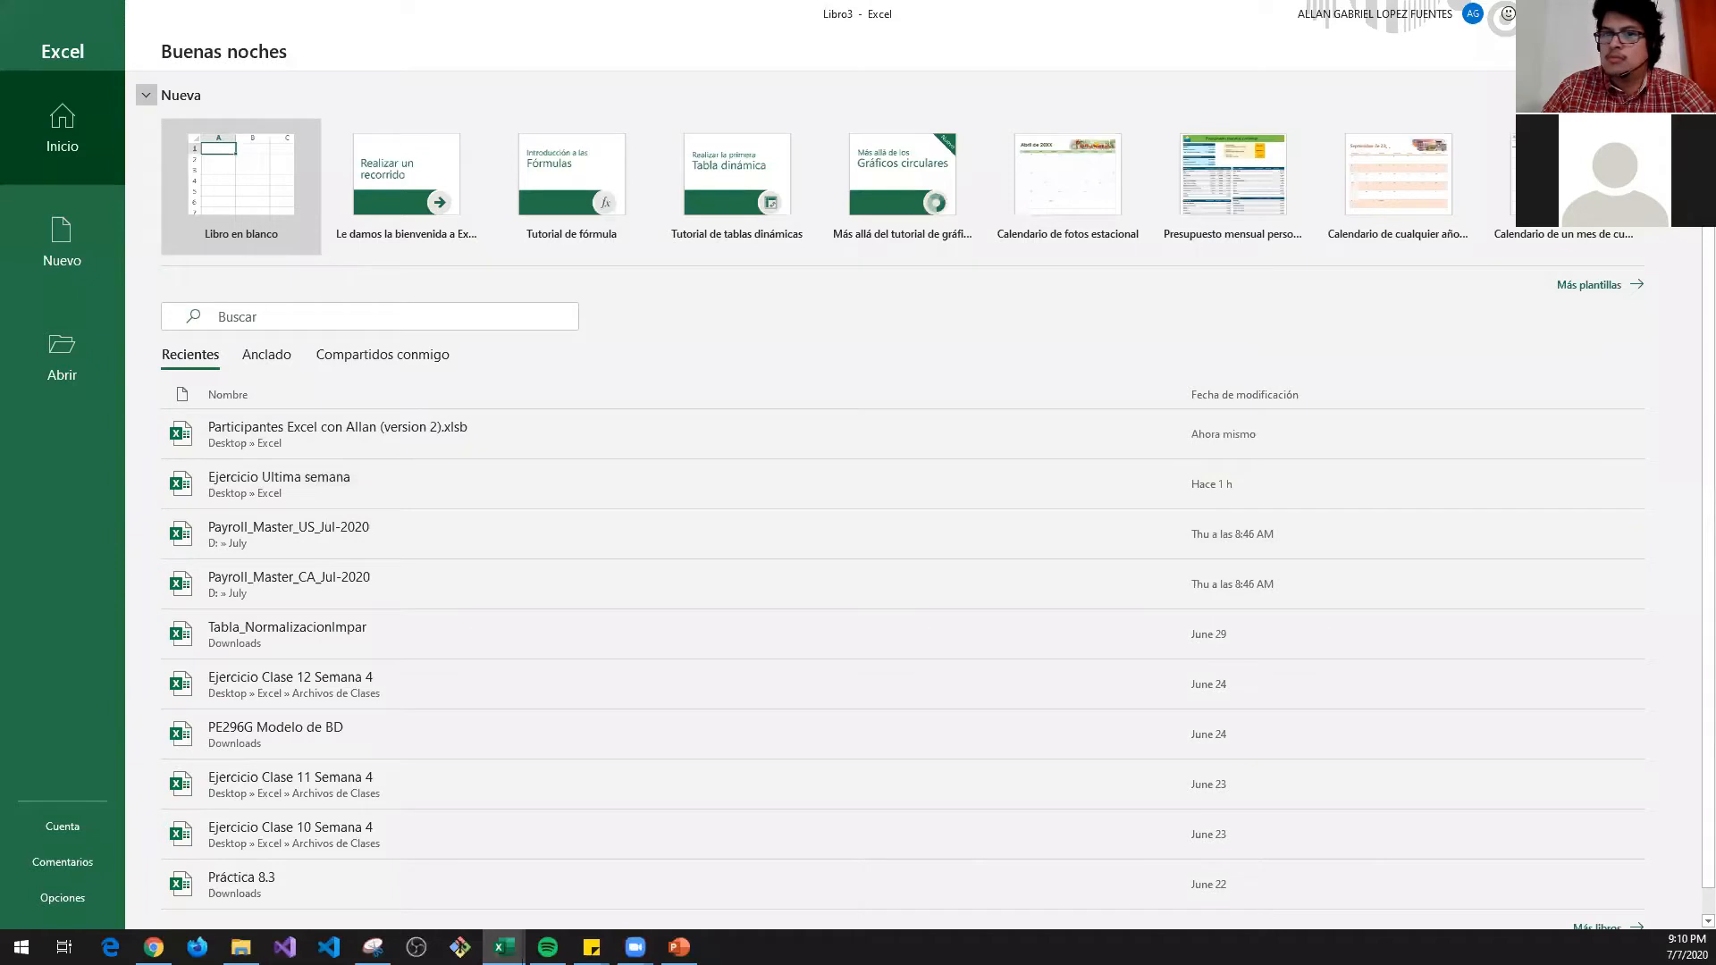
{"action": "left_click", "coordinate": [241, 187]}
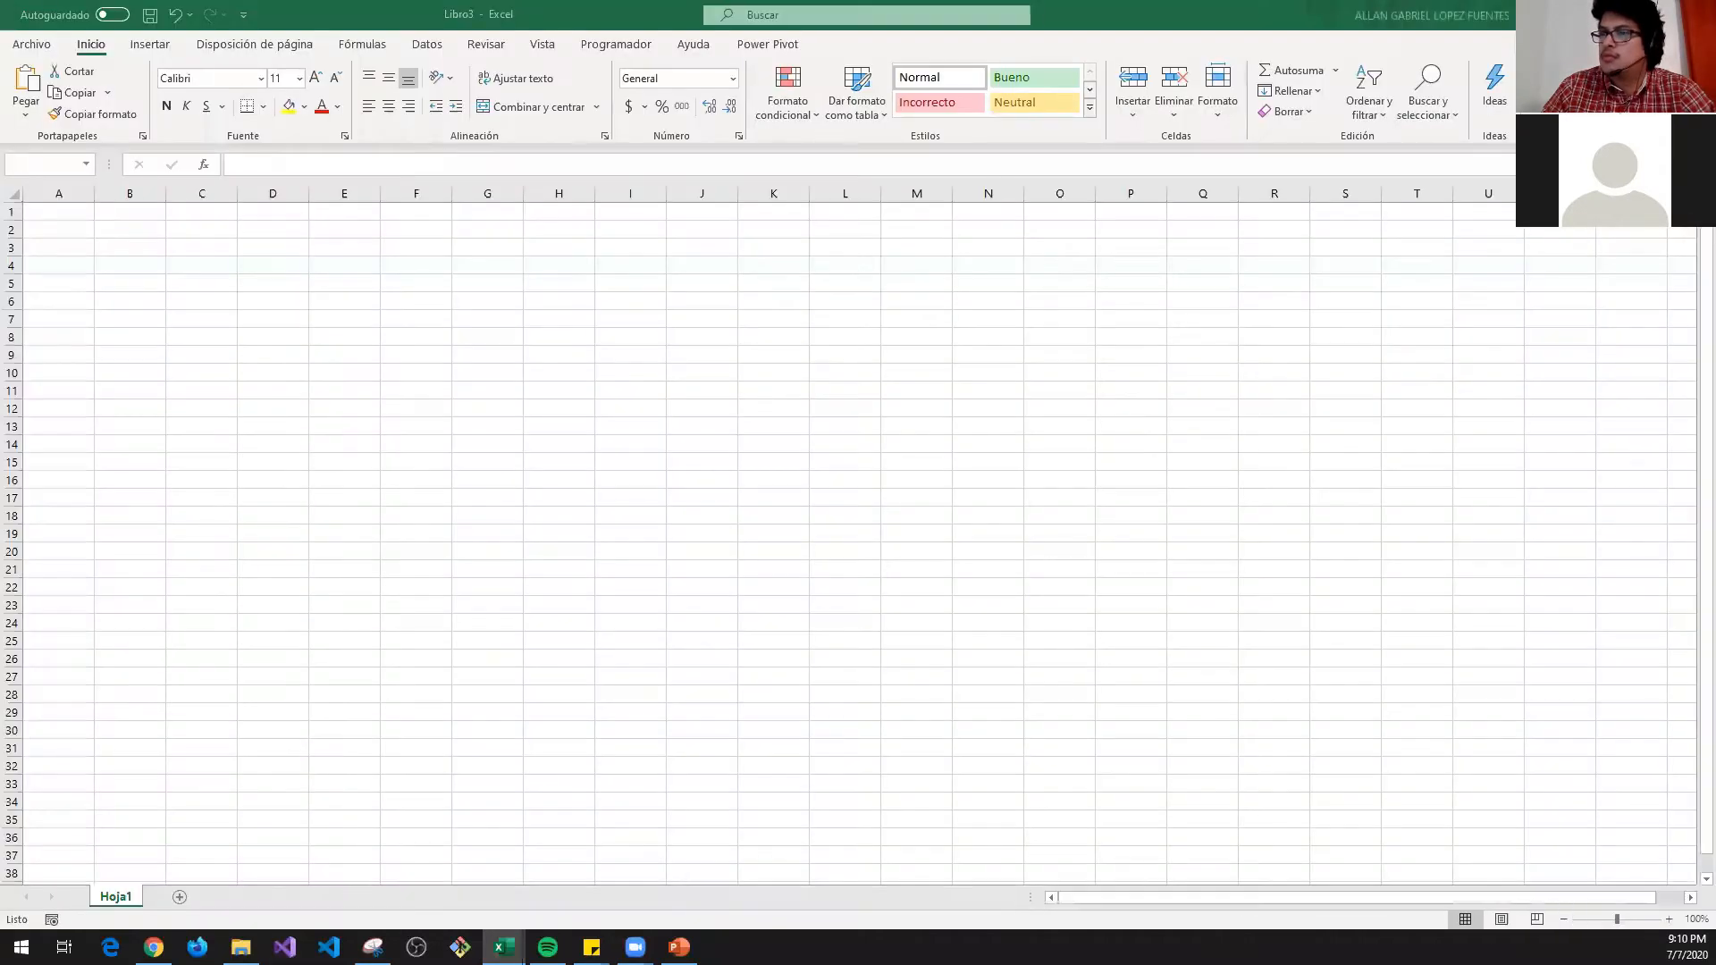
- Rename the new workbook's only sheet as Calculadora
{"action": "double_click", "coordinate": [116, 897]}
{"action": "type", "text": "Calcu"}
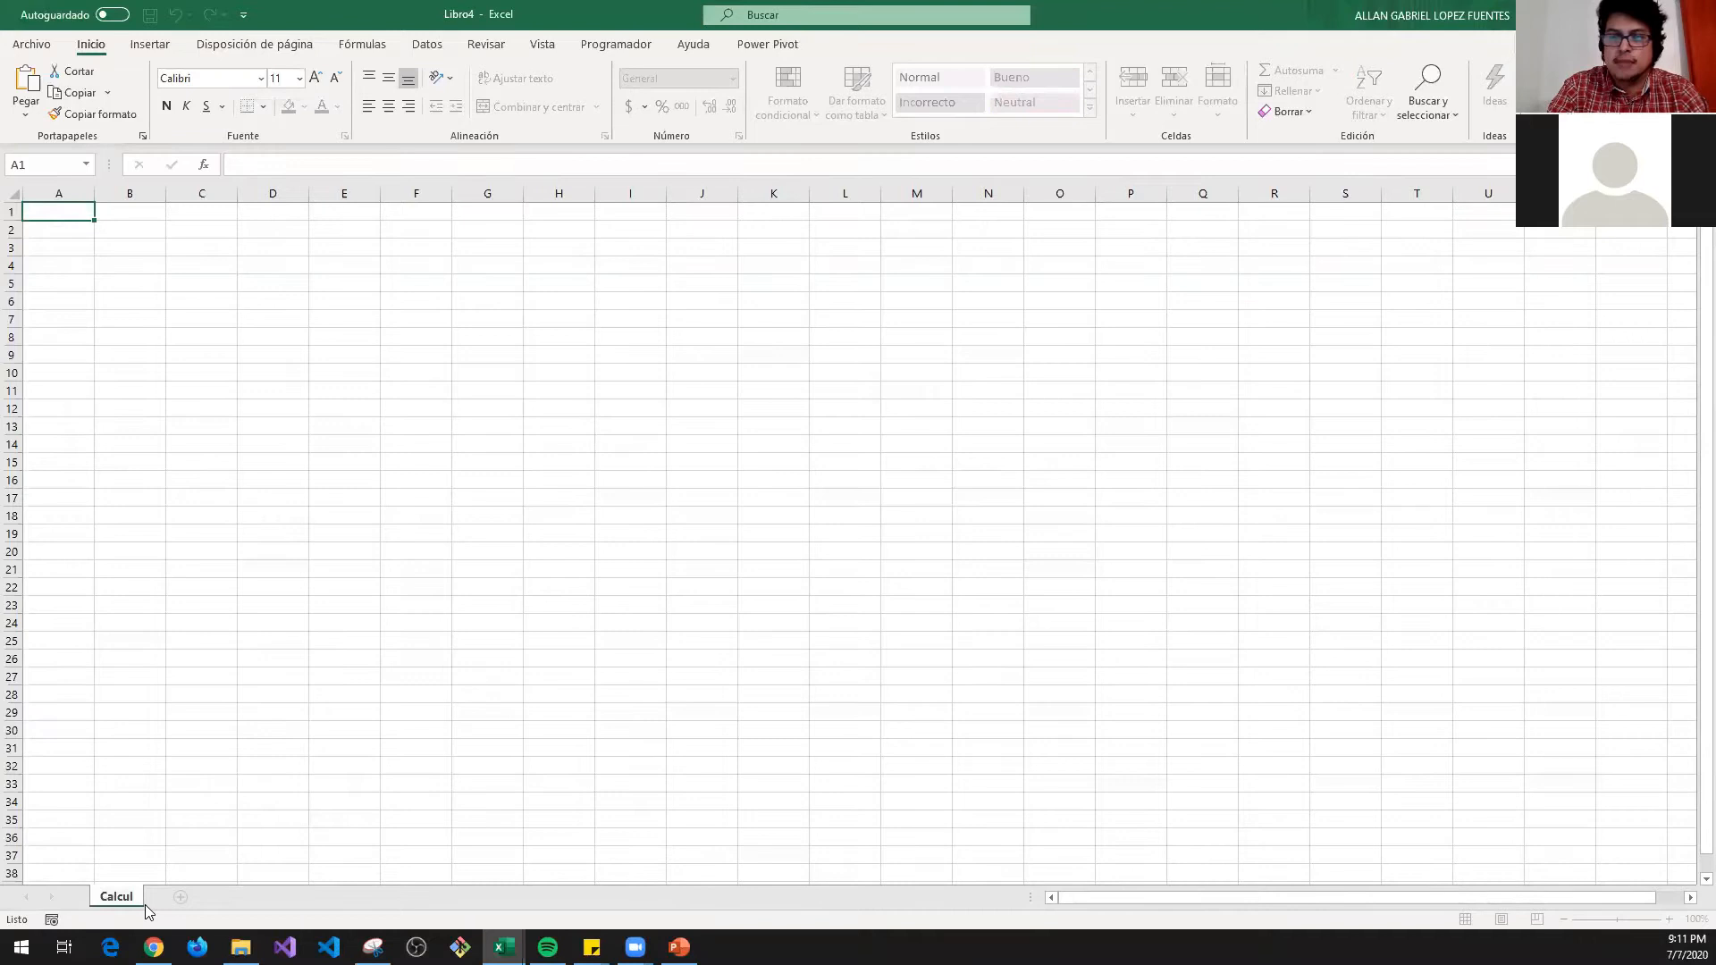
{"action": "type", "text": "l"}
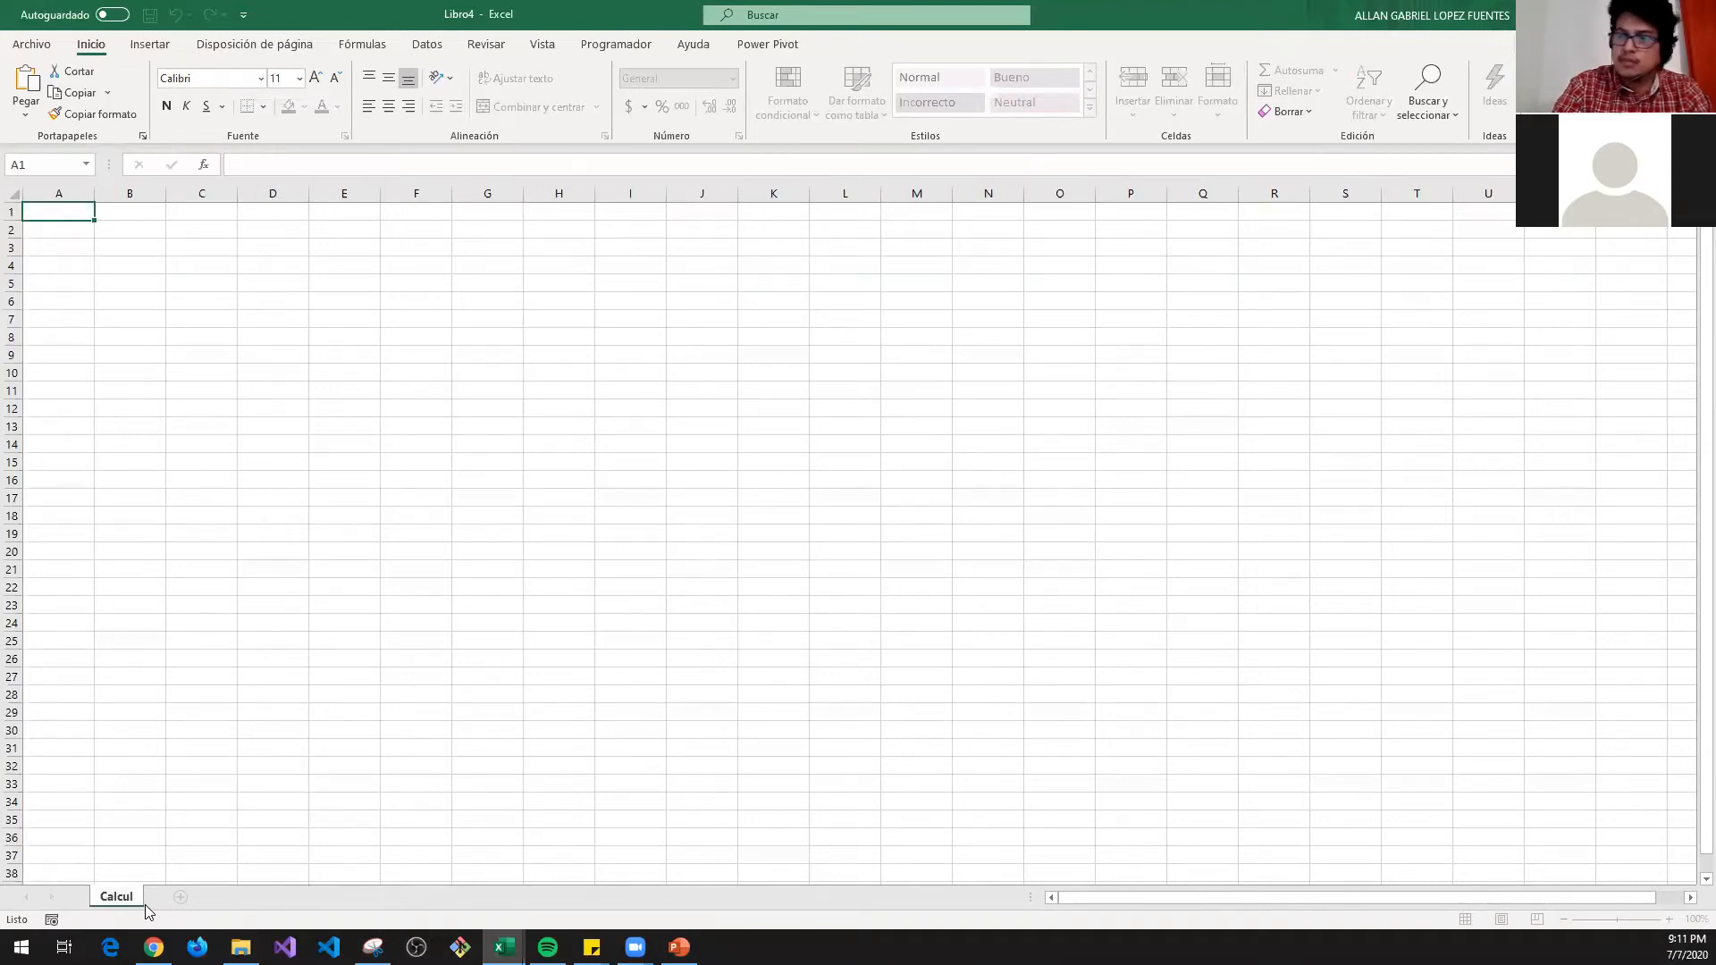
{"action": "type", "text": "adora"}
{"action": "key", "text": "Return"}
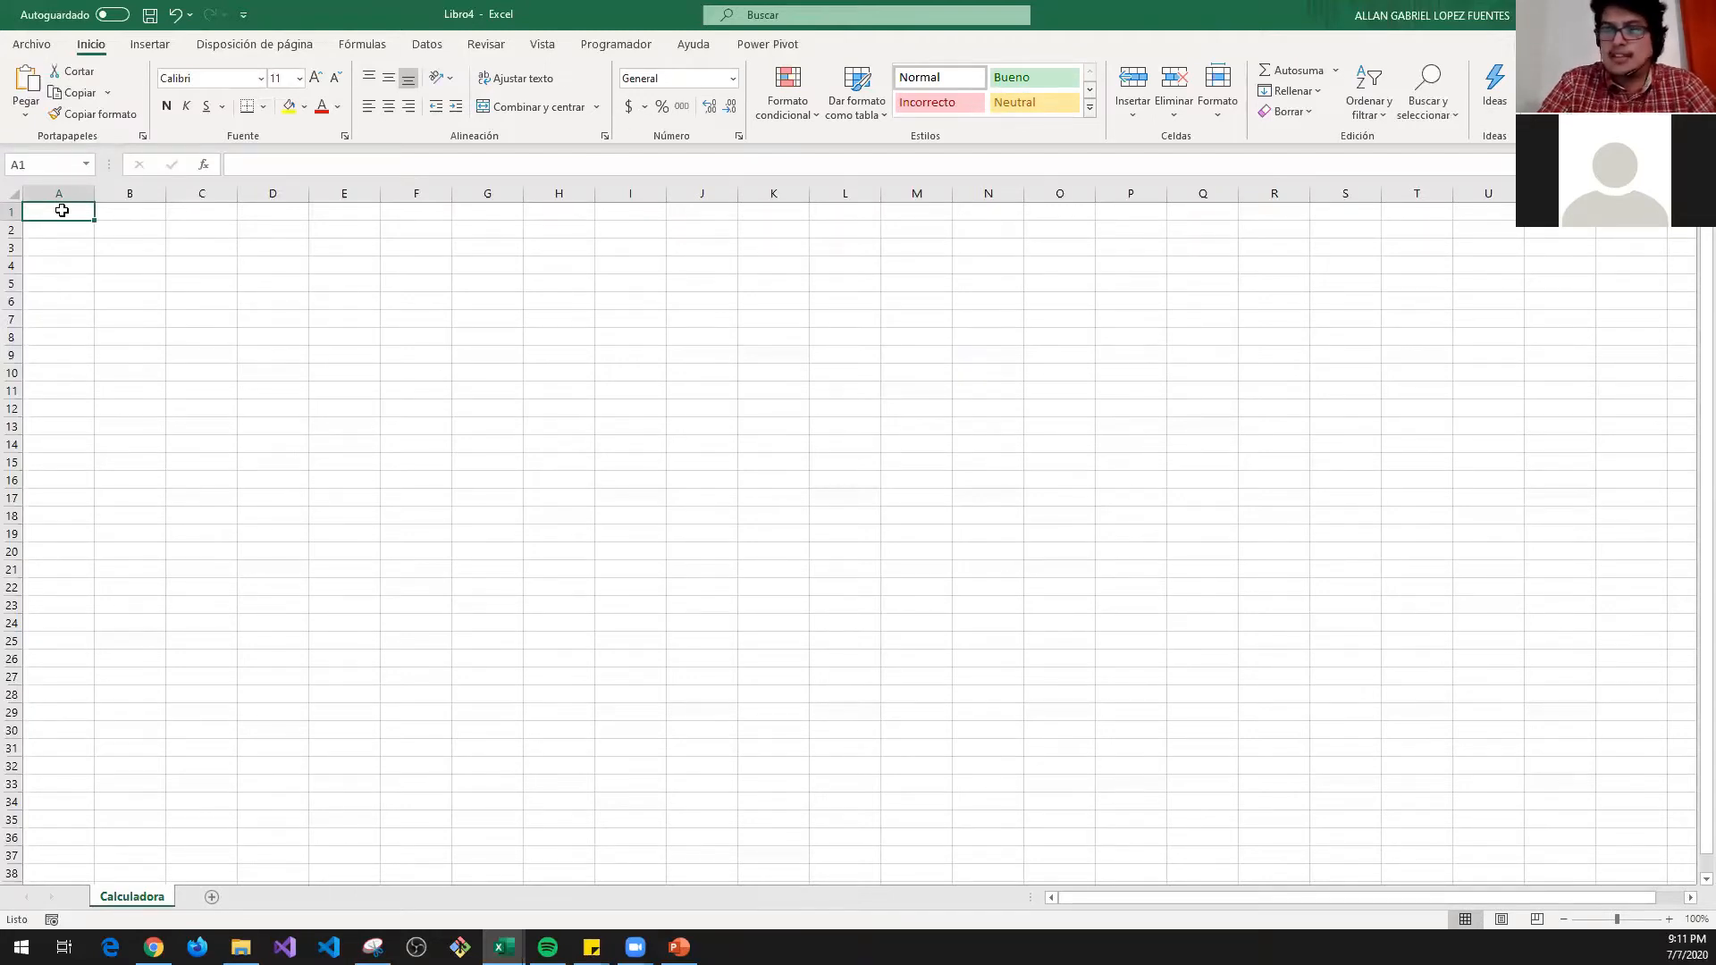
{"action": "type", "text": "1"}
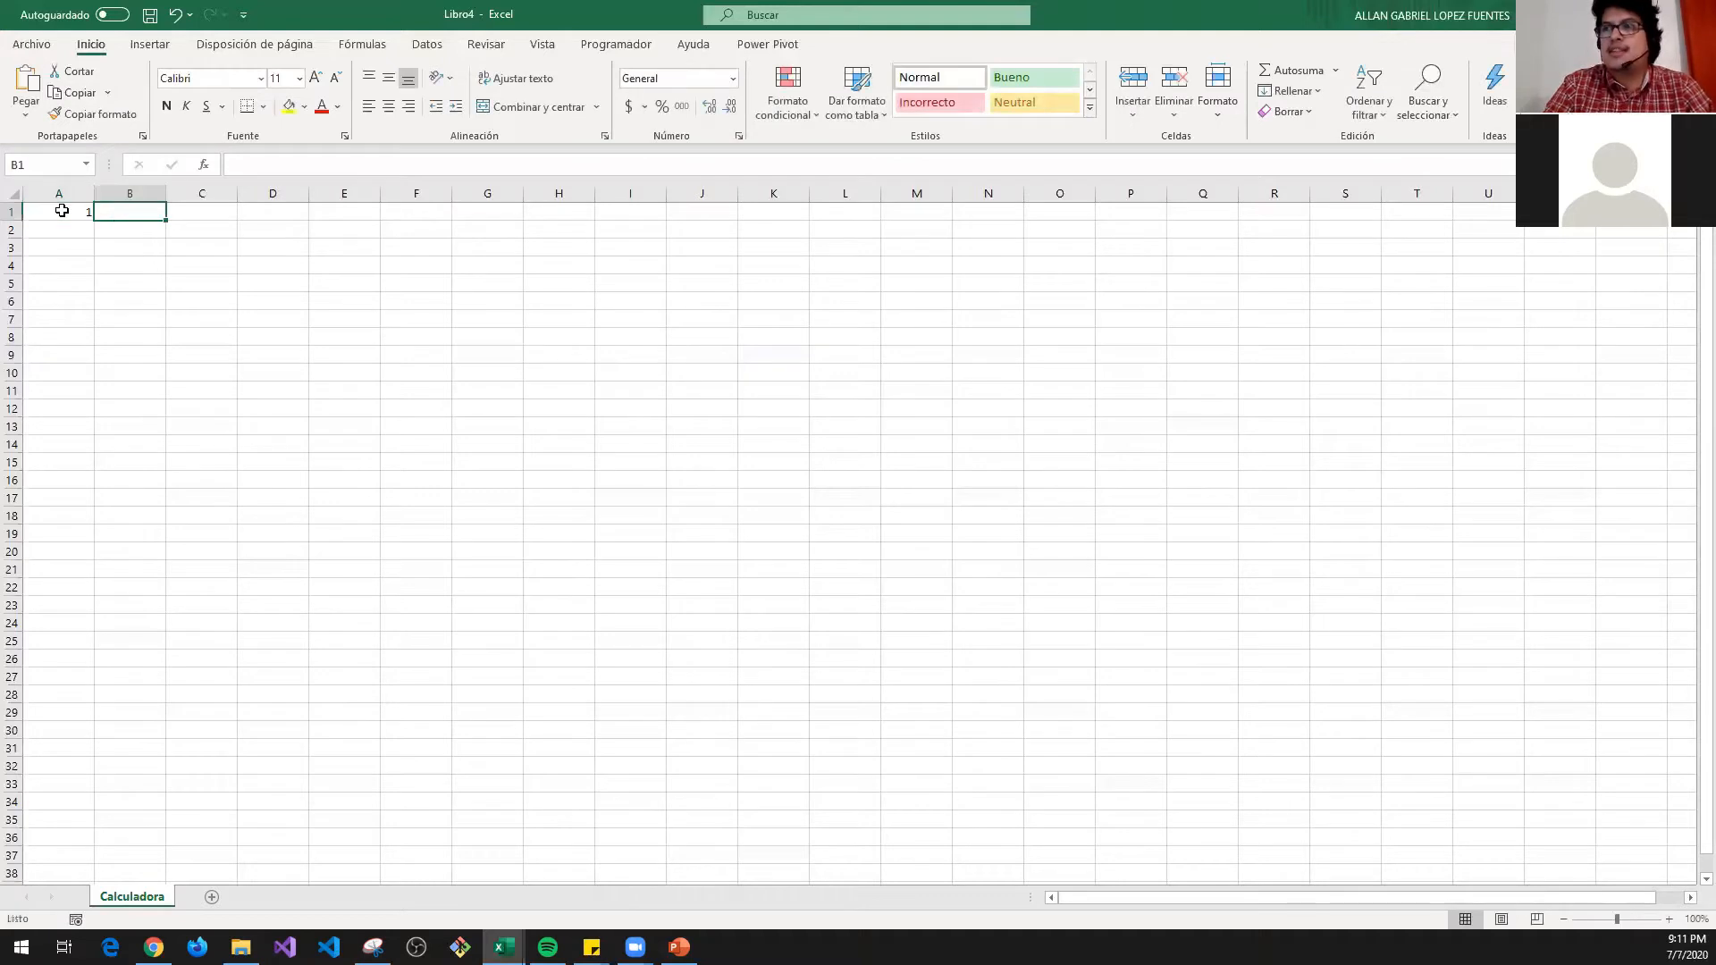
{"action": "left_click", "coordinate": [62, 210]}
{"action": "left_click", "coordinate": [63, 224]}
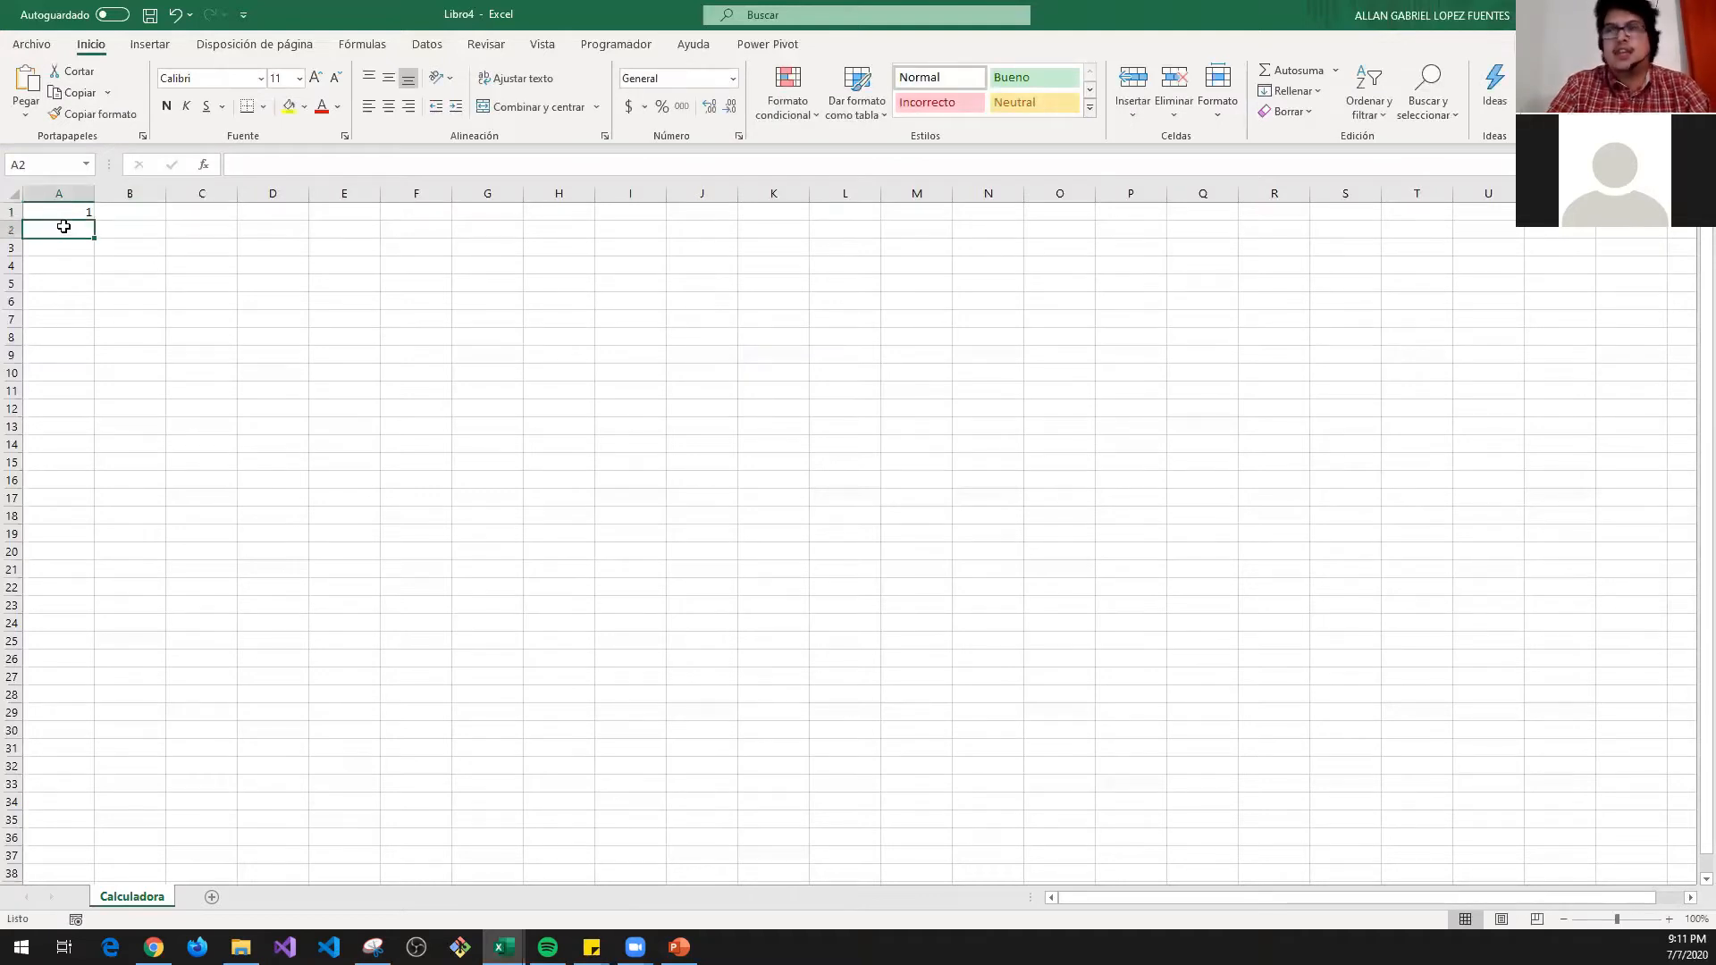
{"action": "key", "text": "Up"}
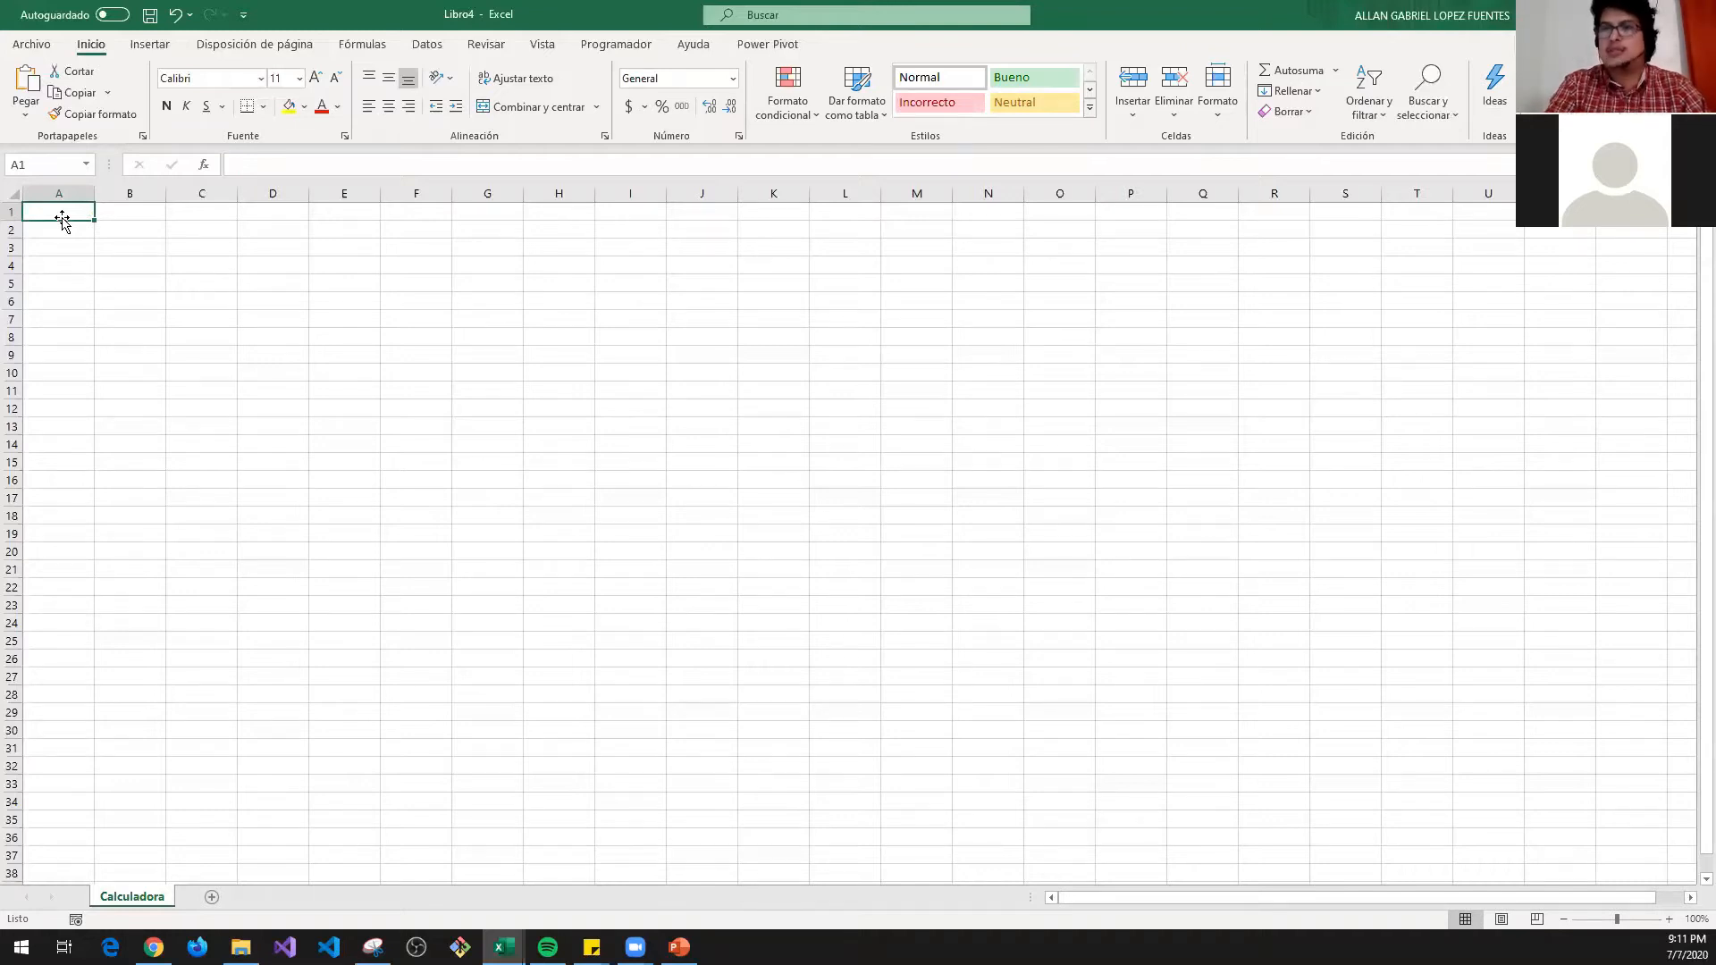
{"action": "key", "text": "Down"}
{"action": "type", "text": "Counte"}
{"action": "key", "text": "Escape"}
{"action": "key", "text": "Up"}
- Enter the header Counter in cell A1 of the Calculadora sheet
{"action": "type", "text": "Counter"}
{"action": "key", "text": "Tab"}
{"action": "key", "text": "Return"}
{"action": "key", "text": "Return"}
{"action": "key", "text": "Up"}
{"action": "key", "text": "Right"}
{"action": "key", "text": "Left"}
{"action": "key", "text": "Up"}
{"action": "key", "text": "Right"}
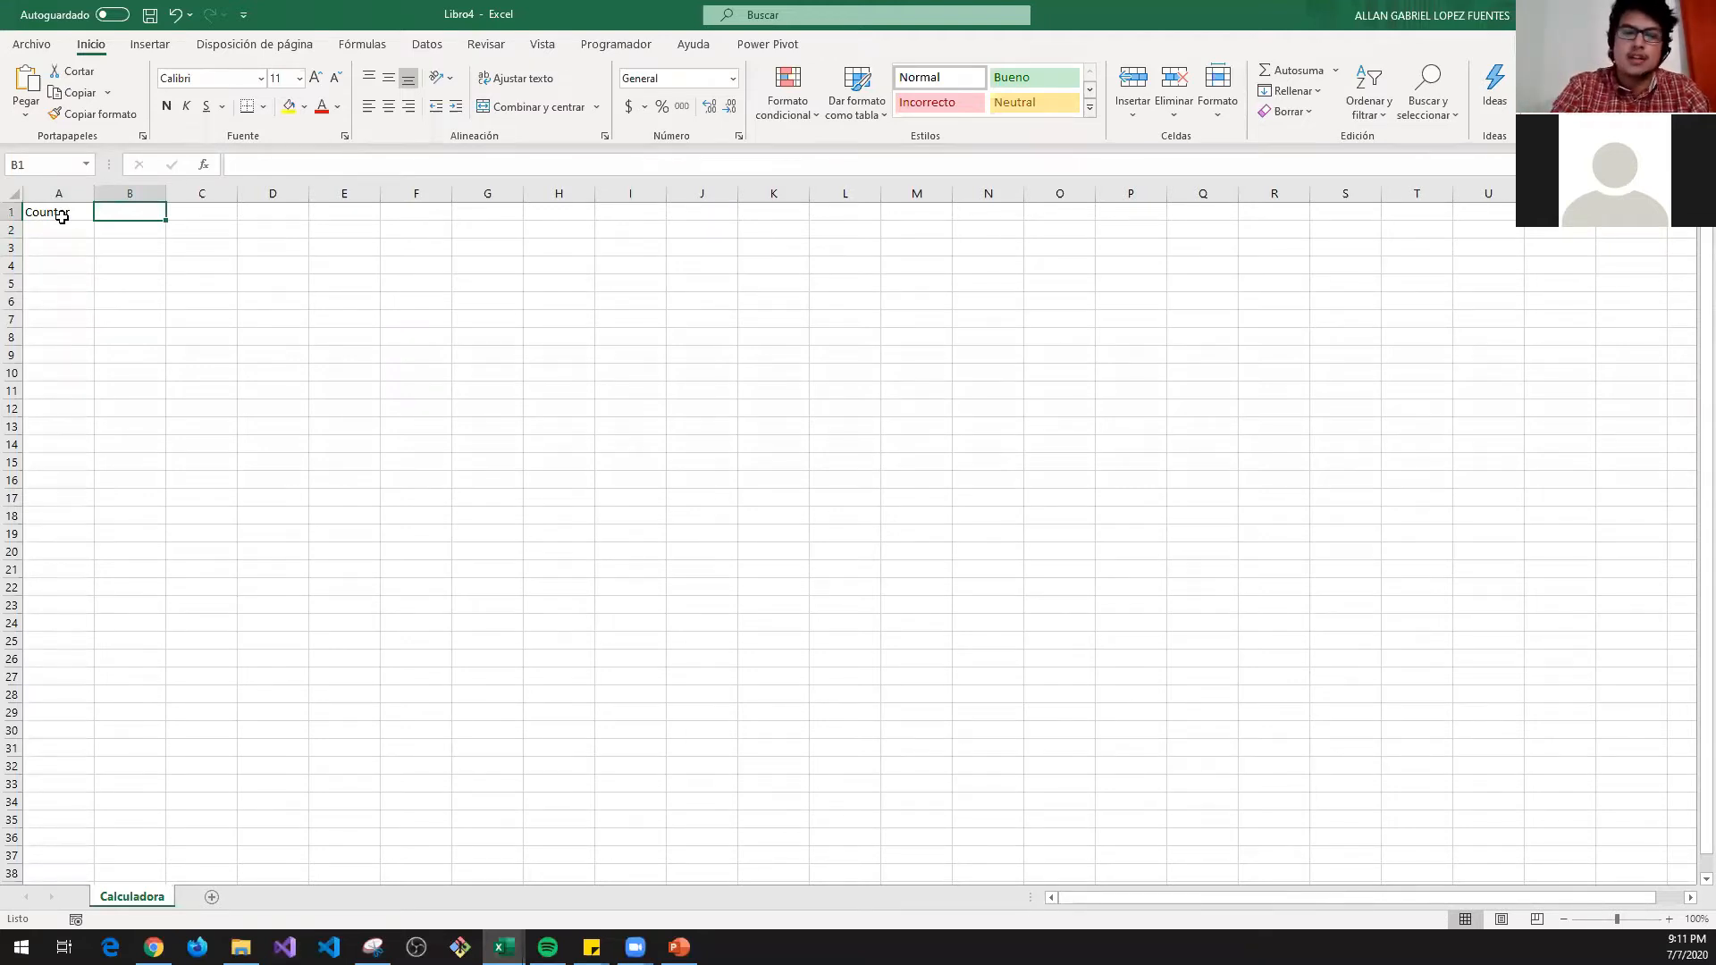
{"action": "type", "text": "Ye"}
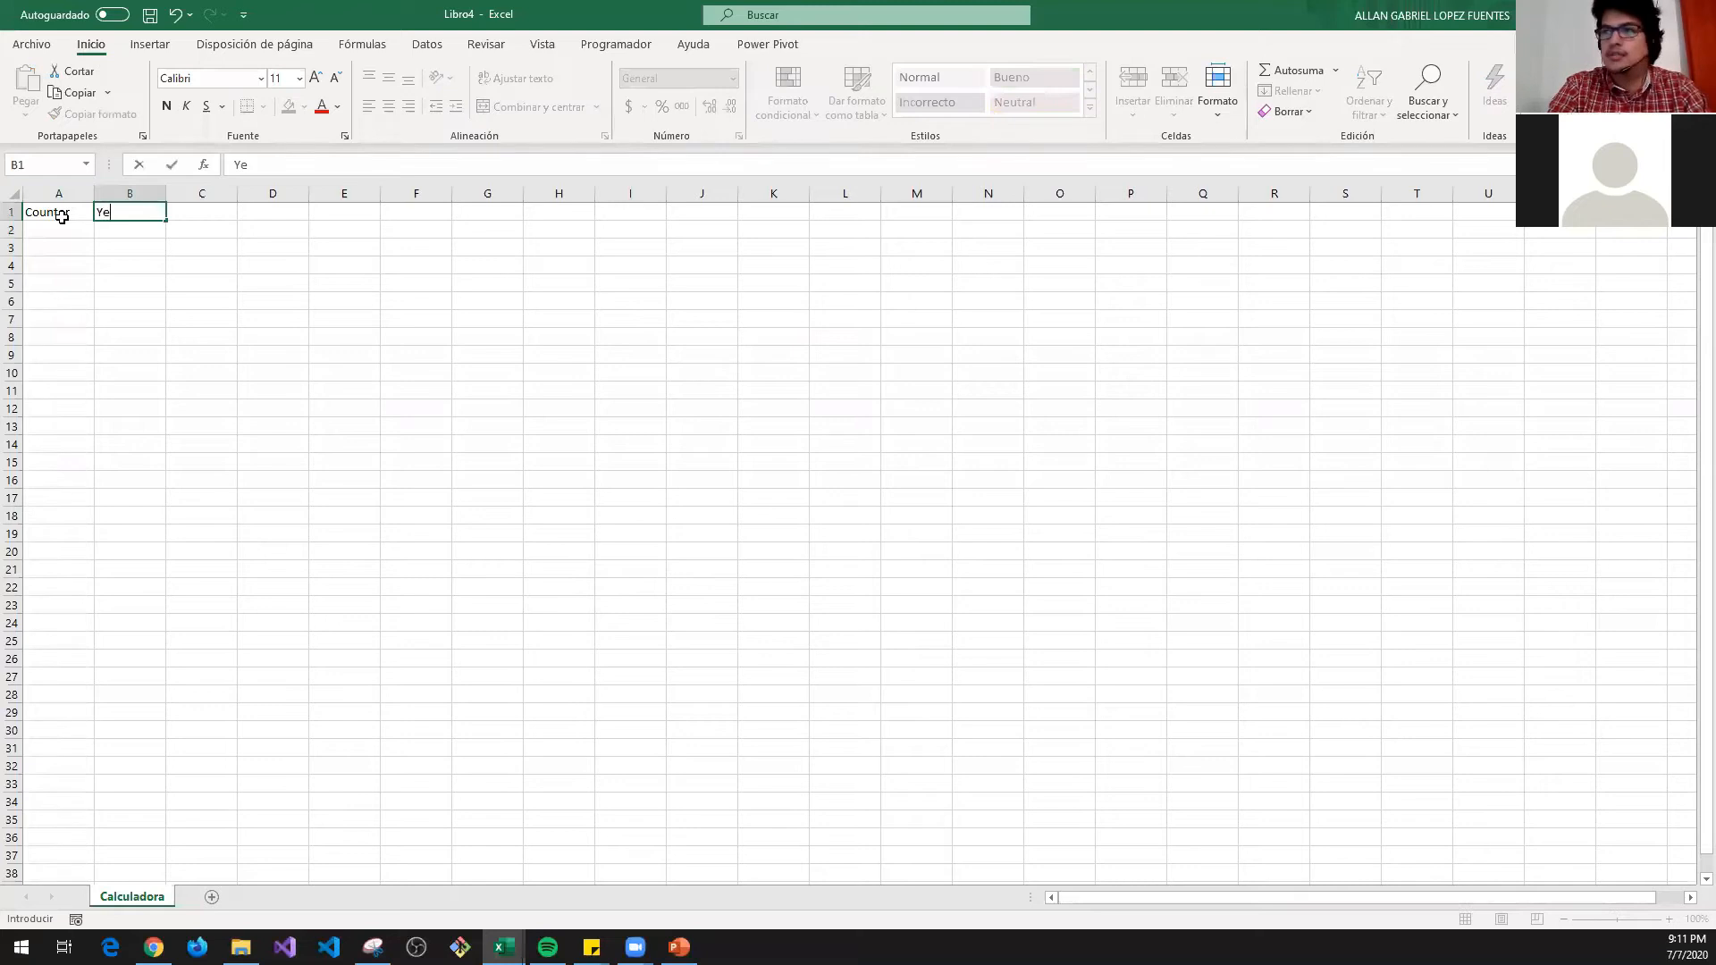
{"action": "type", "text": "ar"}
{"action": "key", "text": "BackSpace"}
{"action": "key", "text": "BackSpace"}
{"action": "key", "text": "BackSpace"}
{"action": "key", "text": "BackSpace"}
- Enter the date-related headers Año, Mes, Semana and Fecha in cells B1 to E1
{"action": "type", "text": "Año"}
{"action": "key", "text": "Tab"}
{"action": "type", "text": "Me"}
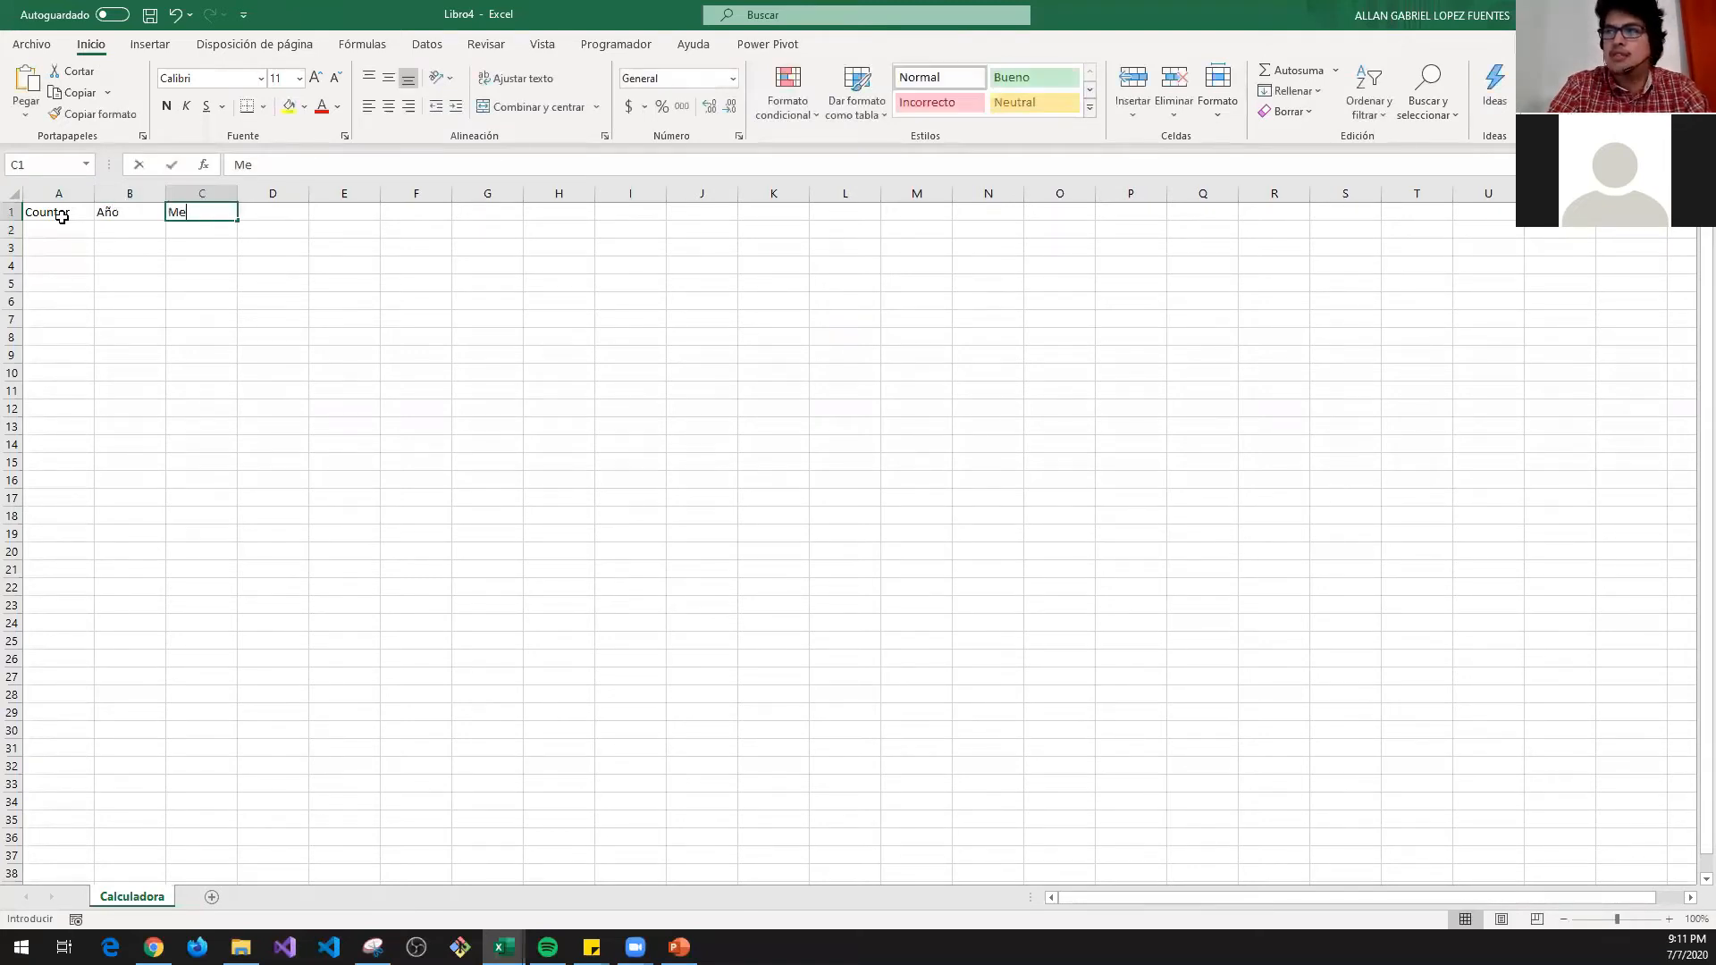
{"action": "key", "text": "Tab"}
{"action": "type", "text": "Semana"}
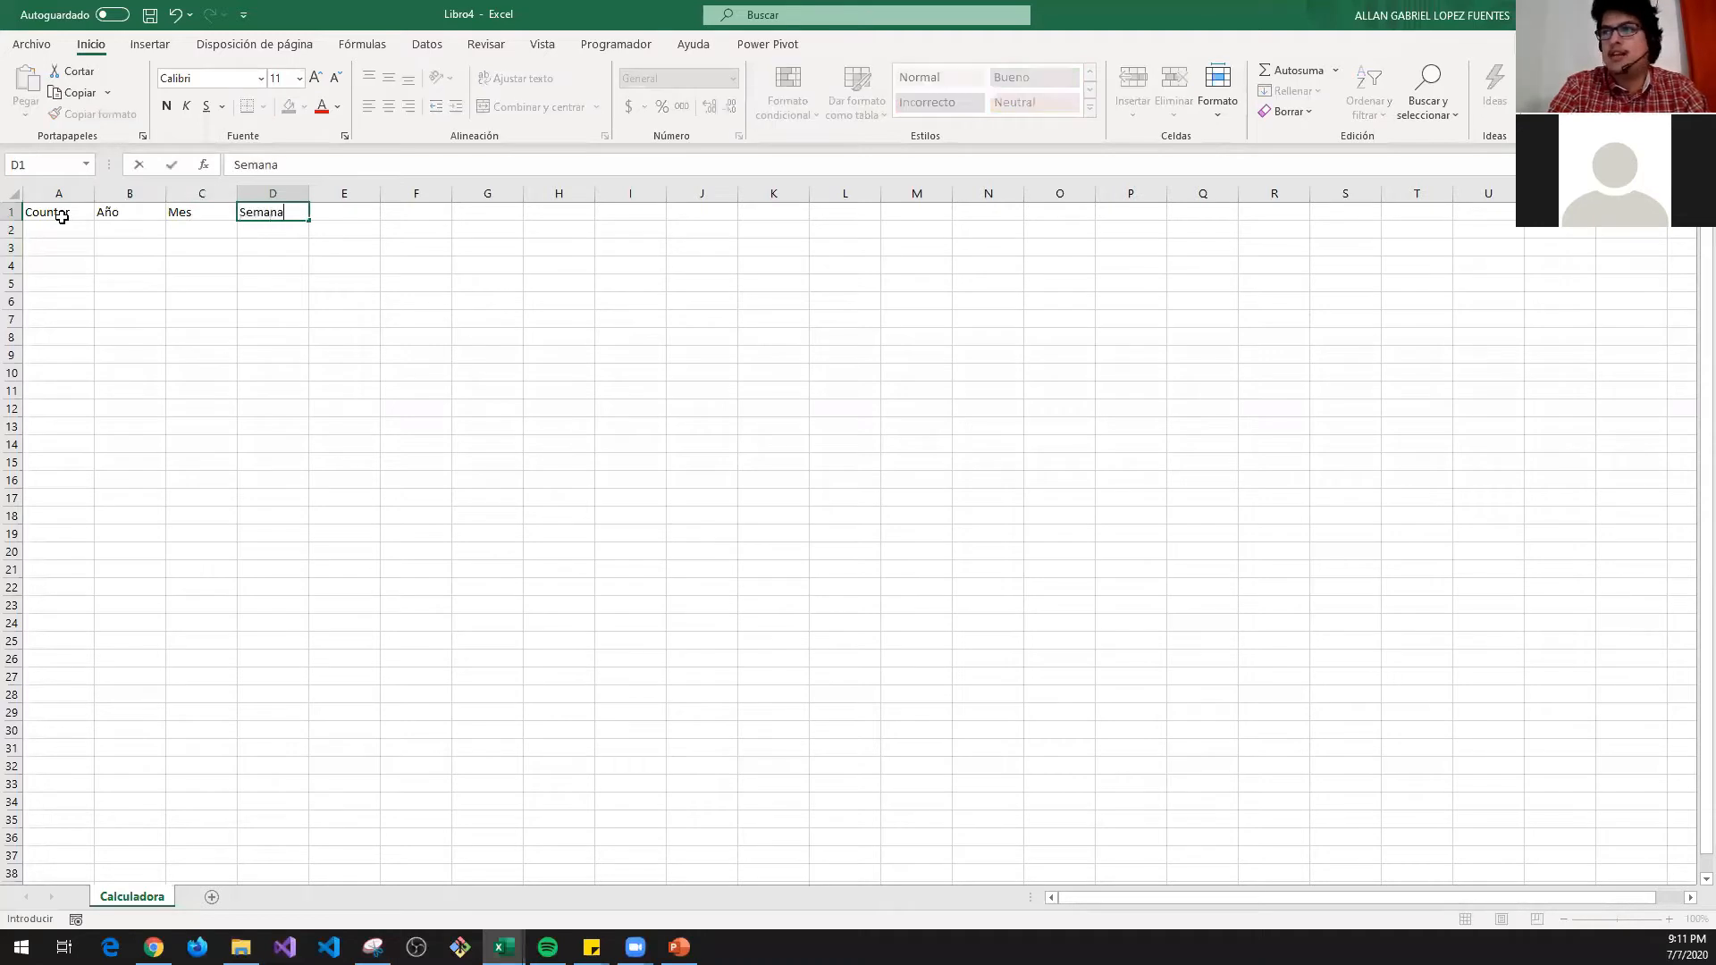
{"action": "key", "text": "Tab"}
{"action": "type", "text": "Fecha"}
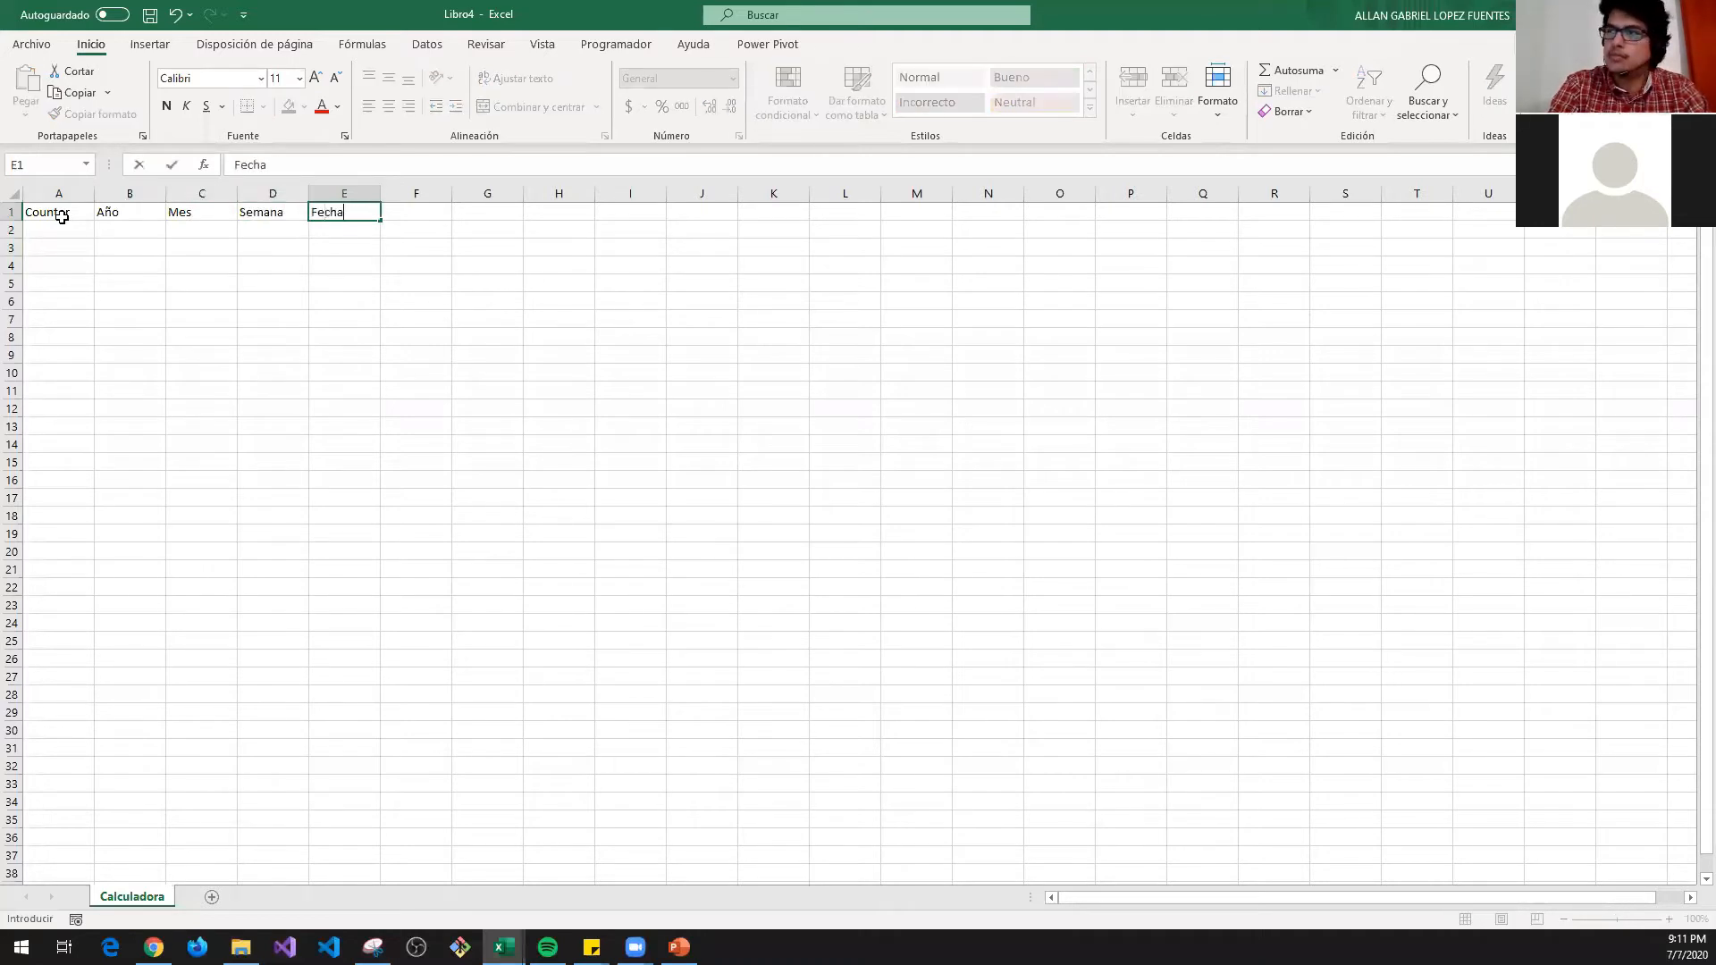
{"action": "key", "text": "Tab"}
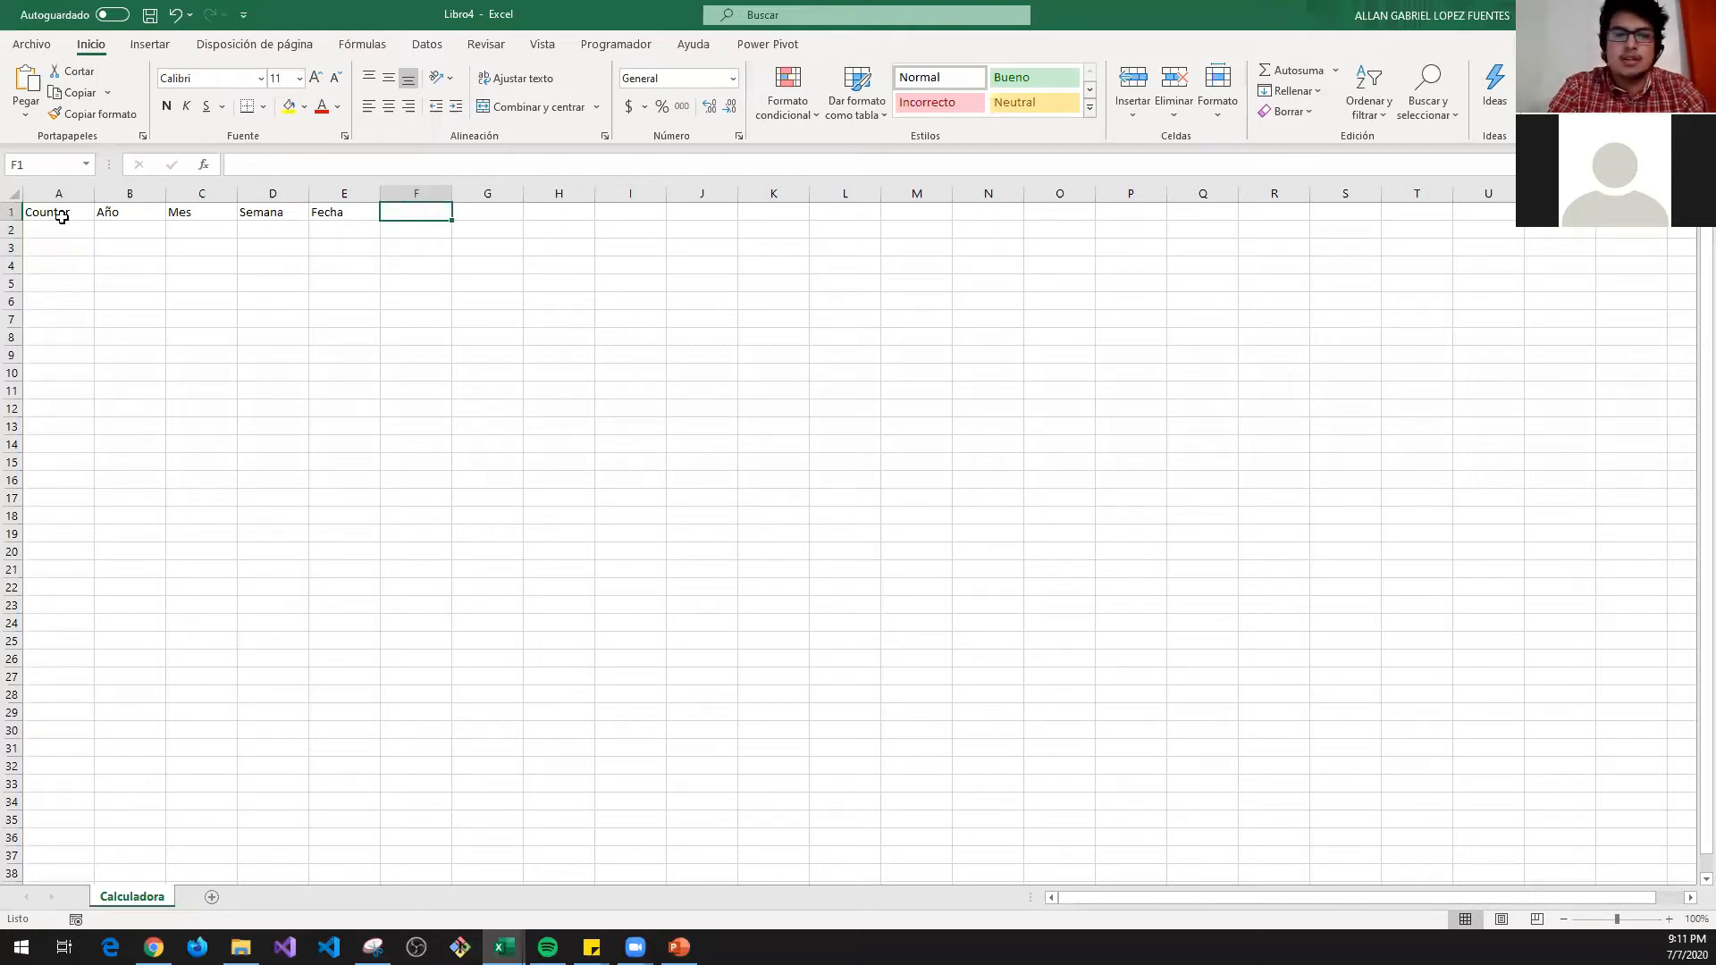
- Enter the headers Supervisor, Gerente, ID and Nombre in cells F1 to I1 of the Calculadora sheet
{"action": "type", "text": "Supervisor"}
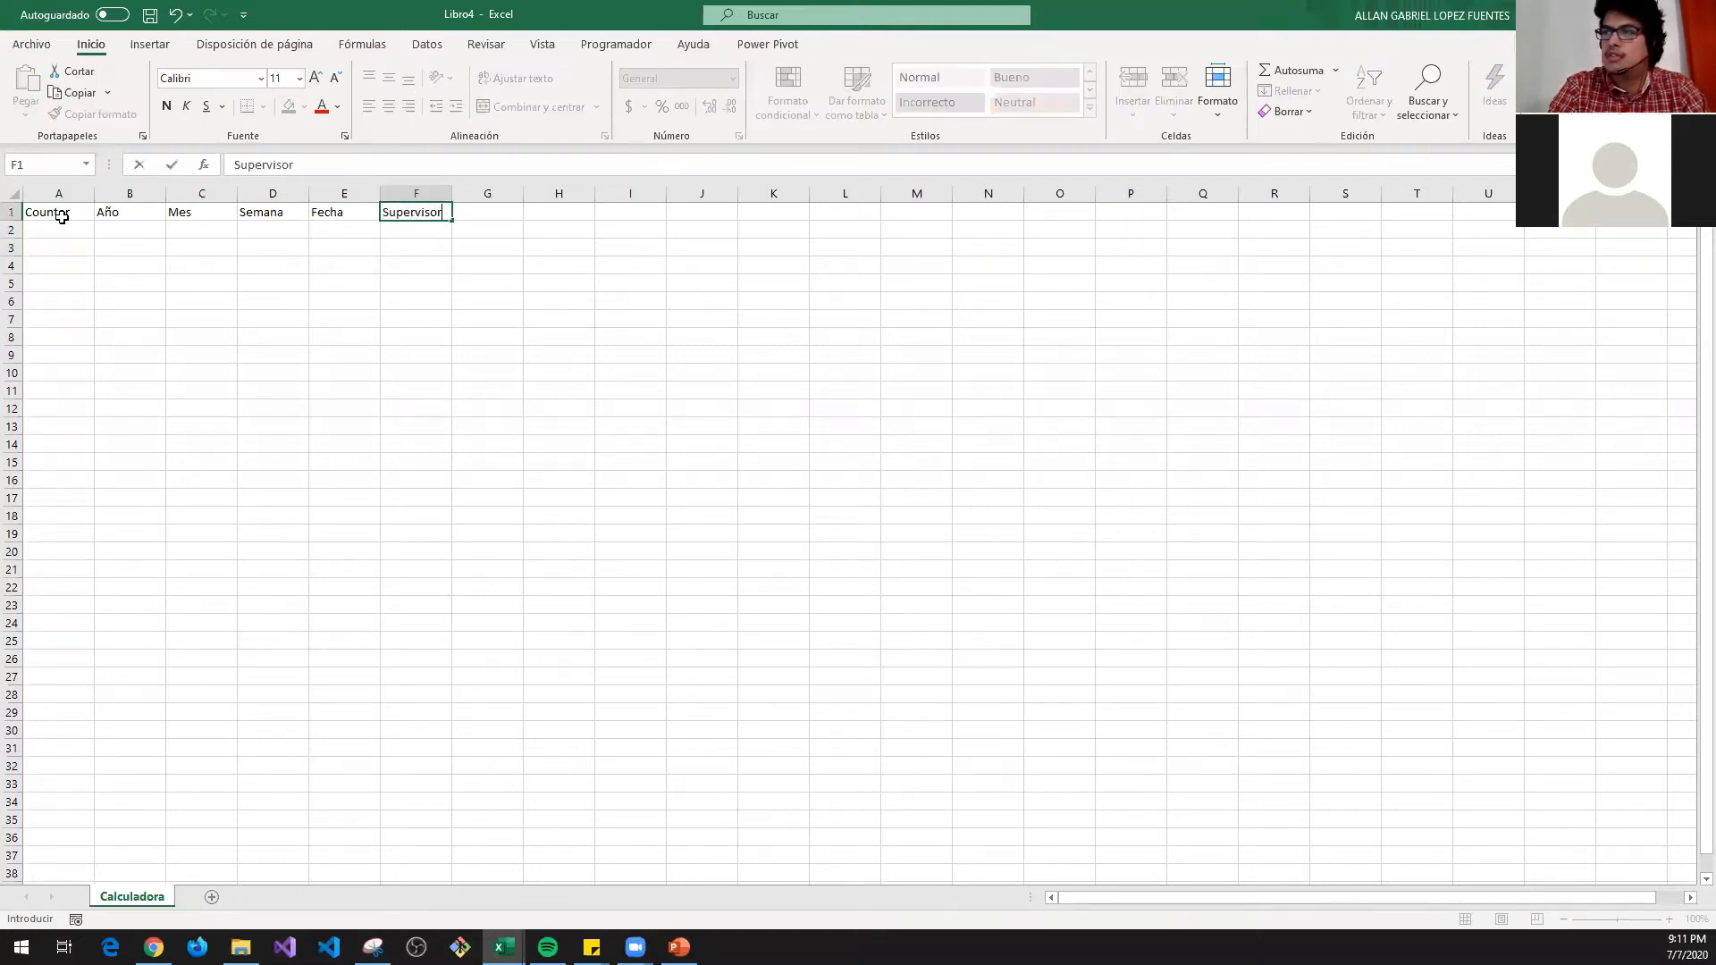
{"action": "key", "text": "Tab"}
{"action": "type", "text": "Gerente"}
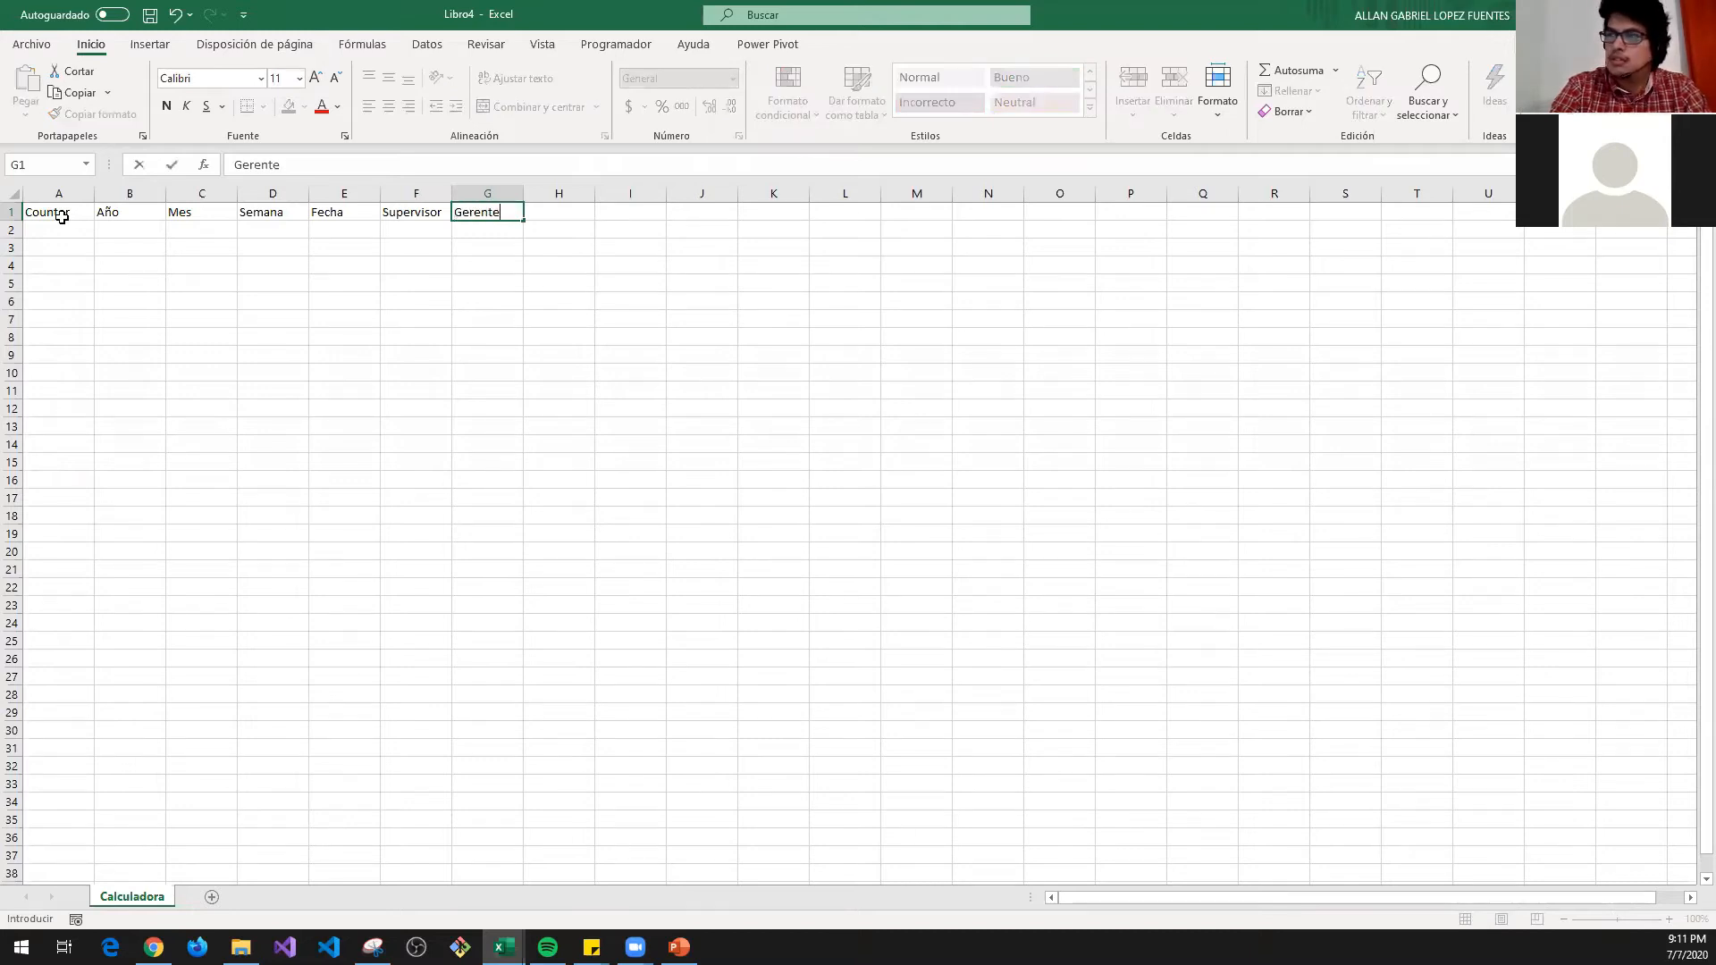
{"action": "key", "text": "Tab"}
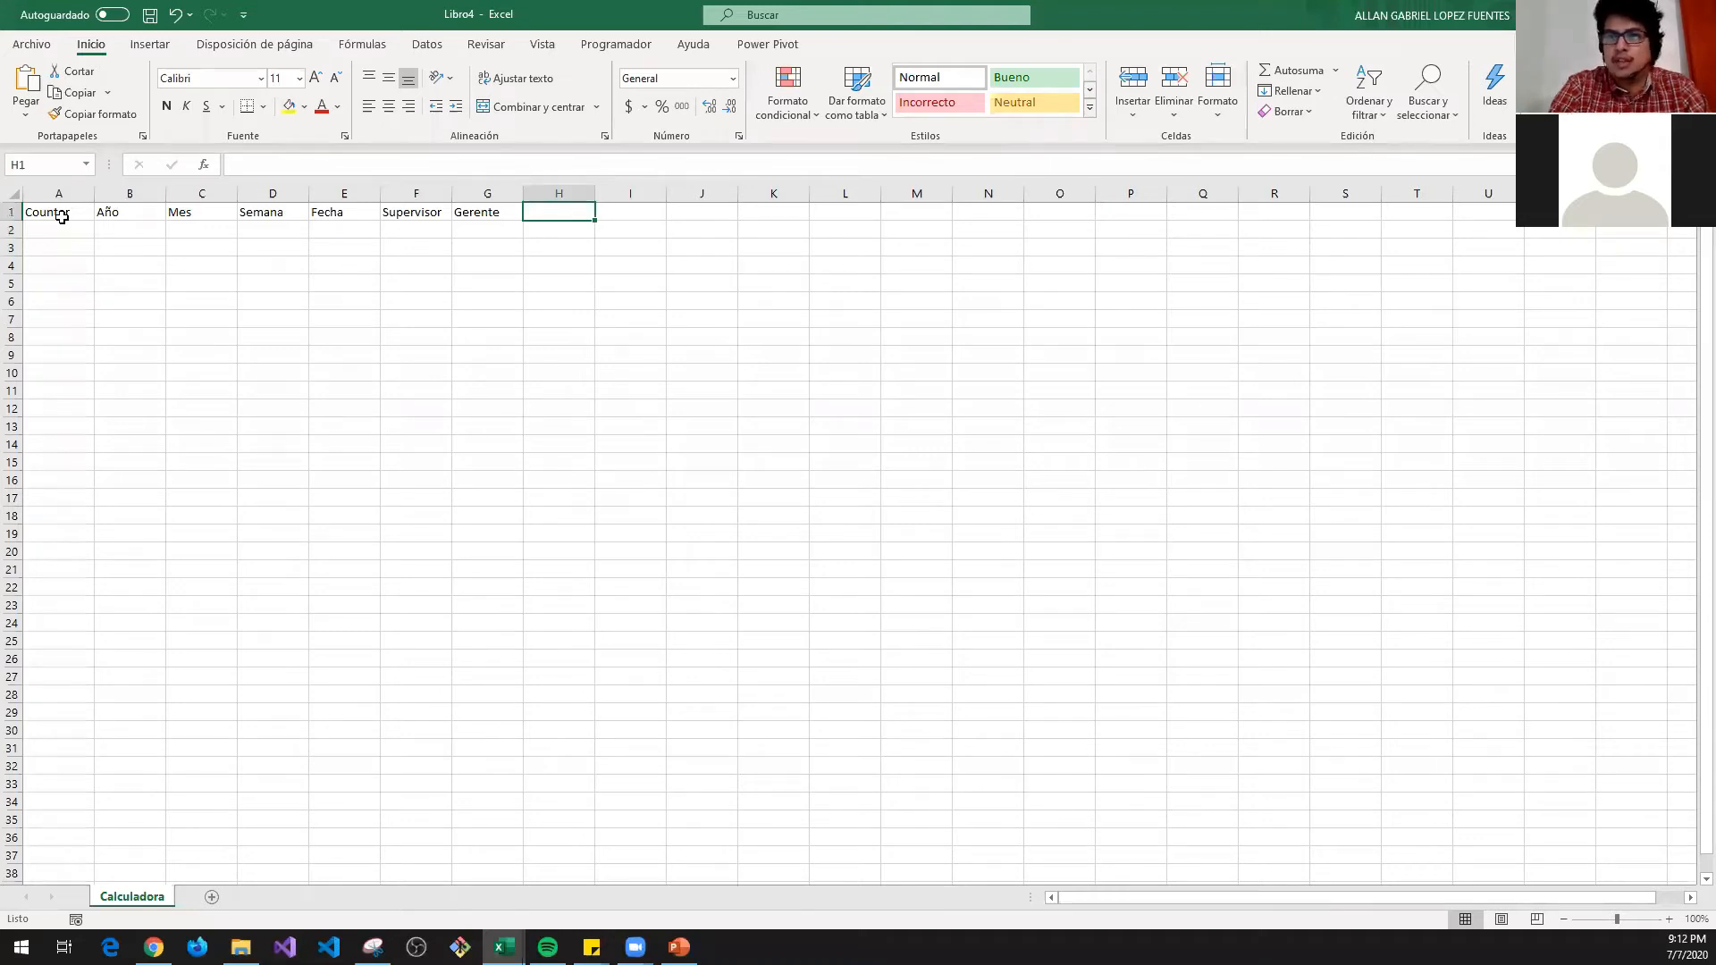
{"action": "type", "text": "ID"}
{"action": "key", "text": "Tab"}
{"action": "type", "text": "Nombre"}
{"action": "key", "text": "Tab"}
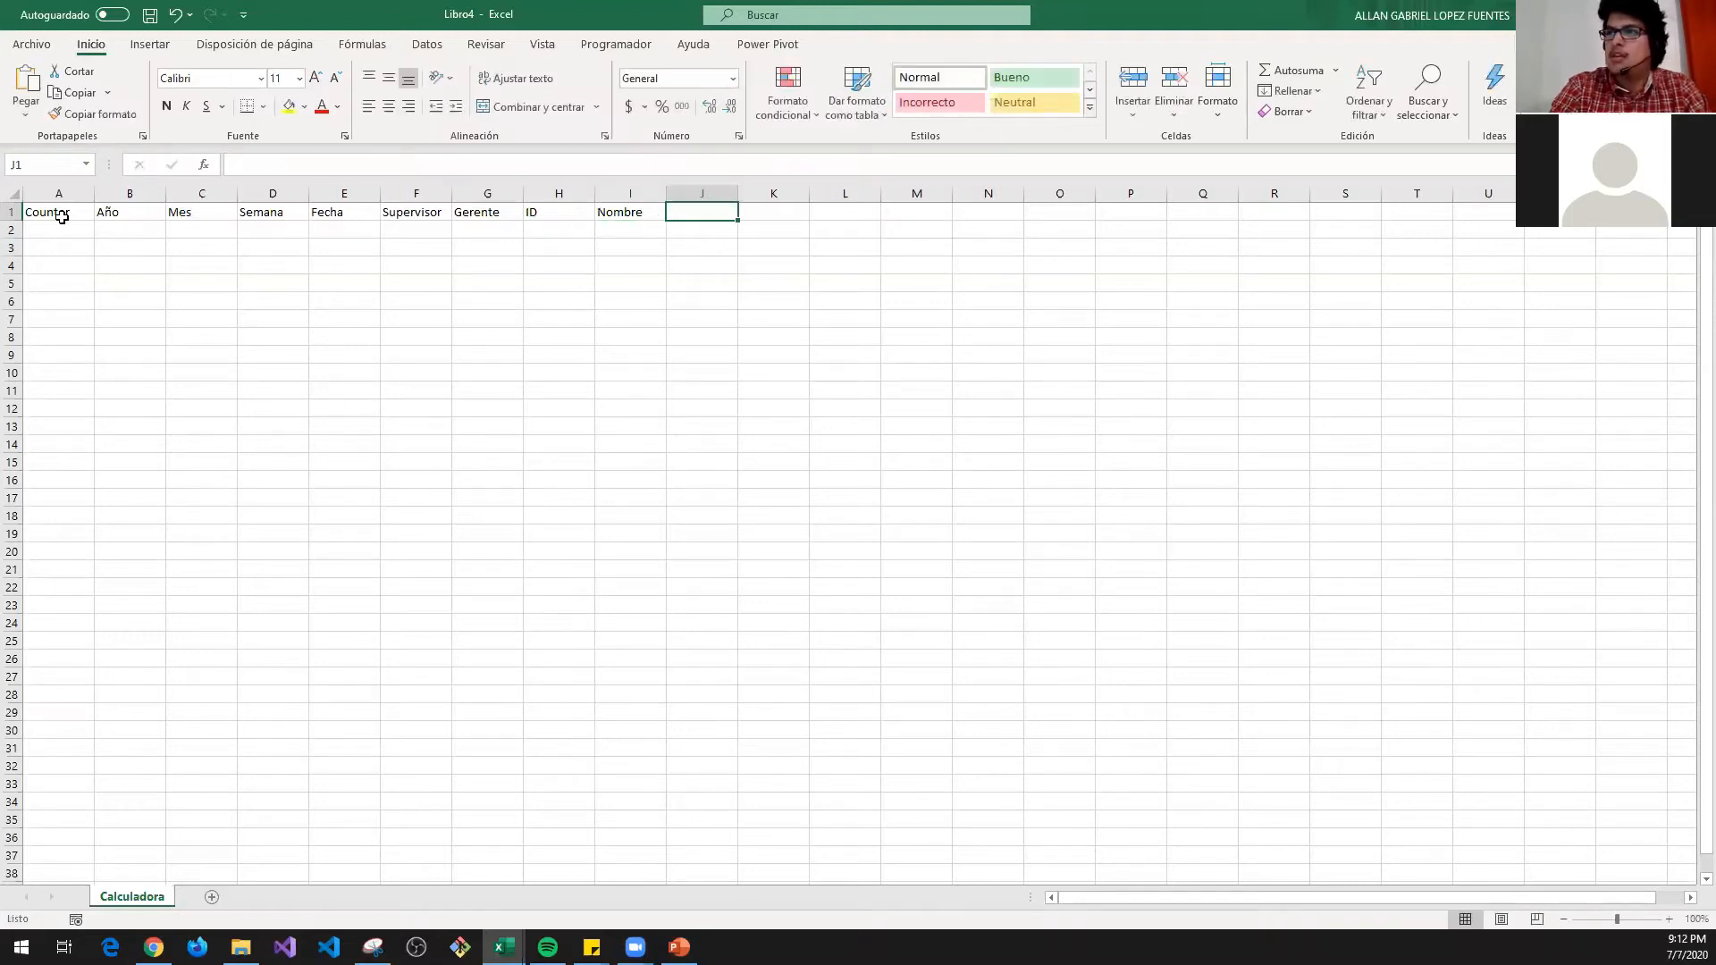
{"action": "left_click_drag", "start_coordinate": [62, 218], "coordinate": [705, 638]}
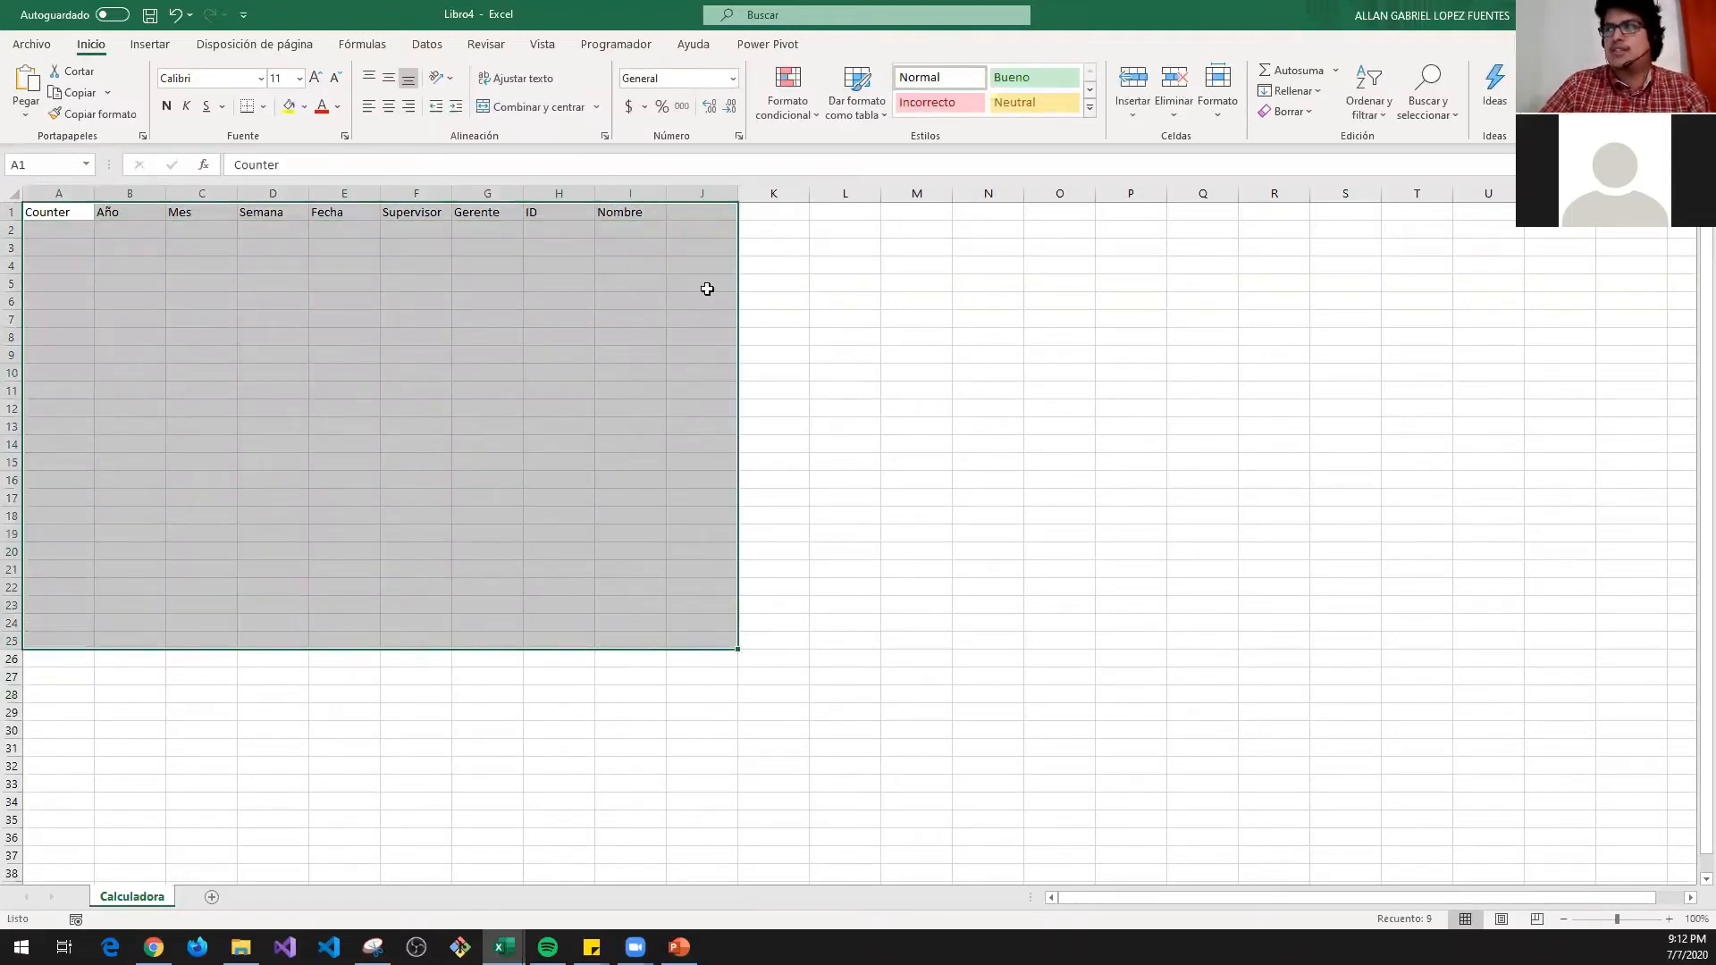
{"action": "left_click", "coordinate": [599, 212]}
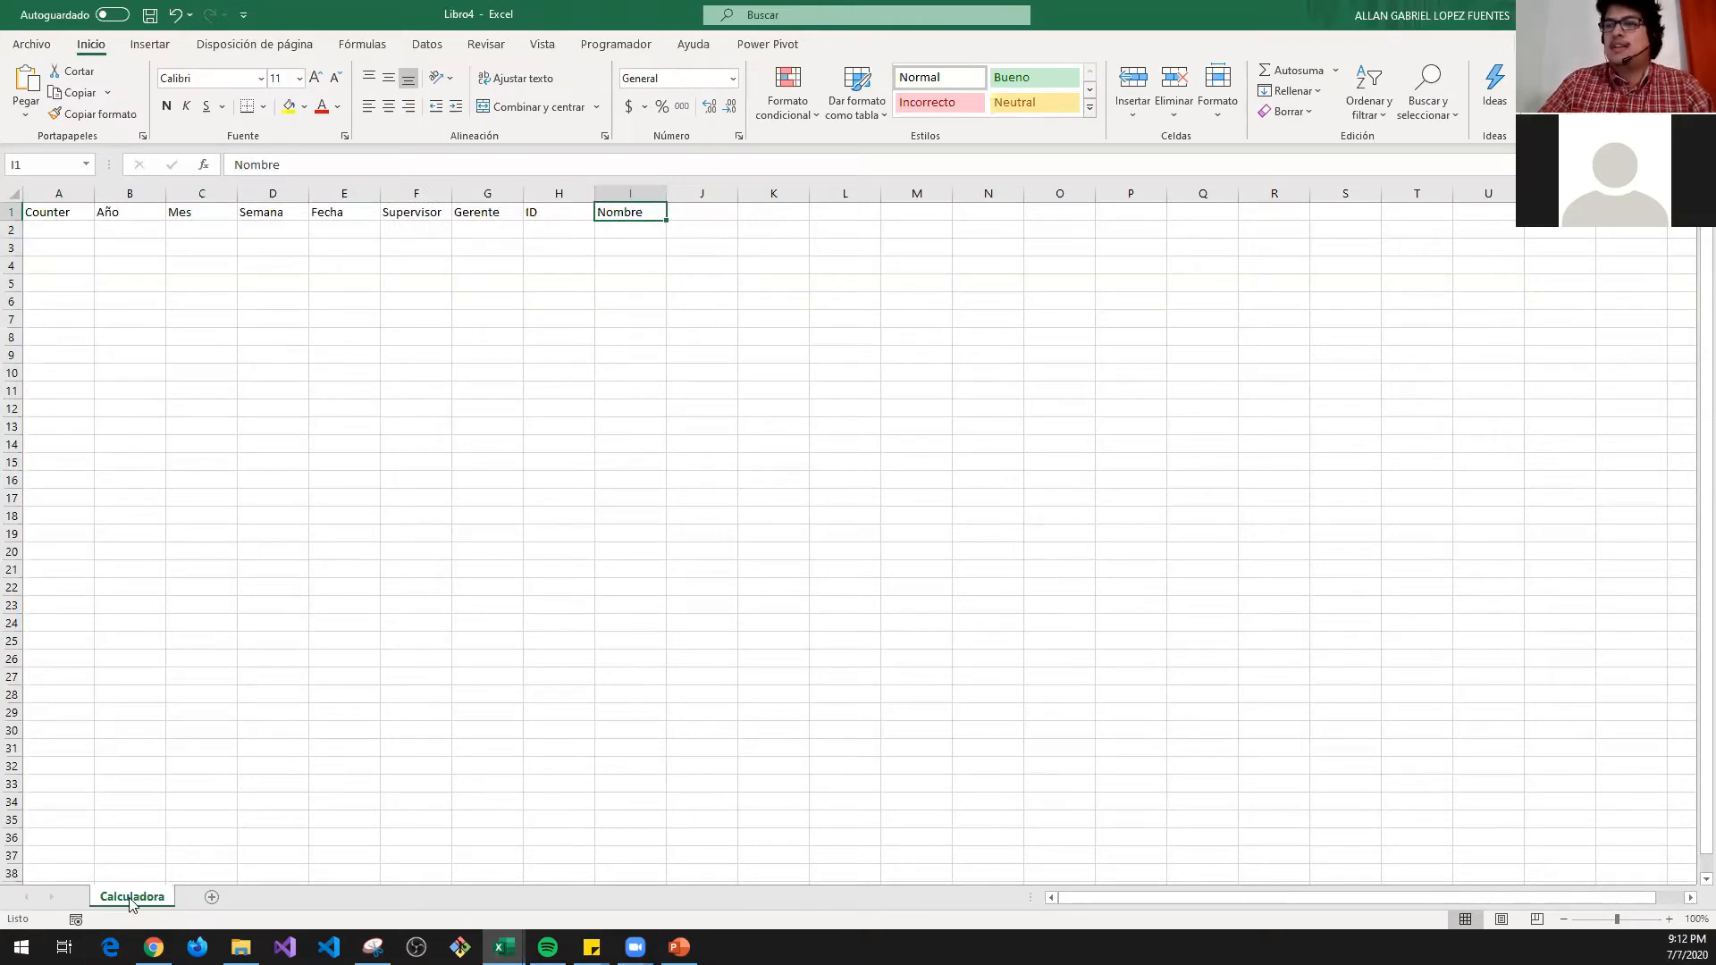
- Check the Turno column on the Usuarios sheet of Ejercicio Ultima semana and enter the header Turno in cell J1 of Calculadora
{"action": "key", "text": "alt+Tab"}
{"action": "key", "text": "alt+Tab"}
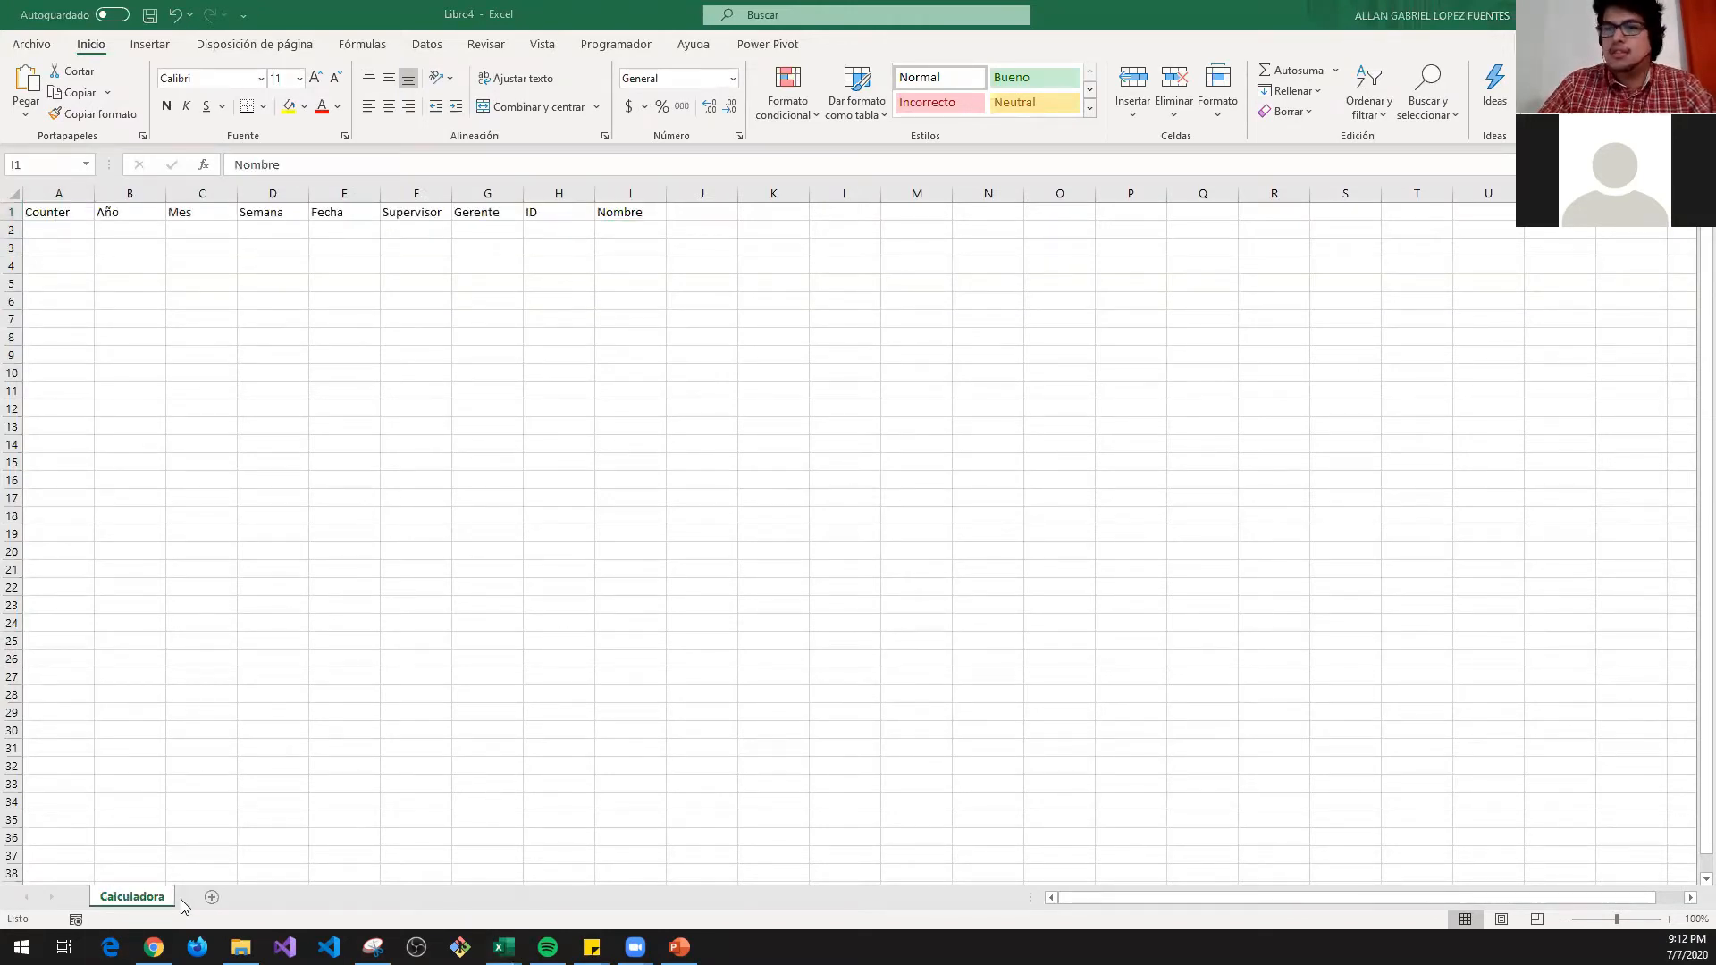
{"action": "key", "text": "alt+Tab"}
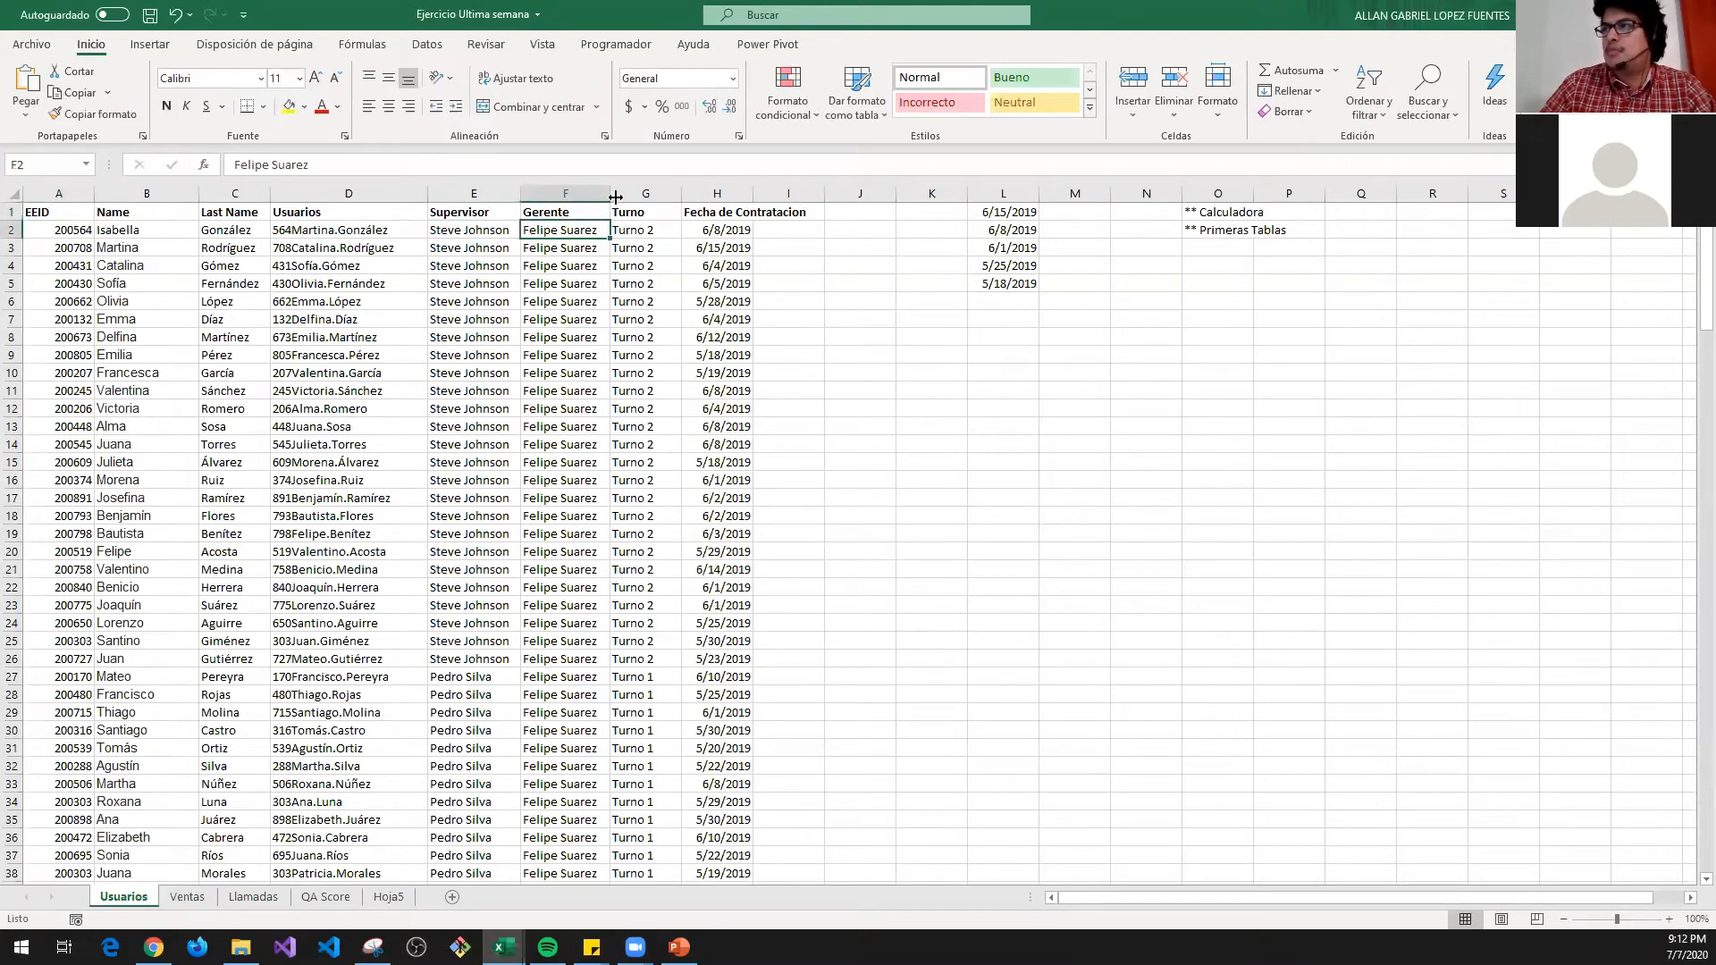
{"action": "left_click", "coordinate": [645, 194]}
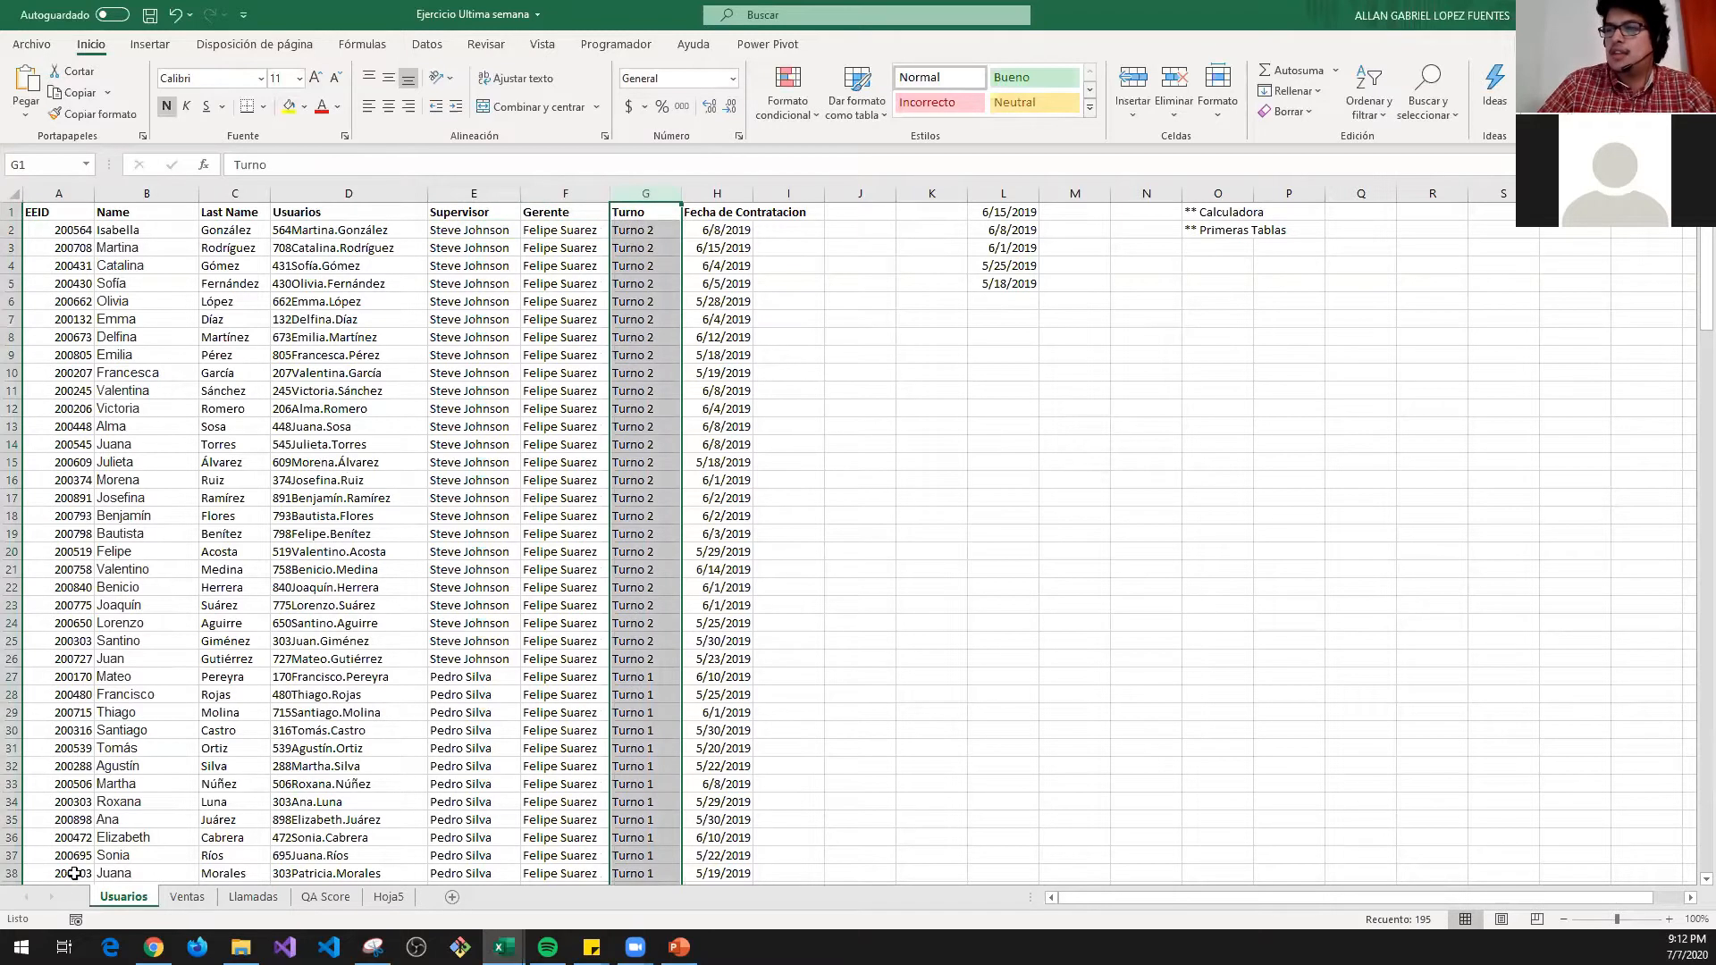
{"action": "key", "text": "alt+Tab"}
{"action": "left_click", "coordinate": [670, 217]}
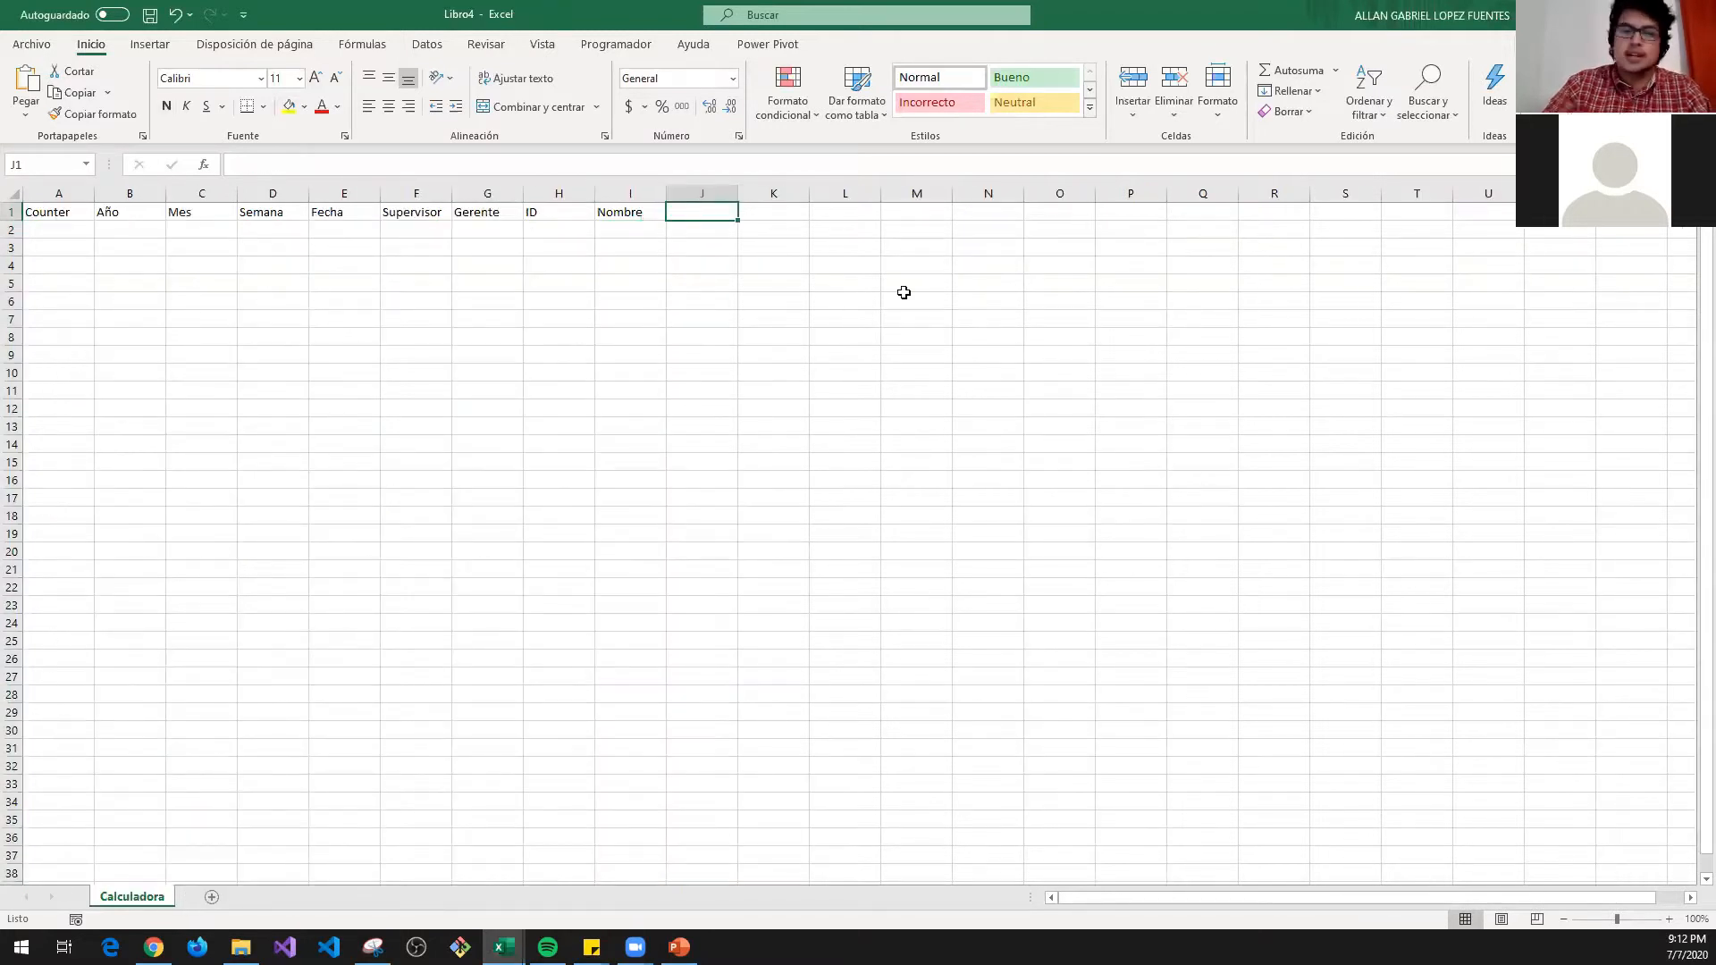
{"action": "type", "text": "Turno"}
{"action": "key", "text": "Tab"}
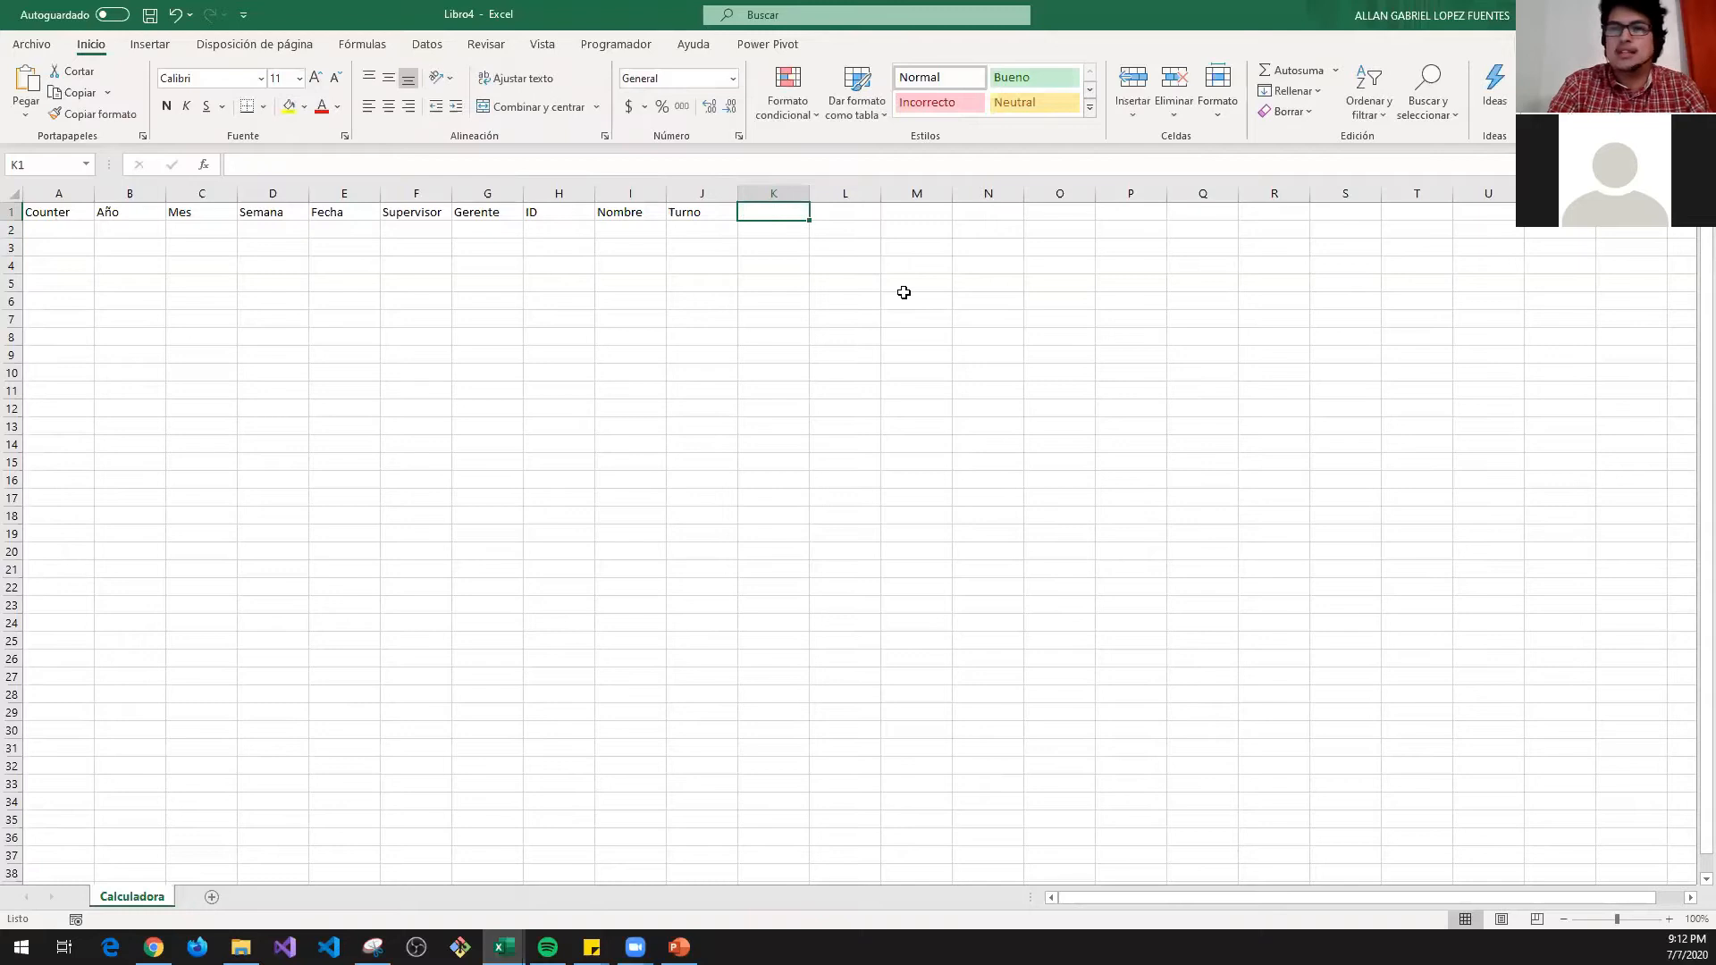
- Check the hire-date column on the Usuarios sheet and enter the header FechaContratacion in cell K1 of Calculadora
{"action": "key", "text": "alt+Tab"}
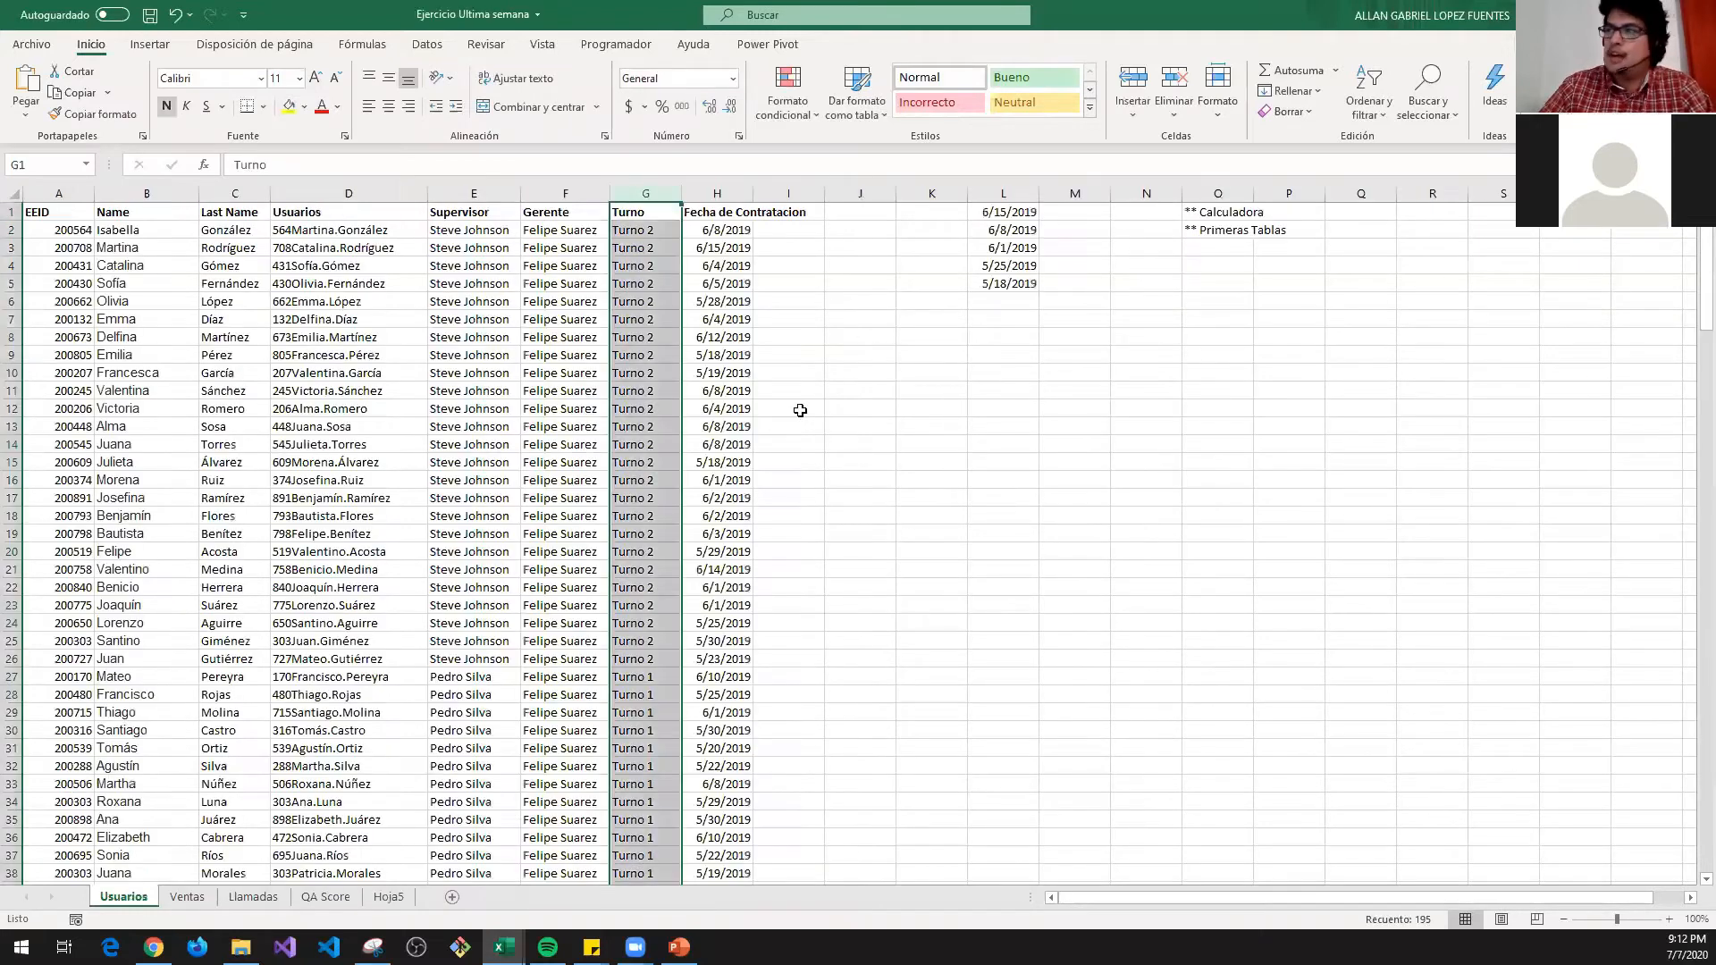
{"action": "left_click", "coordinate": [715, 194]}
{"action": "key", "text": "alt+Tab"}
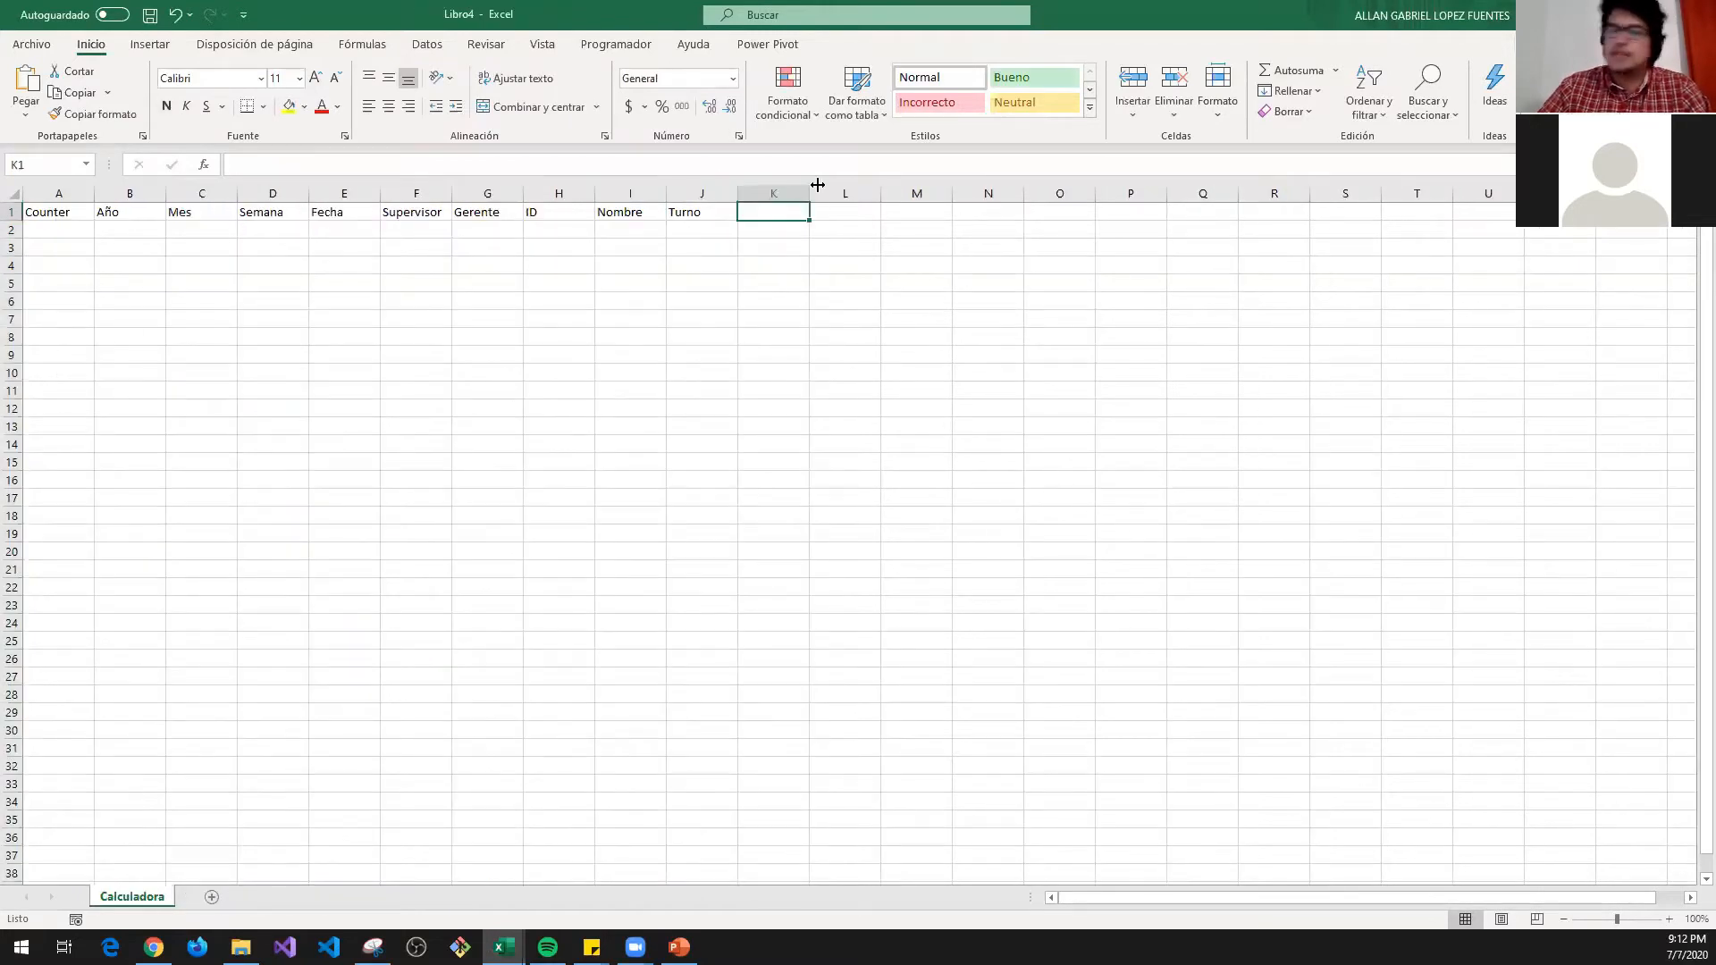
{"action": "type", "text": "FechaContrataion"}
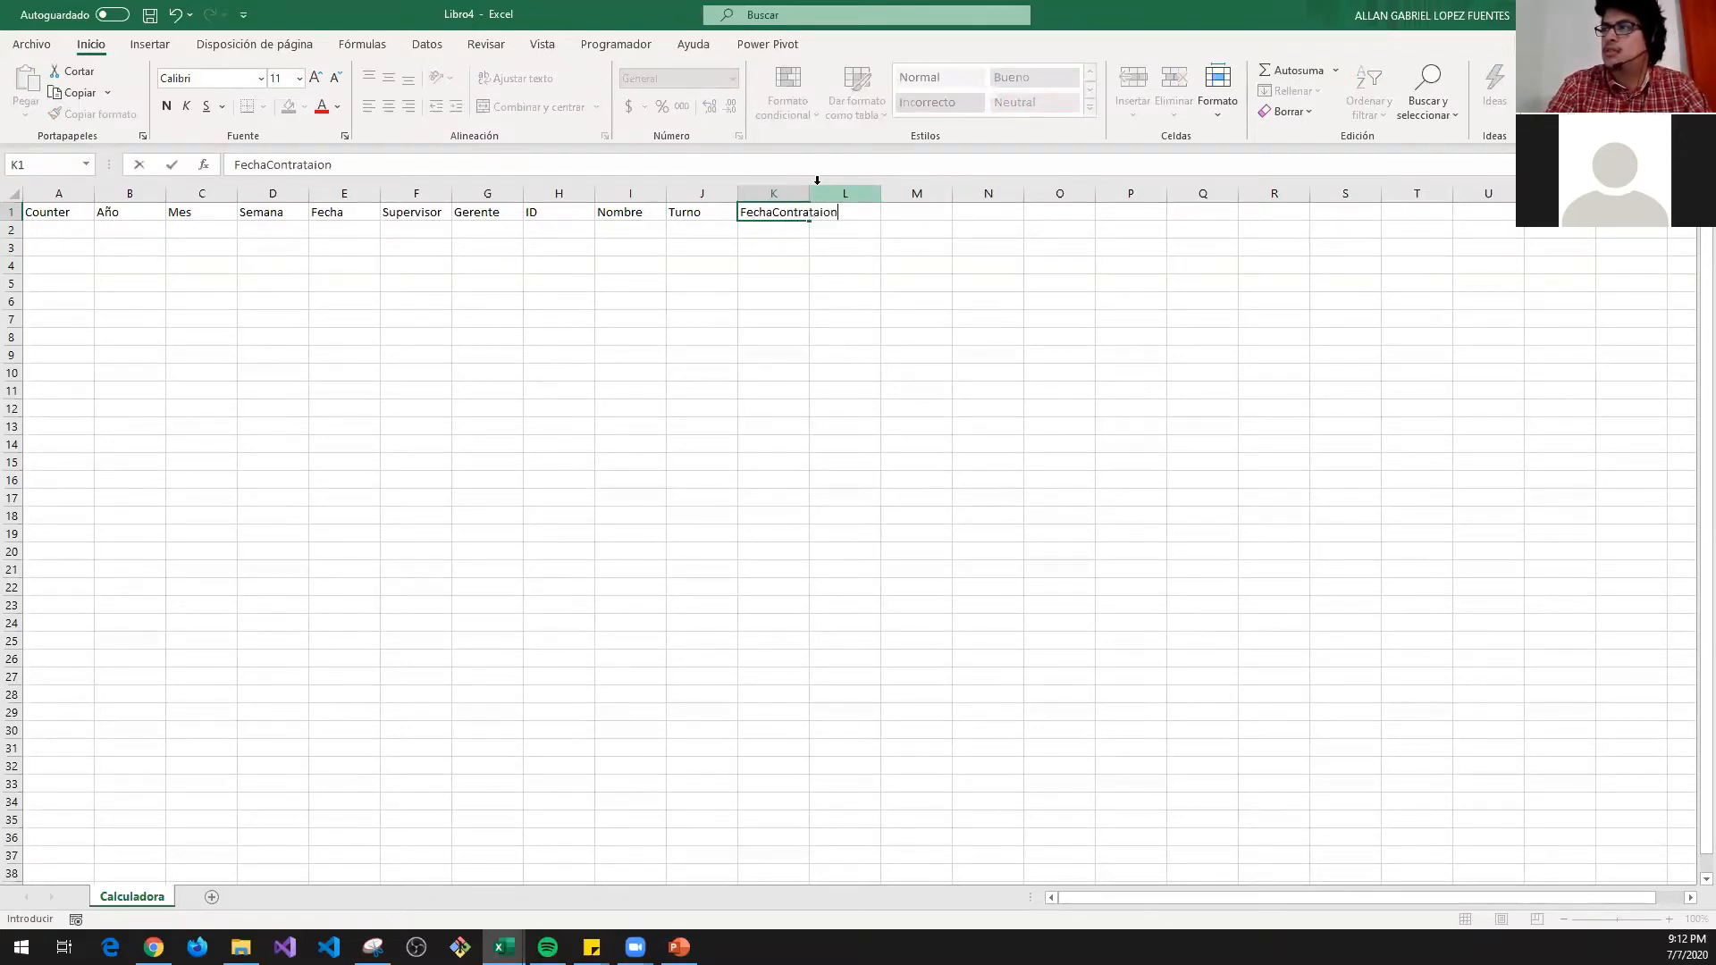
{"action": "key", "text": "Tab"}
{"action": "key", "text": "Left"}
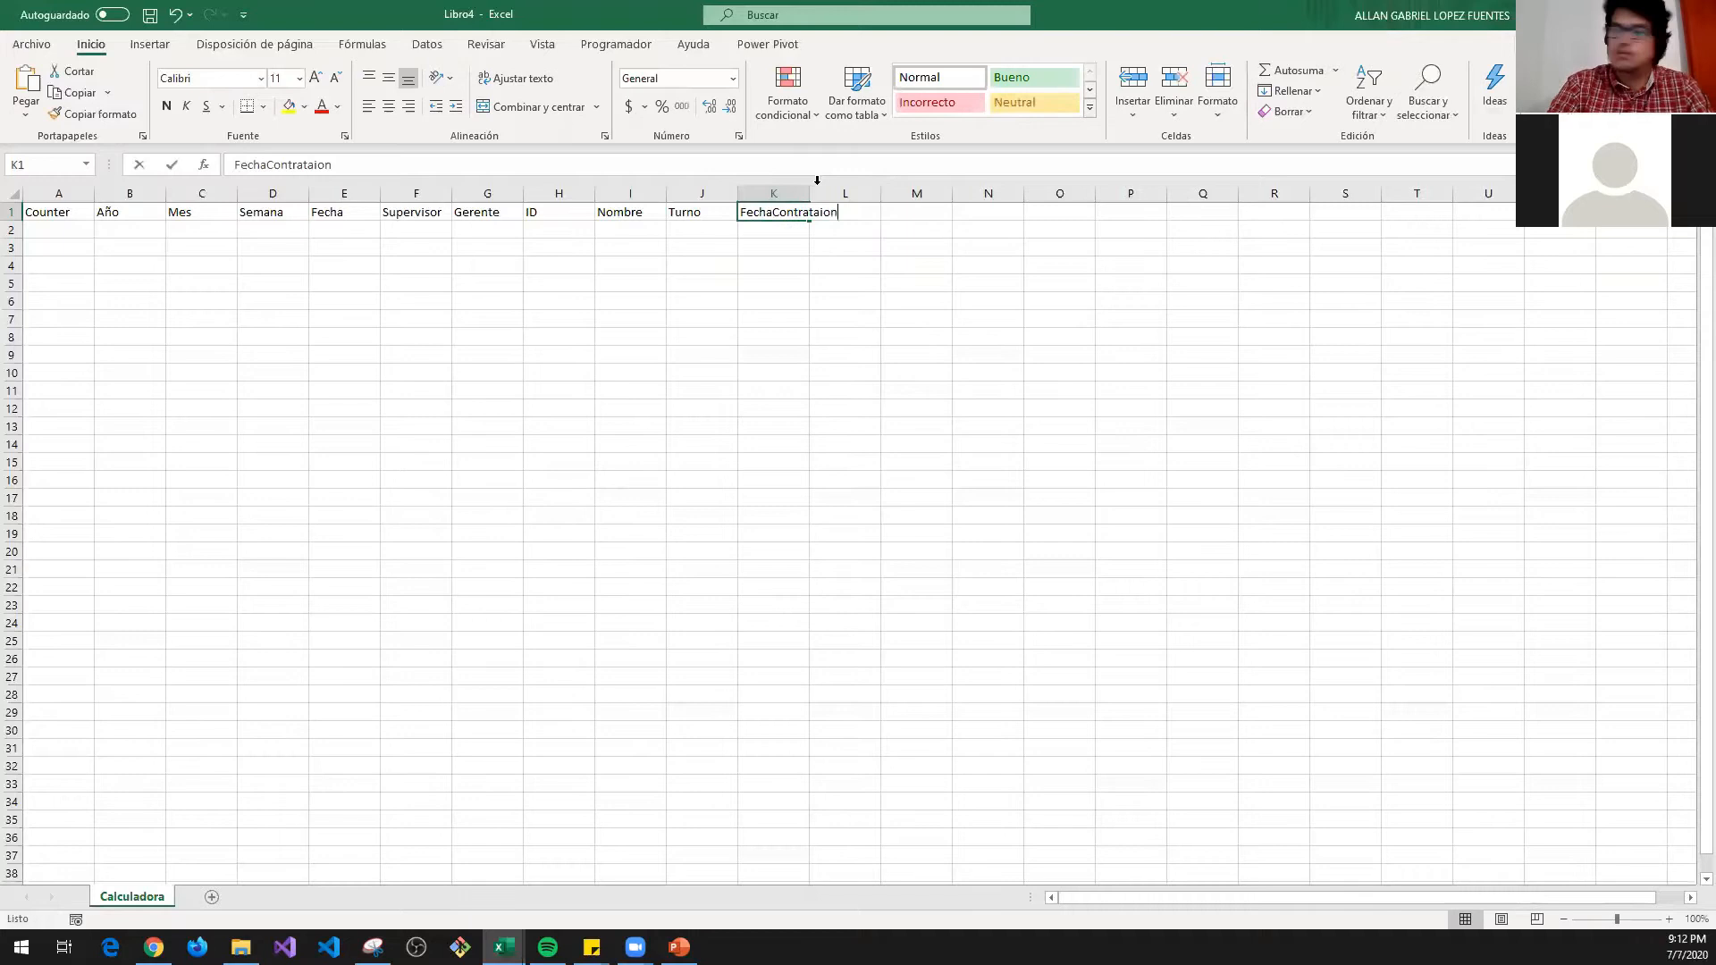
{"action": "key", "text": "F2"}
{"action": "key", "text": "BackSpace"}
{"action": "key", "text": "BackSpace"}
{"action": "key", "text": "BackSpace"}
{"action": "key", "text": "BackSpace"}
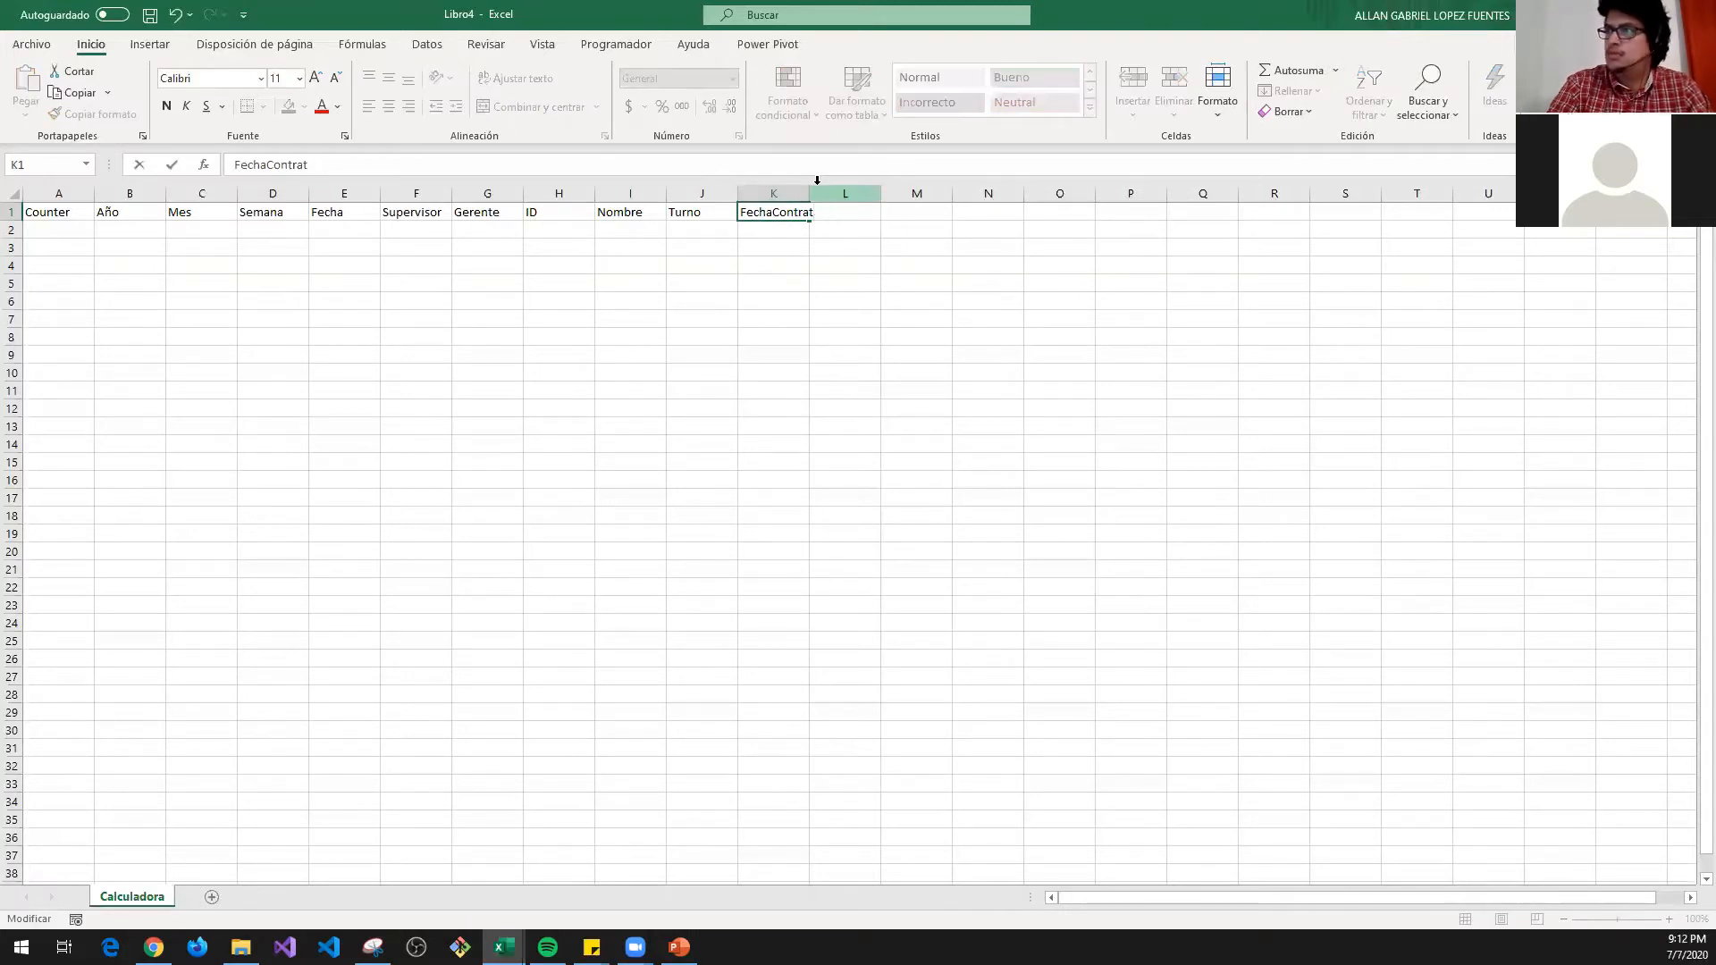
{"action": "type", "text": "acion"}
{"action": "key", "text": "Tab"}
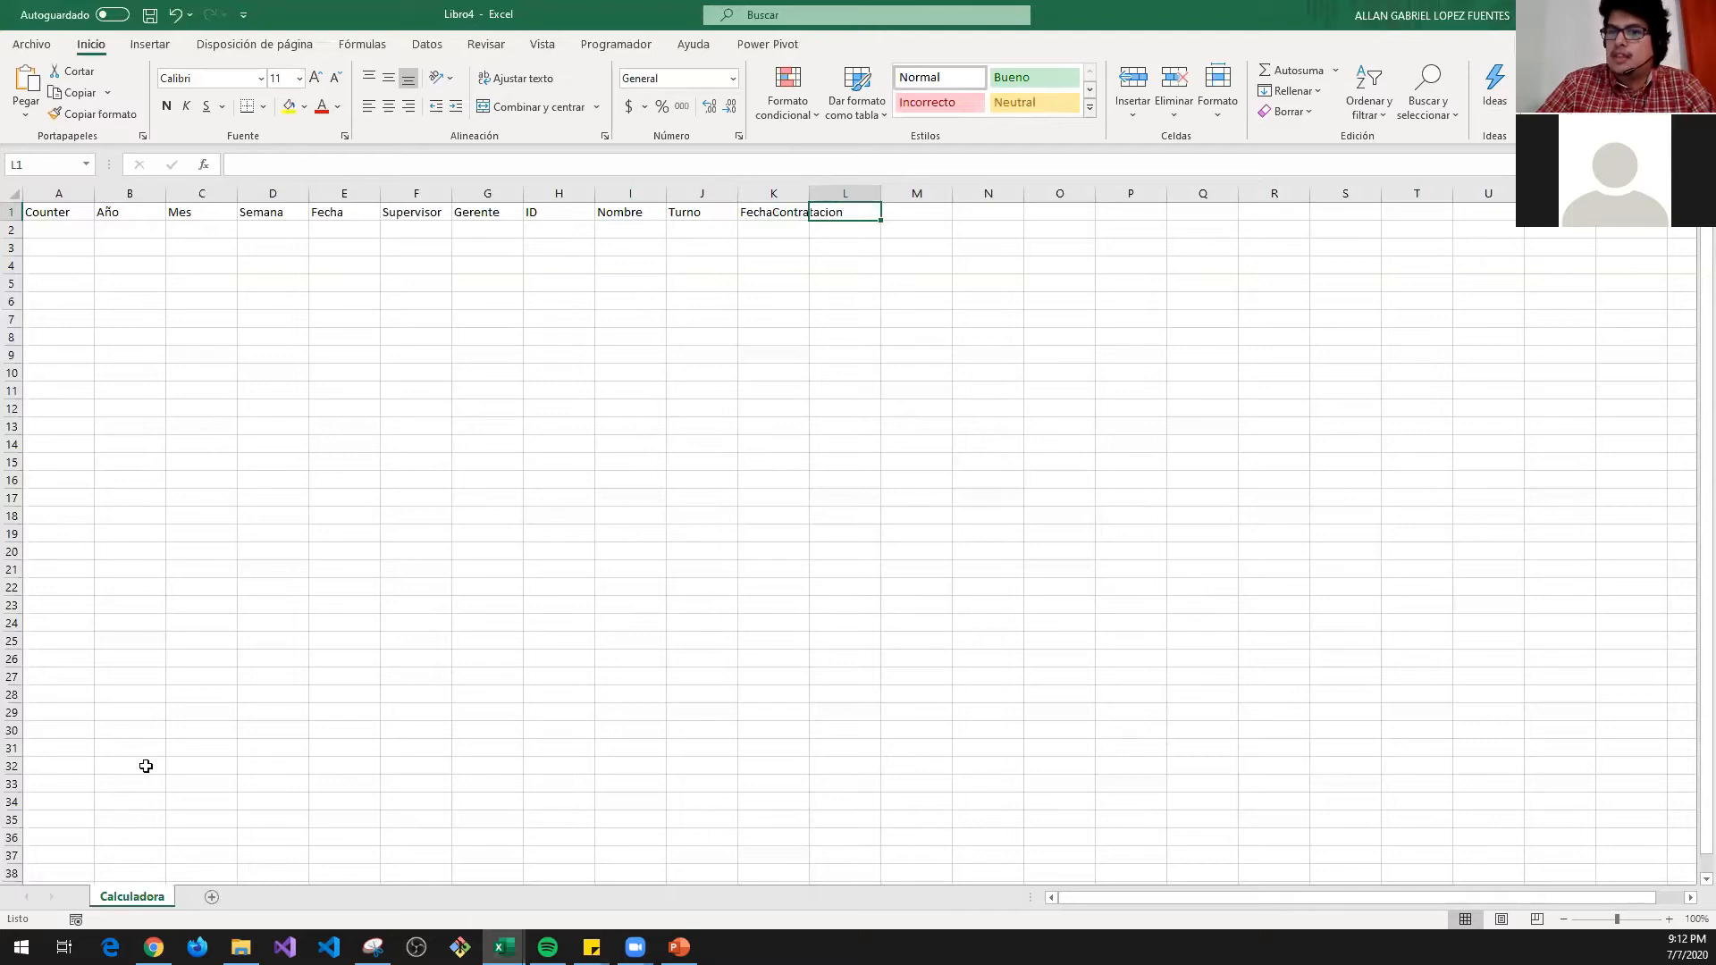
- Review the Usuarios header row and the Ventas sheet in Ejercicio Ultima semana, and return to the Calculadora workbook
{"action": "key", "text": "alt+Tab"}
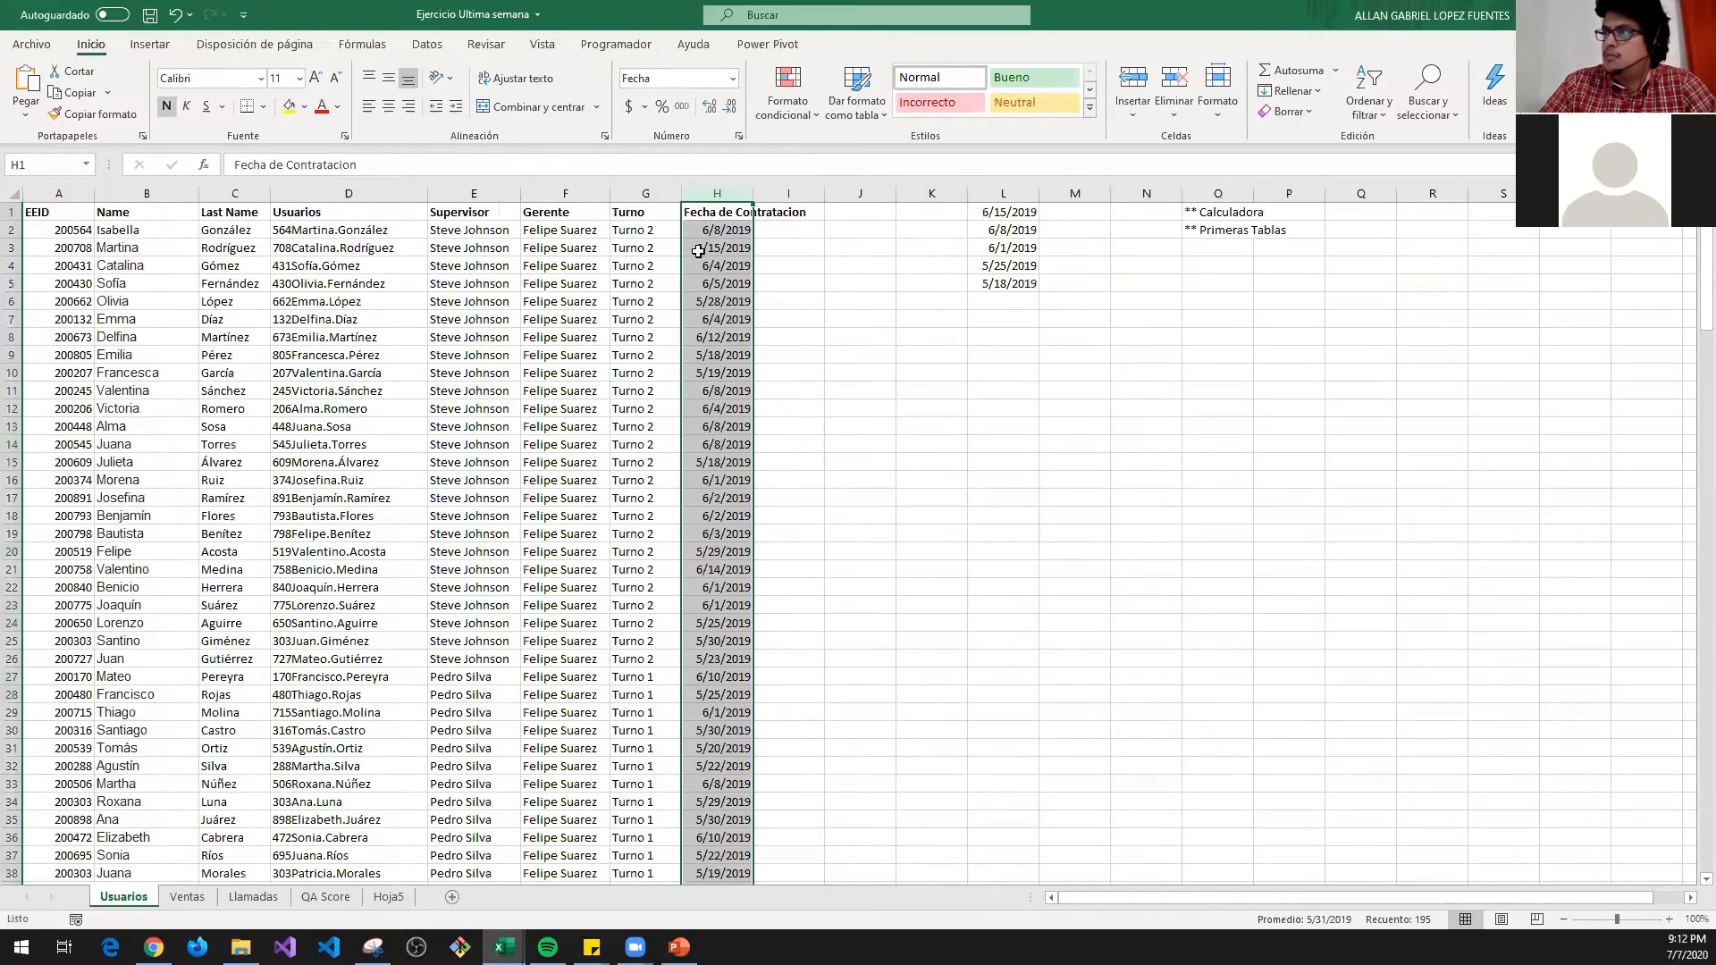
{"action": "left_click", "coordinate": [719, 210]}
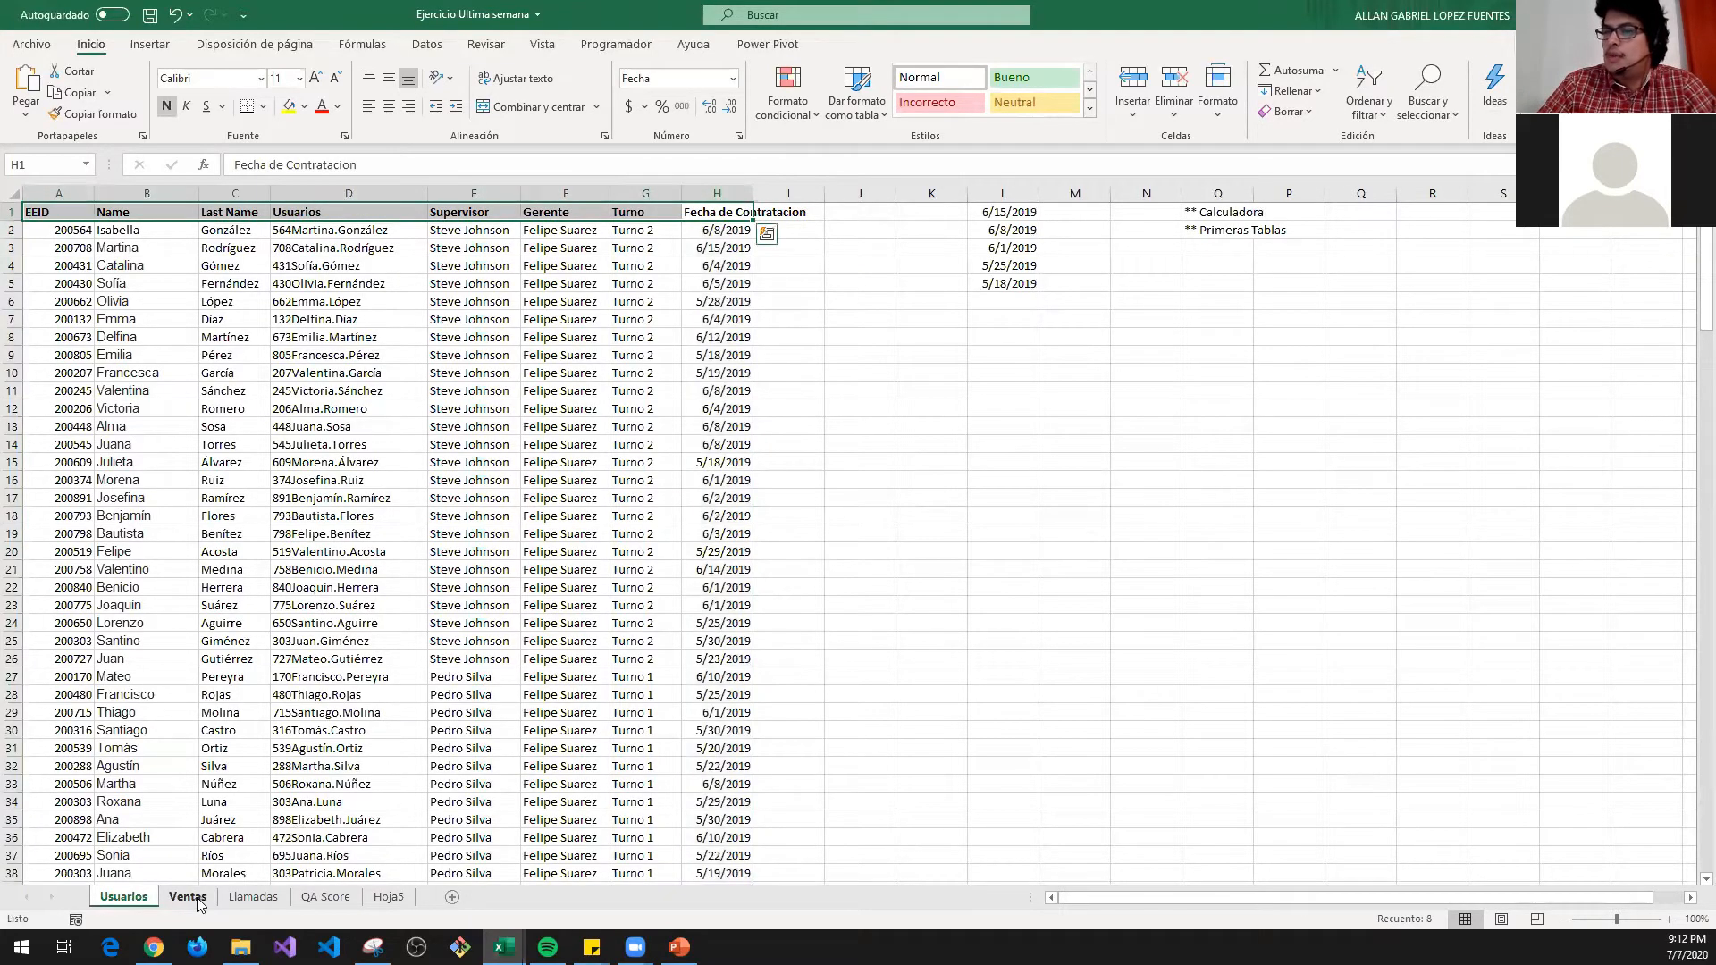
{"action": "left_click", "coordinate": [186, 897]}
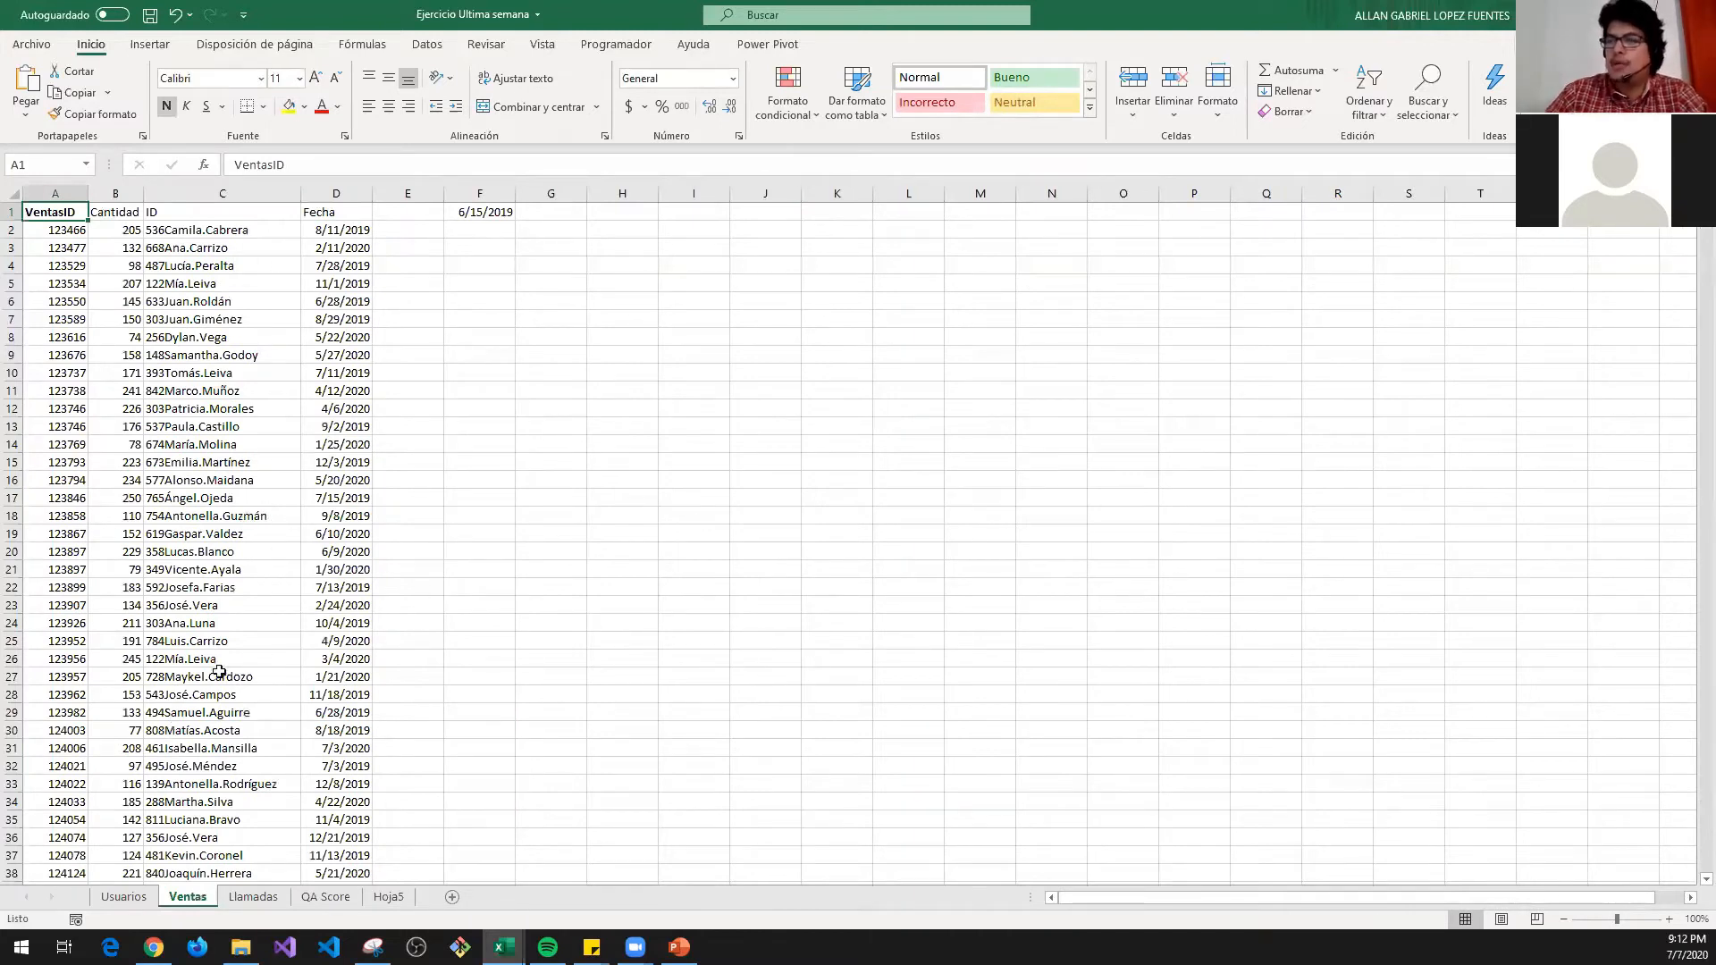
{"action": "left_click", "coordinate": [144, 902]}
{"action": "key", "text": "alt+Tab"}
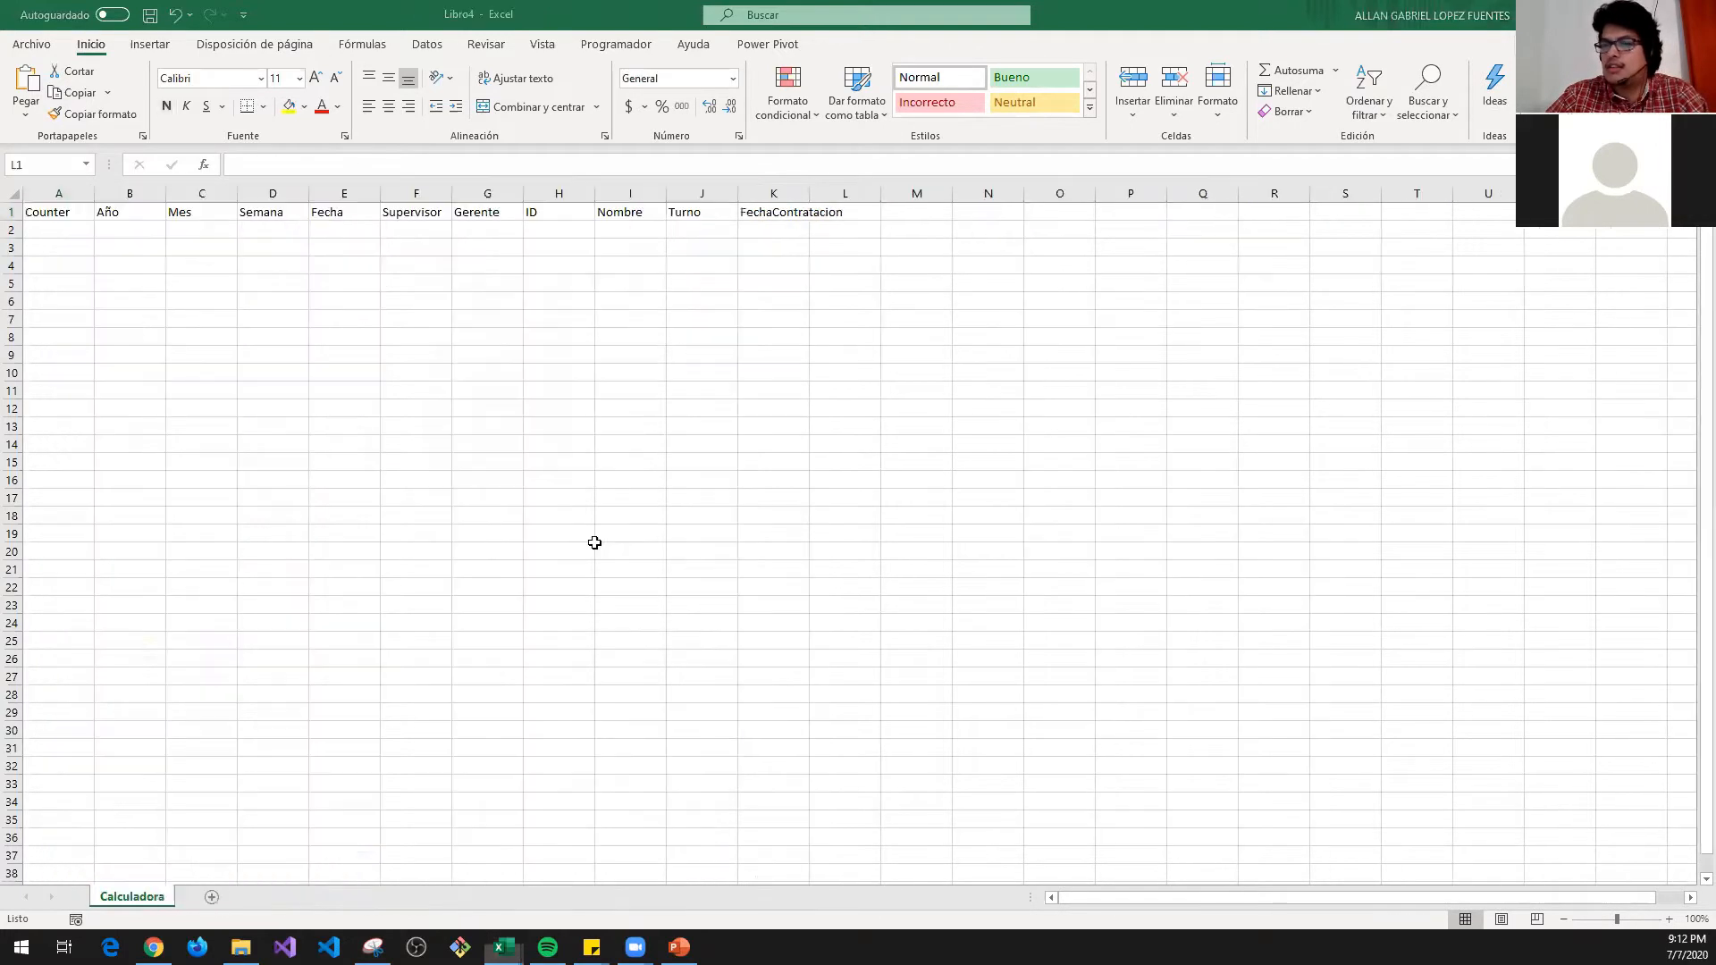
{"action": "key", "text": "Right"}
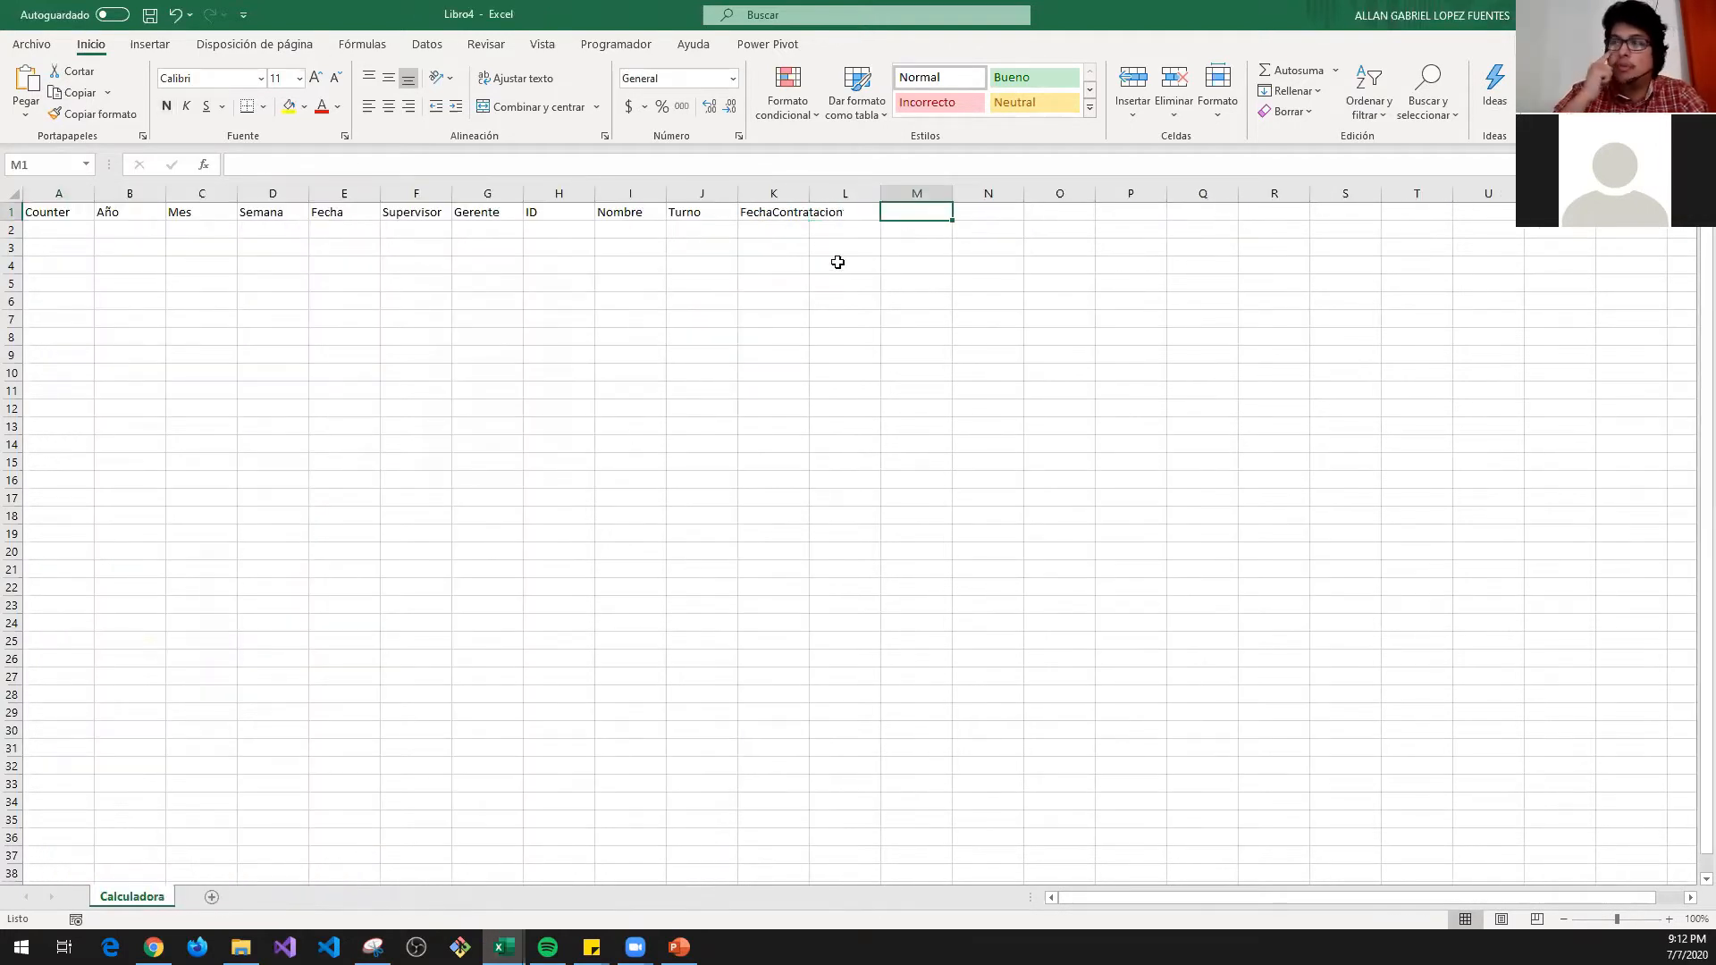
{"action": "key", "text": "Left"}
{"action": "key", "text": "Down"}
{"action": "key", "text": "Left"}
{"action": "key", "text": "Left"}
{"action": "key", "text": "Left"}
{"action": "key", "text": "Left"}
{"action": "key", "text": "Left"}
{"action": "key", "text": "Left"}
{"action": "key", "text": "Left"}
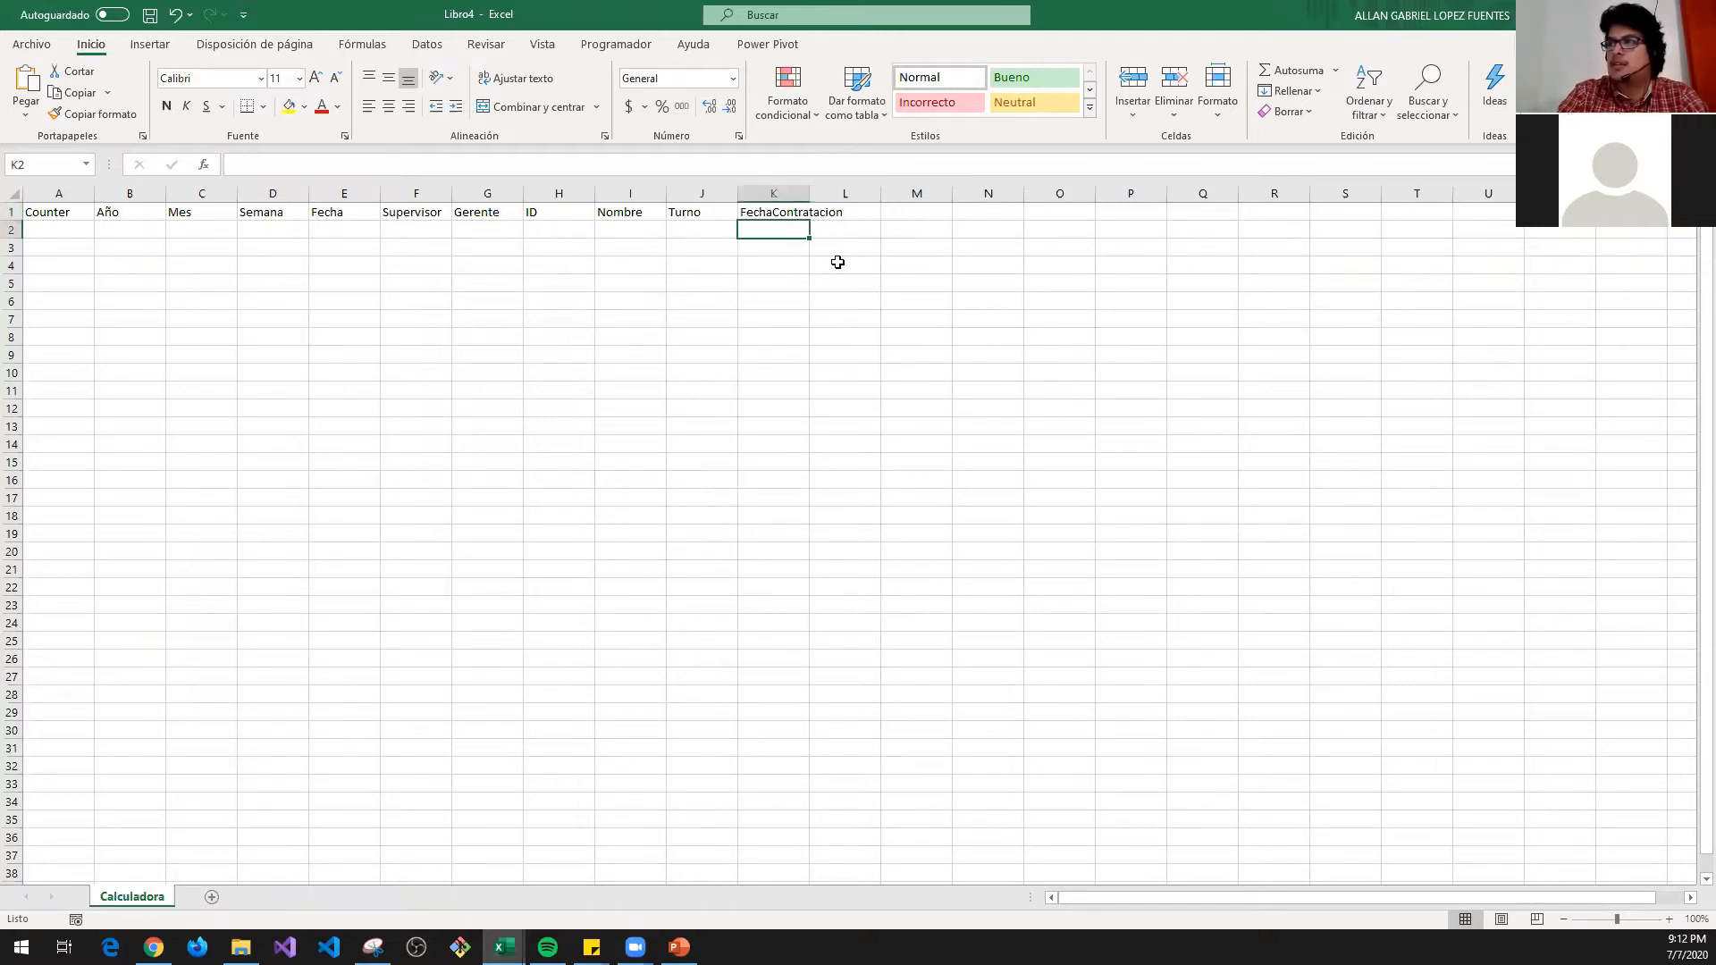
{"action": "key", "text": "Left"}
{"action": "key", "text": "Left"}
{"action": "key", "text": "Left"}
{"action": "key", "text": "Left"}
{"action": "key", "text": "shift+Right"}
{"action": "key", "text": "shift+Right"}
{"action": "key", "text": "shift+Right"}
{"action": "key", "text": "shift+Right"}
{"action": "key", "text": "shift+Right"}
{"action": "key", "text": "shift+Right"}
{"action": "key", "text": "shift+Right"}
{"action": "key", "text": "shift+Right"}
{"action": "key", "text": "shift+Right"}
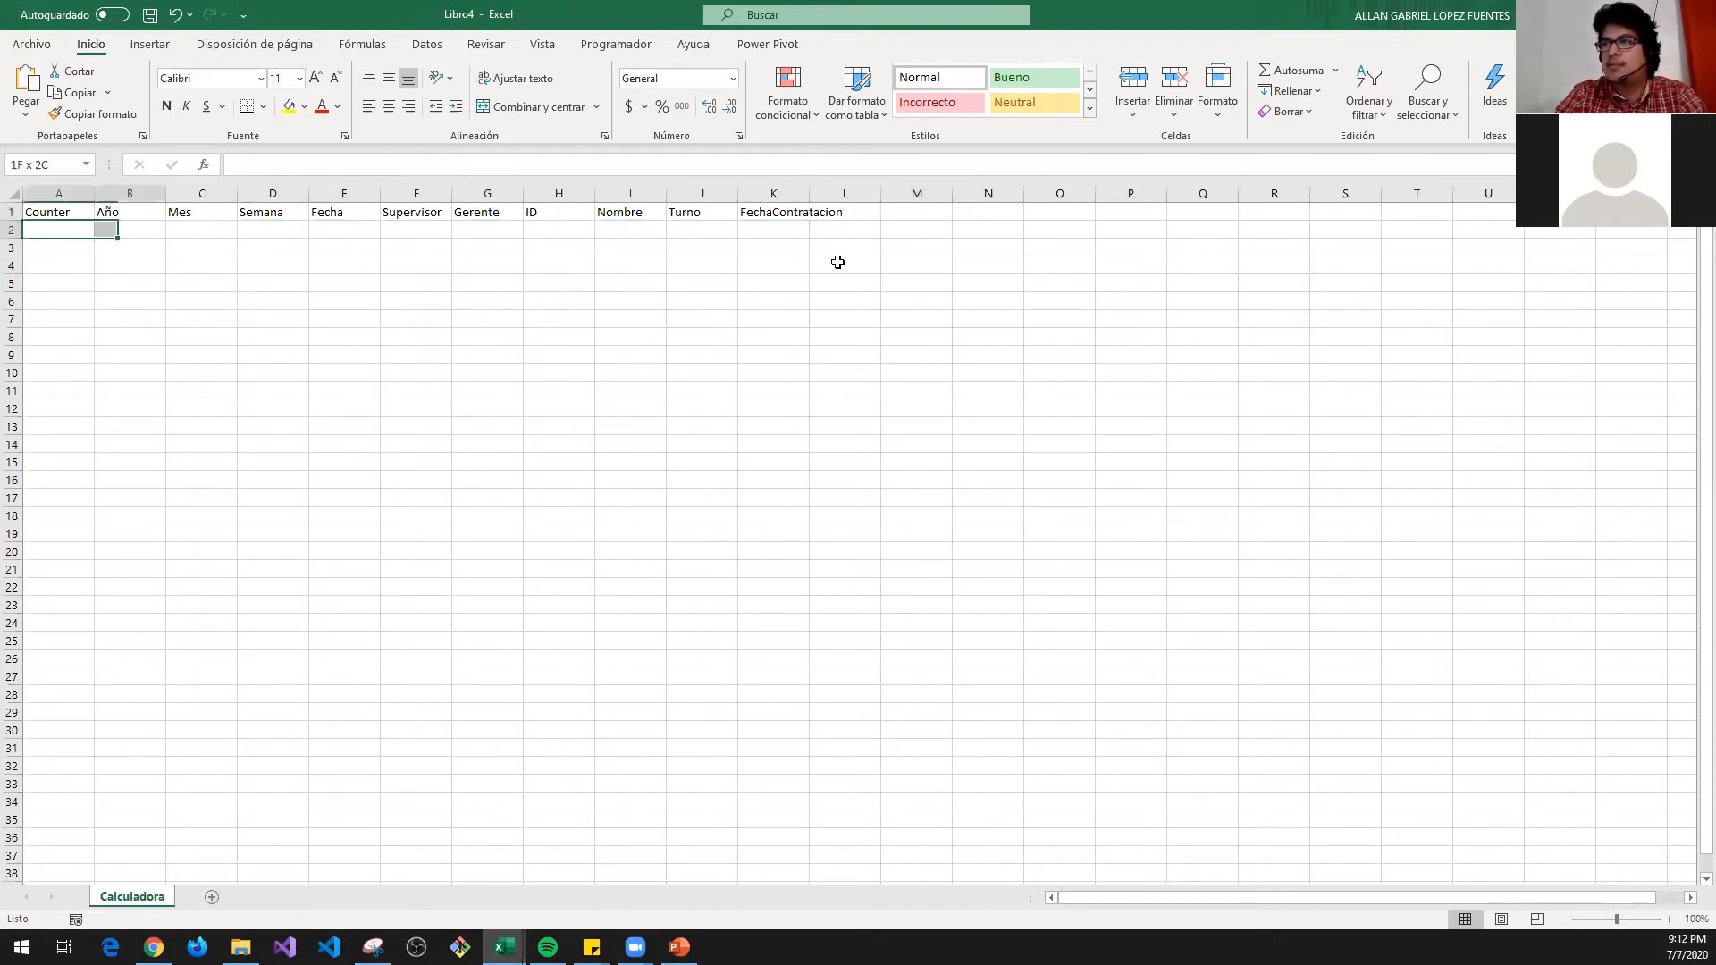
{"action": "key", "text": "shift+Right"}
{"action": "key", "text": "shift+Right"}
{"action": "key", "text": "shift+Left"}
{"action": "key", "text": "shift+Left"}
{"action": "key", "text": "shift+Left"}
{"action": "key", "text": "shift+Left"}
{"action": "key", "text": "shift+Left"}
{"action": "key", "text": "shift+Left"}
{"action": "key", "text": "shift+Left"}
{"action": "key", "text": "shift+Left"}
{"action": "key", "text": "shift+Left"}
{"action": "key", "text": "shift+Left"}
{"action": "key", "text": "shift+Left"}
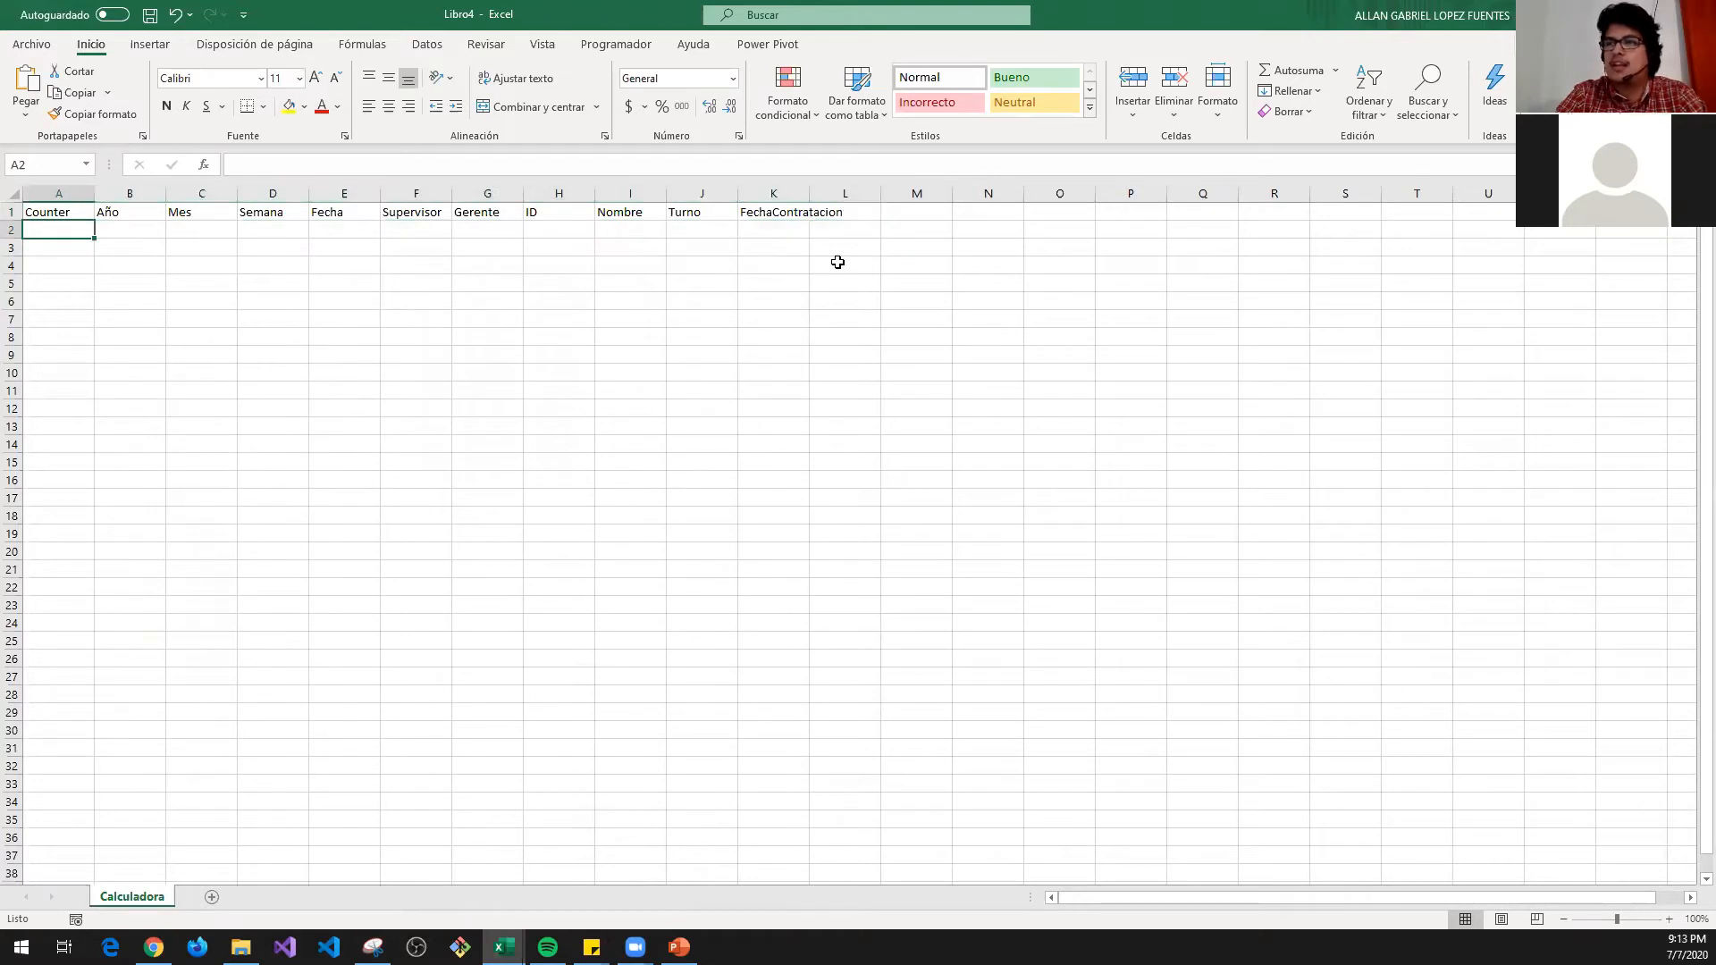
{"action": "key", "text": "shift+Right"}
{"action": "key", "text": "shift+Right"}
{"action": "key", "text": "shift+Right"}
{"action": "key", "text": "shift+Right"}
{"action": "key", "text": "shift+Right"}
{"action": "key", "text": "shift+Right"}
{"action": "key", "text": "shift+Right"}
{"action": "key", "text": "shift+Right"}
{"action": "key", "text": "shift+Right"}
{"action": "key", "text": "shift+Right"}
{"action": "key", "text": "shift+Right"}
{"action": "key", "text": "shift+Right"}
{"action": "key", "text": "shift+Right"}
{"action": "key", "text": "shift+Left"}
{"action": "key", "text": "shift+Left"}
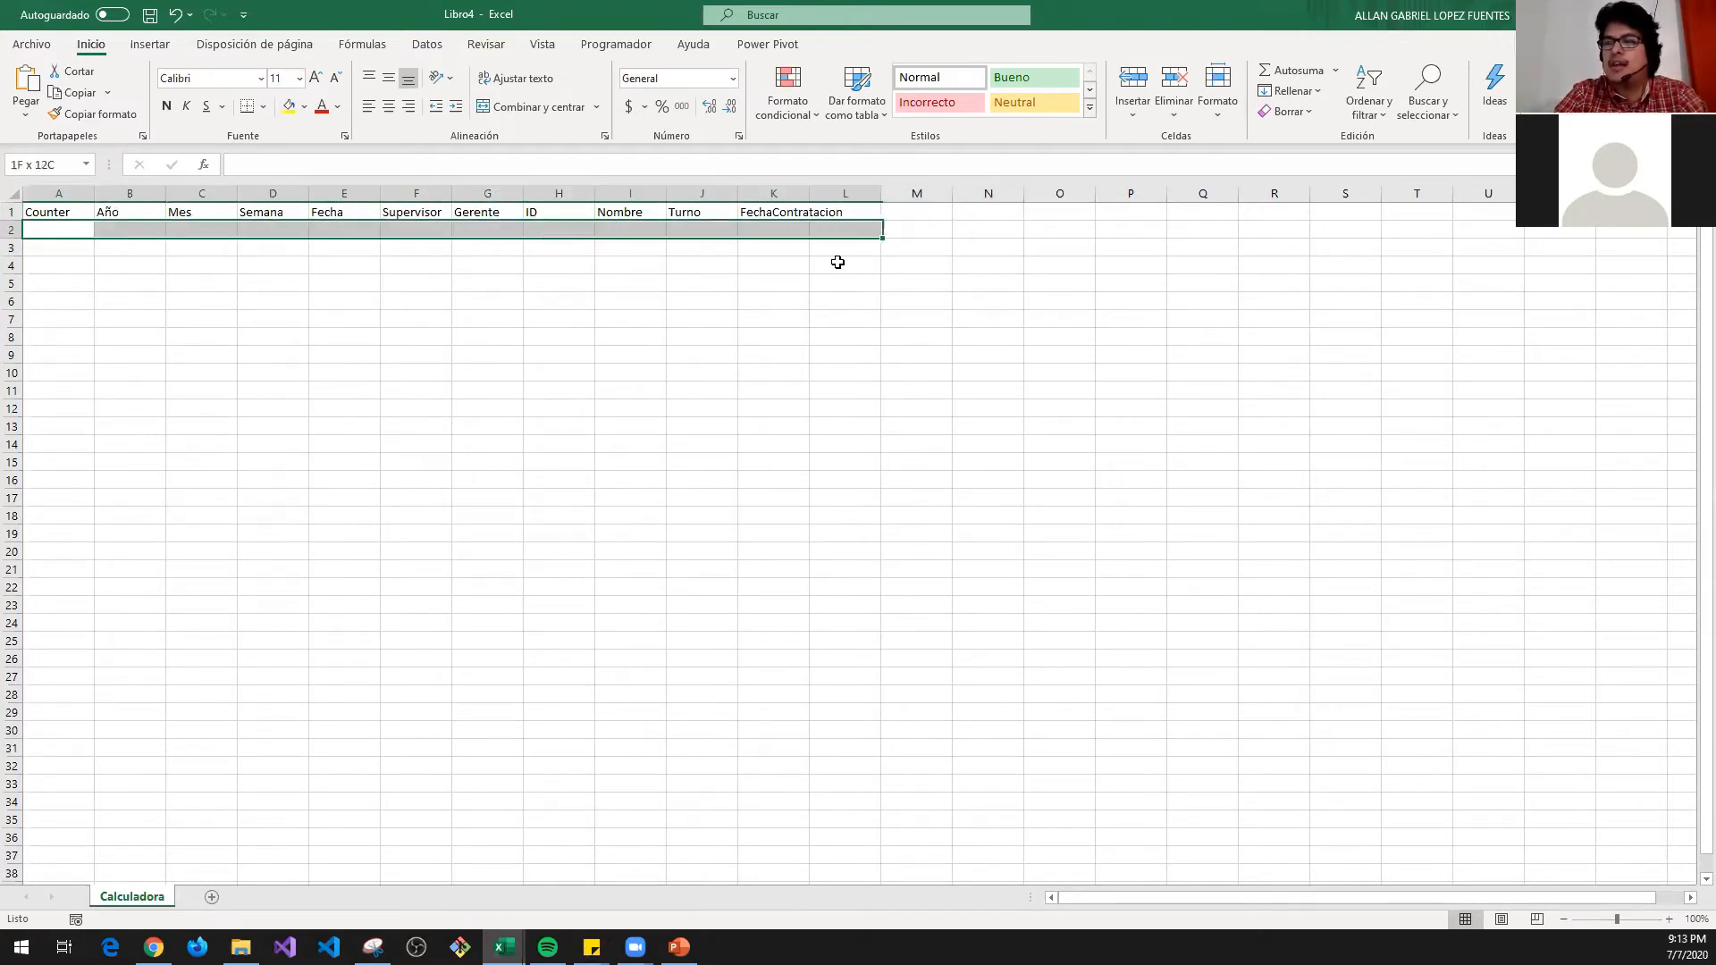
{"action": "key", "text": "Right"}
{"action": "key", "text": "Right"}
{"action": "key", "text": "Right"}
{"action": "key", "text": "Right"}
- Fill the first data row with Counter 1, Año 2019 and Mes Julio in cells A2 to C2
{"action": "key", "text": "Left"}
{"action": "key", "text": "Left"}
{"action": "key", "text": "Left"}
{"action": "key", "text": "Left"}
{"action": "type", "text": "1"}
{"action": "key", "text": "Tab"}
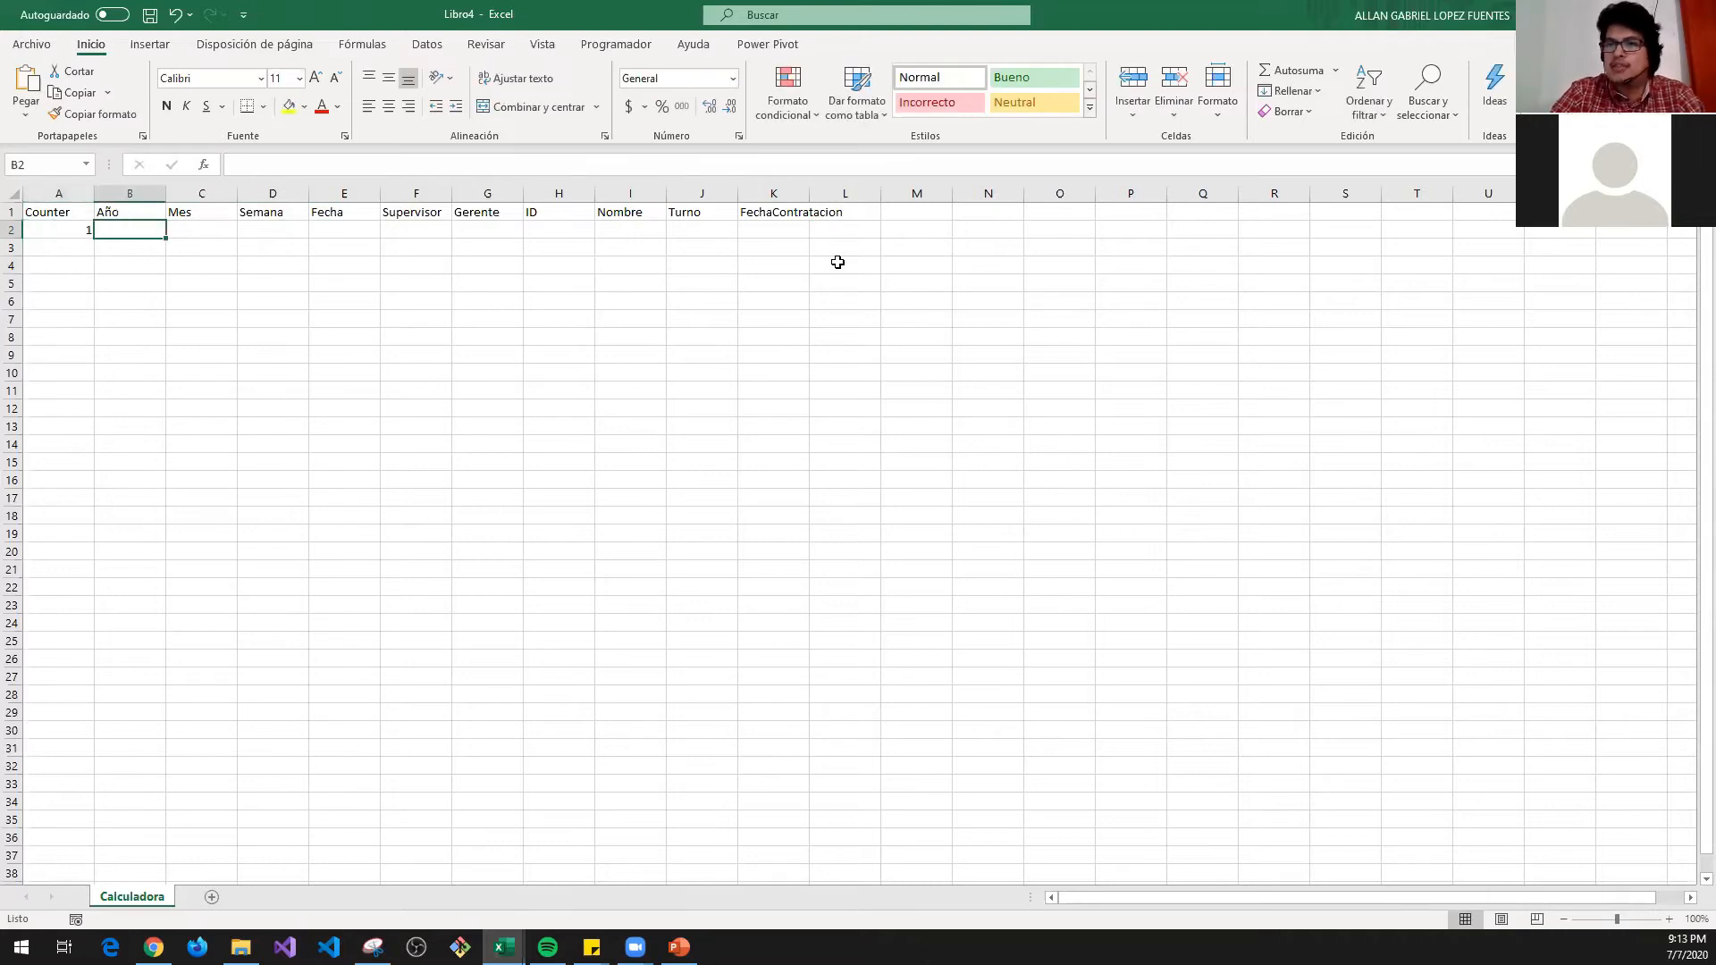
{"action": "type", "text": "2019"}
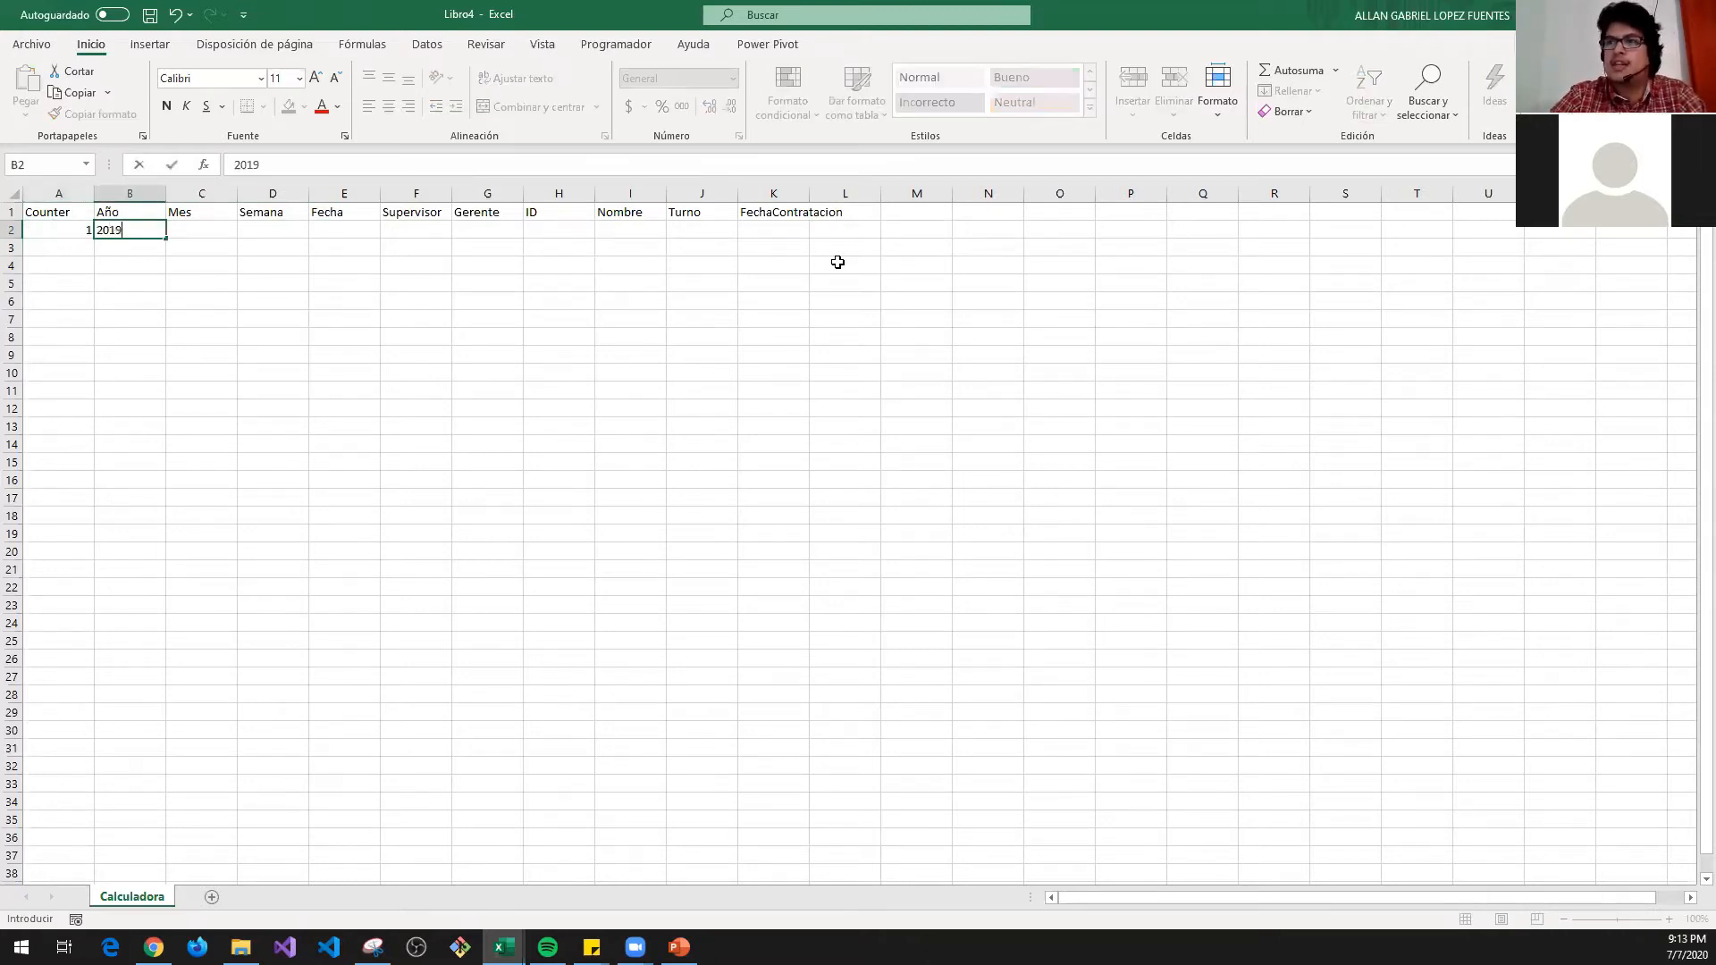
{"action": "key", "text": "Tab"}
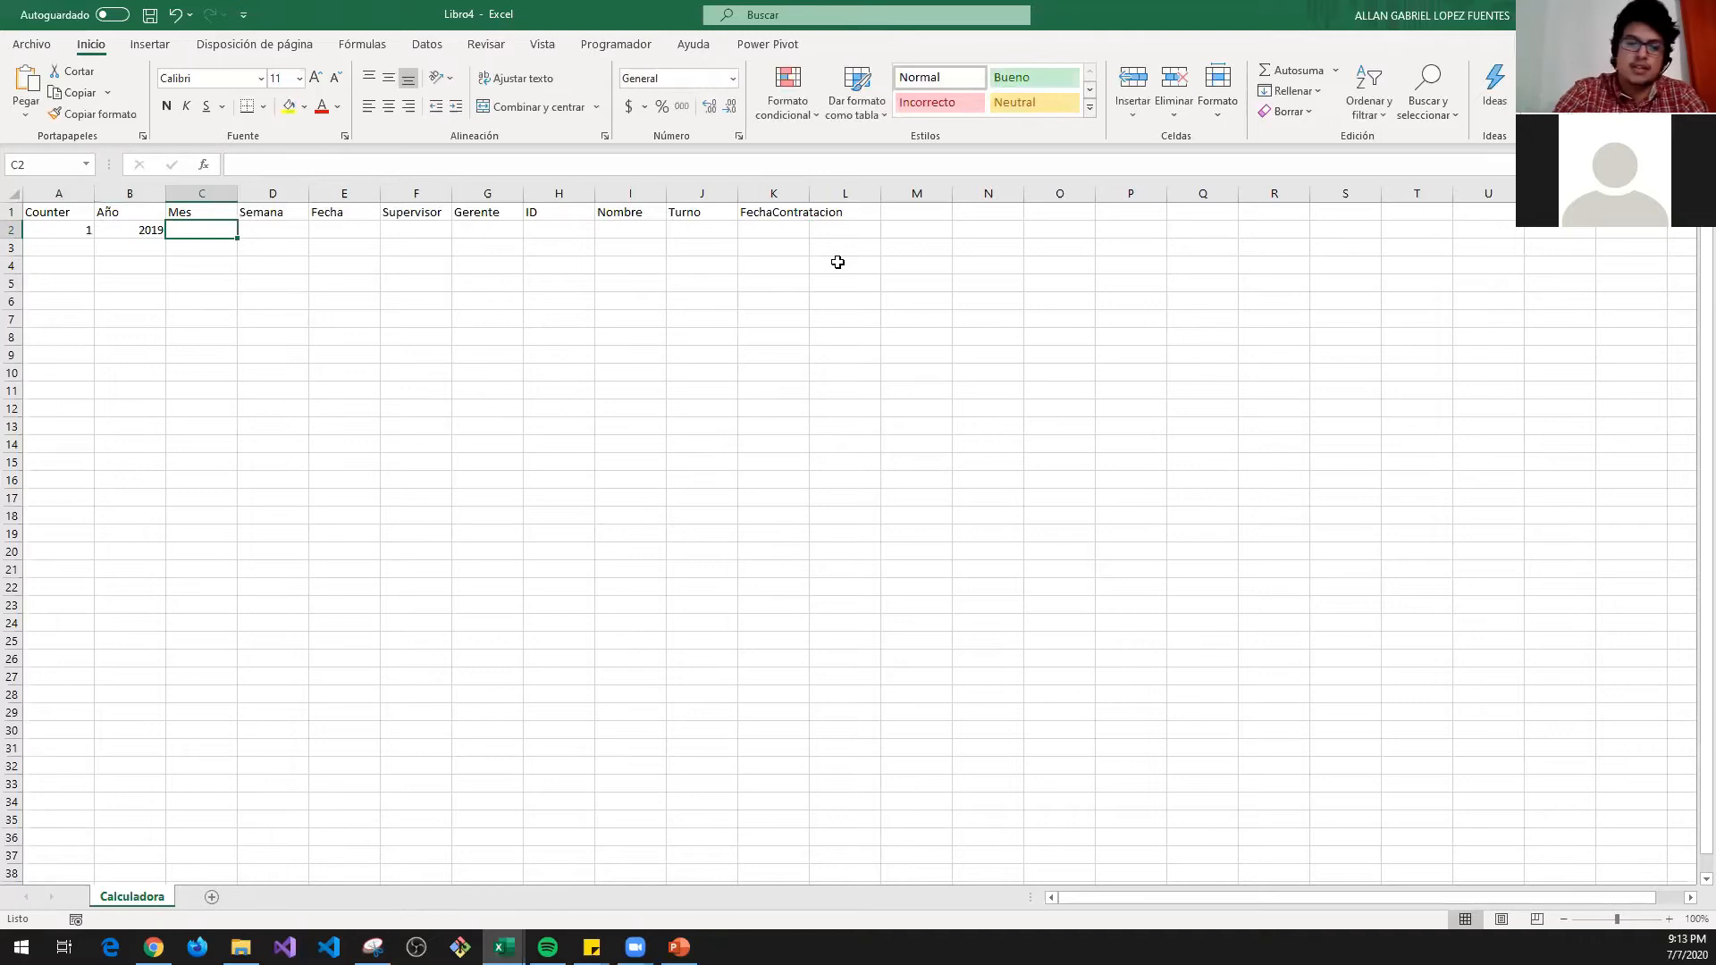
{"action": "type", "text": "Julio"}
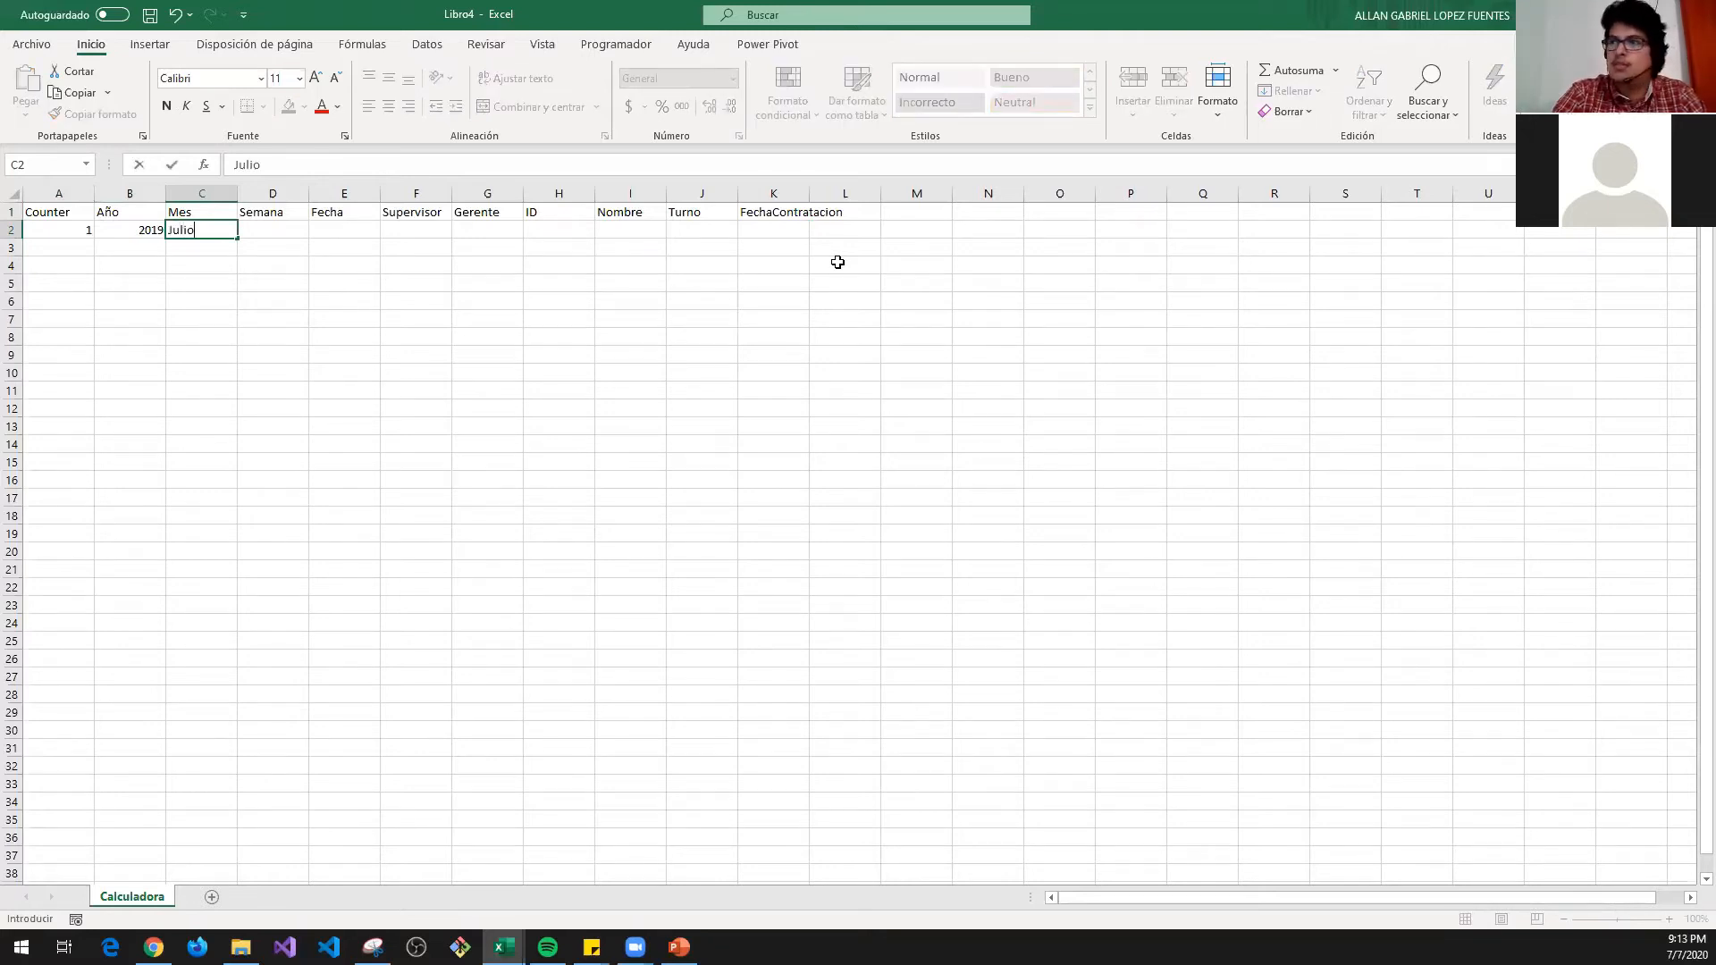
{"action": "key", "text": "Tab"}
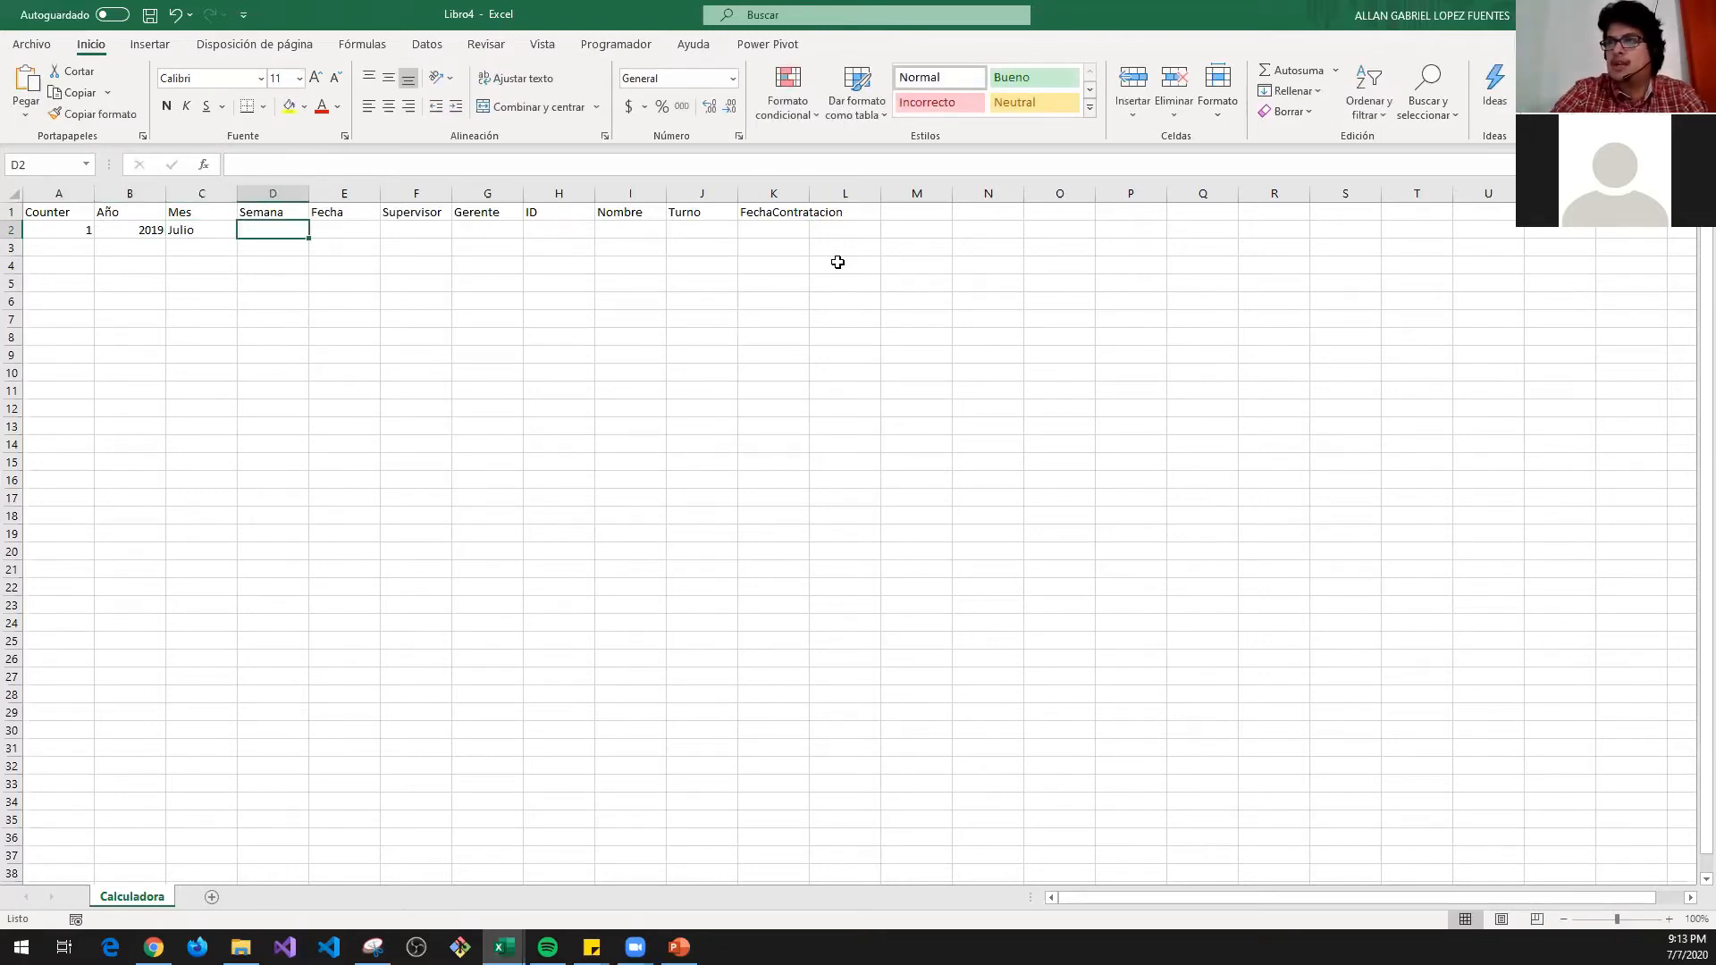
{"action": "key", "text": "Tab"}
{"action": "key", "text": "Right"}
{"action": "key", "text": "Right"}
{"action": "key", "text": "Left"}
{"action": "key", "text": "Left"}
{"action": "key", "text": "Left"}
{"action": "key", "text": "Right"}
{"action": "key", "text": "Up"}
{"action": "key", "text": "Down"}
{"action": "key", "text": "Right"}
{"action": "key", "text": "Right"}
{"action": "key", "text": "Right"}
{"action": "key", "text": "Right"}
{"action": "key", "text": "Right"}
{"action": "key", "text": "Left"}
{"action": "key", "text": "Left"}
{"action": "key", "text": "Left"}
{"action": "key", "text": "Right"}
{"action": "key", "text": "Right"}
{"action": "key", "text": "Right"}
{"action": "key", "text": "Right"}
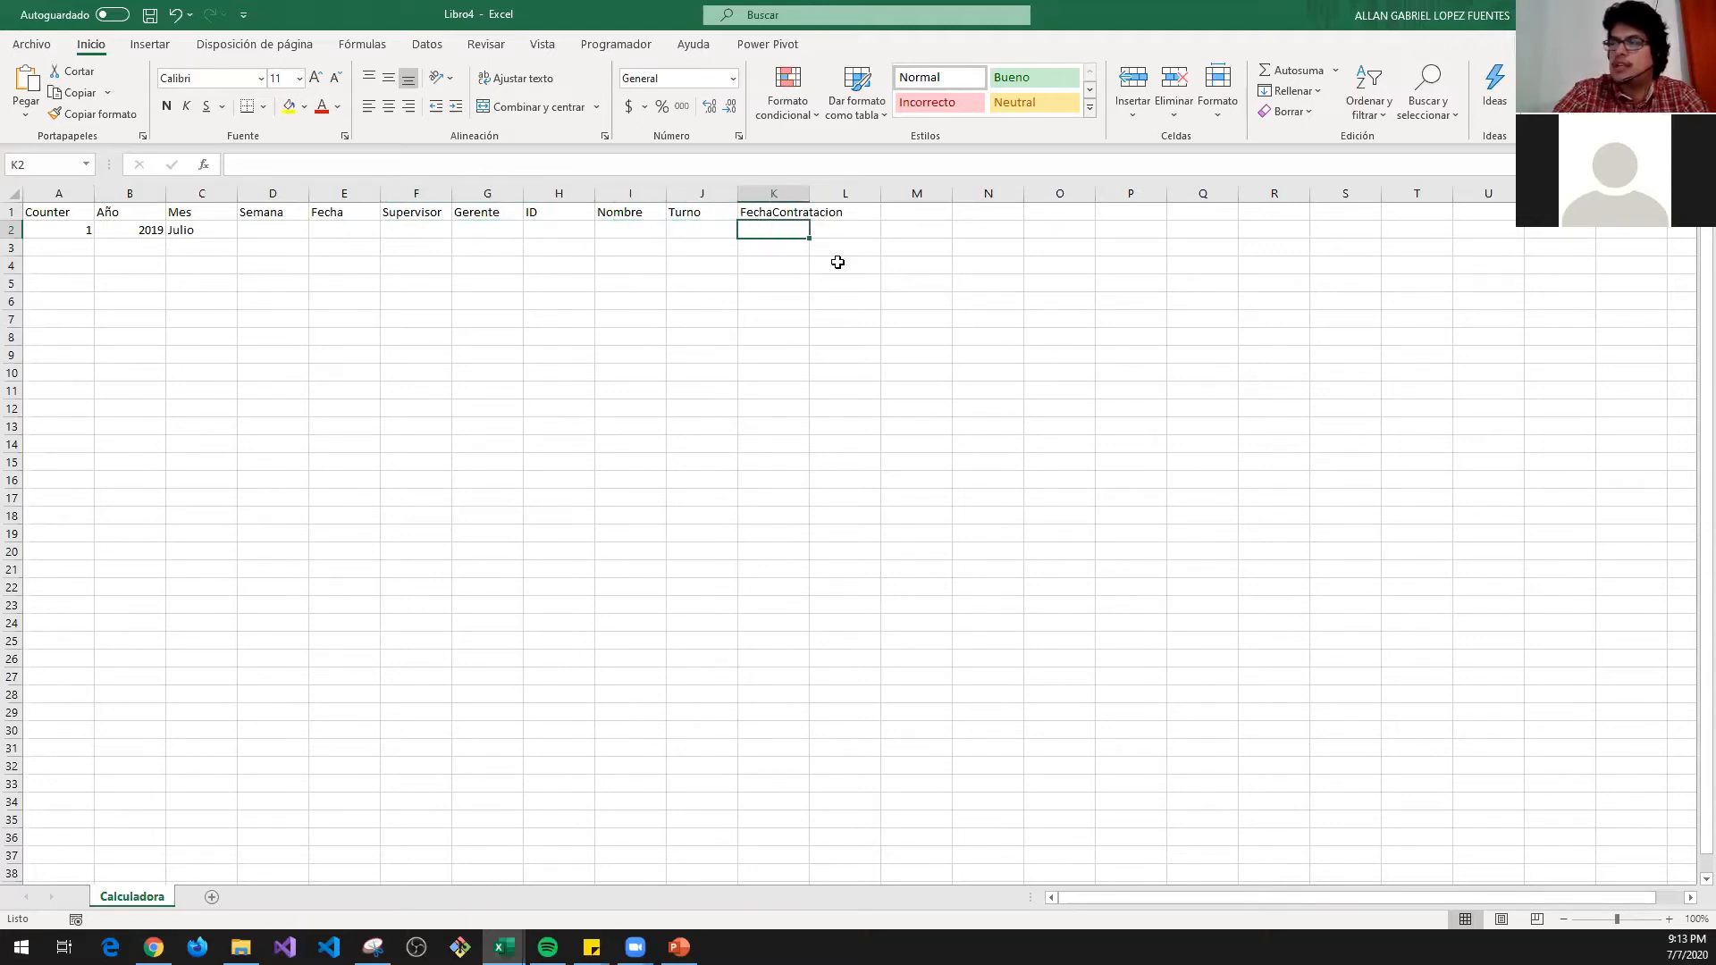
- Autofit the FechaContratacion column to its header and enter the header Ventas in cell L1
{"action": "double_click", "coordinate": [804, 186]}
{"action": "left_click", "coordinate": [869, 212]}
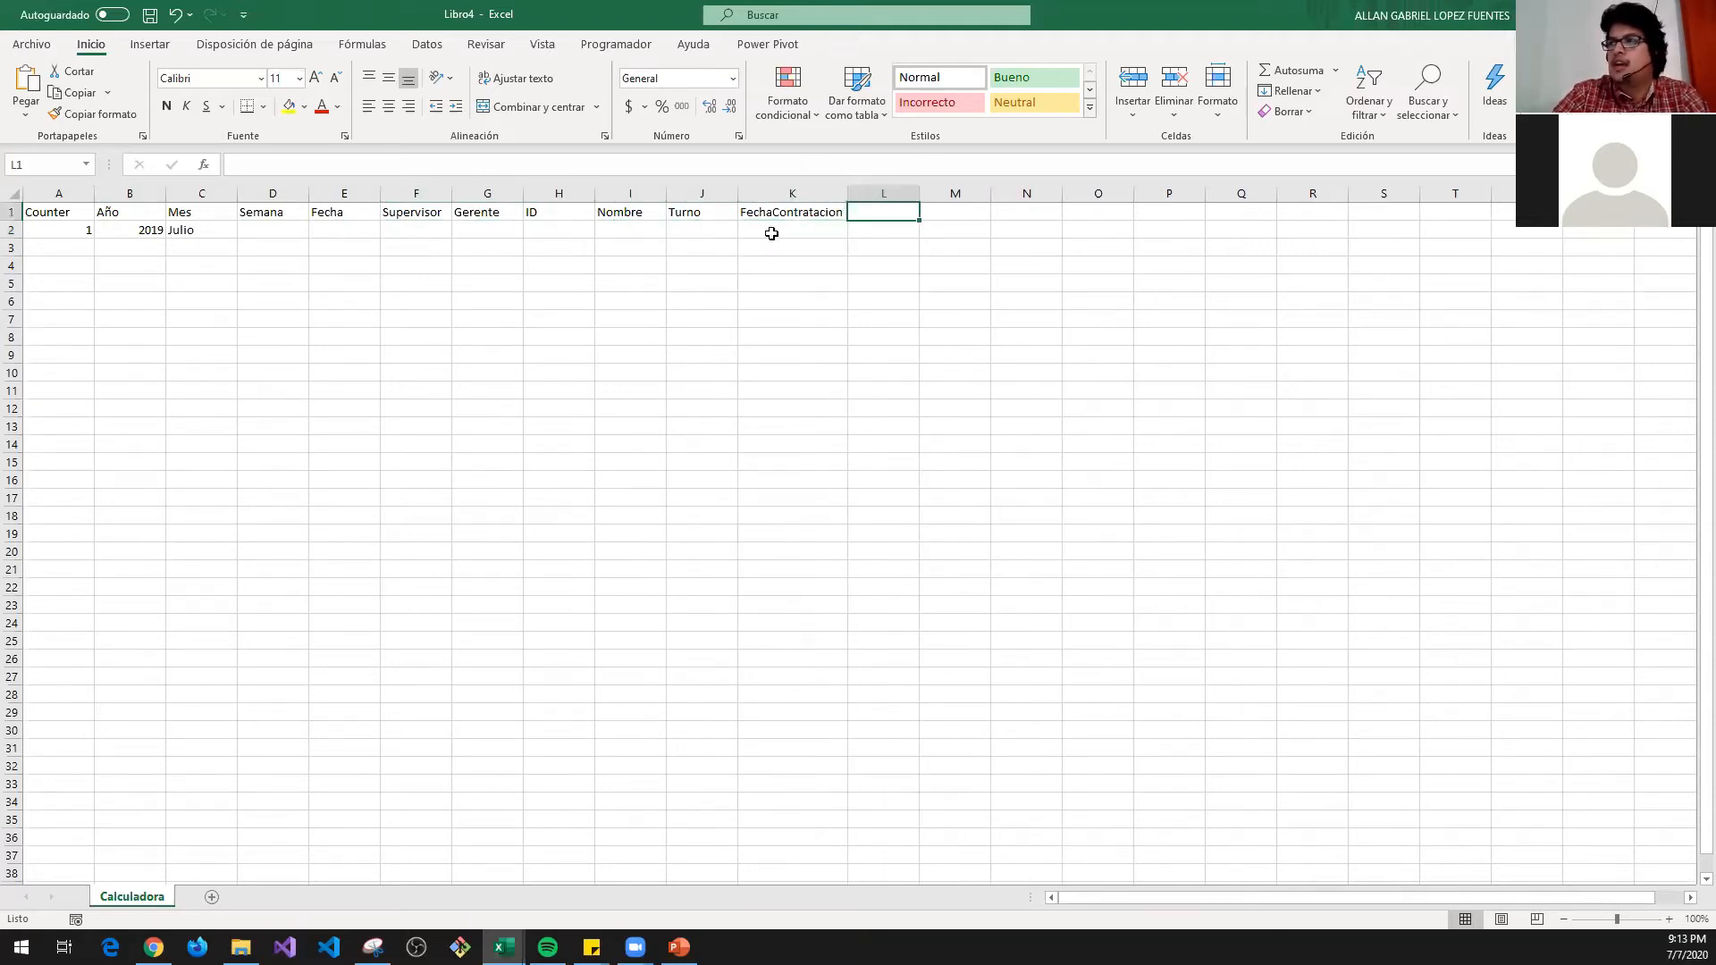
{"action": "left_click_drag", "start_coordinate": [26, 229], "coordinate": [861, 226]}
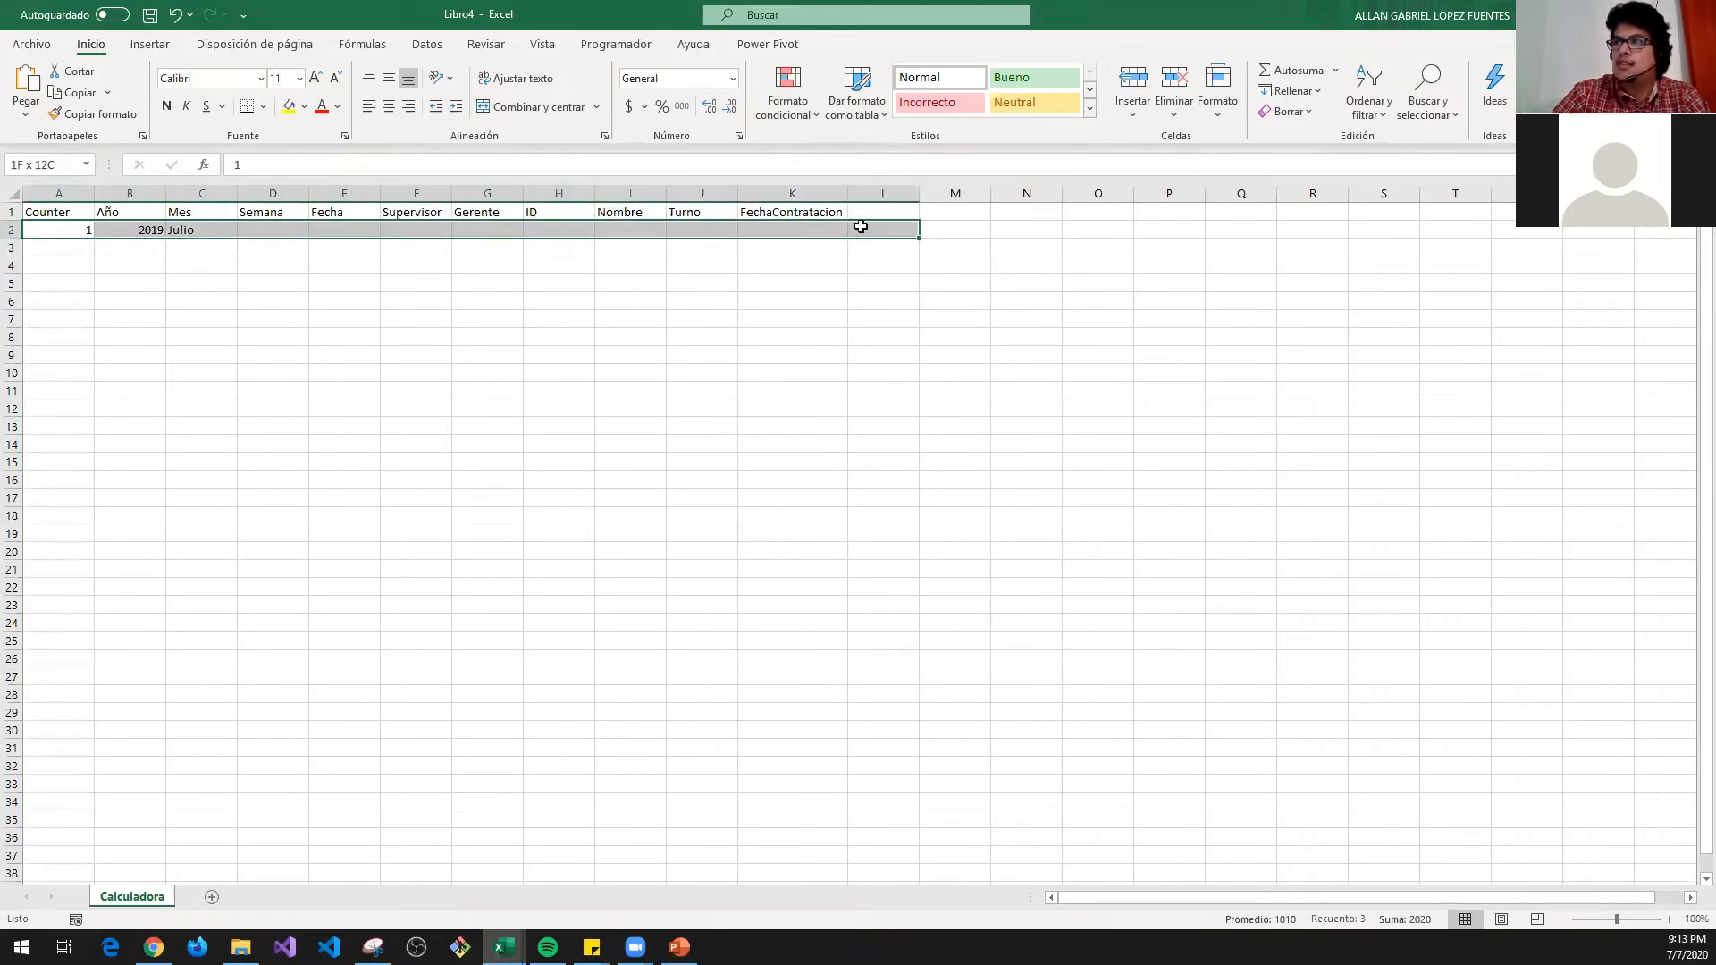
{"action": "left_click", "coordinate": [889, 210]}
{"action": "type", "text": "Ventas"}
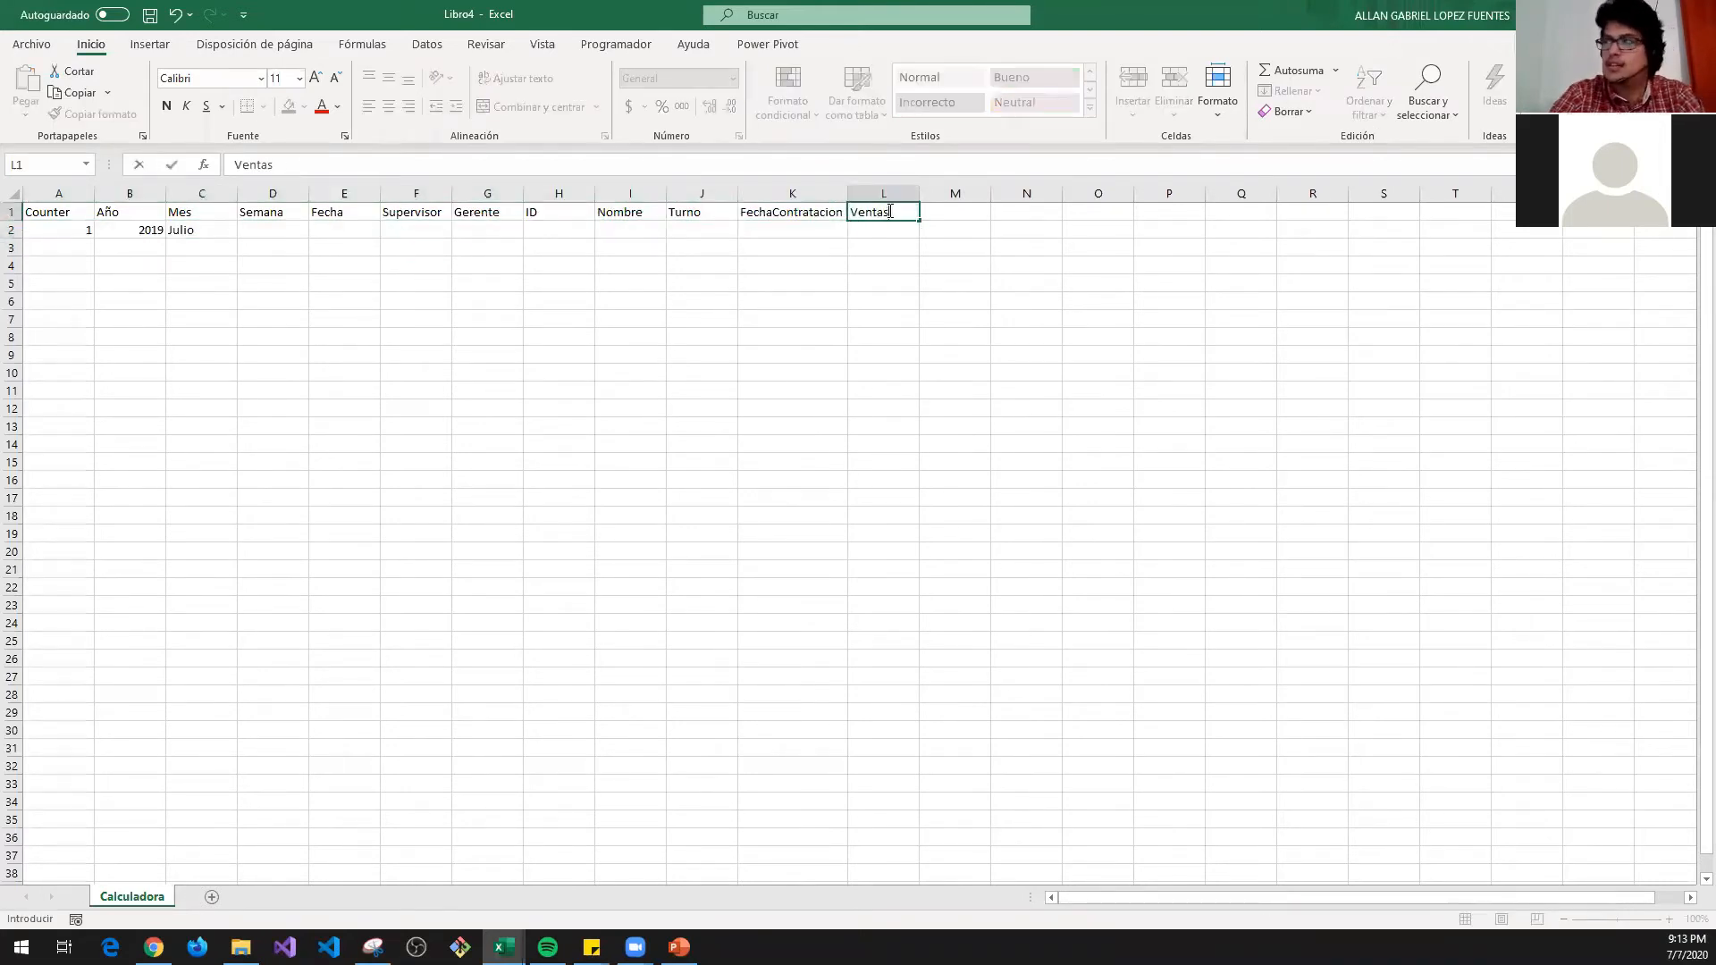
{"action": "key", "text": "Tab"}
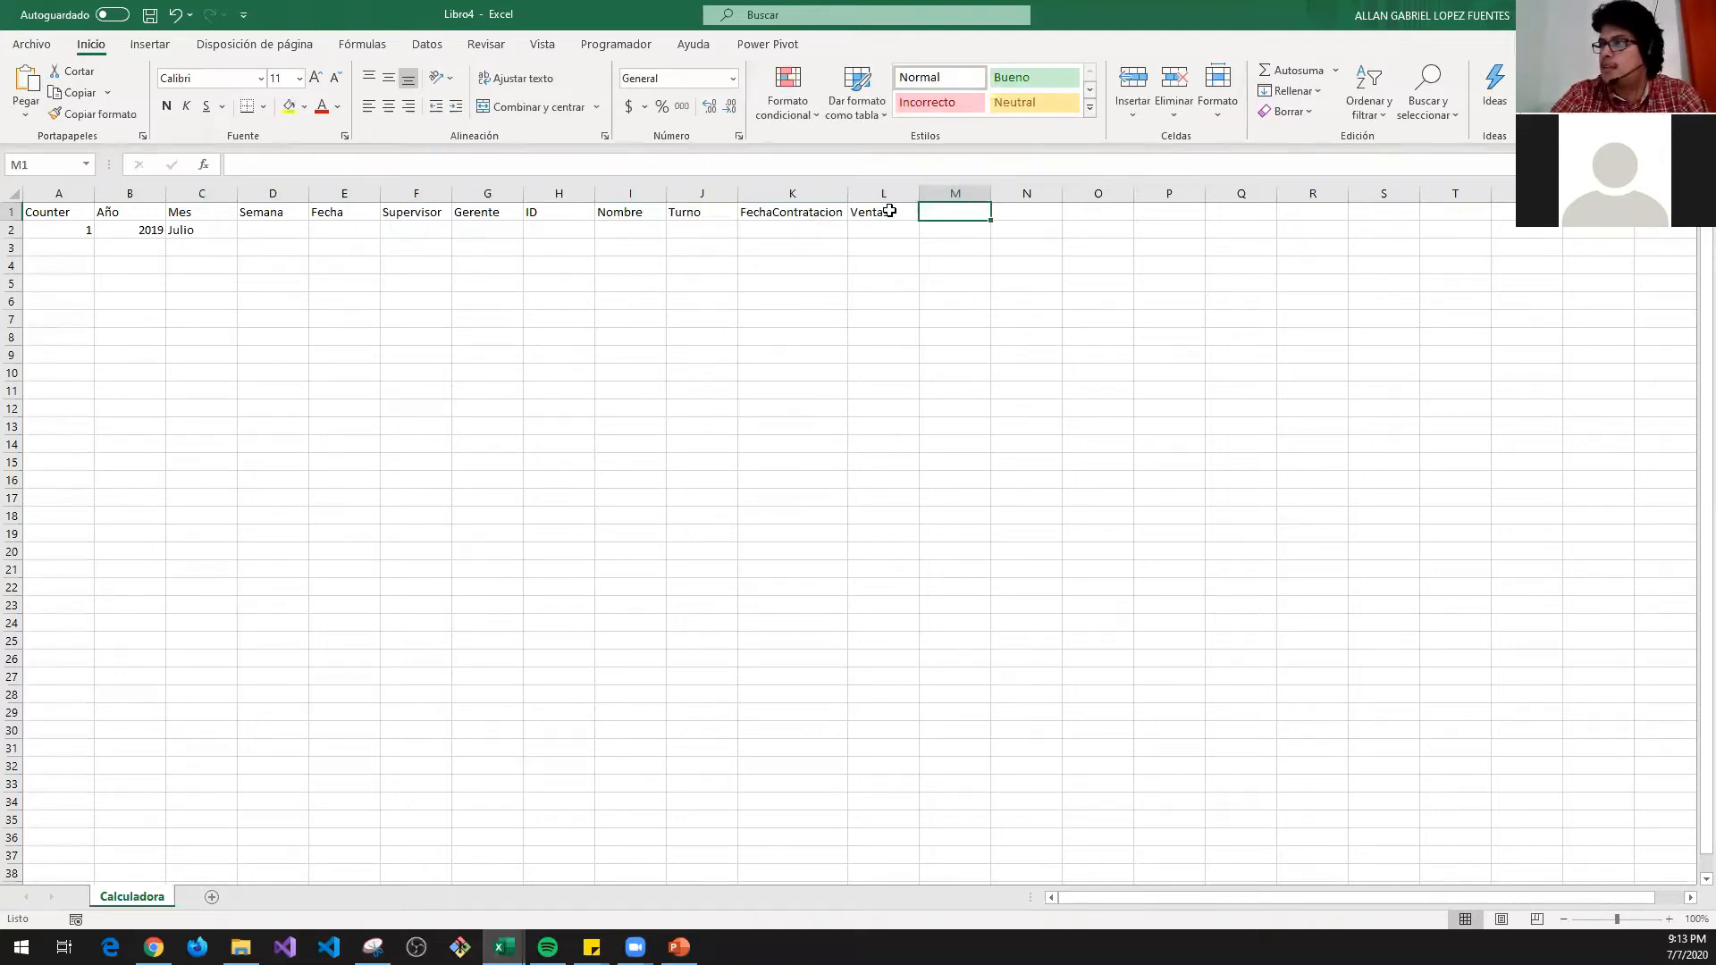
- Review the column headers on the Ventas and Llamadas sheets of Ejercicio Ultima semana against the Calculadora headers
{"action": "left_click", "coordinate": [889, 211]}
{"action": "key", "text": "alt+Tab"}
{"action": "left_click", "coordinate": [589, 284]}
{"action": "left_click", "coordinate": [187, 897]}
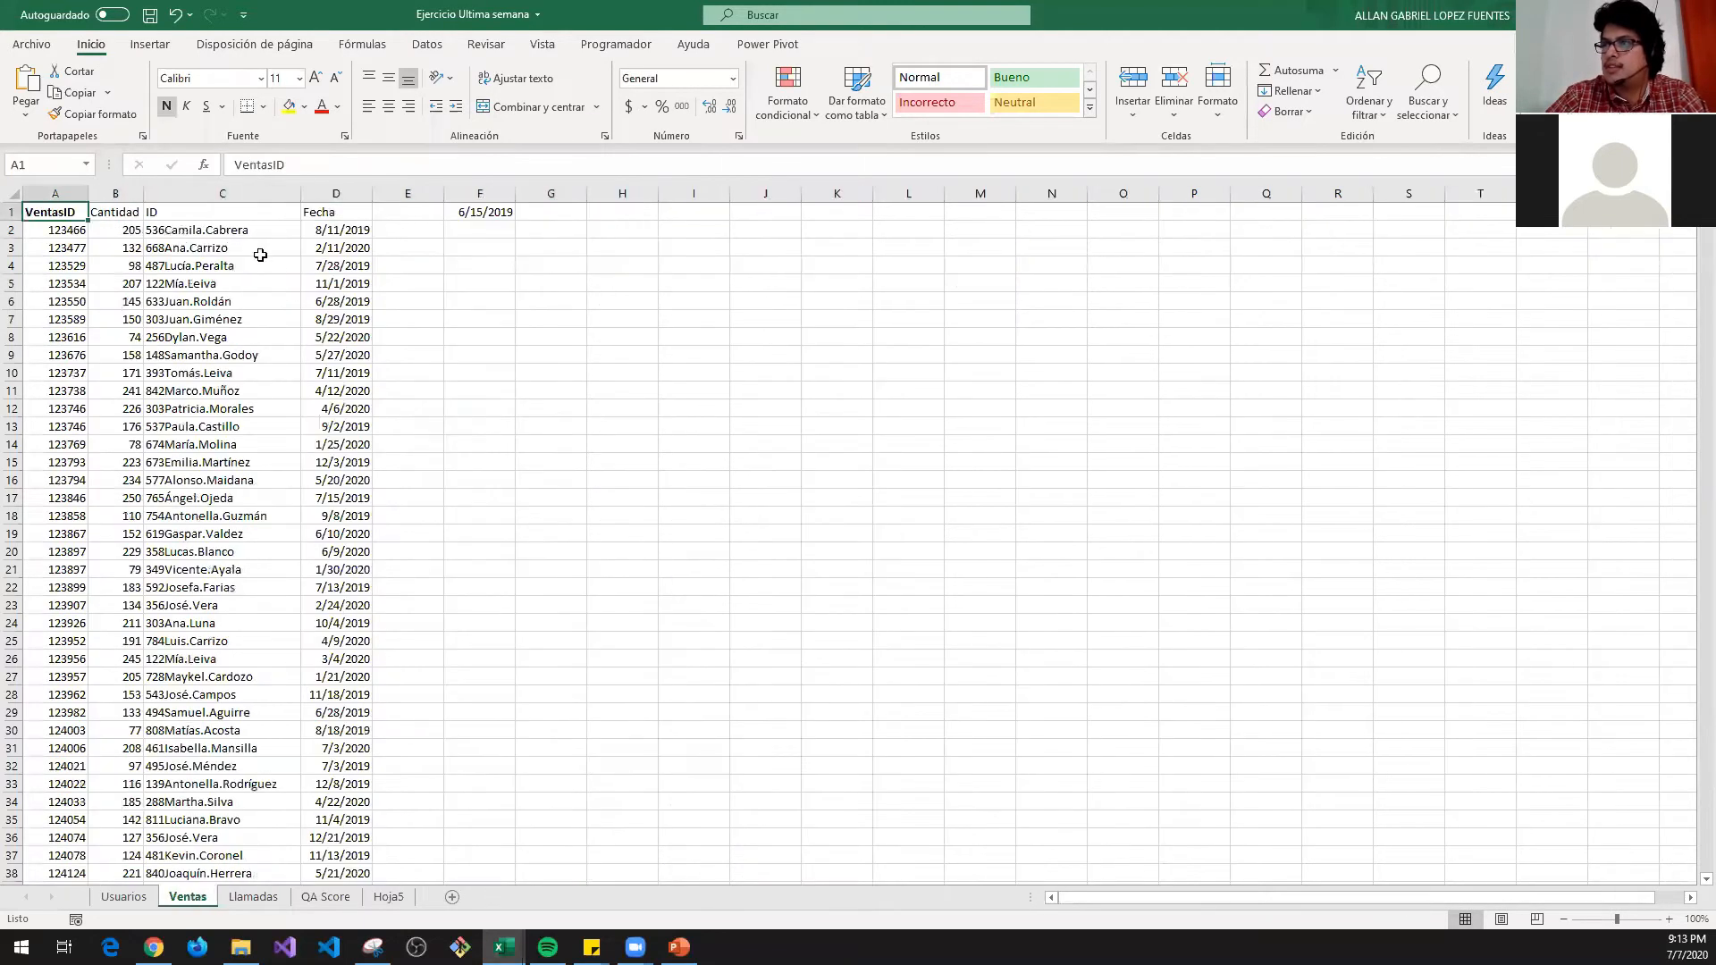
{"action": "left_click", "coordinate": [335, 217]}
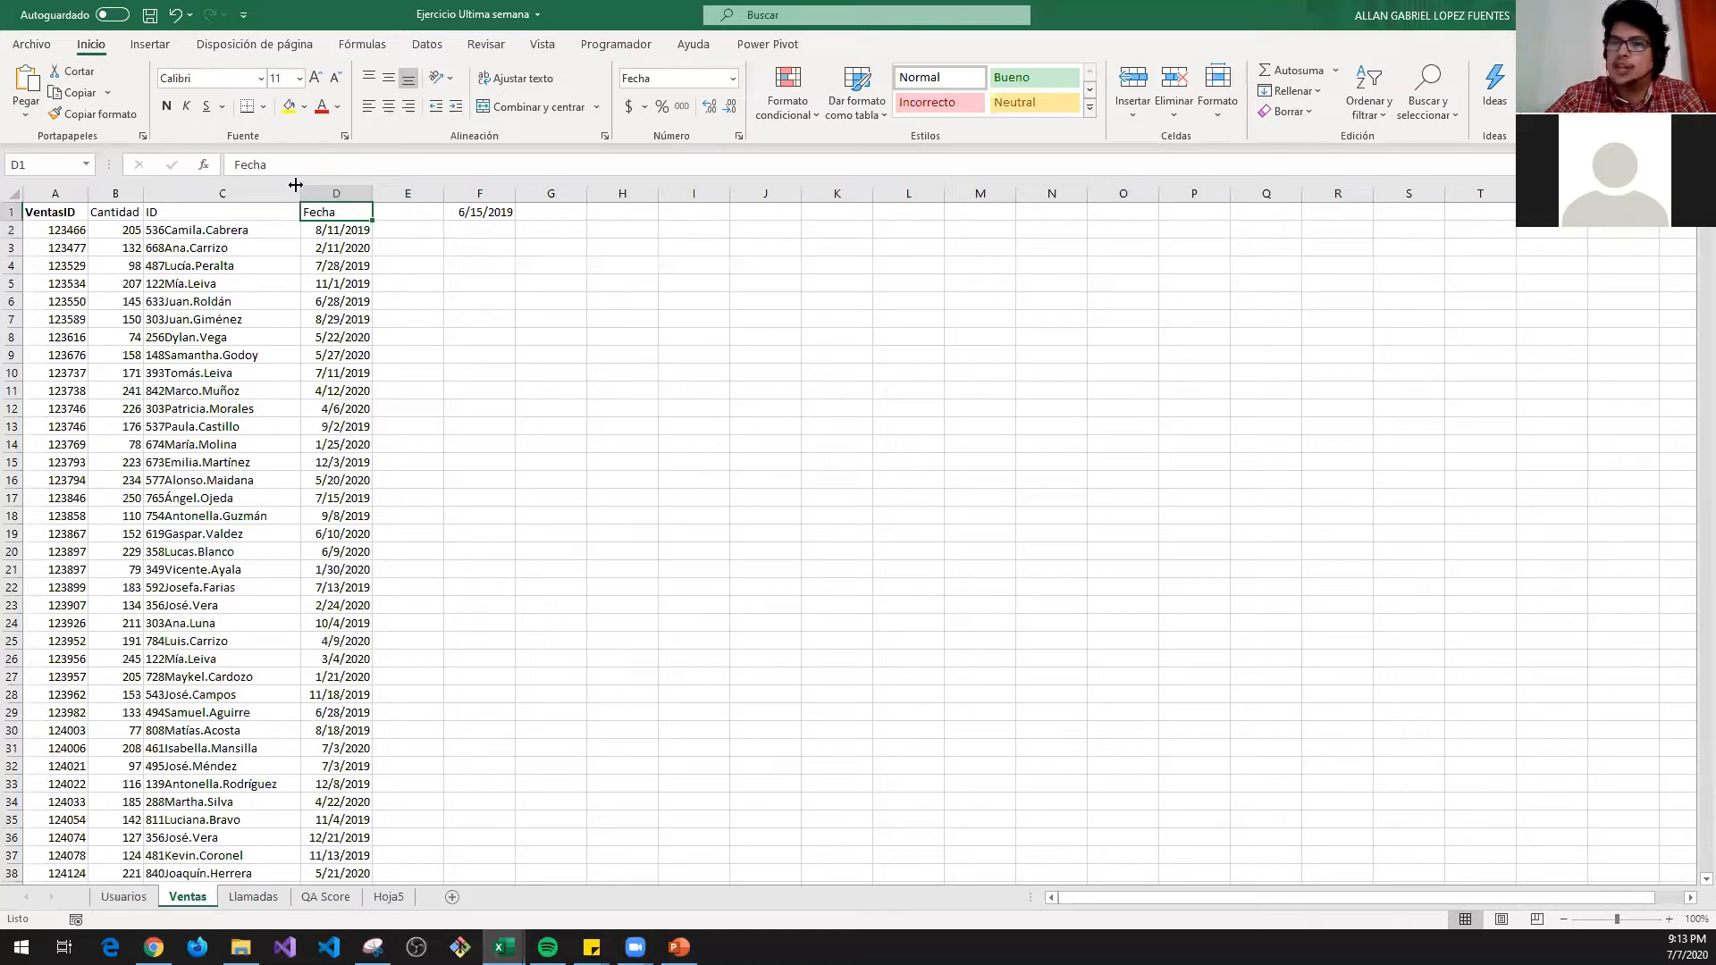
{"action": "left_click", "coordinate": [80, 230]}
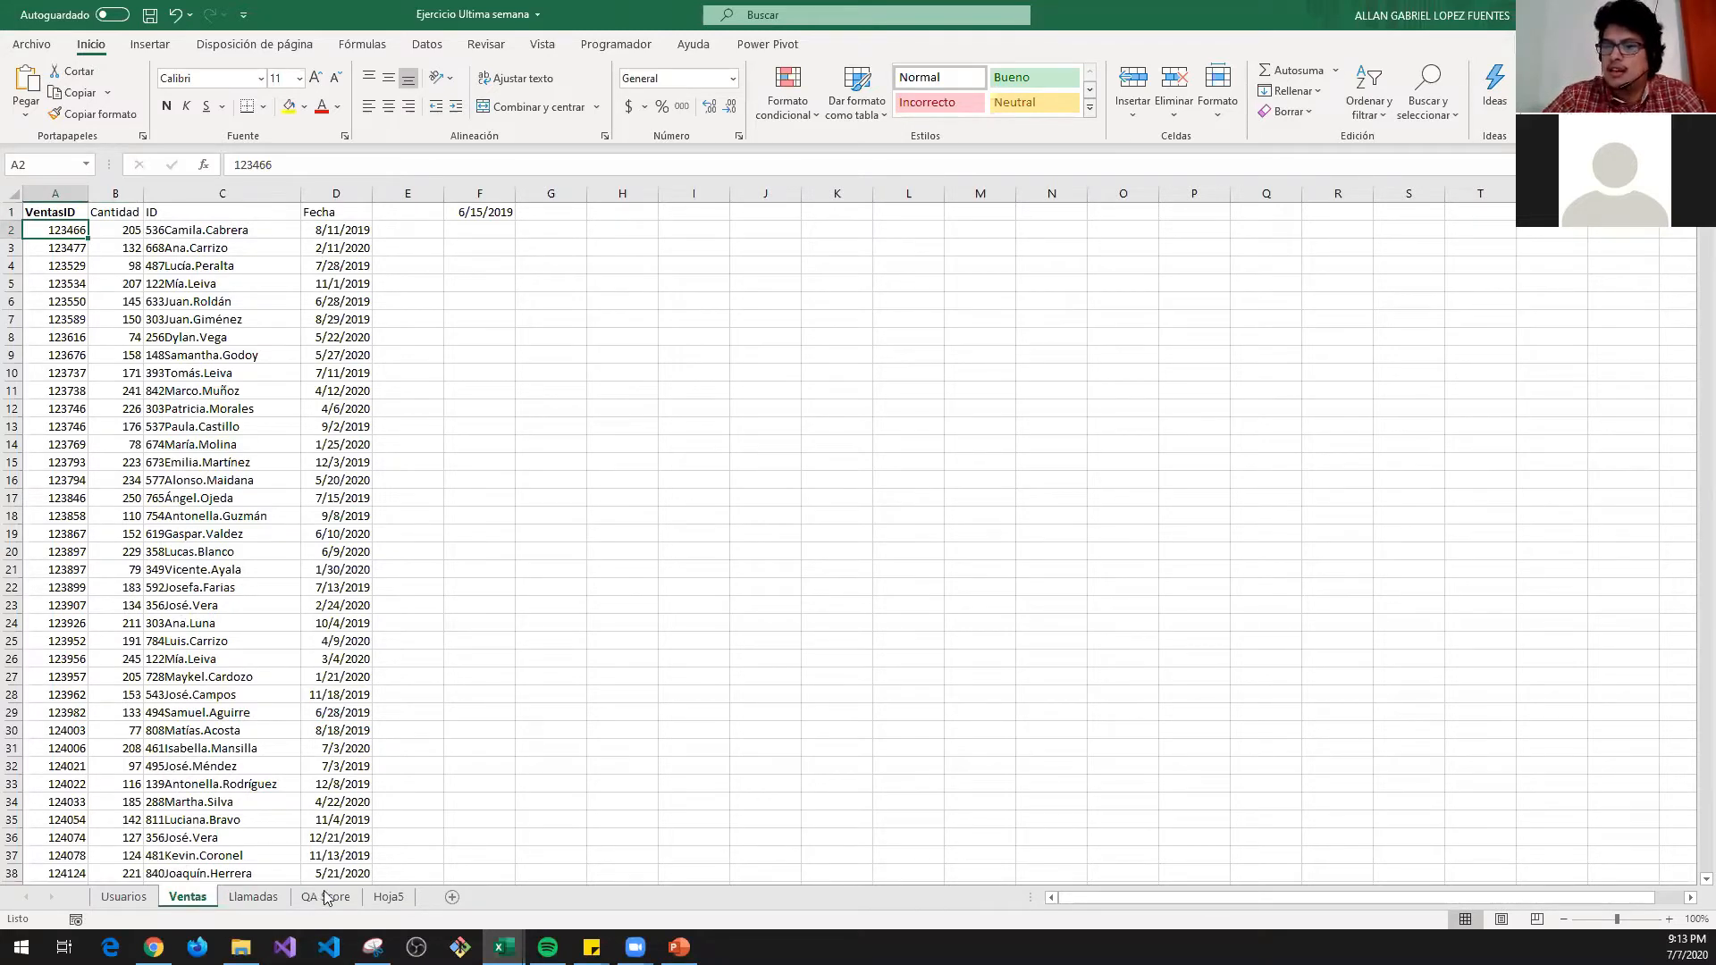
{"action": "left_click", "coordinate": [253, 896]}
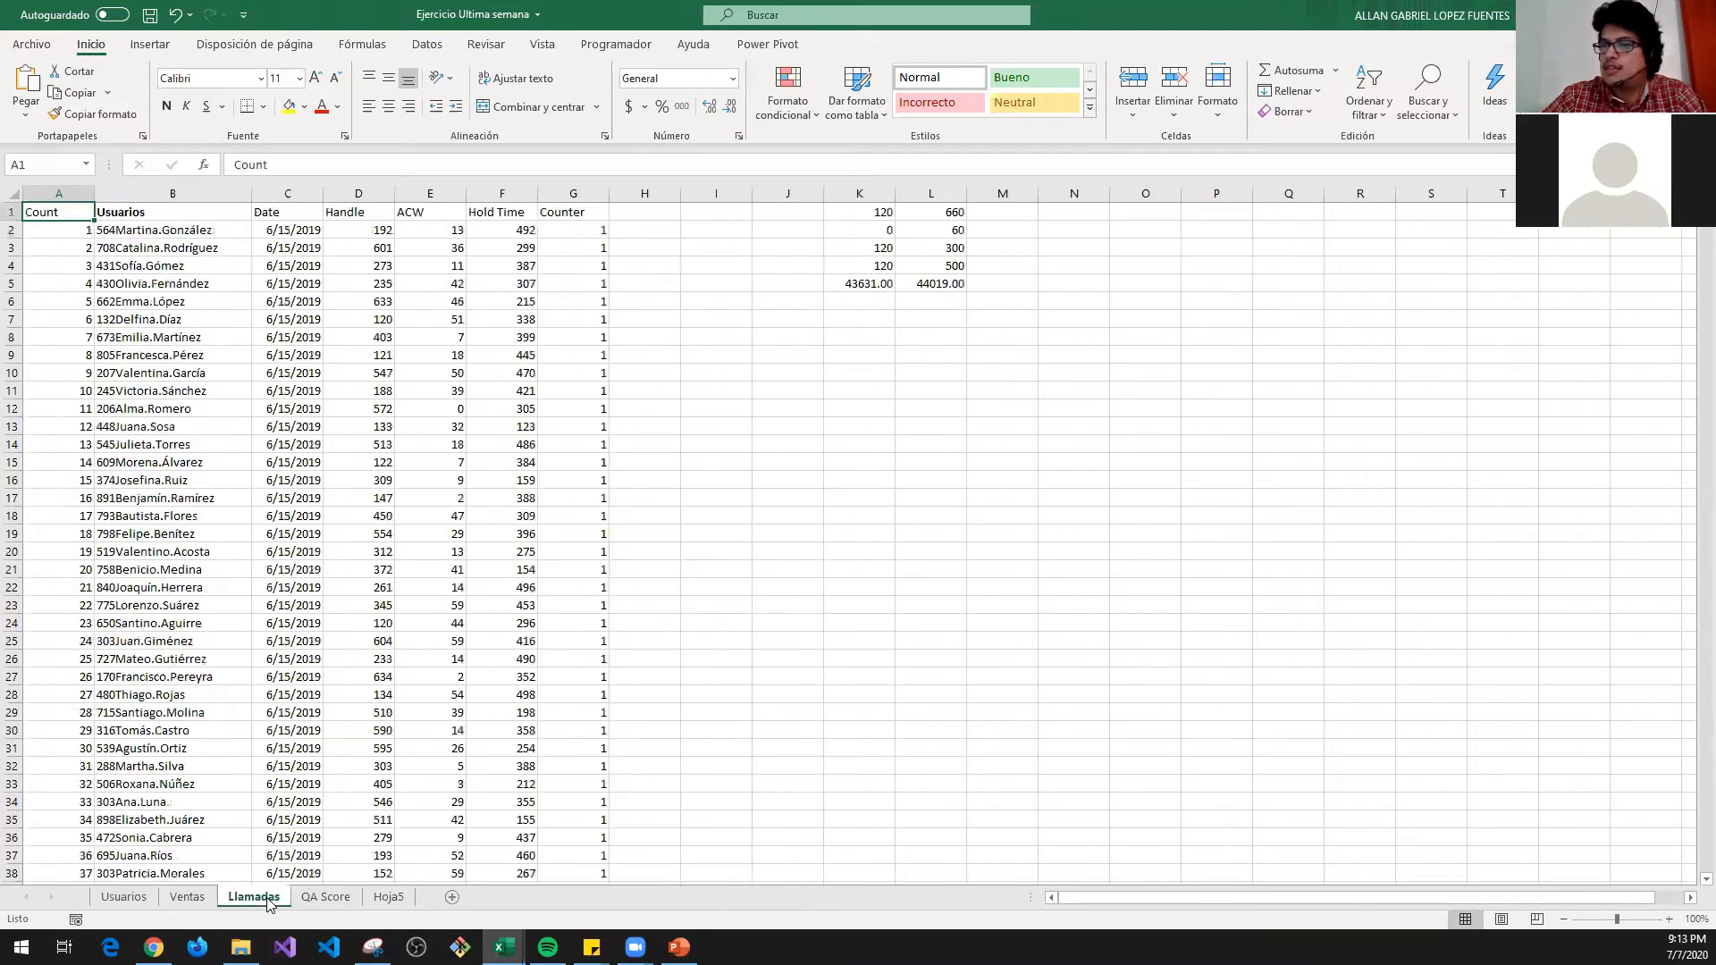
{"action": "left_click", "coordinate": [371, 211]}
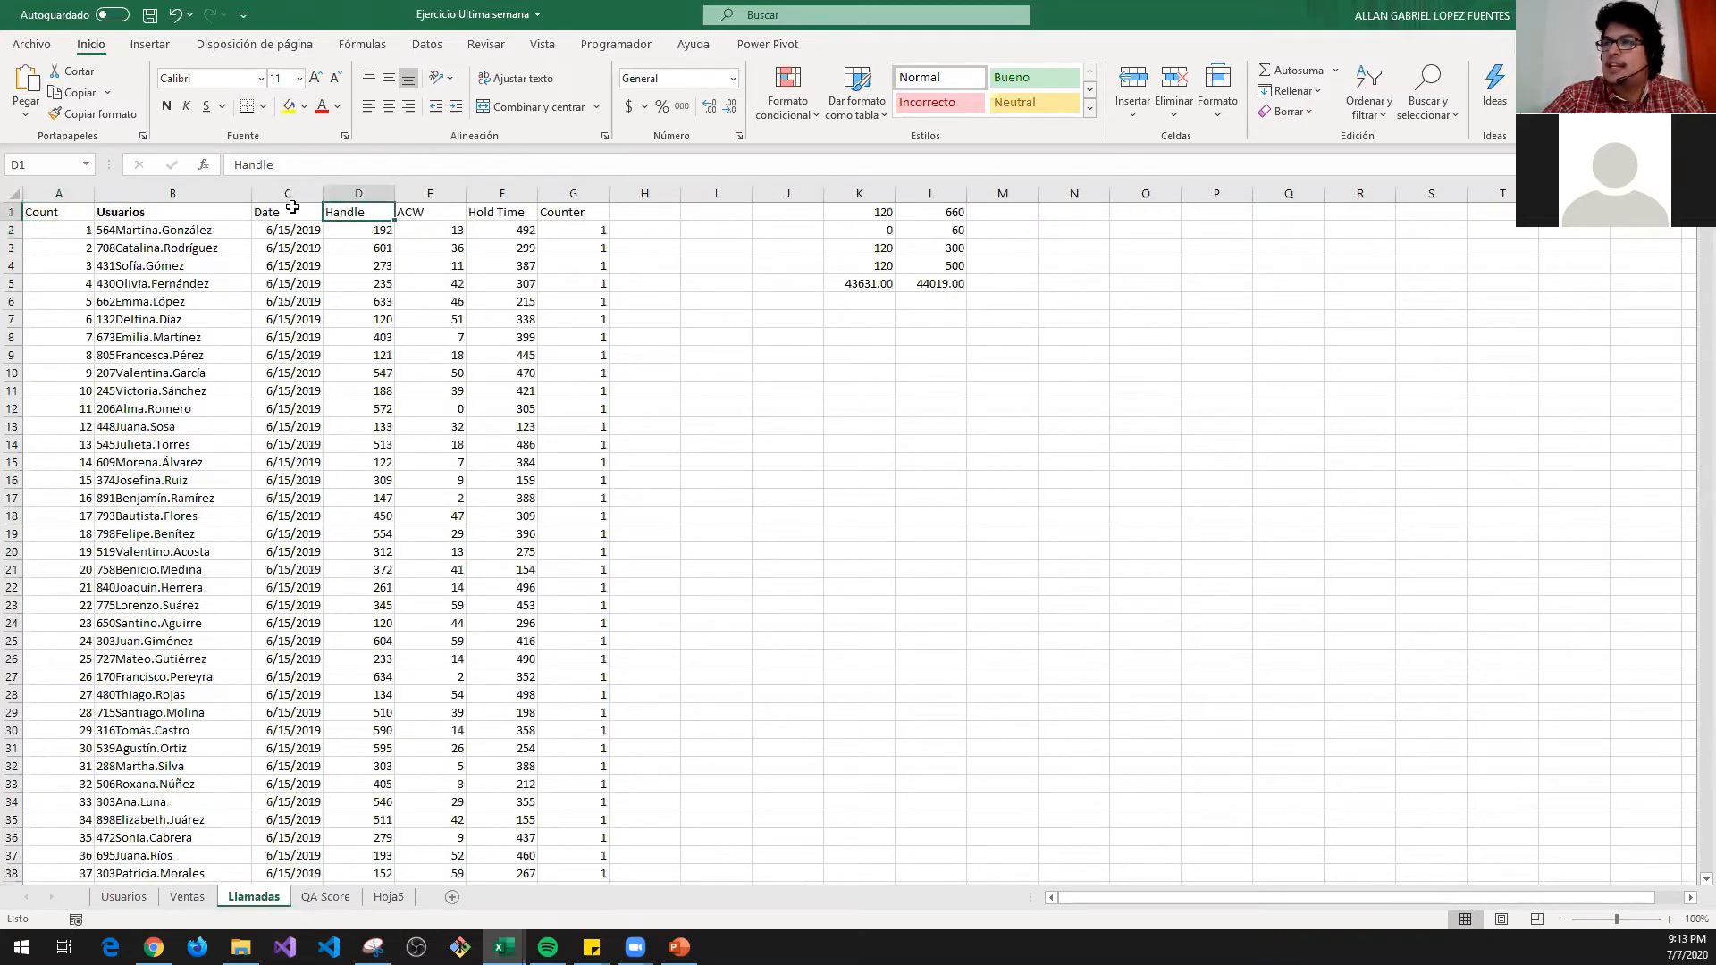
{"action": "key", "text": "alt+Tab"}
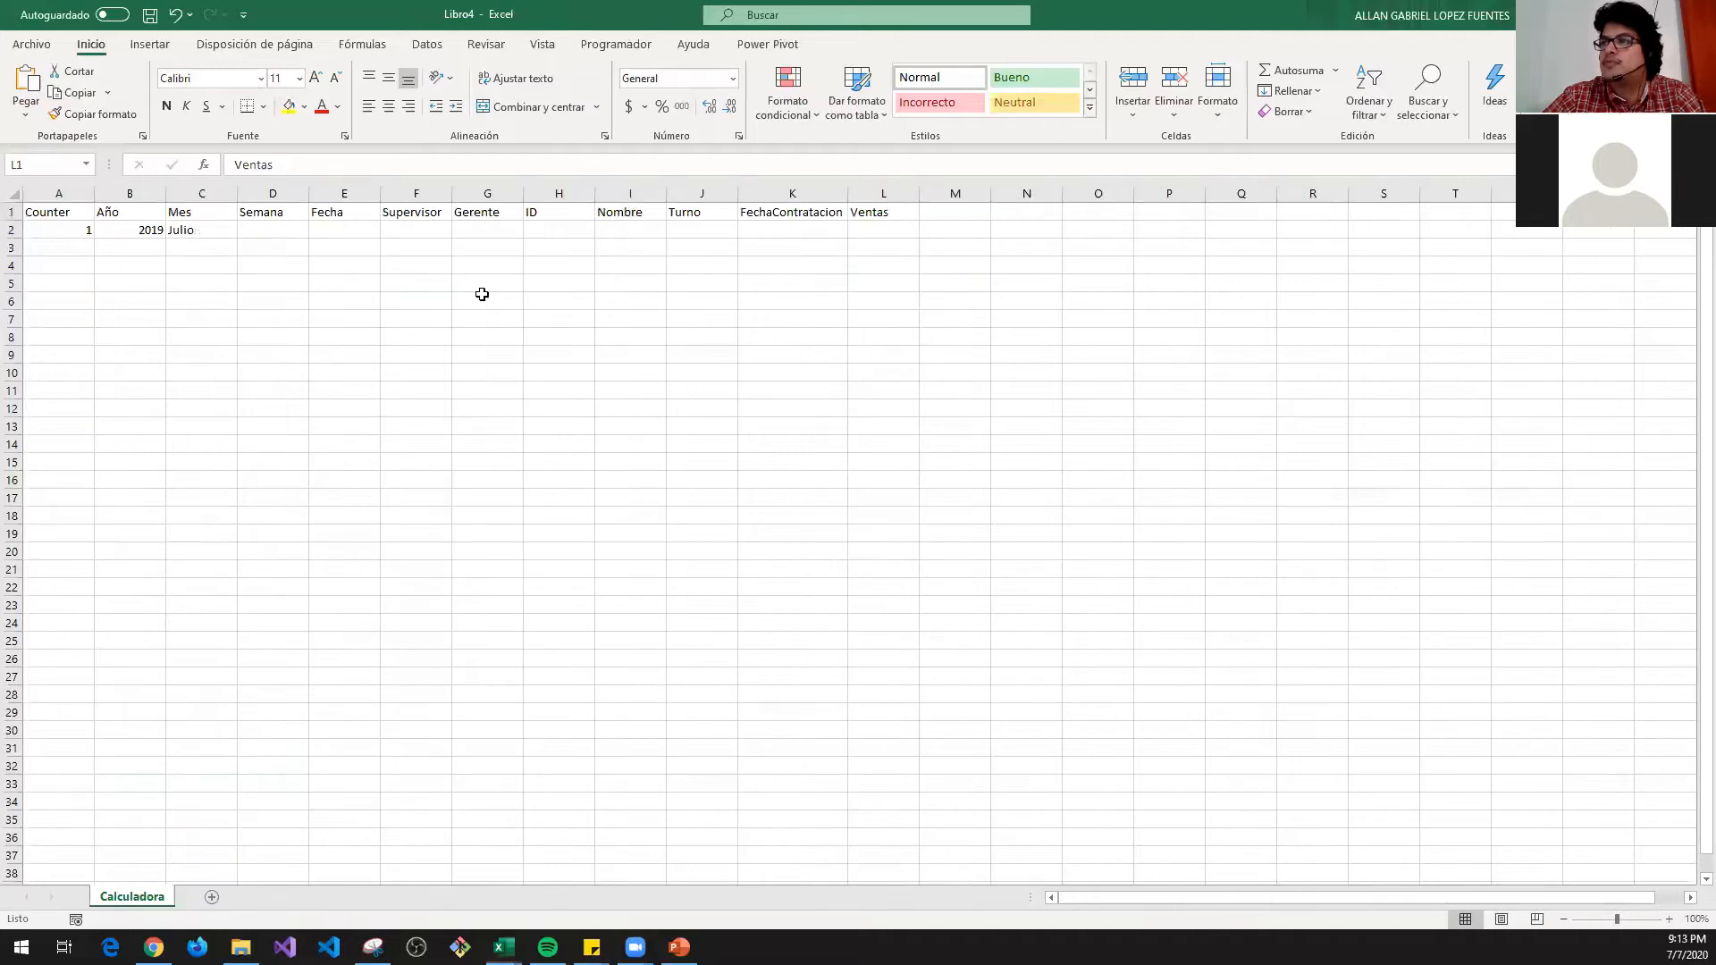
{"action": "key", "text": "alt+Tab"}
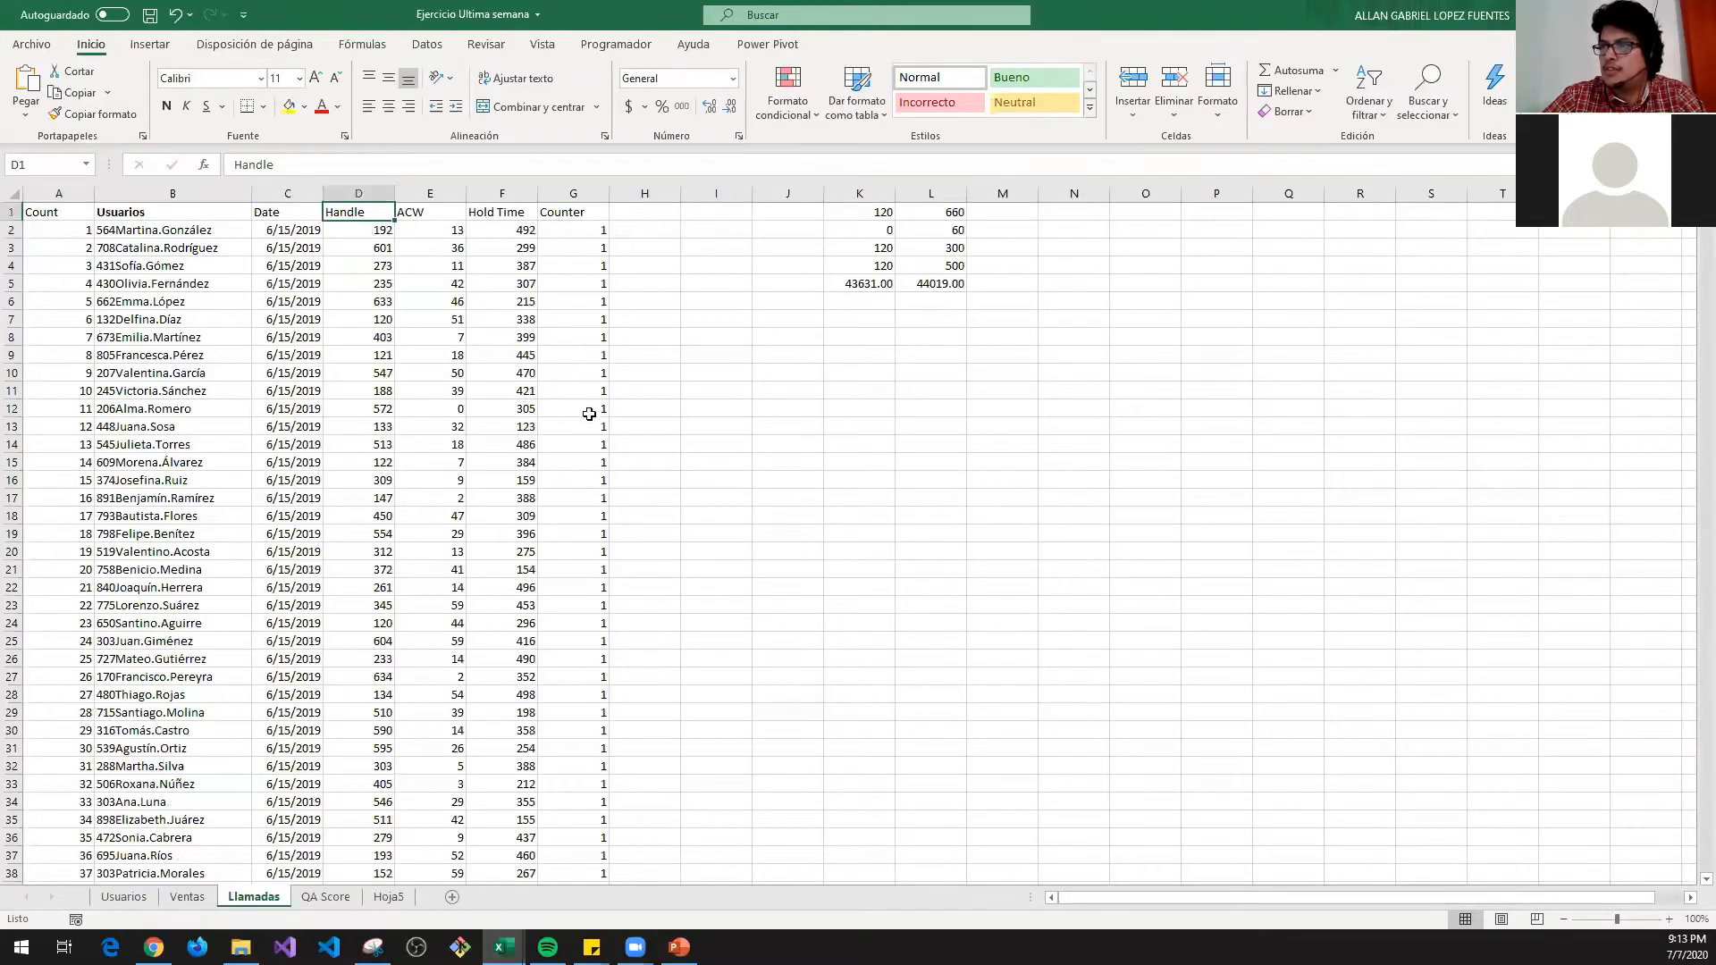
- Enter the header ConteoLlamadas in cell M1 of the Calculadora sheet
{"action": "key", "text": "alt+Tab"}
{"action": "left_click", "coordinate": [925, 211]}
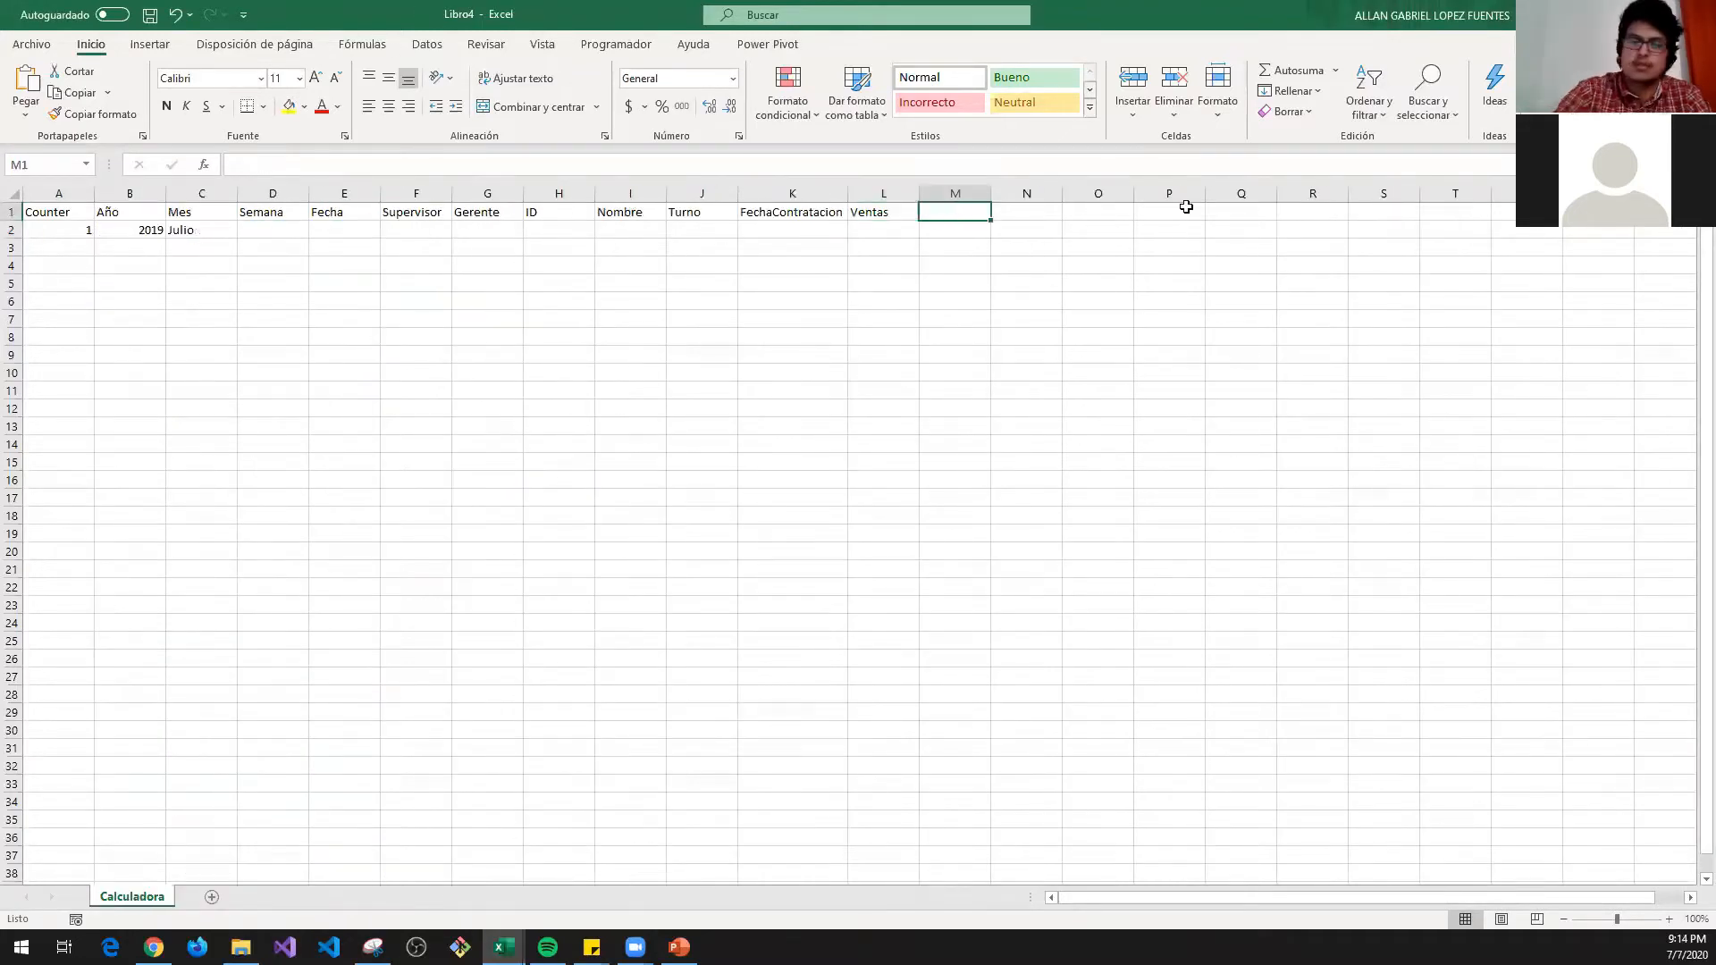
{"action": "type", "text": "Count"}
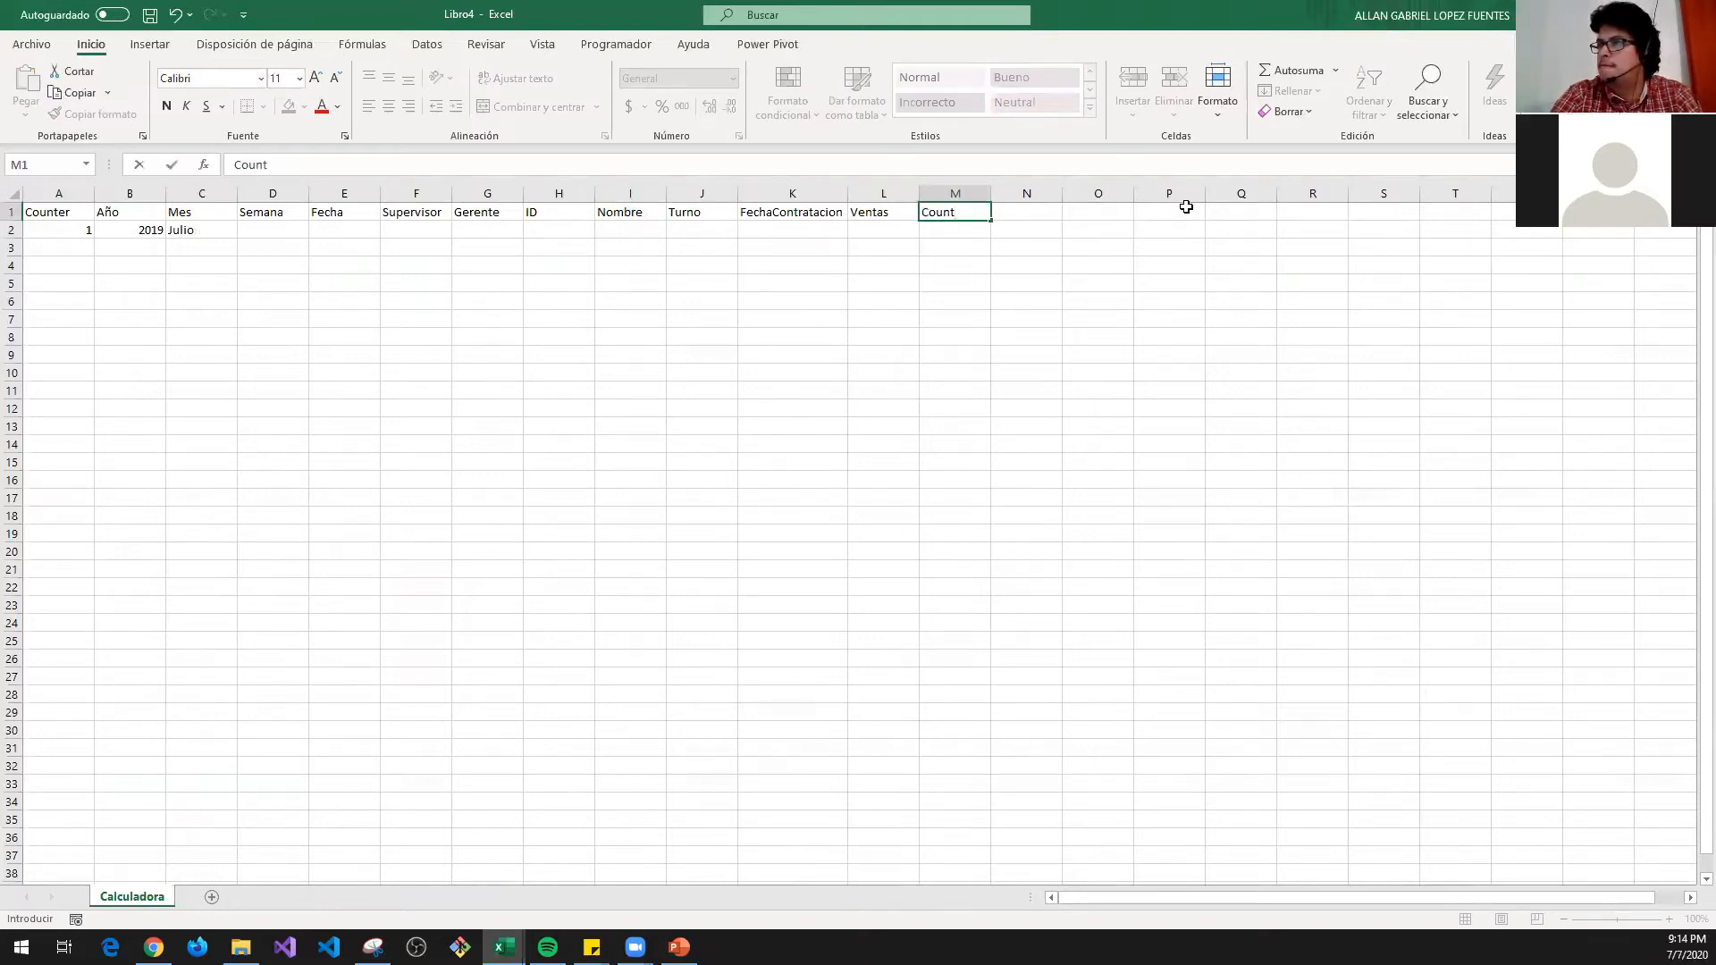
{"action": "key", "text": "Escape"}
{"action": "type", "text": "Conteo"}
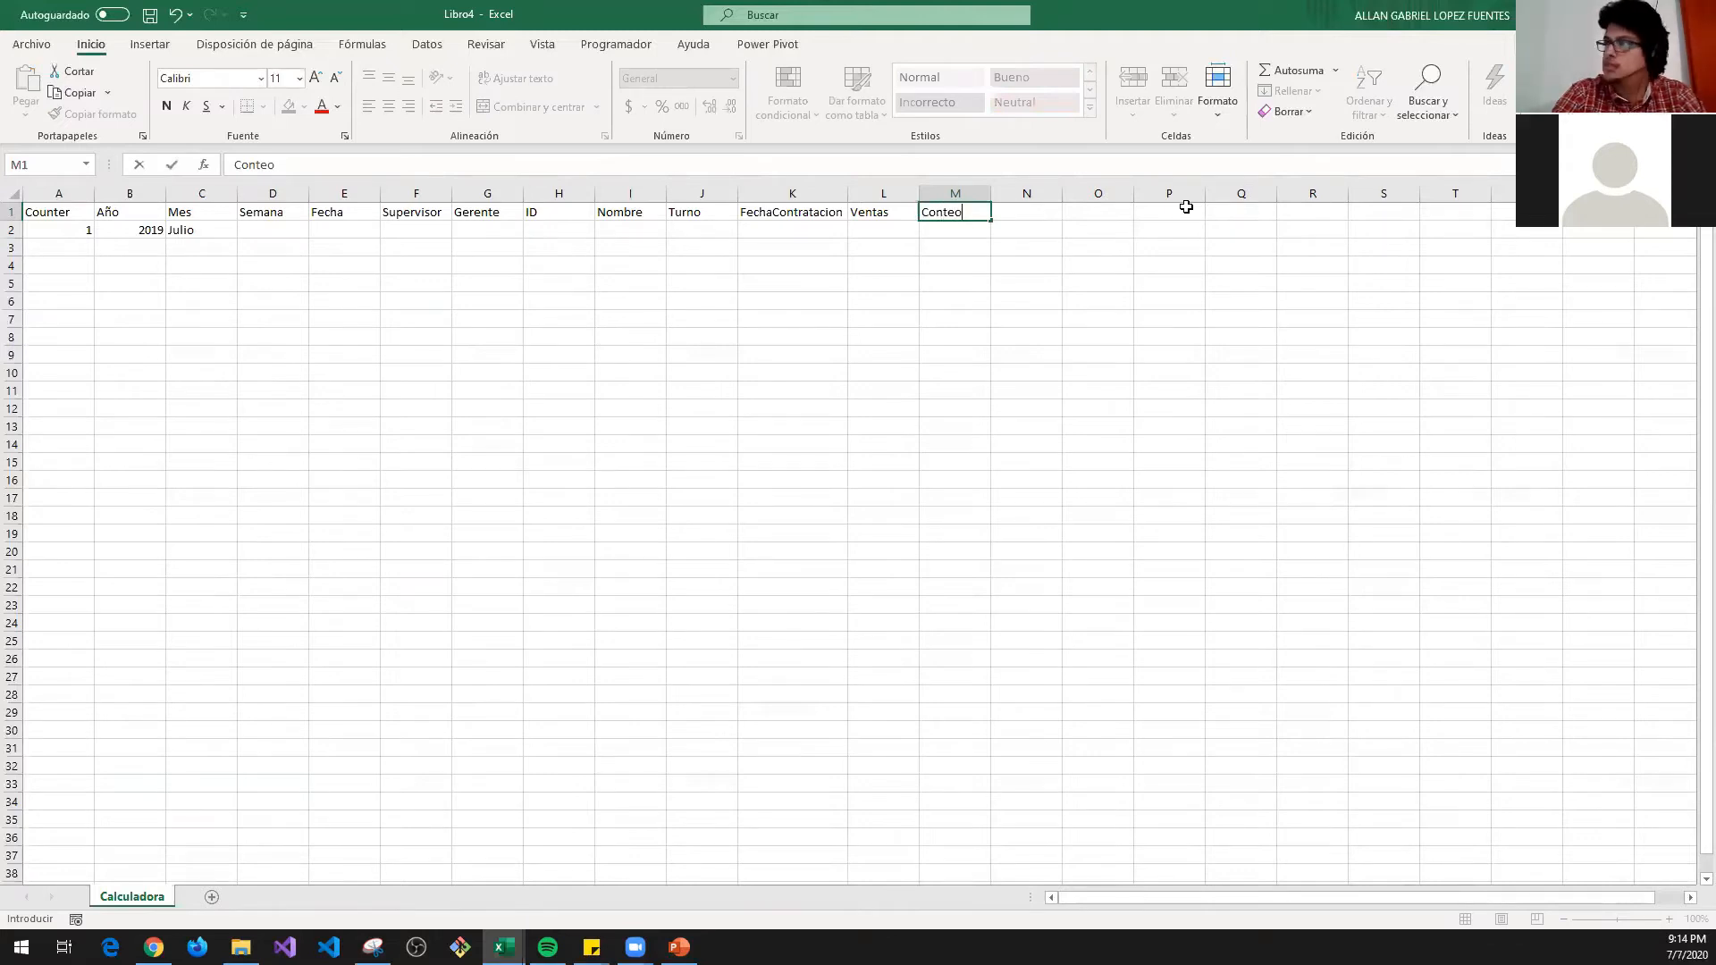
{"action": "type", "text": "Llamadas"}
{"action": "key", "text": "Tab"}
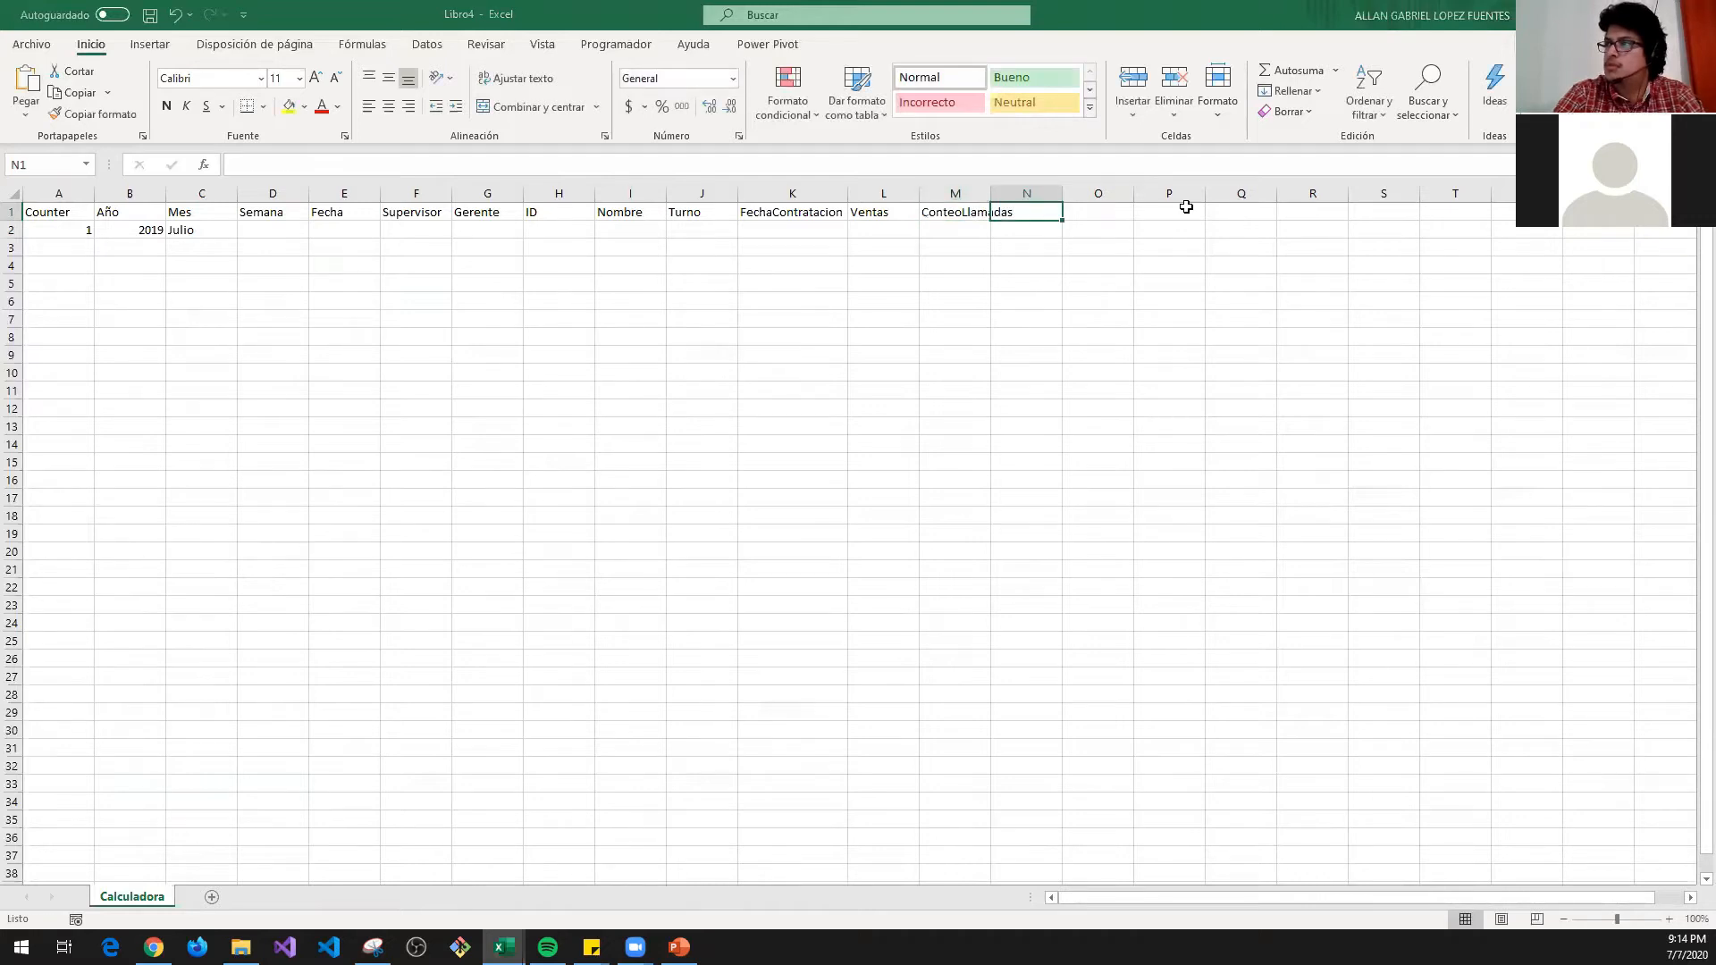
- Rename the Handle header in cell D1 of the Llamadas sheet in Ejercicio Ultima semana to Duracion
{"action": "key", "text": "alt+Tab"}
{"action": "key", "text": "Right"}
{"action": "key", "text": "Left"}
{"action": "key", "text": "Right"}
{"action": "key", "text": "Left"}
{"action": "key", "text": "Right"}
{"action": "key", "text": "Right"}
{"action": "key", "text": "Right"}
{"action": "key", "text": "Left"}
{"action": "key", "text": "Left"}
{"action": "key", "text": "Left"}
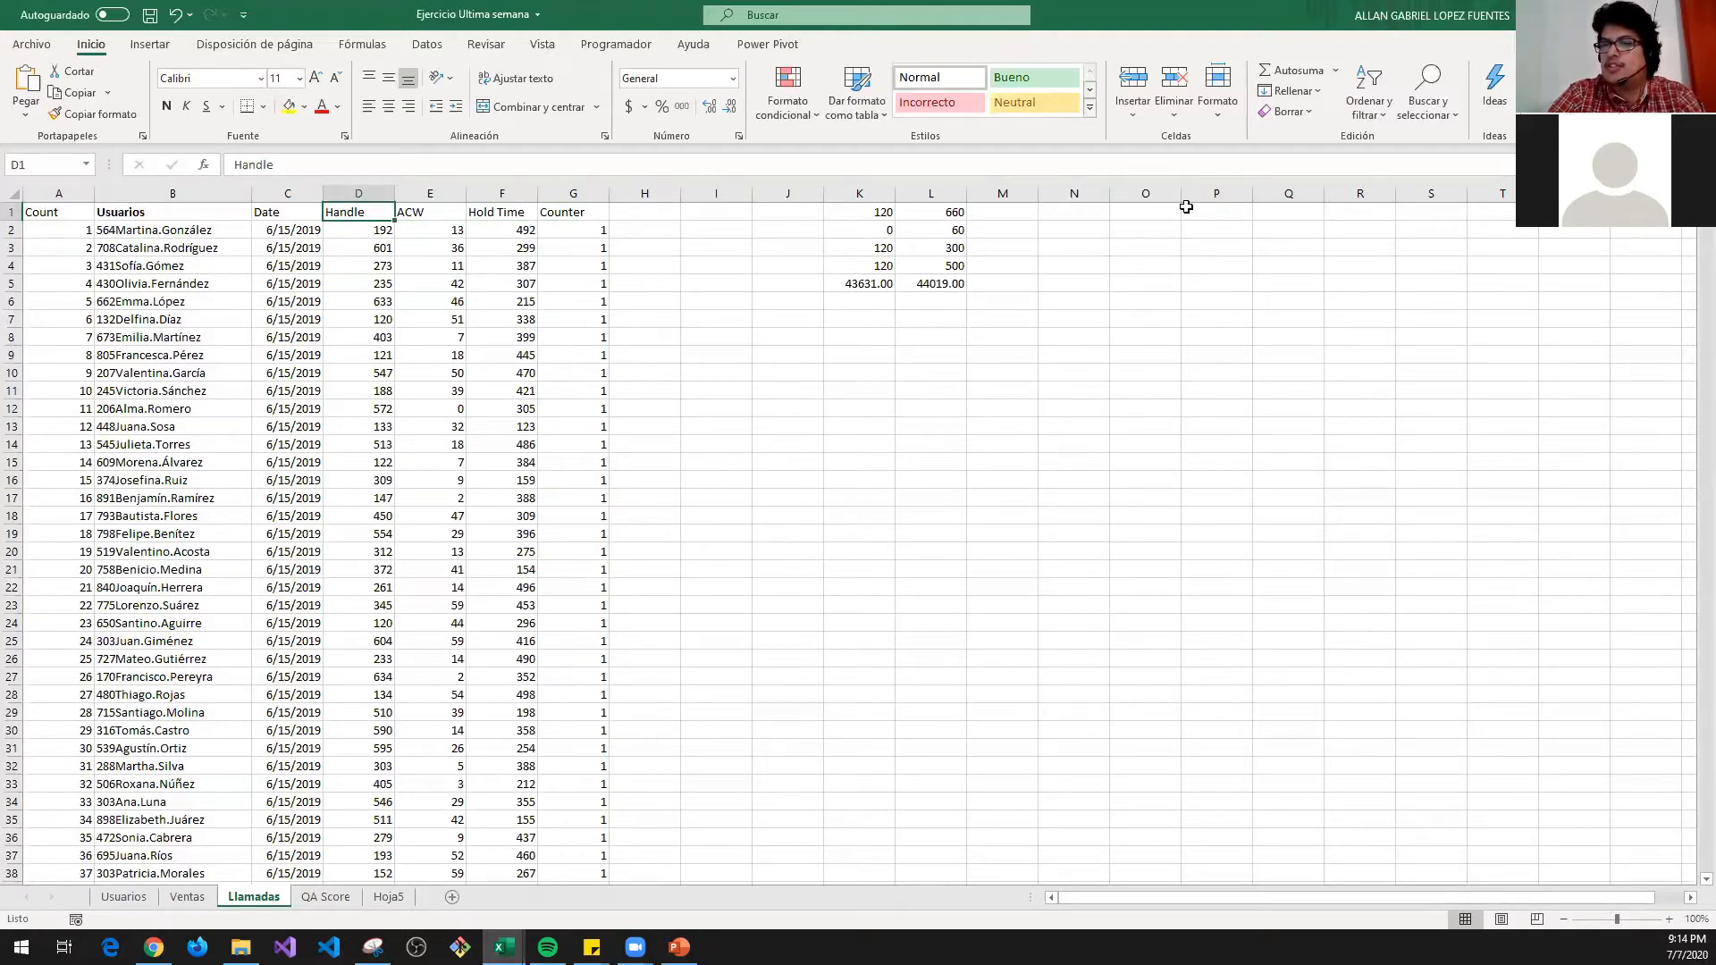
{"action": "type", "text": "Dur"}
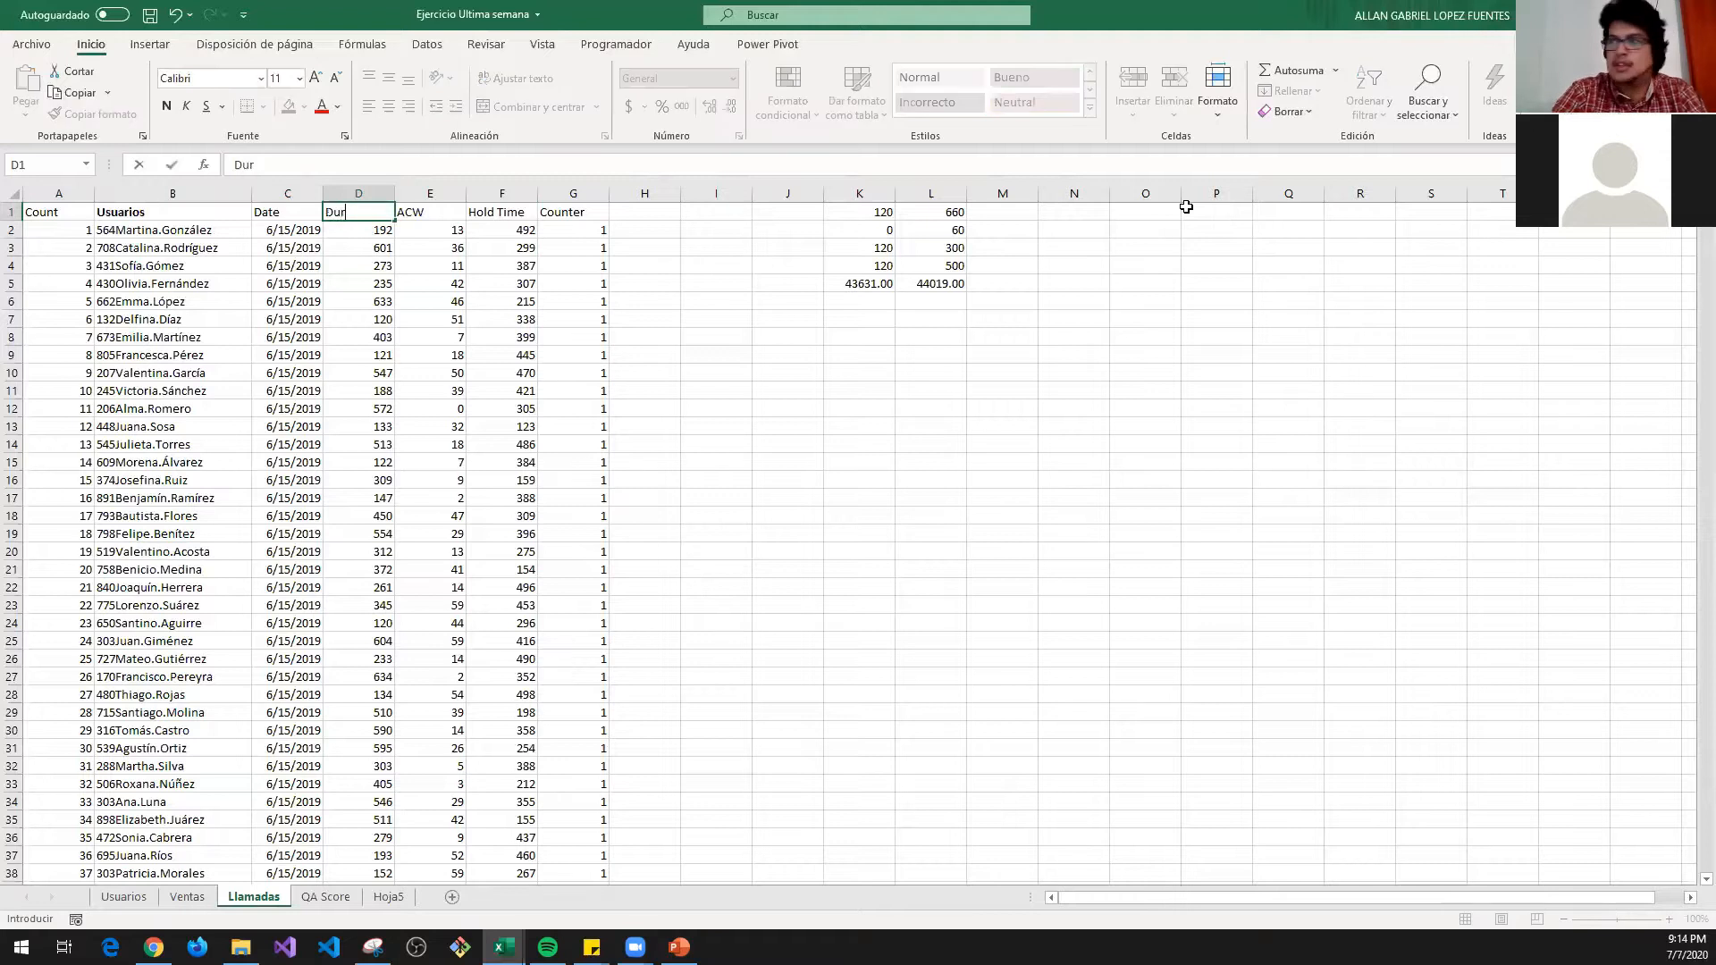
{"action": "type", "text": "atioiion"}
{"action": "key", "text": "Tab"}
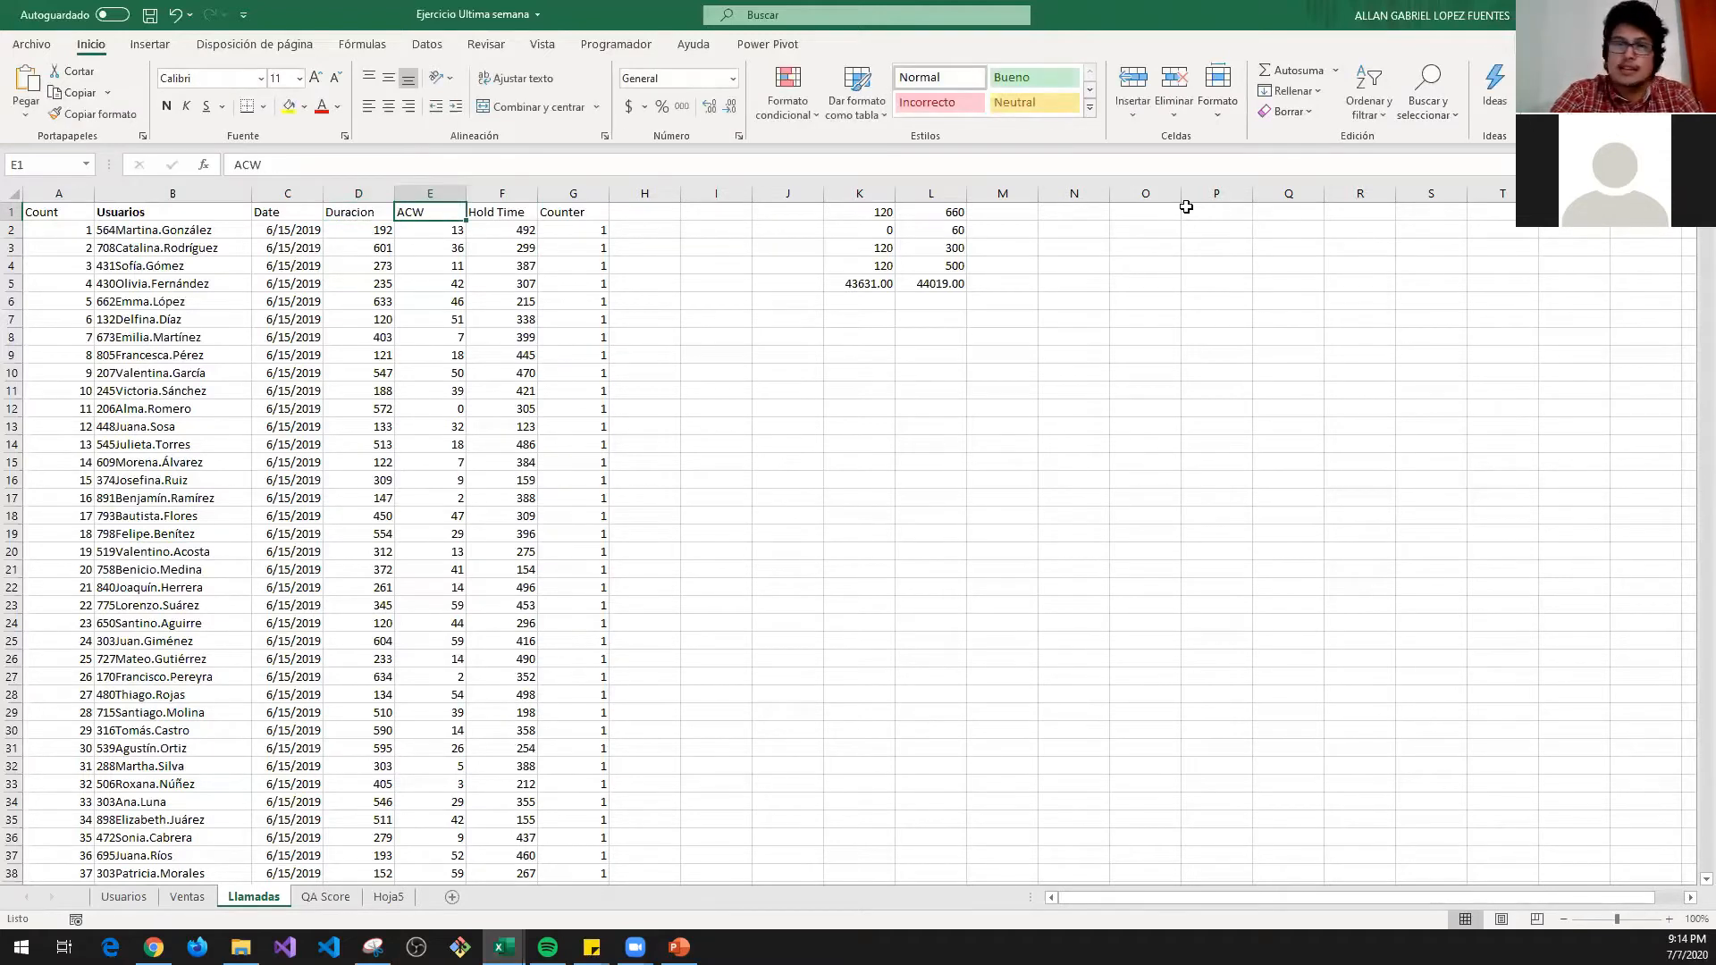
- Rename the ACW header in E1 to TiempoPostLlamada and the Hold Time header in F1 to TiempoEspera
{"action": "type", "text": "TiempoPostLlamada"}
{"action": "key", "text": "Tab"}
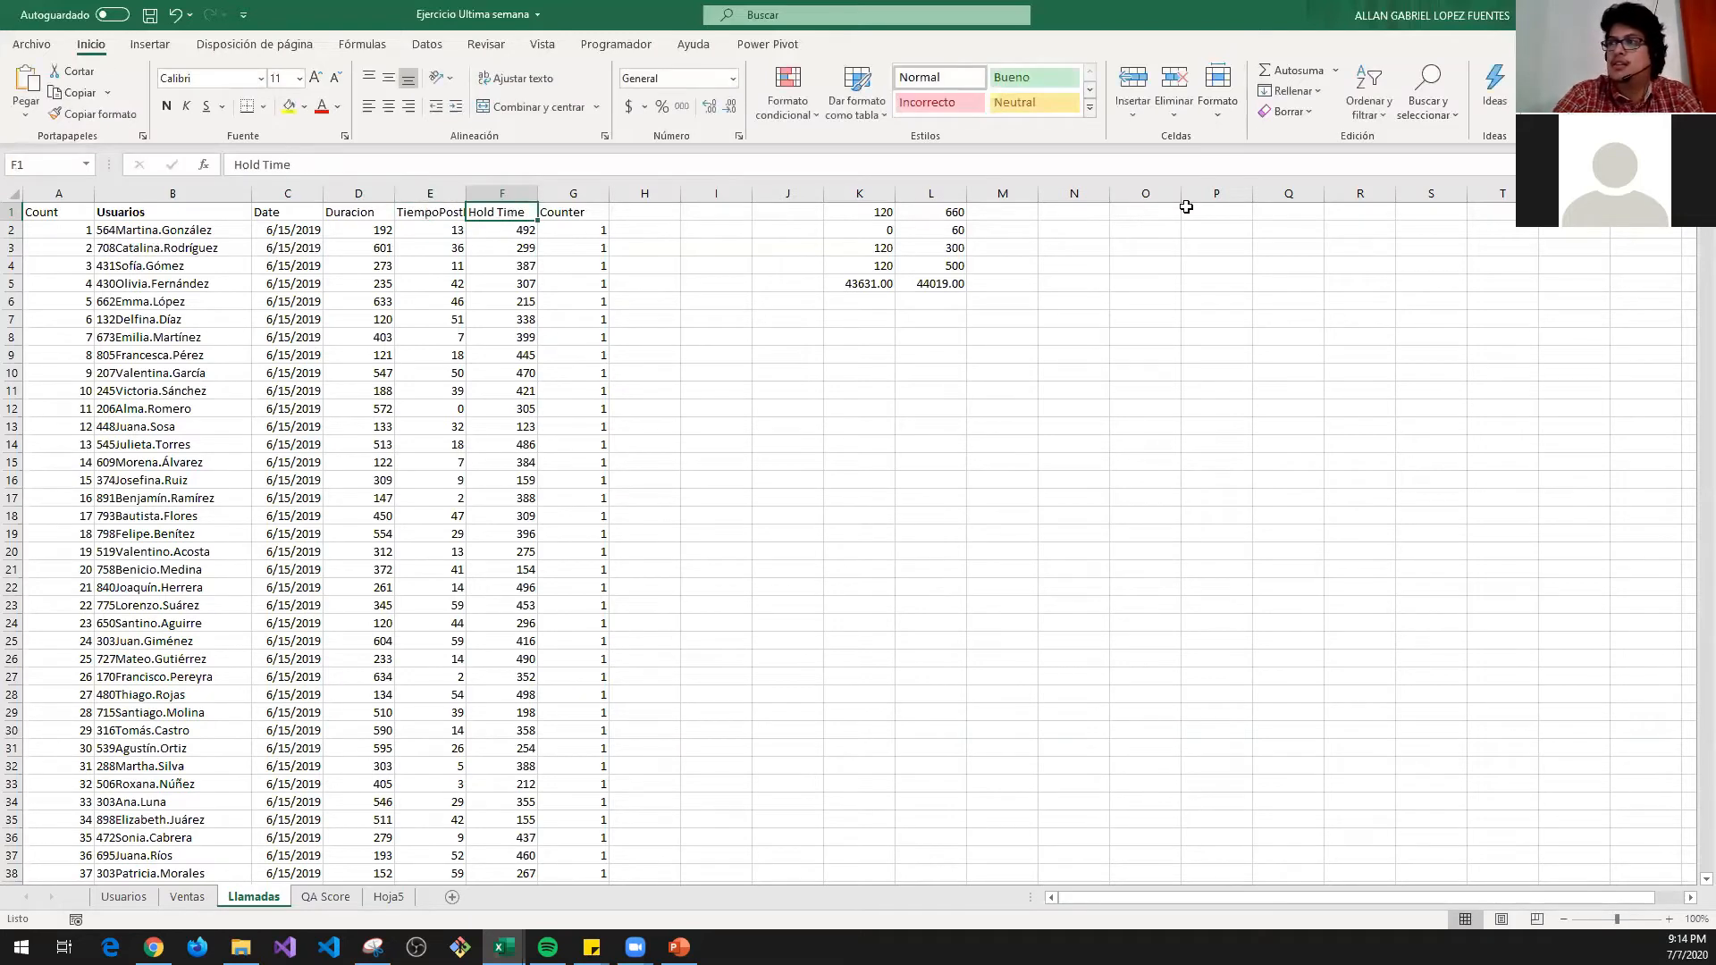
{"action": "type", "text": "TiempoEspe"}
{"action": "key", "text": "Tab"}
{"action": "key", "text": "Down"}
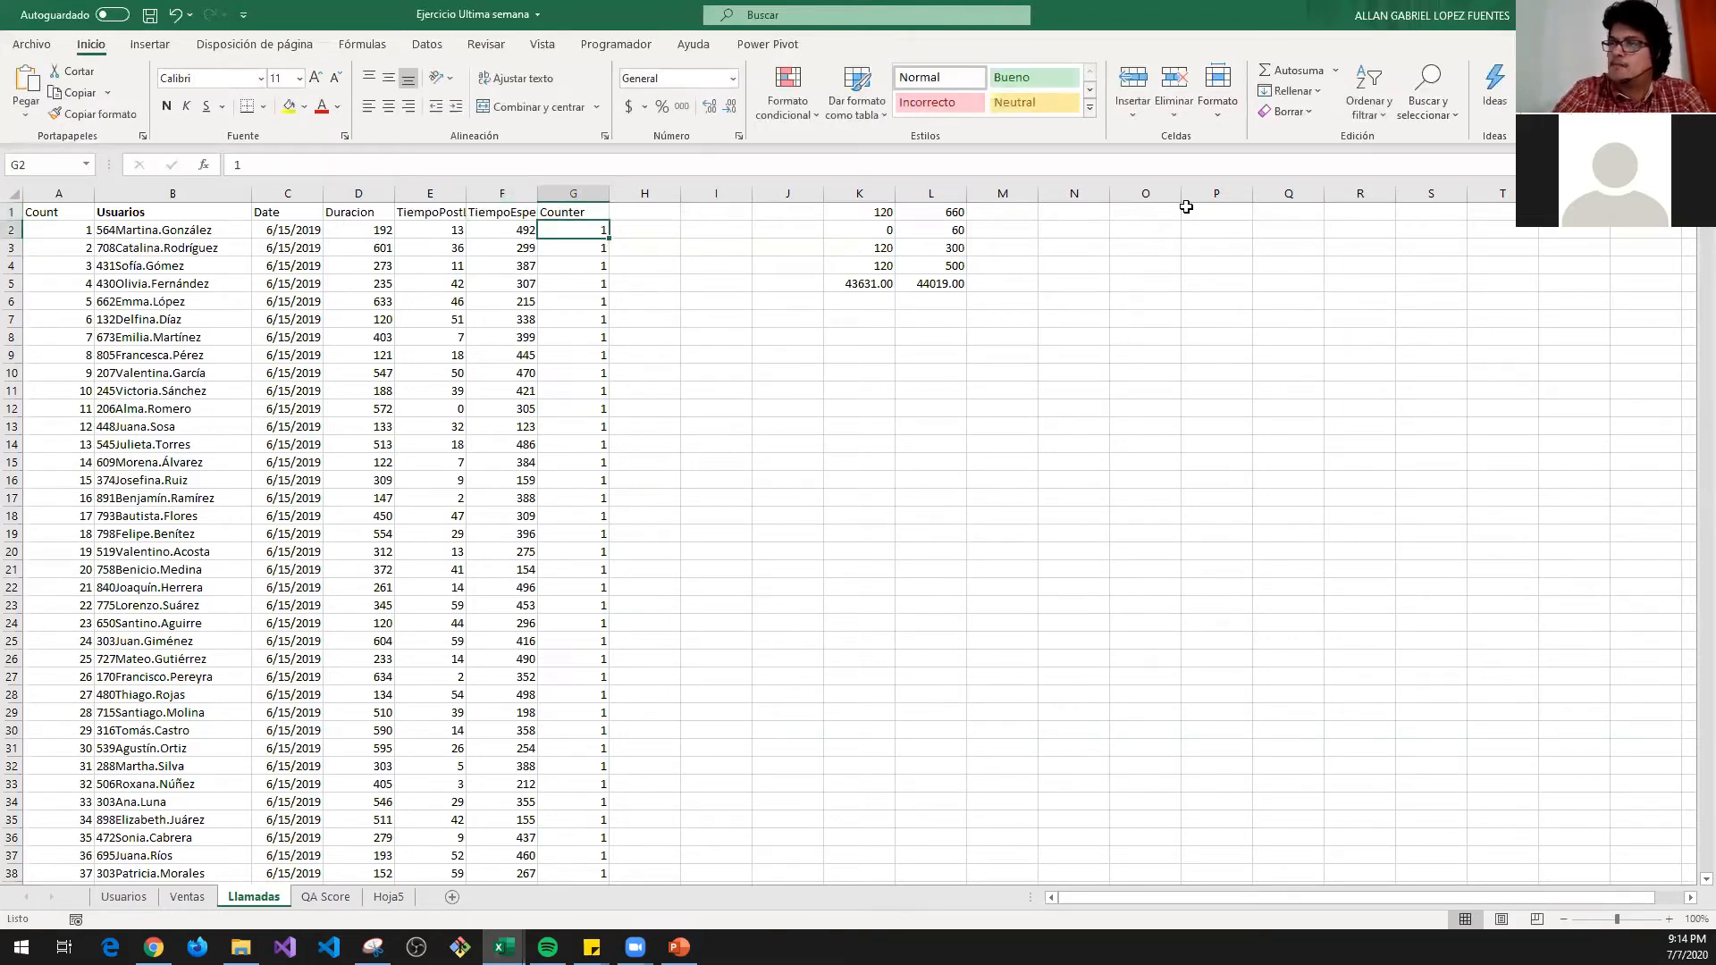
{"action": "key", "text": "Left"}
{"action": "key", "text": "Left"}
{"action": "key", "text": "Right"}
{"action": "key", "text": "Right"}
{"action": "key", "text": "Right"}
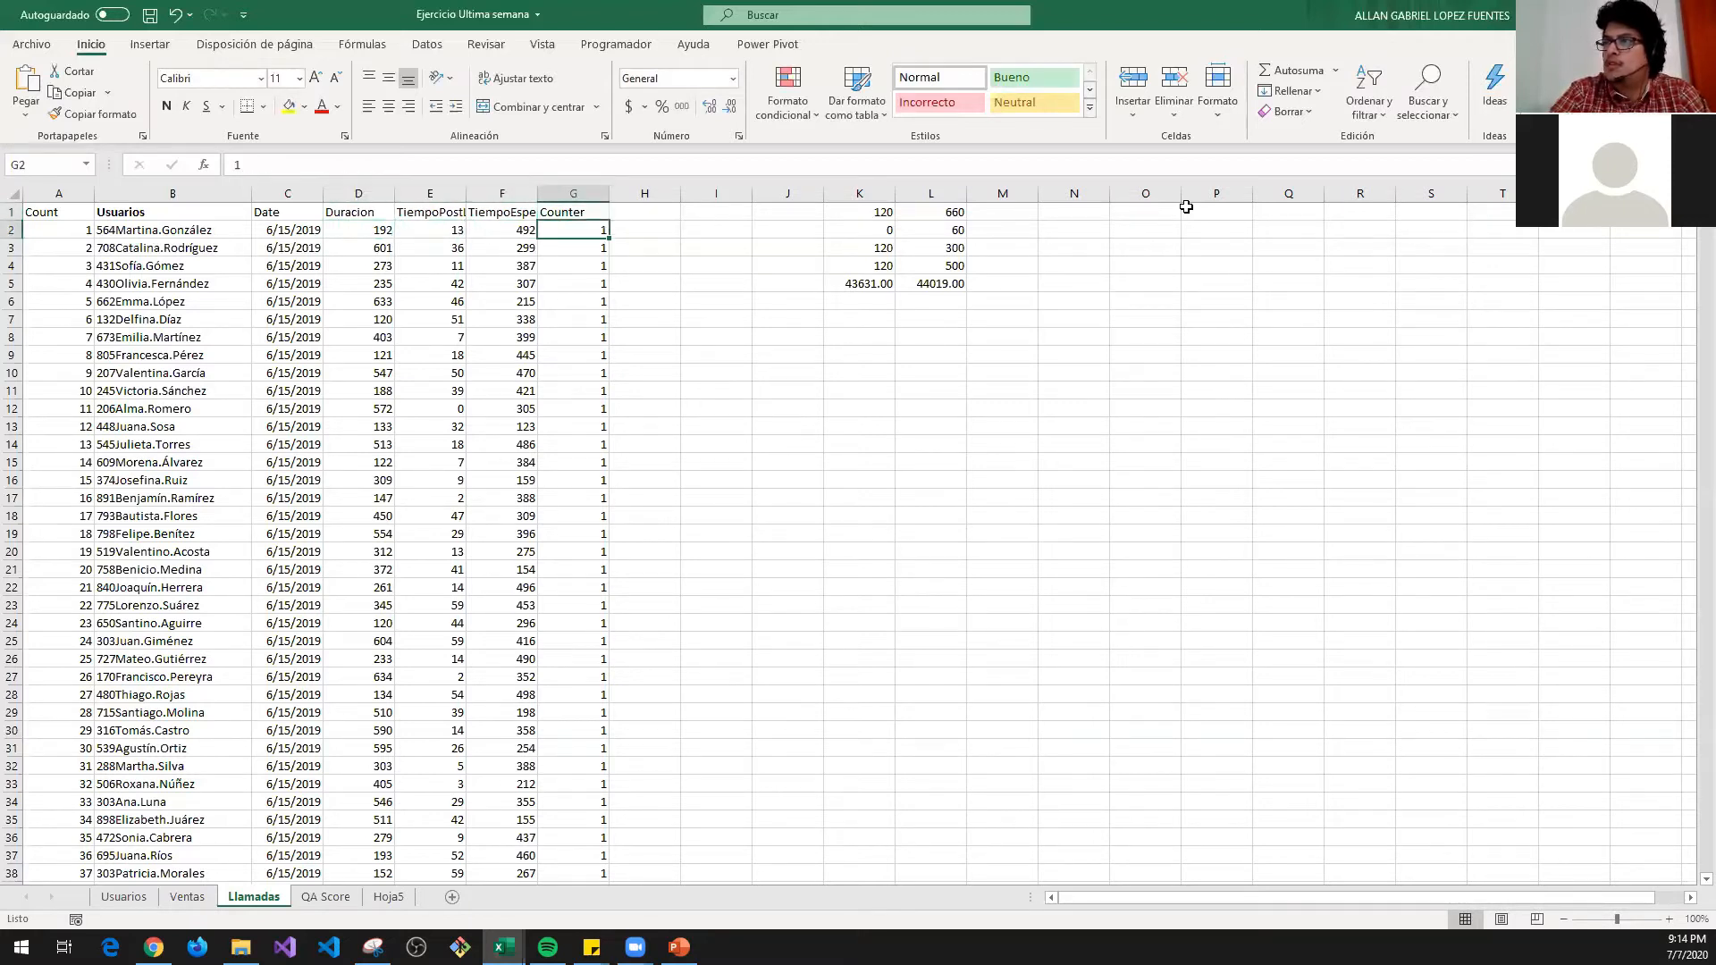
{"action": "key", "text": "alt+Tab"}
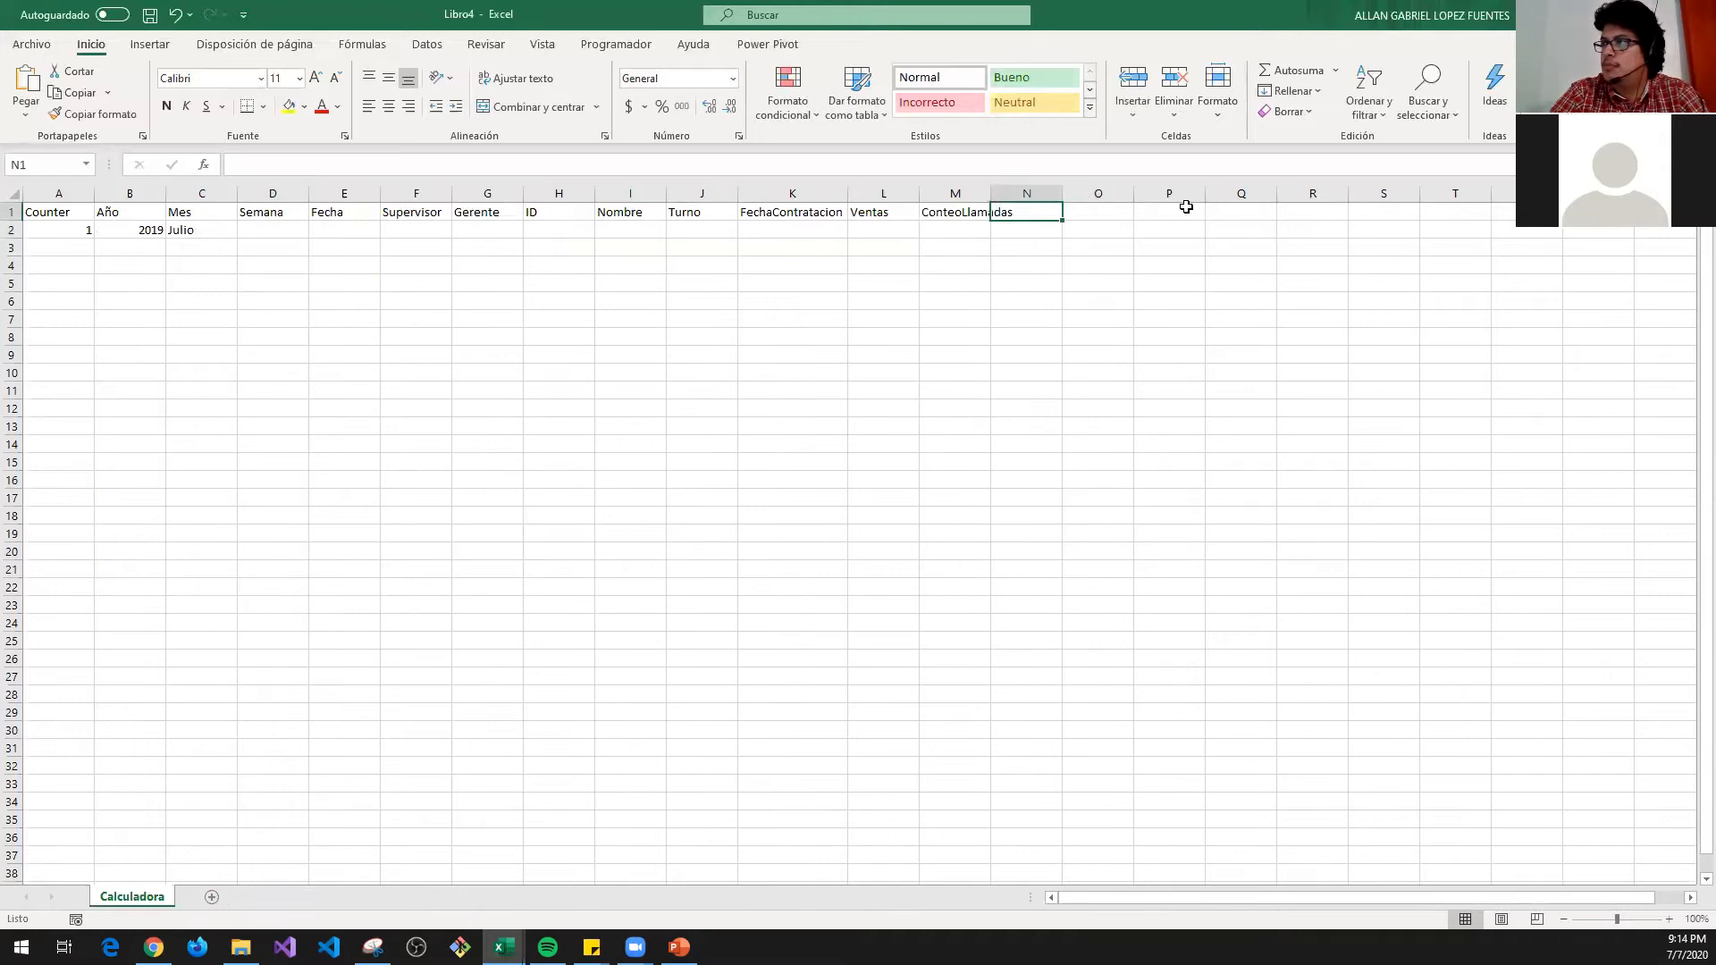
{"action": "key", "text": "alt+Tab"}
- Copy the headers Duracion, TiempoPostLlamada and TiempoEspera from D1:F1 of Llamadas into Calculadora, starting at cell N1
{"action": "key", "text": "Left"}
{"action": "key", "text": "Left"}
{"action": "key", "text": "Up"}
{"action": "key", "text": "Left"}
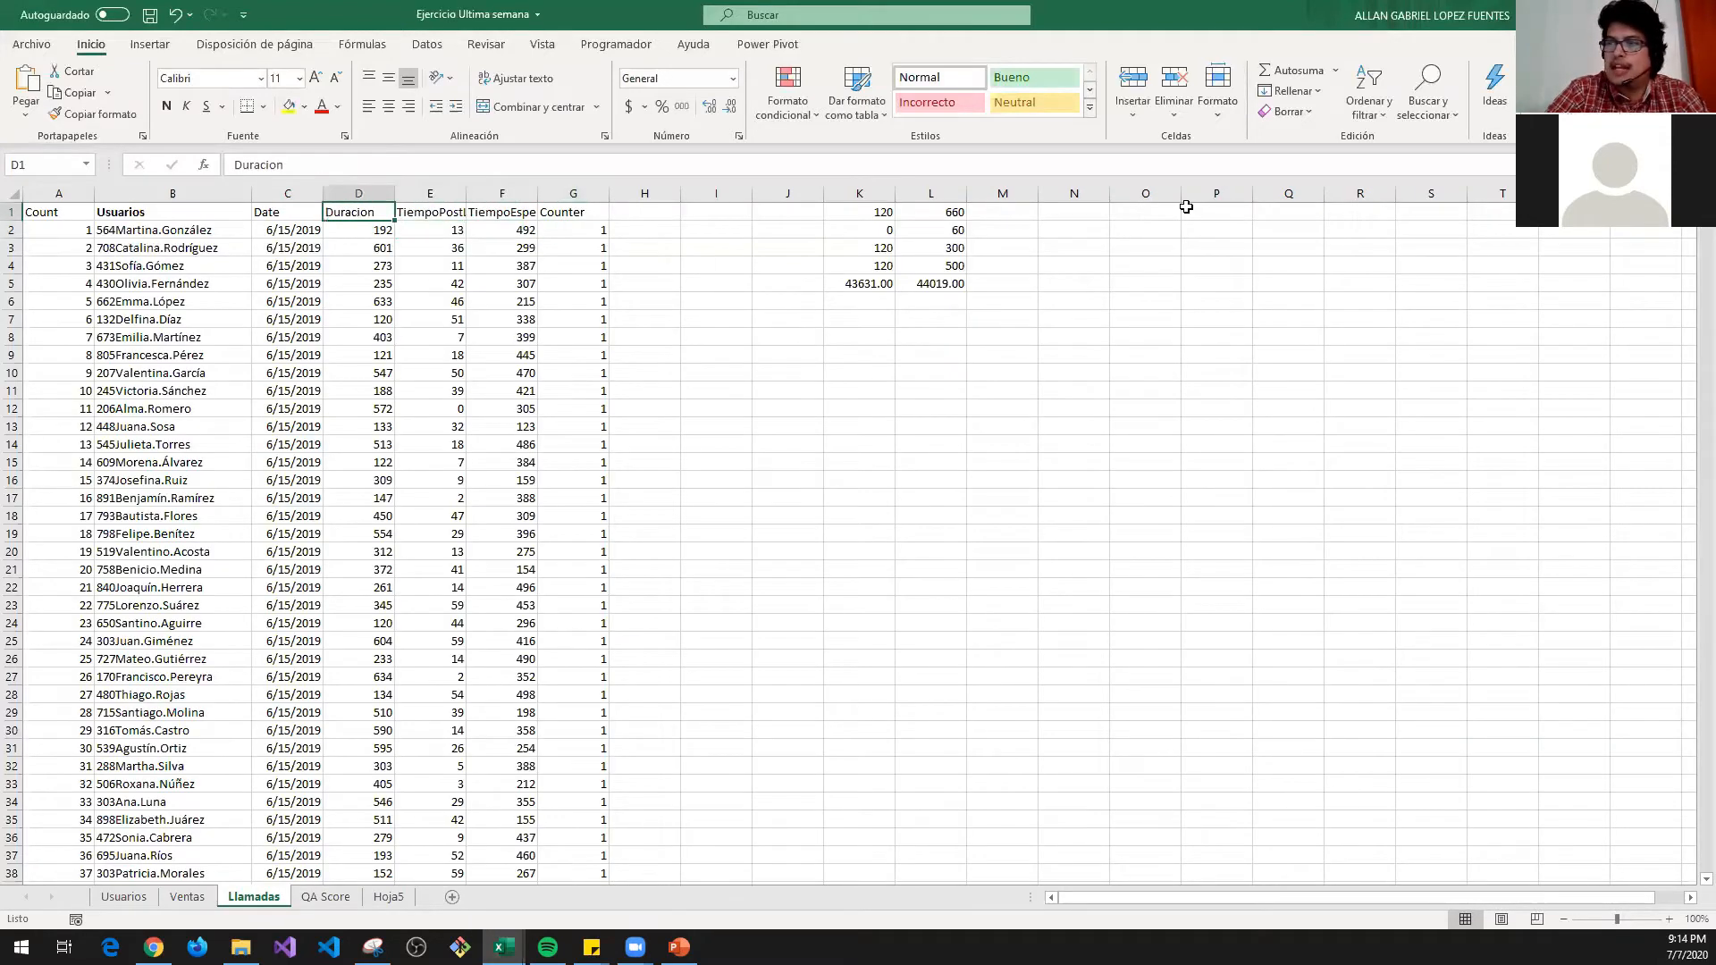
{"action": "key", "text": "shift+Right"}
{"action": "key", "text": "shift+Right"}
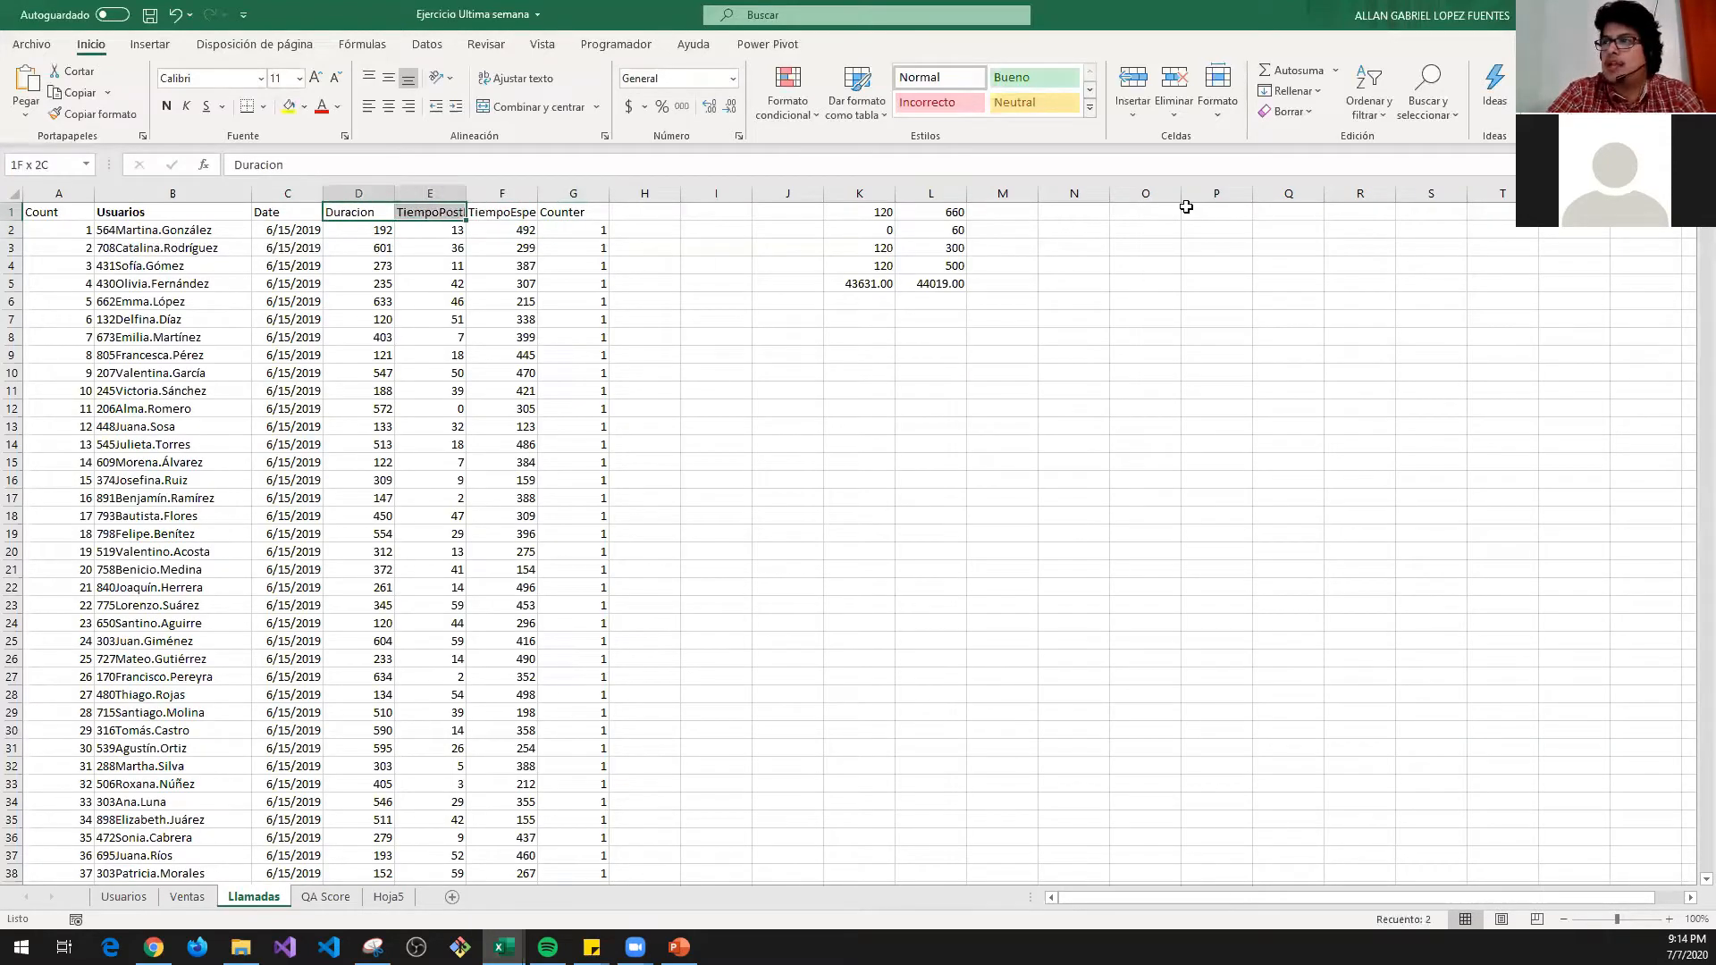
{"action": "key", "text": "ctrl+c"}
{"action": "key", "text": "alt+Tab"}
{"action": "key", "text": "Left"}
{"action": "key", "text": "ctrl+v"}
{"action": "key", "text": "Right"}
{"action": "key", "text": "Left"}
- Autofit the widths of all header columns in Calculadora and widen the Nombre column
{"action": "left_click_drag", "start_coordinate": [1180, 193], "coordinate": [881, 191]}
{"action": "double_click", "coordinate": [93, 191]}
{"action": "left_click", "coordinate": [402, 352]}
{"action": "left_click", "coordinate": [253, 266]}
{"action": "left_click", "coordinate": [769, 325]}
{"action": "key", "text": "ctrl+z"}
{"action": "left_click", "coordinate": [256, 264]}
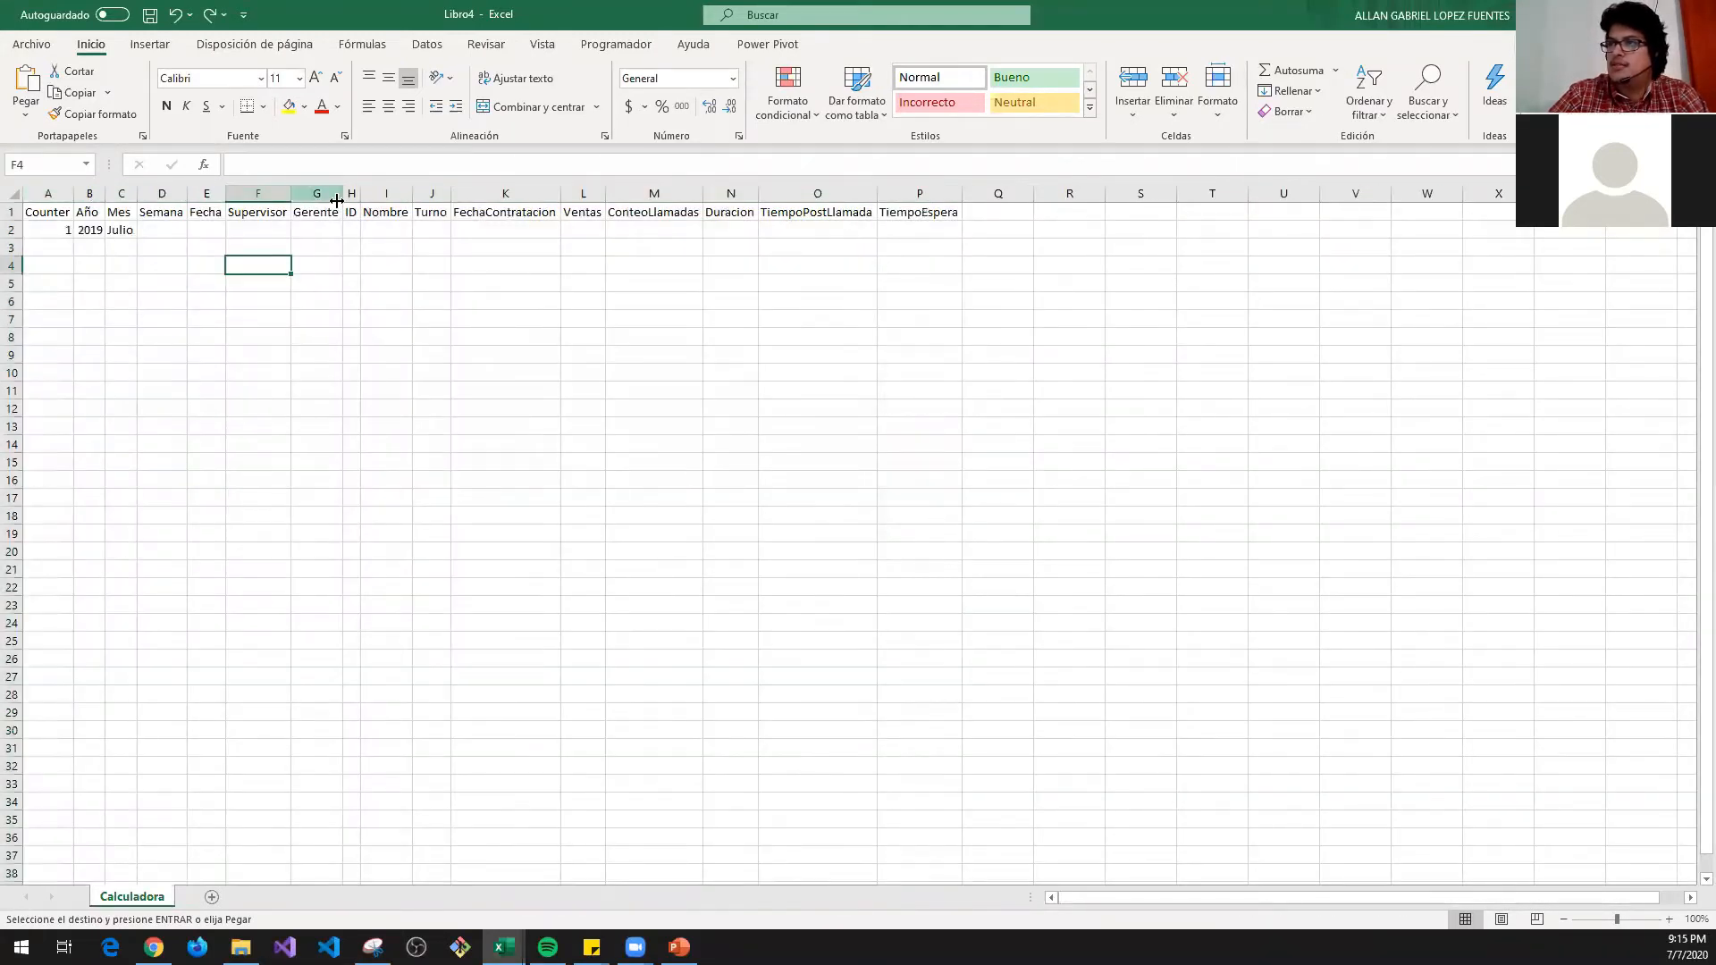
{"action": "left_click_drag", "start_coordinate": [412, 192], "coordinate": [454, 192]}
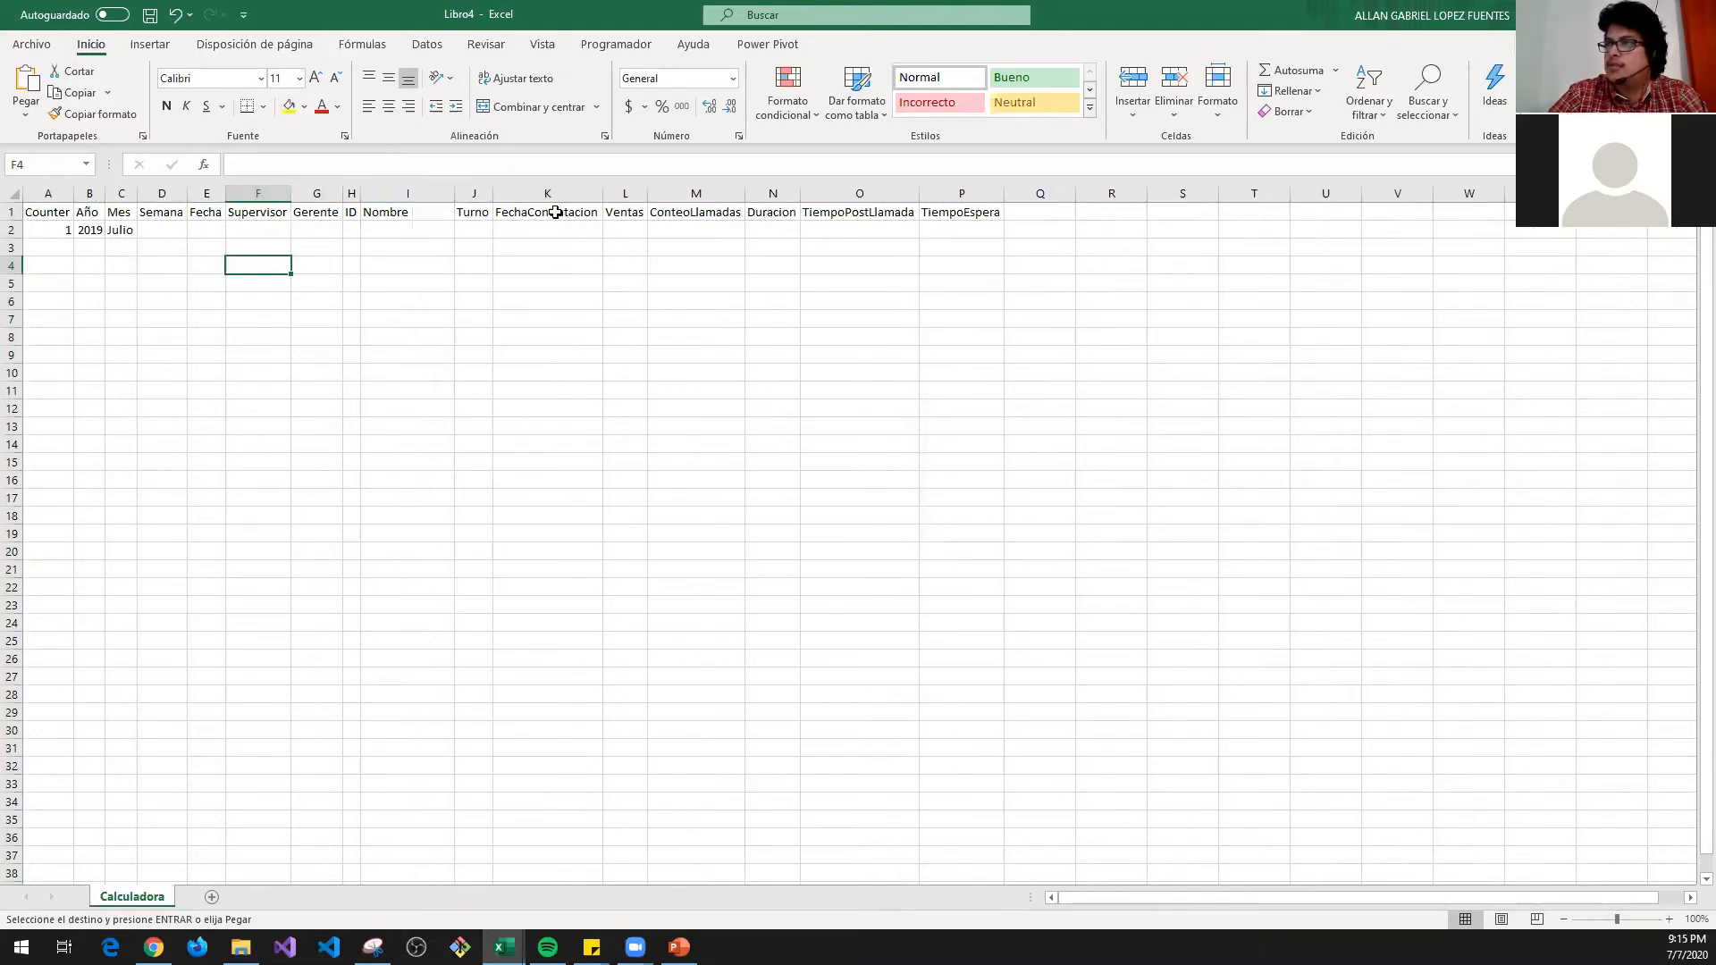
{"action": "left_click", "coordinate": [1082, 269]}
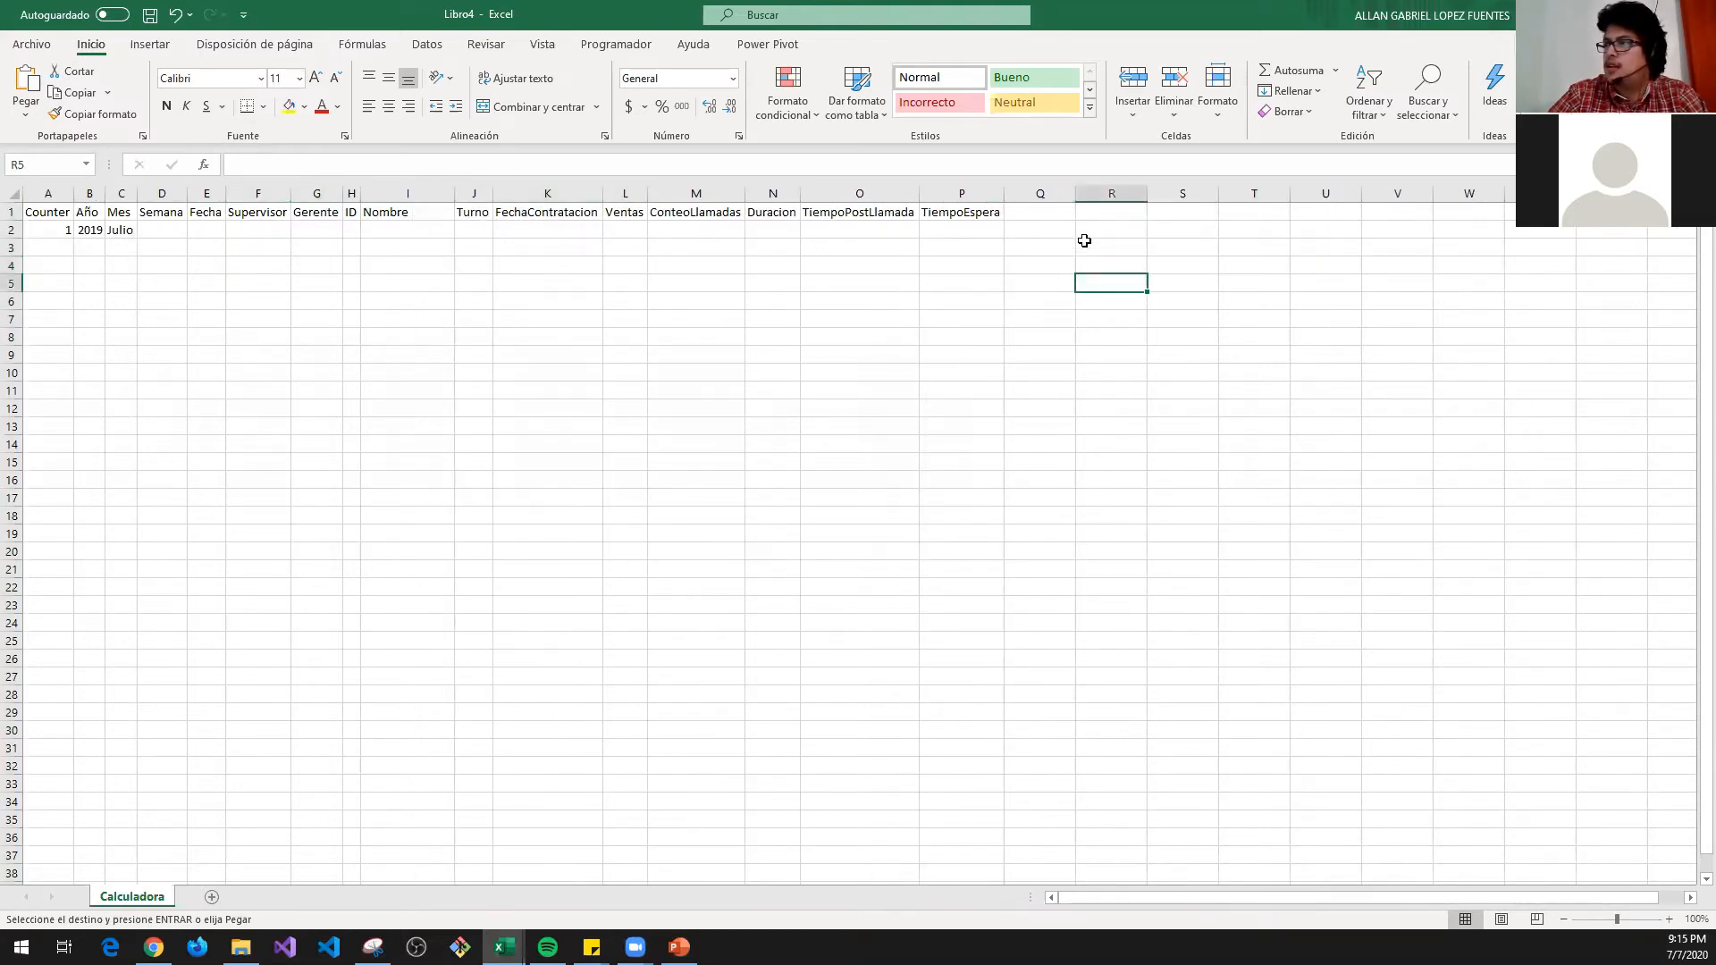
- Check the QA Score and Llamadas sheets of Ejercicio Ultima semana for further data, clear the copy selection, and return to Calculadora
{"action": "left_click", "coordinate": [974, 213]}
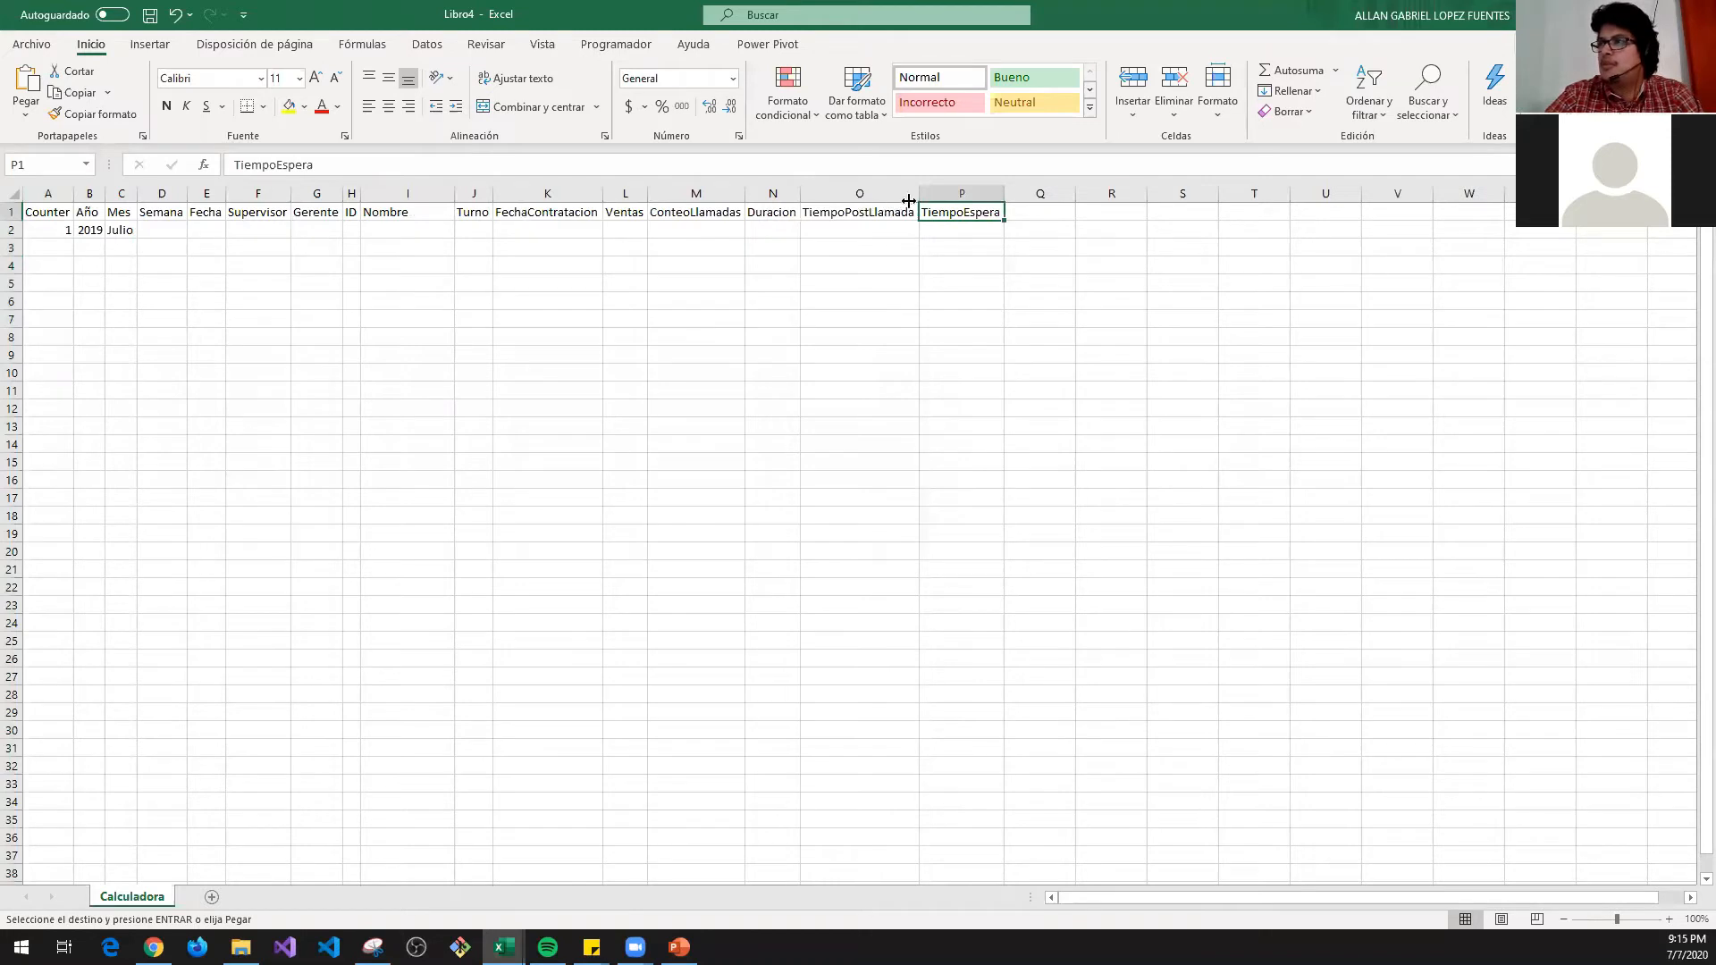
{"action": "key", "text": "ctrl+Tab"}
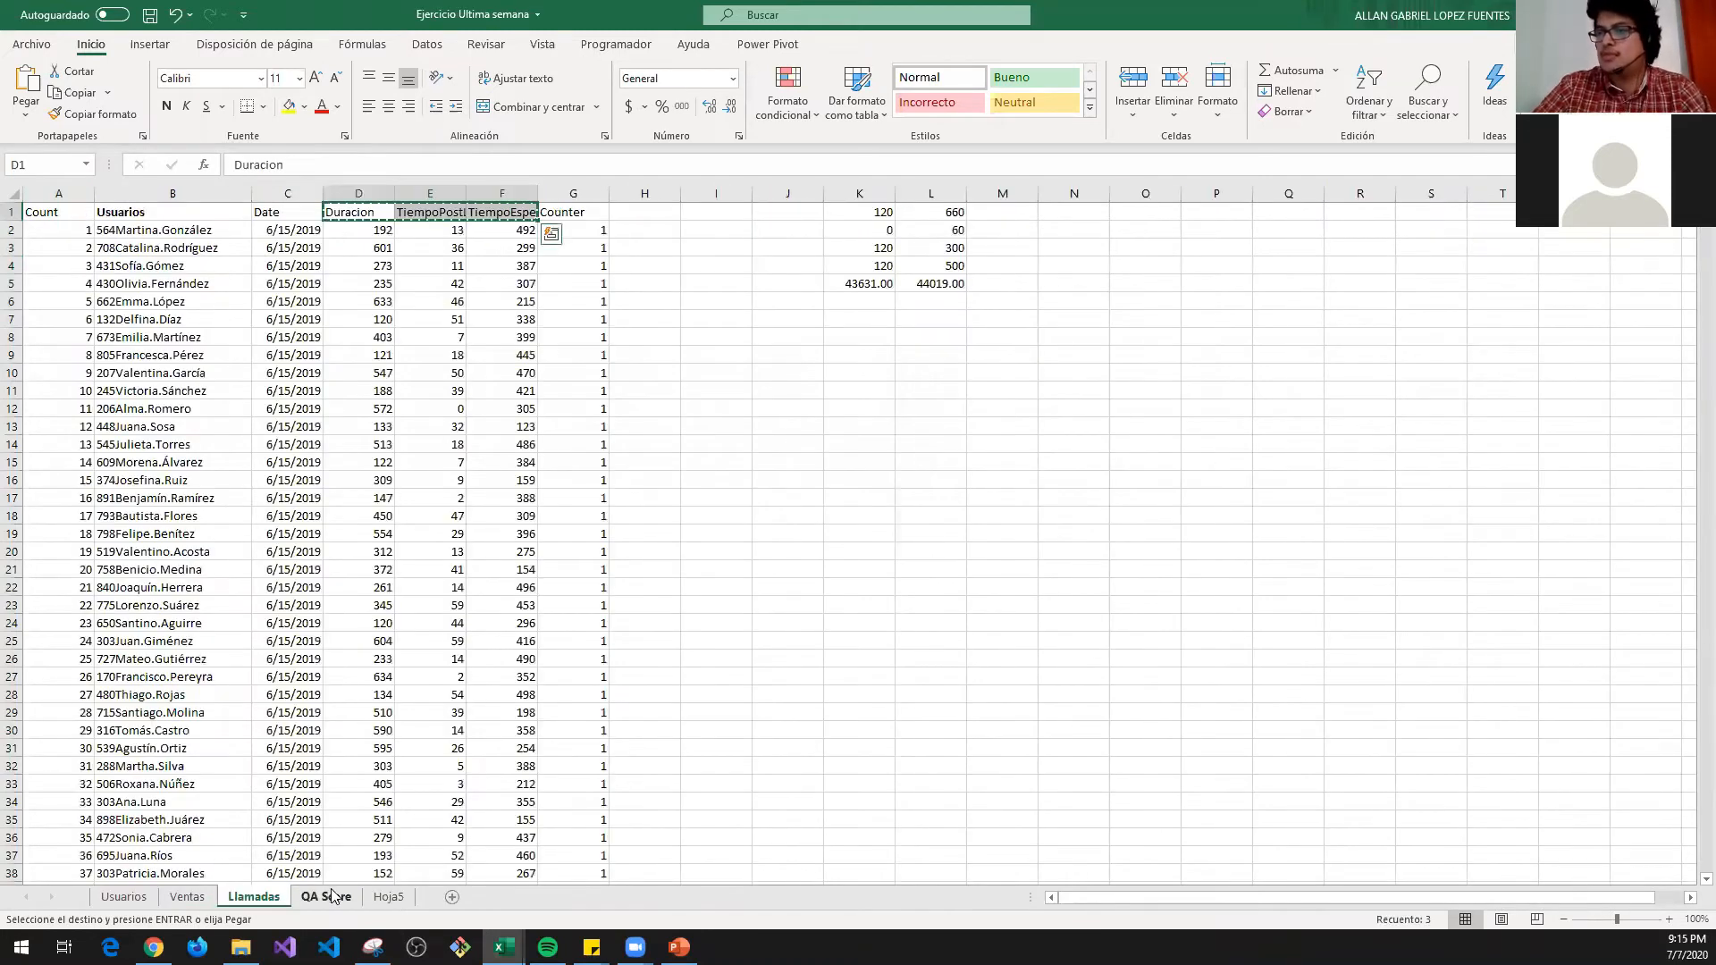
{"action": "left_click", "coordinate": [327, 898]}
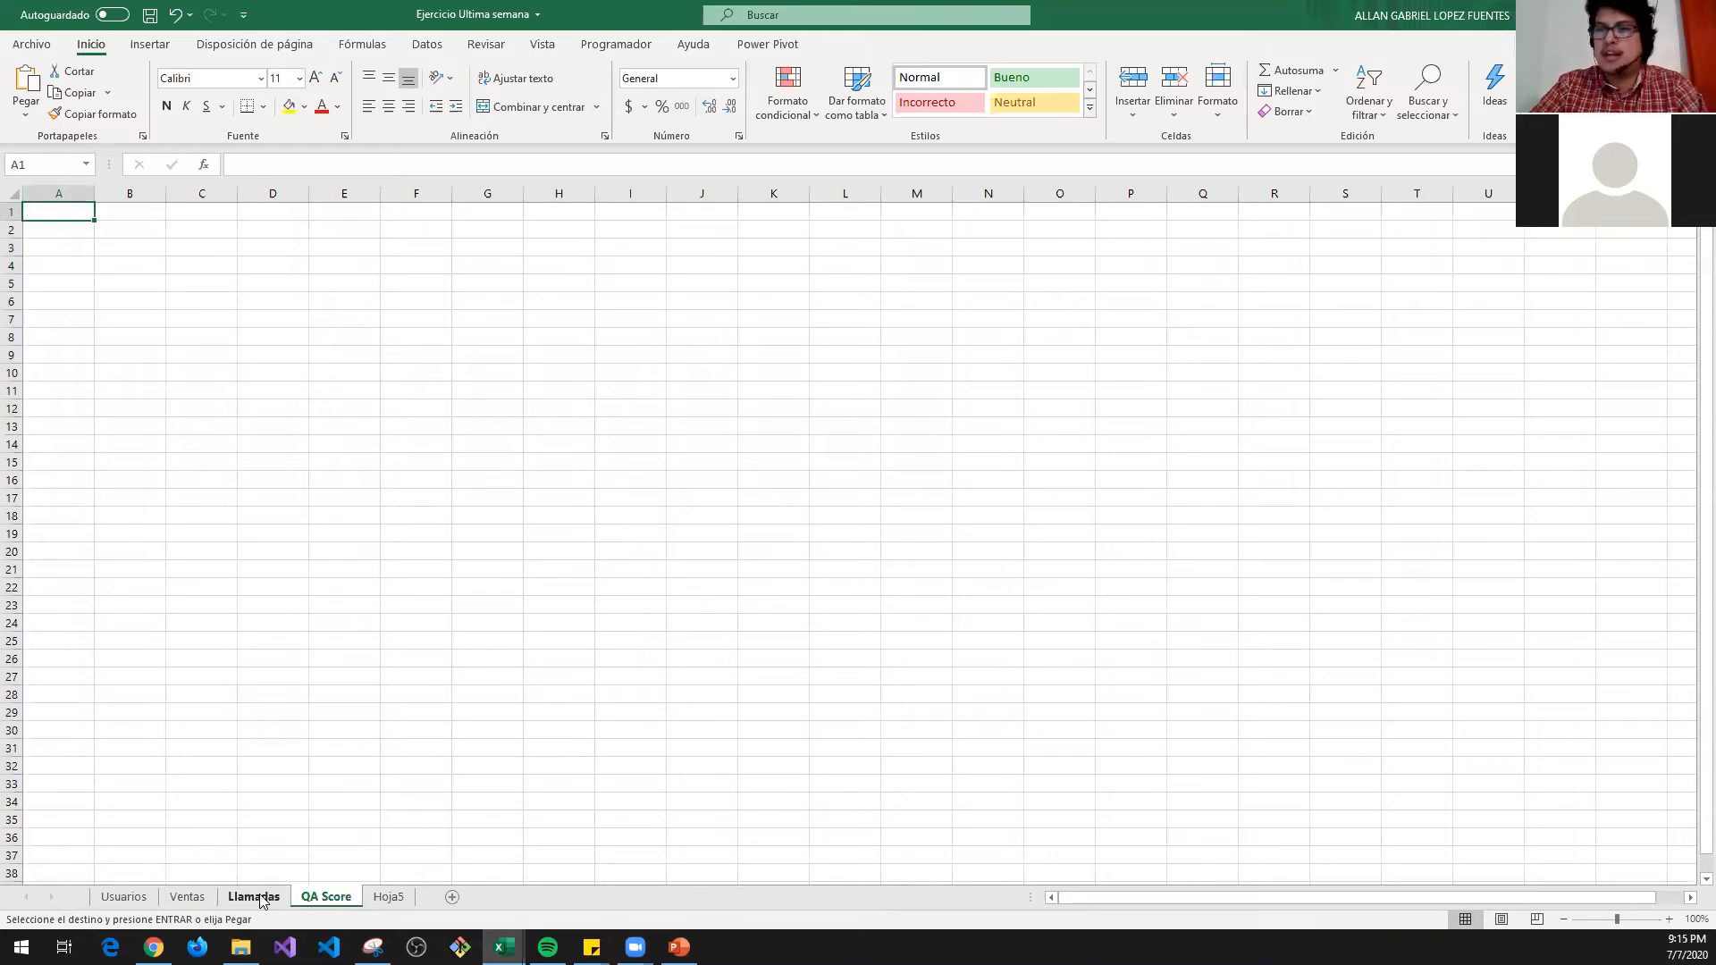
{"action": "left_click", "coordinate": [260, 897]}
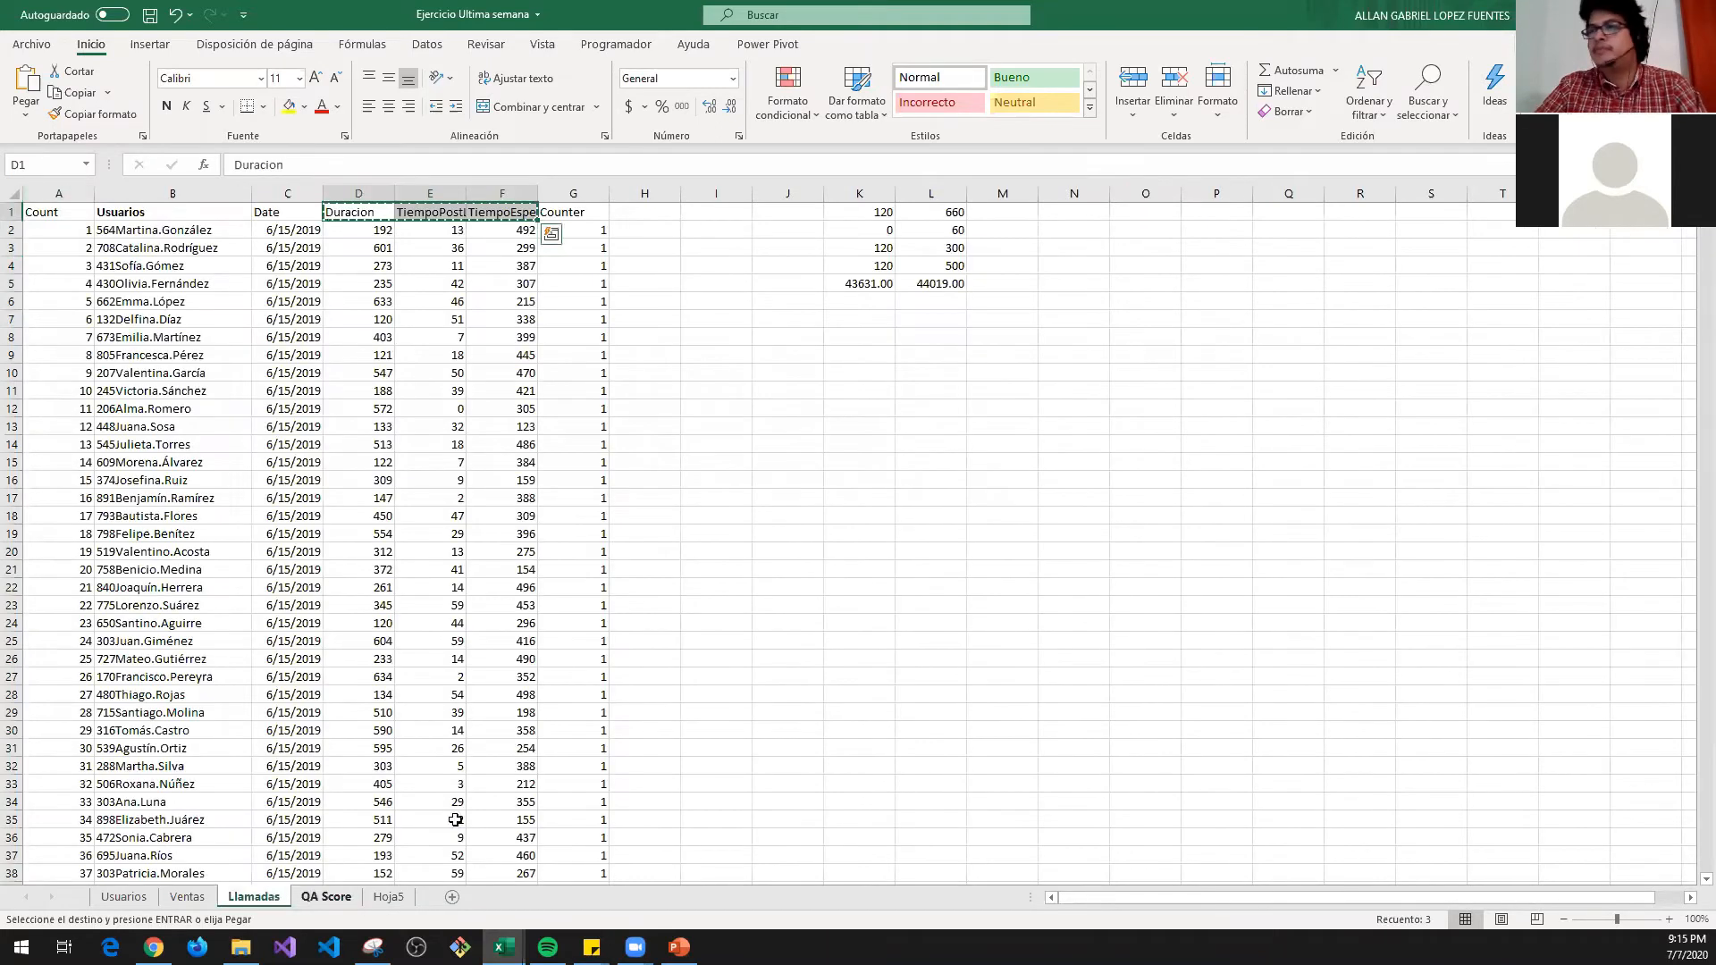
{"action": "key", "text": "Escape"}
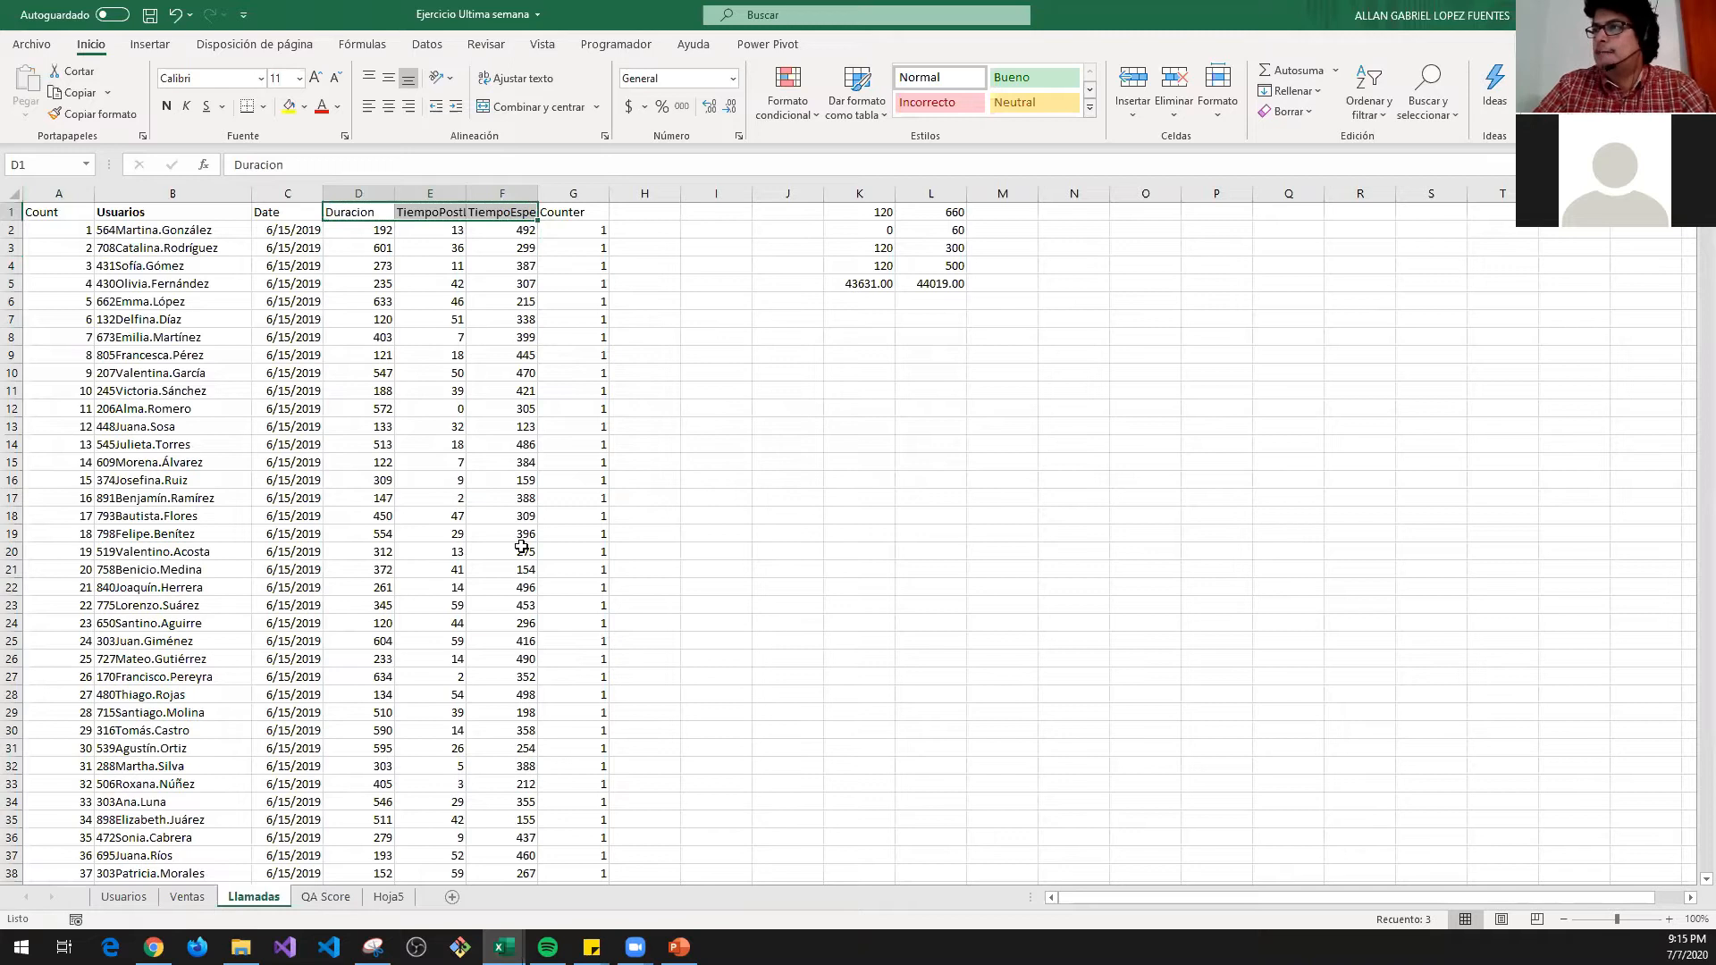
{"action": "left_click", "coordinate": [327, 897]}
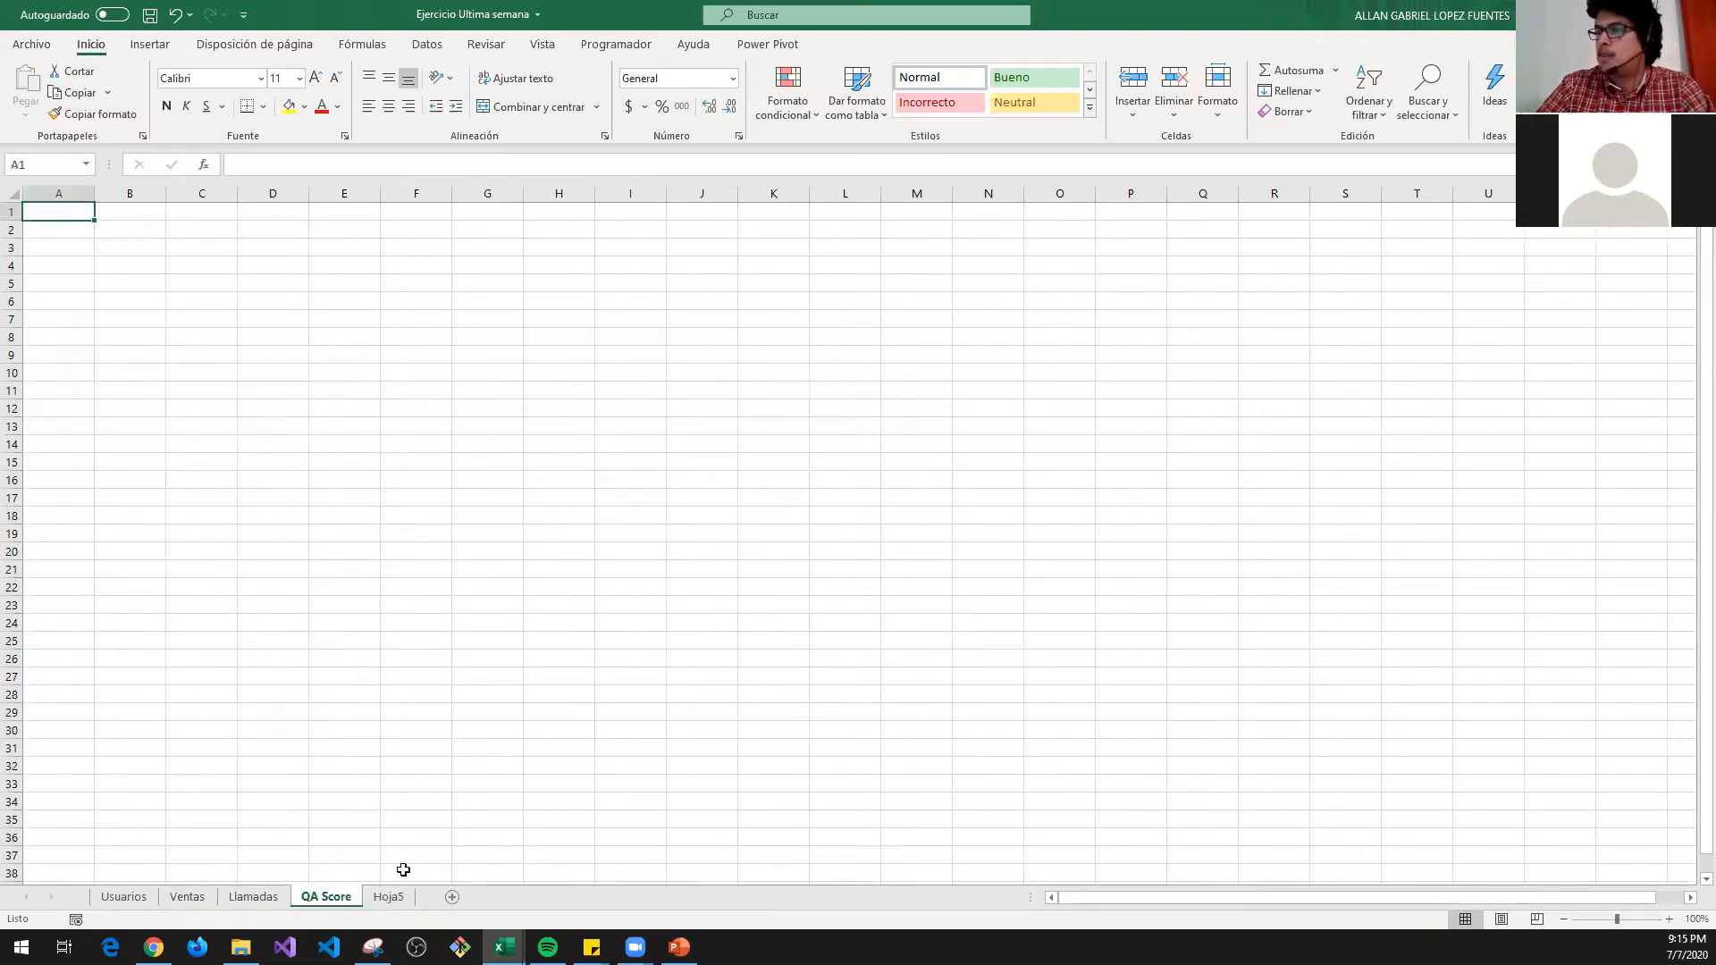
{"action": "key", "text": "alt+Tab"}
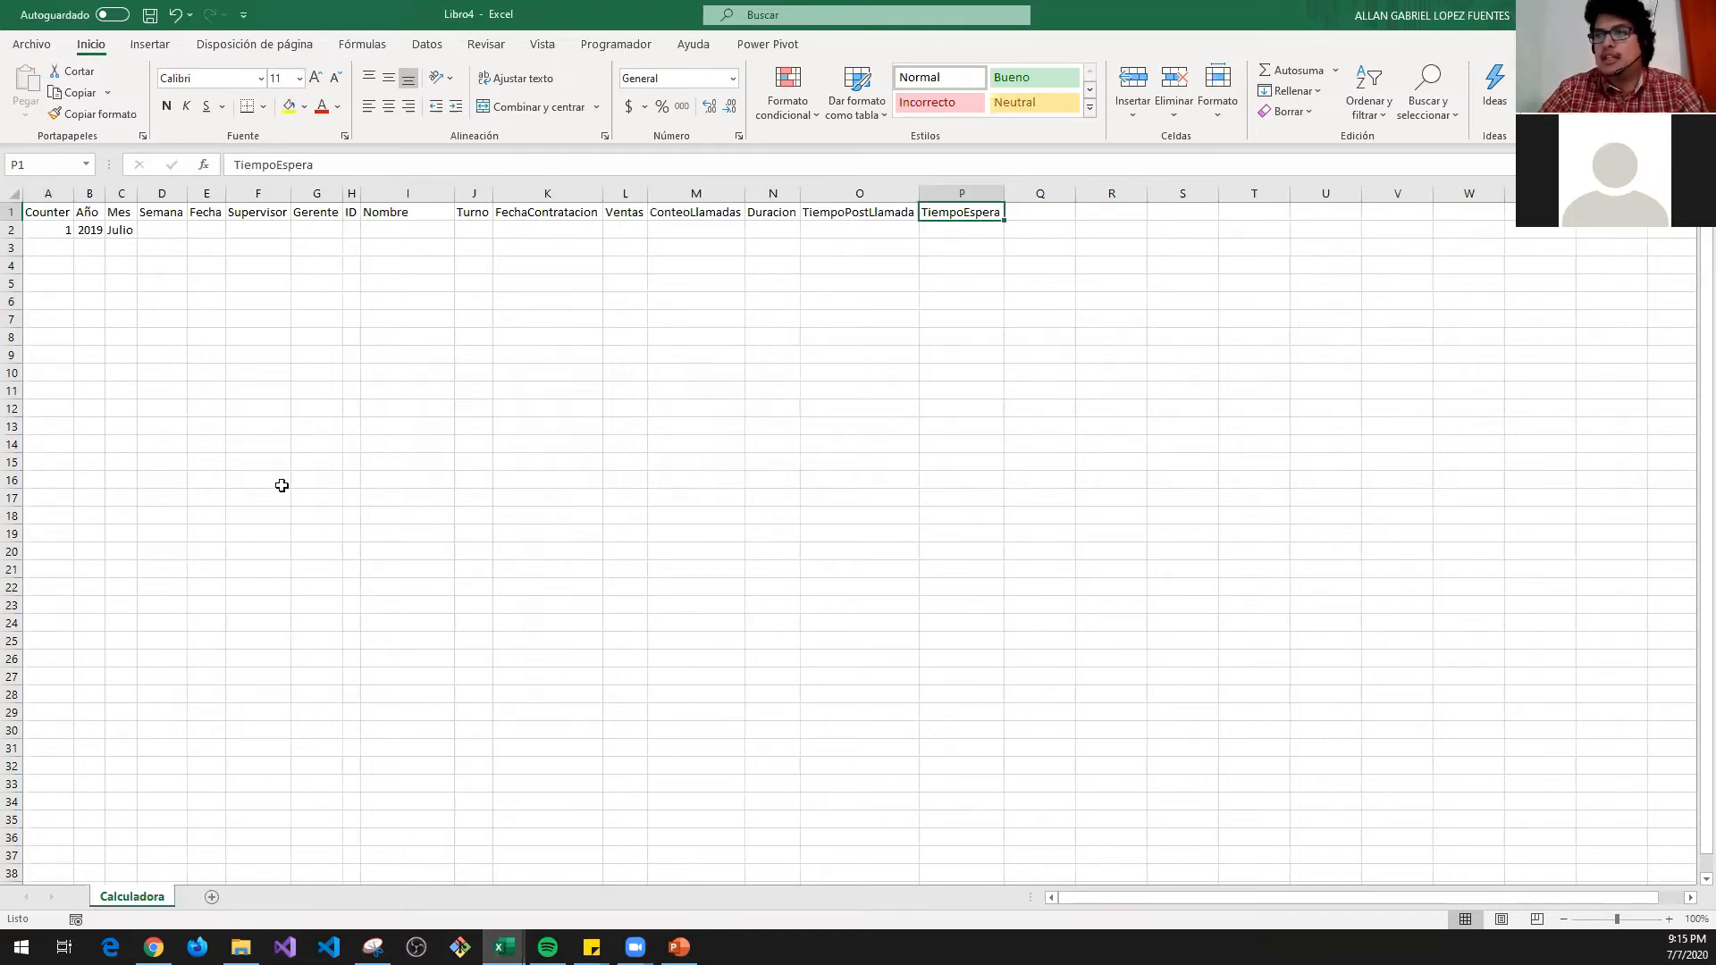
{"action": "left_click", "coordinate": [304, 231]}
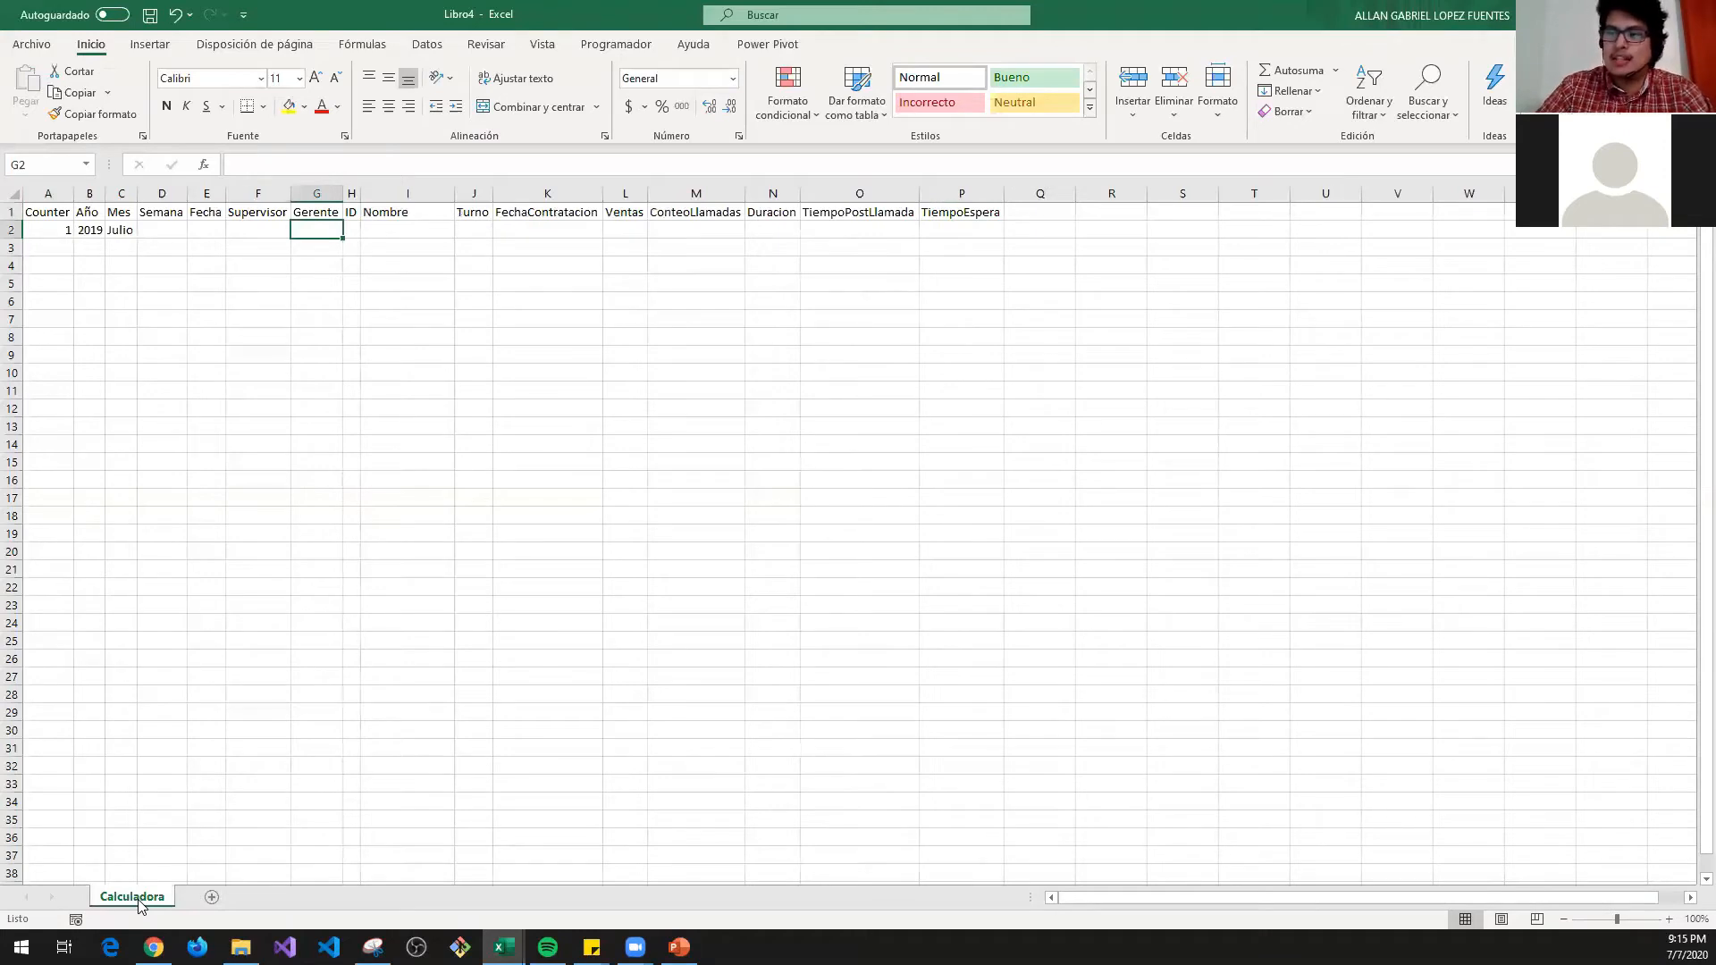
- Switch to the Ventas sheet of Ejercicio Ultima semana and clear the stray date in F1
{"action": "key", "text": "alt+Tab"}
{"action": "left_click", "coordinate": [204, 896]}
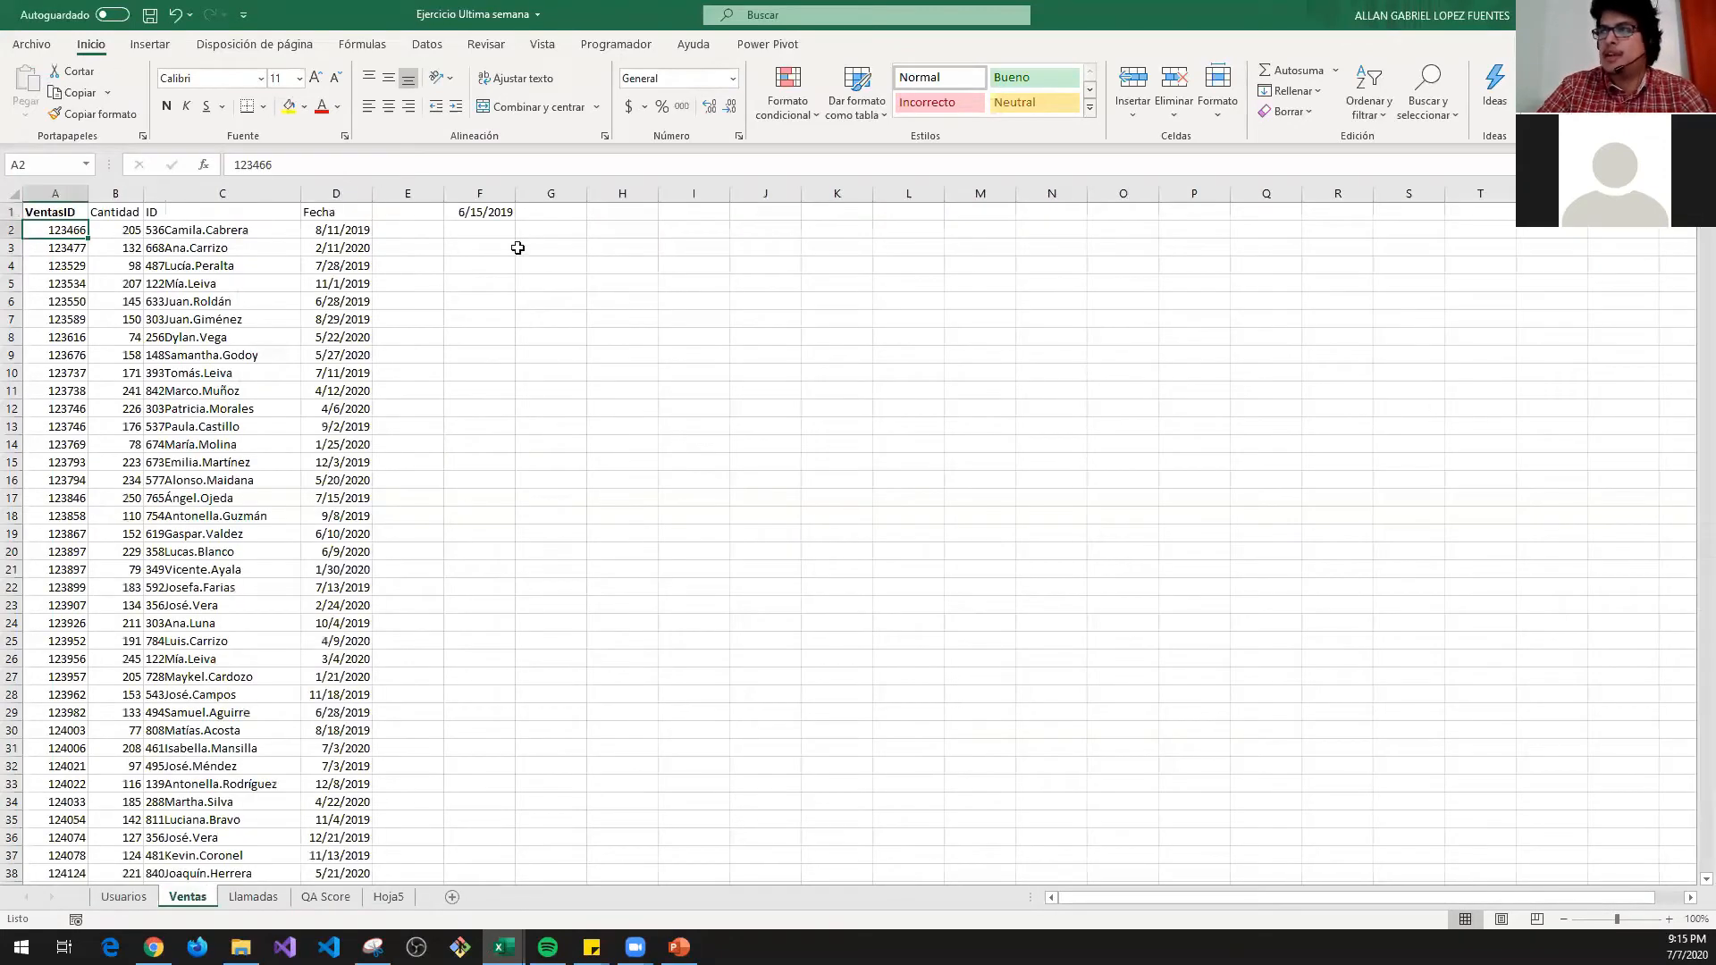
{"action": "left_click", "coordinate": [481, 217]}
{"action": "key", "text": "Delete"}
- Apply the General number format to the Fecha values from D2 down to the last row of Ventas
{"action": "key", "text": "Left"}
{"action": "key", "text": "Left"}
{"action": "key", "text": "Down"}
{"action": "key", "text": "ctrl+shift+Down"}
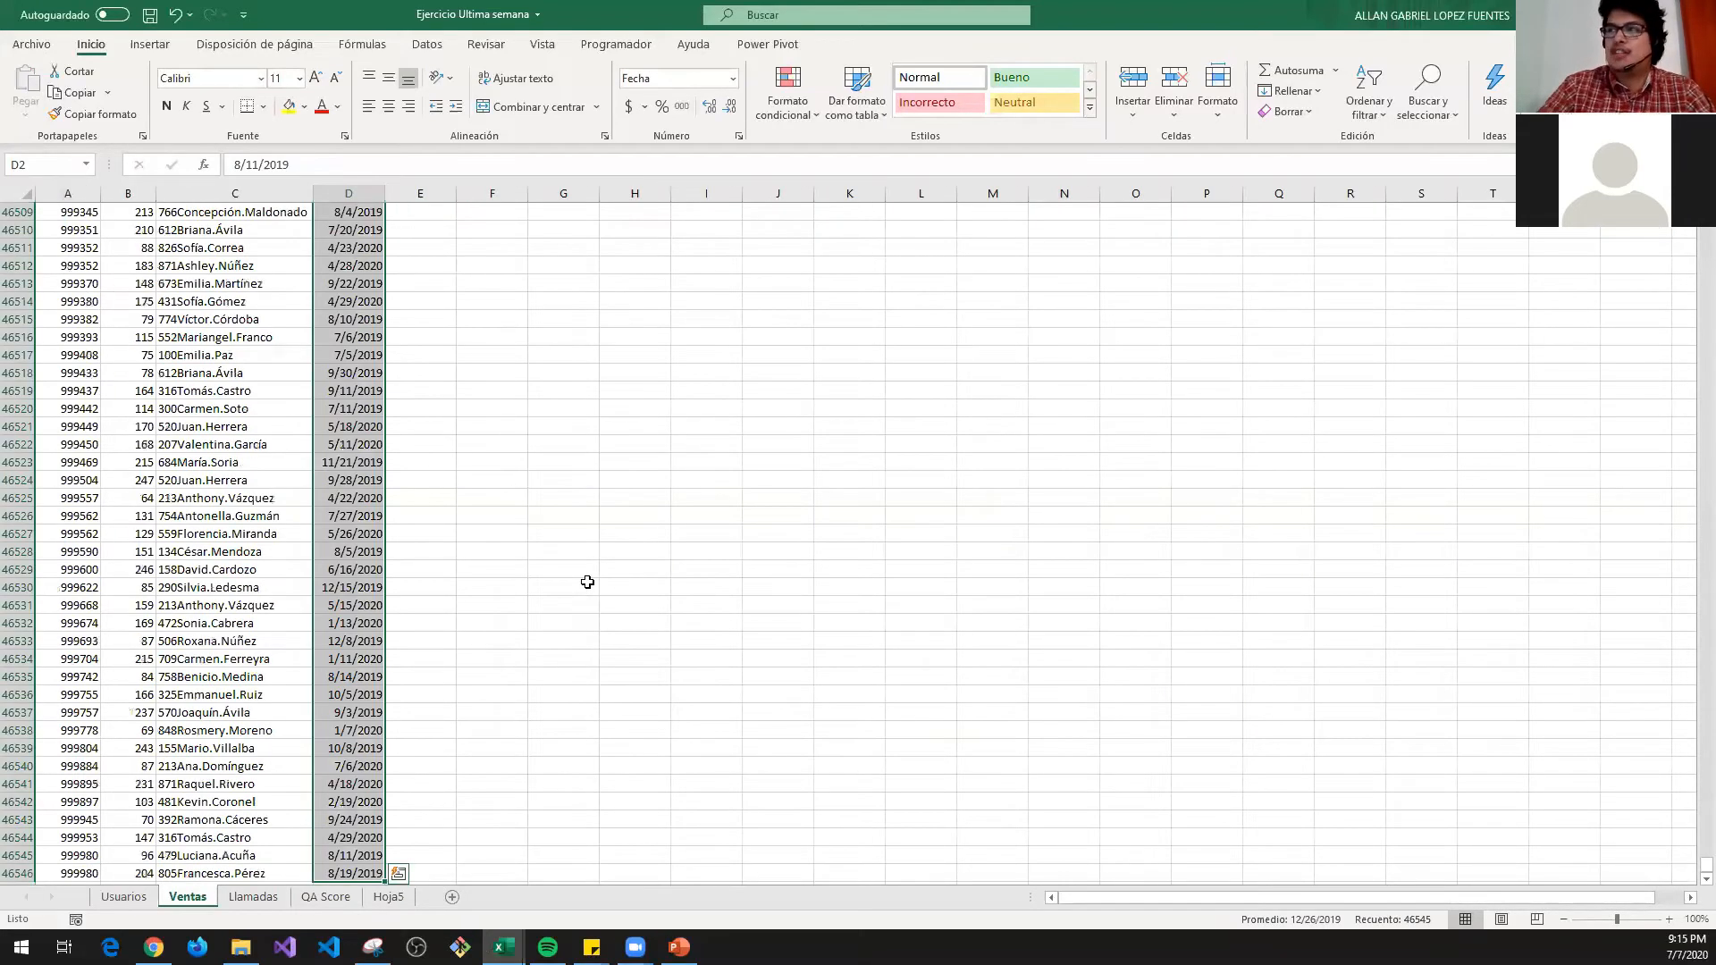
{"action": "left_click", "coordinate": [732, 79]}
{"action": "left_click", "coordinate": [711, 118]}
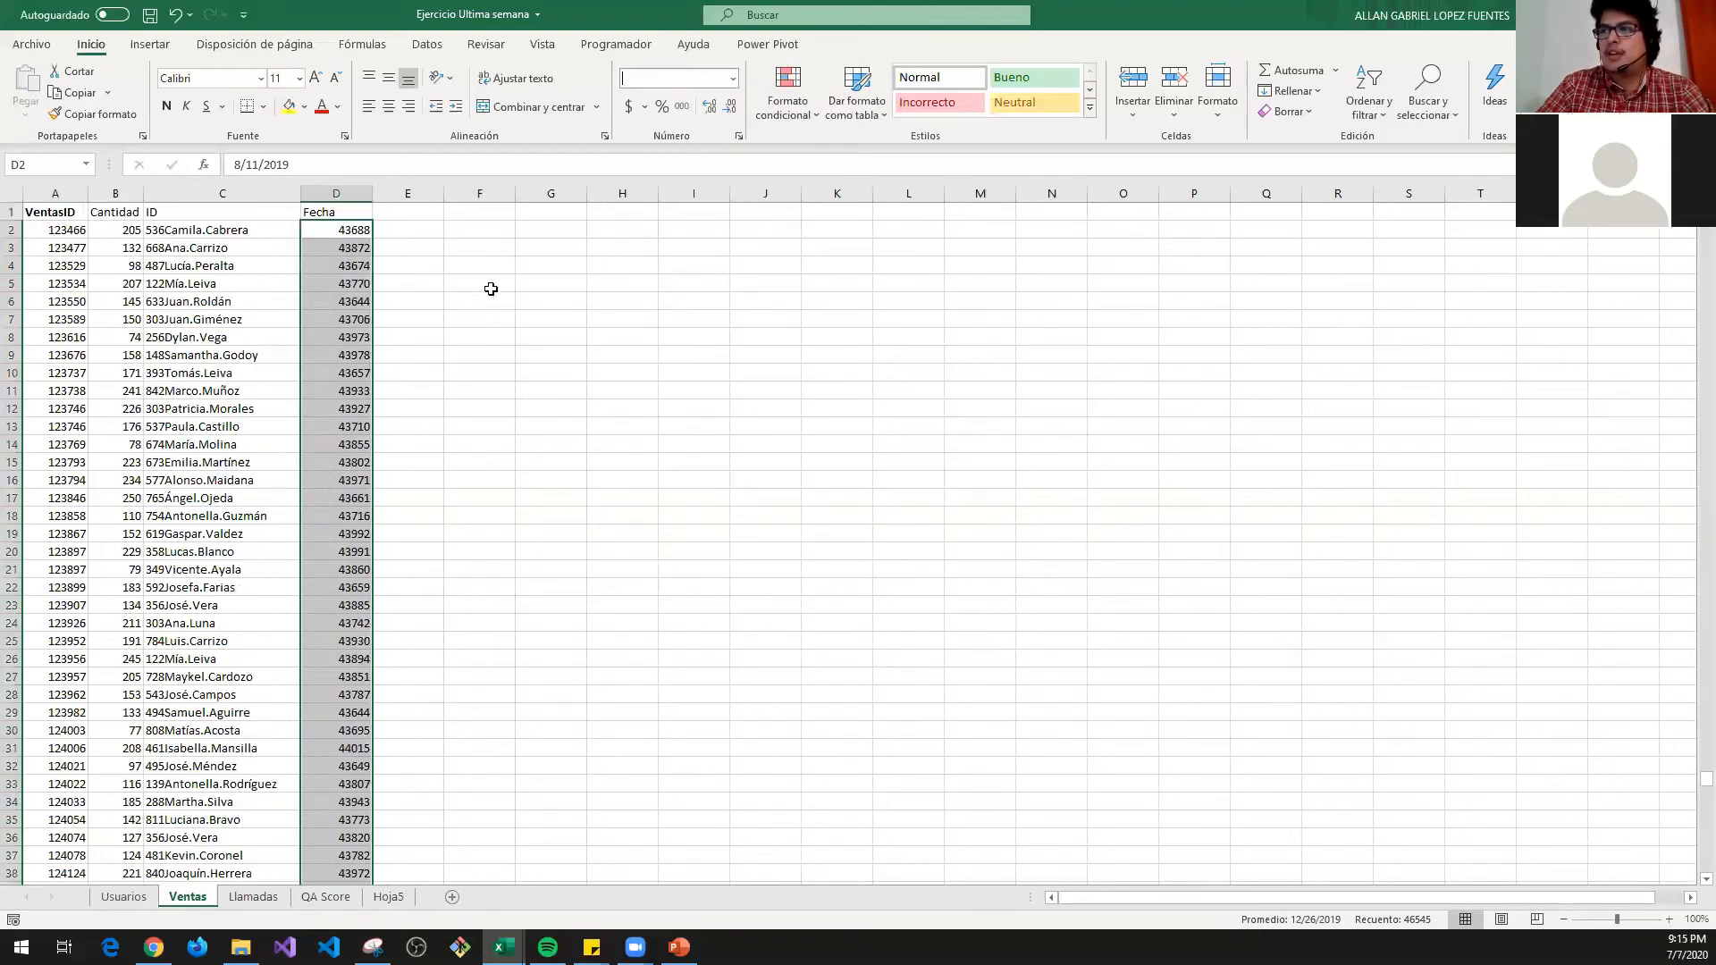
{"action": "left_click", "coordinate": [336, 230]}
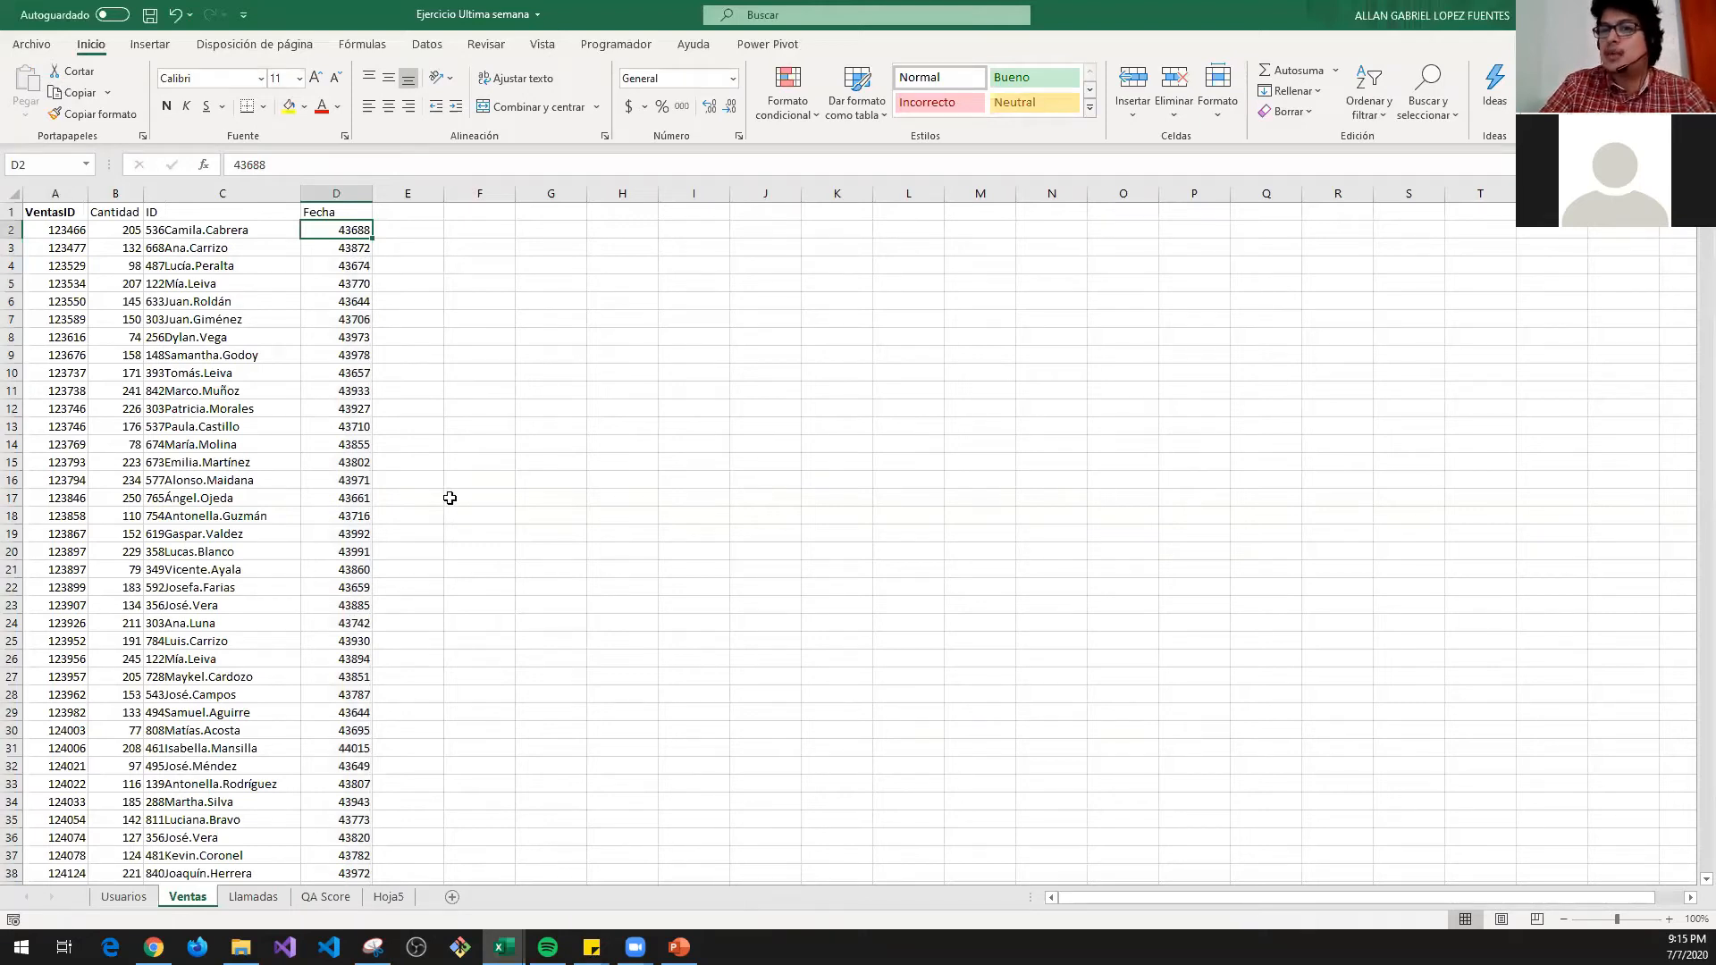
- Format the whole Fecha column D of Ventas as short date (Fecha corta)
{"action": "left_click", "coordinate": [318, 182]}
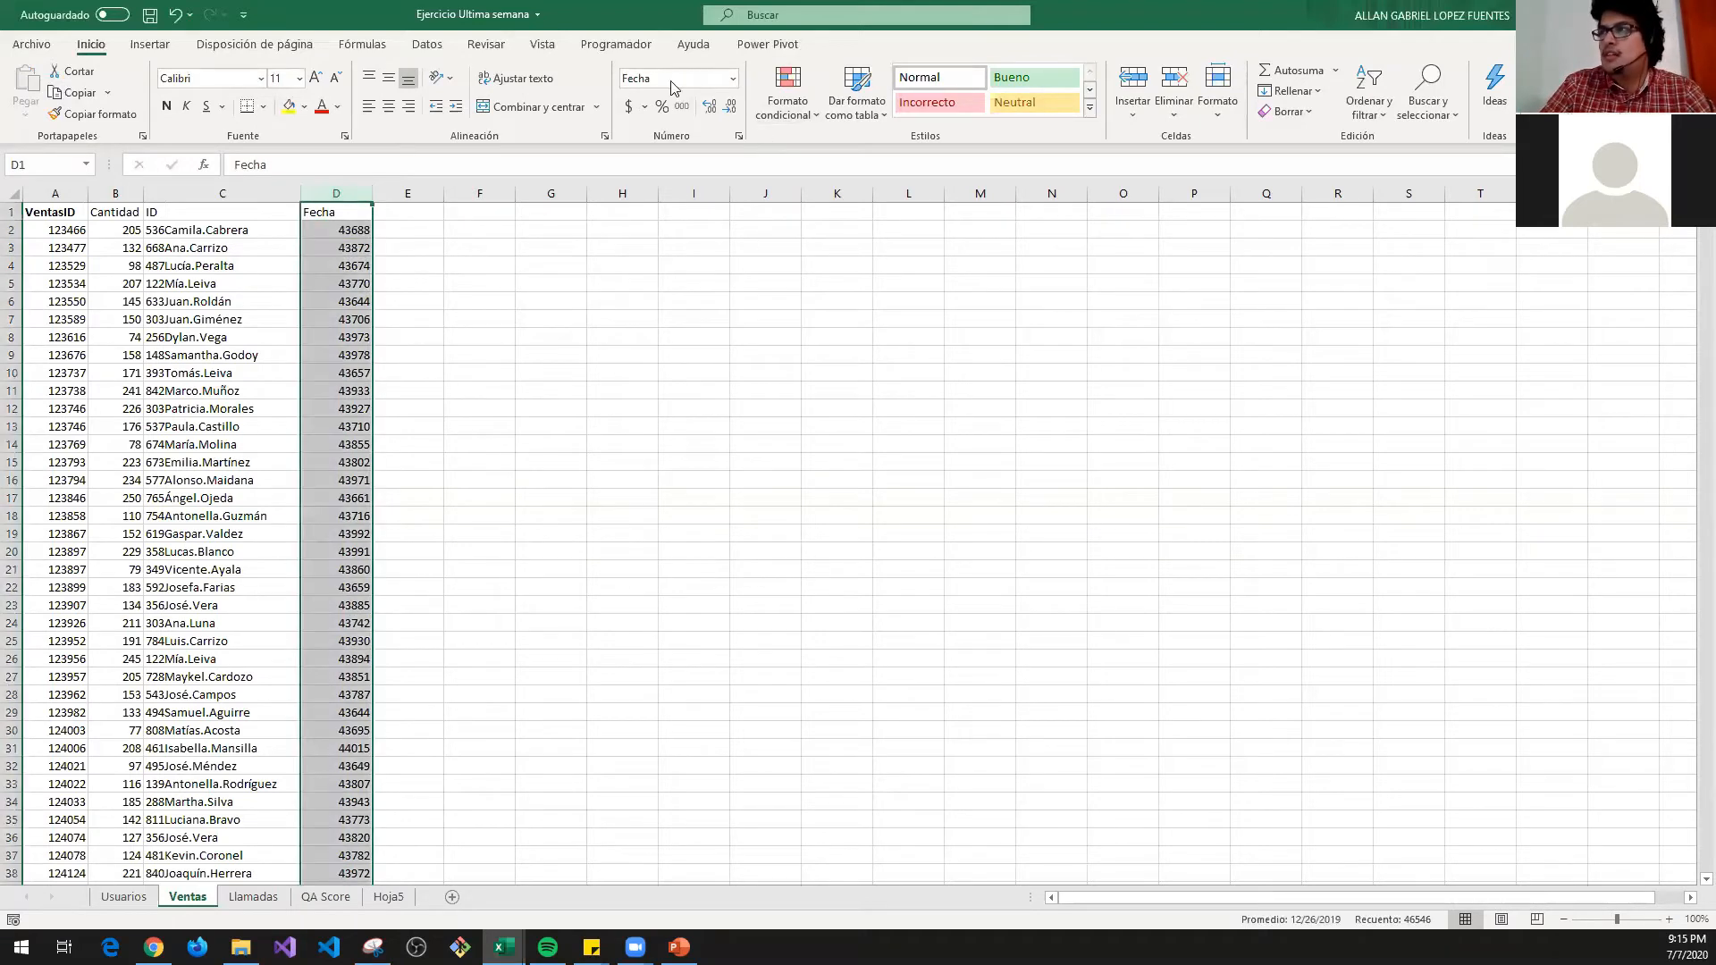
{"action": "left_click", "coordinate": [732, 79]}
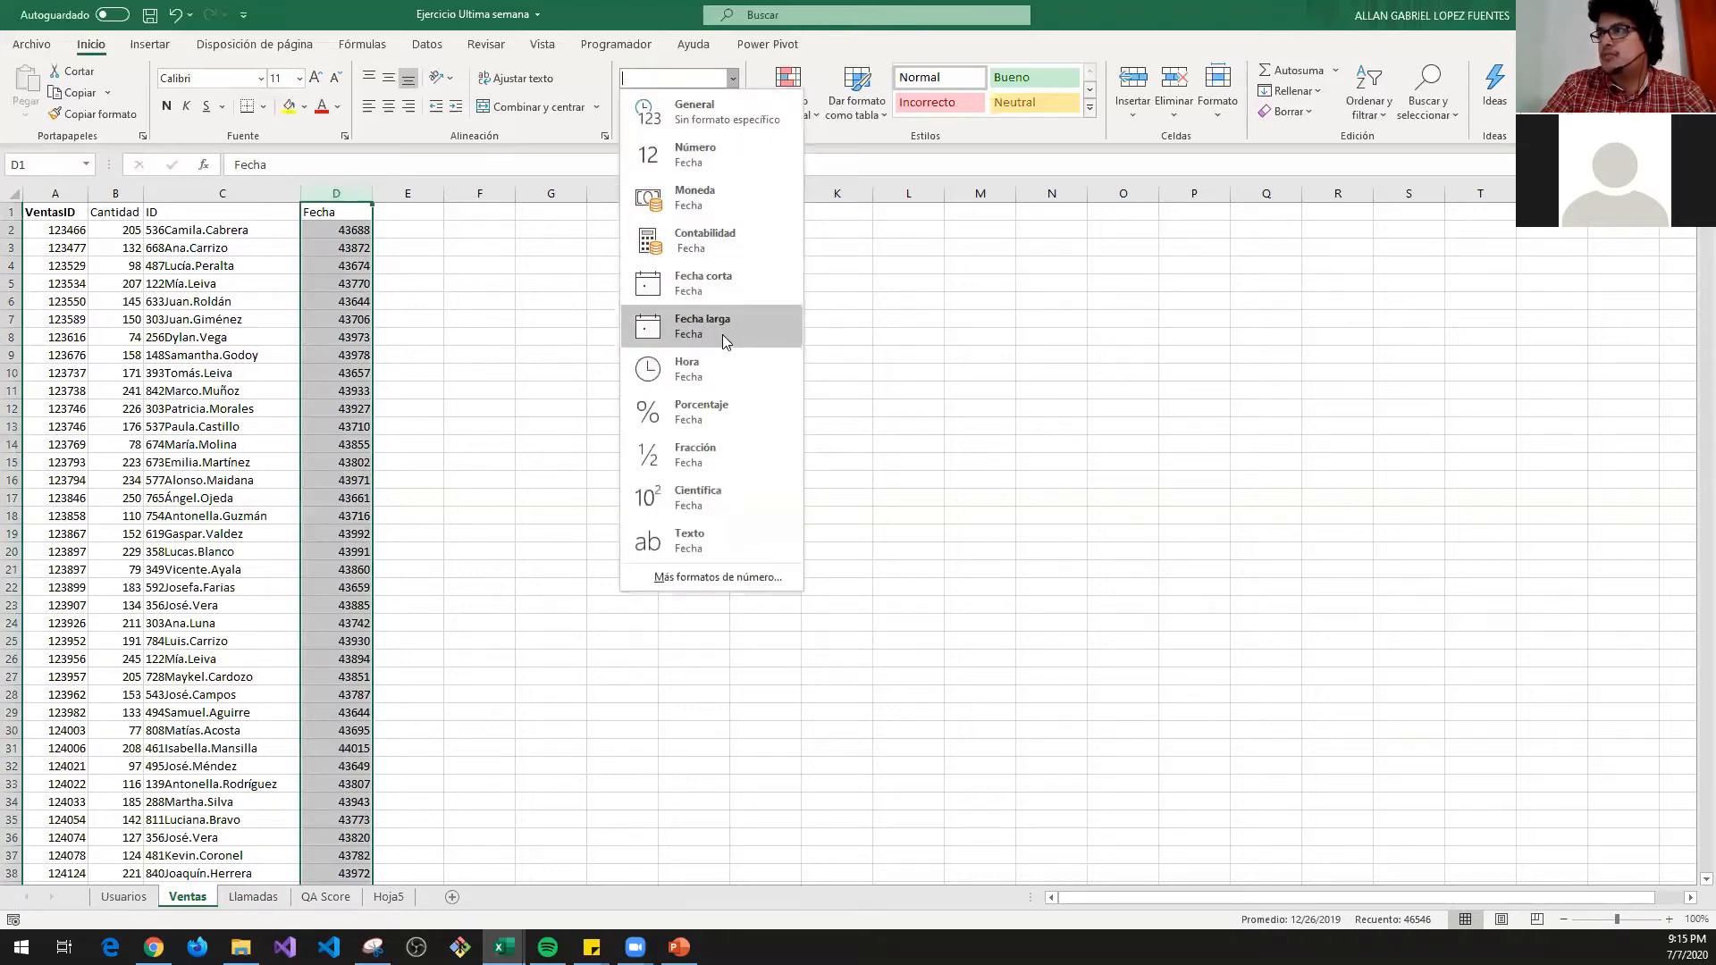
{"action": "left_click", "coordinate": [723, 284]}
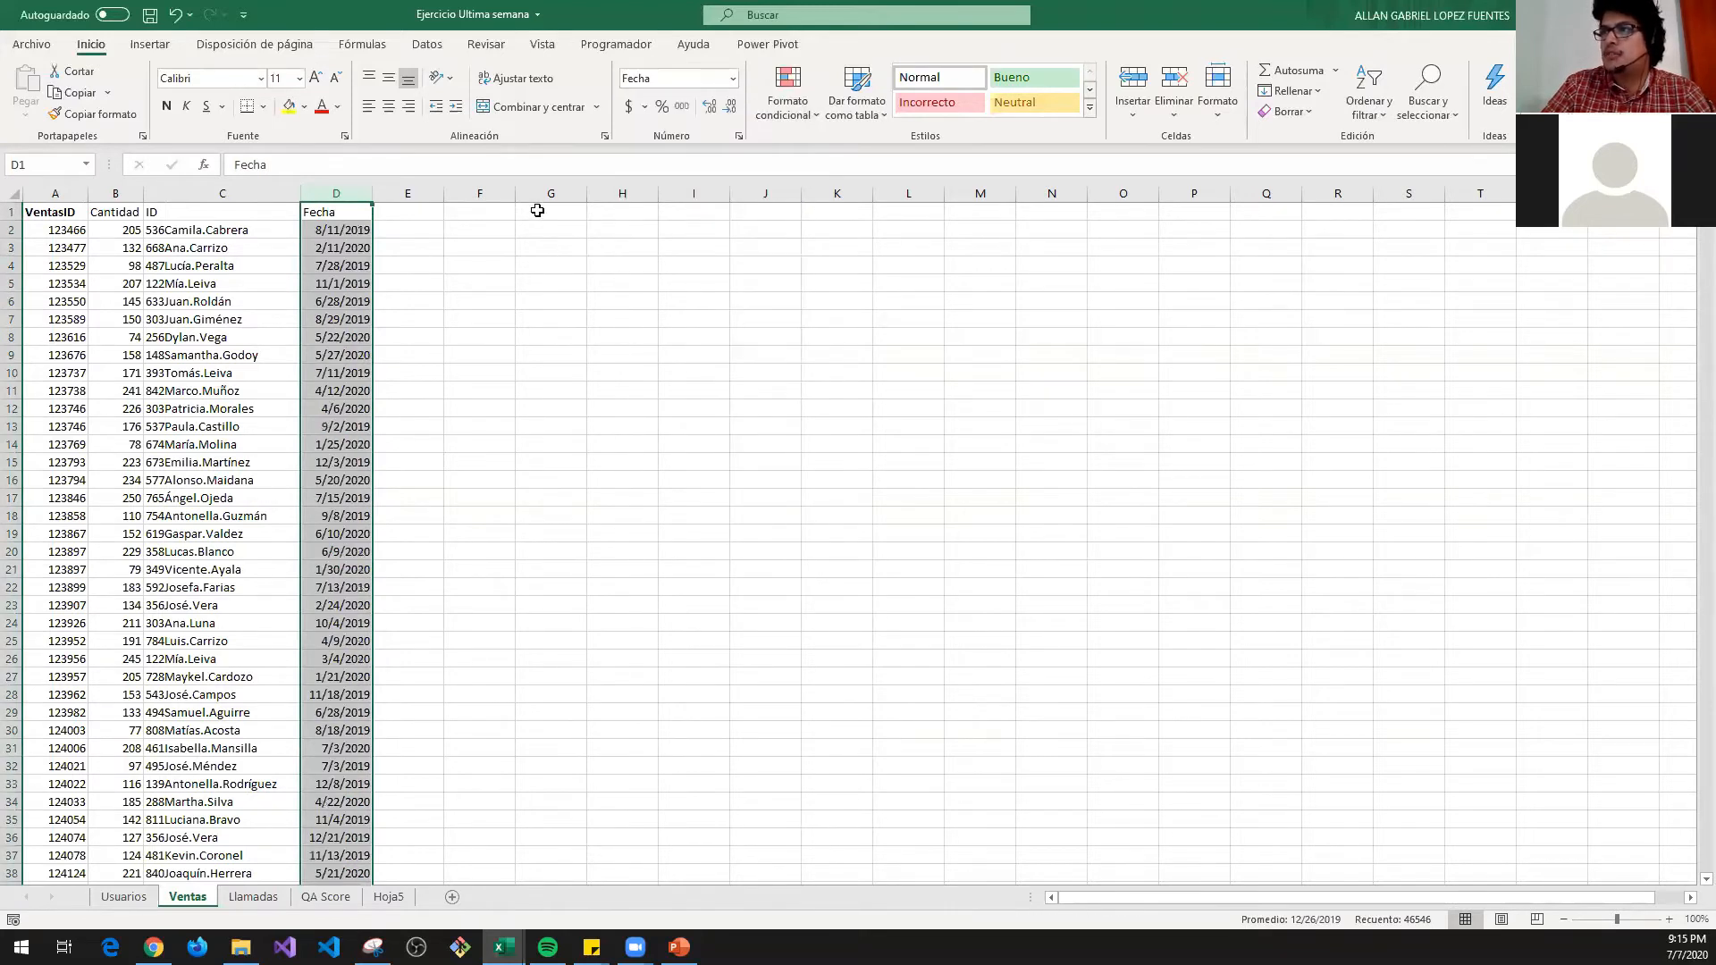
- Find the earliest sales date by entering =MIN(D:D) in G1 of Ventas
{"action": "left_click", "coordinate": [538, 213]}
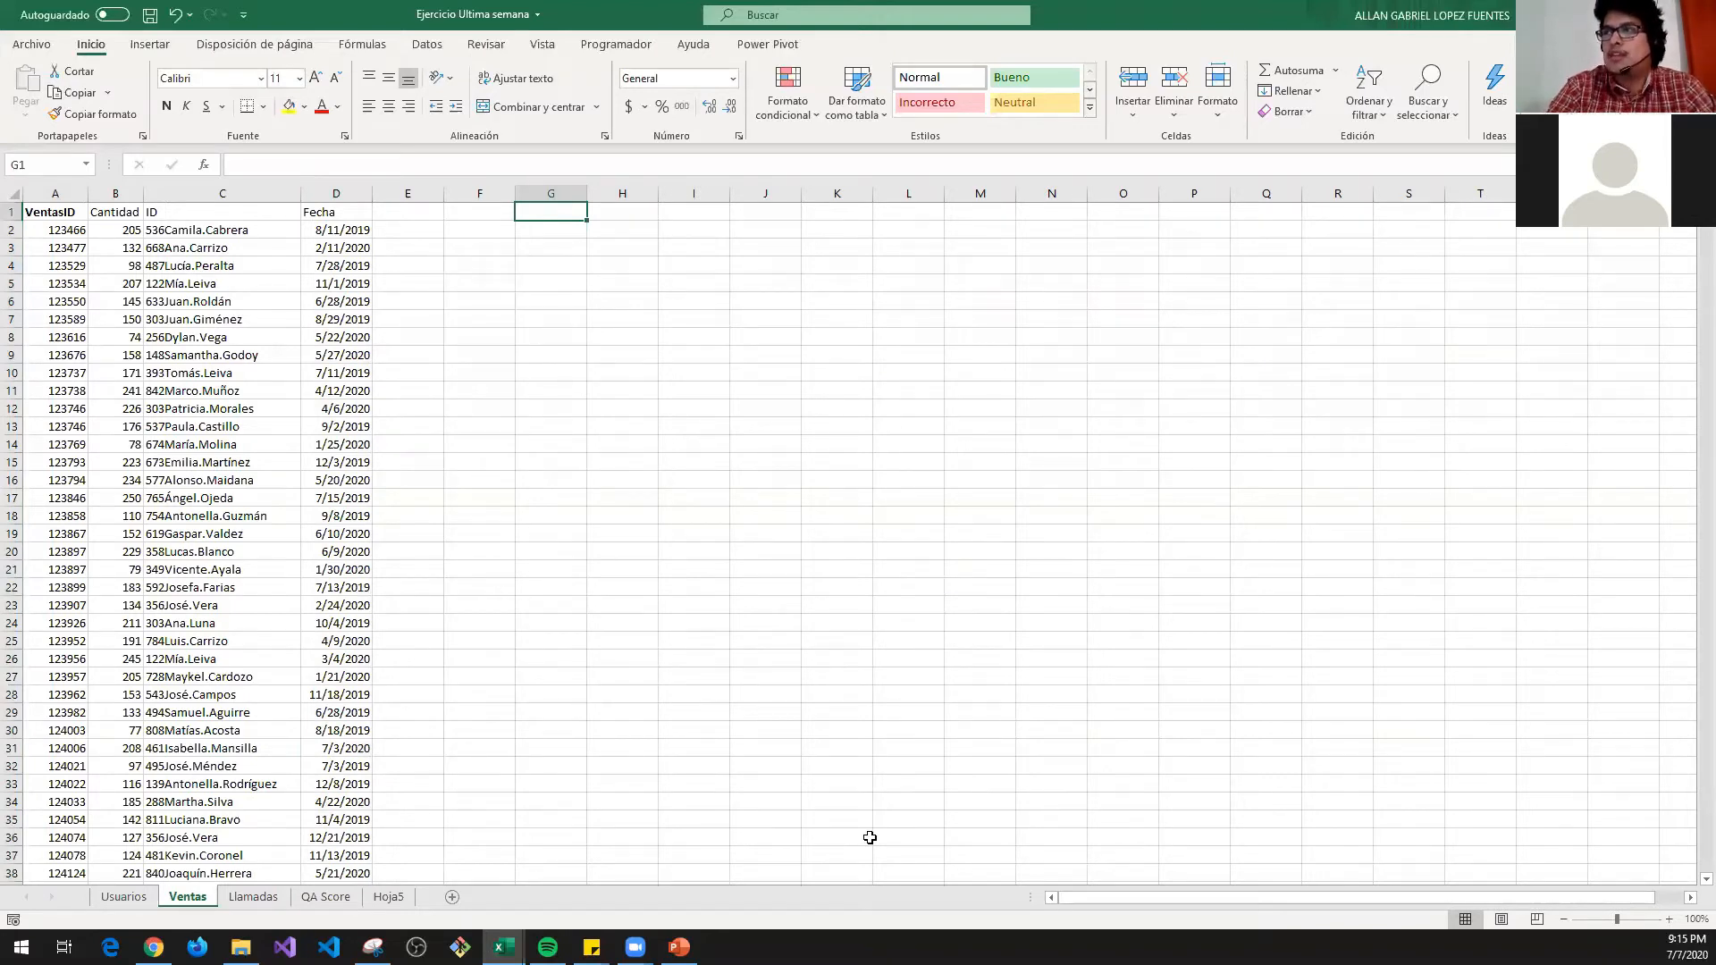
{"action": "type", "text": "="}
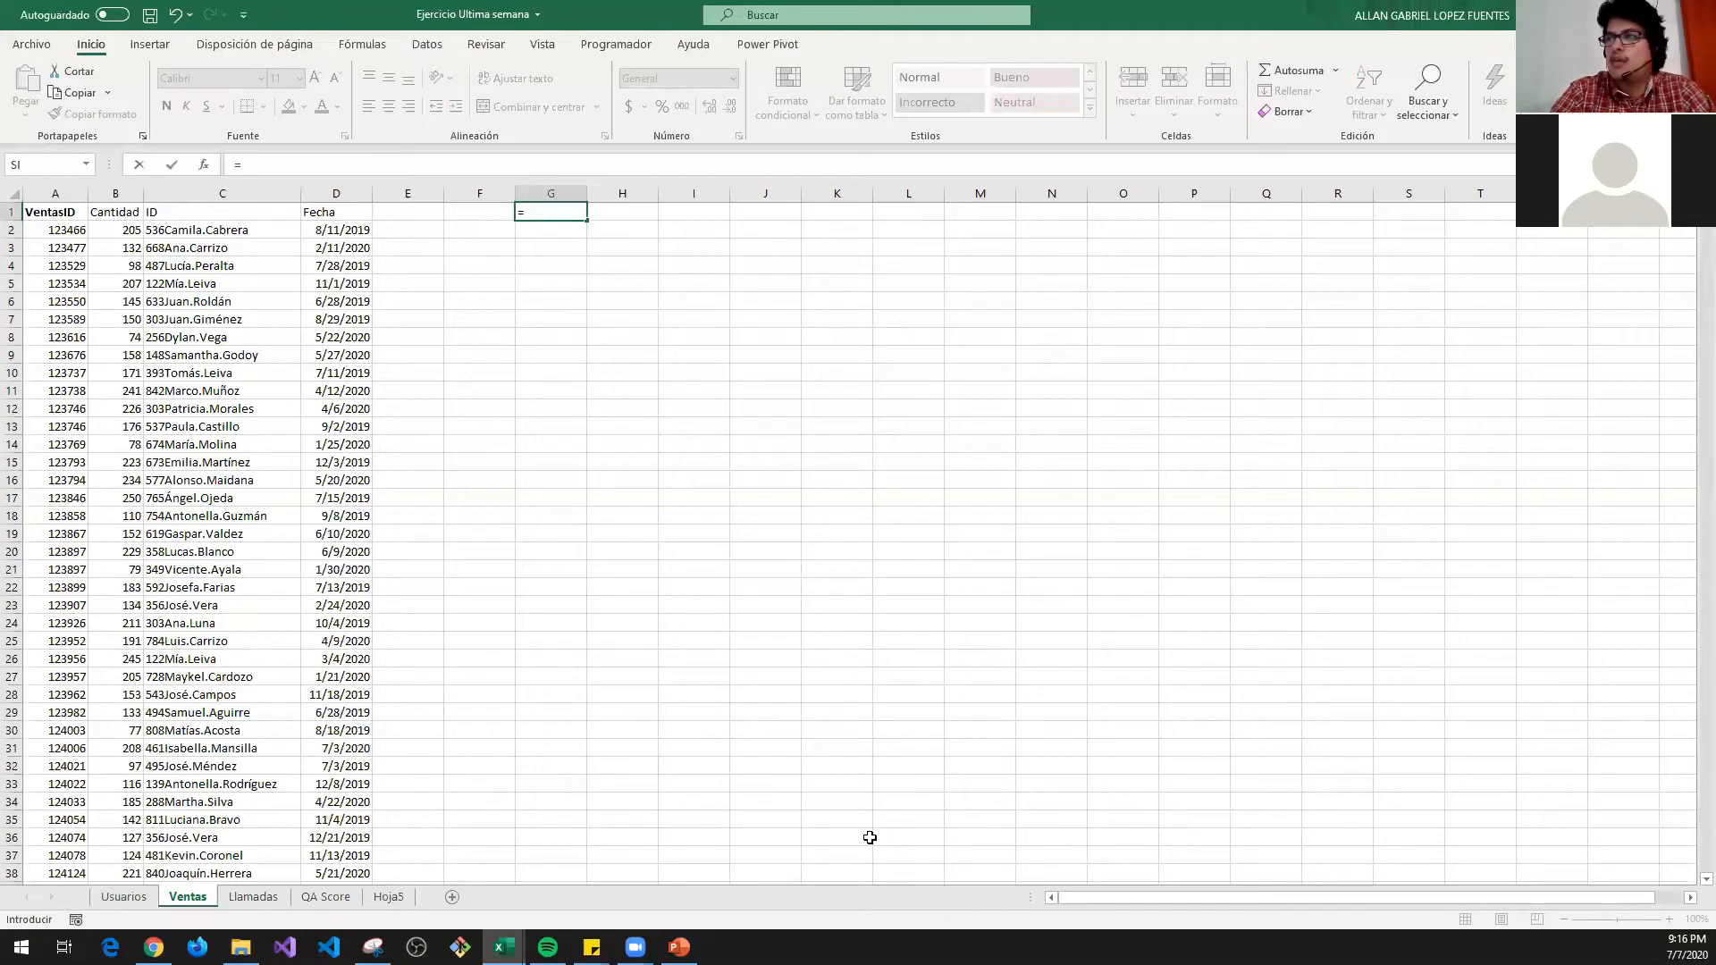
{"action": "type", "text": "min"}
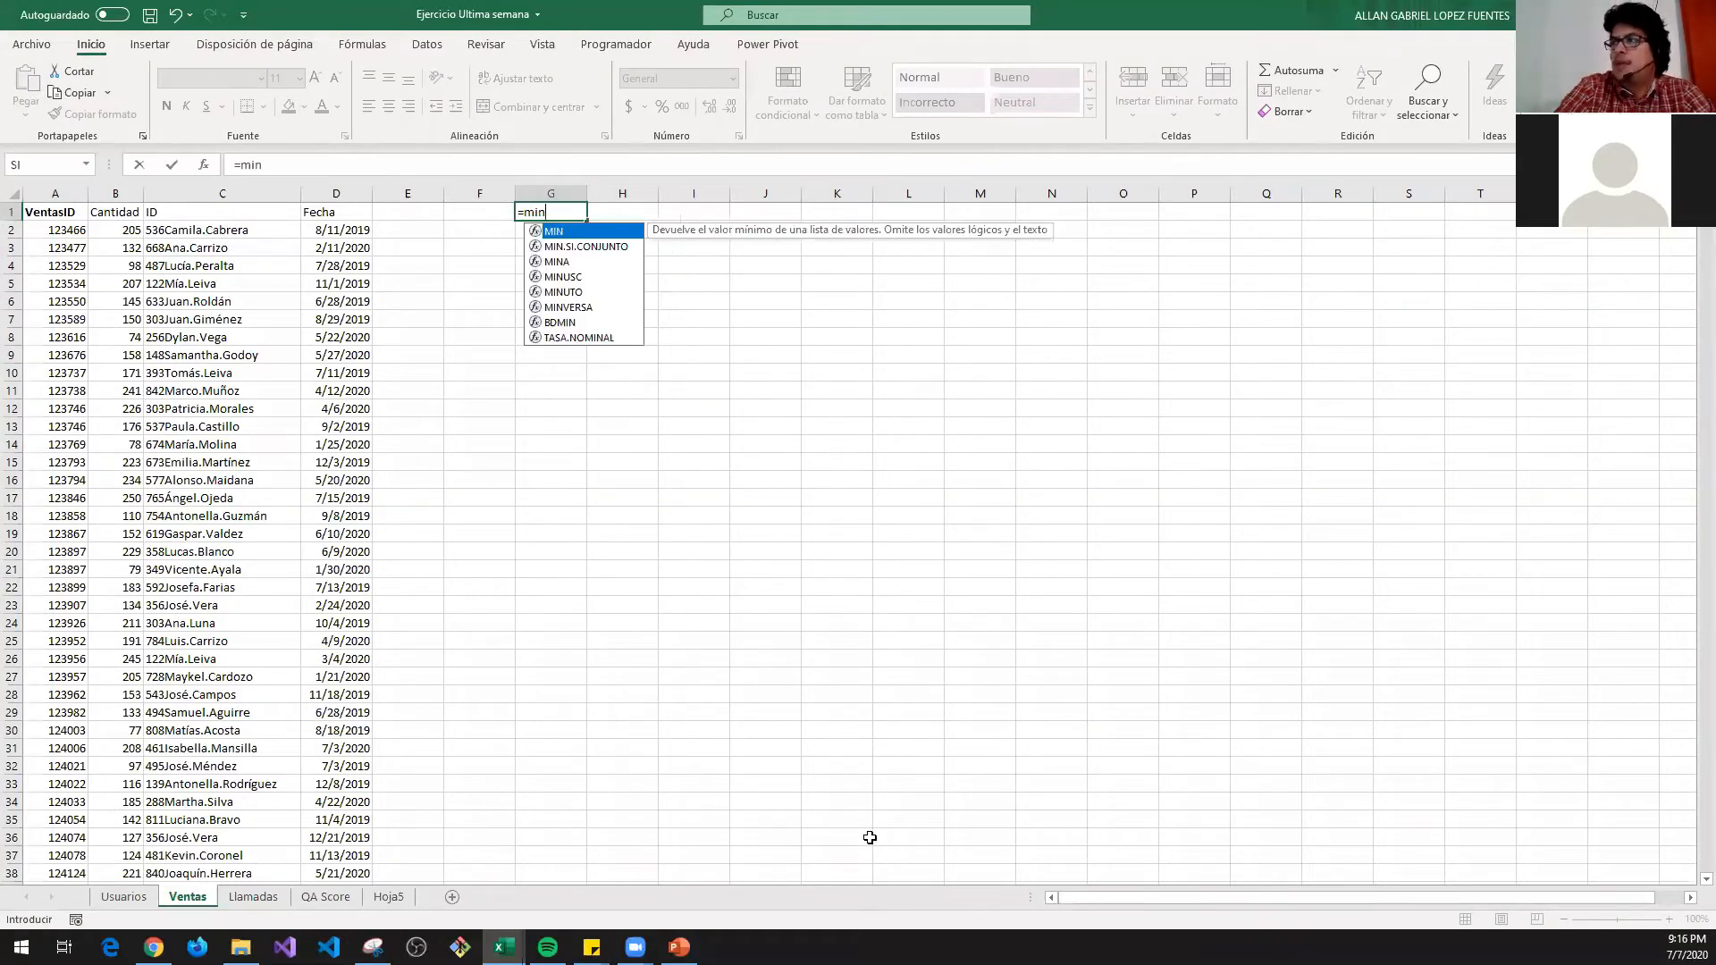
{"action": "key", "text": "Tab"}
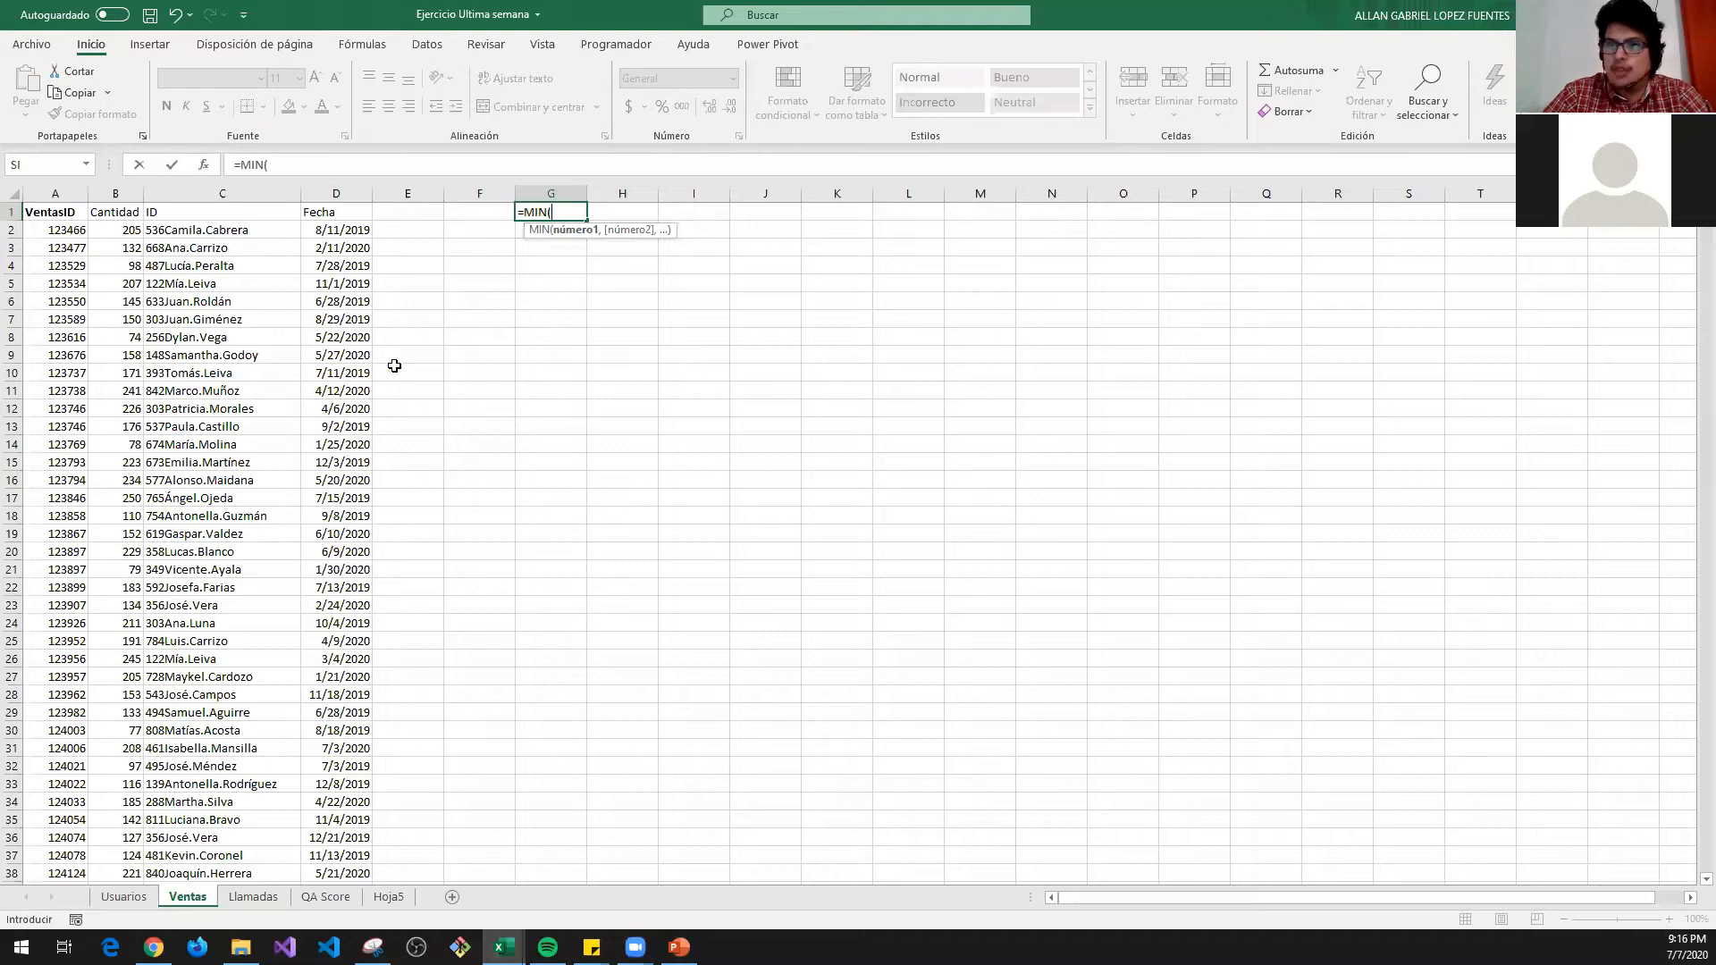
{"action": "left_click", "coordinate": [335, 183]}
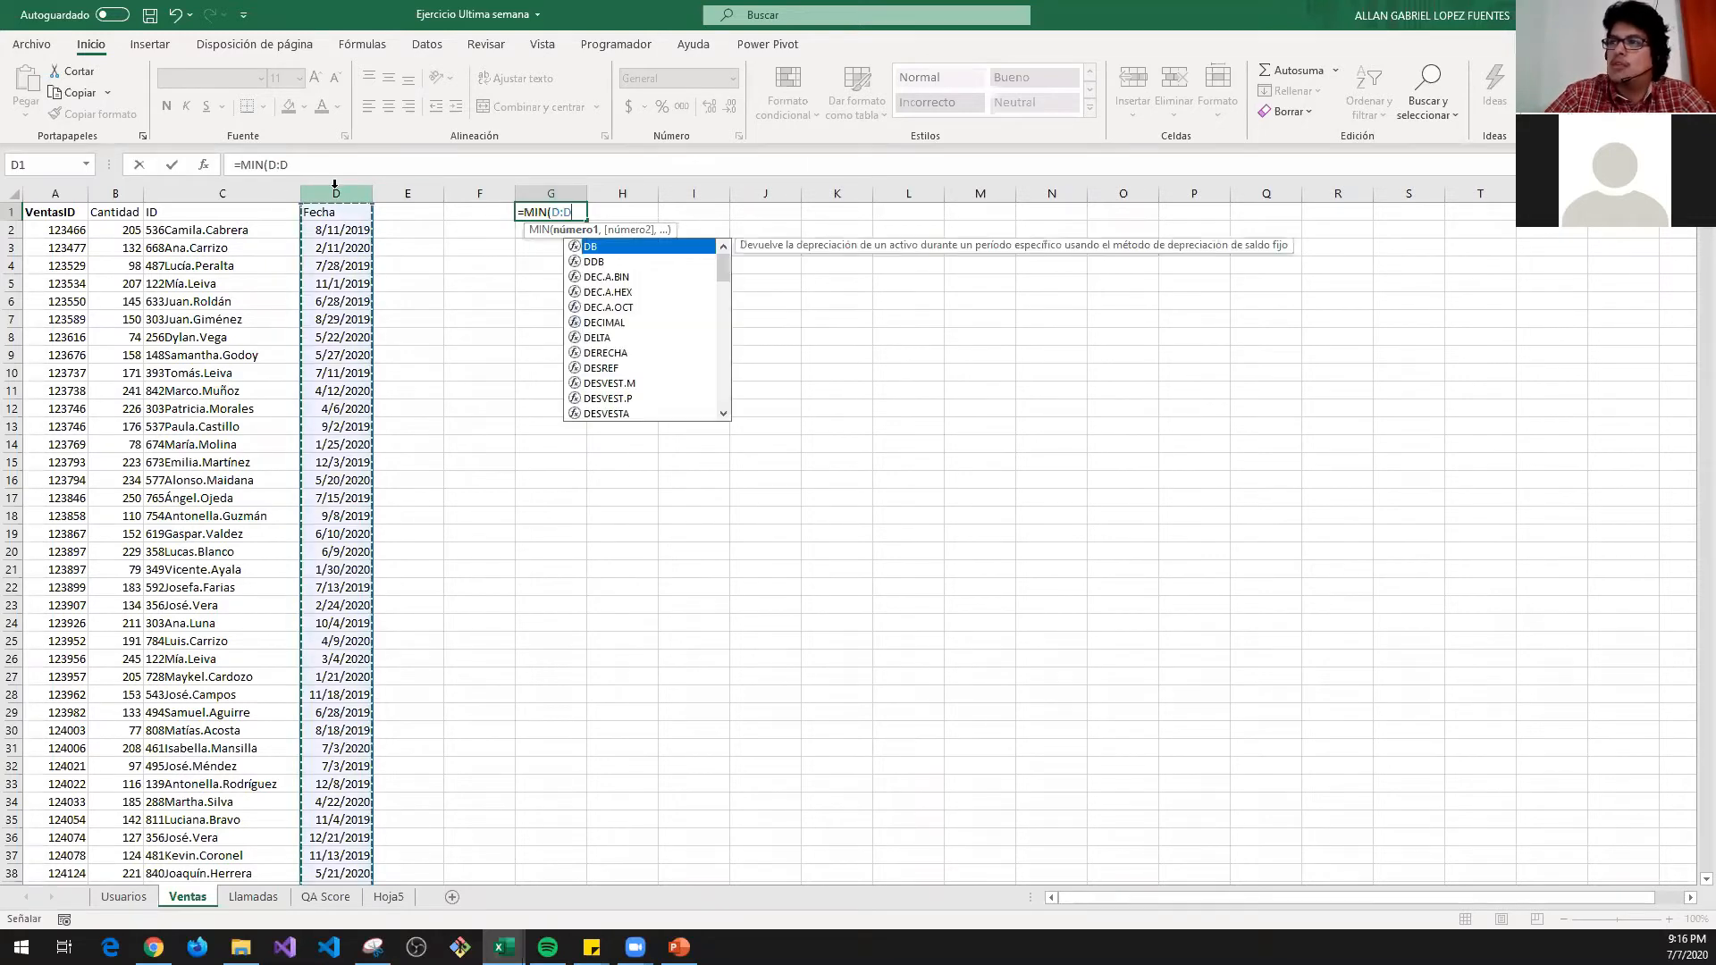
{"action": "key", "text": "Return"}
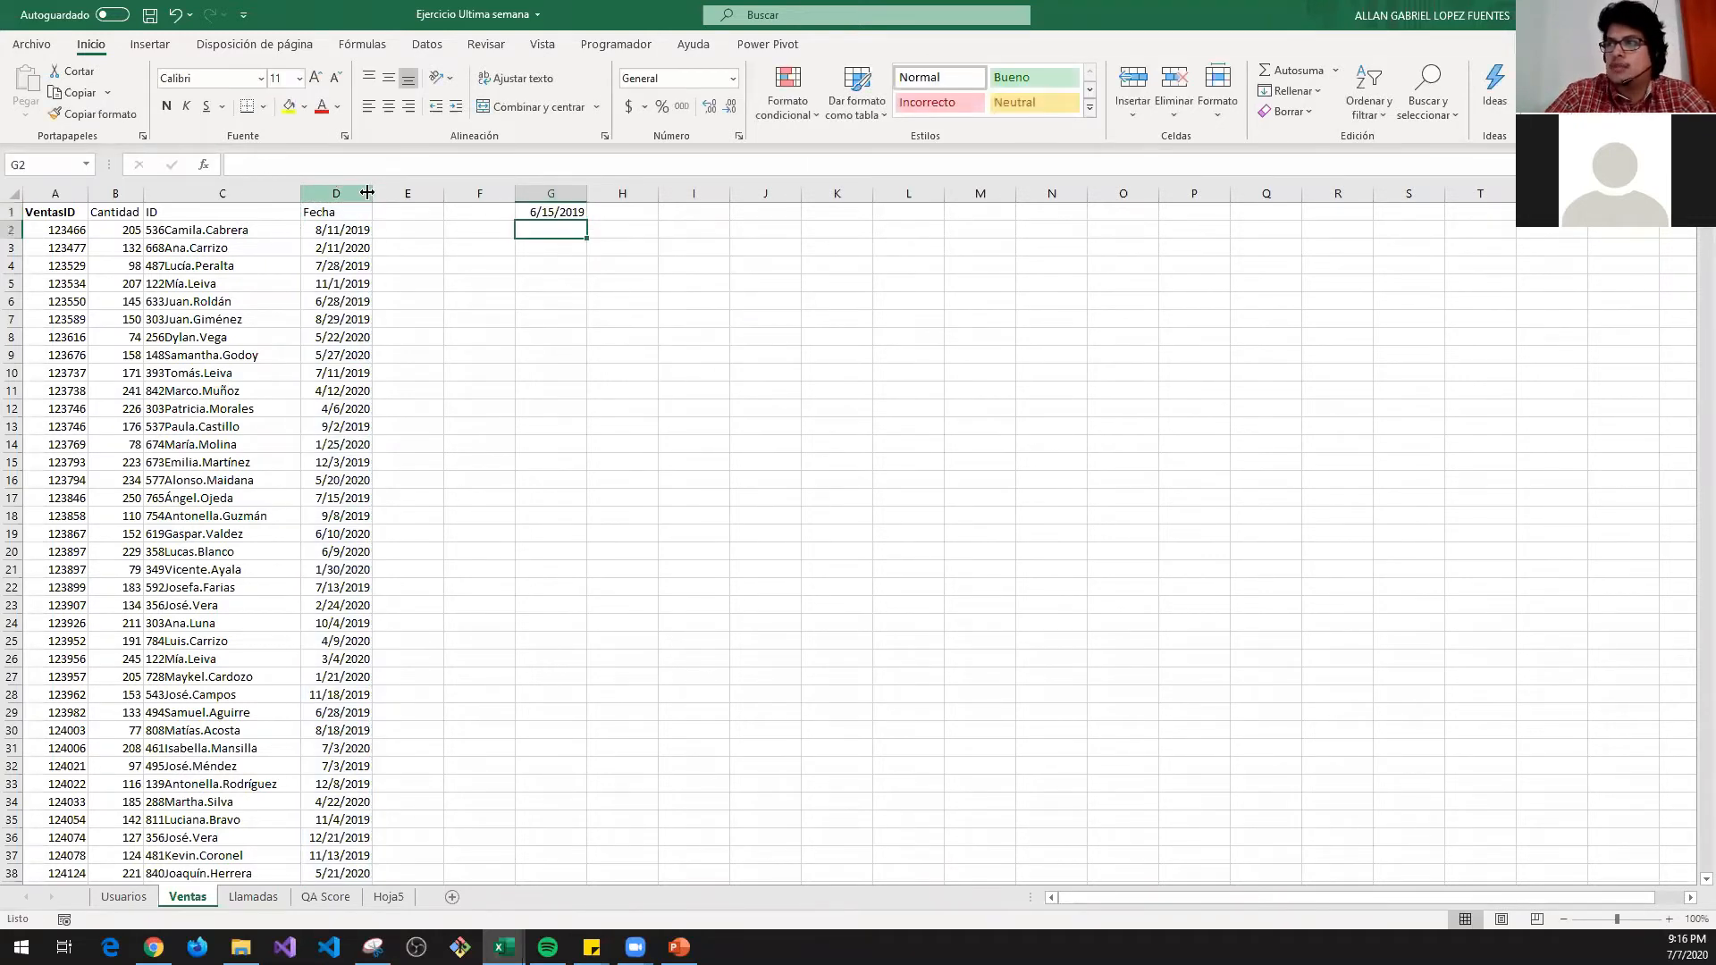
- Copy the minimum date from G1 of Ventas into E2 of Calculadora as a value only, and widen the Fecha column
{"action": "left_click", "coordinate": [558, 213]}
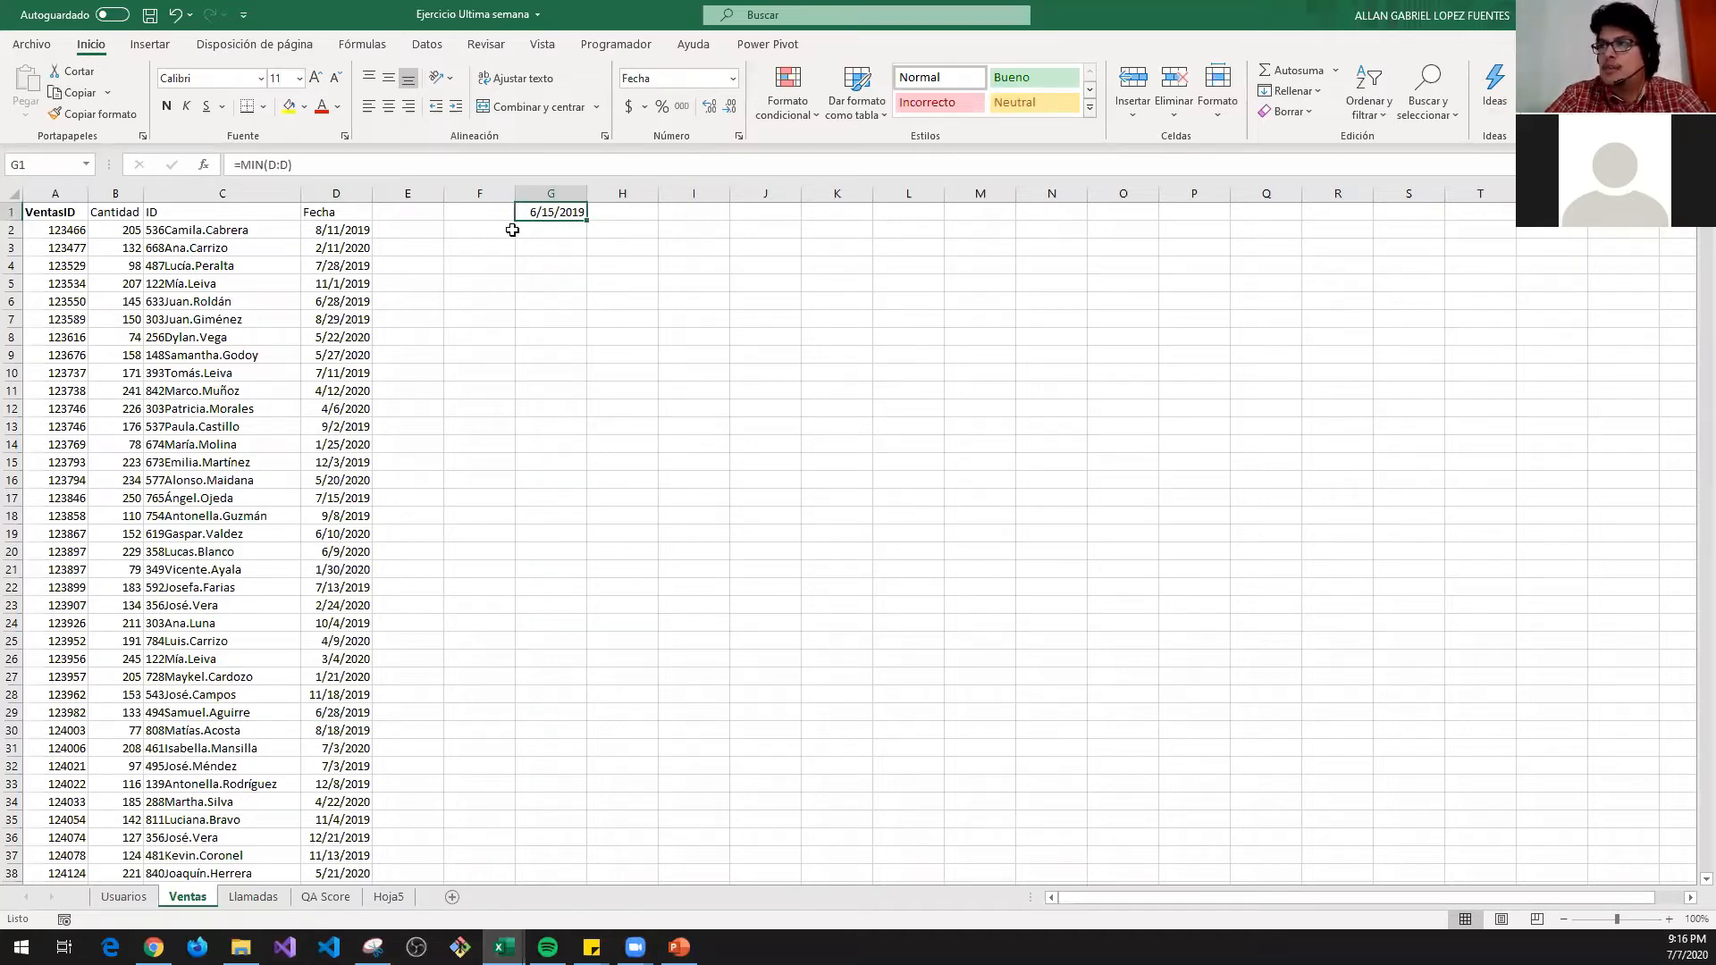
{"action": "key", "text": "ctrl+c"}
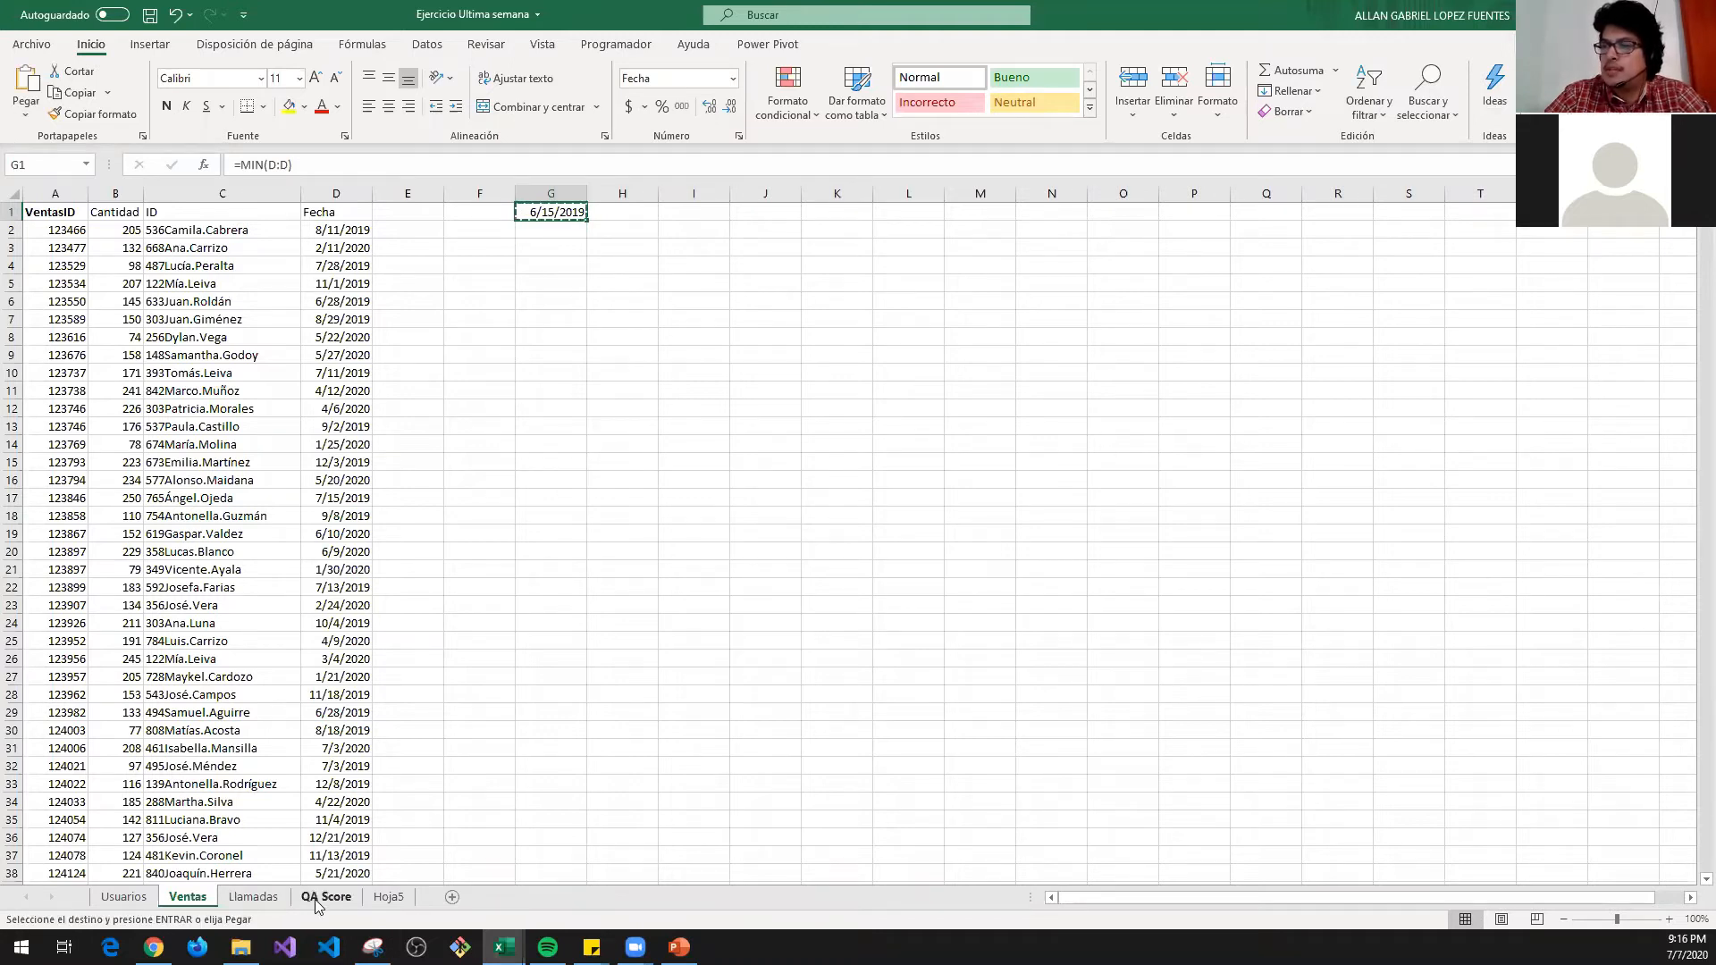
{"action": "key", "text": "alt+Tab"}
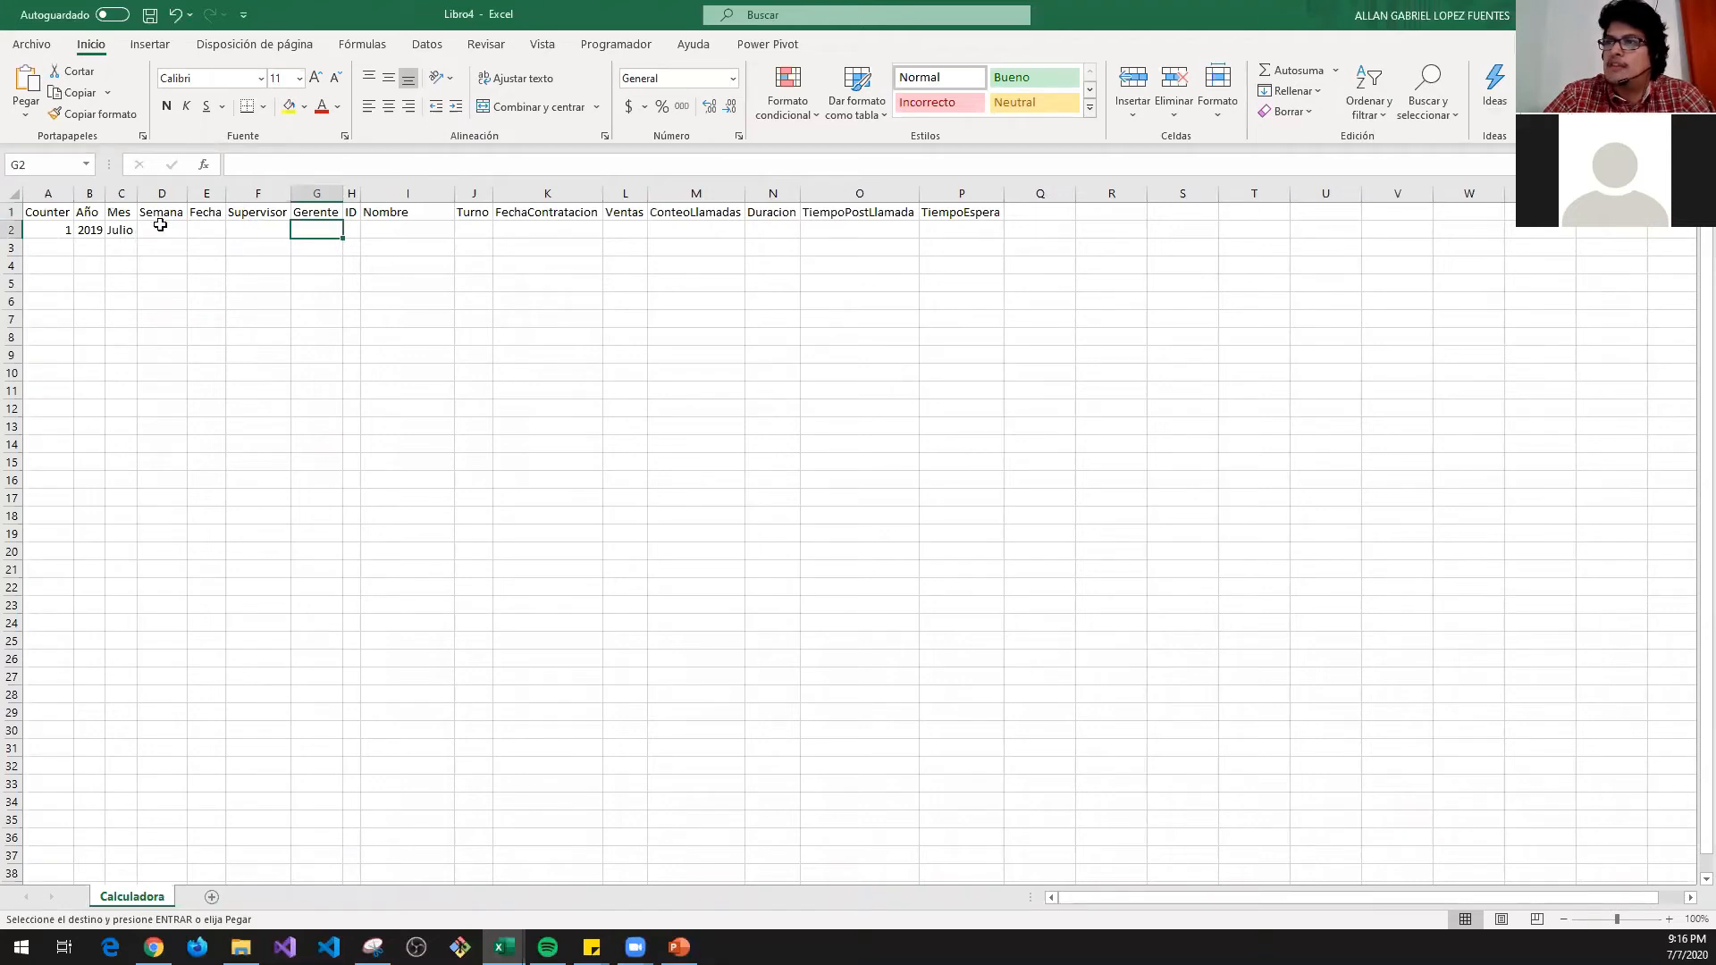
{"action": "right_click", "coordinate": [208, 230]}
{"action": "left_click", "coordinate": [288, 319]}
{"action": "left_click_drag", "start_coordinate": [224, 196], "coordinate": [255, 197]}
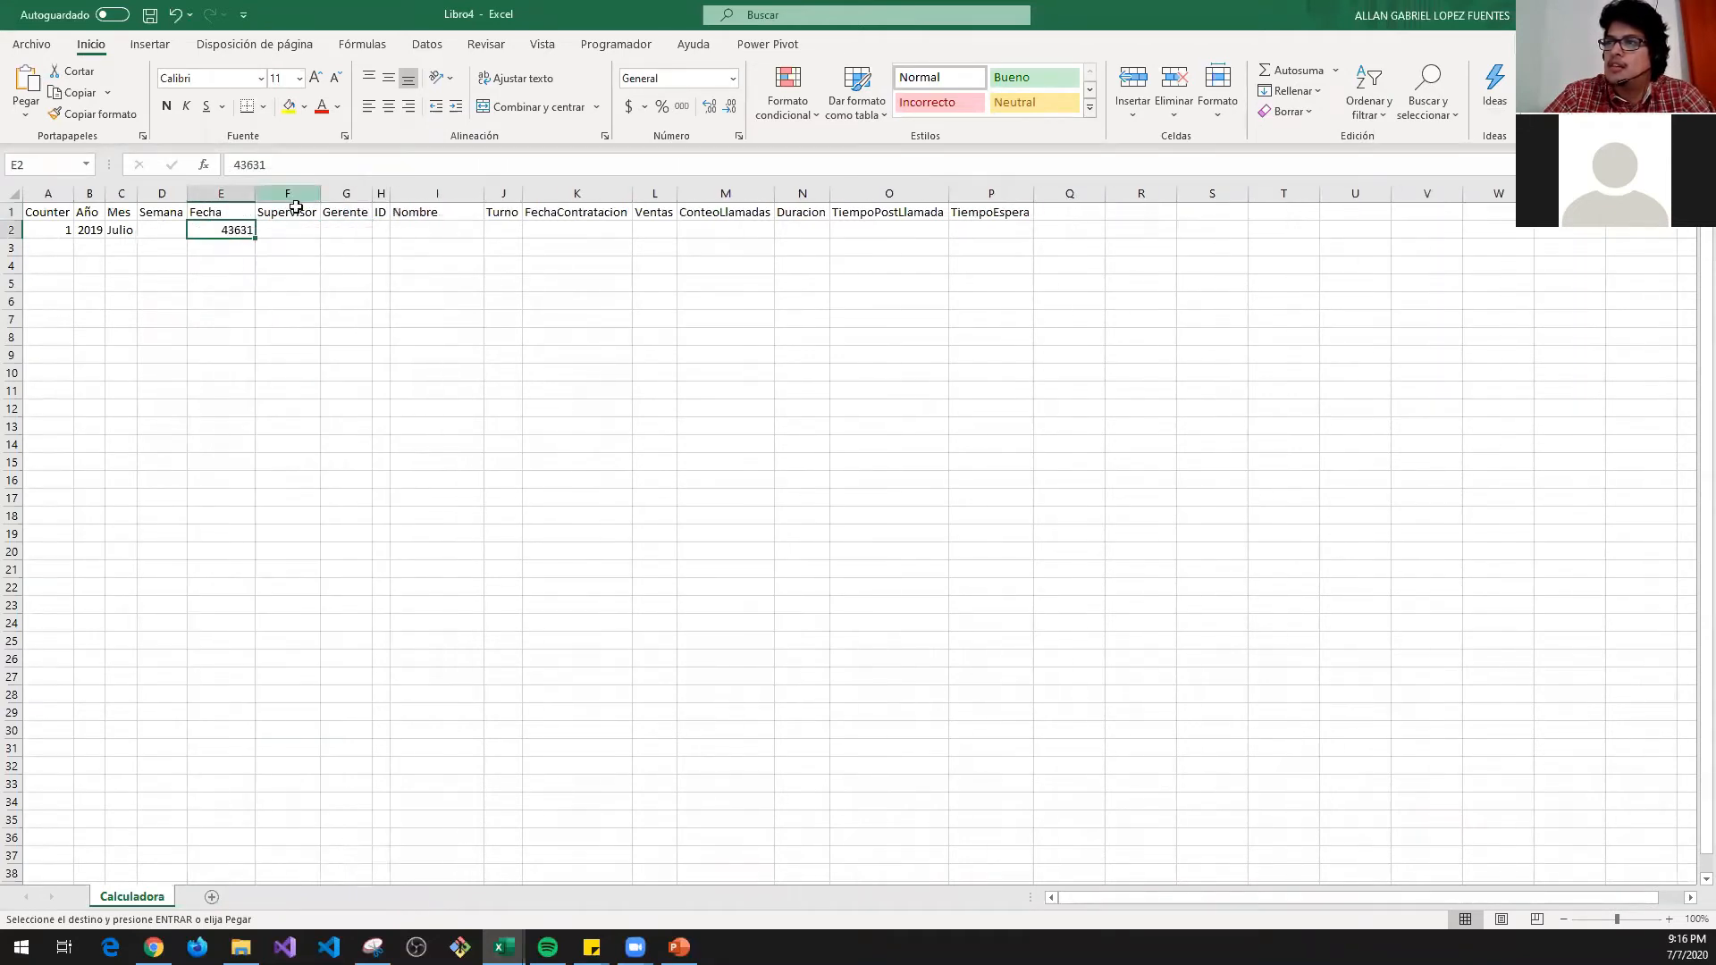
- Format the Fecha column E of Calculadora as short date (Fecha corta) and widen it slightly
{"action": "left_click", "coordinate": [222, 185]}
{"action": "left_click", "coordinate": [732, 79]}
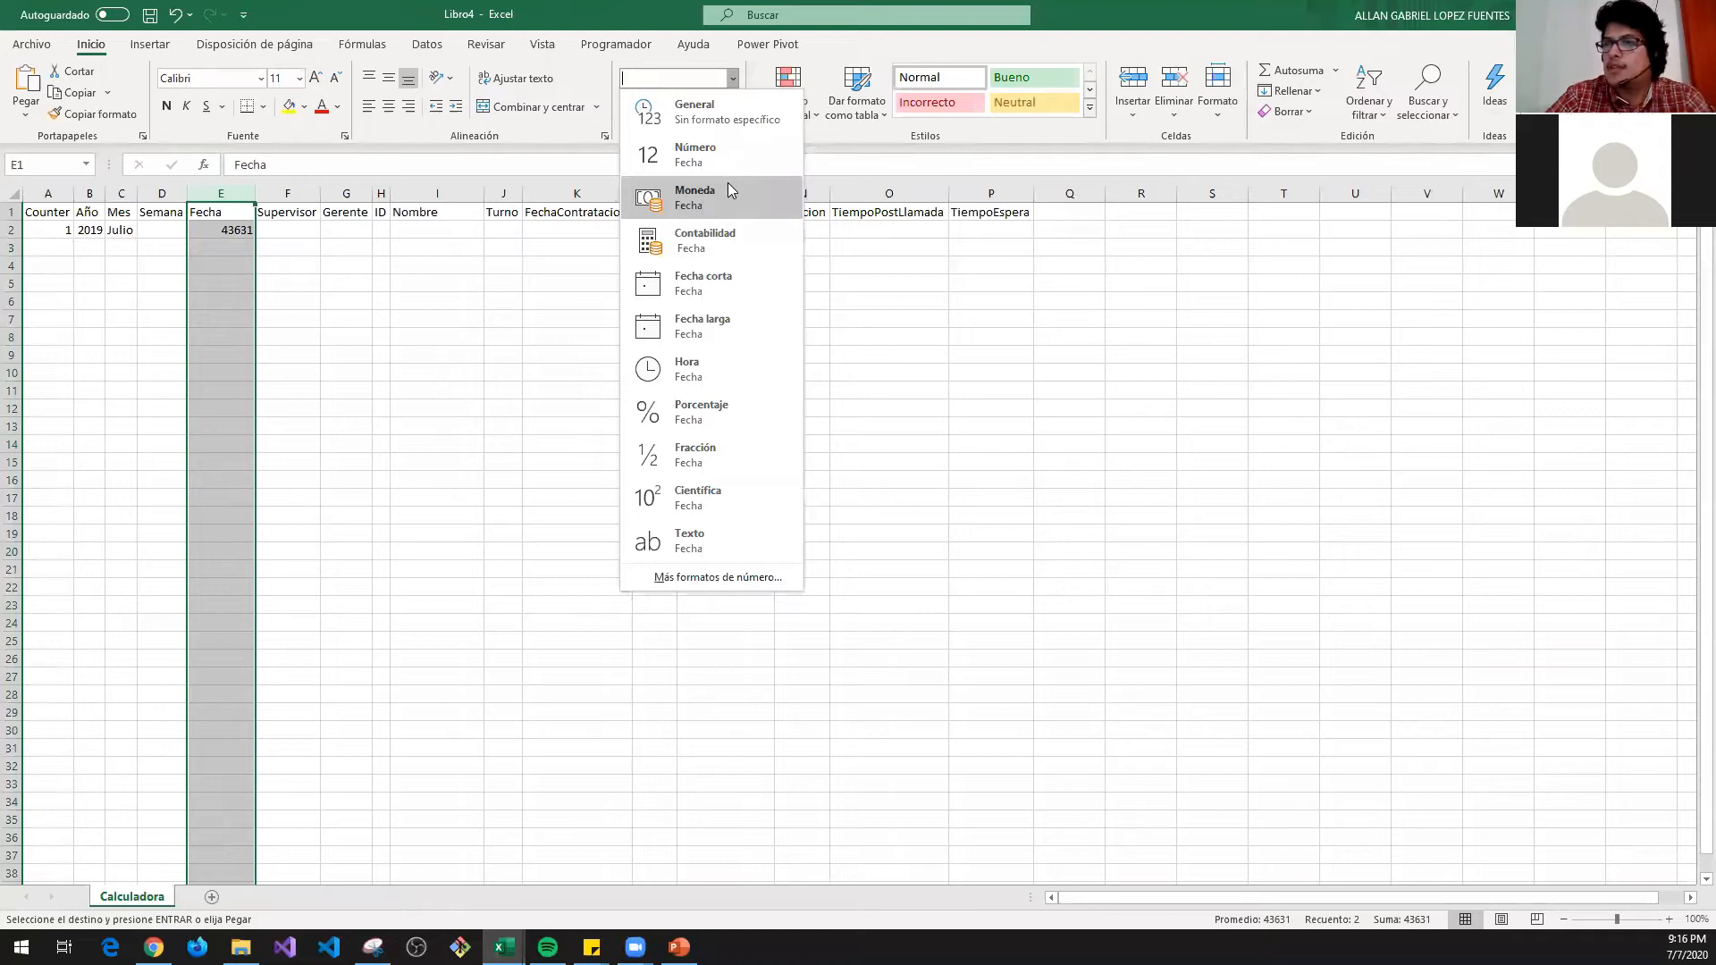
{"action": "left_click", "coordinate": [702, 288]}
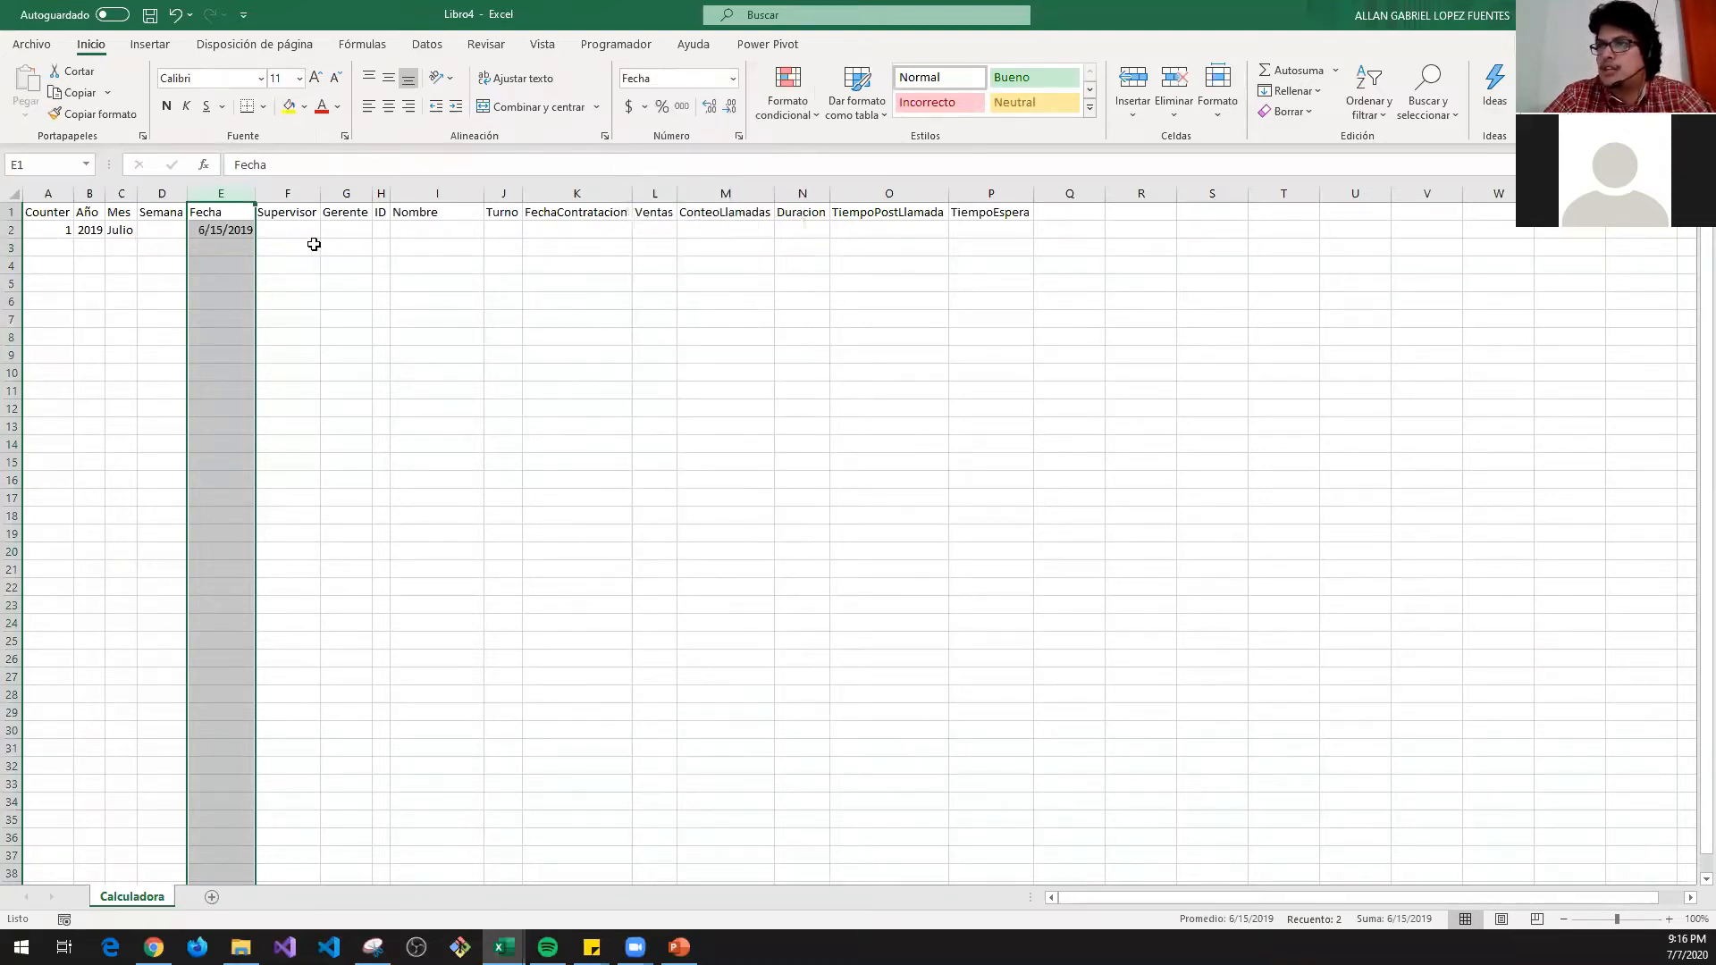
{"action": "left_click", "coordinate": [223, 229]}
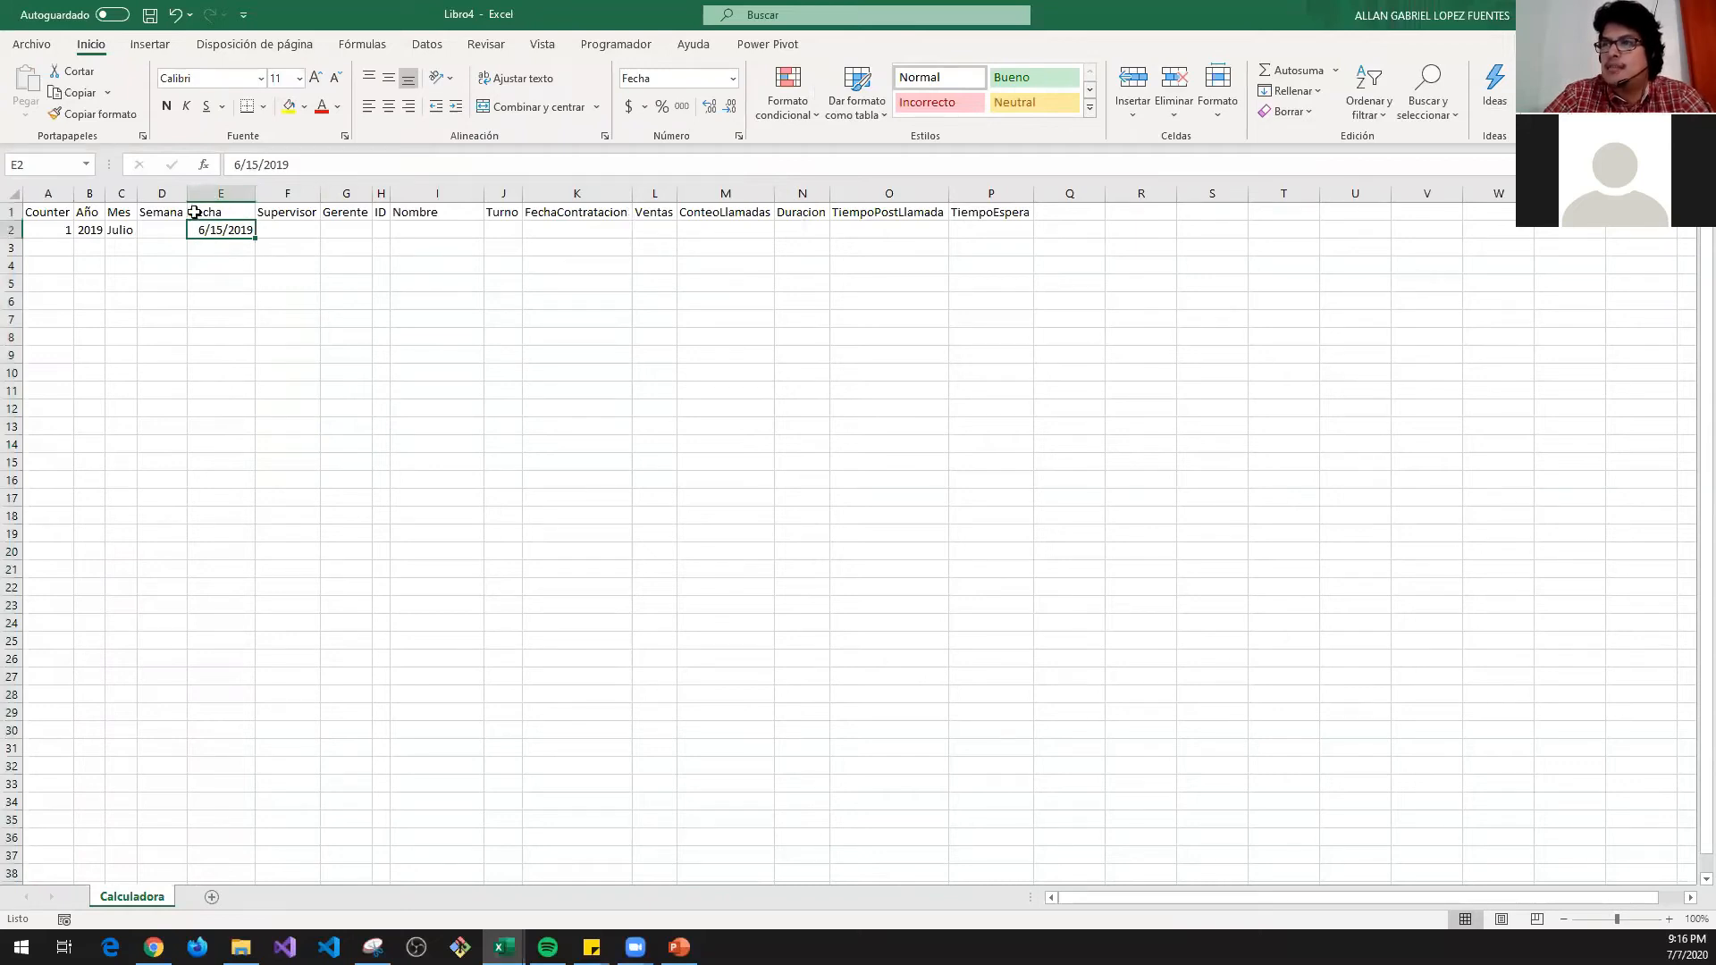
{"action": "left_click_drag", "start_coordinate": [254, 195], "coordinate": [258, 195]}
- Clear the sample year and month from B2:C2 of Calculadora
{"action": "left_click", "coordinate": [228, 263]}
{"action": "left_click_drag", "start_coordinate": [104, 229], "coordinate": [121, 231]}
{"action": "key", "text": "Delete"}
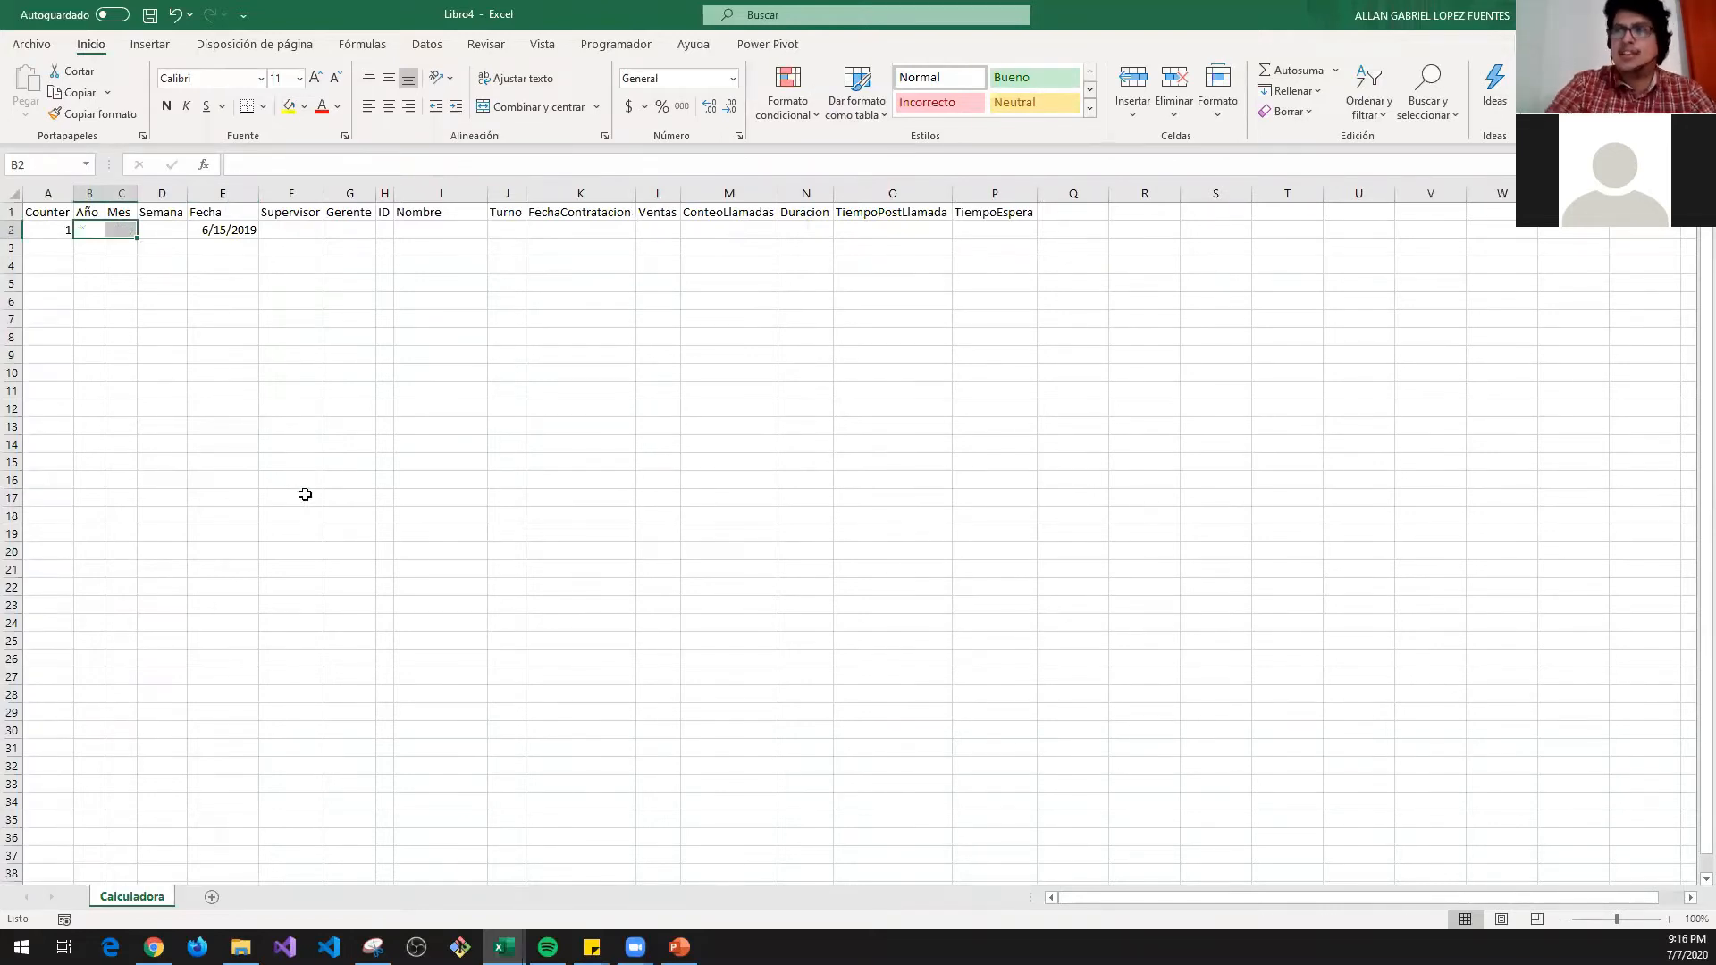
{"action": "left_click_drag", "start_coordinate": [82, 246], "coordinate": [54, 715]}
{"action": "left_click_drag", "start_coordinate": [54, 855], "coordinate": [179, 469]}
{"action": "scroll", "coordinate": [180, 468], "scroll_direction": "up", "scroll_amount": 8}
{"action": "left_click", "coordinate": [221, 215]}
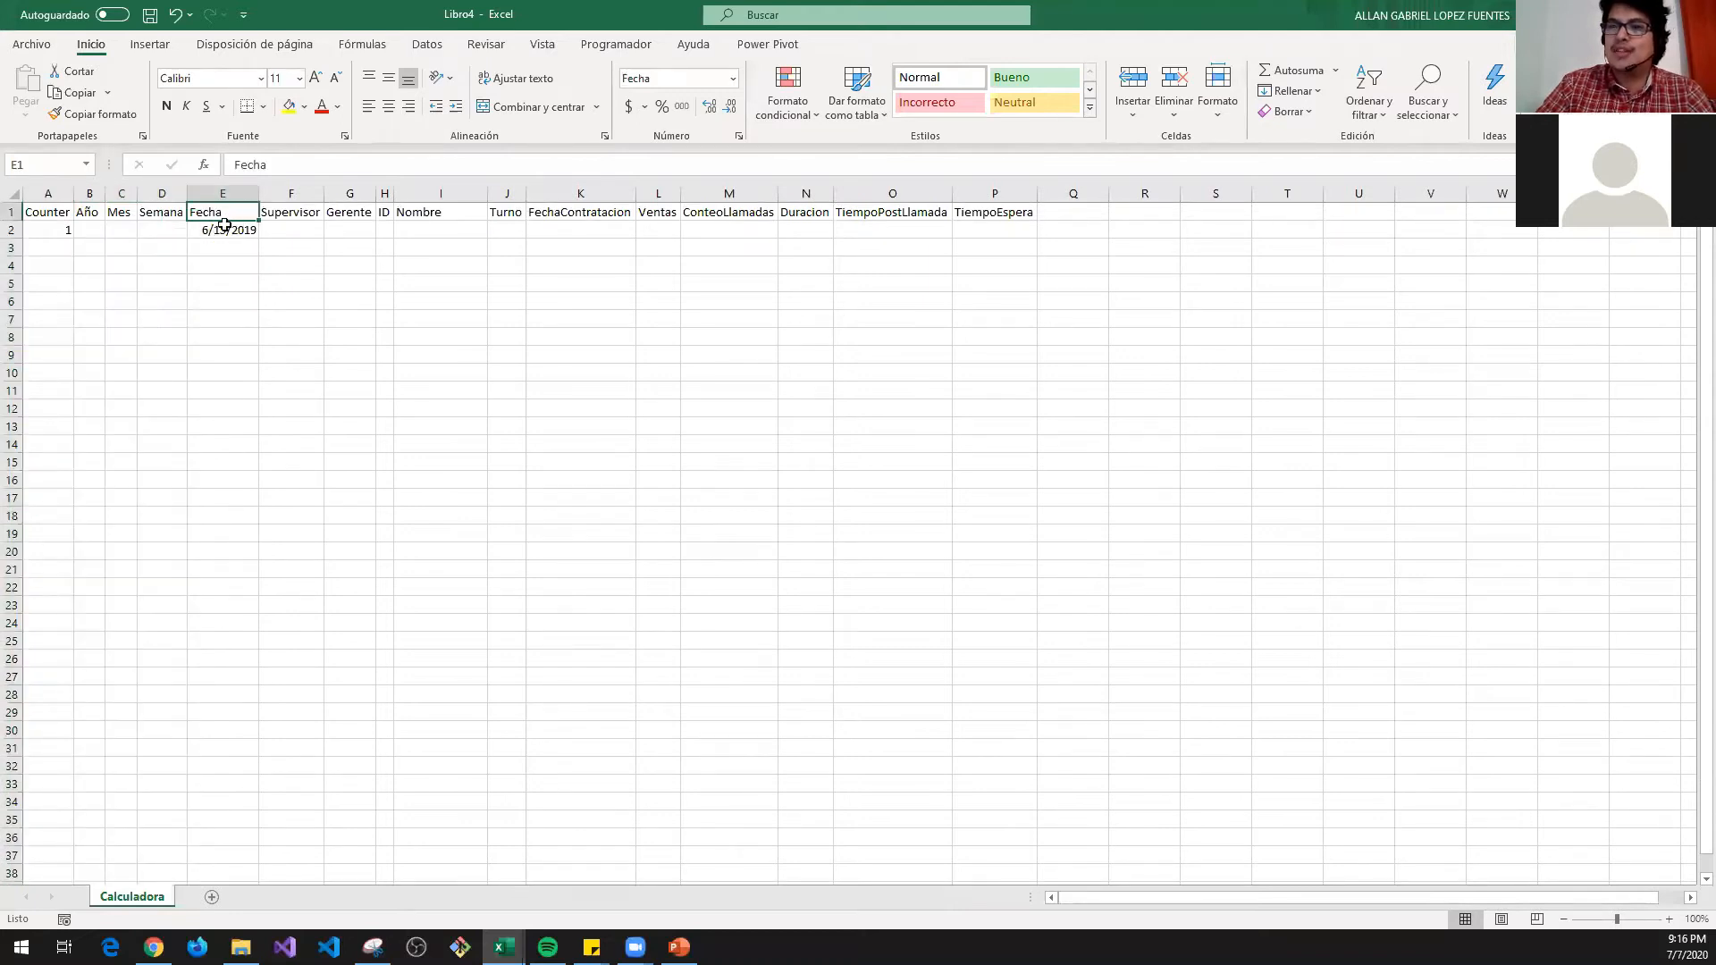
- Widen the Año and Mes columns, and enter =AÑO(E2) in B2 to extract the year from the date
{"action": "left_click_drag", "start_coordinate": [88, 194], "coordinate": [119, 195]}
{"action": "left_click", "coordinate": [106, 227]}
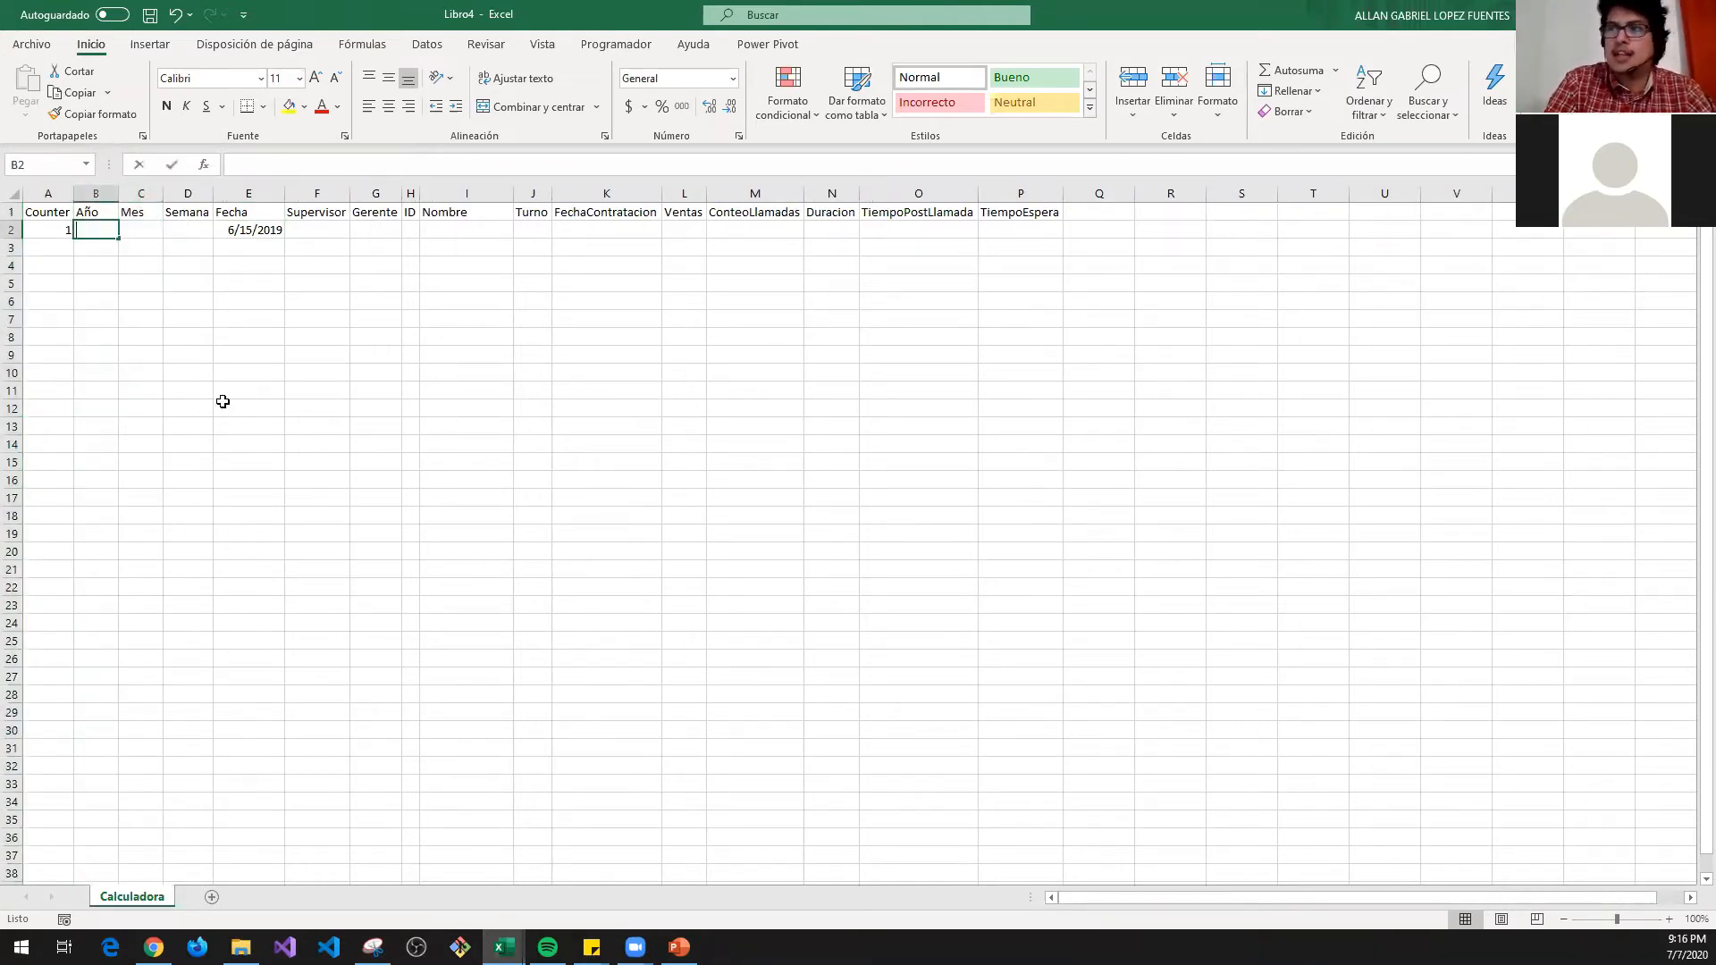
{"action": "type", "text": "=a"}
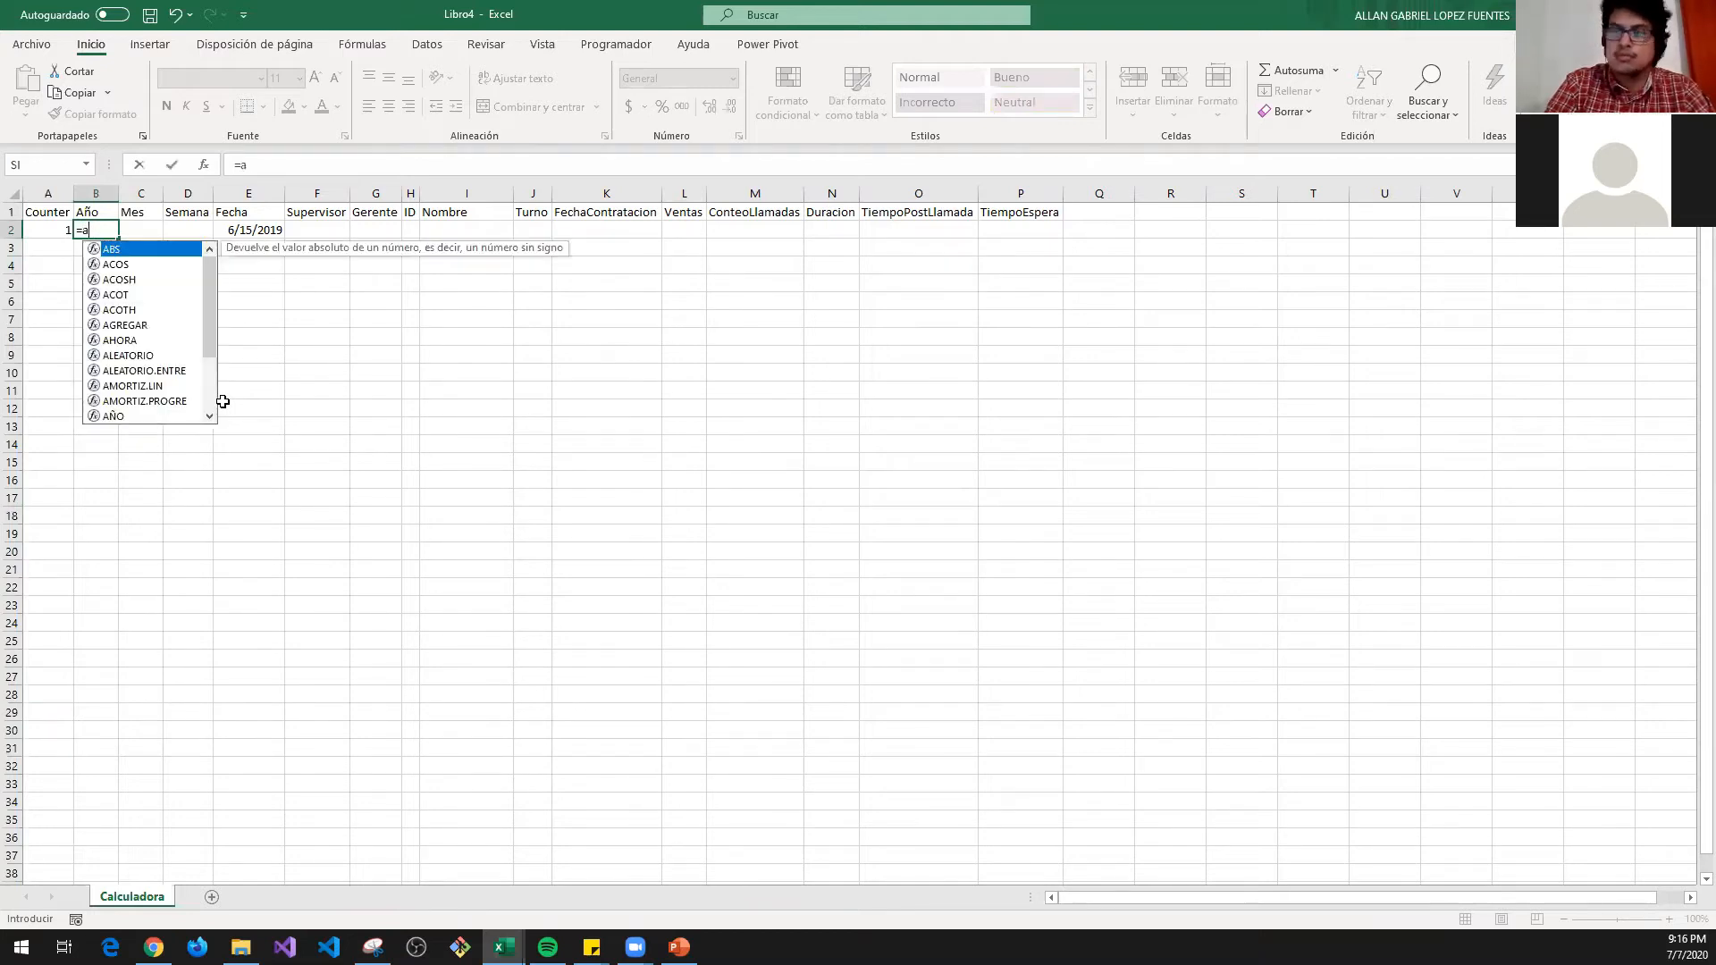
{"action": "type", "text": "nño"}
{"action": "key", "text": "Tab"}
{"action": "key", "text": "Right"}
{"action": "key", "text": "Right"}
{"action": "key", "text": "Right"}
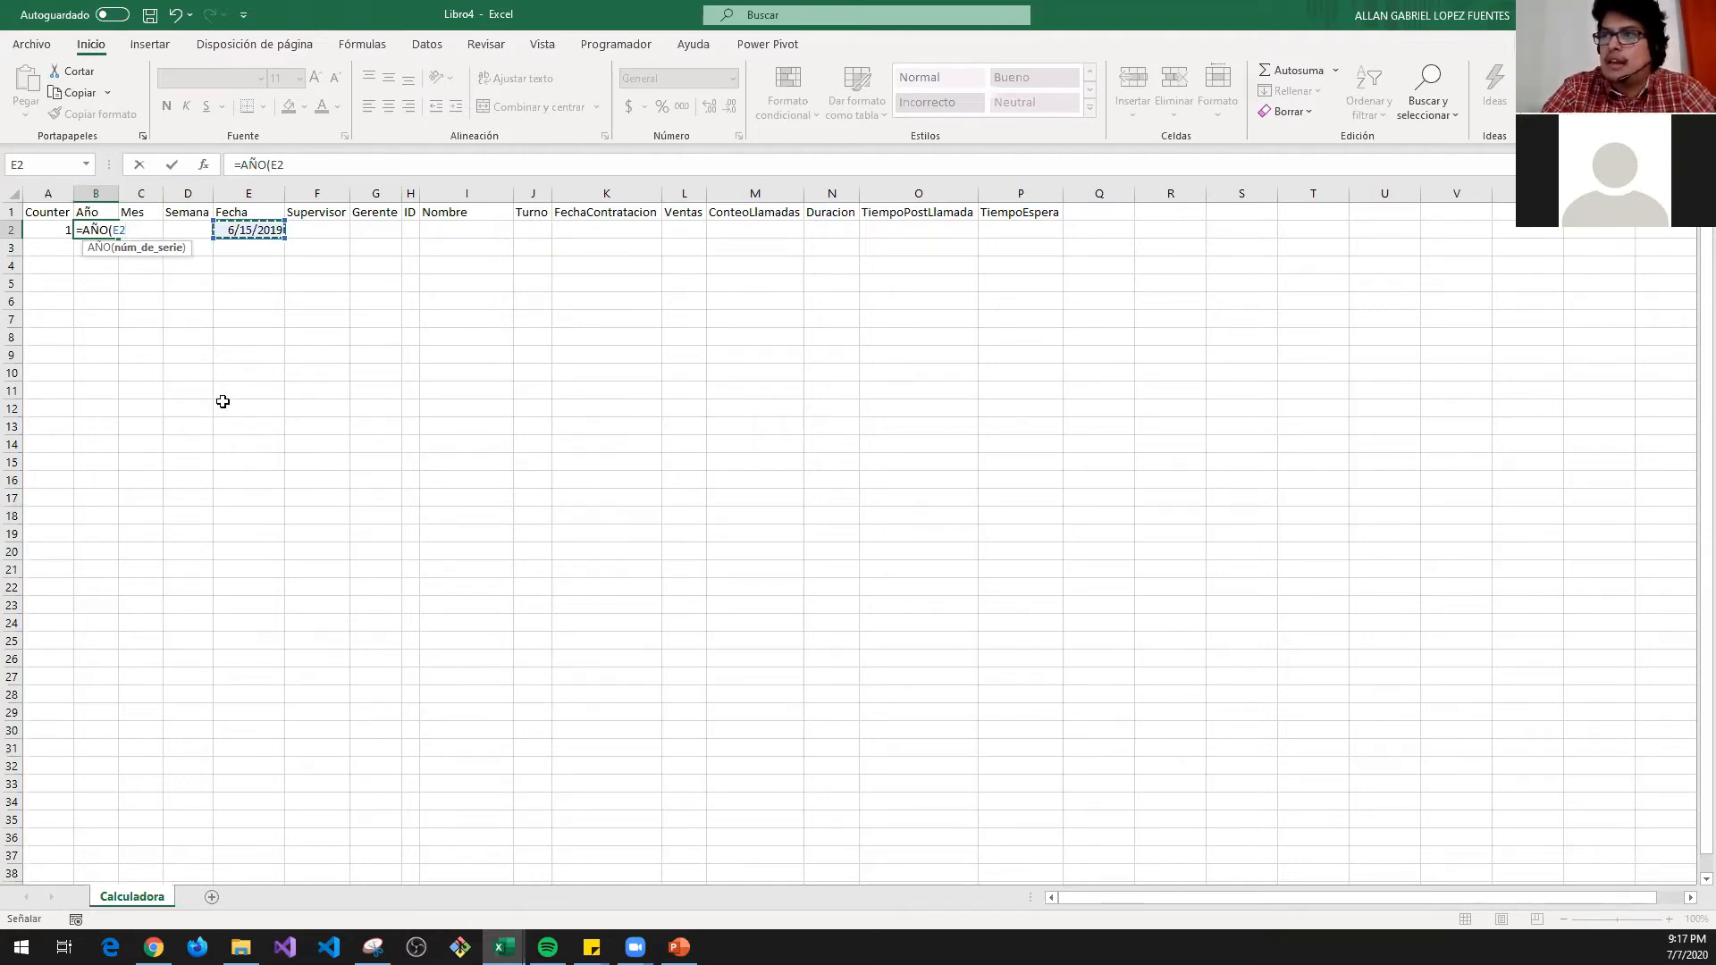
{"action": "key", "text": "Return"}
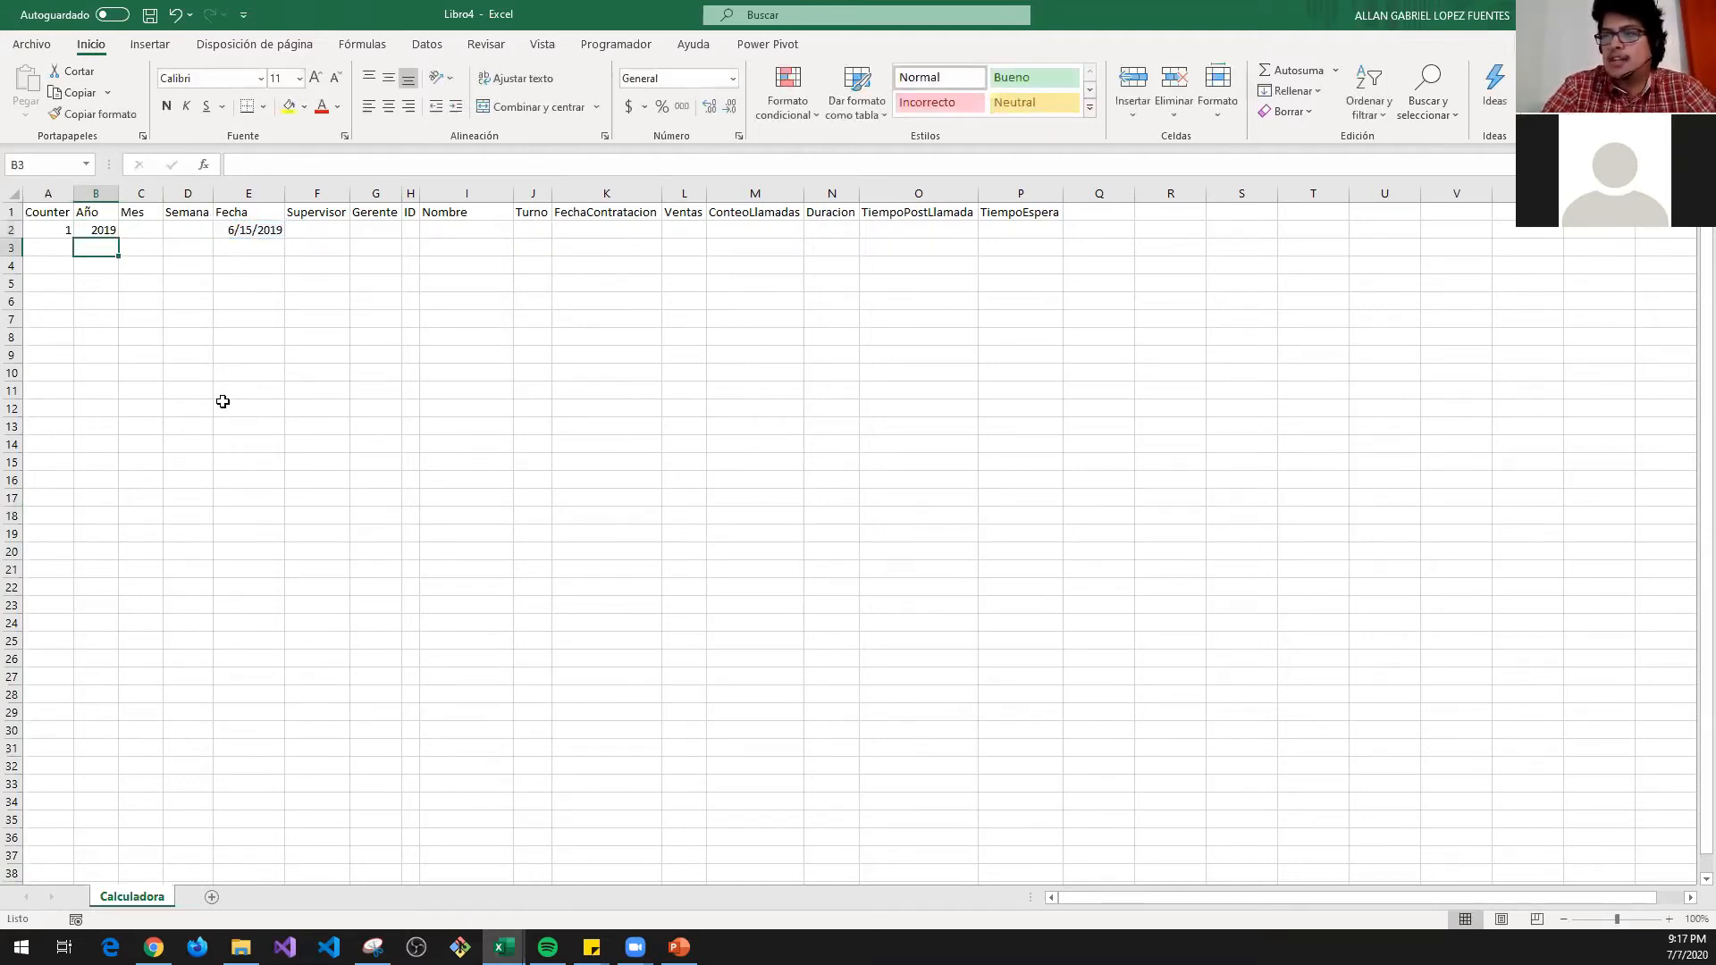
- Review the source date in E2 and the year formula in B2
{"action": "key", "text": "Up"}
{"action": "key", "text": "Right"}
{"action": "key", "text": "Right"}
{"action": "key", "text": "Right"}
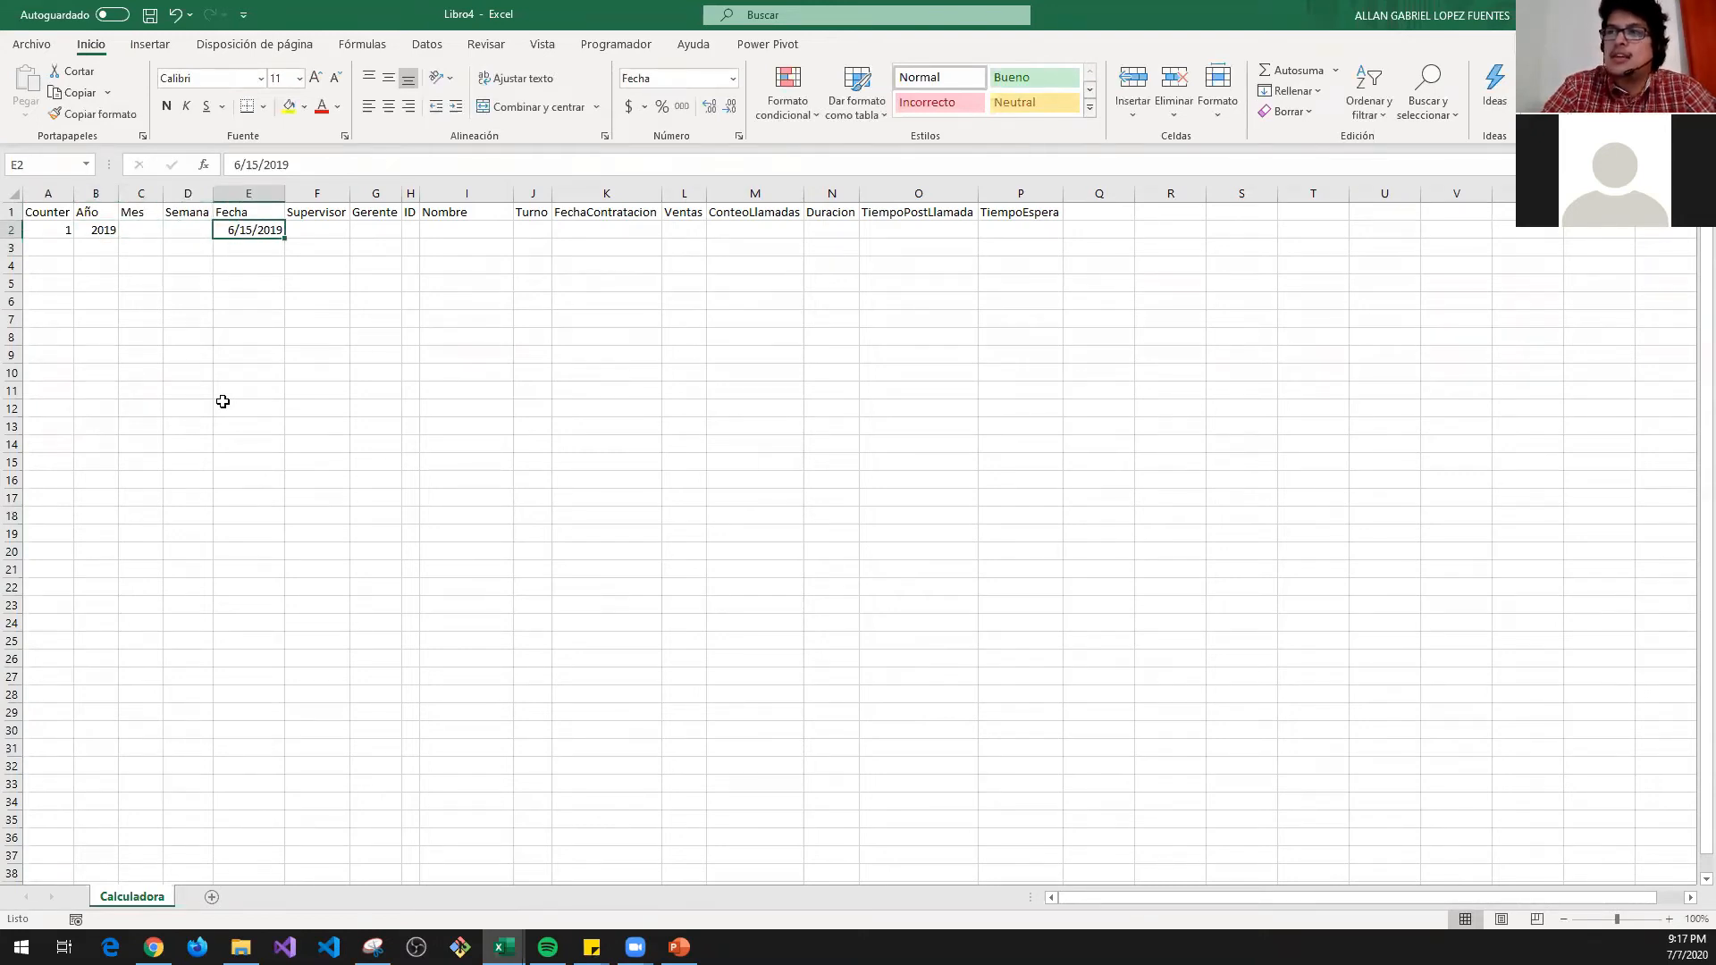
{"action": "key", "text": "Left"}
{"action": "key", "text": "Left"}
{"action": "key", "text": "Left"}
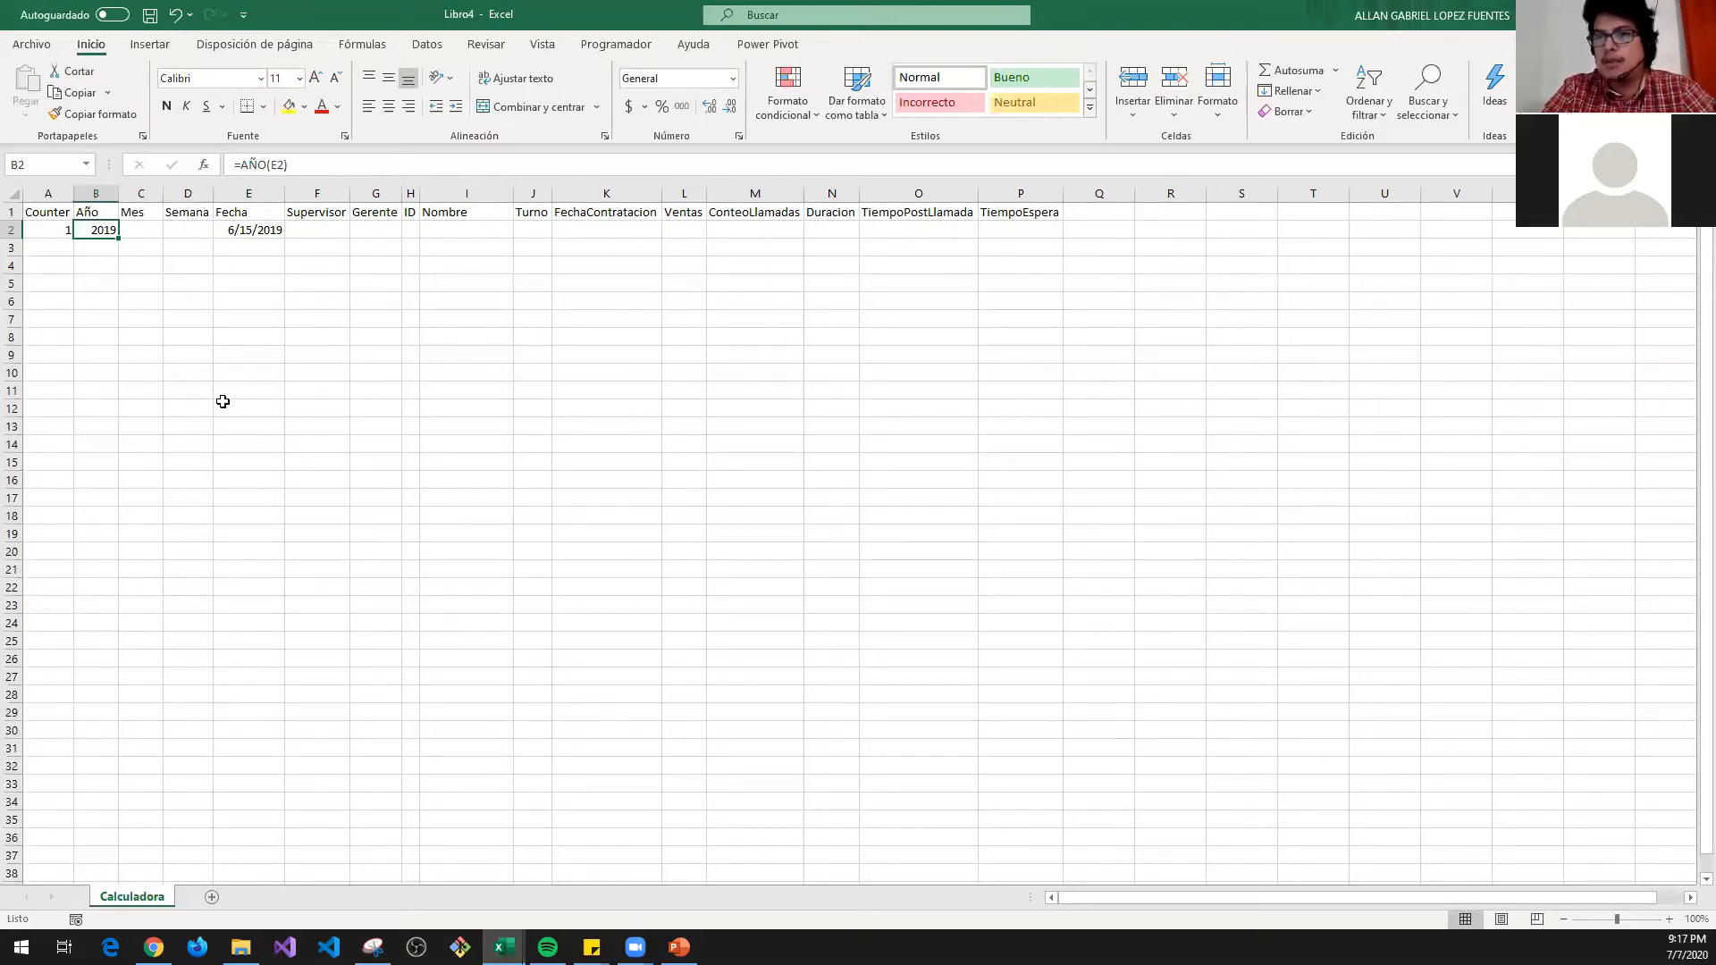
- Enter =MES(E2) in C2 under Mes to extract the month number from the date
{"action": "key", "text": "Right"}
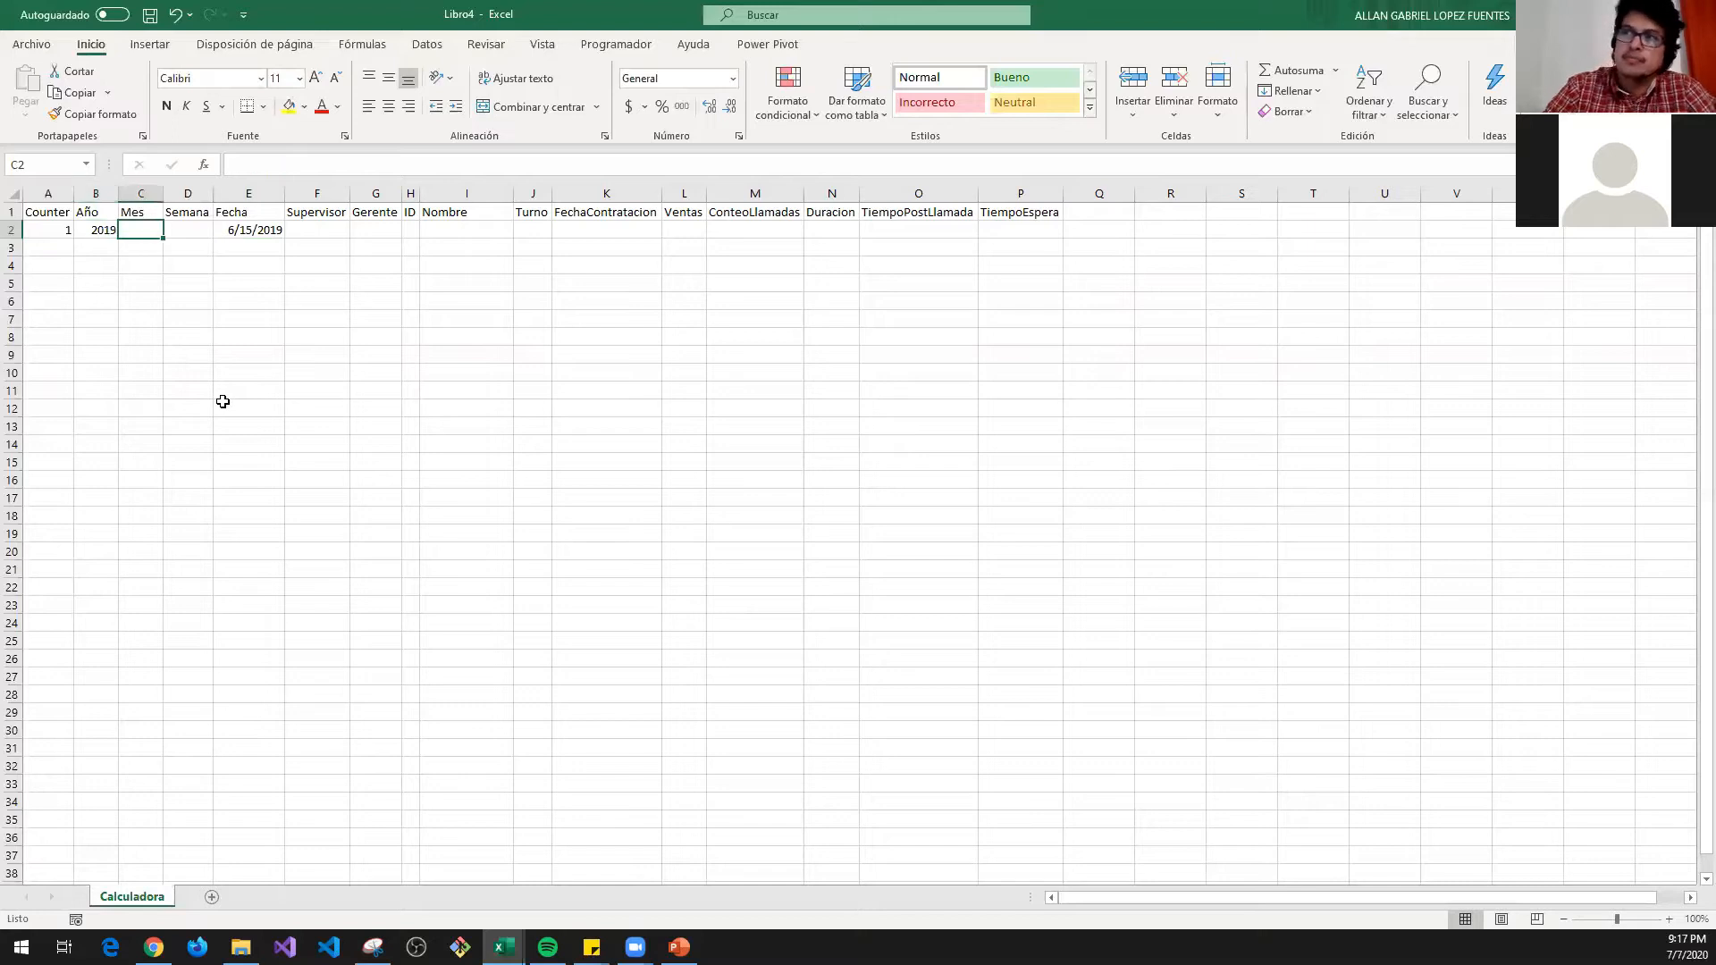
{"action": "type", "text": "="}
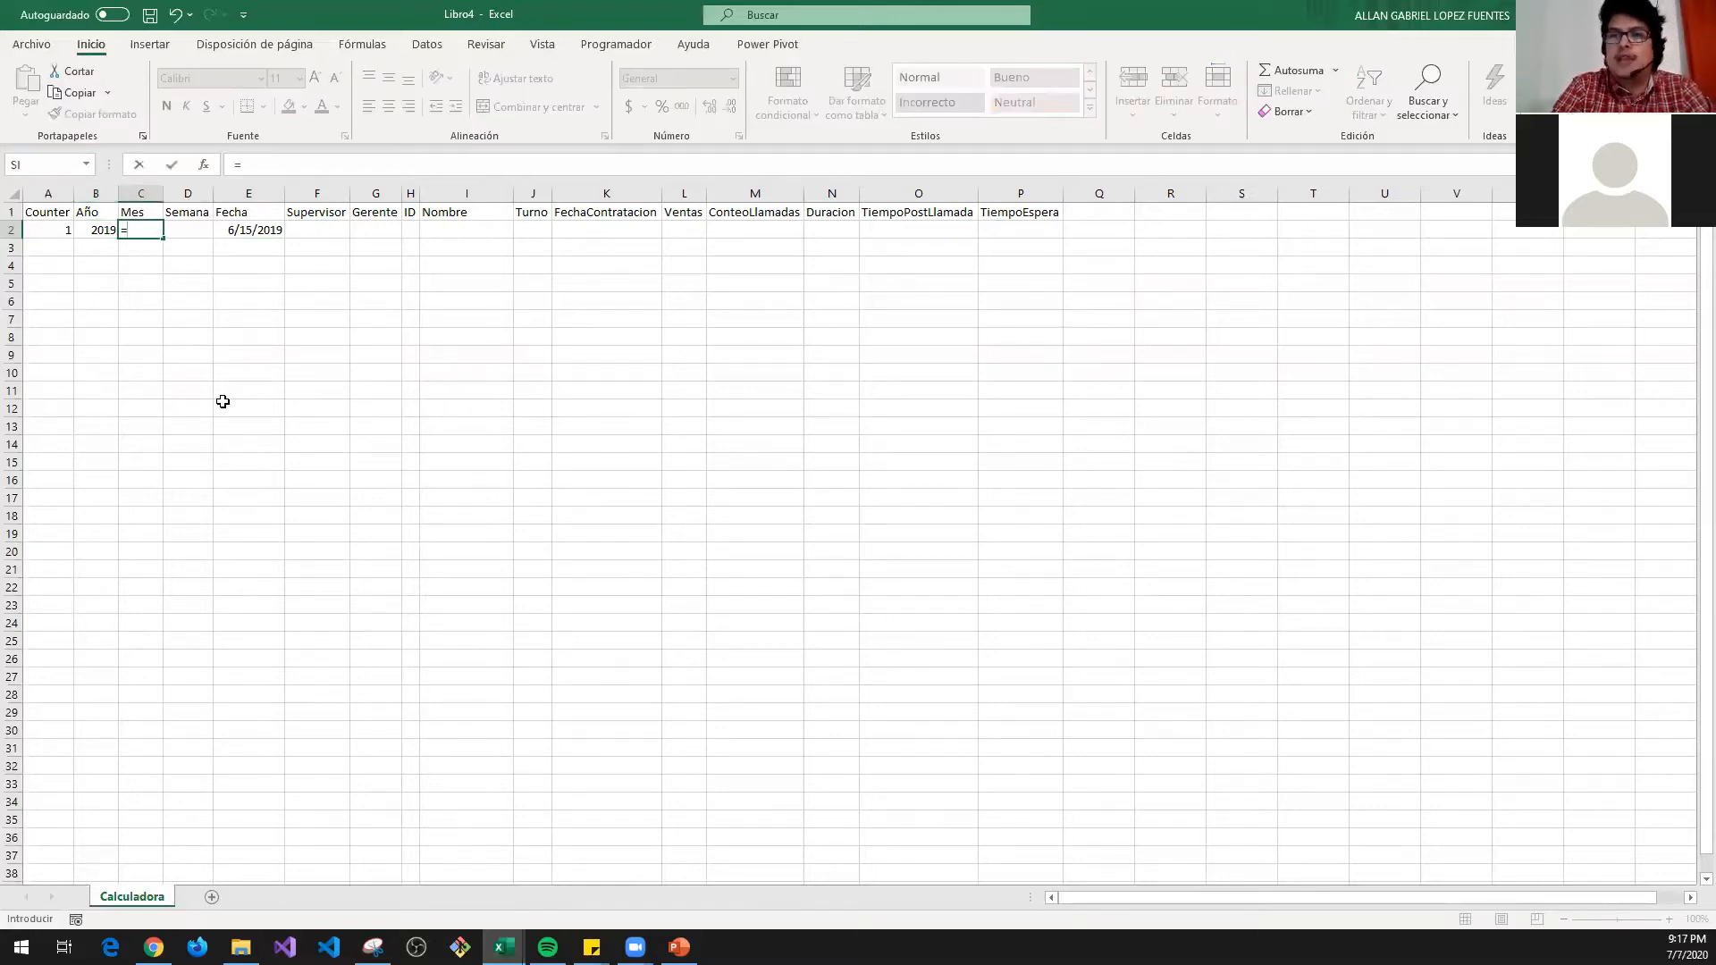
{"action": "type", "text": "mes"}
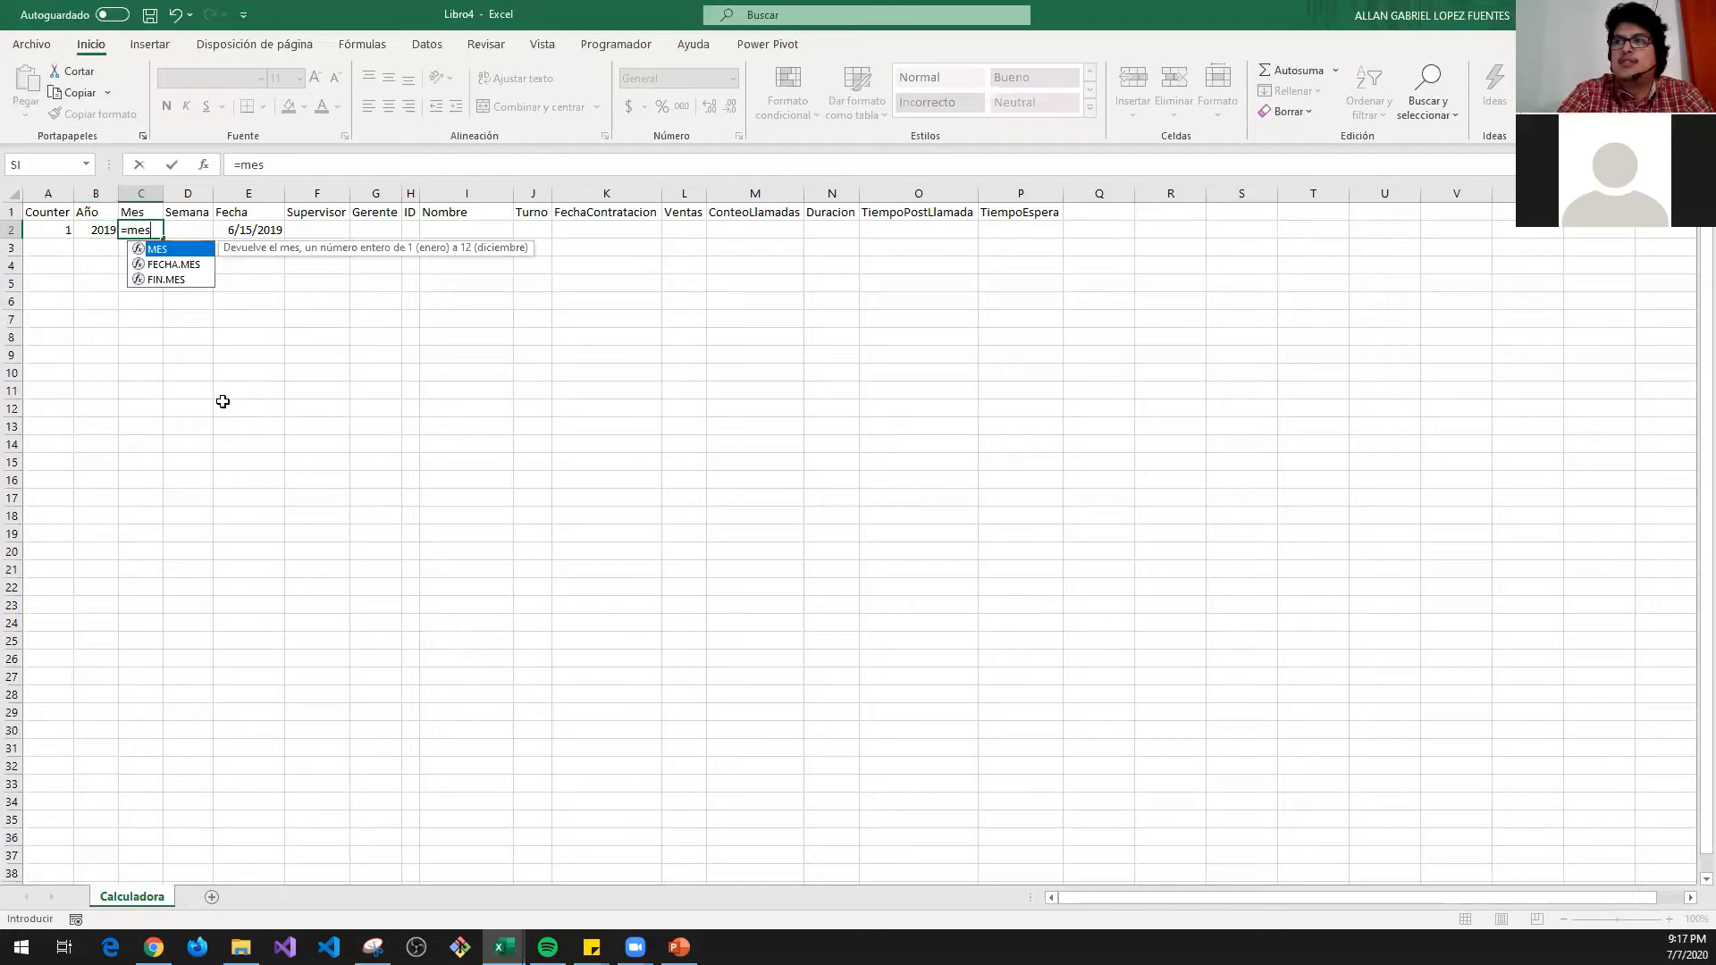
{"action": "key", "text": "Tab"}
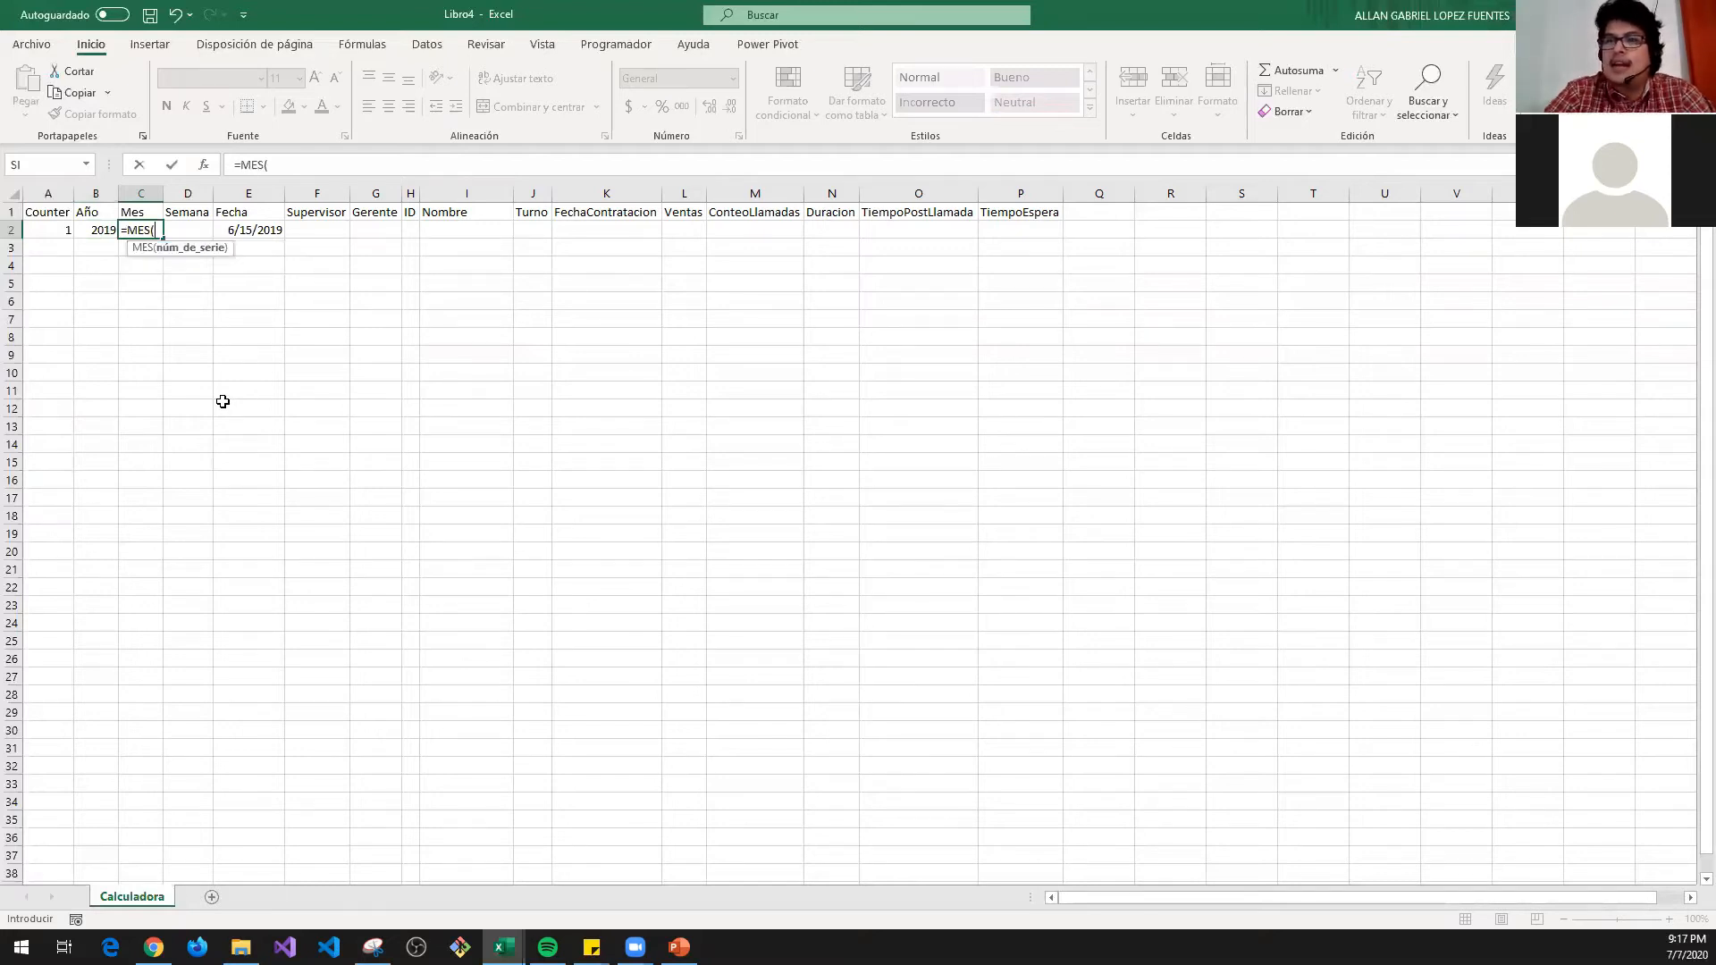
{"action": "key", "text": "Right"}
{"action": "key", "text": "Right"}
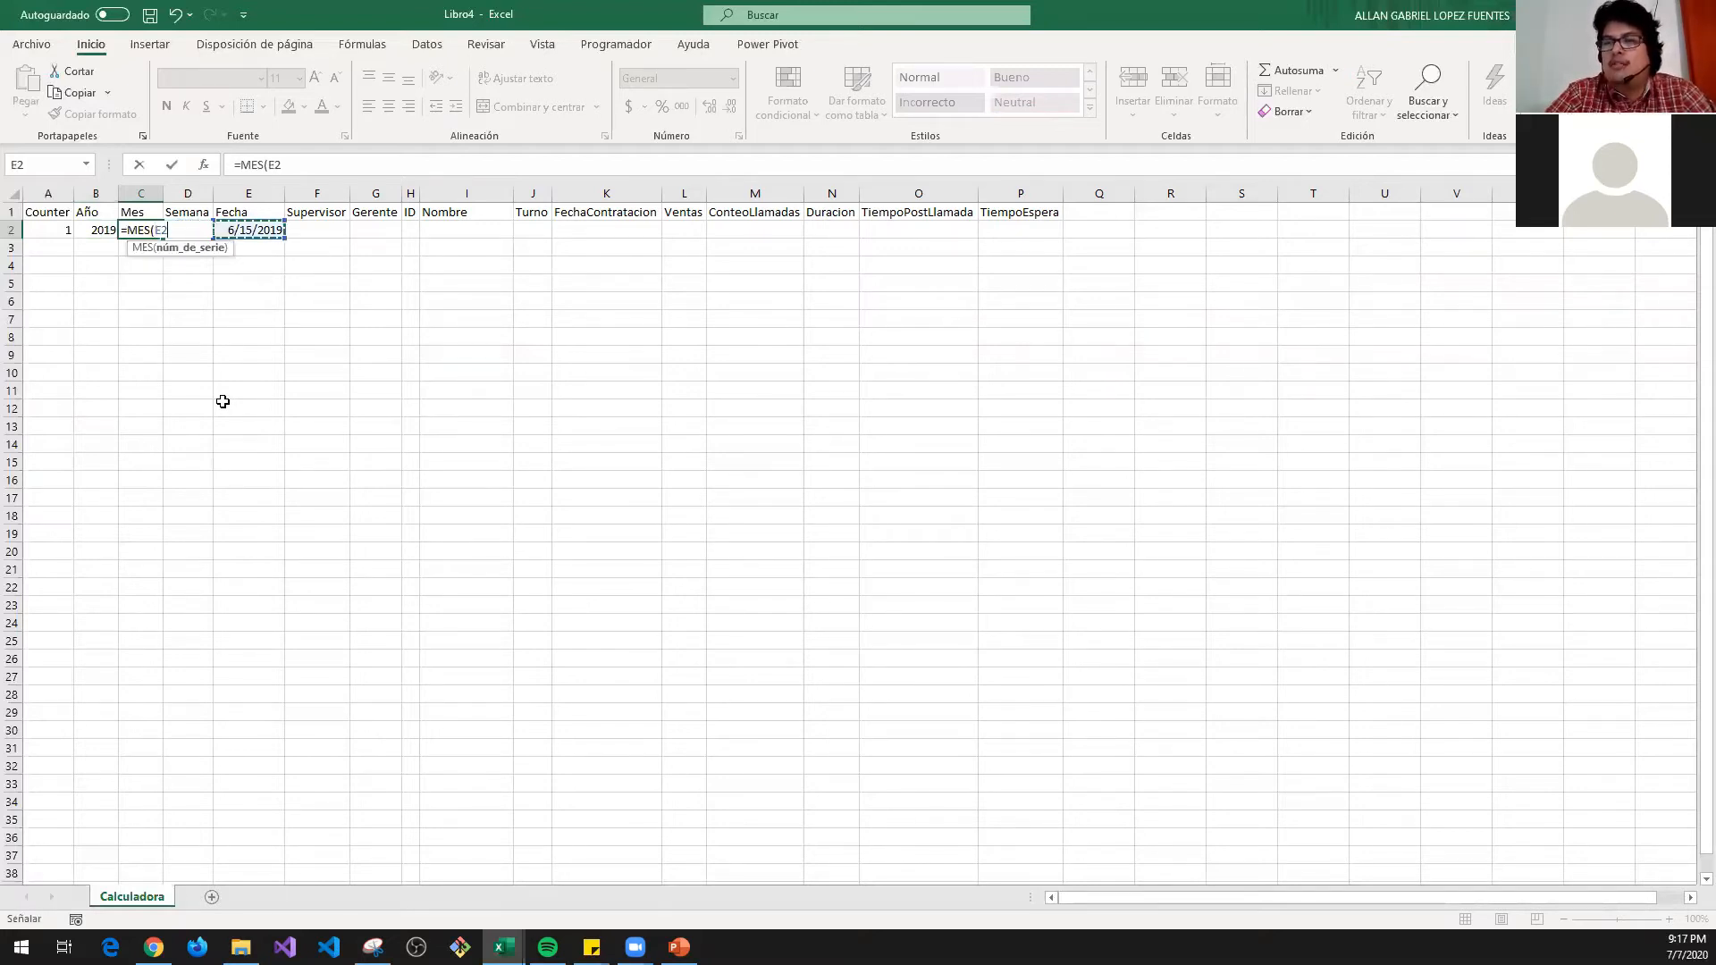
{"action": "key", "text": "Return"}
- Enter =NUM.DE.SEMANA(E2) in D2 under Semana to extract the week number from the date, and center that cell
{"action": "key", "text": "Up"}
{"action": "key", "text": "Right"}
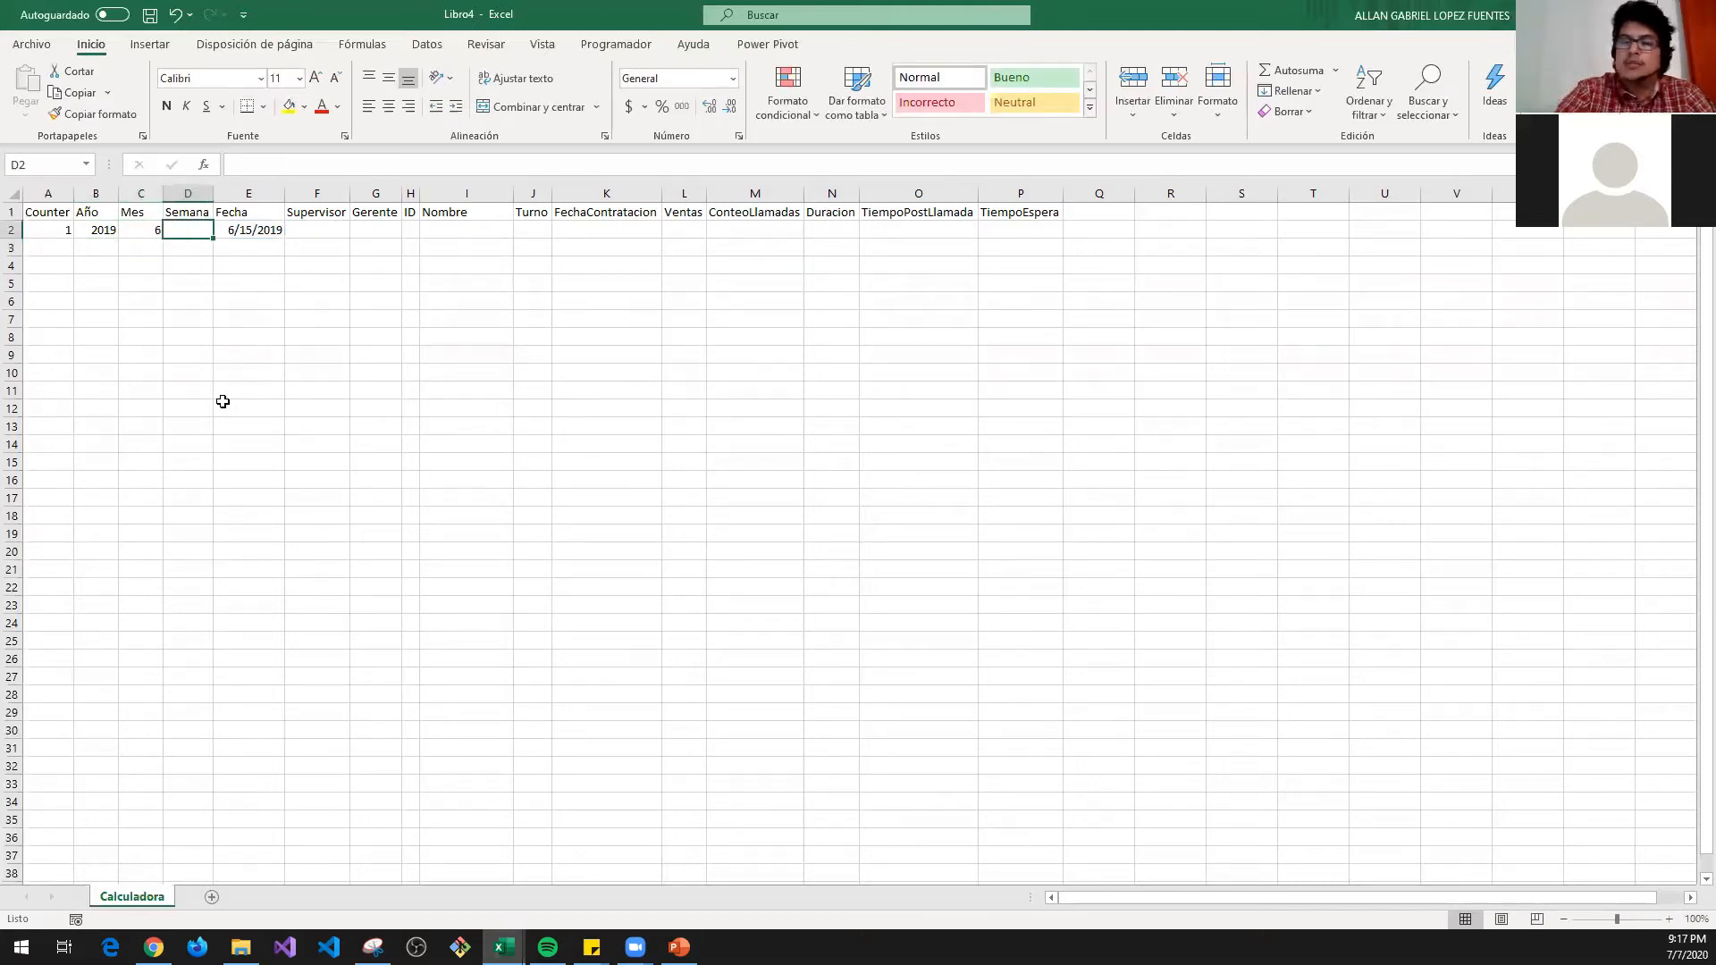
{"action": "type", "text": "=we"}
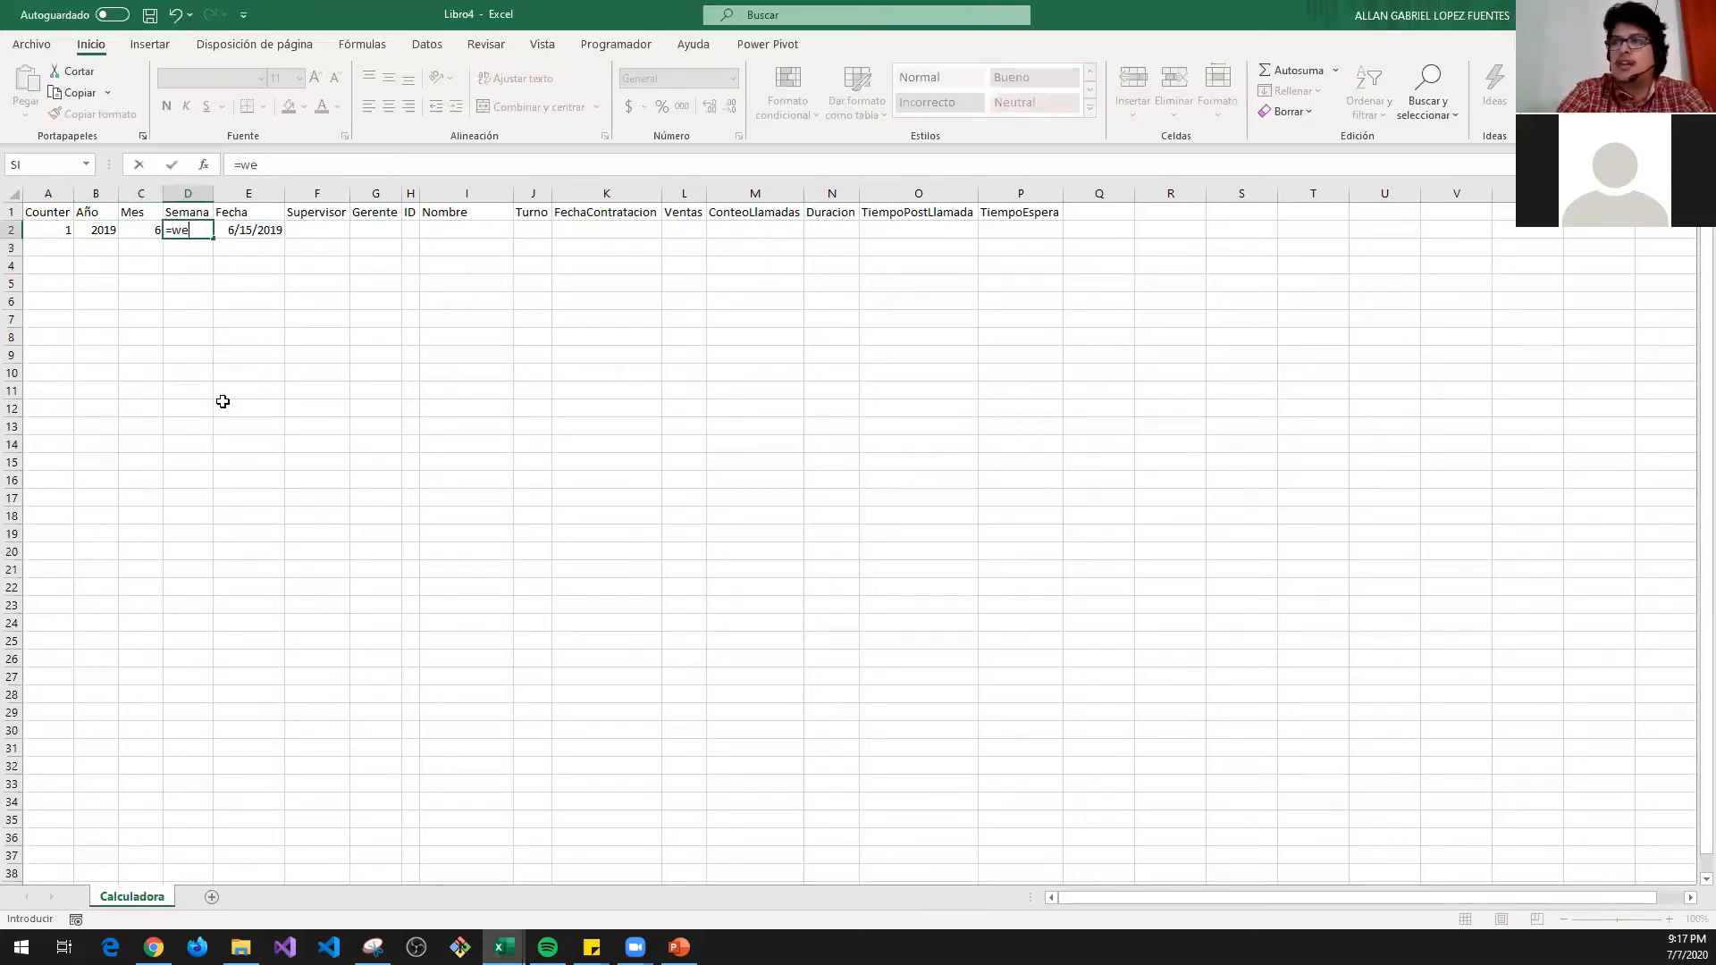
{"action": "type", "text": "se"}
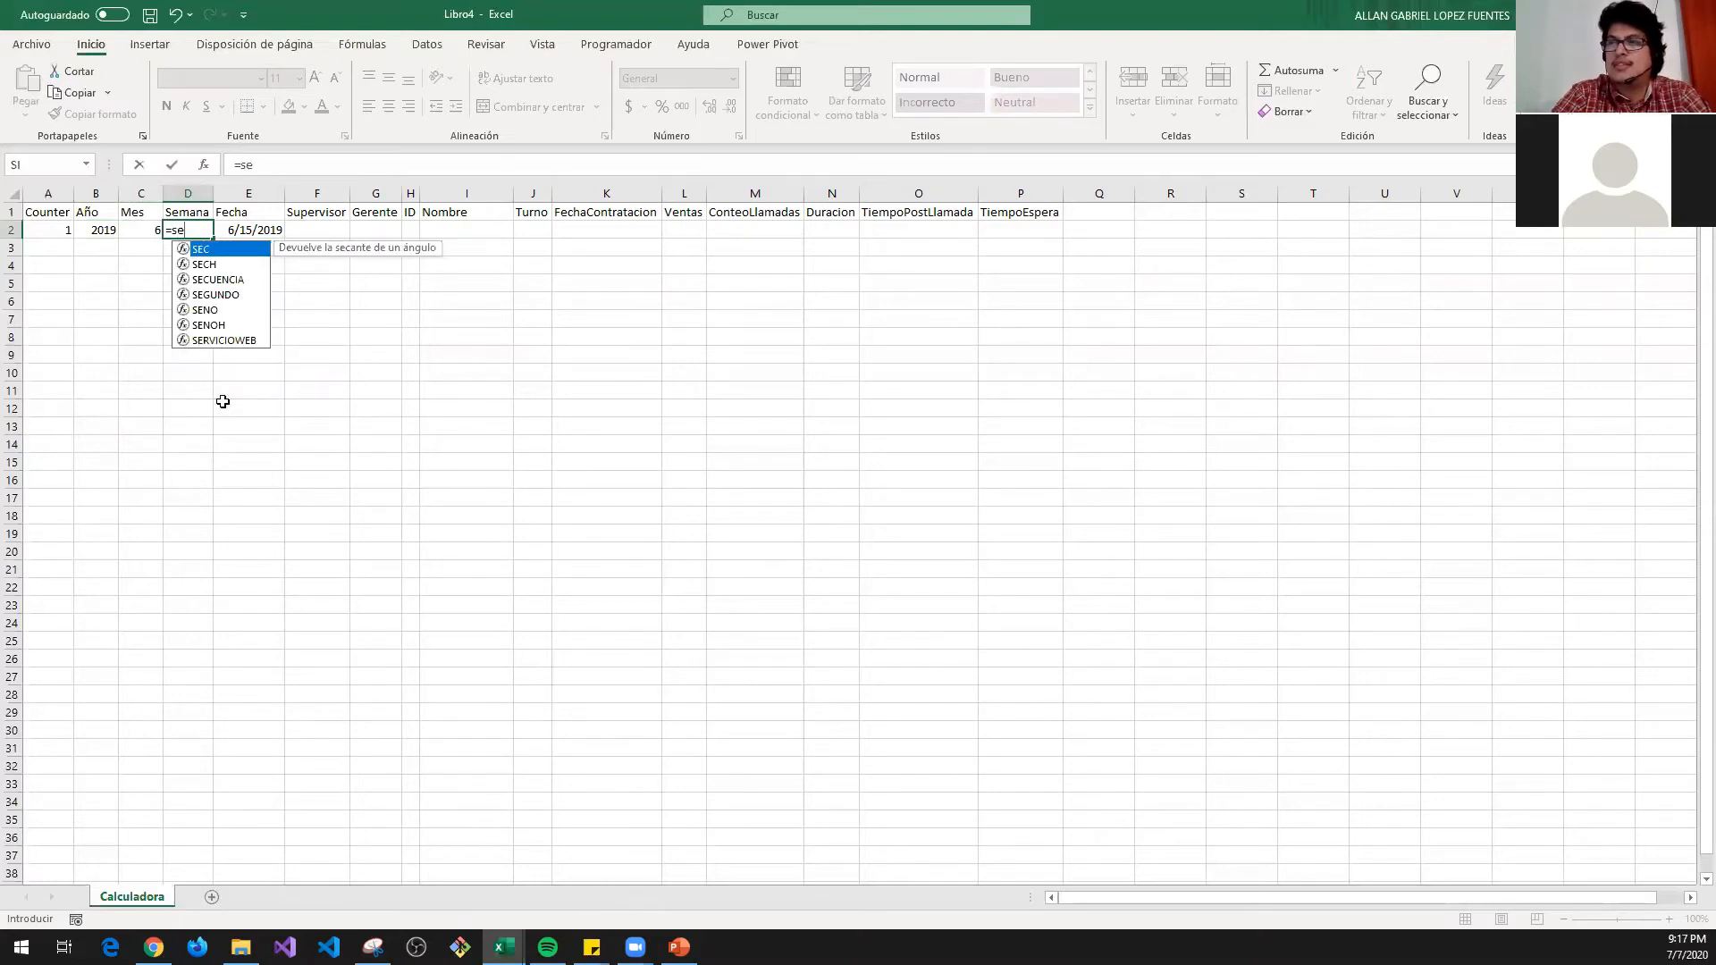
{"action": "type", "text": "ma"}
{"action": "key", "text": "BackSpace"}
{"action": "key", "text": "BackSpace"}
{"action": "key", "text": "BackSpace"}
{"action": "key", "text": "BackSpace"}
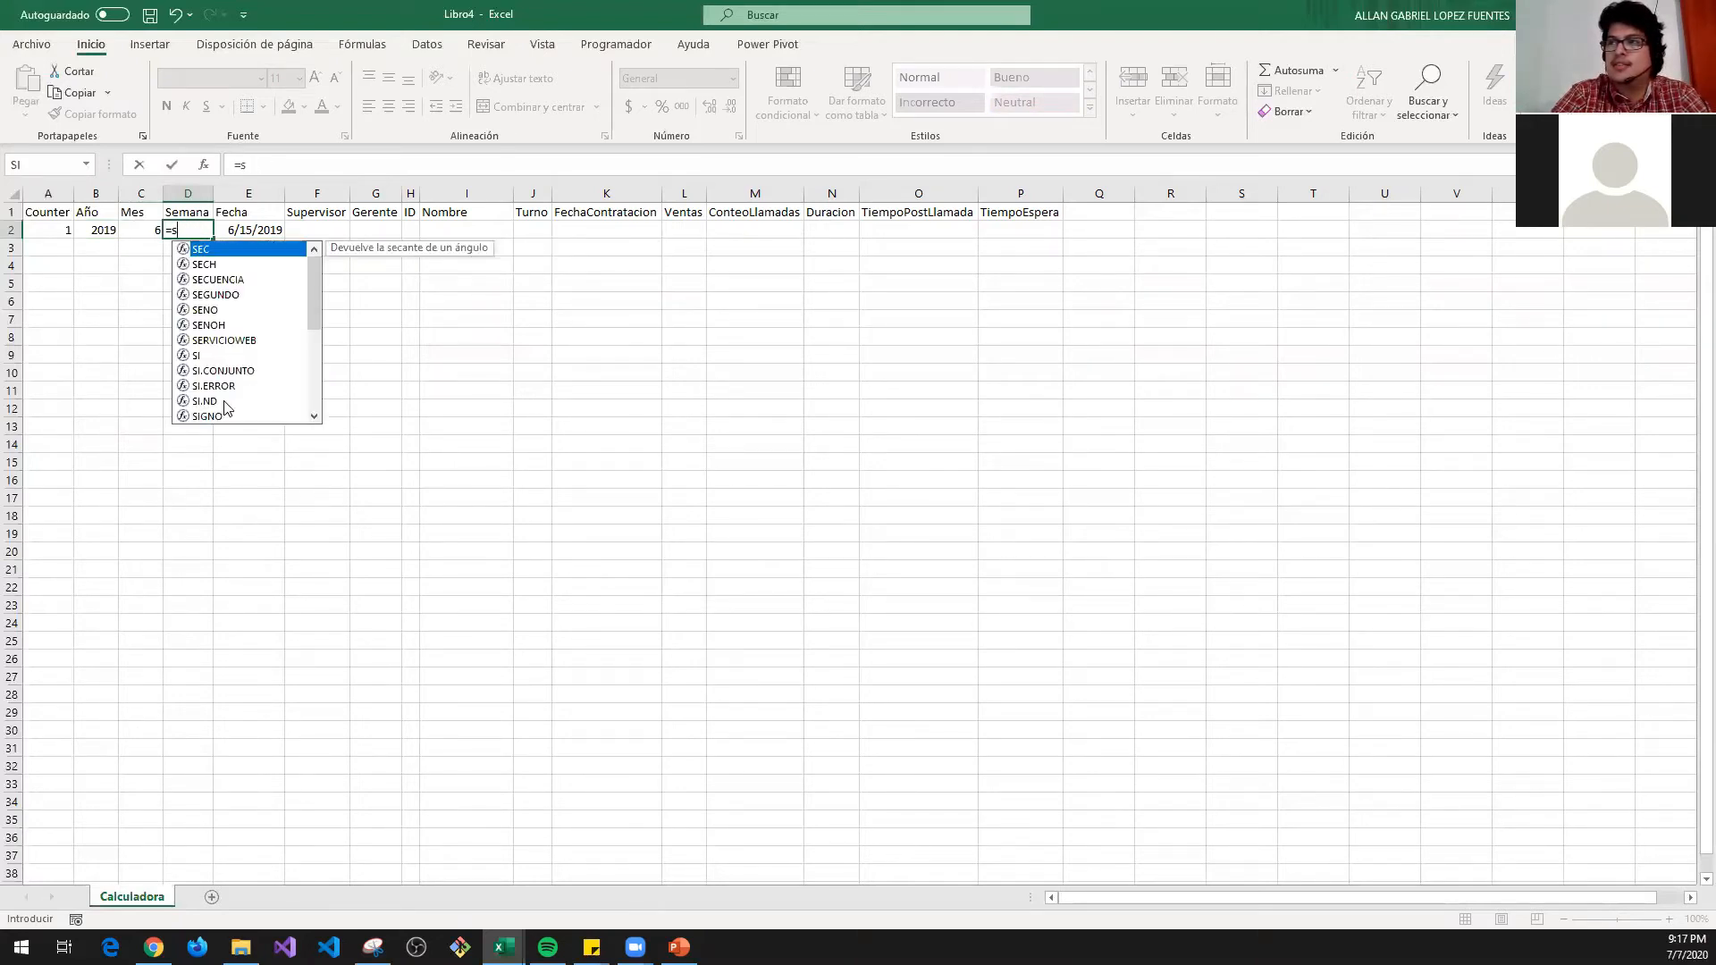
{"action": "type", "text": "numero"}
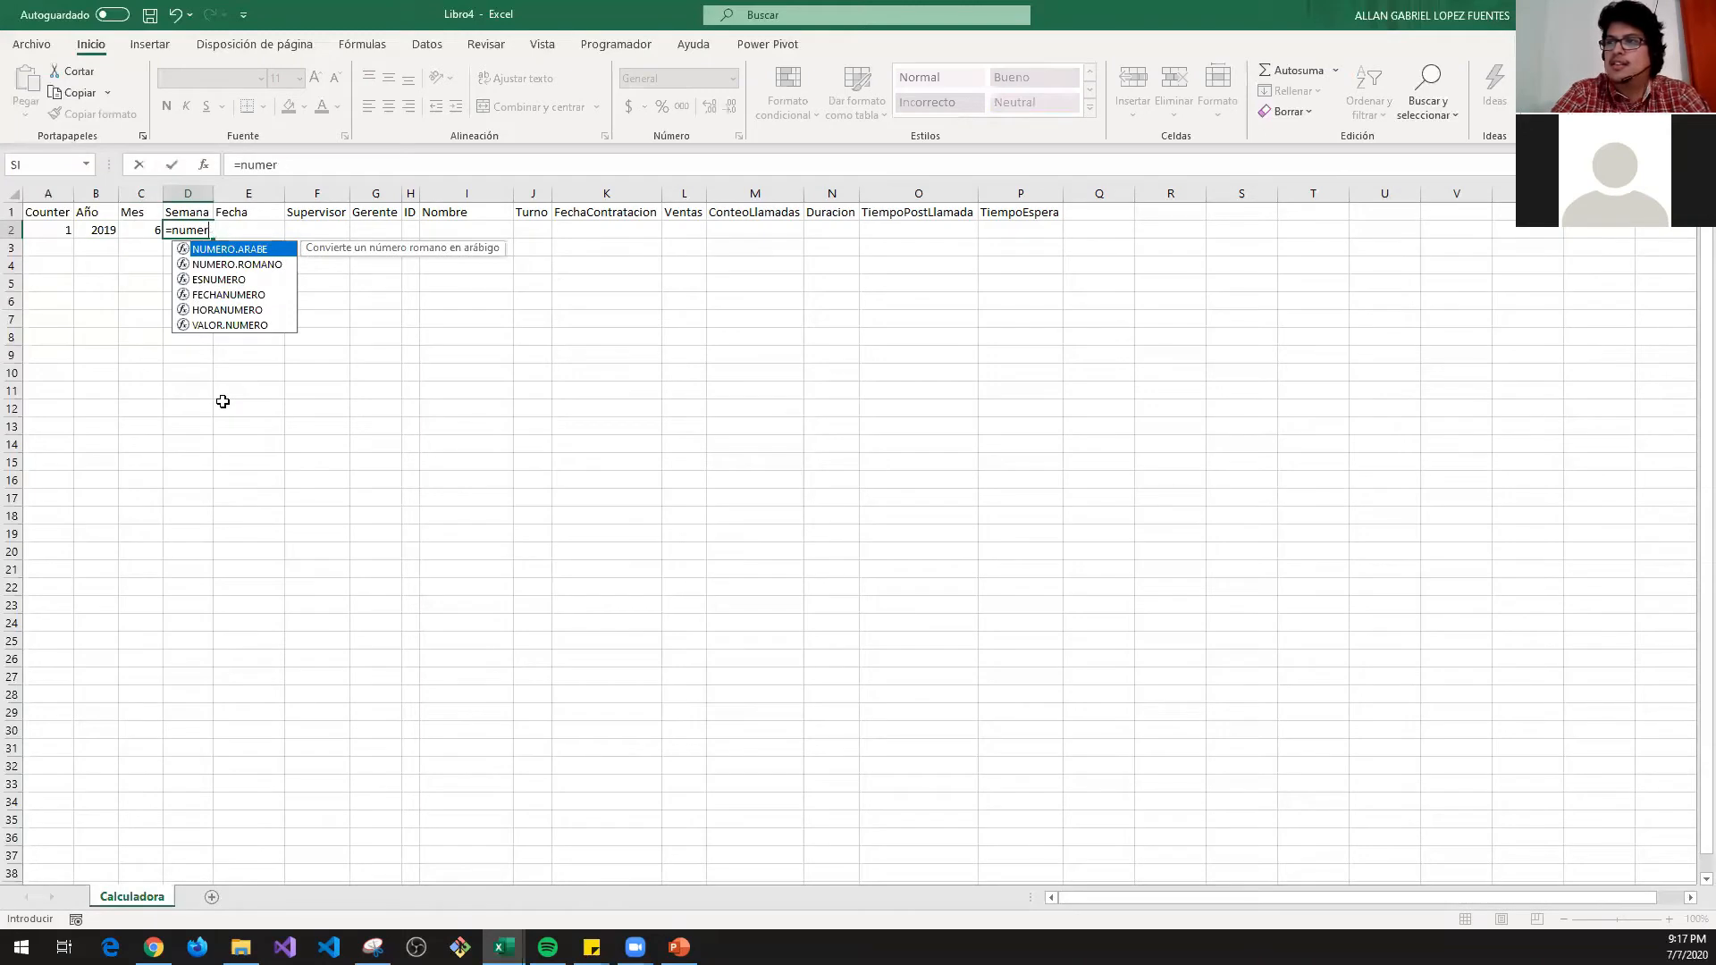
{"action": "key", "text": "BackSpace"}
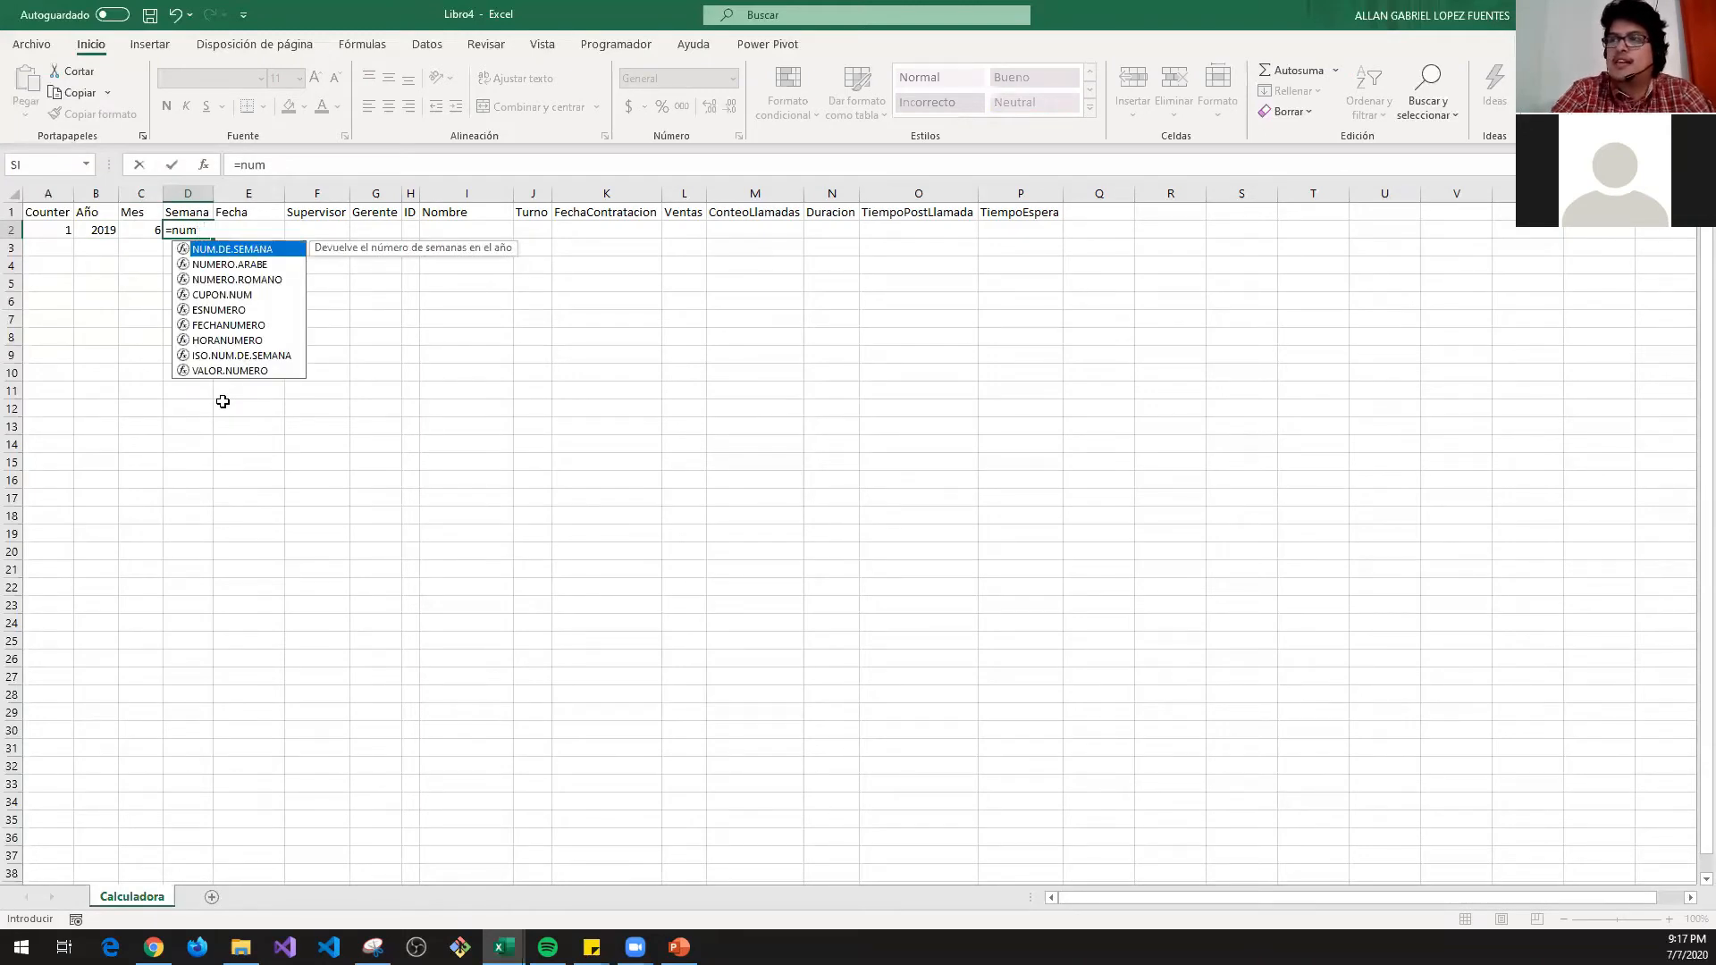
{"action": "key", "text": "Tab"}
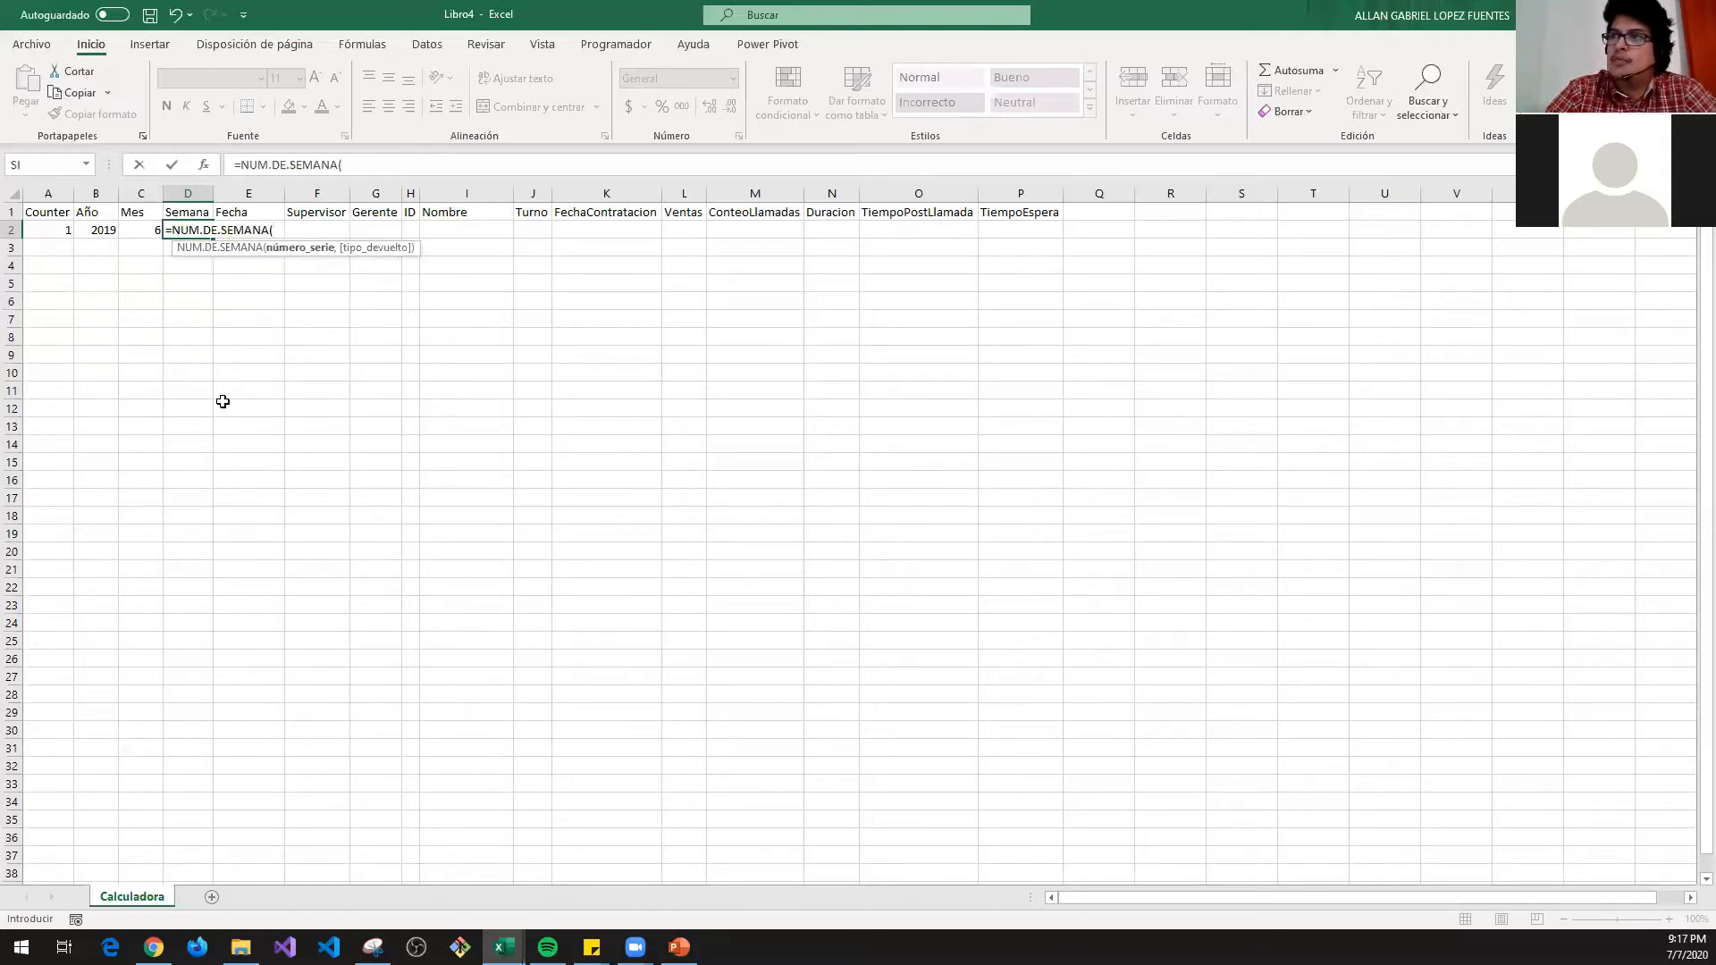
{"action": "key", "text": "Right"}
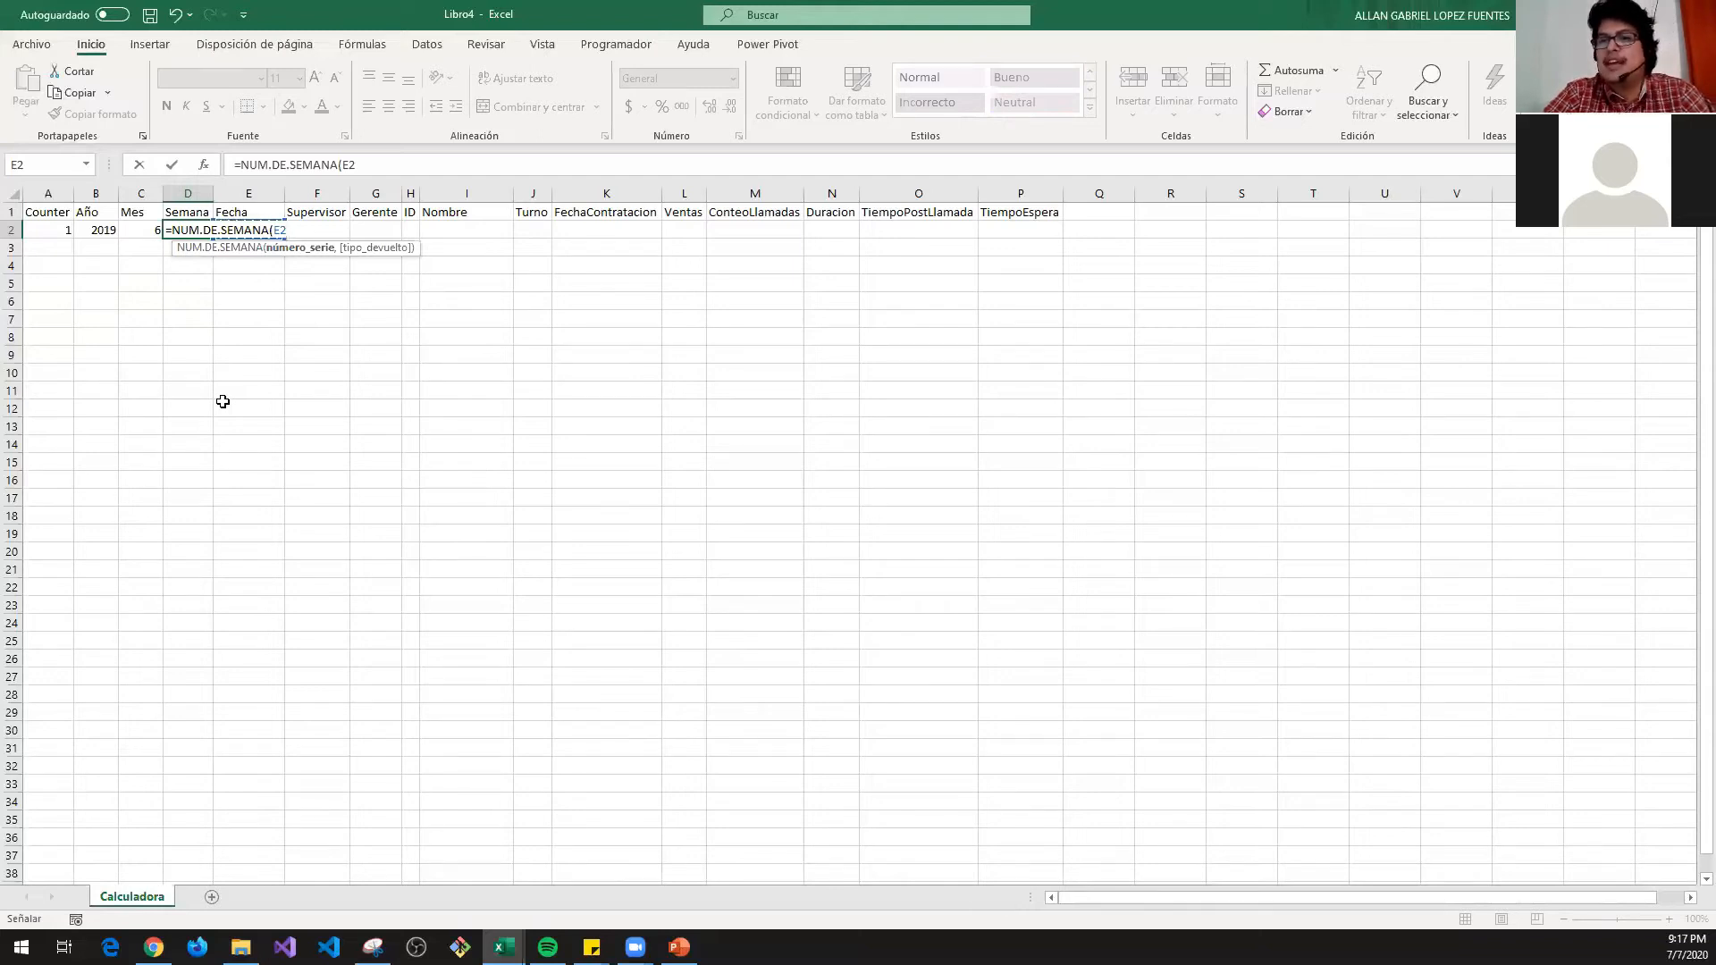
{"action": "key", "text": "ctrl+Return"}
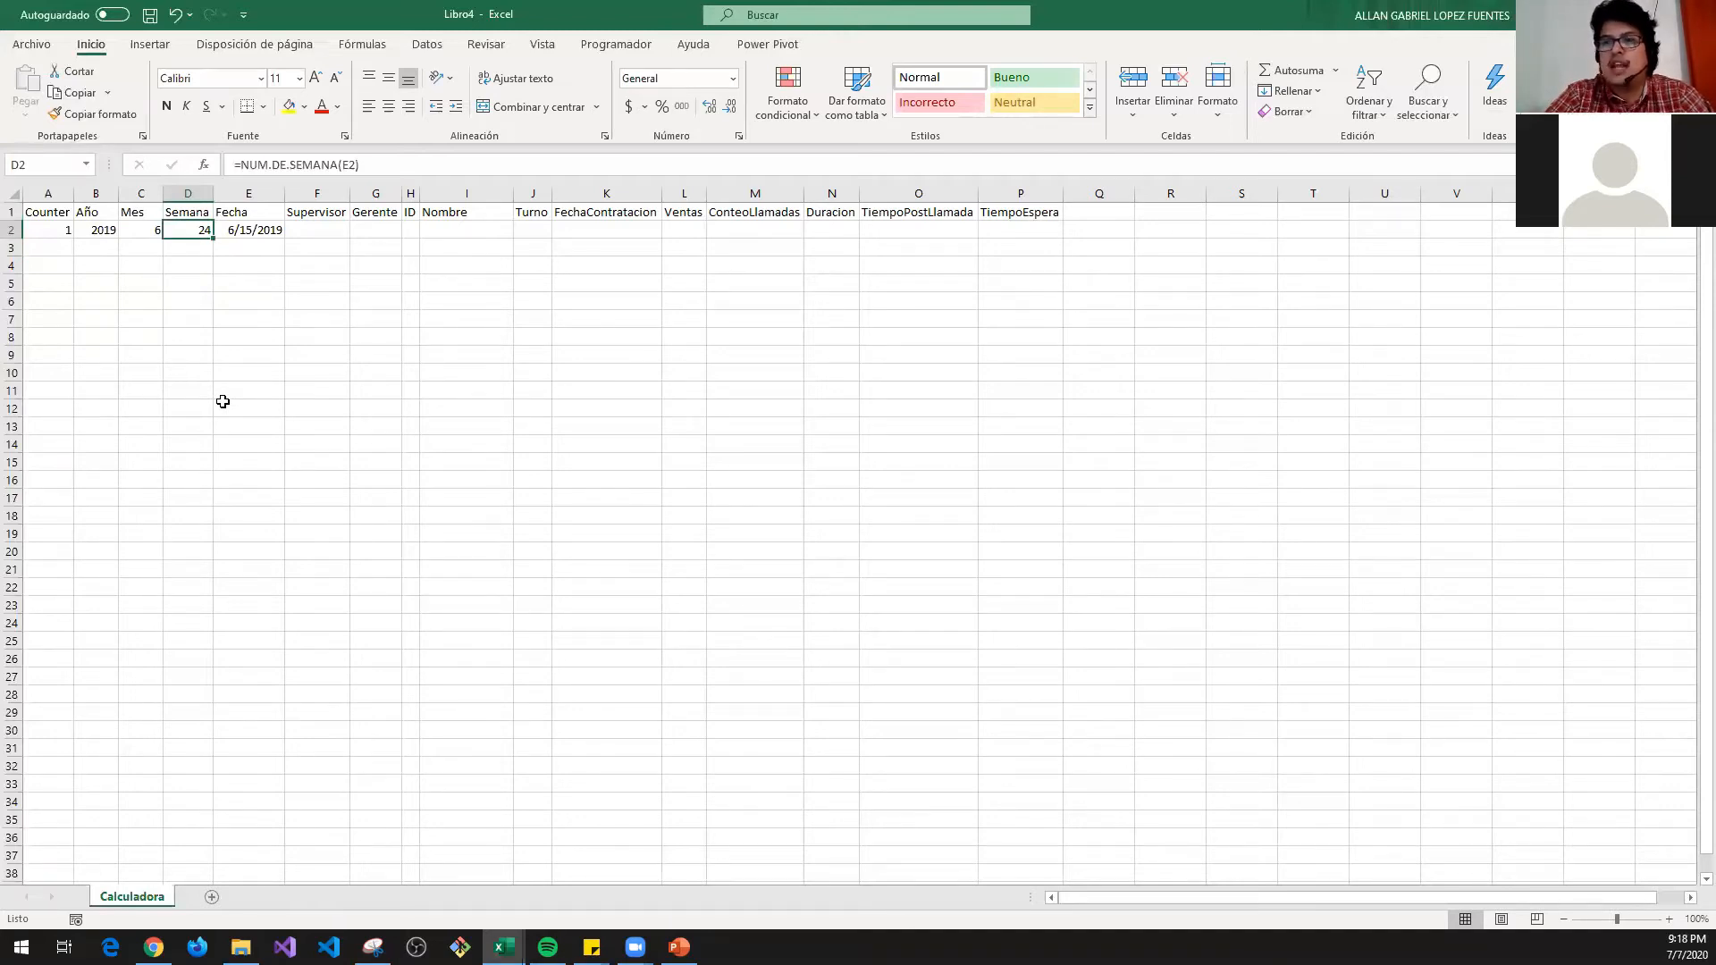
{"action": "left_click", "coordinate": [389, 106]}
{"action": "left_click_drag", "start_coordinate": [44, 231], "coordinate": [264, 229]}
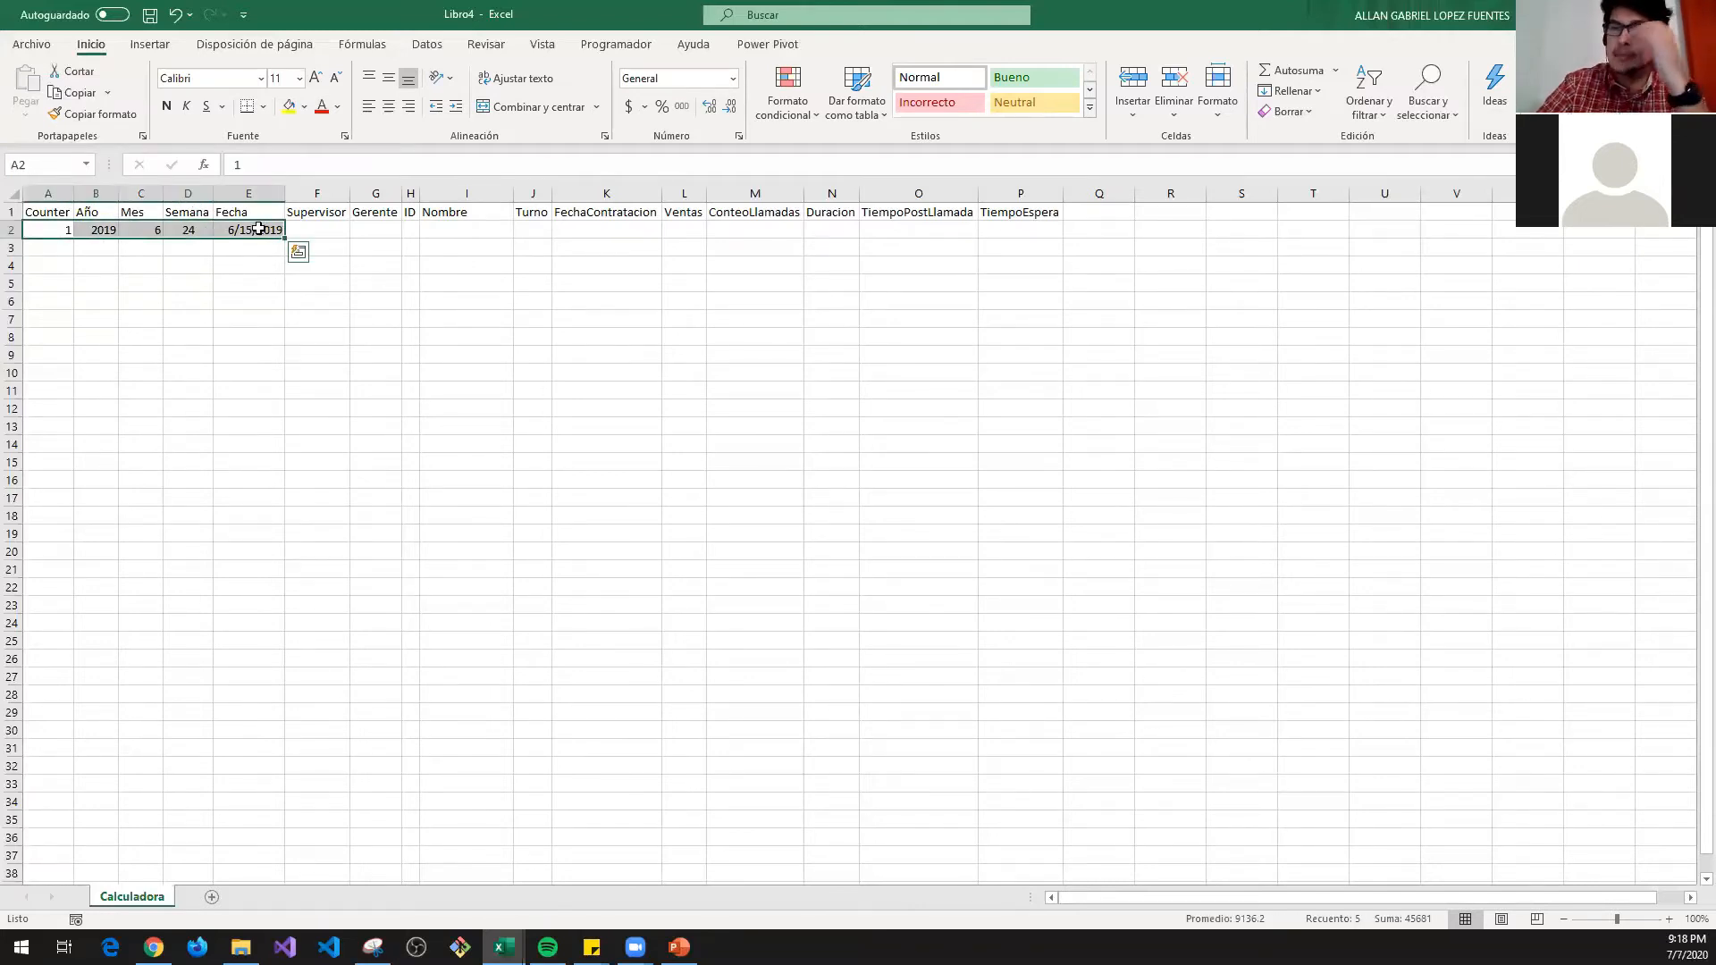
{"action": "left_click", "coordinate": [53, 225]}
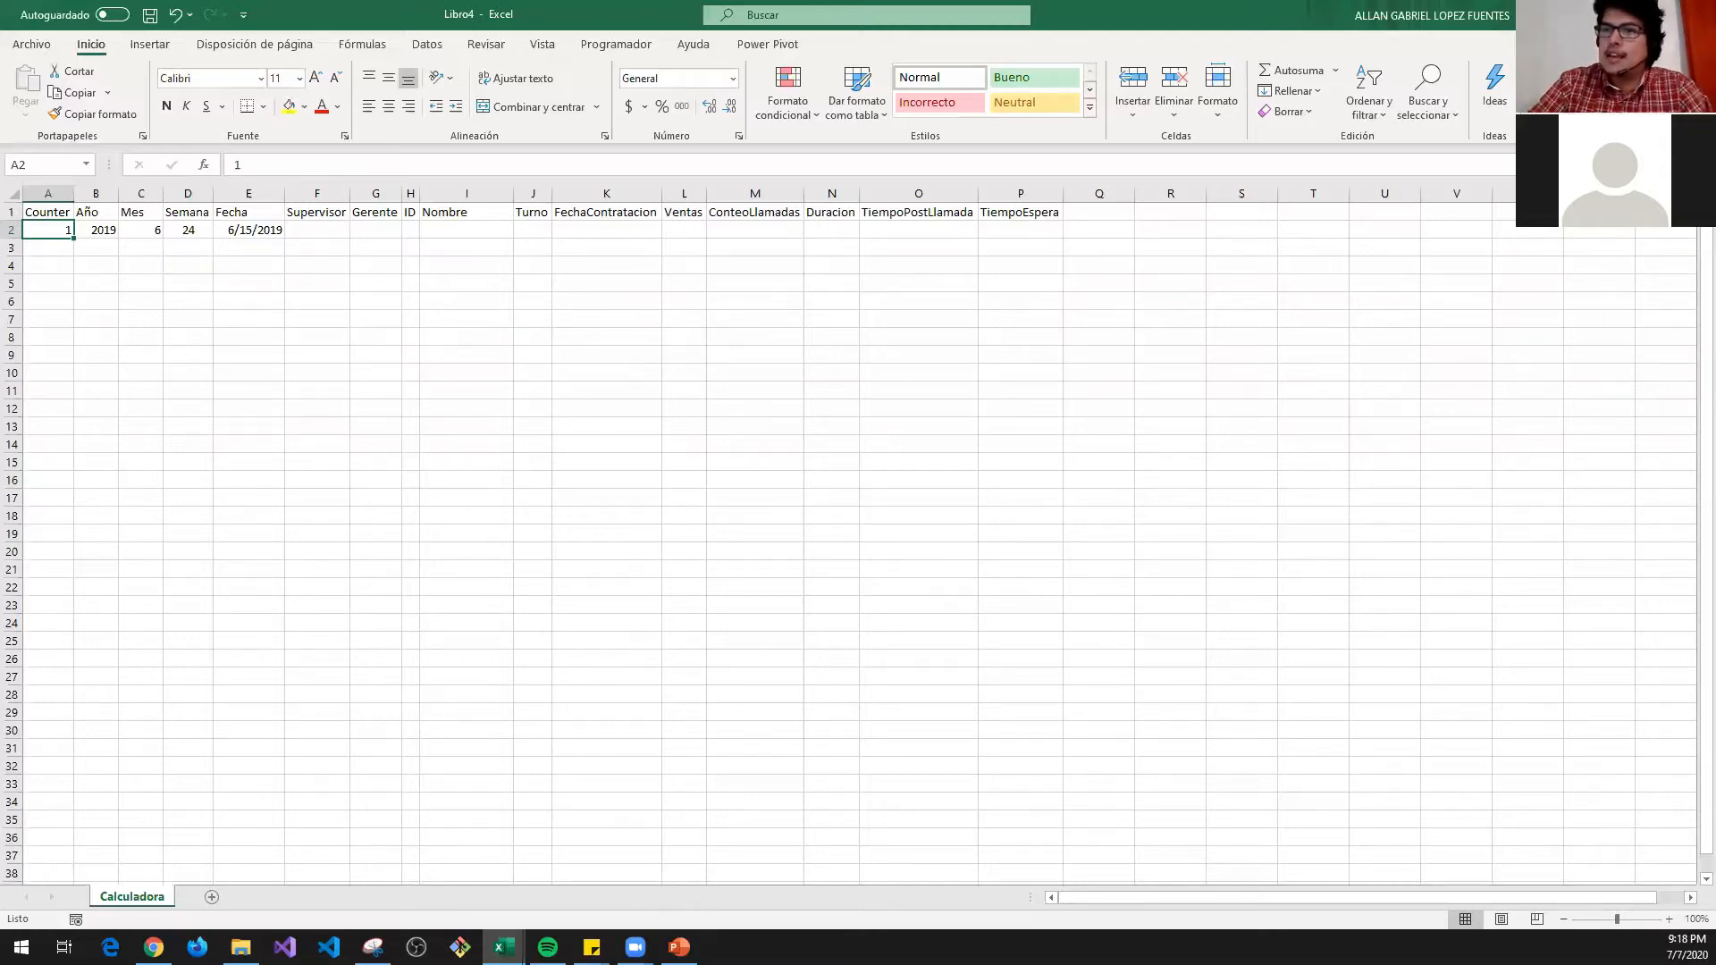
{"action": "left_click_drag", "start_coordinate": [45, 230], "coordinate": [934, 605]}
{"action": "left_click", "coordinate": [244, 464]}
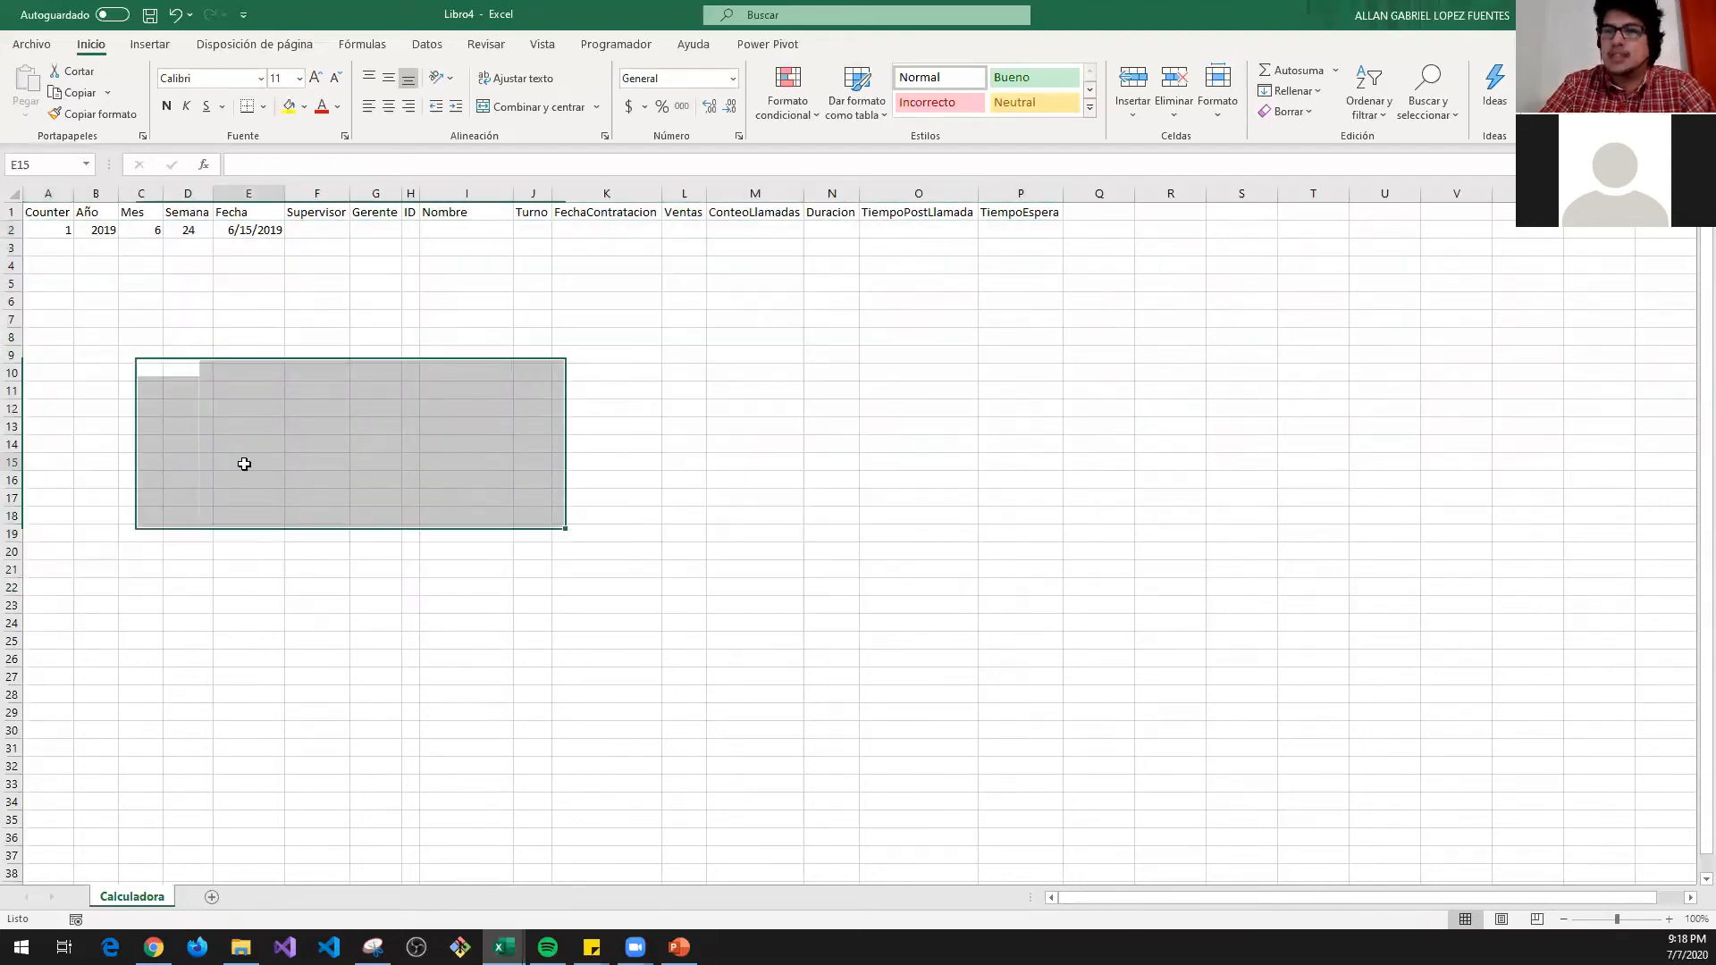
- Examine the Usuarios, Llamadas and QA Score sheets of the Ejercicio Ultima semana workbook for the source columns
{"action": "key", "text": "alt+Tab"}
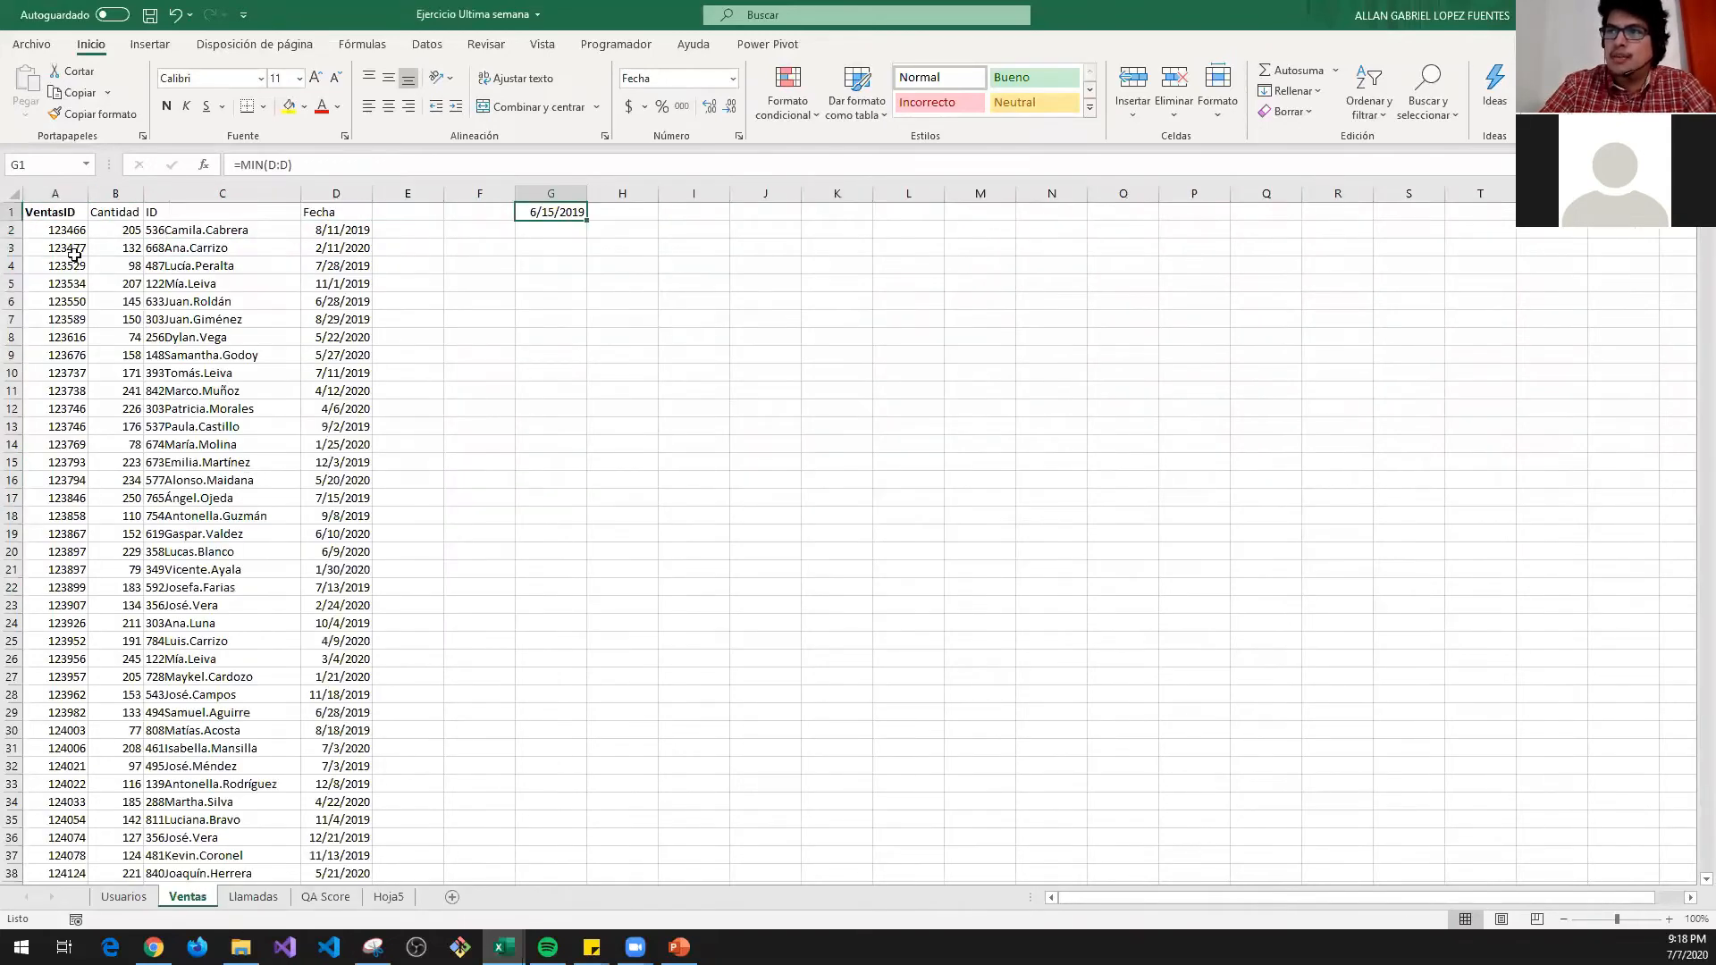
{"action": "left_click", "coordinate": [134, 899]}
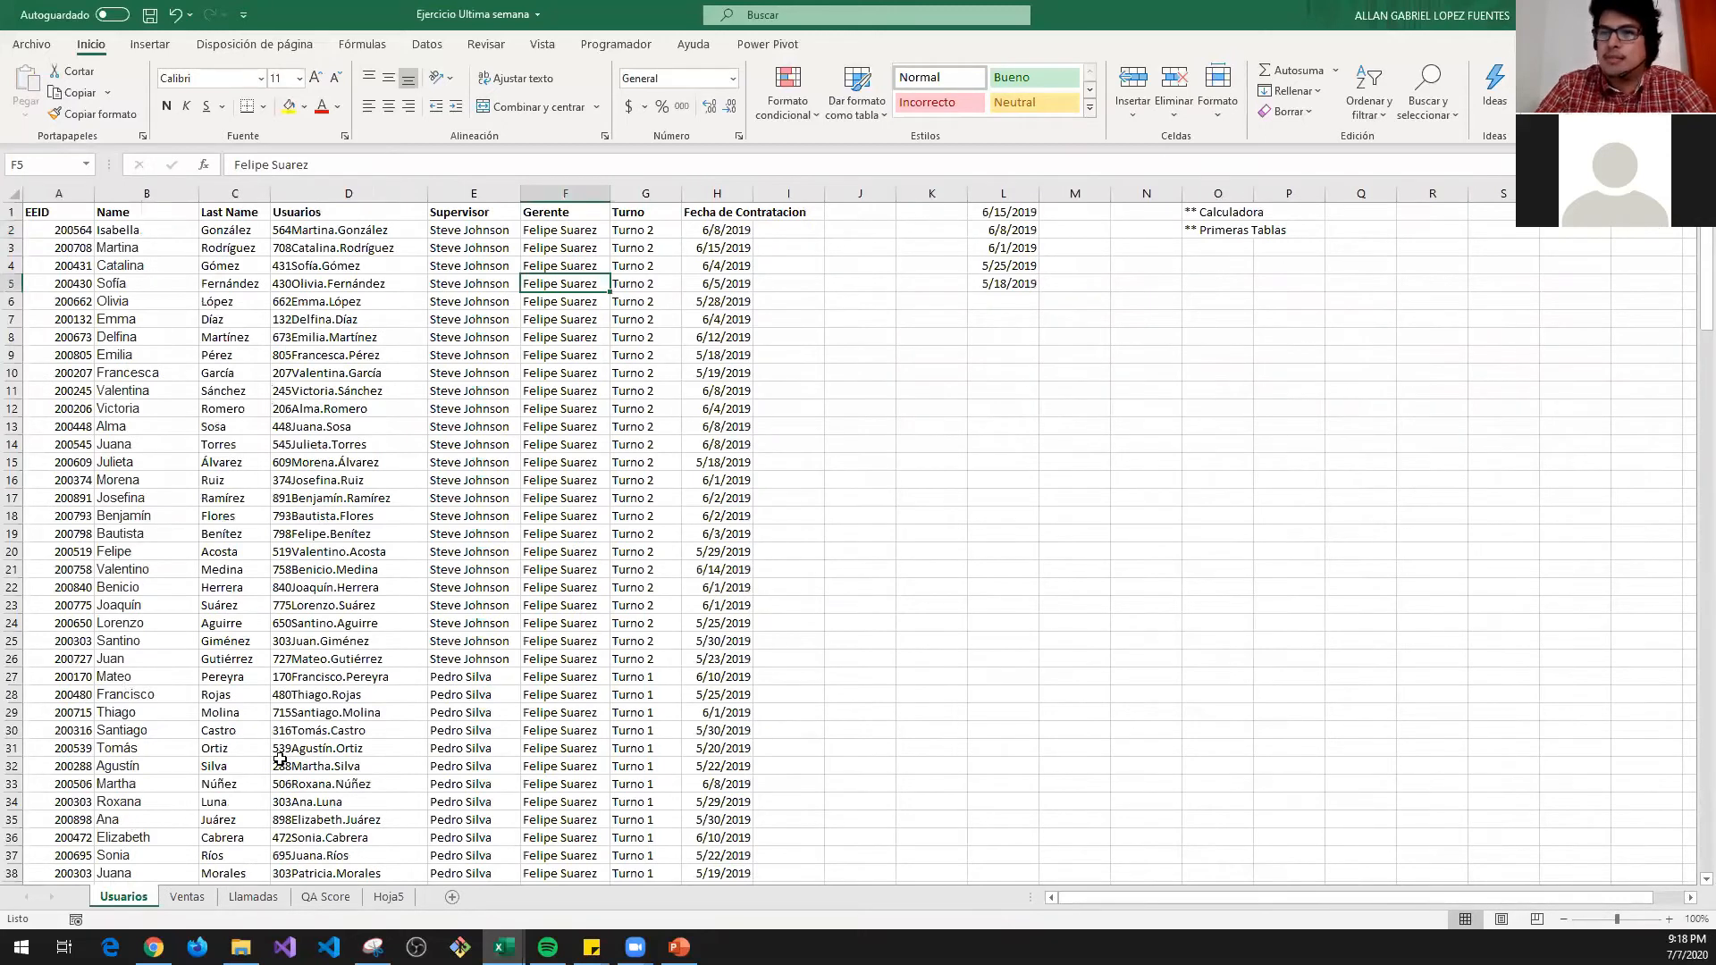
{"action": "left_click", "coordinate": [257, 897]}
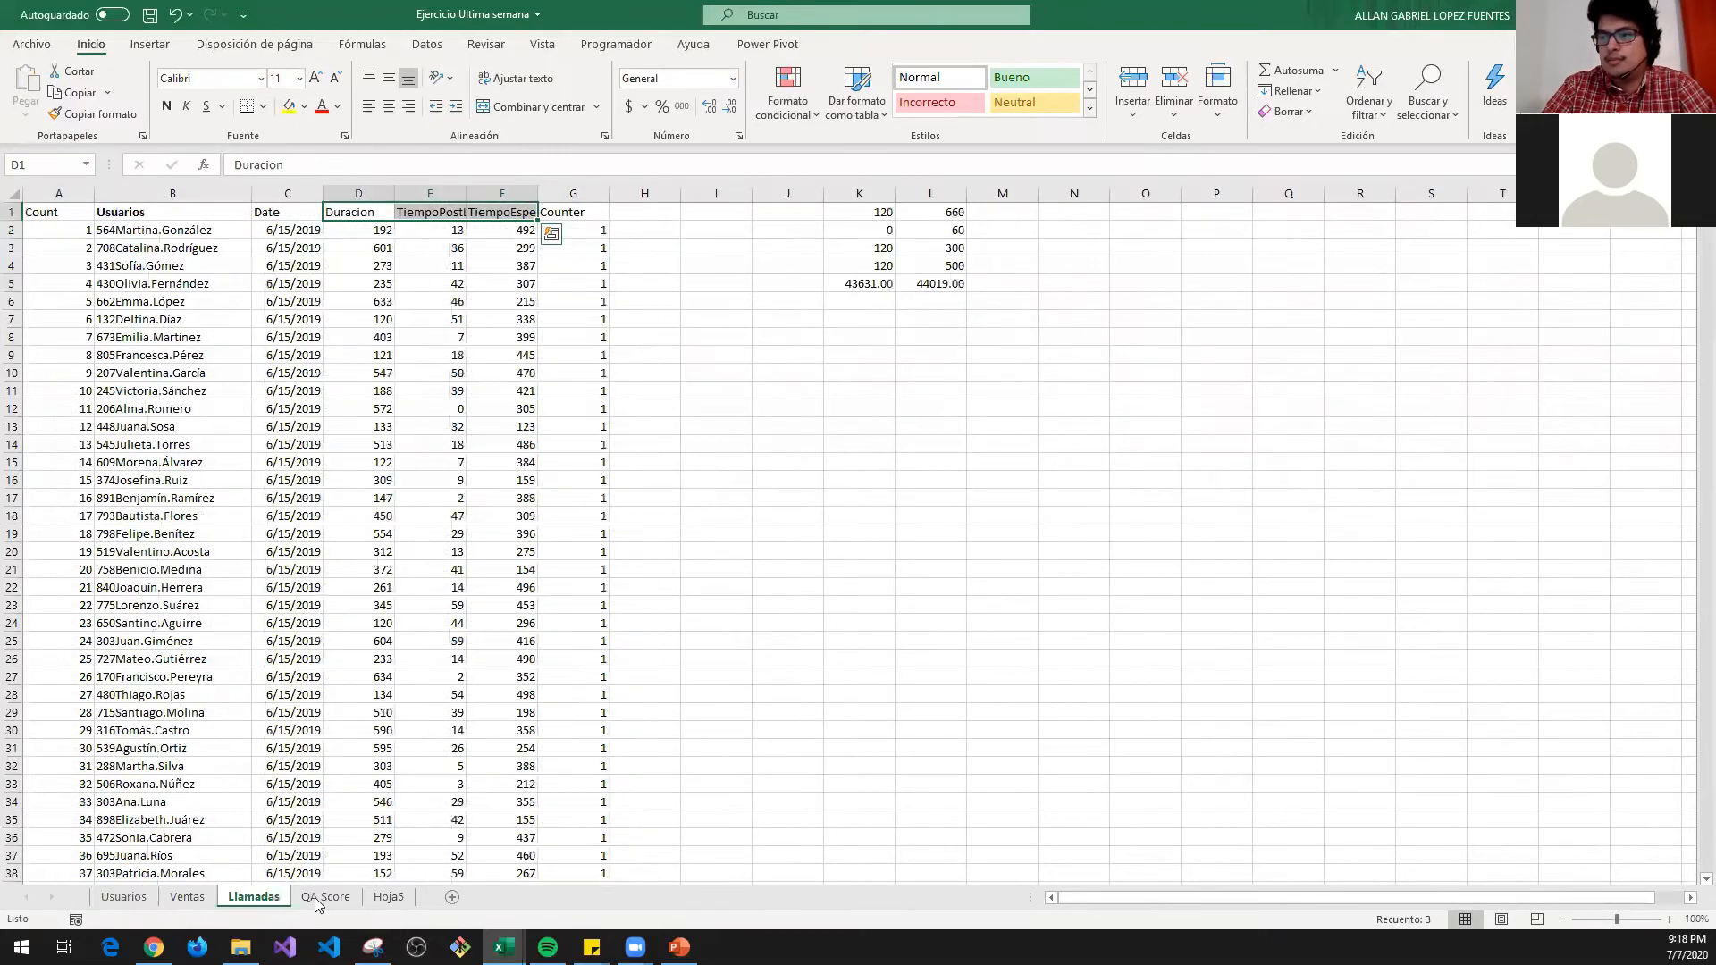
{"action": "left_click", "coordinate": [324, 899]}
{"action": "left_click", "coordinate": [251, 899]}
{"action": "left_click", "coordinate": [125, 897]}
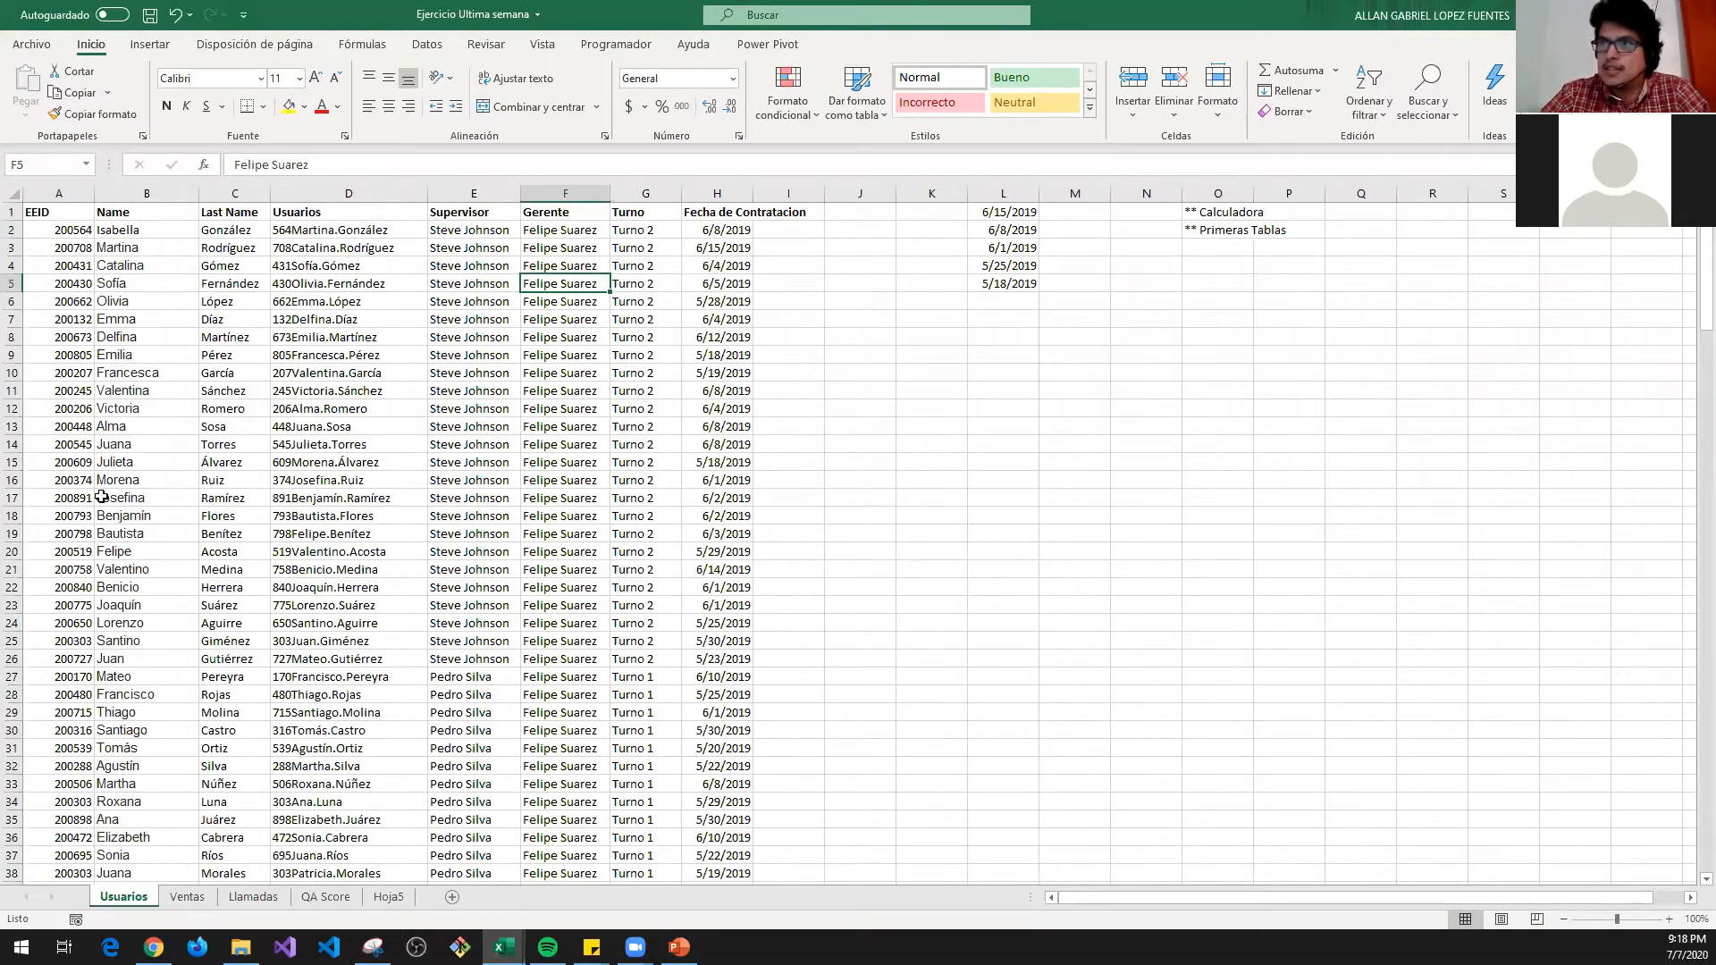
- Widen the ID column on the Calculadora sheet of Libro4, and return to the Usuarios sheet
{"action": "key", "text": "alt+Tab"}
{"action": "left_click_drag", "start_coordinate": [420, 187], "coordinate": [495, 192]}
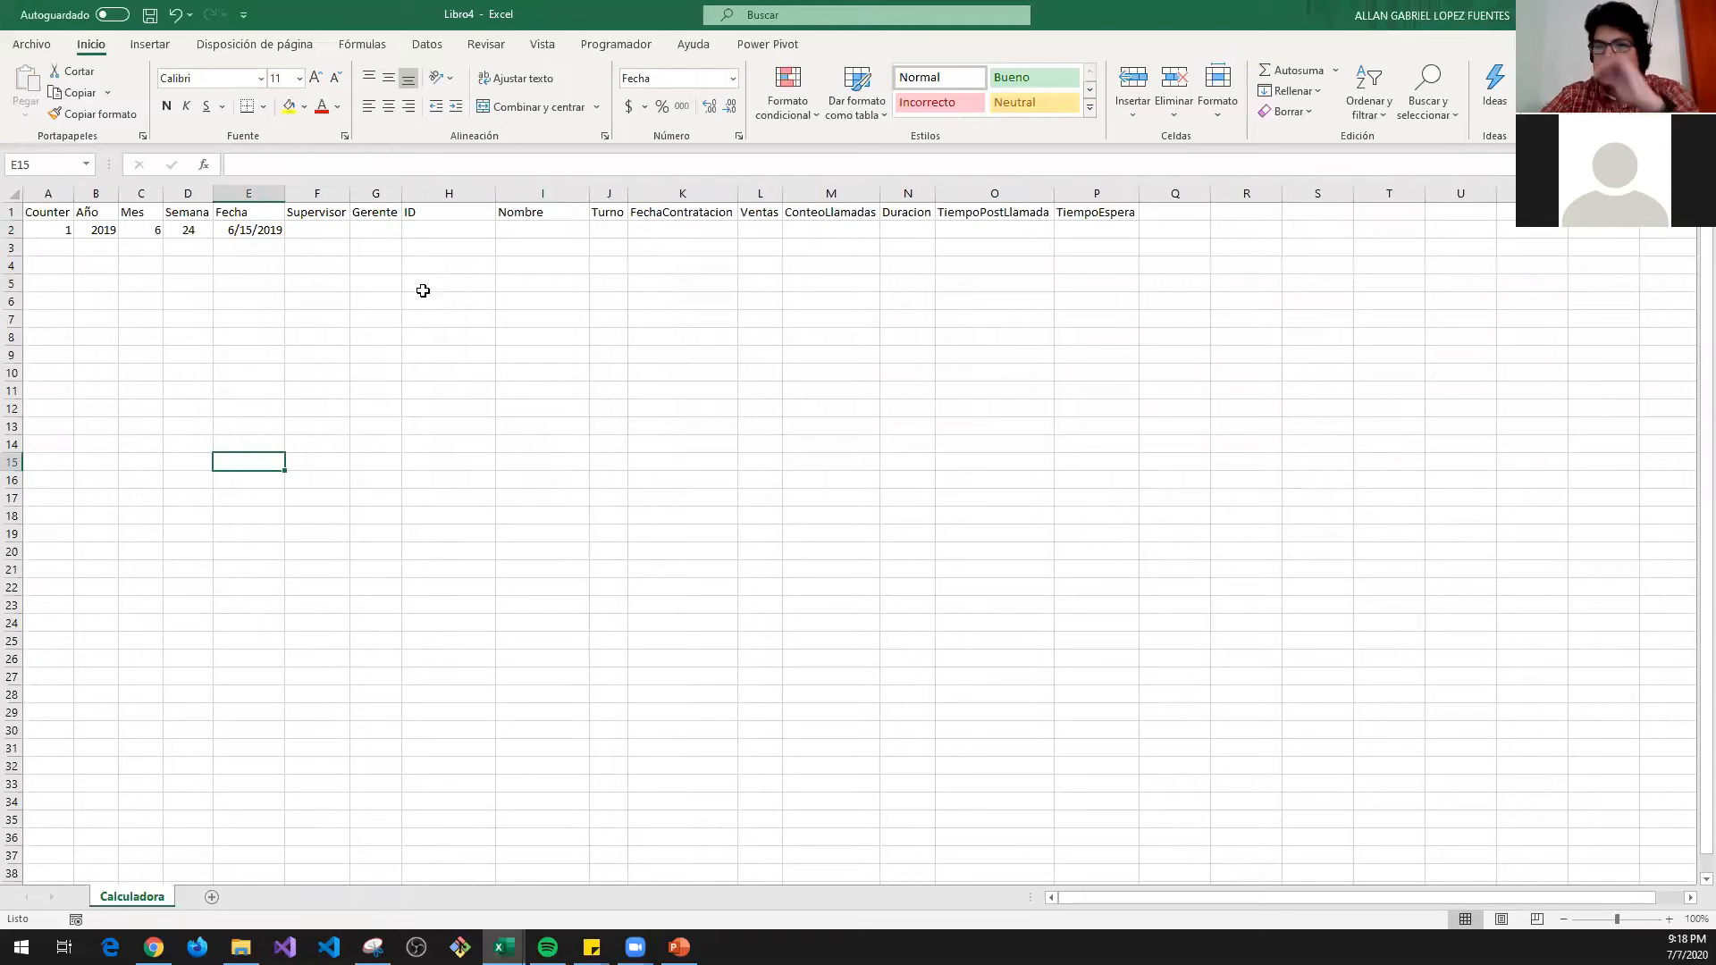
{"action": "key", "text": "alt+Tab"}
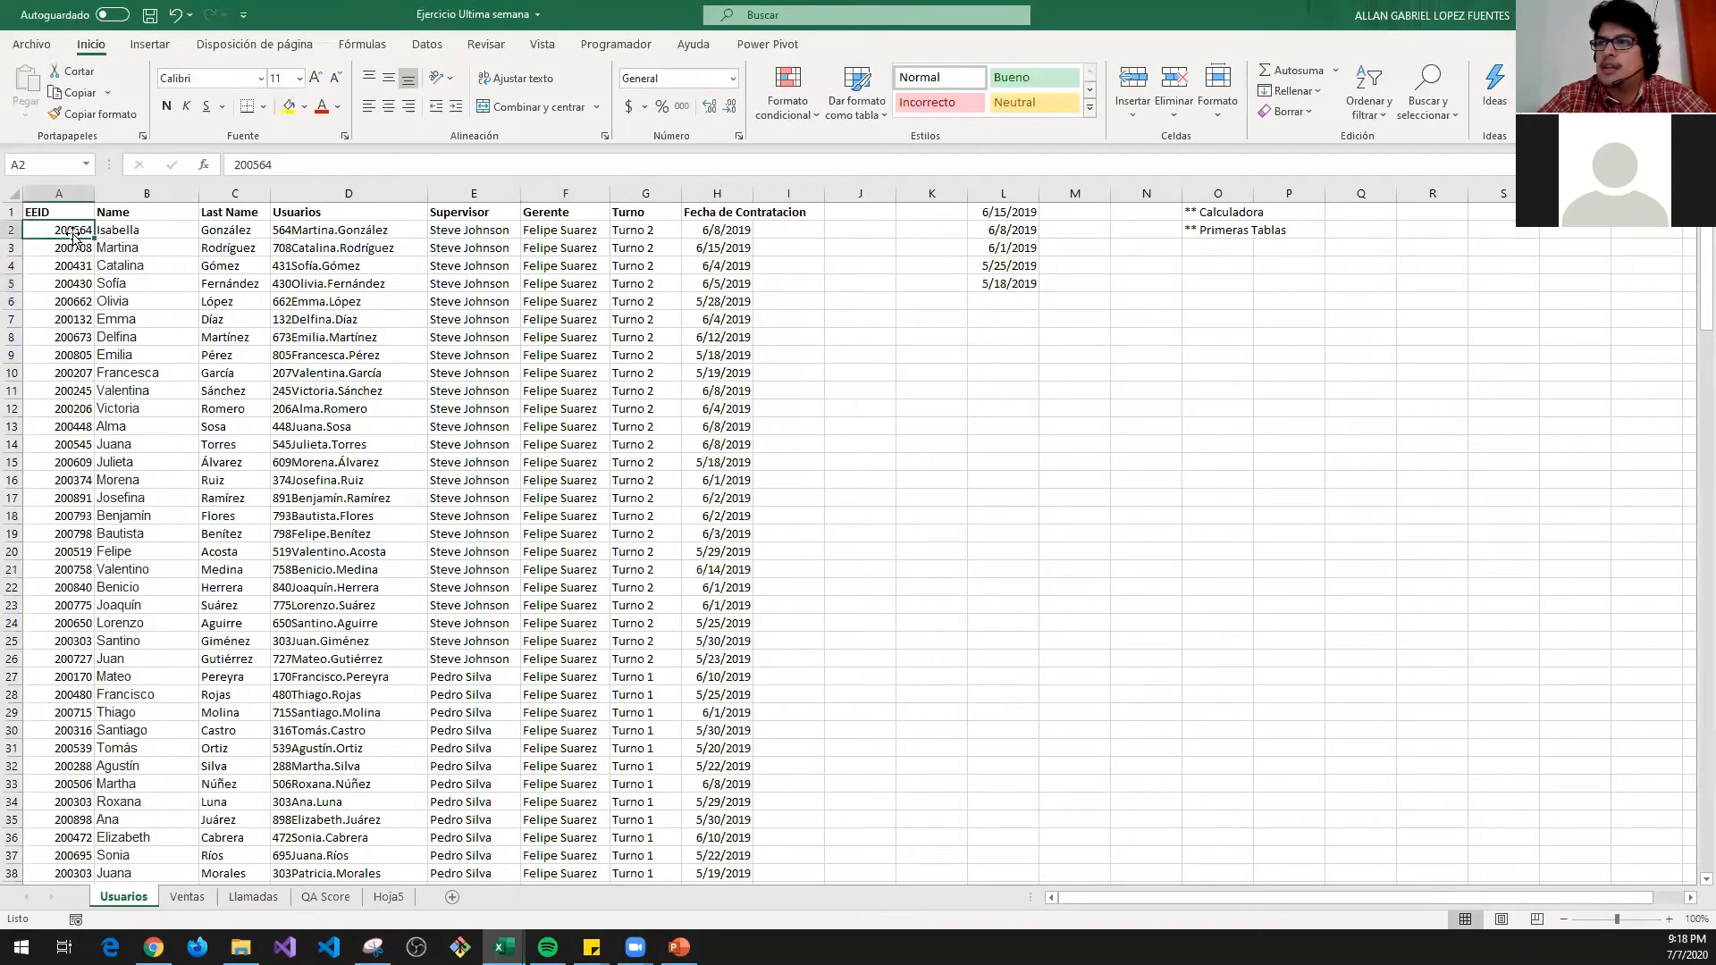
- Copy all supervisor names from the Usuarios sheet into the Supervisor column of Calculadora, starting at F2
{"action": "key", "text": "alt+Tab"}
{"action": "left_click", "coordinate": [322, 226]}
{"action": "key", "text": "alt+Tab"}
{"action": "key", "text": "Right"}
{"action": "key", "text": "Right"}
{"action": "key", "text": "Right"}
{"action": "key", "text": "Right"}
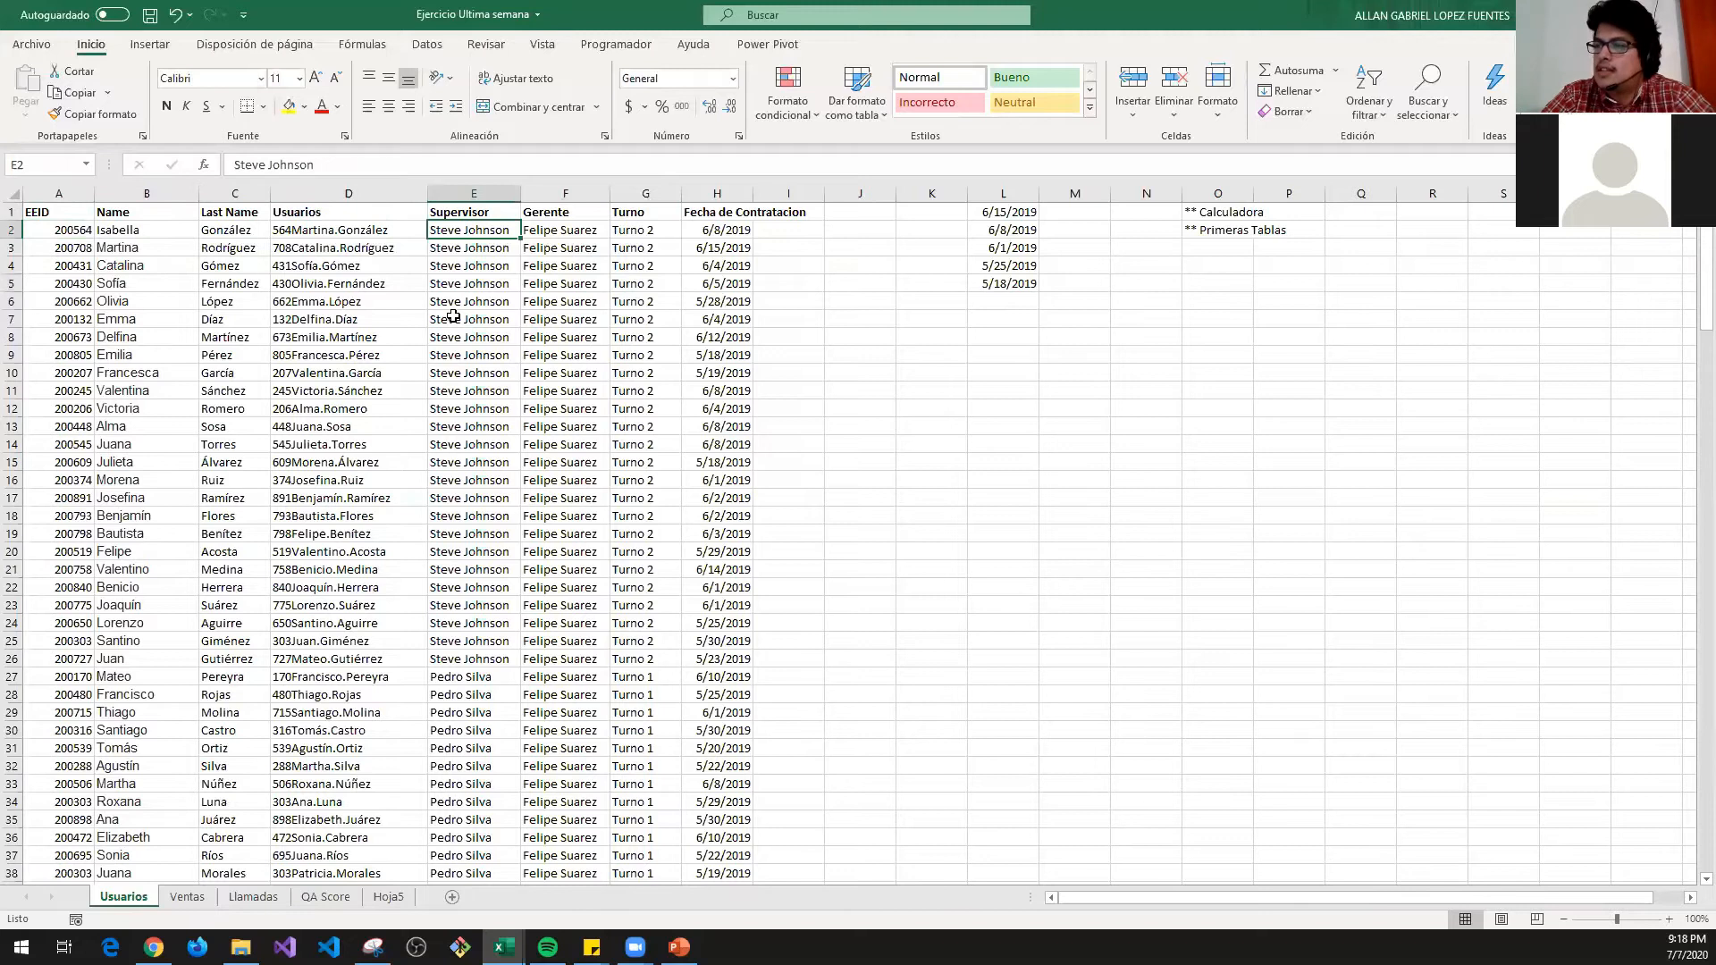
{"action": "key", "text": "ctrl+shift+Down"}
{"action": "key", "text": "ctrl+c"}
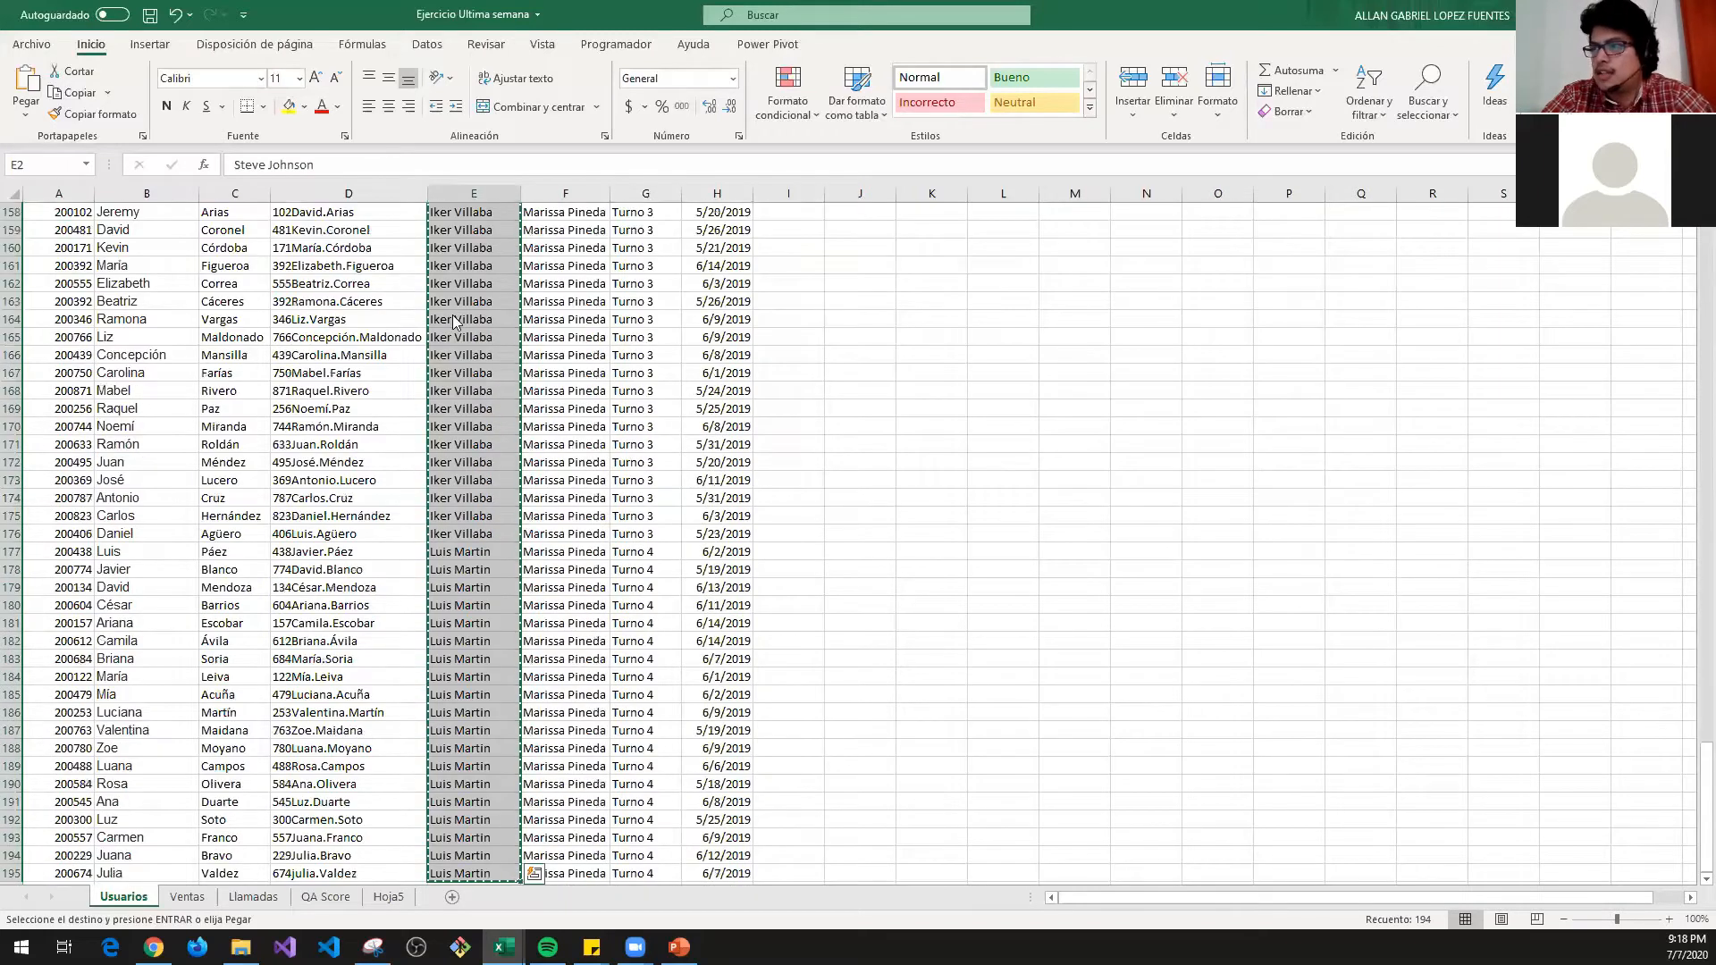
{"action": "key", "text": "alt+Tab"}
{"action": "key", "text": "ctrl+v"}
- Copy all manager names from the Usuarios sheet into the Gerente column of Calculadora, starting at G2
{"action": "key", "text": "Right"}
{"action": "key", "text": "alt+Tab"}
{"action": "key", "text": "ctrl+Up"}
{"action": "key", "text": "Down"}
{"action": "key", "text": "Right"}
{"action": "key", "text": "ctrl+shift+Down"}
{"action": "key", "text": "ctrl+c"}
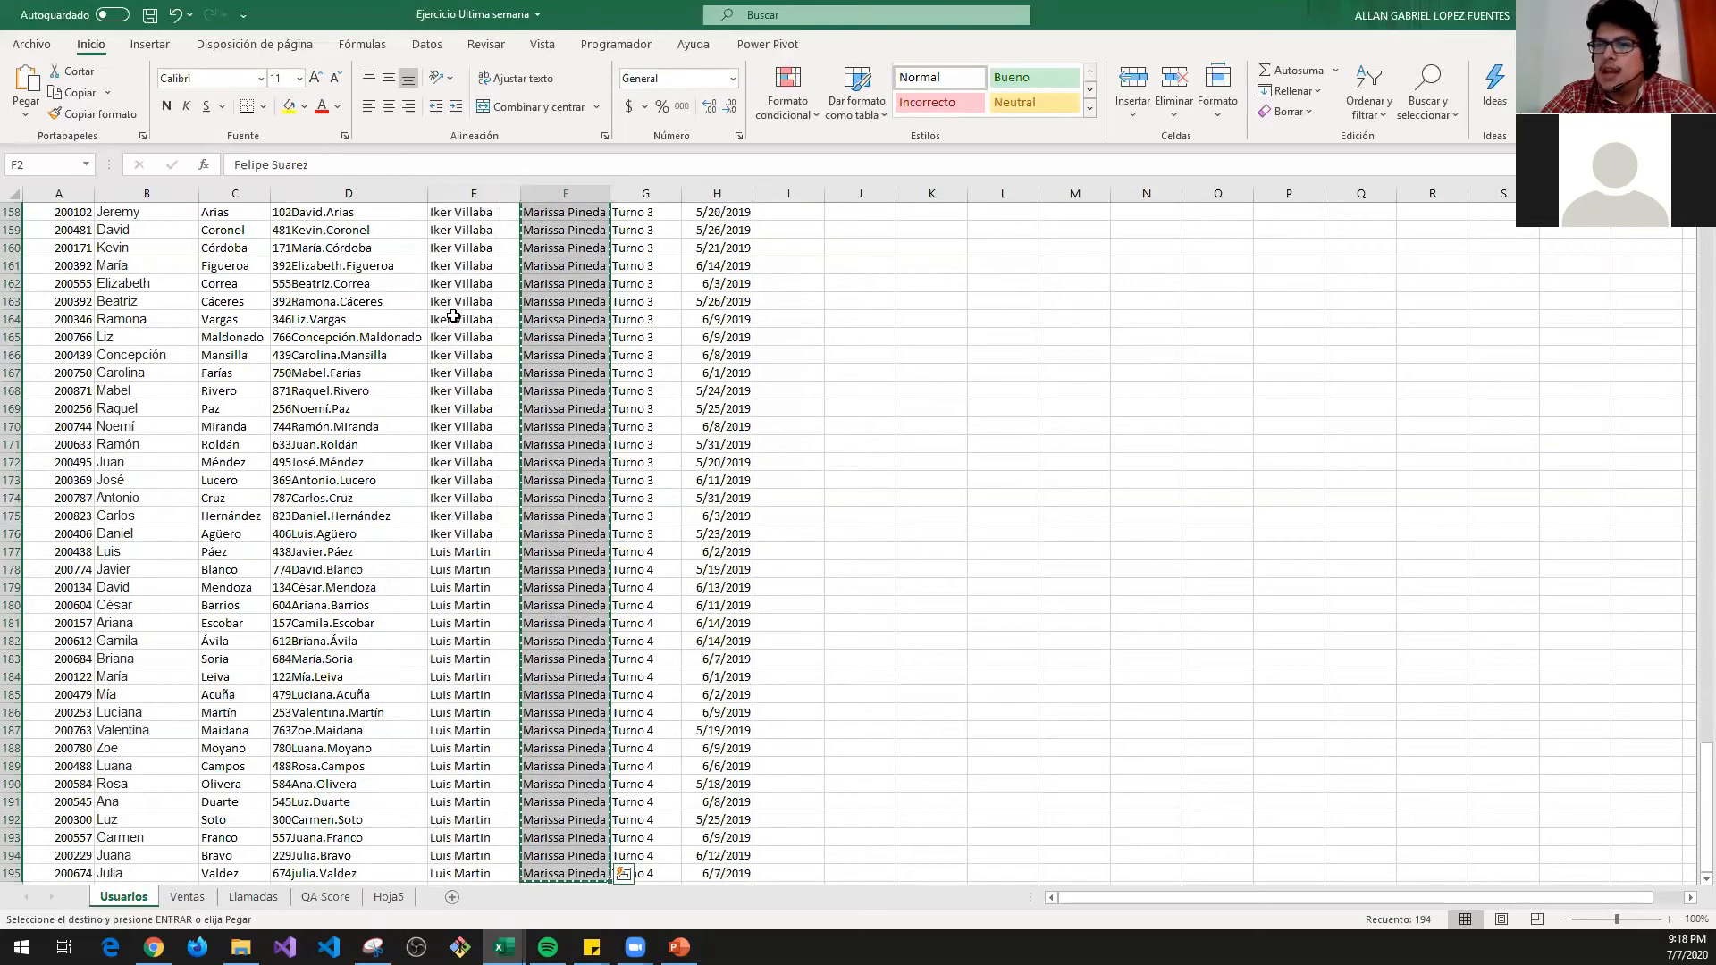
{"action": "key", "text": "alt+Tab"}
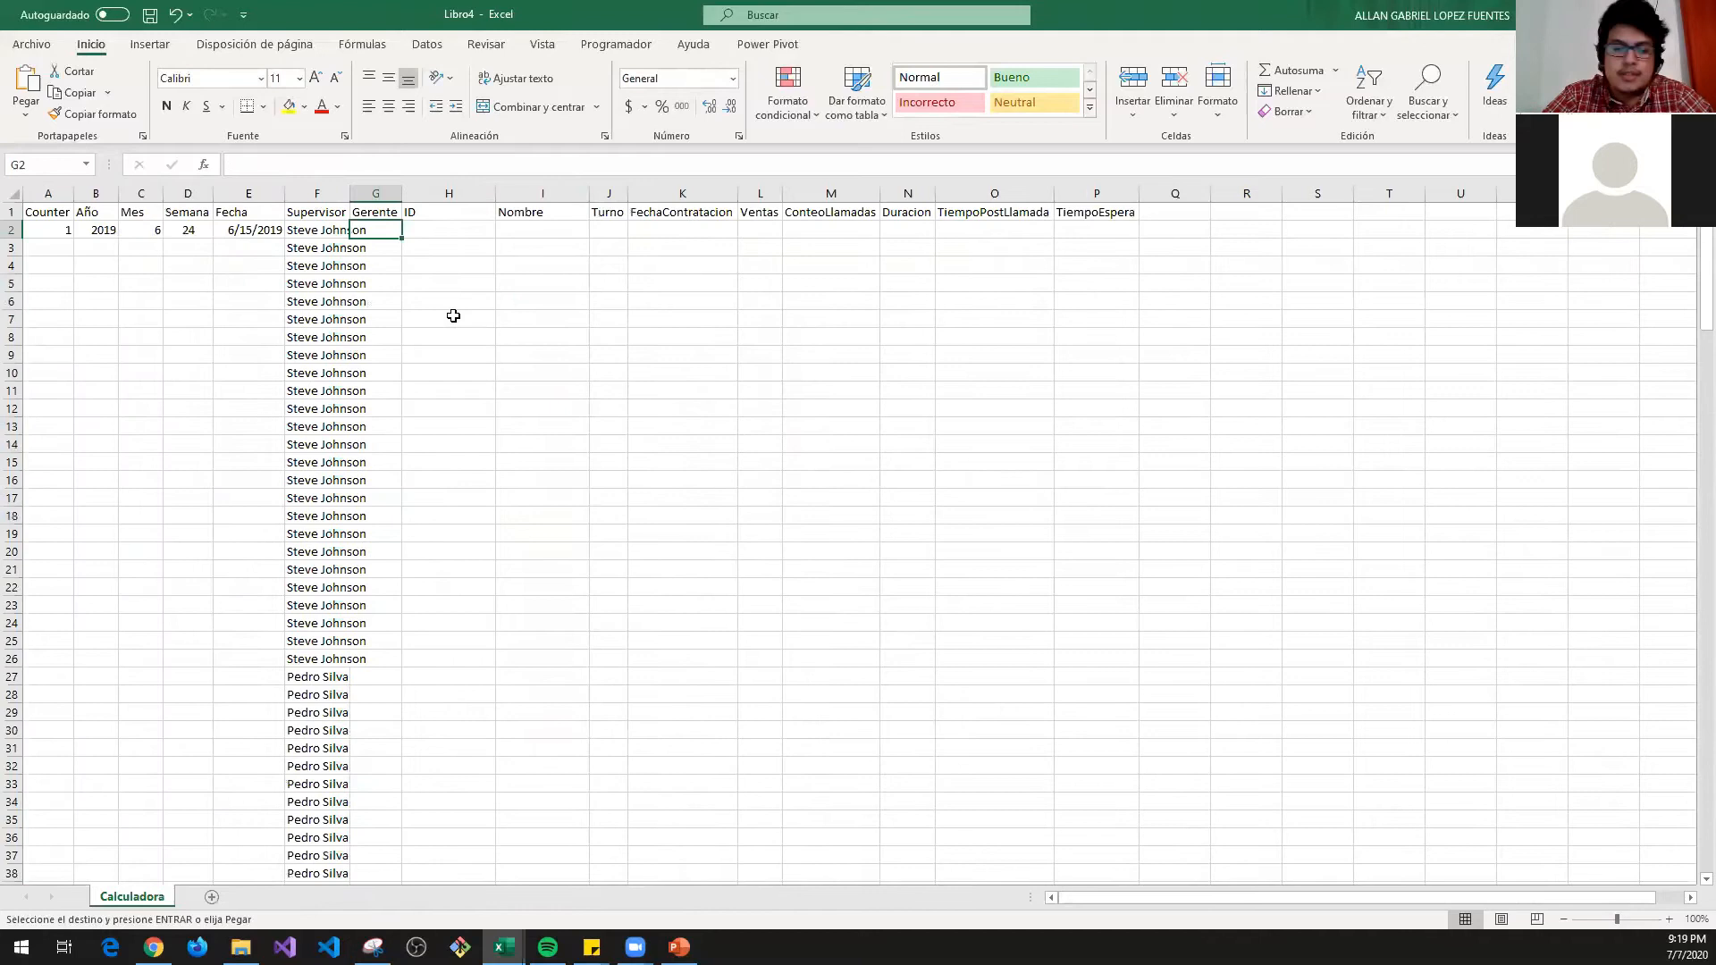
{"action": "key", "text": "ctrl+v"}
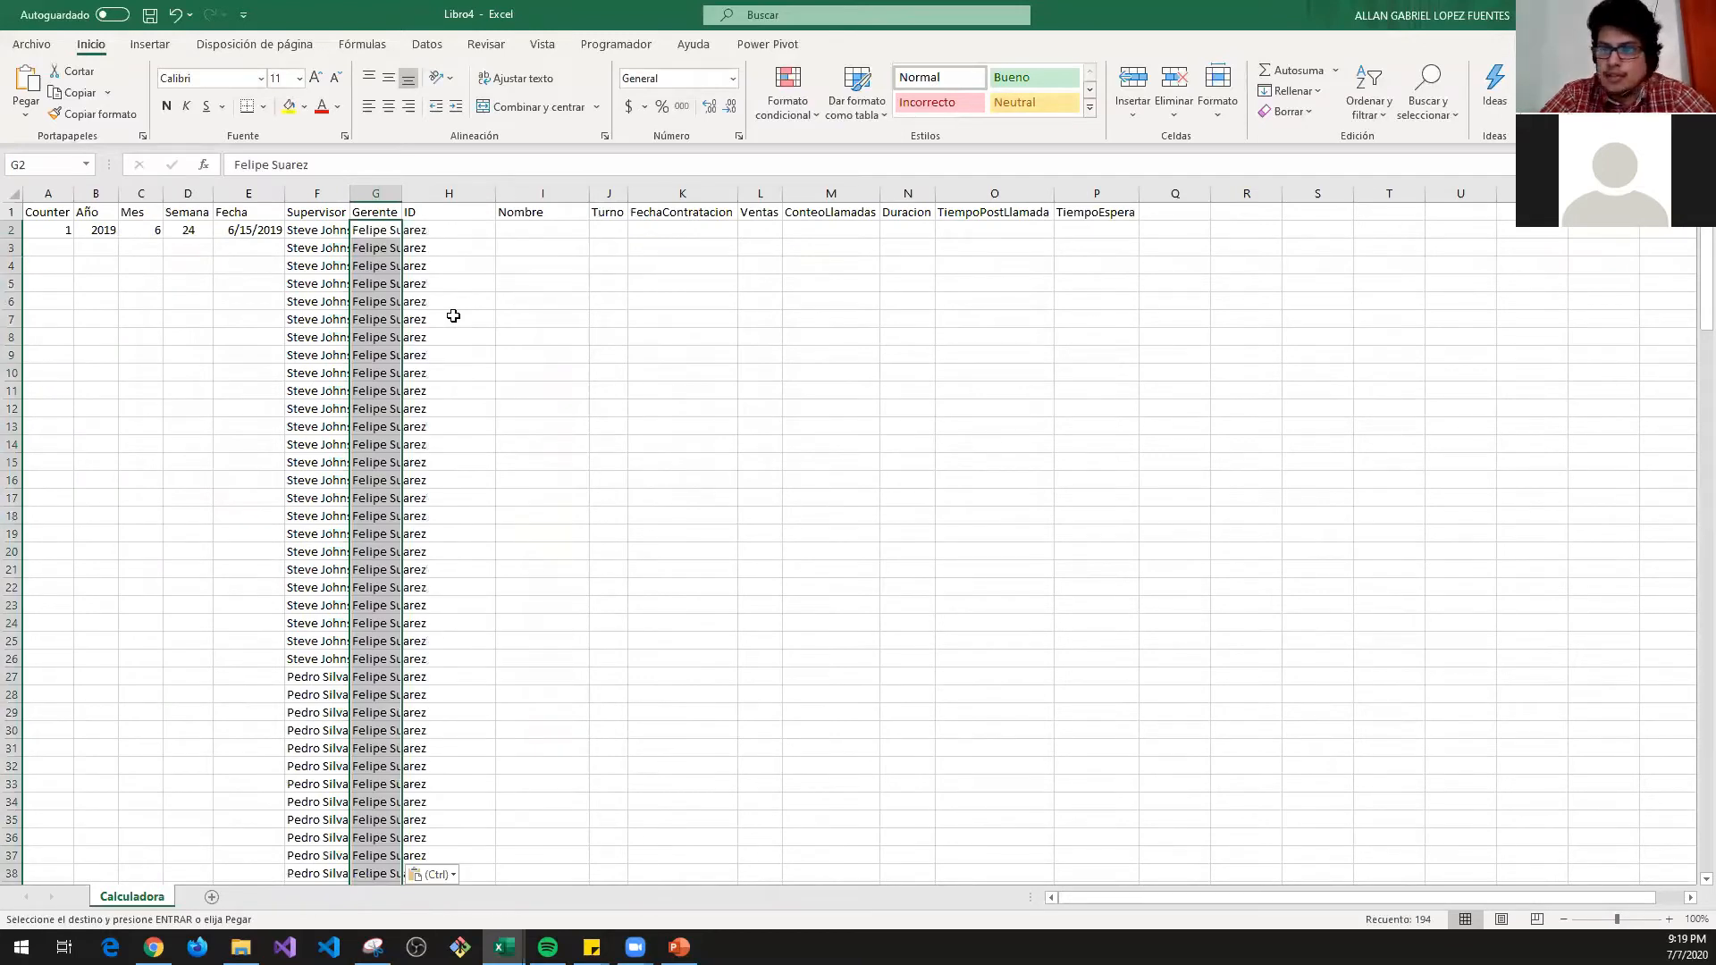
{"action": "key", "text": "alt+Tab"}
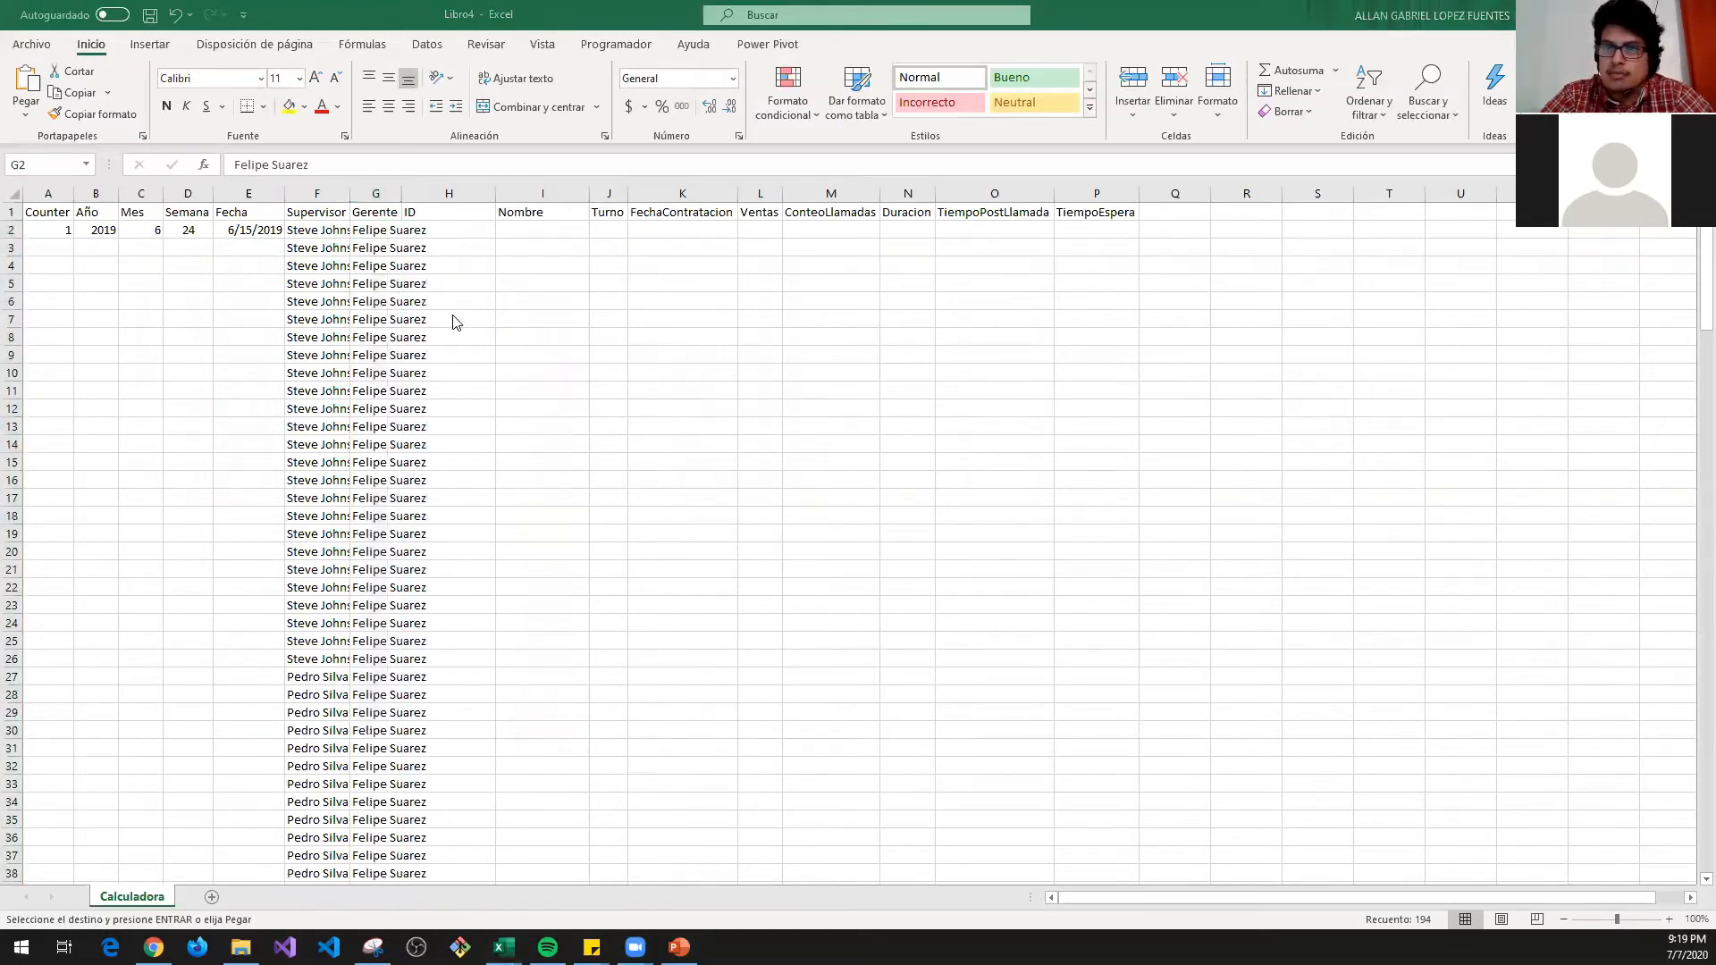
{"action": "key", "text": "alt+Tab"}
{"action": "key", "text": "alt+Tab"}
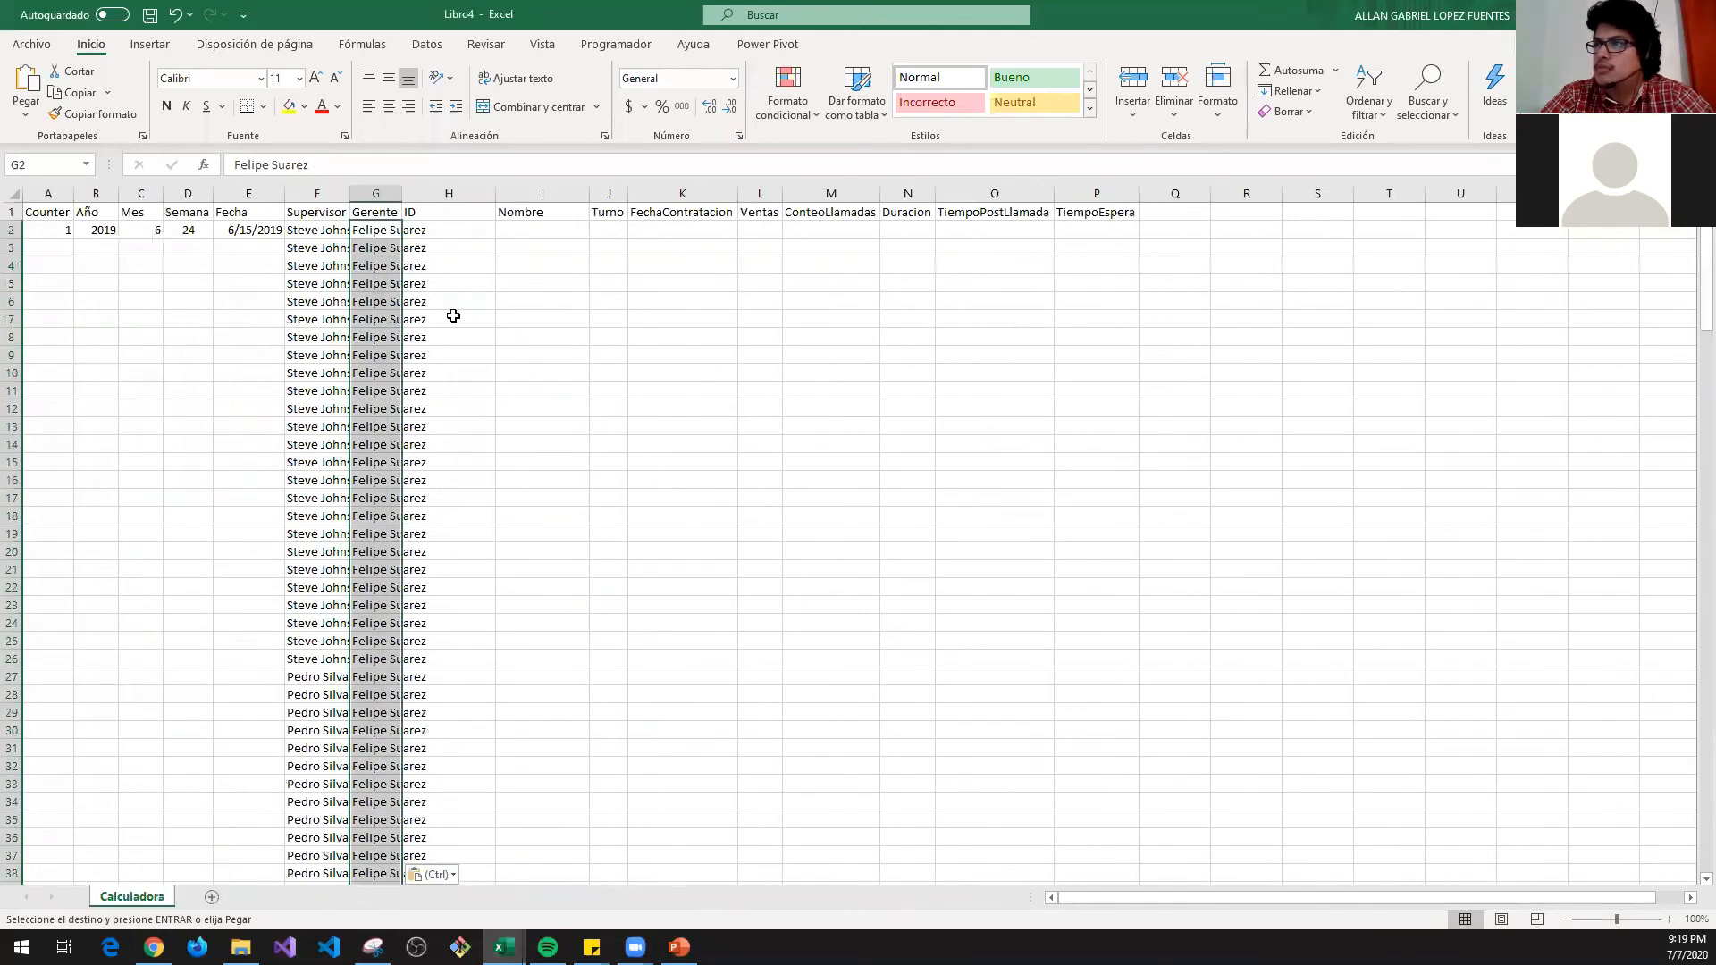
{"action": "key", "text": "alt+Tab"}
{"action": "key", "text": "alt+Tab"}
- Copy all EEID values from the Usuarios sheet into the ID column of Calculadora, starting at H2
{"action": "key", "text": "Up"}
{"action": "key", "text": "Right"}
{"action": "key", "text": "Down"}
{"action": "key", "text": "alt+Tab"}
{"action": "key", "text": "ctrl+Up"}
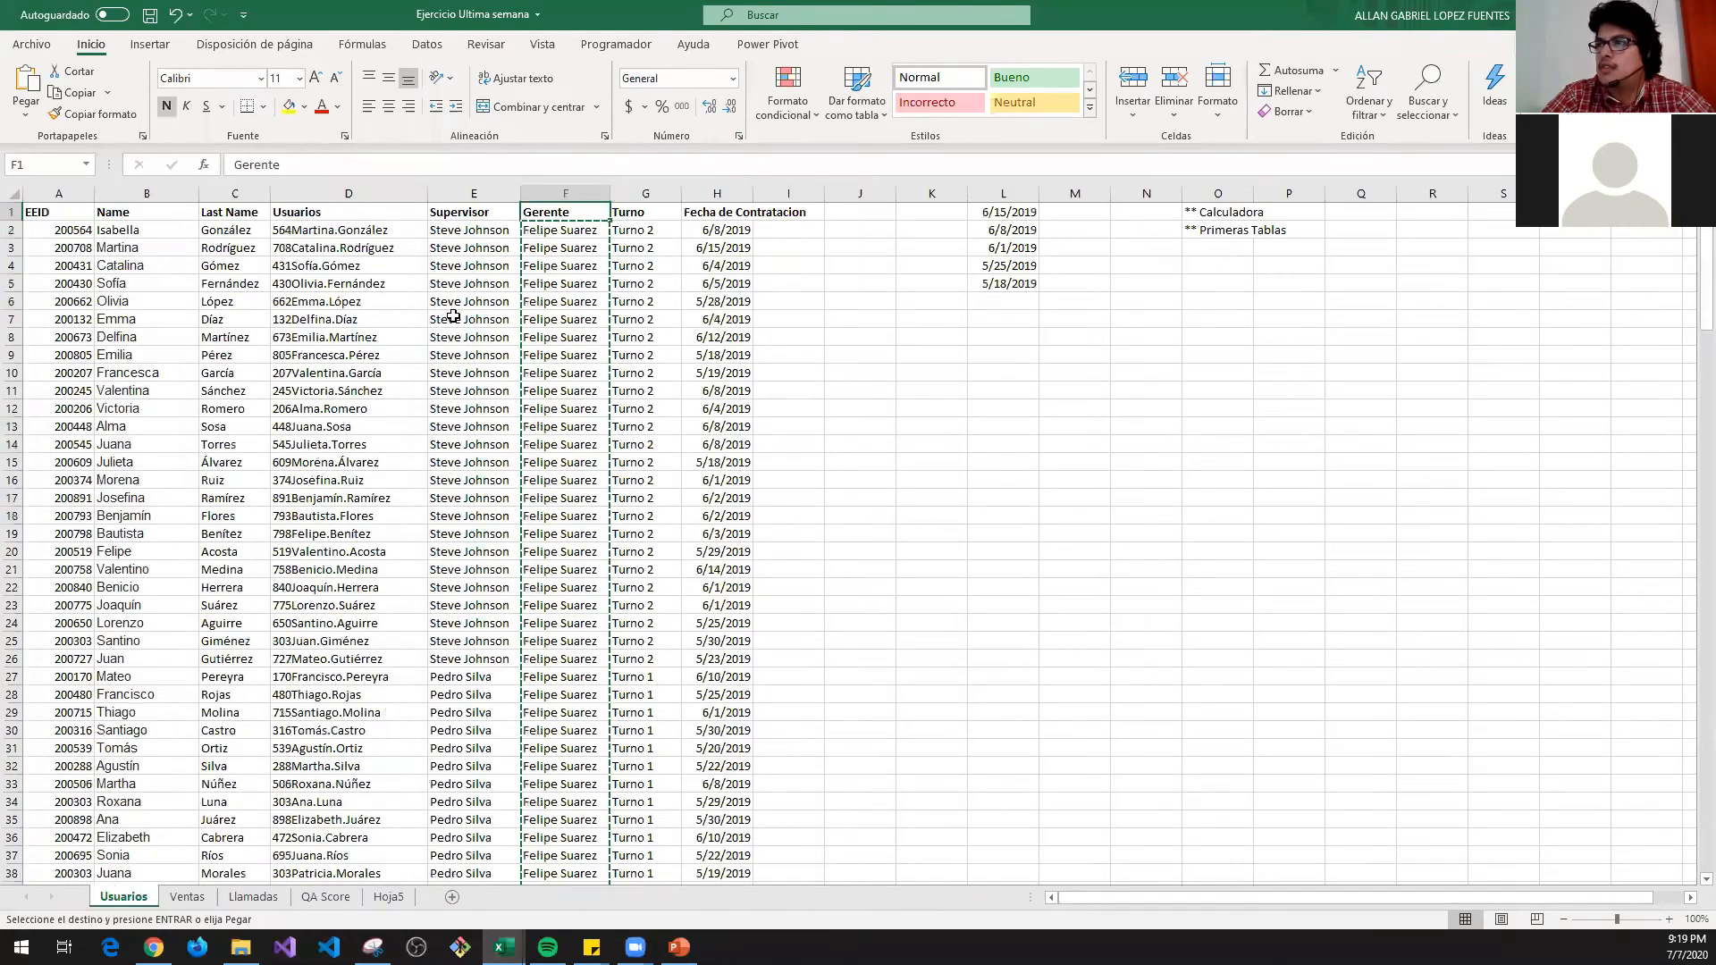
{"action": "key", "text": "ctrl+Left"}
{"action": "key", "text": "Down"}
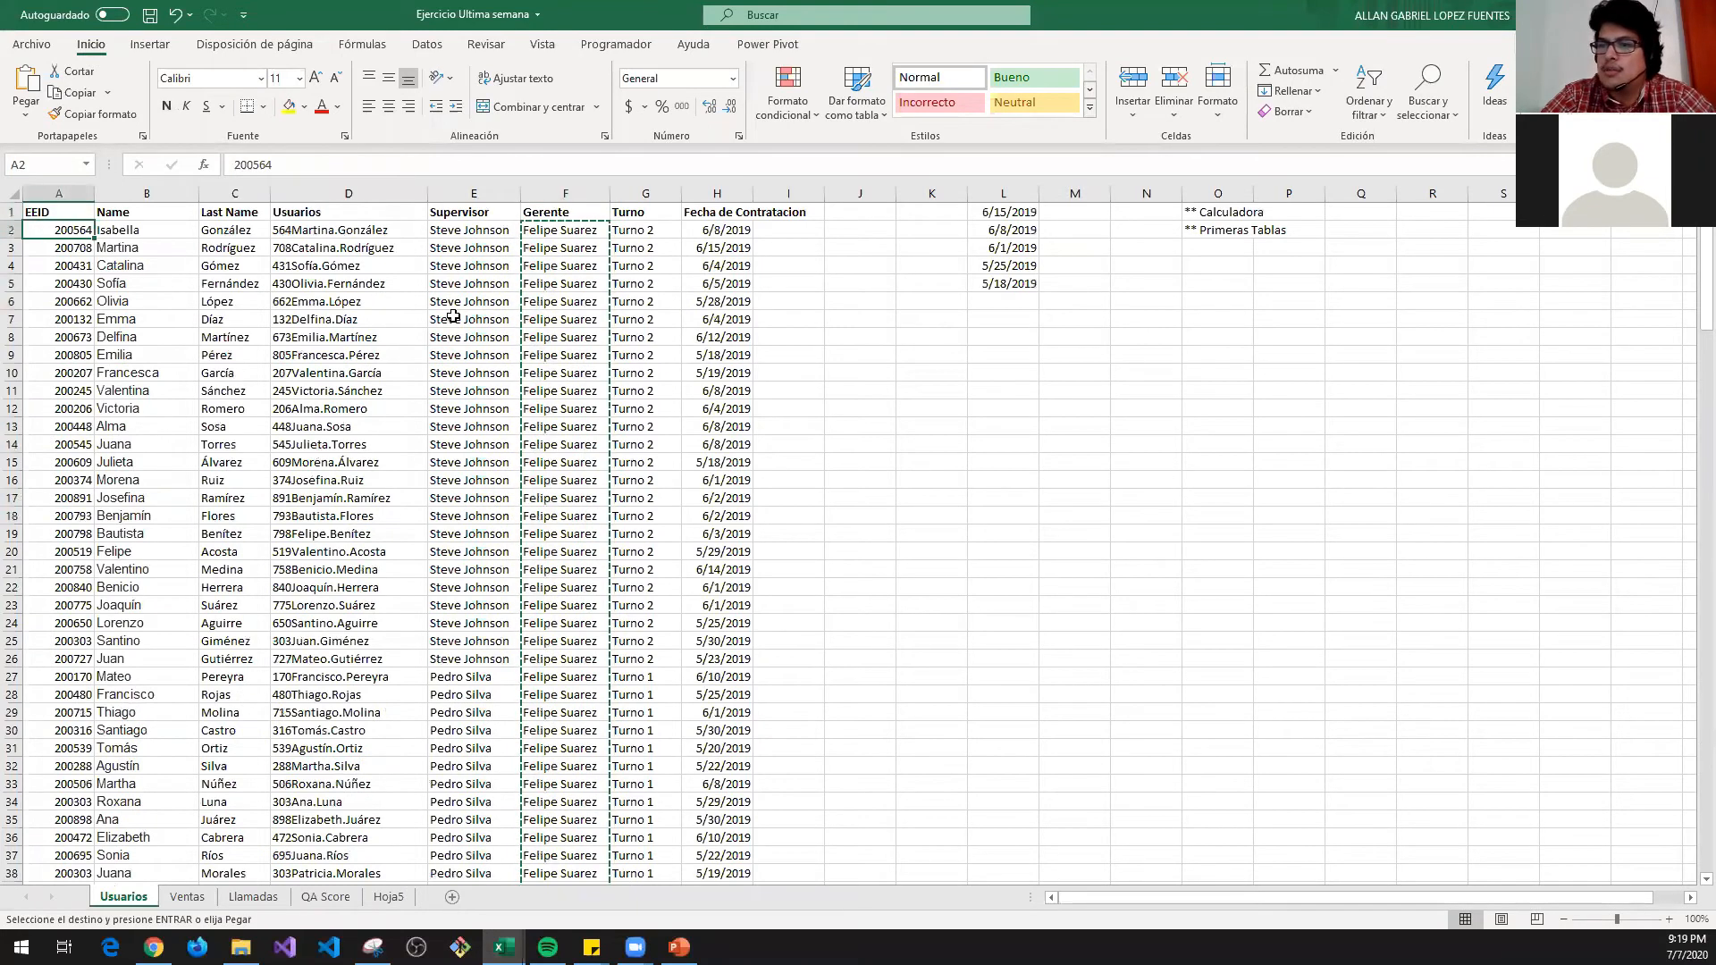
{"action": "key", "text": "ctrl+shift+Down"}
{"action": "key", "text": "ctrl+c"}
{"action": "key", "text": "alt+Tab"}
{"action": "key", "text": "Up"}
{"action": "key", "text": "Right"}
{"action": "key", "text": "Down"}
{"action": "key", "text": "Left"}
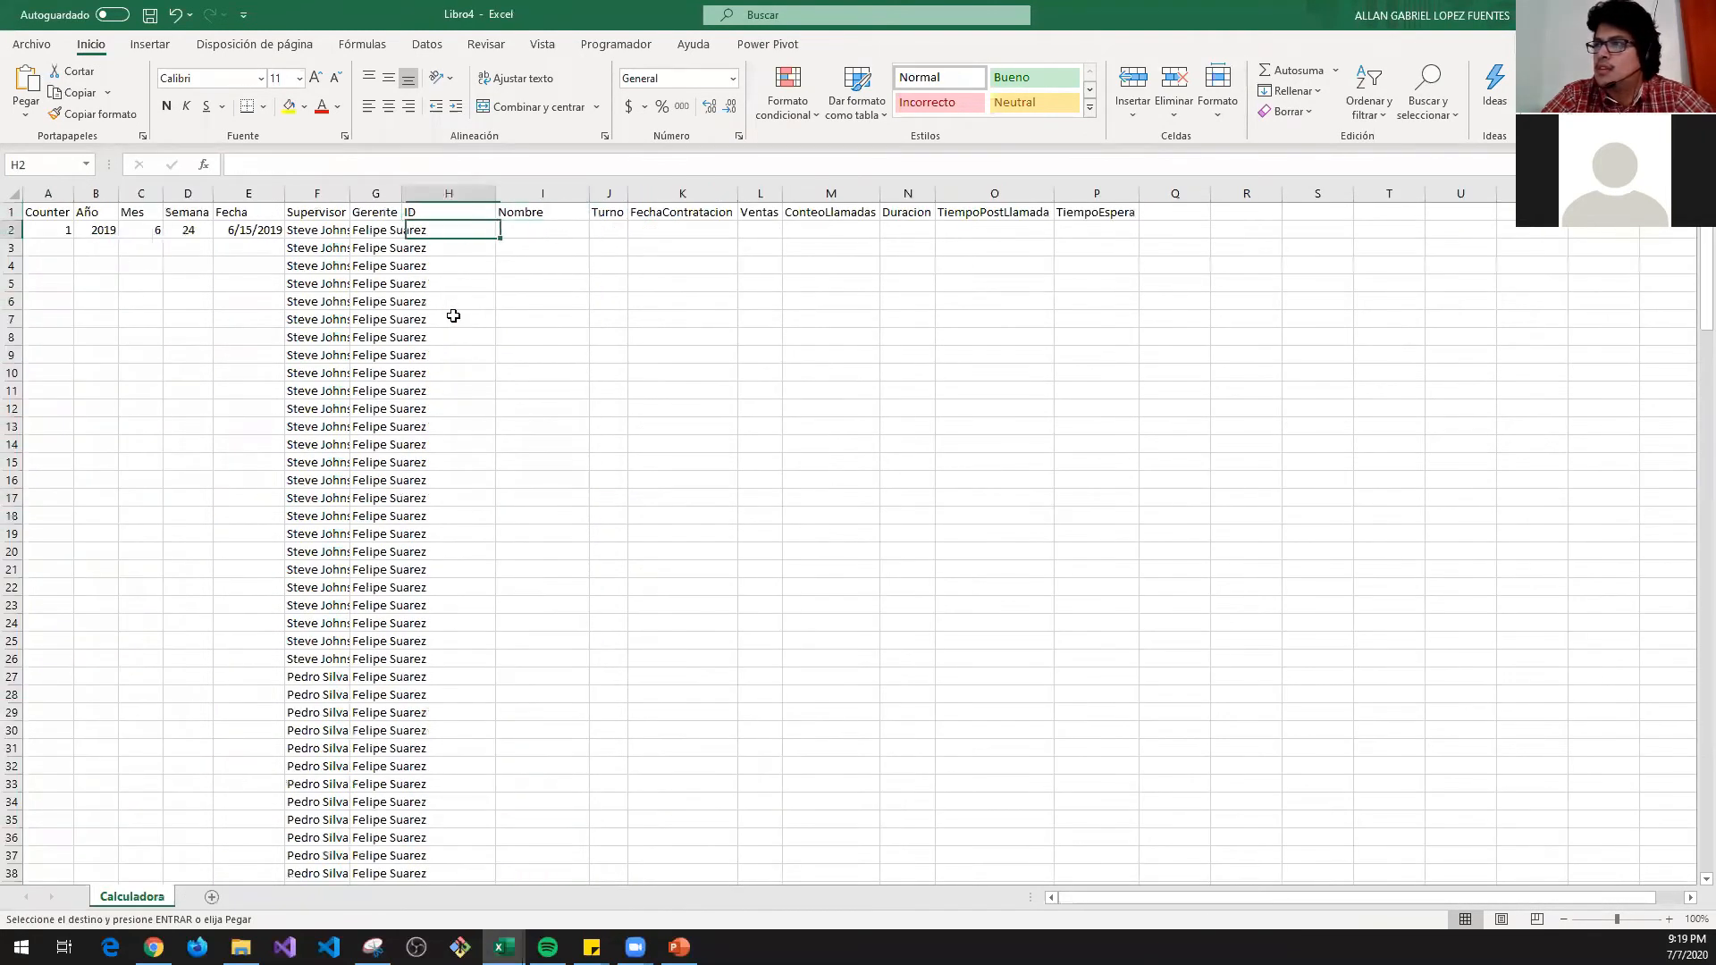
{"action": "key", "text": "ctrl+v"}
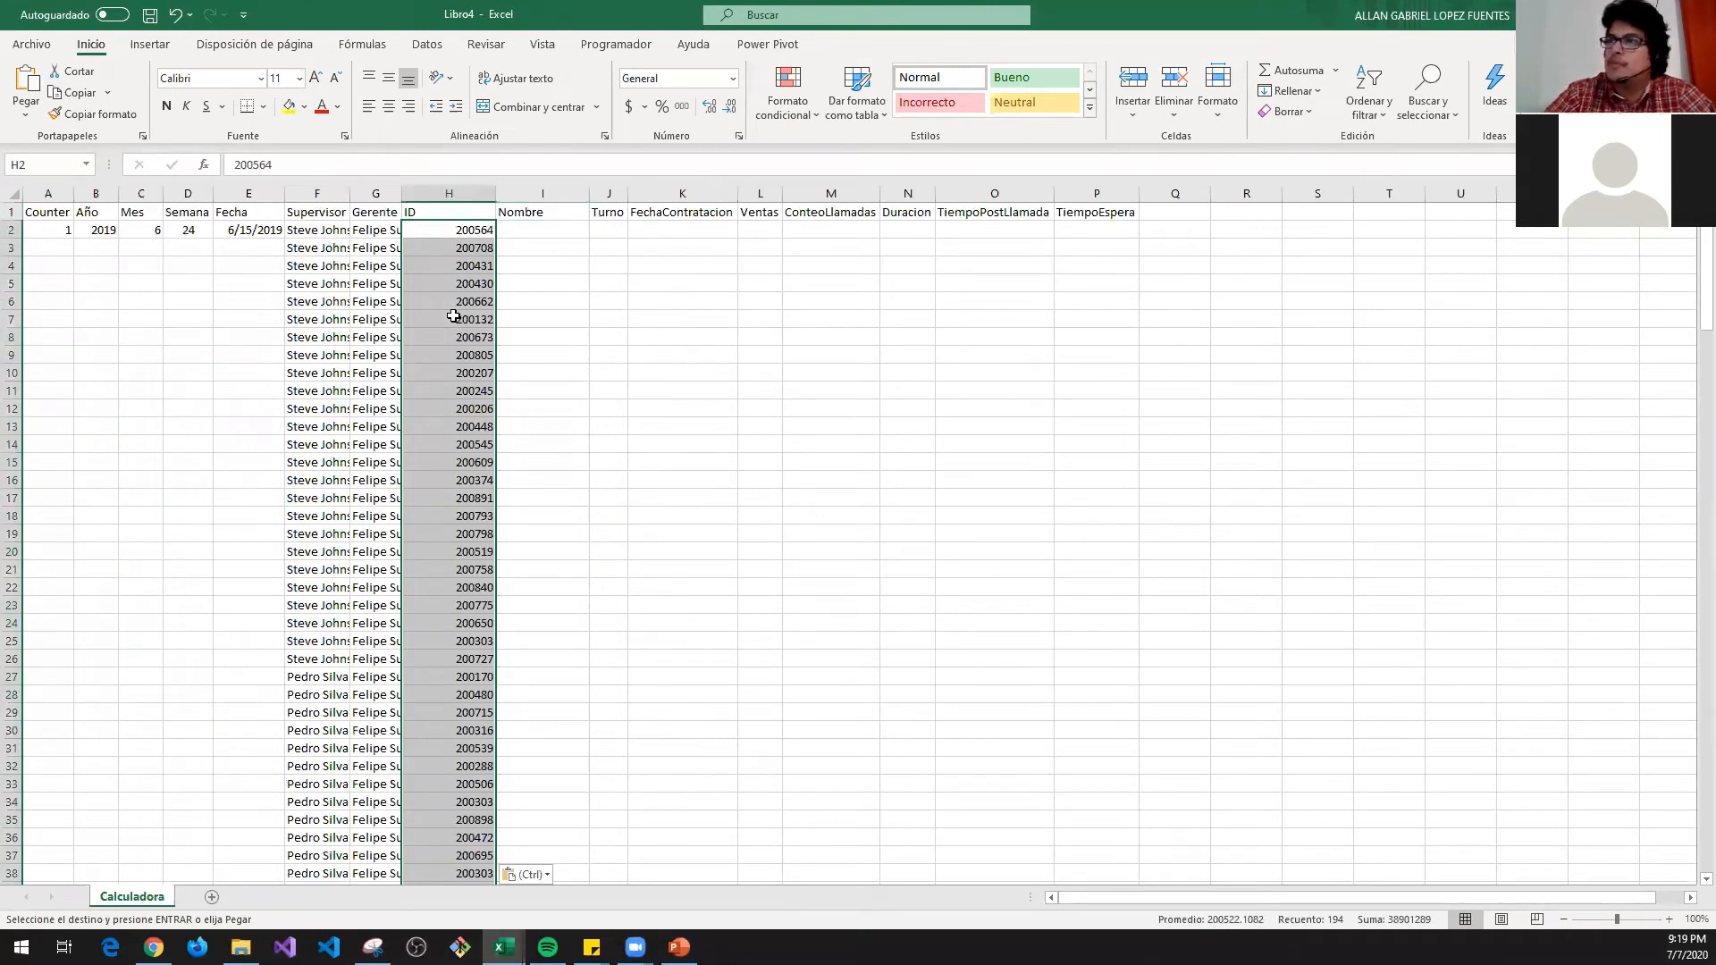
- Fit the Gerente and ID column widths of Calculadora to their contents, and select I2 under Nombre
{"action": "double_click", "coordinate": [401, 191]}
{"action": "double_click", "coordinate": [534, 189]}
{"action": "key", "text": "Right"}
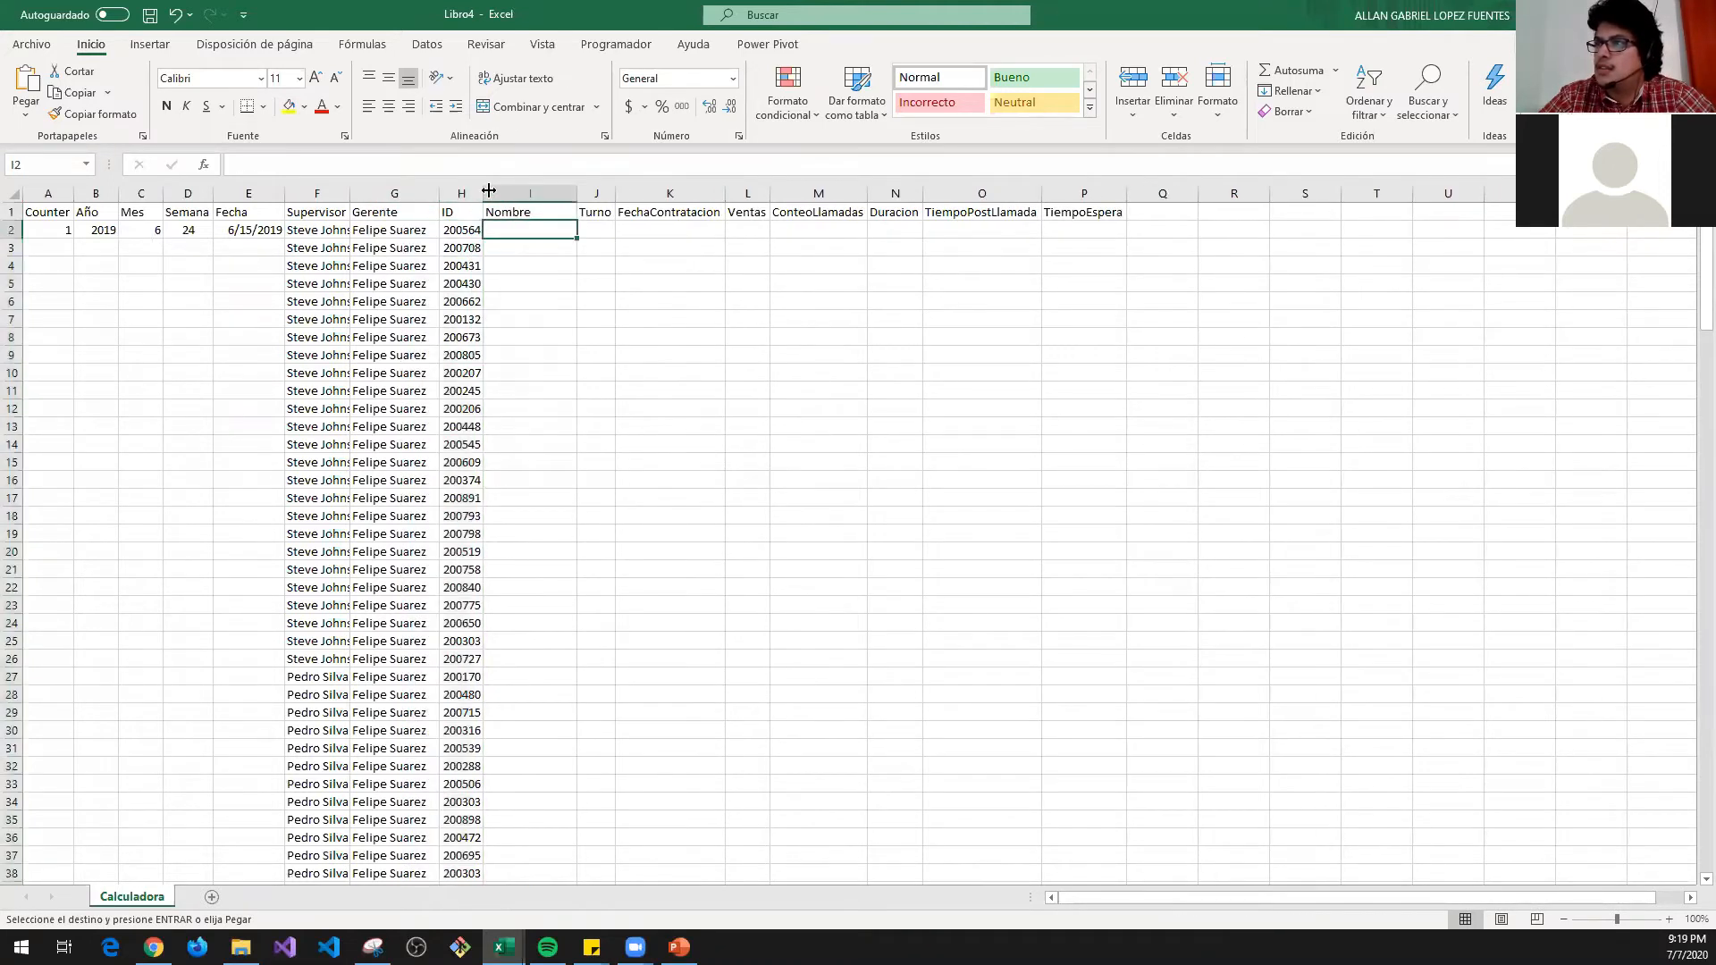
- In I2 of the Usuarios sheet in Ejercicio Ultima semana, join first and last name with the formula =CONCAT(B2," ",C2)
{"action": "key", "text": "alt+Tab"}
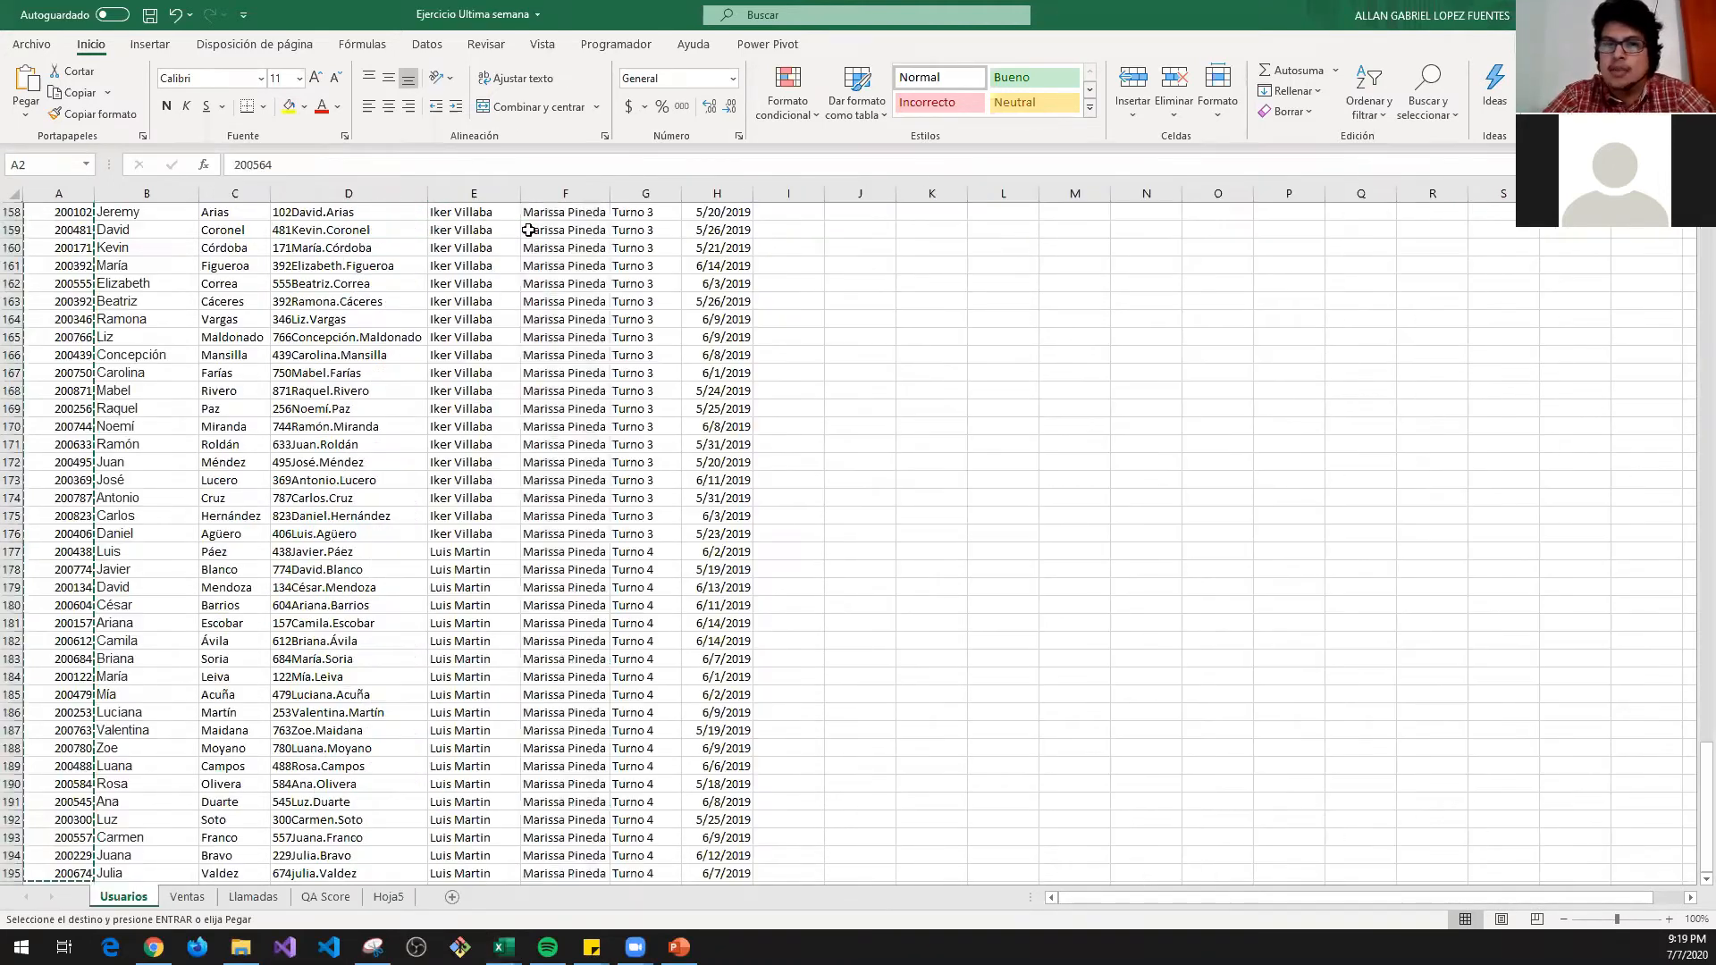
{"action": "scroll", "coordinate": [528, 230], "scroll_direction": "up", "scroll_amount": 20}
{"action": "scroll", "coordinate": [528, 229], "scroll_direction": "up", "scroll_amount": 1}
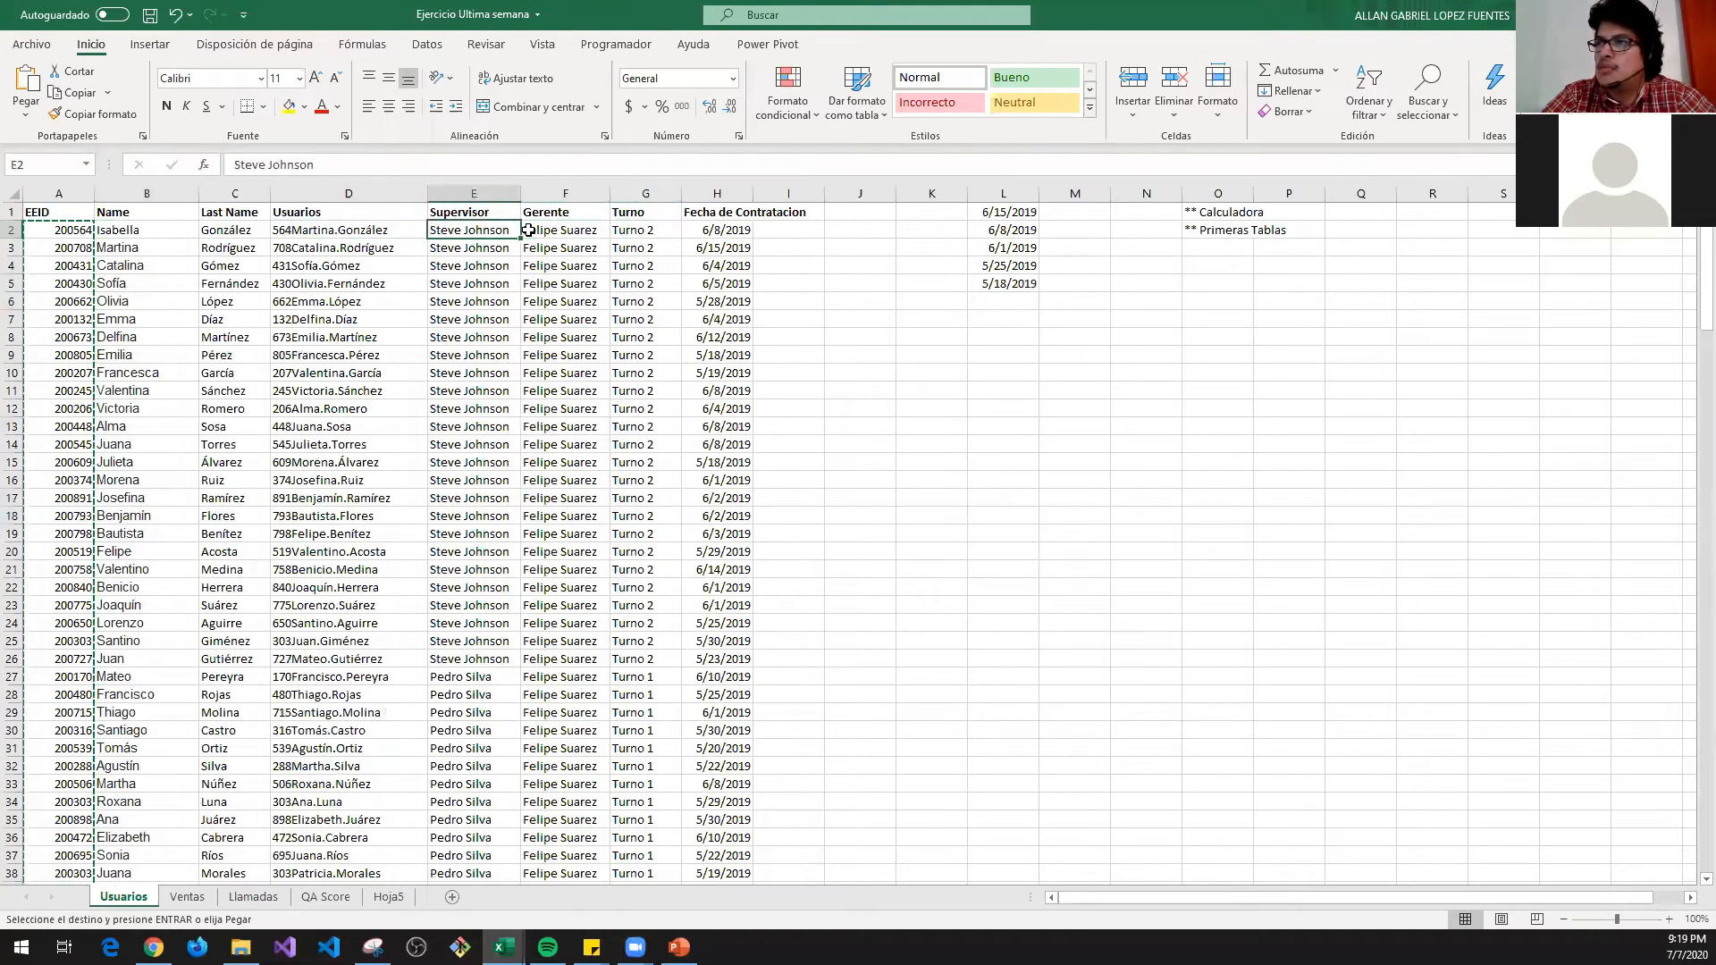
{"action": "key", "text": "Right"}
{"action": "key", "text": "Right"}
{"action": "key", "text": "Left"}
{"action": "key", "text": "Right"}
{"action": "key", "text": "Left"}
{"action": "key", "text": "Left"}
{"action": "key", "text": "Right"}
{"action": "key", "text": "Right"}
{"action": "key", "text": "Right"}
{"action": "key", "text": "Right"}
{"action": "key", "text": "Right"}
{"action": "key", "text": "Right"}
{"action": "key", "text": "Right"}
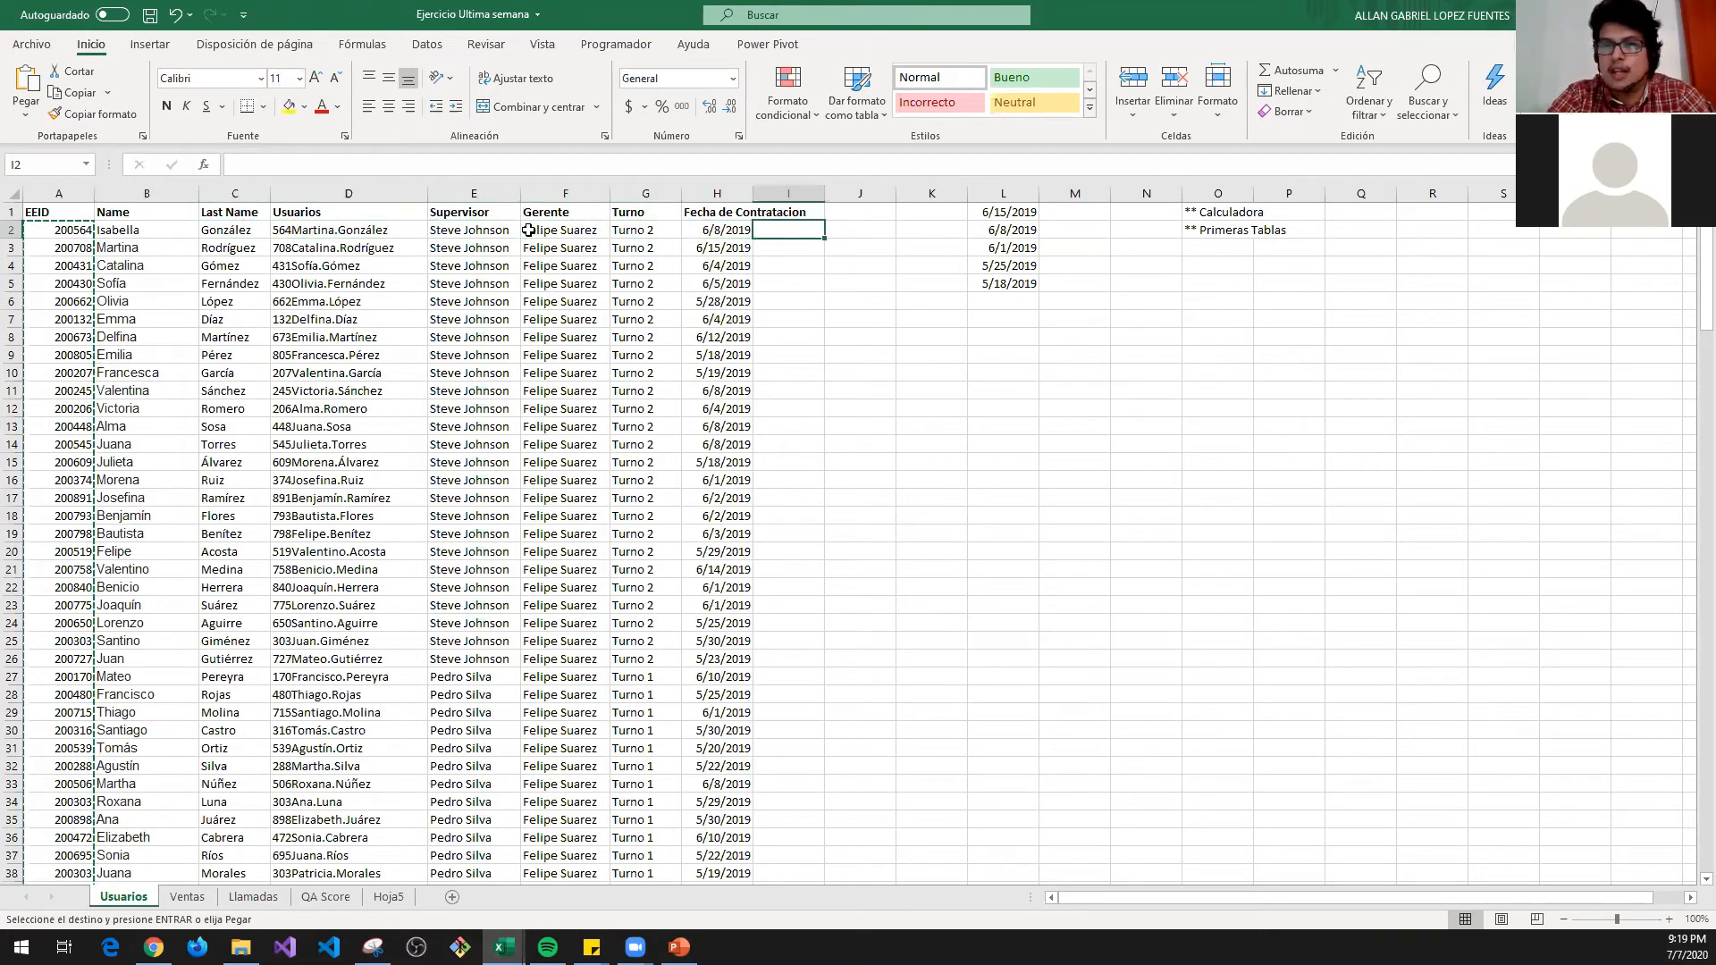
{"action": "type", "text": "="}
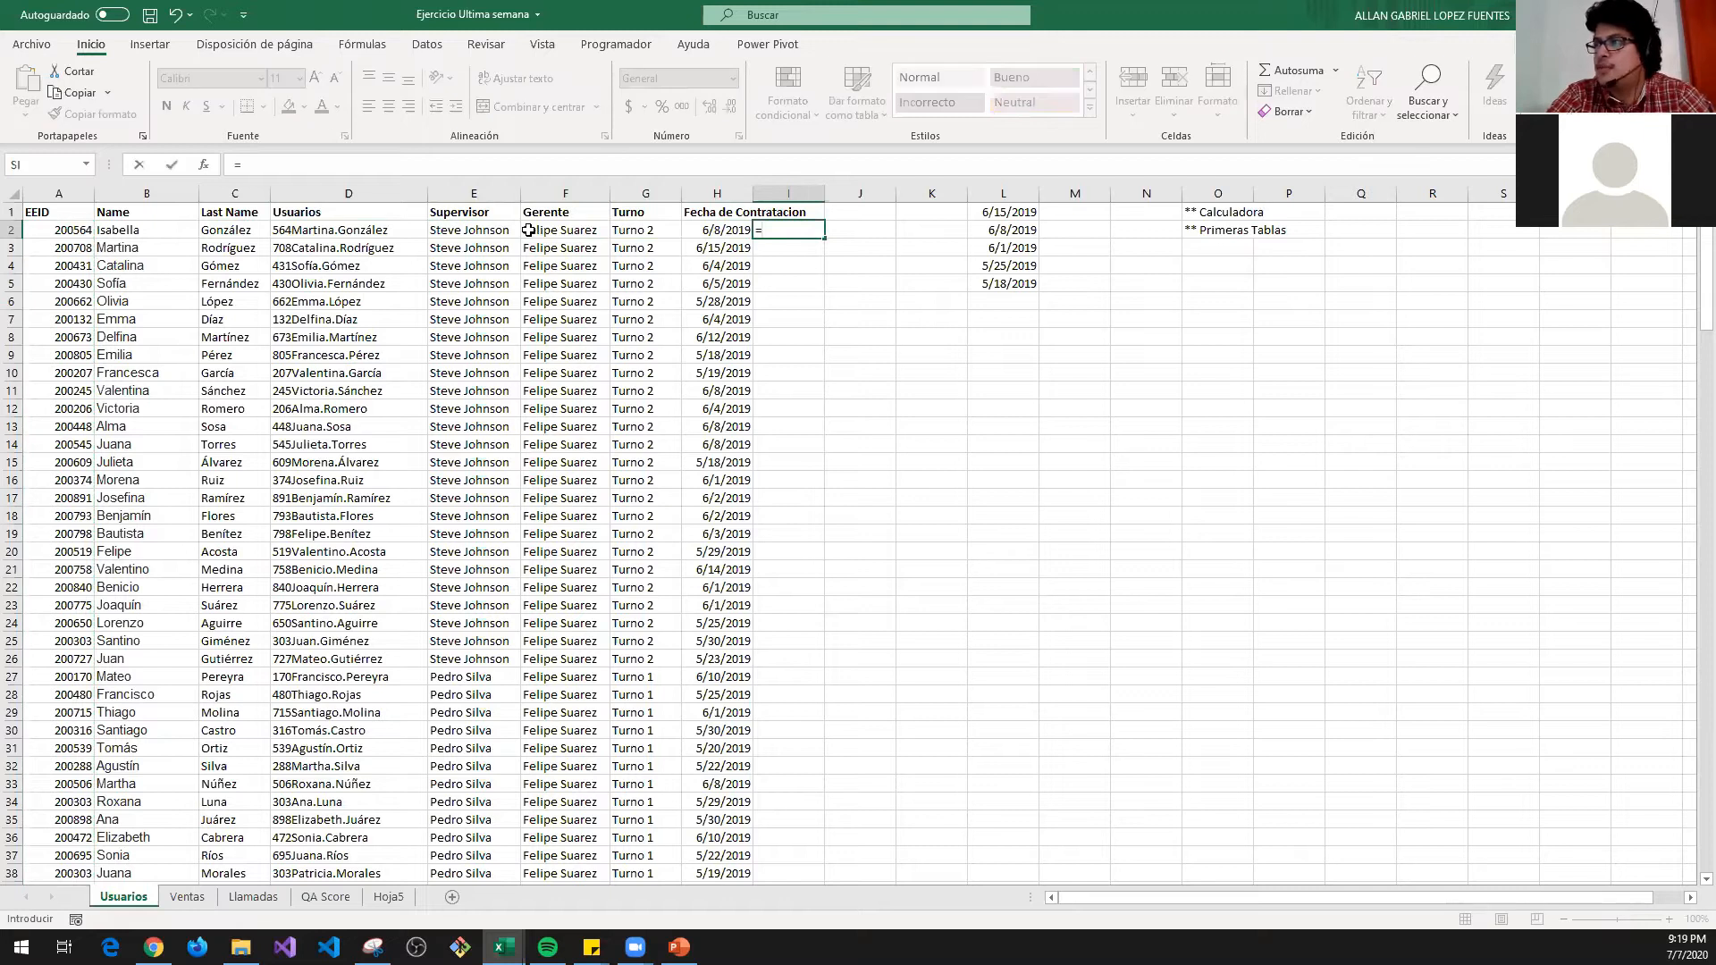
{"action": "type", "text": "con"}
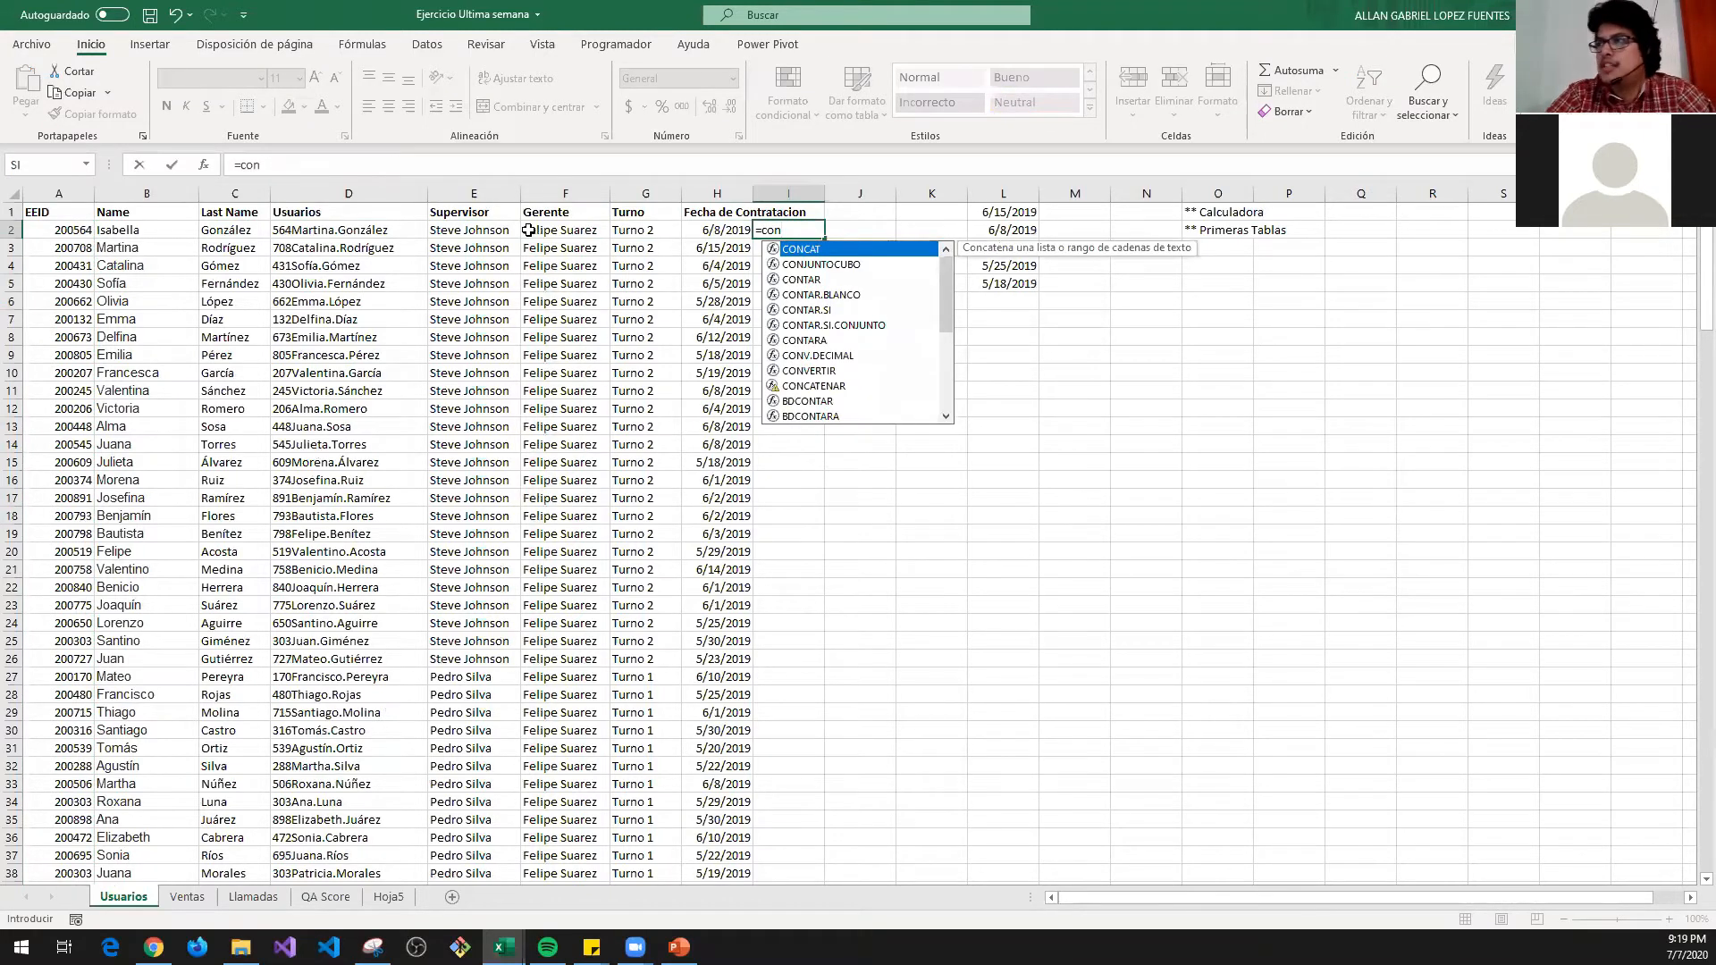
{"action": "key", "text": "Tab"}
{"action": "key", "text": "Left"}
{"action": "key", "text": "Left"}
{"action": "key", "text": "Left"}
{"action": "key", "text": "Left"}
{"action": "key", "text": "Left"}
{"action": "key", "text": "Left"}
{"action": "key", "text": "Left"}
{"action": "type", "text": ","}
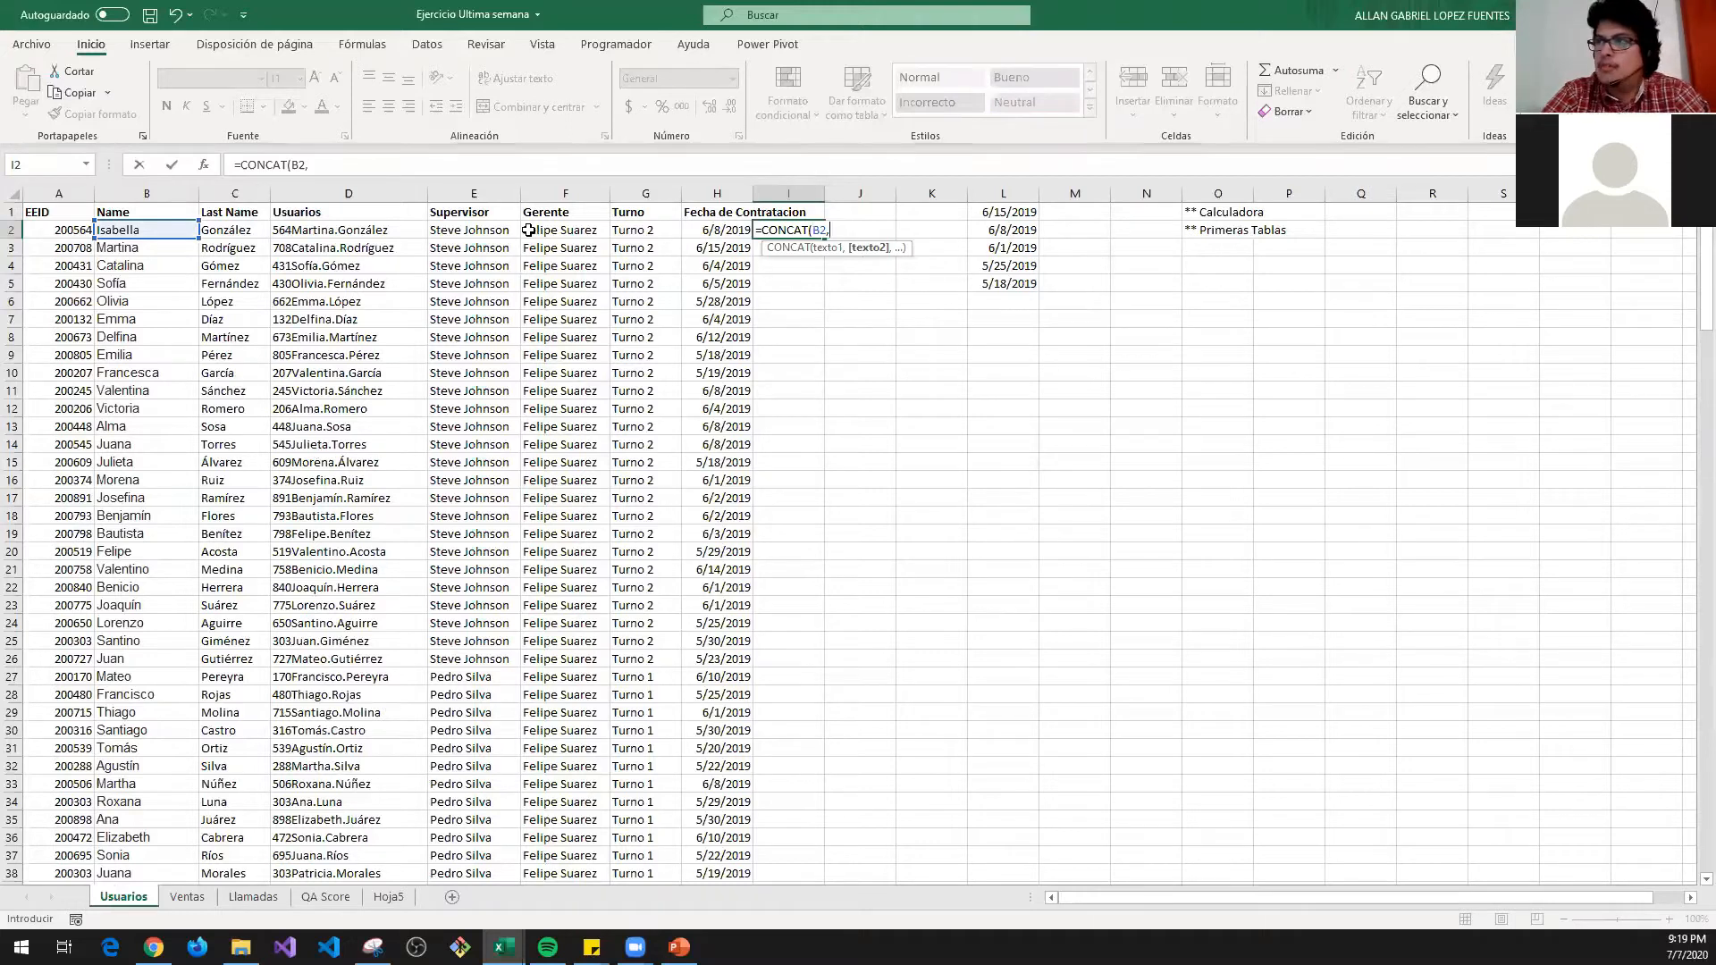
{"action": "type", "text": "\" \","}
{"action": "key", "text": "Left"}
{"action": "key", "text": "Left"}
{"action": "key", "text": "Left"}
{"action": "key", "text": "Left"}
{"action": "key", "text": "Left"}
{"action": "key", "text": "Left"}
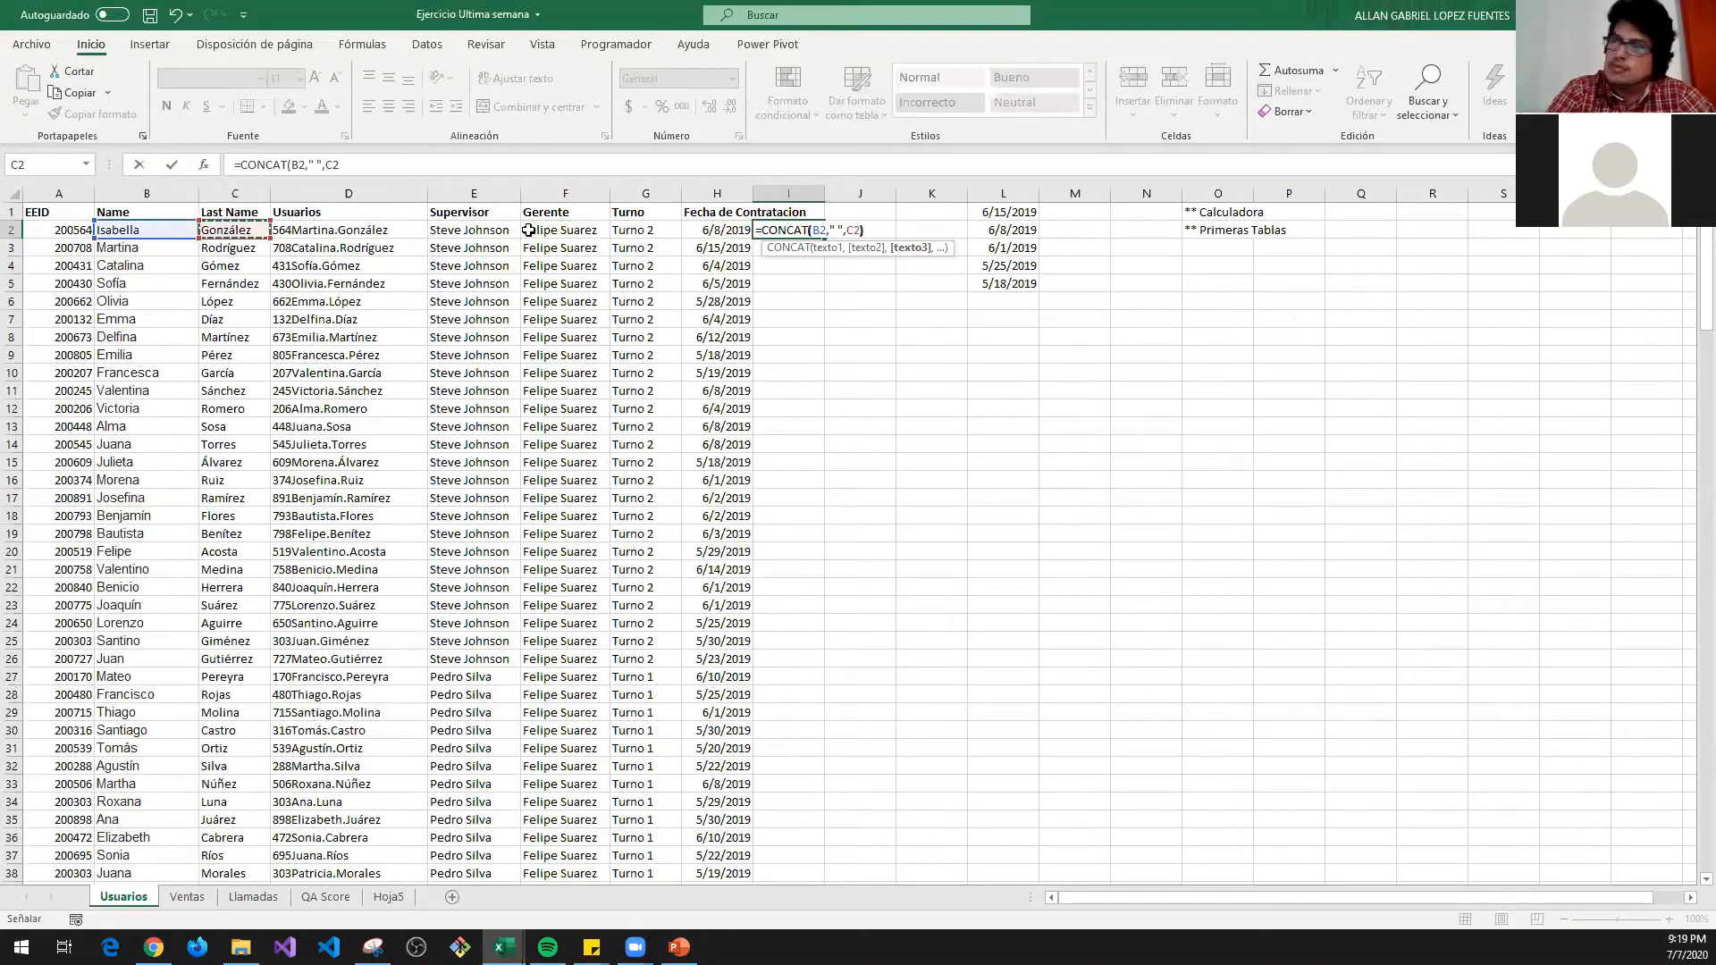
{"action": "key", "text": "ctrl+Return"}
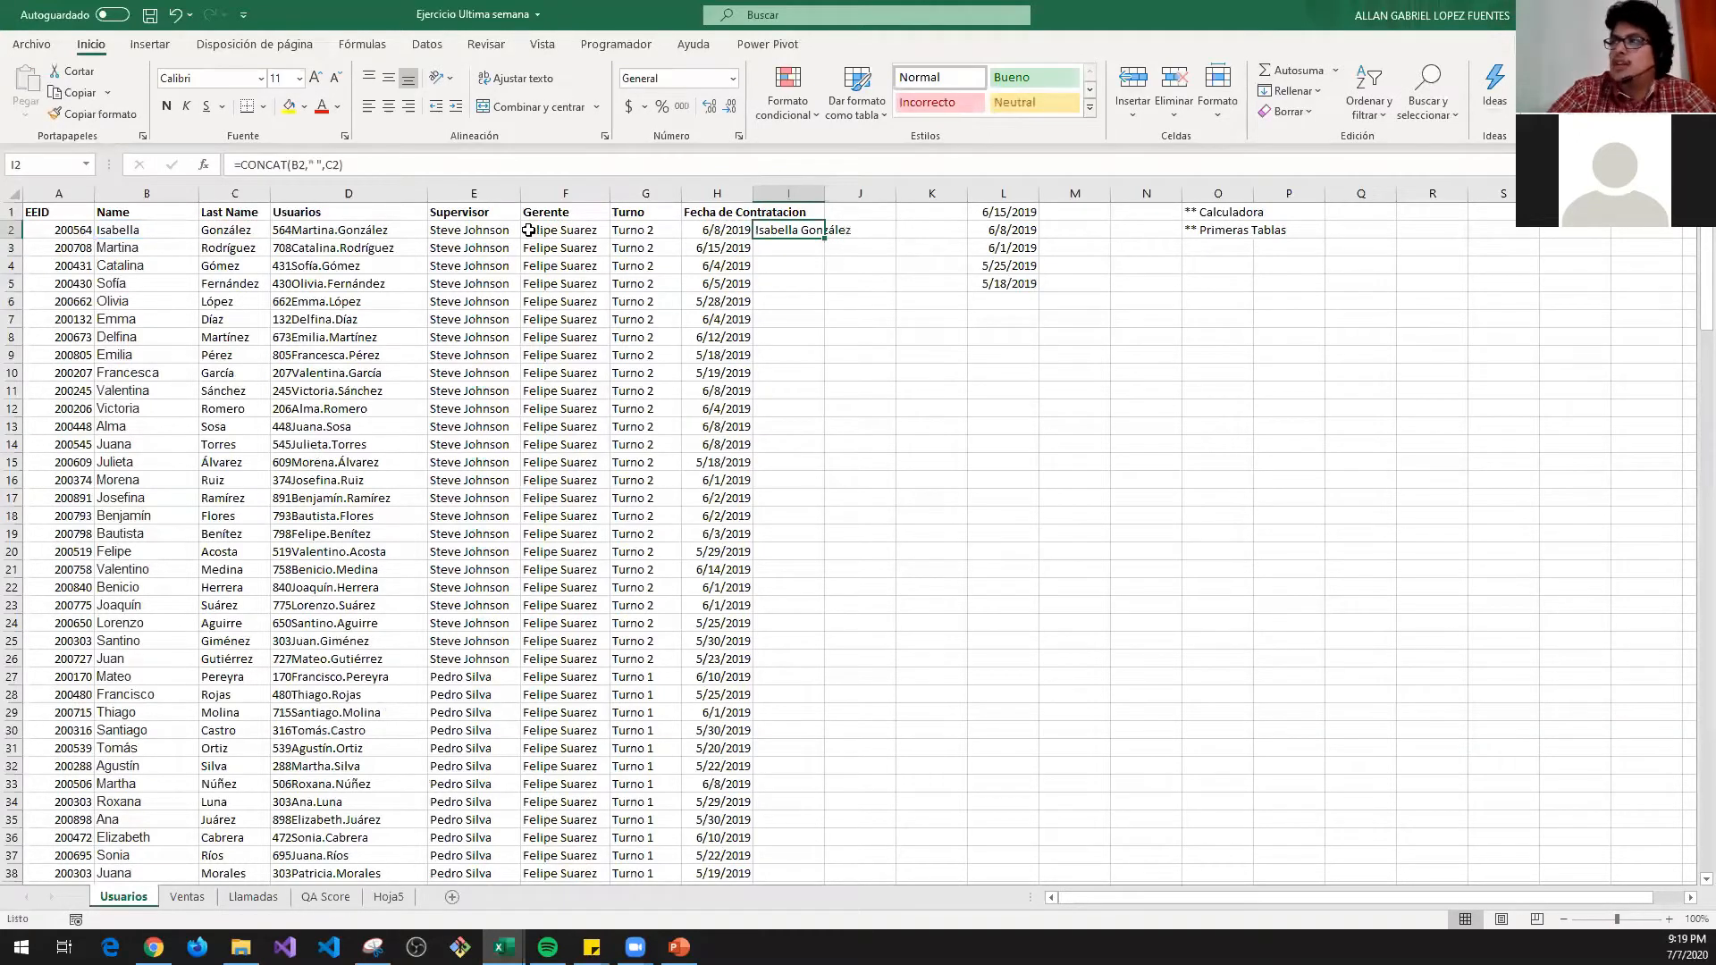
- Fit the Fecha de Contratacion column to its contents and enter the heading Full in I1 of Usuarios
{"action": "double_click", "coordinate": [752, 193]}
{"action": "left_click", "coordinate": [857, 208]}
{"action": "type", "text": "Full"}
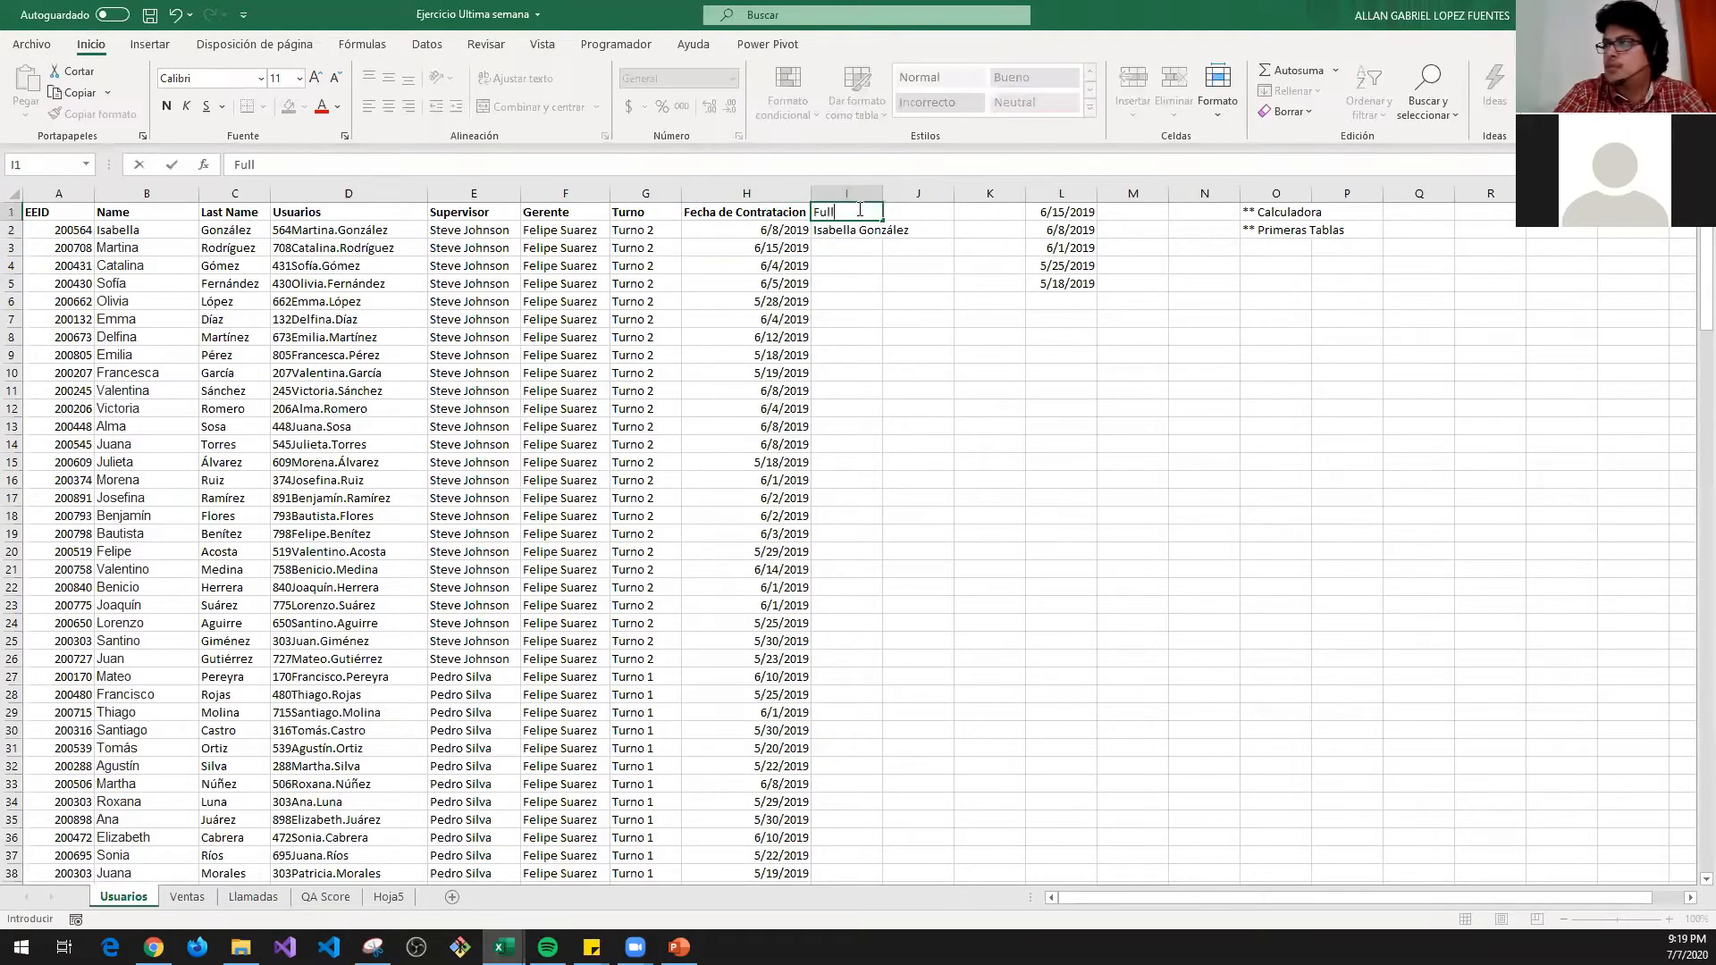
{"action": "key", "text": "Return"}
- Copy the CONCAT formula from I2 down column I of Usuarios to row 195
{"action": "key", "text": "Up"}
{"action": "key", "text": "Down"}
{"action": "key", "text": "ctrl+c"}
{"action": "key", "text": "Down"}
{"action": "key", "text": "Left"}
{"action": "key", "text": "ctrl+Down"}
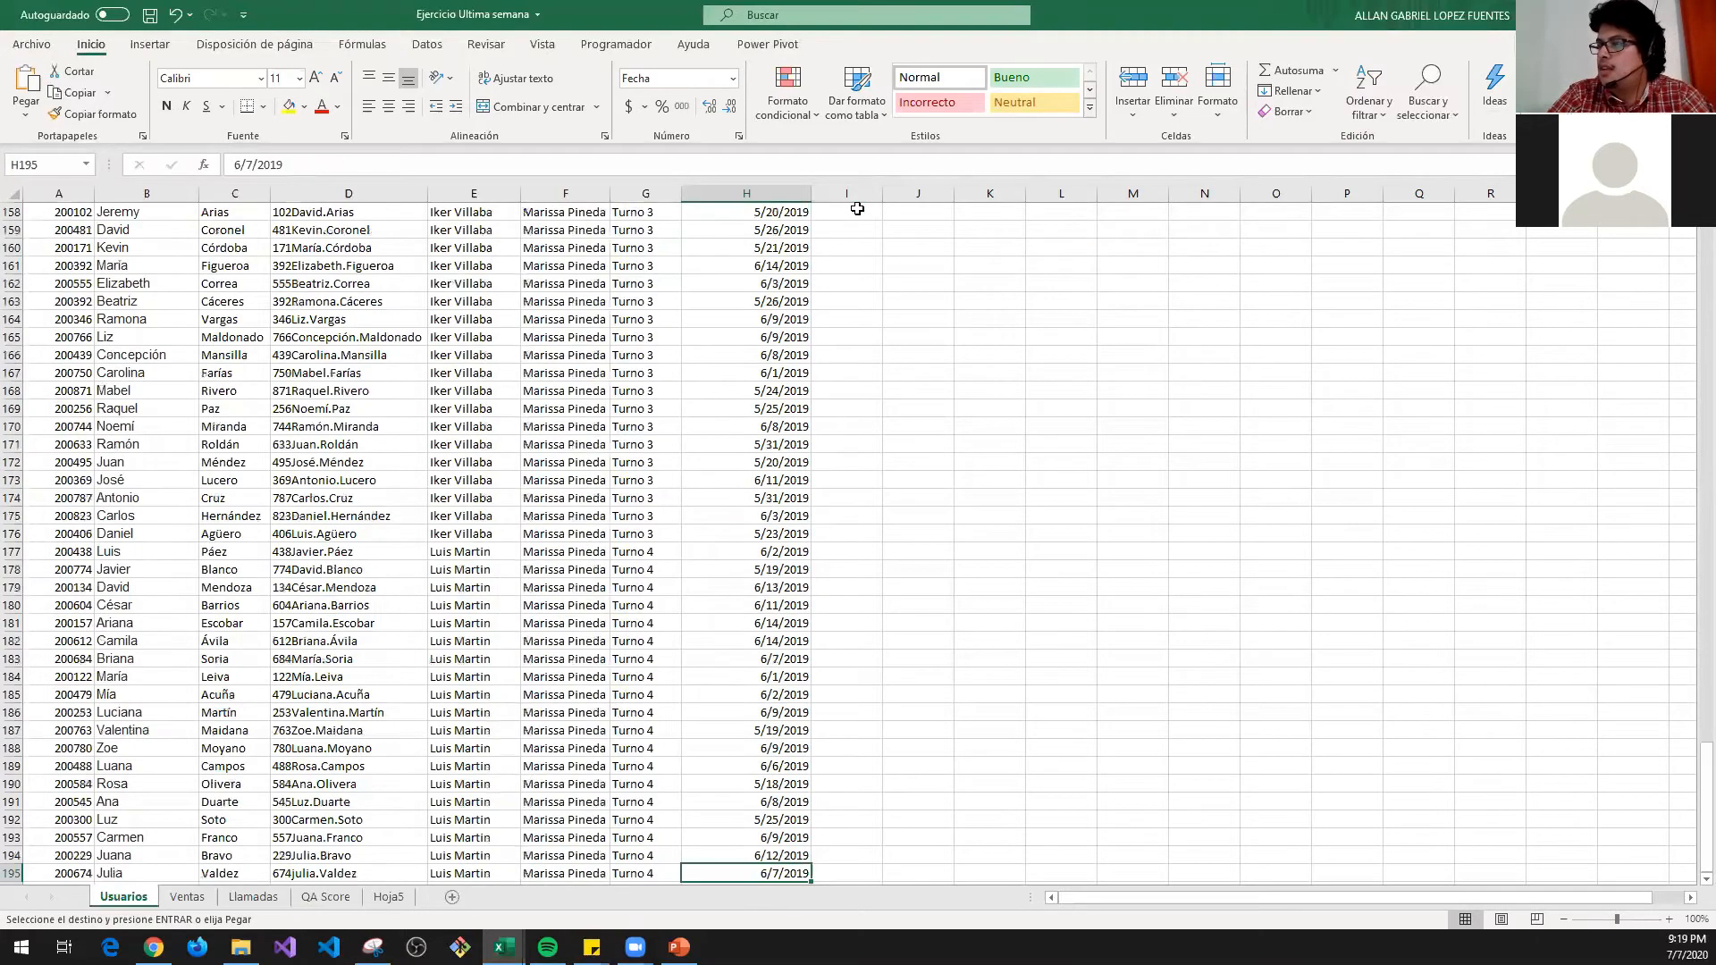
{"action": "key", "text": "Right"}
{"action": "key", "text": "ctrl+shift+Up"}
{"action": "key", "text": "ctrl+v"}
{"action": "key", "text": "Up"}
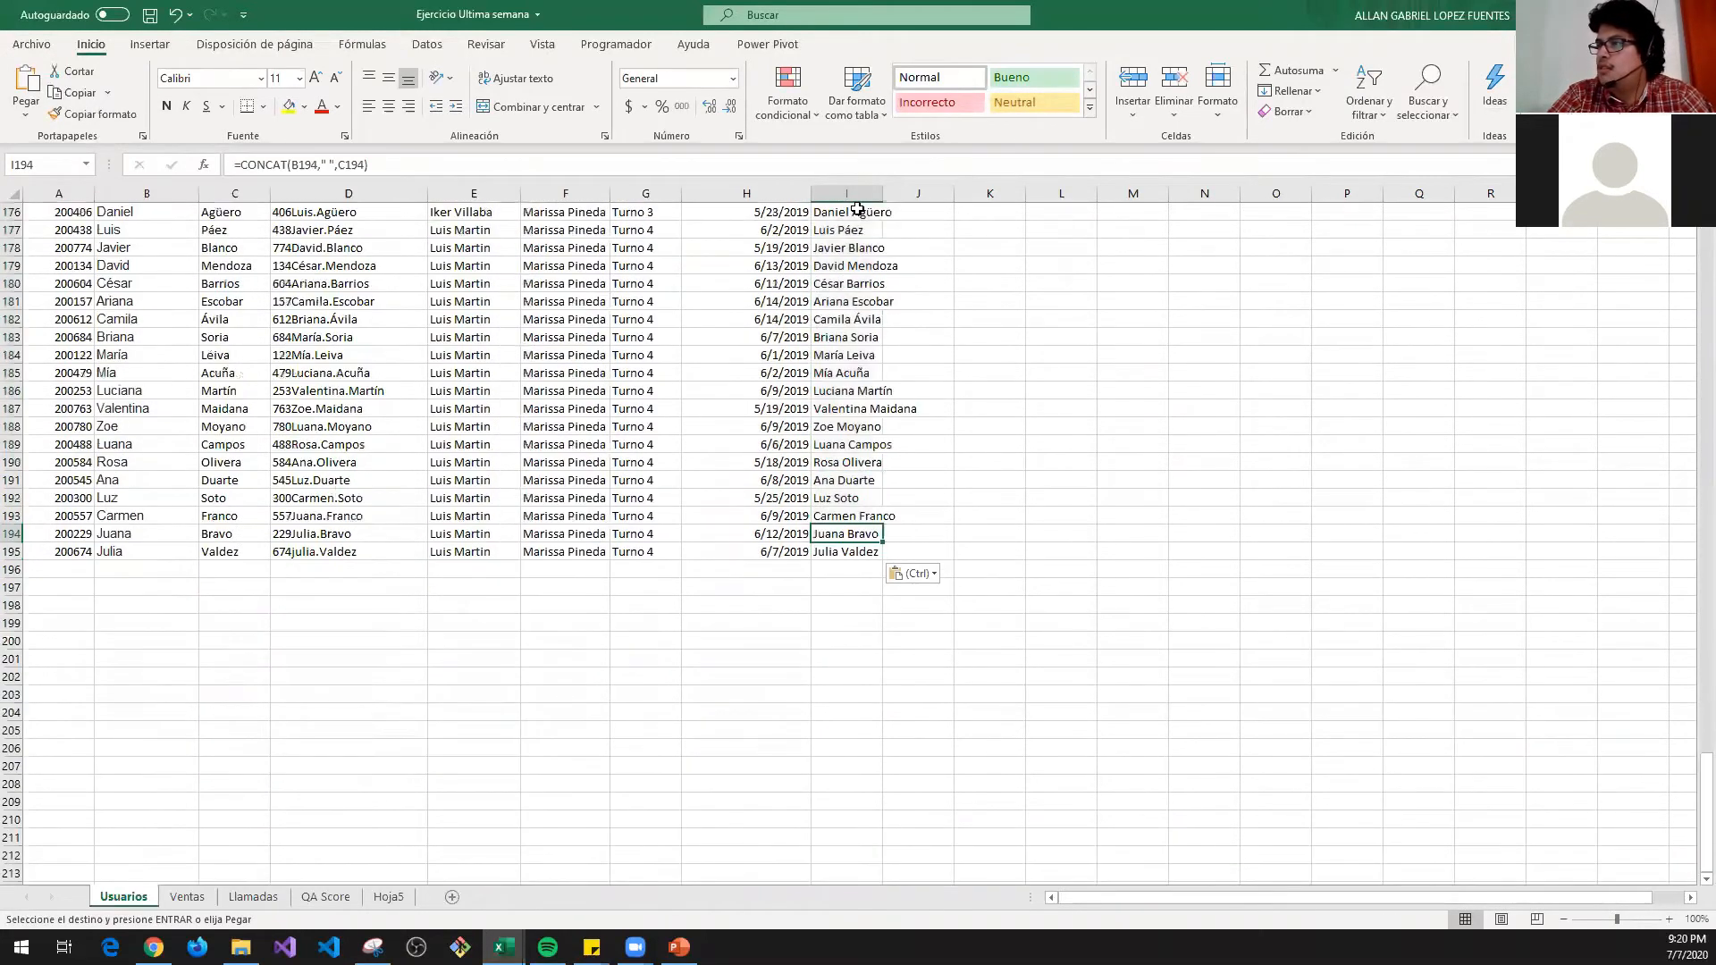
- Replace the formulas in I2:I195 of Usuarios with their values
{"action": "key", "text": "ctrl+Up"}
{"action": "key", "text": "Down"}
{"action": "key", "text": "ctrl+shift+Down"}
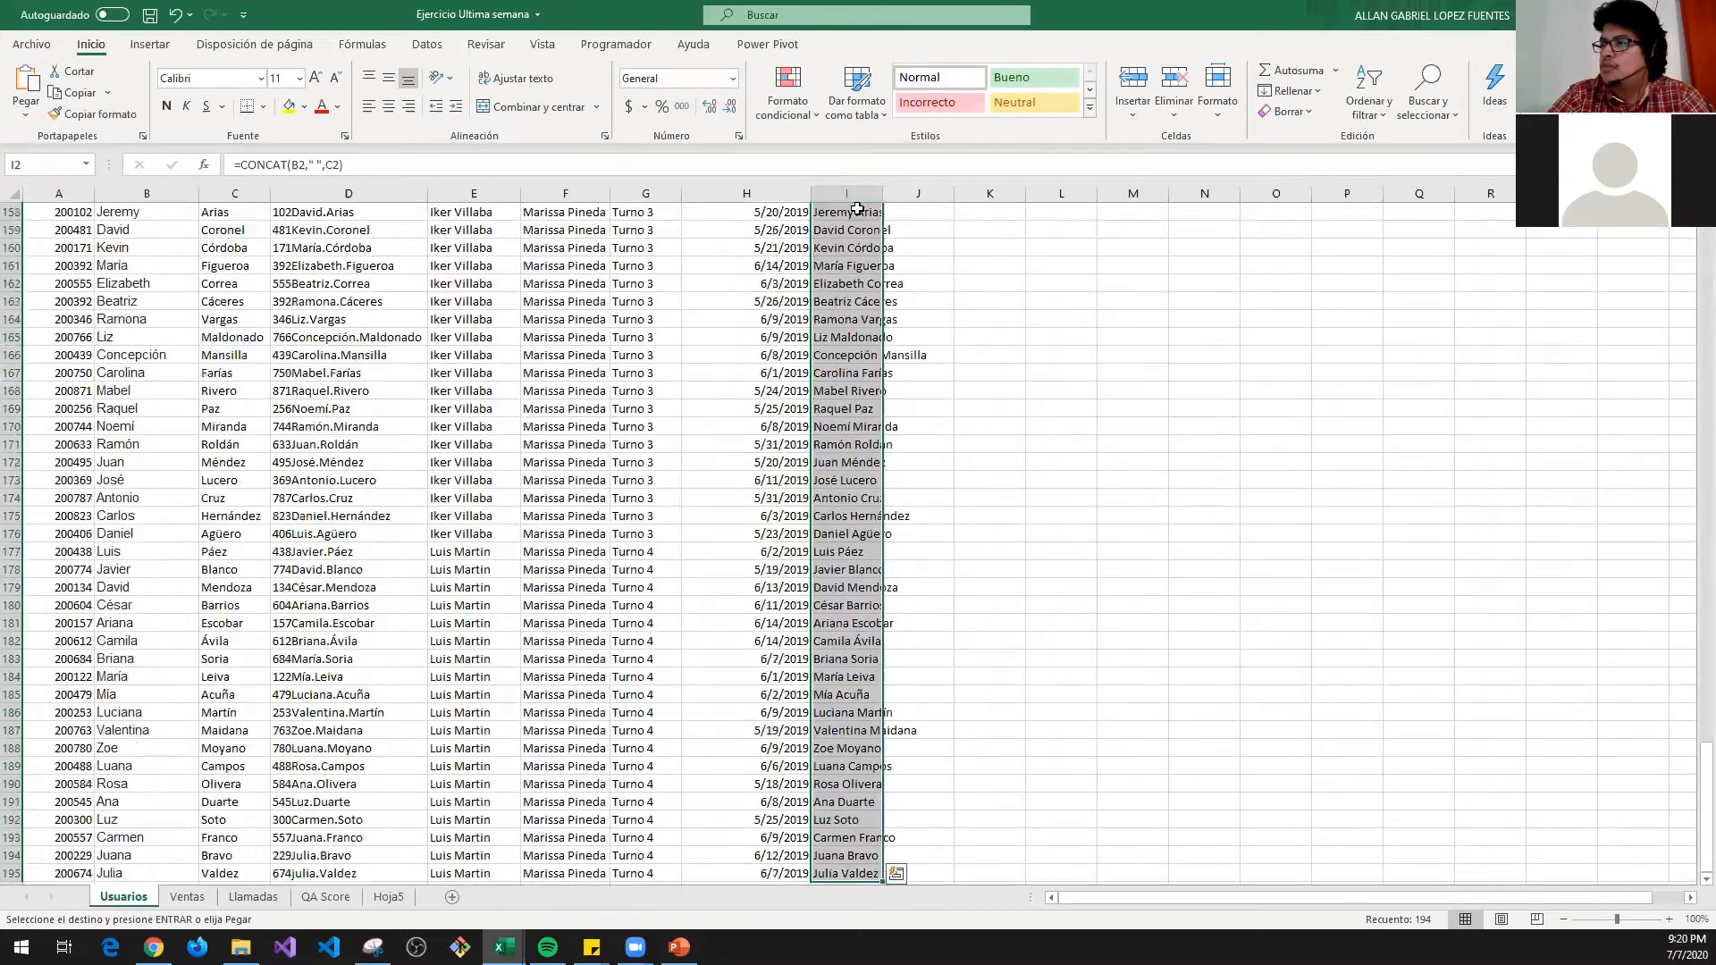
{"action": "key", "text": "ctrl+c"}
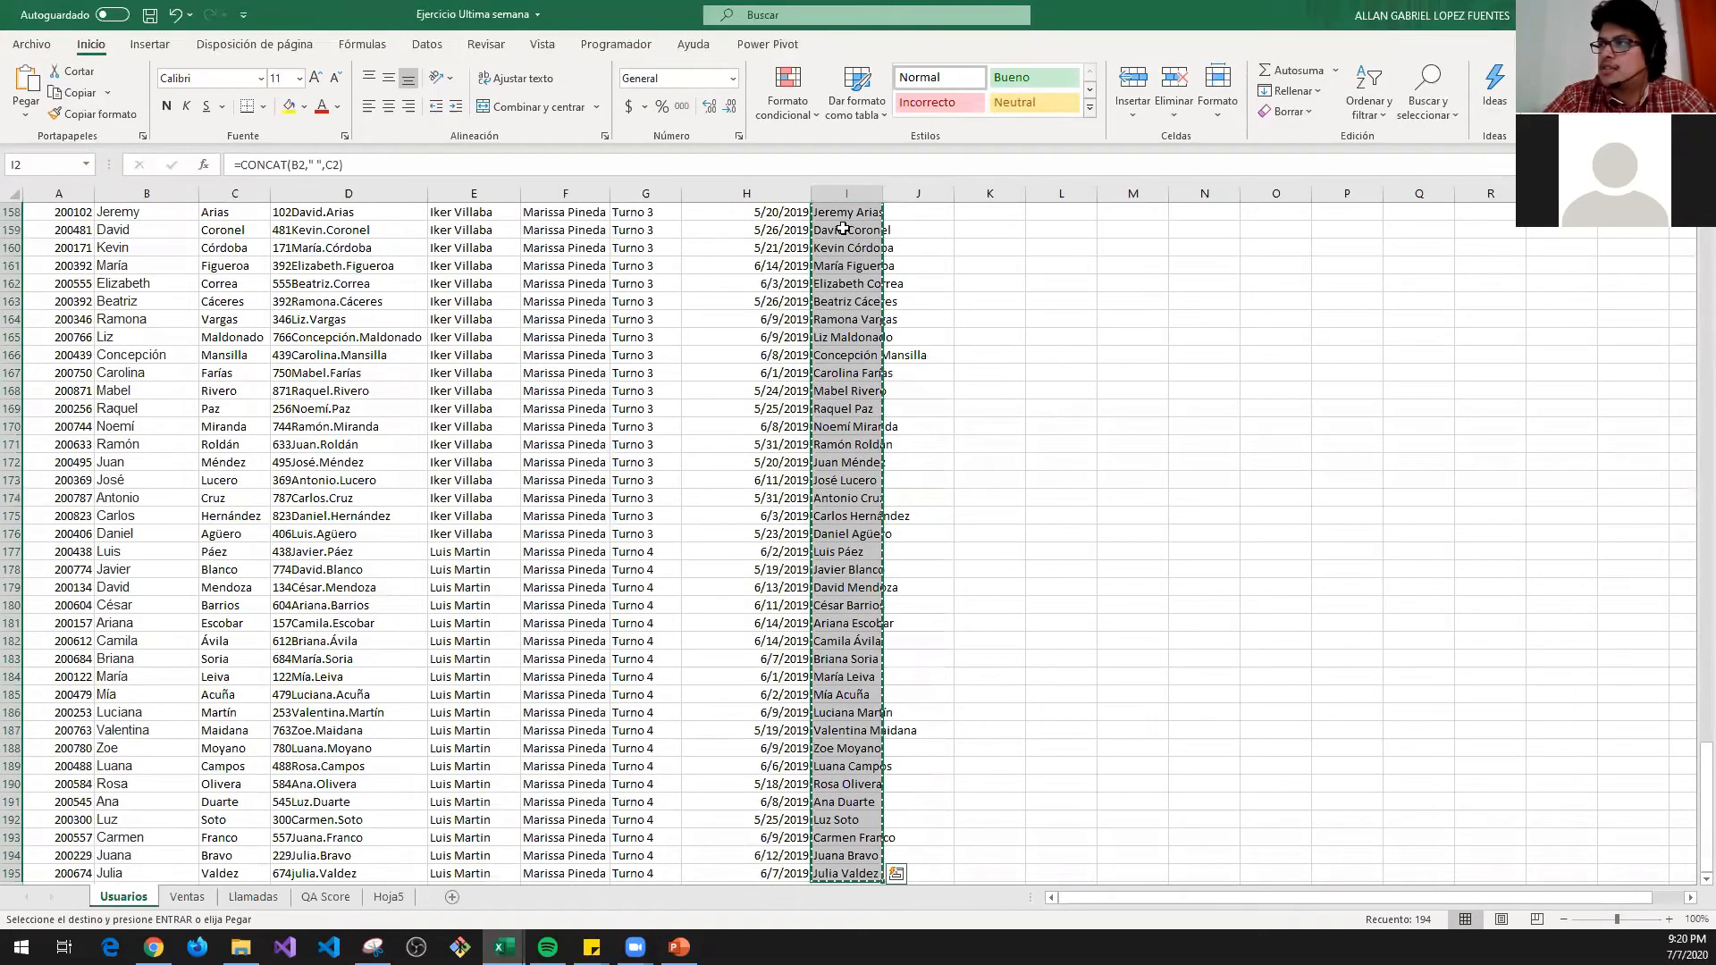
{"action": "right_click", "coordinate": [845, 232]}
{"action": "left_click", "coordinate": [915, 321]}
{"action": "key", "text": "Down"}
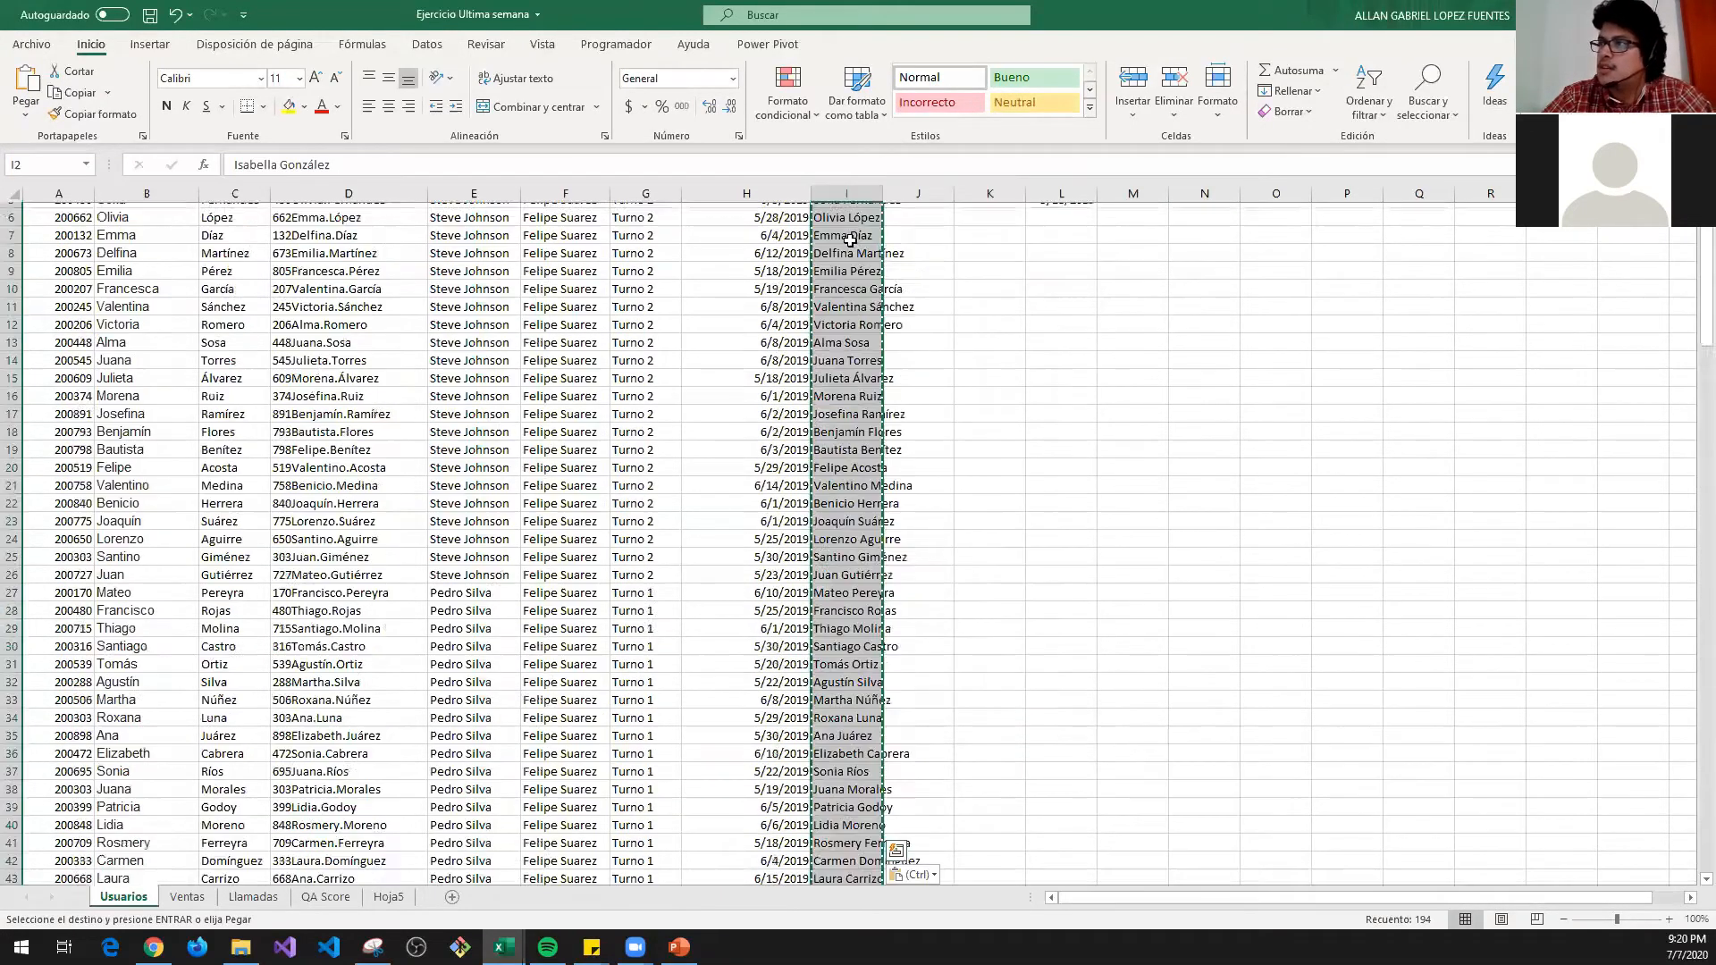
{"action": "key", "text": "Escape"}
- Copy all full names from column I of Usuarios into the Nombre column of Calculadora, starting at I2
{"action": "key", "text": "Up"}
{"action": "key", "text": "Up"}
{"action": "key", "text": "Down"}
{"action": "key", "text": "ctrl+shift+Down"}
{"action": "key", "text": "ctrl+c"}
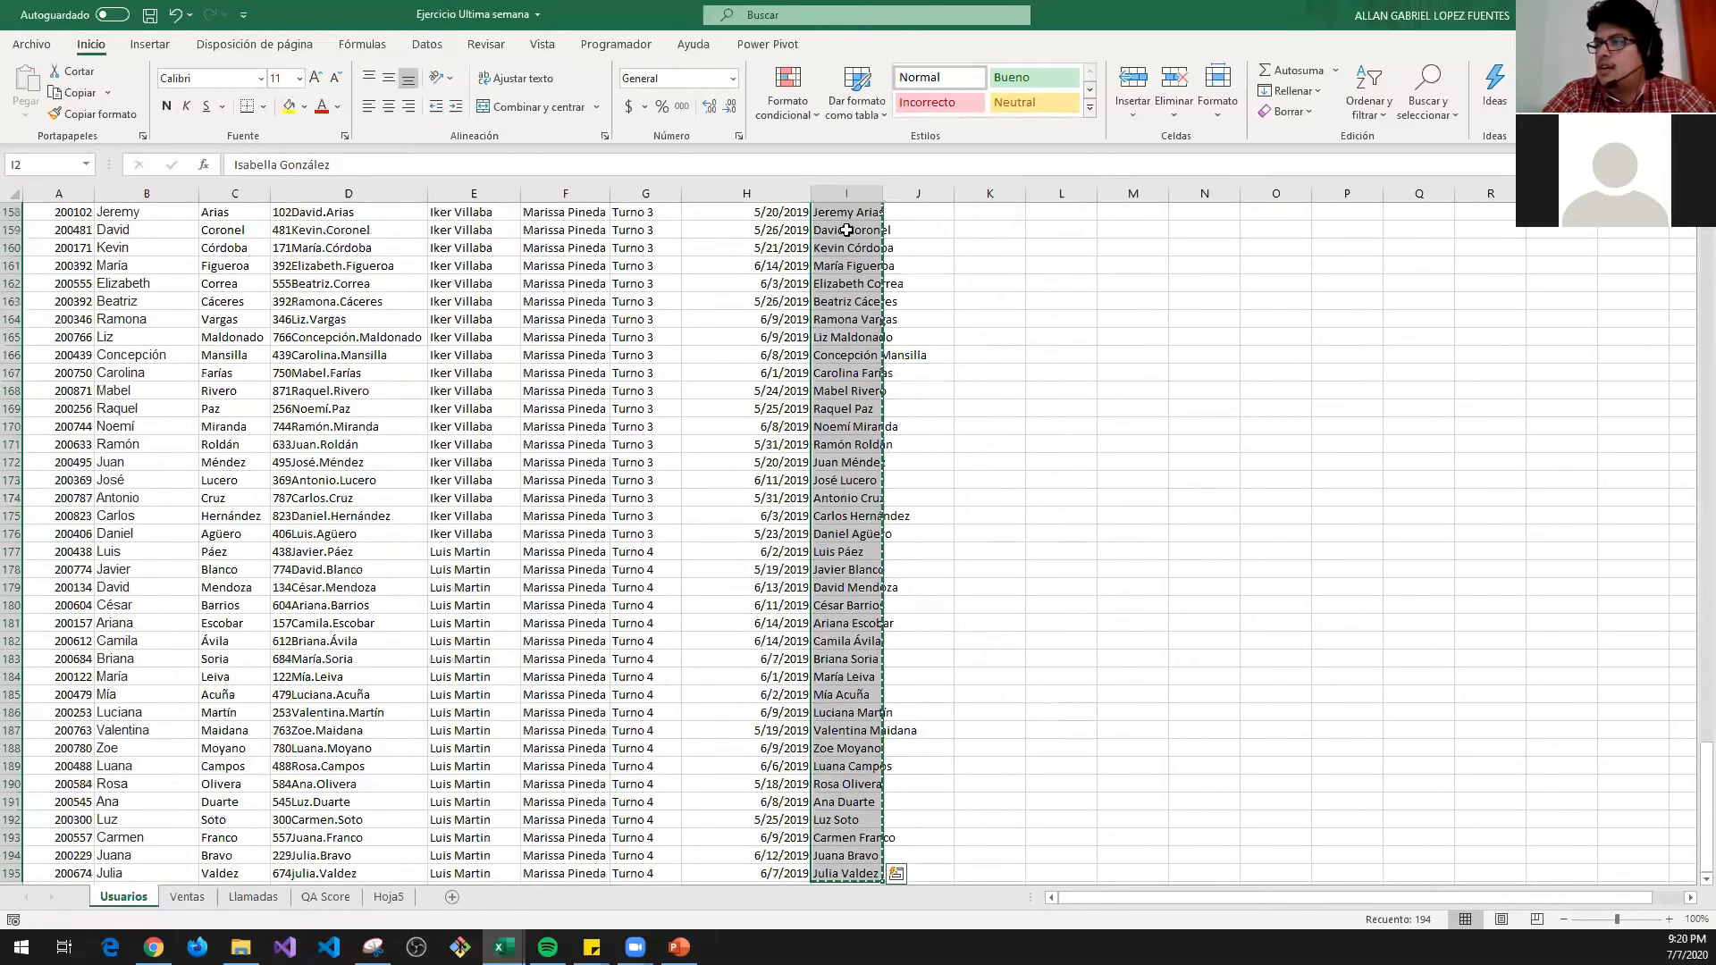
{"action": "key", "text": "ctrl+Up"}
{"action": "key", "text": "alt+Tab"}
{"action": "key", "text": "Down"}
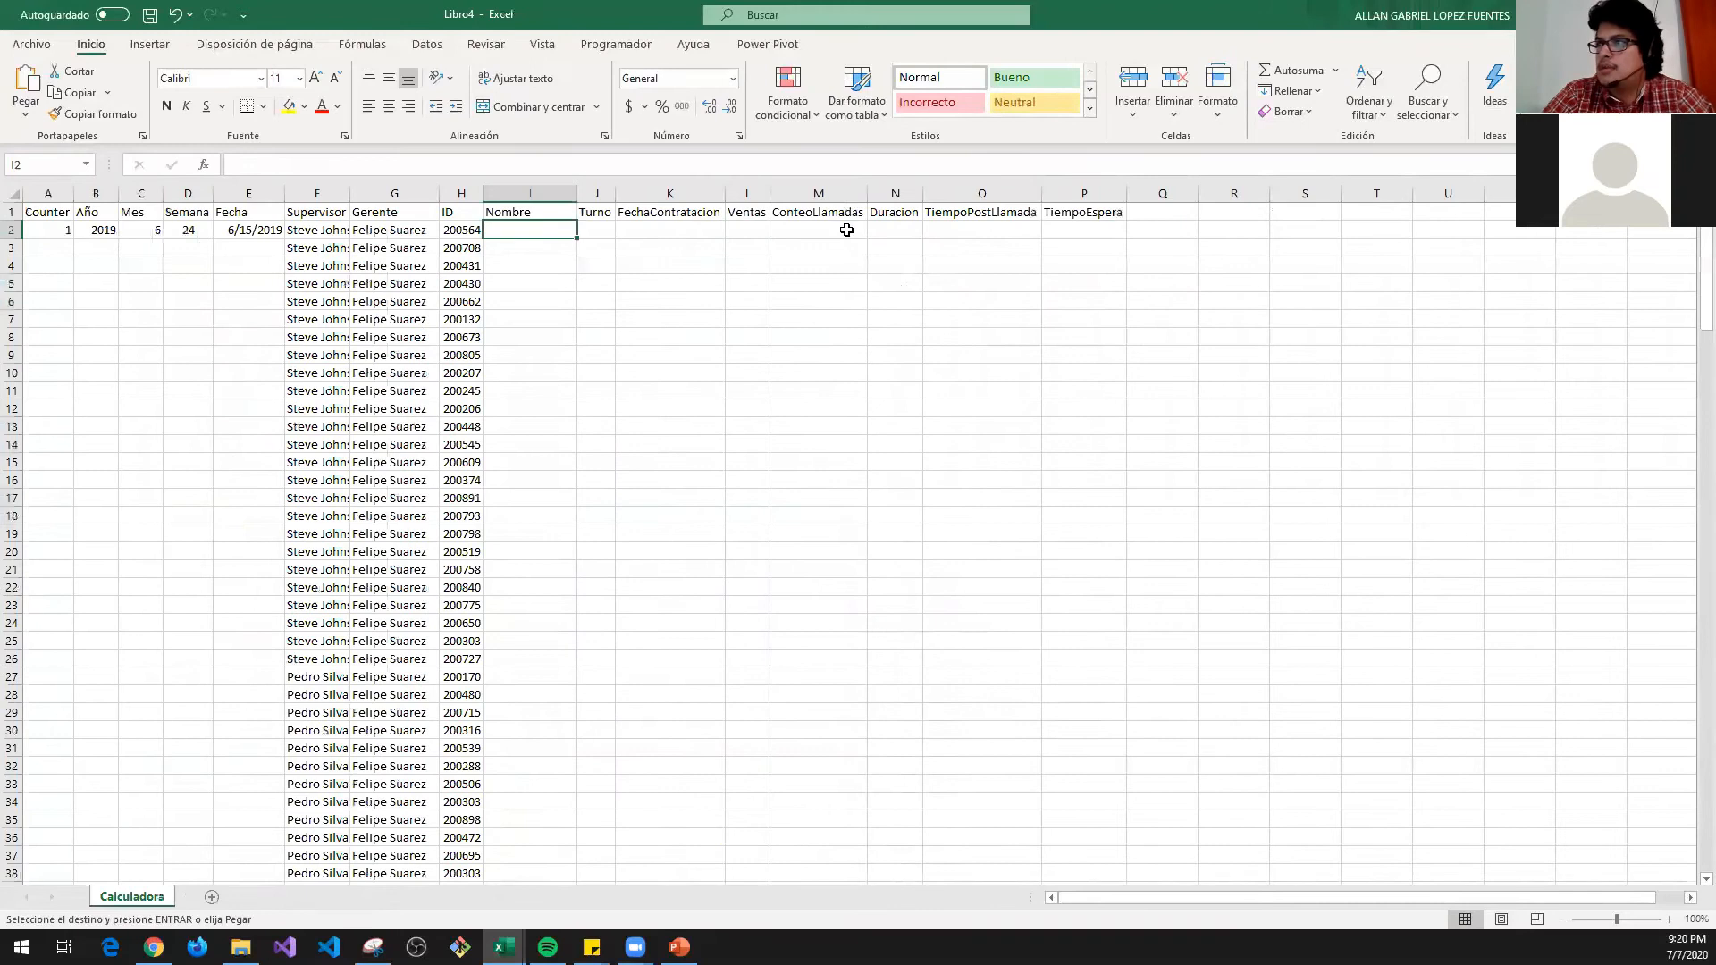
{"action": "key", "text": "ctrl+v"}
{"action": "key", "text": "Down"}
{"action": "key", "text": "ctrl+Down"}
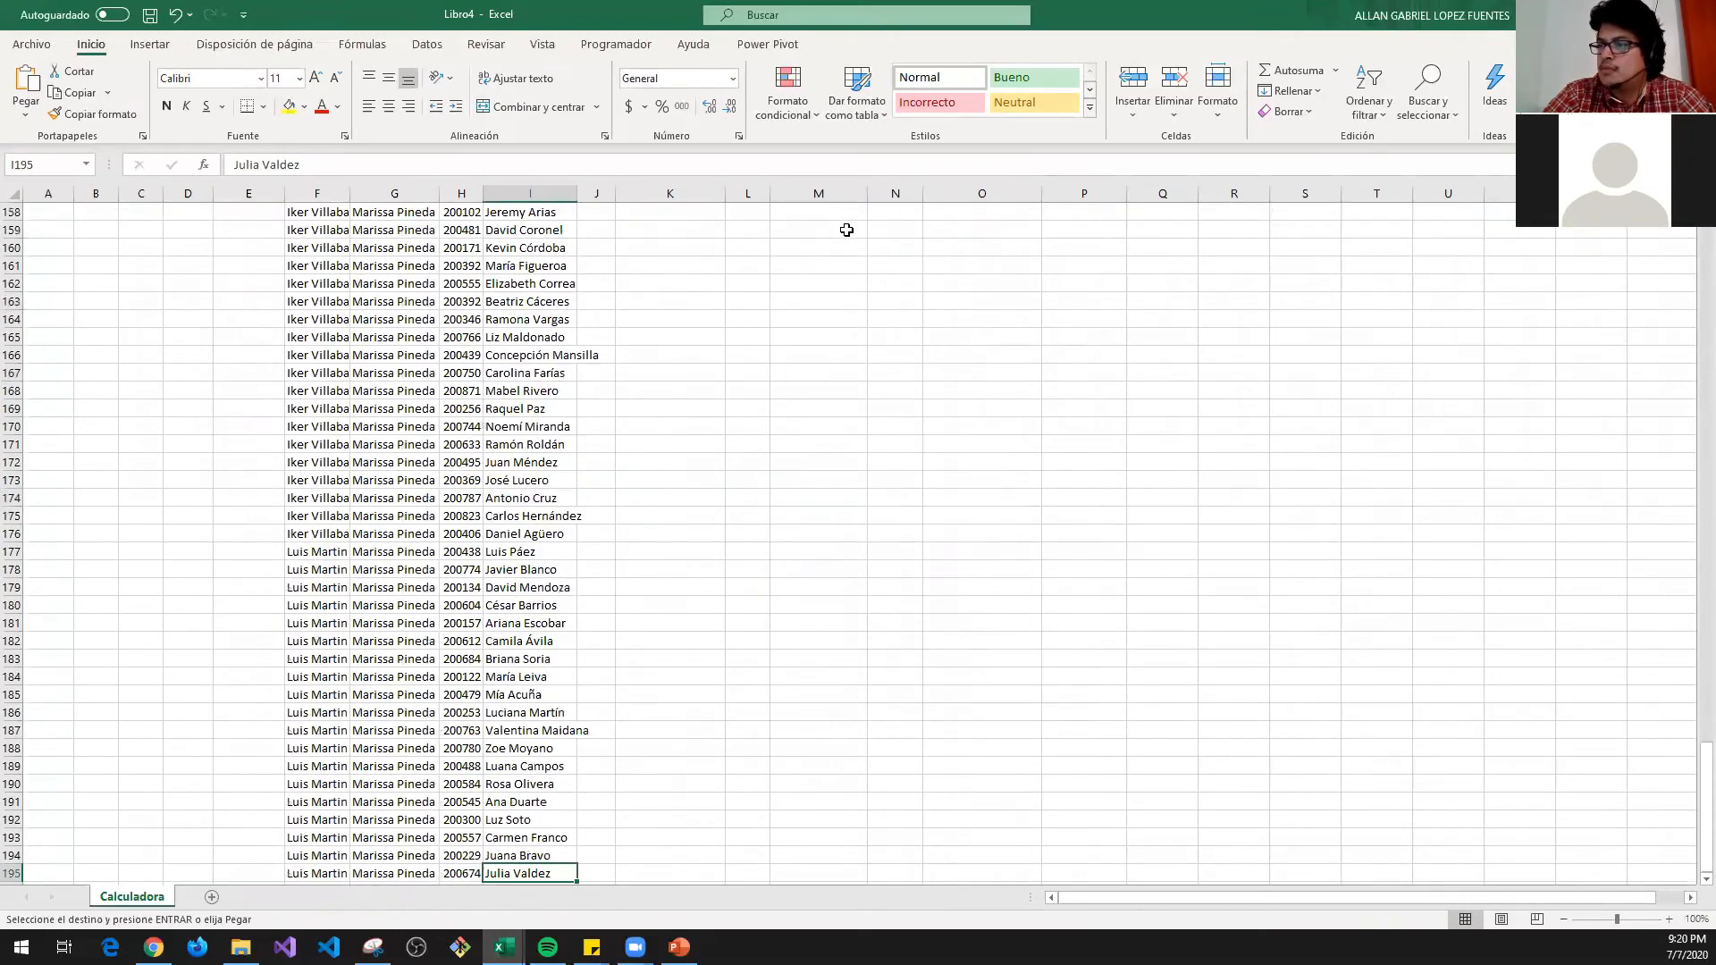
- Widen the Nombre column of Calculadora so that the full names fit
{"action": "key", "text": "ctrl+Up"}
{"action": "key", "text": "Down"}
{"action": "key", "text": "Right"}
{"action": "key", "text": "Right"}
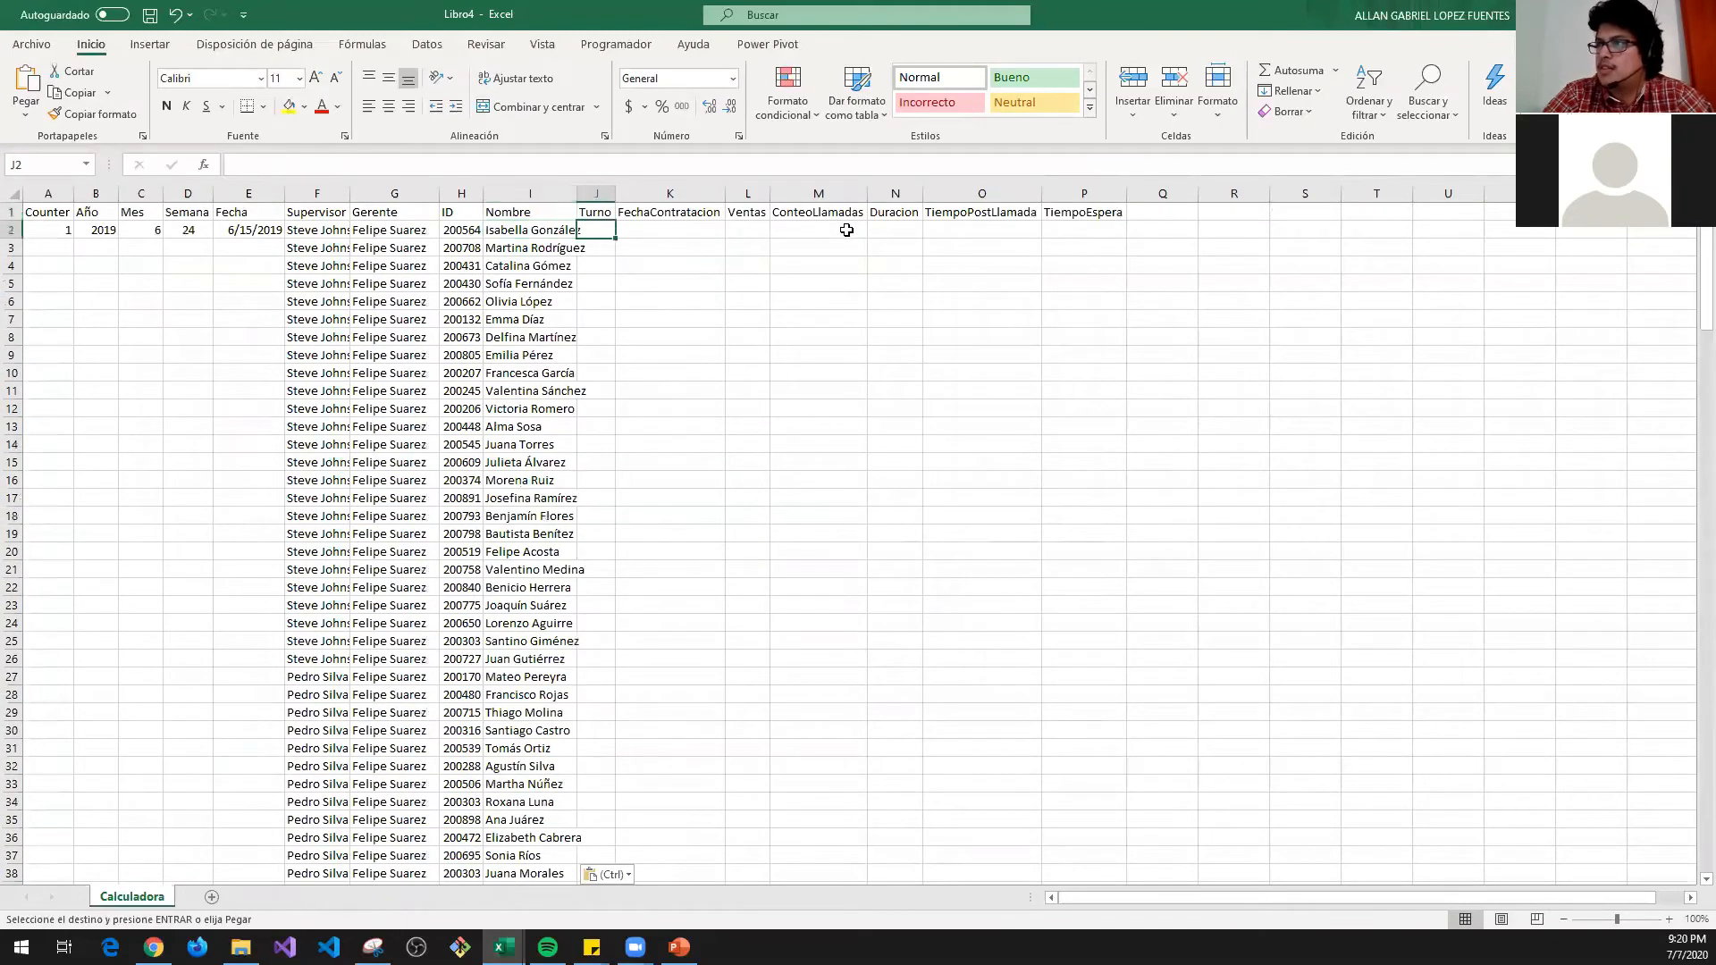
{"action": "left_click_drag", "start_coordinate": [577, 193], "coordinate": [631, 193]}
- Copy all Turno values from the Usuarios sheet into the Turno column of Calculadora, starting at J2
{"action": "key", "text": "Left"}
{"action": "key", "text": "ctrl+Tab"}
{"action": "key", "text": "ctrl+shift+Down"}
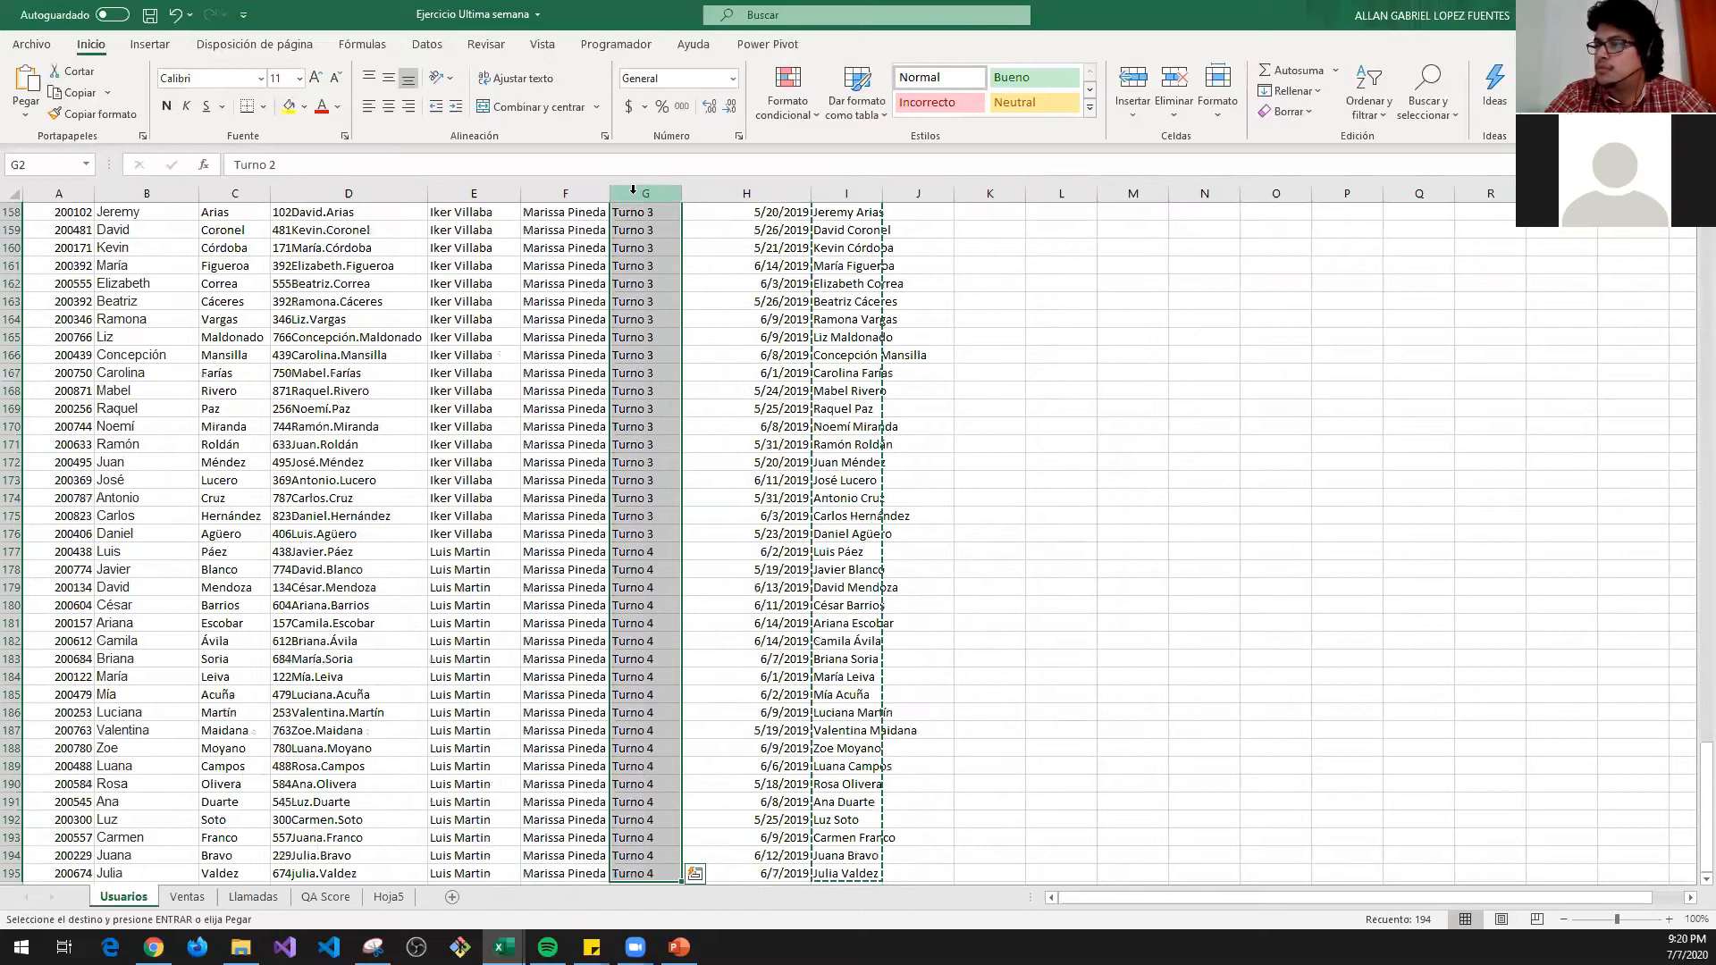
{"action": "key", "text": "ctrl+c"}
{"action": "key", "text": "ctrl+Tab"}
{"action": "key", "text": "ctrl+v"}
- Copy all Fecha de Contratacion dates from the Usuarios sheet into the FechaContratacion column of Calculadora, starting at K2
{"action": "key", "text": "Right"}
{"action": "key", "text": "Up"}
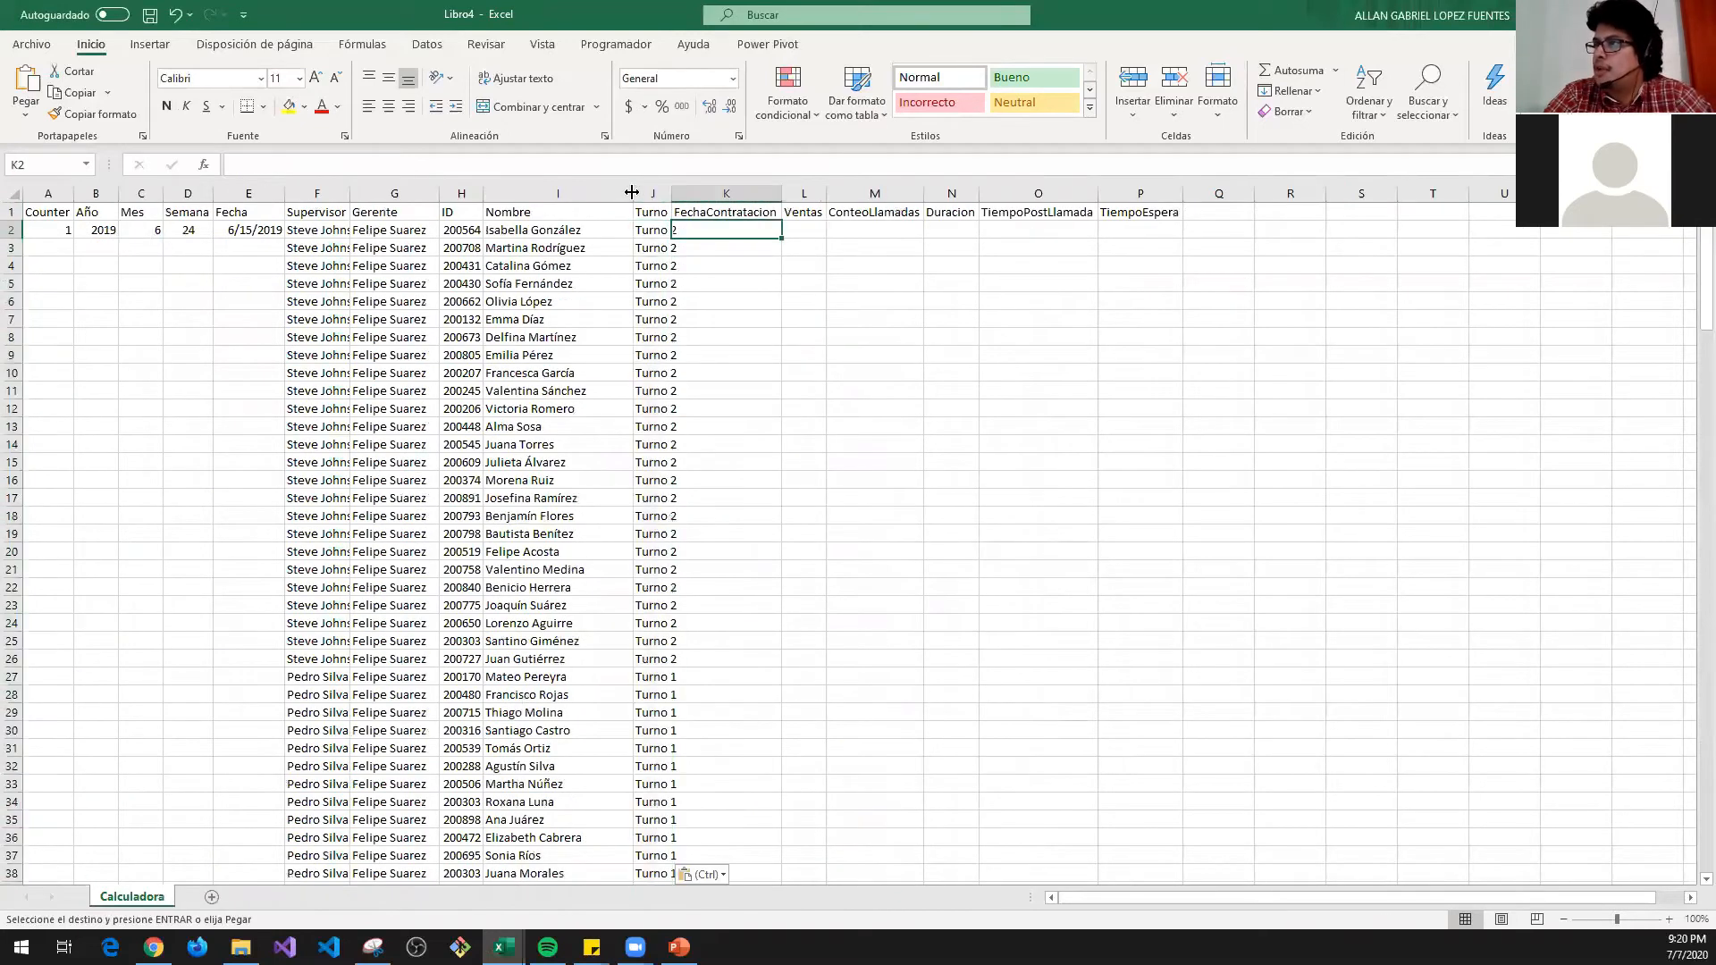
{"action": "key", "text": "ctrl+Tab"}
{"action": "key", "text": "Right"}
{"action": "key", "text": "Up"}
{"action": "key", "text": "ctrl+shift+Down"}
{"action": "key", "text": "ctrl+c"}
{"action": "key", "text": "ctrl+Tab"}
{"action": "key", "text": "Down"}
{"action": "key", "text": "ctrl+v"}
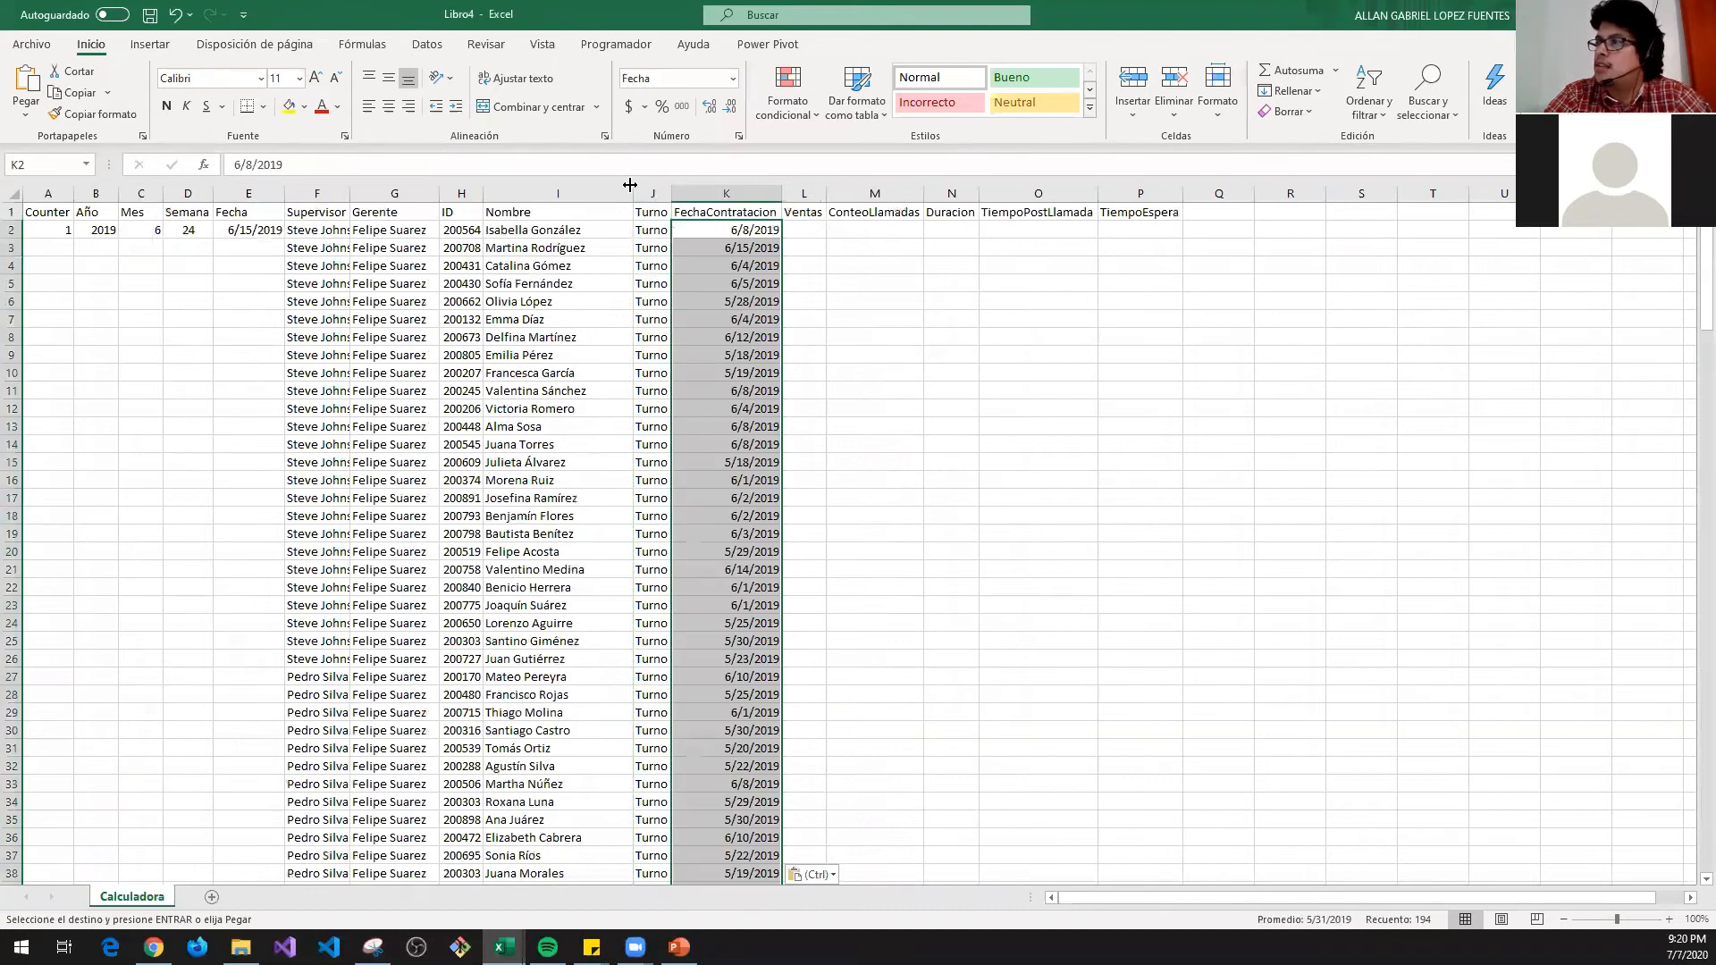
- Copy the Counter, Año, Mes, Semana and Fecha cells A2:E2 of Calculadora down to row 195
{"action": "key", "text": "Right"}
{"action": "key", "text": "Left"}
{"action": "key", "text": "Left"}
{"action": "key", "text": "Left"}
{"action": "key", "text": "Home"}
{"action": "key", "text": "shift+Right"}
{"action": "key", "text": "shift+Right"}
{"action": "key", "text": "shift+Right"}
{"action": "key", "text": "shift+Right"}
{"action": "key", "text": "ctrl+c"}
{"action": "key", "text": "Down"}
{"action": "key", "text": "ctrl+Right"}
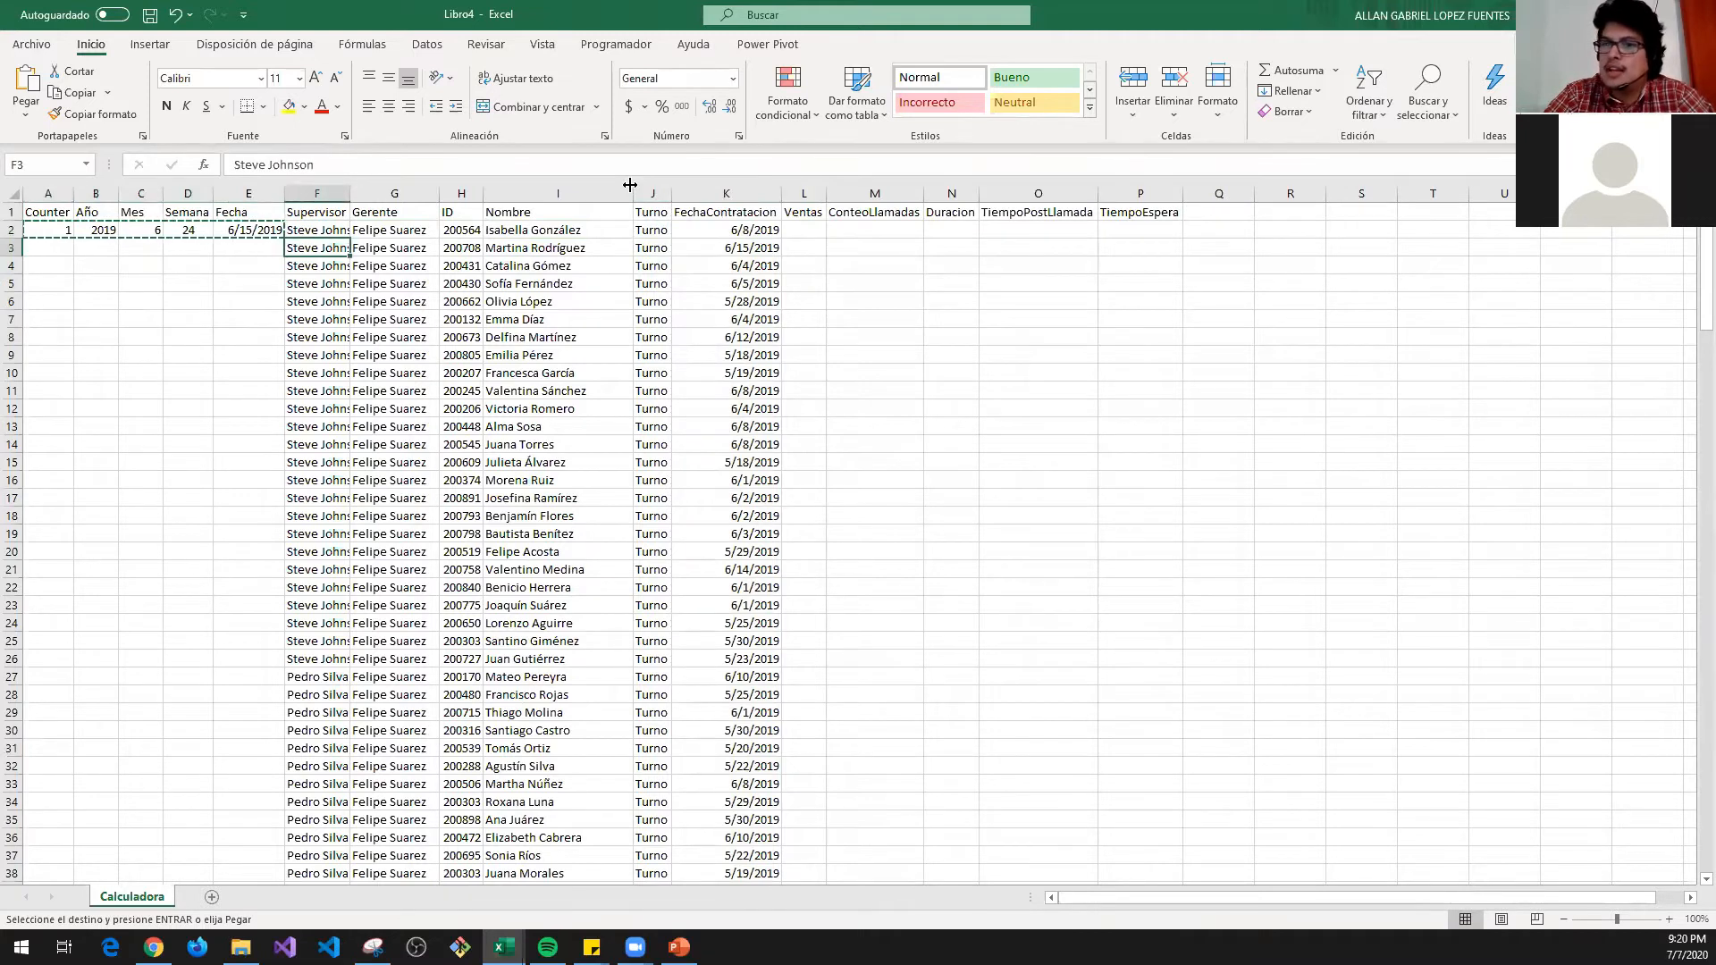
{"action": "key", "text": "ctrl+Down"}
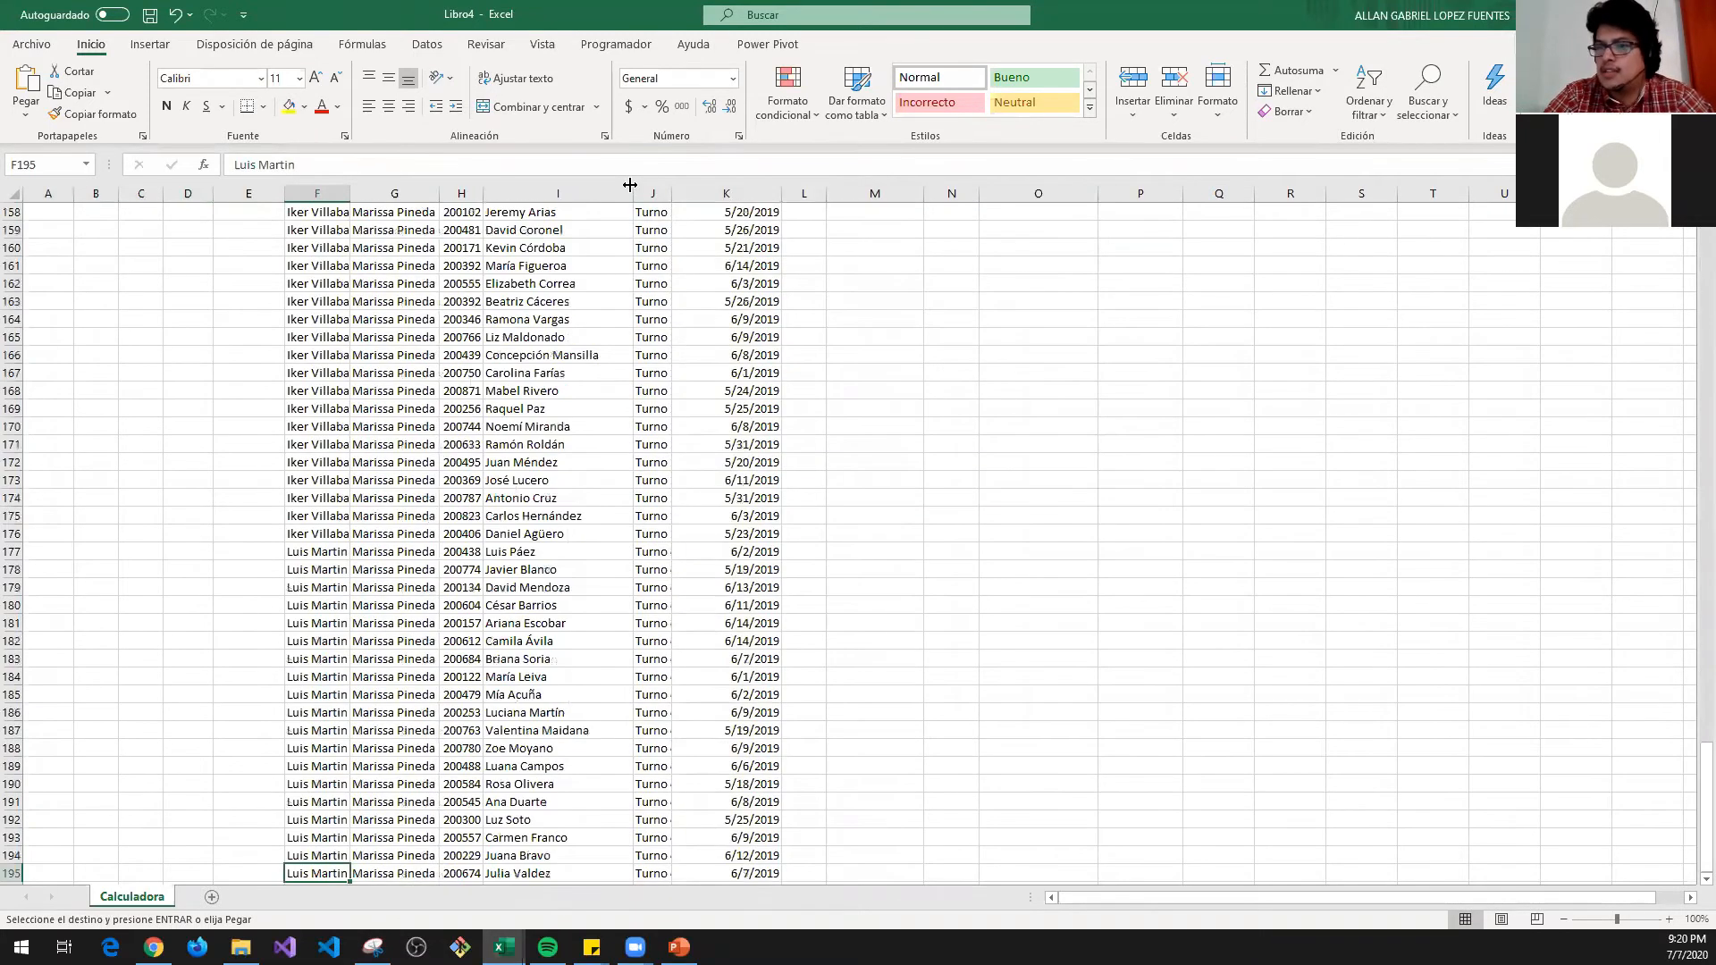
{"action": "key", "text": "ctrl+Left"}
{"action": "key", "text": "ctrl+shift+Up"}
{"action": "key", "text": "ctrl+v"}
{"action": "key", "text": "Escape"}
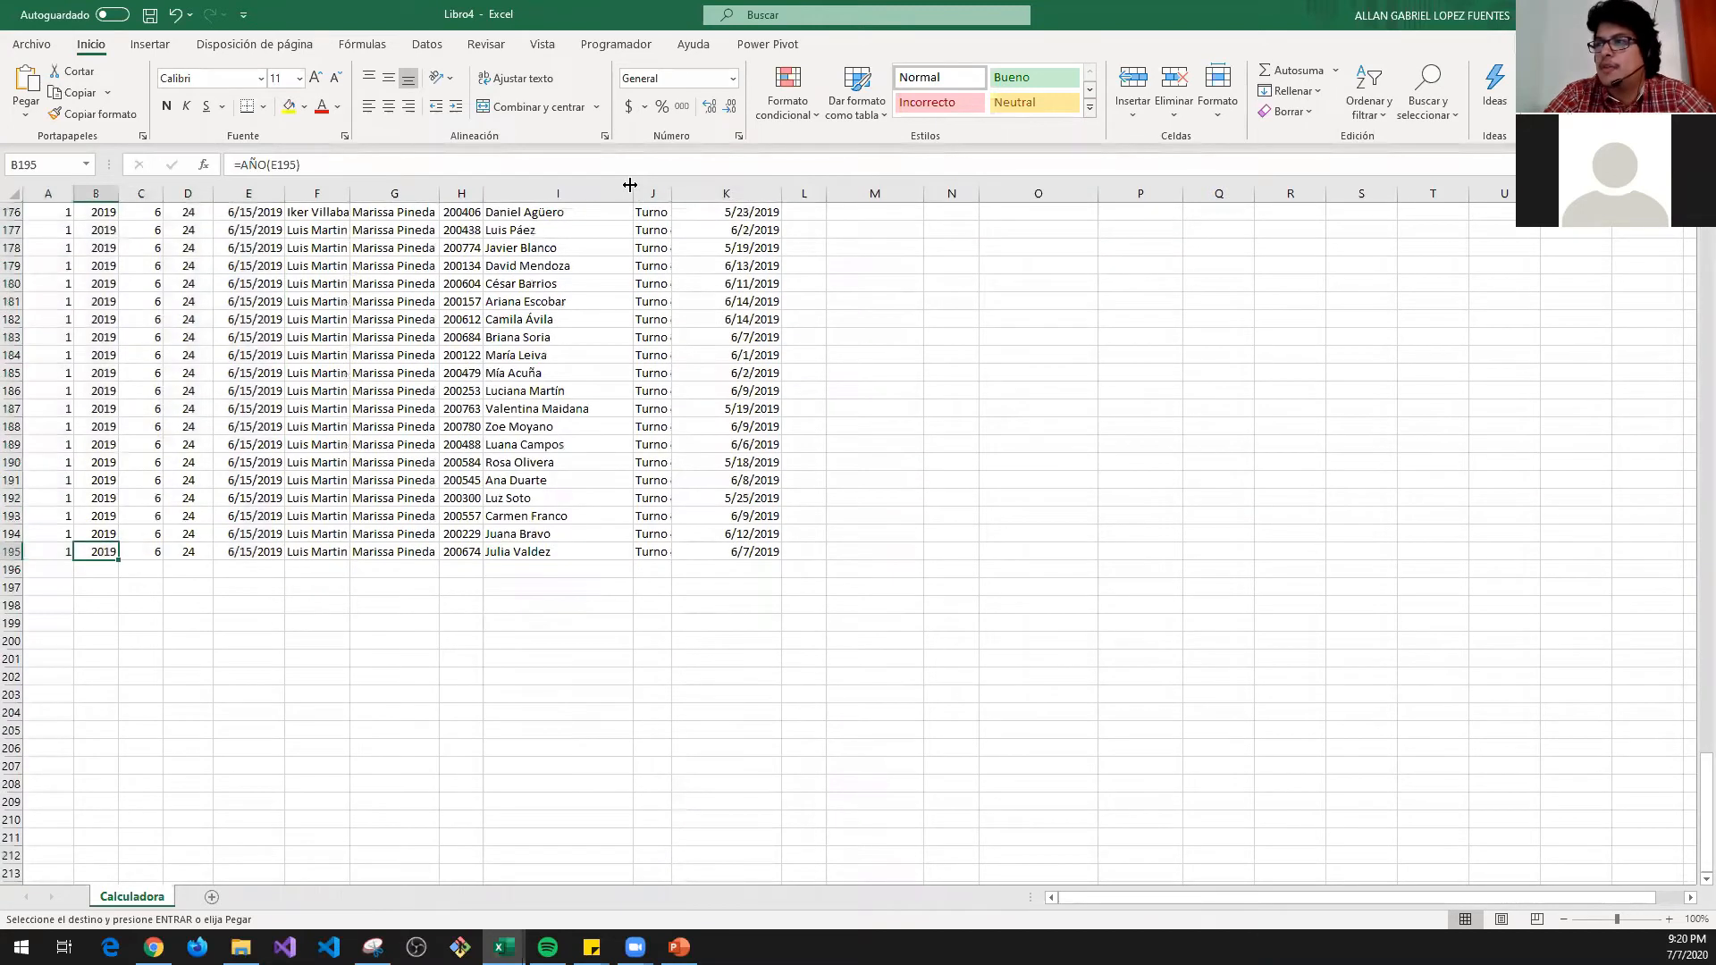
- Review the filled block of Calculadora by selecting A2 through K195
{"action": "key", "text": "ctrl+Home"}
{"action": "key", "text": "Down"}
{"action": "key", "text": "Right"}
{"action": "key", "text": "Right"}
{"action": "key", "text": "Right"}
{"action": "key", "text": "Left"}
{"action": "key", "text": "Left"}
{"action": "key", "text": "Left"}
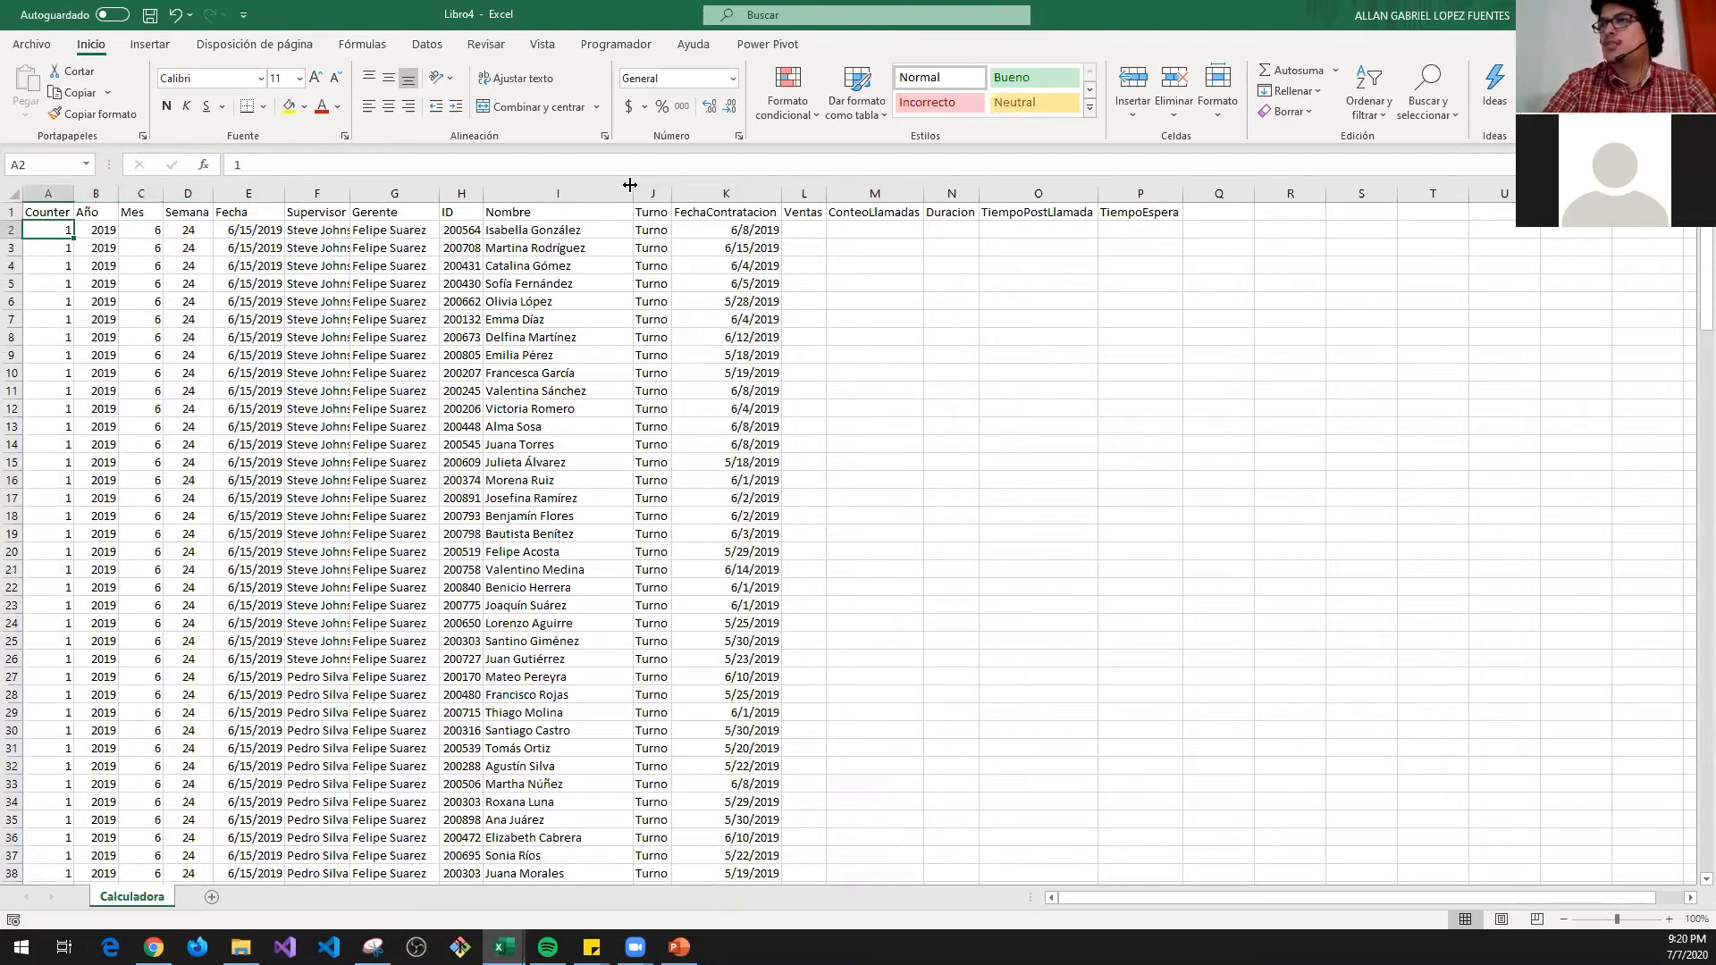
{"action": "key", "text": "ctrl+shift+Down"}
{"action": "key", "text": "ctrl+shift+Right"}
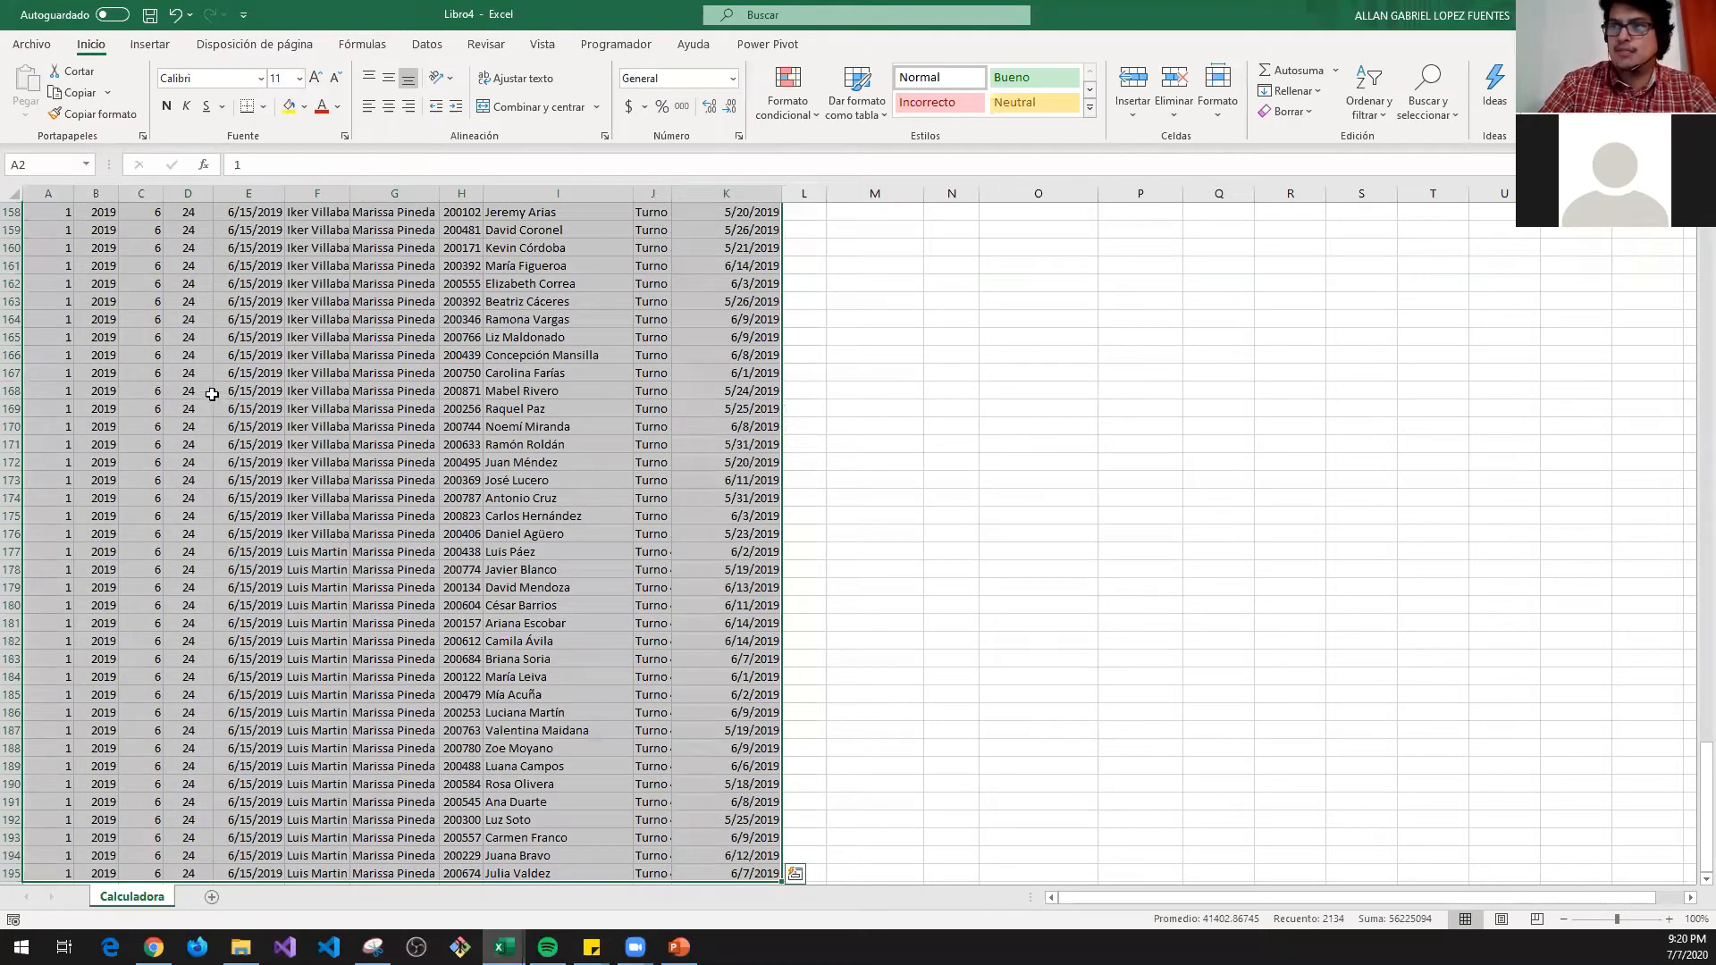
- Examine the column headings of Calculadora from Fecha across to TiempoEspera and back to Supervisor
{"action": "left_click", "coordinate": [266, 304]}
{"action": "key", "text": "ctrl+Up"}
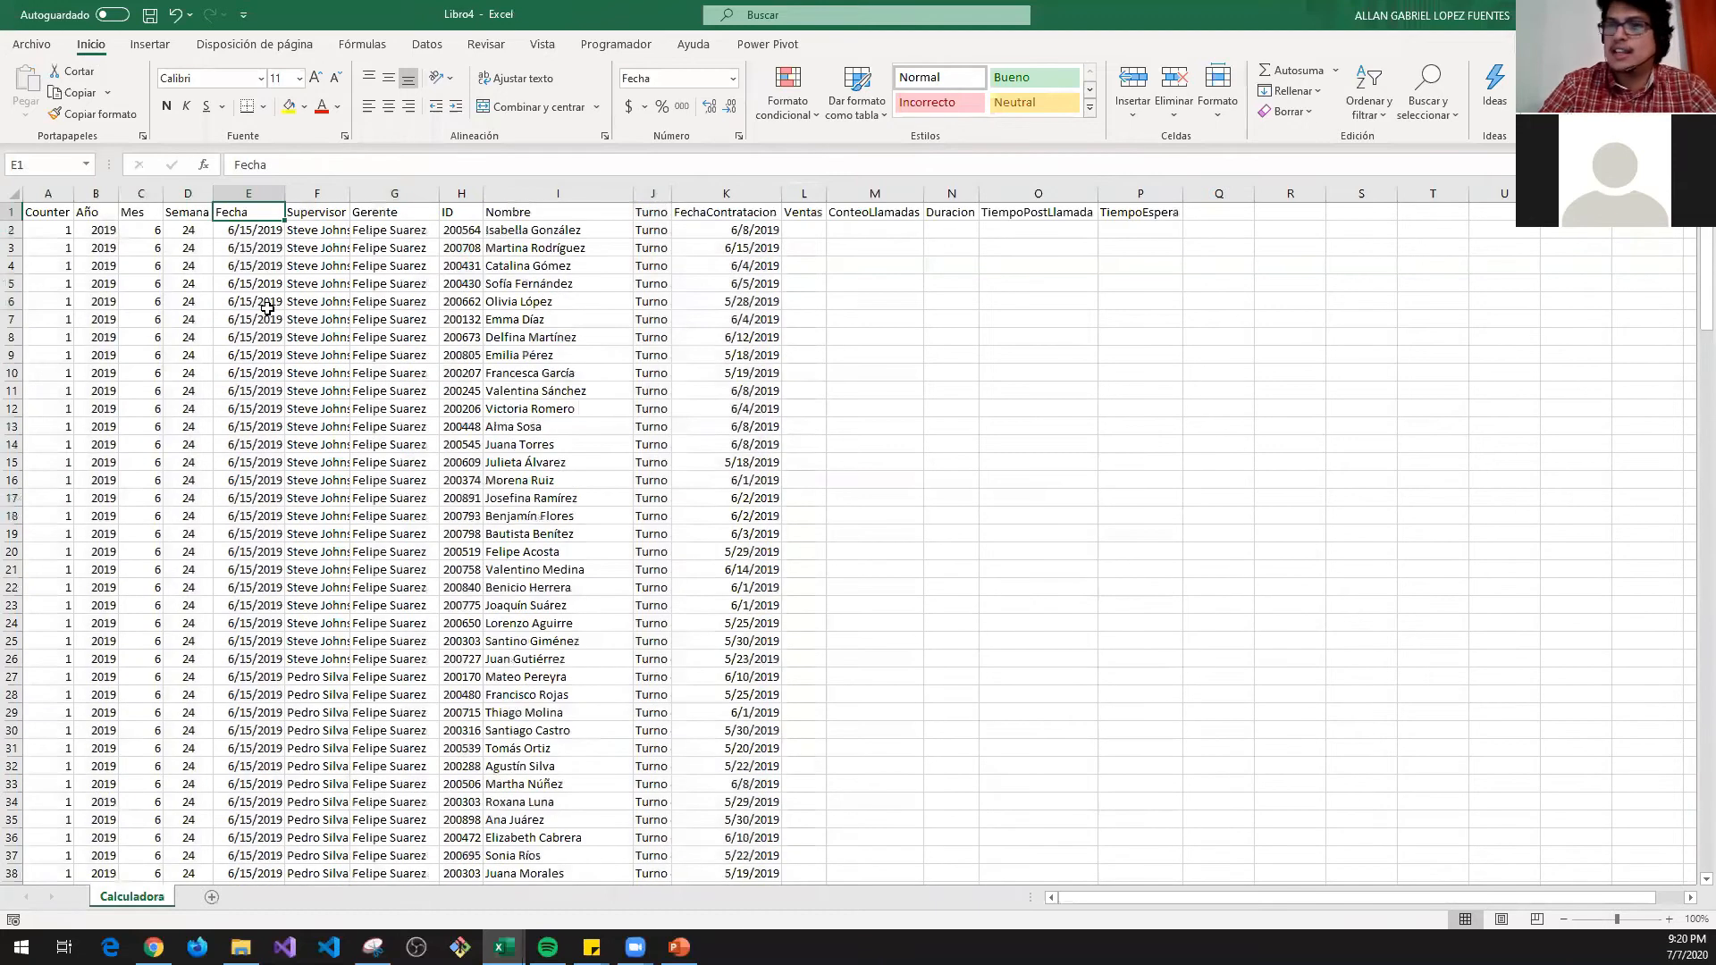
{"action": "key", "text": "ctrl+Right"}
{"action": "key", "text": "Left"}
{"action": "key", "text": "Left"}
{"action": "key", "text": "Left"}
{"action": "key", "text": "Left"}
{"action": "key", "text": "Left"}
{"action": "key", "text": "Left"}
{"action": "key", "text": "Left"}
{"action": "key", "text": "Left"}
{"action": "key", "text": "Left"}
{"action": "key", "text": "Left"}
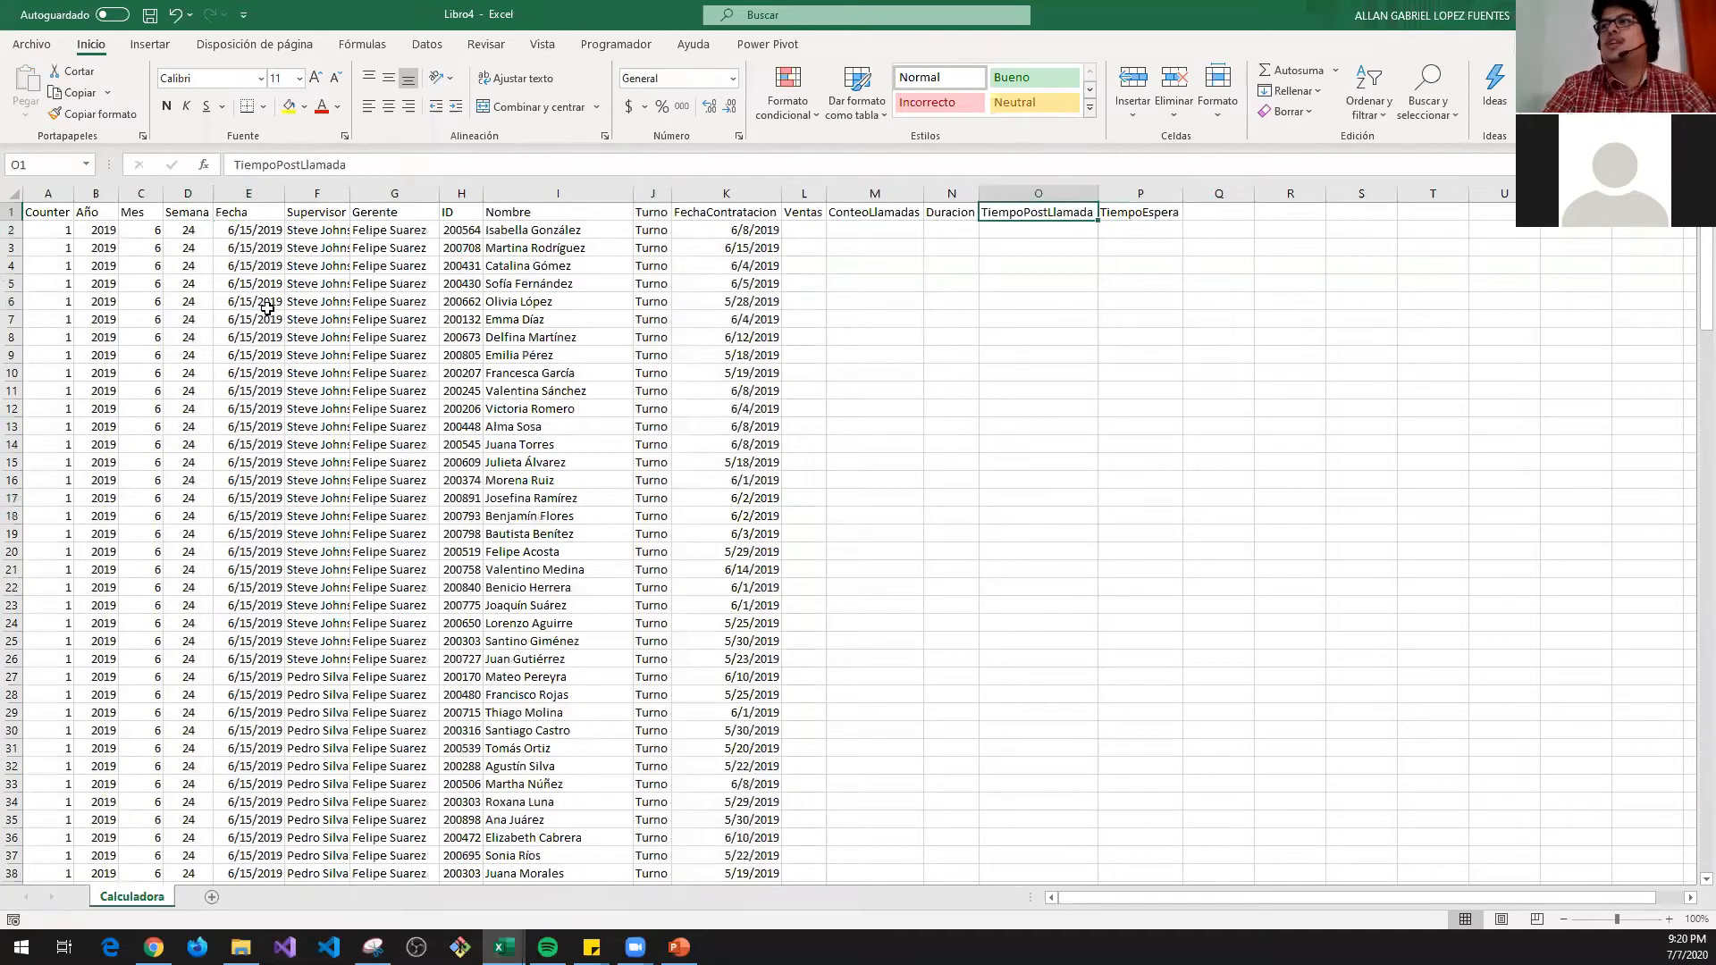
{"action": "key", "text": "Right"}
{"action": "key", "text": "Down"}
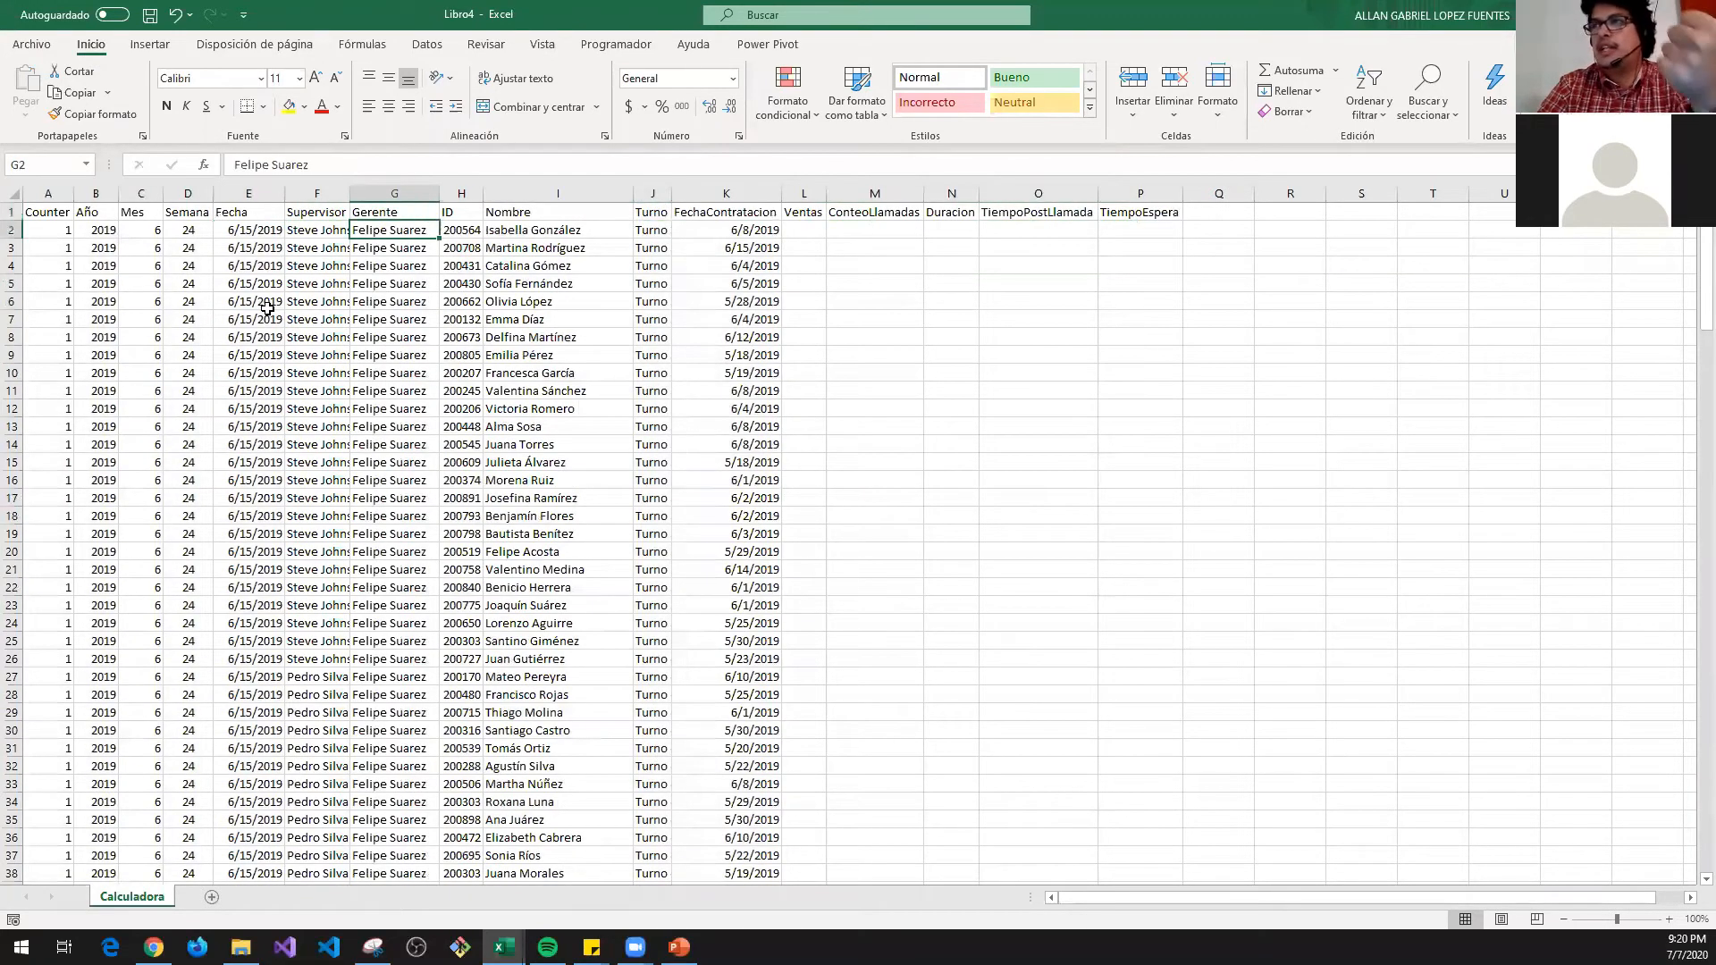
{"action": "key", "text": "Left"}
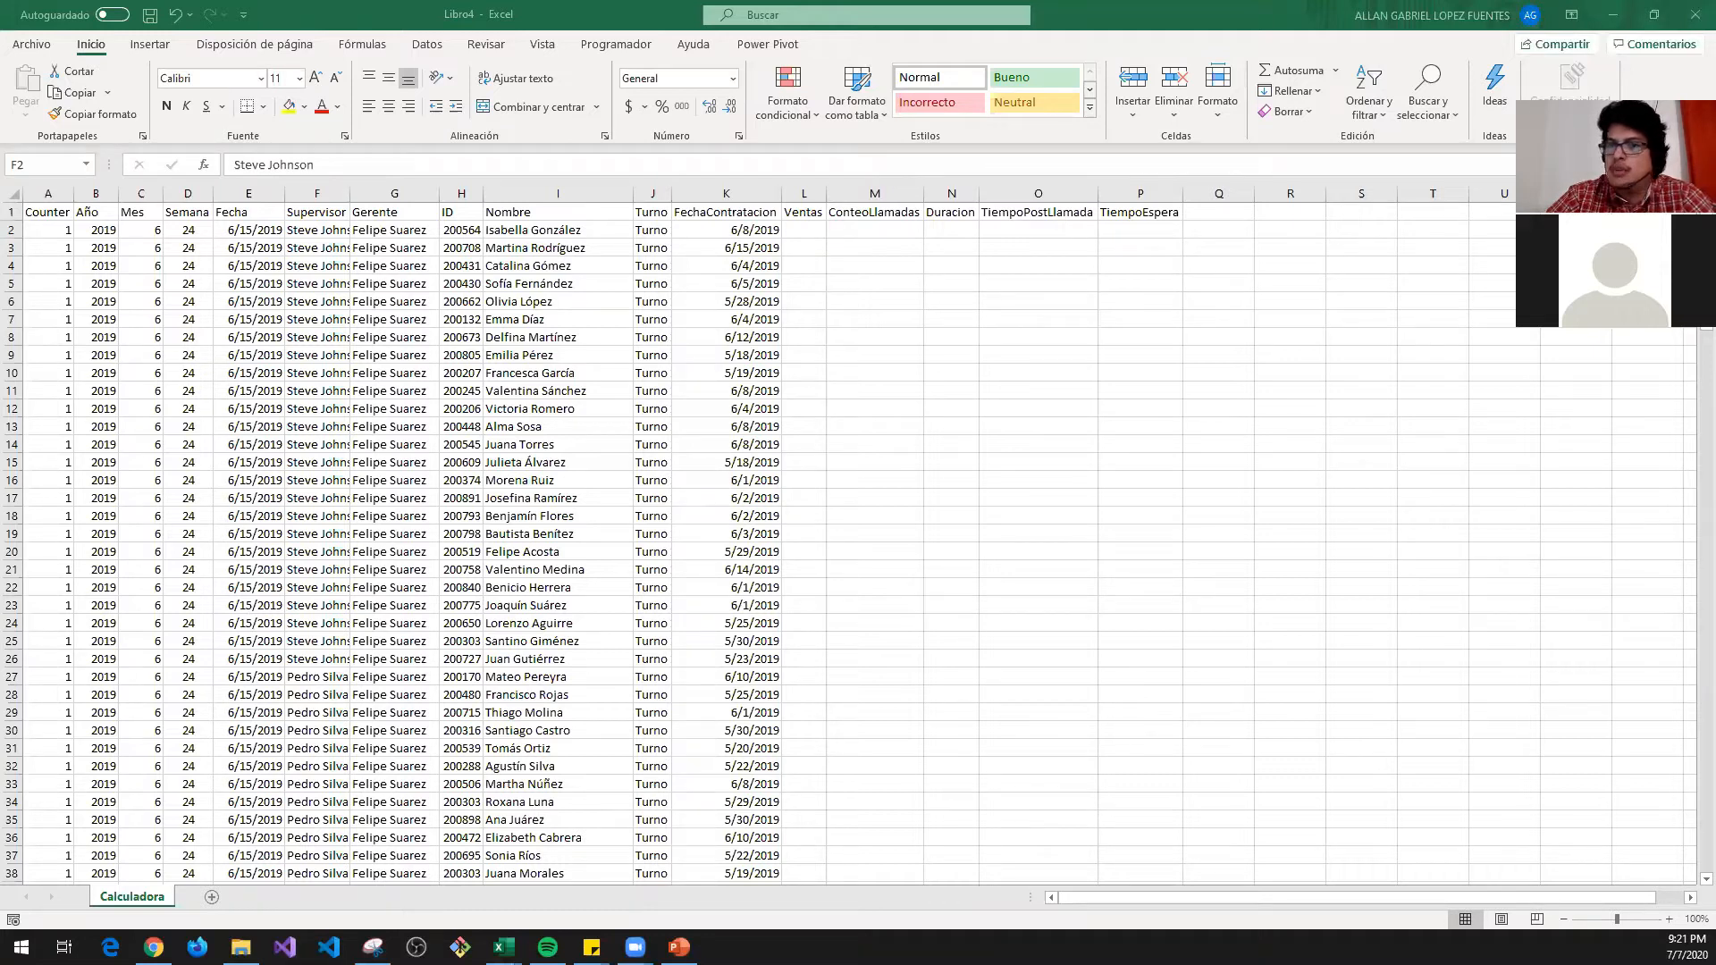
- Check the filled columns from Counter to FechaContratacion in Calculadora, and select L2 under Ventas
{"action": "left_click", "coordinate": [717, 529]}
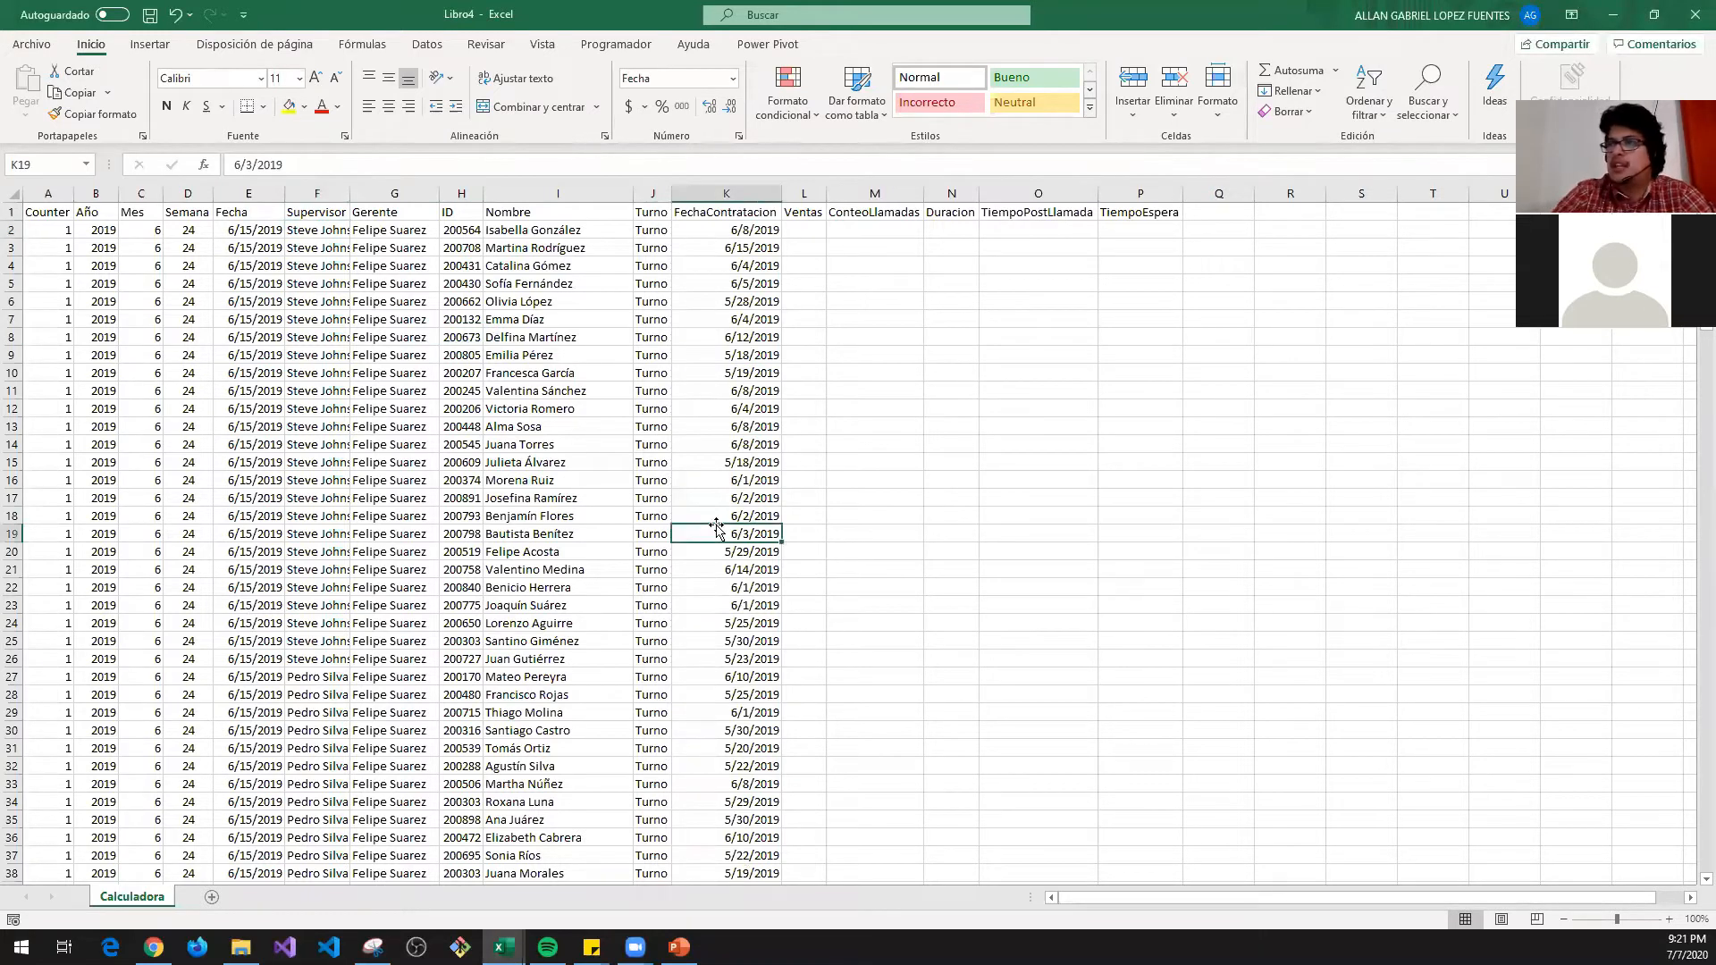
{"action": "key", "text": "ctrl+Up"}
{"action": "key", "text": "ctrl+Left"}
{"action": "key", "text": "Down"}
{"action": "key", "text": "ctrl+Right"}
{"action": "key", "text": "Down"}
{"action": "key", "text": "Left"}
{"action": "key", "text": "Up"}
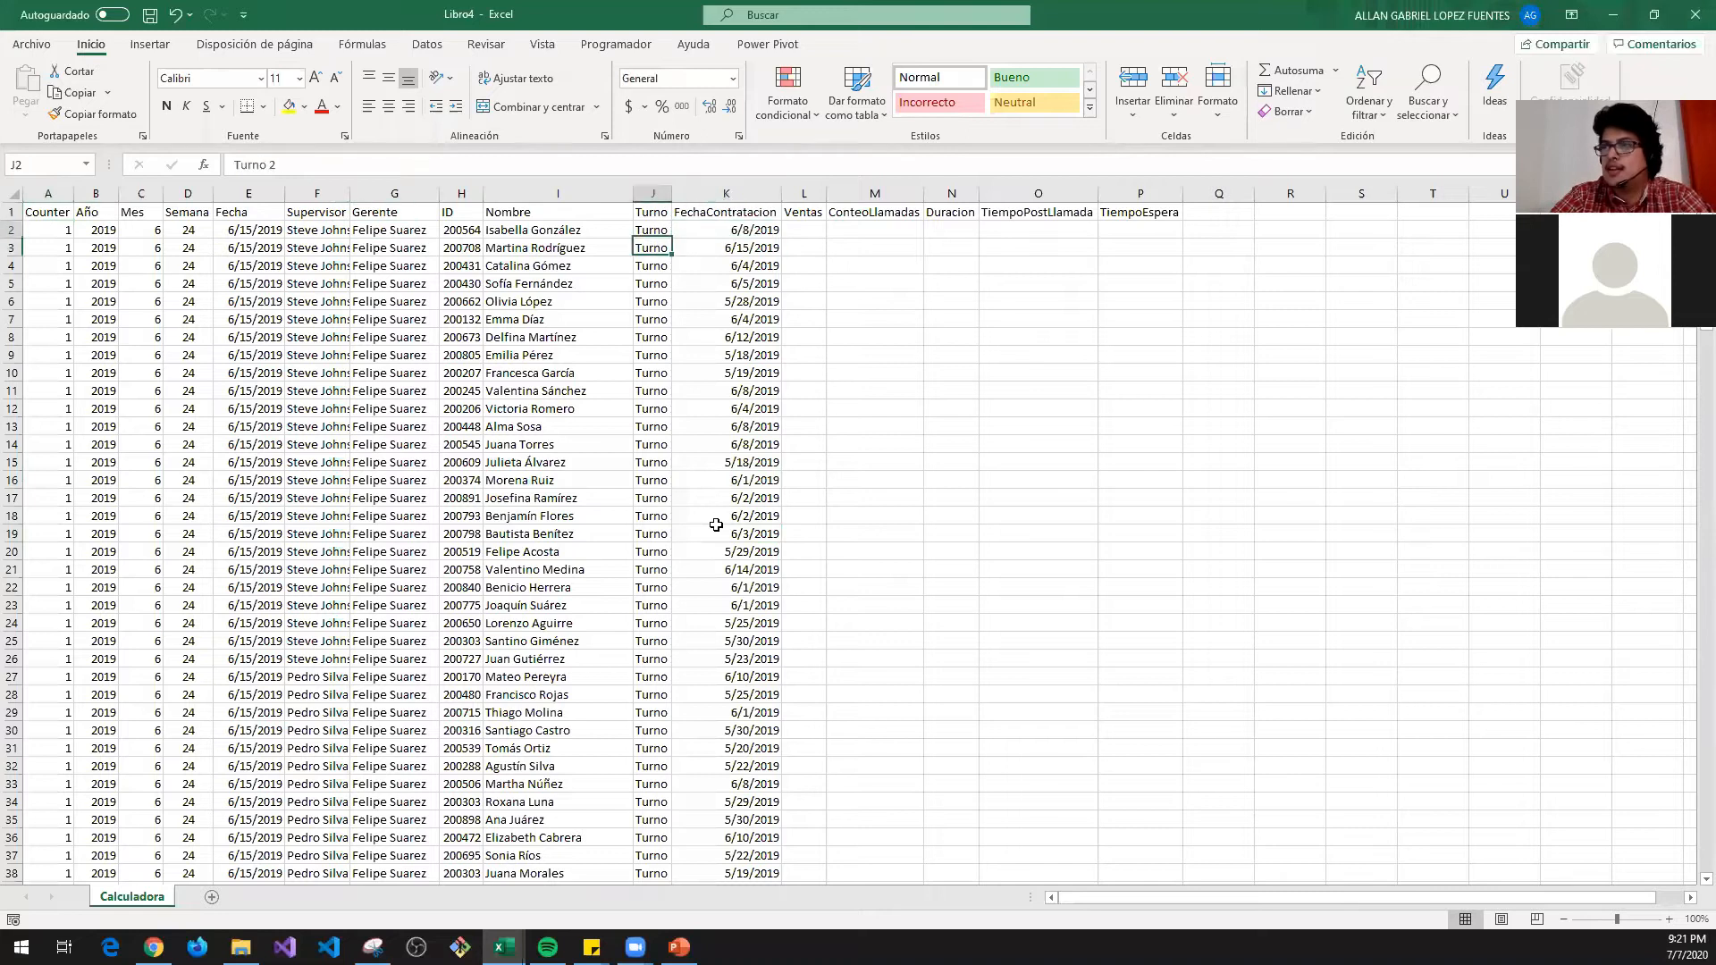
{"action": "key", "text": "Left"}
{"action": "key", "text": "ctrl+Down"}
{"action": "key", "text": "ctrl+Up"}
{"action": "key", "text": "ctrl+Left"}
{"action": "key", "text": "Down"}
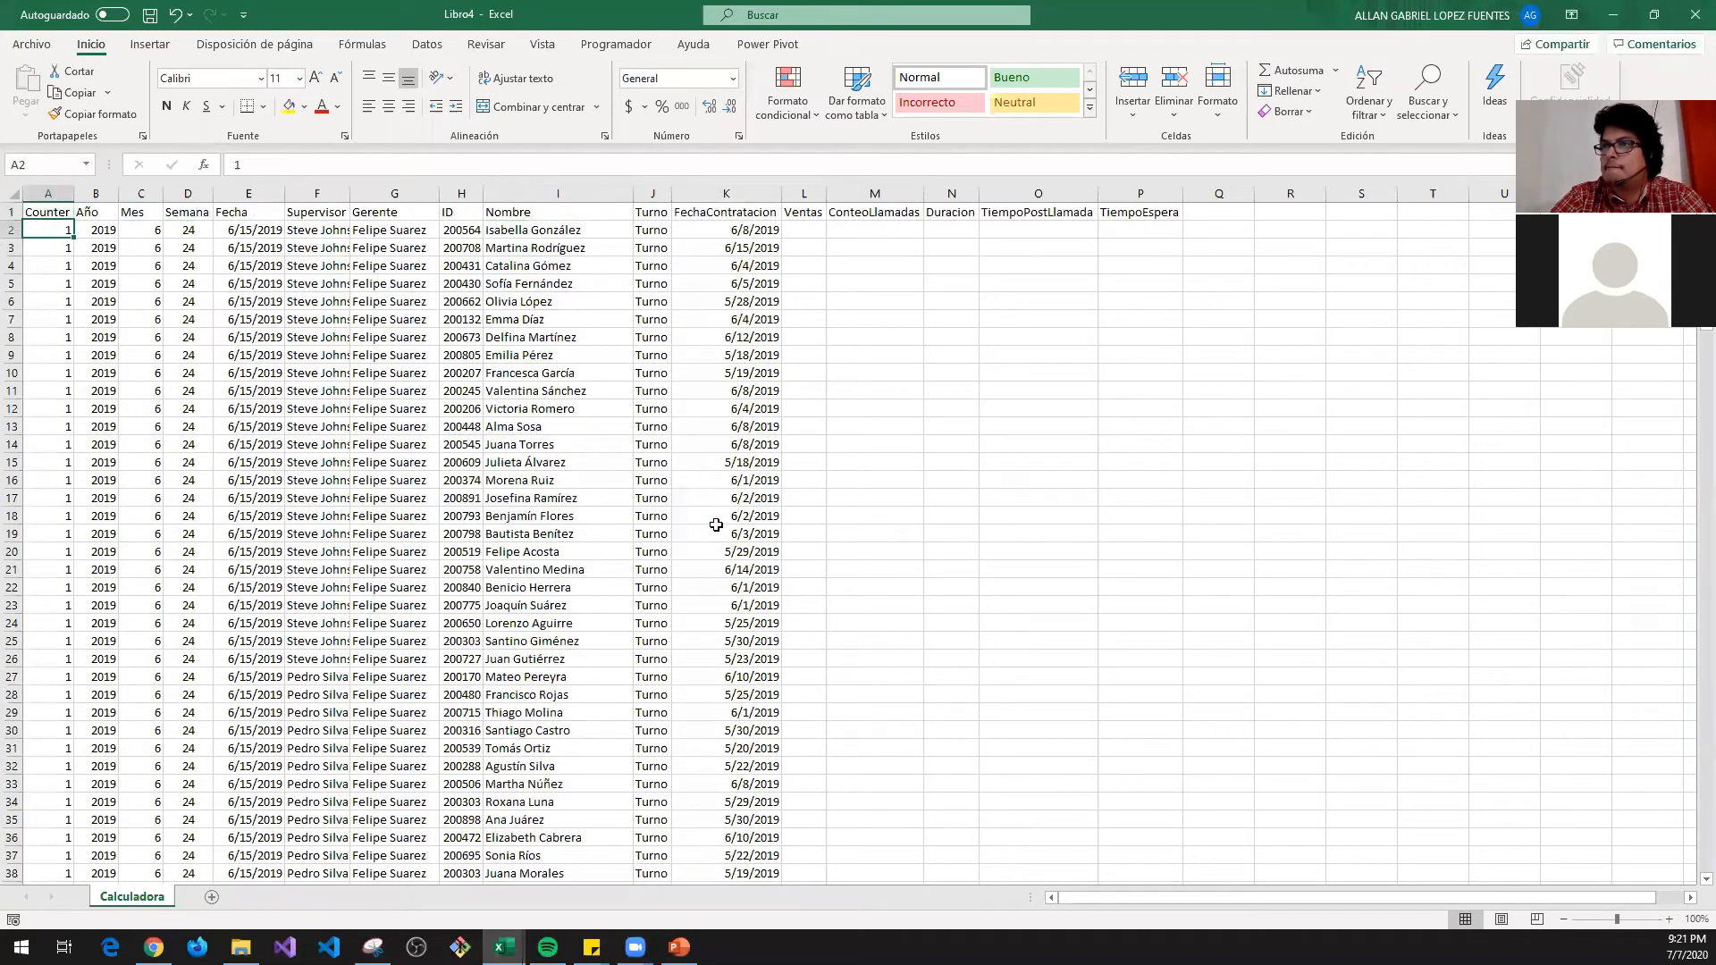
{"action": "key", "text": "ctrl+Right"}
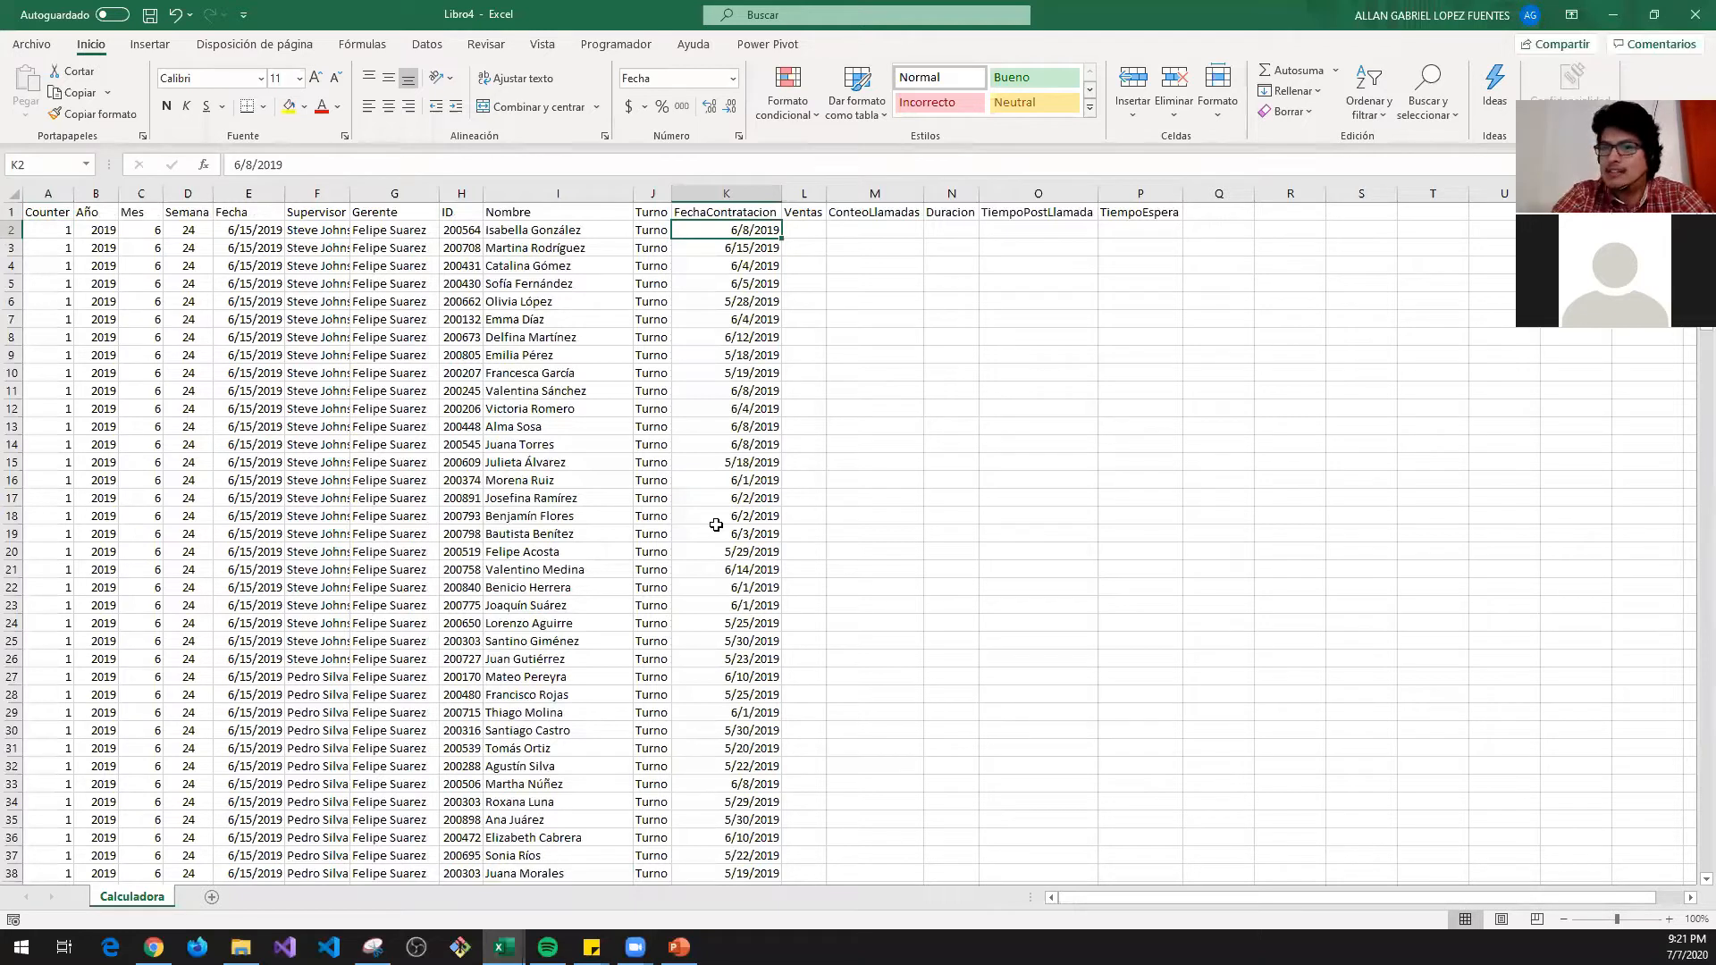
{"action": "key", "text": "Right"}
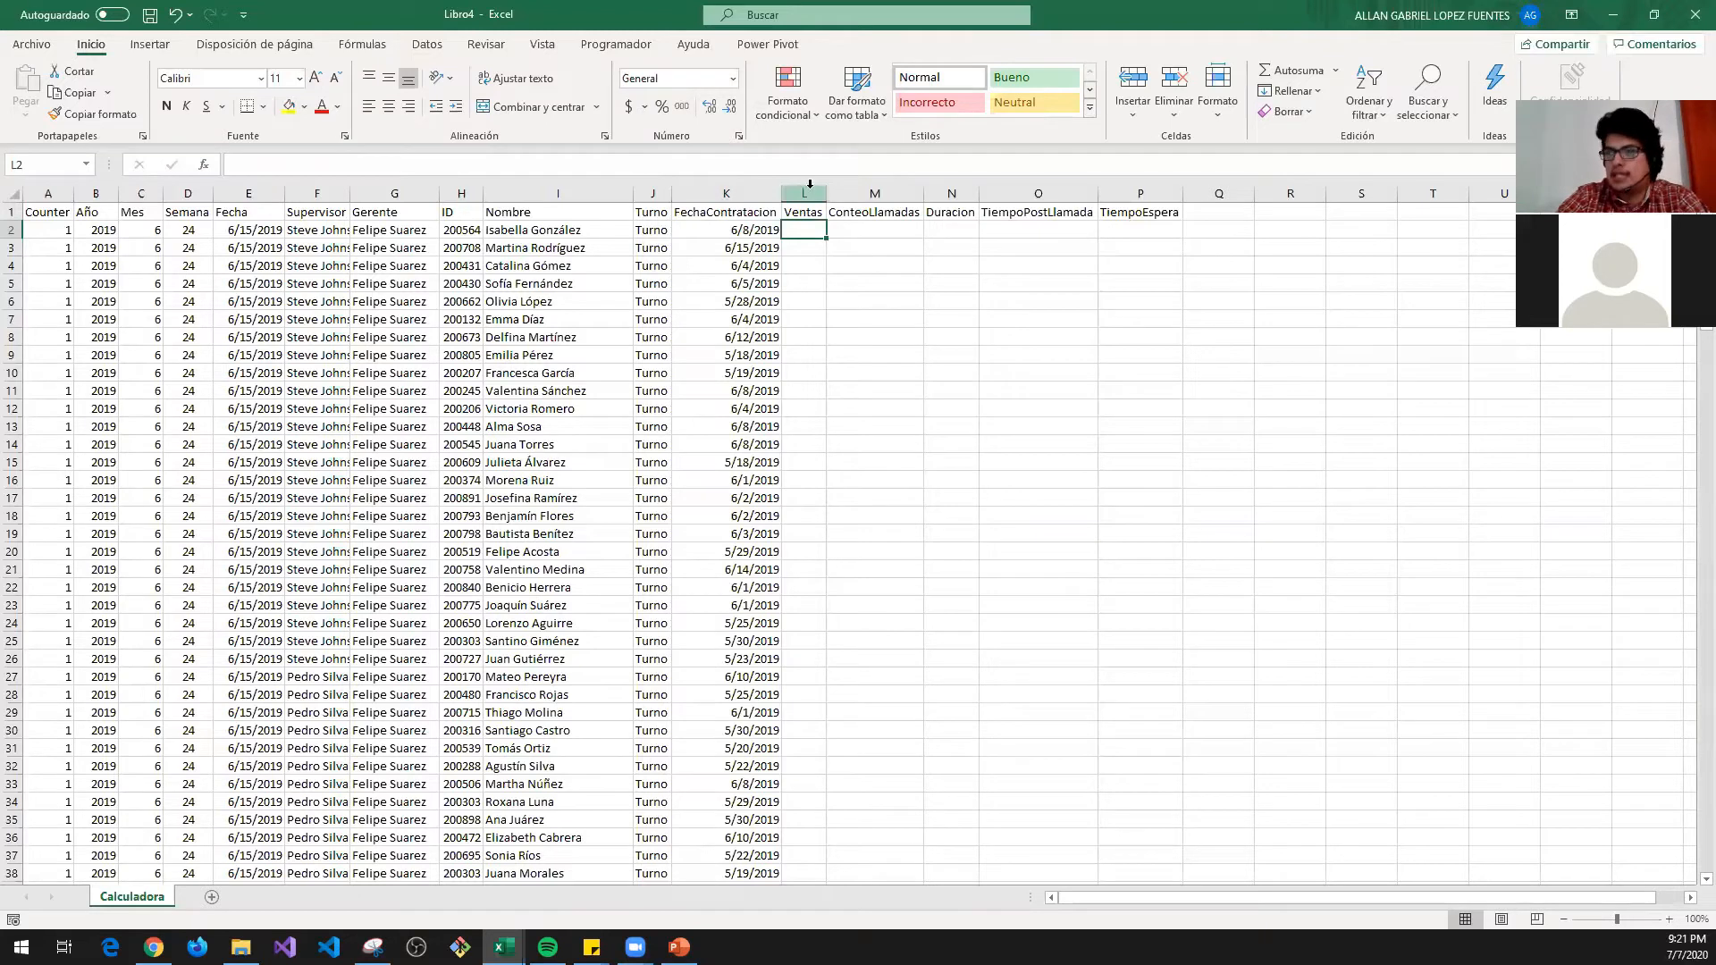
- Widen the Ventas column L of Calculadora slightly and select cell L2
{"action": "left_click_drag", "start_coordinate": [826, 193], "coordinate": [854, 193]}
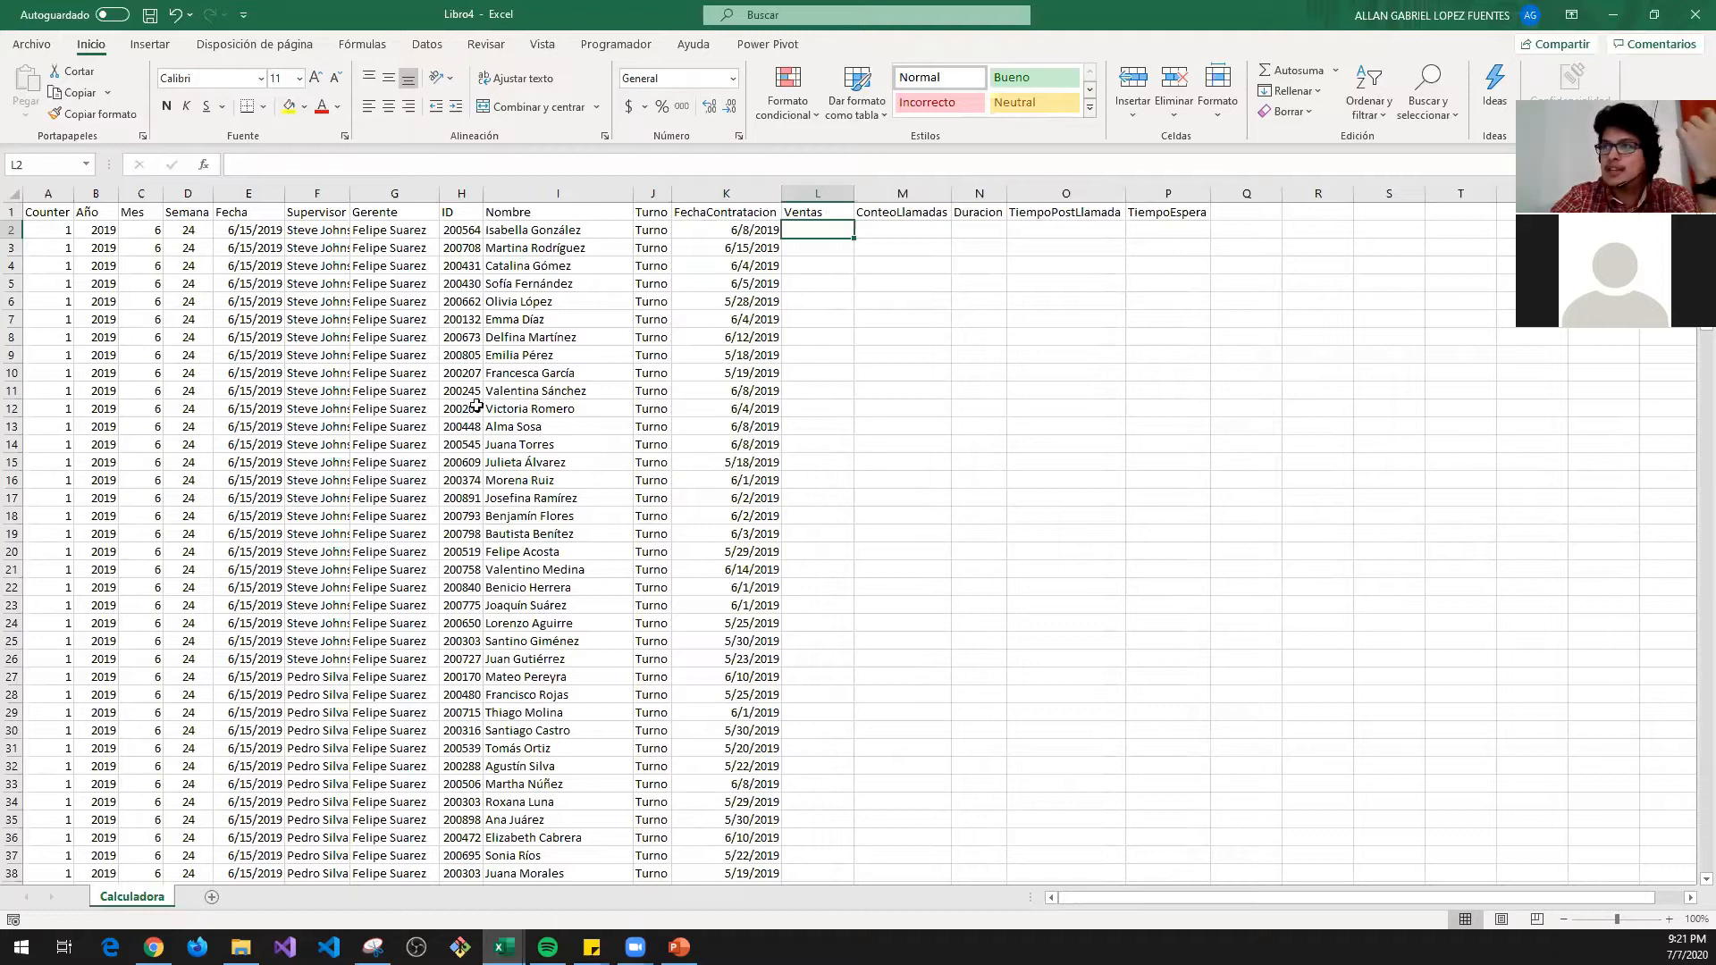
{"action": "left_click_drag", "start_coordinate": [610, 227], "coordinate": [777, 241]}
{"action": "left_click", "coordinate": [813, 227]}
- Review the FechaContratacion, Fecha, Supervisor and Gerente cells of Calculadora and return to L2 under Ventas
{"action": "left_click", "coordinate": [742, 225]}
{"action": "left_click", "coordinate": [253, 230]}
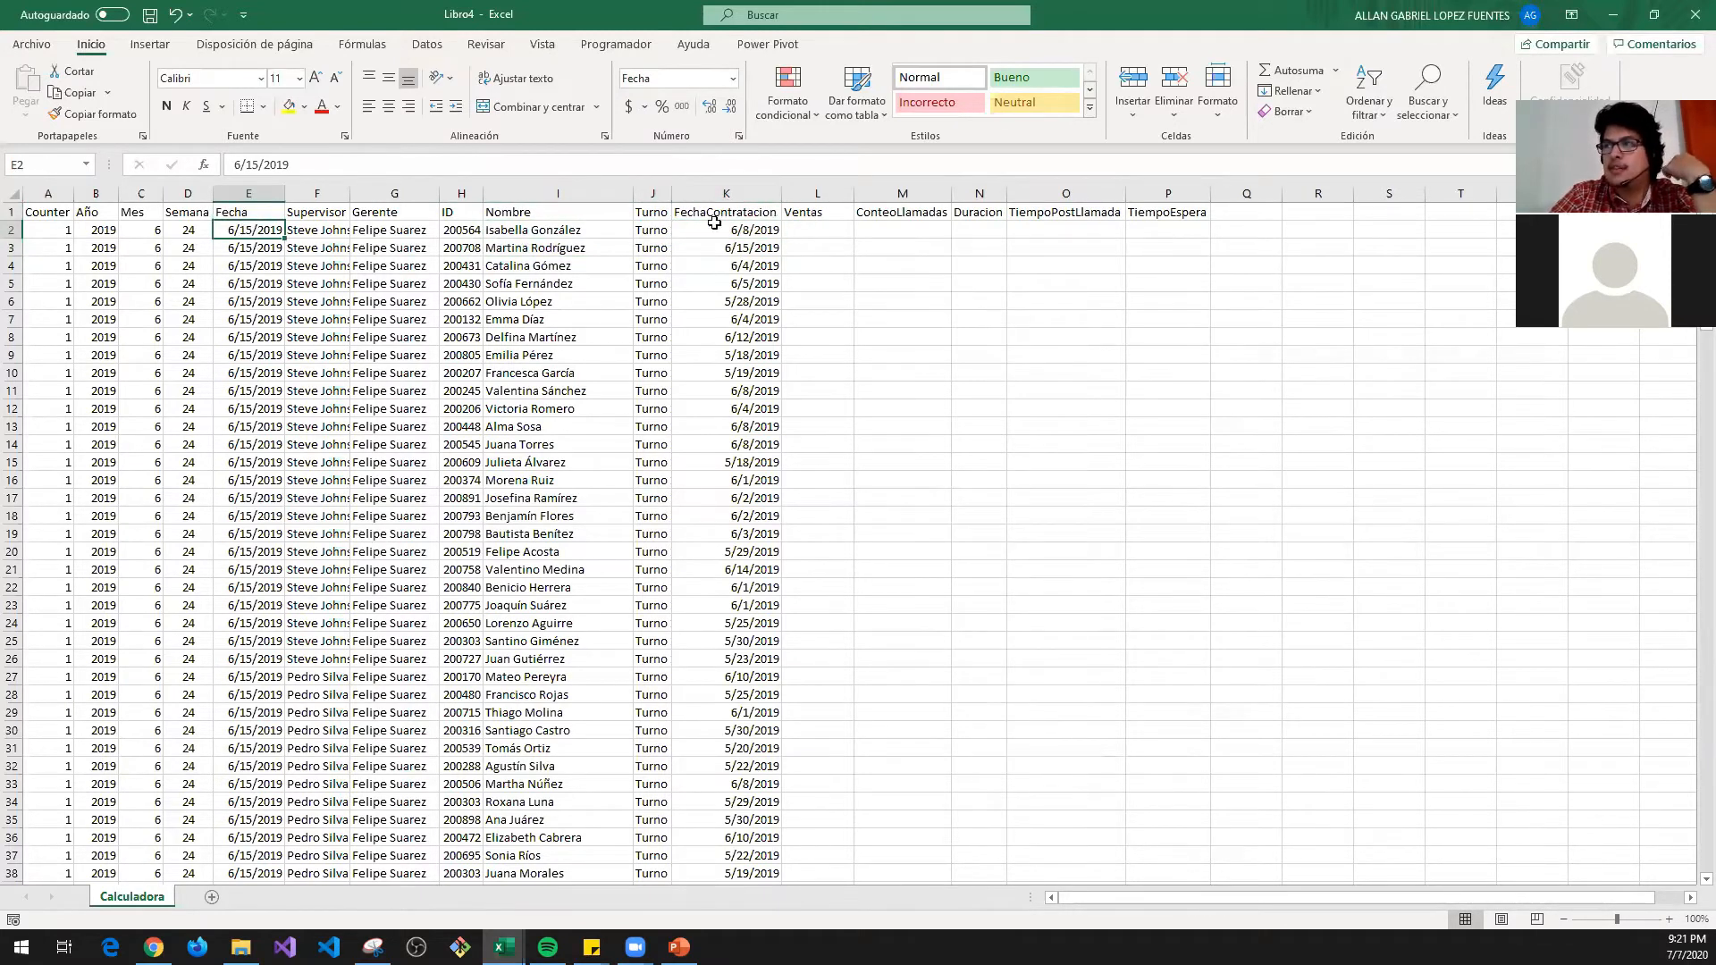
{"action": "left_click", "coordinate": [811, 227]}
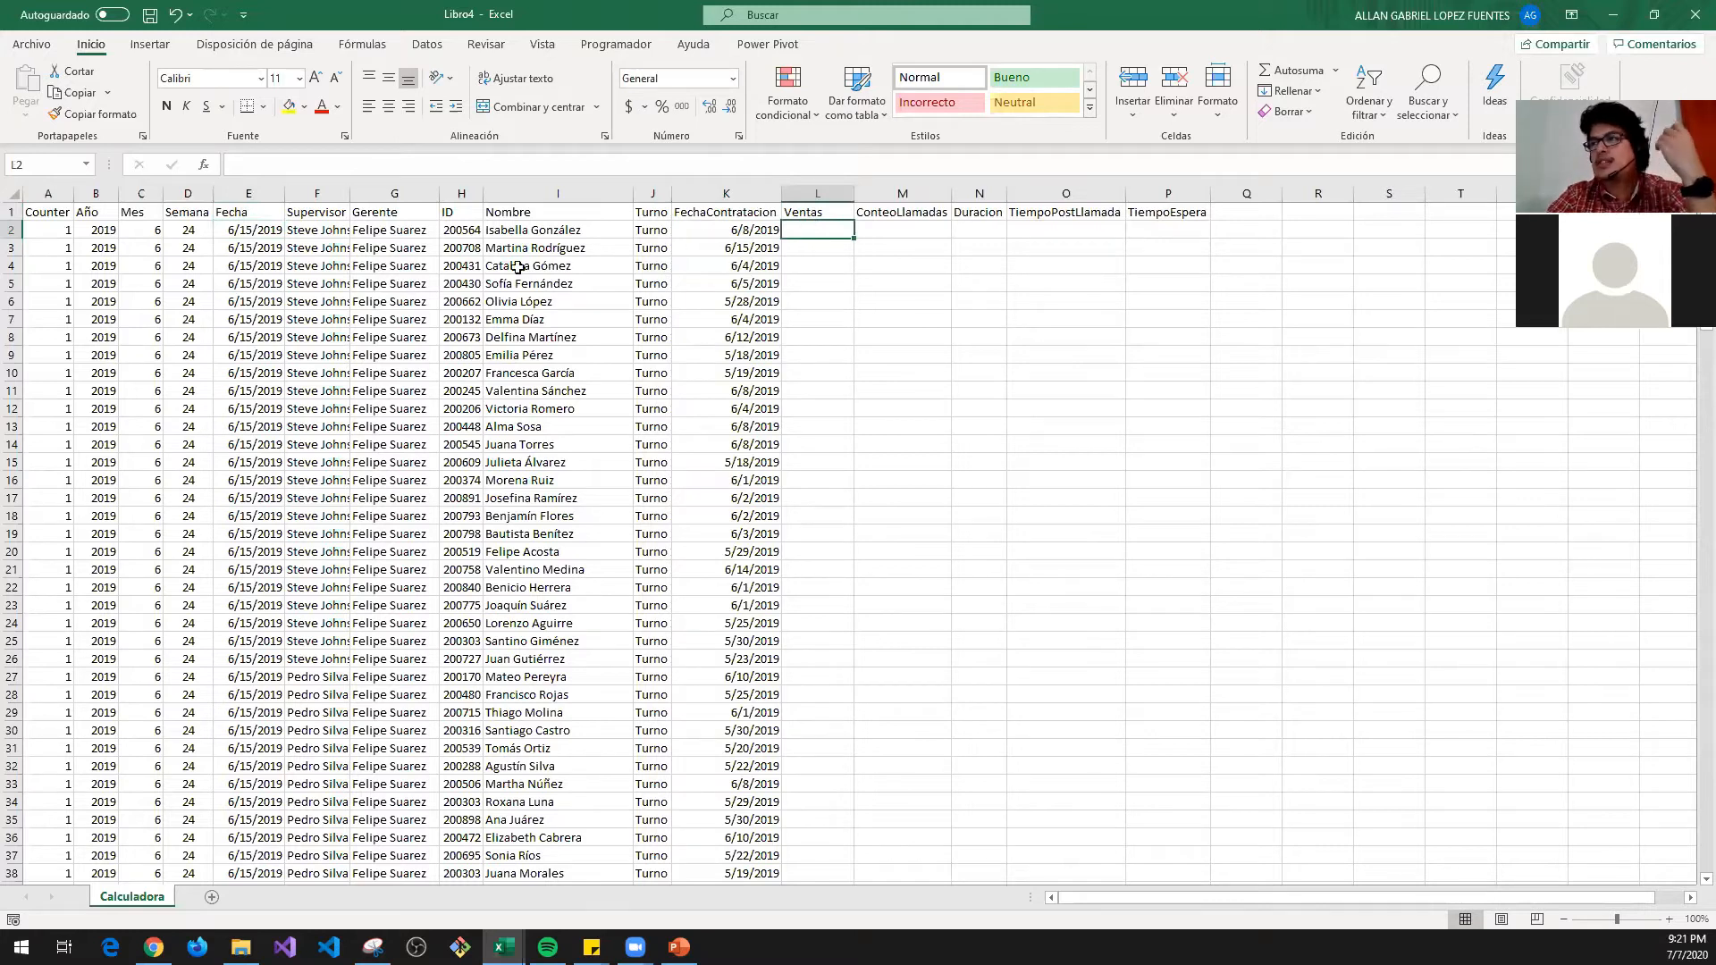
{"action": "left_click", "coordinate": [380, 232]}
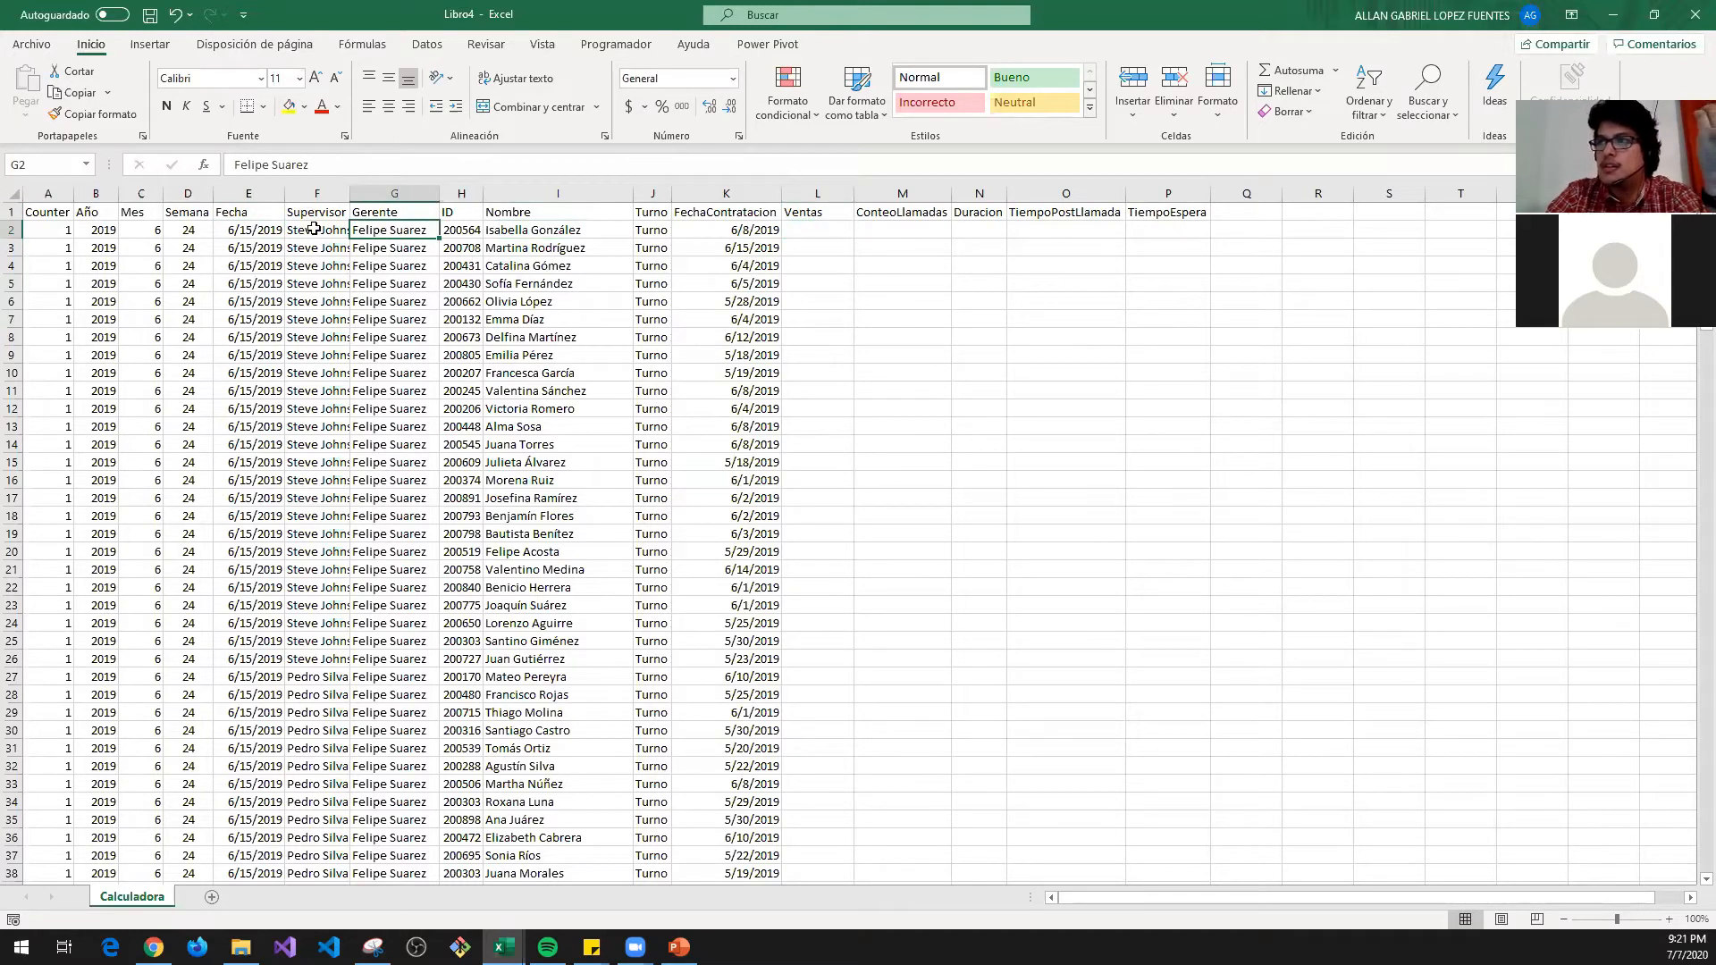
{"action": "left_click", "coordinate": [312, 228]}
{"action": "left_click", "coordinate": [422, 243]}
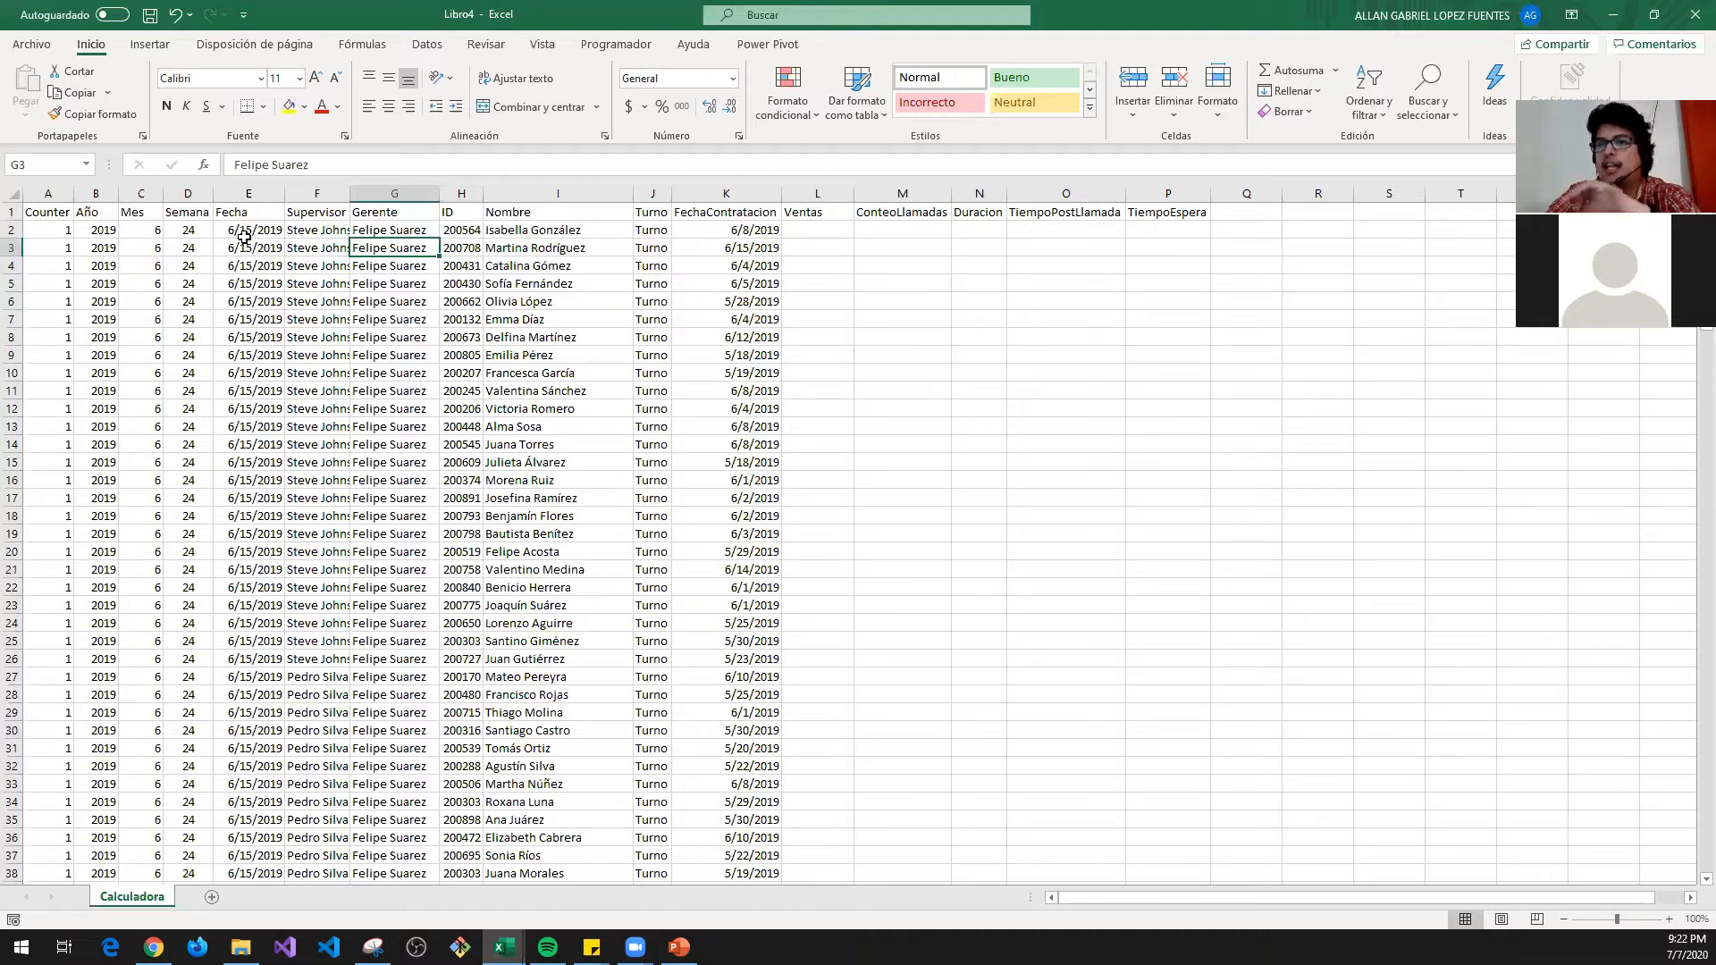
{"action": "left_click", "coordinate": [822, 231]}
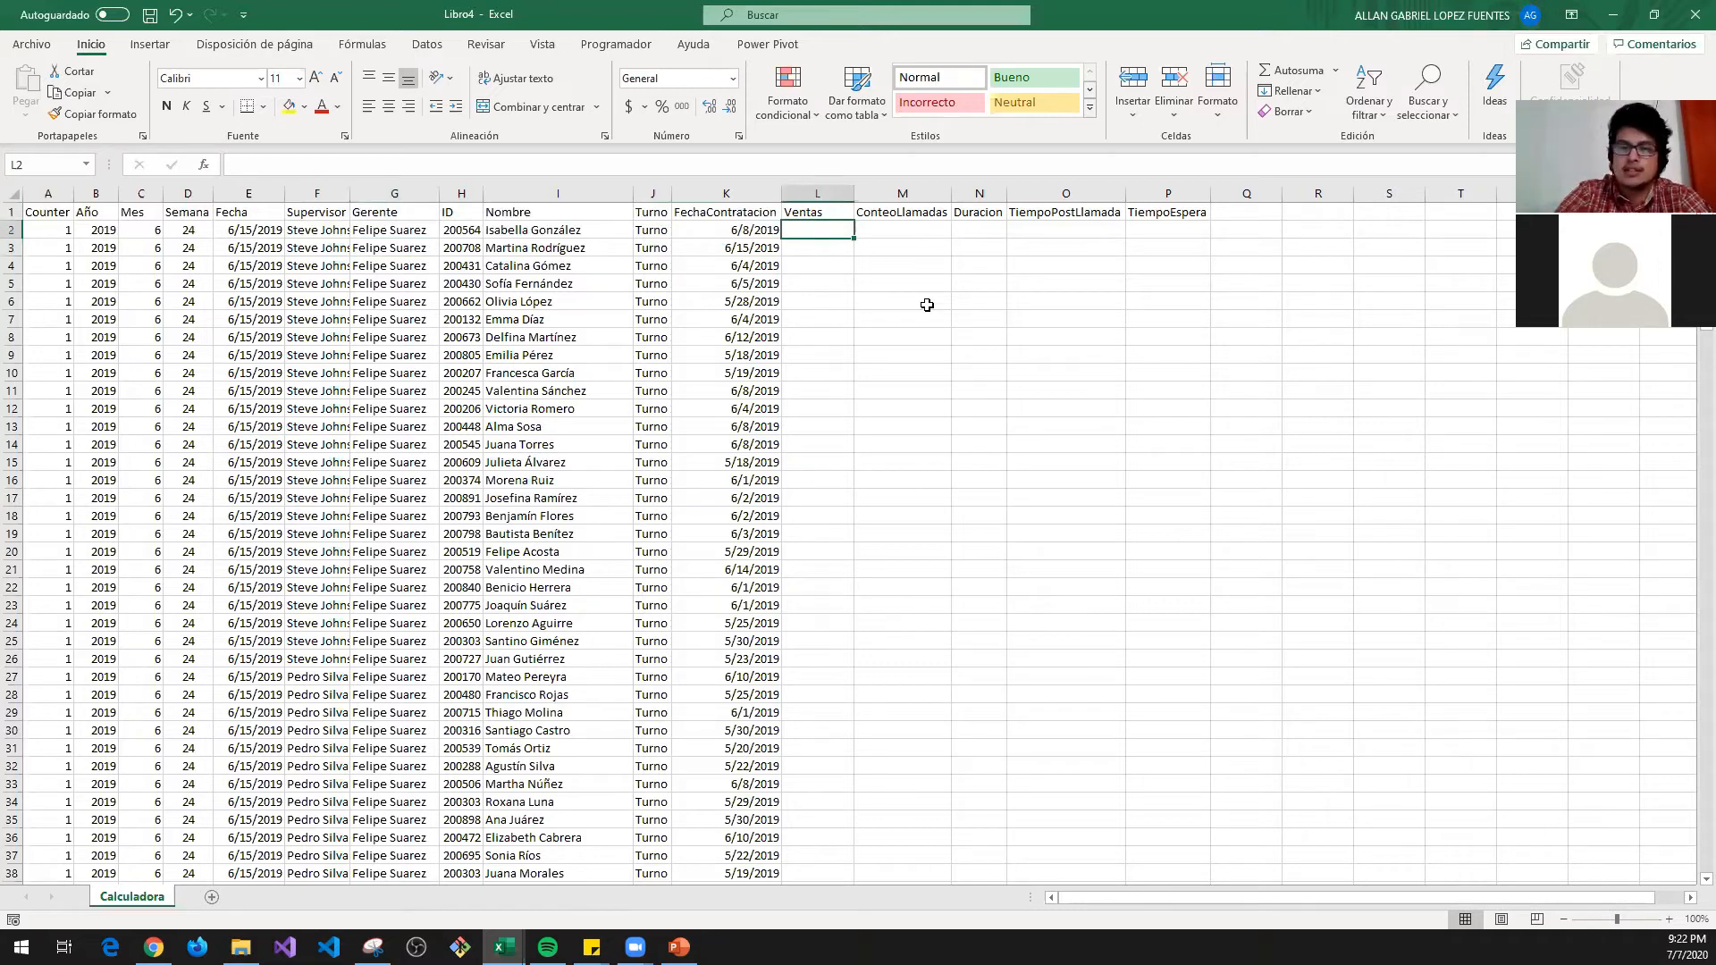
{"action": "type", "text": ")"}
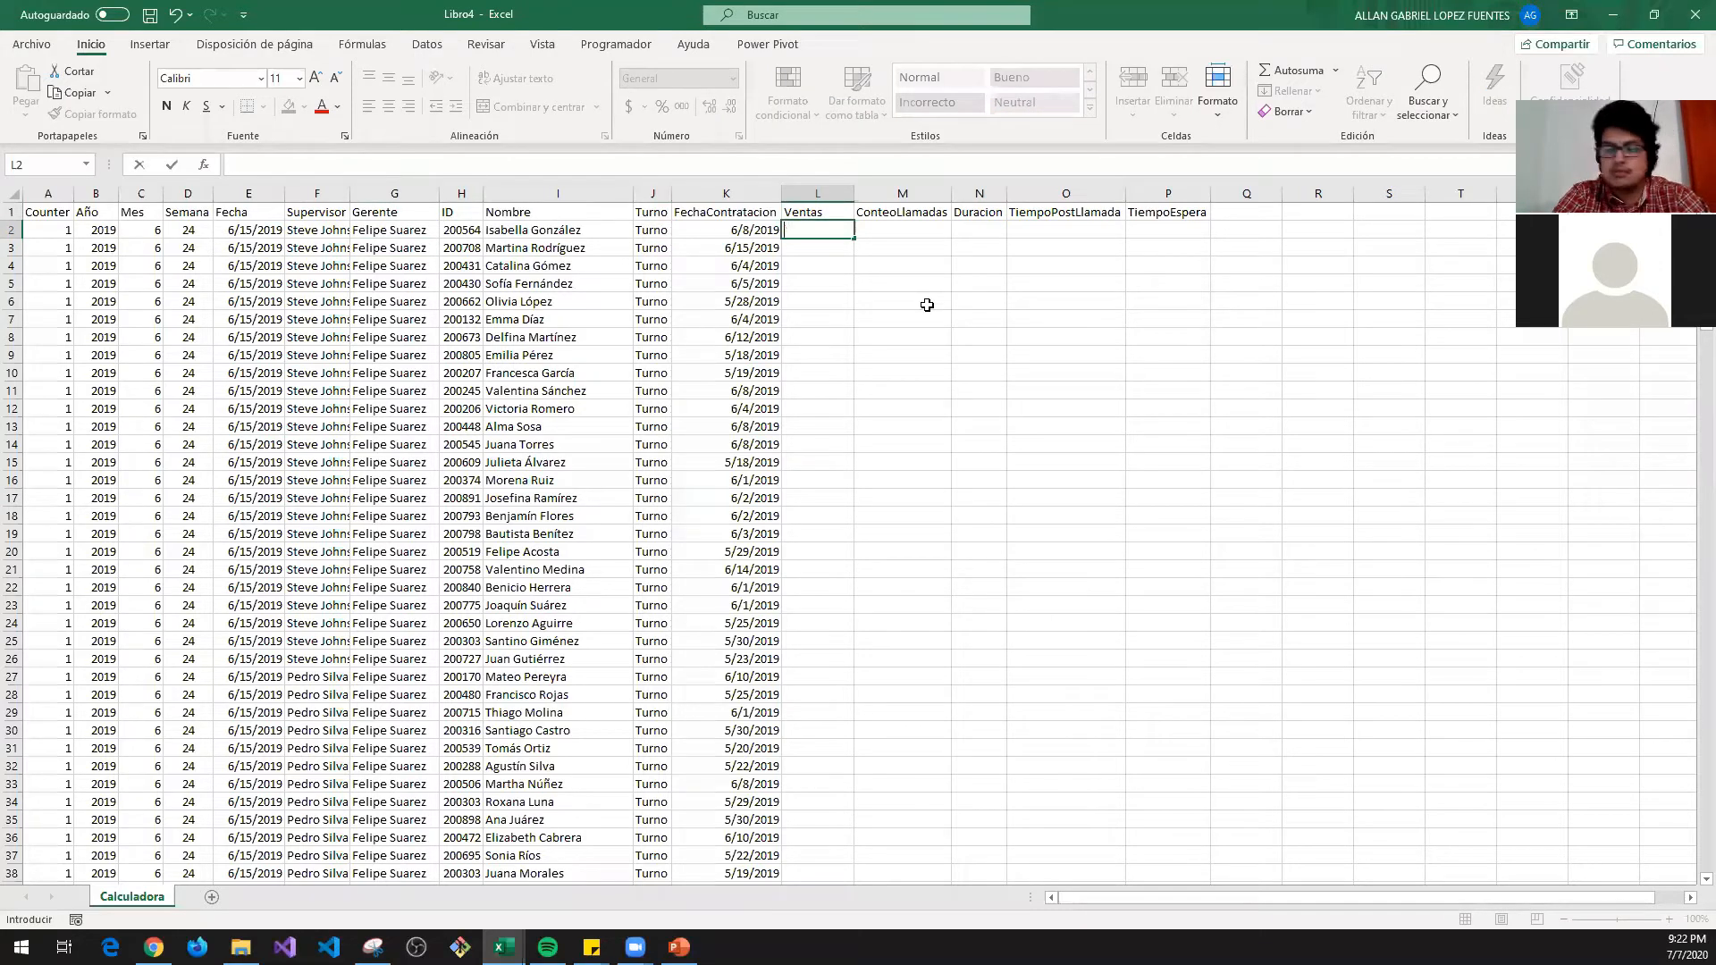
{"action": "type", "text": "=con"}
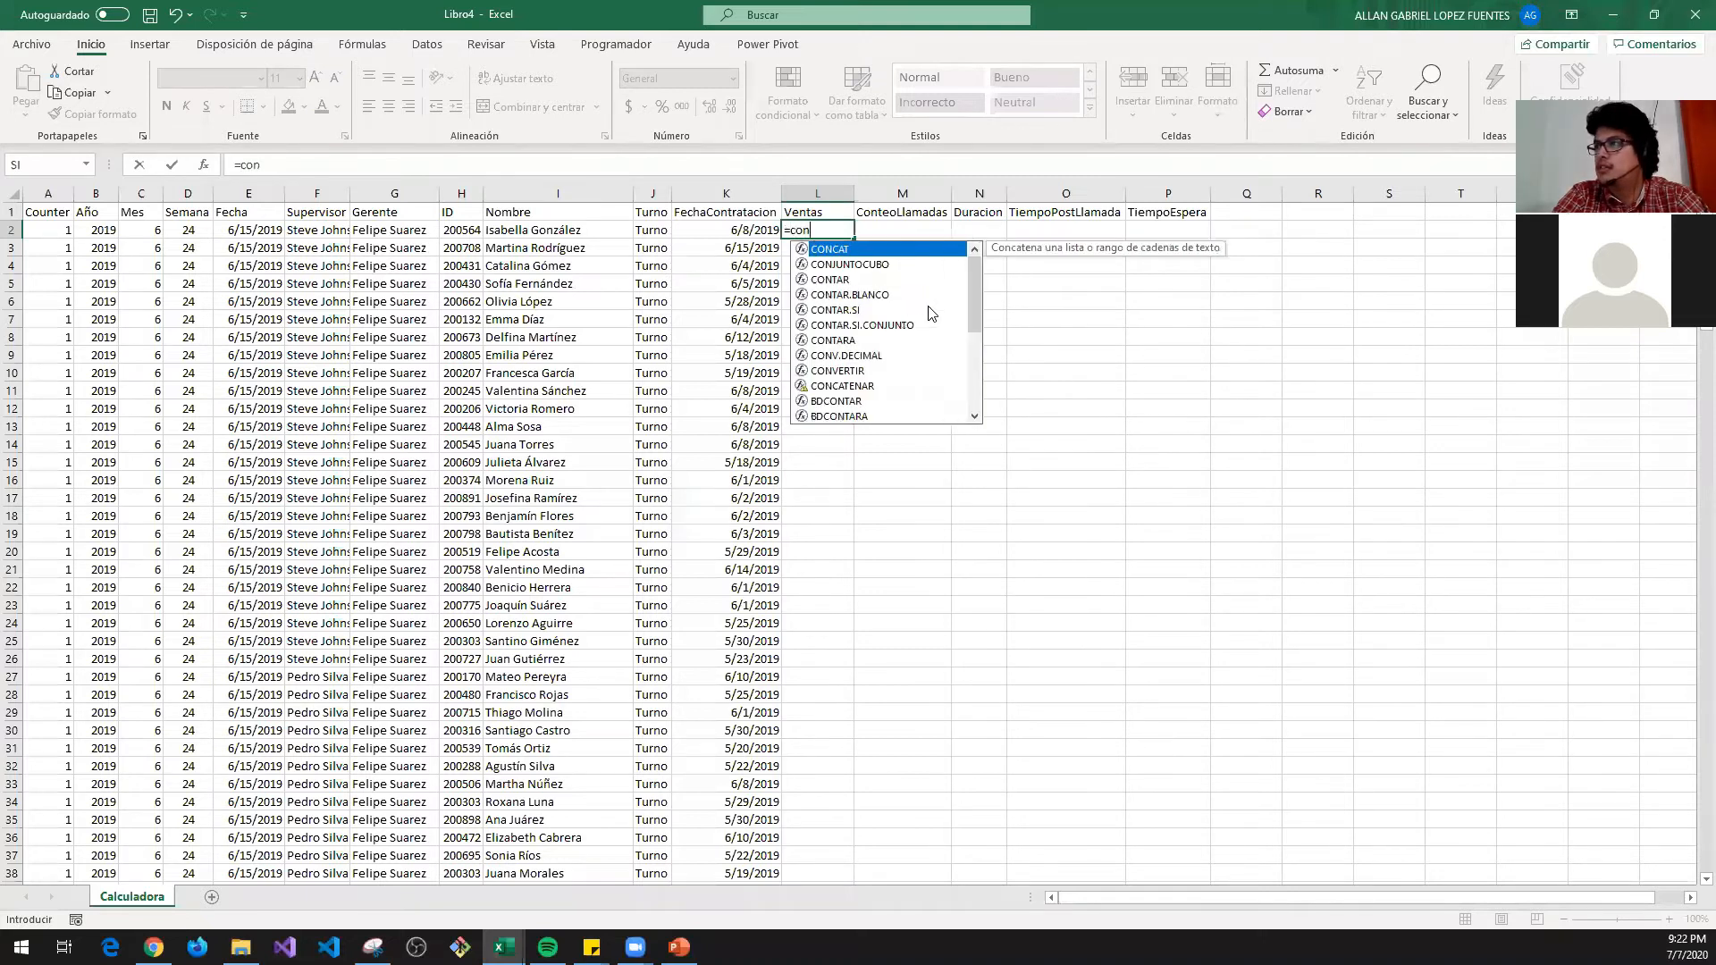
{"action": "type", "text": "tar"}
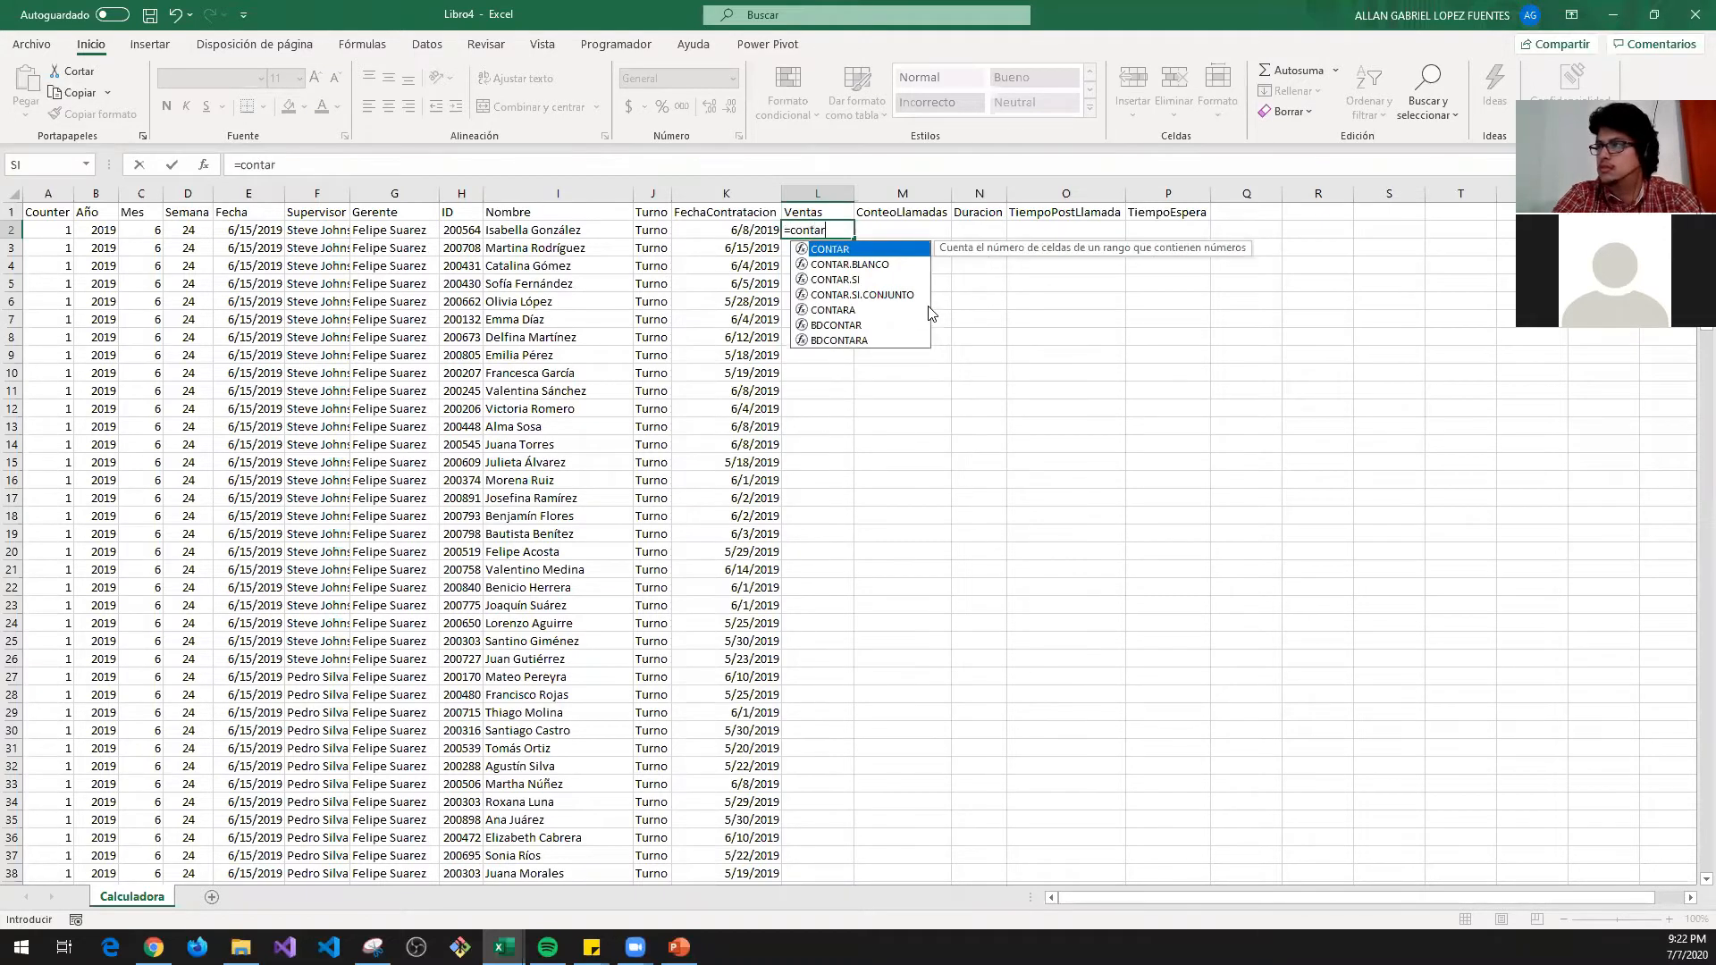
{"action": "key", "text": "Down"}
{"action": "key", "text": "Down"}
{"action": "key", "text": "Down"}
{"action": "key", "text": "Tab"}
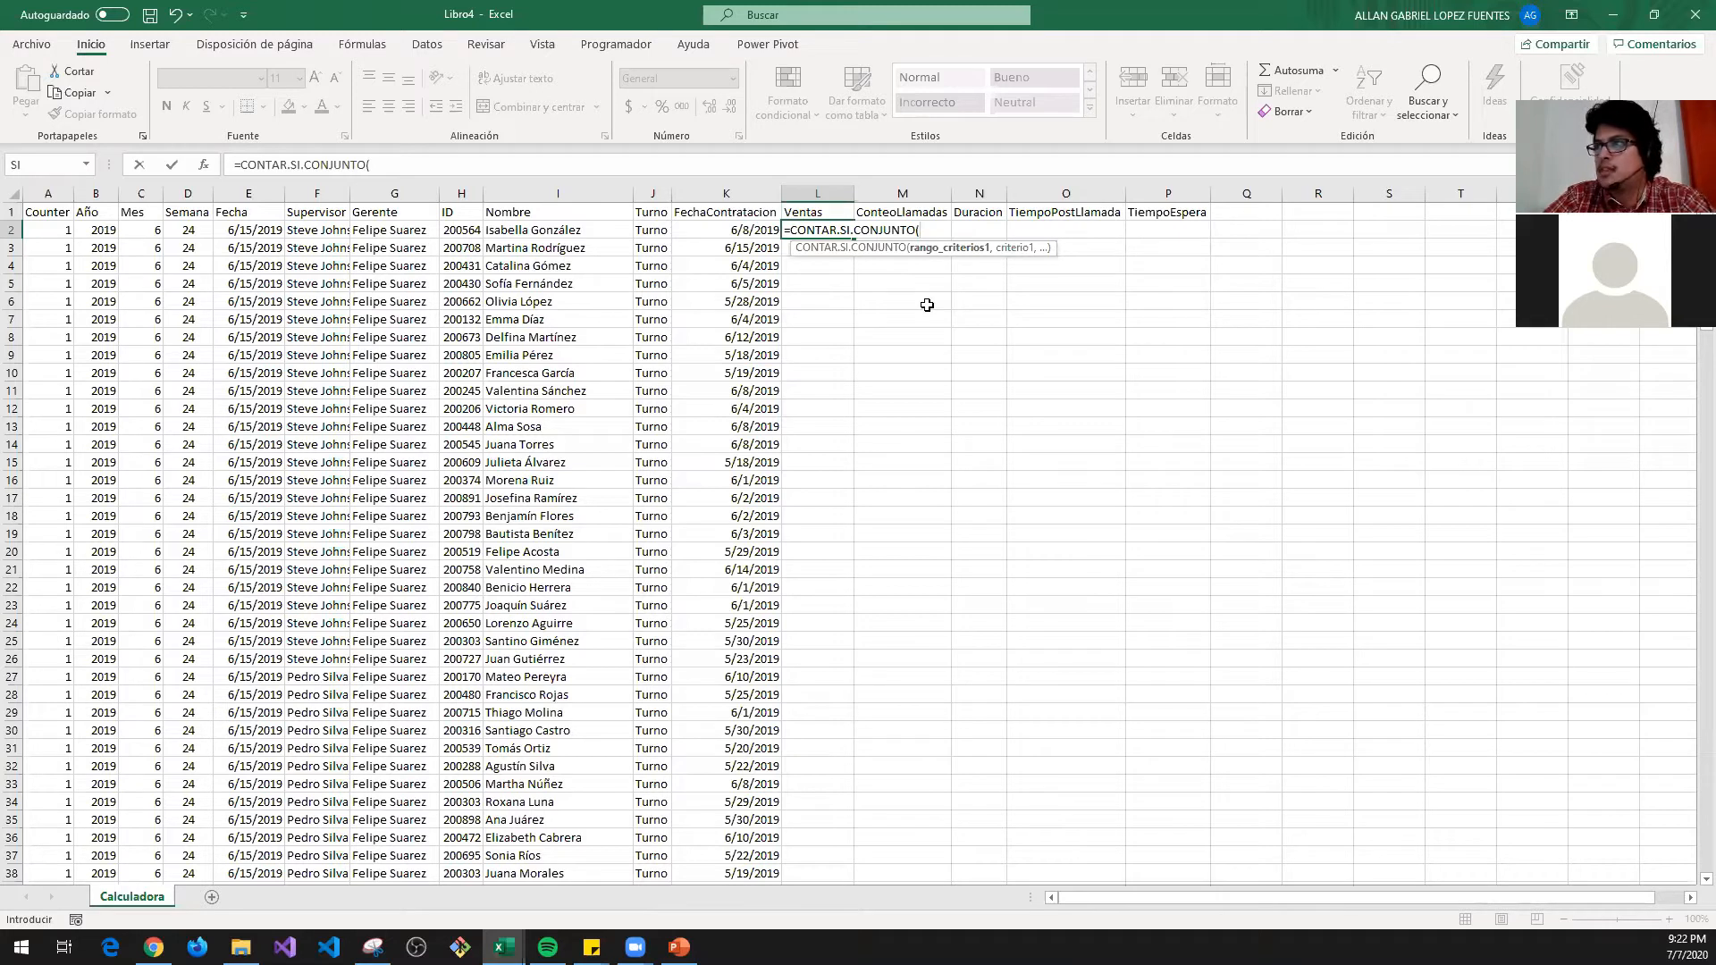
{"action": "key", "text": "Escape"}
{"action": "key", "text": "Up"}
{"action": "key", "text": "Left"}
{"action": "key", "text": "Left"}
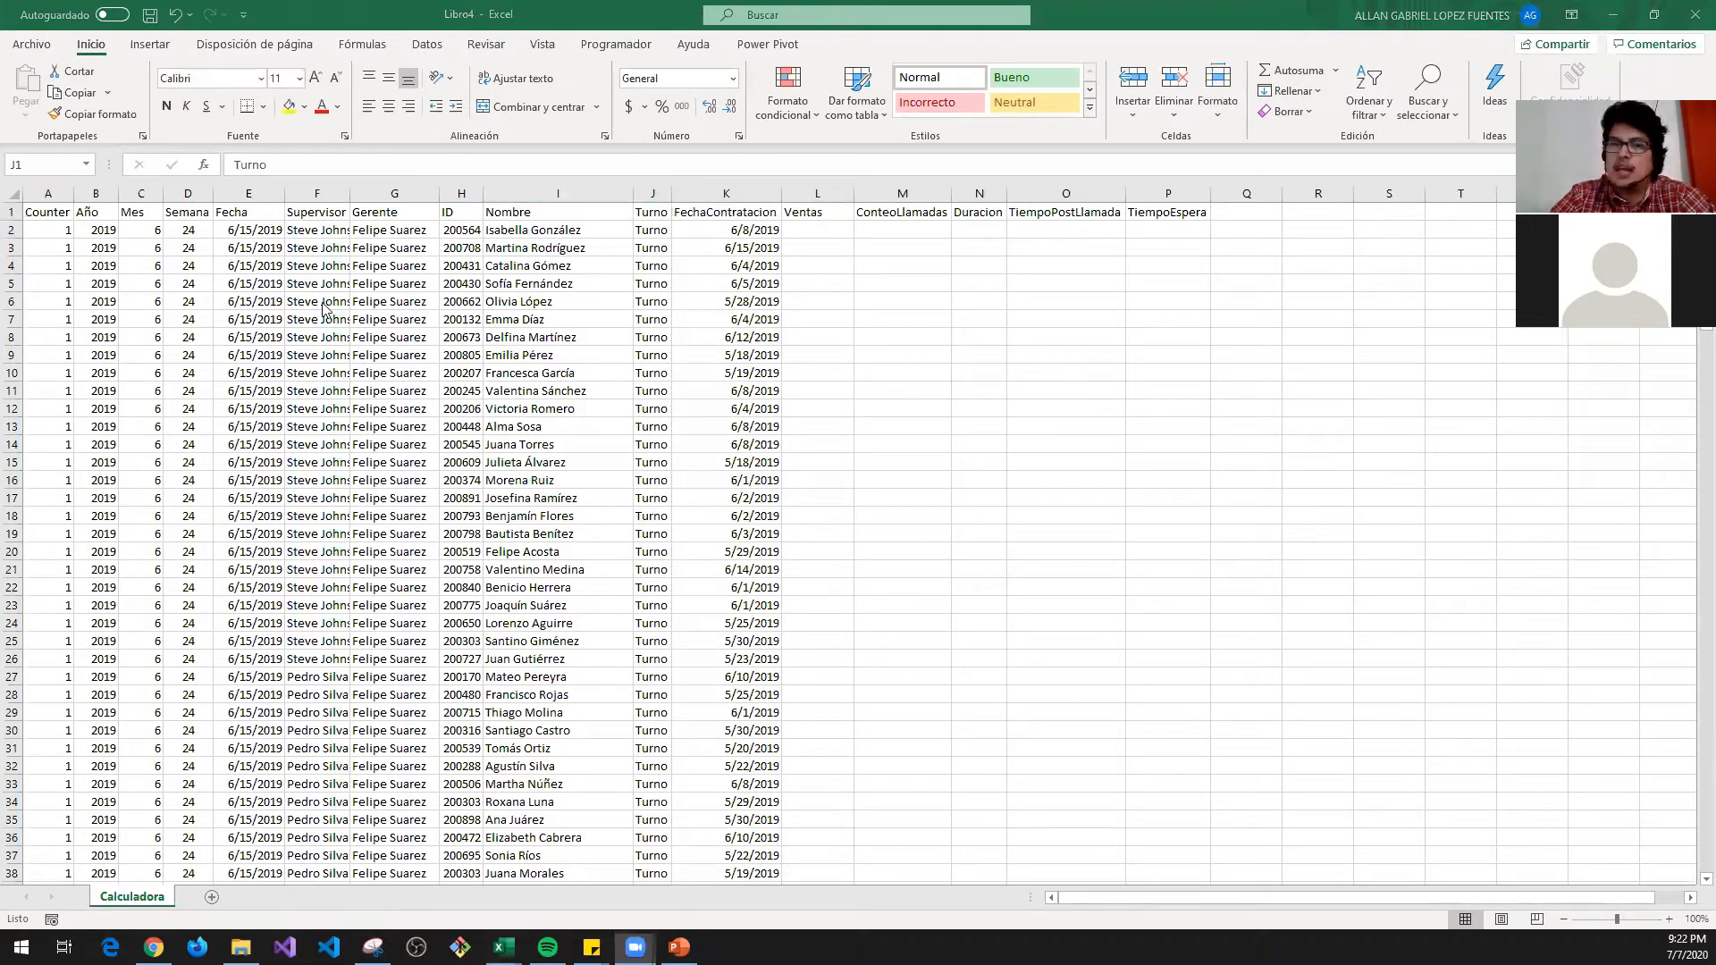
- Switch to the Ejercicio Ultima semana workbook and examine the Usuarios column D of the Usuarios sheet
{"action": "key", "text": "alt+Tab"}
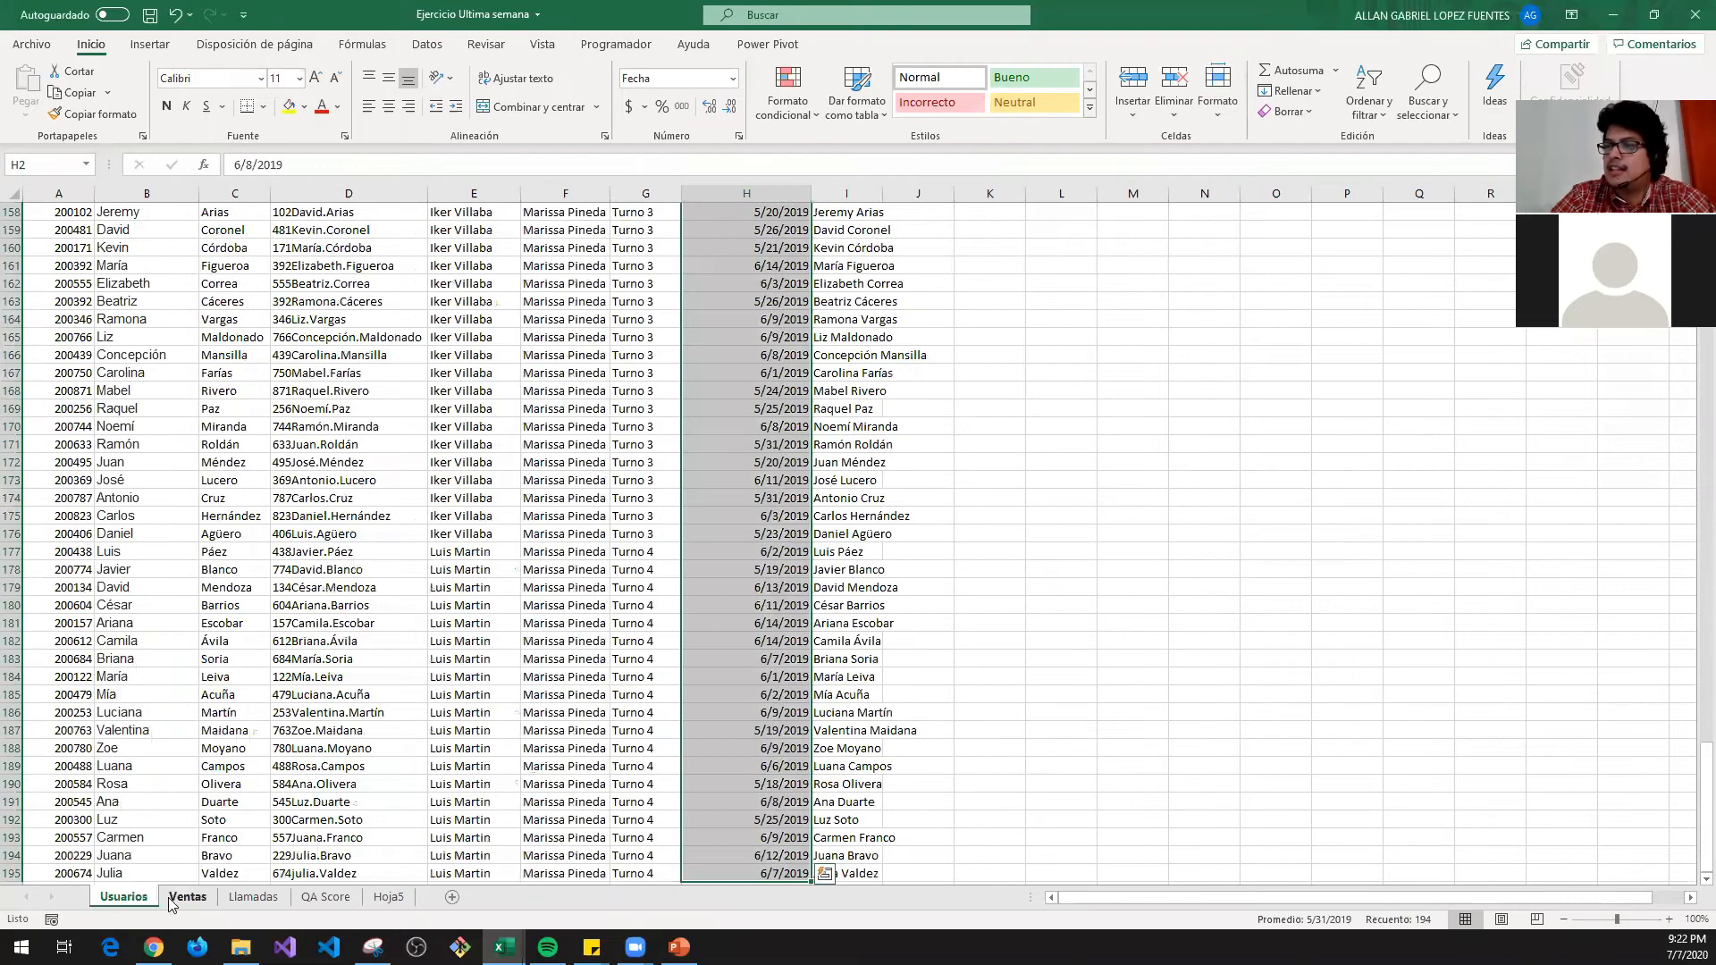
{"action": "left_click", "coordinate": [480, 479]}
{"action": "key", "text": "ctrl+Up"}
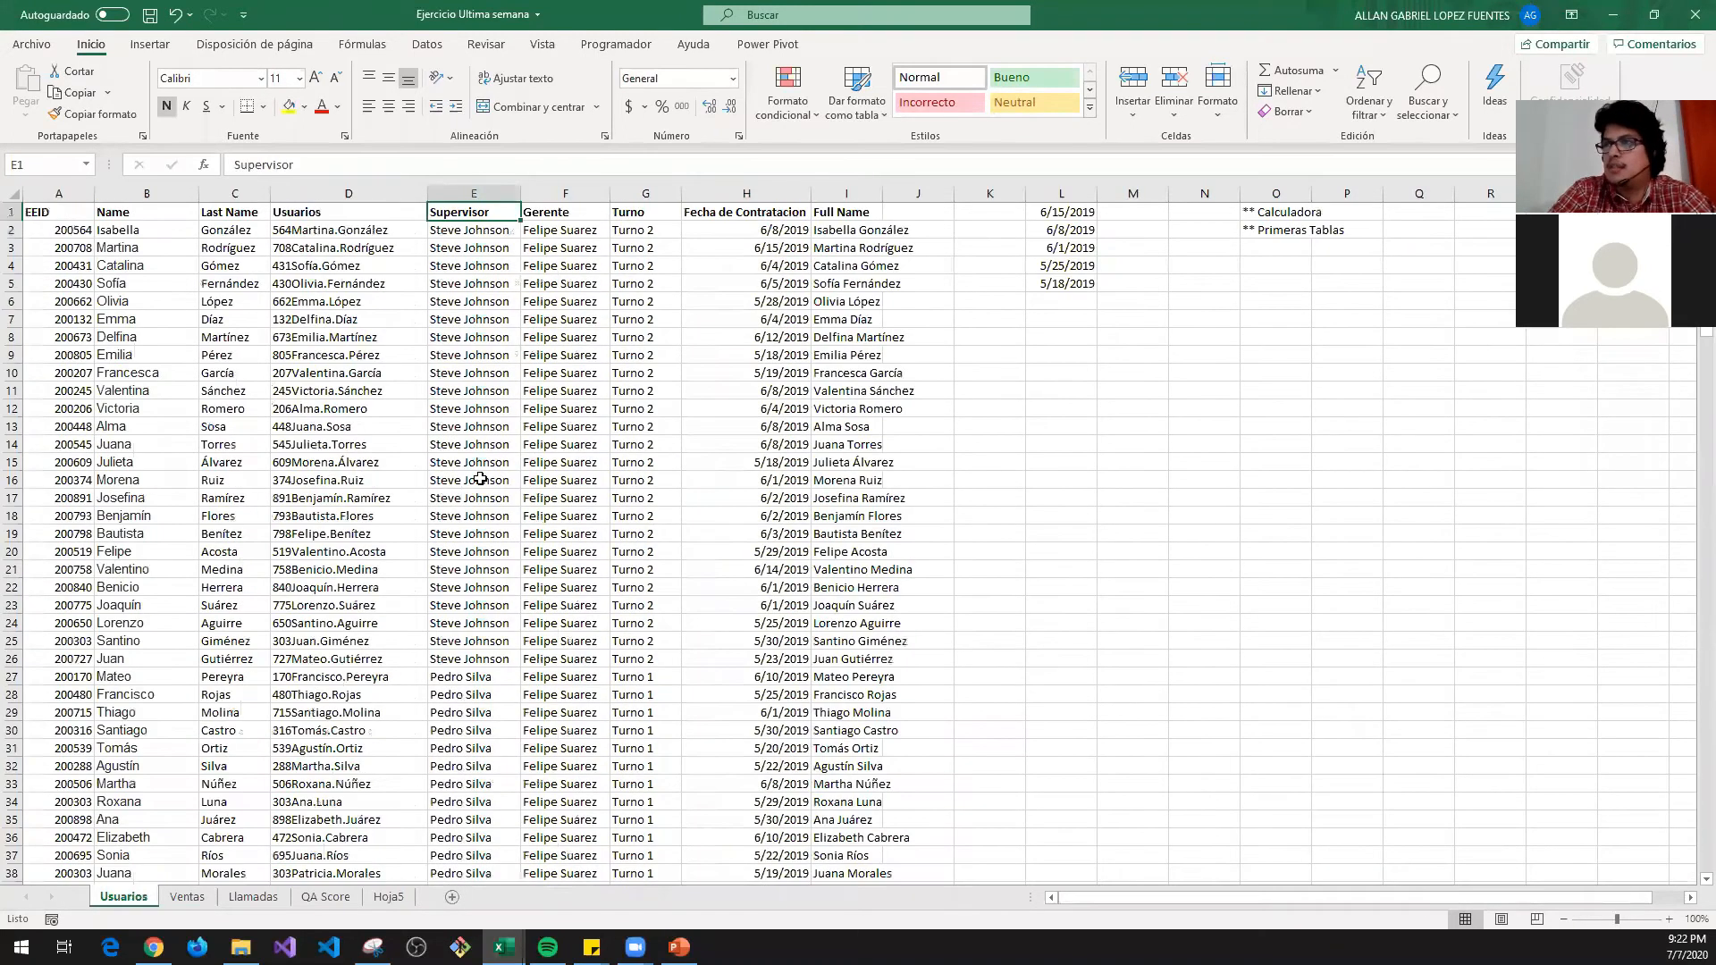
{"action": "key", "text": "Left"}
{"action": "key", "text": "Down"}
{"action": "key", "text": "Down"}
{"action": "key", "text": "Down"}
{"action": "key", "text": "Down"}
{"action": "key", "text": "Down"}
{"action": "key", "text": "ctrl+Down"}
{"action": "key", "text": "ctrl+Up"}
{"action": "key", "text": "Down"}
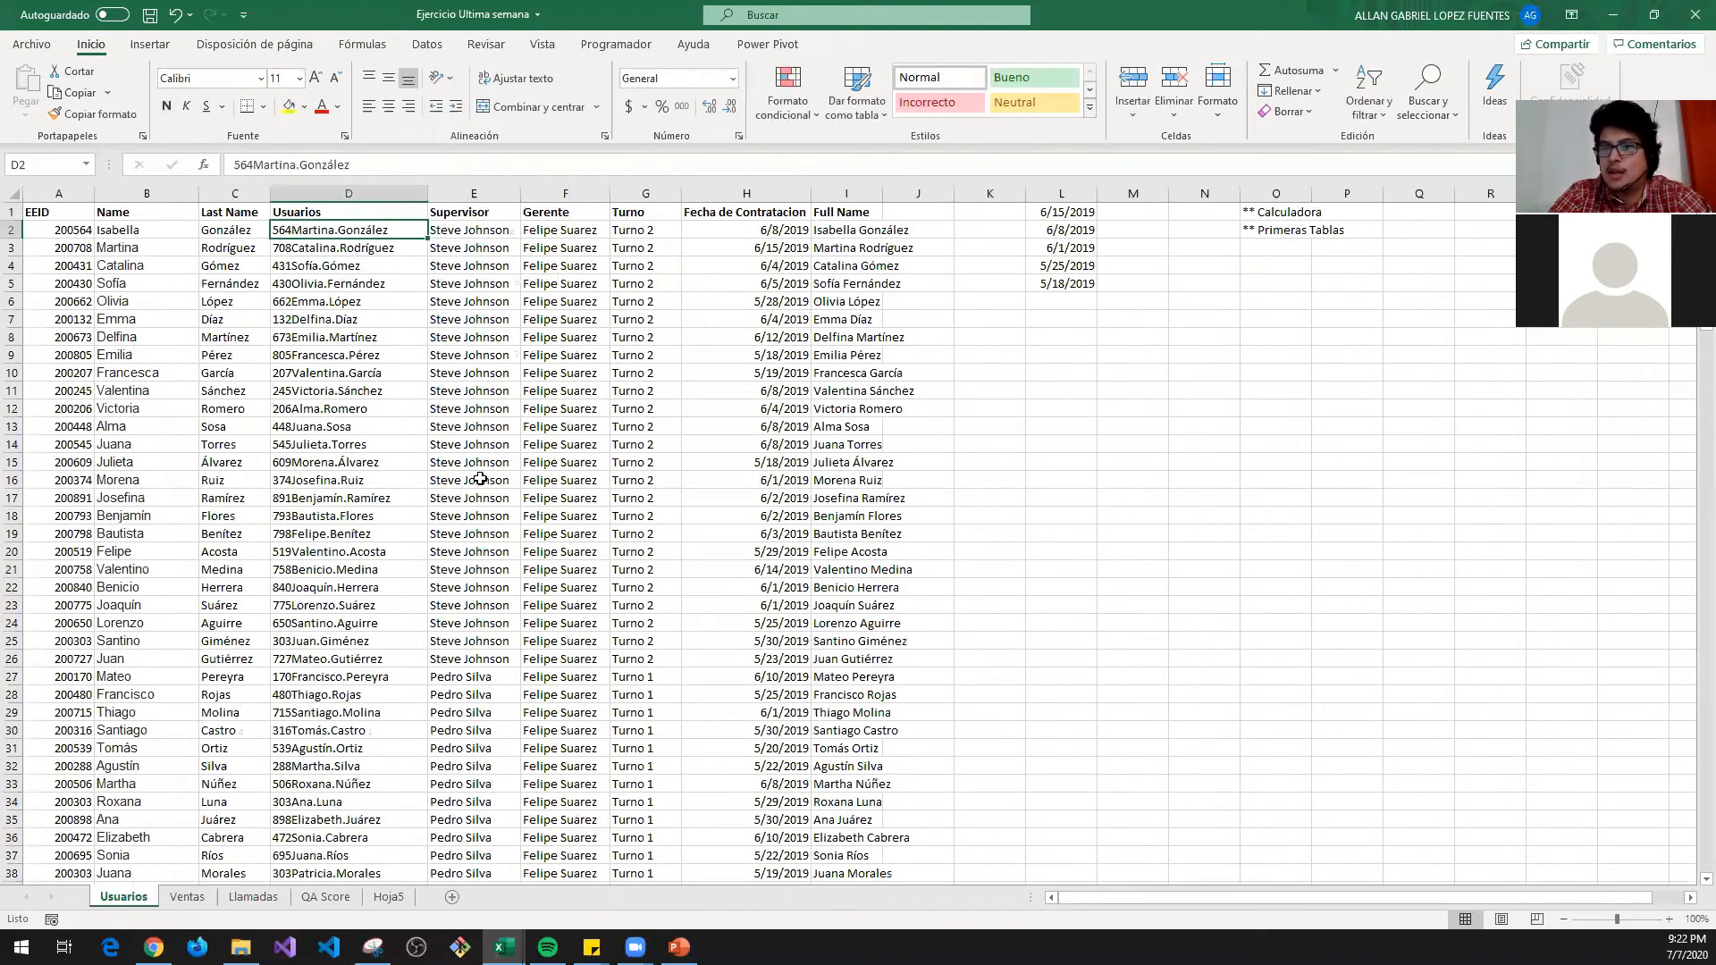
{"action": "key", "text": "Down"}
{"action": "key", "text": "Down"}
{"action": "key", "text": "Up"}
{"action": "key", "text": "Up"}
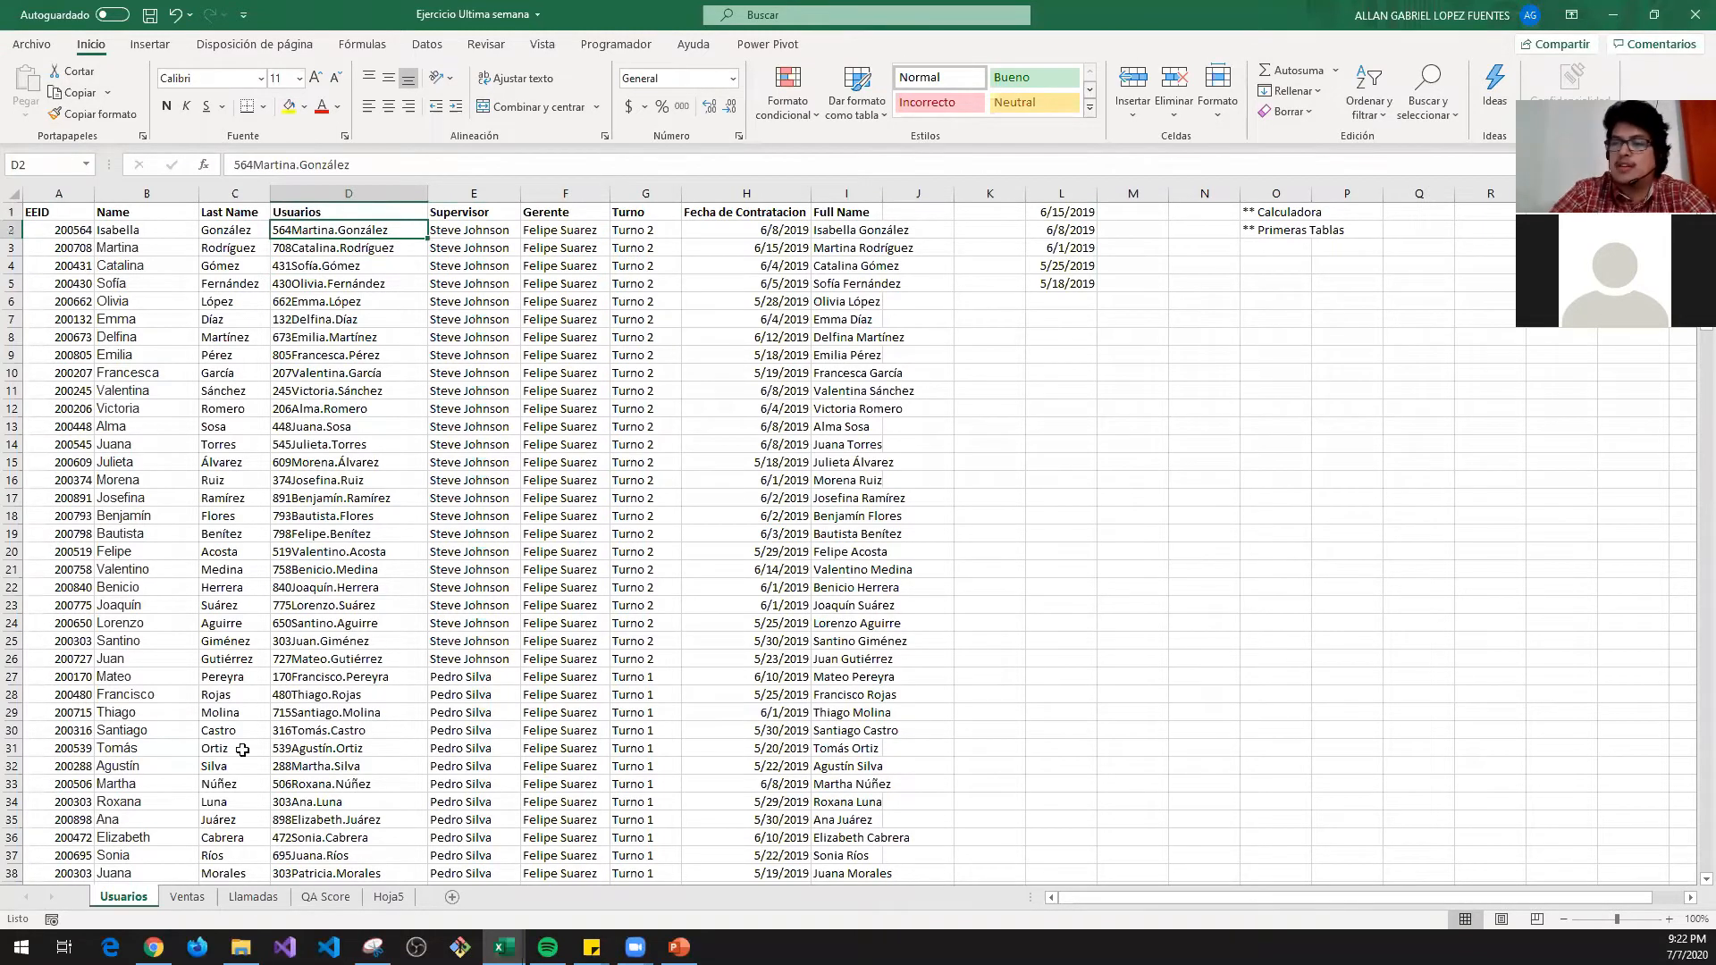
- Examine the user identifiers in the ID column of the Ventas sheet
{"action": "left_click", "coordinate": [187, 897]}
{"action": "left_click_drag", "start_coordinate": [205, 250], "coordinate": [237, 774]}
{"action": "left_click", "coordinate": [223, 625]}
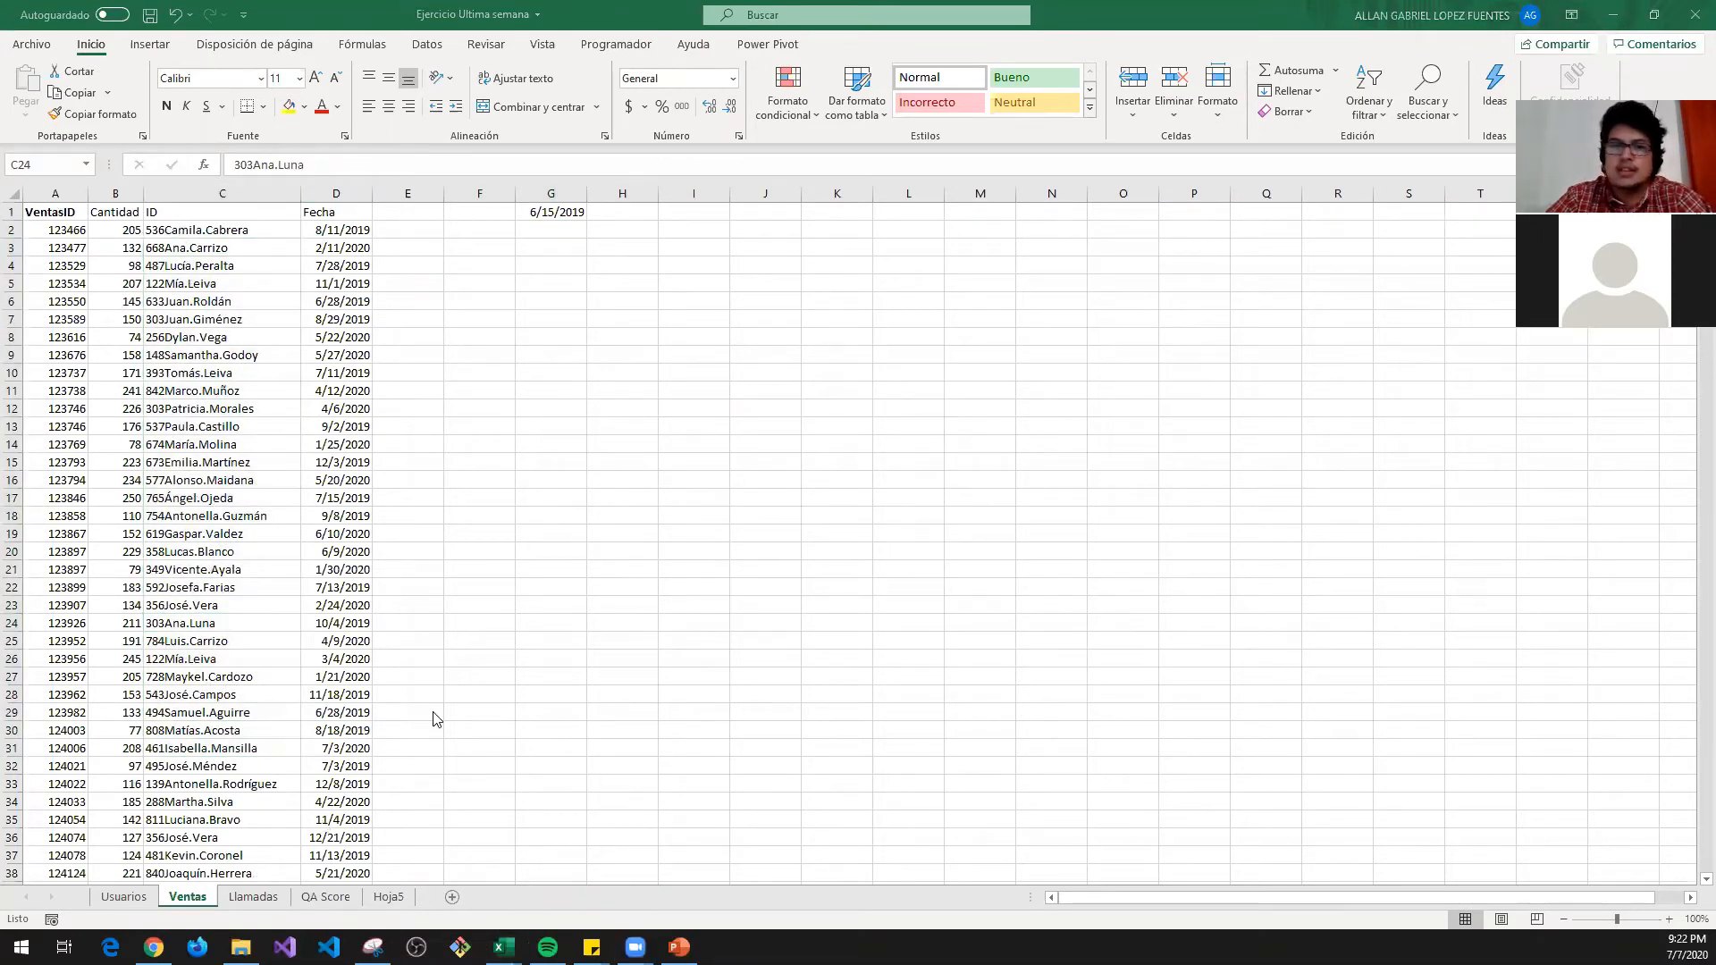
- Insert a new column before Turno in the Calculadora workbook and head it Usuario in J1
{"action": "key", "text": "alt+Tab"}
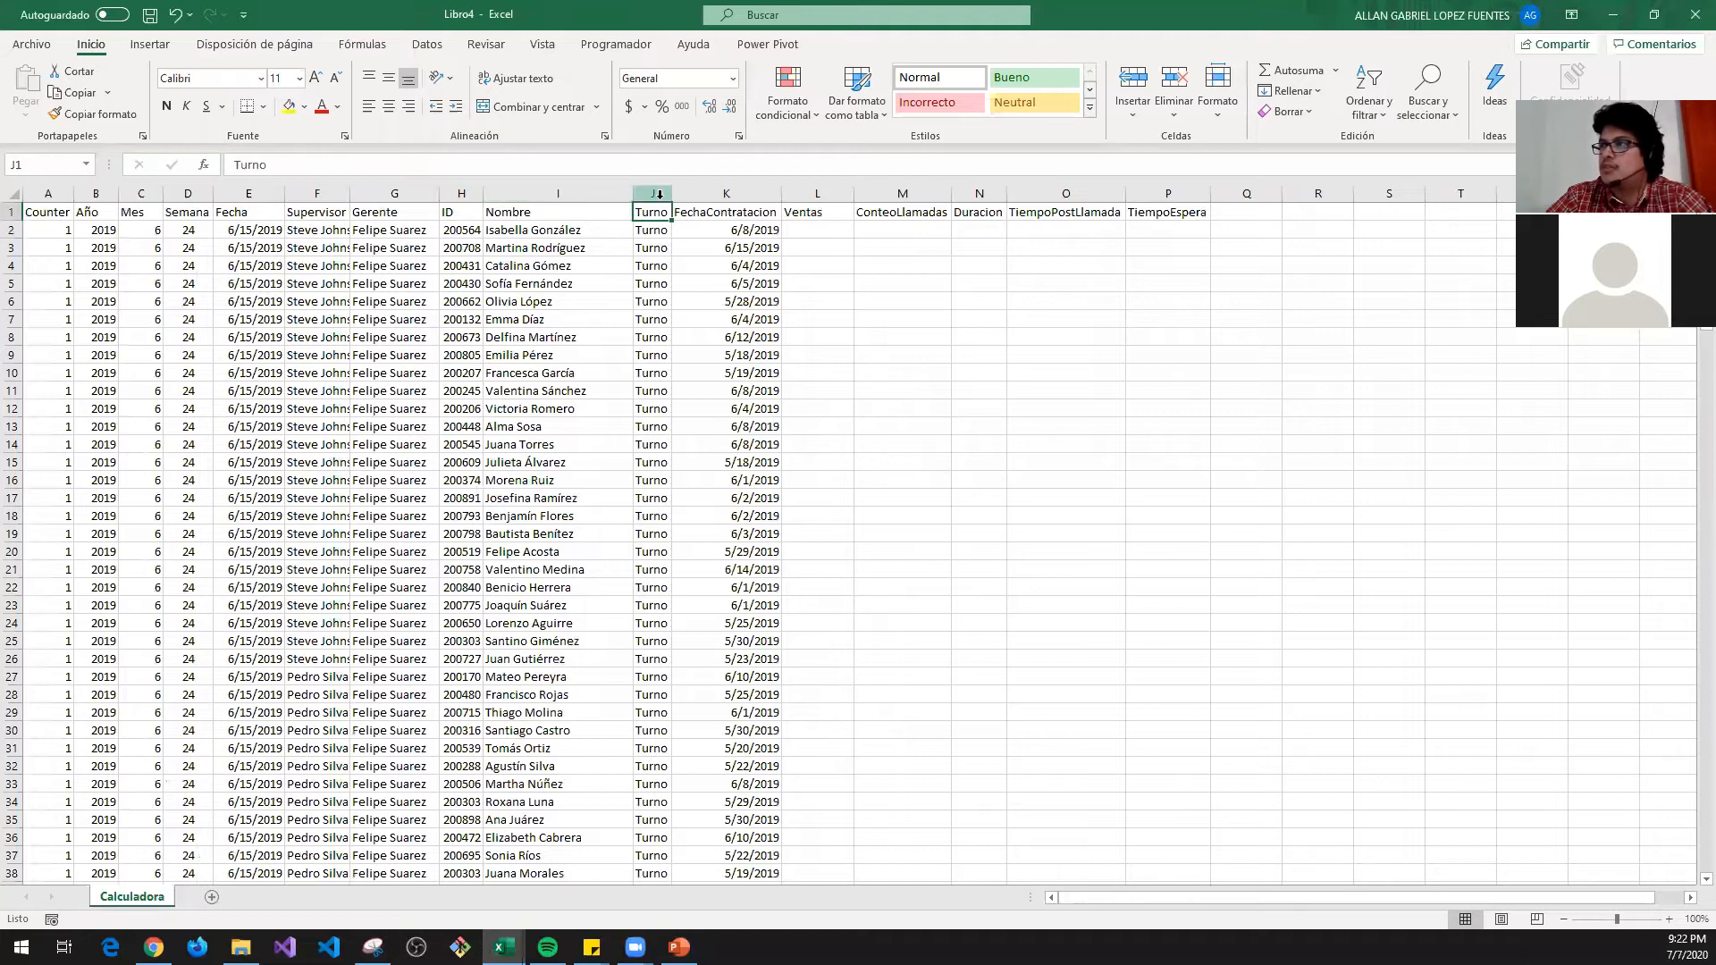
{"action": "left_click", "coordinate": [657, 194]}
{"action": "right_click", "coordinate": [652, 190]}
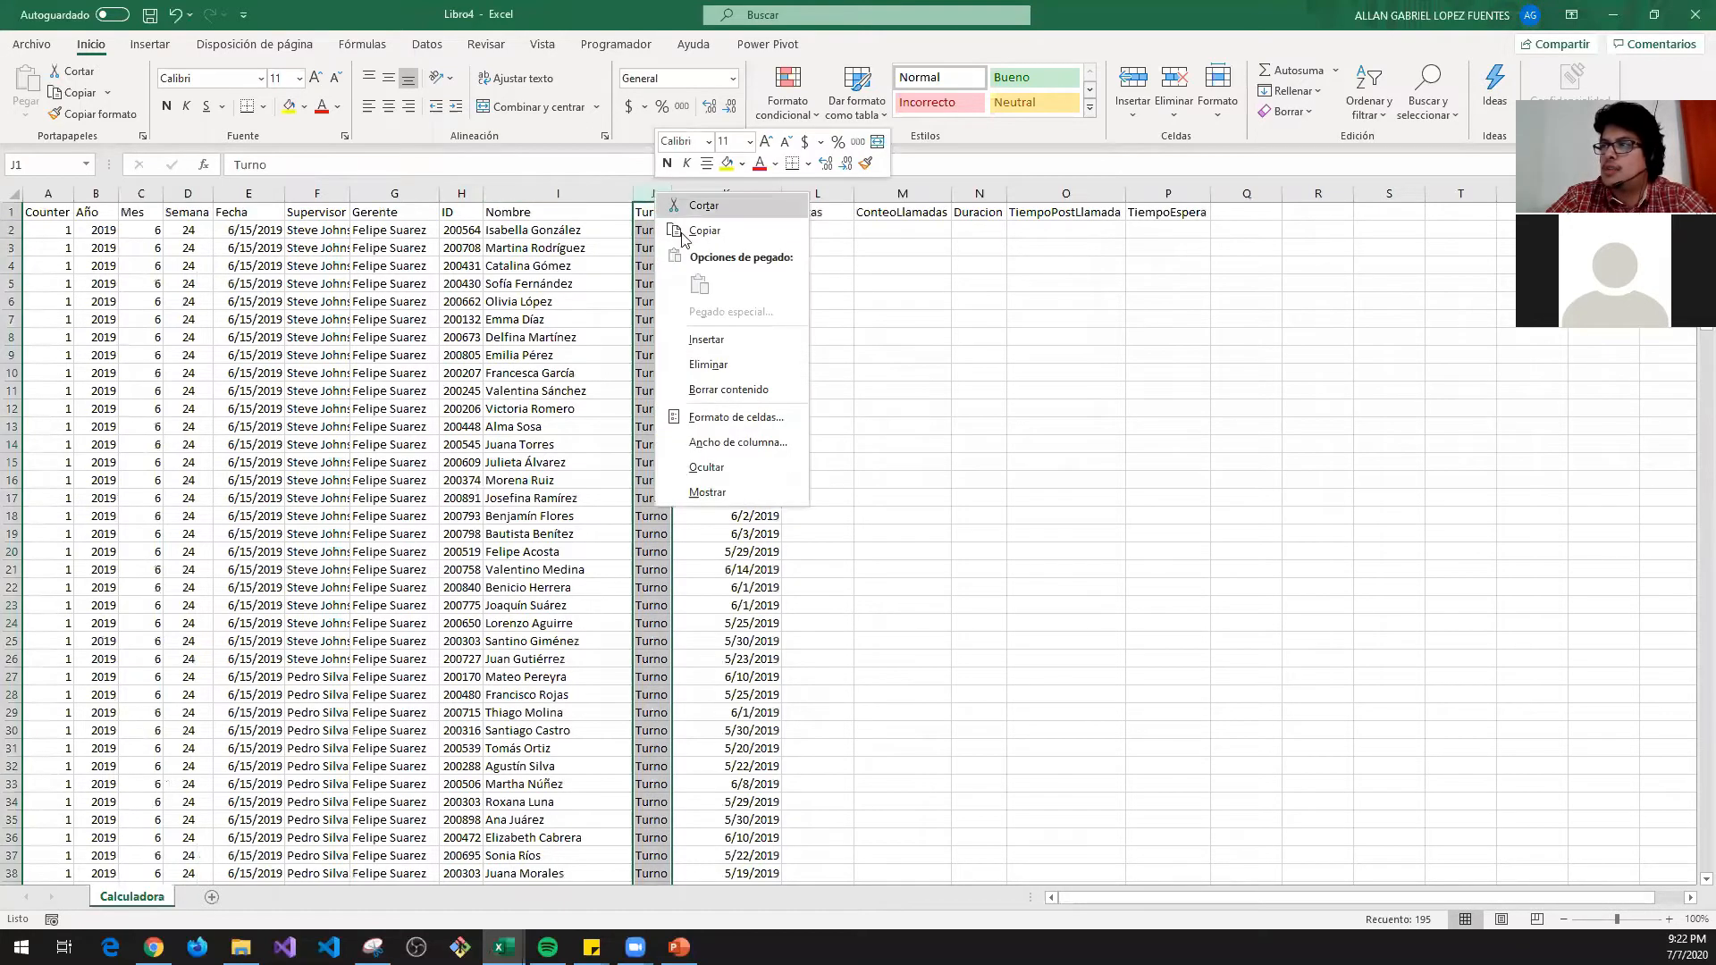
{"action": "left_click", "coordinate": [688, 340]}
{"action": "left_click", "coordinate": [662, 212]}
{"action": "type", "text": "Usuario"}
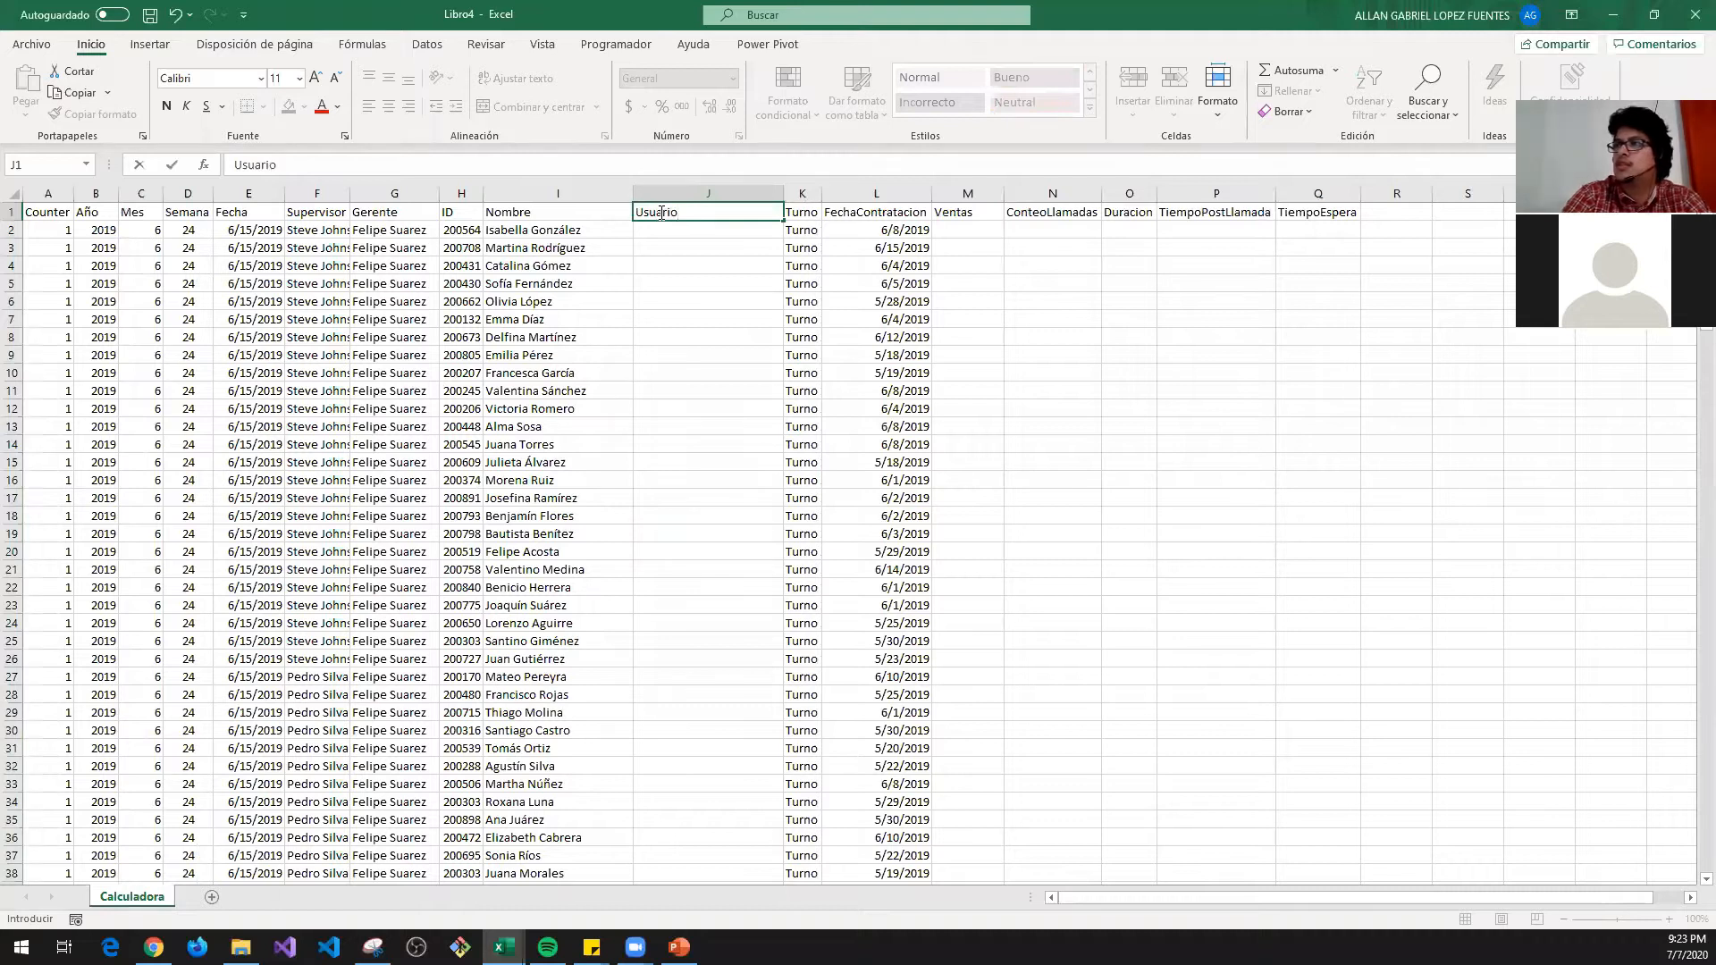
{"action": "key", "text": "Return"}
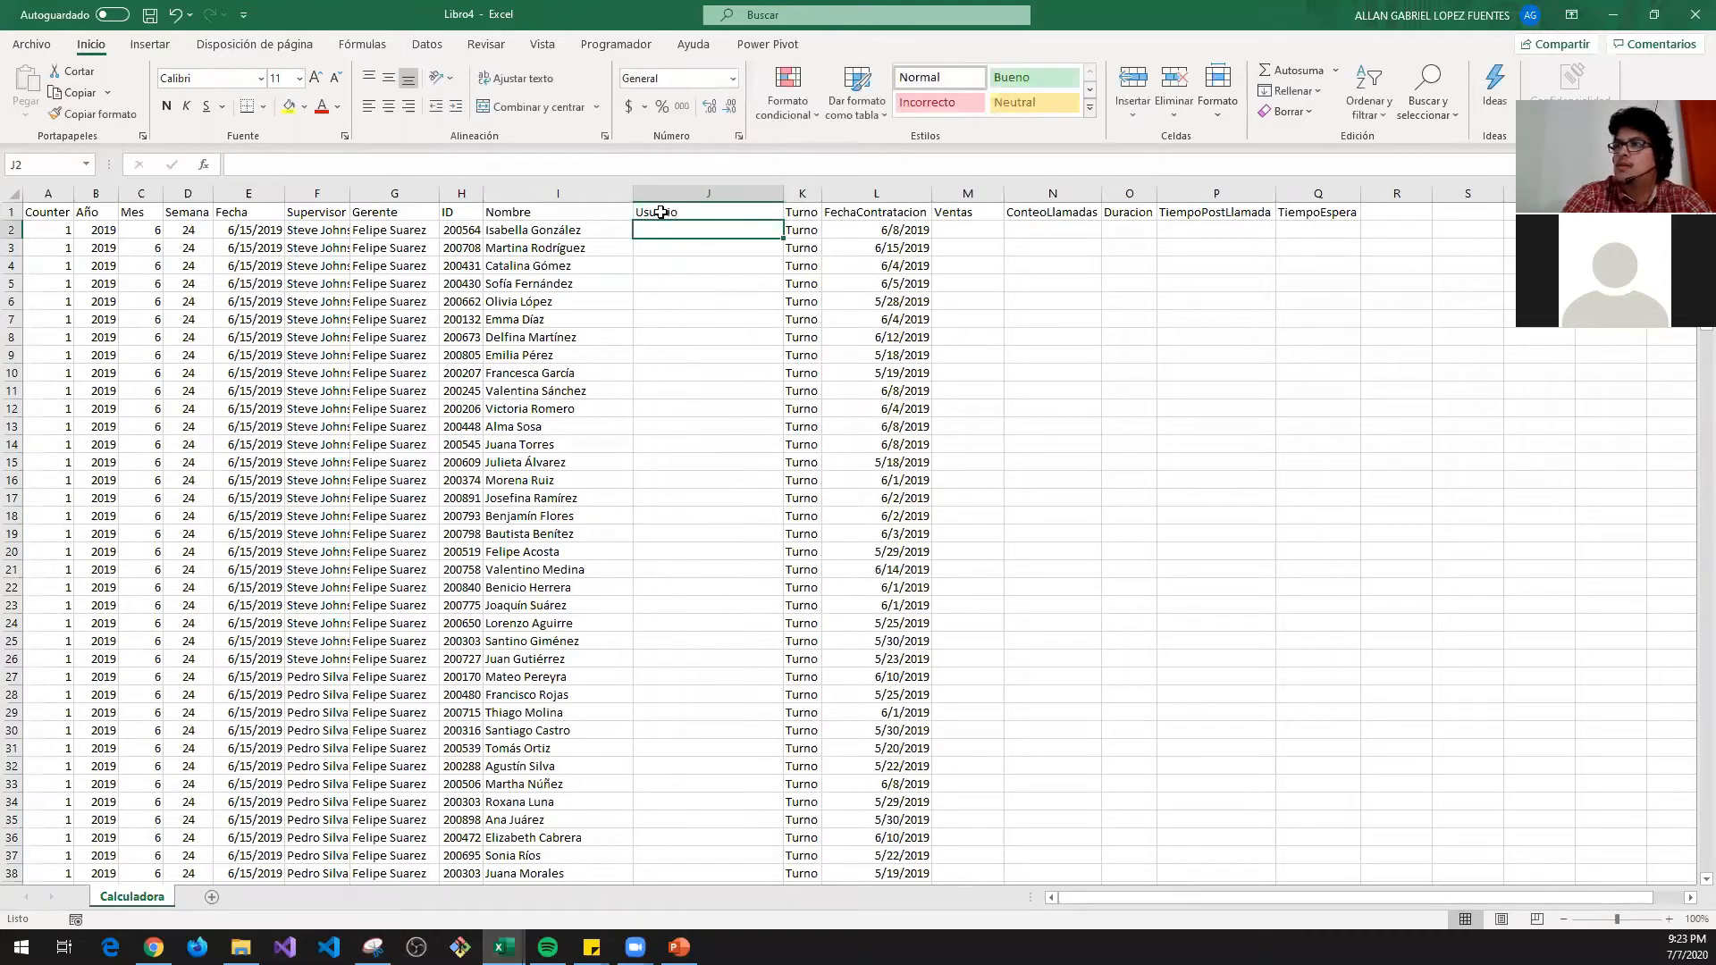
- Copy the Usuarios values D2:D195 from the Usuarios sheet of Ejercicio Ultima semana and paste them into Calculadora from J2 down
{"action": "key", "text": "alt+Tab"}
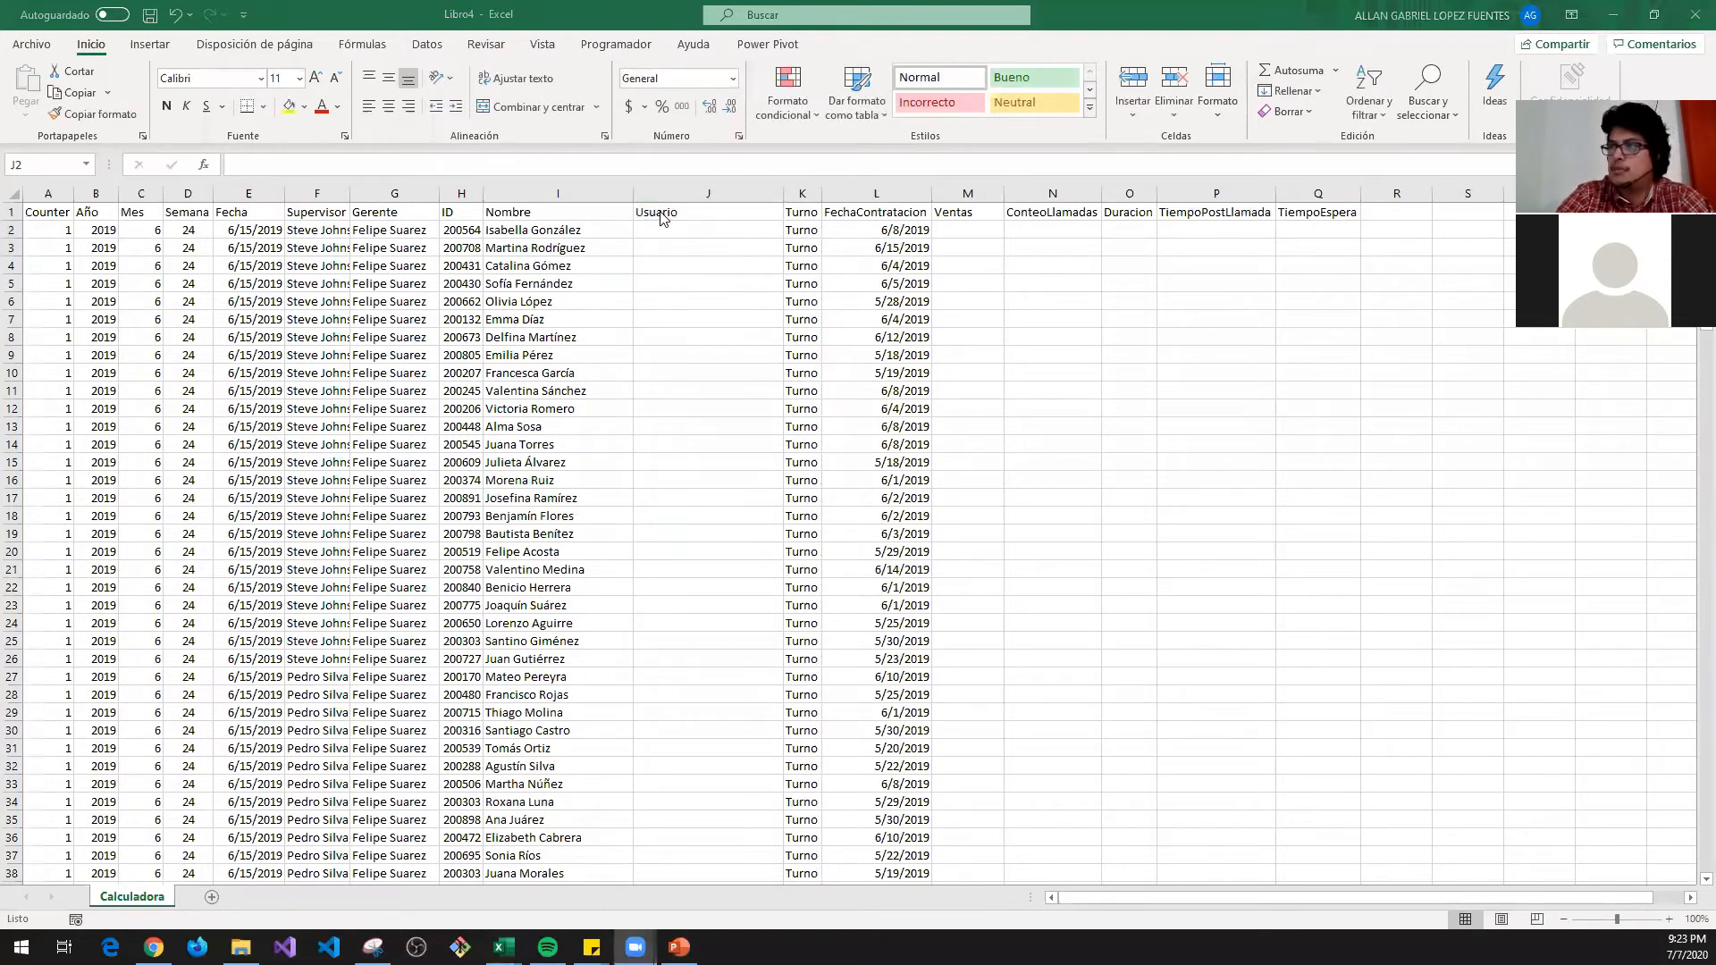
{"action": "key", "text": "alt+Tab"}
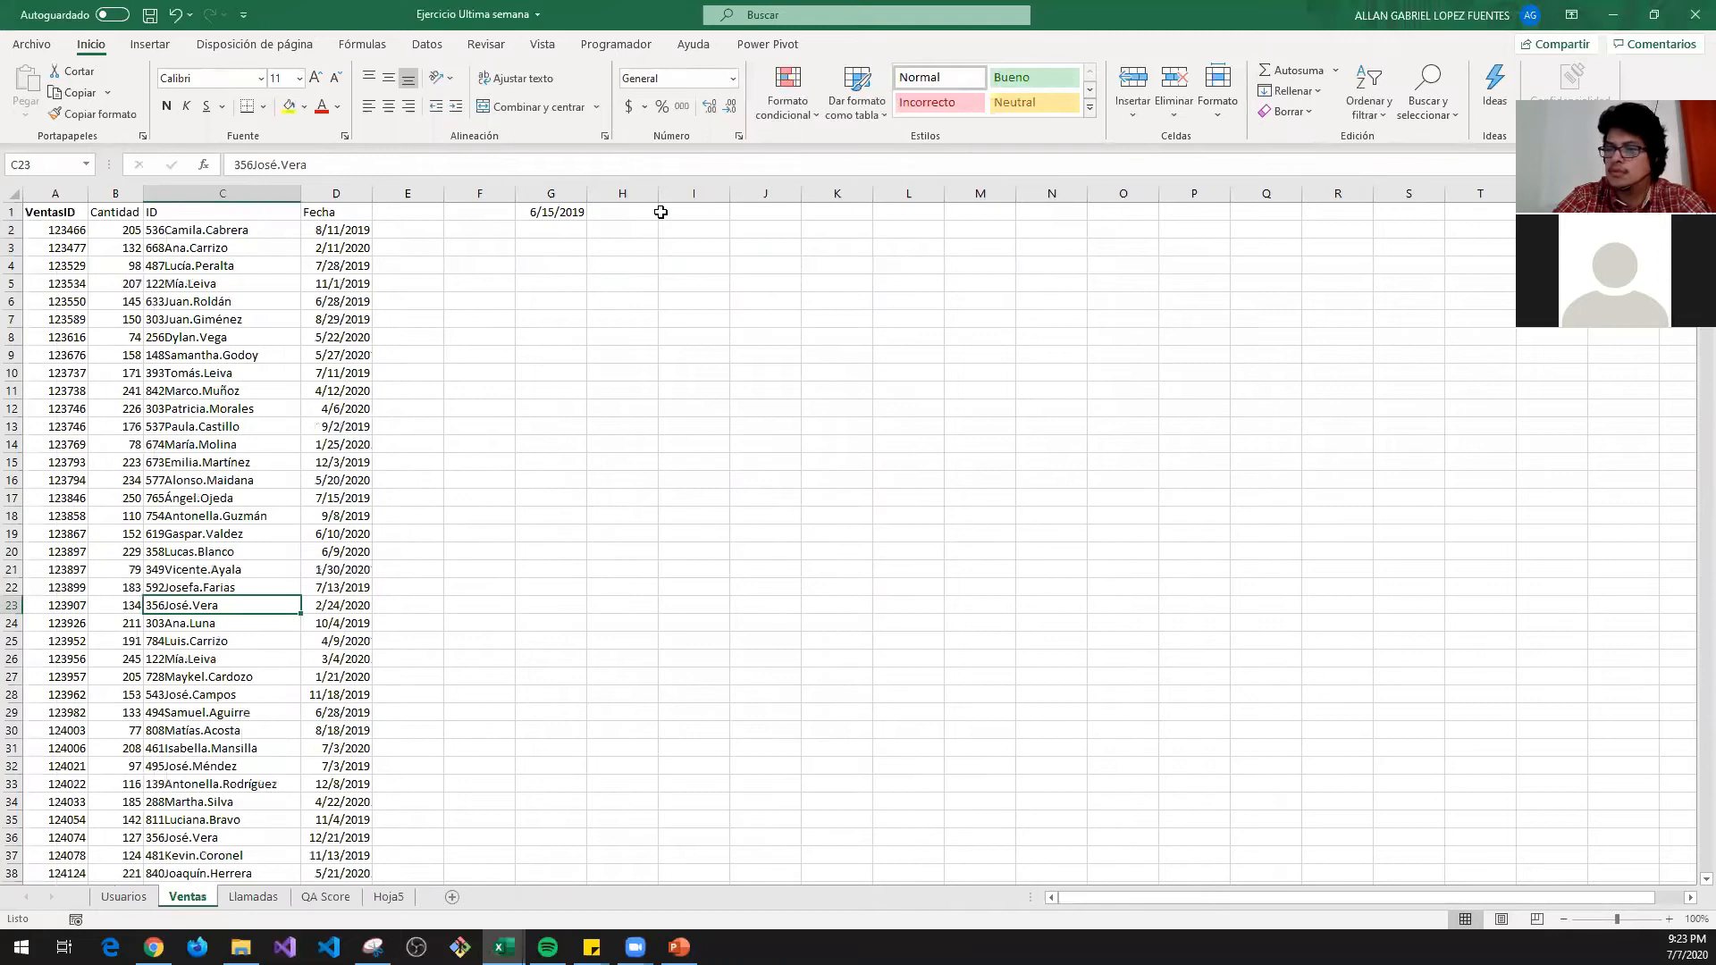
{"action": "left_click", "coordinate": [123, 896]}
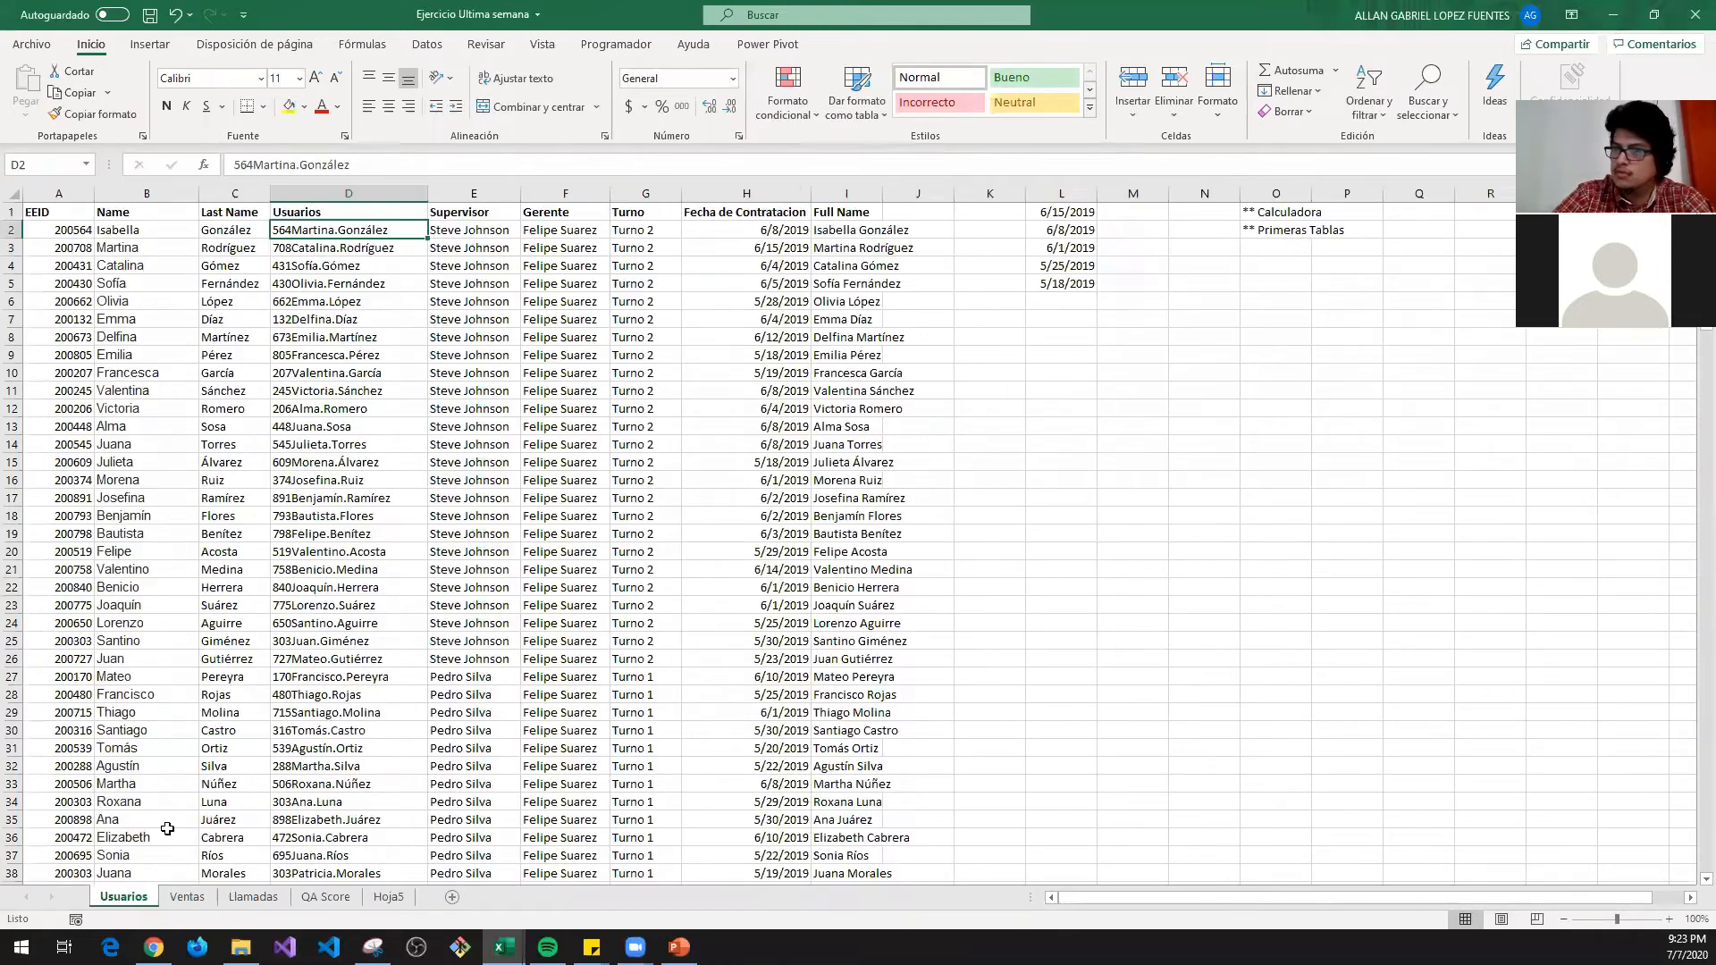
{"action": "key", "text": "ctrl+Home"}
{"action": "key", "text": "Down"}
{"action": "key", "text": "Right"}
{"action": "key", "text": "Right"}
{"action": "key", "text": "Right"}
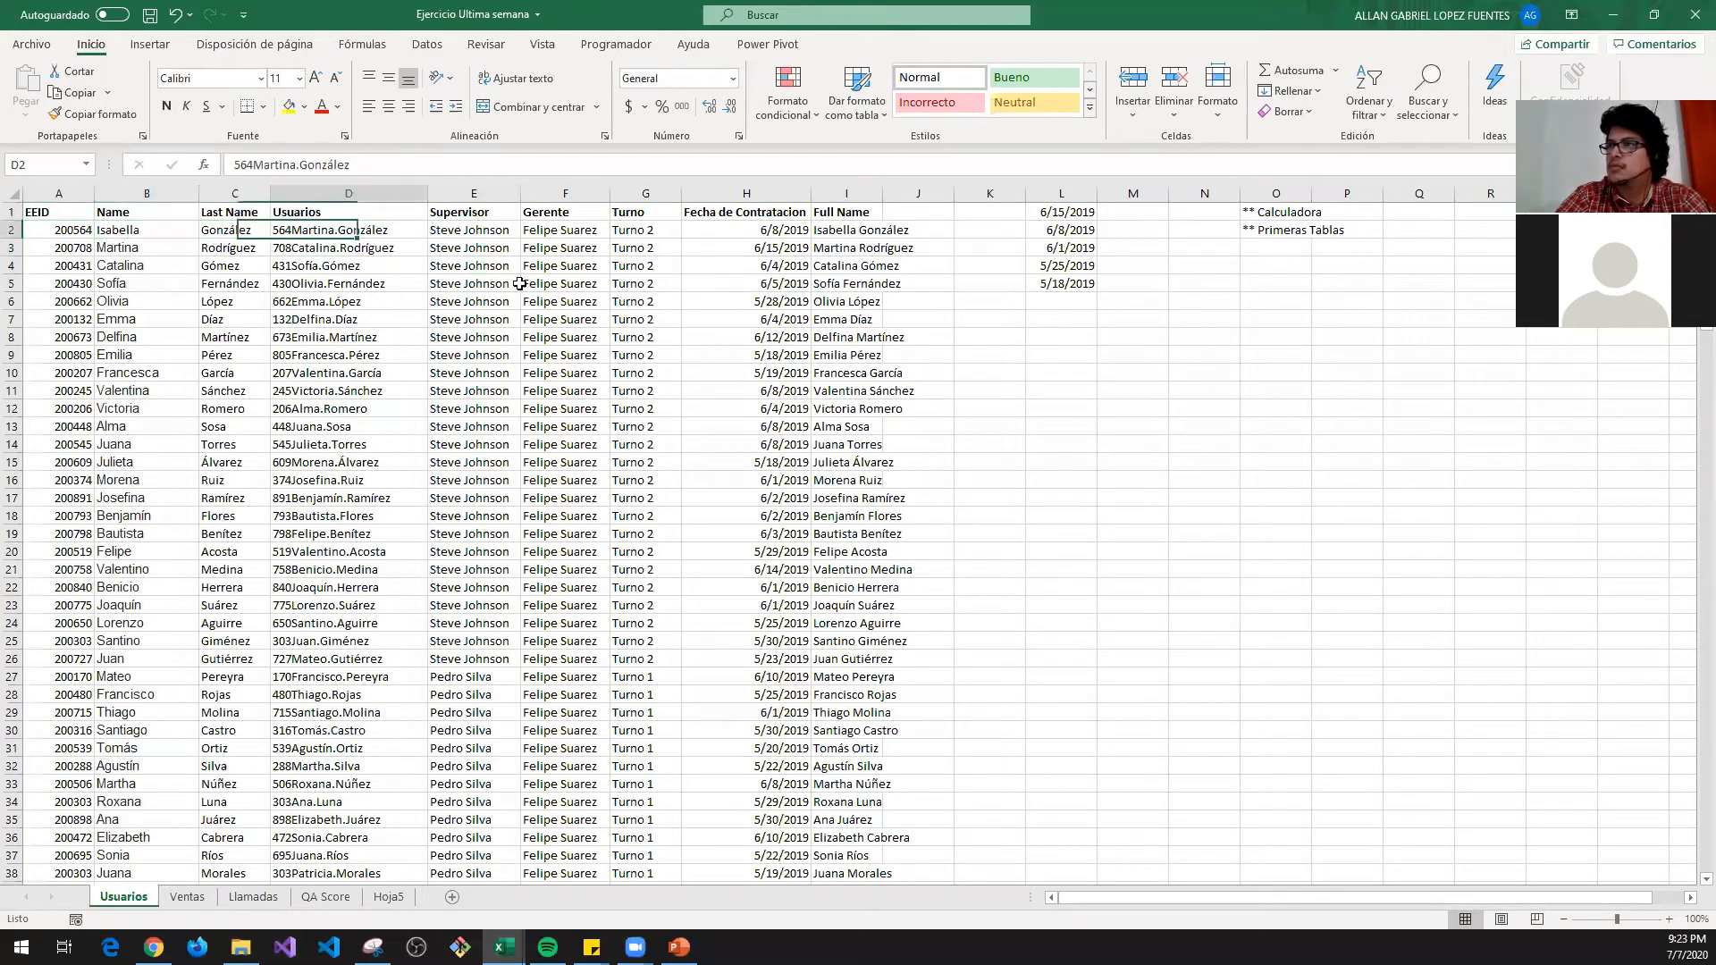
{"action": "key", "text": "ctrl+shift+Down"}
{"action": "key", "text": "ctrl+c"}
{"action": "key", "text": "alt+Tab"}
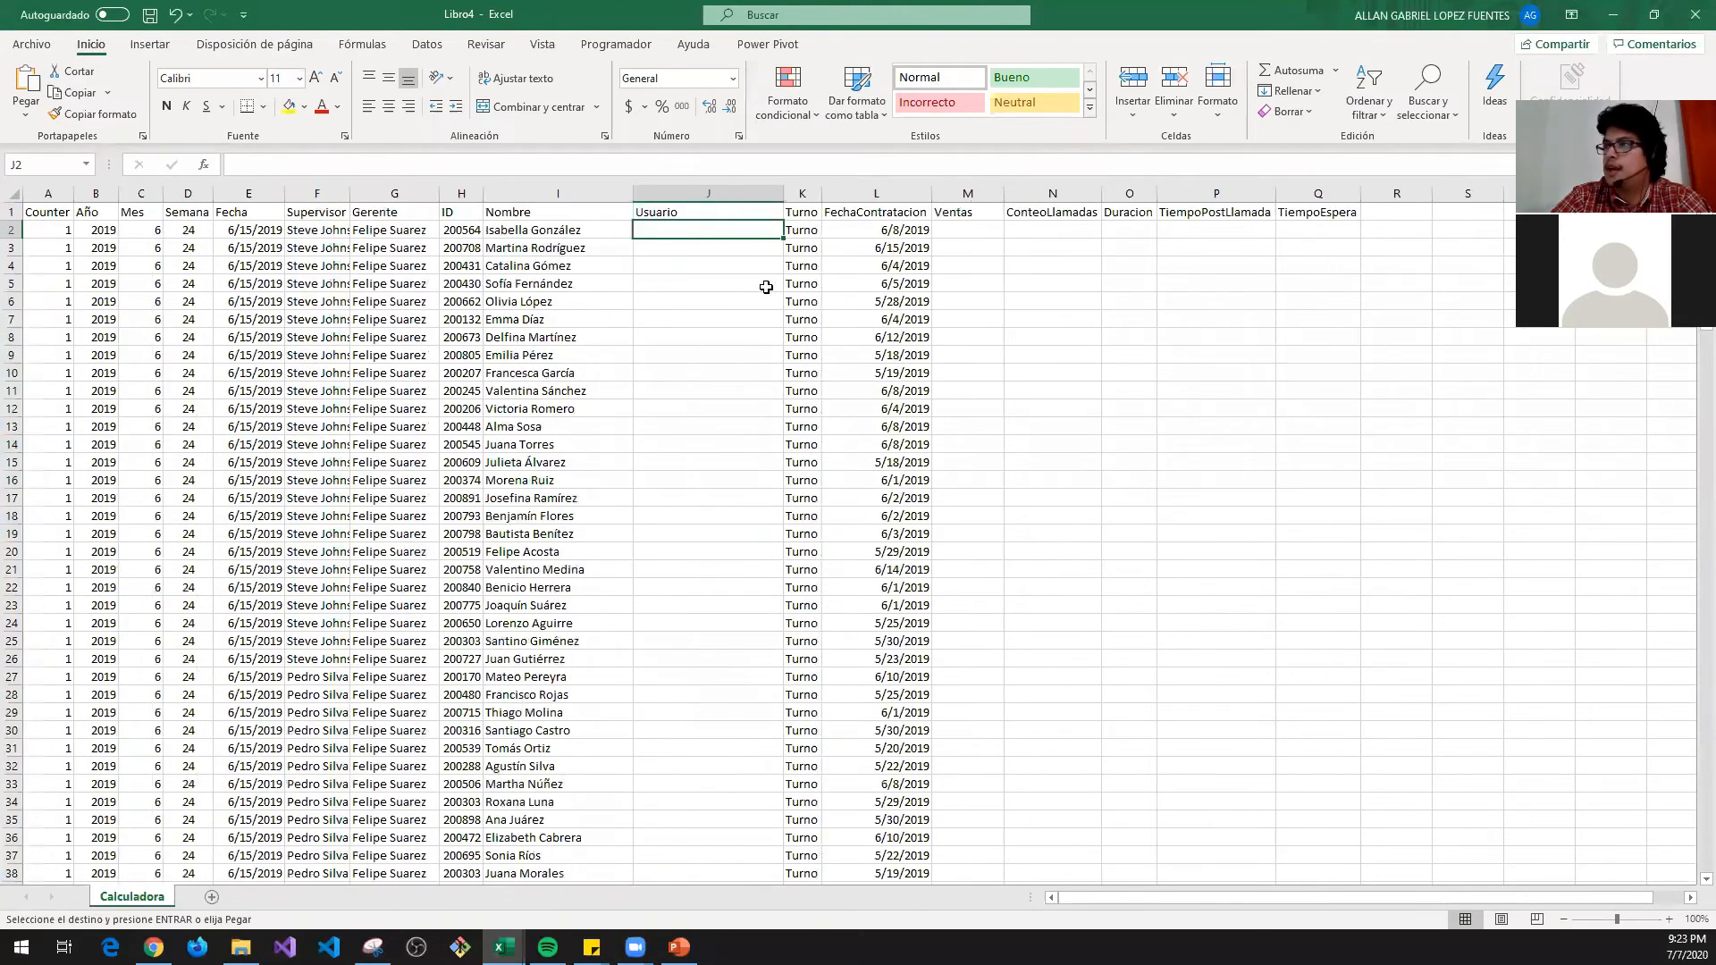
{"action": "key", "text": "ctrl+v"}
- Check the pasted Usuario column of Calculadora down to its end and back up to its heading in J1
{"action": "key", "text": "ctrl+Down"}
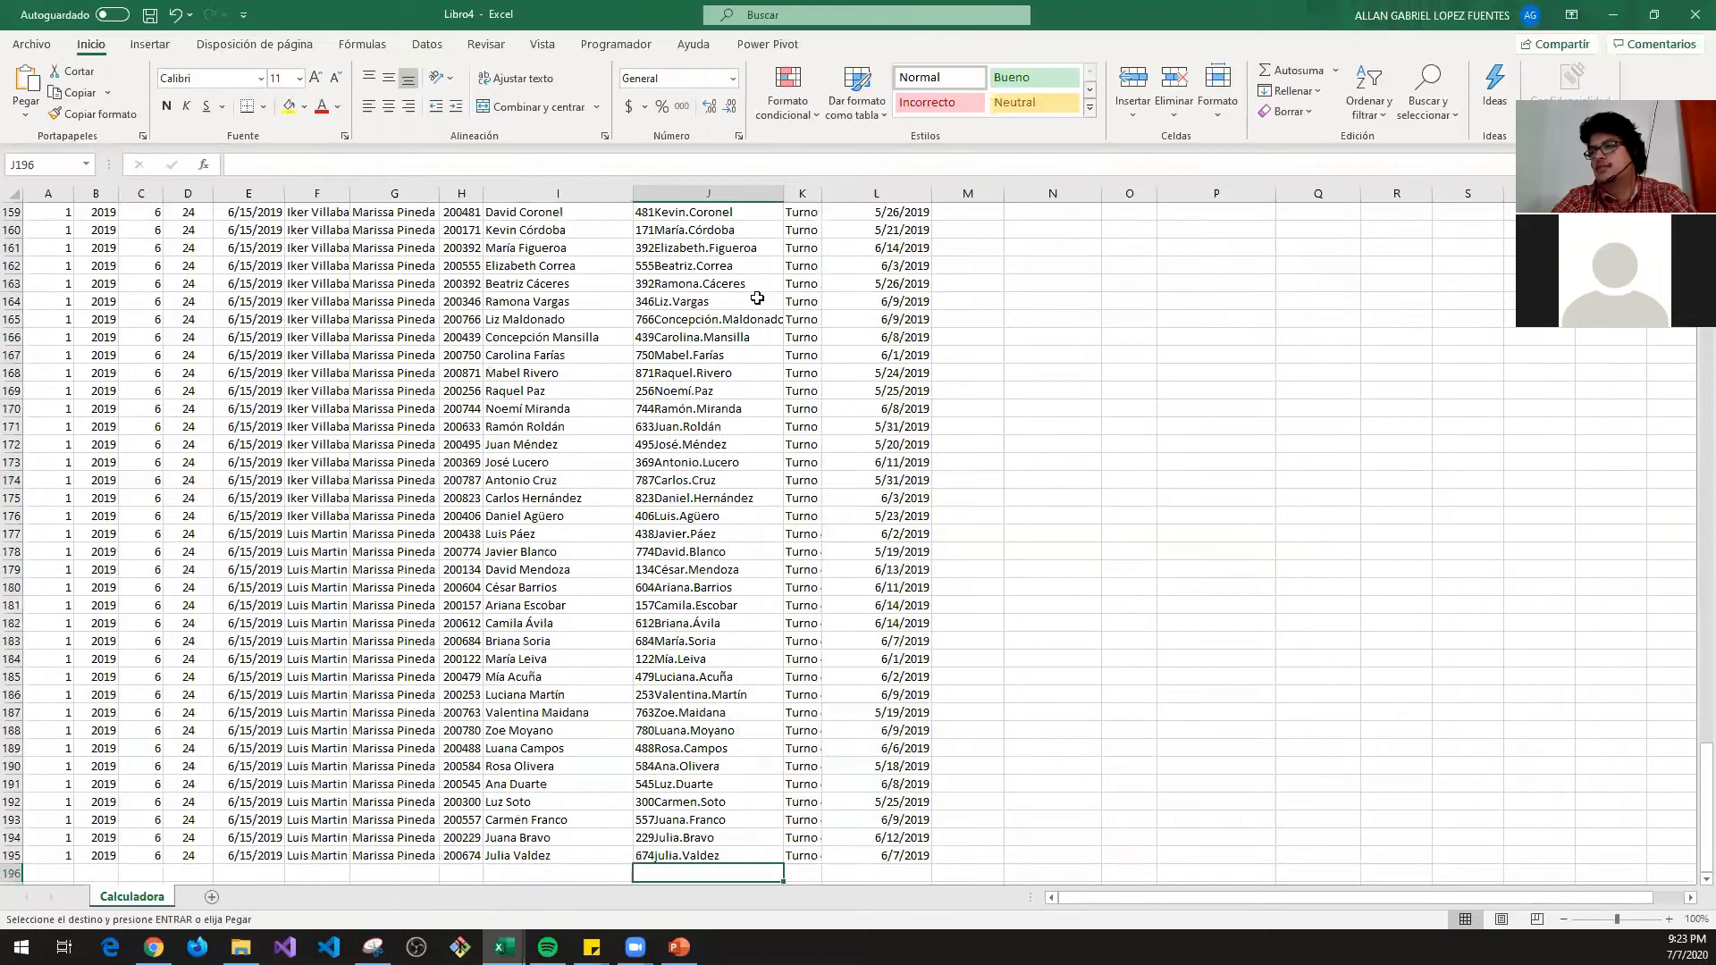
{"action": "key", "text": "ctrl+Up"}
{"action": "key", "text": "Right"}
{"action": "key", "text": "Right"}
{"action": "key", "text": "Right"}
{"action": "key", "text": "Down"}
{"action": "key", "text": "Left"}
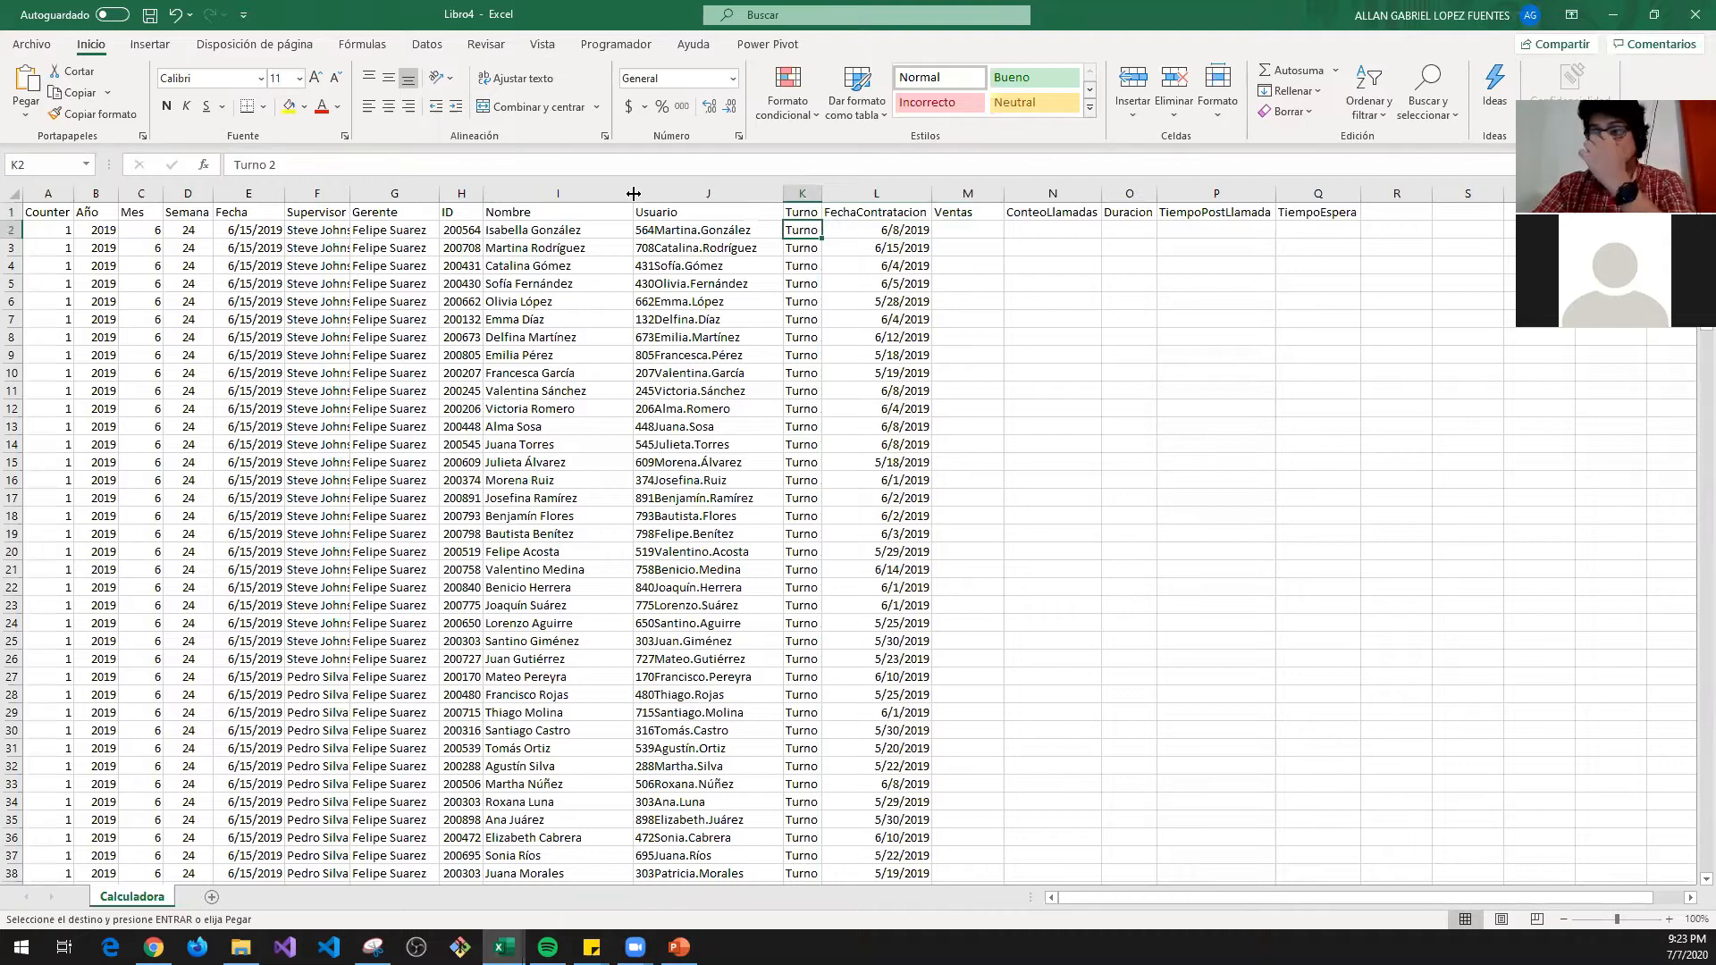
{"action": "left_click", "coordinate": [709, 211]}
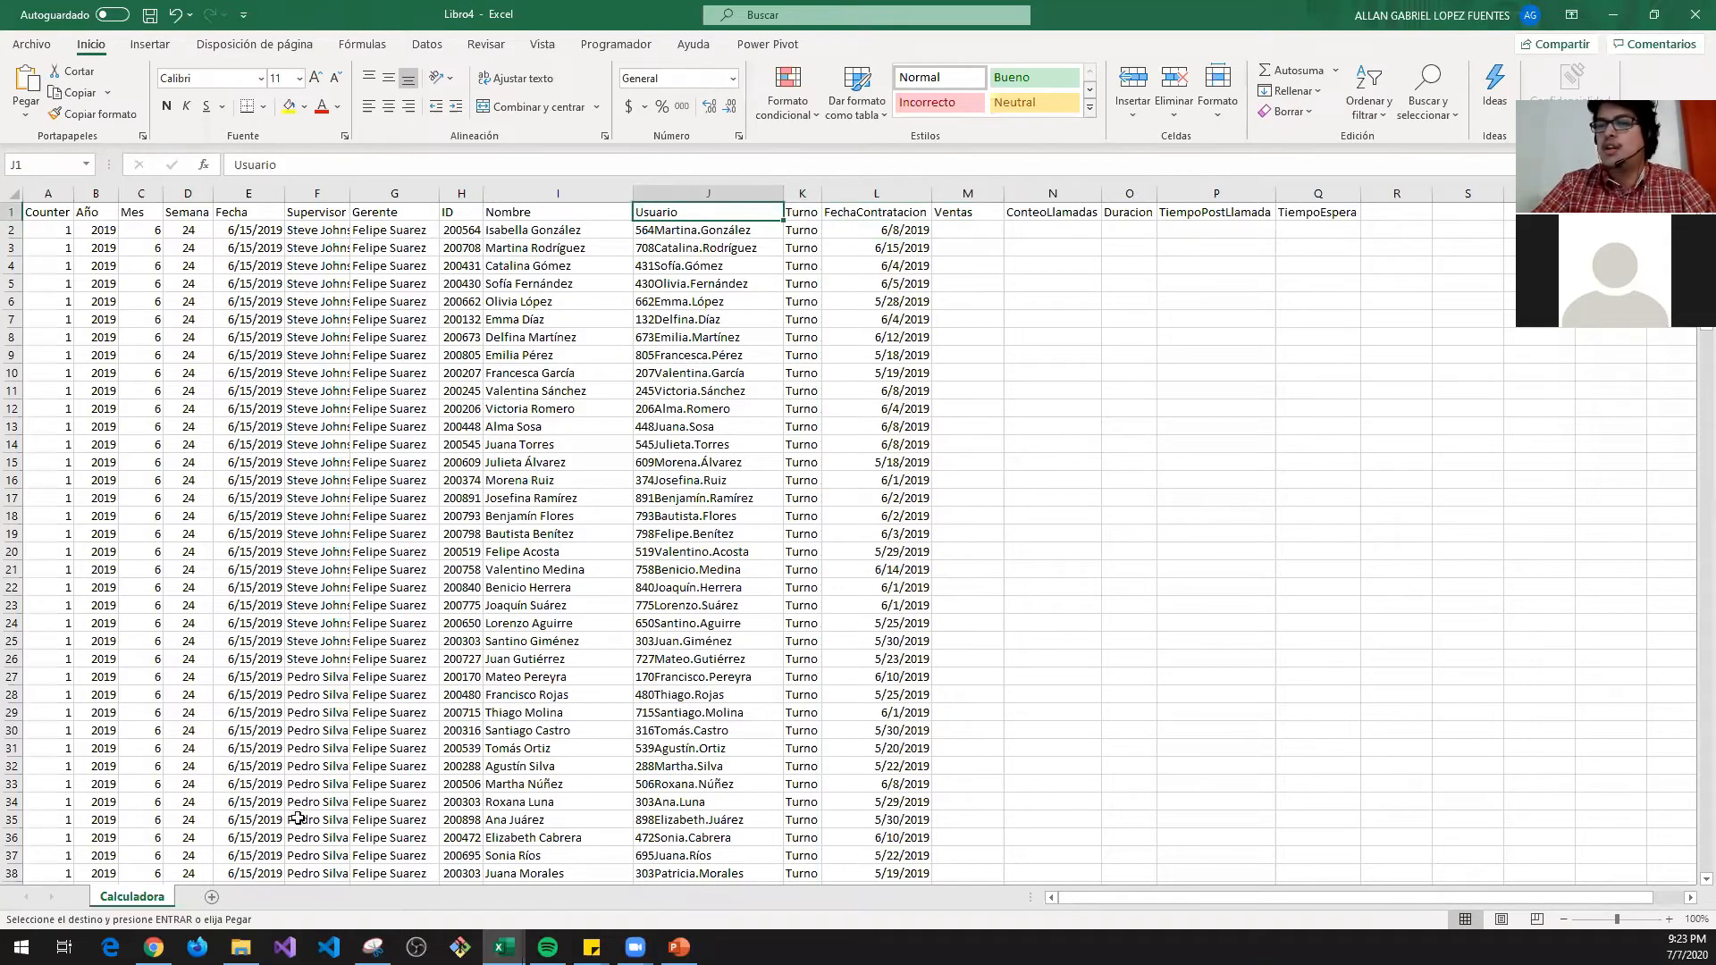
- Return to Ejercicio Ultima semana and look through the Ventas, Llamadas and Usuarios sheets
{"action": "key", "text": "alt+Tab"}
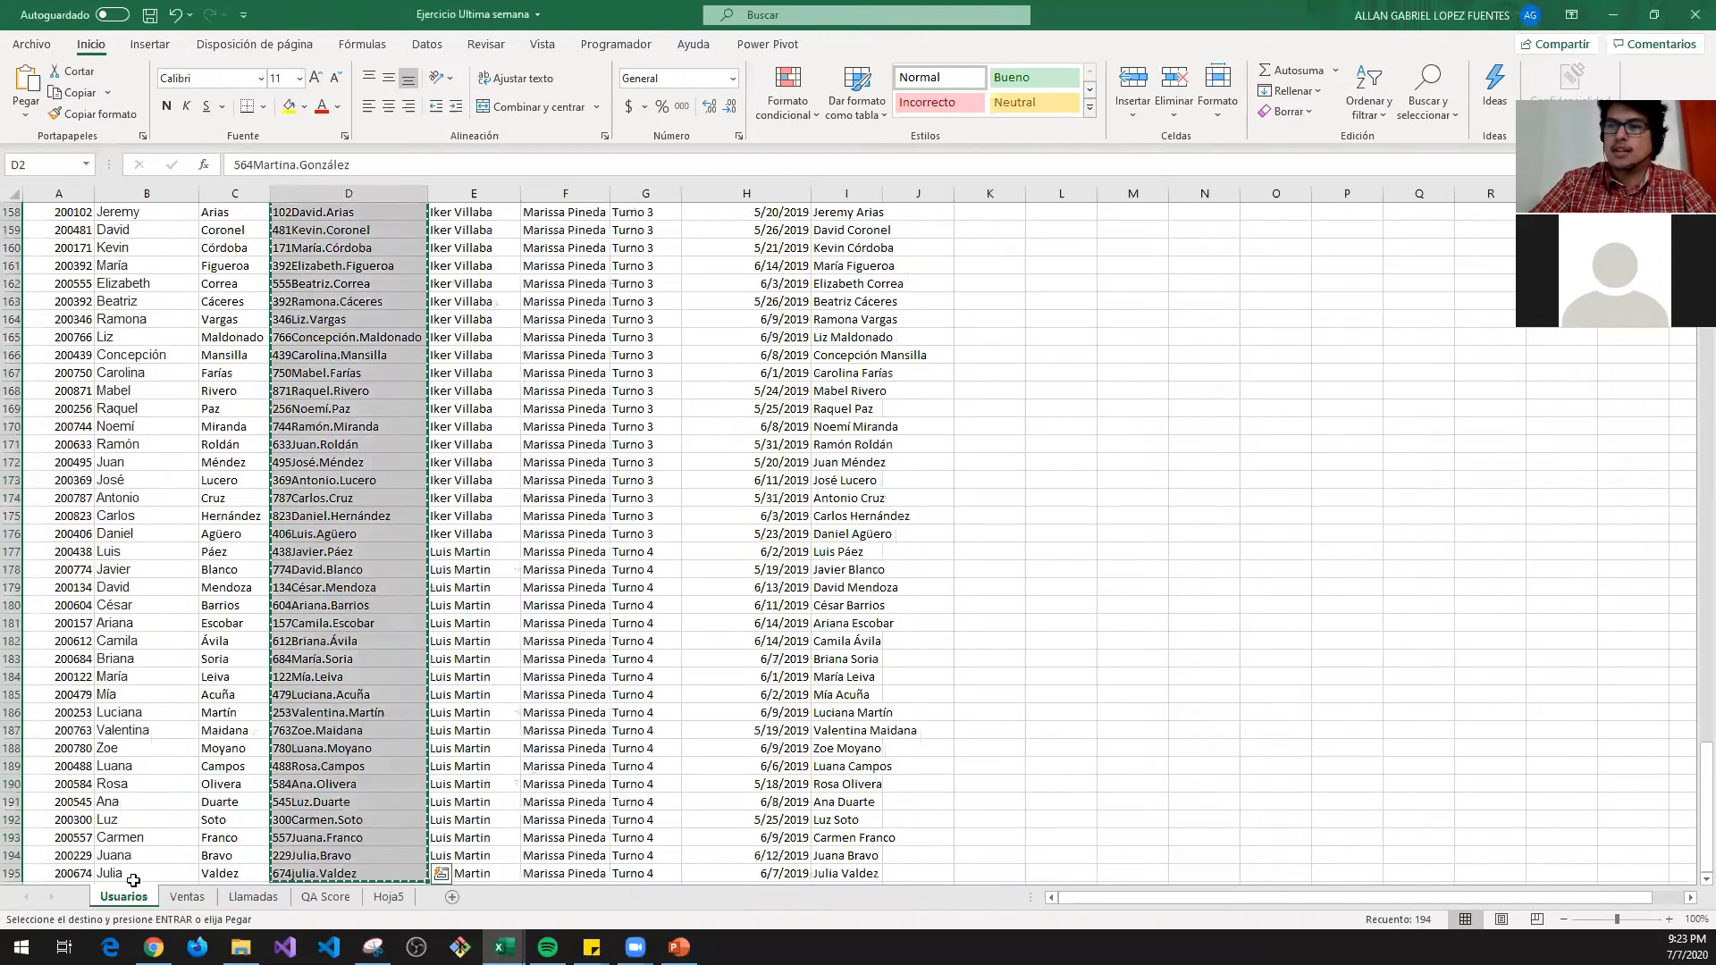
{"action": "left_click", "coordinate": [187, 897]}
{"action": "left_click", "coordinate": [254, 896]}
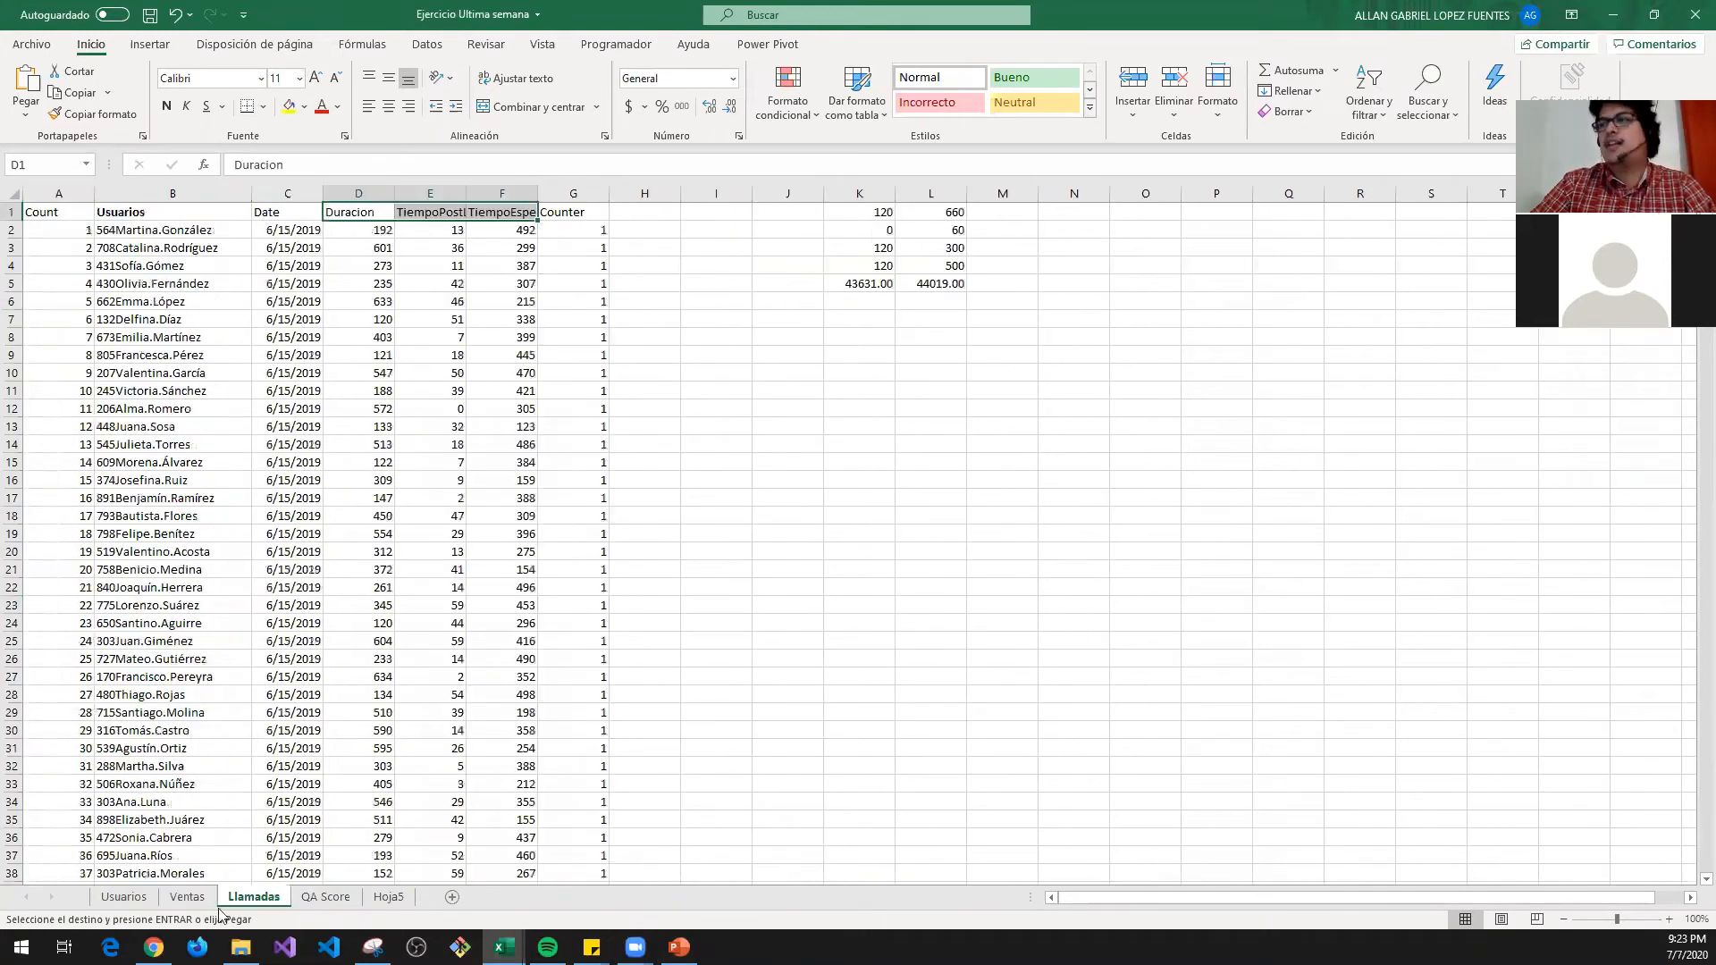
{"action": "left_click", "coordinate": [125, 896]}
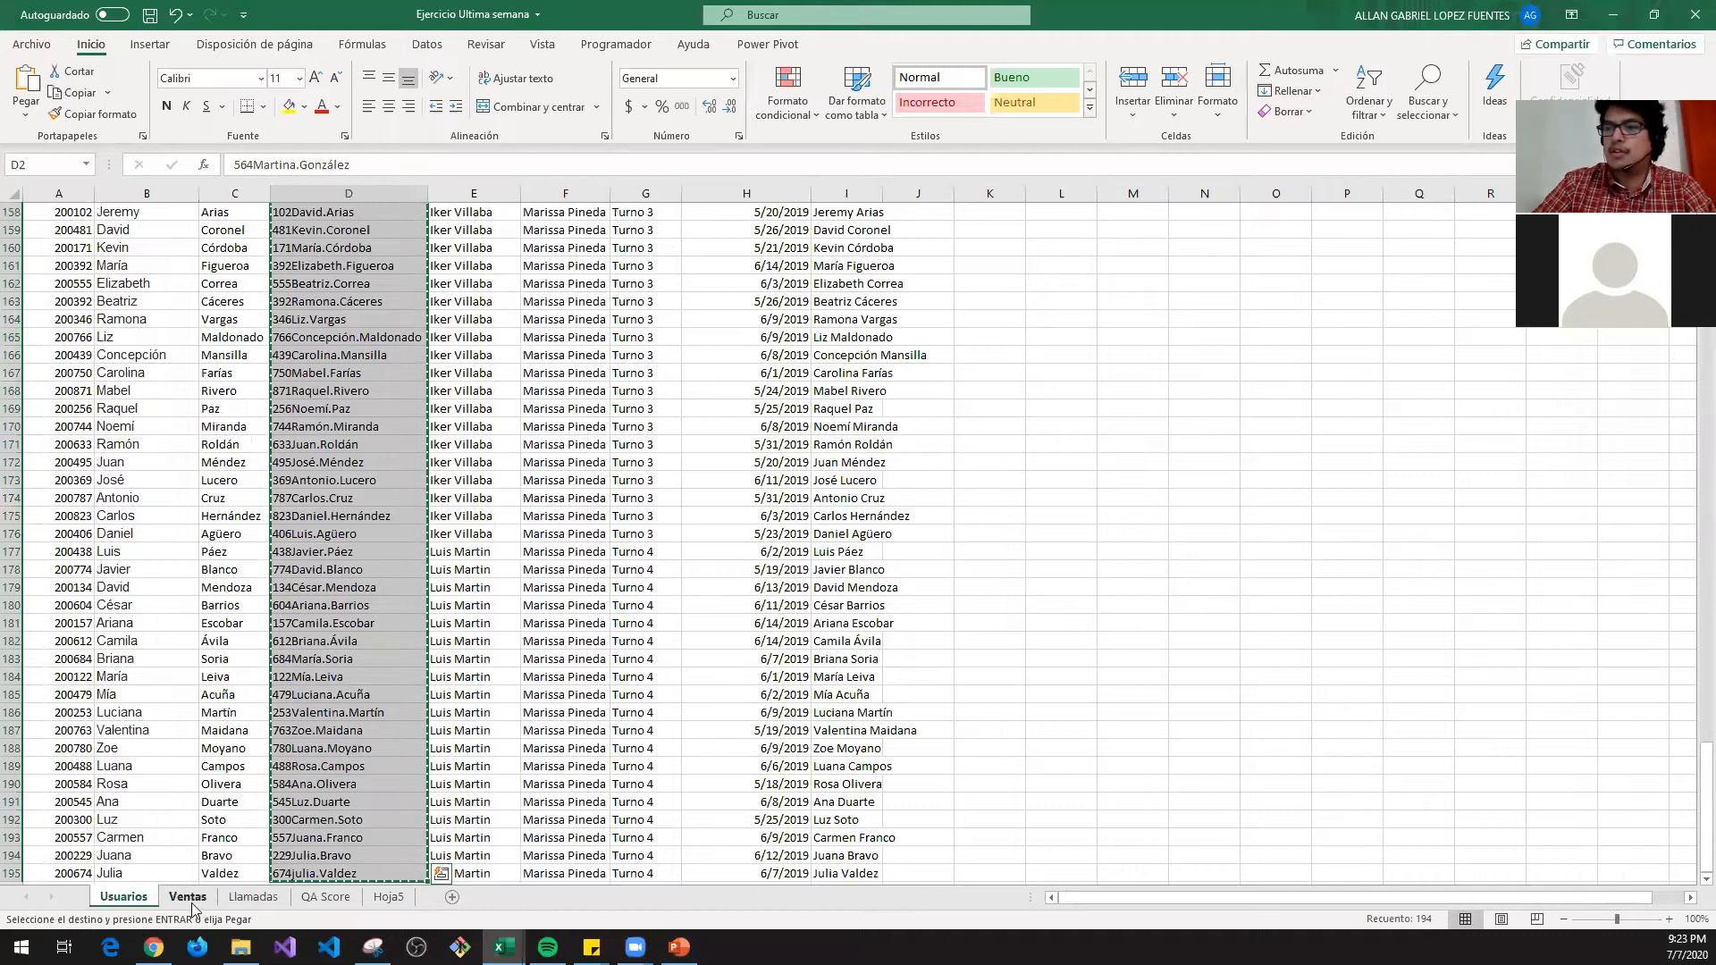
{"action": "left_click", "coordinate": [554, 356]}
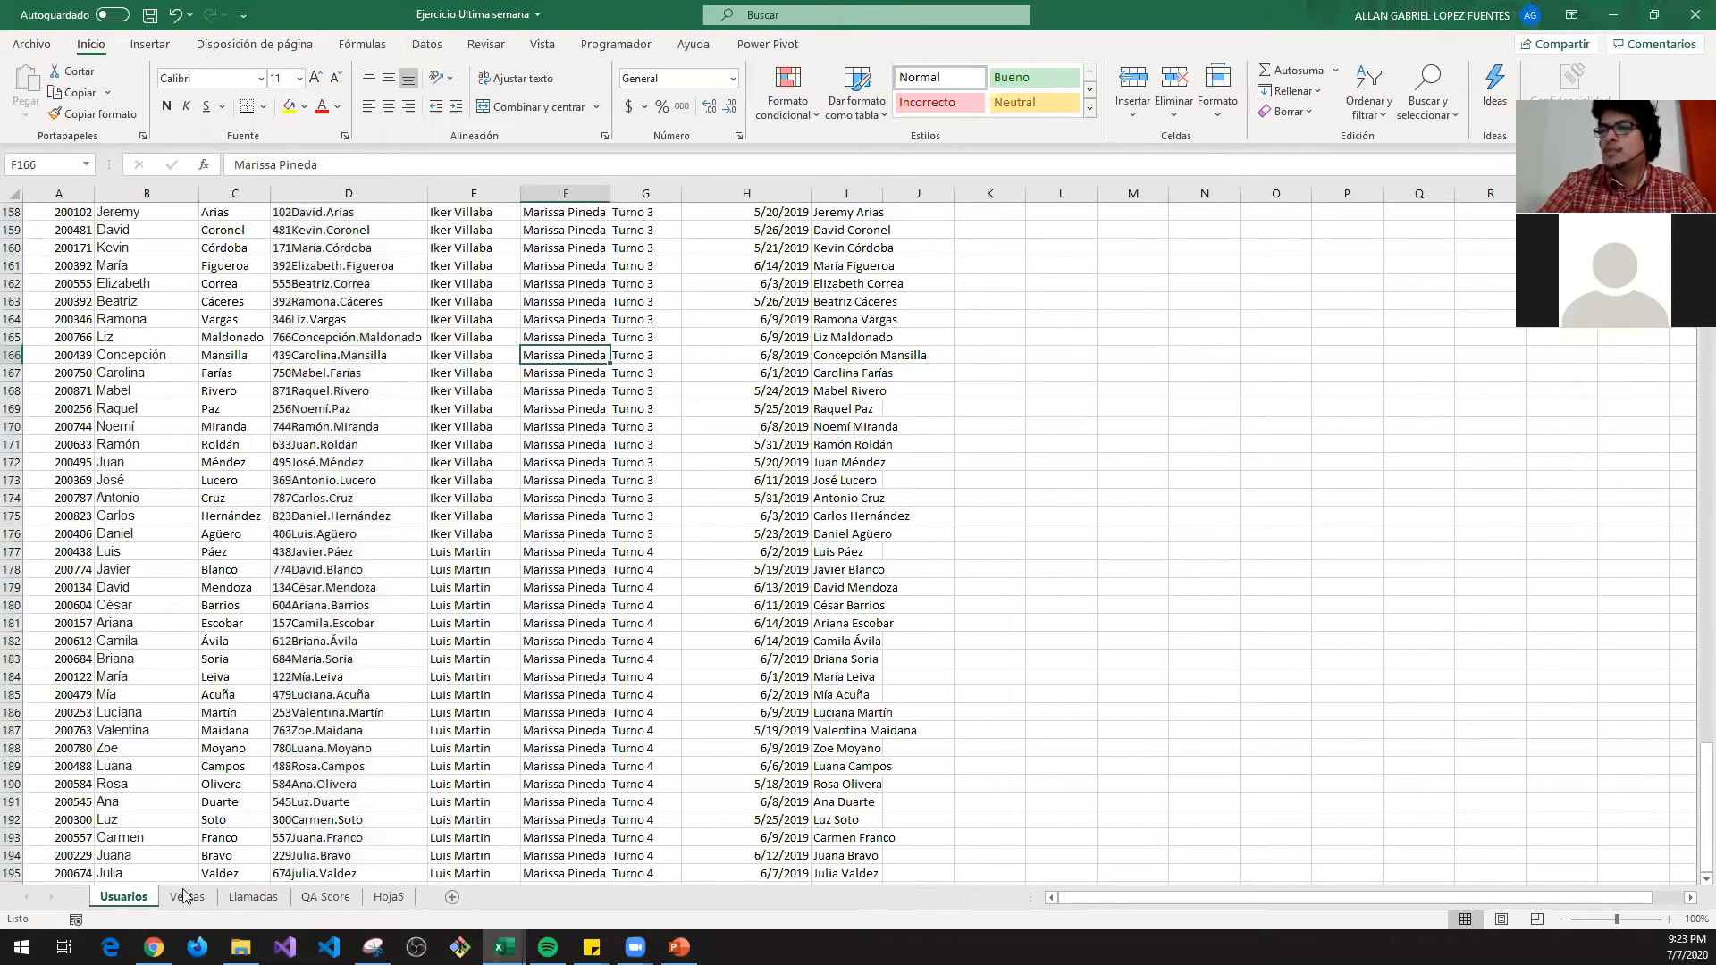
- Enter 1 in cell G2 under Counter on the Llamadas sheet
{"action": "left_click", "coordinate": [253, 897]}
{"action": "left_click", "coordinate": [572, 218]}
{"action": "left_click", "coordinate": [582, 230]}
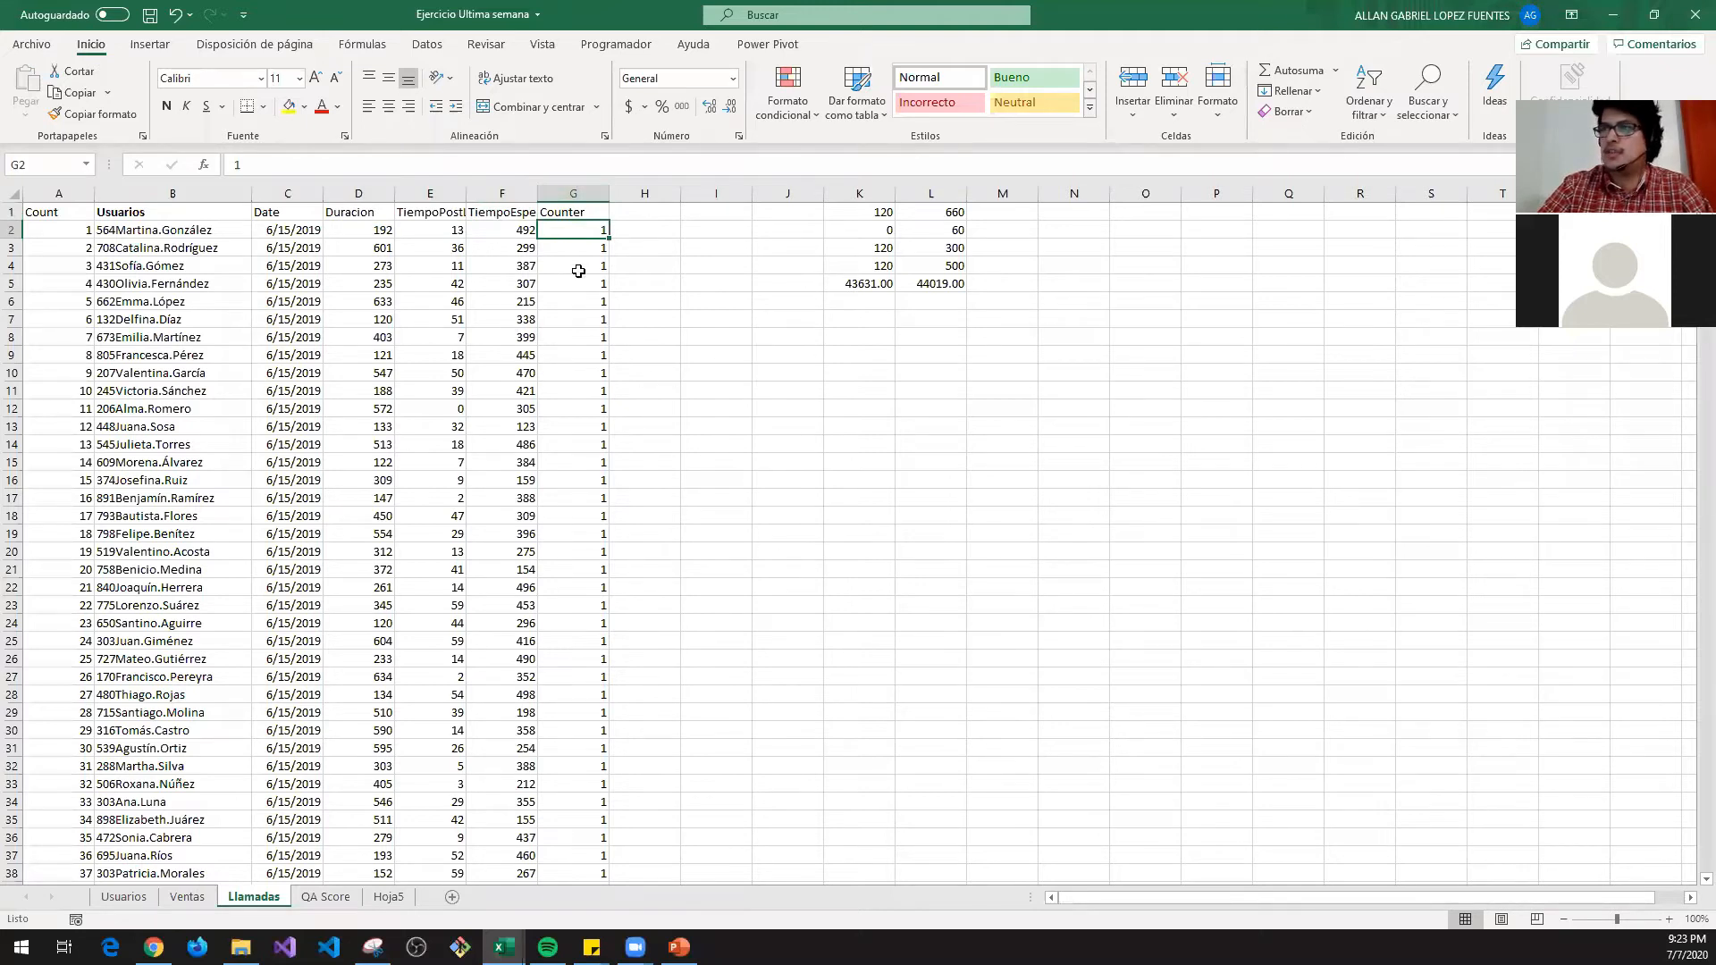
{"action": "type", "text": "1"}
{"action": "key", "text": "ctrl+Return"}
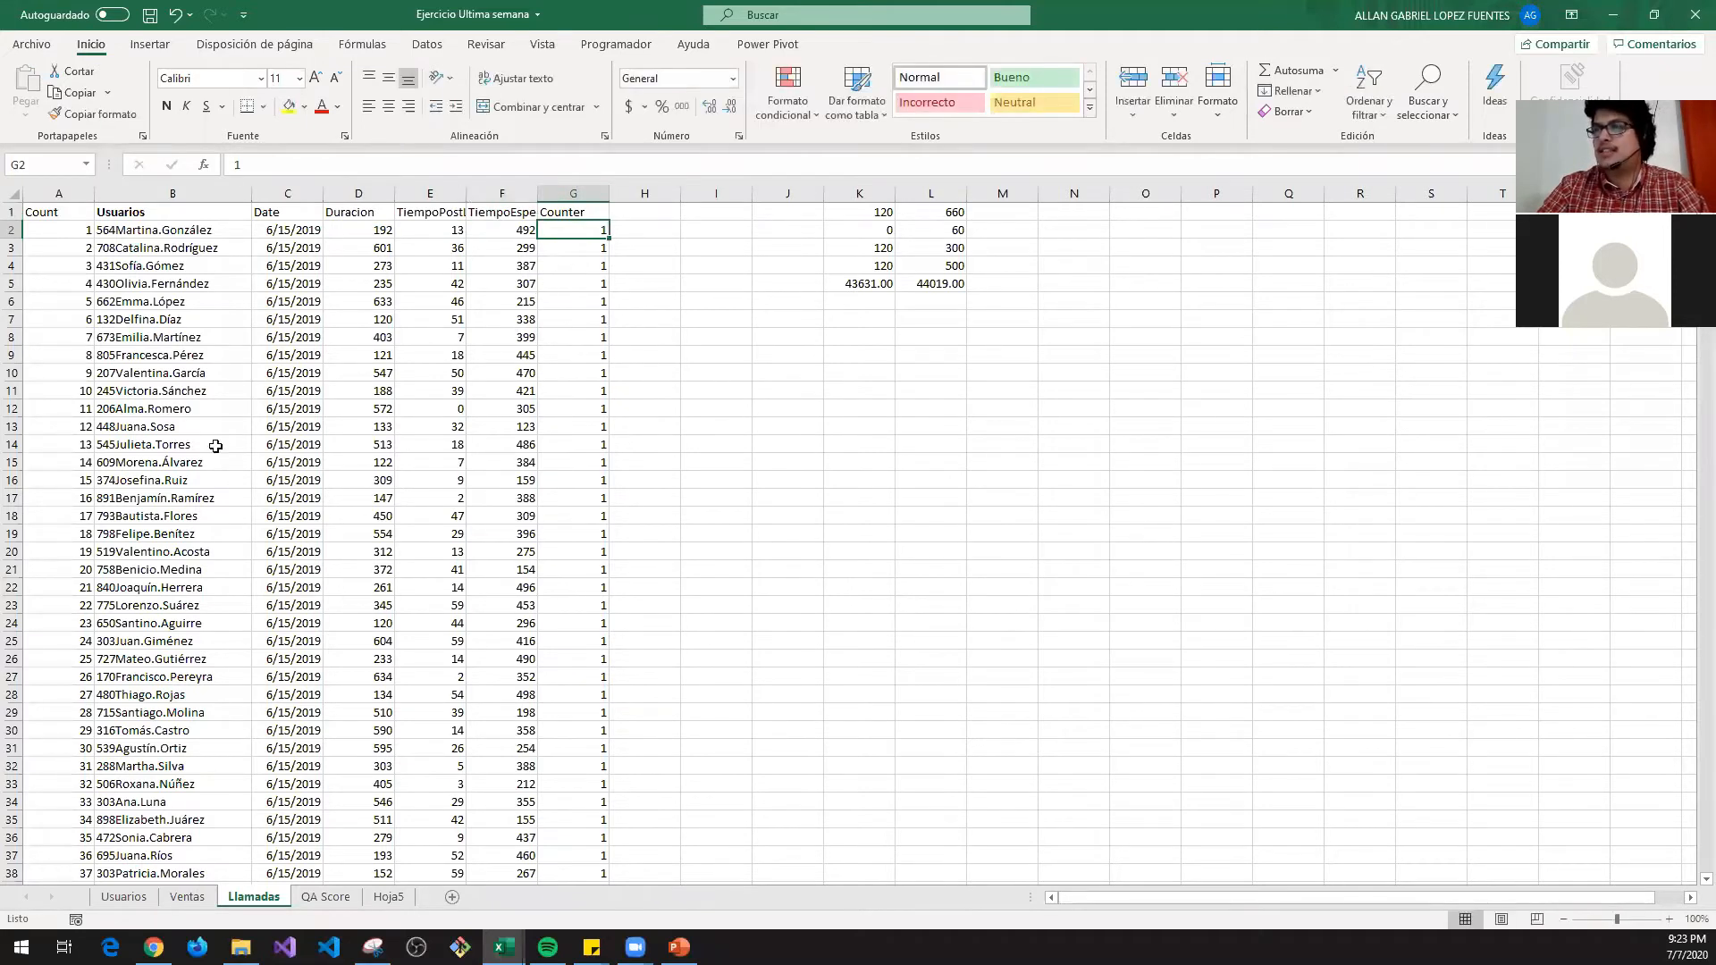
- Examine the call records of the Llamadas sheet and select its headings A1:G1 from Count to Counter
{"action": "left_click_drag", "start_coordinate": [502, 266], "coordinate": [163, 576]}
{"action": "left_click", "coordinate": [417, 396]}
{"action": "scroll", "coordinate": [416, 404], "scroll_direction": "down", "scroll_amount": 7}
{"action": "scroll", "coordinate": [351, 456], "scroll_direction": "up", "scroll_amount": 7}
{"action": "left_click_drag", "start_coordinate": [56, 209], "coordinate": [581, 209]}
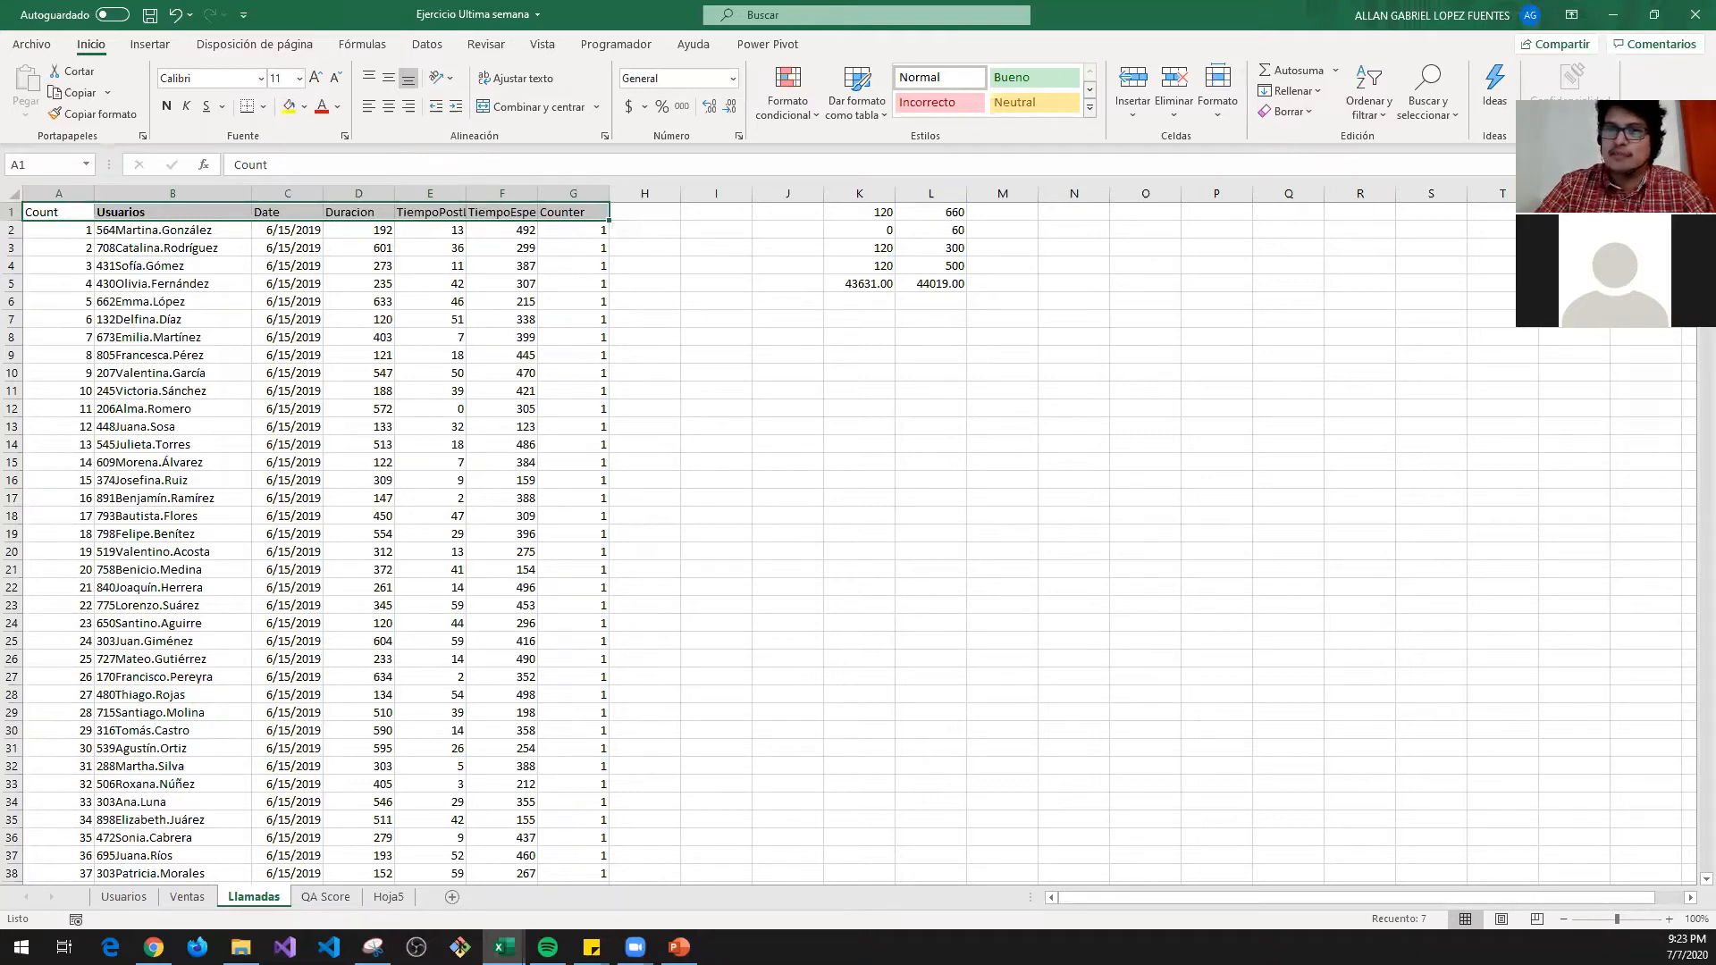
{"action": "left_click", "coordinate": [473, 426]}
{"action": "left_click", "coordinate": [480, 263]}
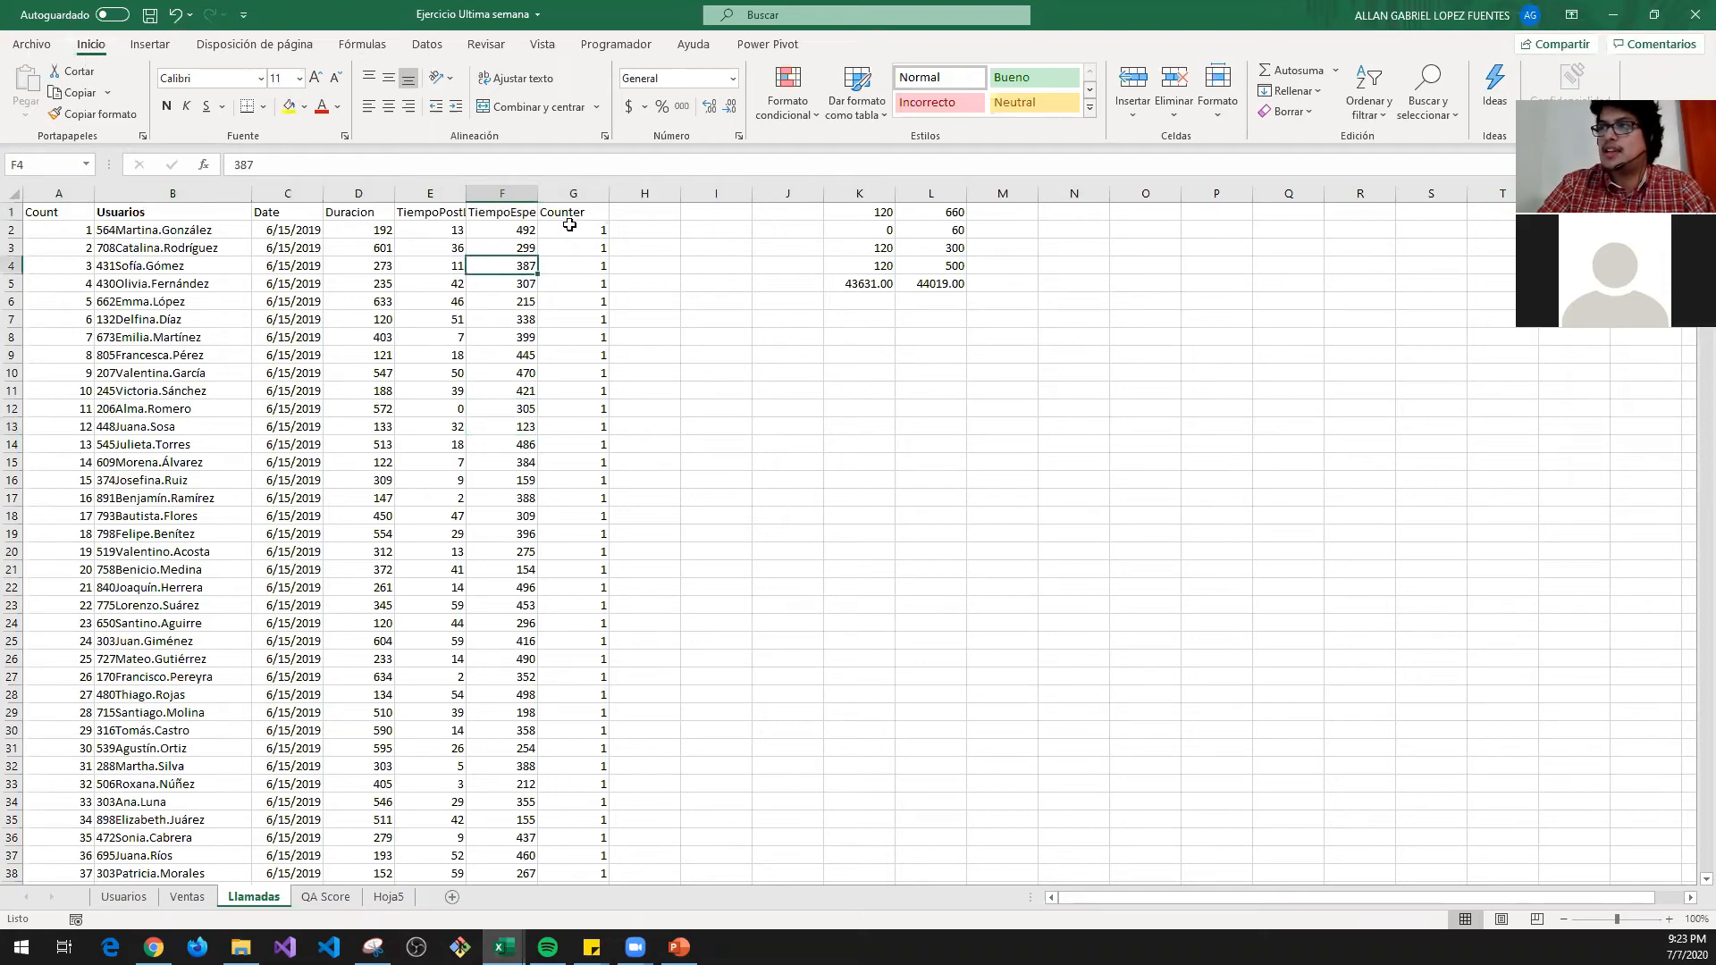
{"action": "left_click", "coordinate": [569, 225]}
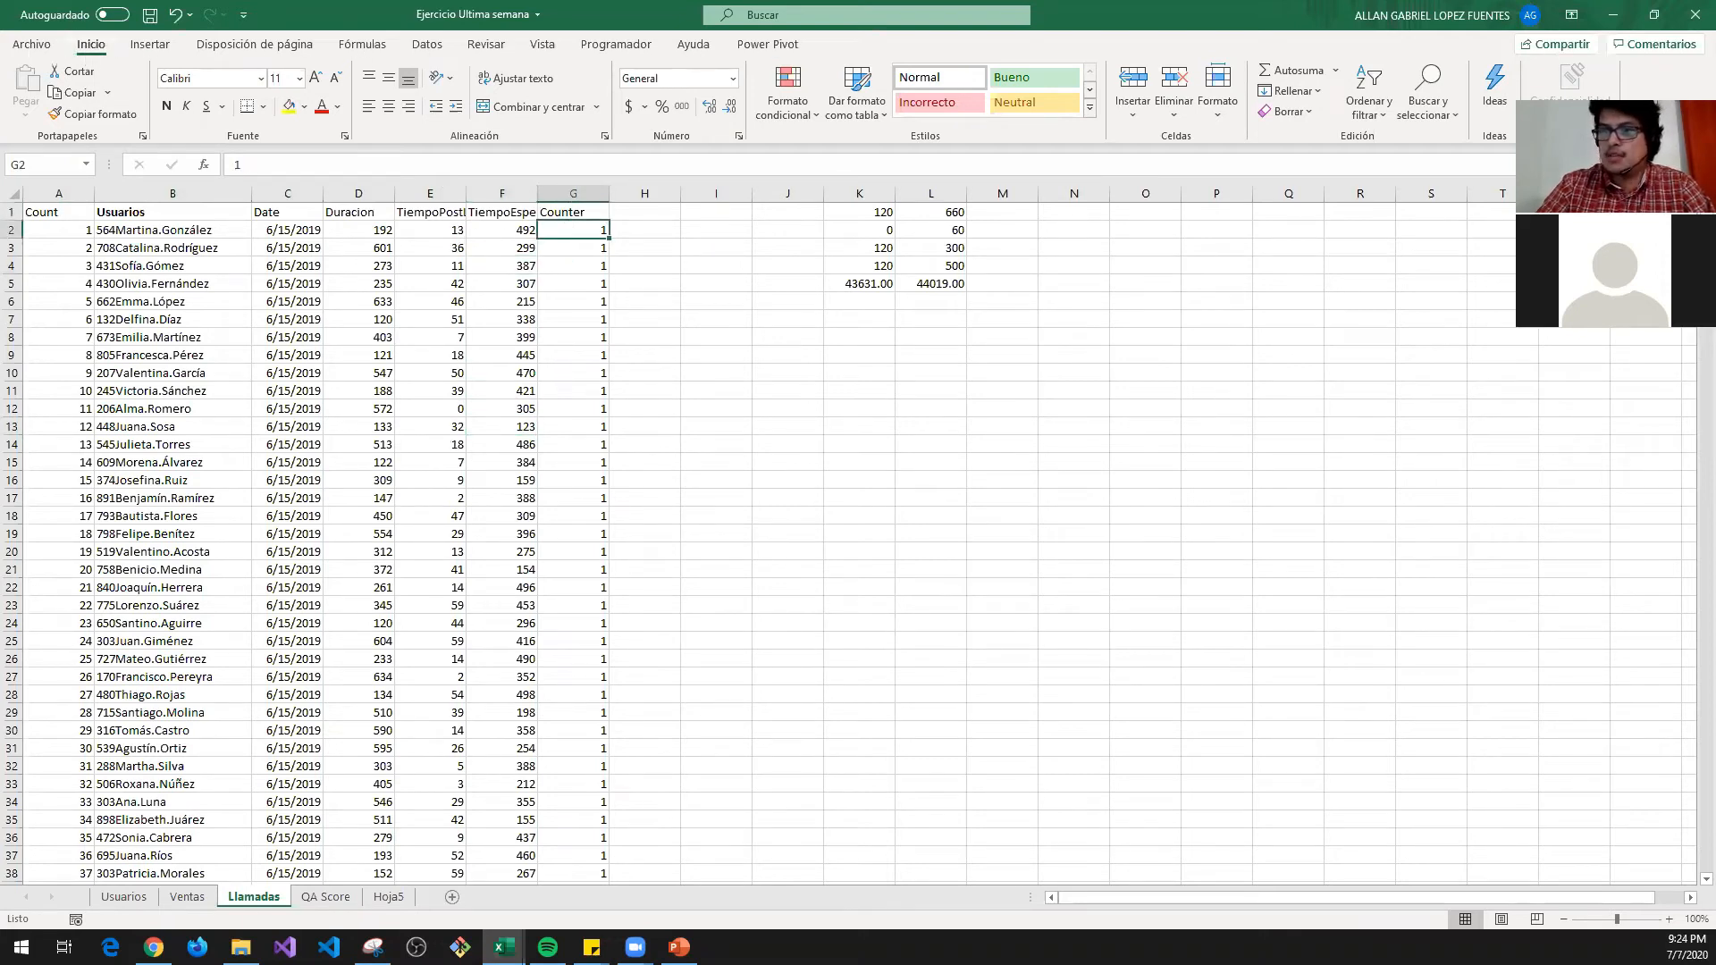
- Switch to the Libro4 workbook and start a CONTAR.SI.CONJUNTO formula in cell M2 under Ventas on the Calculadora sheet
{"action": "key", "text": "alt+Tab"}
{"action": "key", "text": "alt+Tab"}
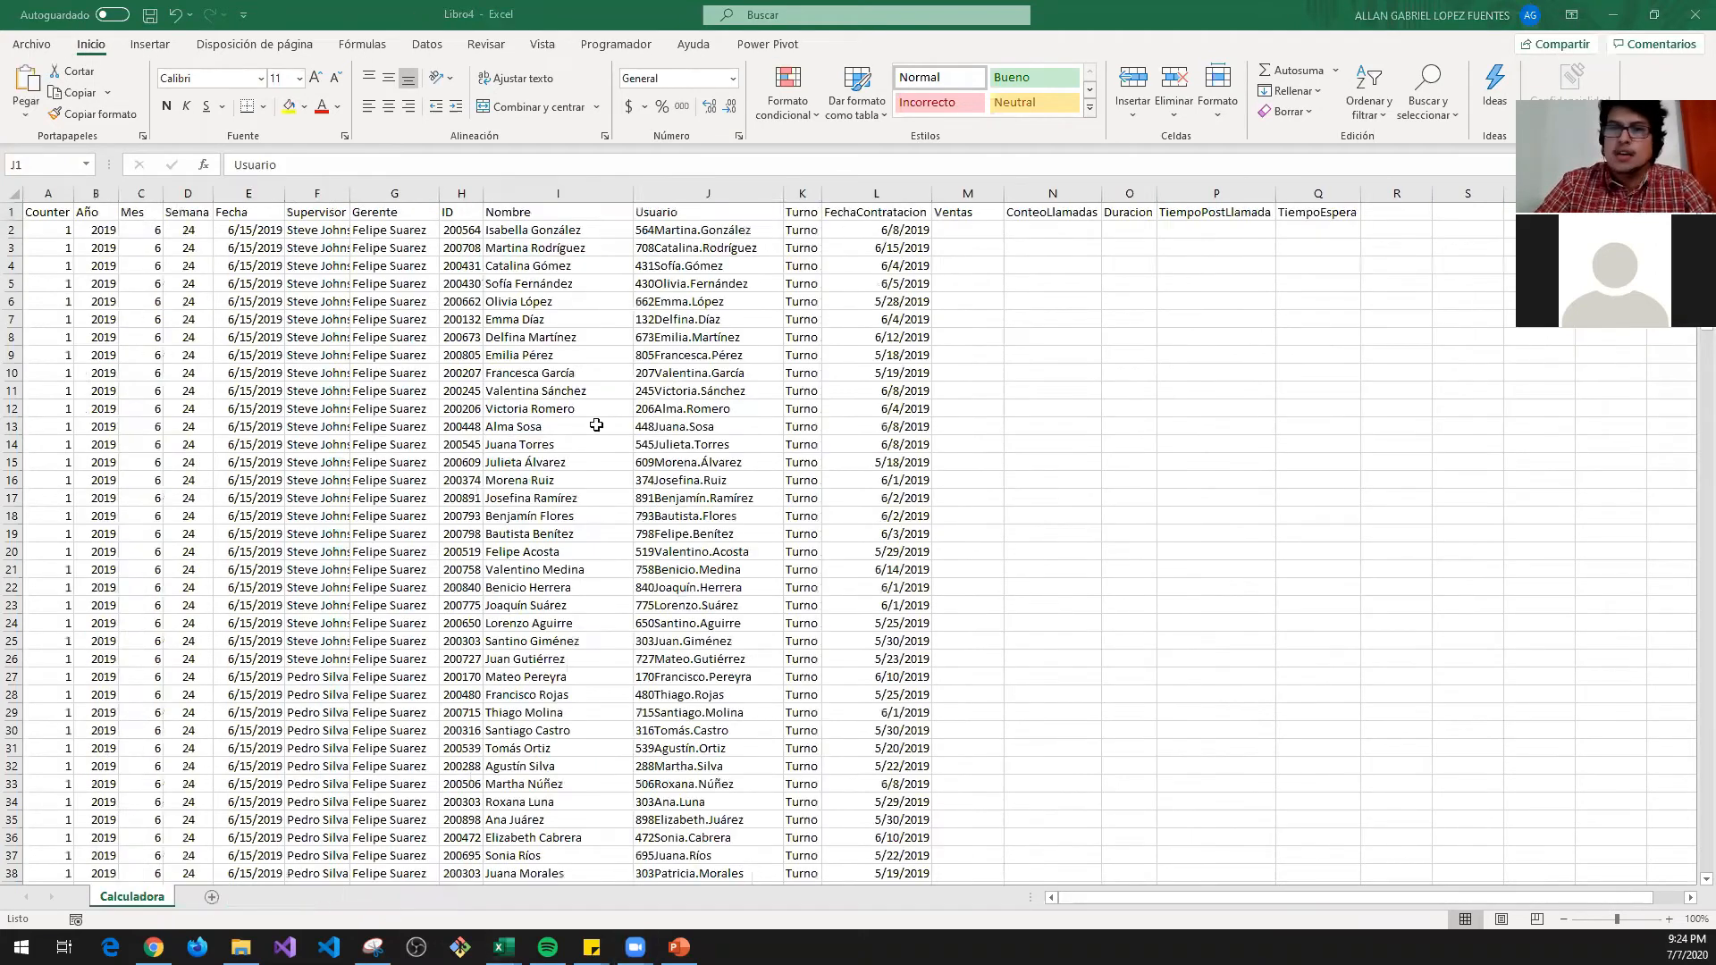
{"action": "left_click", "coordinate": [977, 227]}
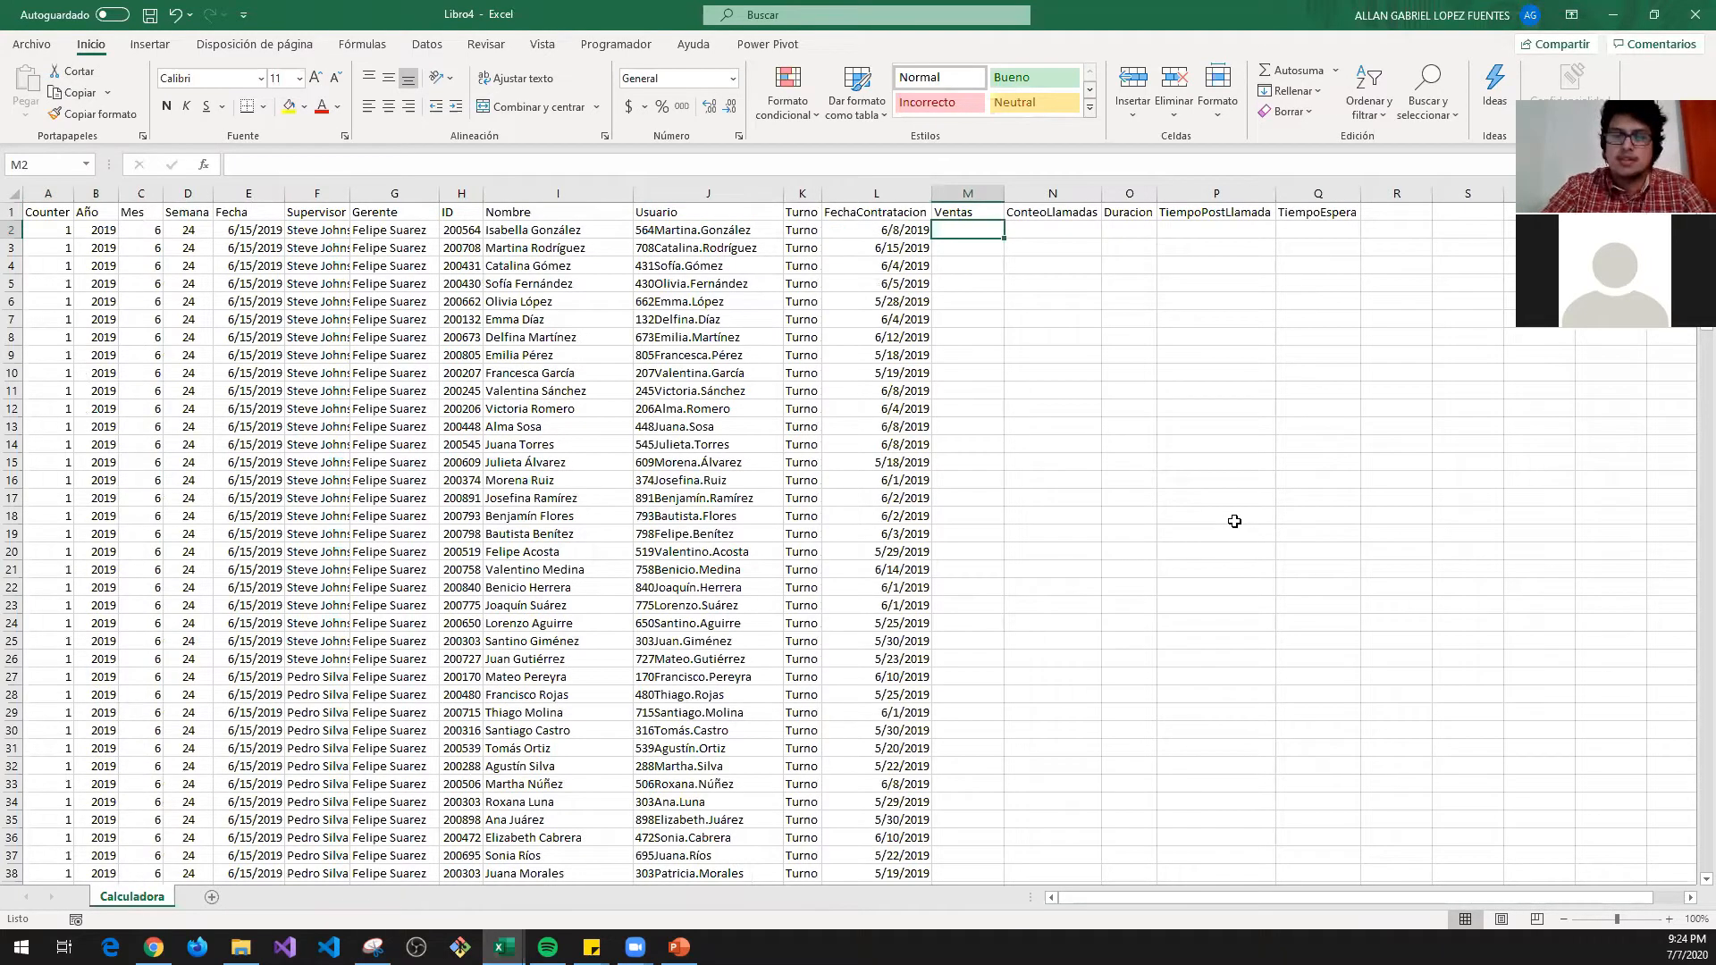
{"action": "type", "text": ")"}
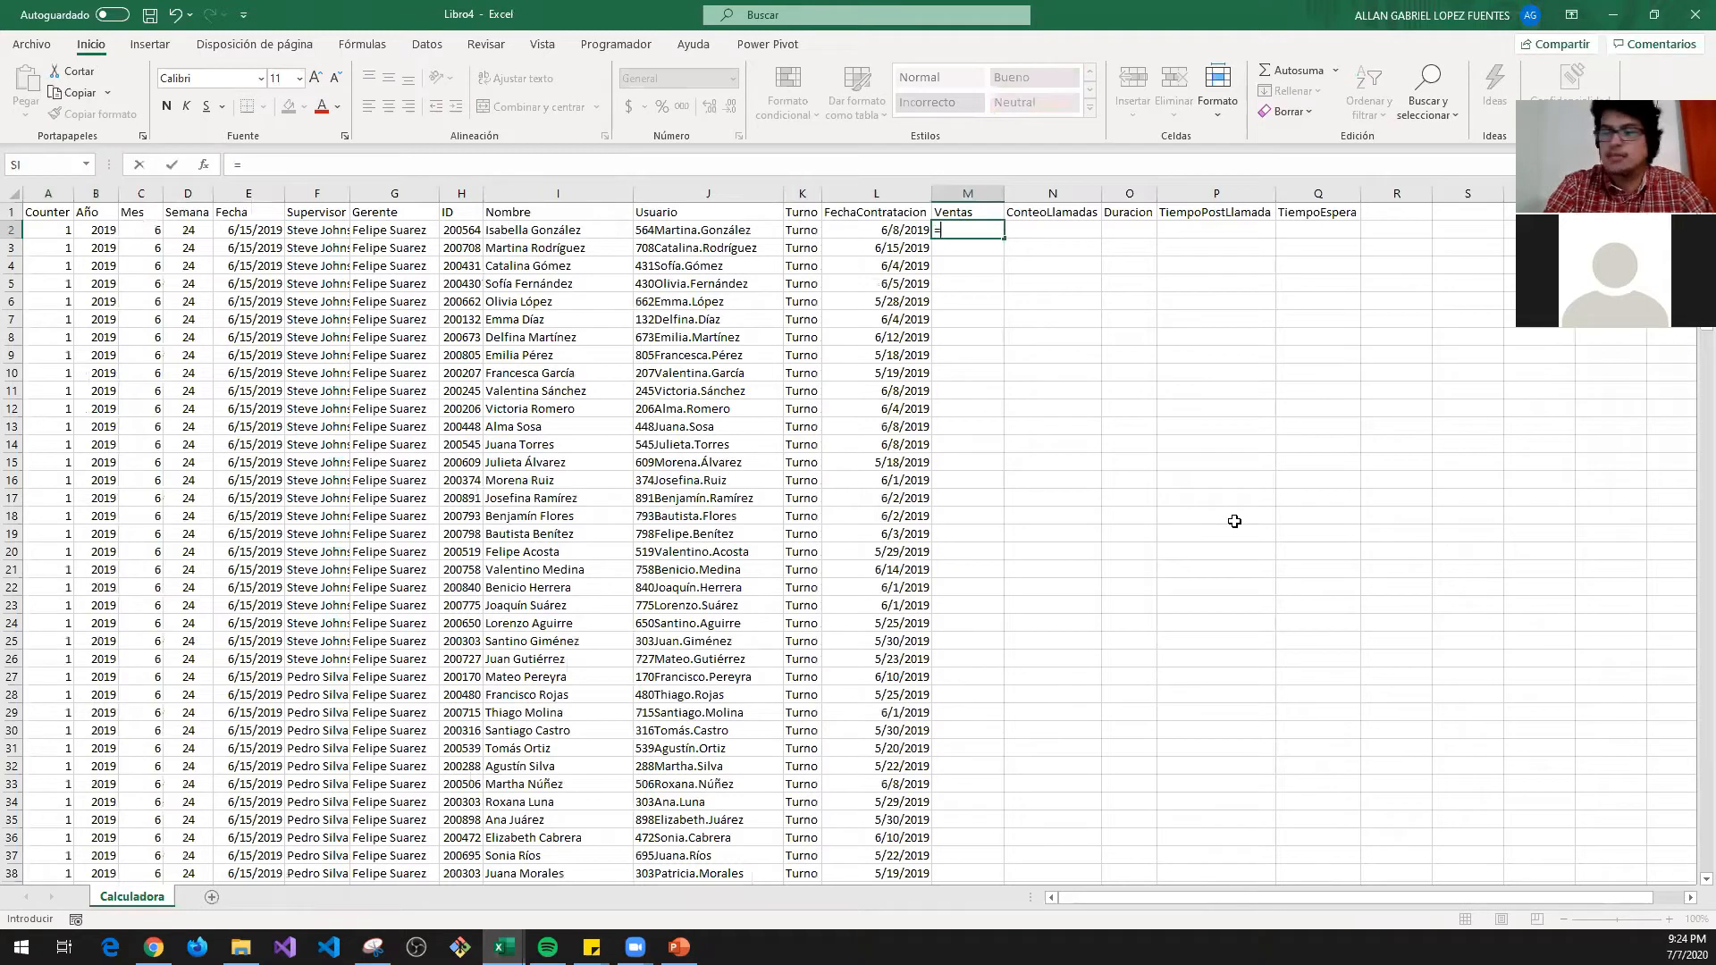
{"action": "type", "text": "con"}
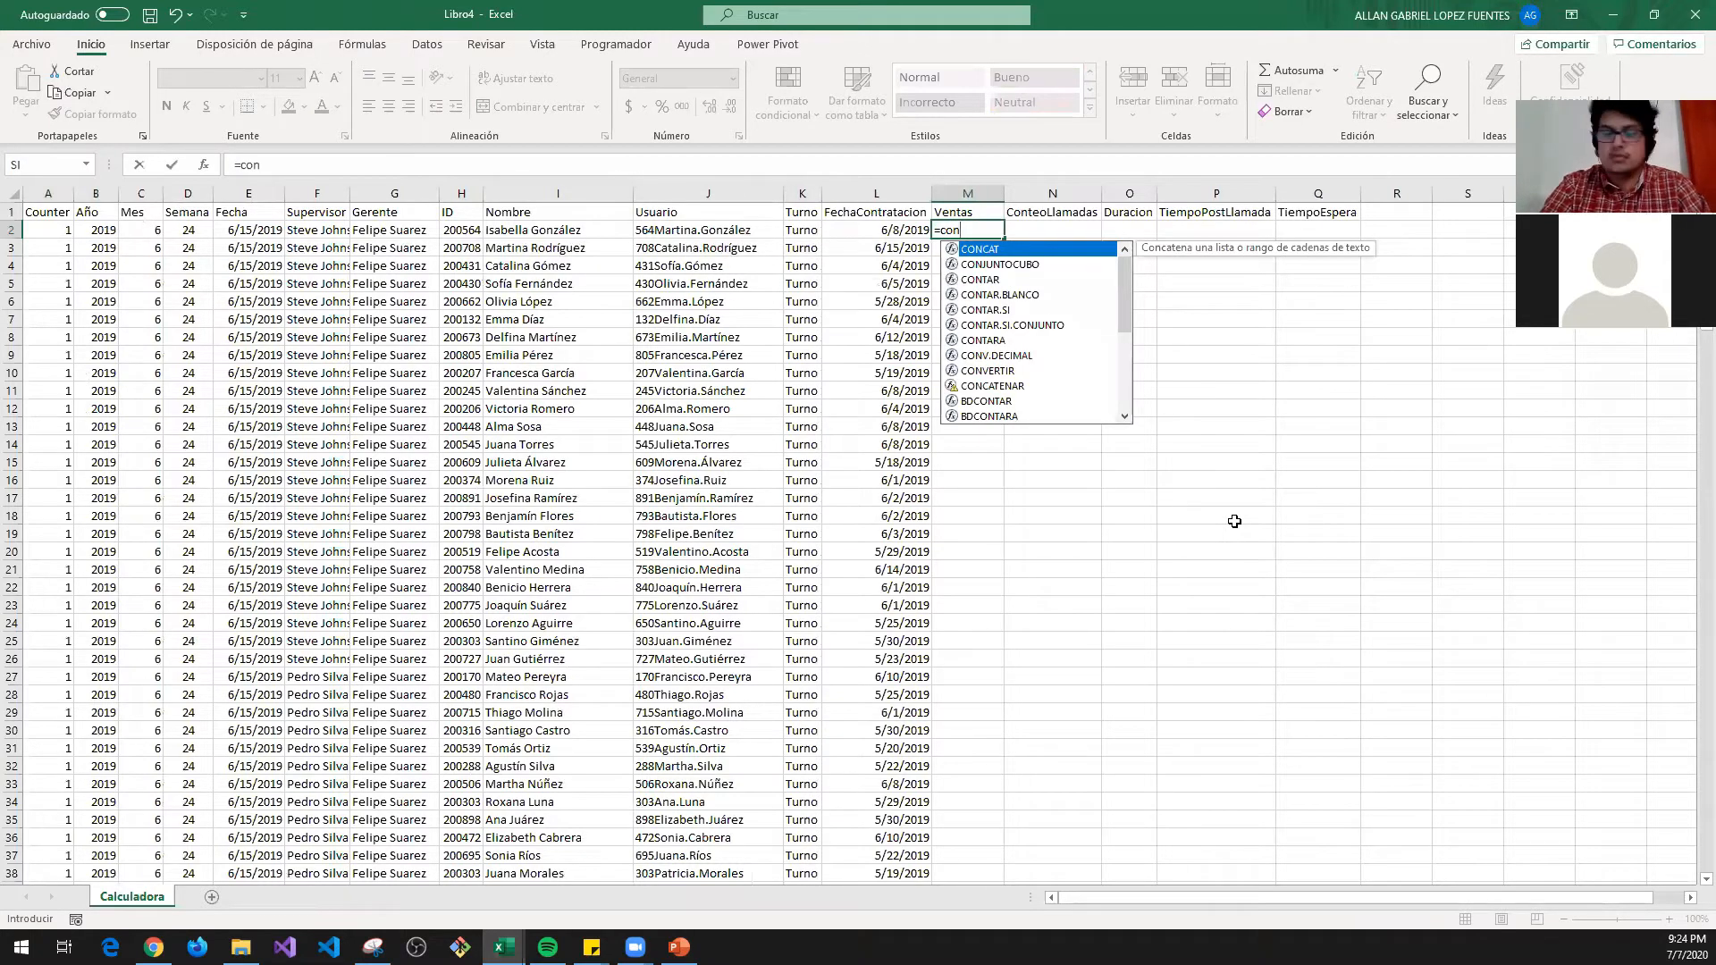
{"action": "type", "text": "tar"}
{"action": "key", "text": "Down"}
{"action": "key", "text": "Down"}
{"action": "key", "text": "Down"}
{"action": "key", "text": "Tab"}
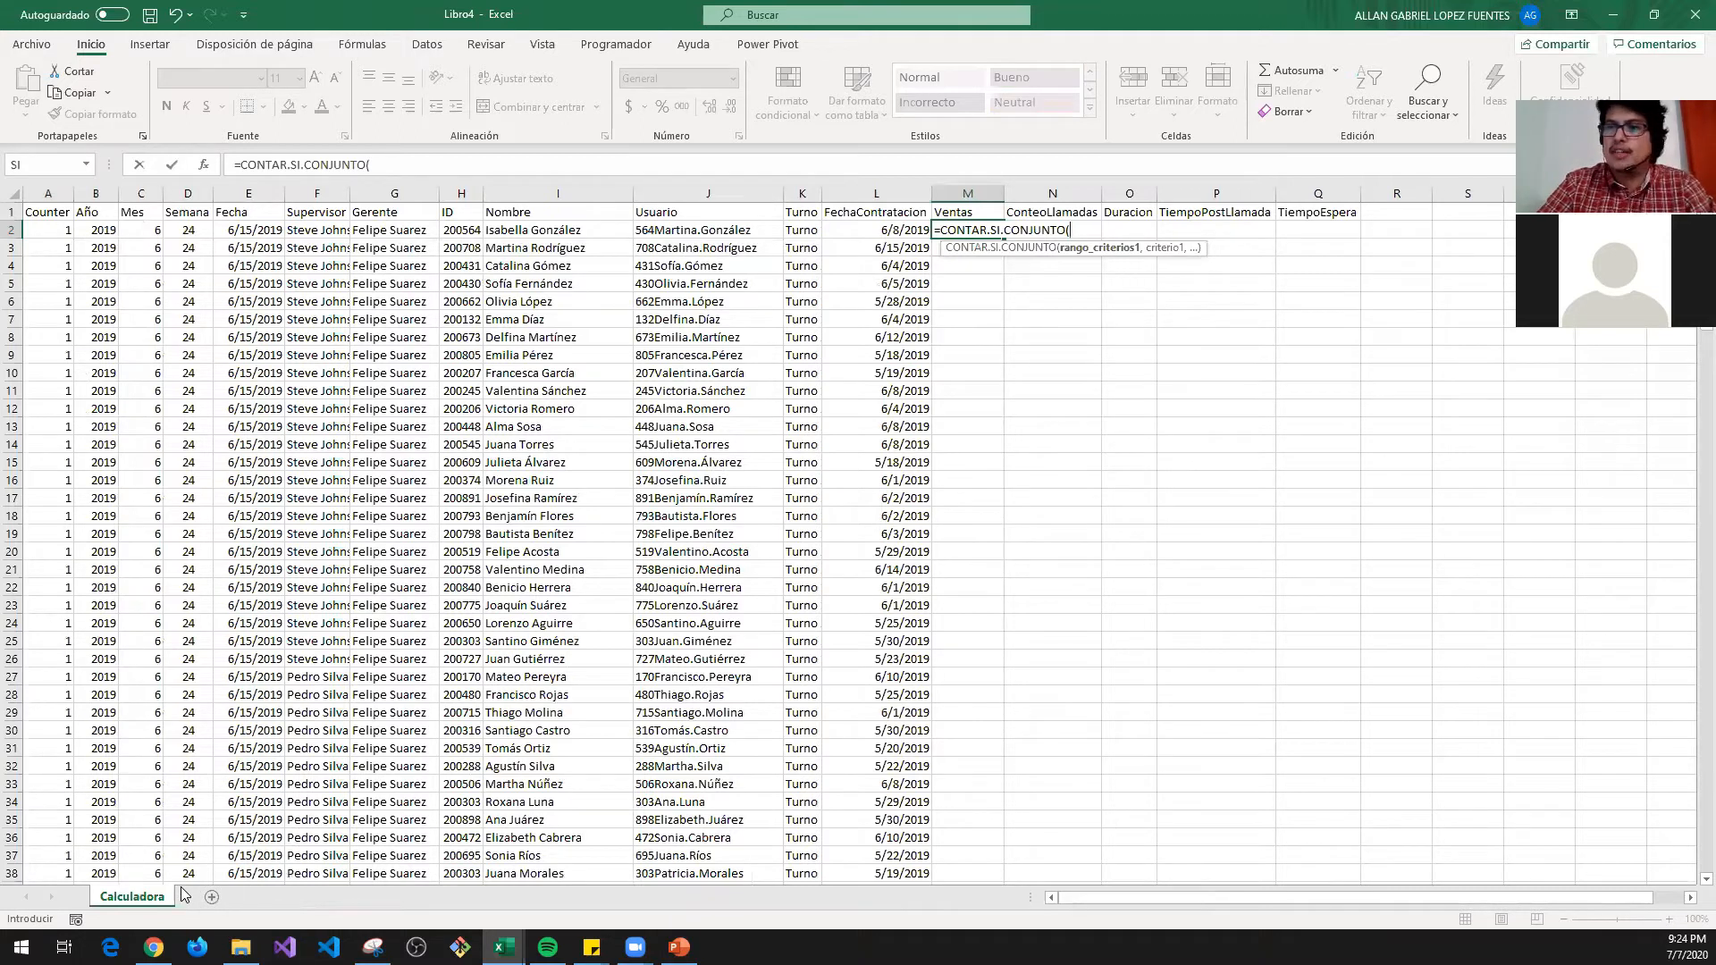
- Give the formula its first criteria pair: column C of the Ventas sheet in Ejercicio Ultima semana, matched to Usuario cell J2
{"action": "key", "text": "alt+Tab"}
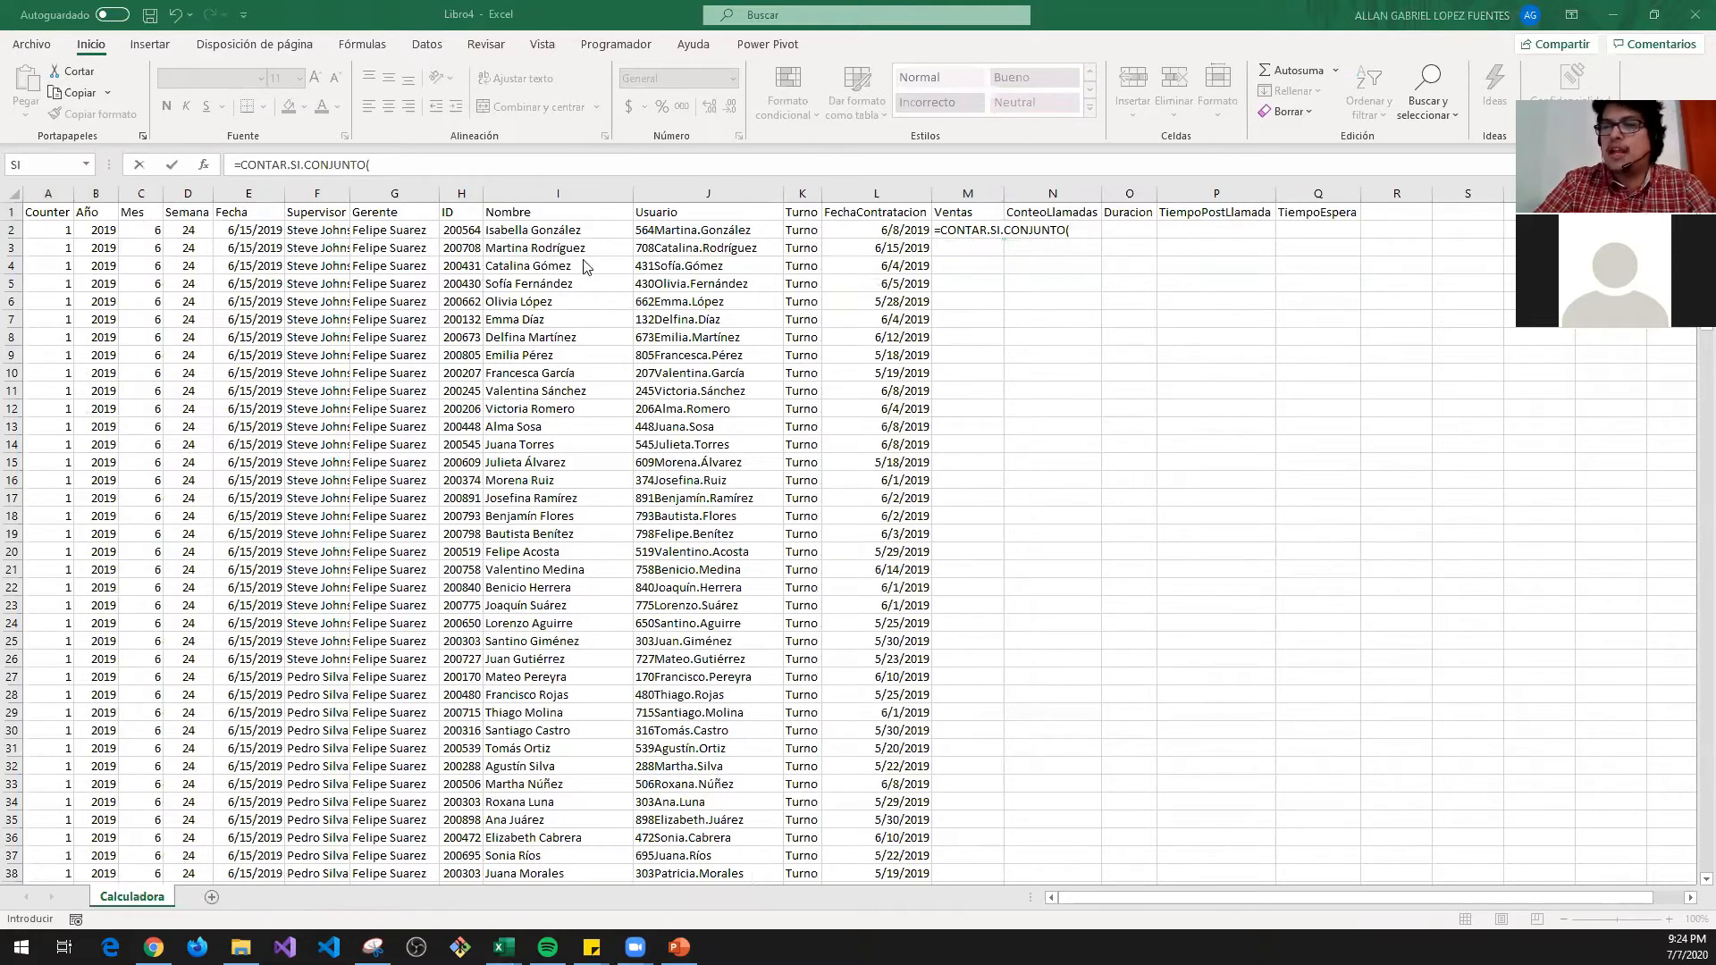
{"action": "key", "text": "alt+Tab"}
{"action": "left_click", "coordinate": [187, 897]}
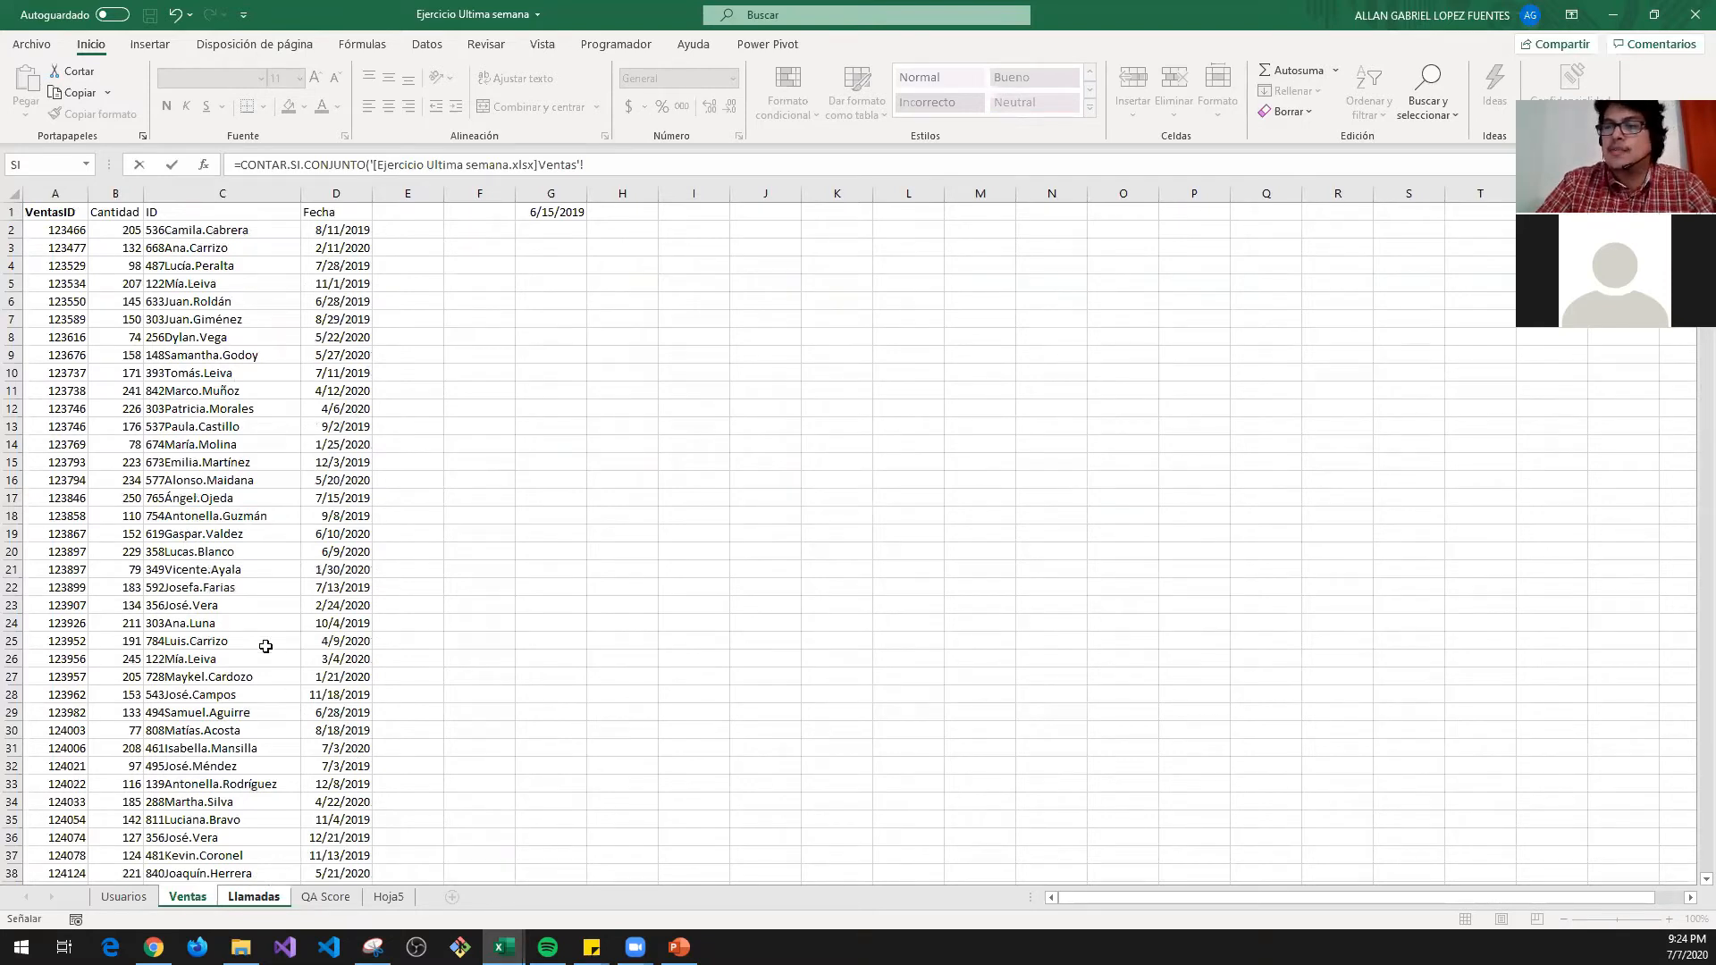
{"action": "left_click", "coordinate": [258, 193]}
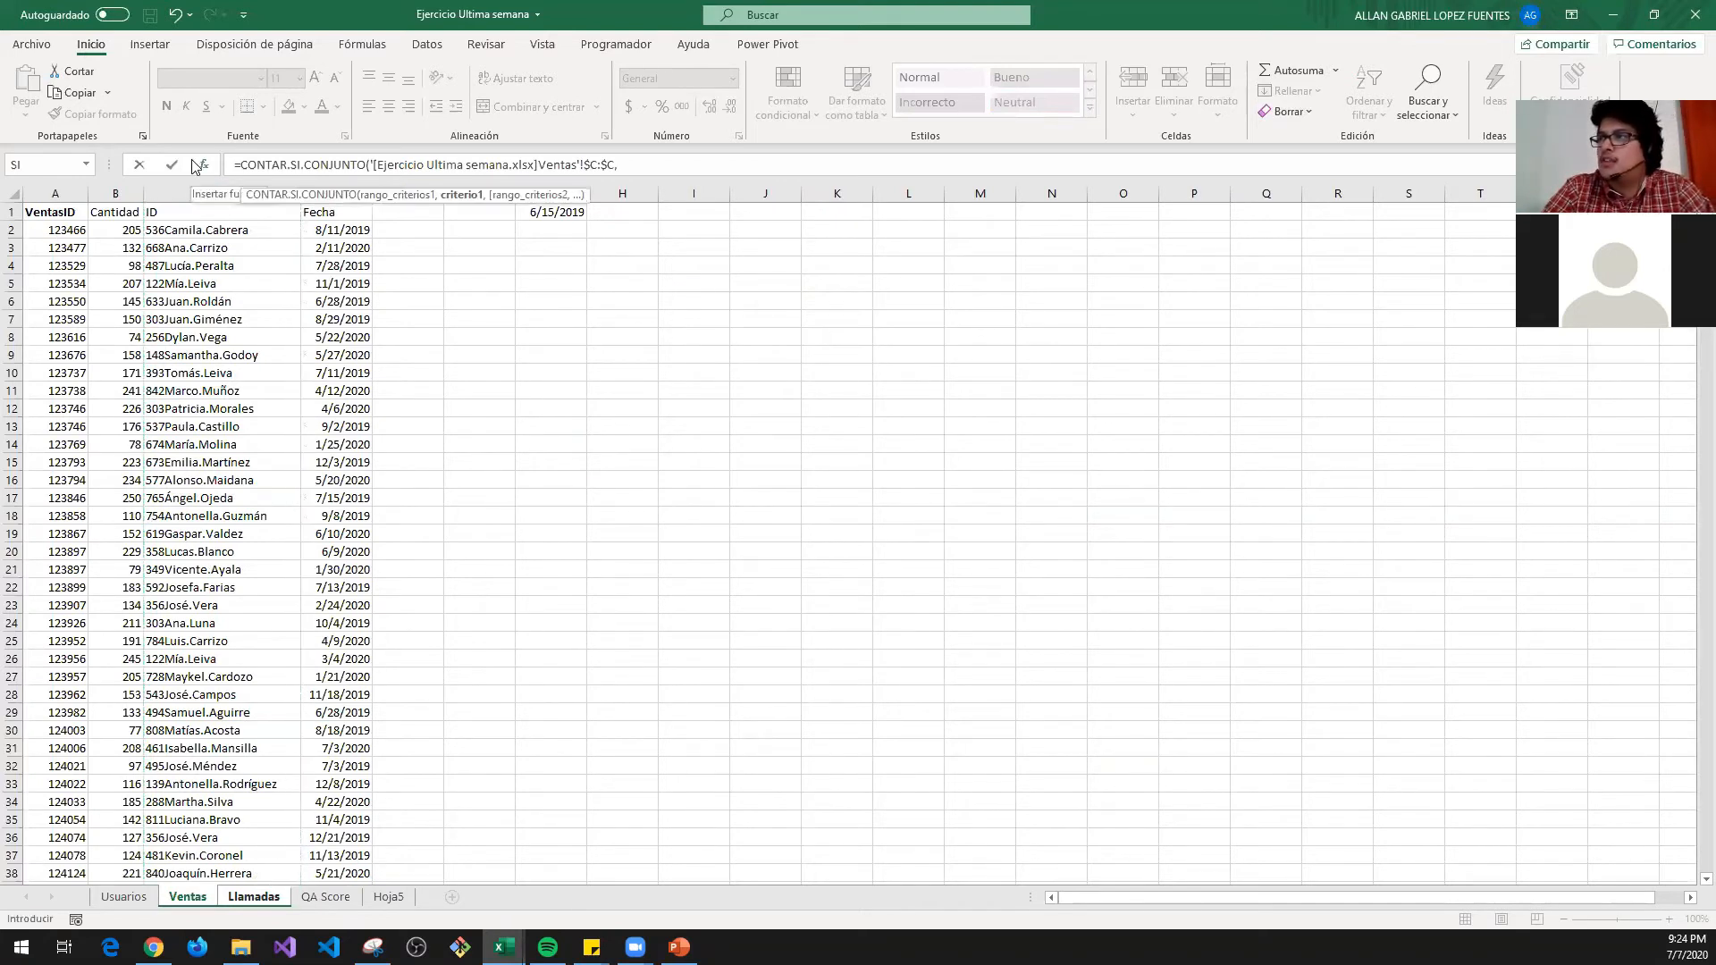
{"action": "type", "text": ","}
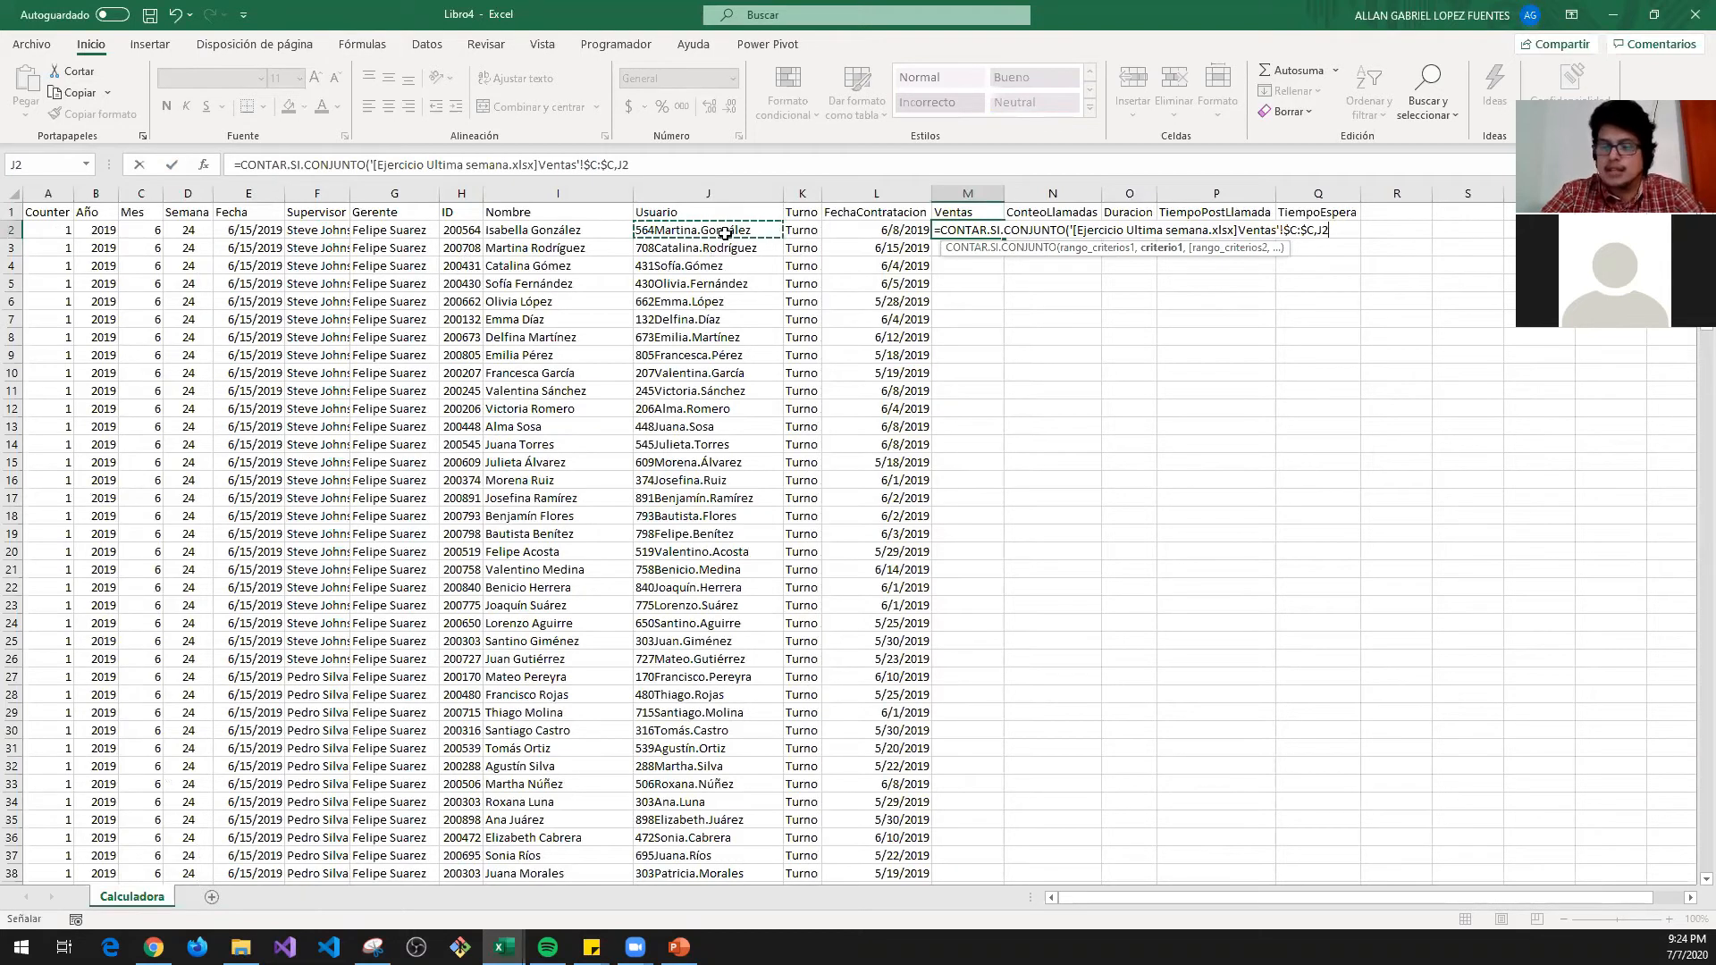
{"action": "type", "text": ","}
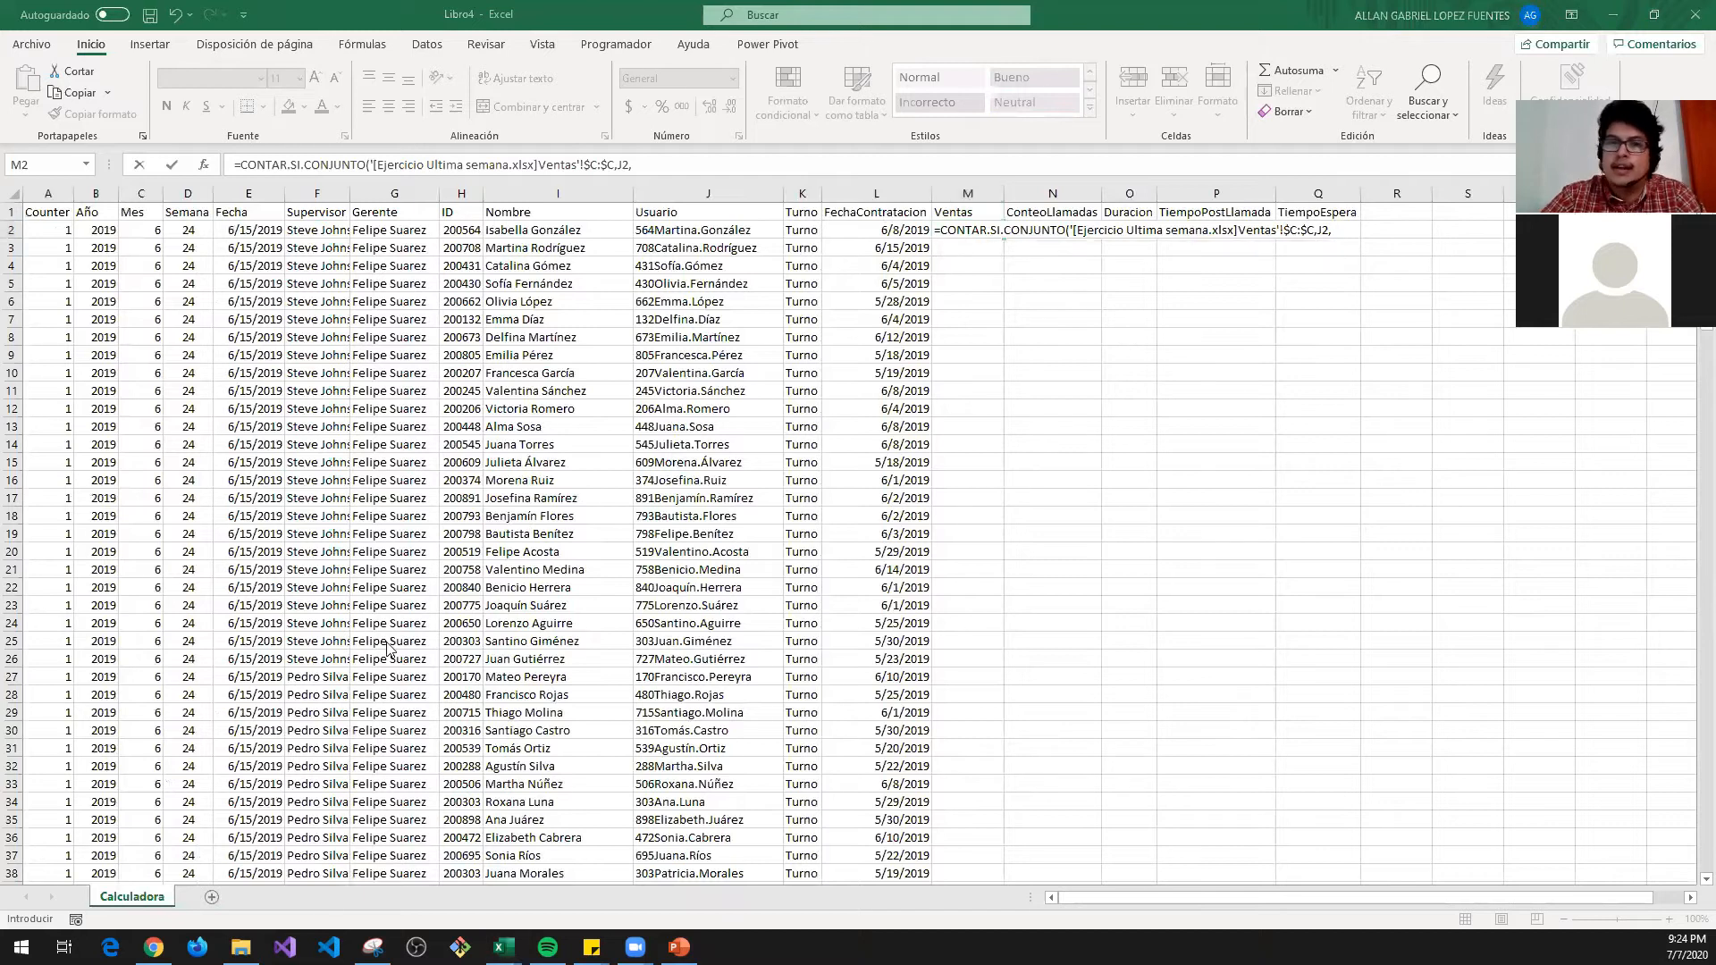
- Add column D of the Ventas sheet matched to Fecha cell E2 as the second criteria pair and complete the formula in M2
{"action": "key", "text": "ctrl+Tab"}
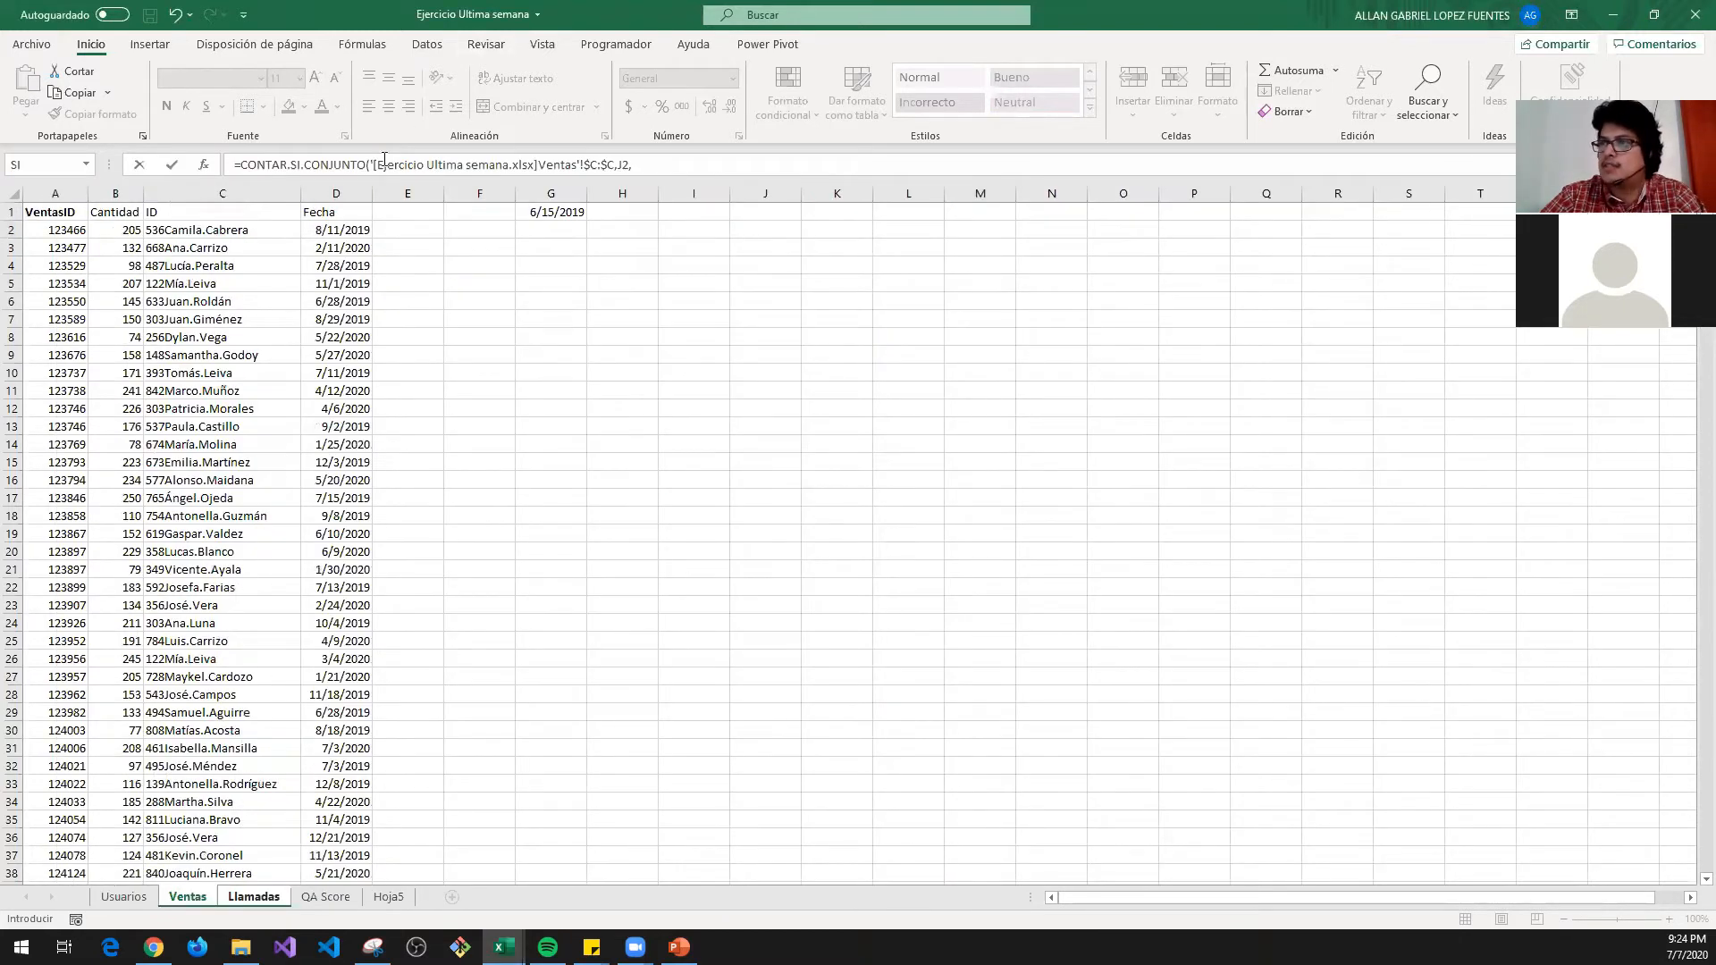
{"action": "left_click", "coordinate": [347, 185]}
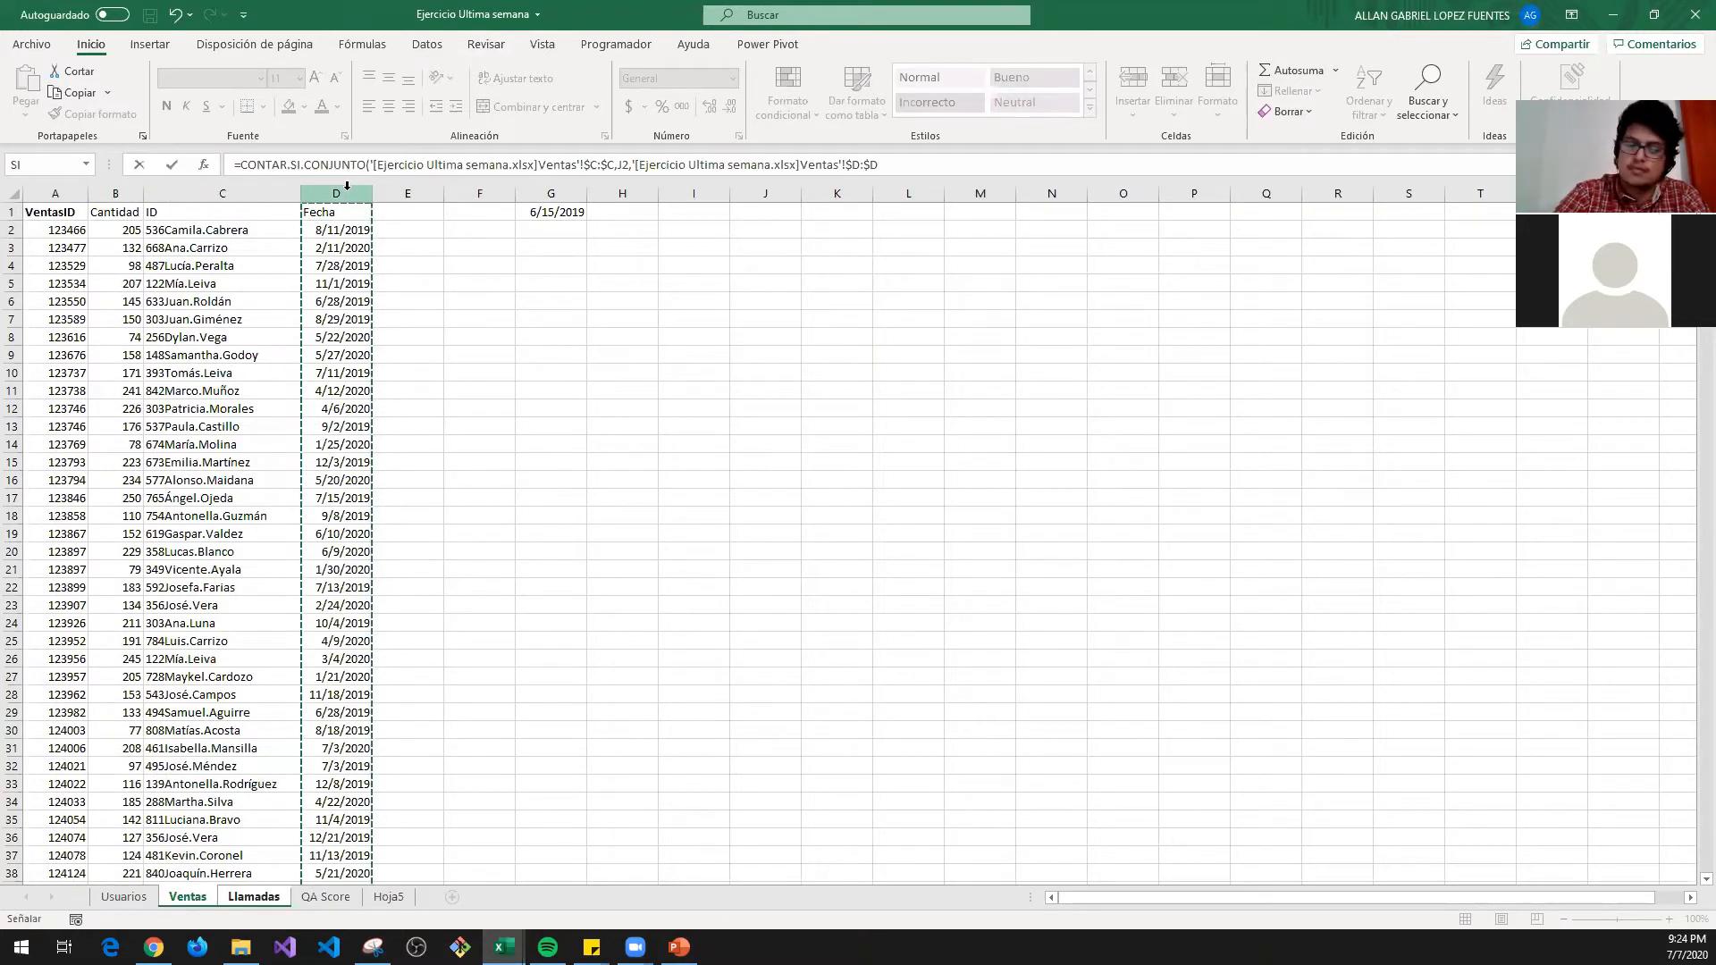
{"action": "type", "text": ","}
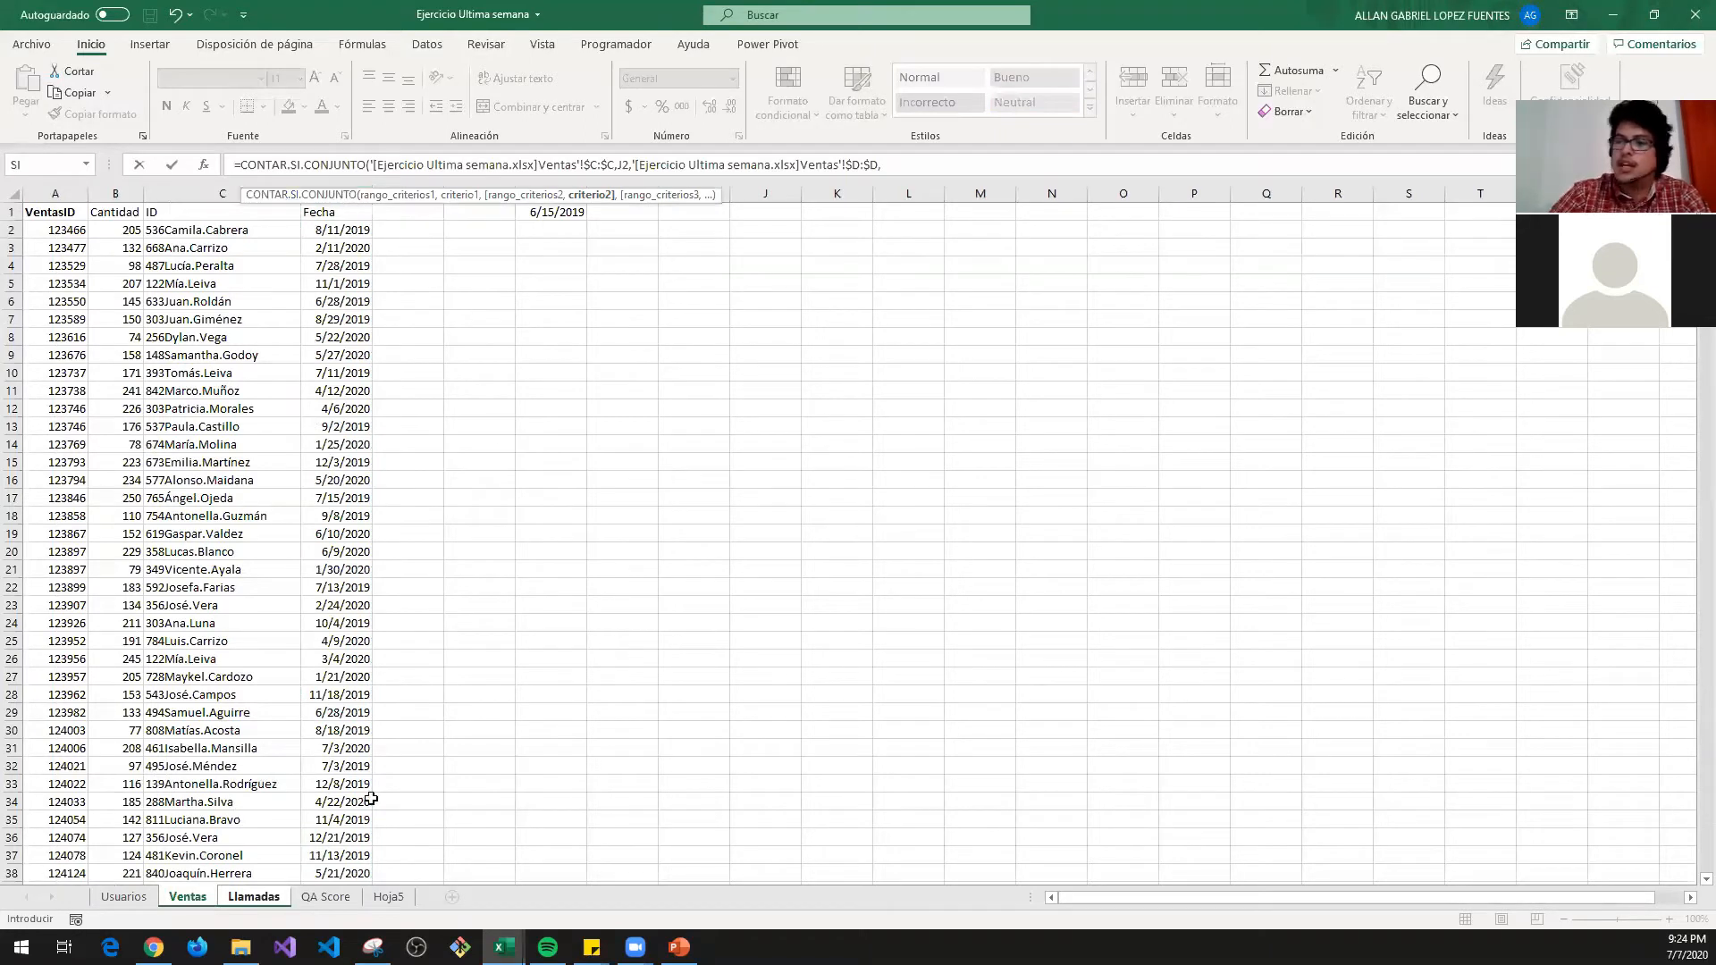
{"action": "key", "text": "alt+Tab"}
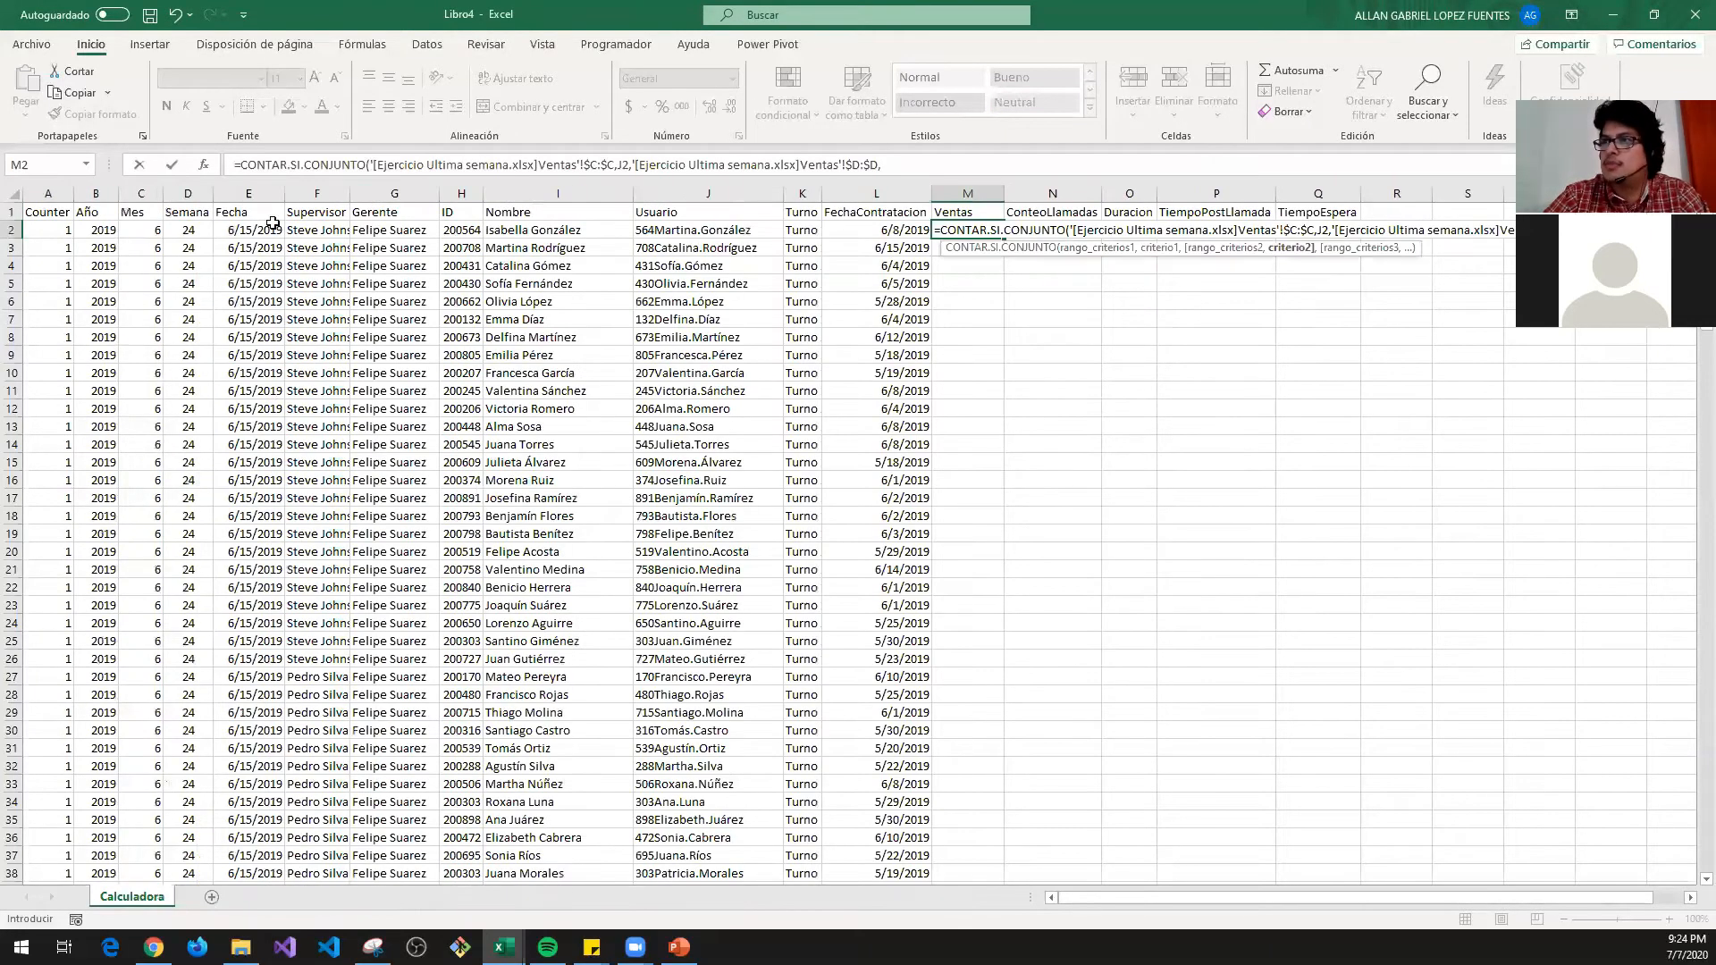
{"action": "left_click", "coordinate": [239, 229]}
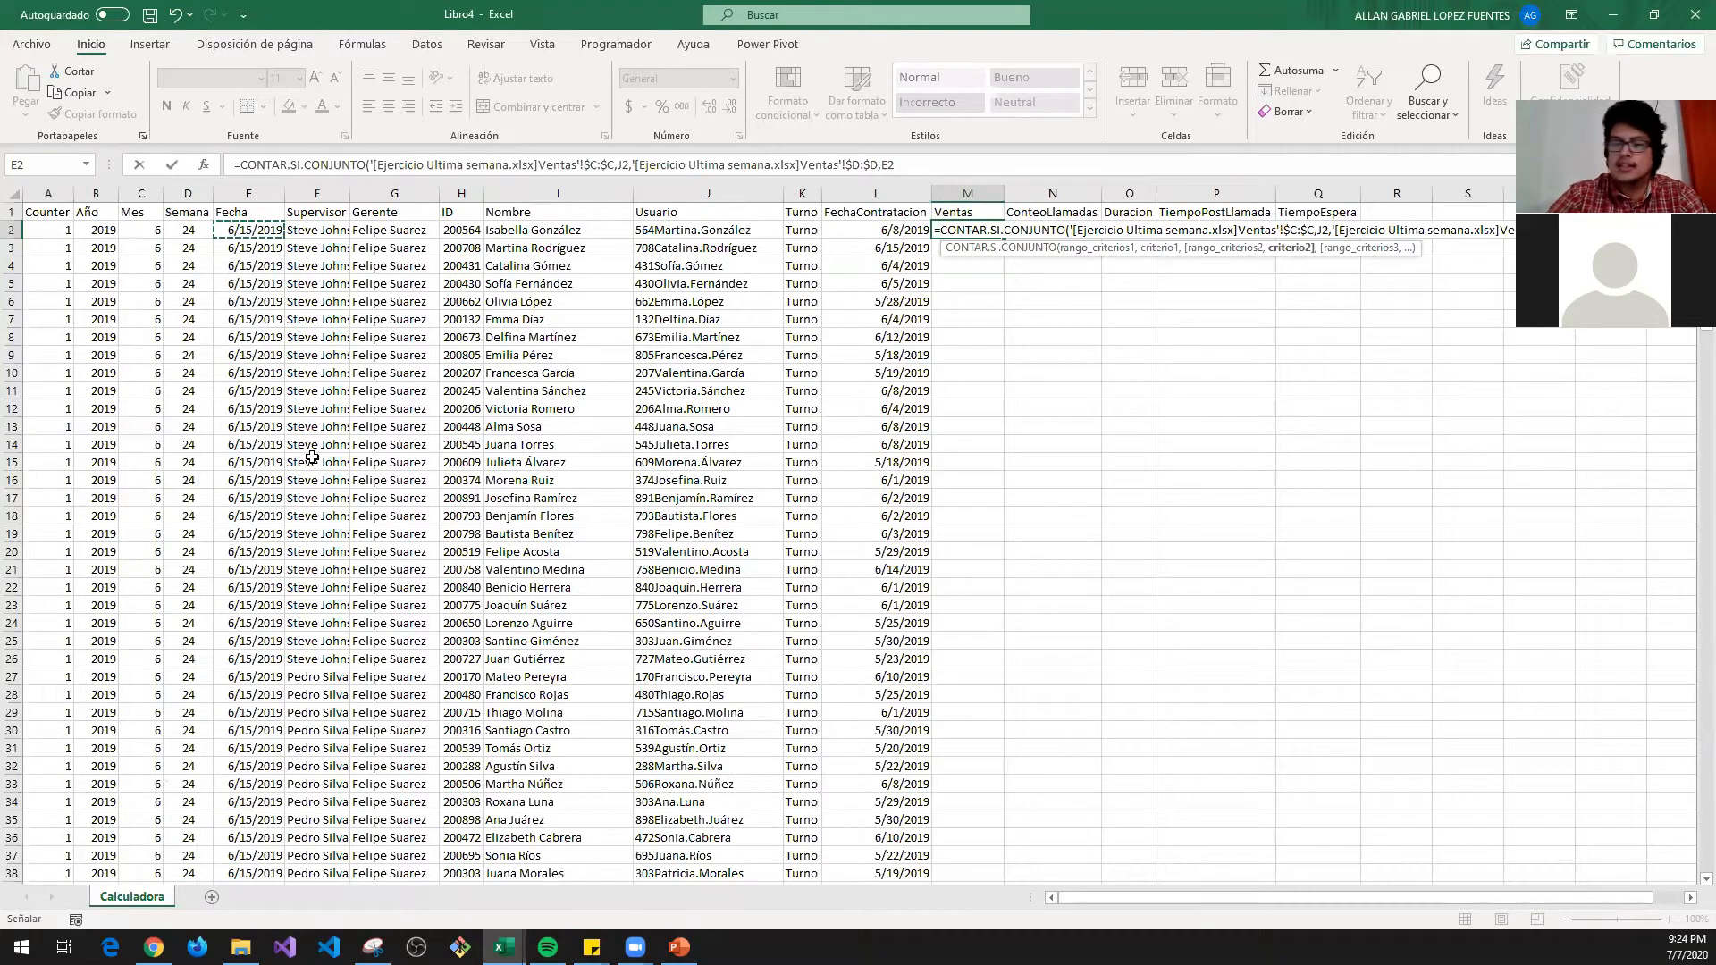
{"action": "type", "text": "("}
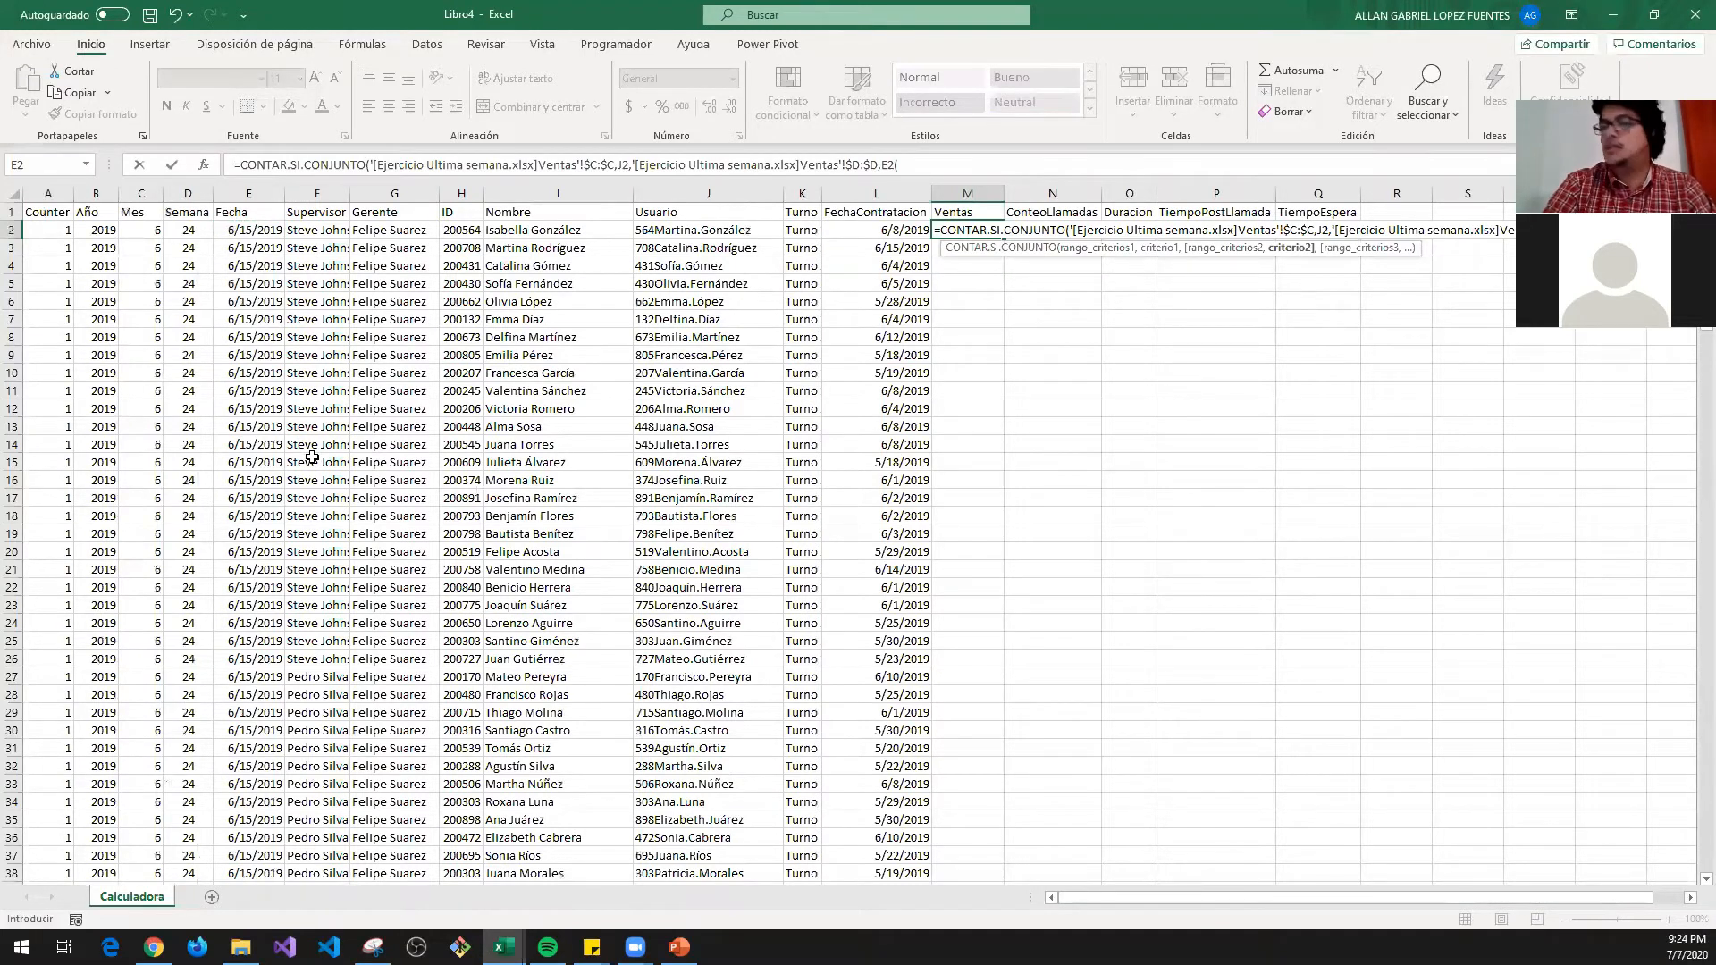
{"action": "key", "text": "Return"}
{"action": "key", "text": "Up"}
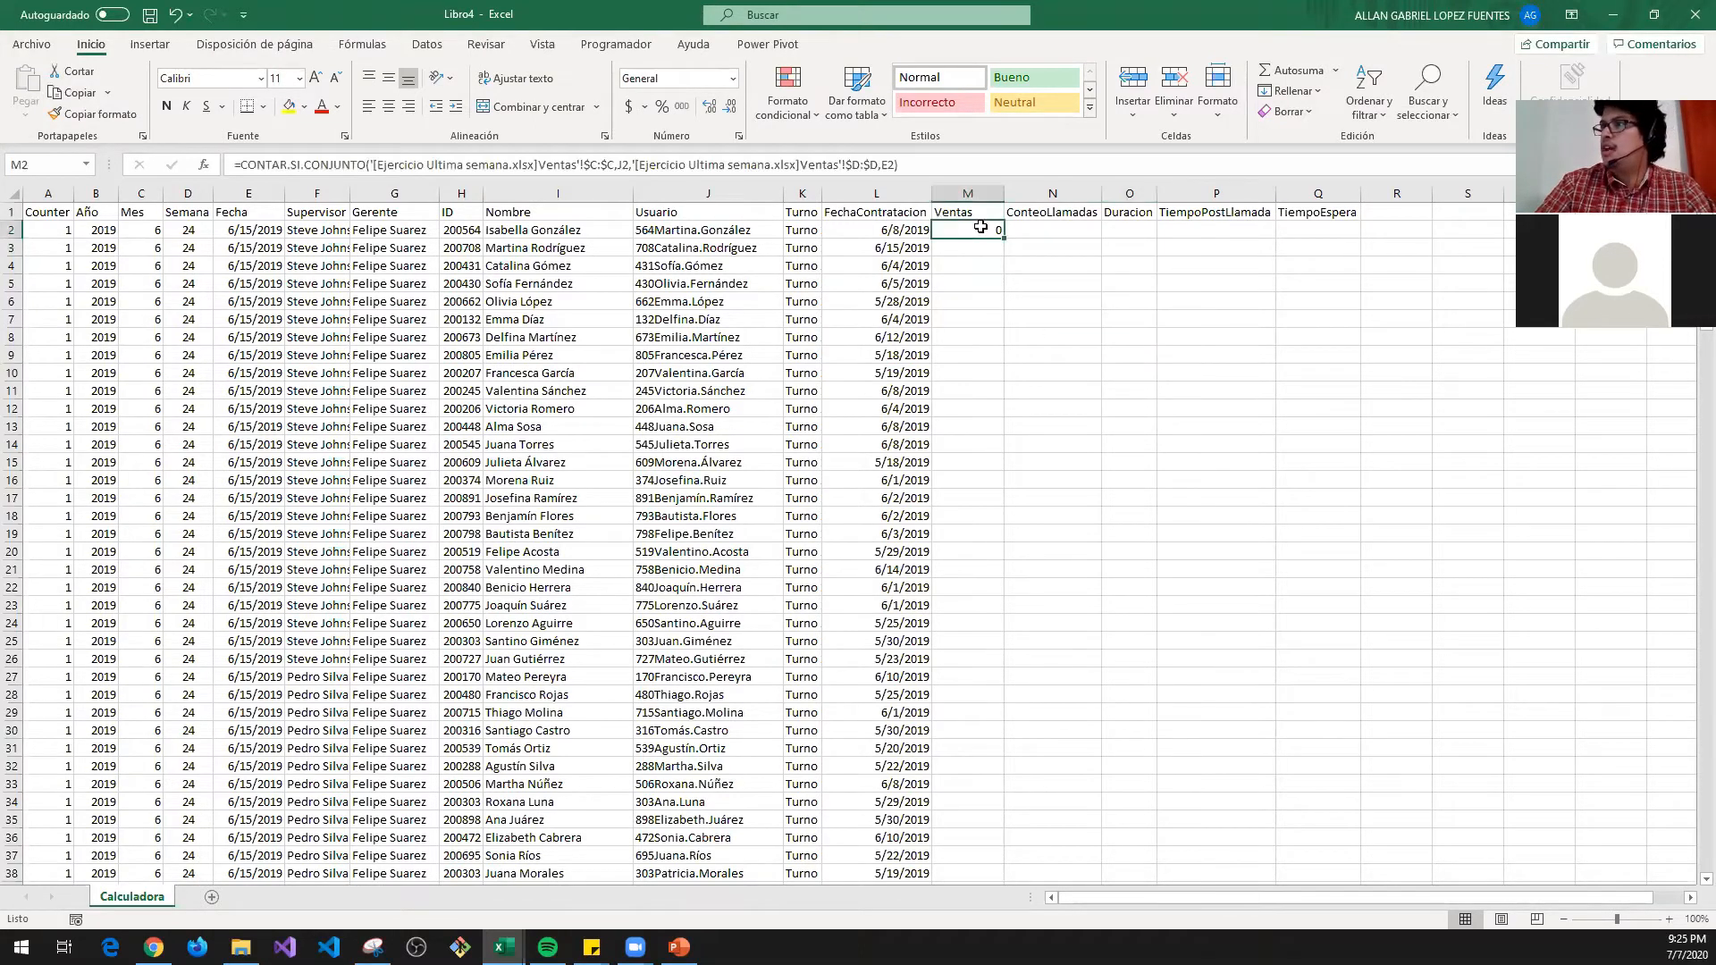
- Copy the M2 formula down the Ventas column of Calculadora through row 195
{"action": "key", "text": "ctrl+c"}
{"action": "key", "text": "Down"}
{"action": "key", "text": "Left"}
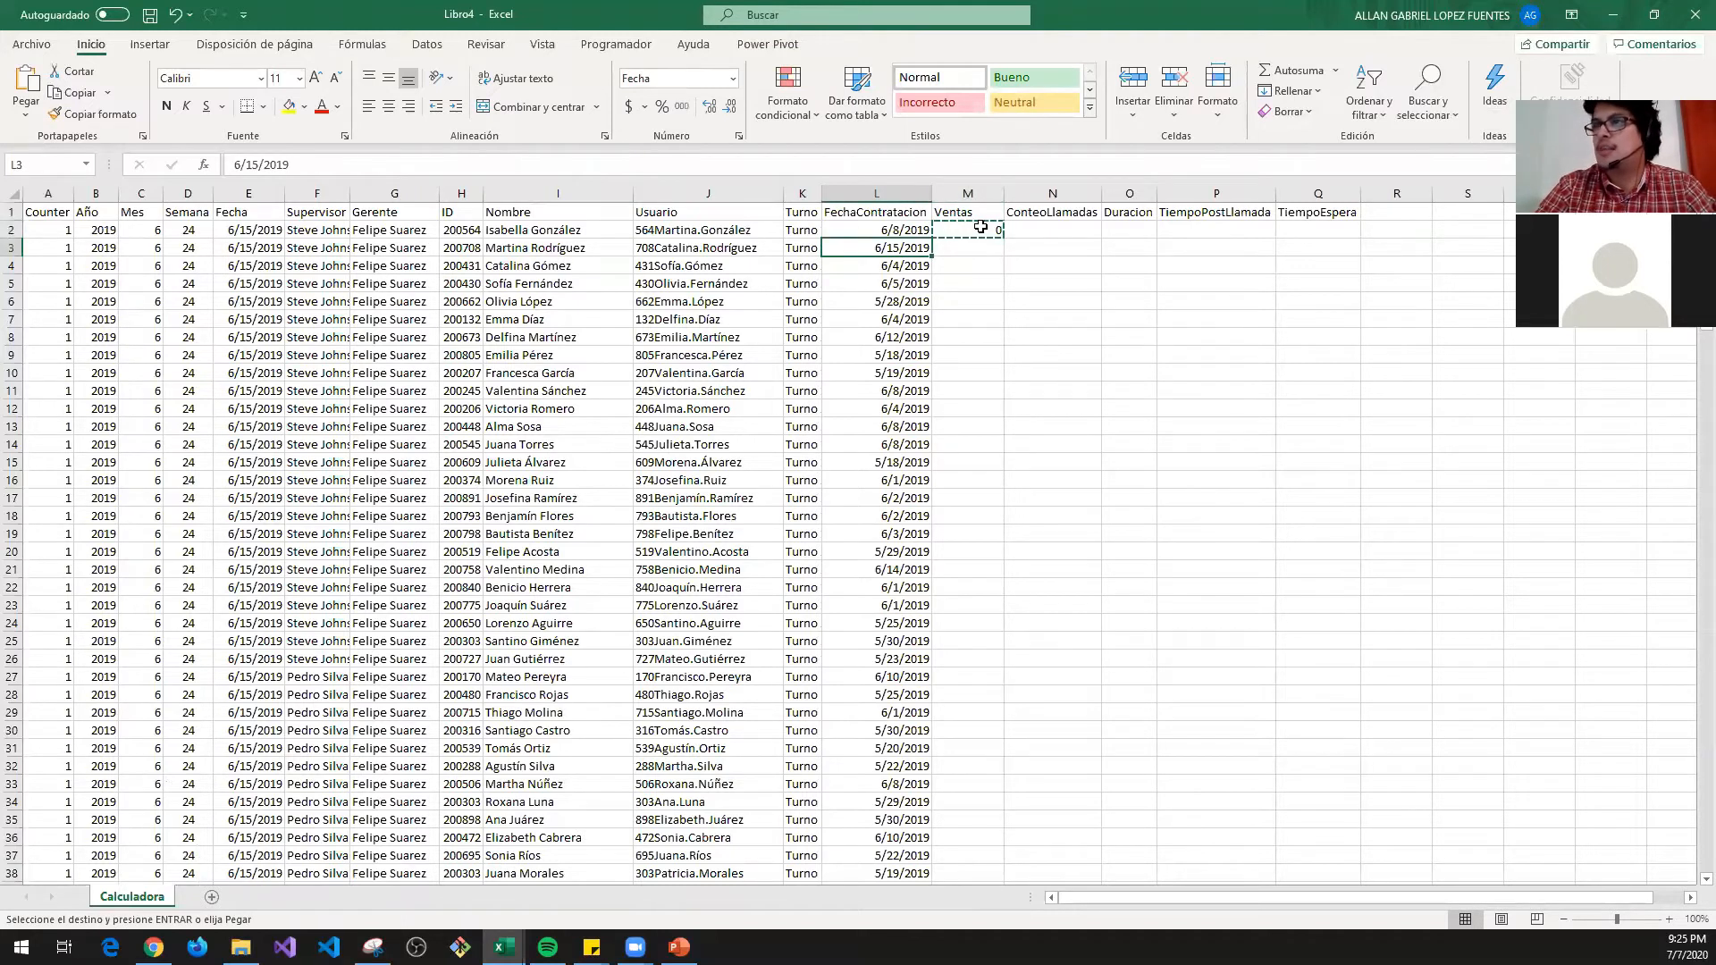
{"action": "key", "text": "ctrl+Down"}
{"action": "key", "text": "Right"}
{"action": "key", "text": "ctrl+shift+Up"}
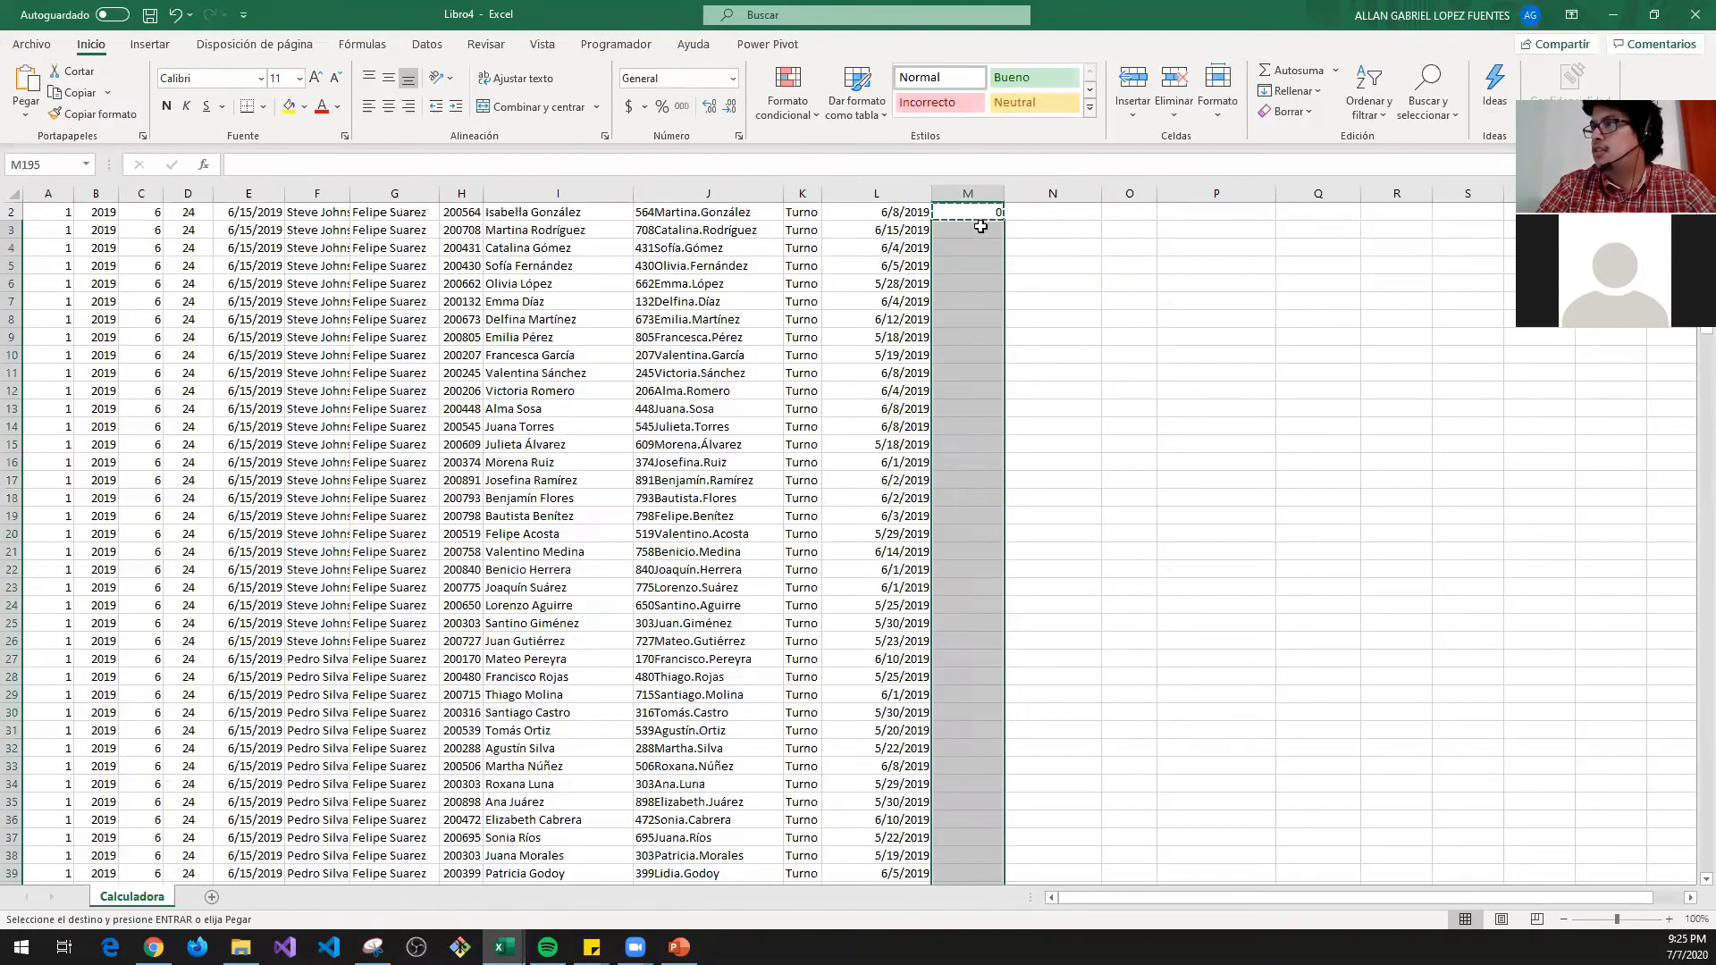
{"action": "key", "text": "ctrl+v"}
- Check the calculated Ventas column of Calculadora down to its last row and return to cell M2
{"action": "key", "text": "ctrl+Up"}
{"action": "left_click", "coordinate": [980, 227]}
{"action": "scroll", "coordinate": [1011, 447], "scroll_direction": "down", "scroll_amount": 7}
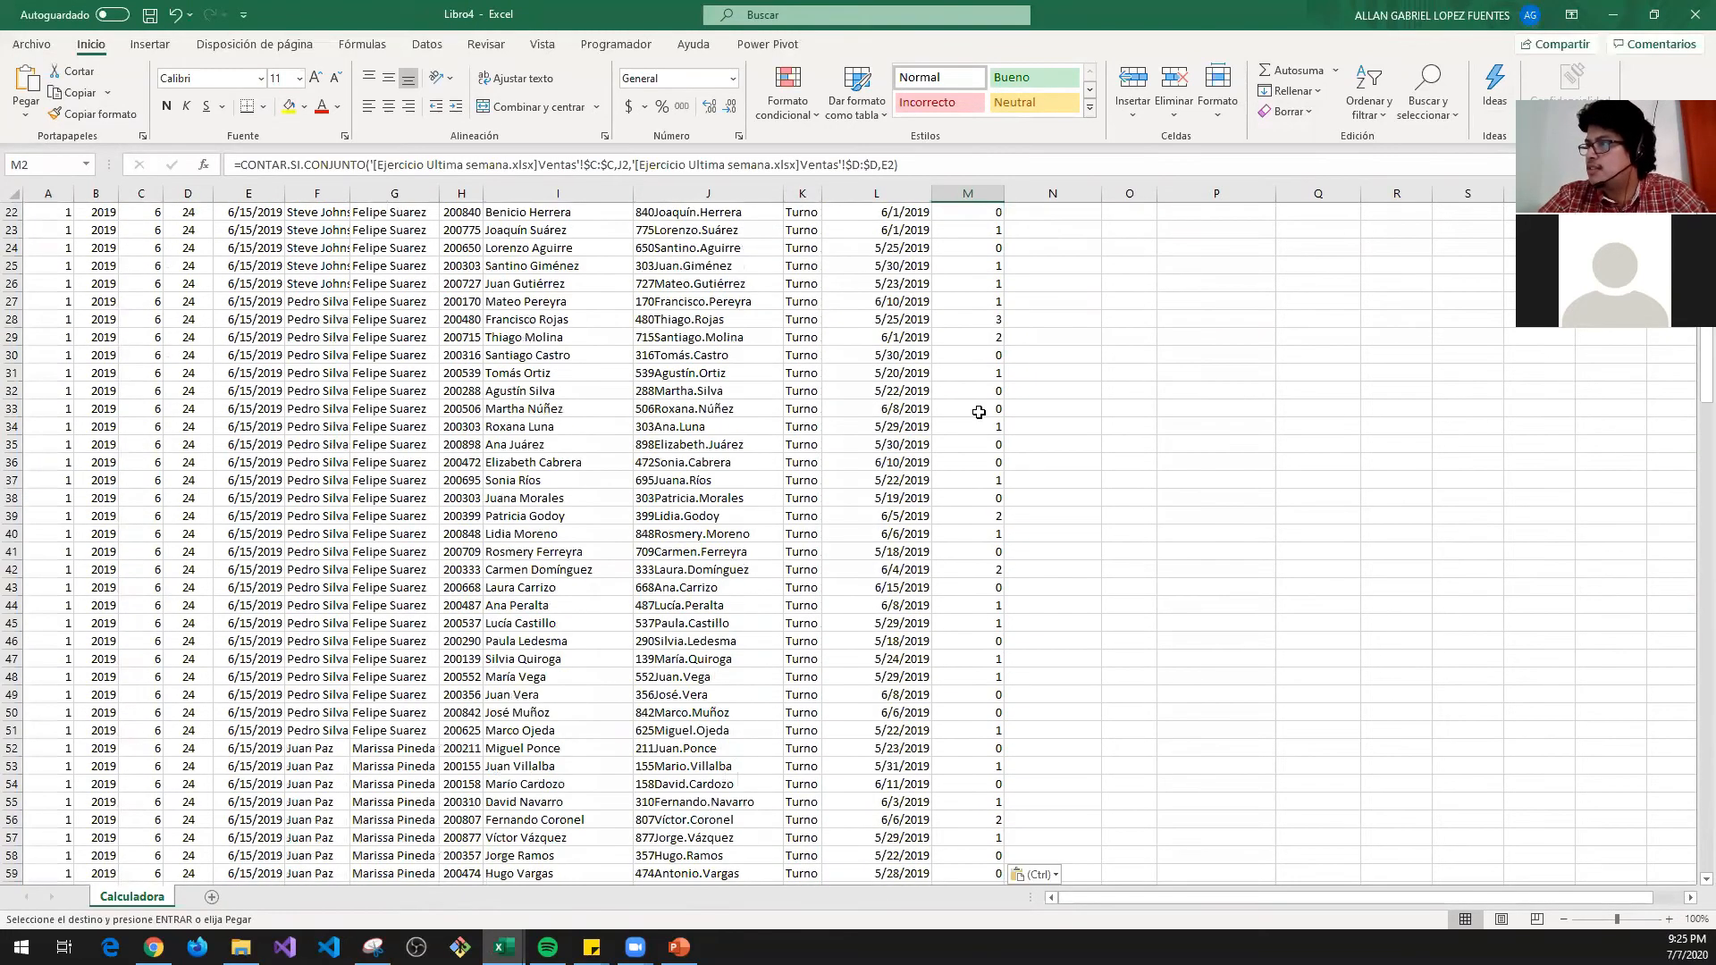
{"action": "scroll", "coordinate": [998, 493], "scroll_direction": "down", "scroll_amount": 6}
{"action": "scroll", "coordinate": [1002, 496], "scroll_direction": "down", "scroll_amount": 20}
{"action": "scroll", "coordinate": [974, 515], "scroll_direction": "down", "scroll_amount": 20}
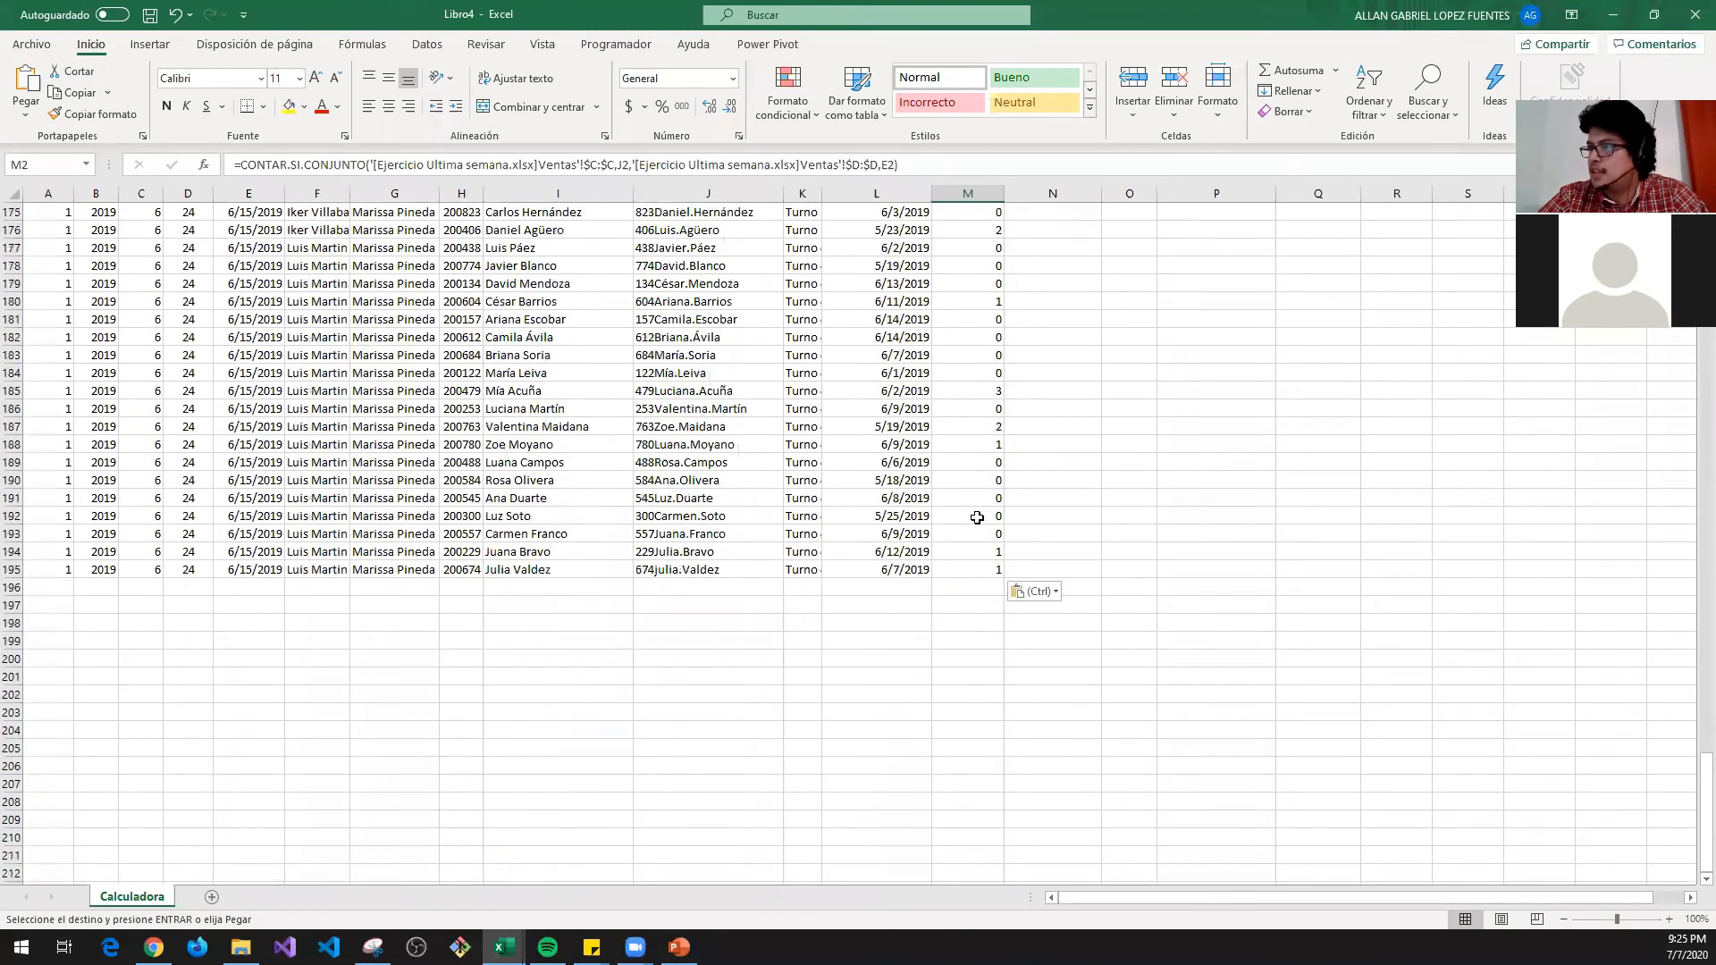
{"action": "scroll", "coordinate": [977, 518], "scroll_direction": "up", "scroll_amount": 20}
{"action": "key", "text": "Up"}
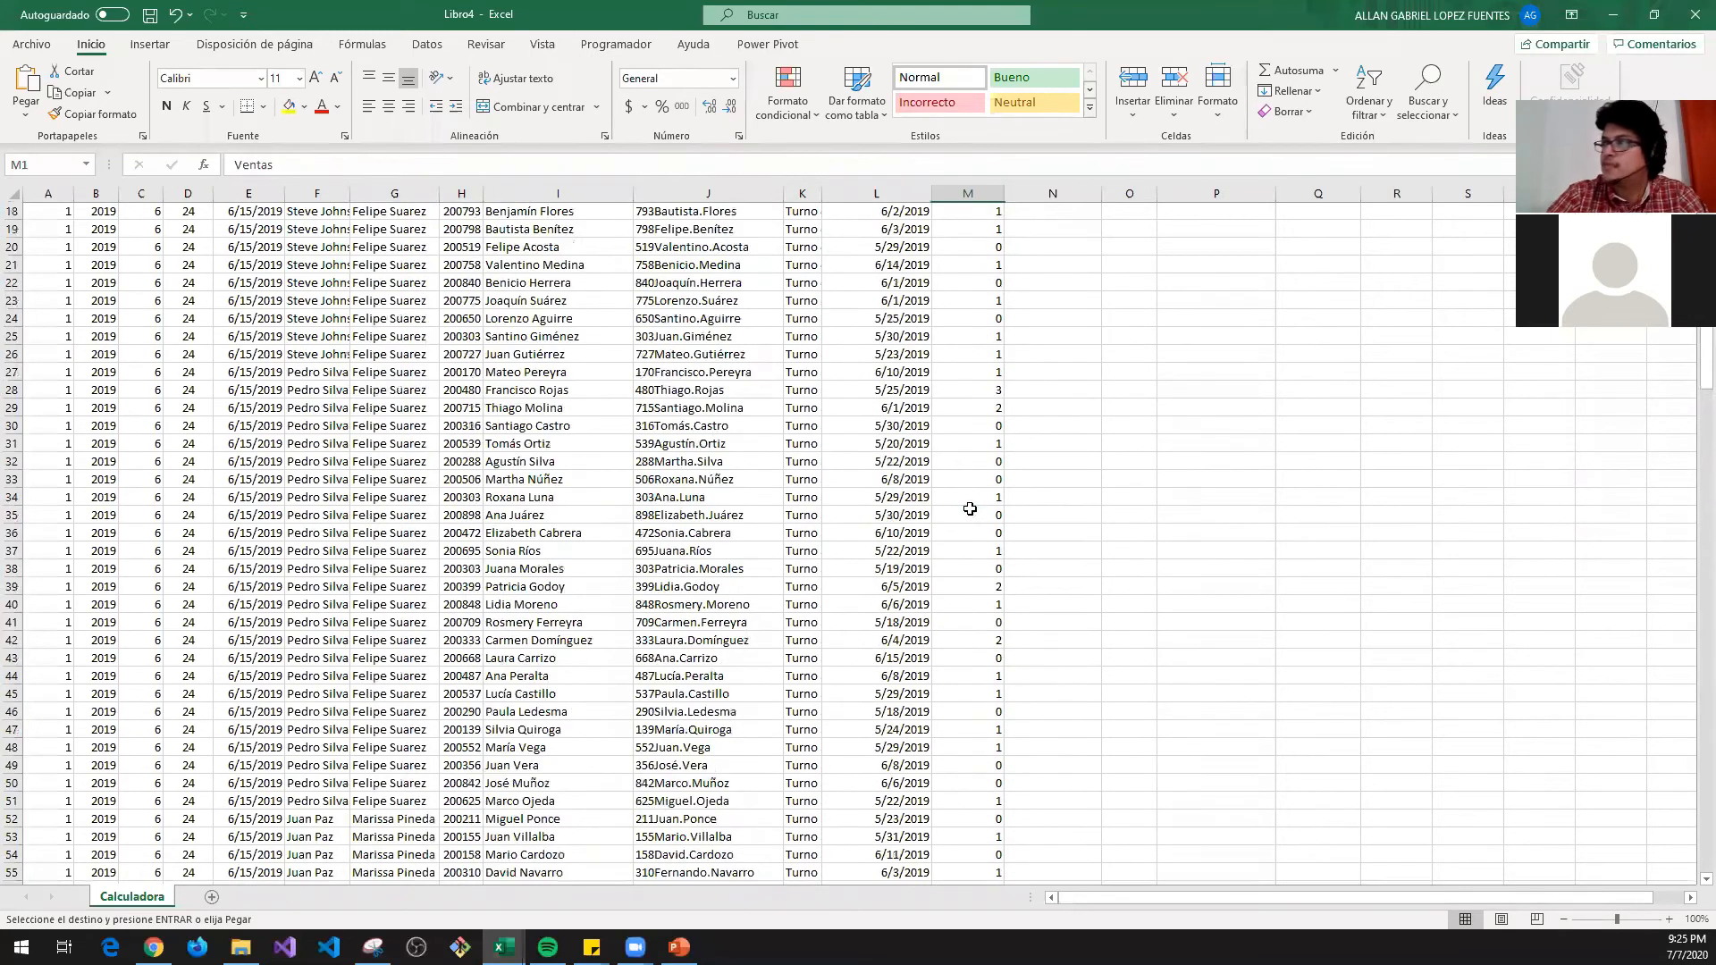
{"action": "scroll", "coordinate": [970, 508], "scroll_direction": "up", "scroll_amount": 6}
{"action": "key", "text": "Down"}
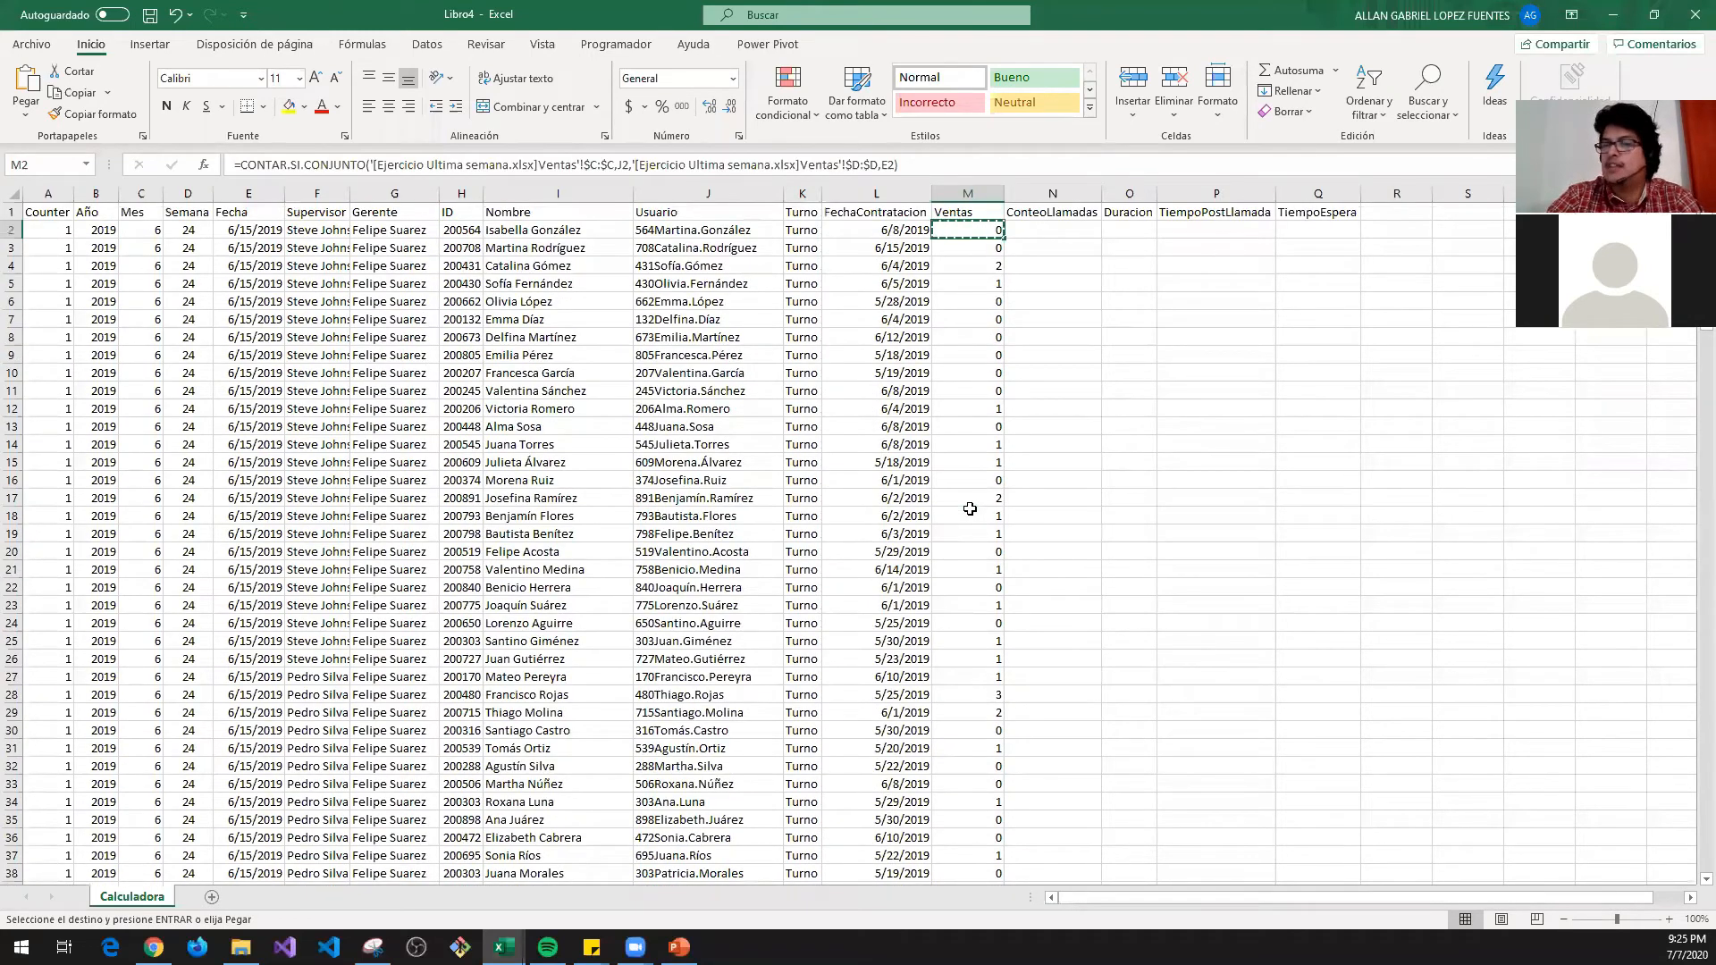
- Examine the Ventas count formulas in column M and the pending columns from ConteoLlamadas to TiempoEspera
{"action": "left_click_drag", "start_coordinate": [1072, 214], "coordinate": [1314, 215]}
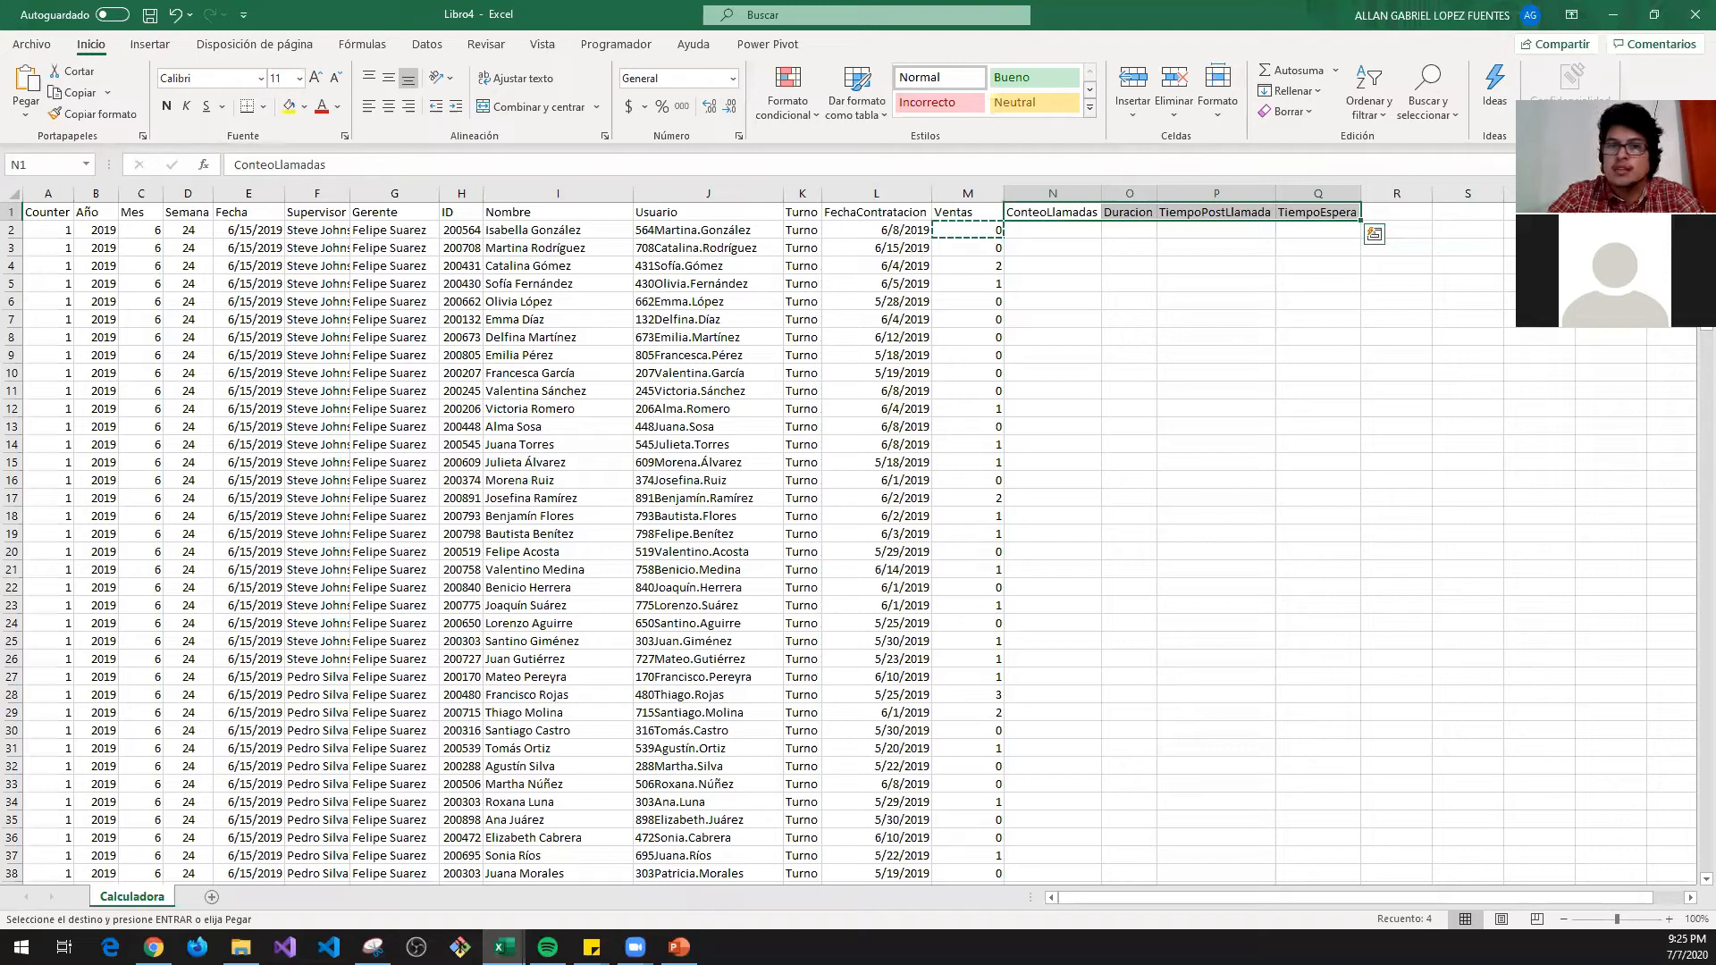
{"action": "left_click", "coordinate": [968, 230]}
{"action": "key", "text": "Escape"}
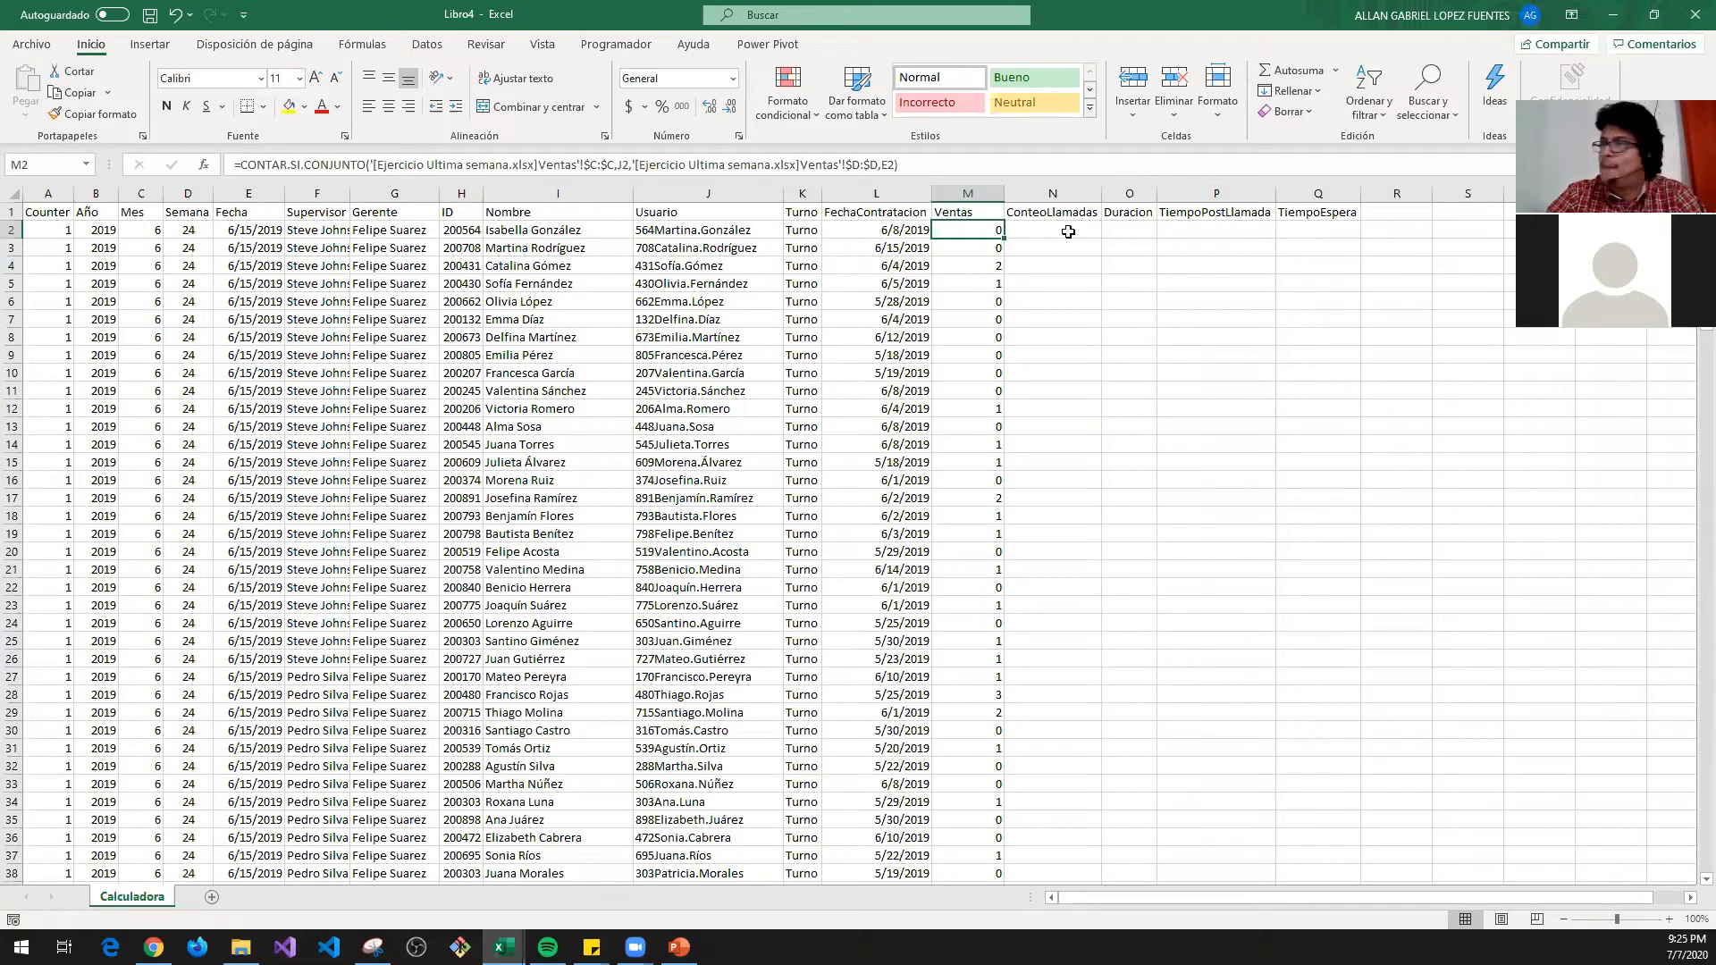
{"action": "left_click", "coordinate": [1068, 213]}
{"action": "left_click", "coordinate": [970, 217]}
{"action": "left_click", "coordinate": [967, 247]}
{"action": "left_click", "coordinate": [968, 261]}
{"action": "left_click", "coordinate": [968, 228]}
{"action": "left_click", "coordinate": [1050, 209]}
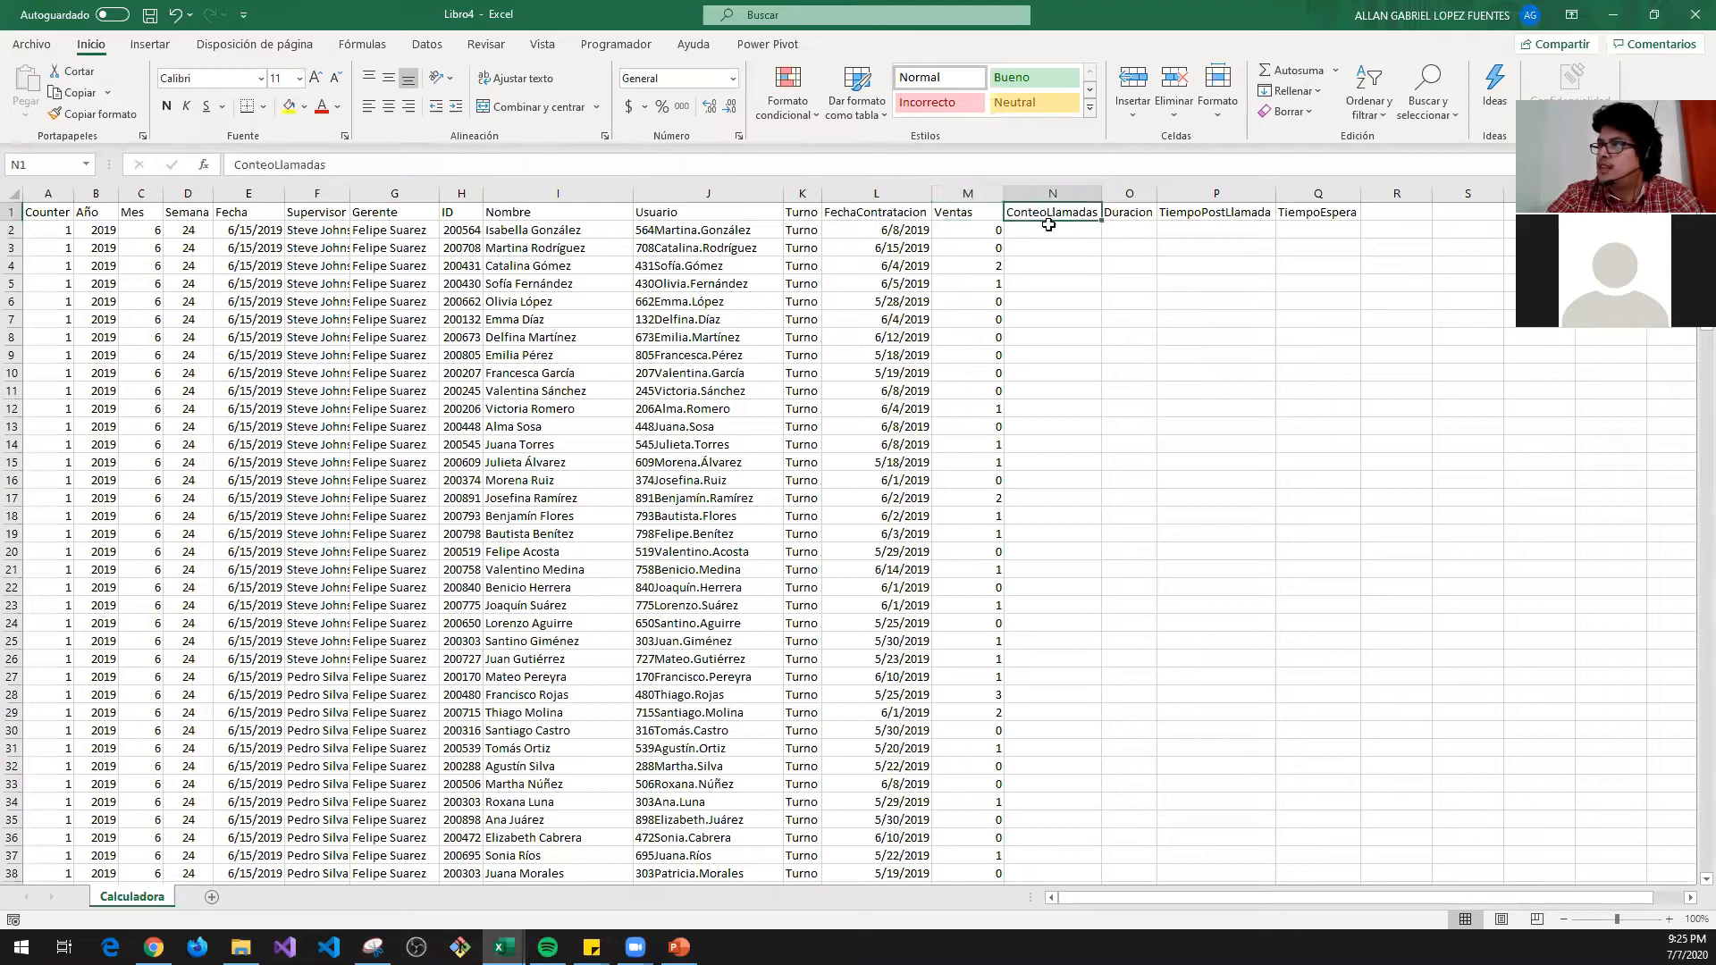
{"action": "left_click_drag", "start_coordinate": [1037, 211], "coordinate": [1359, 219]}
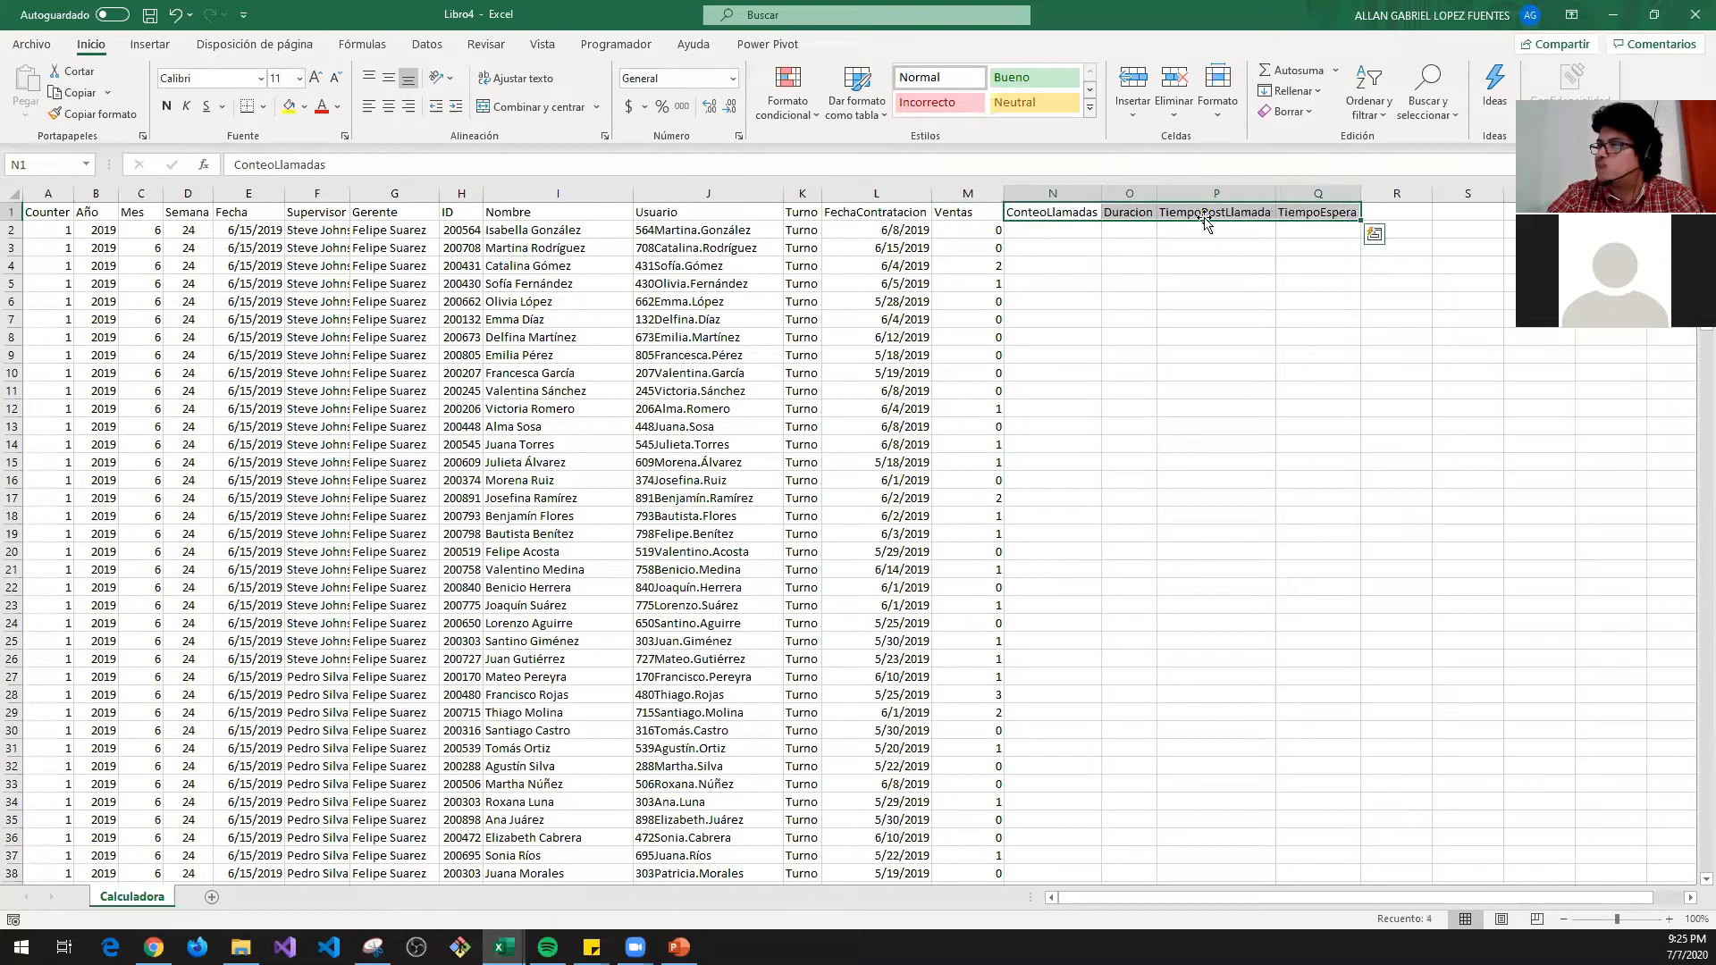
- Insert a blank column between Ventas and ConteoLlamadas and title it $Vendido
{"action": "mouse_move", "coordinate": [1083, 220]}
{"action": "left_mouse_down"}
{"action": "mouse_move", "coordinate": [1119, 220]}
{"action": "mouse_move", "coordinate": [1089, 193]}
{"action": "left_mouse_up"}
{"action": "left_click", "coordinate": [1068, 212]}
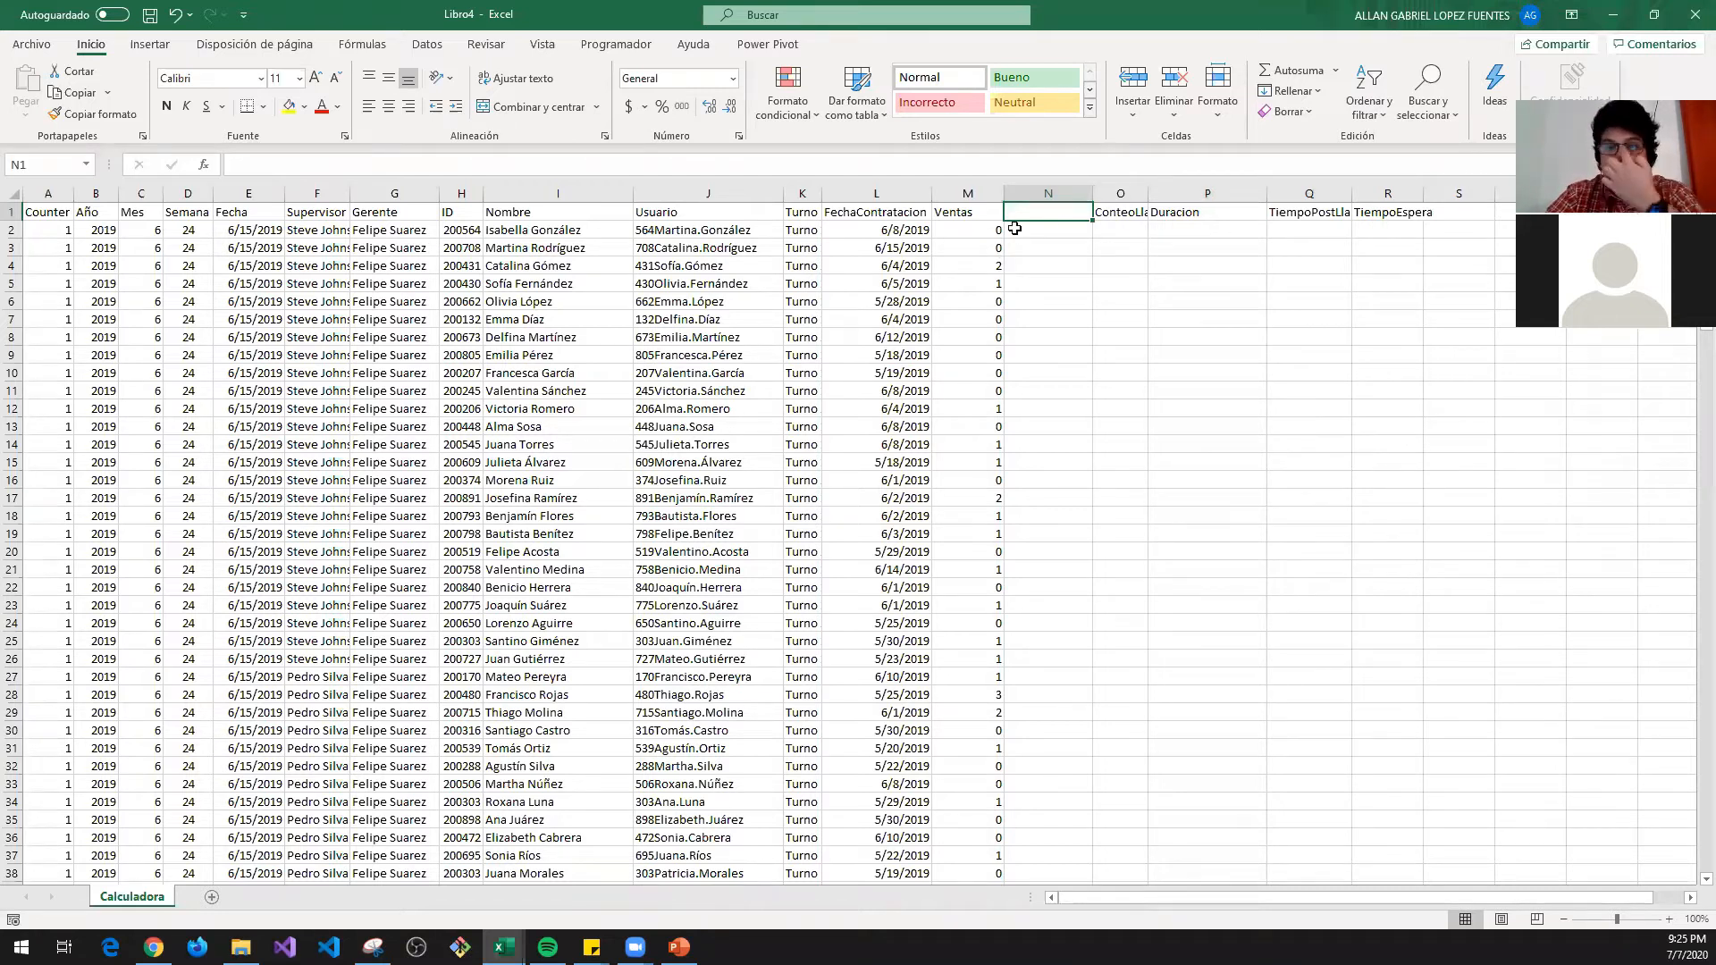
{"action": "left_click", "coordinate": [970, 262]}
{"action": "left_click", "coordinate": [1047, 266]}
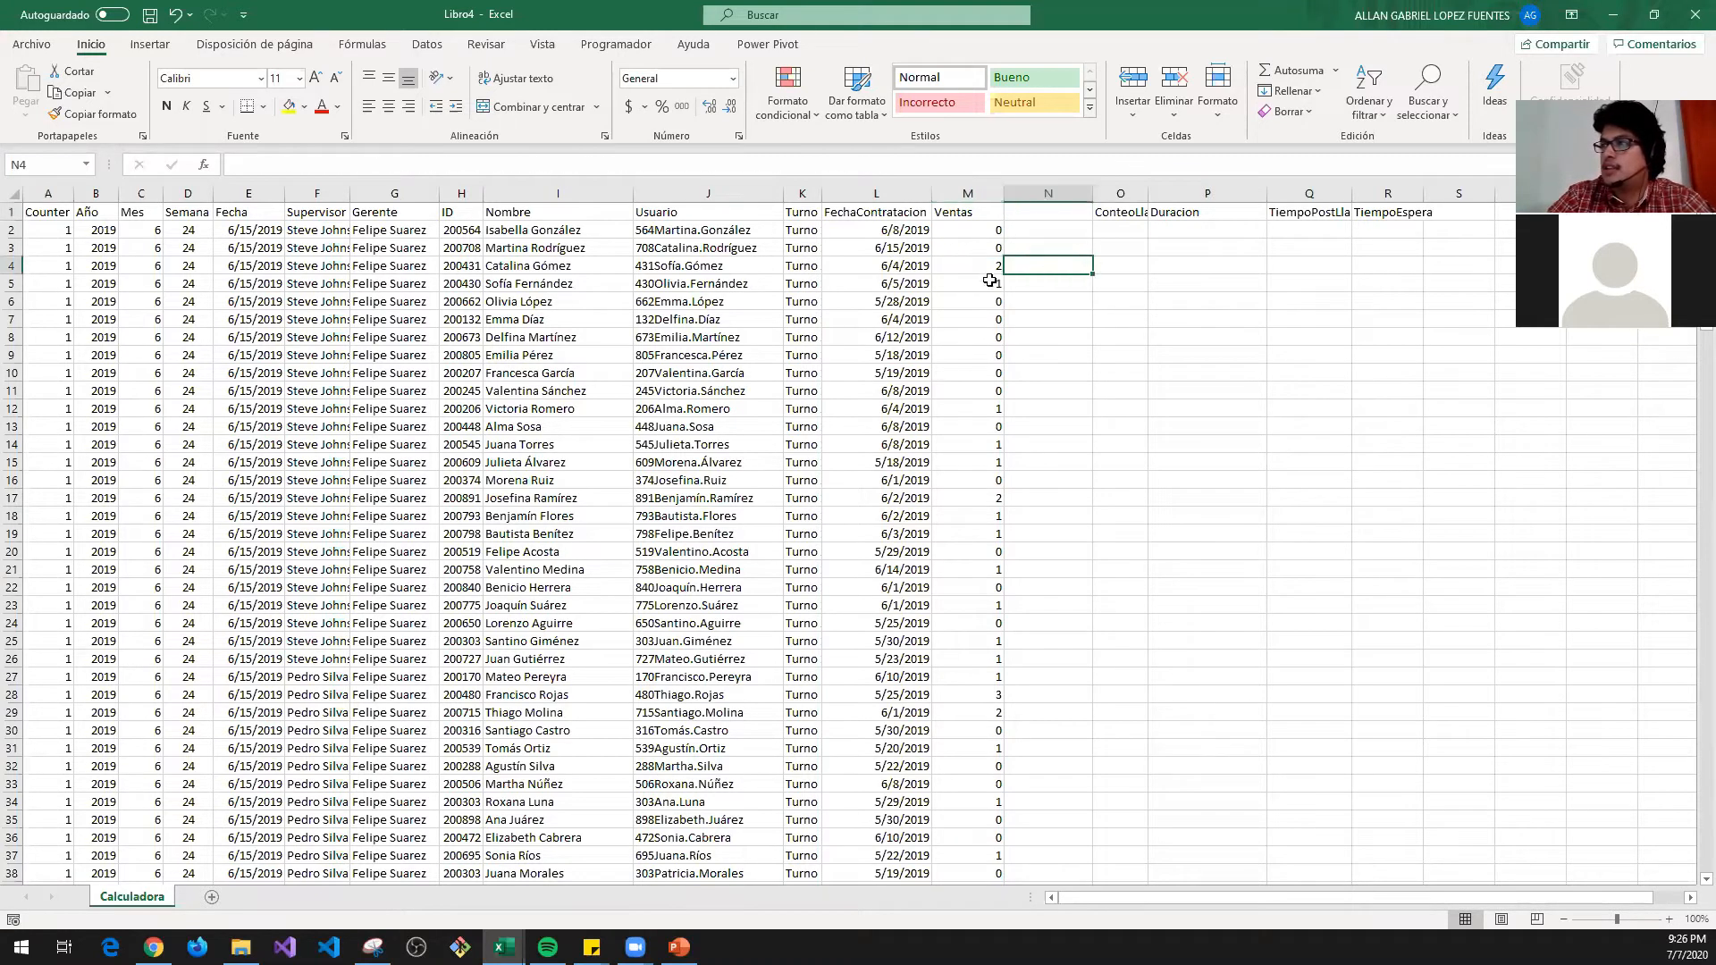
{"action": "left_click", "coordinate": [976, 257]}
{"action": "left_click", "coordinate": [976, 282]}
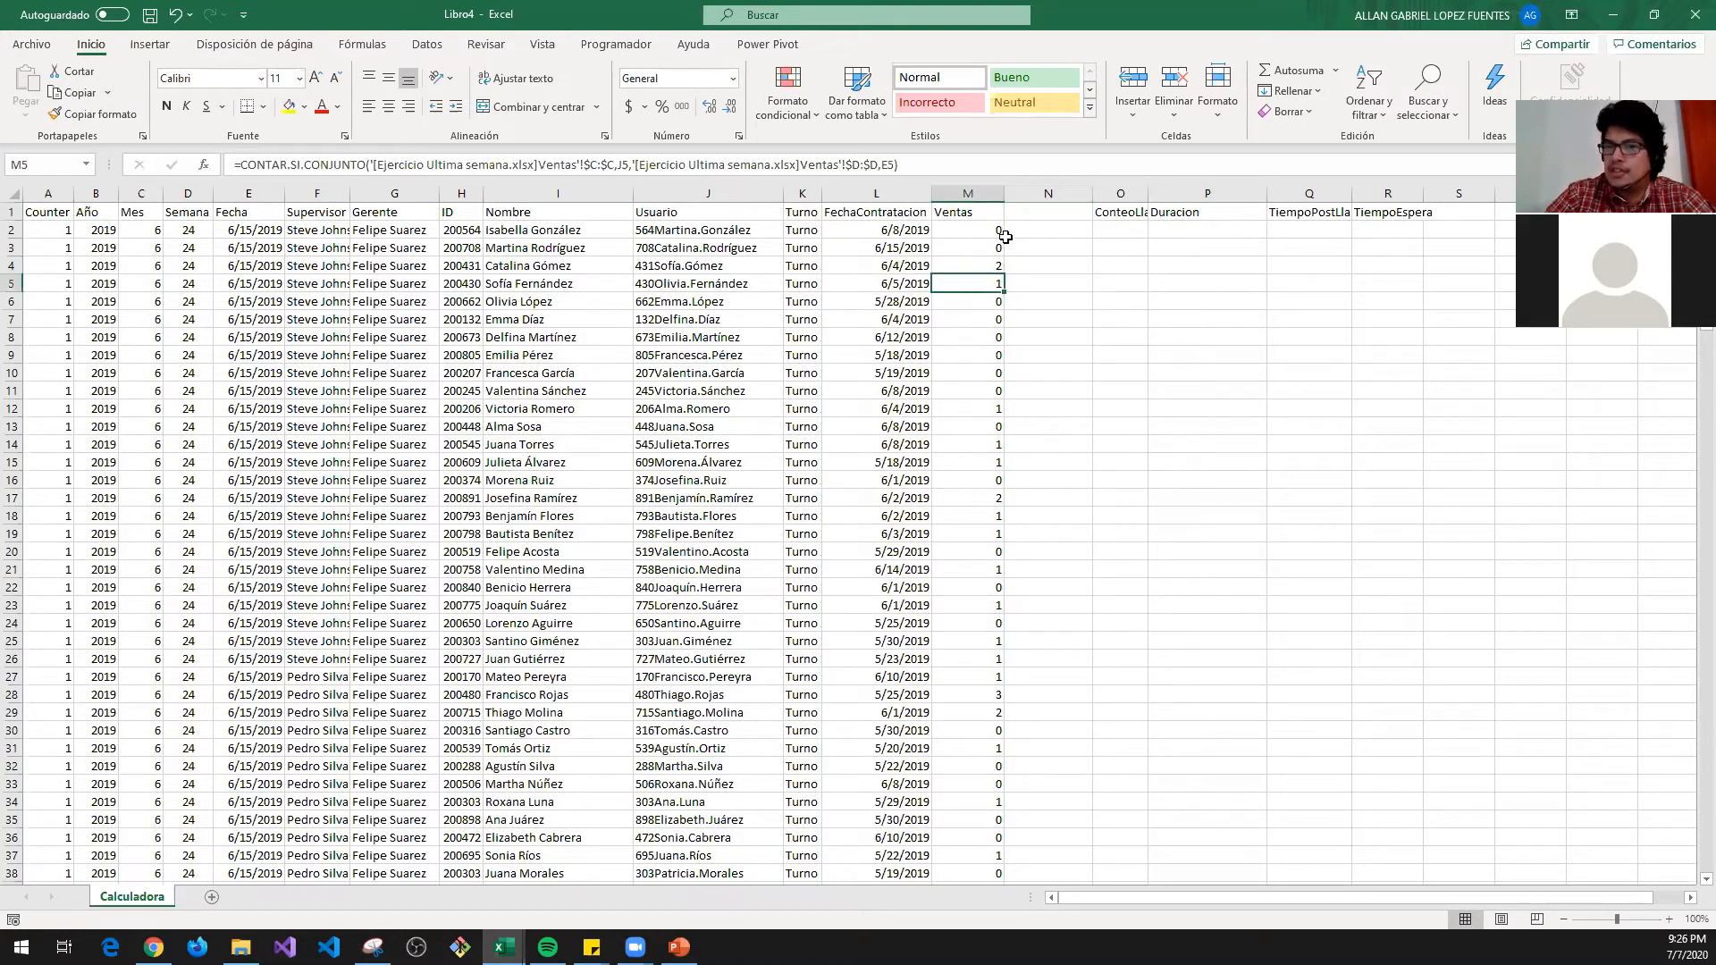
{"action": "left_click", "coordinate": [1048, 217]}
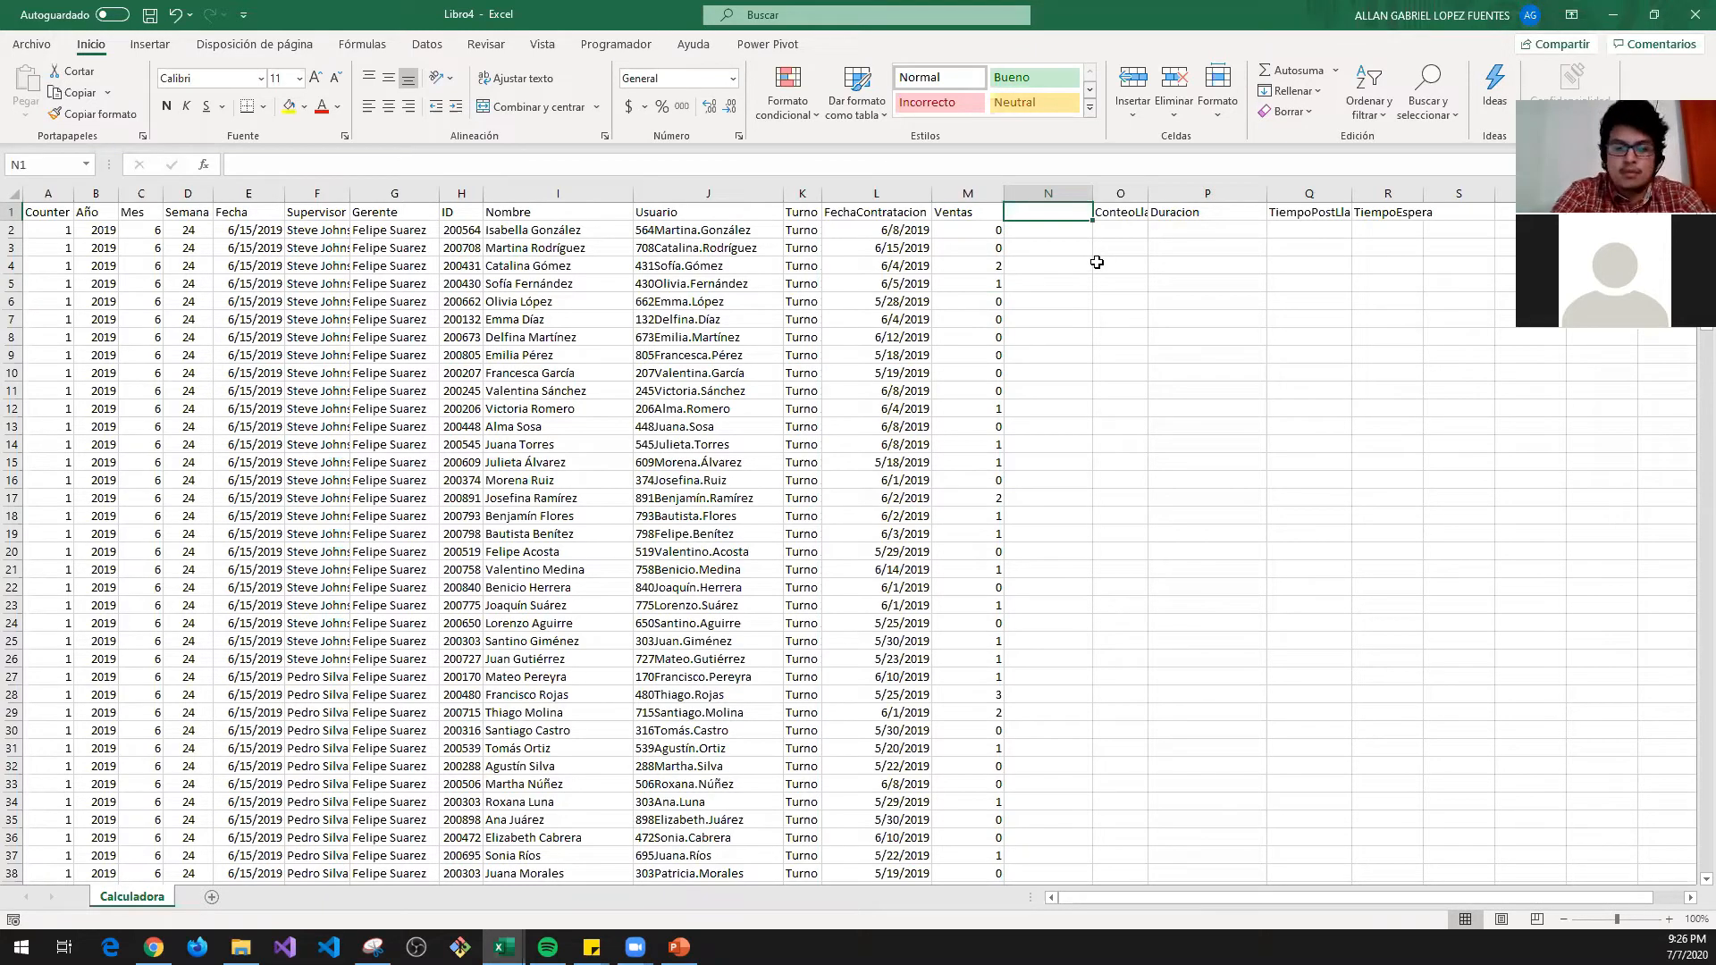
{"action": "type", "text": "$Vendido"}
{"action": "key", "text": "Return"}
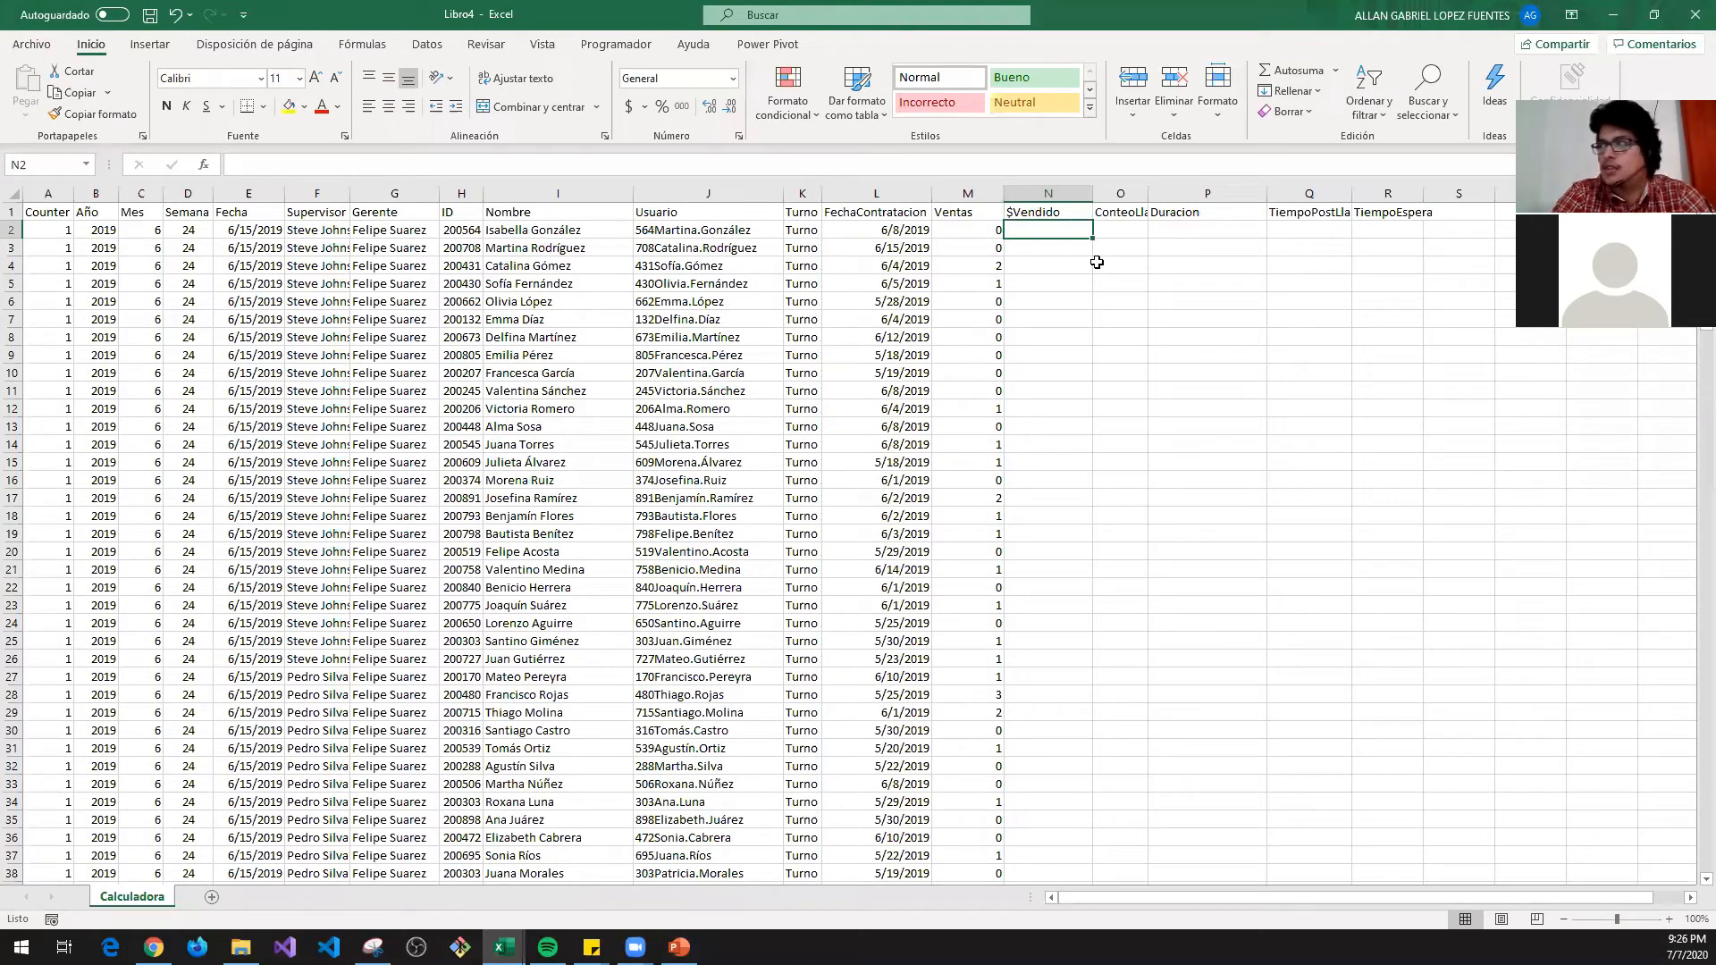
- Start a SUMAR.SI.CONJUNTO formula in N2 with the Cantidad column (B:B) of the Ventas sheet in Ejercicio Ultima semana.xlsx as the sum range
{"action": "type", "text": "=sum"}
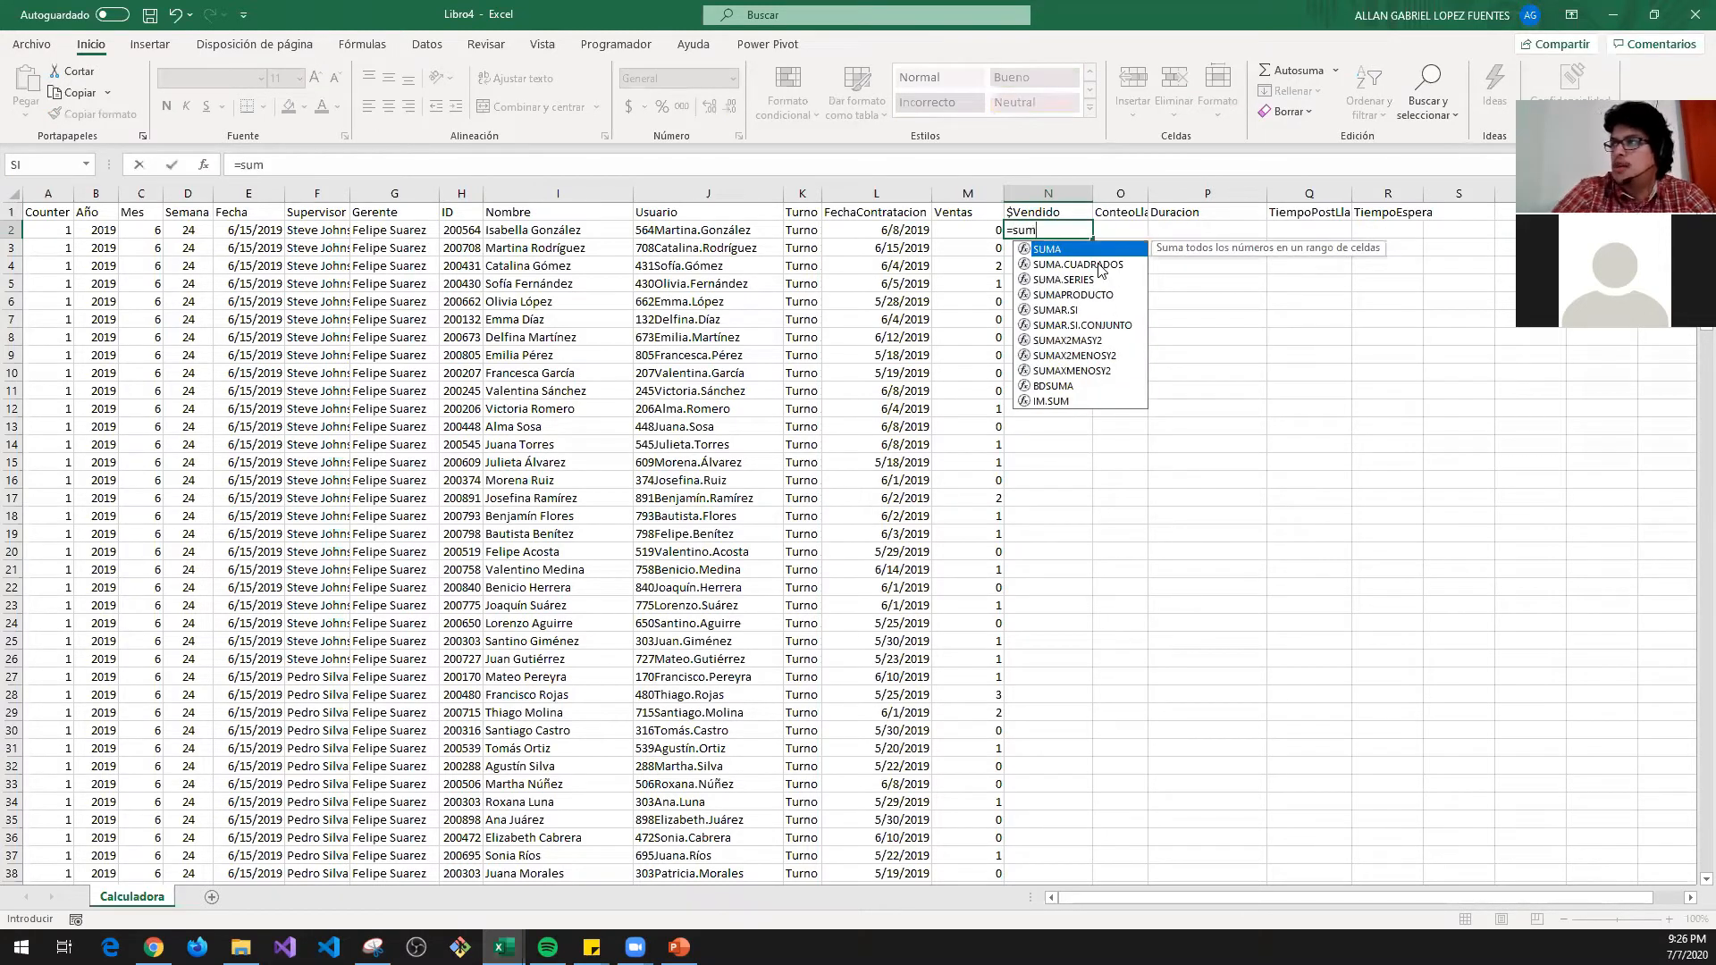
{"action": "key", "text": "Down"}
{"action": "key", "text": "Down"}
{"action": "key", "text": "Down"}
{"action": "key", "text": "Down"}
{"action": "key", "text": "Down"}
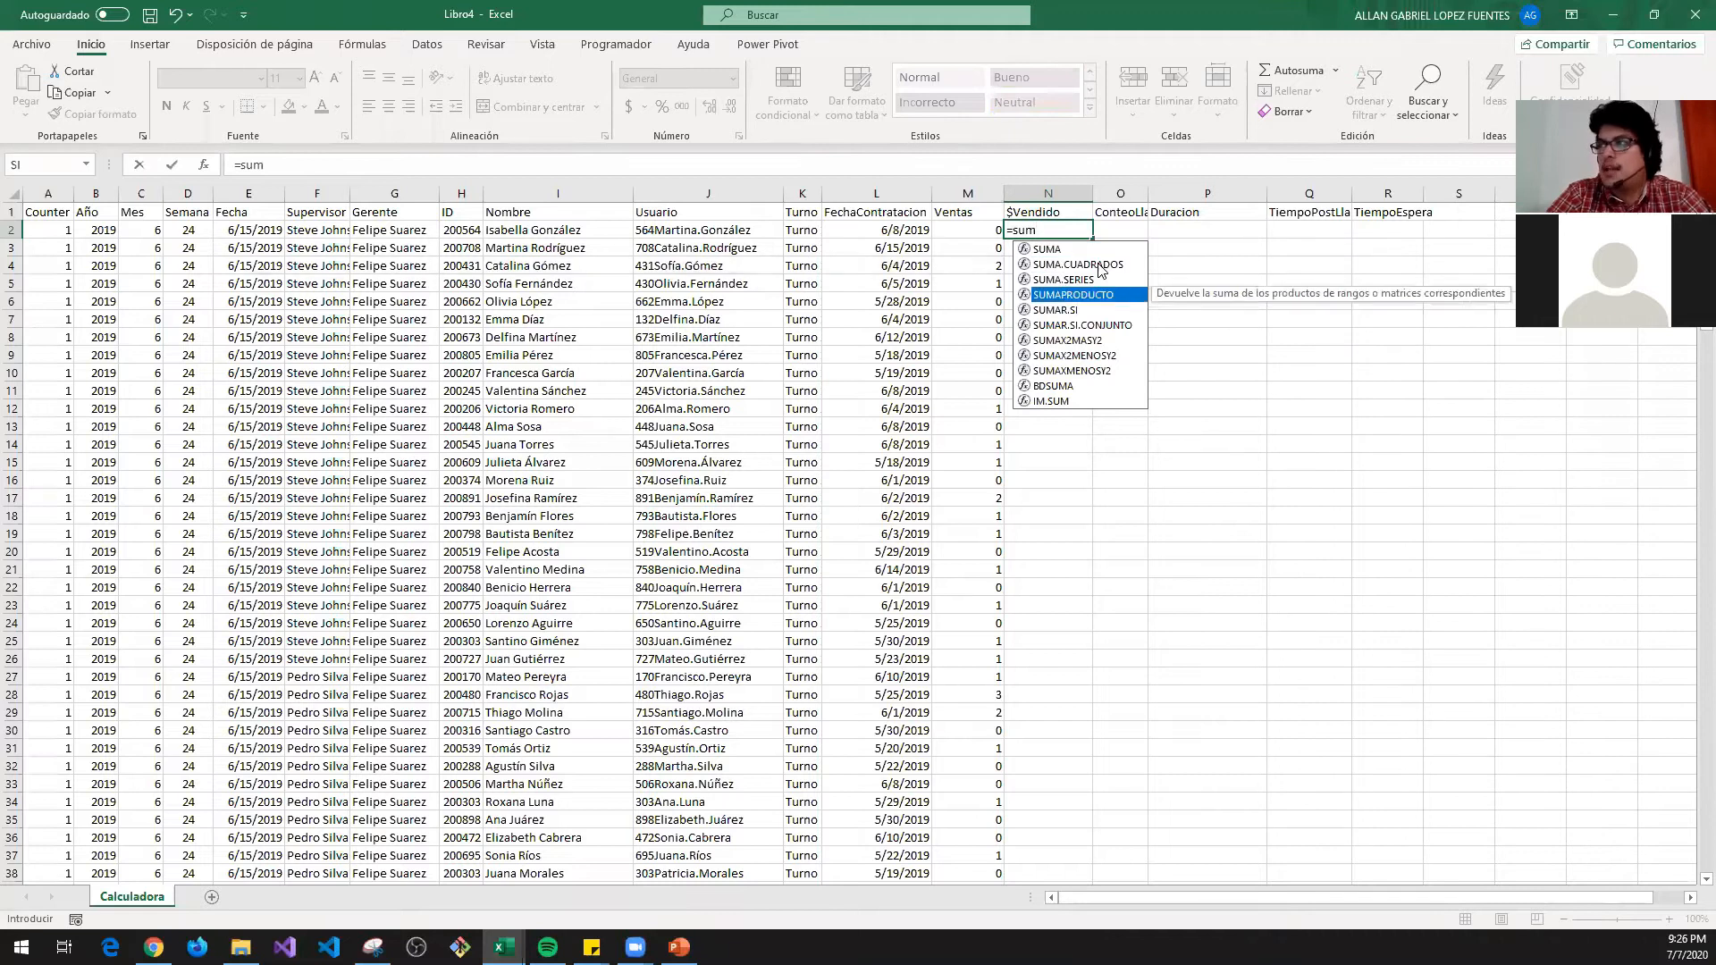
{"action": "key", "text": "Tab"}
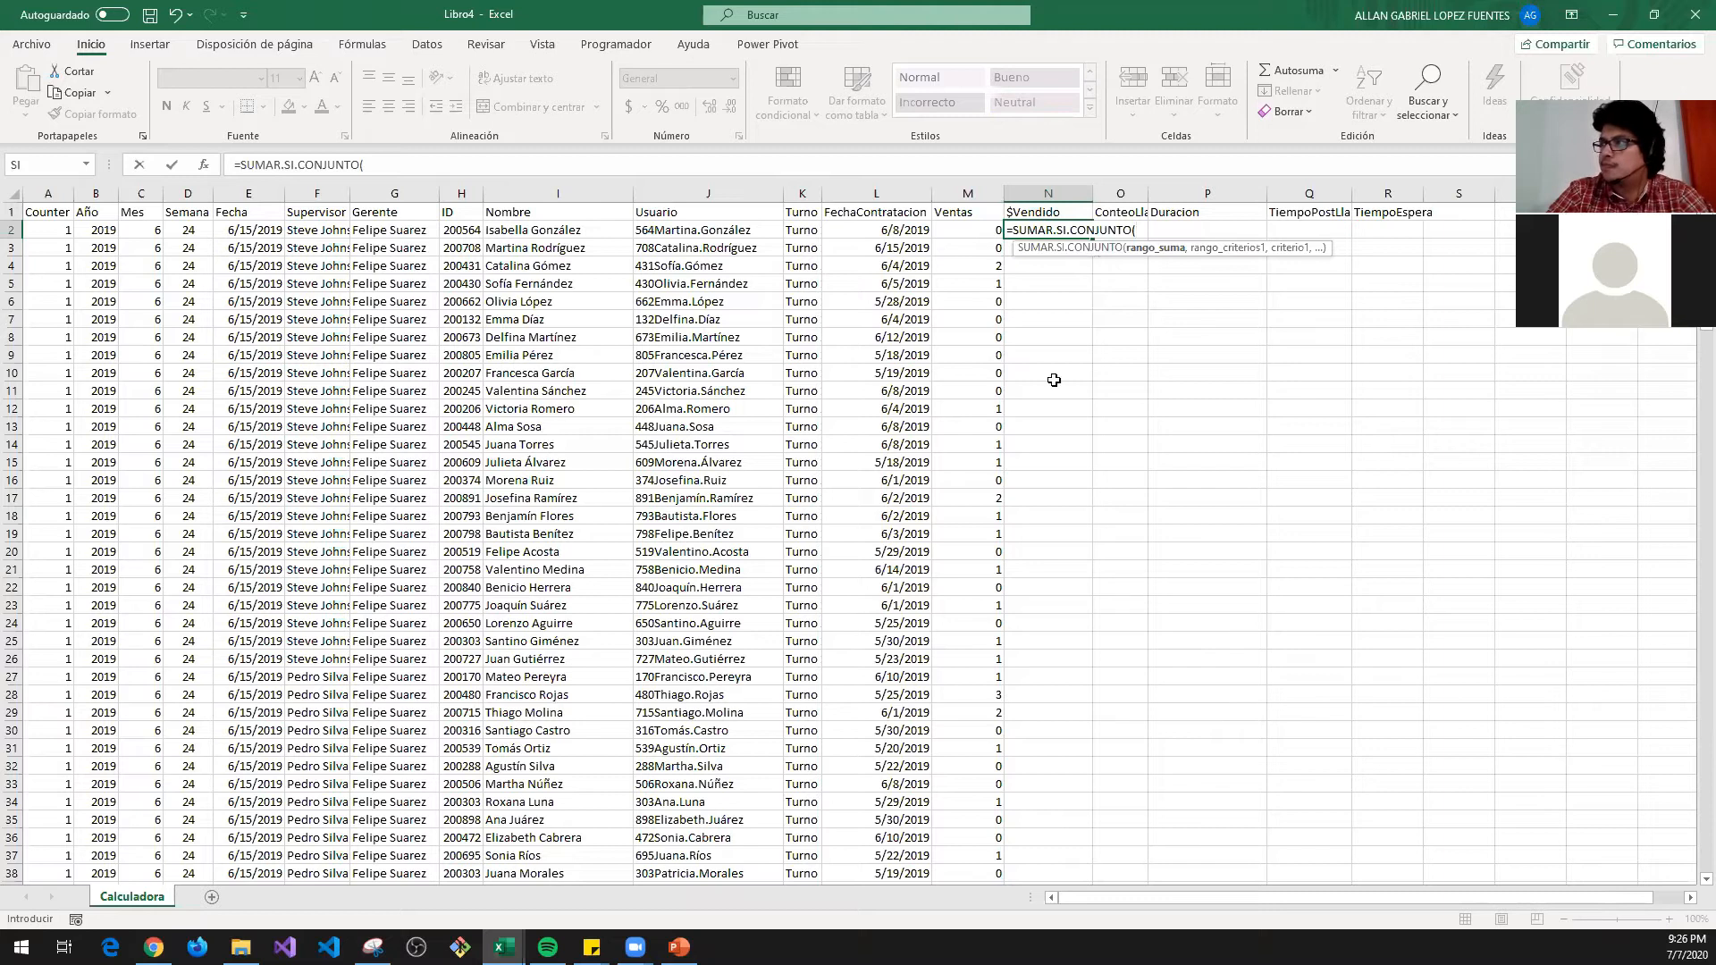
{"action": "left_click", "coordinate": [204, 856]}
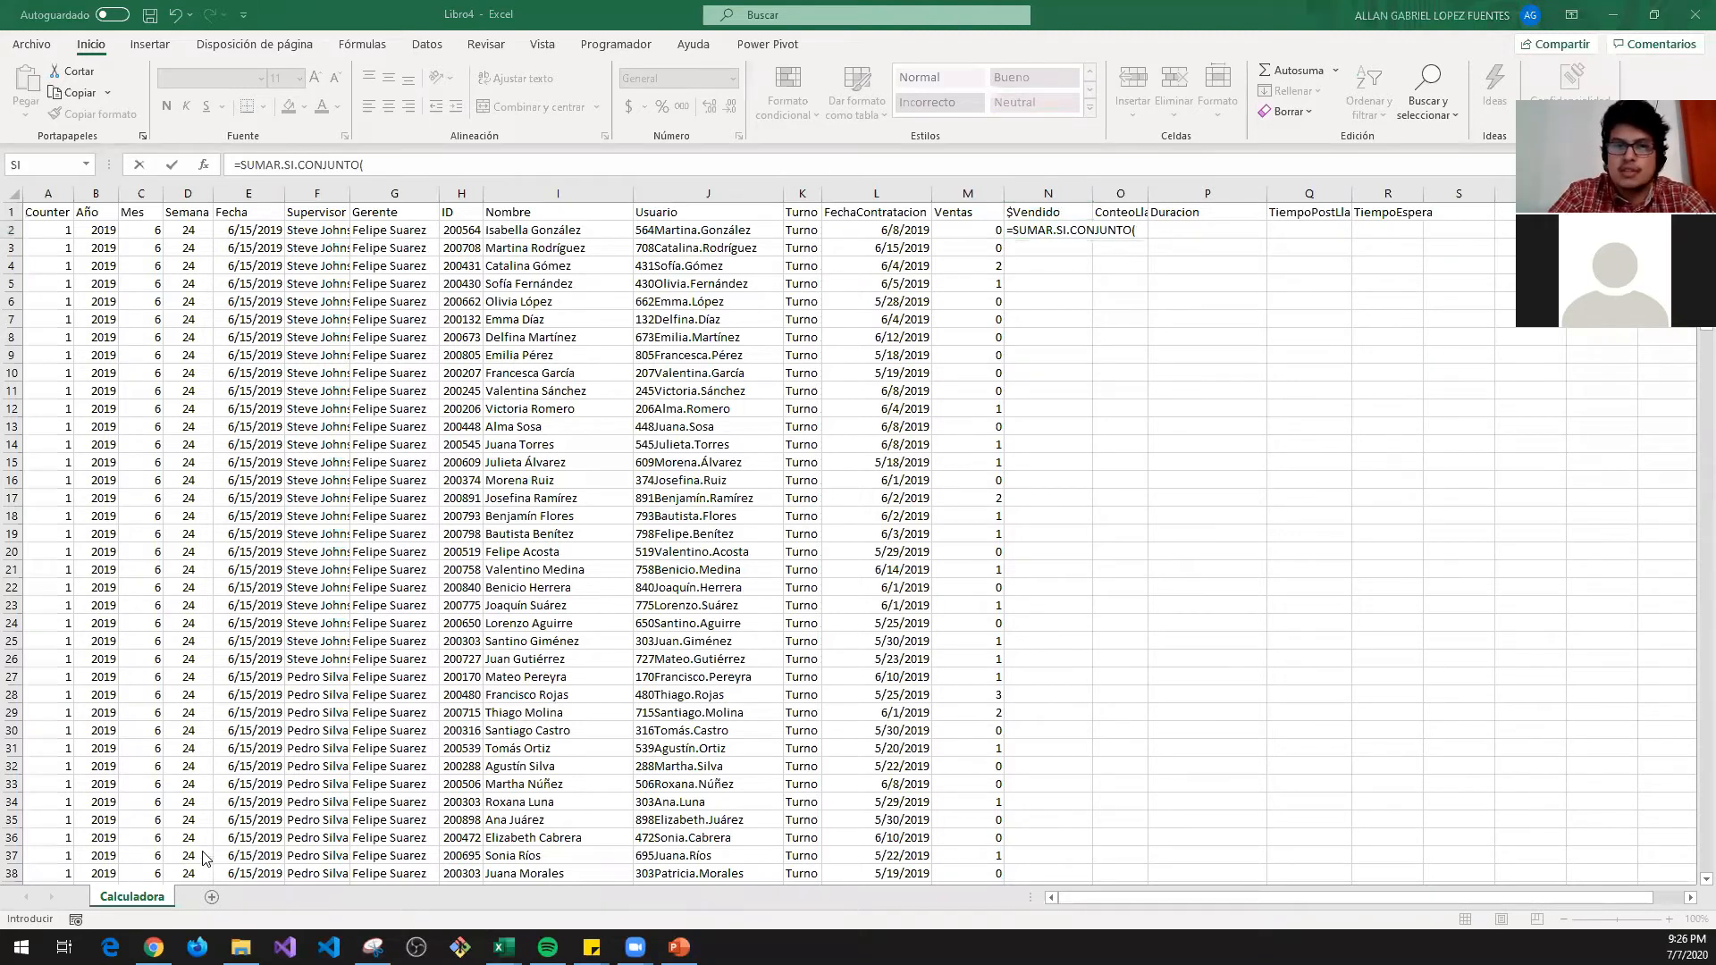
{"action": "left_click", "coordinate": [205, 838]}
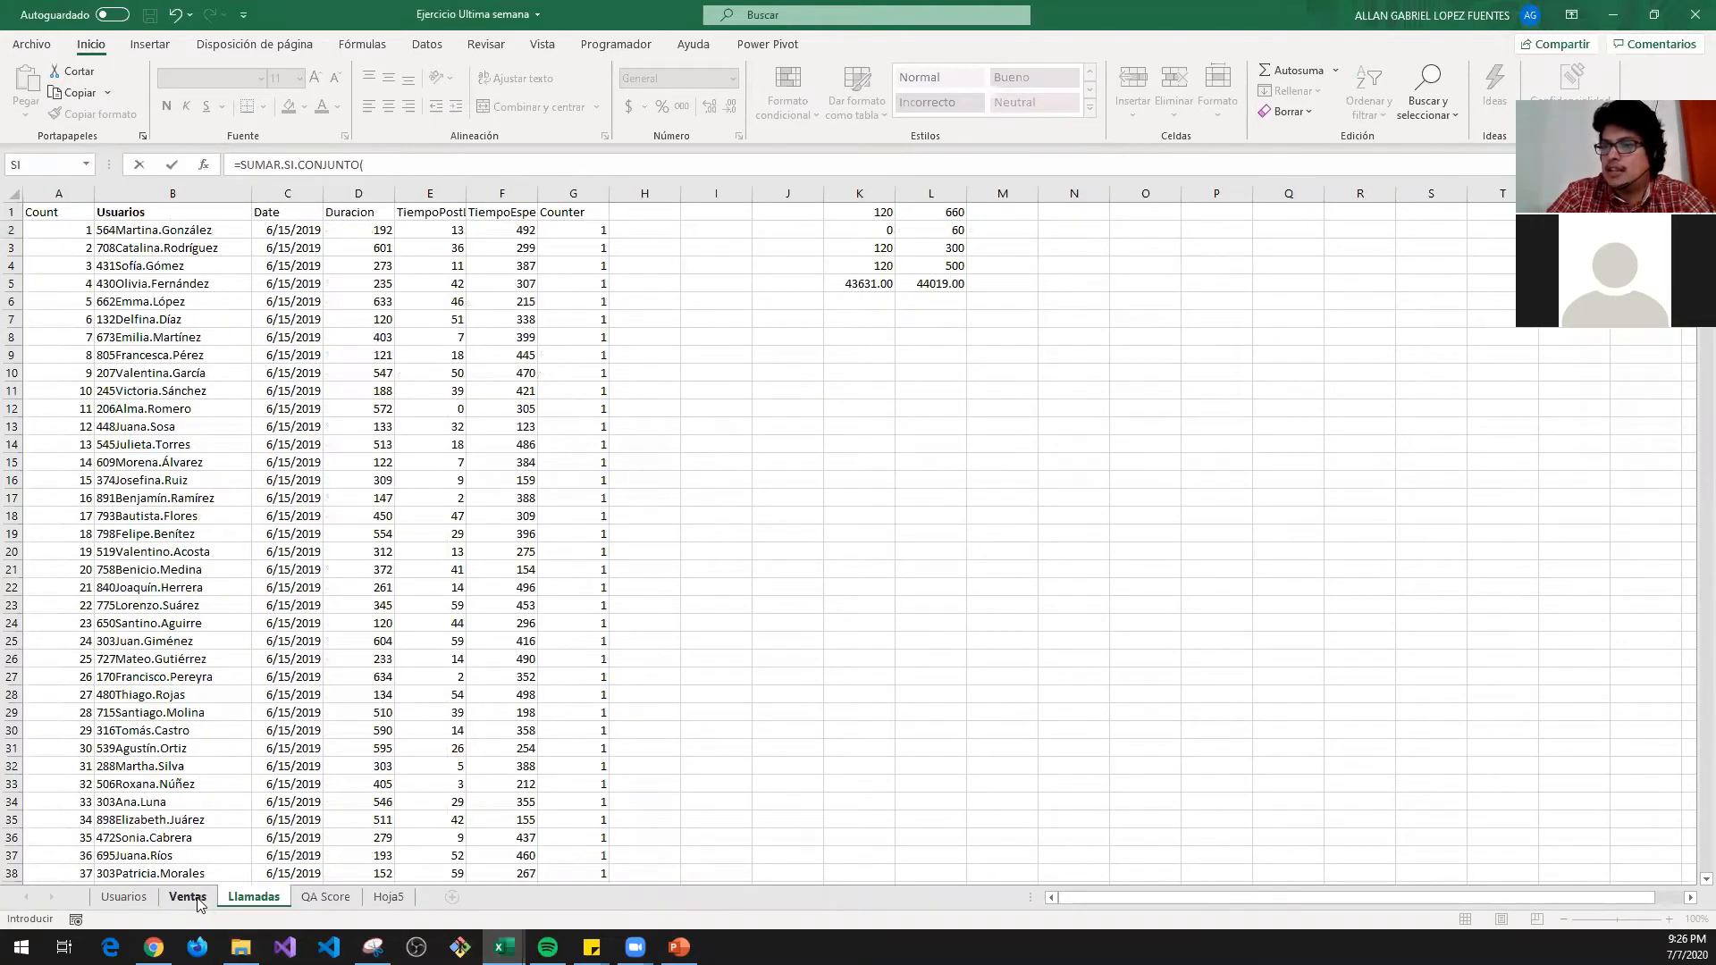
{"action": "left_click", "coordinate": [187, 896]}
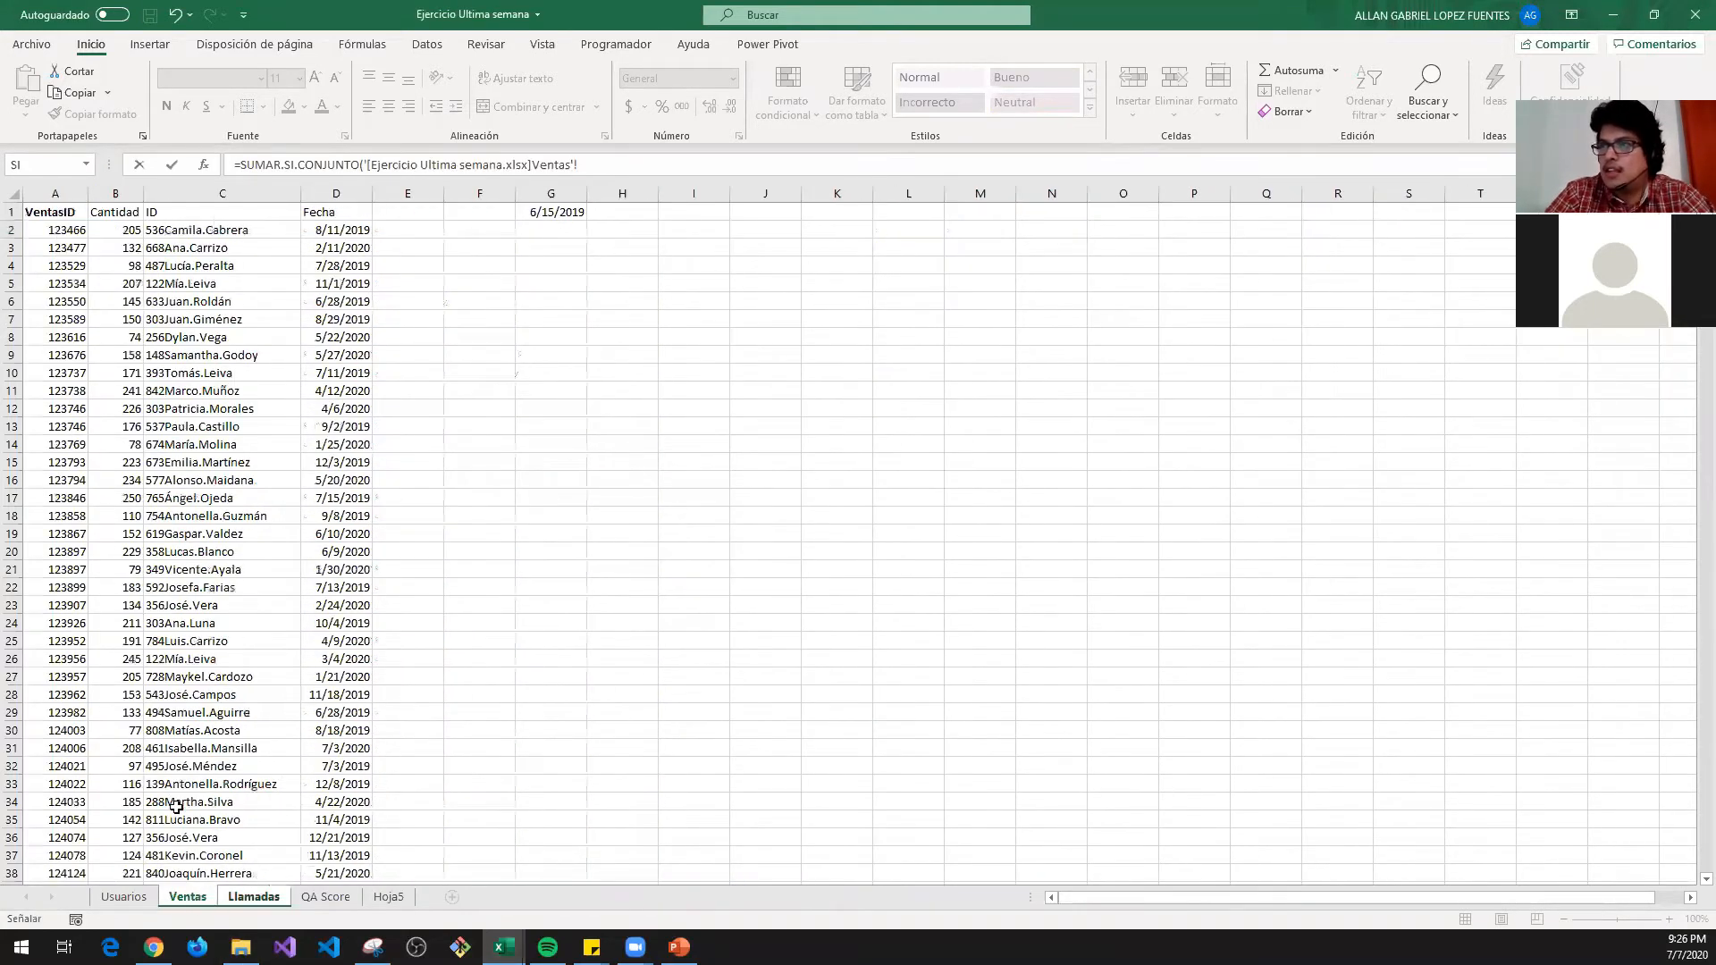
{"action": "left_click", "coordinate": [115, 188]}
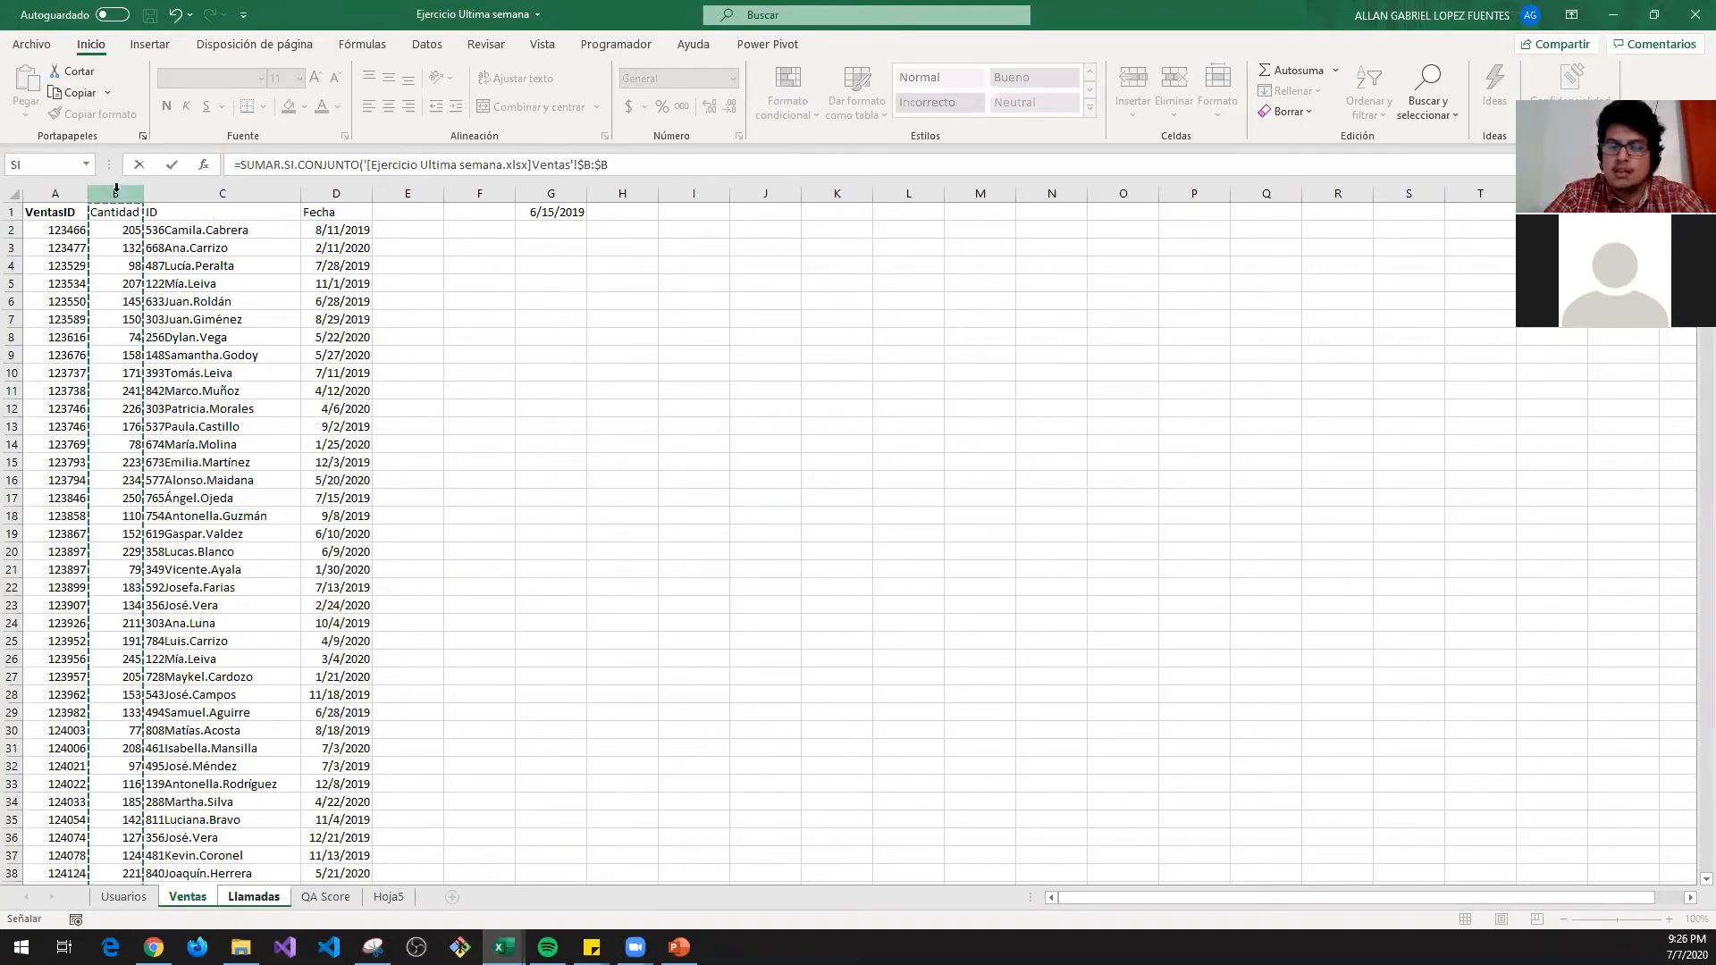
{"action": "type", "text": ","}
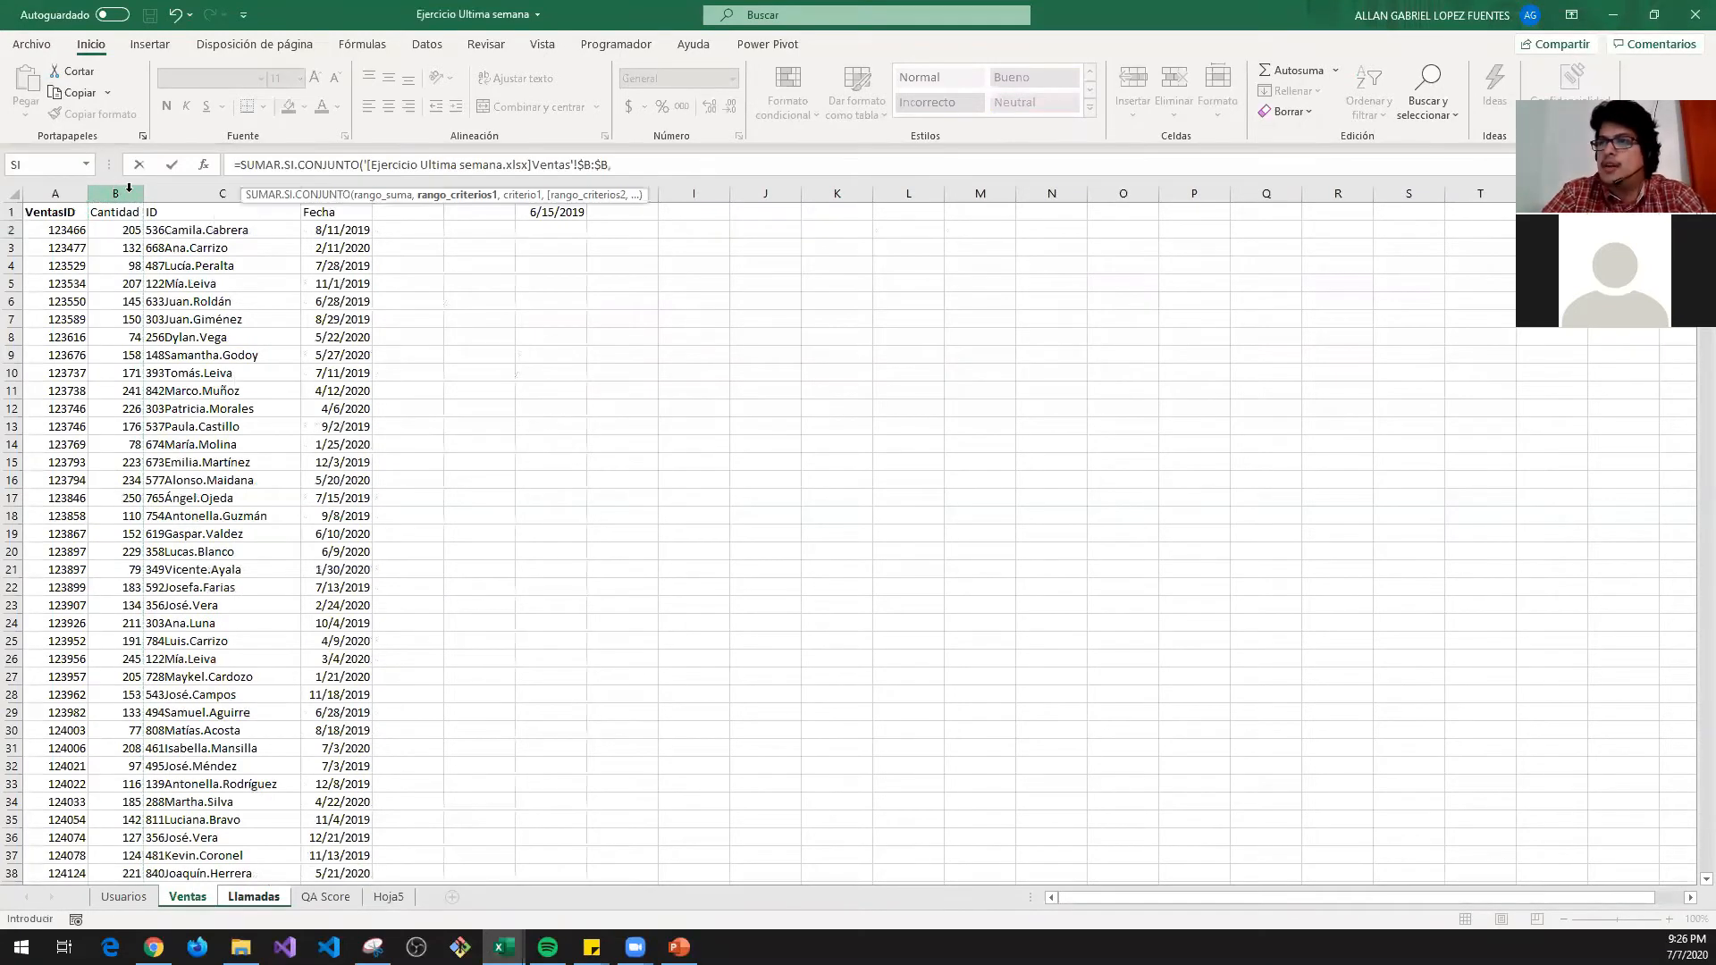
- Add the first criterion to the formula, matching the Ventas sheet's ID column (C:C) against the Usuario in J2
{"action": "left_click", "coordinate": [183, 189]}
{"action": "type", "text": ","}
{"action": "key", "text": "ctrl+Tab"}
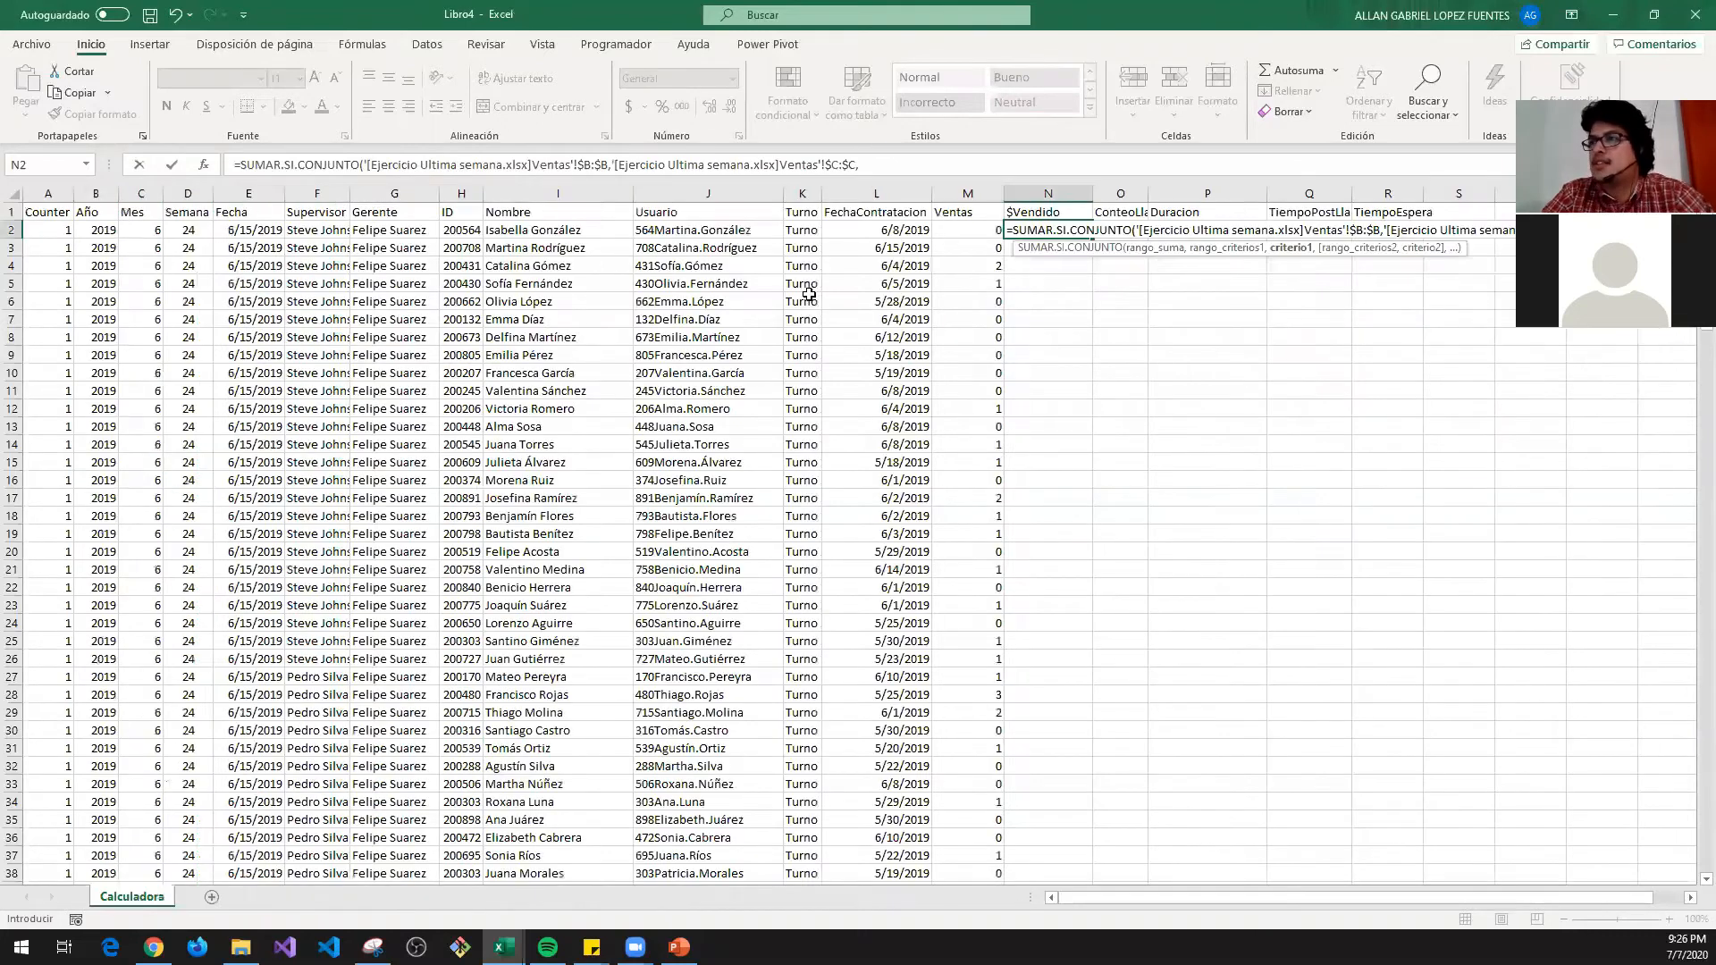
{"action": "left_click", "coordinate": [724, 230]}
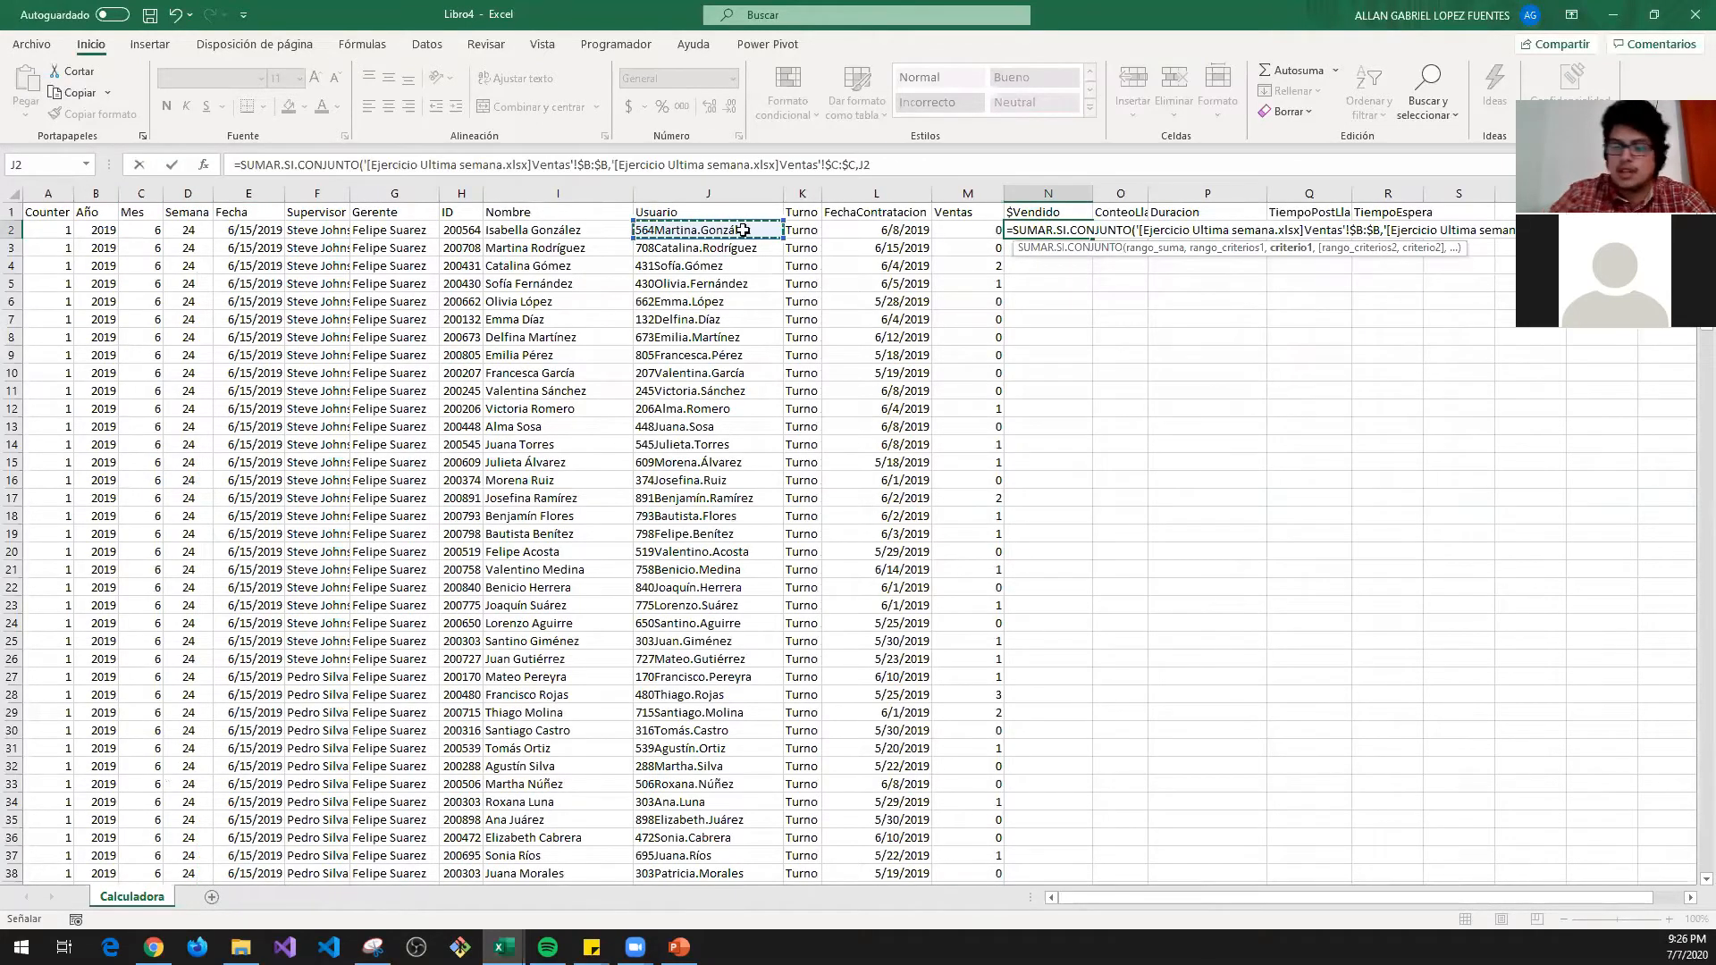
{"action": "type", "text": ","}
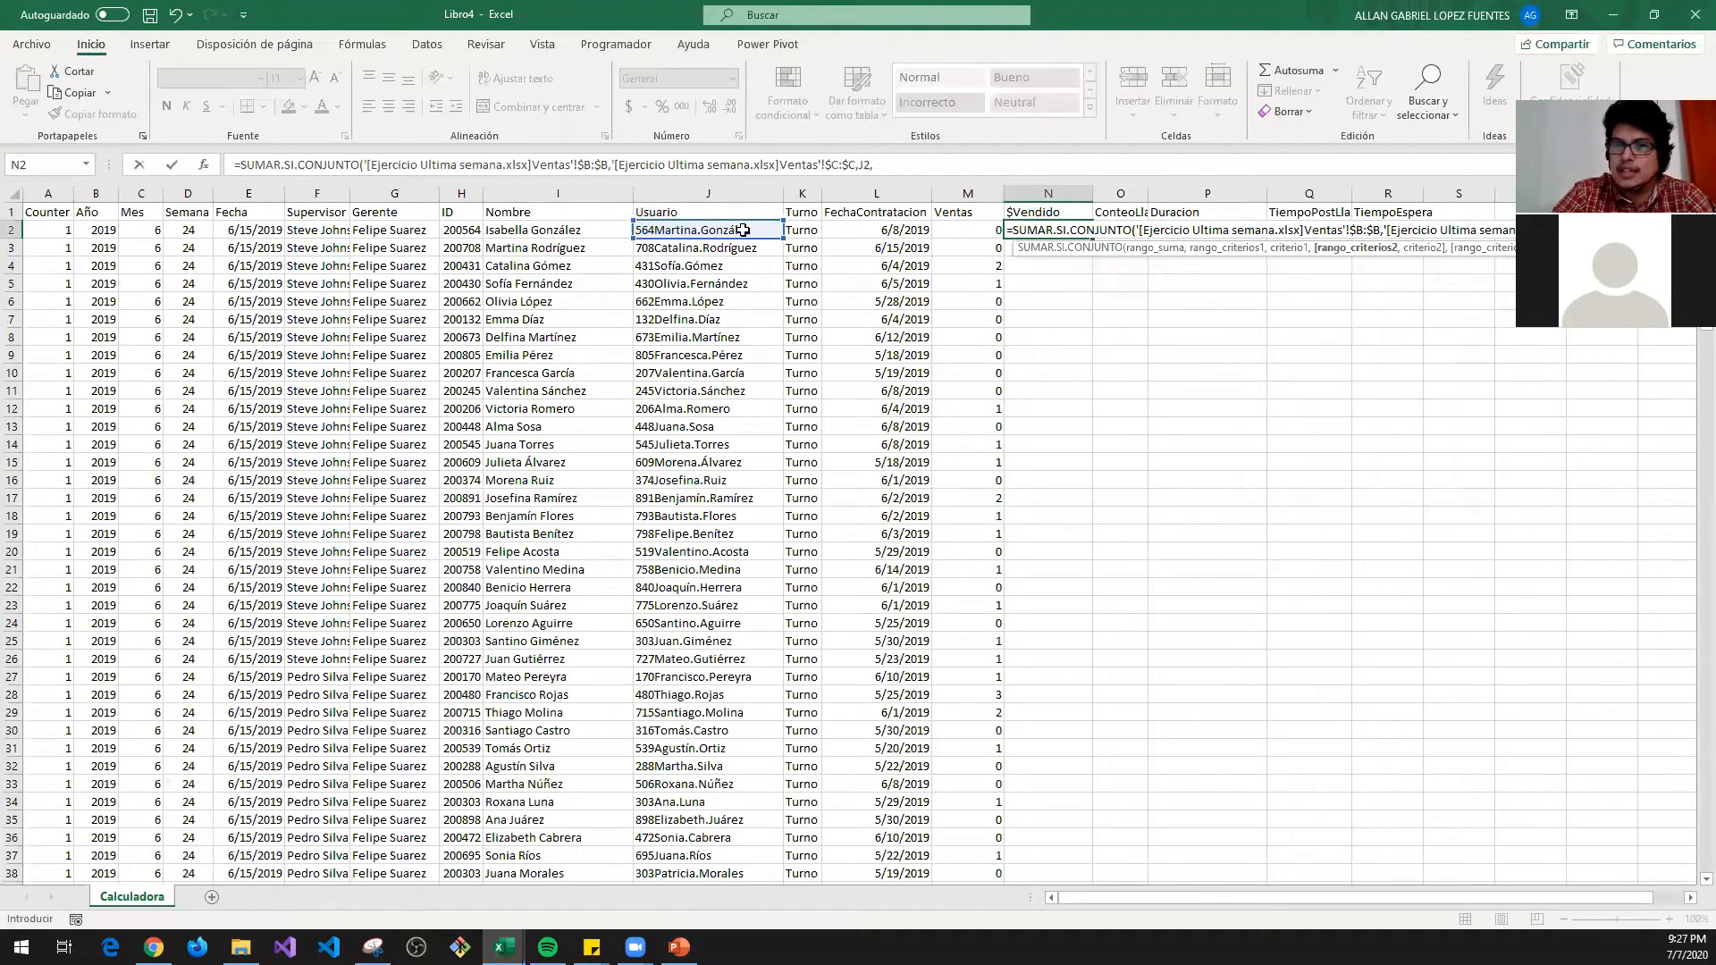
- Add a second criterion matching the Ventas sheet's Fecha column (D:D) against FechaContratacion in L2, and complete the formula
{"action": "key", "text": "ctrl+Tab"}
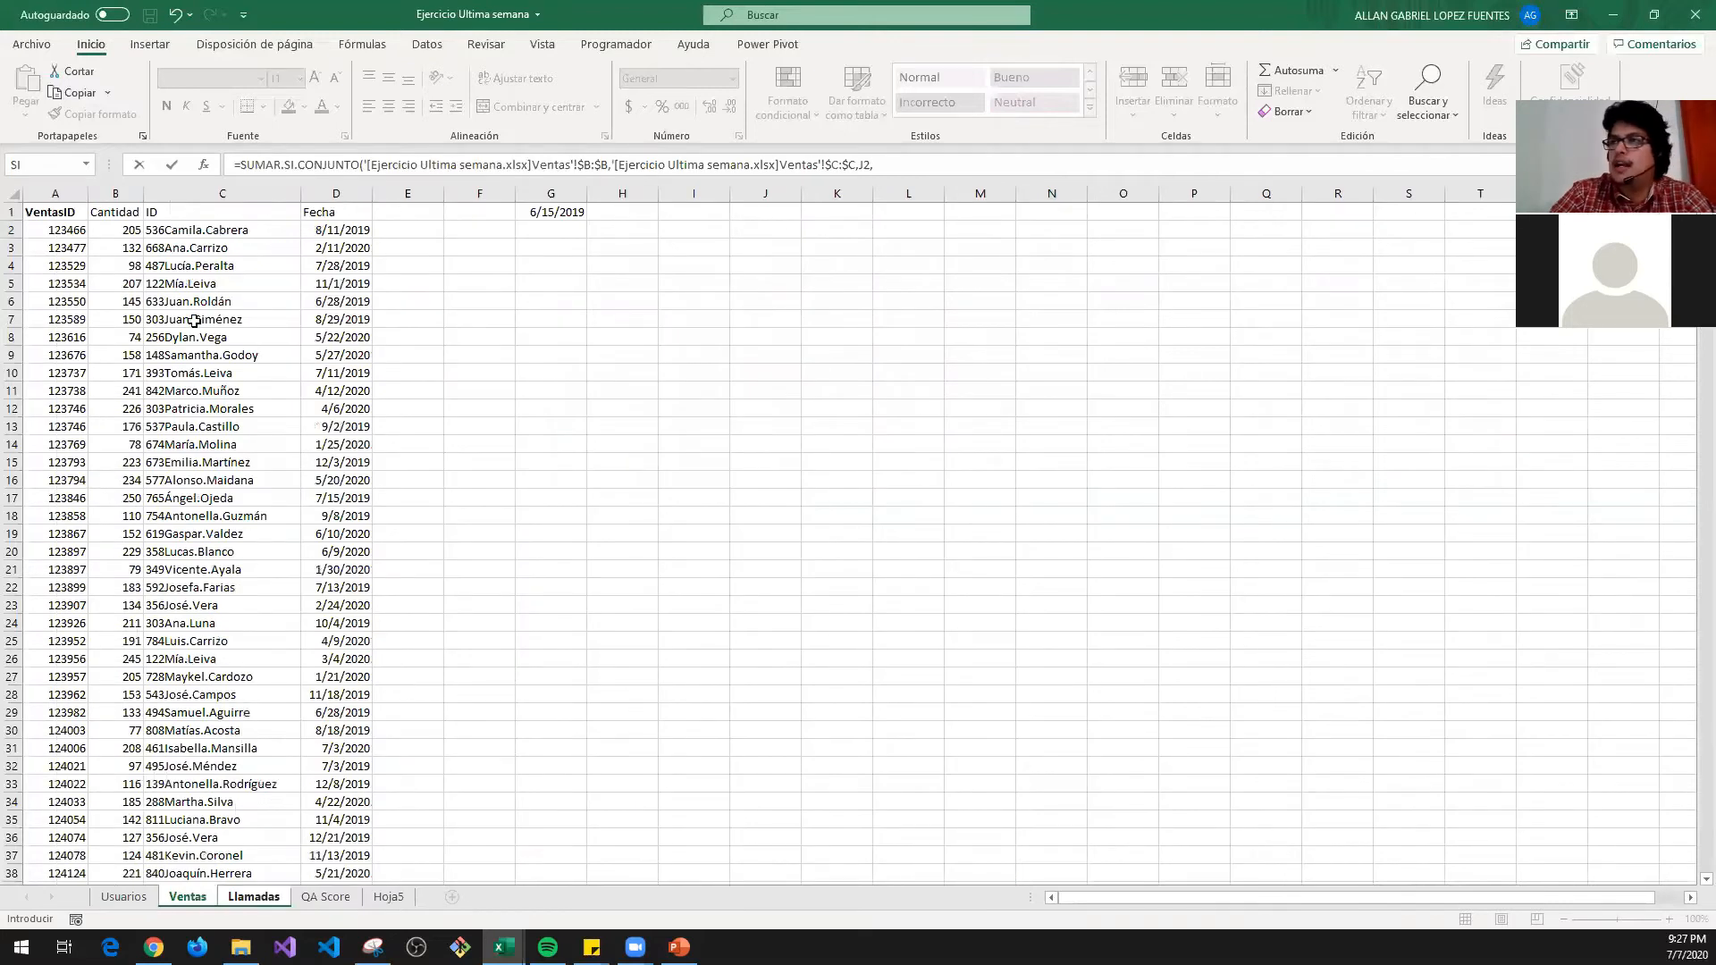
{"action": "left_click", "coordinate": [350, 187]}
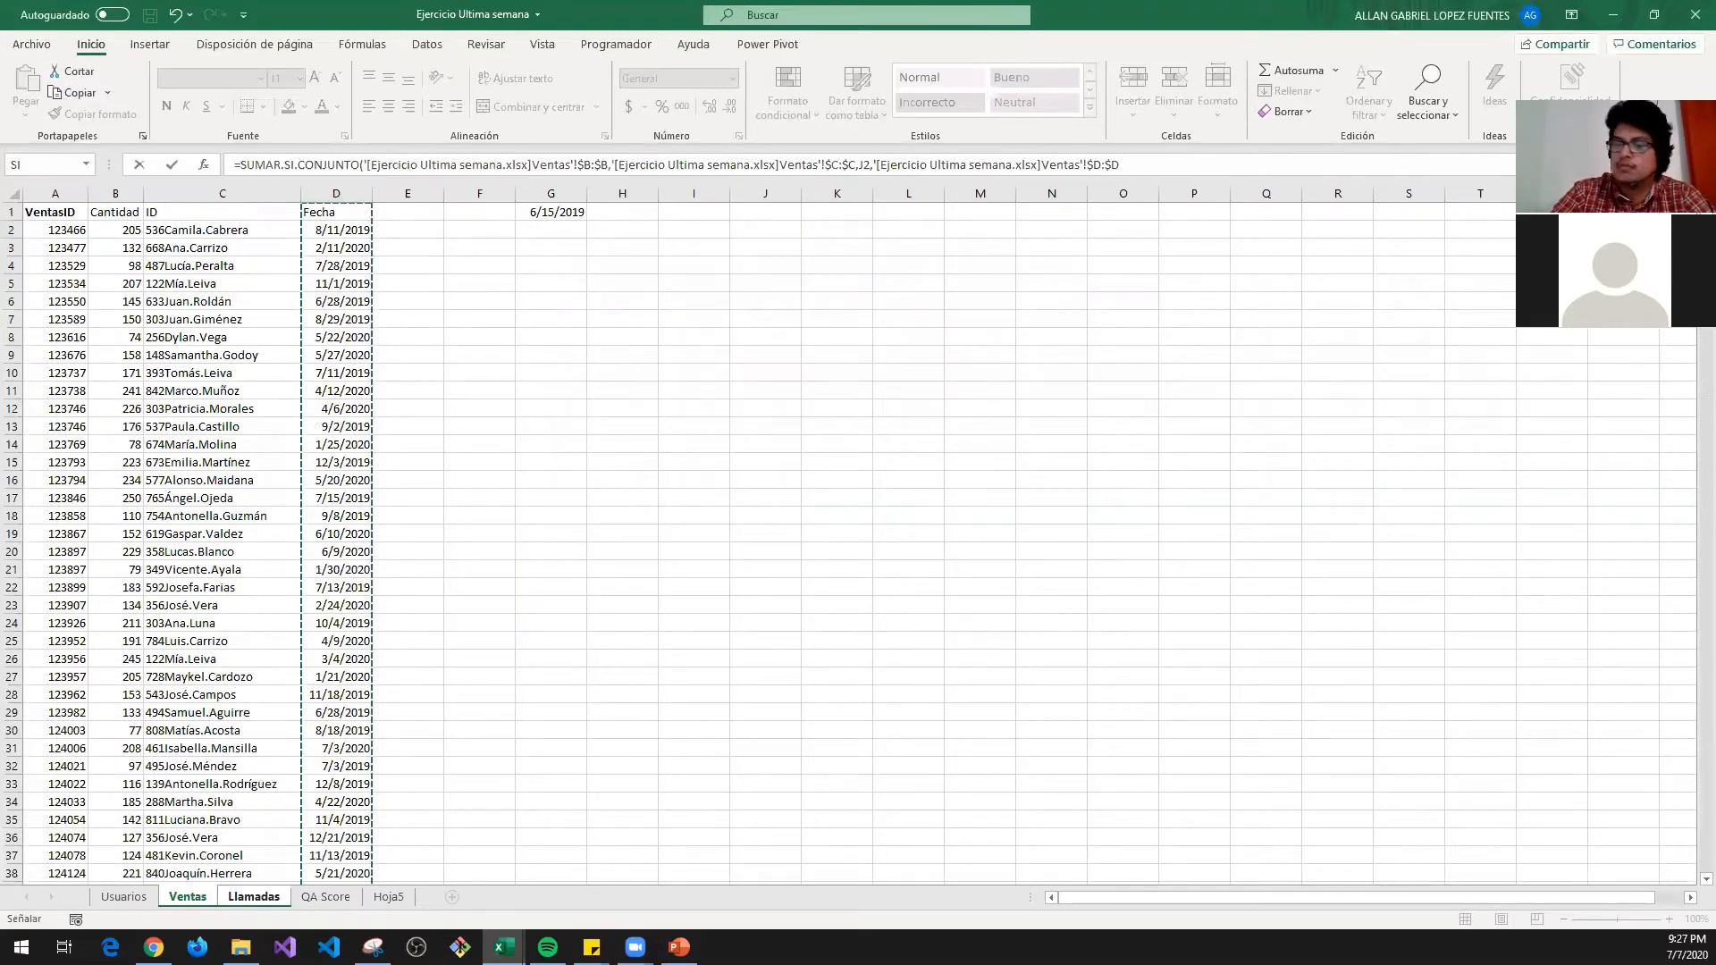
{"action": "type", "text": ","}
{"action": "key", "text": "ctrl+Tab"}
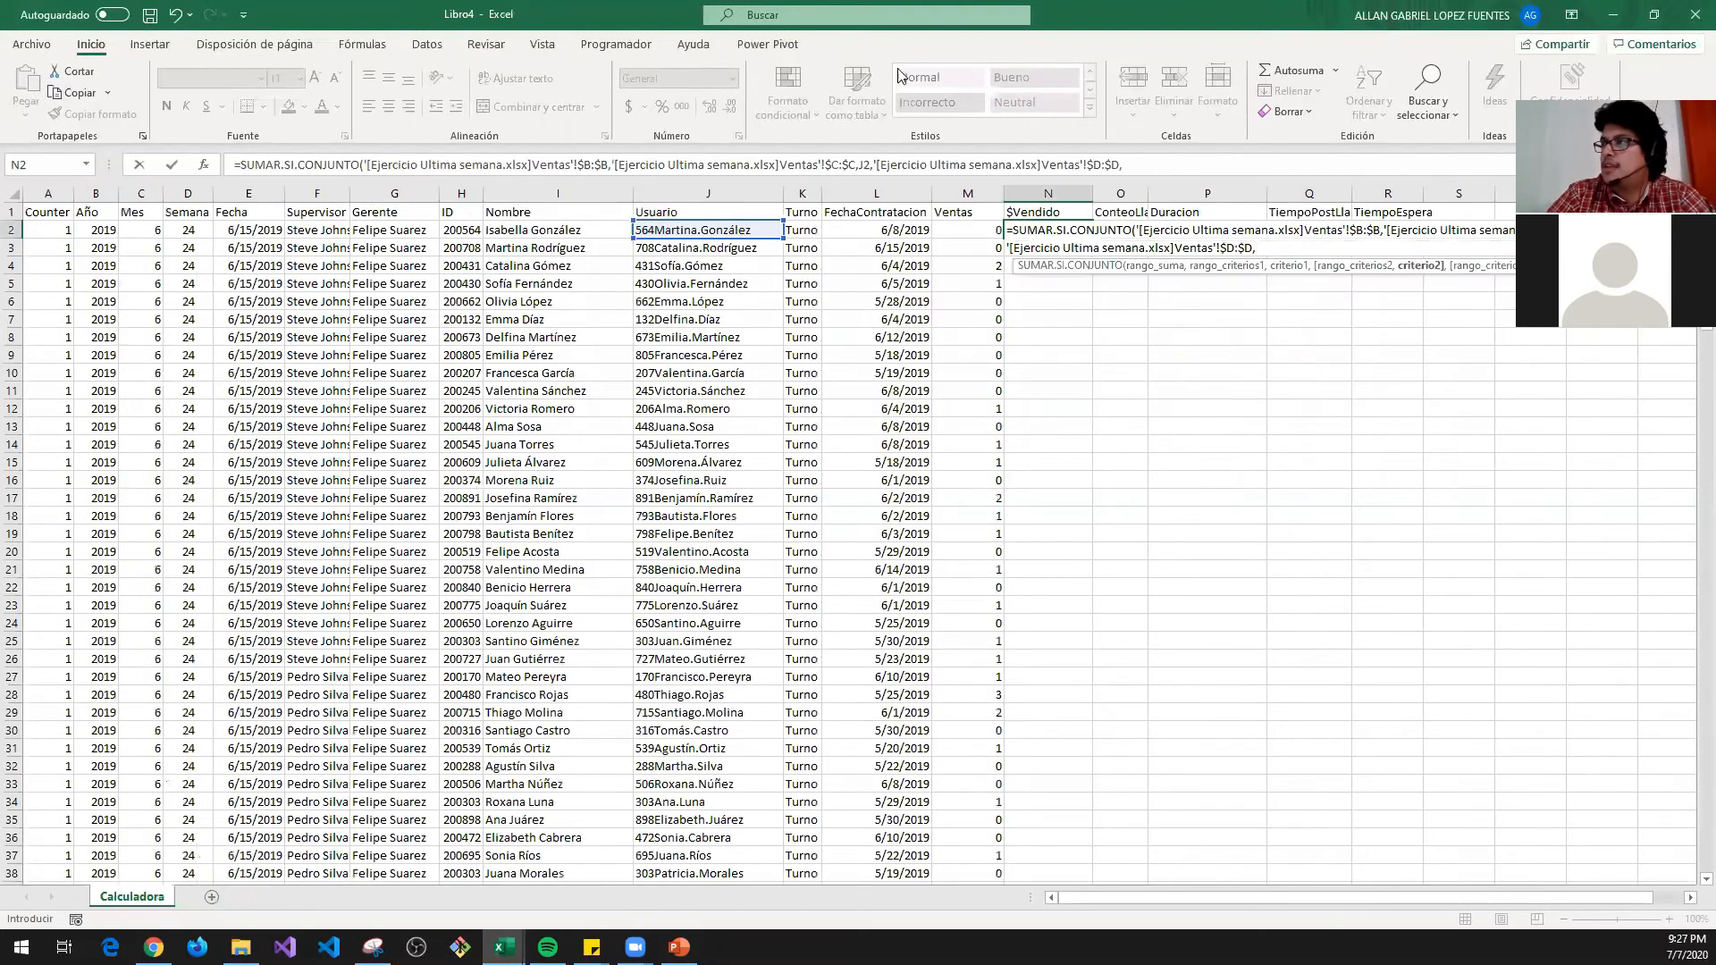
{"action": "left_click", "coordinate": [883, 235]}
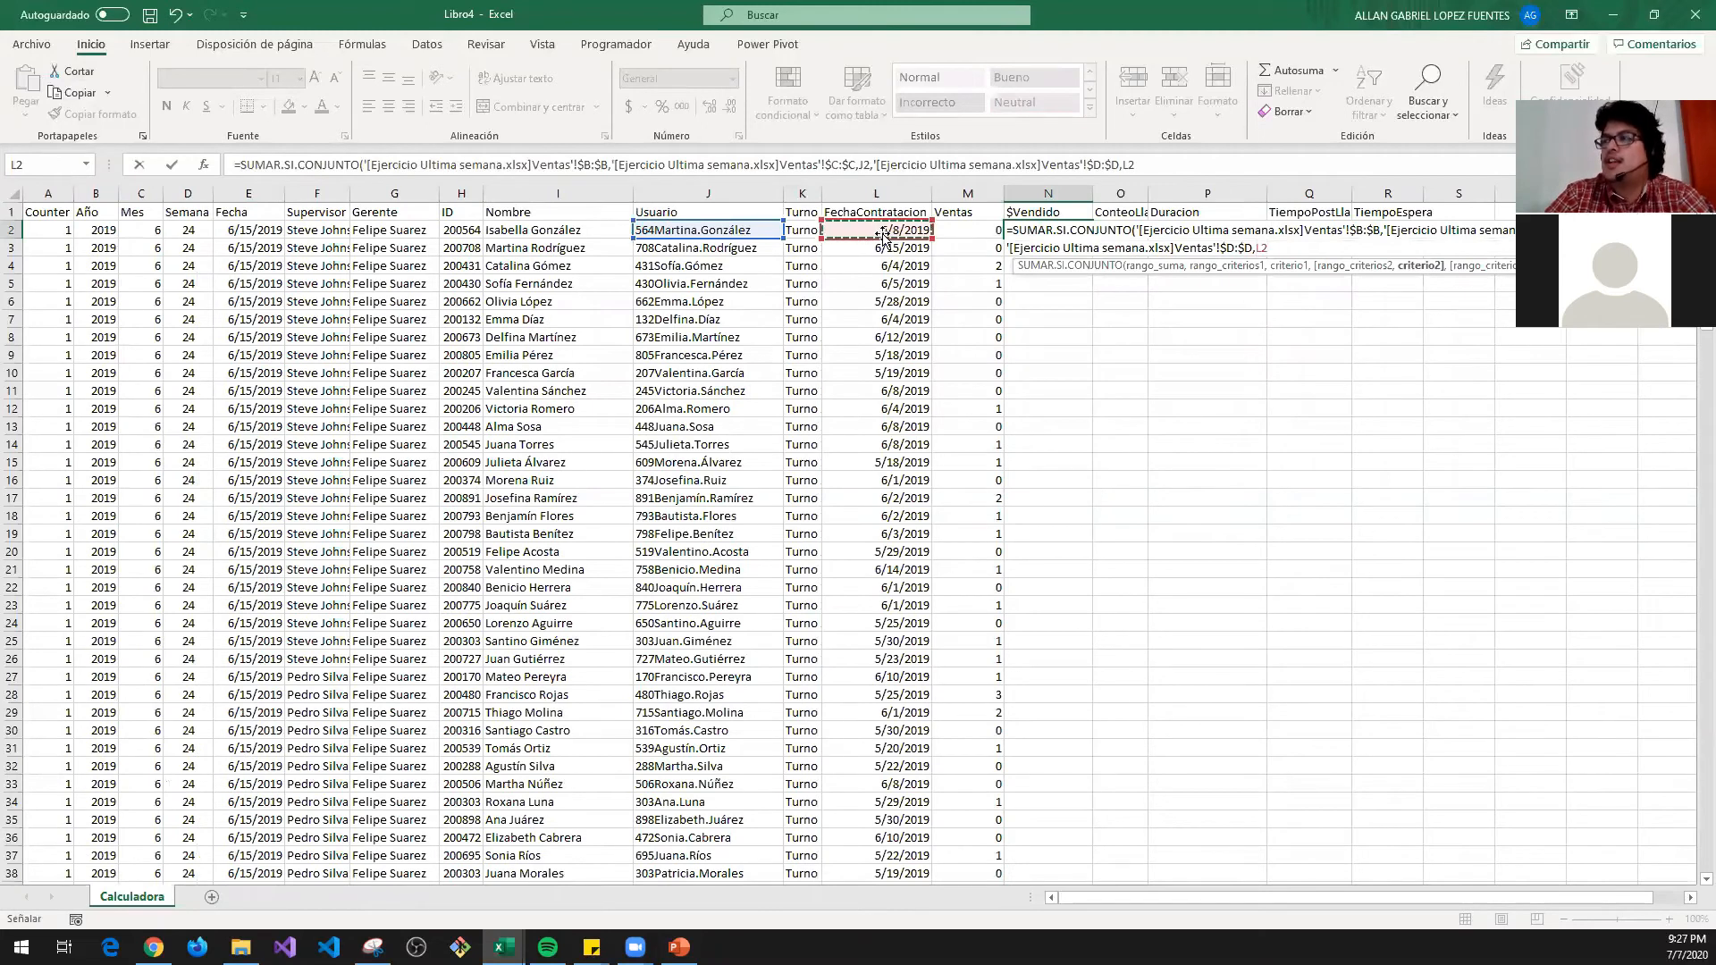
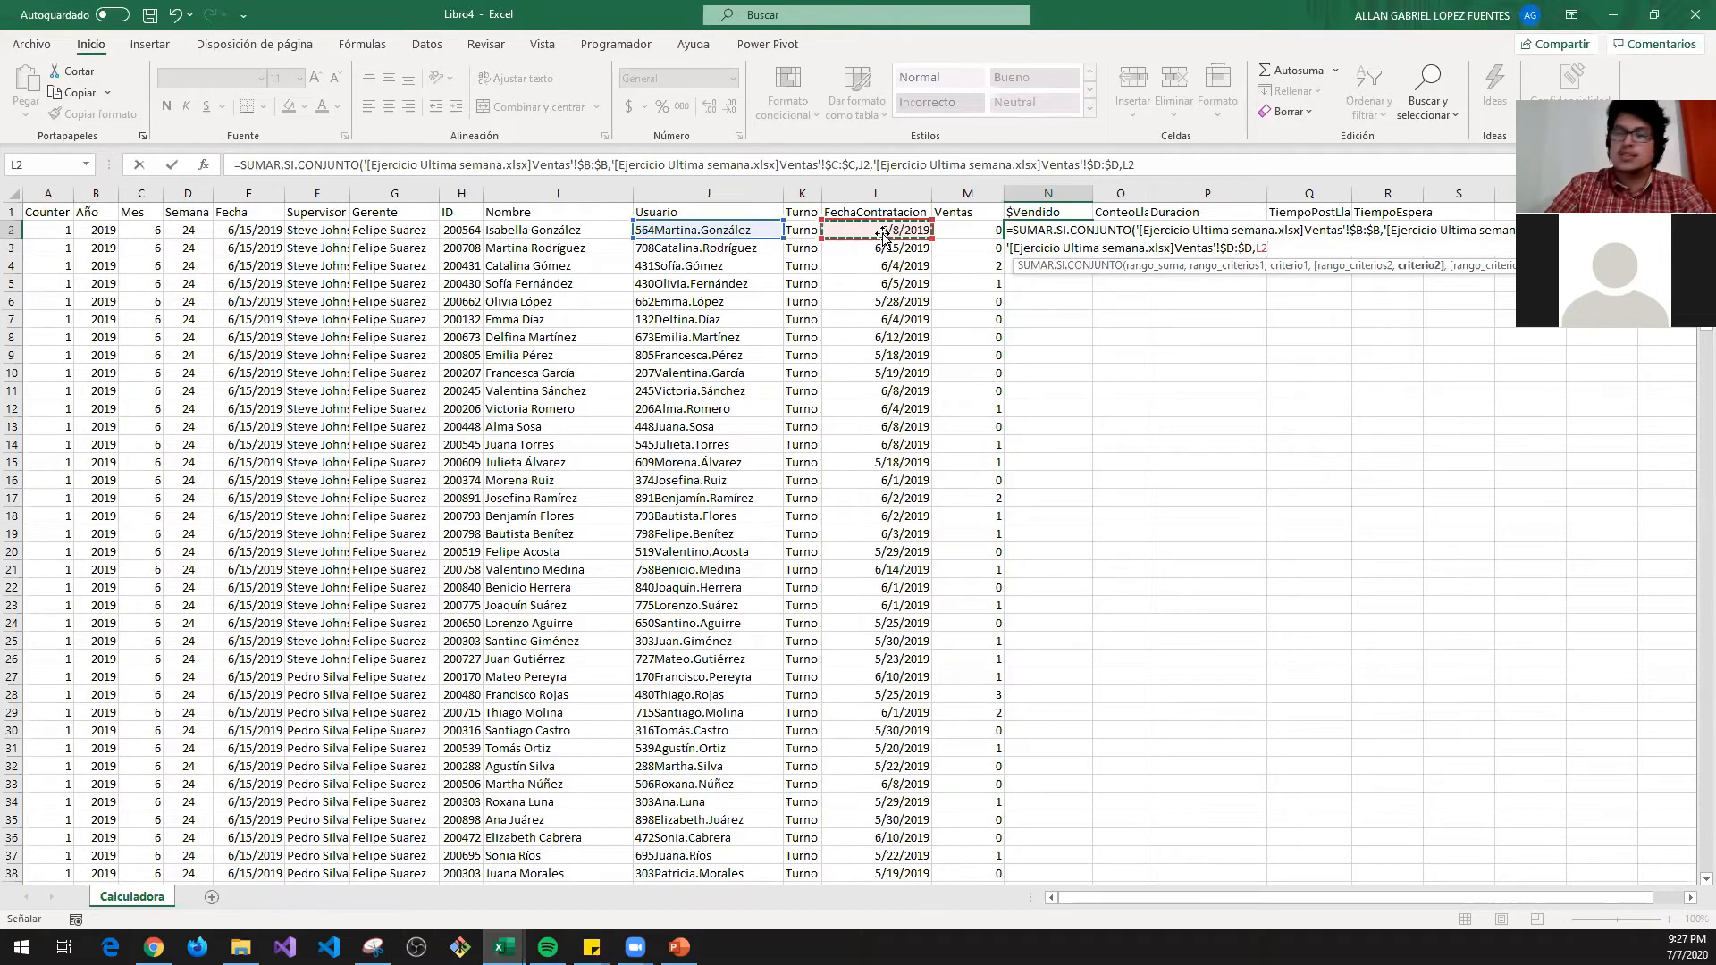
{"action": "key", "text": "Return"}
- Copy the N2 formula down the $Vendido column through row 195
{"action": "key", "text": "Up"}
{"action": "key", "text": "ctrl+c"}
{"action": "key", "text": "Down"}
{"action": "key", "text": "Down"}
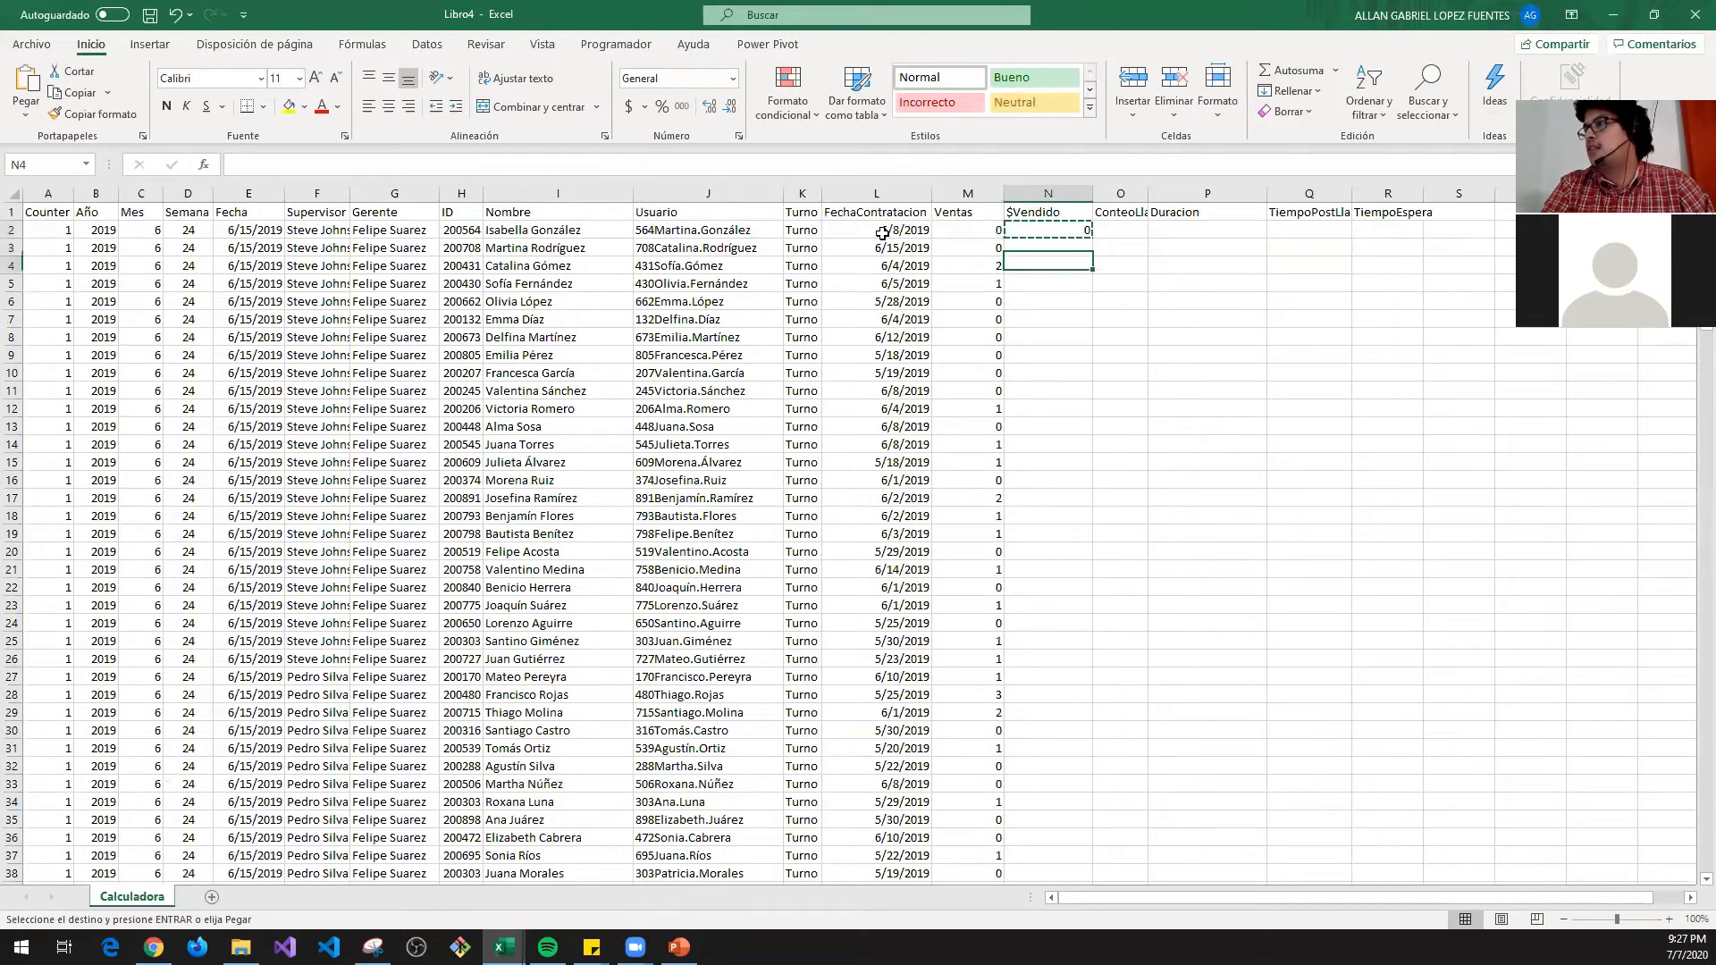
{"action": "key", "text": "Left"}
{"action": "key", "text": "ctrl+Down"}
{"action": "key", "text": "Right"}
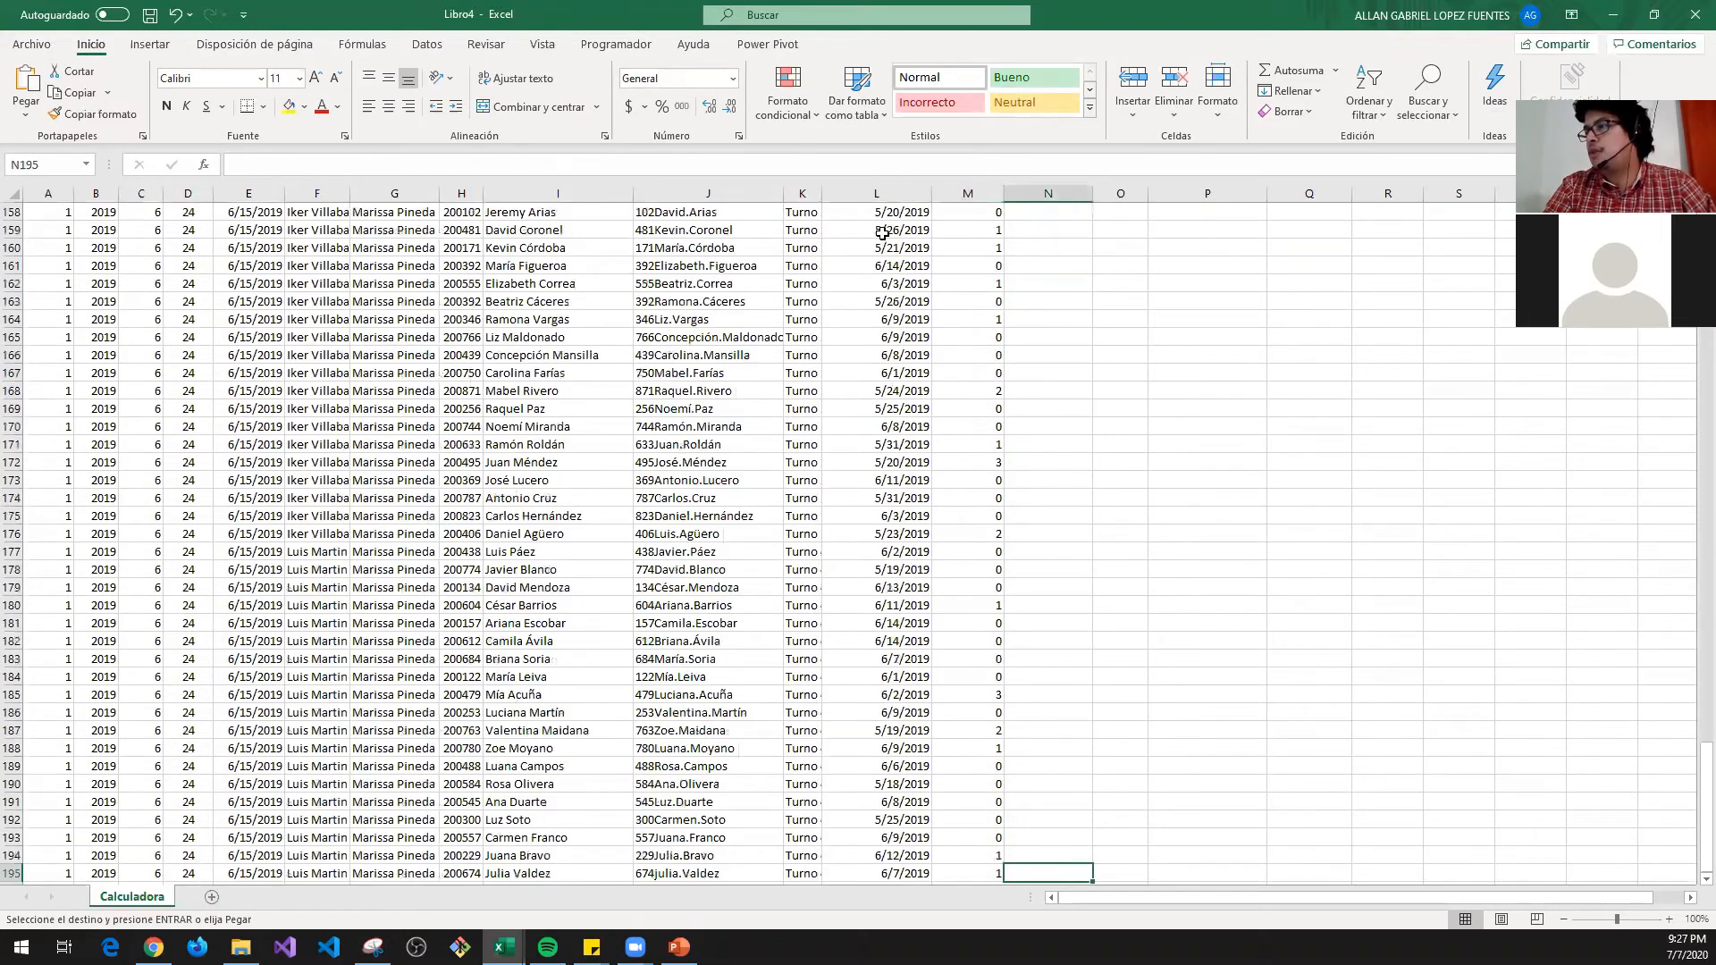
{"action": "key", "text": "ctrl+shift+Up"}
{"action": "key", "text": "ctrl+v"}
{"action": "key", "text": "Up"}
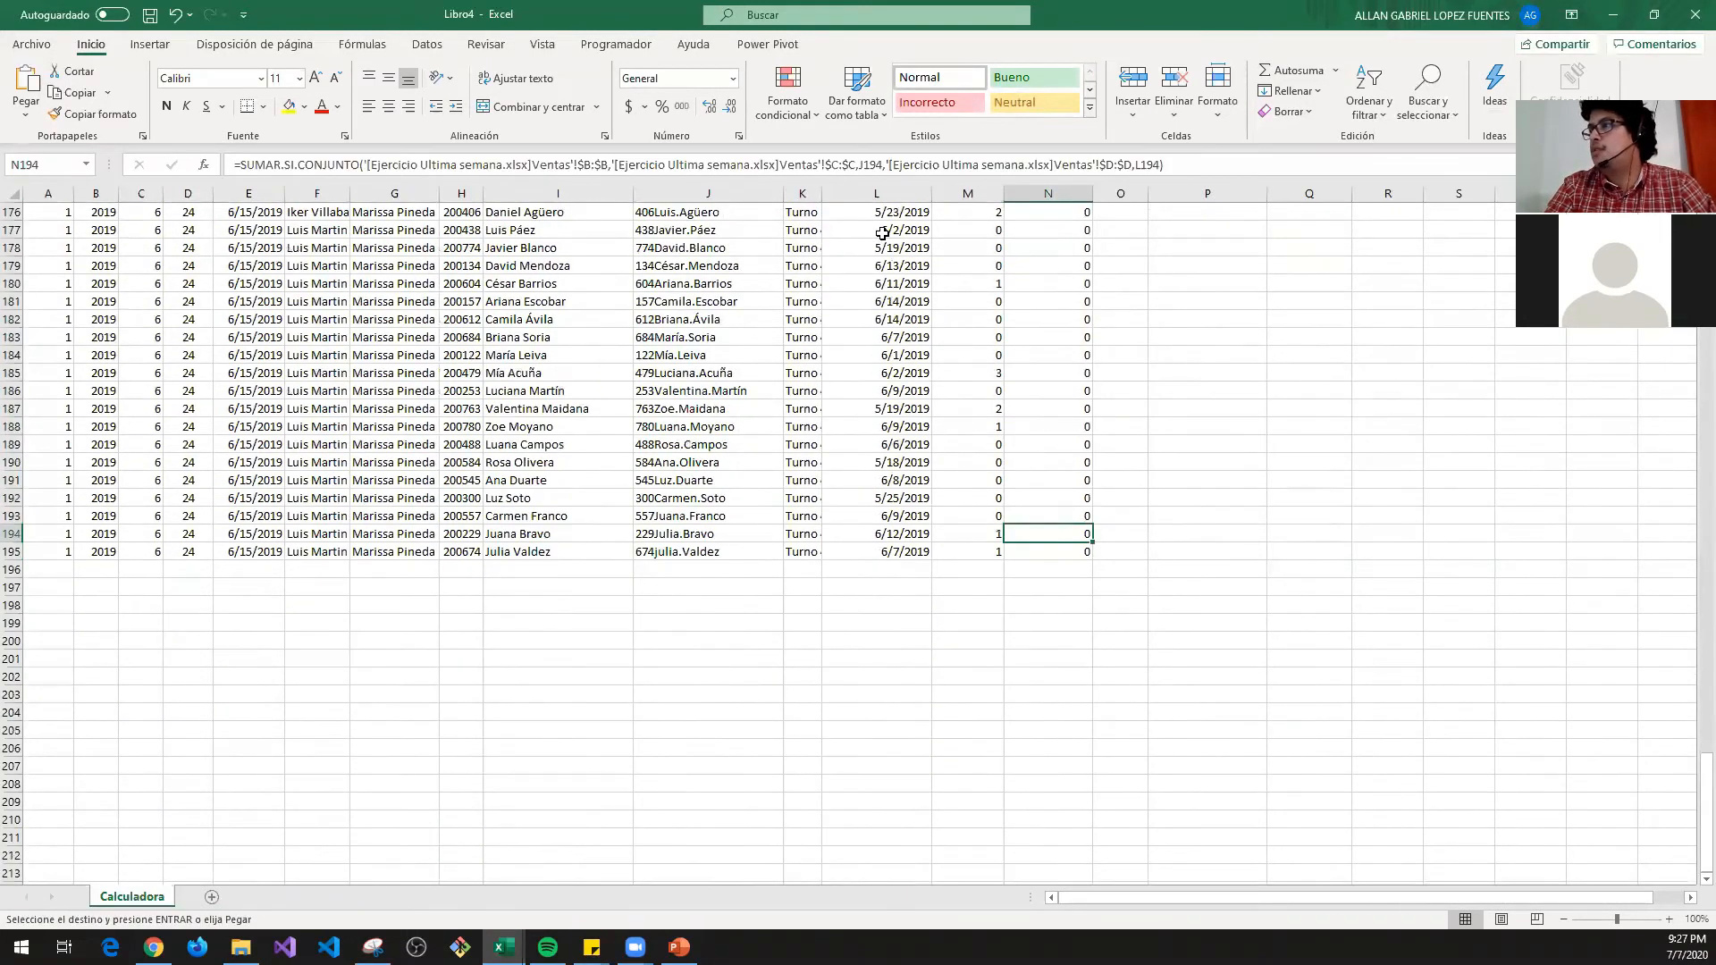
- Review the first $Vendido results and compare them with the Cantidad and ID data in the Ventas sheet of Ejercicio Ultima semana
{"action": "key", "text": "ctrl+Up"}
{"action": "key", "text": "Down"}
{"action": "key", "text": "Down"}
{"action": "key", "text": "Down"}
{"action": "key", "text": "Up"}
{"action": "key", "text": "Up"}
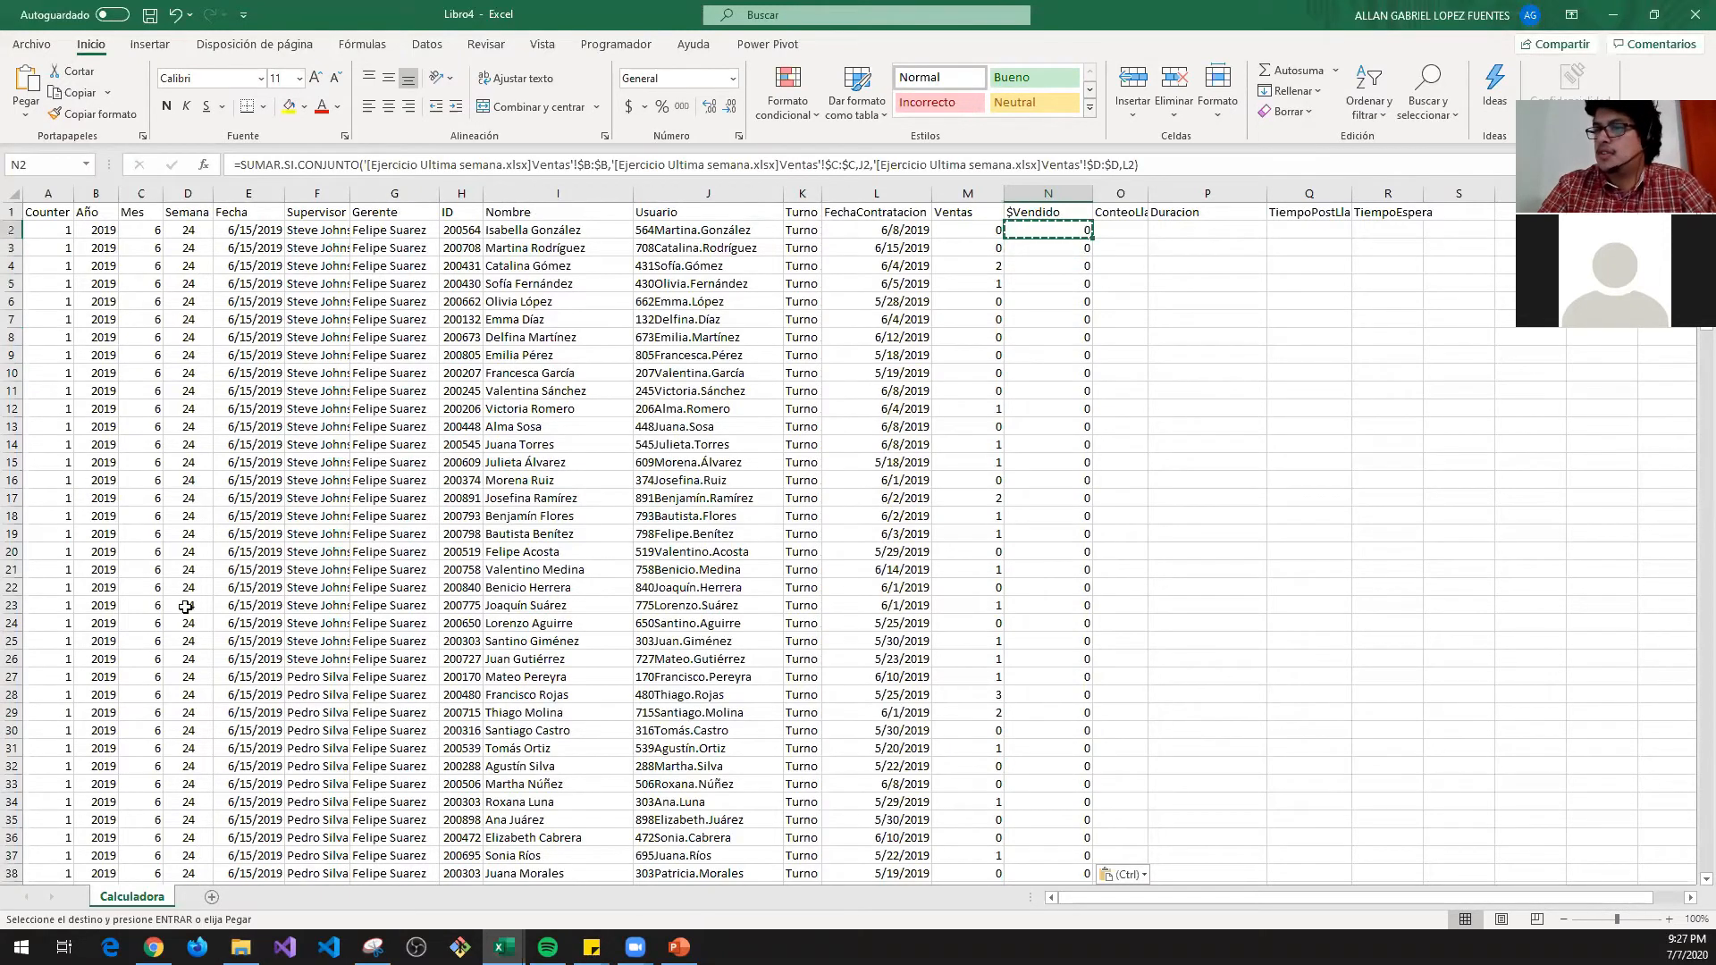
{"action": "key", "text": "ctrl+Tab"}
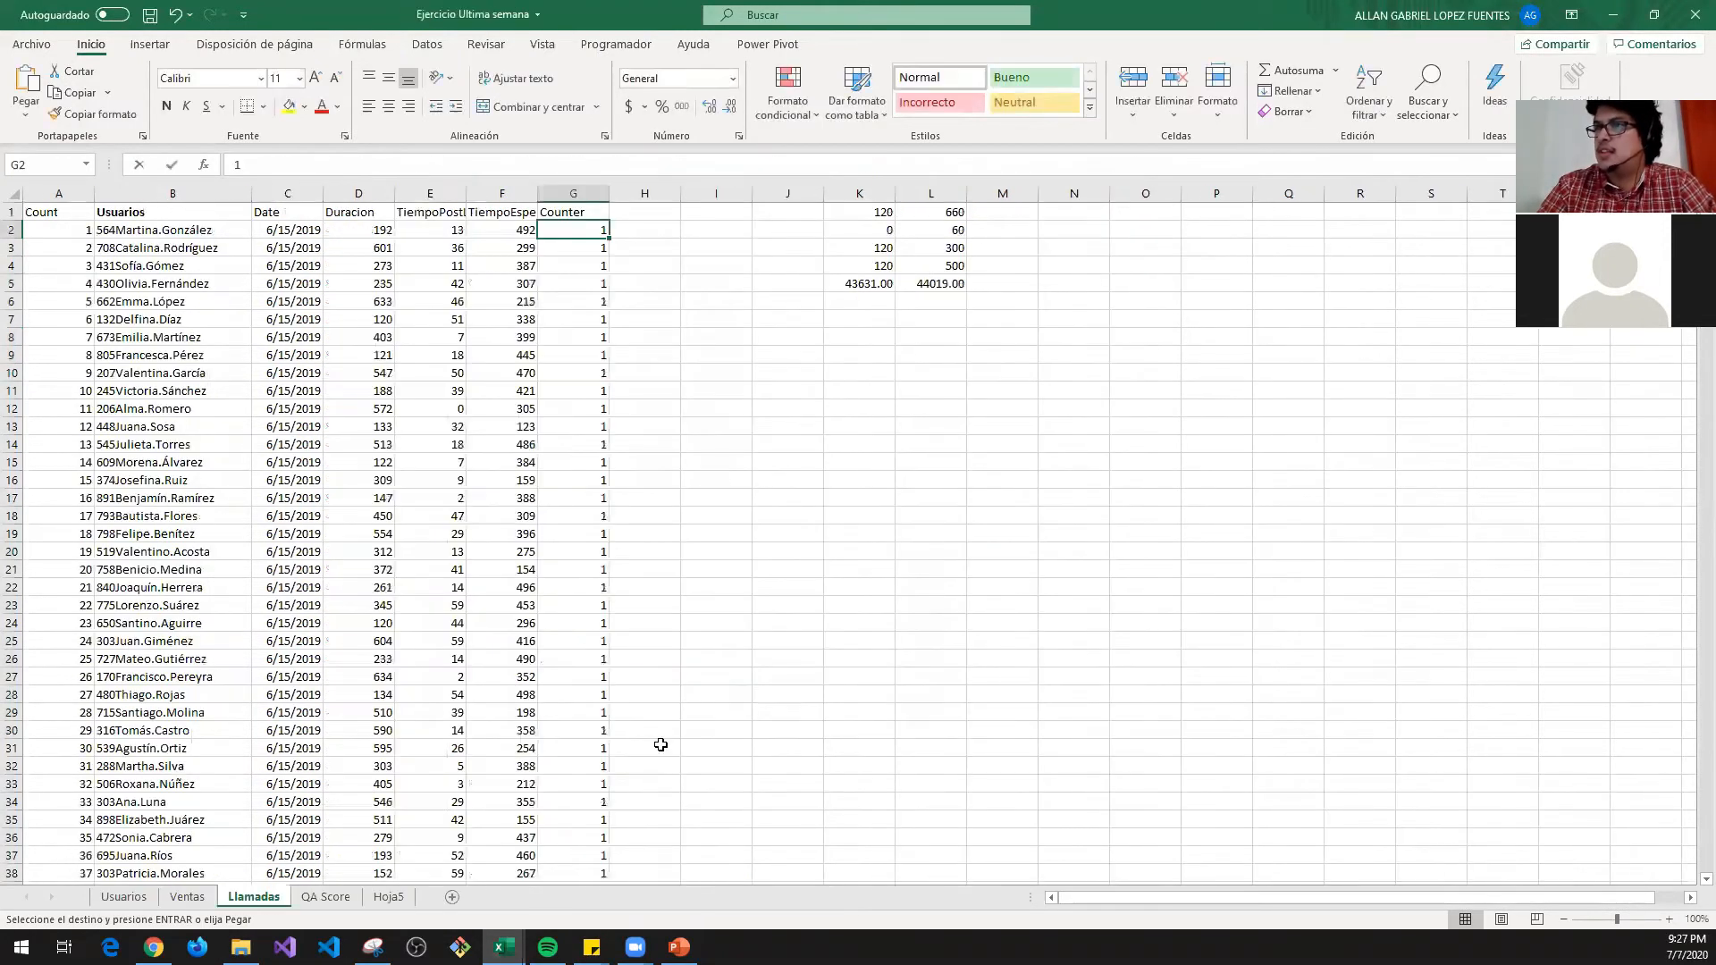
{"action": "left_click", "coordinate": [190, 896]}
{"action": "left_click_drag", "start_coordinate": [118, 247], "coordinate": [114, 225]}
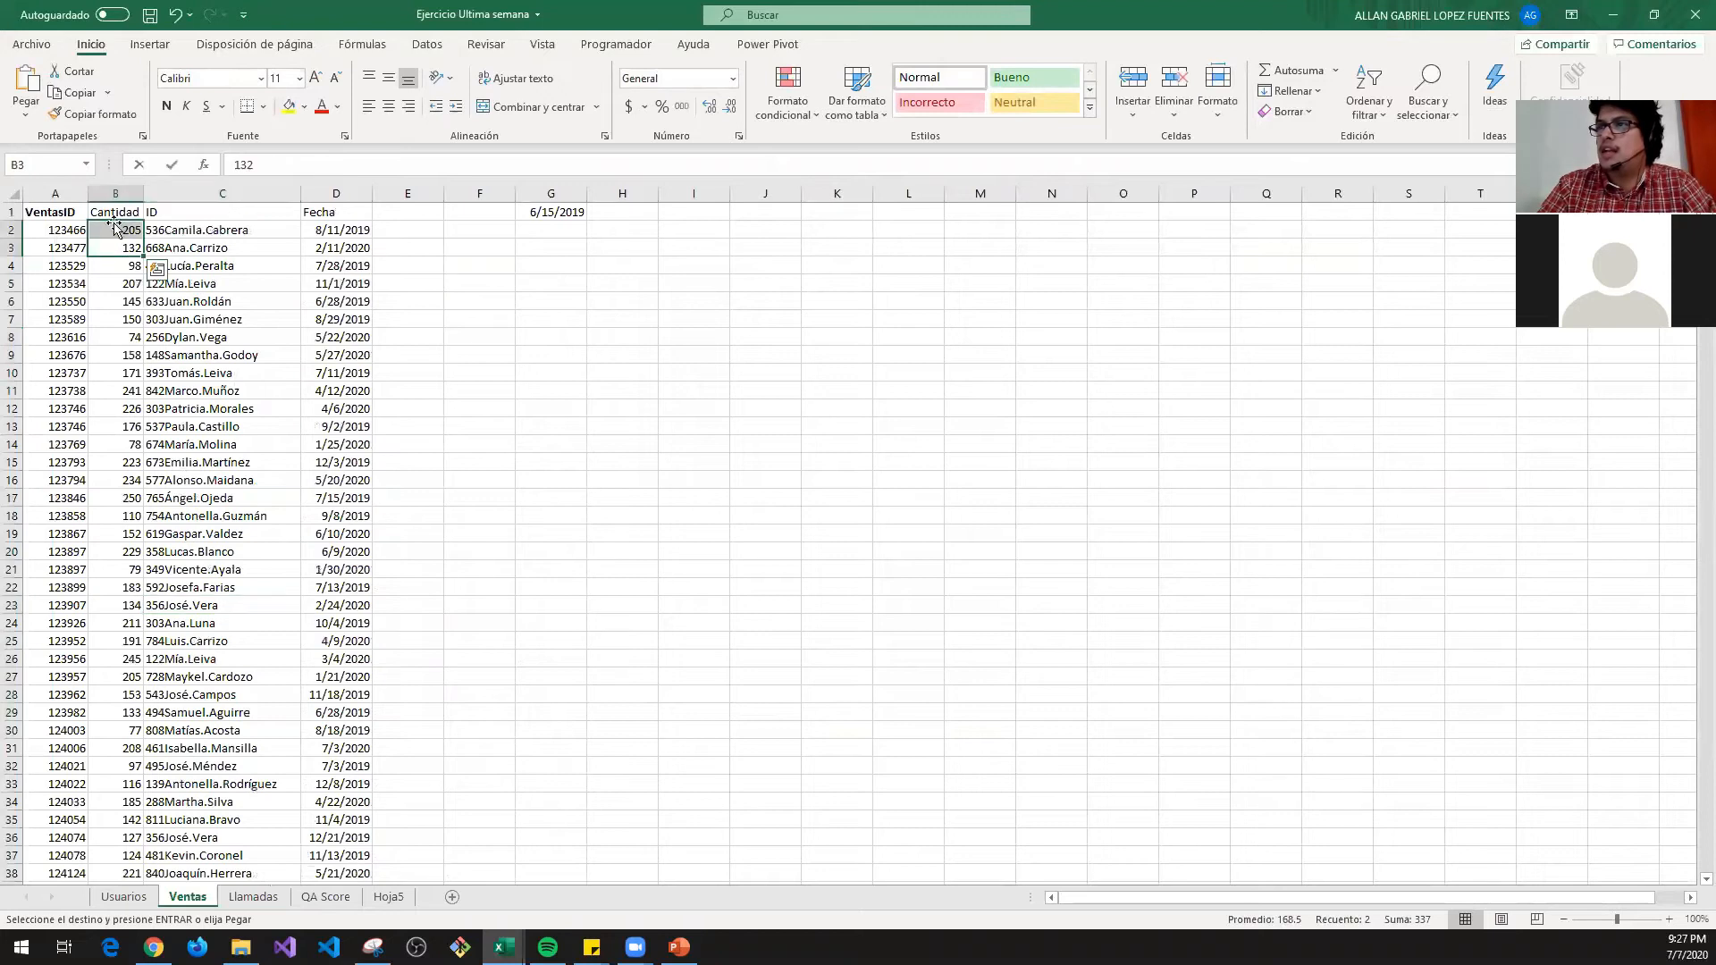
{"action": "double_click", "coordinate": [128, 231]}
{"action": "left_click", "coordinate": [212, 236]}
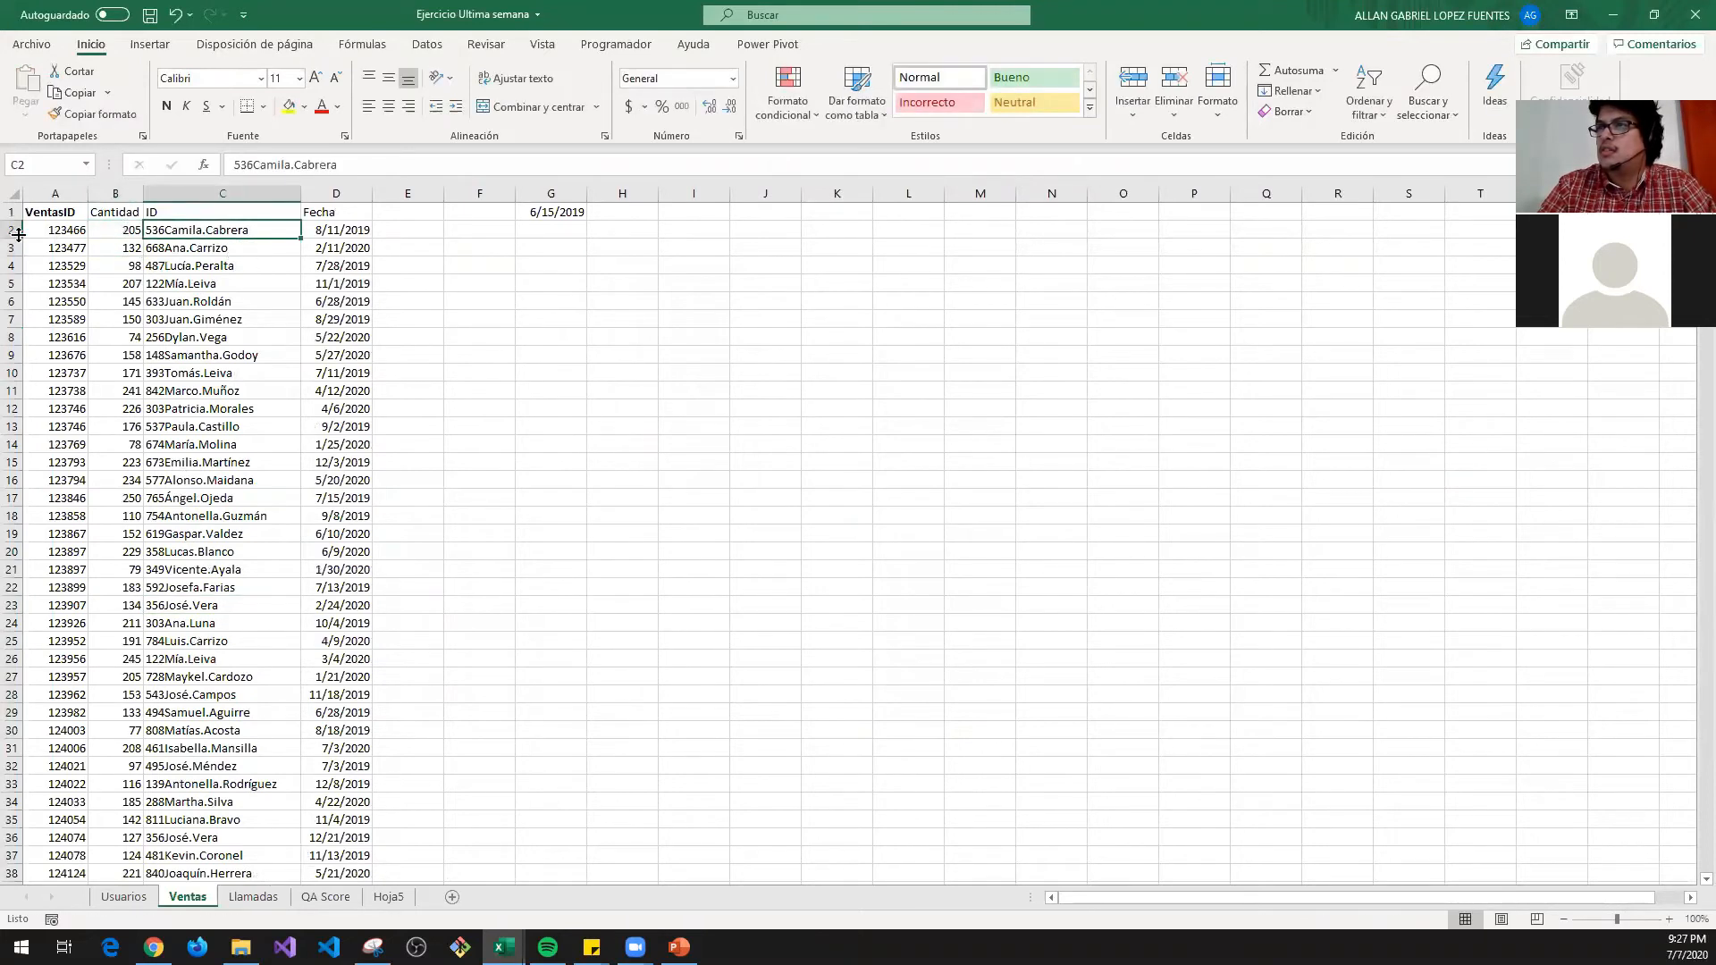
{"action": "key", "text": "ctrl+Tab"}
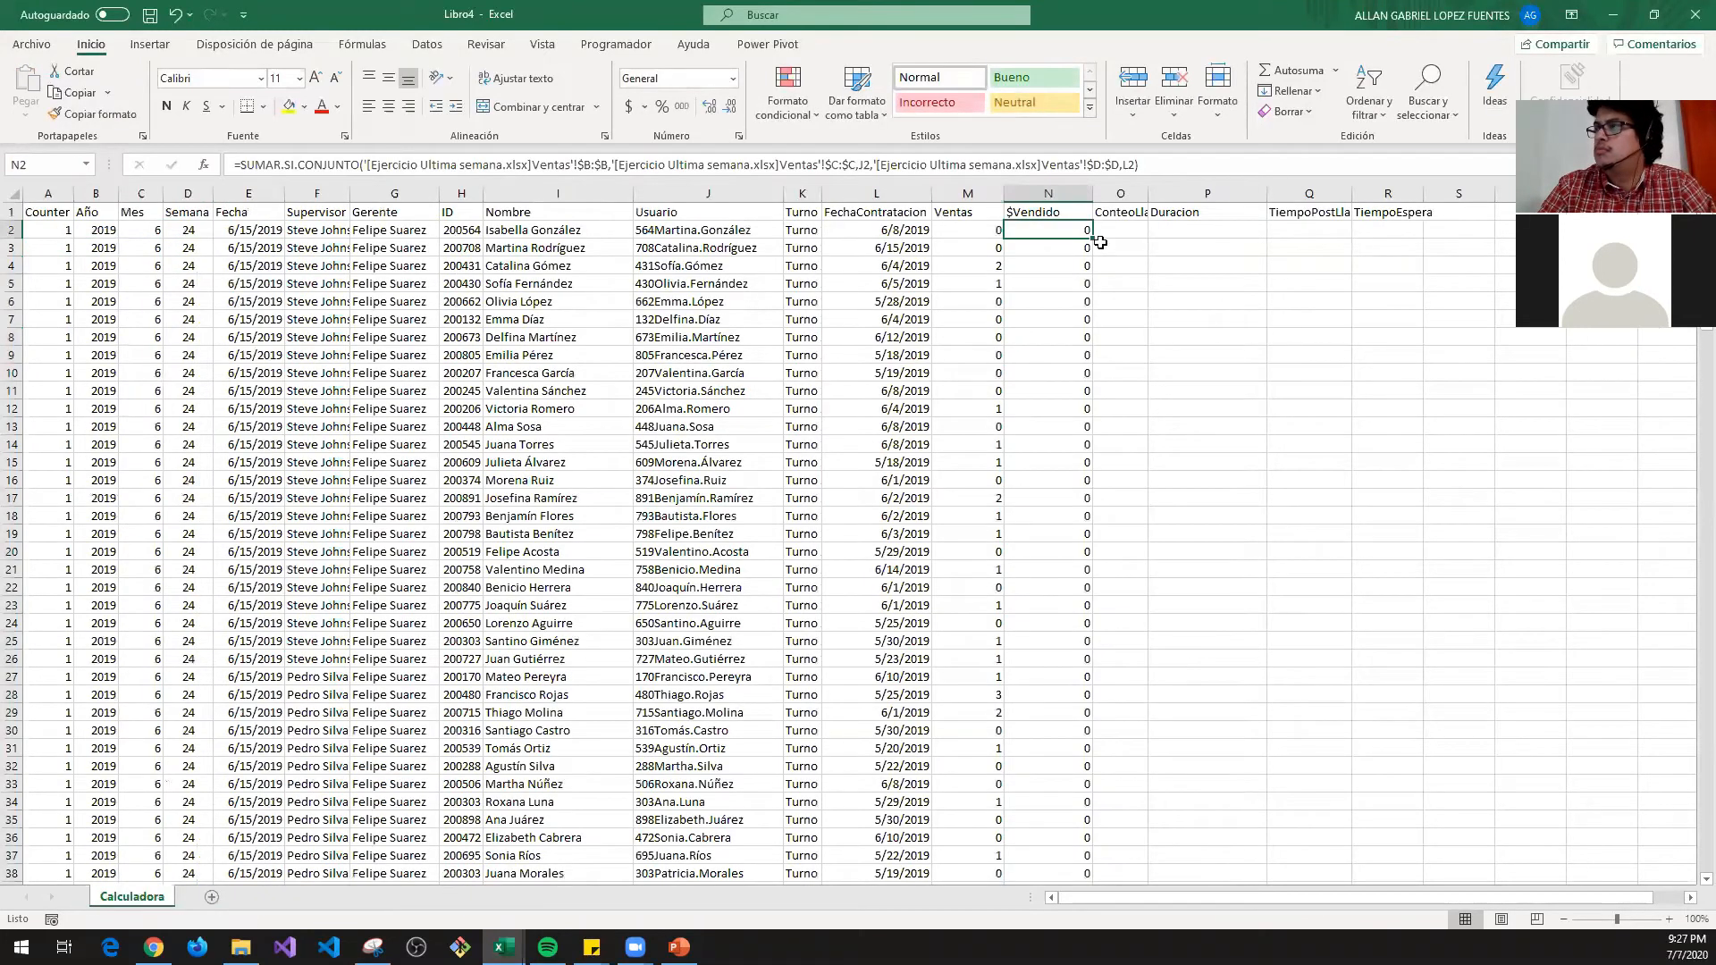
- Inspect the arguments of the SUMAR.SI.CONJUNTO formula in N2
{"action": "left_click", "coordinate": [878, 164]}
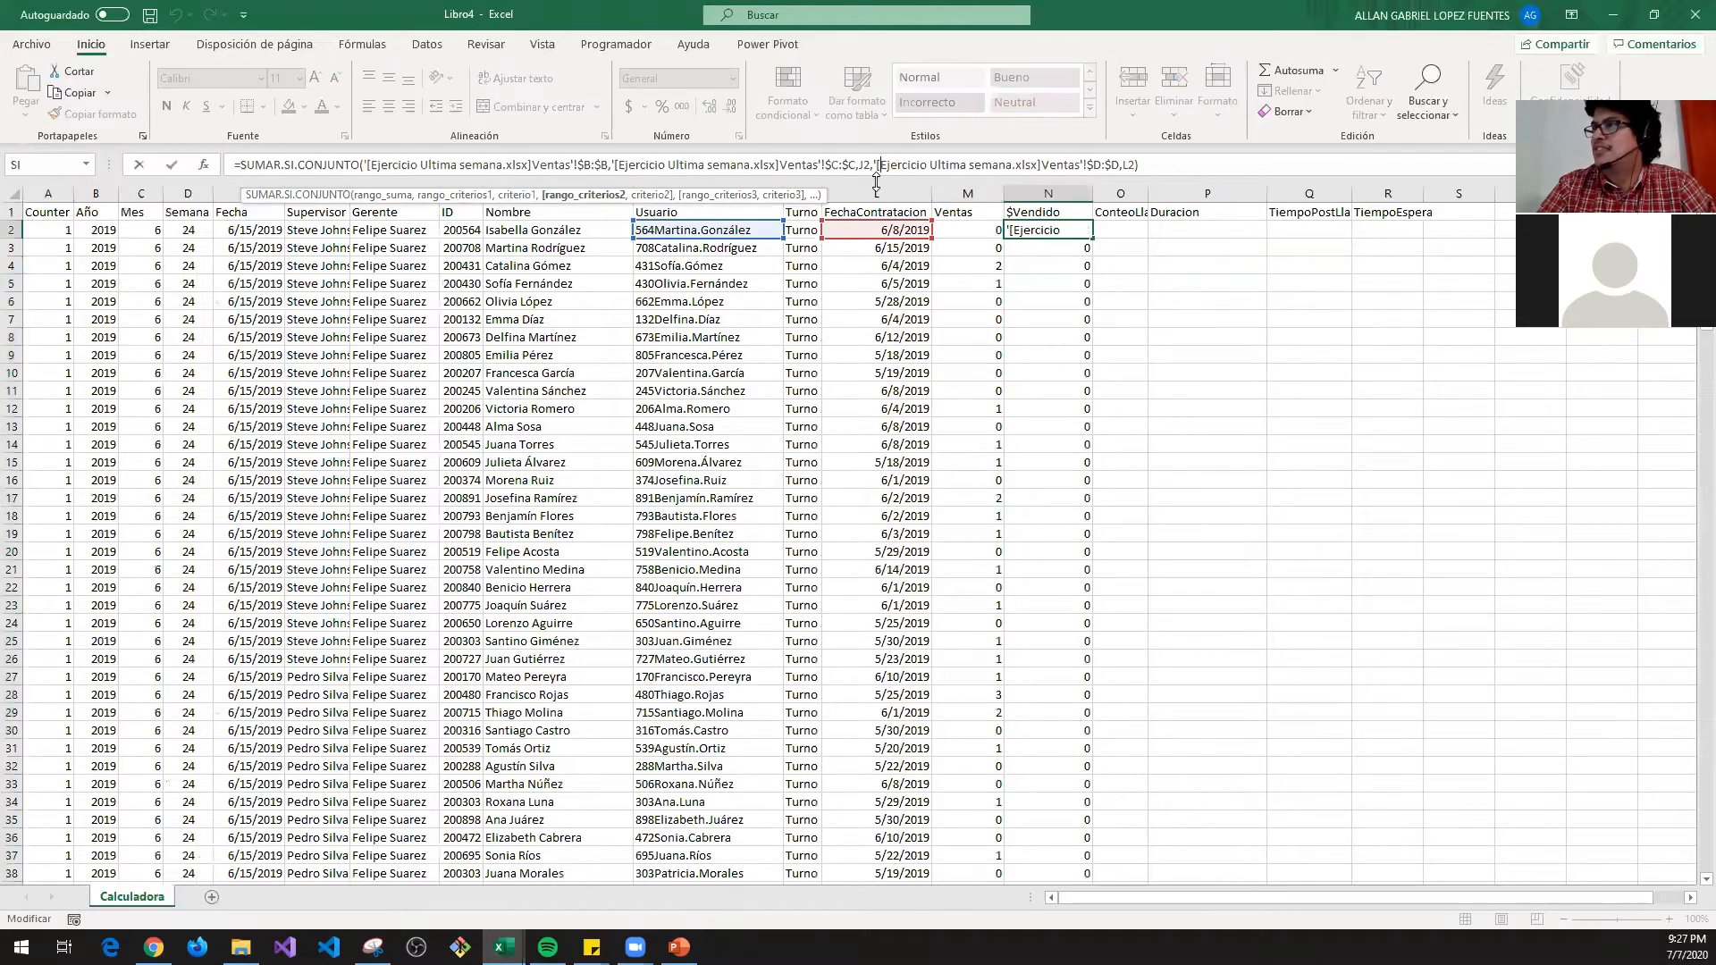
{"action": "left_click_drag", "start_coordinate": [875, 178], "coordinate": [875, 212]}
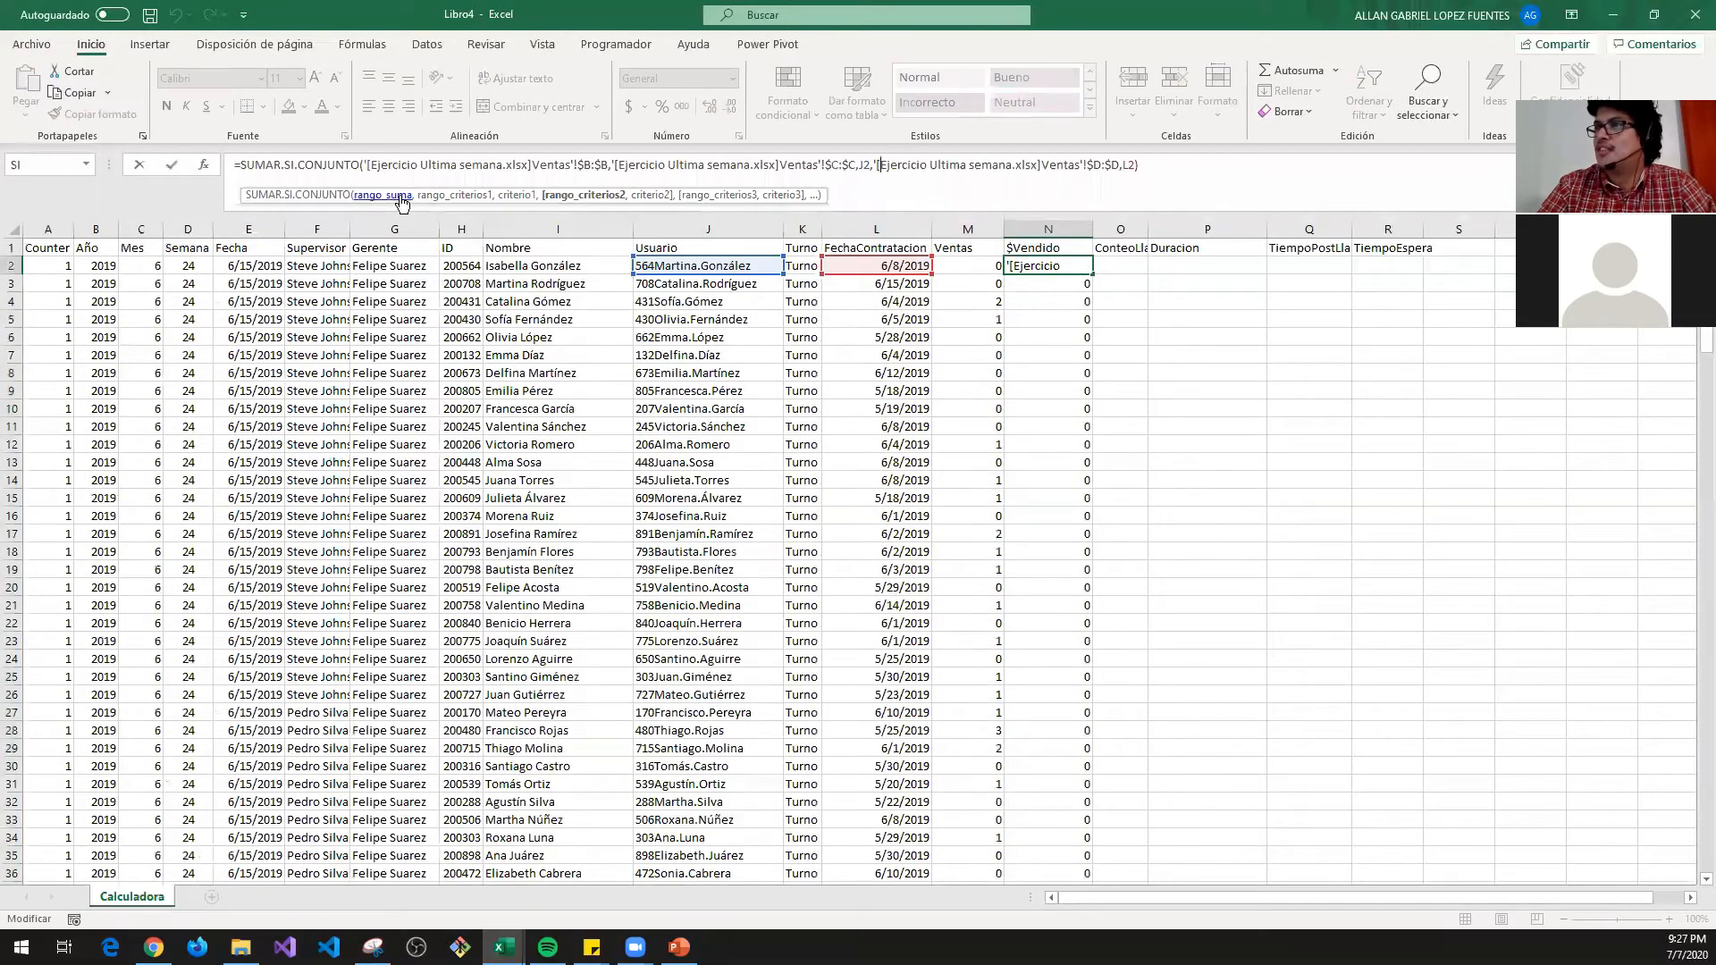
{"action": "key", "text": "Escape"}
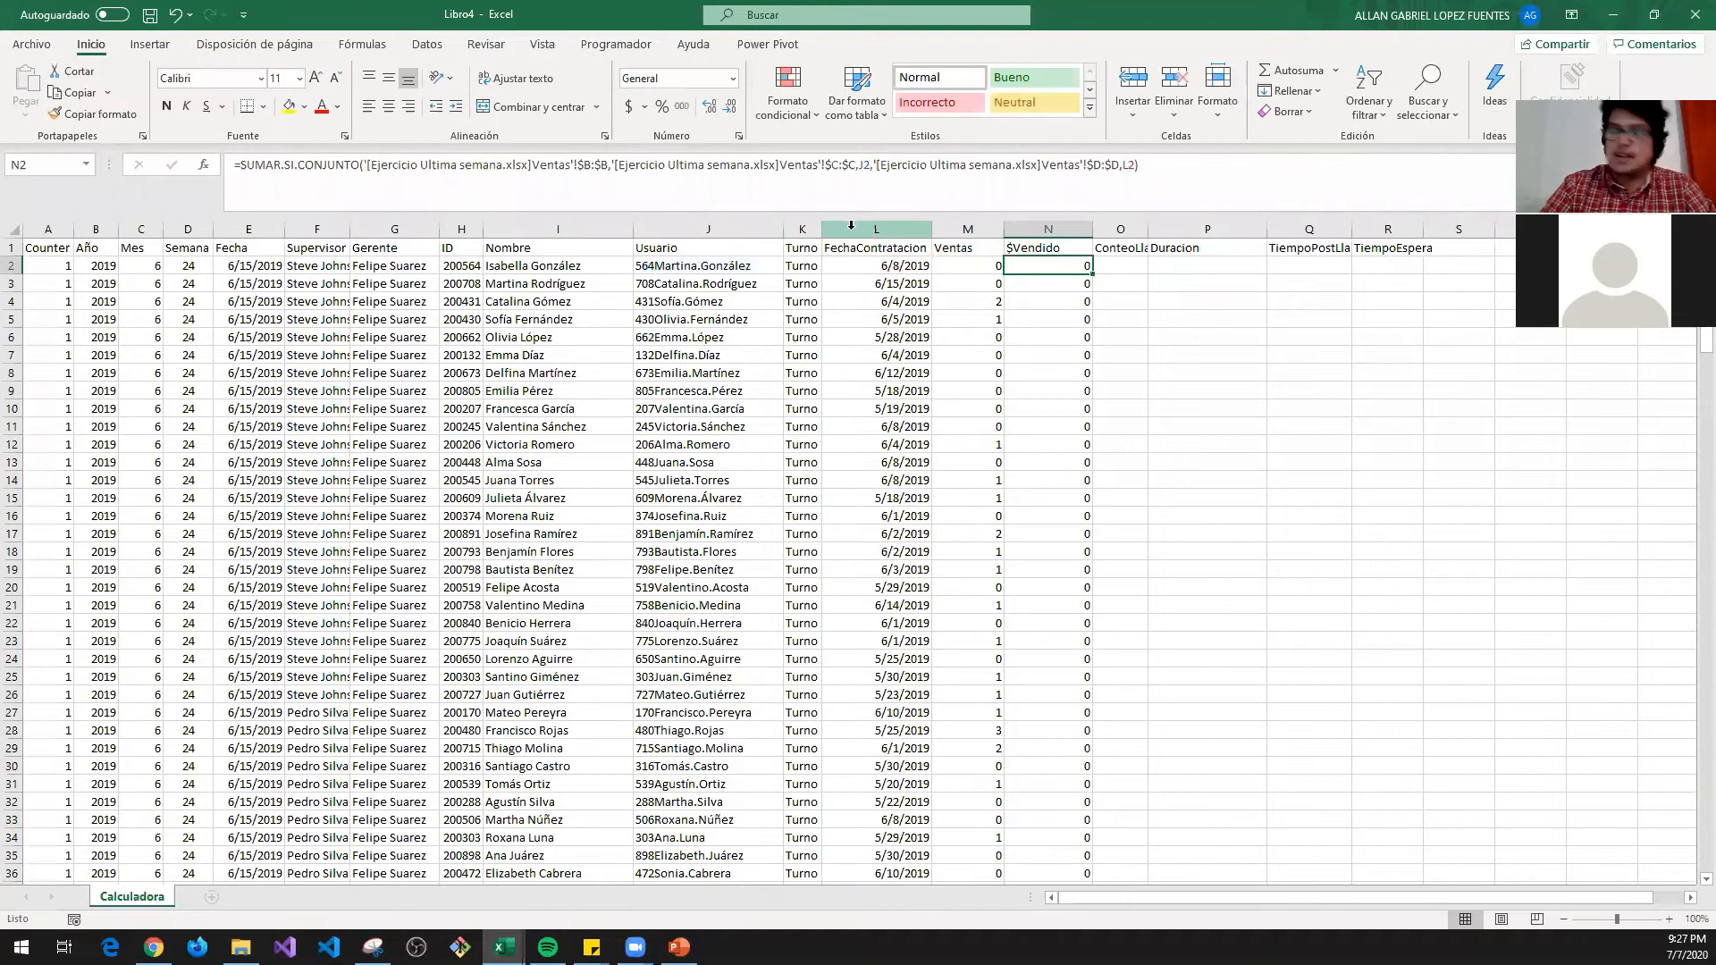
- Clear the formulas in the $Vendido column from N2 through N195
{"action": "key", "text": "ctrl+shift+Down"}
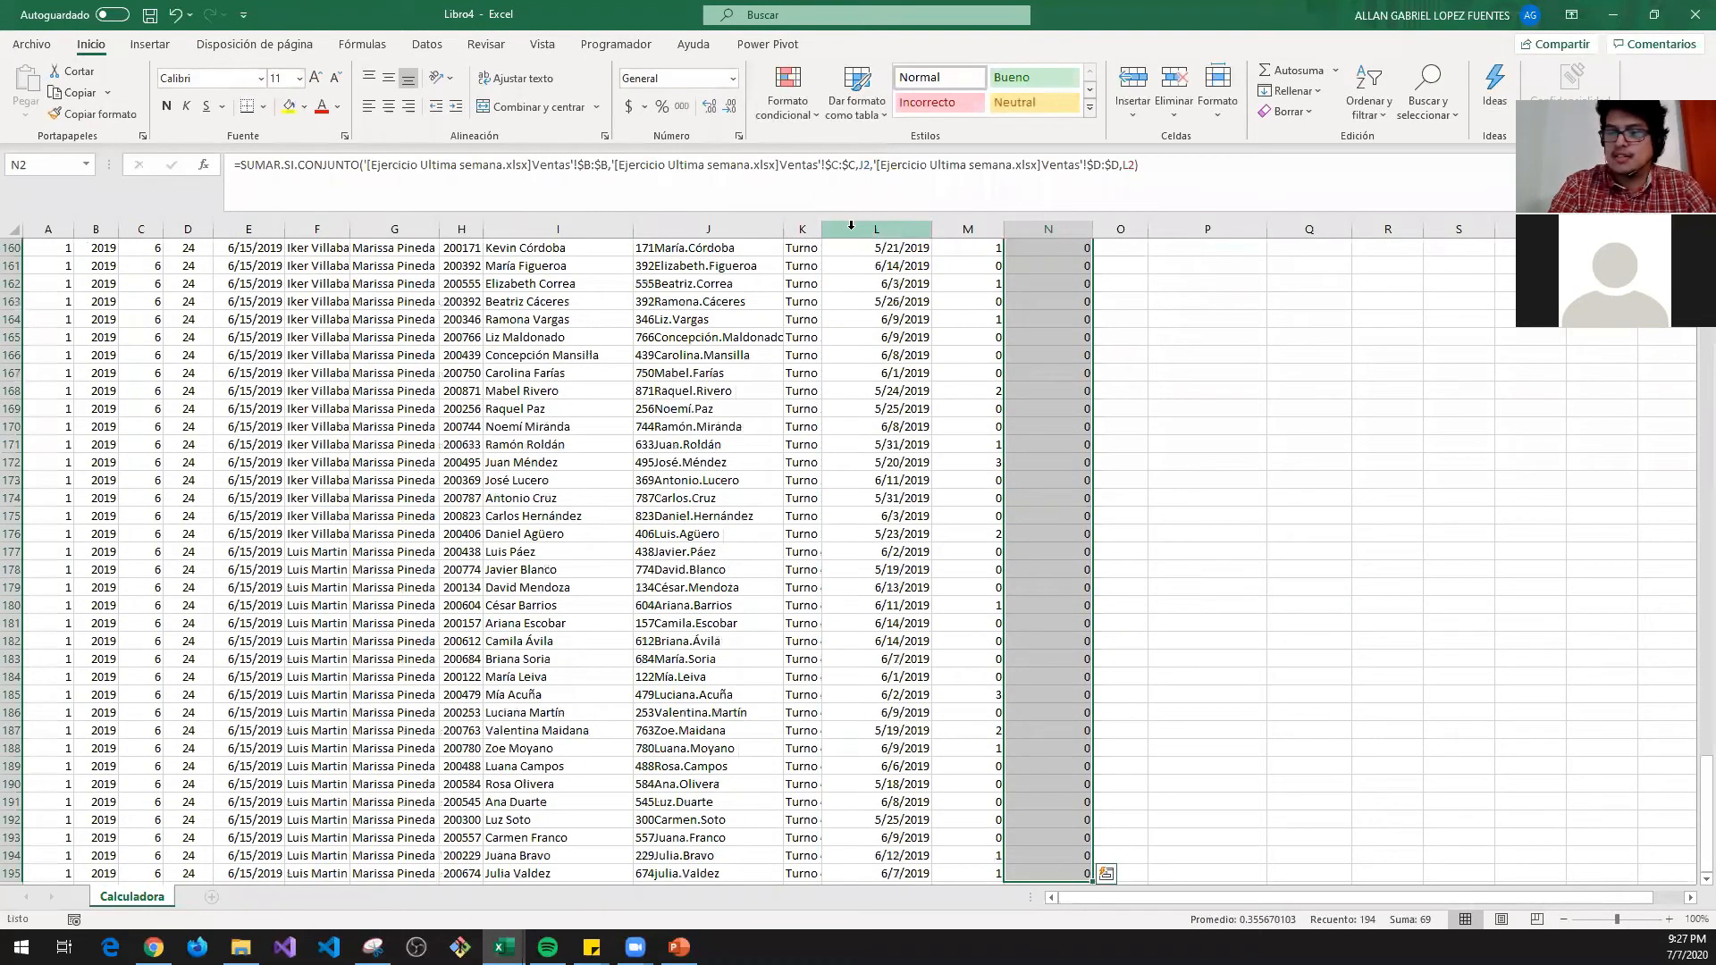
{"action": "key", "text": "Delete"}
{"action": "key", "text": "ctrl+Up"}
{"action": "key", "text": "Down"}
- Start a SUMAR.SI.CONJUNTO formula in N2 that sums the Ventas sheet's Cantidad column (B:B)
{"action": "type", "text": "i"}
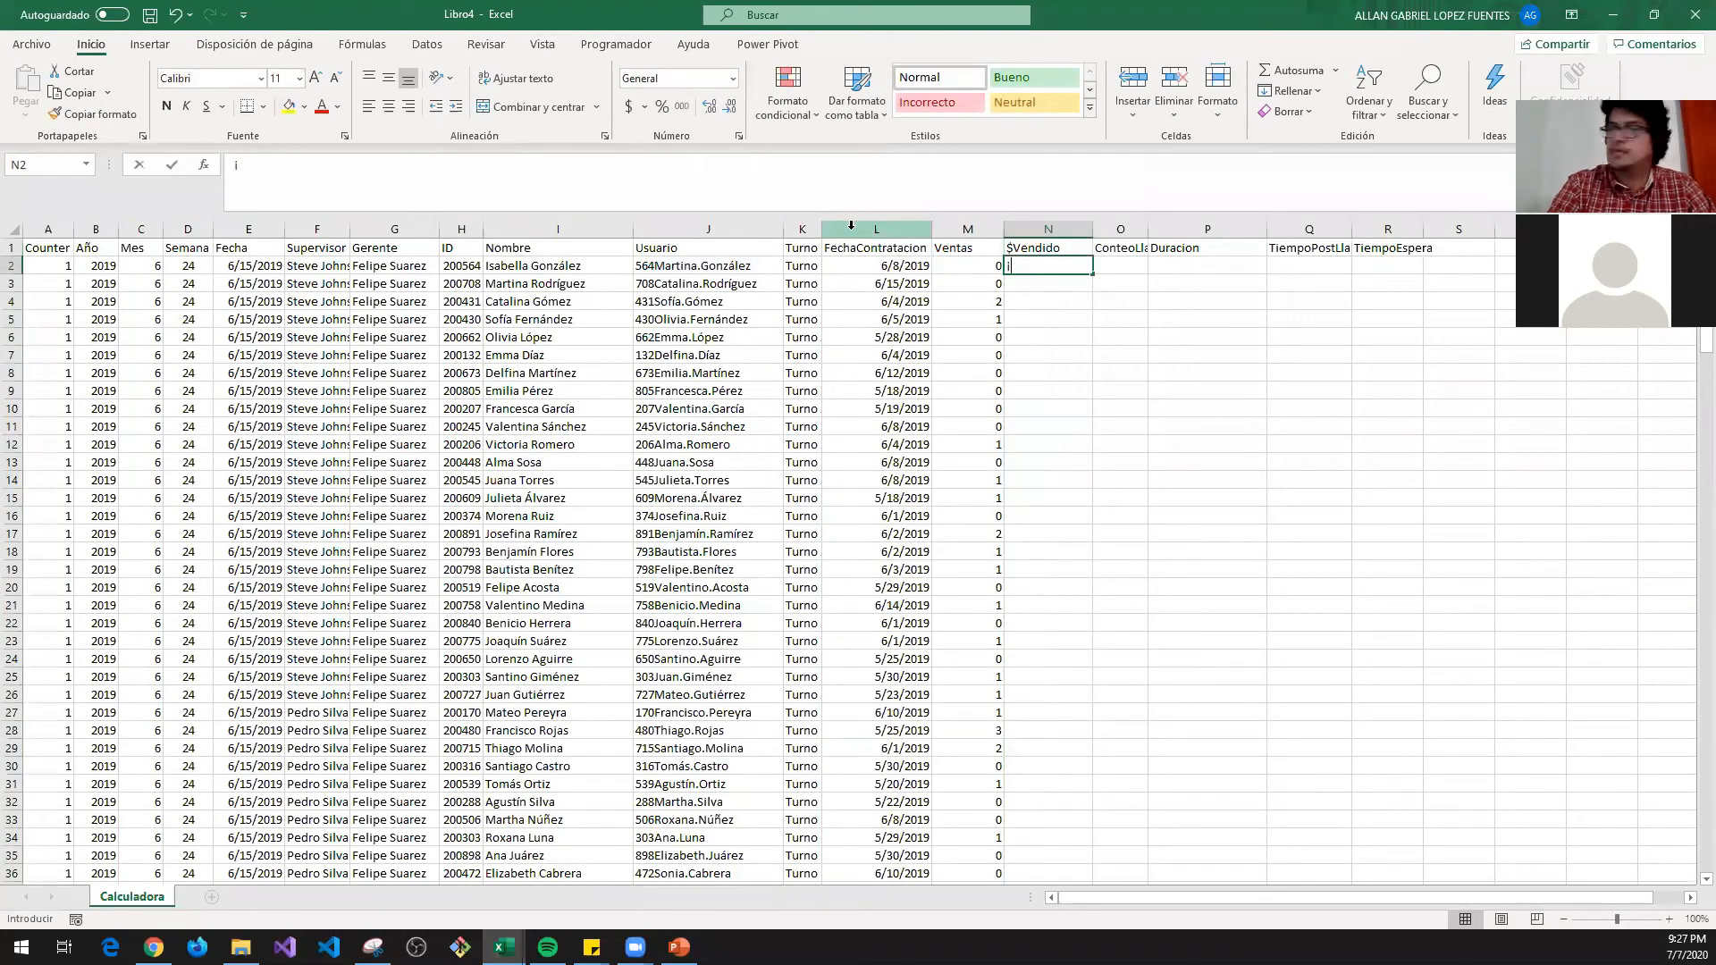
{"action": "key", "text": "BackSpace"}
{"action": "type", "text": "=sum"}
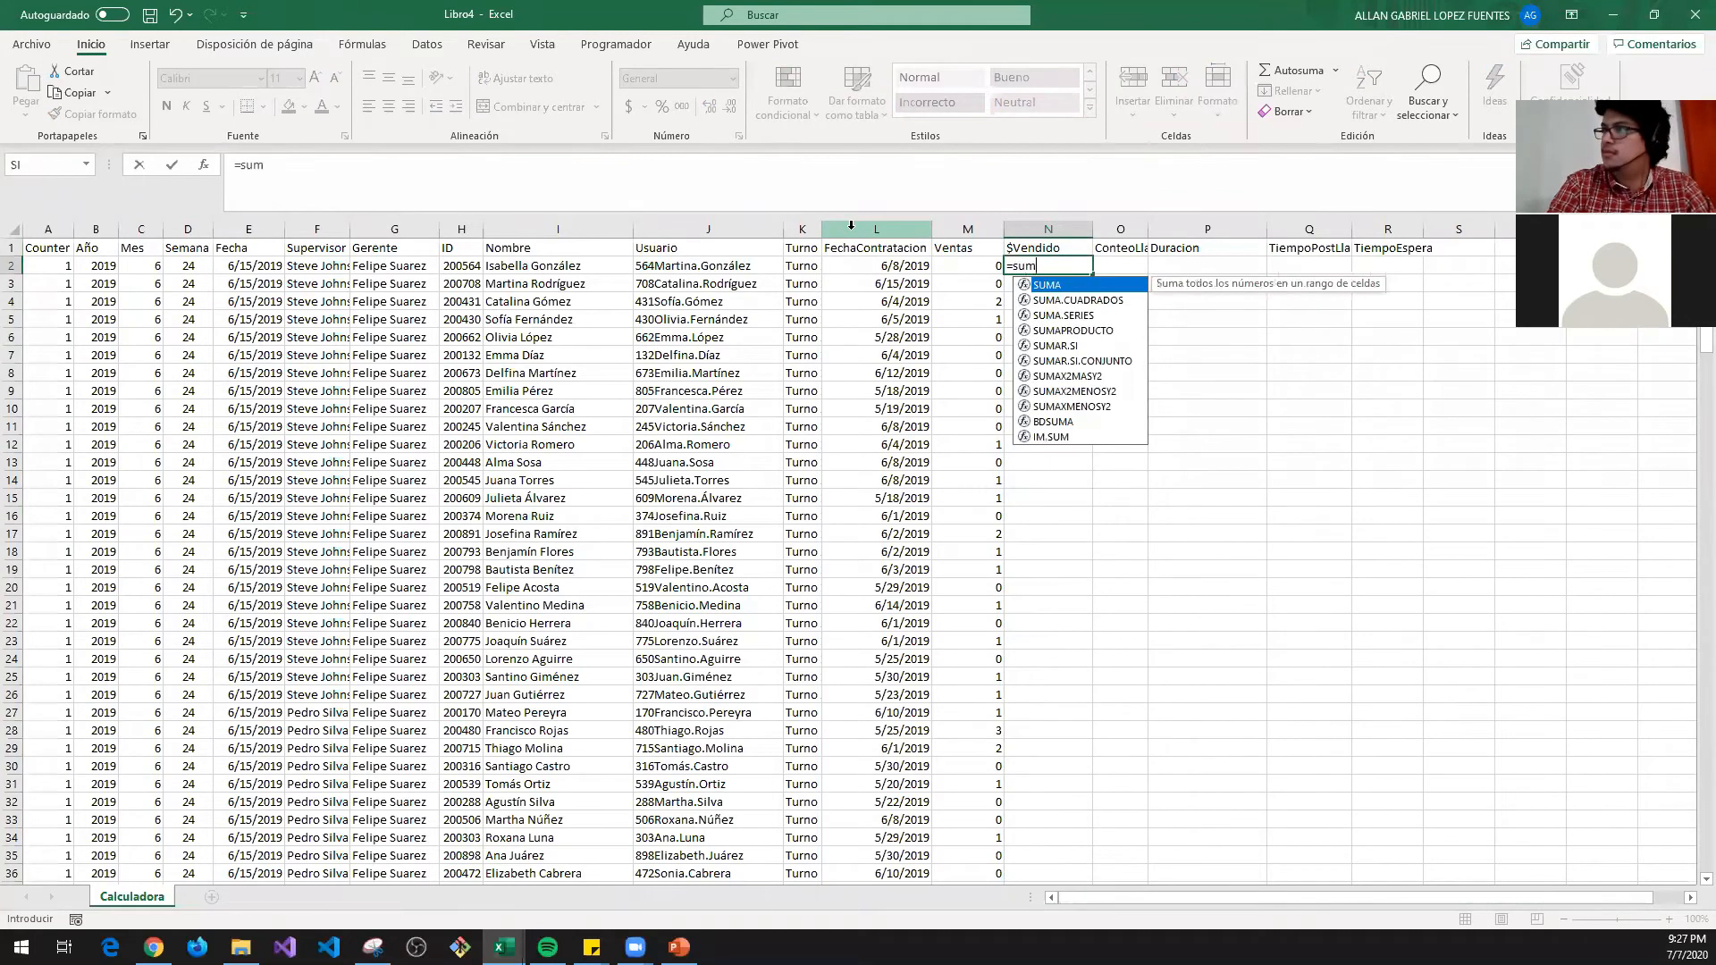
{"action": "key", "text": "Down"}
{"action": "key", "text": "Down"}
{"action": "key", "text": "Down"}
{"action": "key", "text": "Down"}
{"action": "key", "text": "Down"}
{"action": "key", "text": "Tab"}
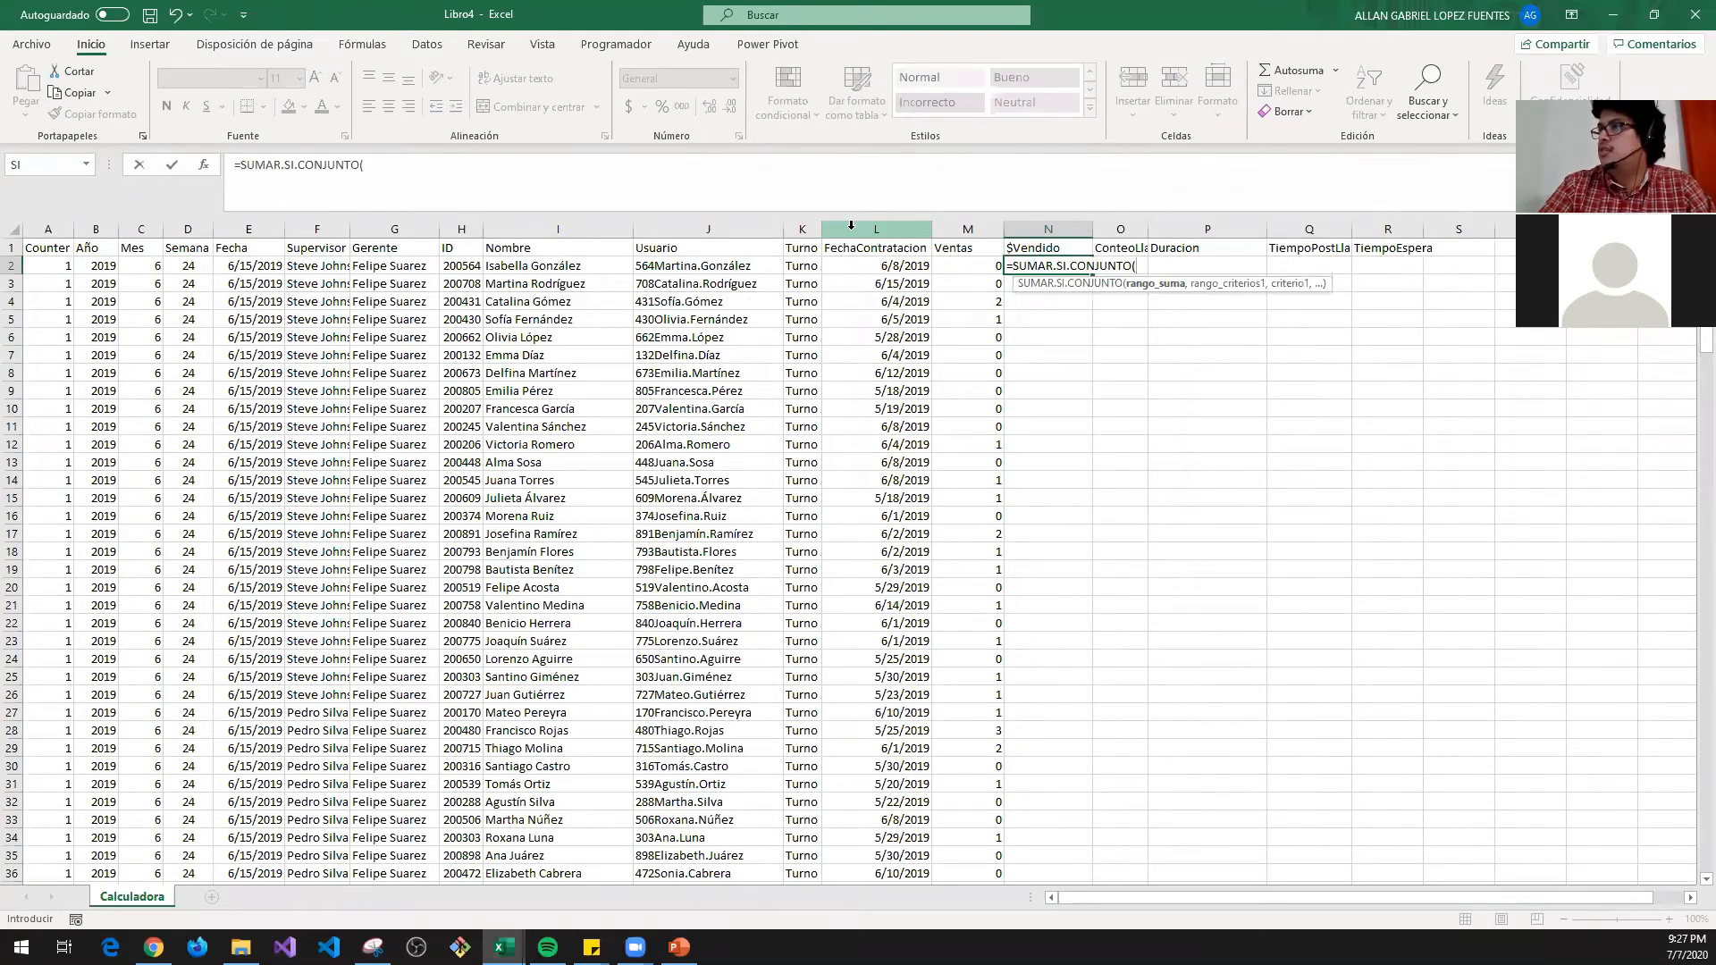
{"action": "left_click", "coordinate": [154, 946]}
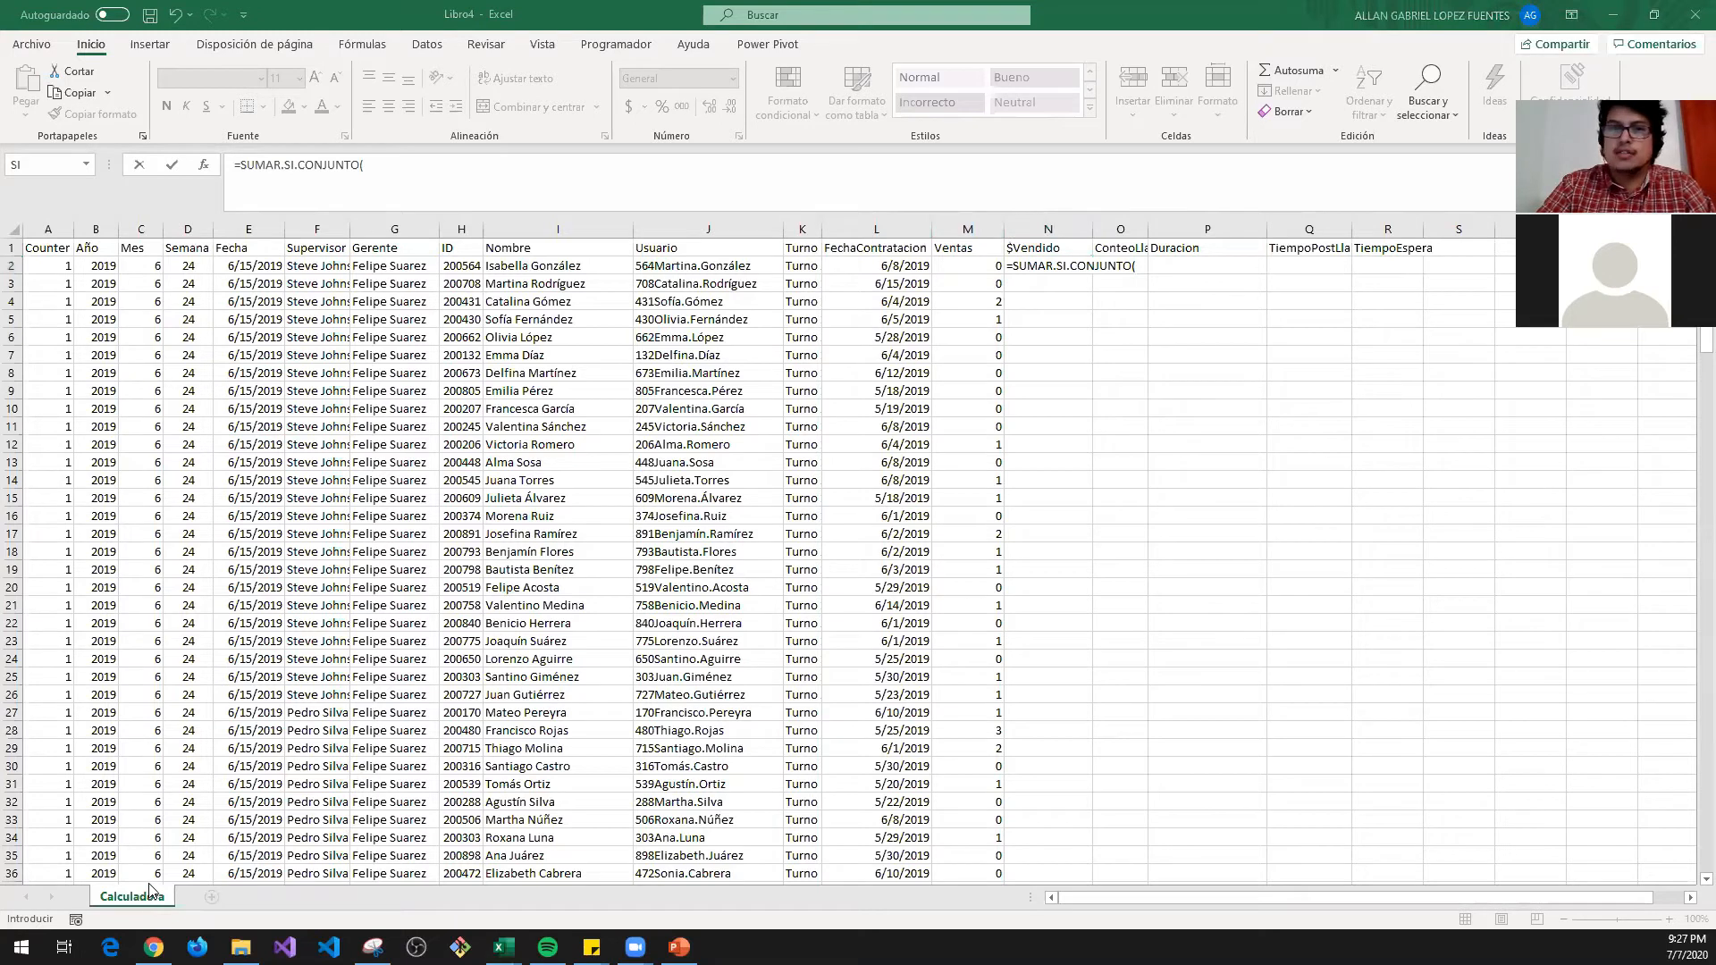
{"action": "key", "text": "alt+Tab"}
{"action": "left_click", "coordinate": [119, 191]}
{"action": "type", "text": ","}
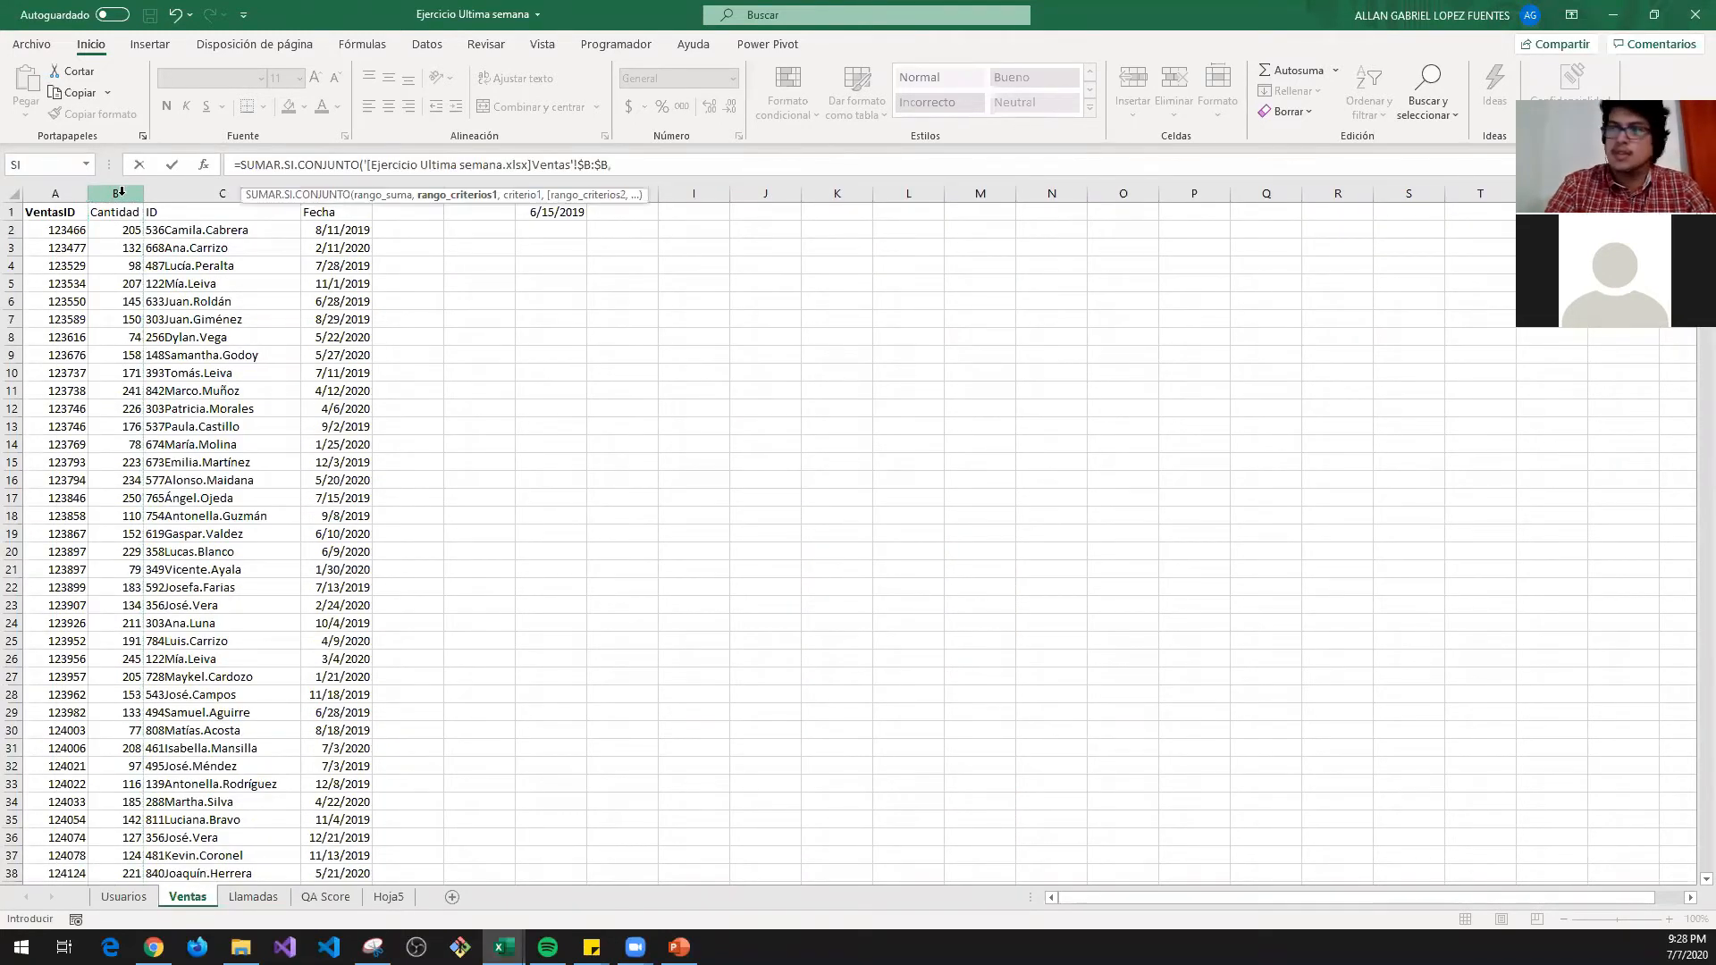
- Add the first criterion, matching the Ventas sheet's ID column (C:C) against the Usuario in J2
{"action": "left_click", "coordinate": [228, 193]}
{"action": "type", "text": ","}
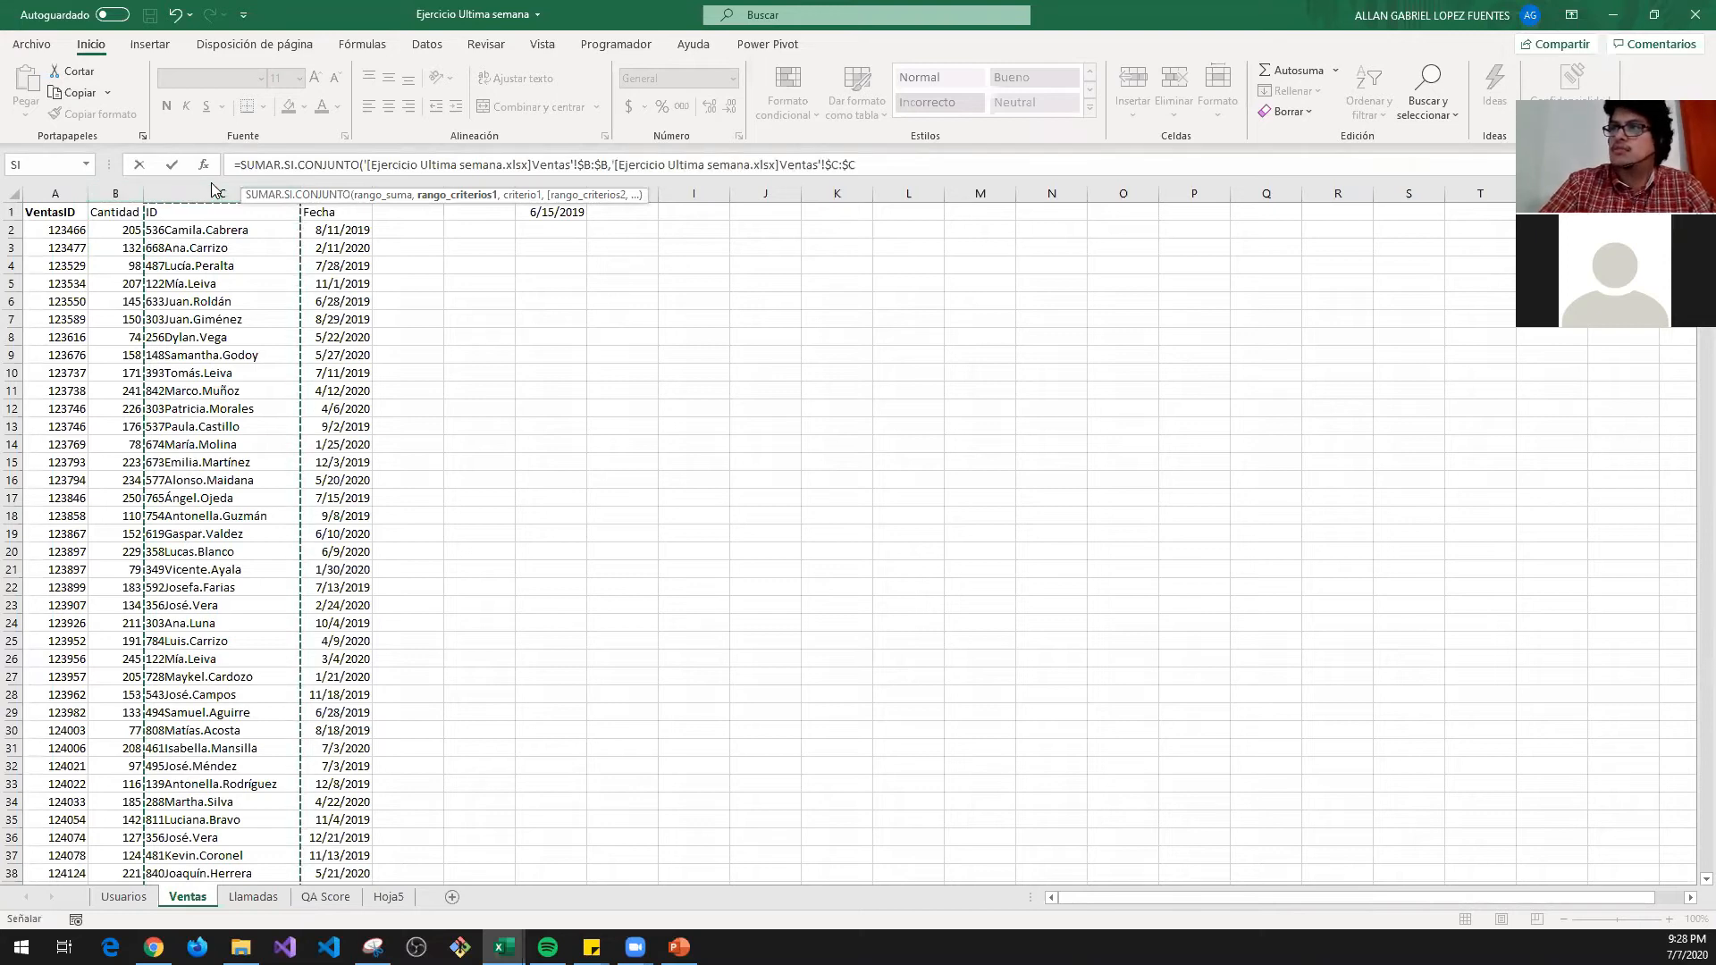
{"action": "key", "text": "alt+Tab"}
{"action": "key", "text": "Left"}
{"action": "key", "text": "Left"}
{"action": "key", "text": "Left"}
{"action": "key", "text": "Left"}
{"action": "key", "text": "Left"}
{"action": "key", "text": "Right"}
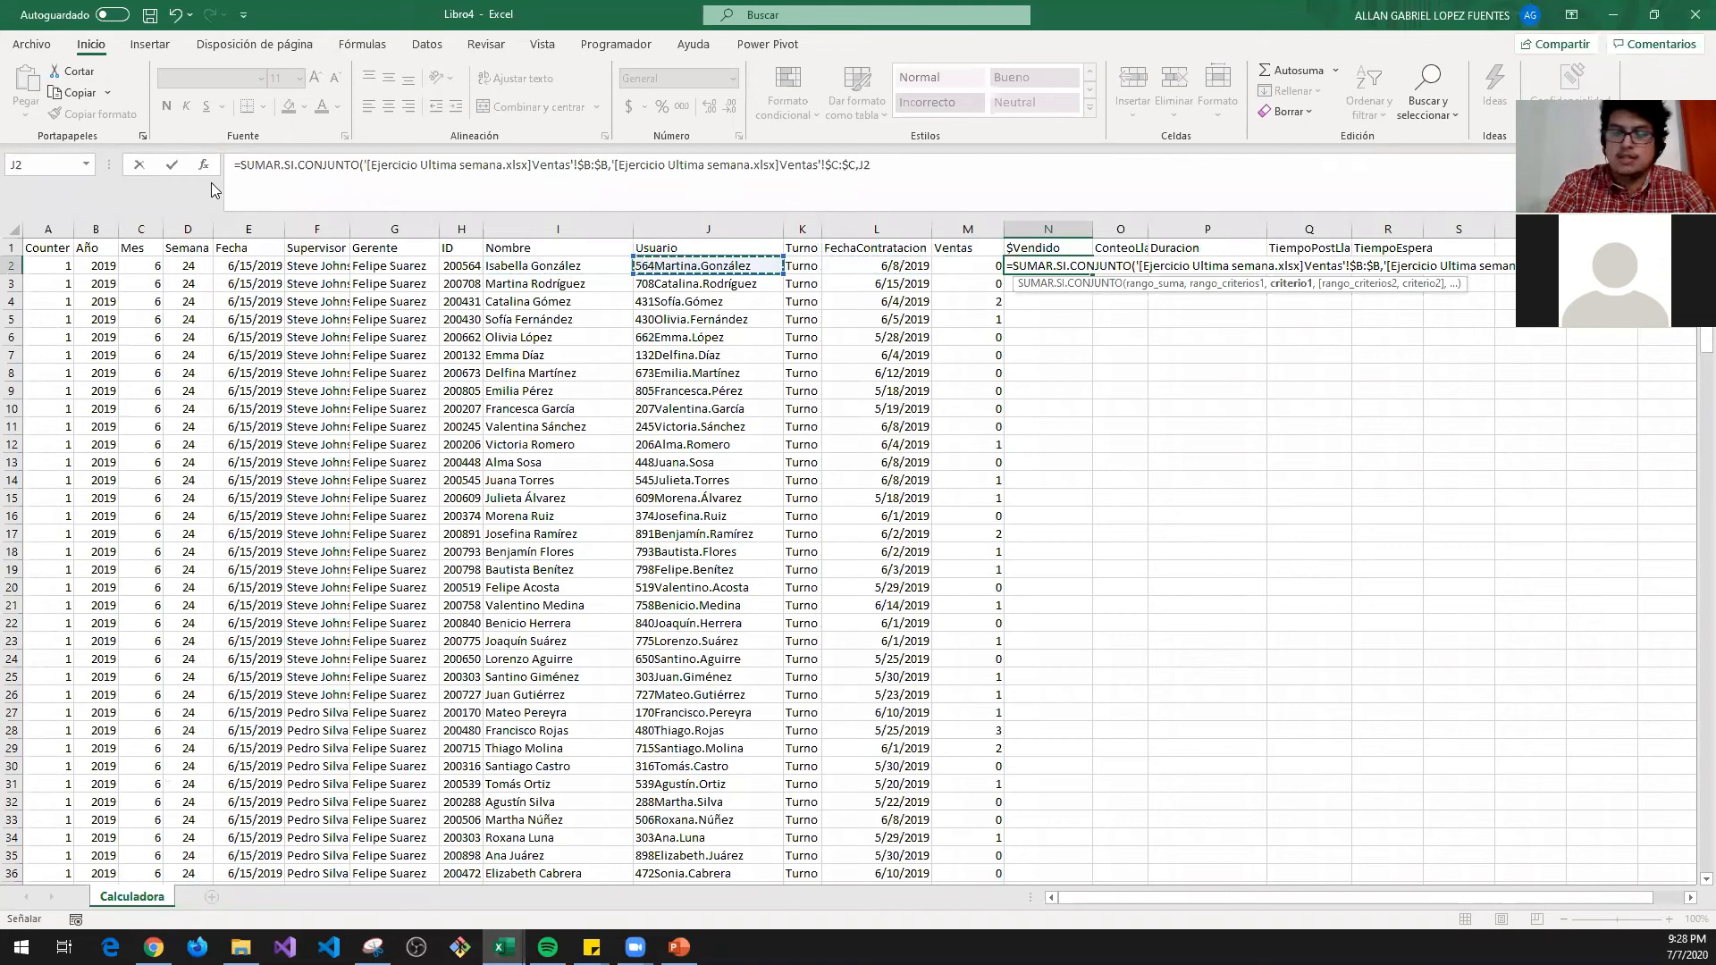
- Add the second criterion, matching the Ventas sheet's Fecha column (D:D) against L2, and complete the formula
{"action": "type", "text": ","}
{"action": "key", "text": "alt+Tab"}
{"action": "key", "text": "Right"}
{"action": "key", "text": "Right"}
{"action": "key", "text": "Right"}
{"action": "key", "text": "ctrl+space"}
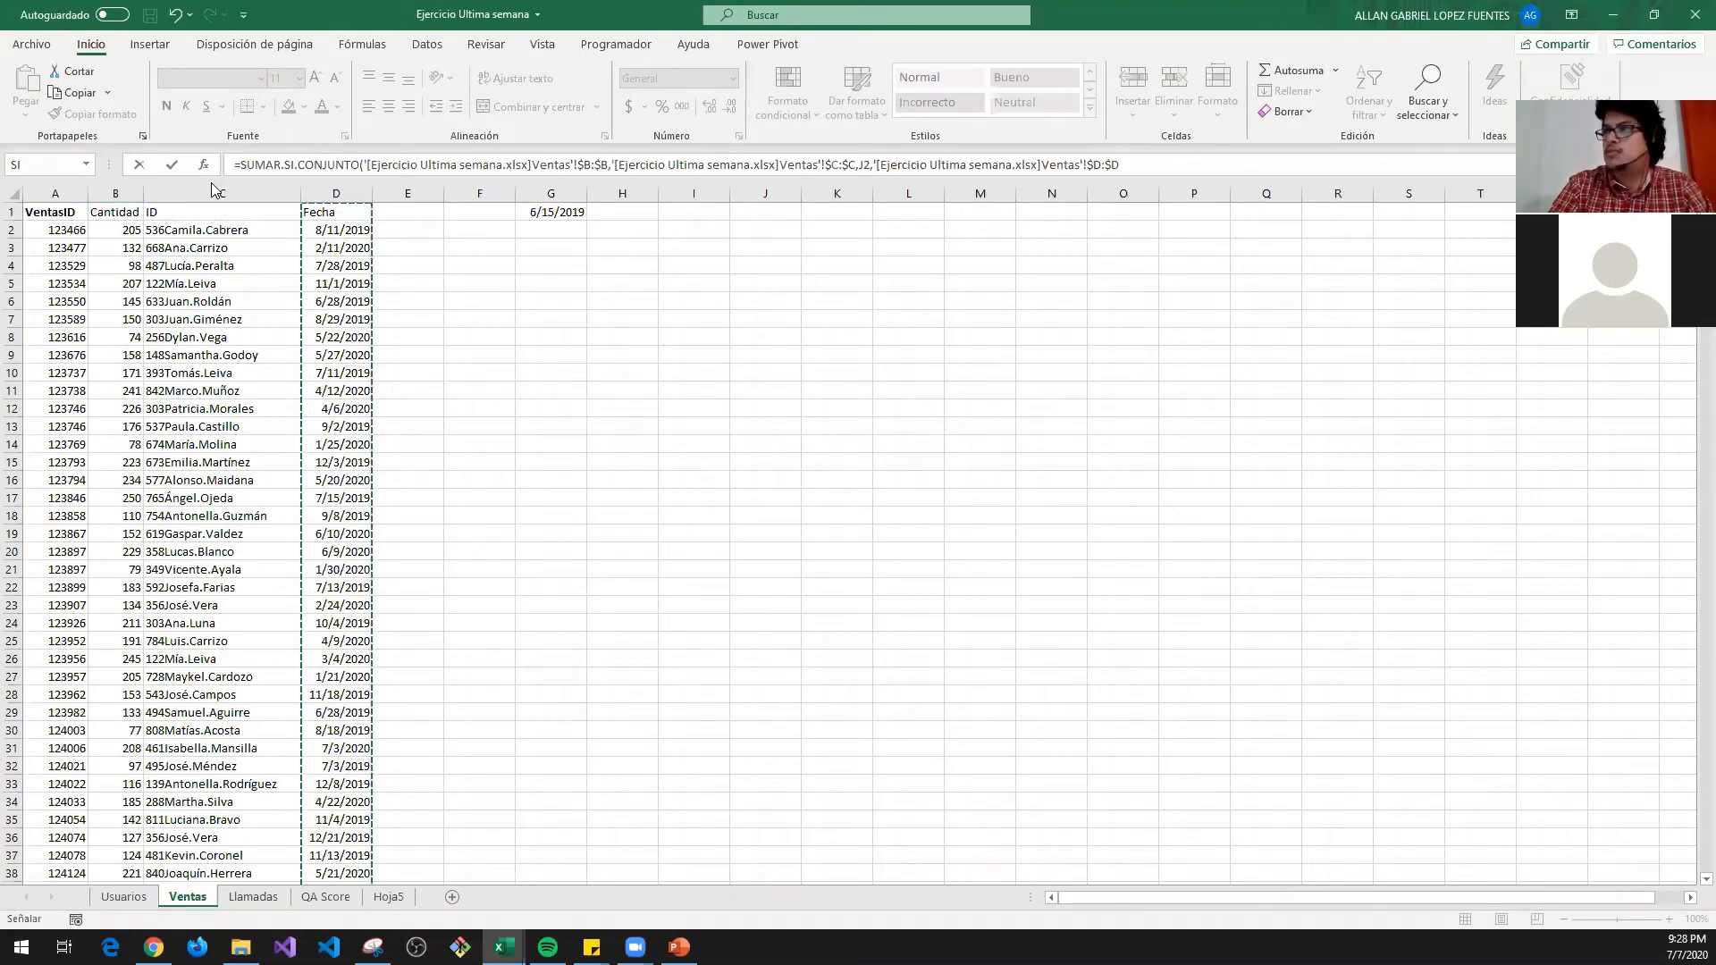
{"action": "key", "text": "alt+Tab"}
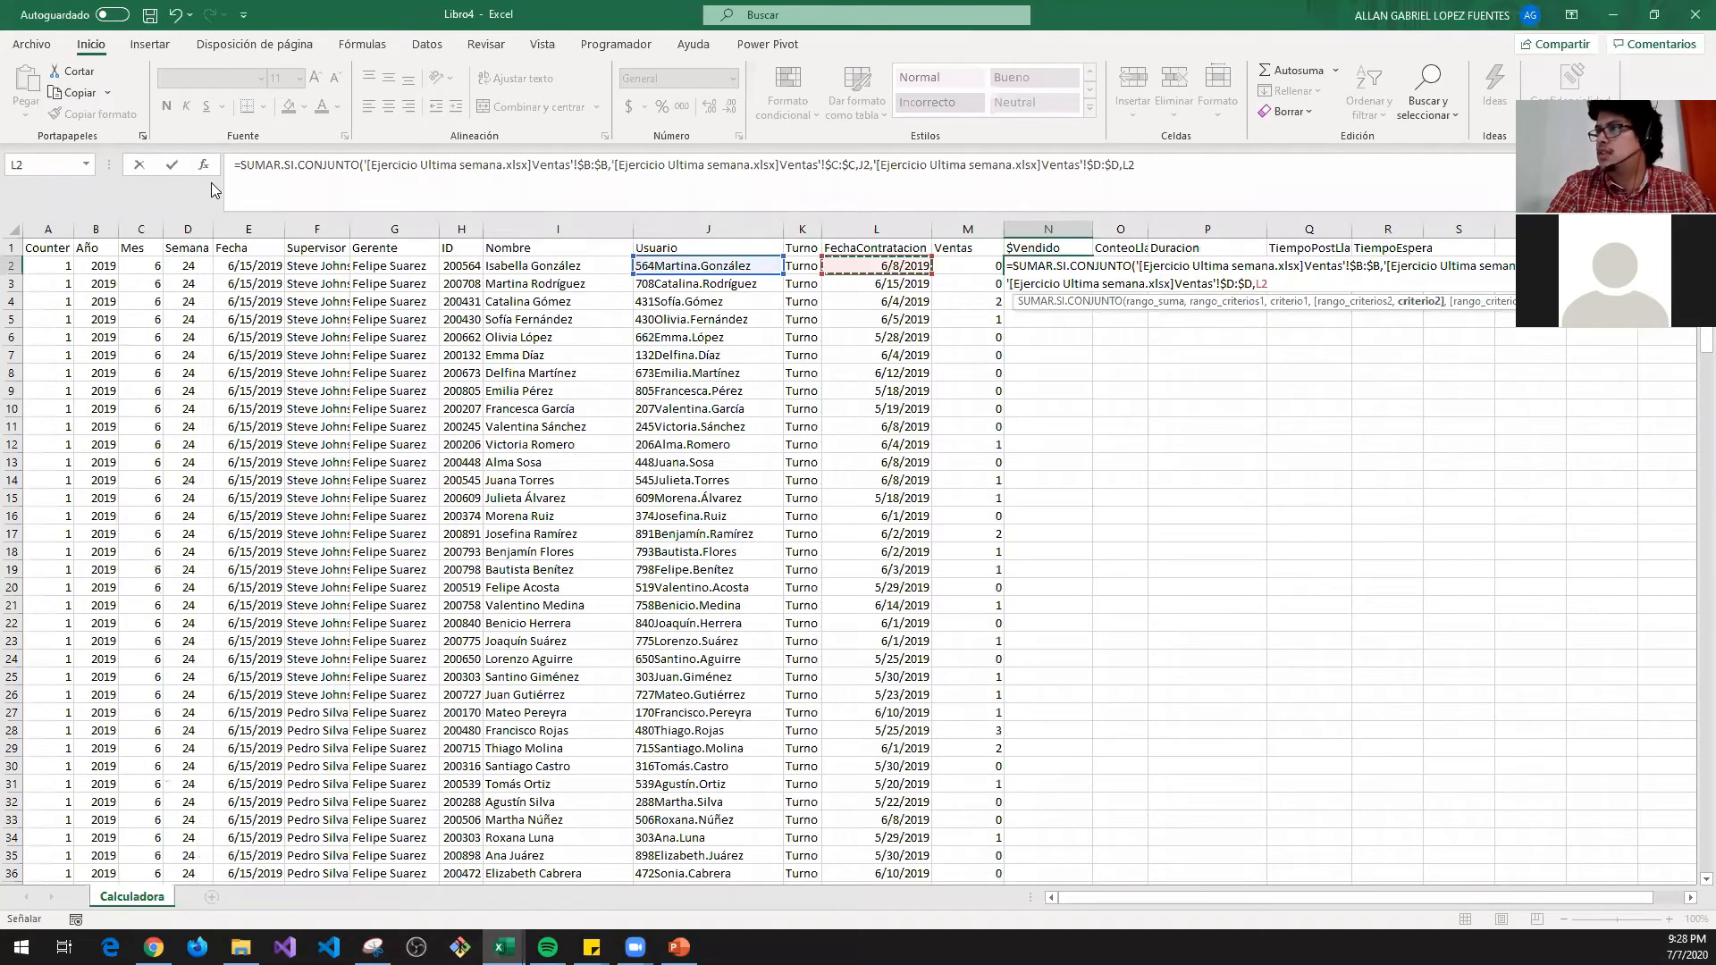
{"action": "key", "text": "Return"}
- Copy the N2 formula to N4 to test it on that row
{"action": "key", "text": "Up"}
{"action": "key", "text": "ctrl+c"}
{"action": "key", "text": "Down"}
{"action": "key", "text": "Down"}
{"action": "key", "text": "ctrl+v"}
{"action": "key", "text": "Escape"}
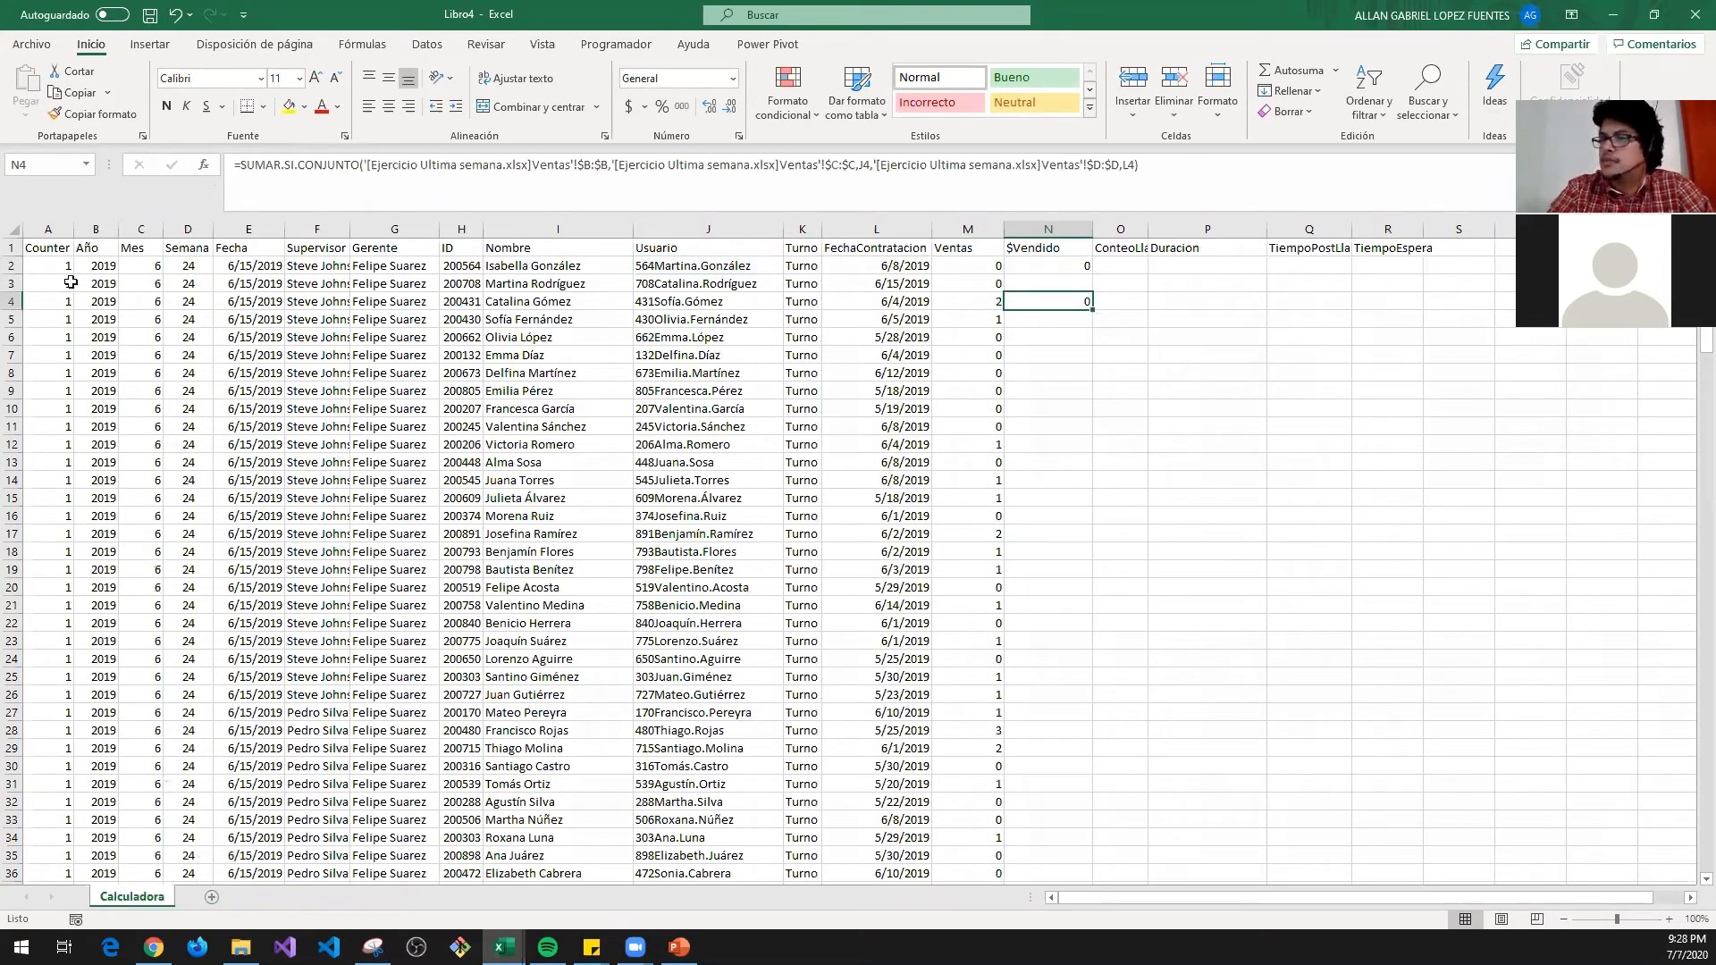
- In the Ventas sheet of Ejercicio Ultima semana, enter =B2 in E2 as a helper formula for Cantidad
{"action": "key", "text": "alt+Tab"}
{"action": "left_click", "coordinate": [107, 230]}
{"action": "left_click", "coordinate": [375, 227]}
{"action": "type", "text": "'"}
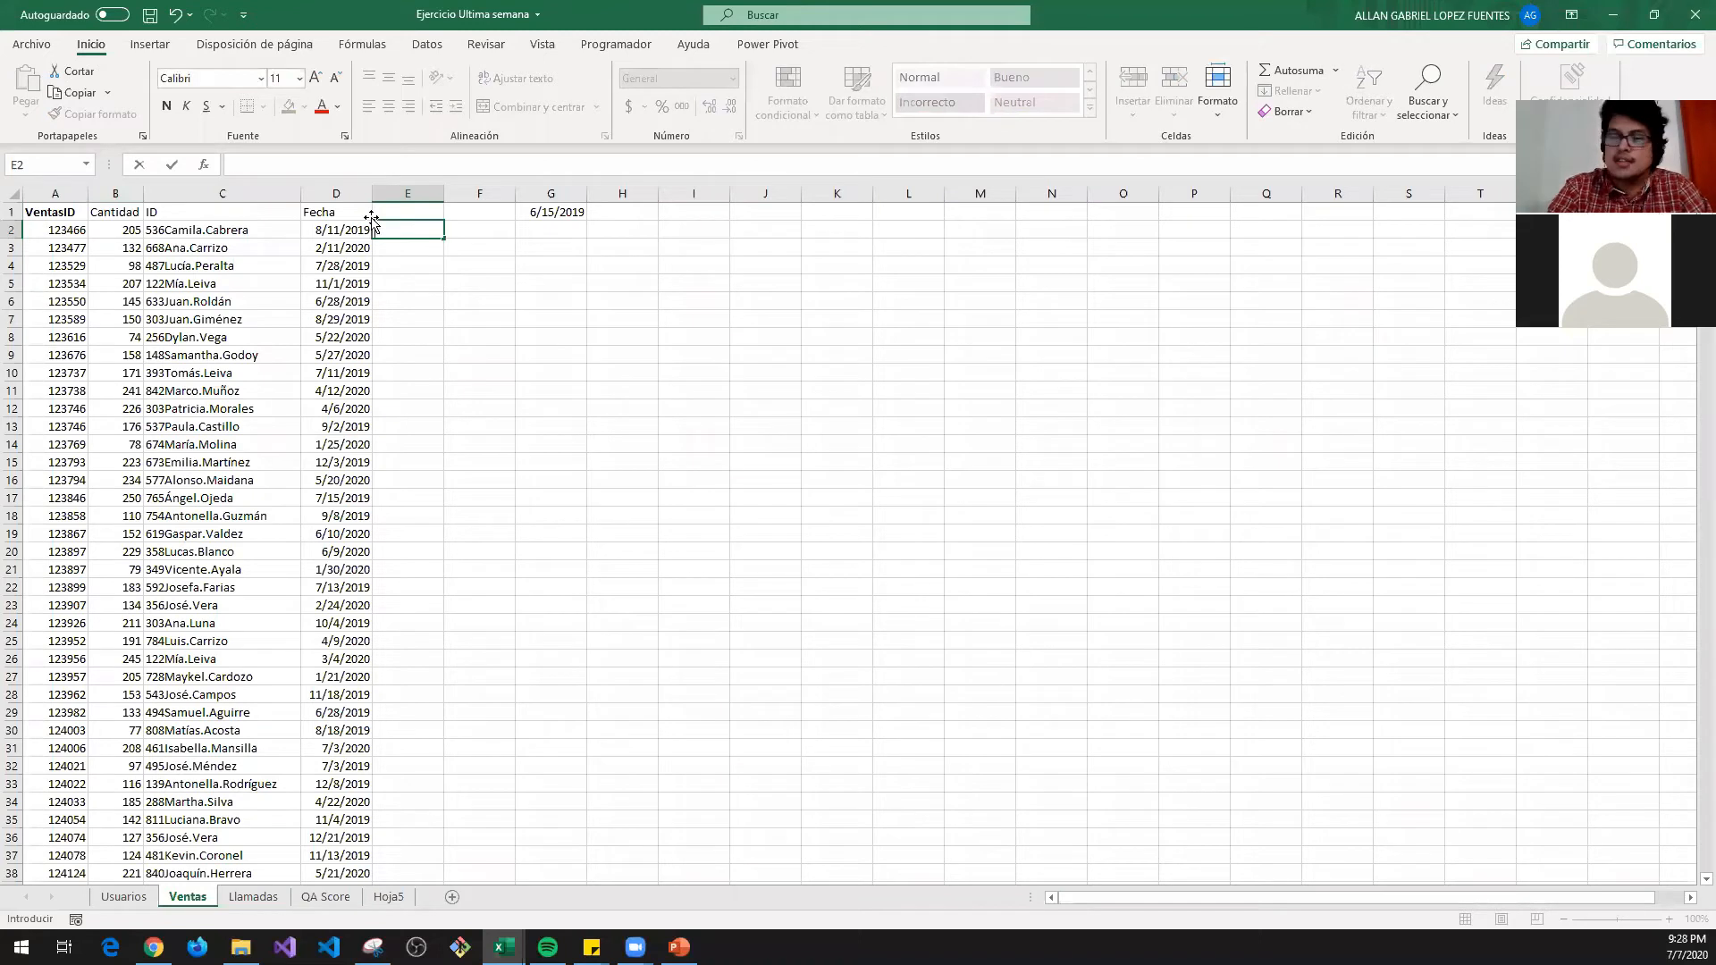
{"action": "type", "text": "="}
{"action": "key", "text": "Left"}
{"action": "key", "text": "Left"}
{"action": "key", "text": "Left"}
{"action": "key", "text": "Return"}
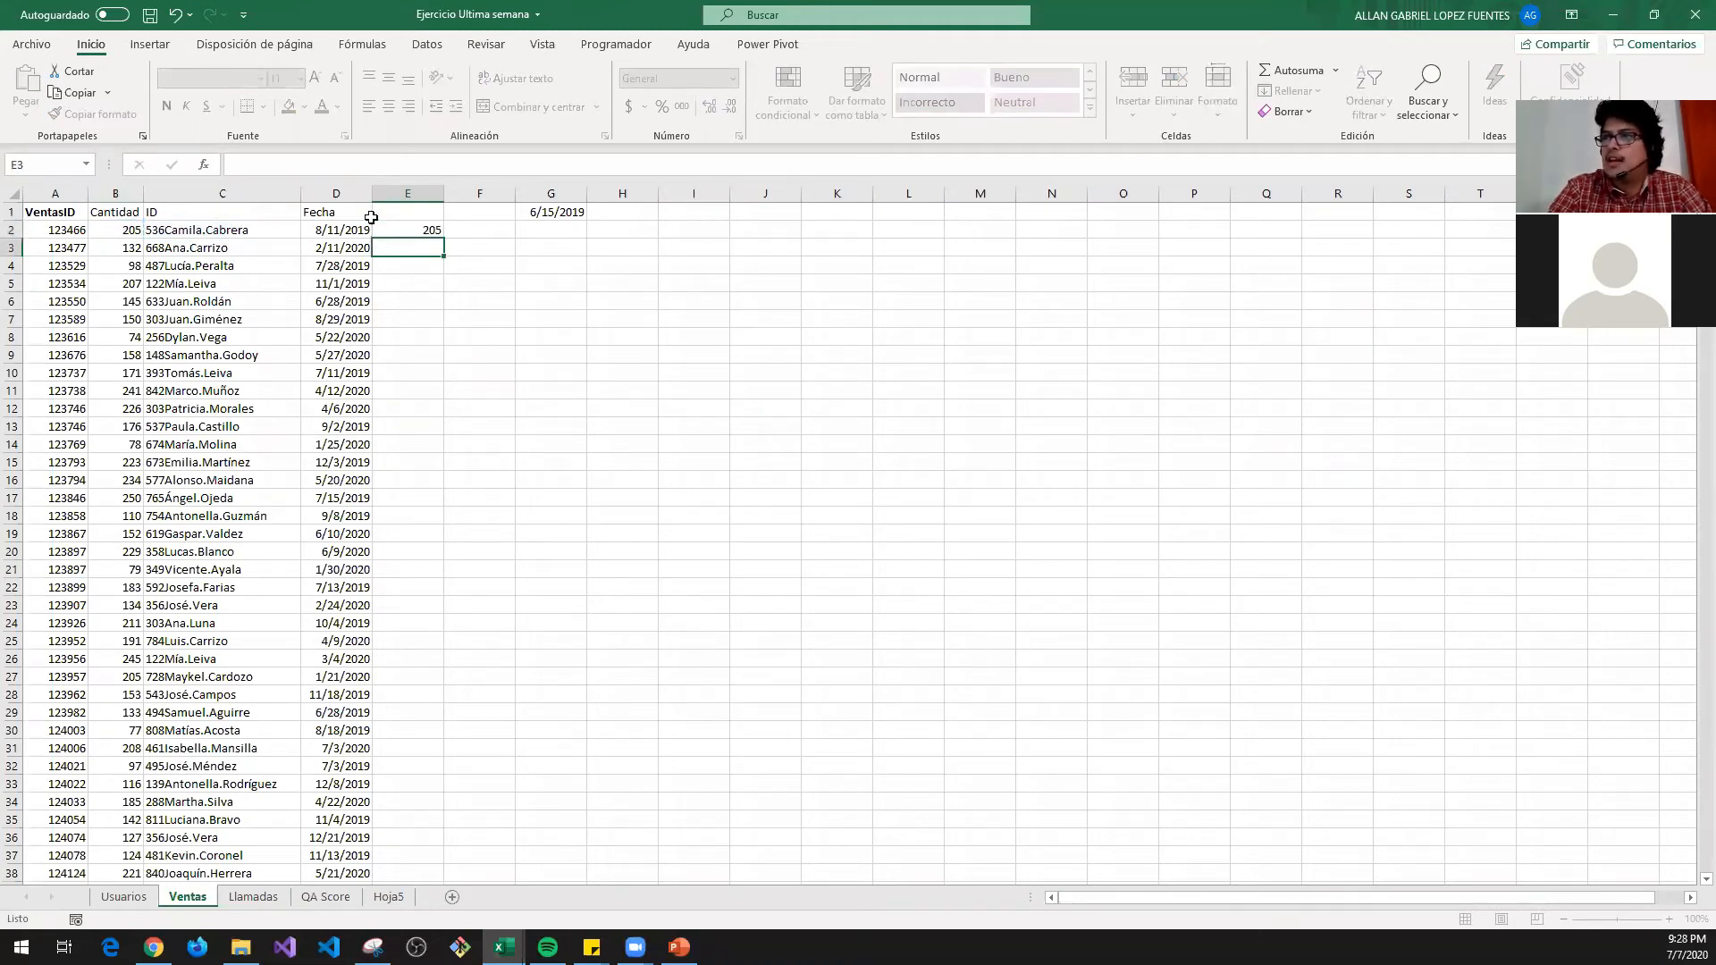
- Copy the E2 helper formula down column E to the last row of the Ventas data
{"action": "key", "text": "Up"}
{"action": "key", "text": "ctrl+c"}
{"action": "key", "text": "Left"}
{"action": "key", "text": "Down"}
{"action": "key", "text": "ctrl+Down"}
{"action": "key", "text": "Right"}
{"action": "key", "text": "ctrl+shift+Up"}
{"action": "key", "text": "ctrl+v"}
{"action": "key", "text": "Up"}
{"action": "key", "text": "ctrl+Up"}
{"action": "key", "text": "Up"}
{"action": "key", "text": "Down"}
- Paste the helper column's results as values over the Cantidad column, and clear column E
{"action": "key", "text": "ctrl+shift+Down"}
{"action": "key", "text": "ctrl+c"}
{"action": "key", "text": "Up"}
{"action": "key", "text": "Left"}
{"action": "key", "text": "Left"}
{"action": "key", "text": "Left"}
{"action": "key", "text": "Down"}
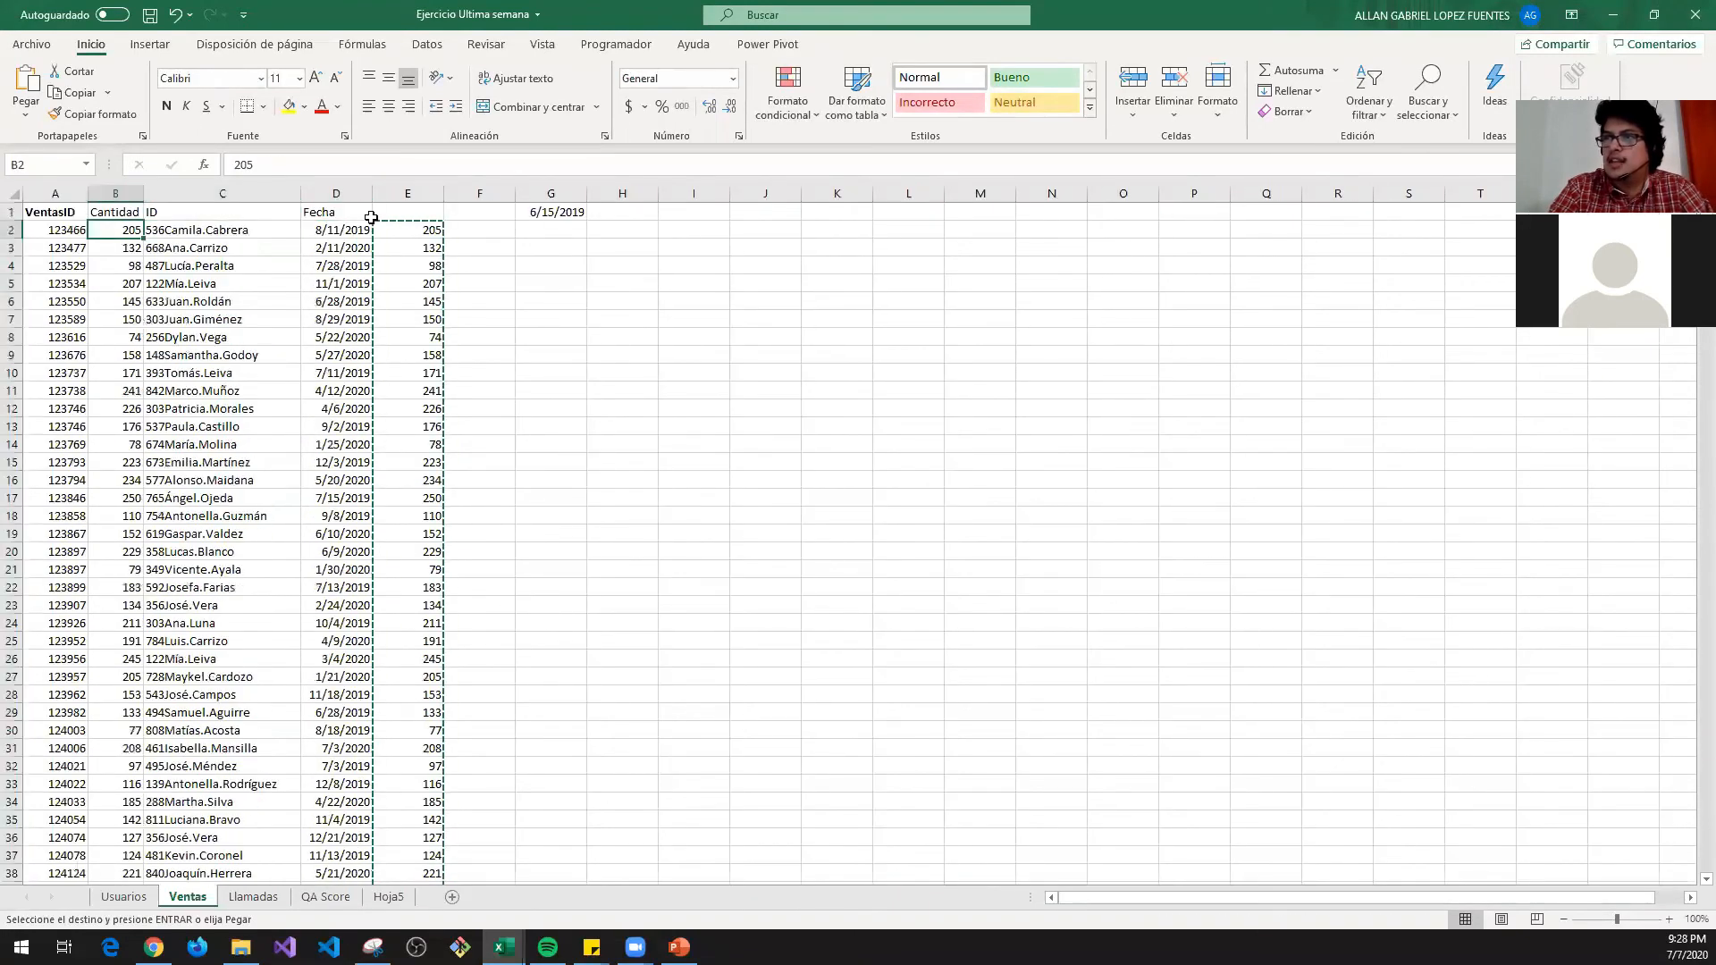
{"action": "right_click", "coordinate": [125, 231]}
{"action": "left_click", "coordinate": [190, 324]}
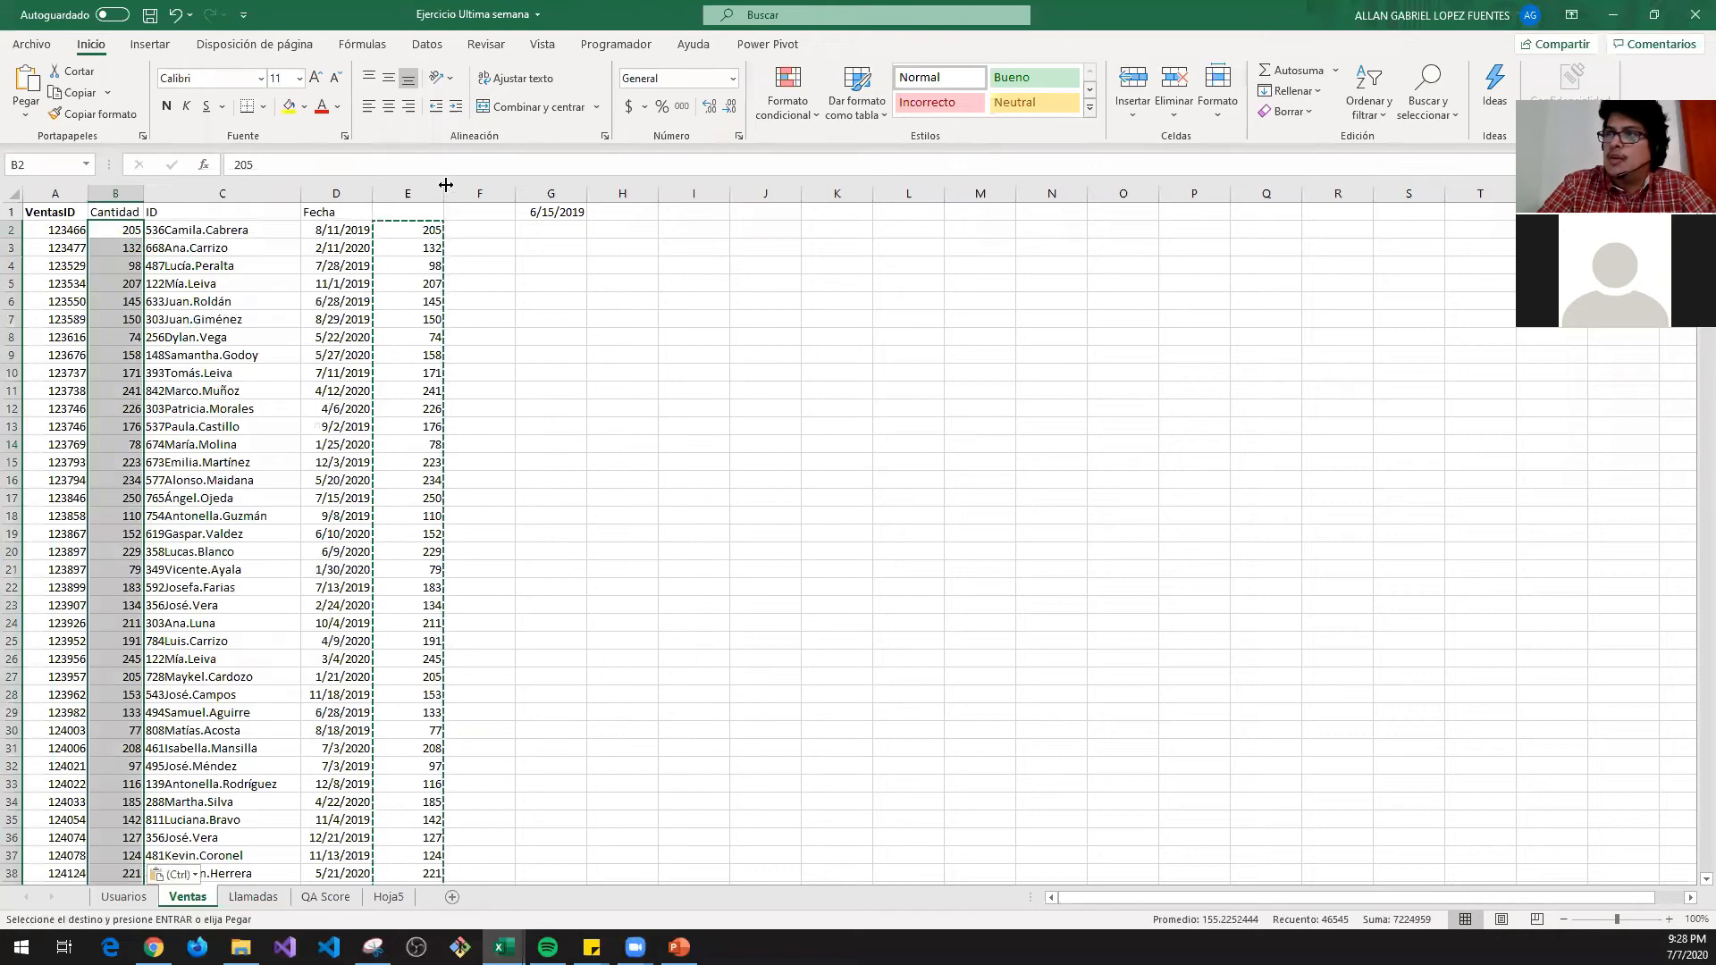
{"action": "left_click", "coordinate": [426, 190]}
{"action": "key", "text": "Delete"}
- In the Calculadora sheet's N4 formula, change the second criterion from FechaContratacion (L4) to Fecha (E4)
{"action": "key", "text": "alt+Tab"}
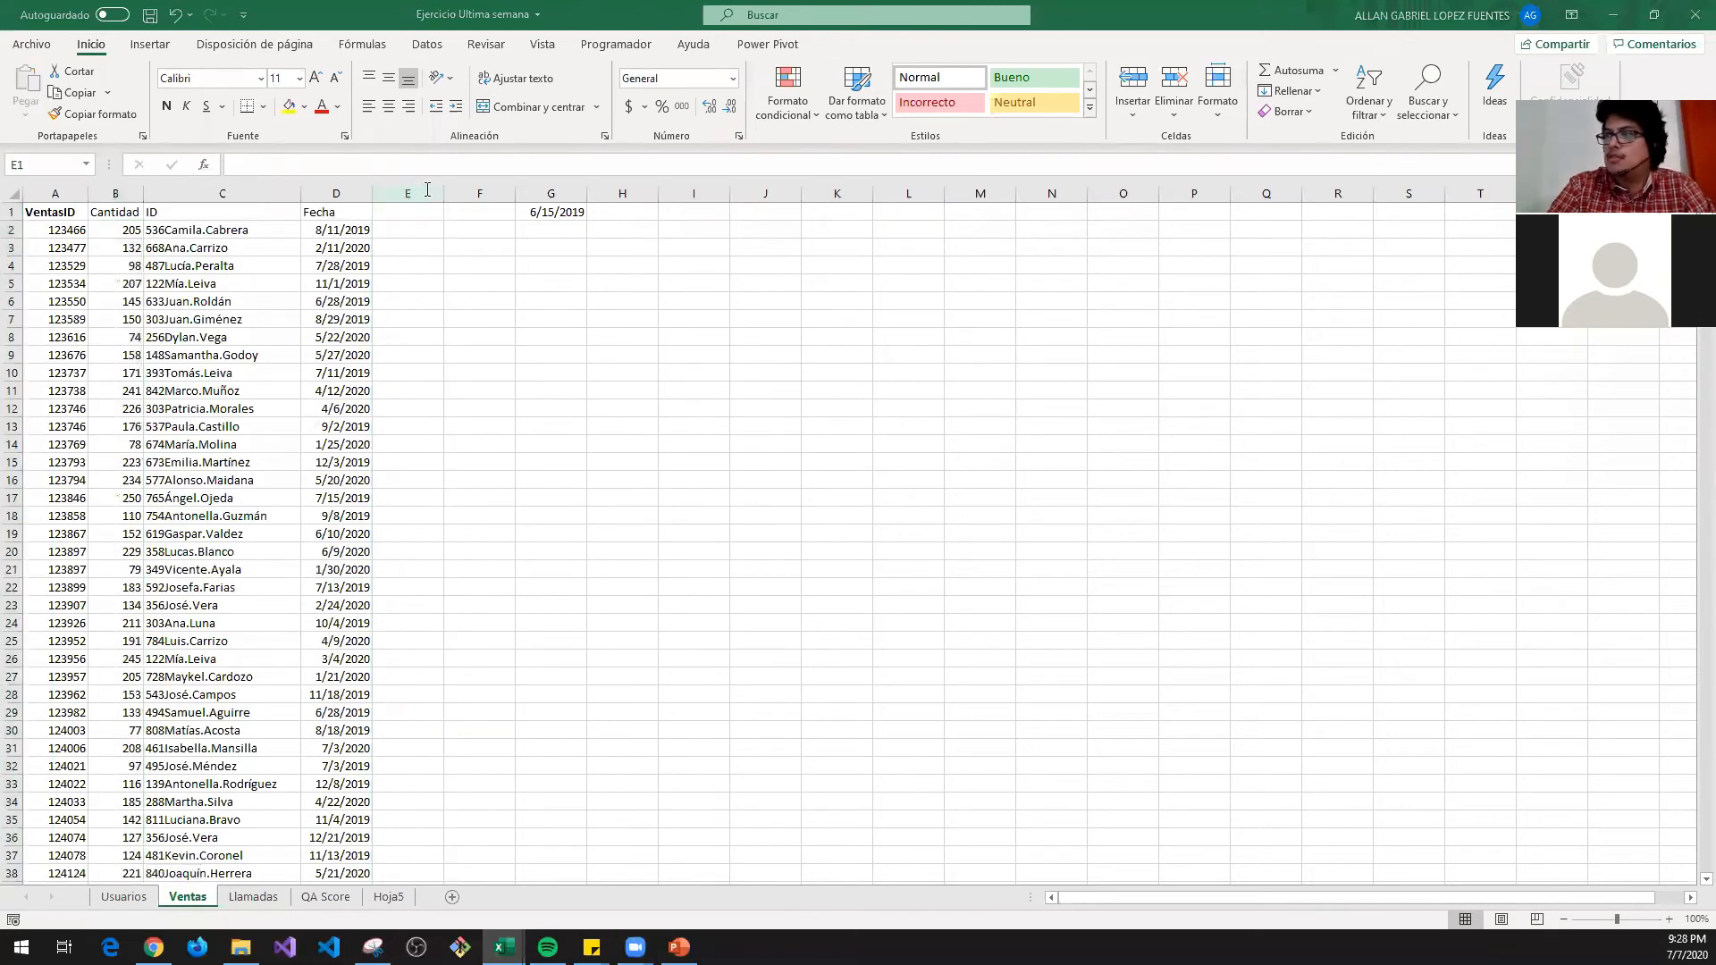
{"action": "key", "text": "Up"}
{"action": "key", "text": "Down"}
{"action": "left_click", "coordinate": [737, 166]}
{"action": "key", "text": "Escape"}
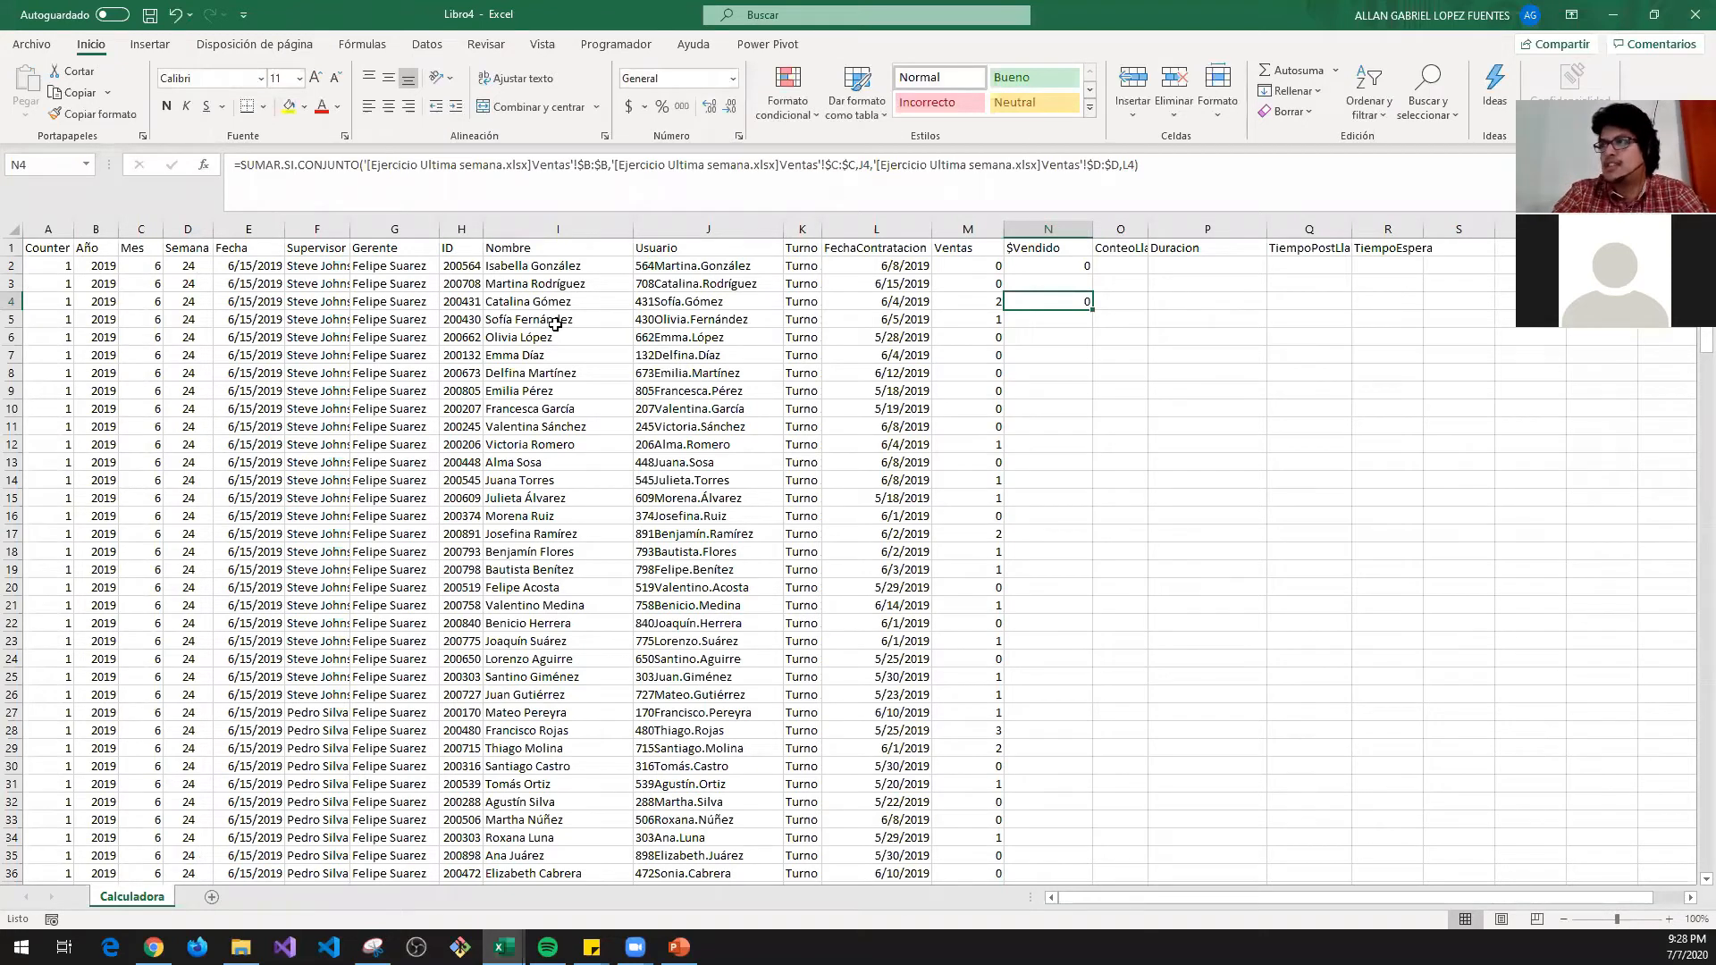
{"action": "left_click", "coordinate": [1077, 165]}
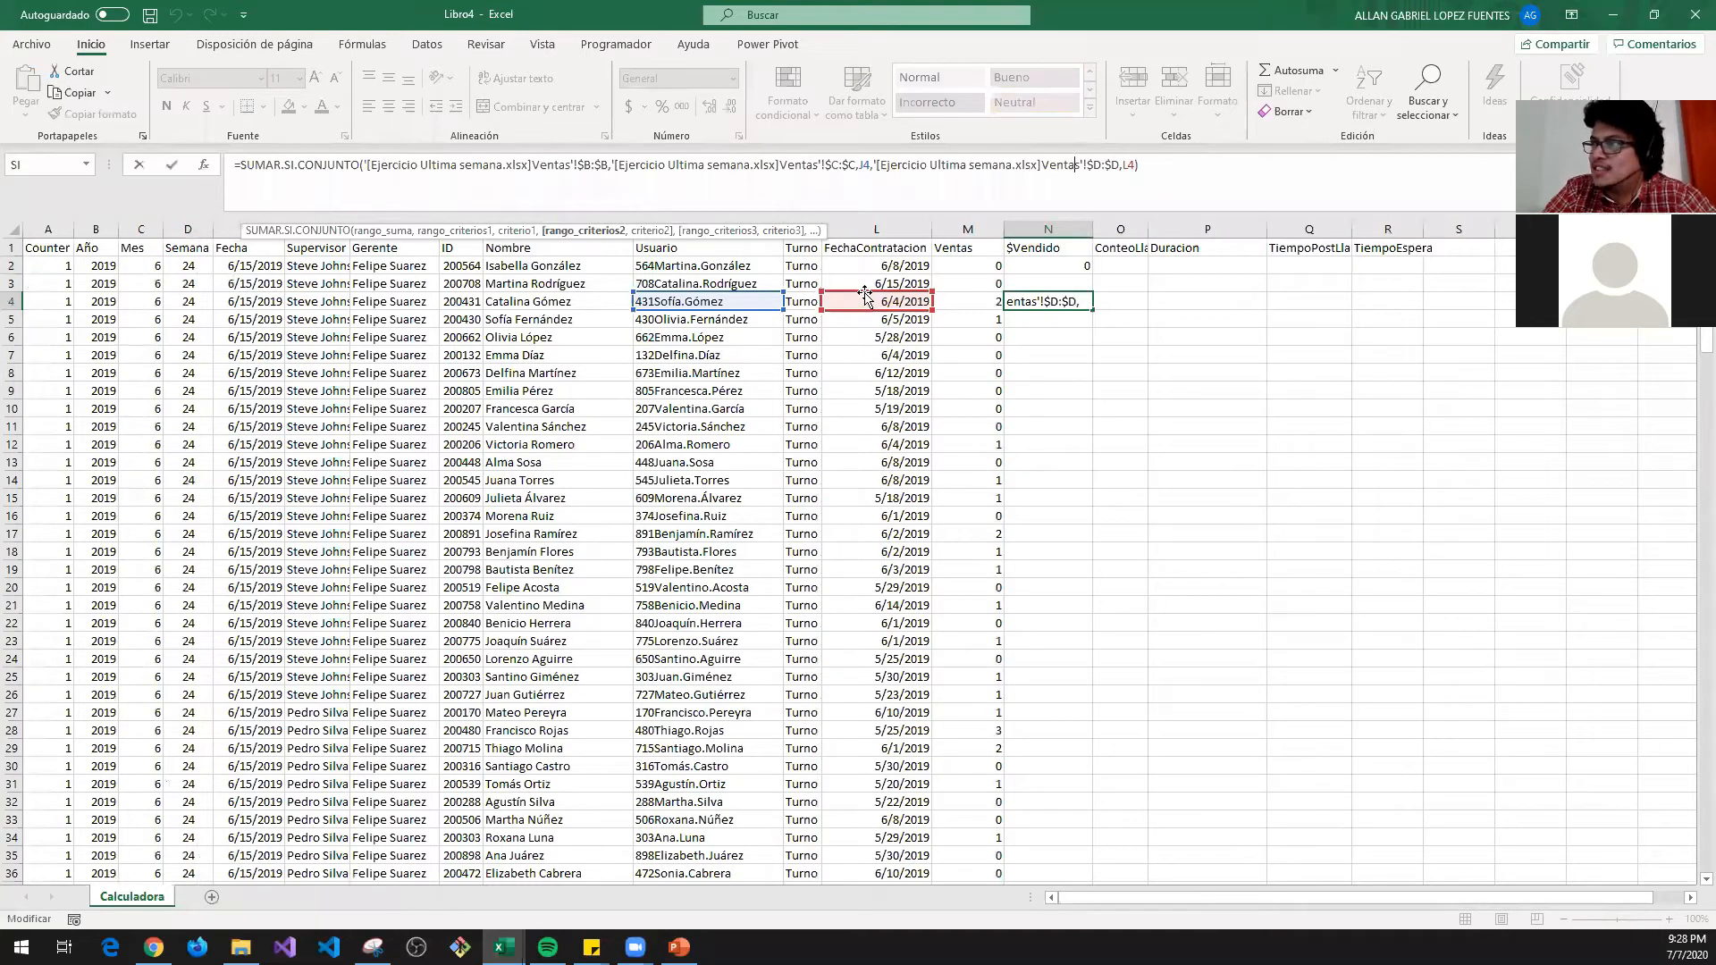
{"action": "left_click_drag", "start_coordinate": [851, 301], "coordinate": [235, 303]}
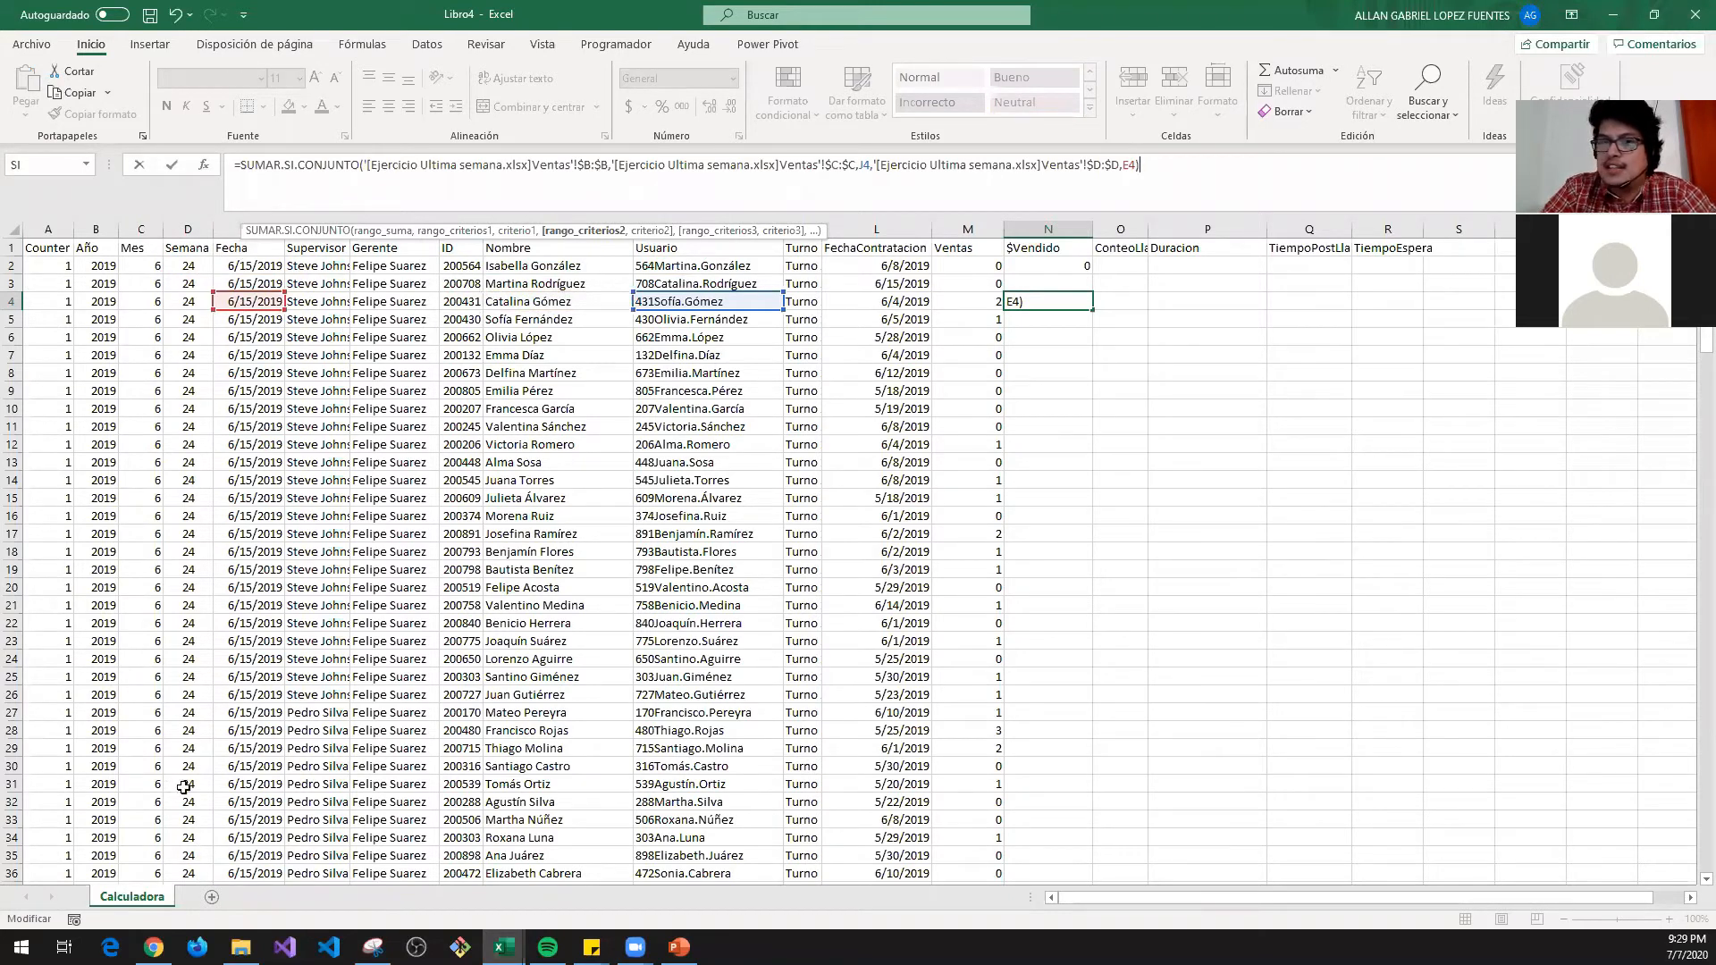
{"action": "key", "text": "Return"}
- Copy the corrected N4 formula up into the first $Vendido rows, starting at N2
{"action": "key", "text": "Up"}
{"action": "key", "text": "ctrl+c"}
{"action": "key", "text": "Up"}
{"action": "key", "text": "Up"}
{"action": "key", "text": "shift+Down"}
{"action": "key", "text": "shift+Down"}
{"action": "key", "text": "ctrl+v"}
- Fill the corrected formula down the $Vendido column through row 195 and check the results
{"action": "key", "text": "Up"}
{"action": "key", "text": "Down"}
{"action": "key", "text": "ctrl+c"}
{"action": "key", "text": "Down"}
{"action": "key", "text": "Left"}
{"action": "key", "text": "ctrl+Down"}
{"action": "key", "text": "Right"}
{"action": "key", "text": "ctrl+shift+Up"}
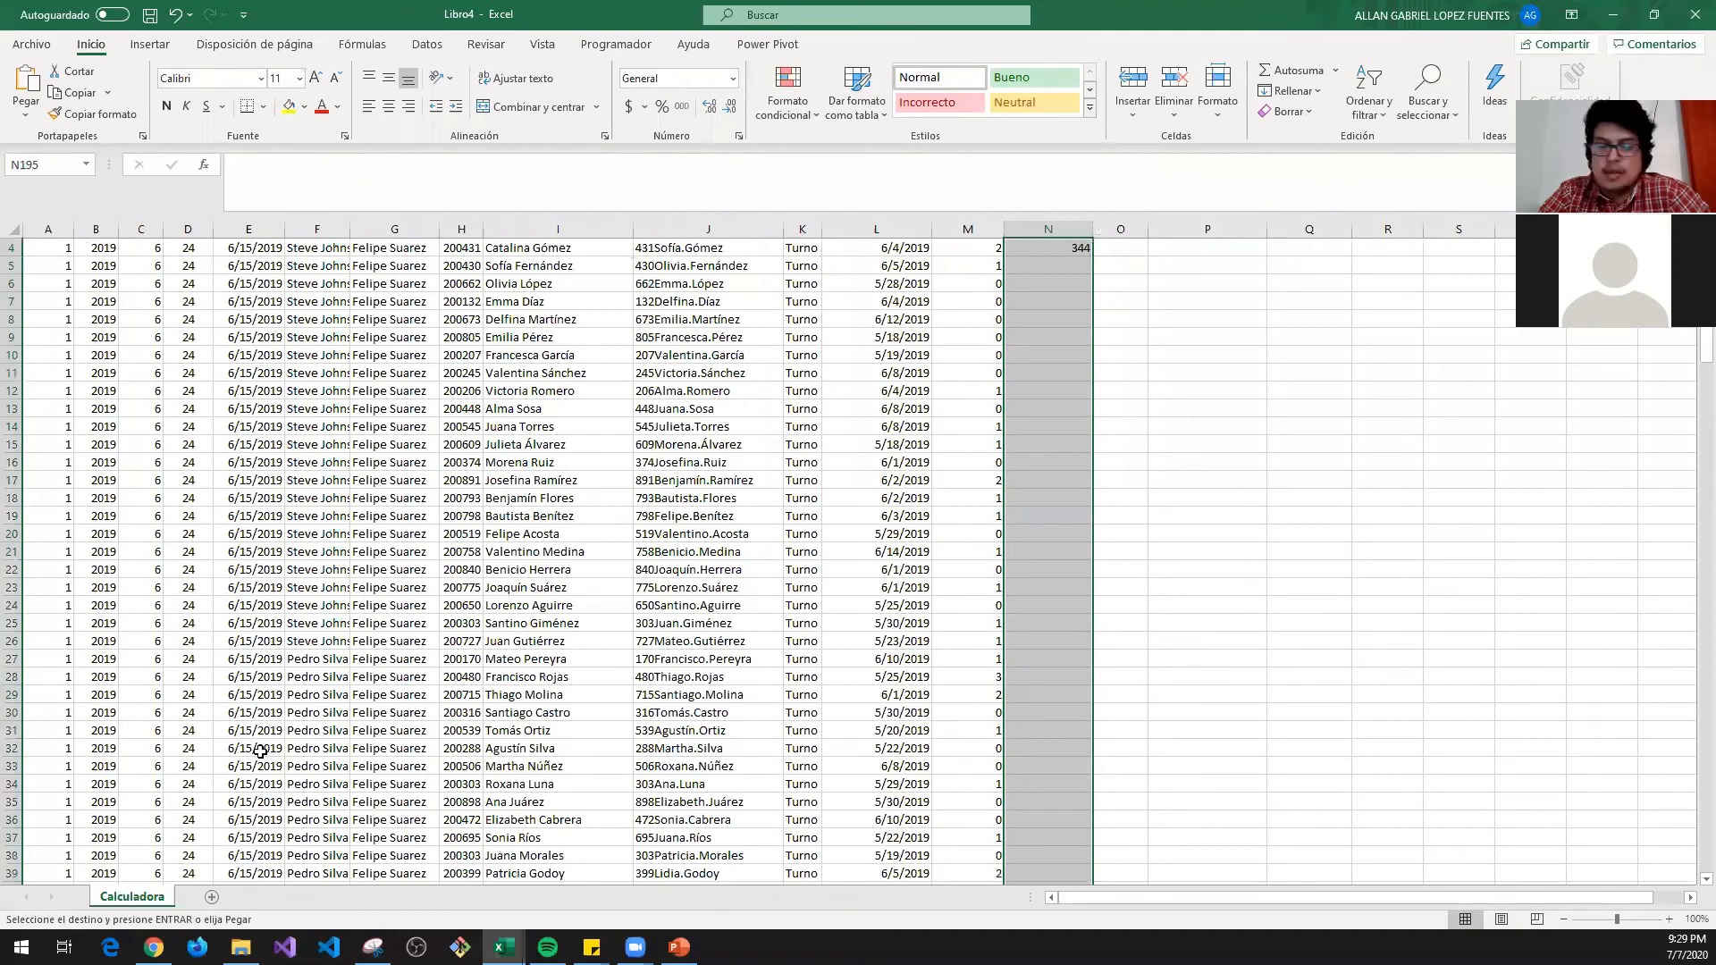
{"action": "key", "text": "ctrl+v"}
{"action": "key", "text": "ctrl+Up"}
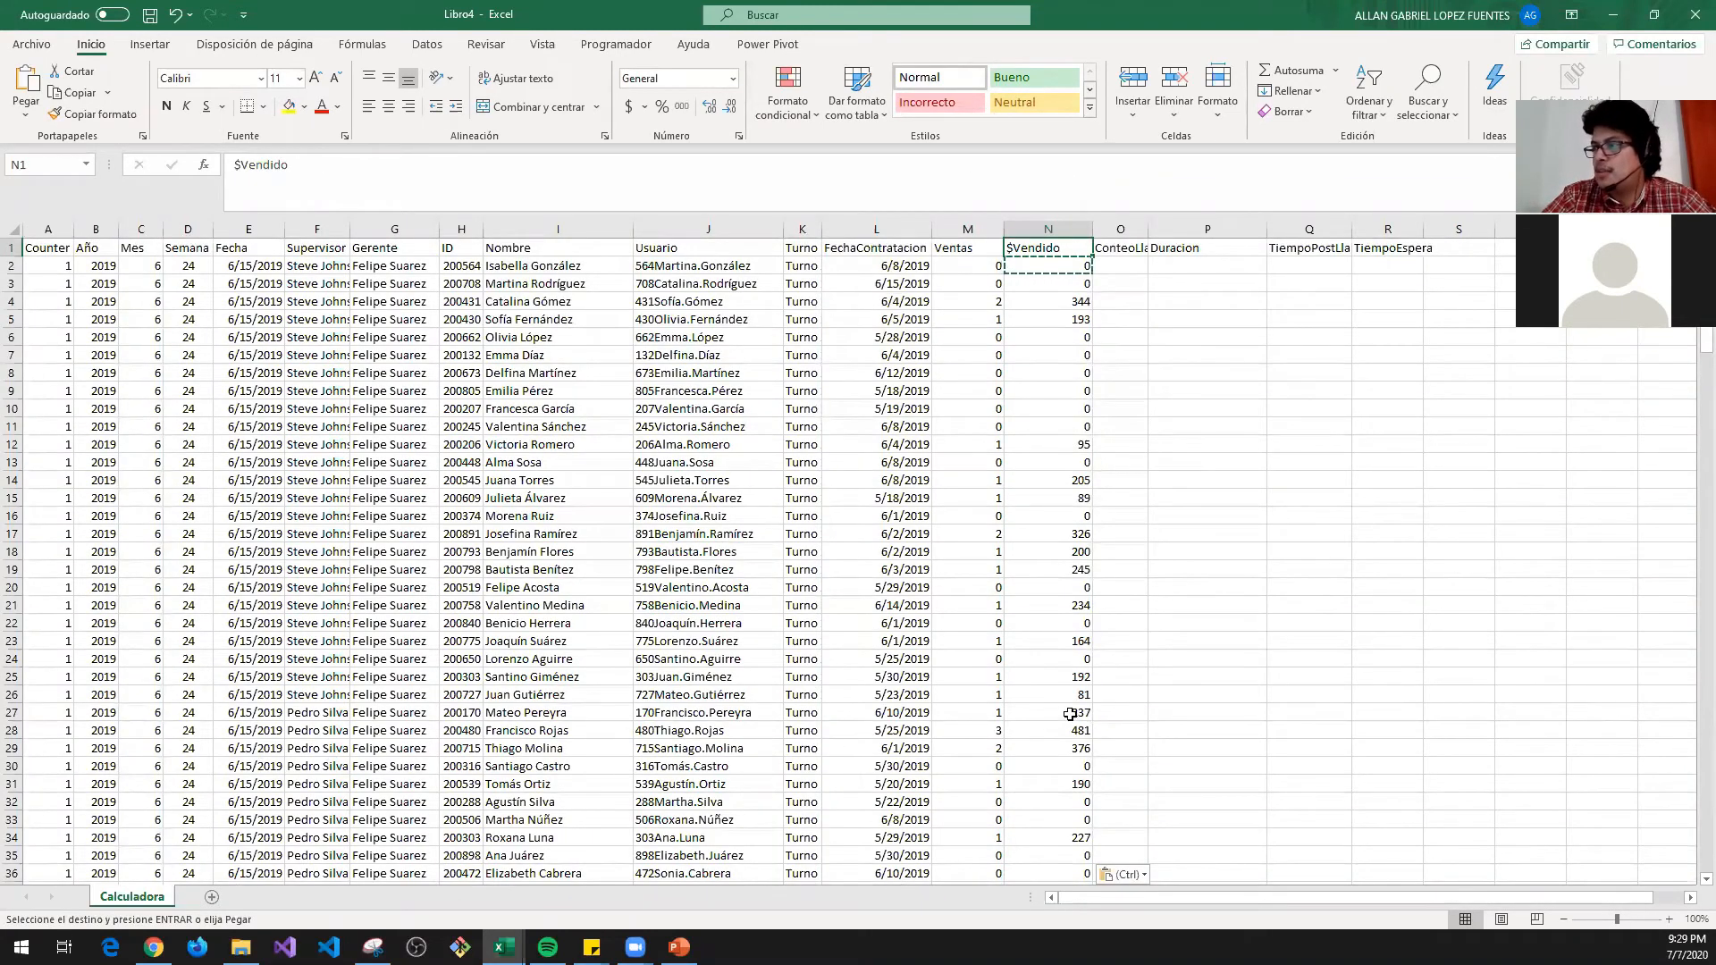
{"action": "scroll", "coordinate": [1081, 733], "scroll_direction": "down", "scroll_amount": 2}
{"action": "scroll", "coordinate": [1081, 737], "scroll_direction": "down", "scroll_amount": 10}
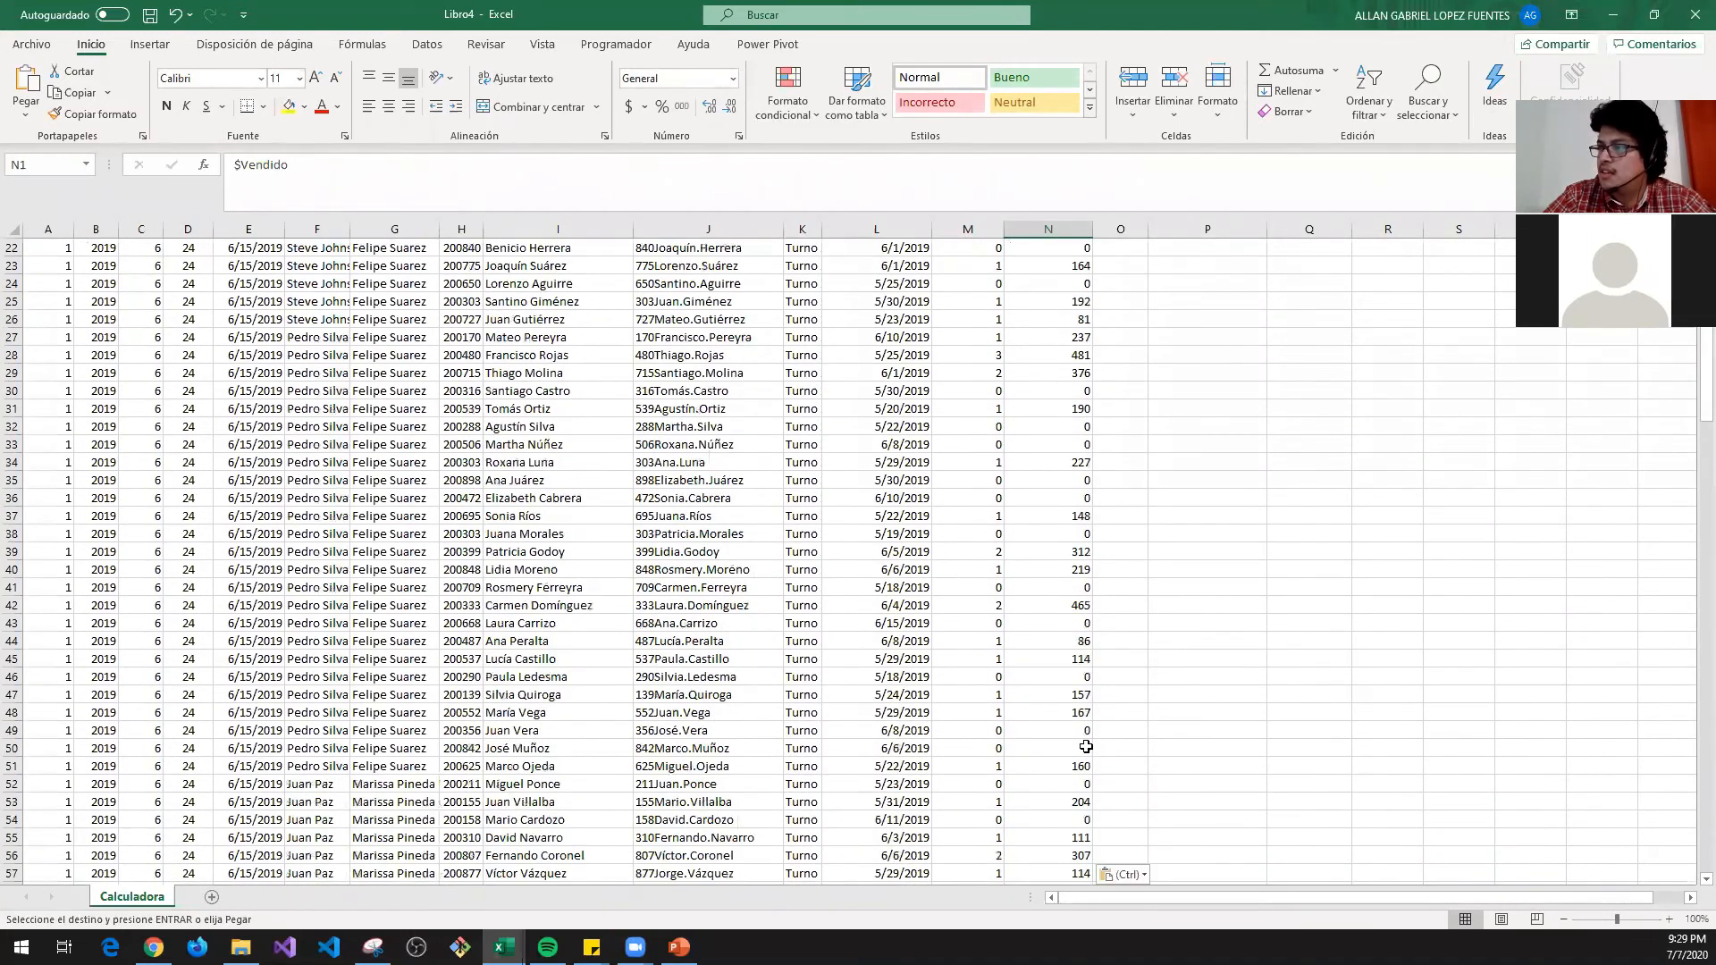
{"action": "scroll", "coordinate": [1086, 746], "scroll_direction": "down", "scroll_amount": 5}
{"action": "scroll", "coordinate": [1077, 742], "scroll_direction": "up", "scroll_amount": 20}
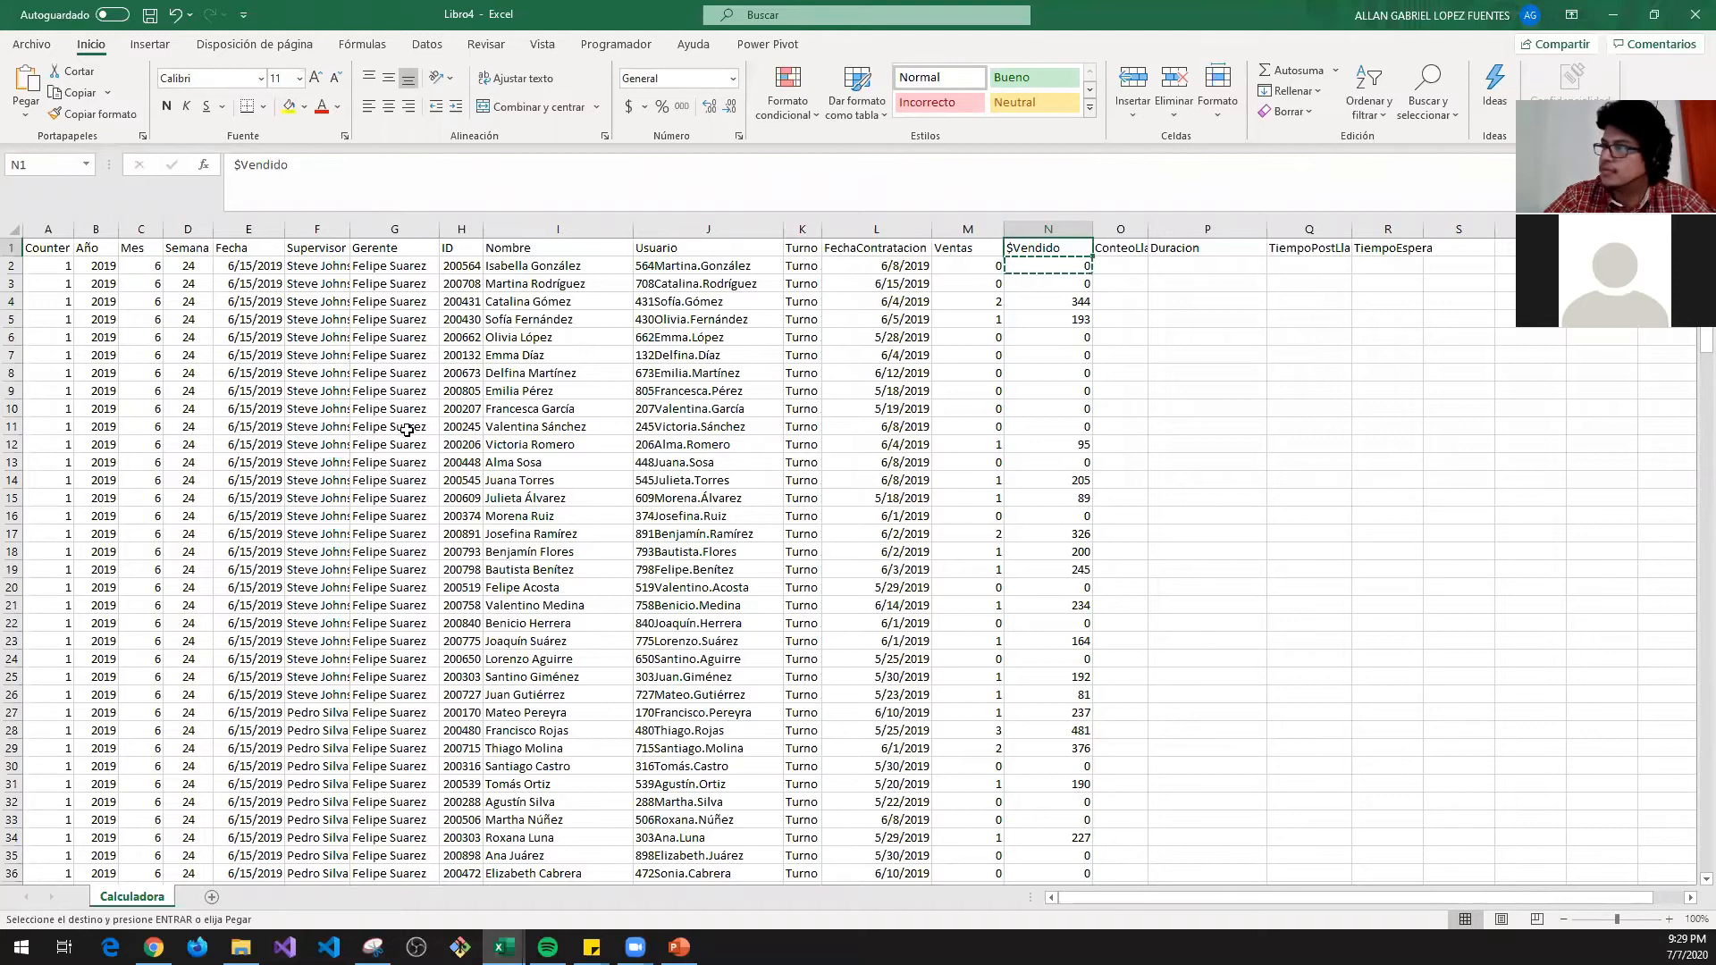
- Widen column O in Calculadora, and bring up the Llamadas sheet of Ejercicio Ultima semana
{"action": "left_click_drag", "start_coordinate": [1148, 229], "coordinate": [1175, 229]}
{"action": "left_click", "coordinate": [1138, 272]}
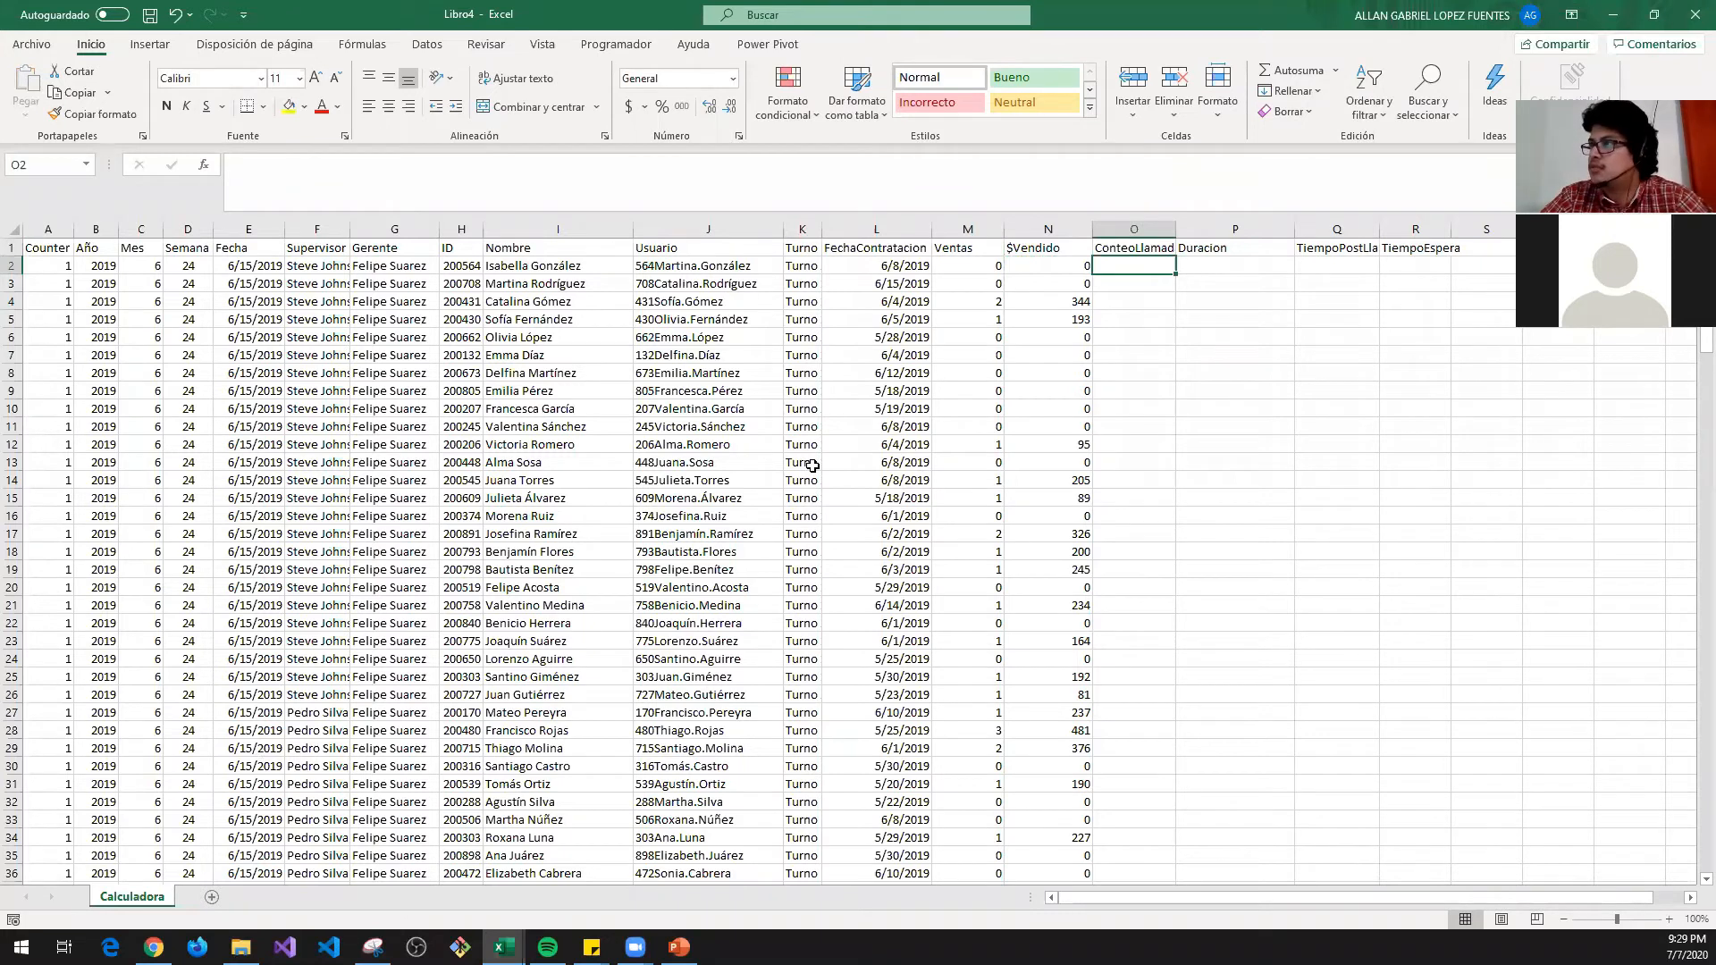
{"action": "key", "text": "alt+Tab"}
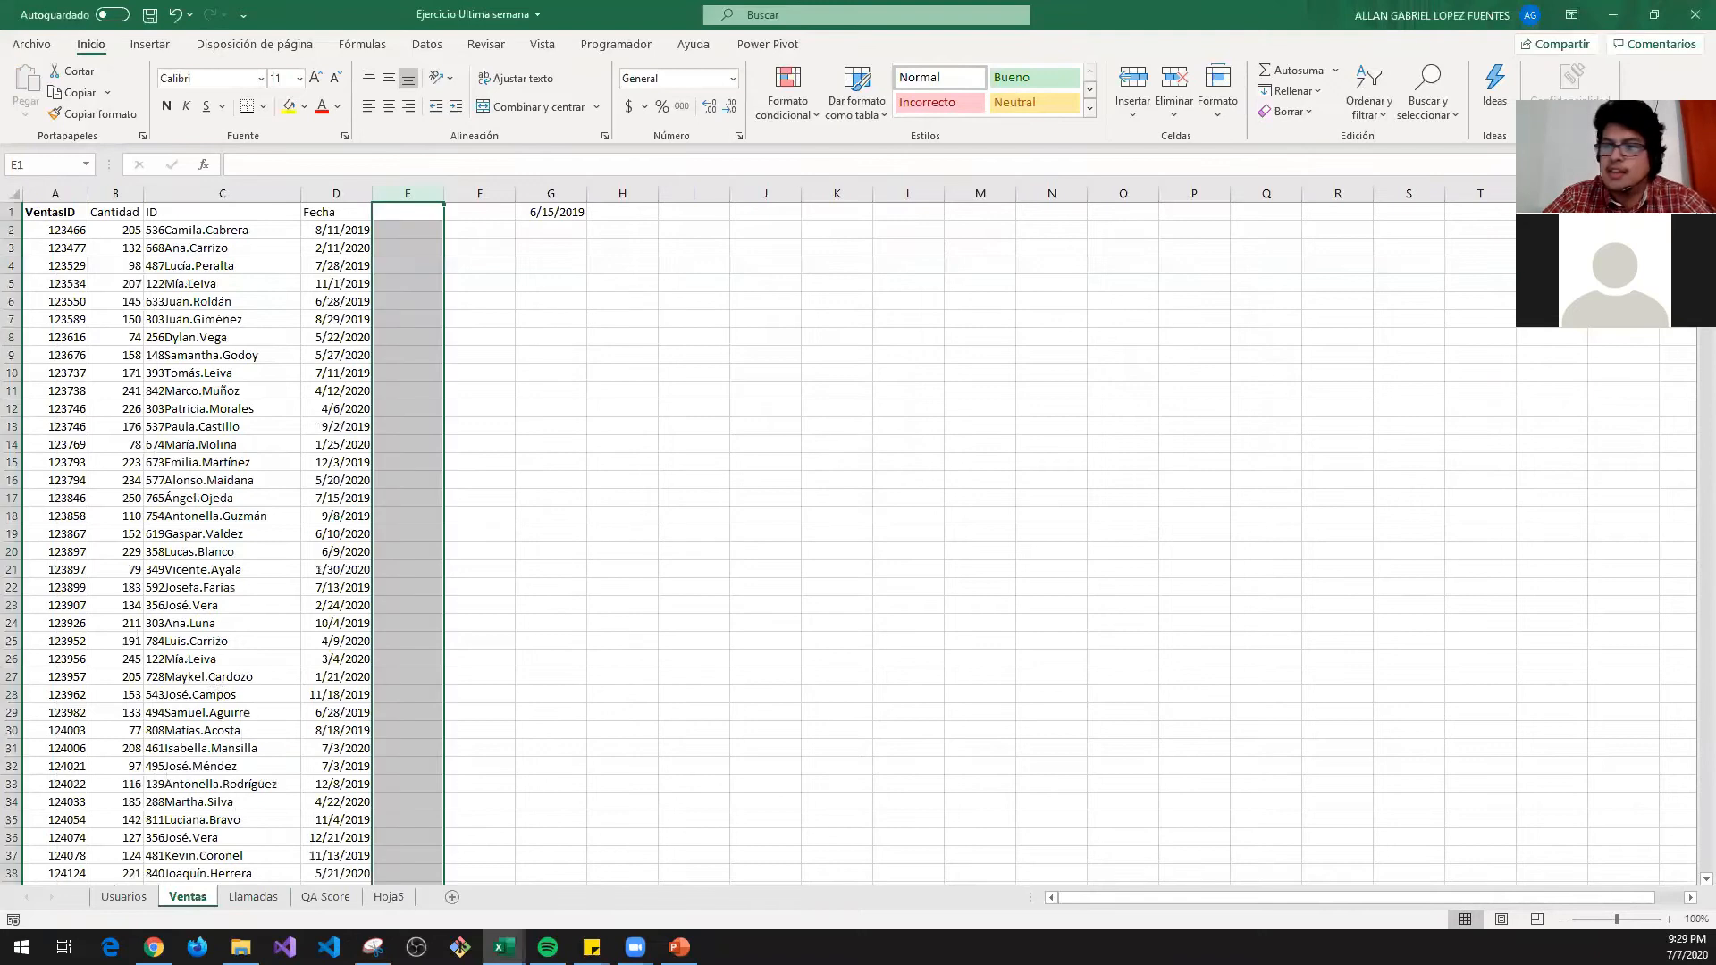
{"action": "left_click", "coordinate": [252, 896]}
{"action": "left_click_drag", "start_coordinate": [278, 230], "coordinate": [573, 230]}
- Fill the Llamadas sheet's Counter column through row 77019 with =ALEATORIO.ENTRE(10,20), keeping the numbers as fixed values
{"action": "left_click", "coordinate": [573, 229]}
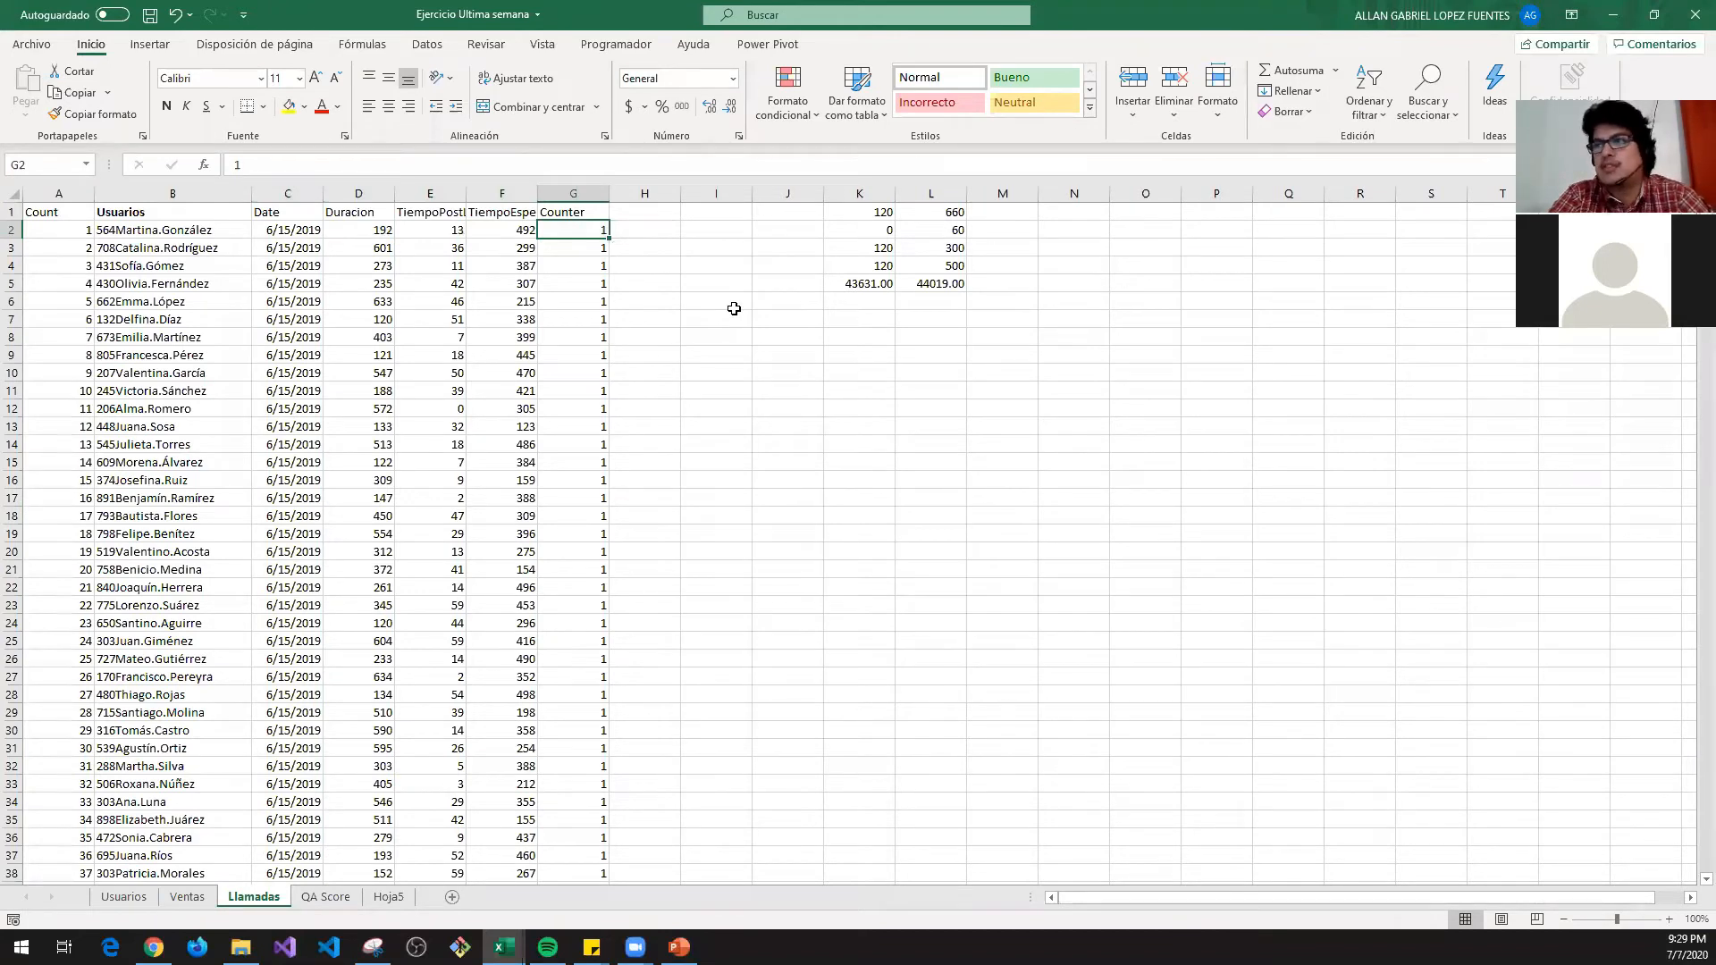
{"action": "type", "text": "=ALEATORIO.ENTRE(10,20)"}
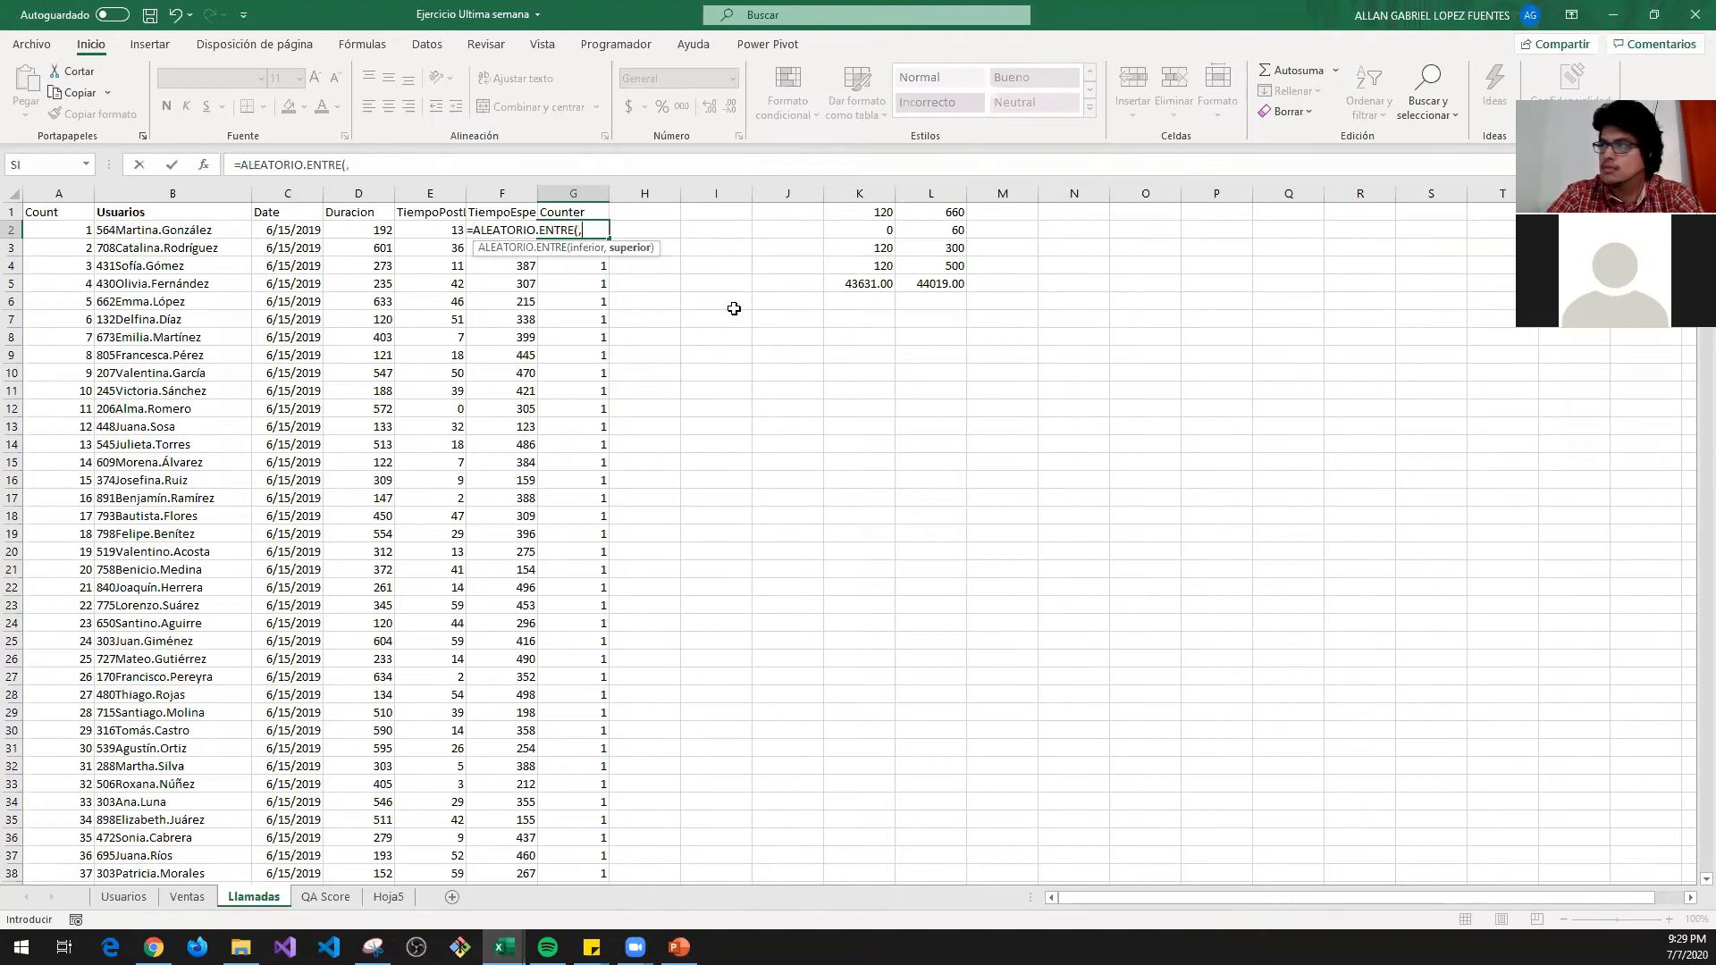
{"action": "key", "text": "ctrl+Return"}
{"action": "key", "text": "ctrl+c"}
{"action": "key", "text": "ctrl+shift+Down"}
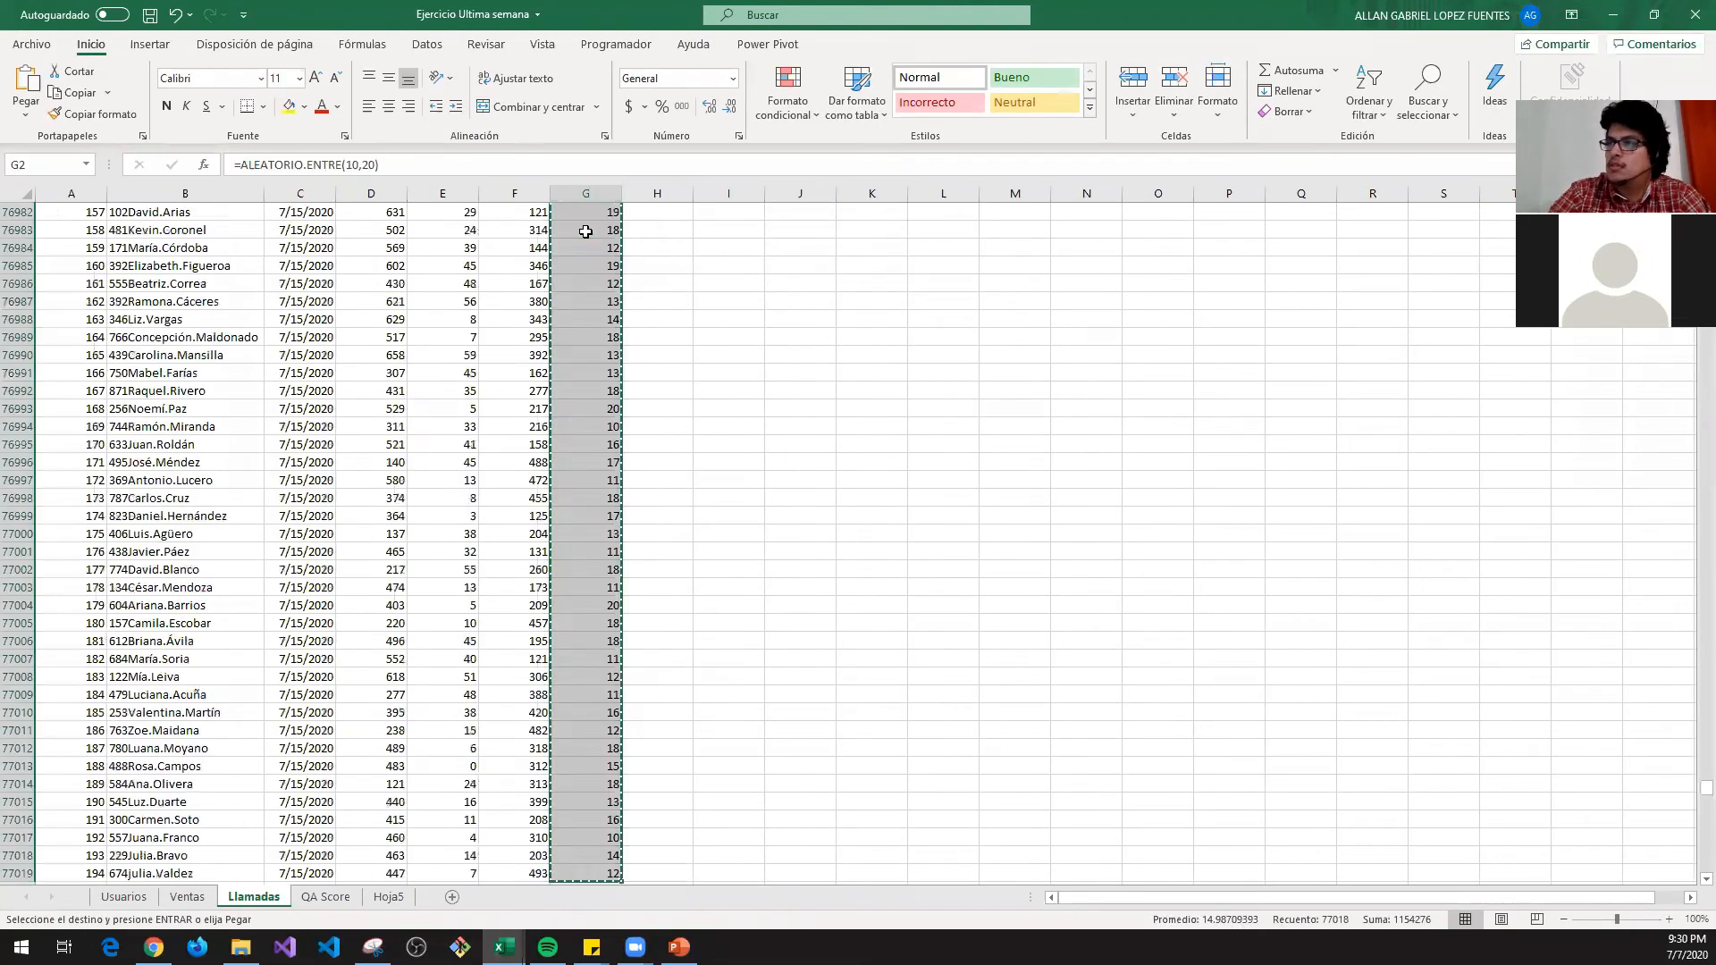
{"action": "key", "text": "ctrl+BackSpace"}
- In H2, enter a helper formula multiplying Duracion (D2) by Counter, with the Counter column locked ($G2)
{"action": "left_click", "coordinate": [642, 232]}
{"action": "type", "text": "="}
{"action": "key", "text": "Left"}
{"action": "key", "text": "Left"}
{"action": "key", "text": "Left"}
{"action": "key", "text": "Left"}
{"action": "type", "text": "*"}
{"action": "key", "text": "Left"}
{"action": "key", "text": "F4"}
{"action": "key", "text": "ctrl+Return"}
- Copy the H2 formula across to J2 and down columns H to J for all Llamadas rows
{"action": "key", "text": "ctrl+c"}
{"action": "key", "text": "ctrl+v"}
{"action": "key", "text": "ctrl+shift+Right"}
{"action": "key", "text": "ctrl+shift+Up"}
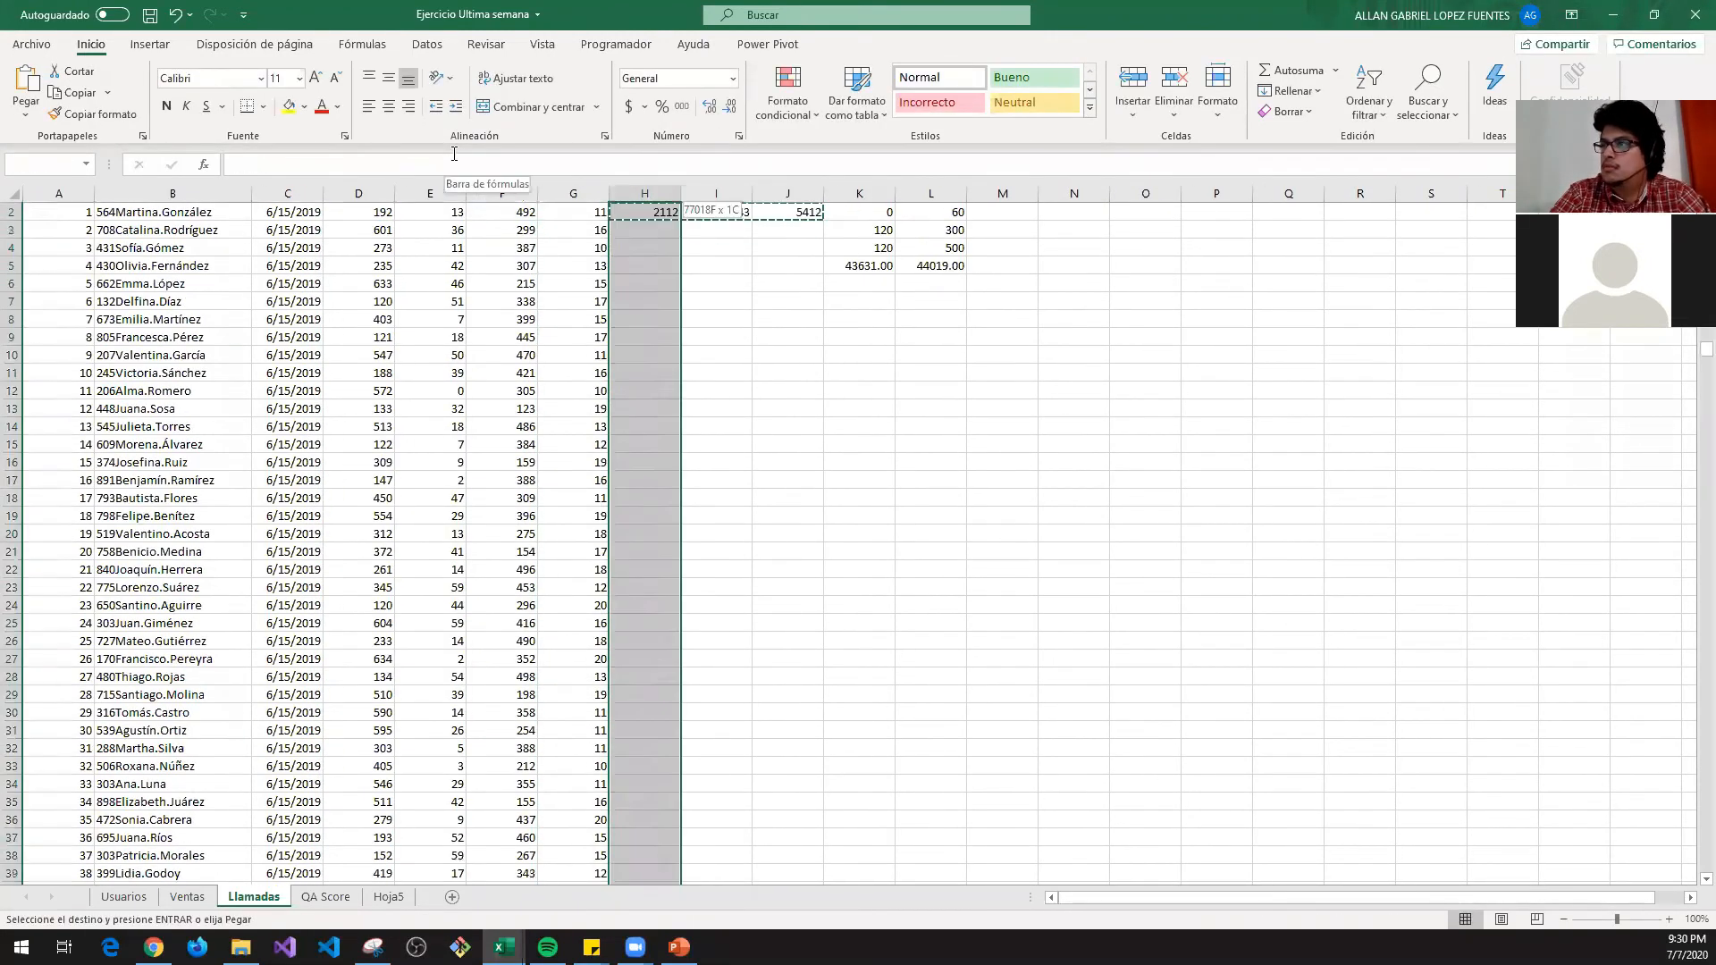
{"action": "key", "text": "ctrl+v"}
- Paste the multiplied results as values over columns D to F, starting at Duracion, and clear helper columns H to J
{"action": "right_click", "coordinate": [365, 231]}
{"action": "left_click", "coordinate": [435, 321]}
{"action": "left_click_drag", "start_coordinate": [644, 193], "coordinate": [781, 192]}
{"action": "key", "text": "Delete"}
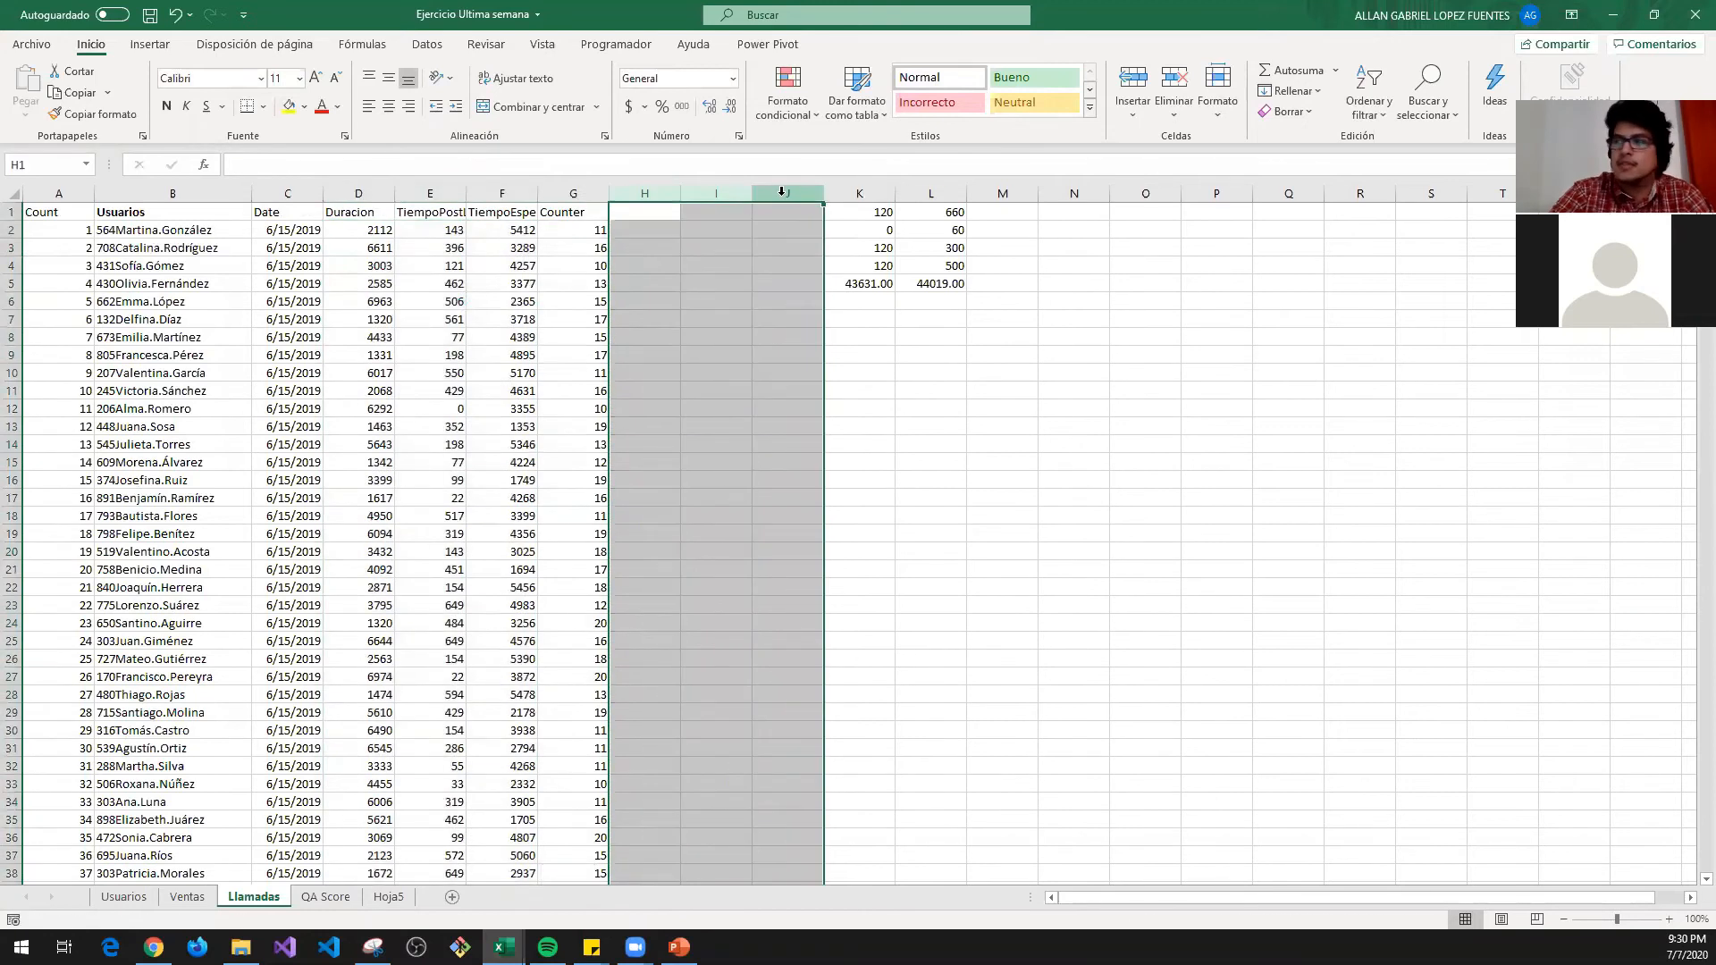
- Check the first rows of the updated Llamadas data, and open the QA Score sheet
{"action": "key", "text": "Left"}
{"action": "key", "text": "Left"}
{"action": "key", "text": "Down"}
{"action": "key", "text": "Right"}
{"action": "key", "text": "Down"}
{"action": "key", "text": "Right"}
{"action": "key", "text": "Up"}
{"action": "key", "text": "Left"}
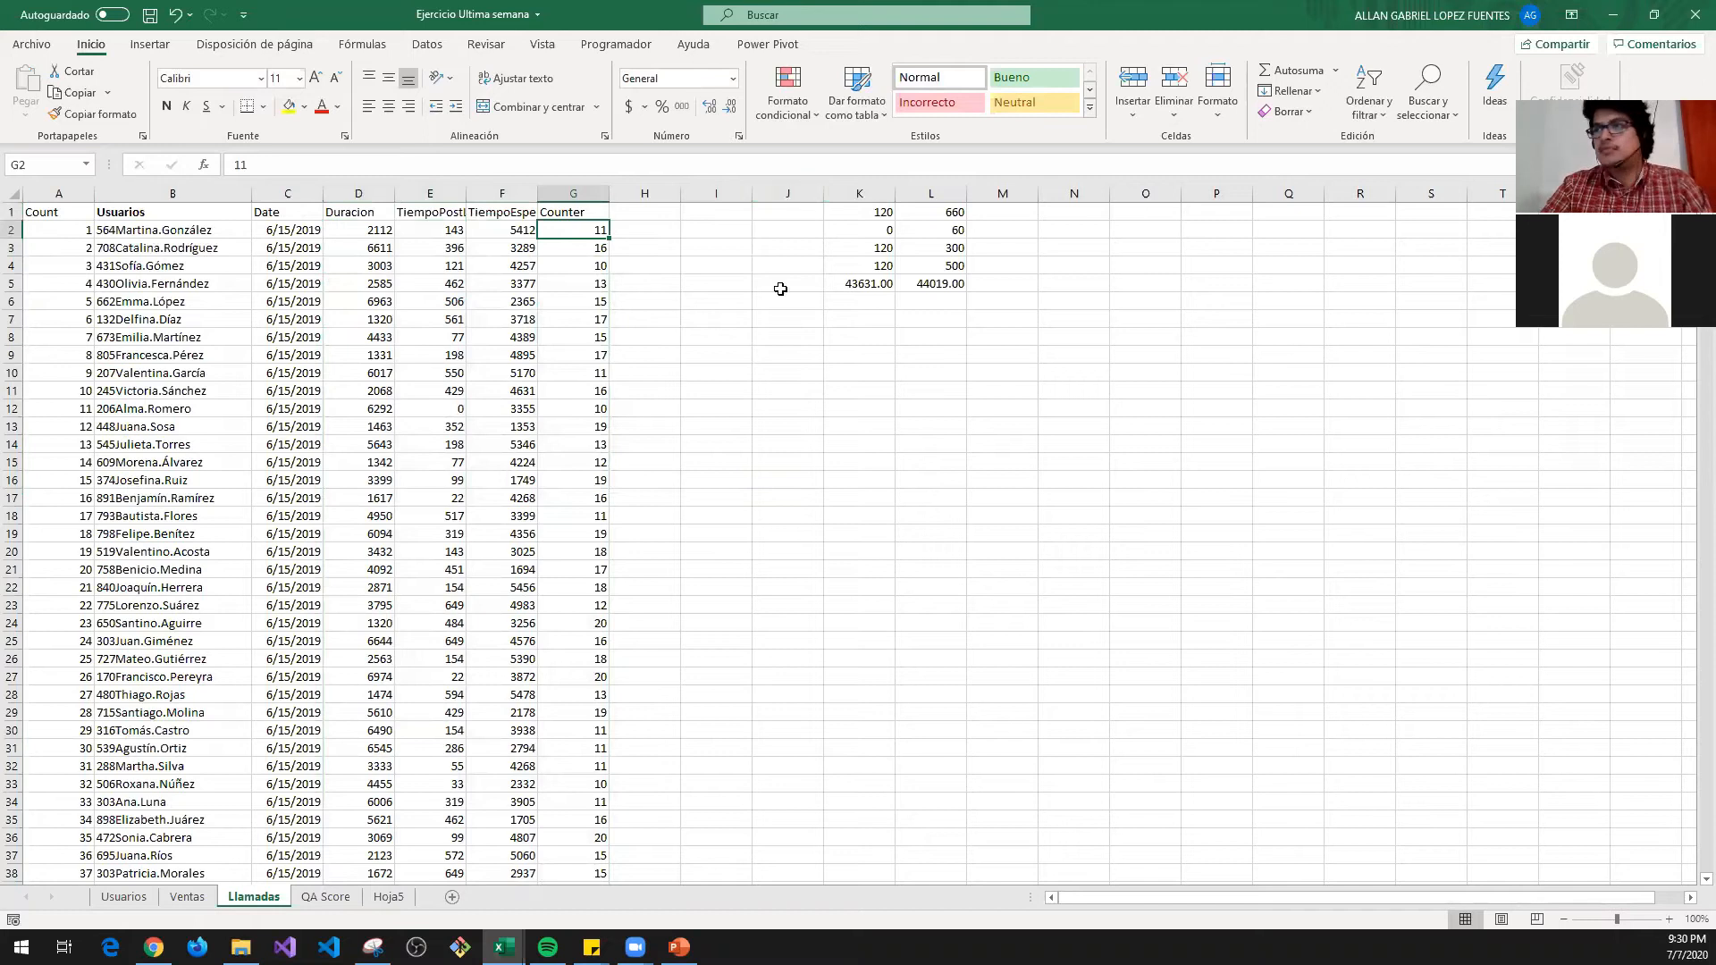
{"action": "left_click", "coordinate": [340, 896]}
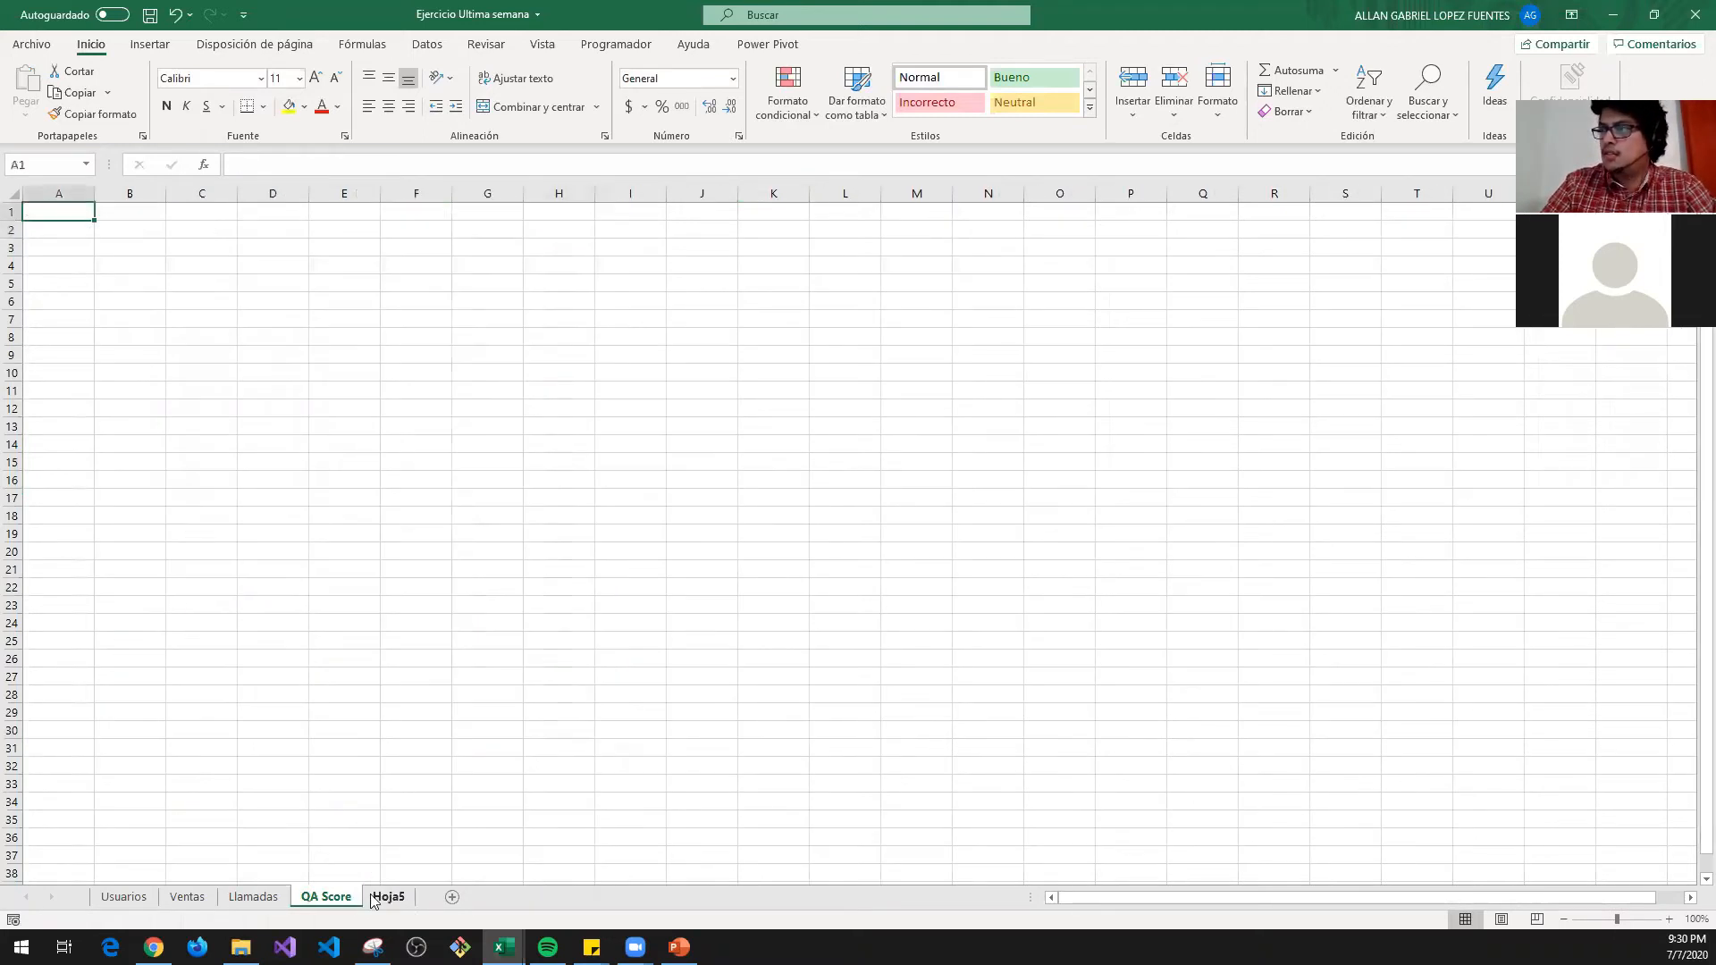
- Open the Llamadas sheet, look through its call records, and return to the Calculadora workbook
{"action": "left_click", "coordinate": [256, 896]}
{"action": "scroll", "coordinate": [380, 500], "scroll_direction": "down", "scroll_amount": 8}
{"action": "scroll", "coordinate": [389, 487], "scroll_direction": "up", "scroll_amount": 8}
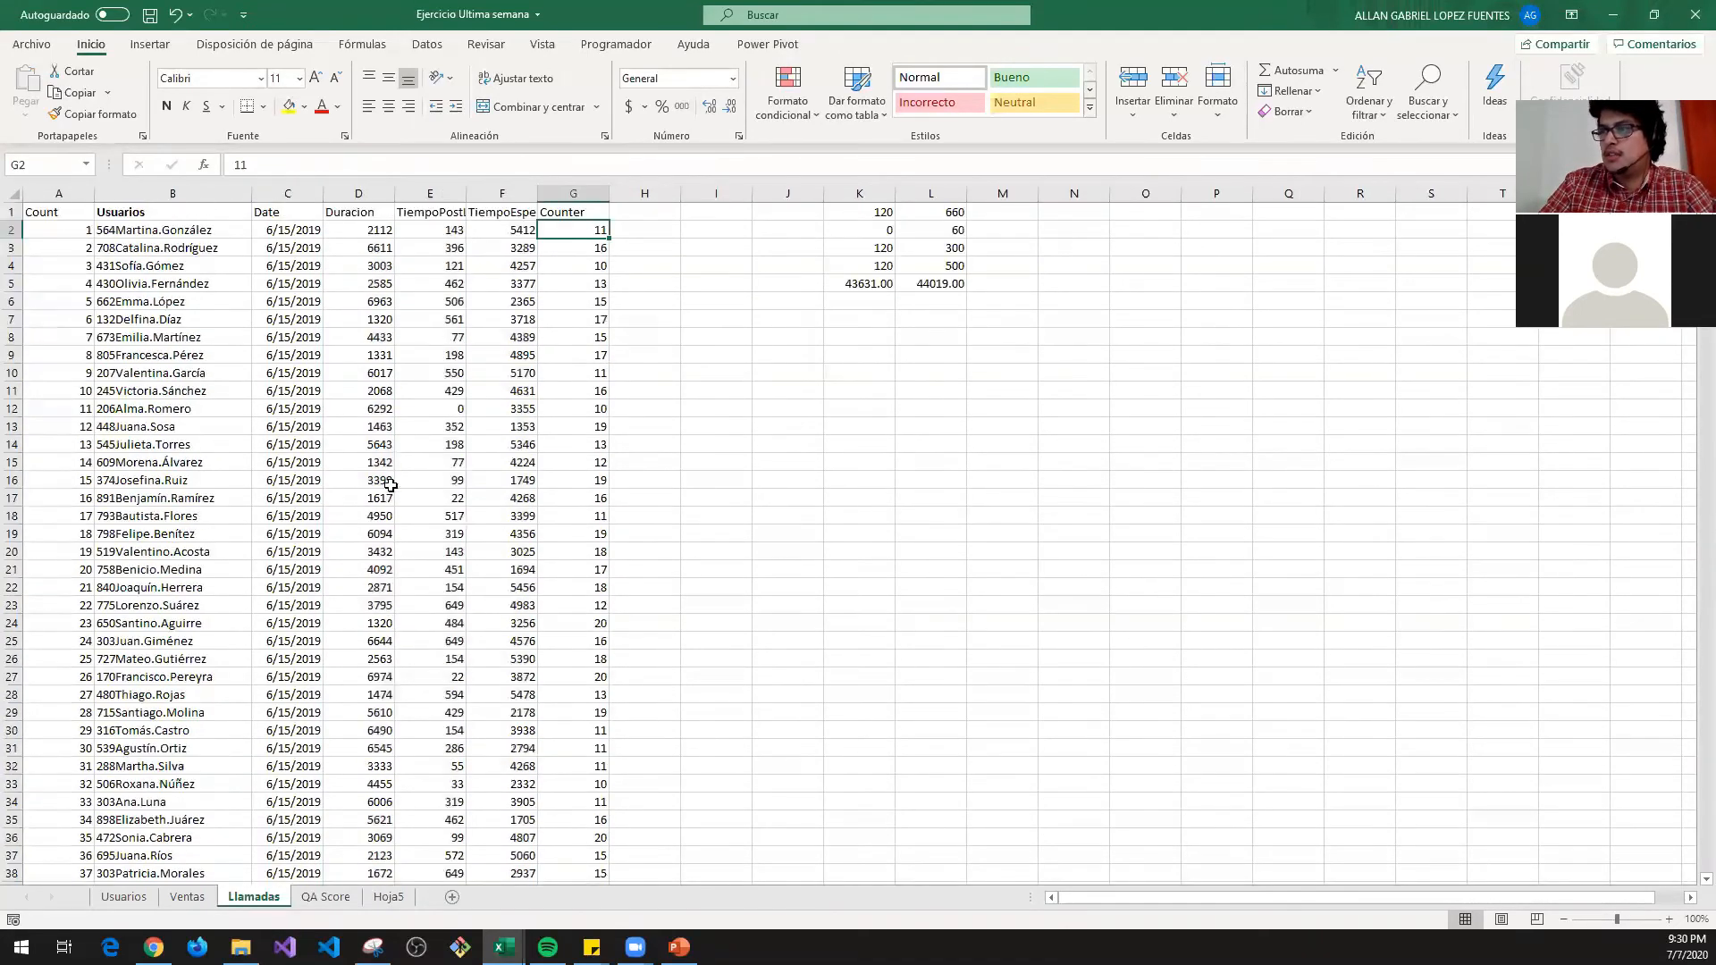
{"action": "scroll", "coordinate": [345, 714], "scroll_direction": "down", "scroll_amount": 13}
{"action": "scroll", "coordinate": [276, 726], "scroll_direction": "up", "scroll_amount": 13}
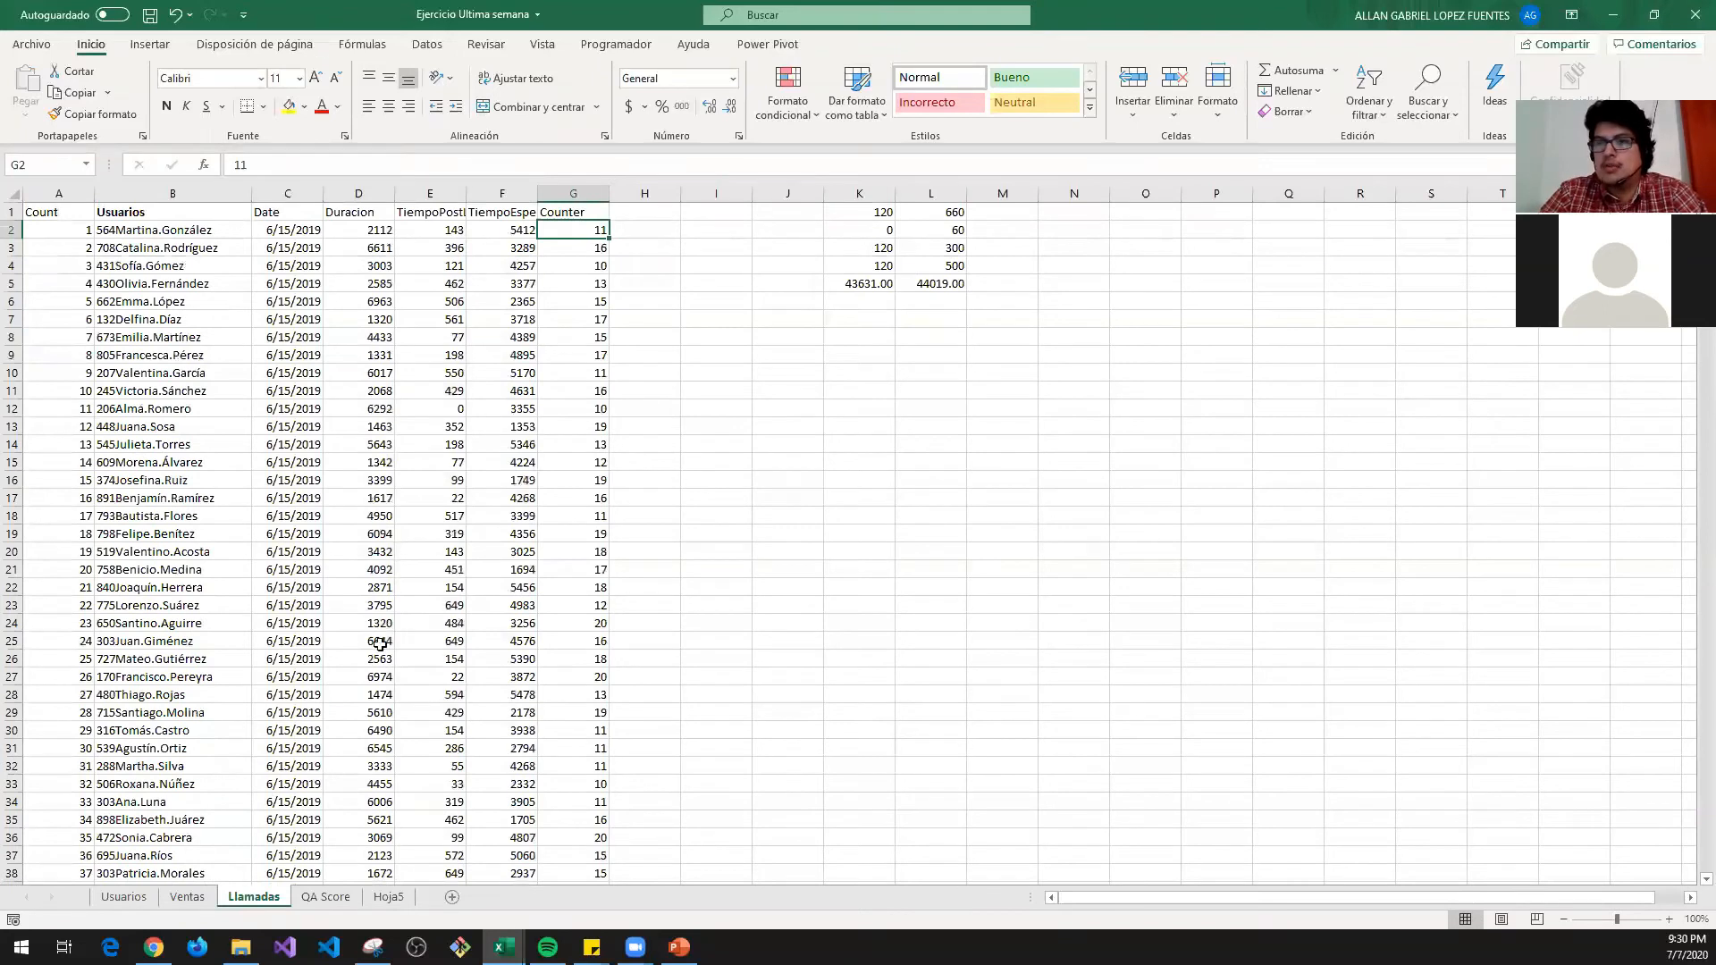
{"action": "key", "text": "alt+Tab"}
{"action": "key", "text": "alt+Tab"}
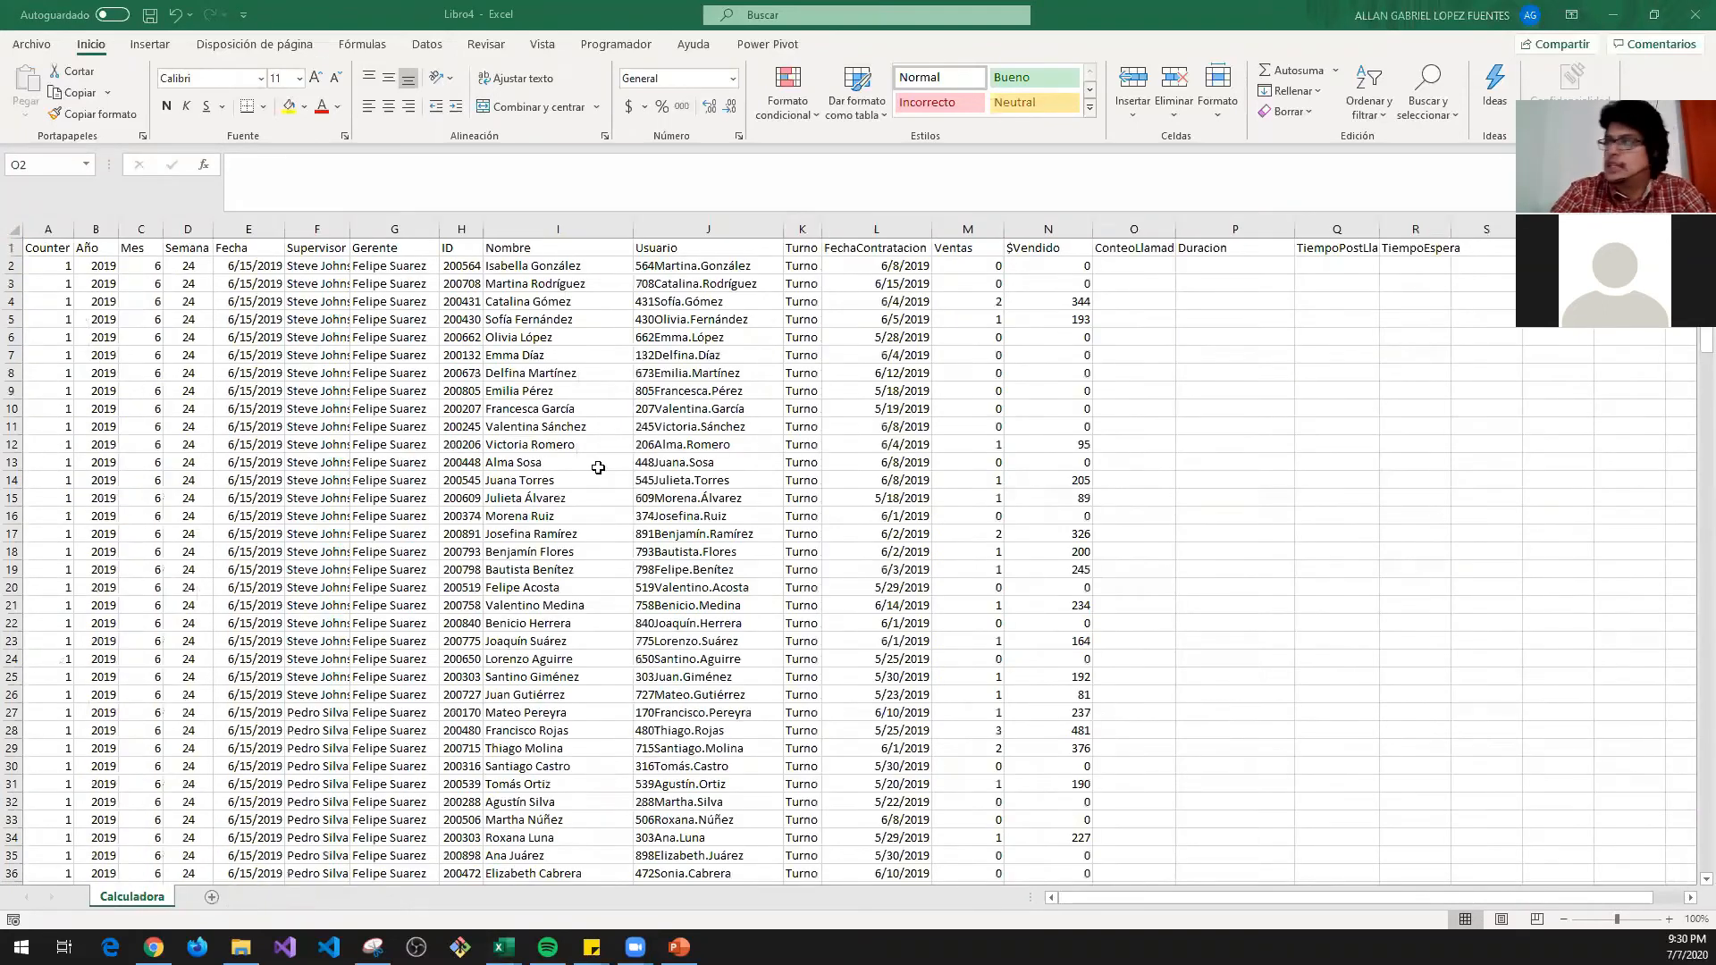
- In O2 (ConteoLlamadas), start a SUMAR.SI.CONJUNTO formula with the Llamadas Counter column ($G:$G) as the sum range
{"action": "type", "text": "=sum"}
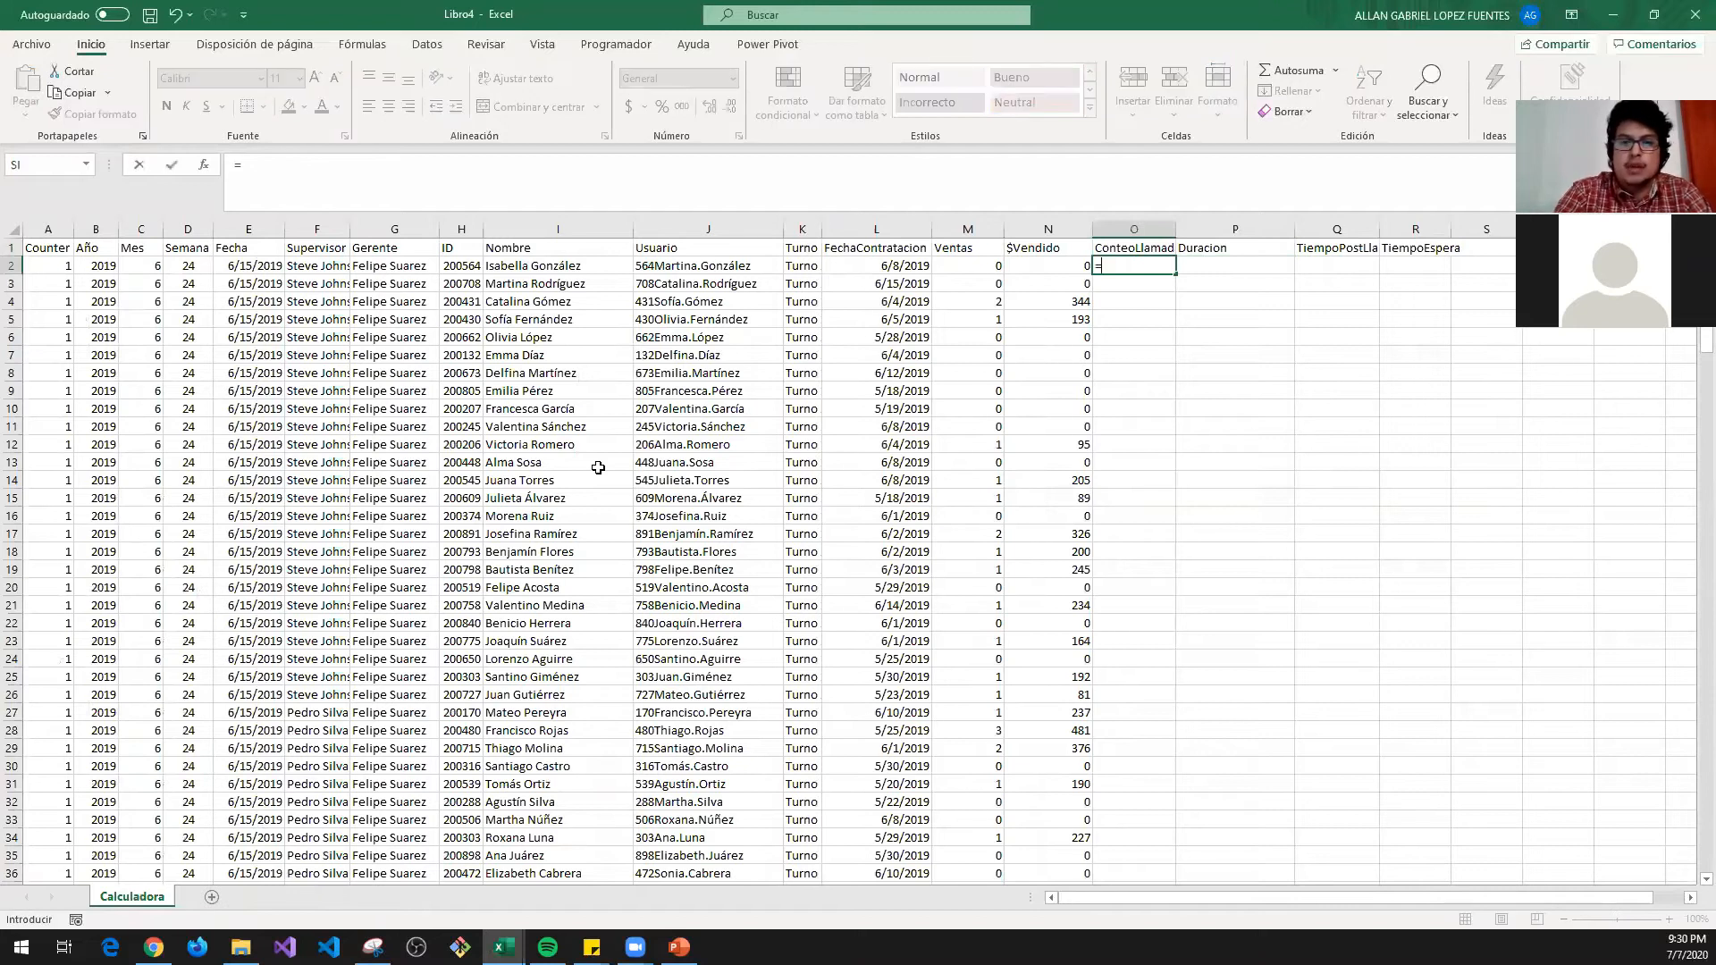
{"action": "key", "text": "Down"}
{"action": "key", "text": "Down"}
{"action": "key", "text": "Down"}
{"action": "key", "text": "Down"}
{"action": "key", "text": "Down"}
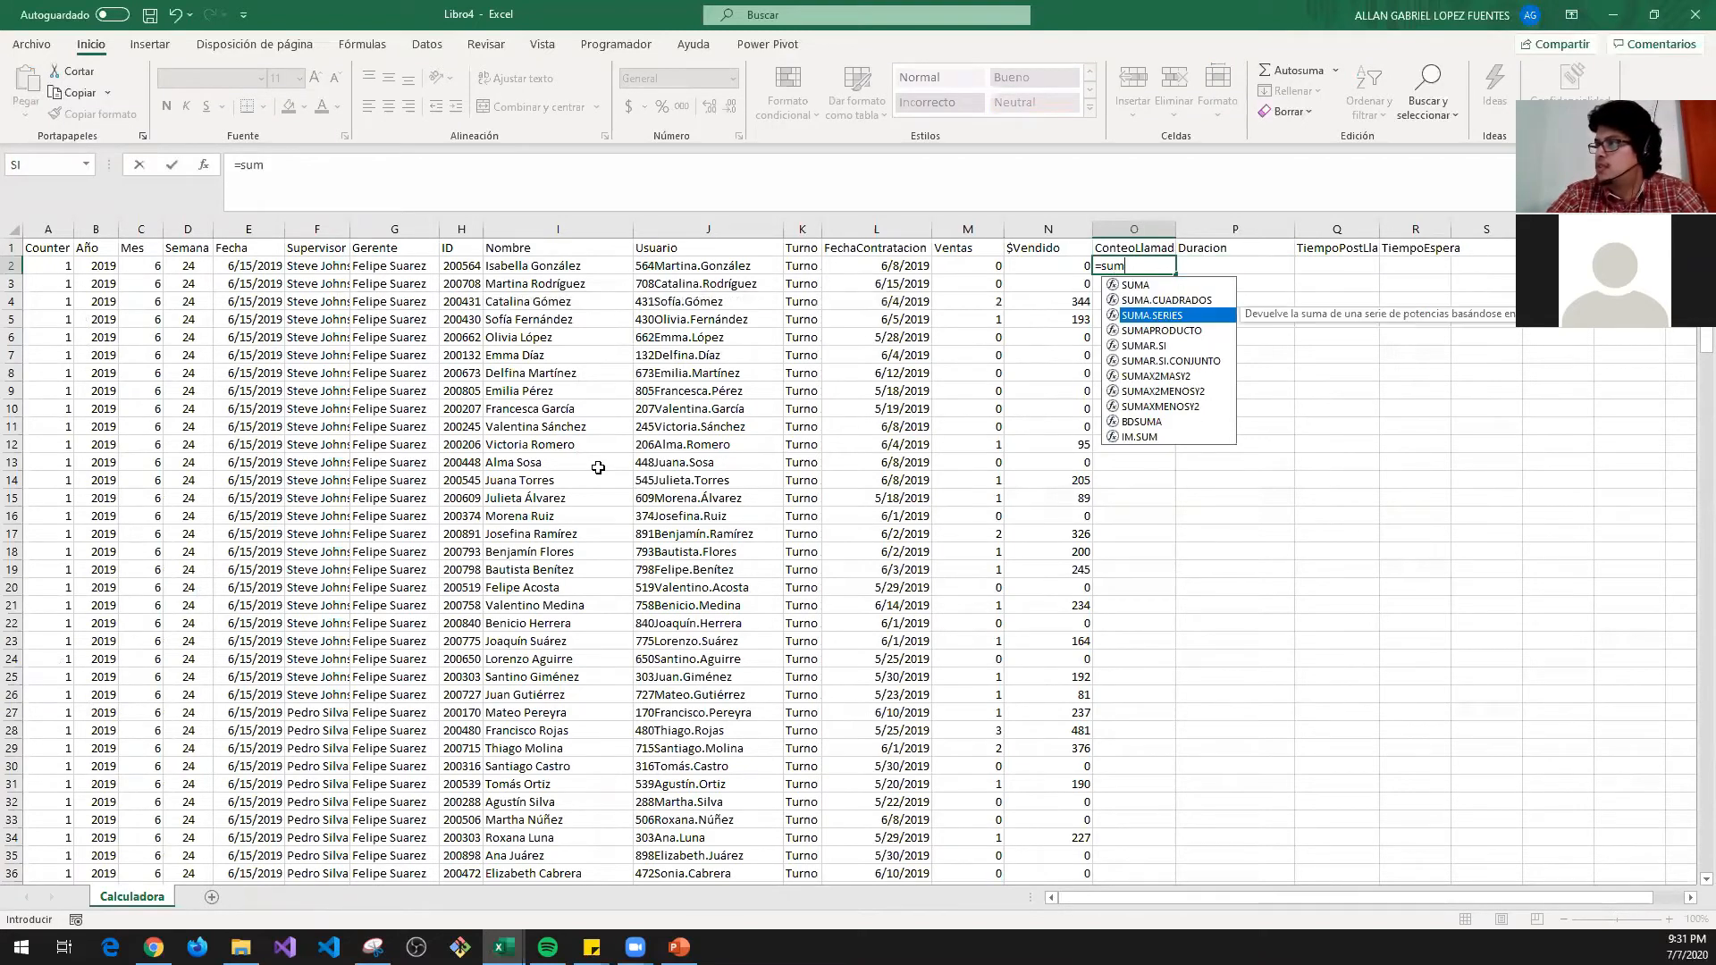
{"action": "key", "text": "Tab"}
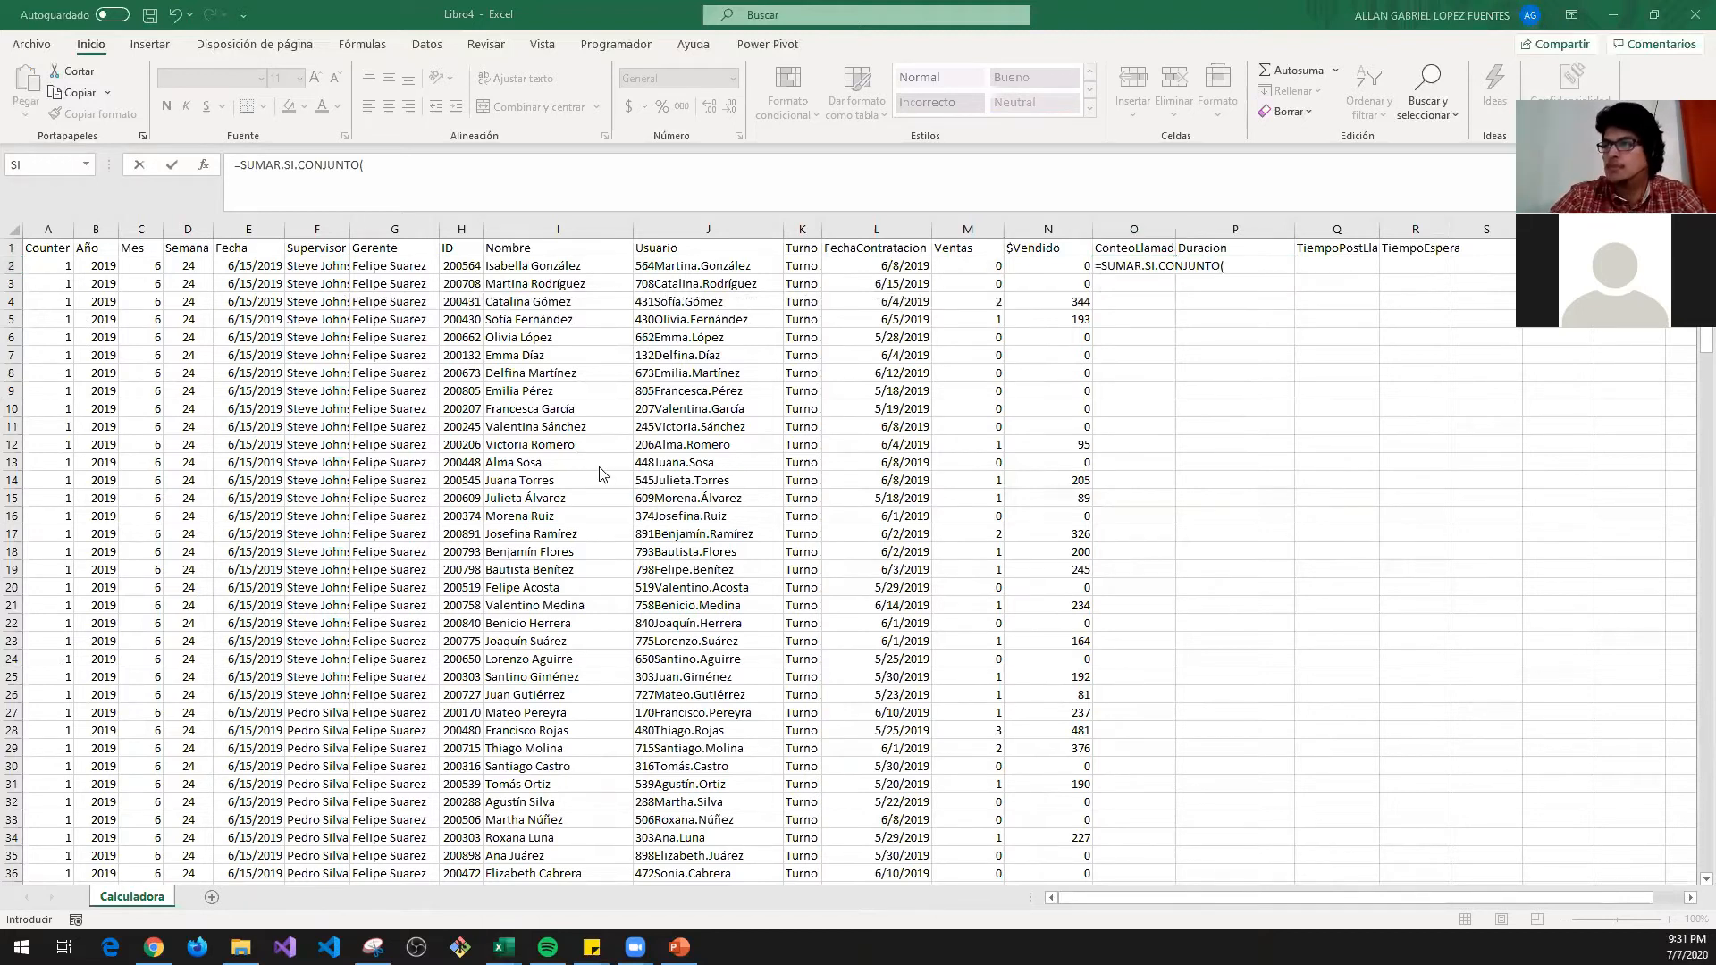
{"action": "key", "text": "alt+Tab"}
{"action": "left_click", "coordinate": [574, 193]}
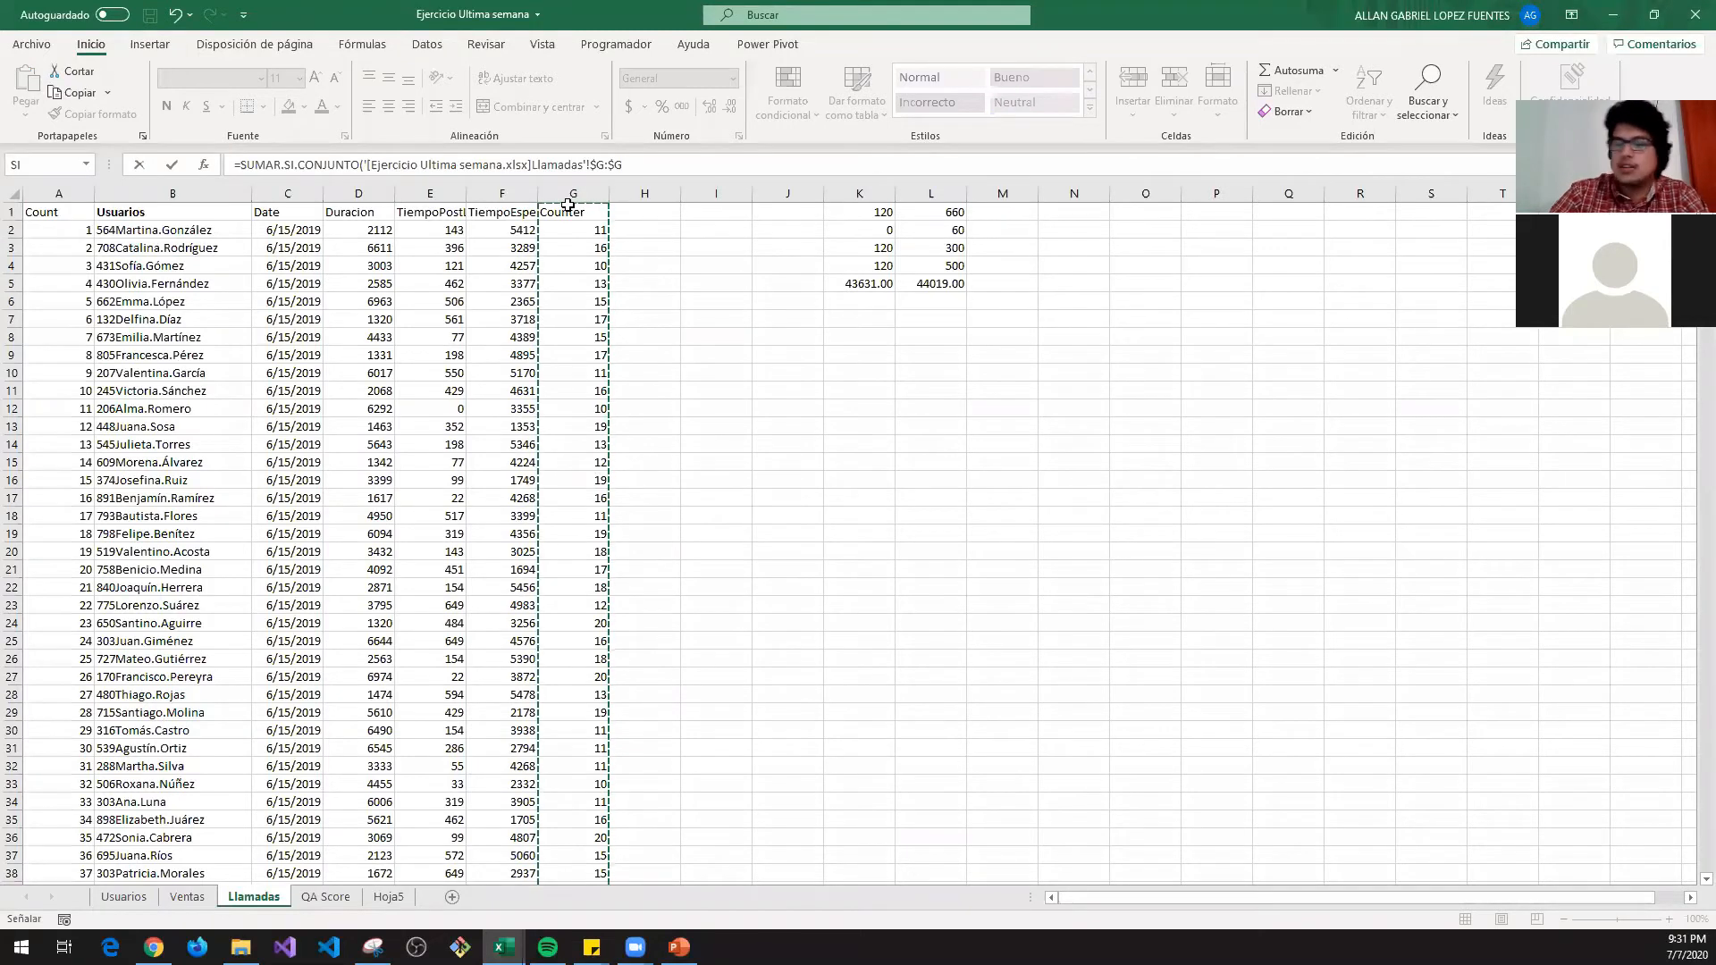
{"action": "type", "text": ","}
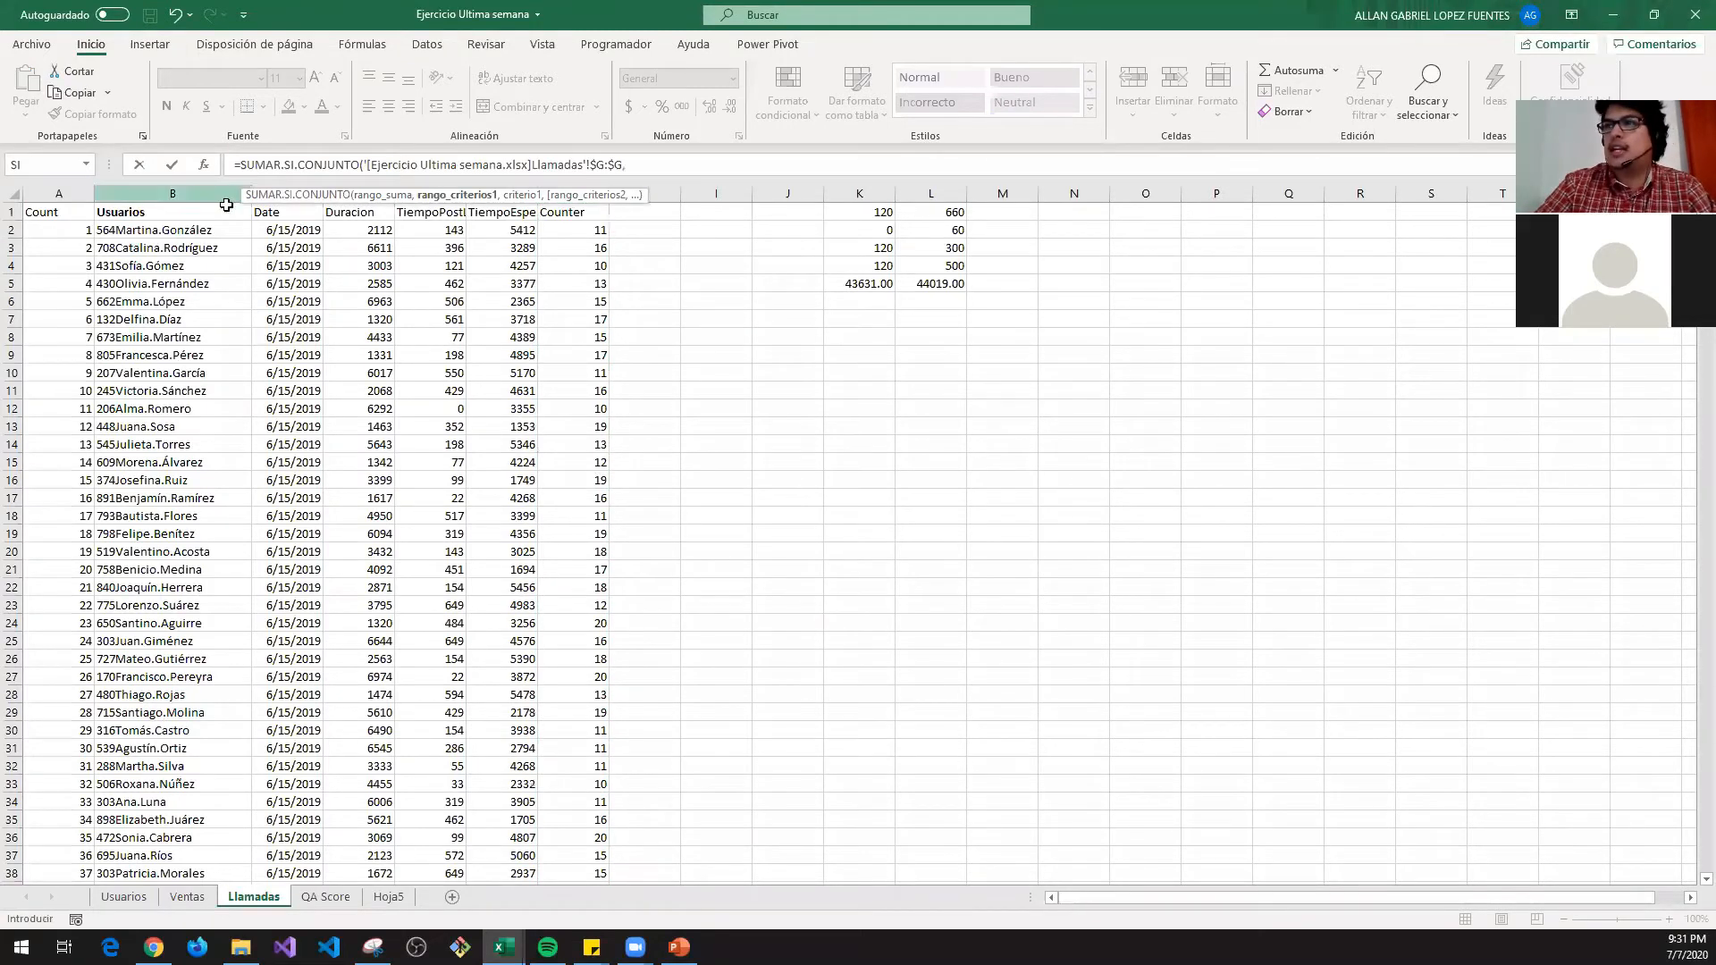
- Add the first criterion to the formula, matching the Llamadas Usuarios column ($B:$B) to the Usuario in J2
{"action": "left_click", "coordinate": [197, 191]}
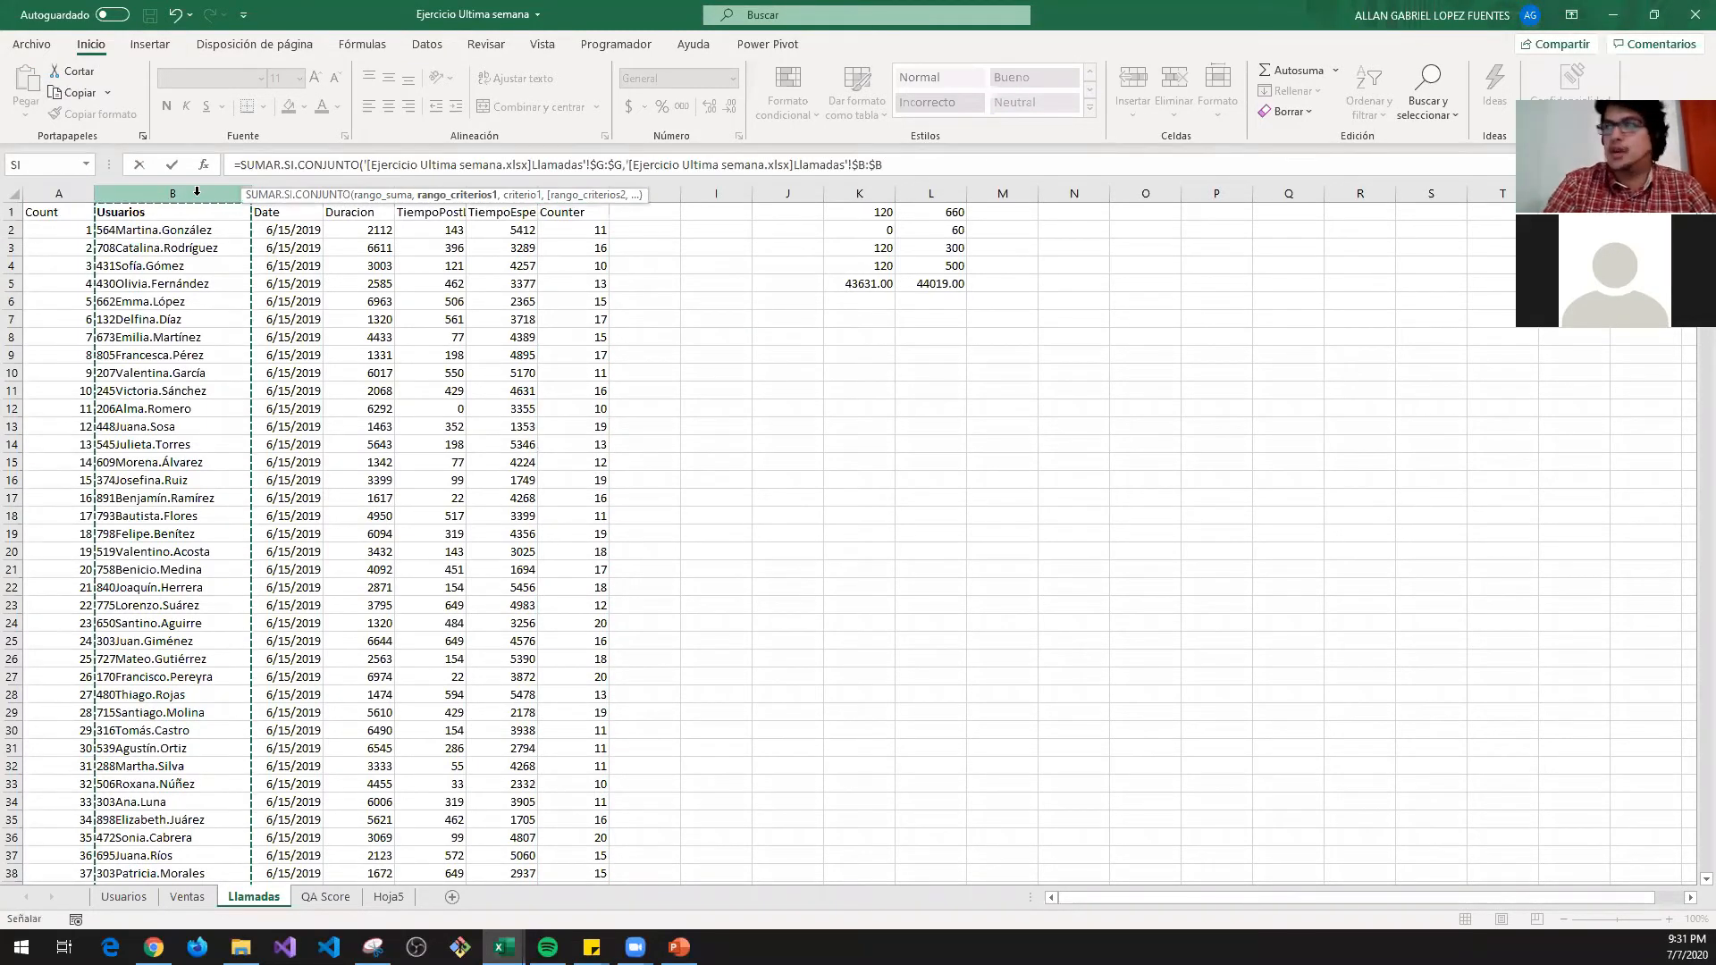
{"action": "key", "text": "ctrl+Tab"}
{"action": "type", "text": ","}
{"action": "key", "text": "Left"}
{"action": "key", "text": "Left"}
{"action": "key", "text": "Left"}
{"action": "key", "text": "Left"}
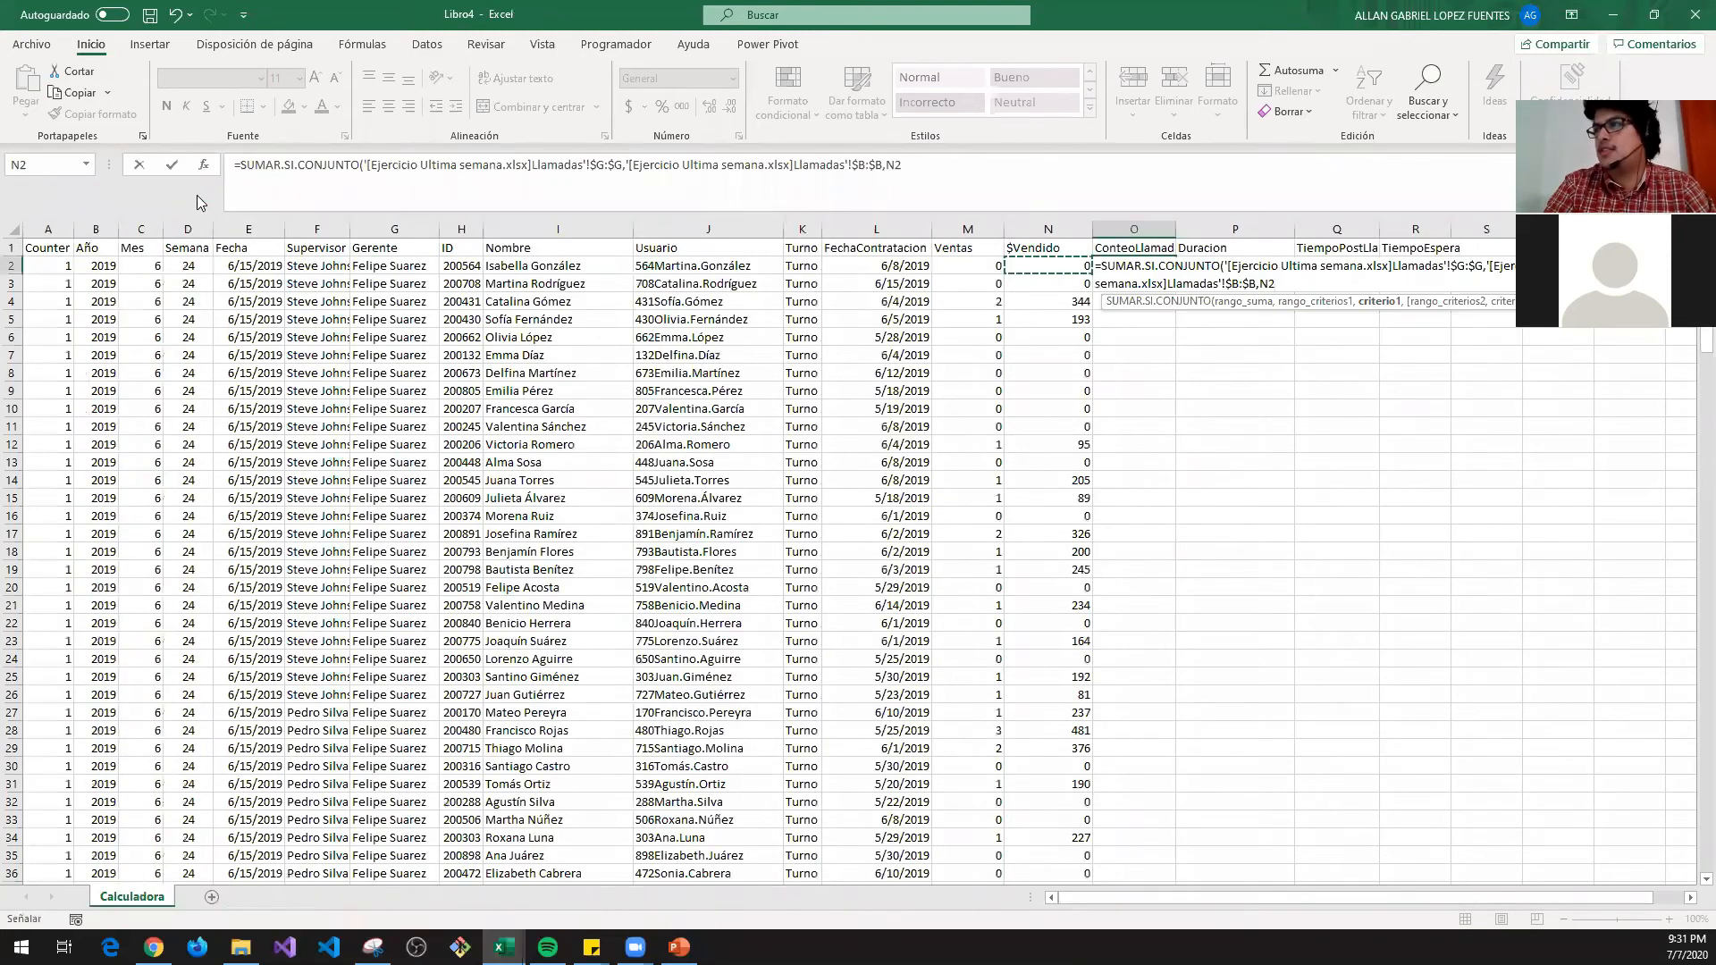
{"action": "key", "text": "Left"}
{"action": "type", "text": ","}
- Add the second criterion, matching the Llamadas Date column ($C:$C) to the Fecha in E2, and complete the formula
{"action": "key", "text": "ctrl+Tab"}
{"action": "key", "text": "Right"}
{"action": "key", "text": "ctrl+space"}
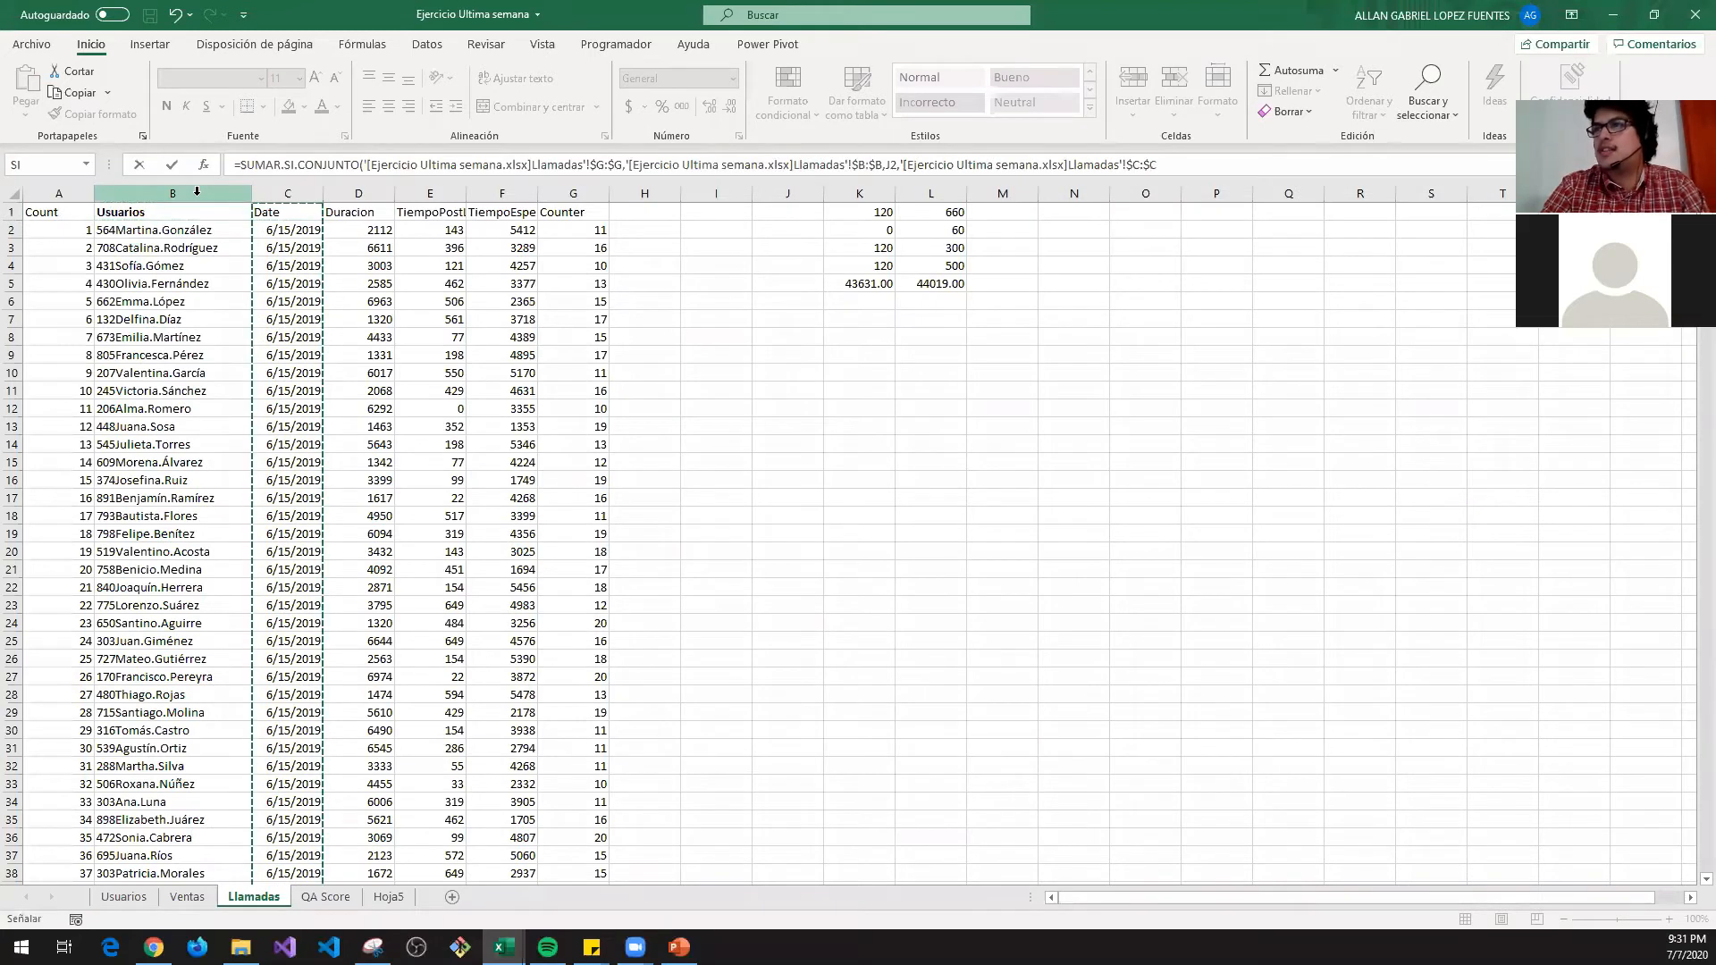
{"action": "type", "text": ","}
{"action": "key", "text": "ctrl+Tab"}
{"action": "key", "text": "Left"}
{"action": "key", "text": "Left"}
{"action": "key", "text": "Left"}
{"action": "key", "text": "Left"}
{"action": "key", "text": "Left"}
{"action": "key", "text": "Left"}
{"action": "key", "text": "Left"}
{"action": "key", "text": "Left"}
{"action": "key", "text": "Left"}
{"action": "key", "text": "Left"}
{"action": "key", "text": "Left"}
{"action": "key", "text": "Left"}
{"action": "key", "text": "Left"}
{"action": "key", "text": "Left"}
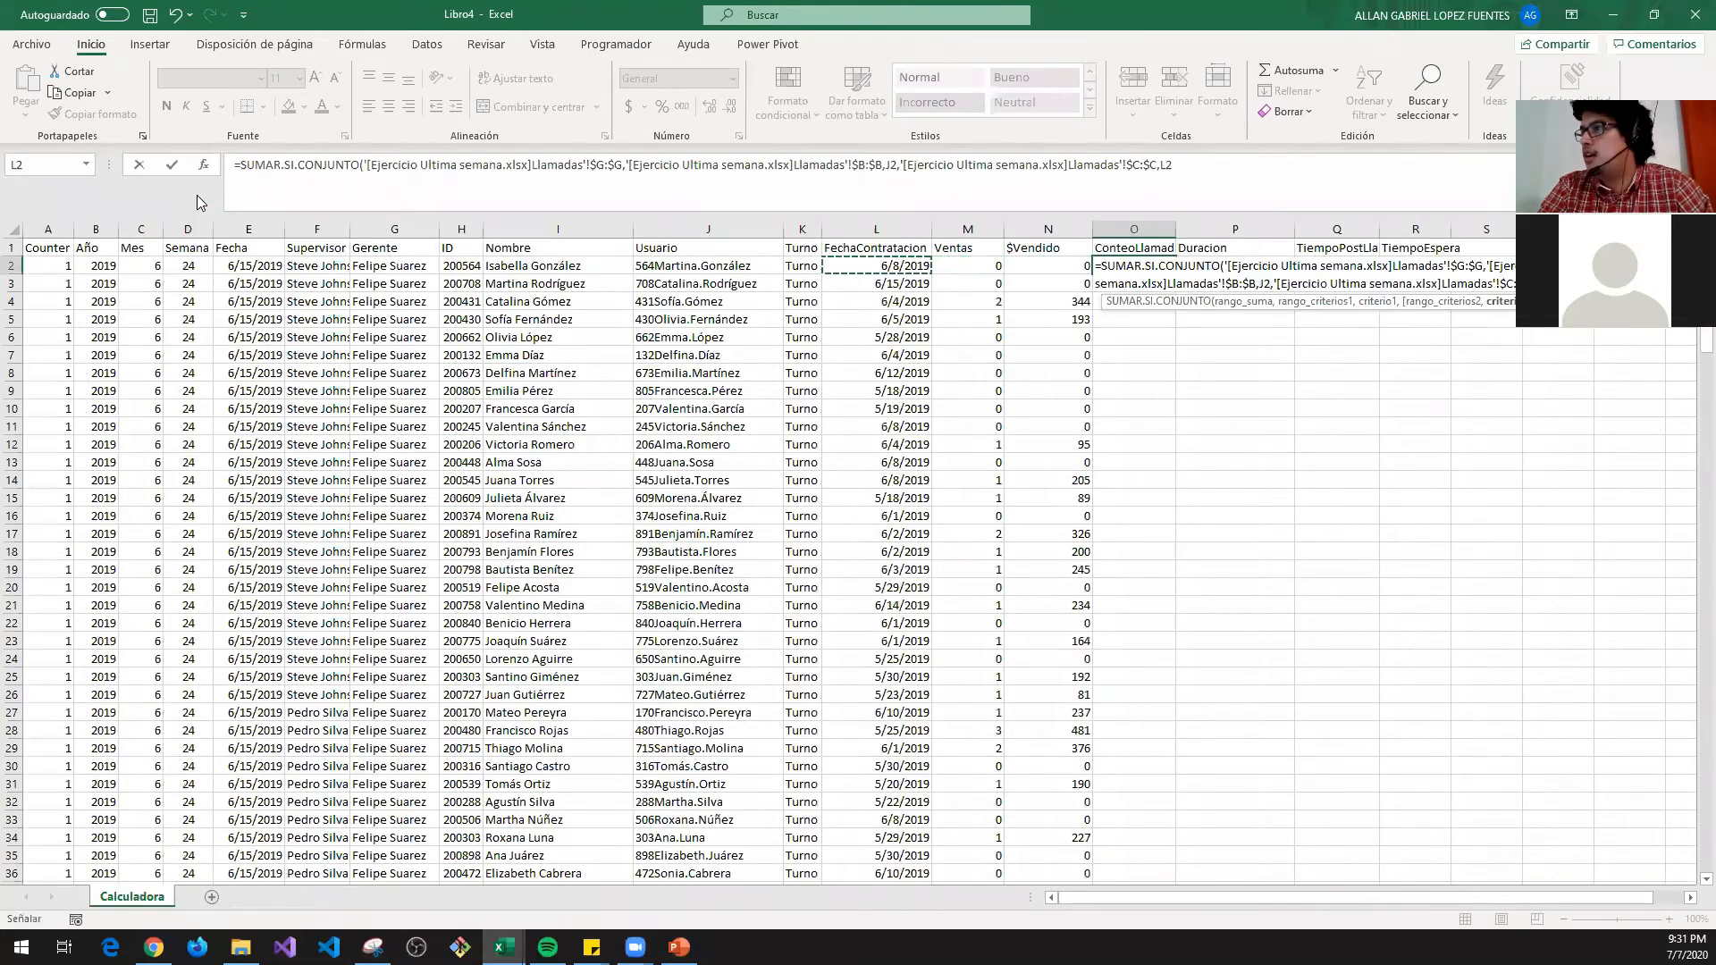
{"action": "key", "text": "Right"}
{"action": "key", "text": "Right"}
{"action": "key", "text": "Right"}
{"action": "key", "text": "Right"}
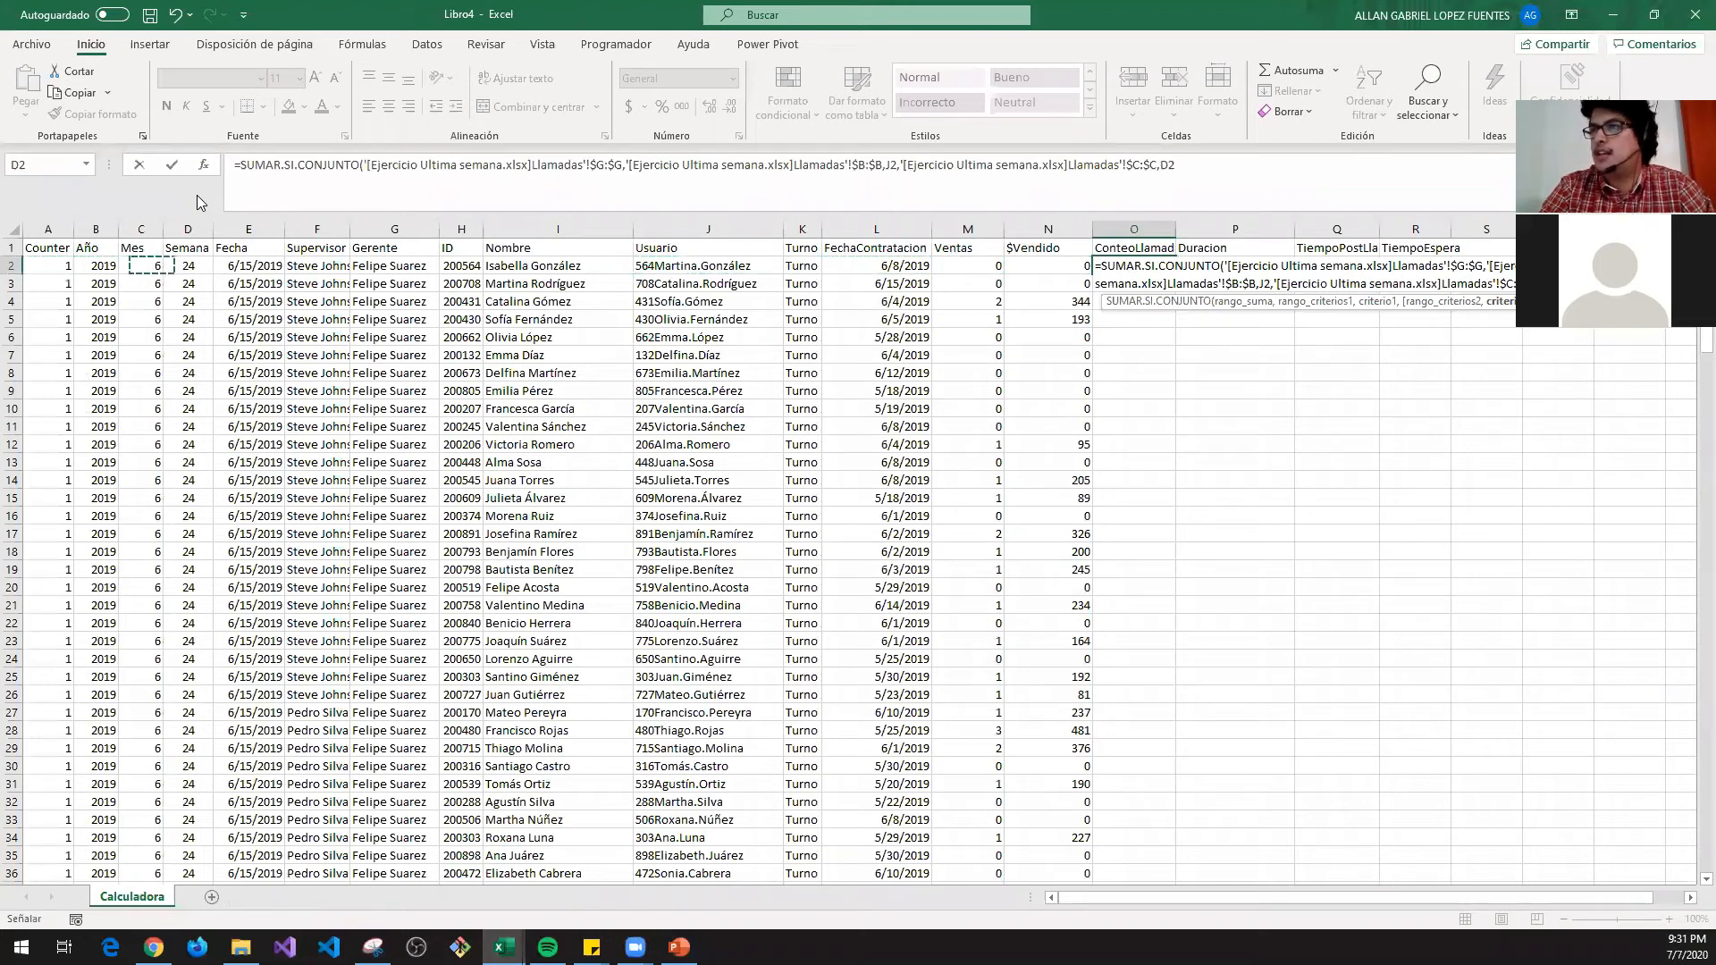
{"action": "key", "text": "Return"}
- Copy the O2 formula down the ConteoLlamadas column for all Calculadora rows
{"action": "key", "text": "Up"}
{"action": "key", "text": "ctrl+c"}
{"action": "key", "text": "Down"}
{"action": "key", "text": "Left"}
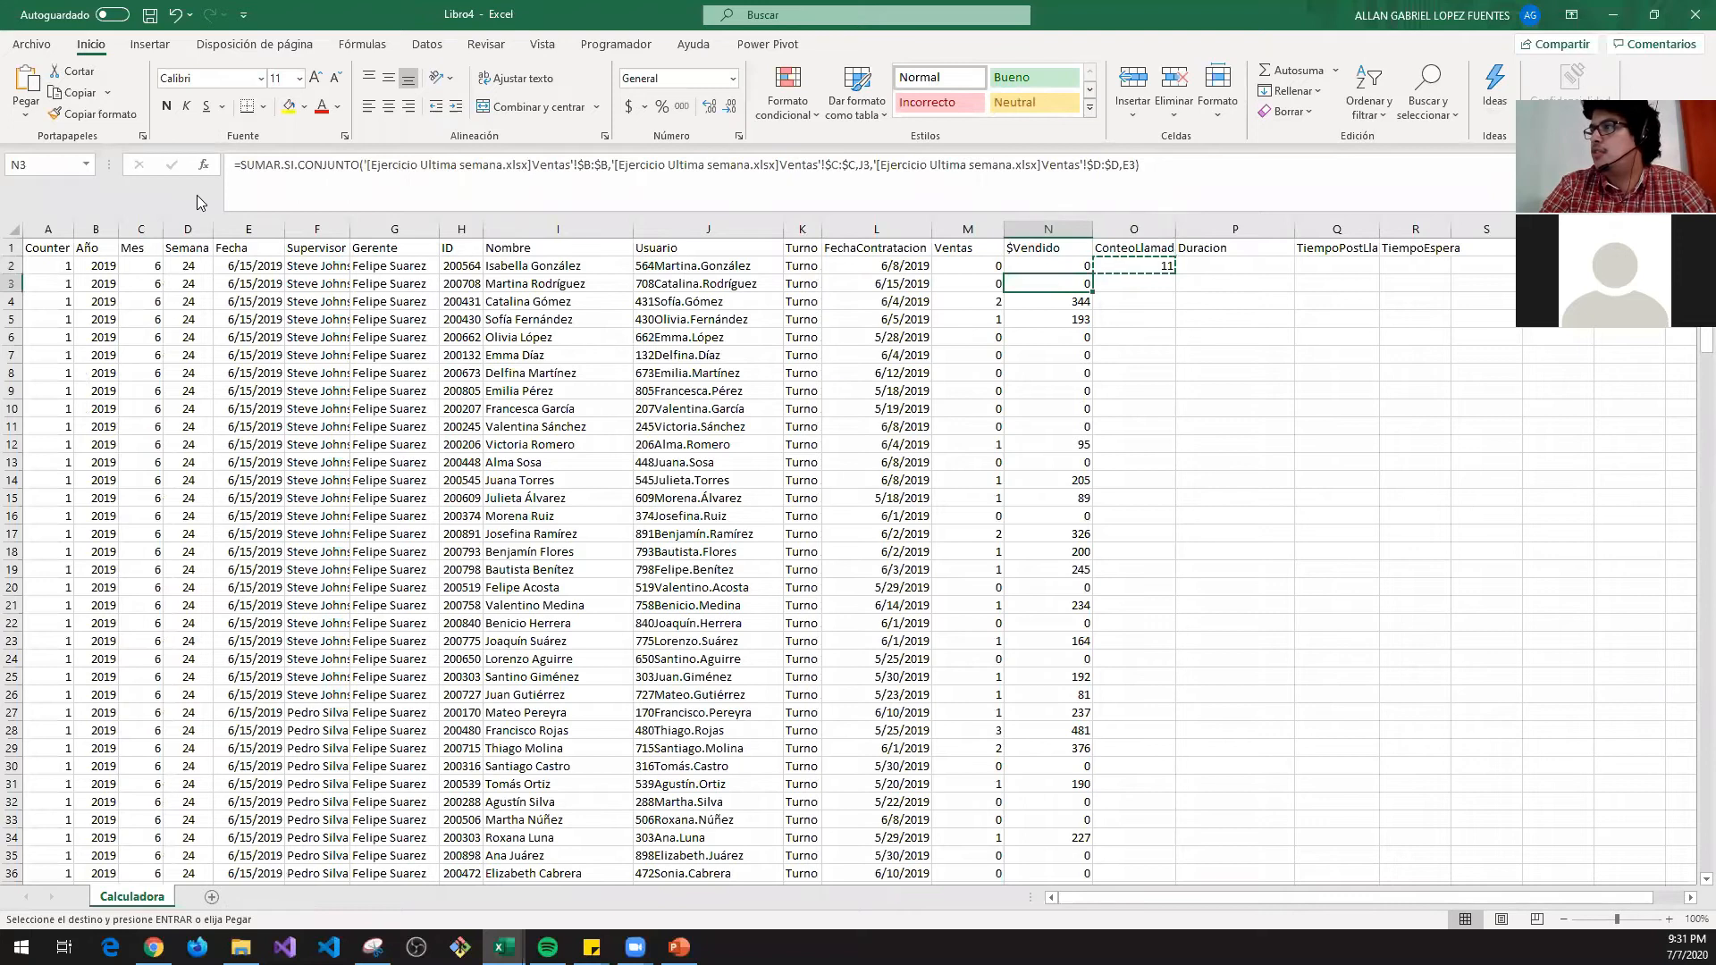
{"action": "key", "text": "ctrl+Down"}
{"action": "key", "text": "Right"}
{"action": "key", "text": "ctrl+shift+Up"}
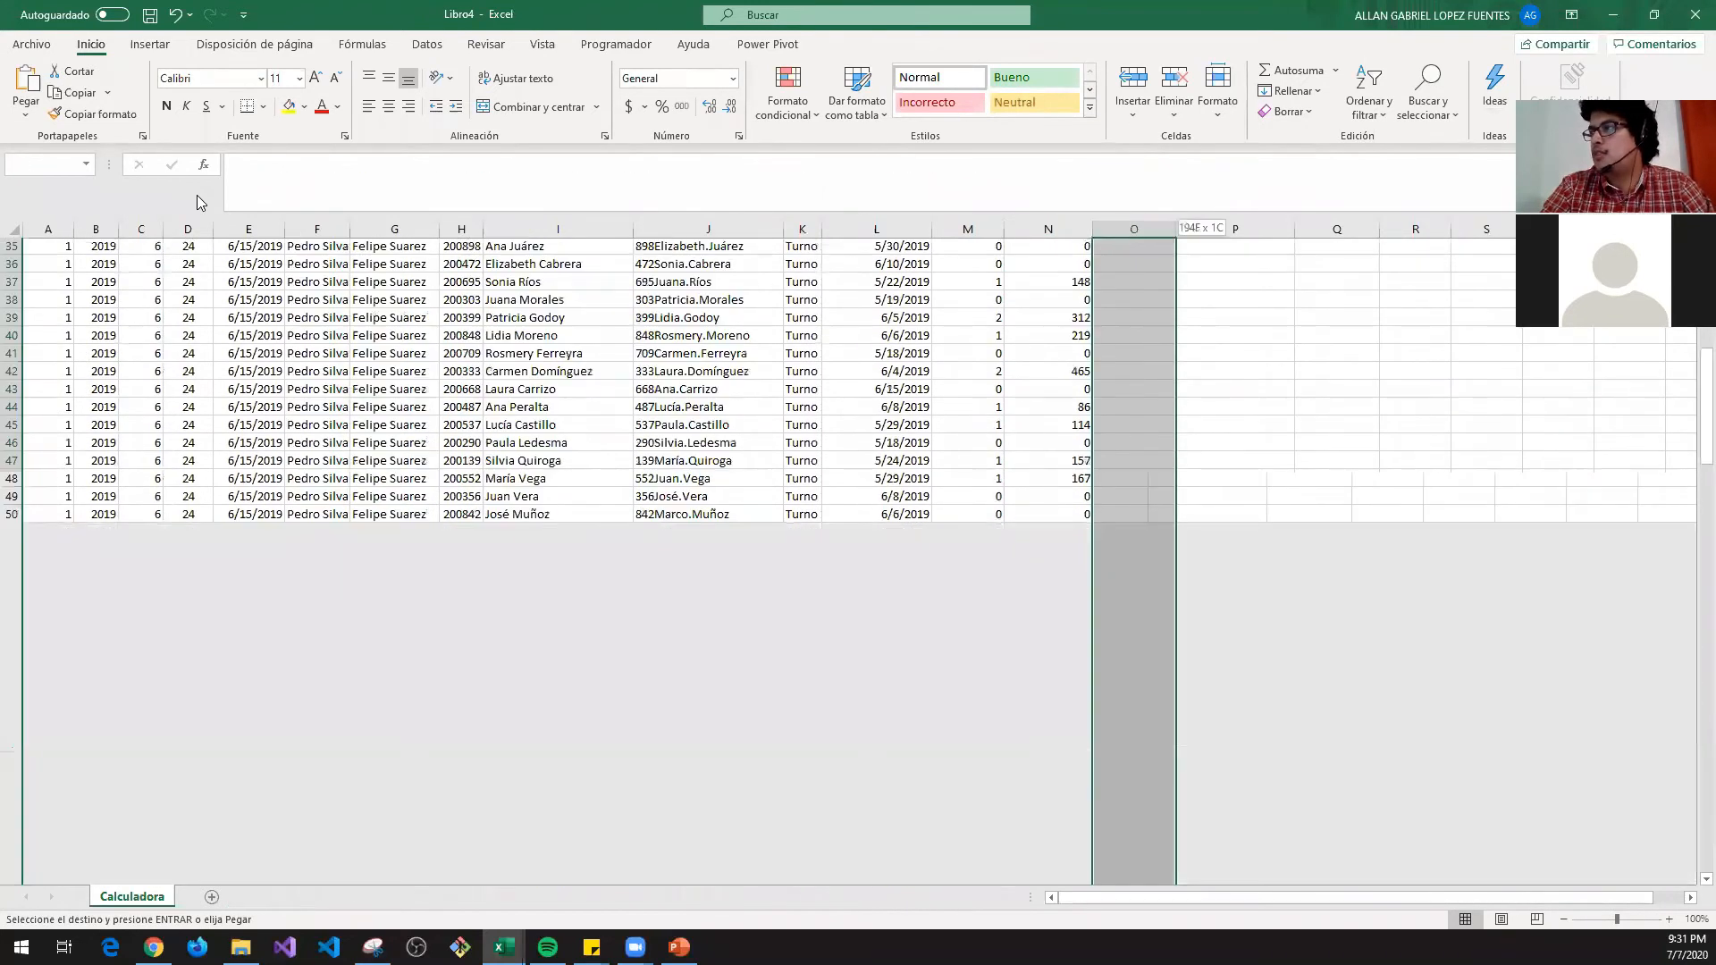
{"action": "key", "text": "ctrl+v"}
{"action": "key", "text": "ctrl+Up"}
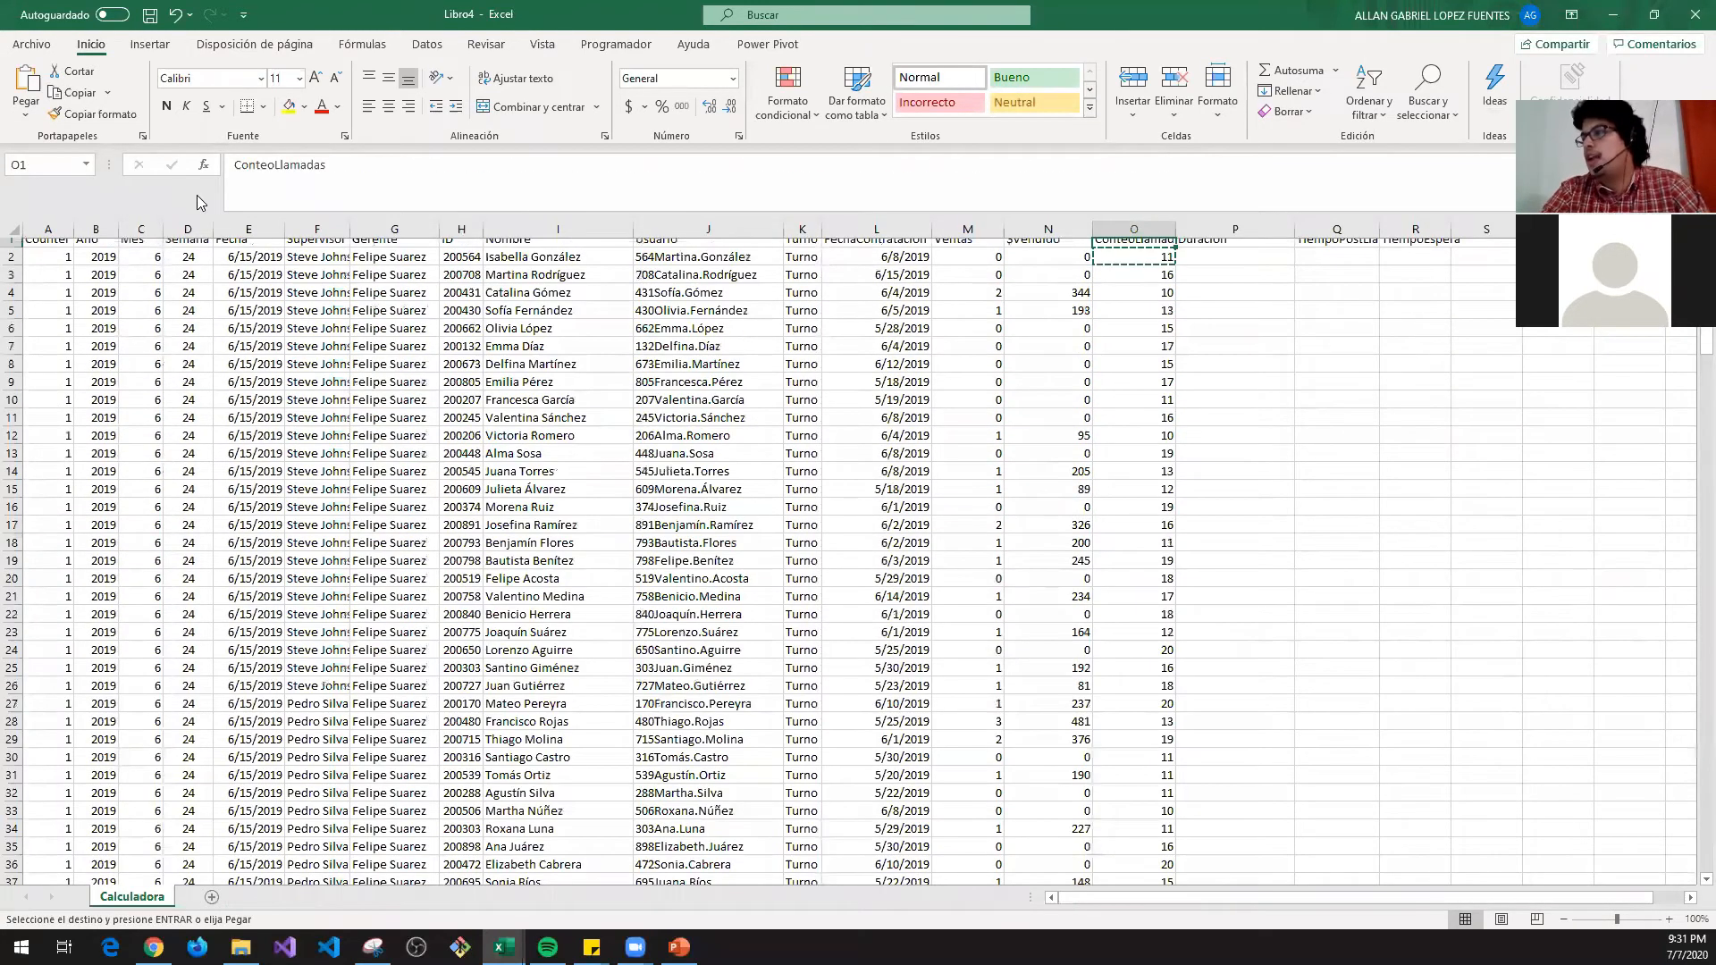
{"action": "key", "text": "Escape"}
- Check the copied formulas and values down the ConteoLlamadas column to its last row
{"action": "key", "text": "Down"}
{"action": "key", "text": "Down"}
{"action": "key", "text": "Down"}
{"action": "key", "text": "Down"}
{"action": "key", "text": "Down"}
{"action": "key", "text": "Down"}
{"action": "key", "text": "Down"}
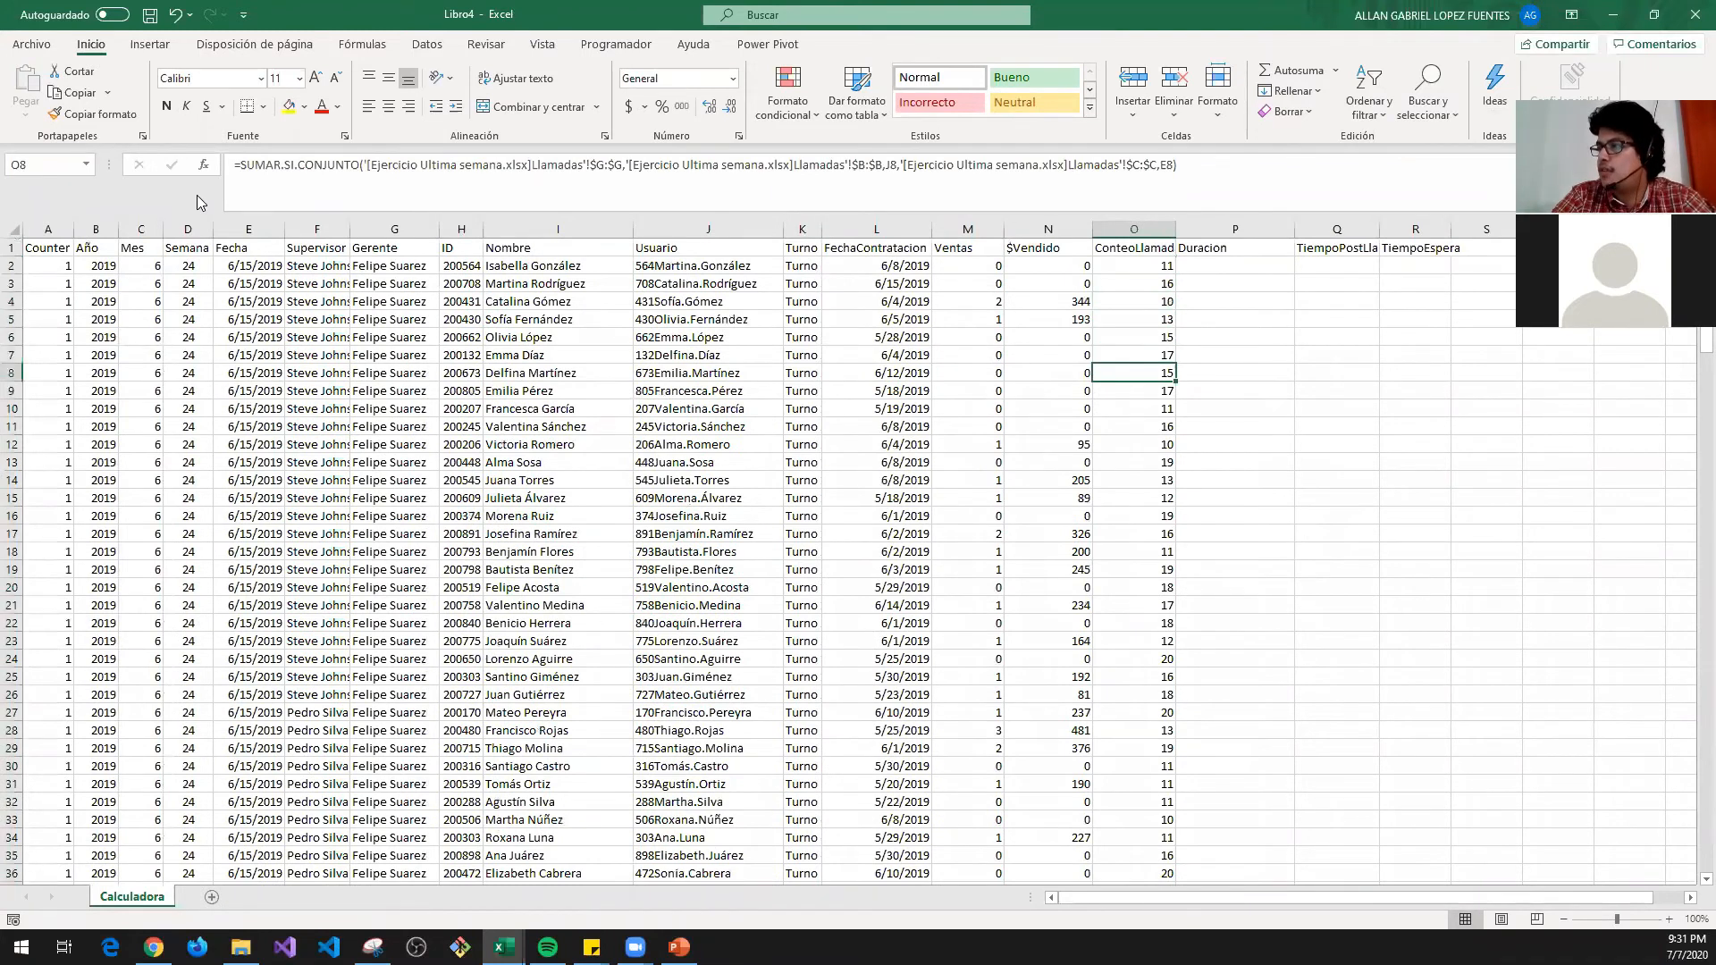
{"action": "key", "text": "ctrl+Down"}
{"action": "key", "text": "ctrl+Up"}
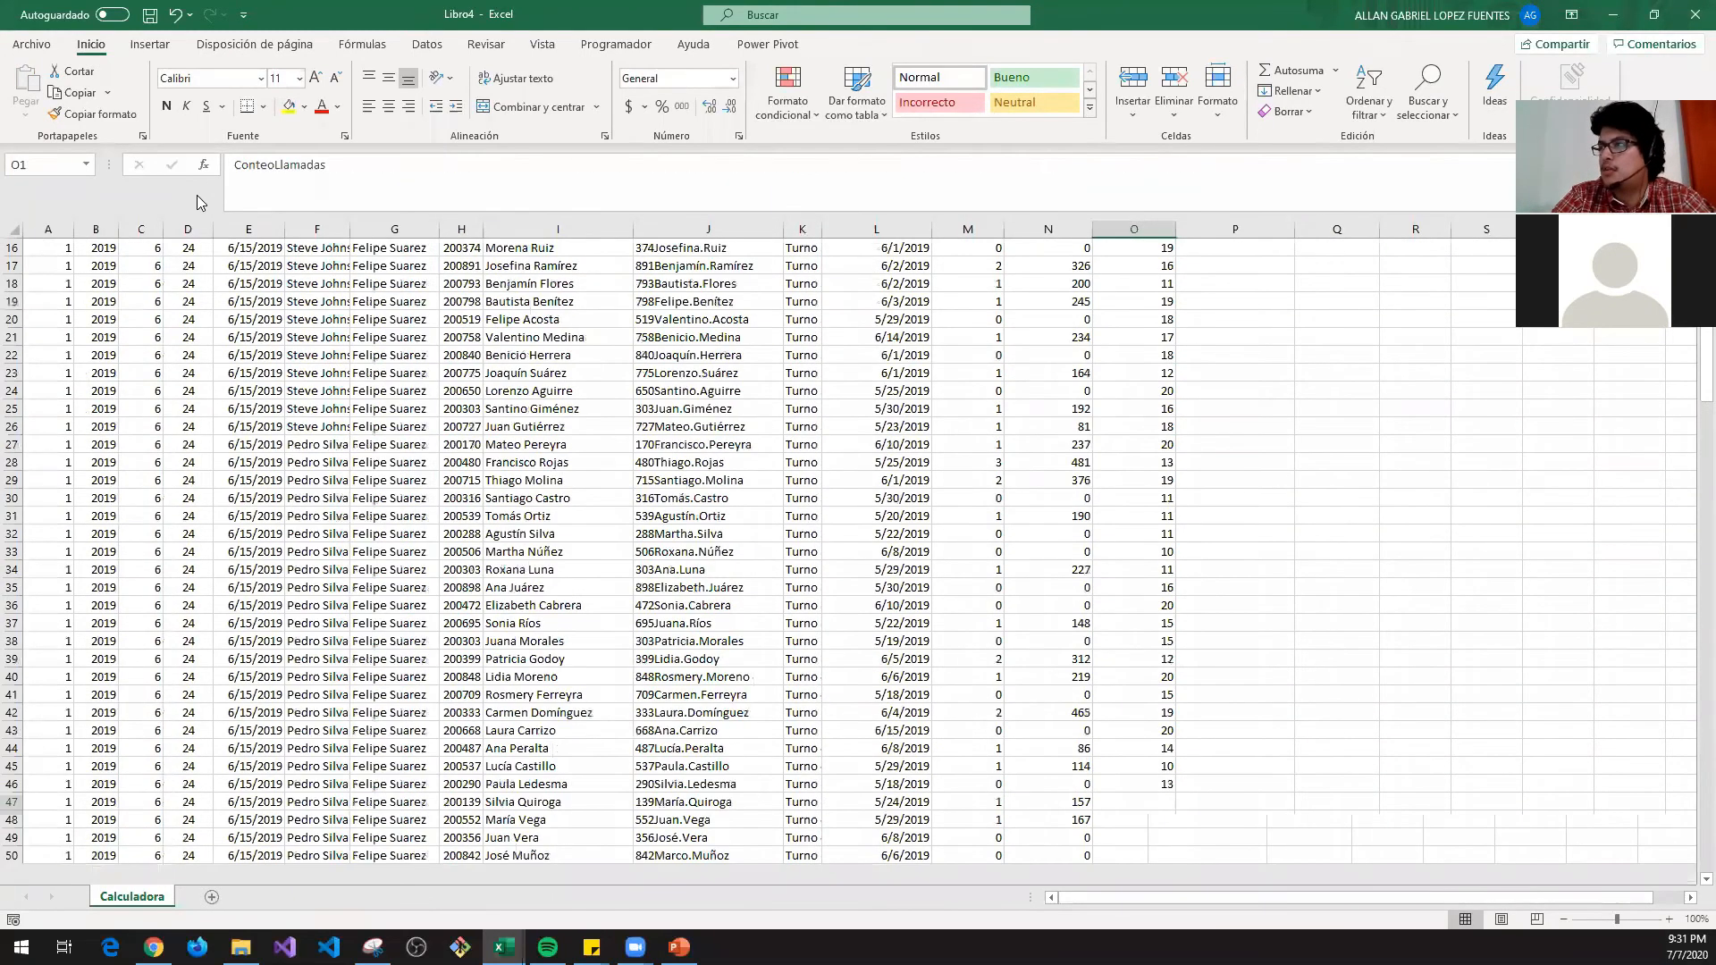
{"action": "key", "text": "Down"}
{"action": "key", "text": "Right"}
{"action": "key", "text": "Right"}
{"action": "key", "text": "Right"}
{"action": "key", "text": "Right"}
{"action": "key", "text": "Right"}
{"action": "key", "text": "Right"}
{"action": "key", "text": "Right"}
{"action": "key", "text": "Right"}
{"action": "key", "text": "Right"}
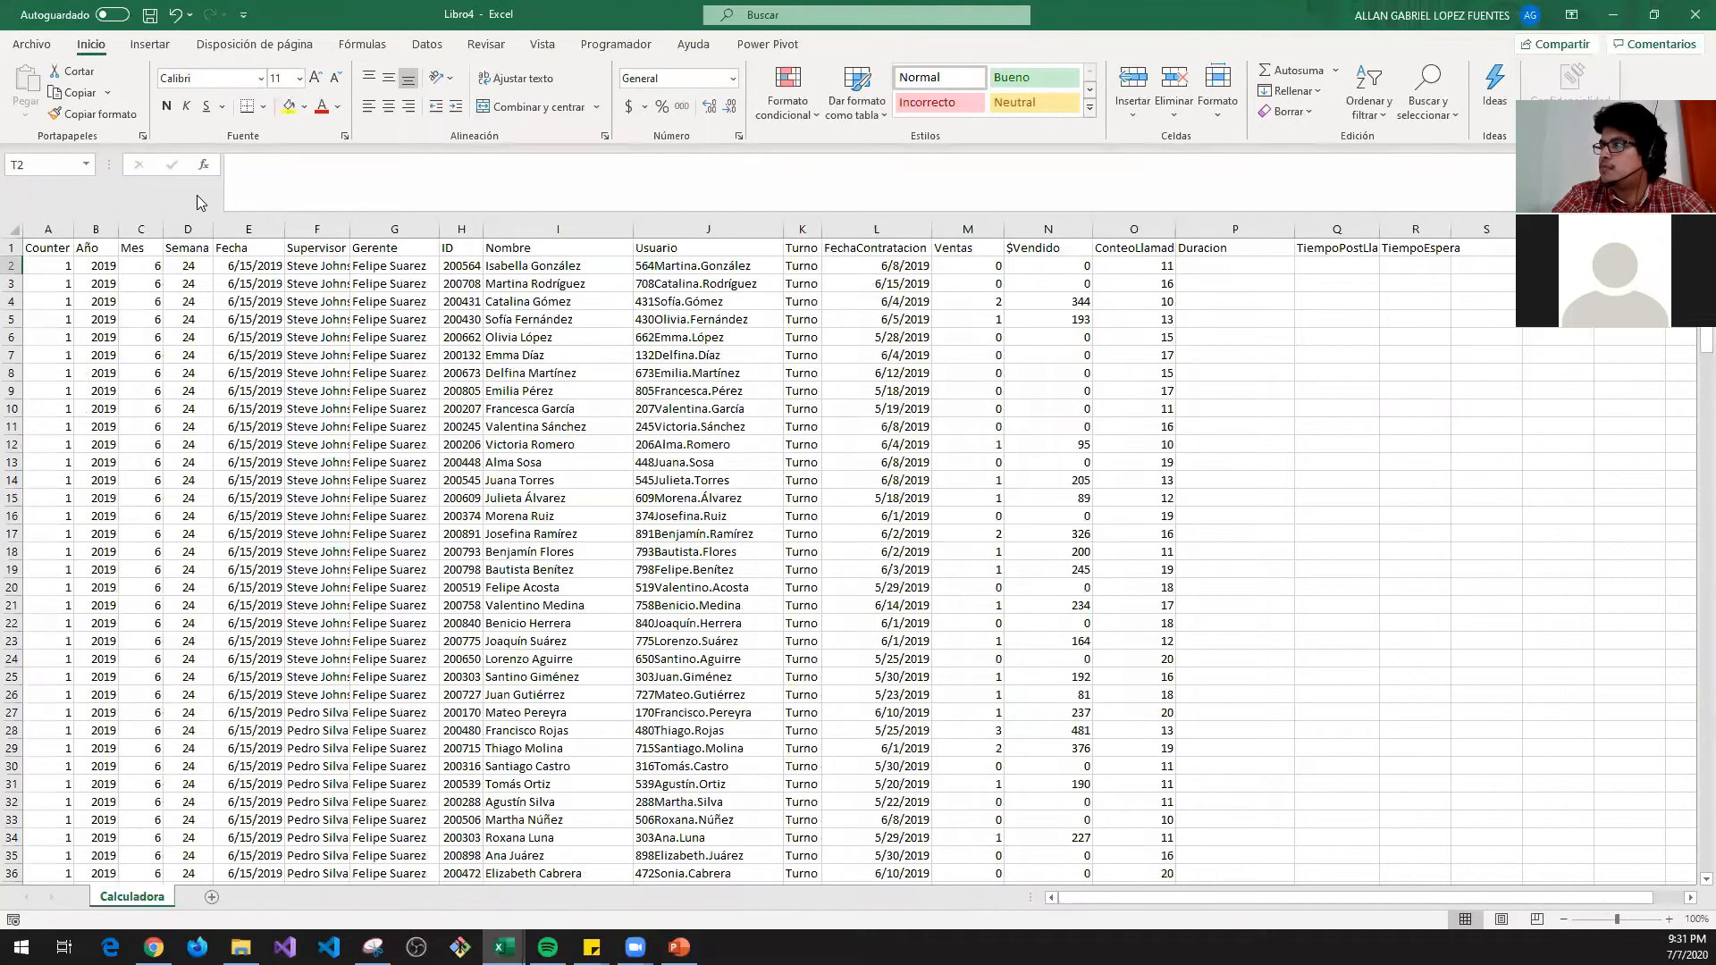
{"action": "key", "text": "Left"}
{"action": "key", "text": "Left"}
{"action": "key", "text": "Left"}
{"action": "key", "text": "Left"}
{"action": "key", "text": "Left"}
{"action": "key", "text": "Left"}
{"action": "key", "text": "Left"}
{"action": "key", "text": "Left"}
{"action": "key", "text": "Left"}
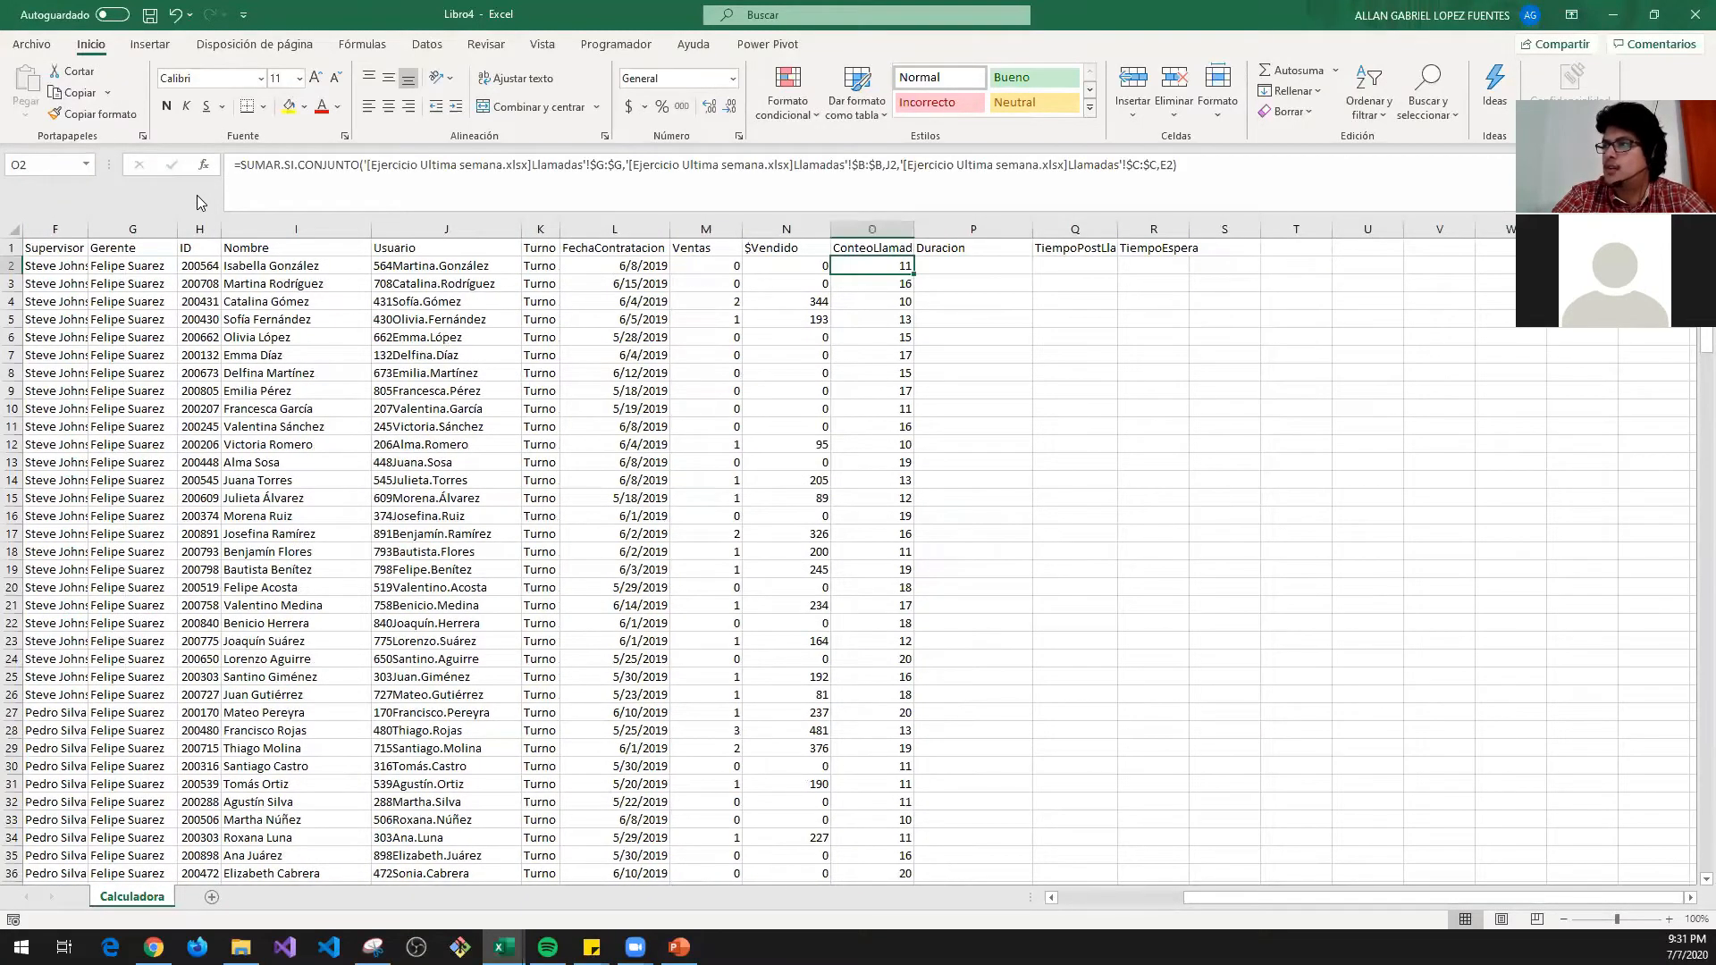
{"action": "key", "text": "Up"}
{"action": "key", "text": "Right"}
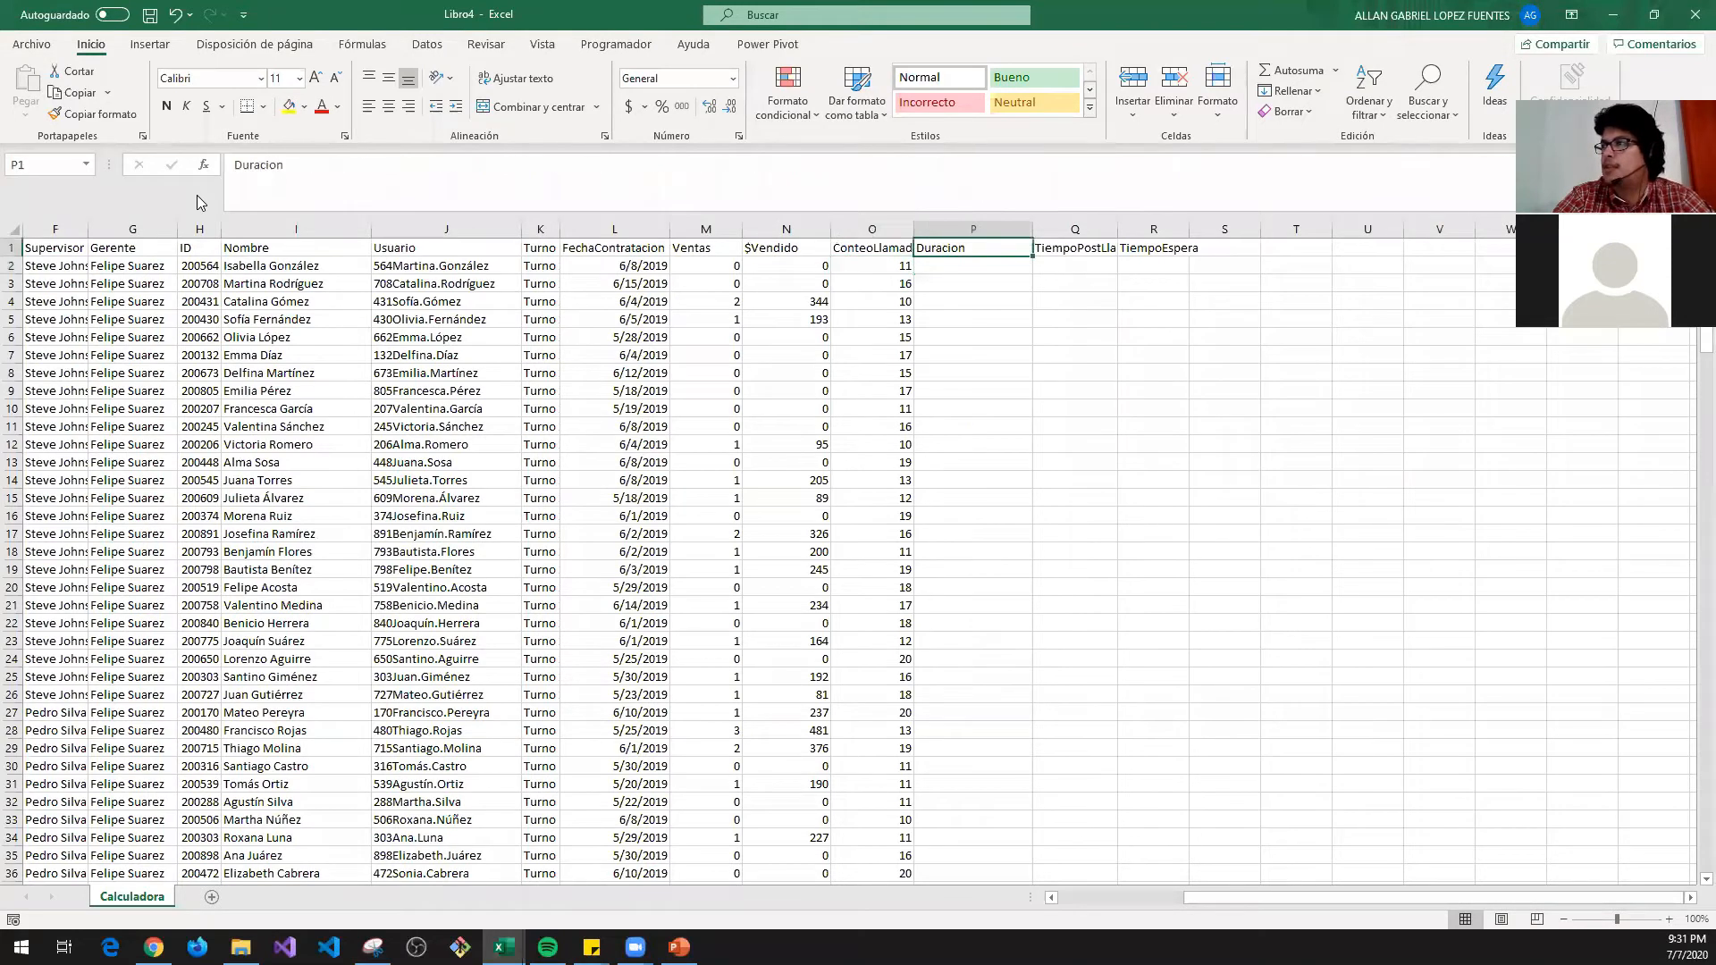
{"action": "key", "text": "Right"}
{"action": "key", "text": "Left"}
{"action": "key", "text": "Down"}
{"action": "key", "text": "Up"}
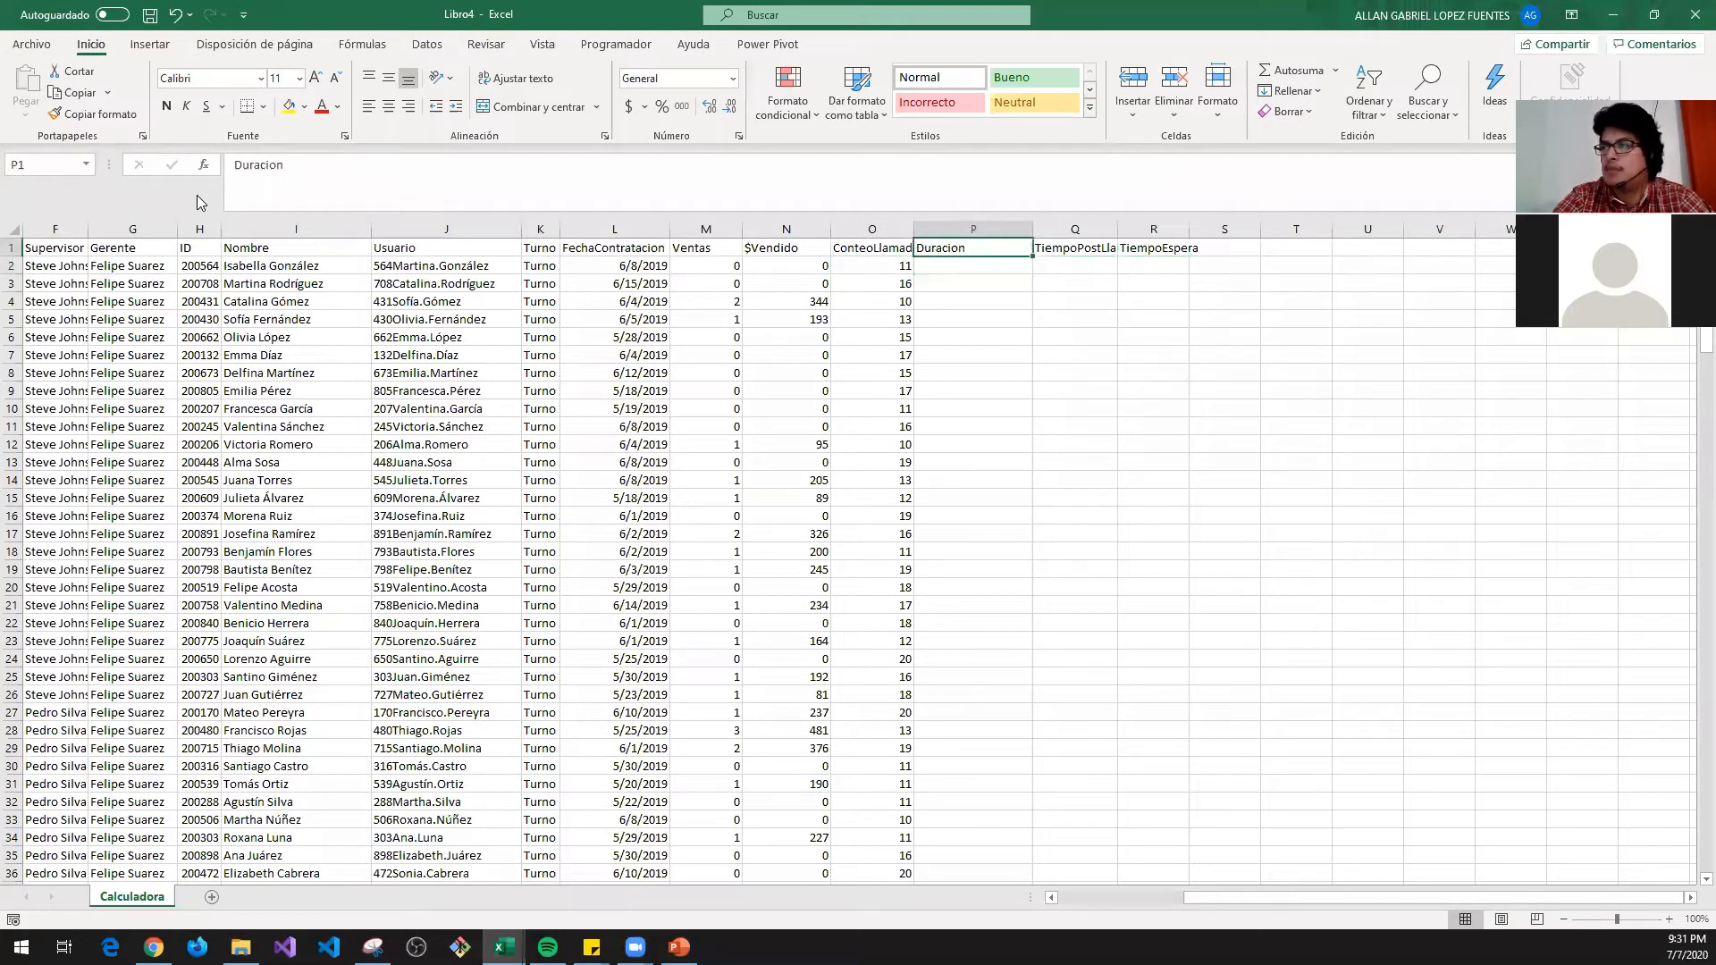
{"action": "key", "text": "Right"}
{"action": "key", "text": "Right"}
{"action": "key", "text": "Left"}
{"action": "key", "text": "Down"}
{"action": "key", "text": "Left"}
{"action": "key", "text": "Left"}
{"action": "key", "text": "Left"}
{"action": "key", "text": "Left"}
{"action": "key", "text": "Left"}
{"action": "key", "text": "Left"}
{"action": "key", "text": "Left"}
{"action": "key", "text": "Left"}
{"action": "key", "text": "Left"}
{"action": "key", "text": "Left"}
{"action": "key", "text": "Left"}
{"action": "key", "text": "Left"}
{"action": "key", "text": "Left"}
{"action": "key", "text": "Left"}
{"action": "key", "text": "Left"}
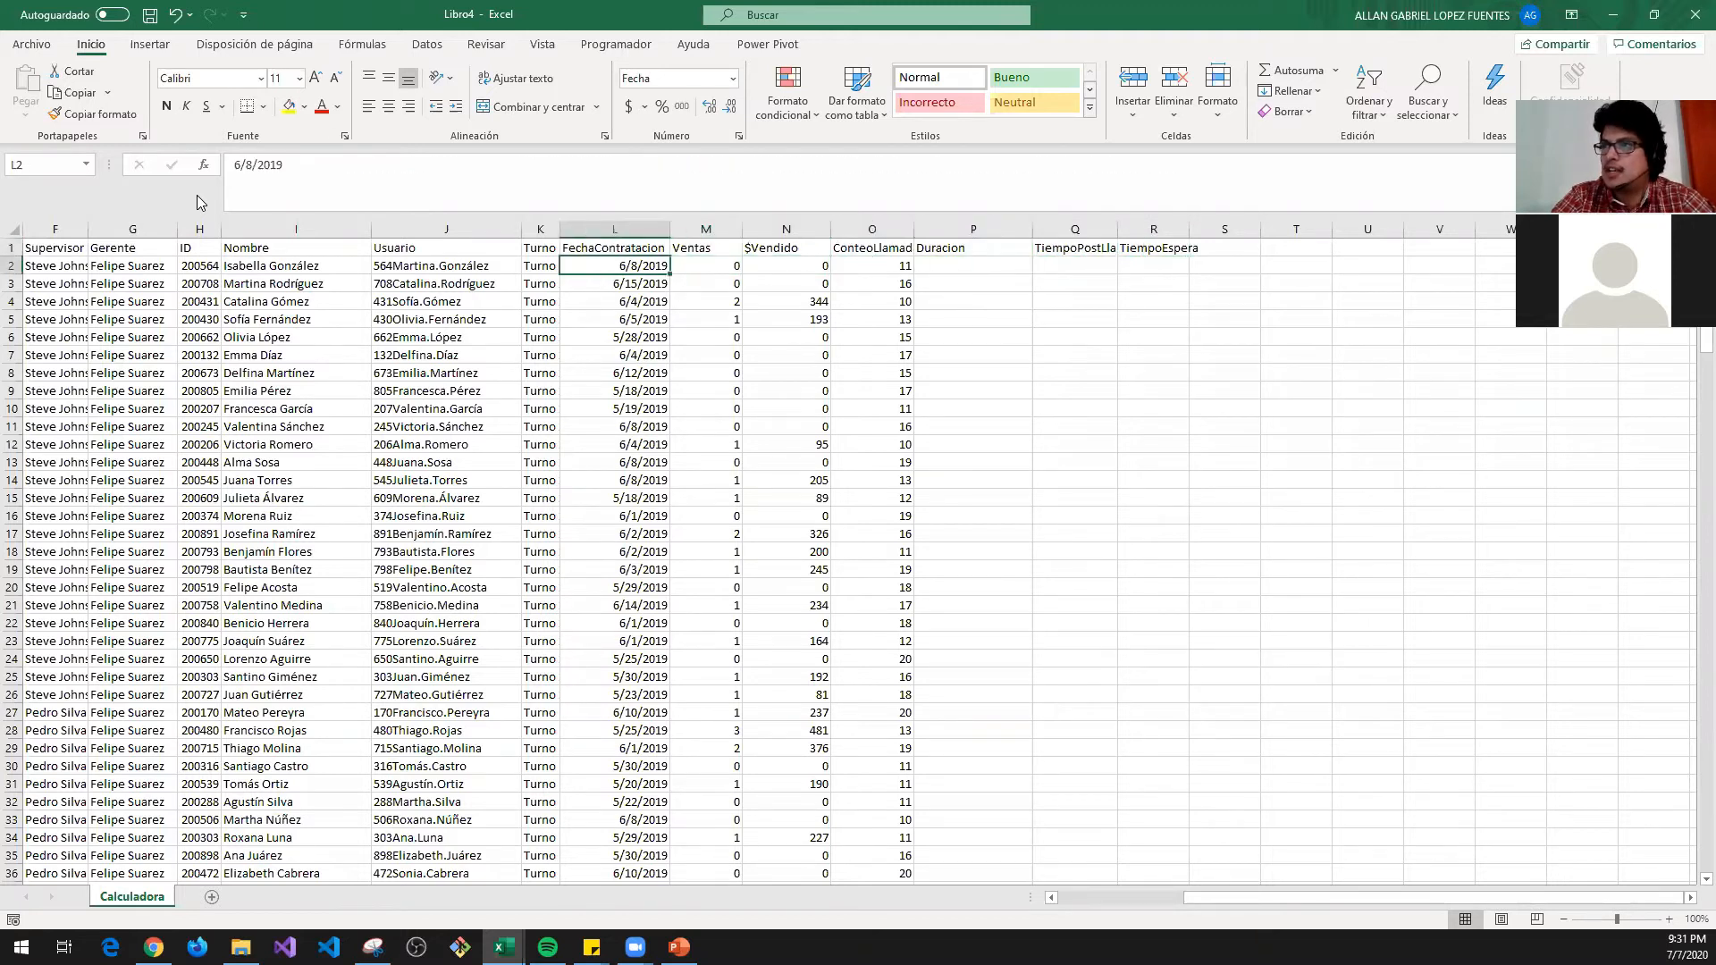
{"action": "key", "text": "ctrl+Right"}
{"action": "key", "text": "Right"}
{"action": "key", "text": "Right"}
{"action": "key", "text": "Right"}
{"action": "key", "text": "Right"}
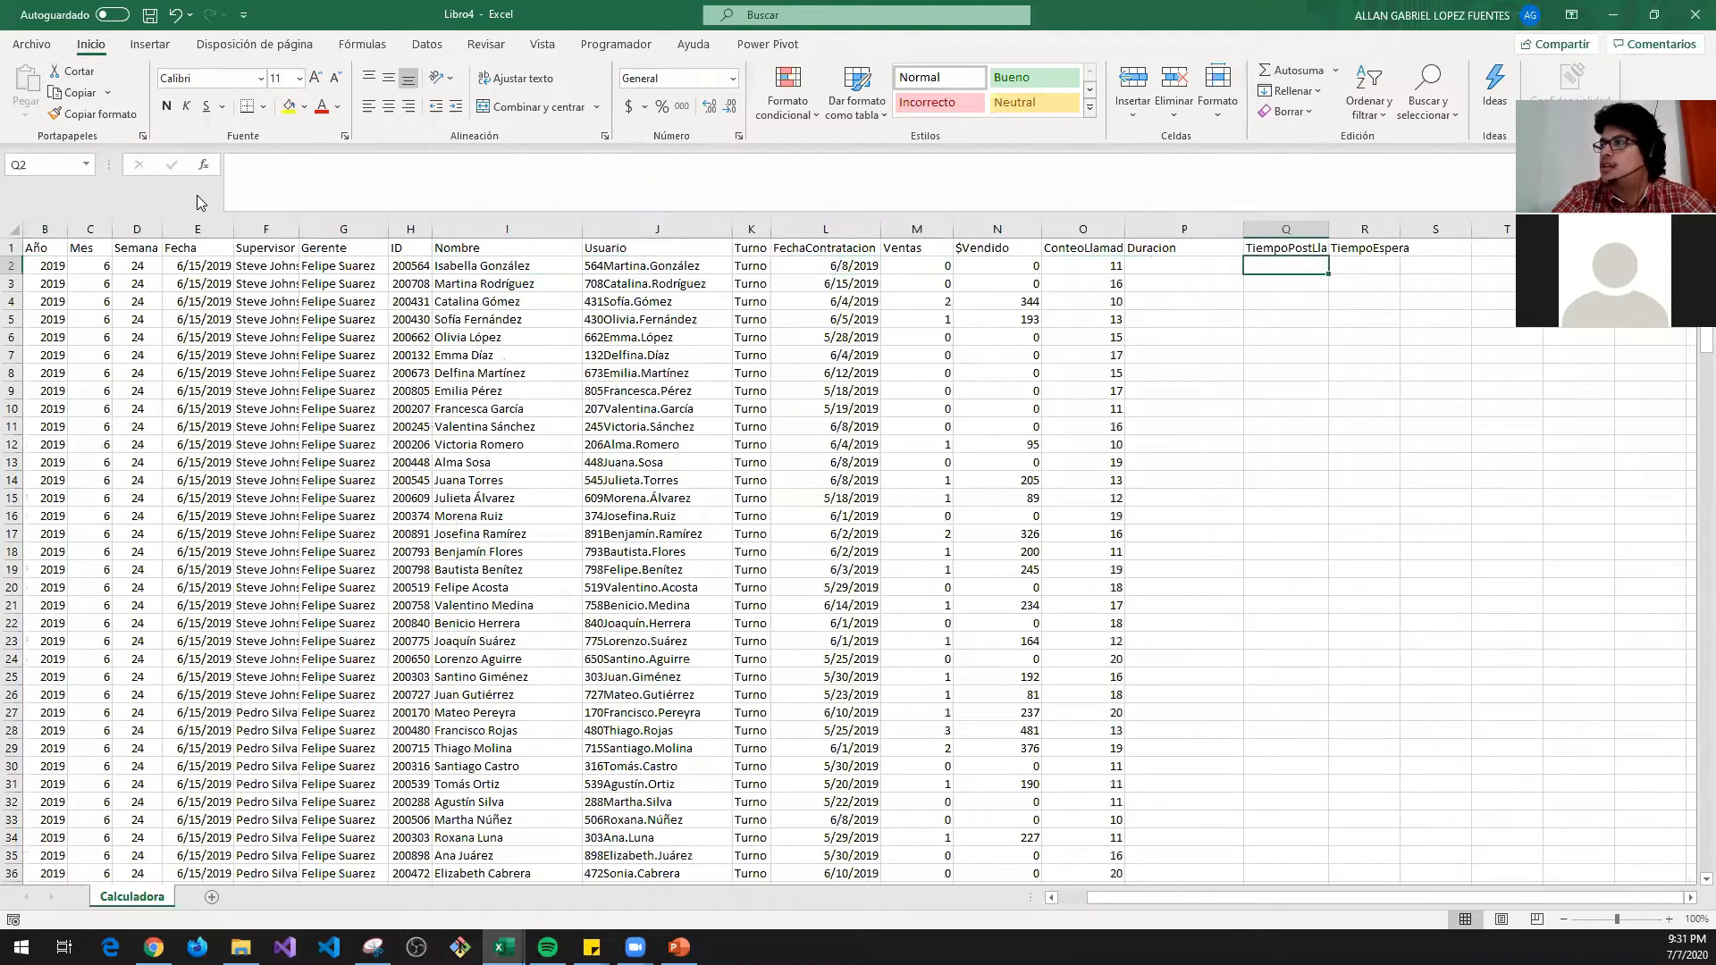
{"action": "key", "text": "Left"}
{"action": "key", "text": "Left"}
{"action": "key", "text": "Left"}
{"action": "key", "text": "Left"}
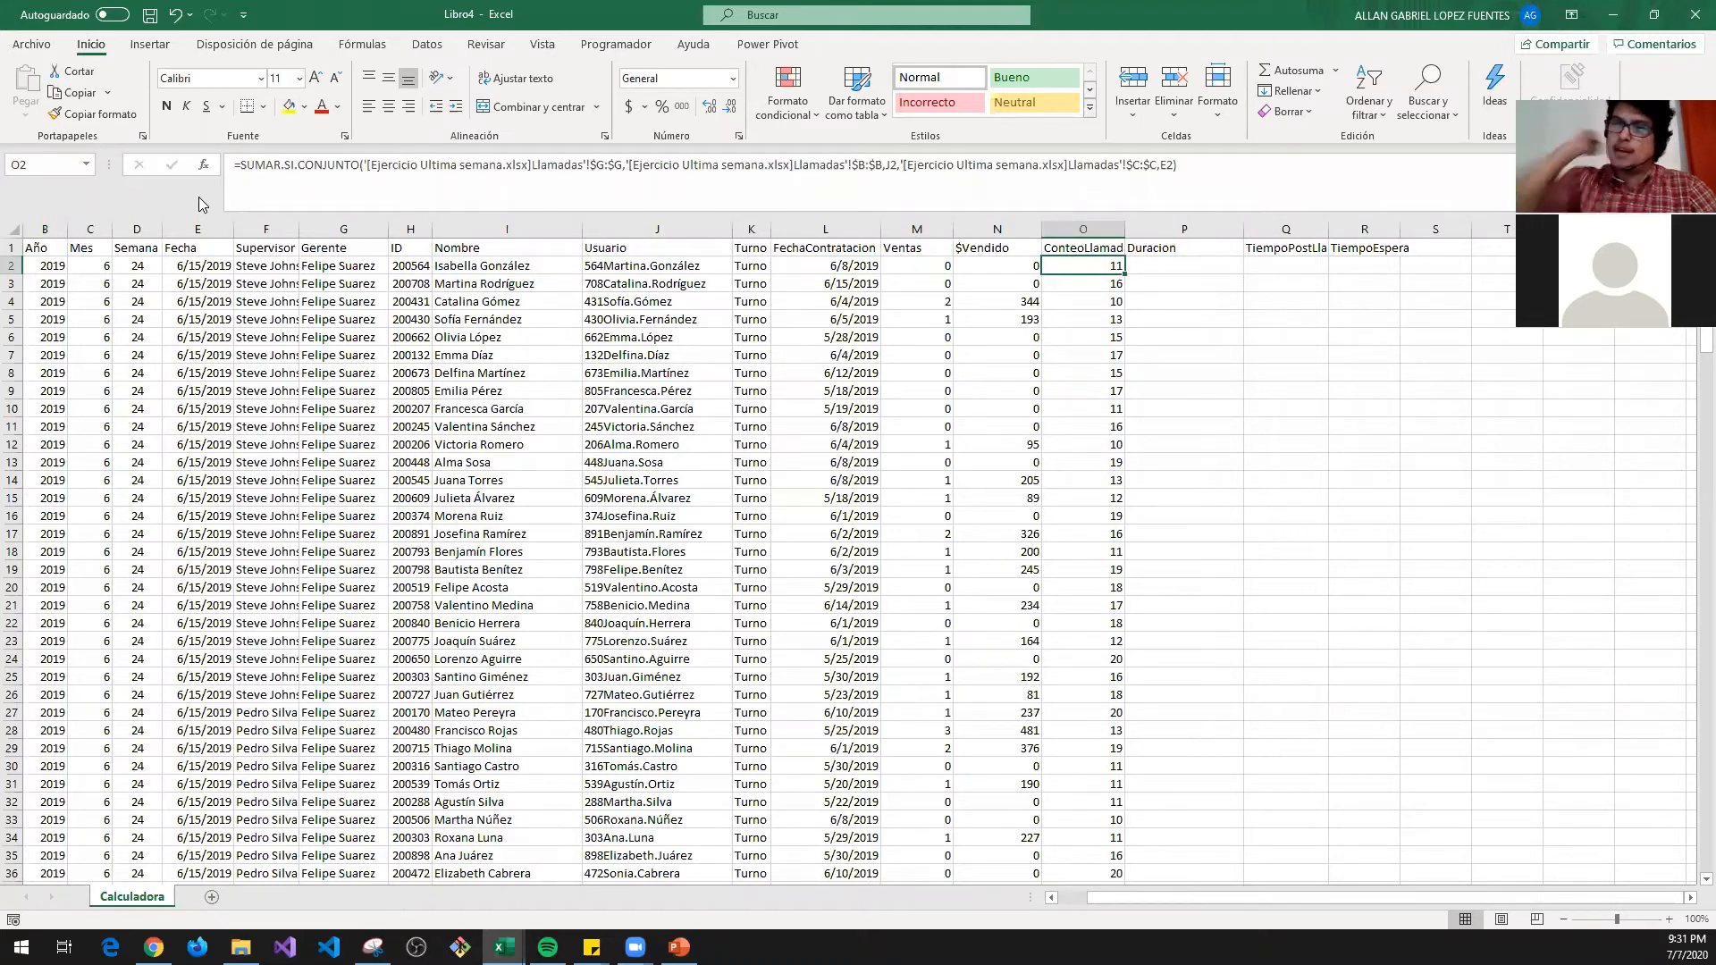
- Compare Calculadora's ConteoLlamadas and time columns with the Duracion, post-call time, TiempoEspera and Counter columns in Llamadas
{"action": "left_click", "coordinate": [1194, 263]}
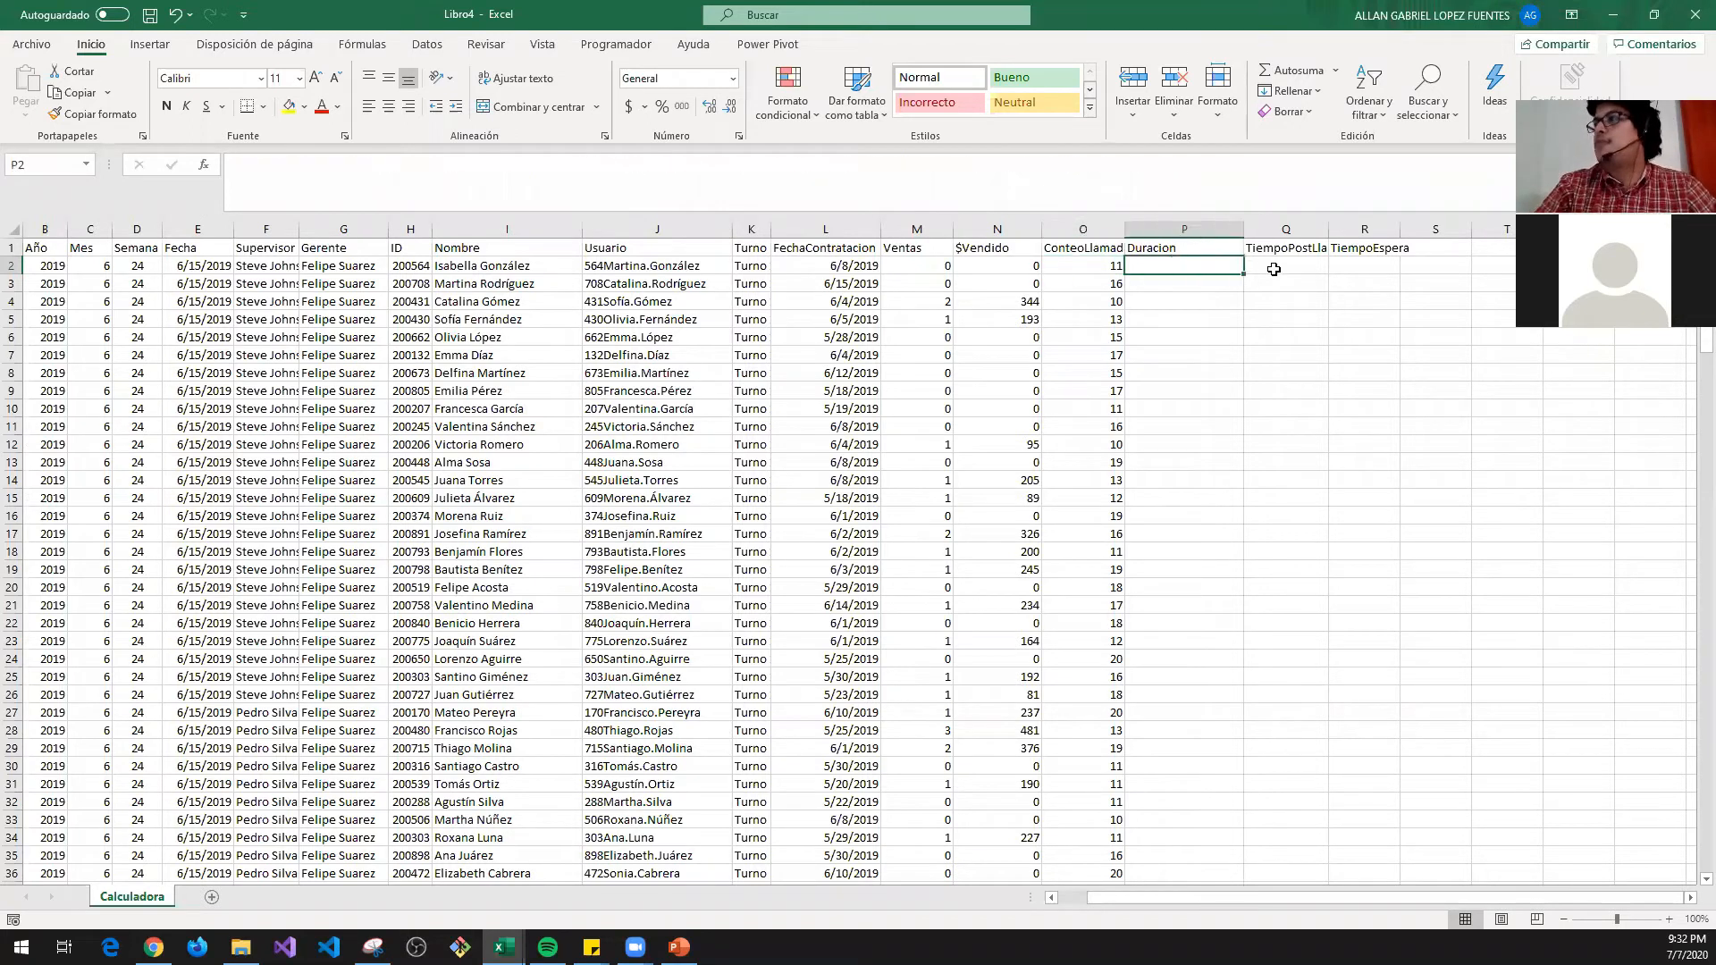
{"action": "left_click", "coordinate": [1276, 269]}
{"action": "left_click", "coordinate": [1081, 229]}
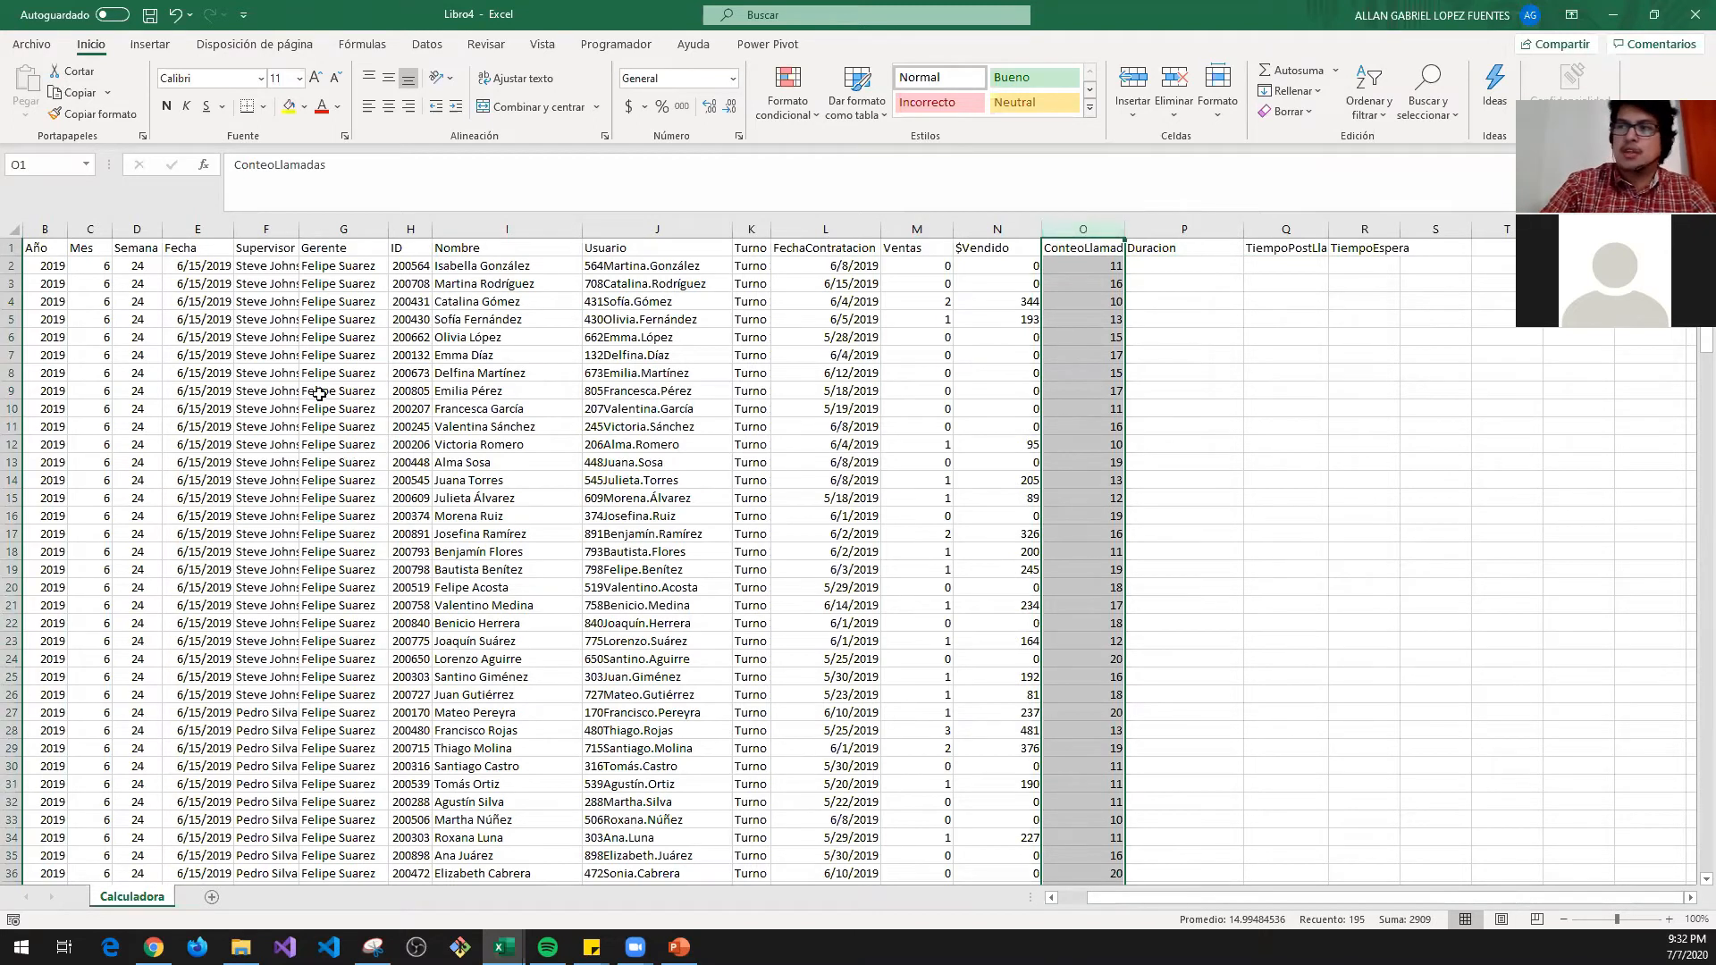
{"action": "left_click", "coordinate": [1180, 228]}
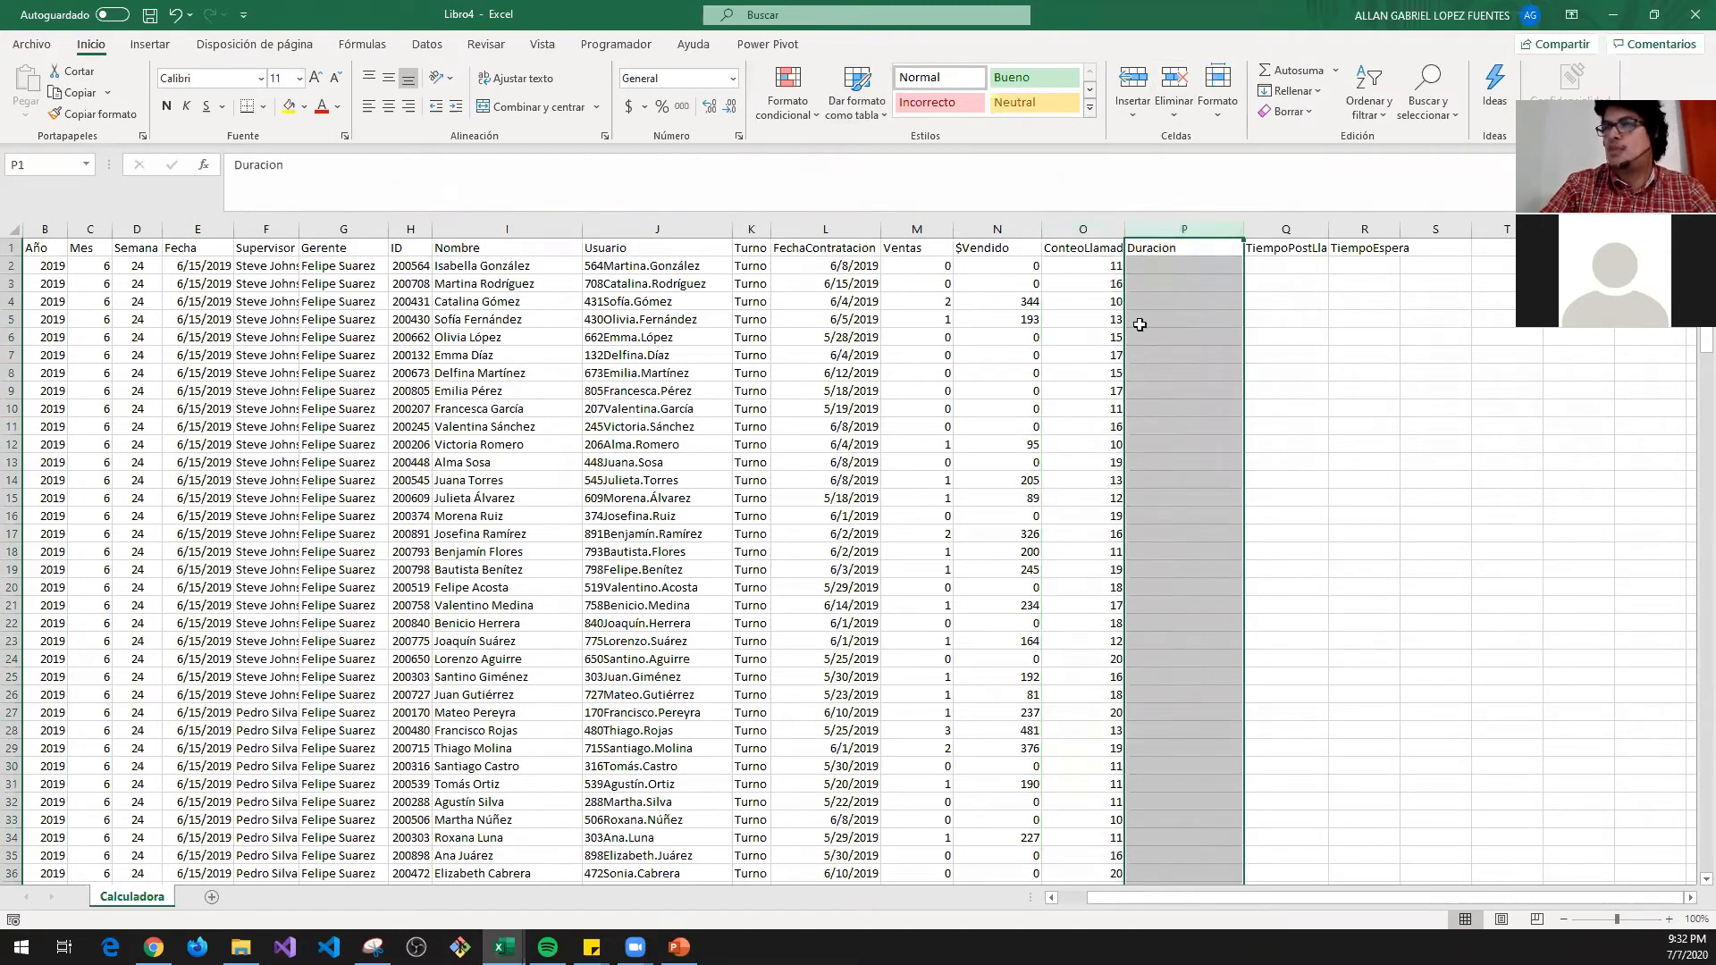
{"action": "key", "text": "alt+Tab"}
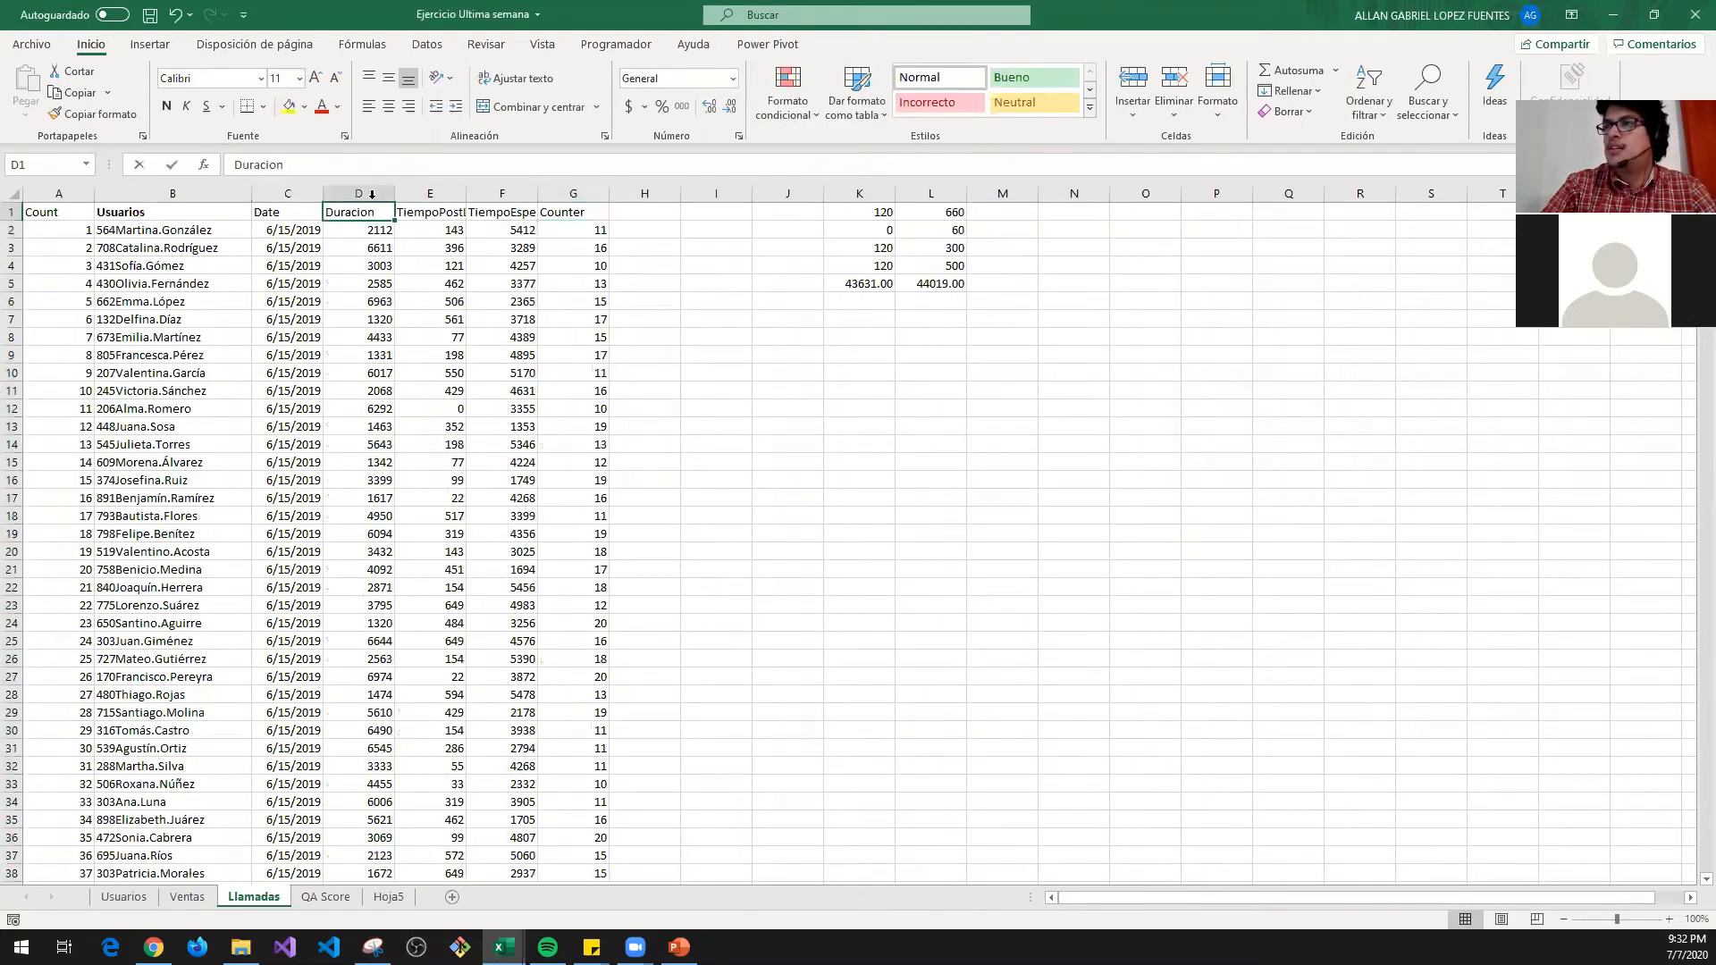
{"action": "left_click", "coordinate": [358, 193]}
{"action": "left_click", "coordinate": [573, 193]}
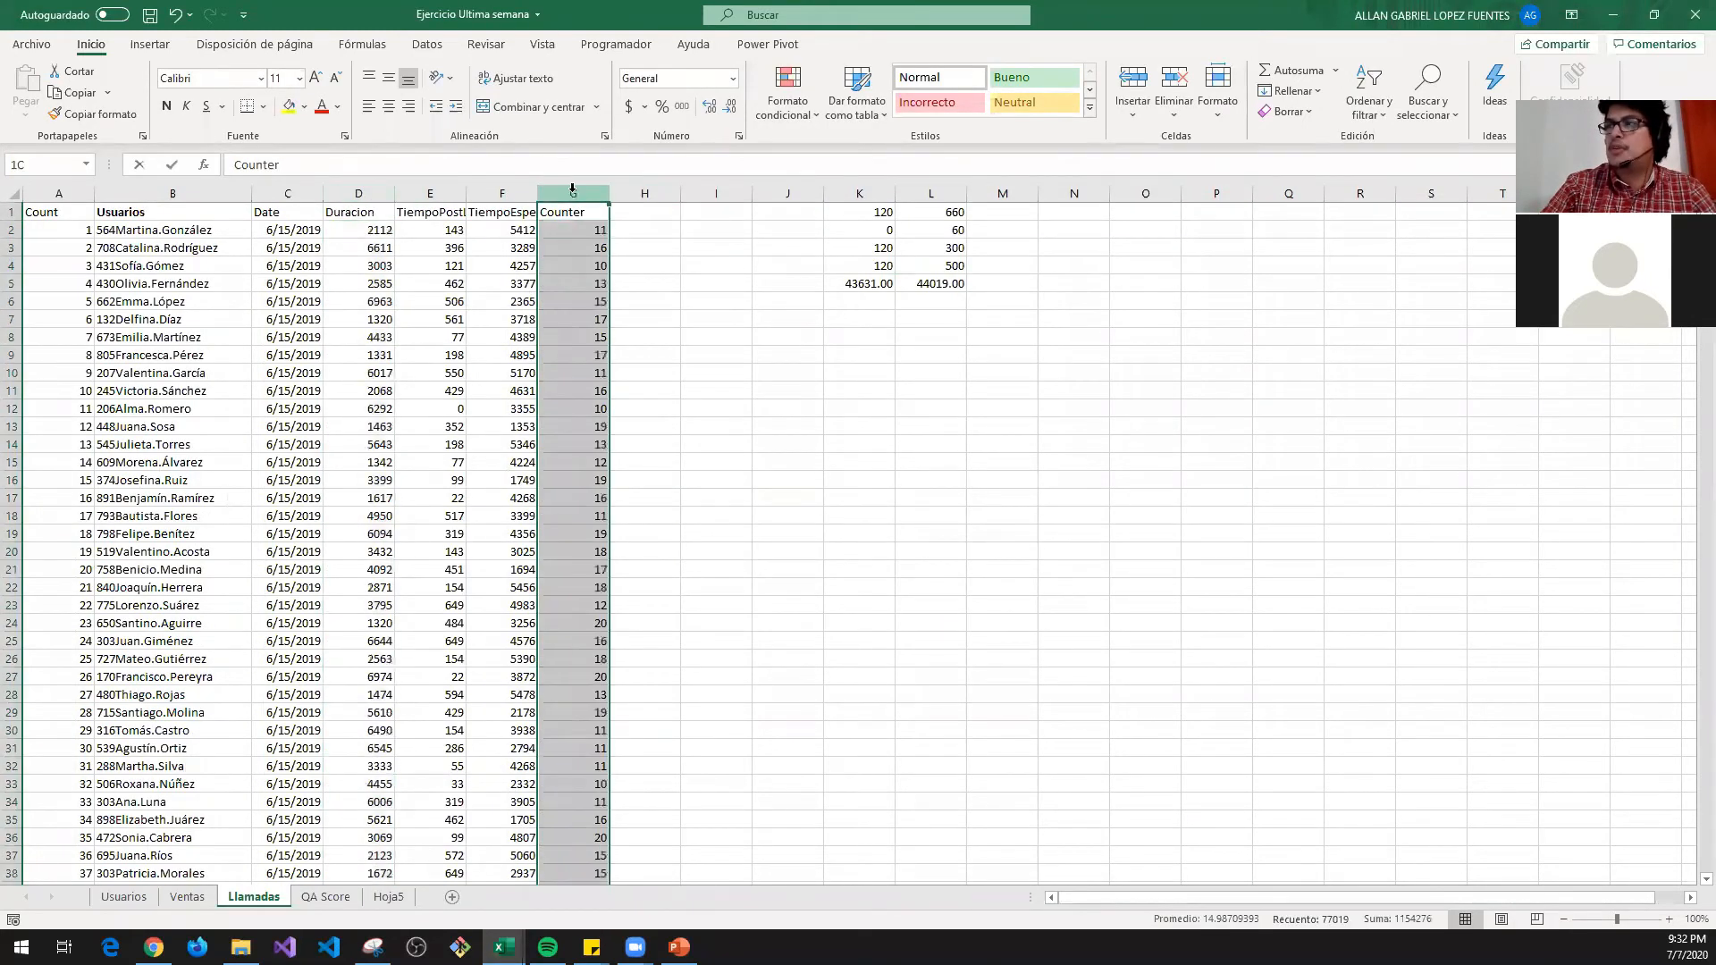
{"action": "left_click", "coordinate": [359, 193]}
{"action": "left_click", "coordinate": [430, 193]}
{"action": "left_click", "coordinate": [508, 190]}
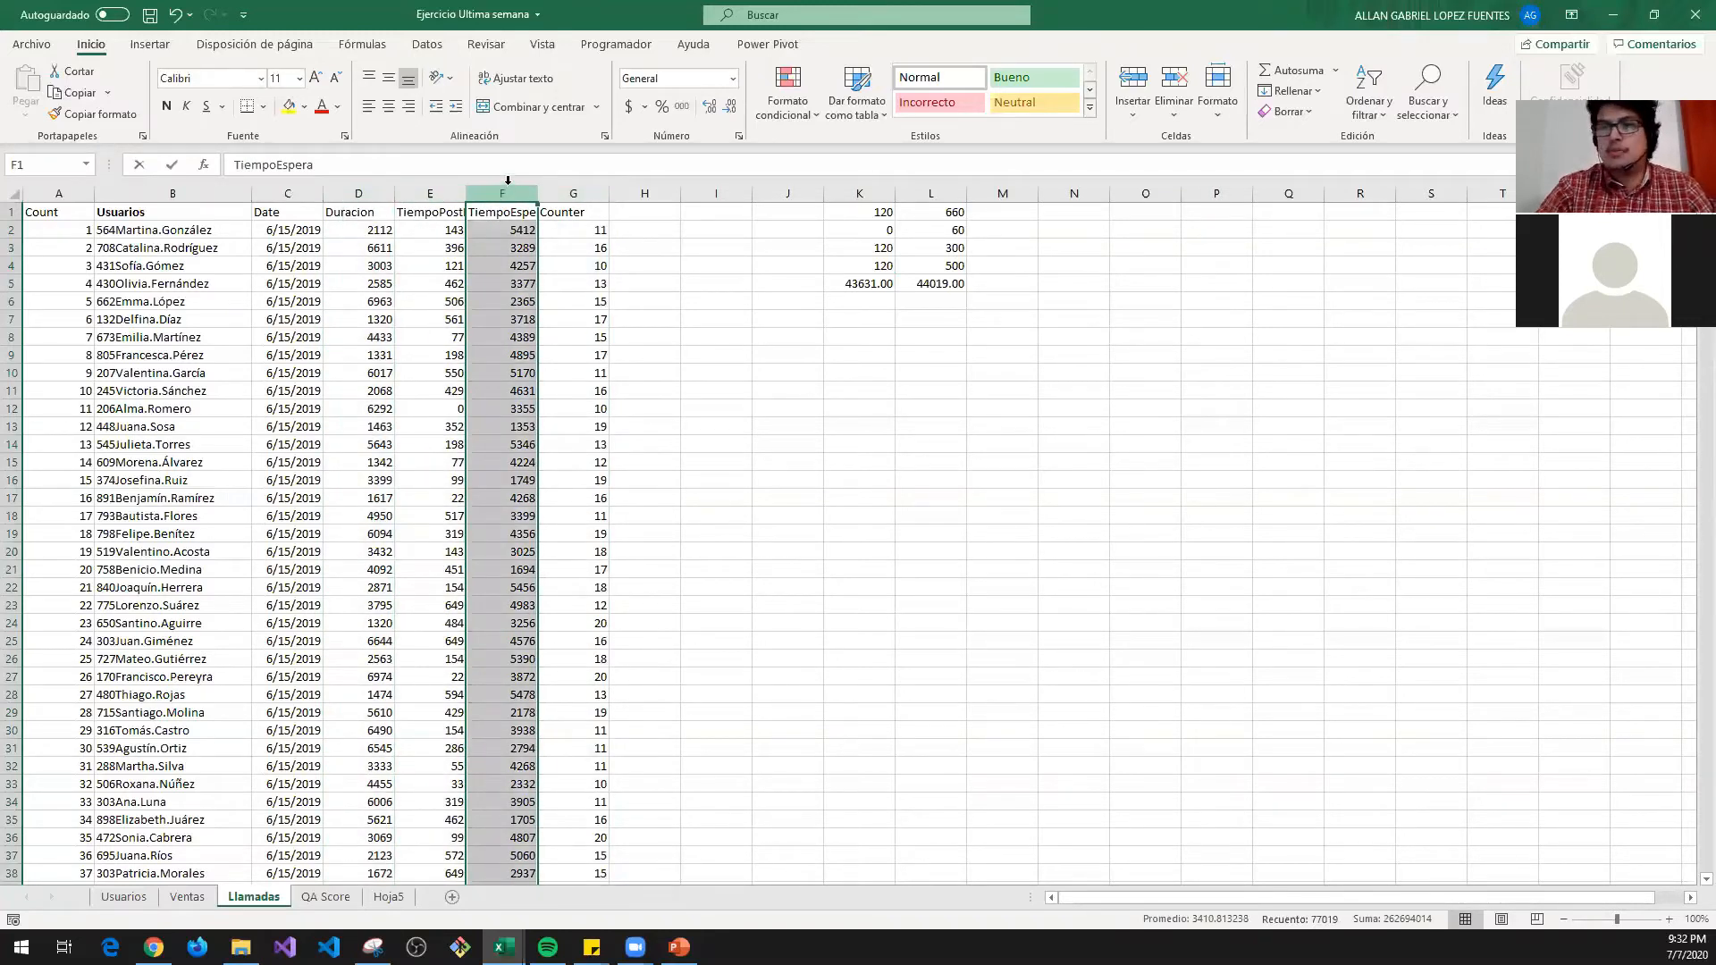
{"action": "key", "text": "alt+Tab"}
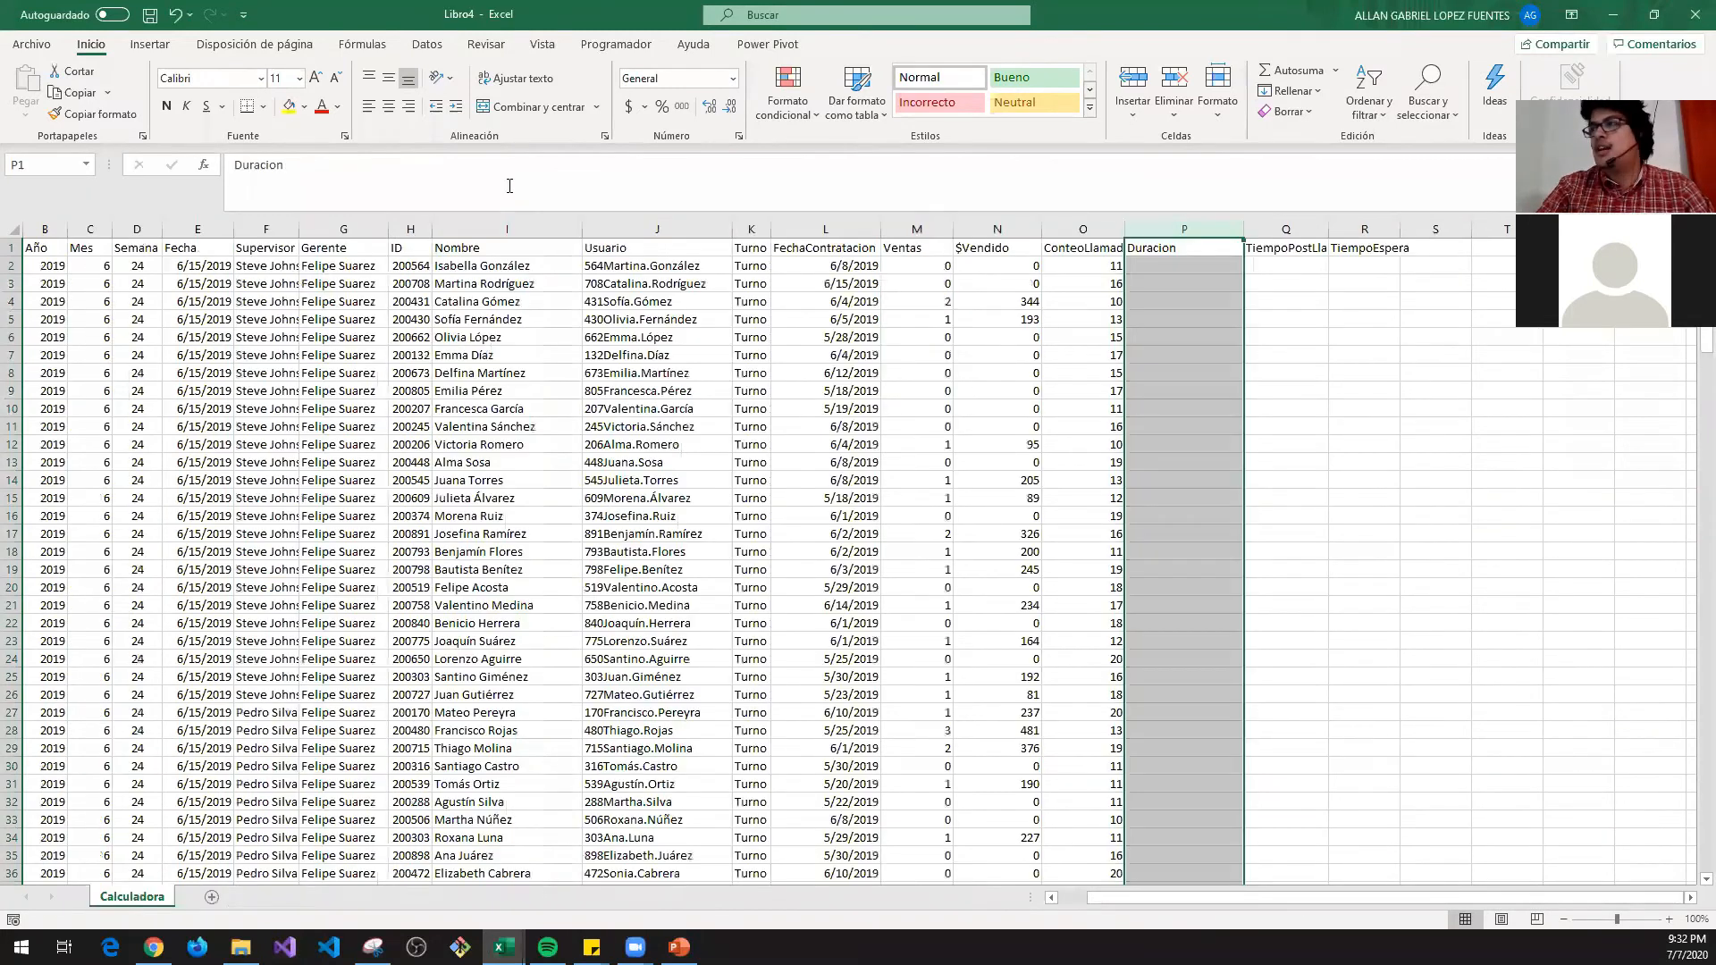
{"action": "left_click", "coordinate": [1087, 267]}
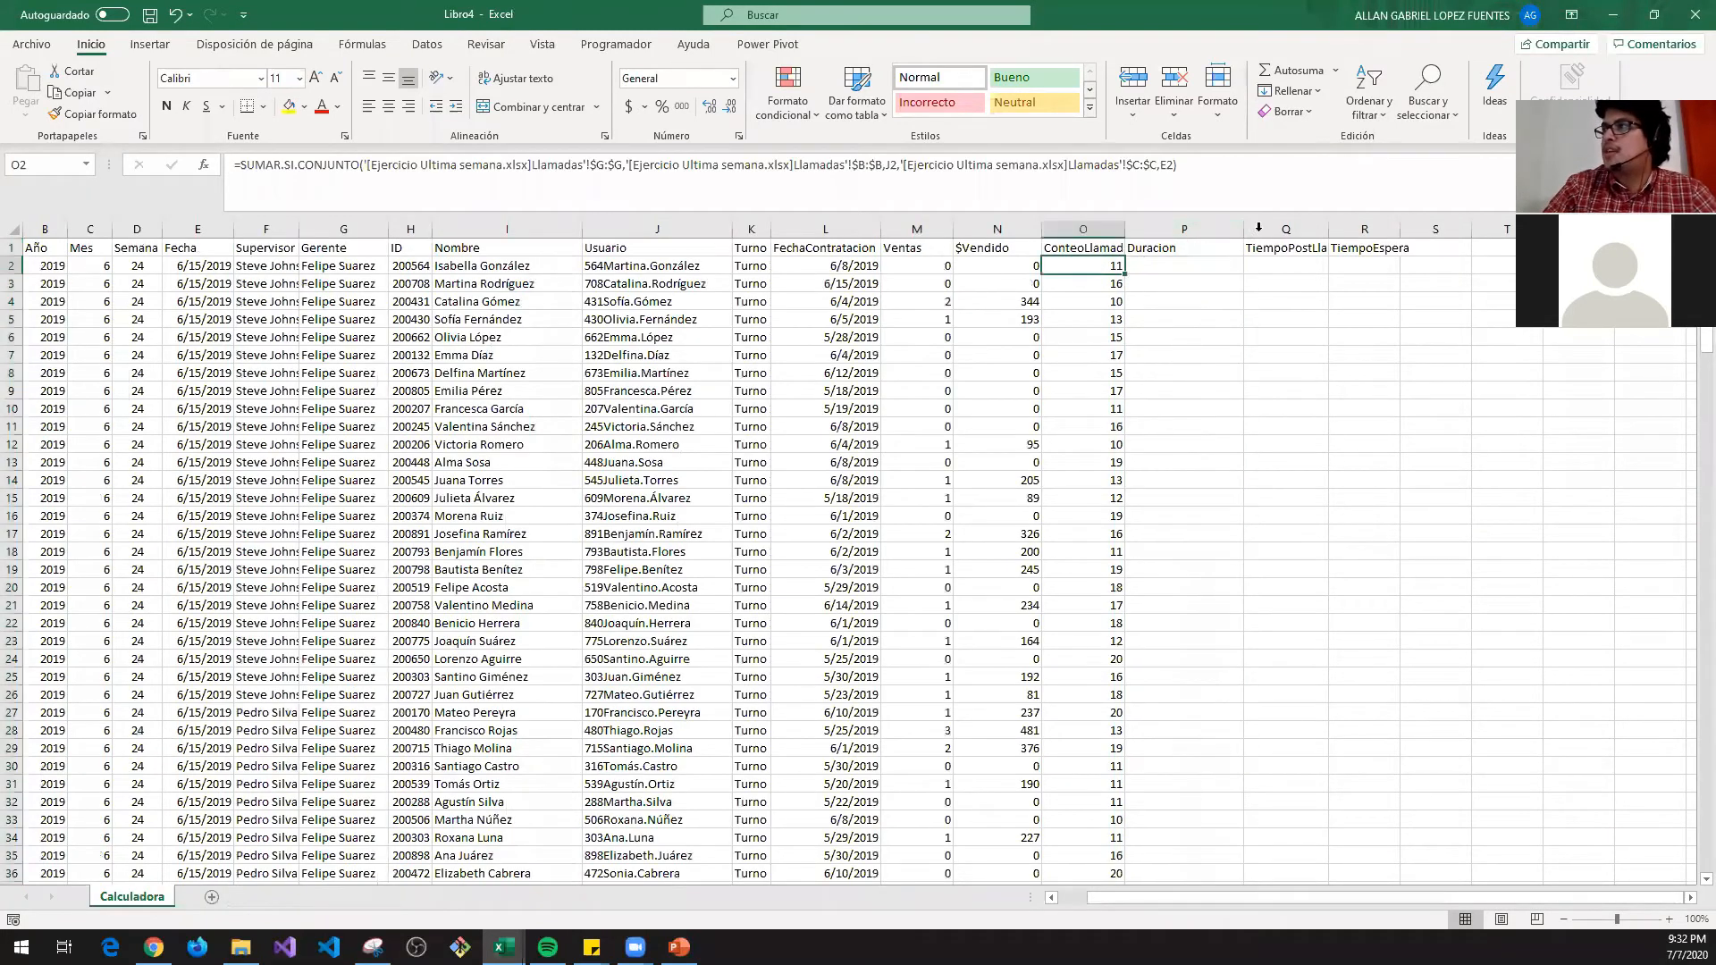
{"action": "left_click_drag", "start_coordinate": [1217, 193], "coordinate": [204, 172]}
{"action": "key", "text": "ctrl+c"}
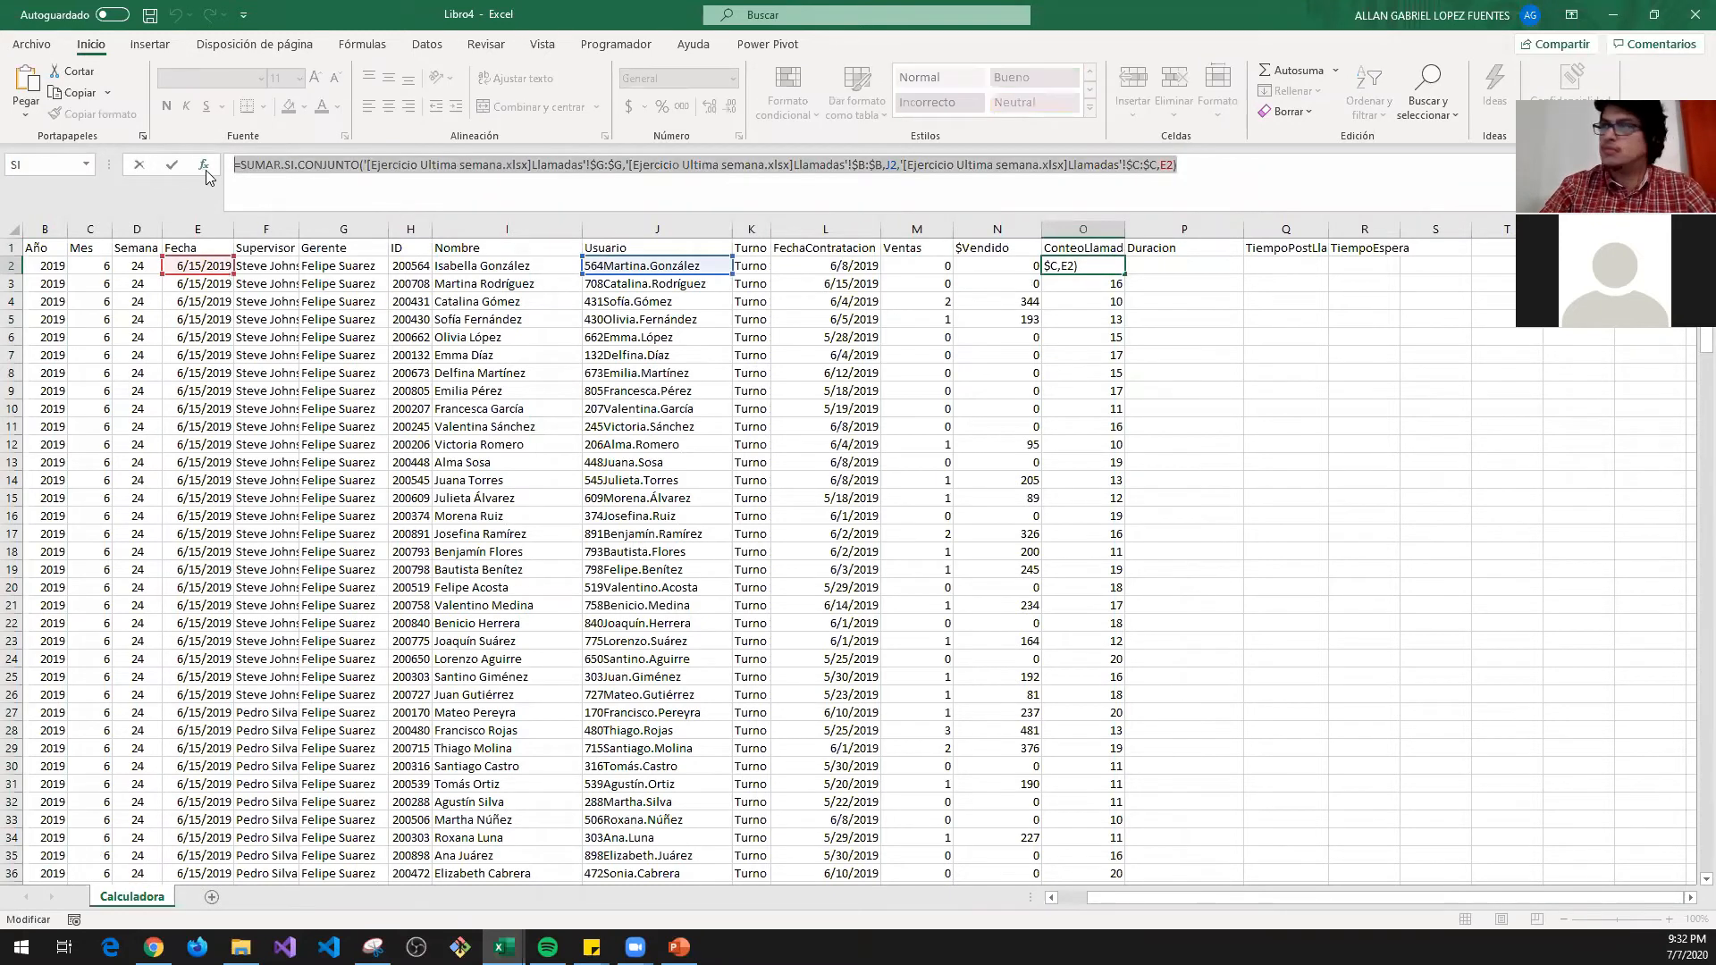
{"action": "key", "text": "Tab"}
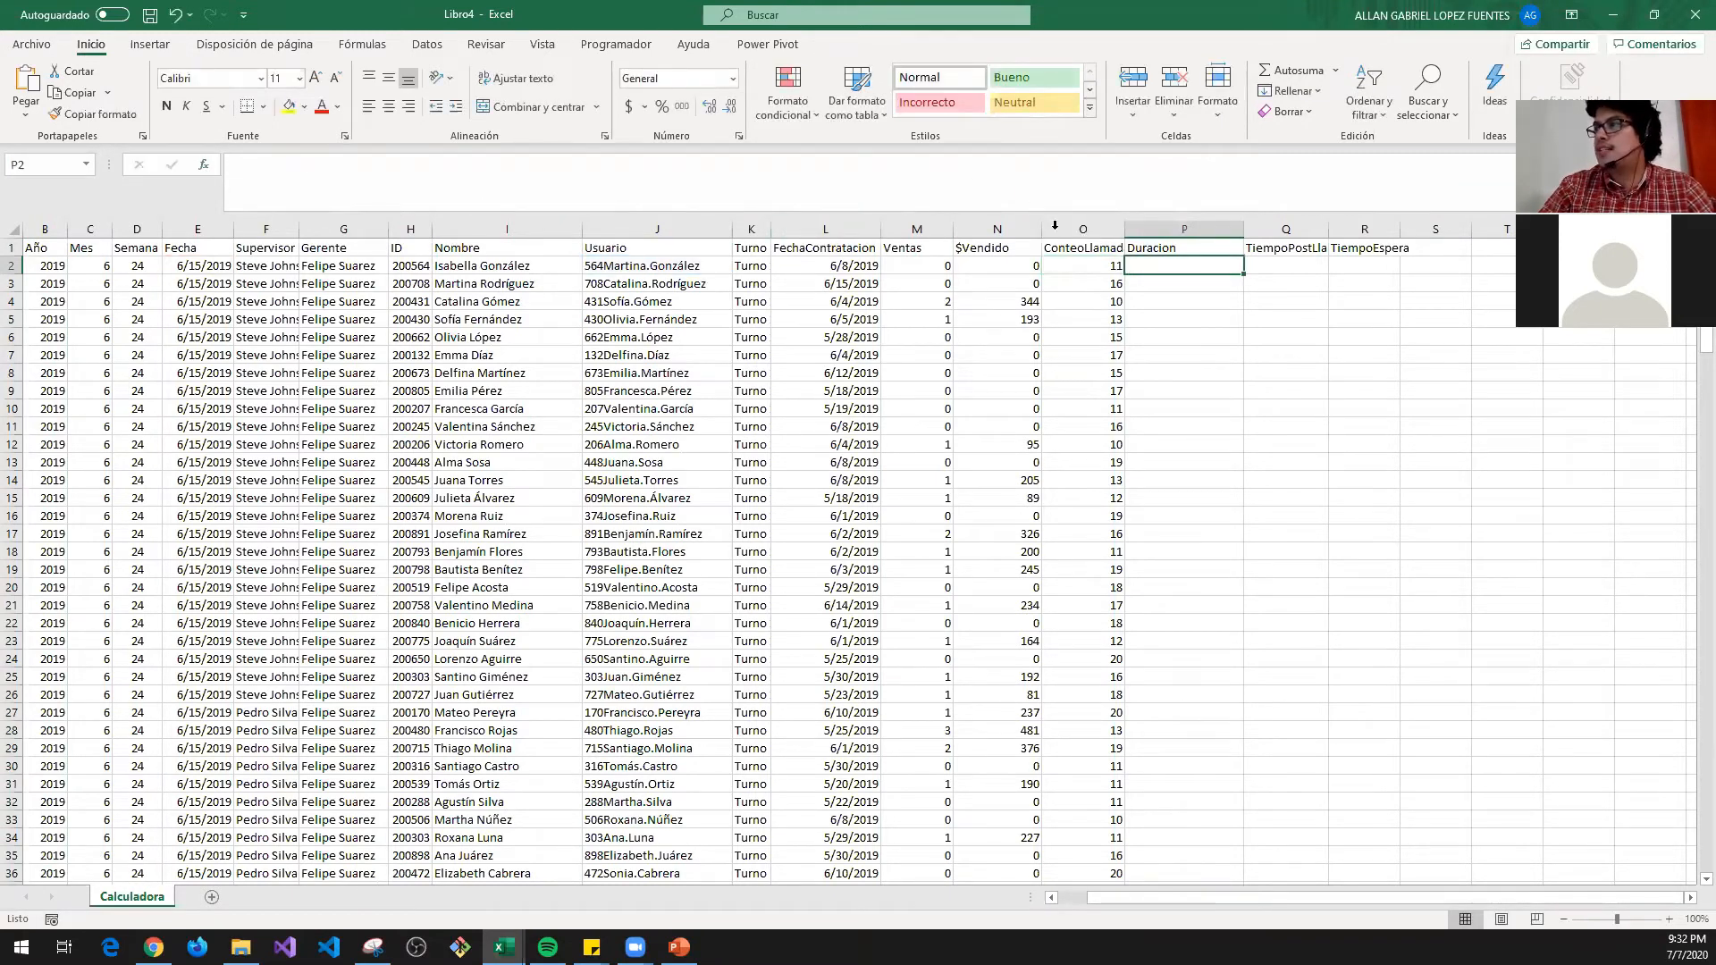
{"action": "left_click", "coordinate": [538, 159]}
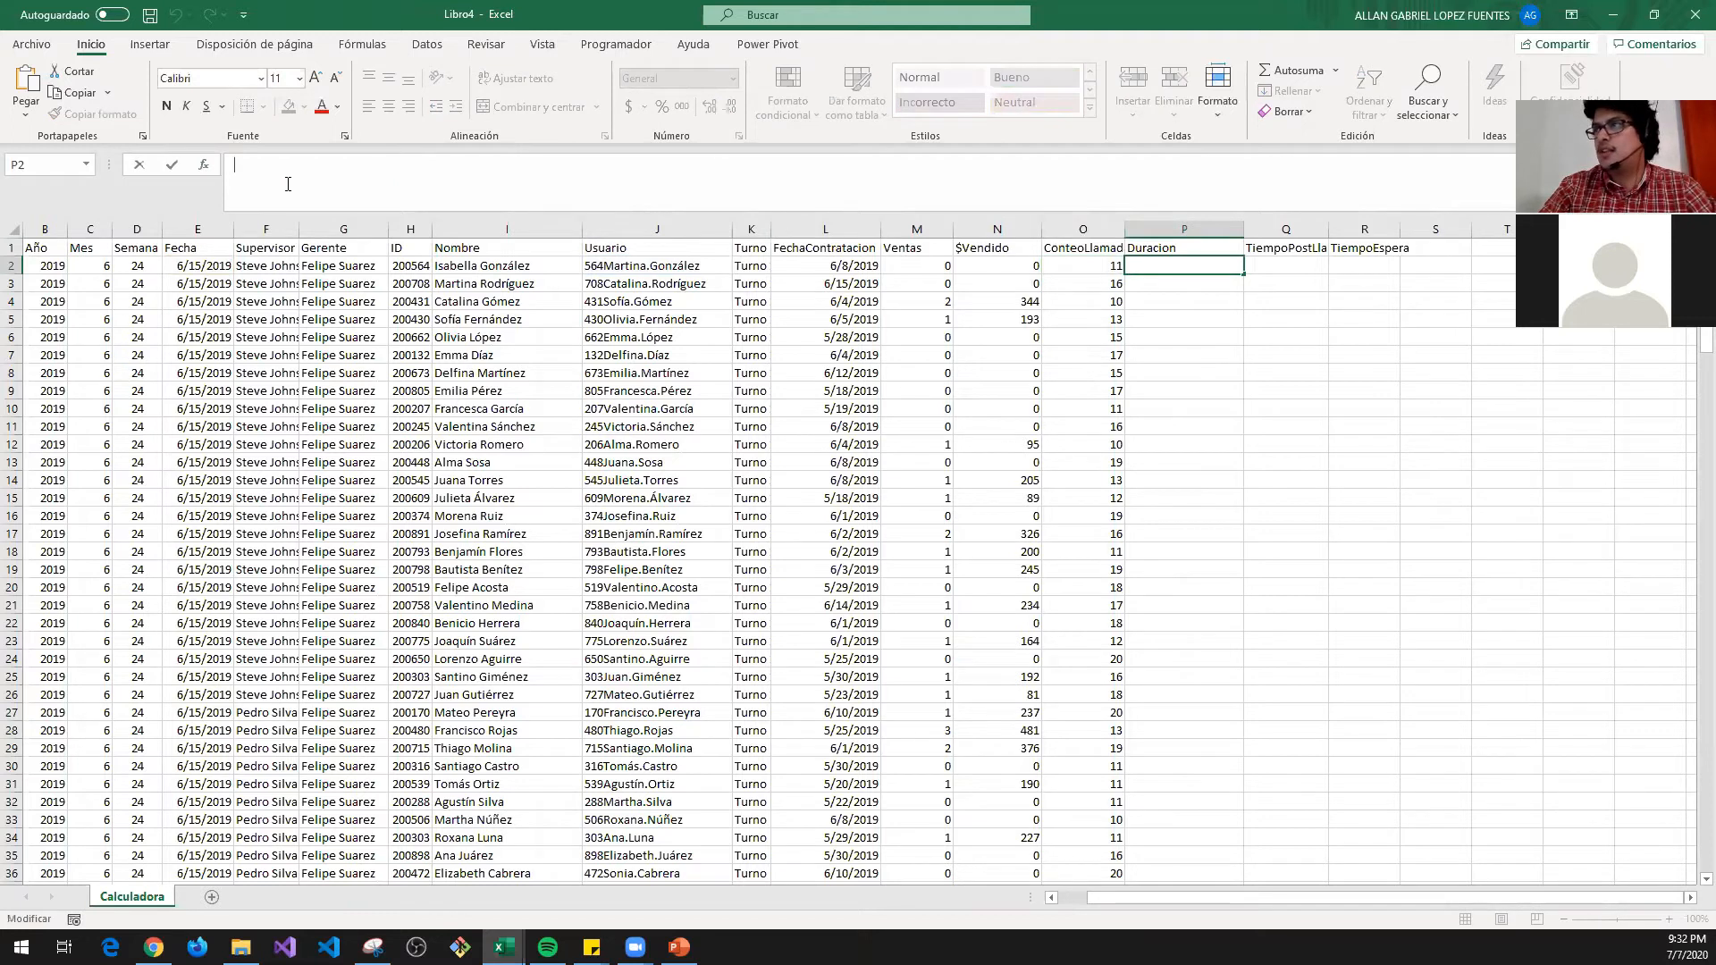
{"action": "key", "text": "ctrl+v"}
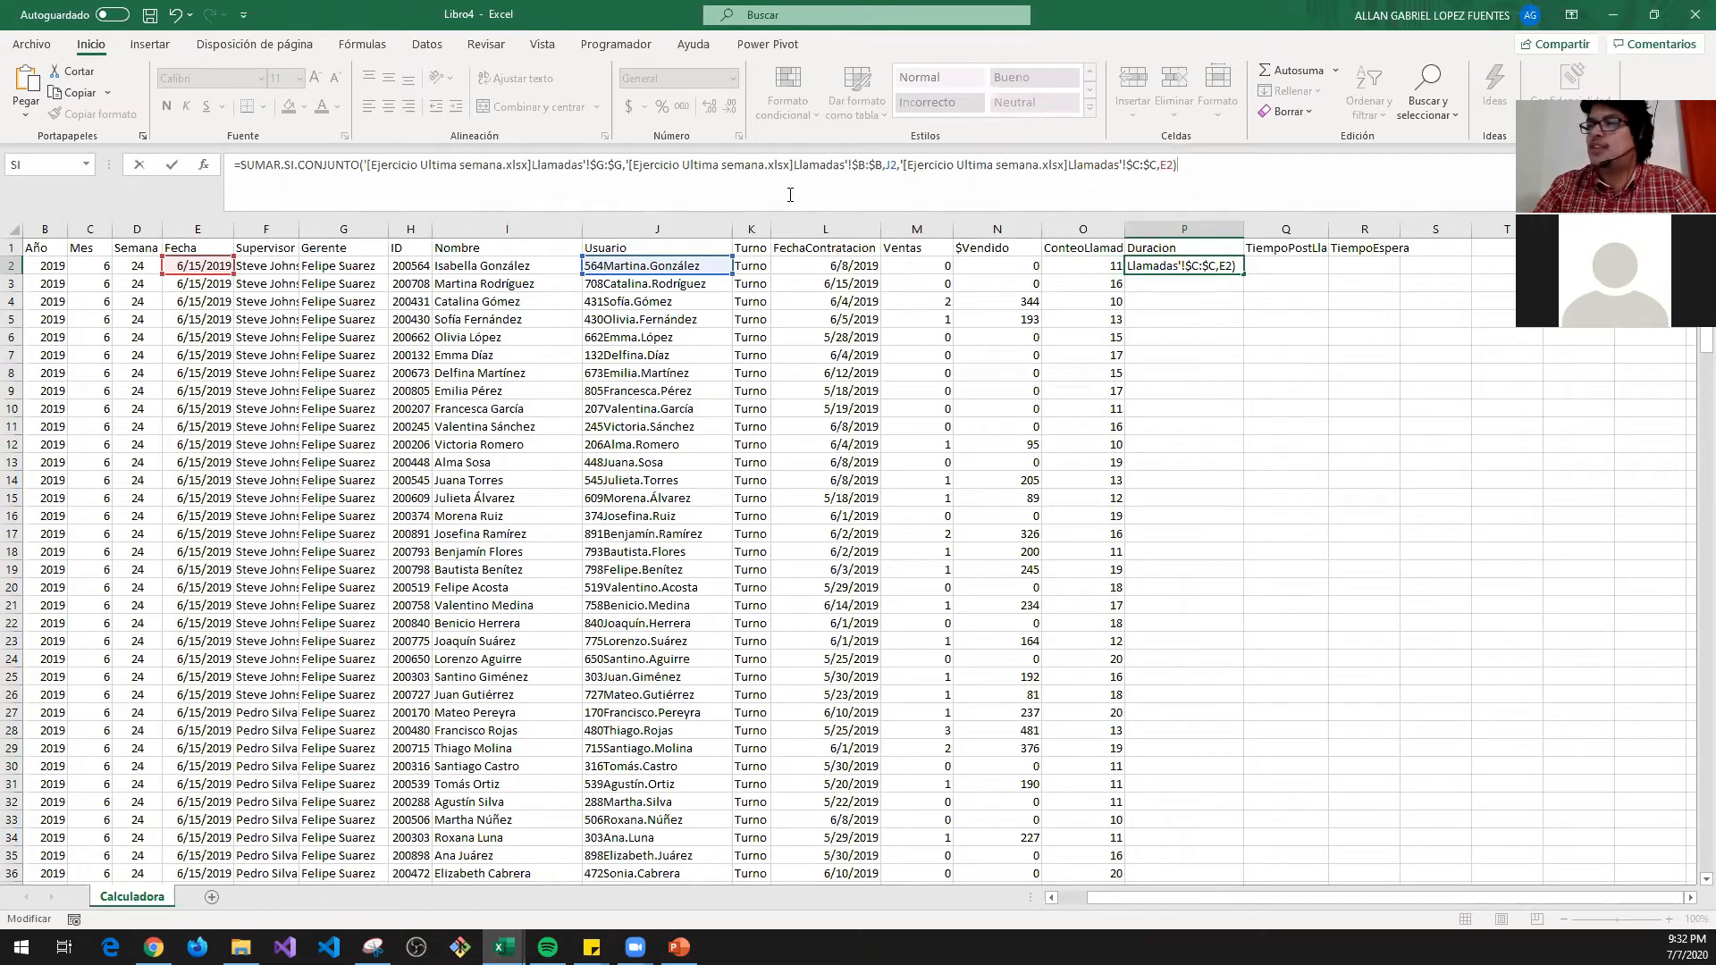
{"action": "left_click", "coordinate": [602, 166]}
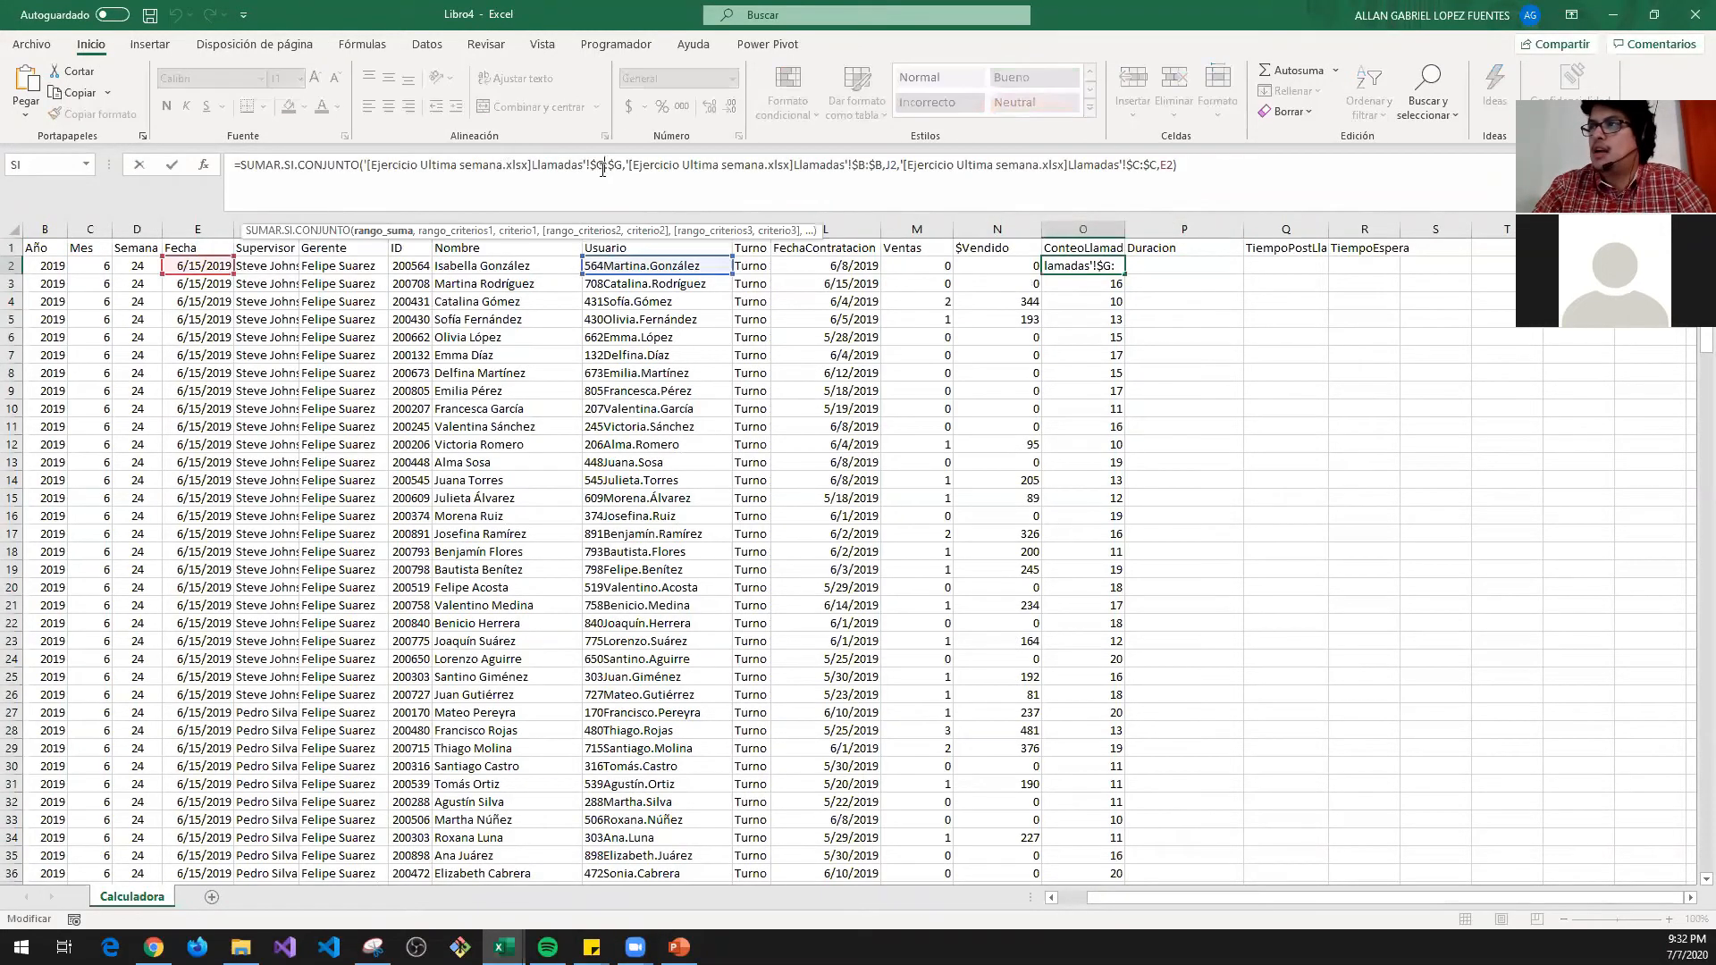
{"action": "key", "text": "Escape"}
- Locate the Duracion column in the Llamadas sheet and copy the full SUMAR.SI.CONJUNTO formula text from Calculadora's O2
{"action": "key", "text": "alt+Tab"}
{"action": "left_click", "coordinate": [570, 194]}
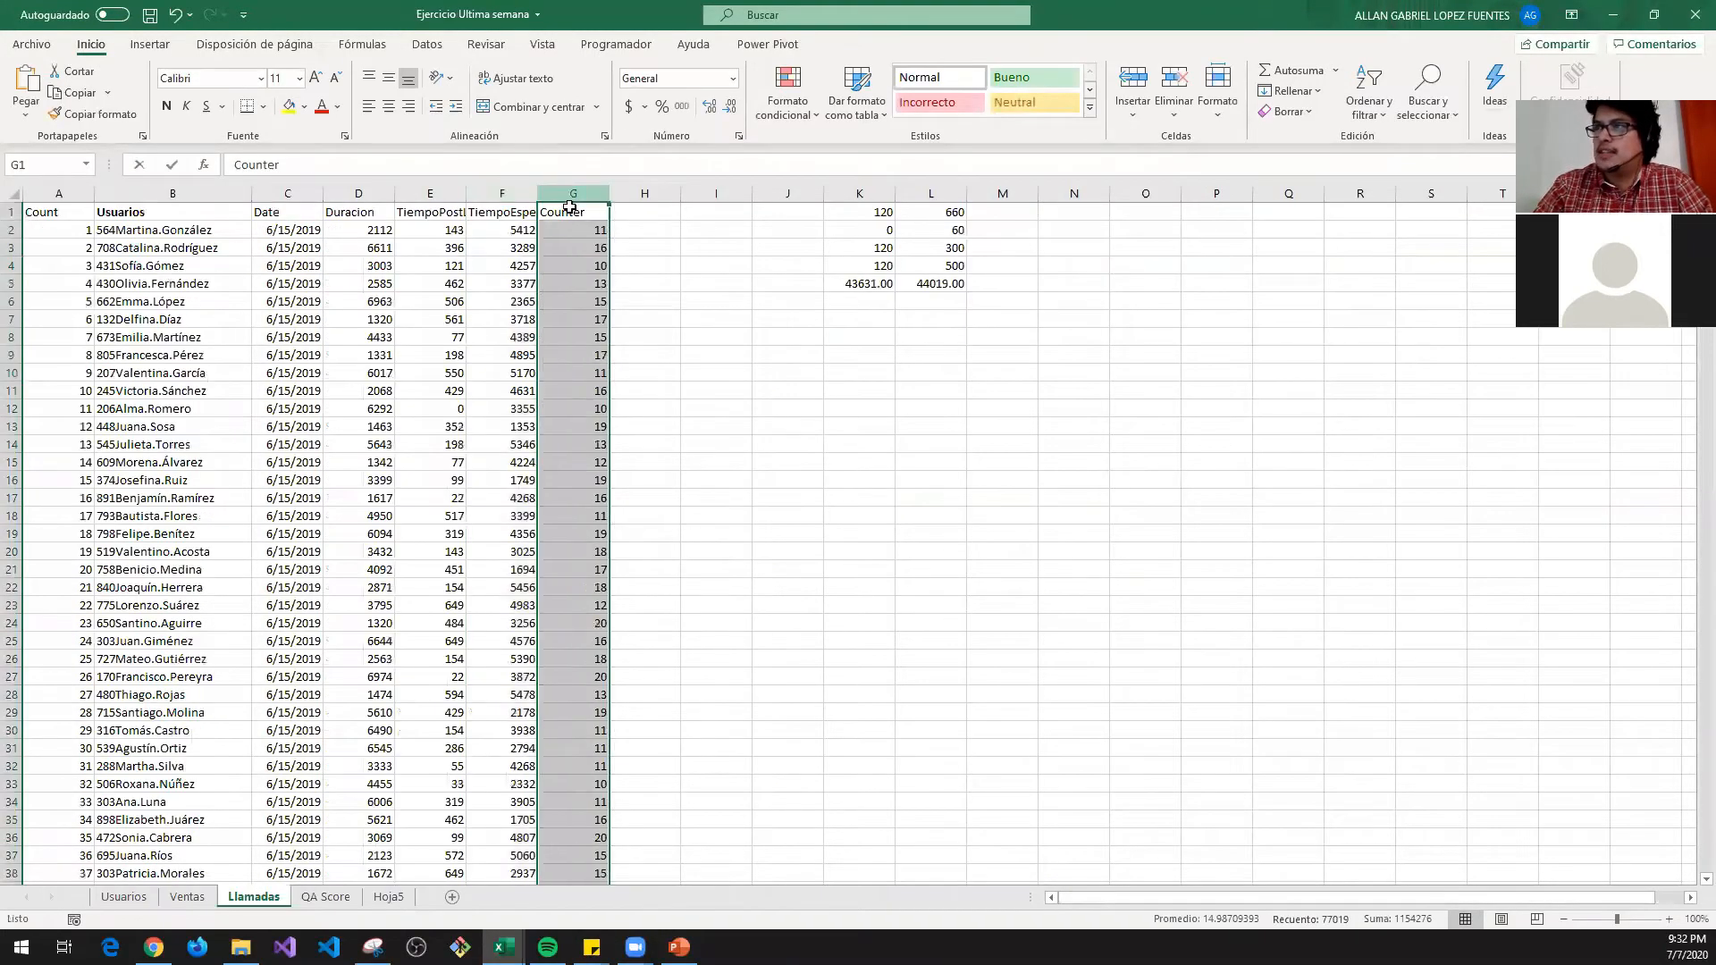
{"action": "left_click", "coordinate": [379, 185]}
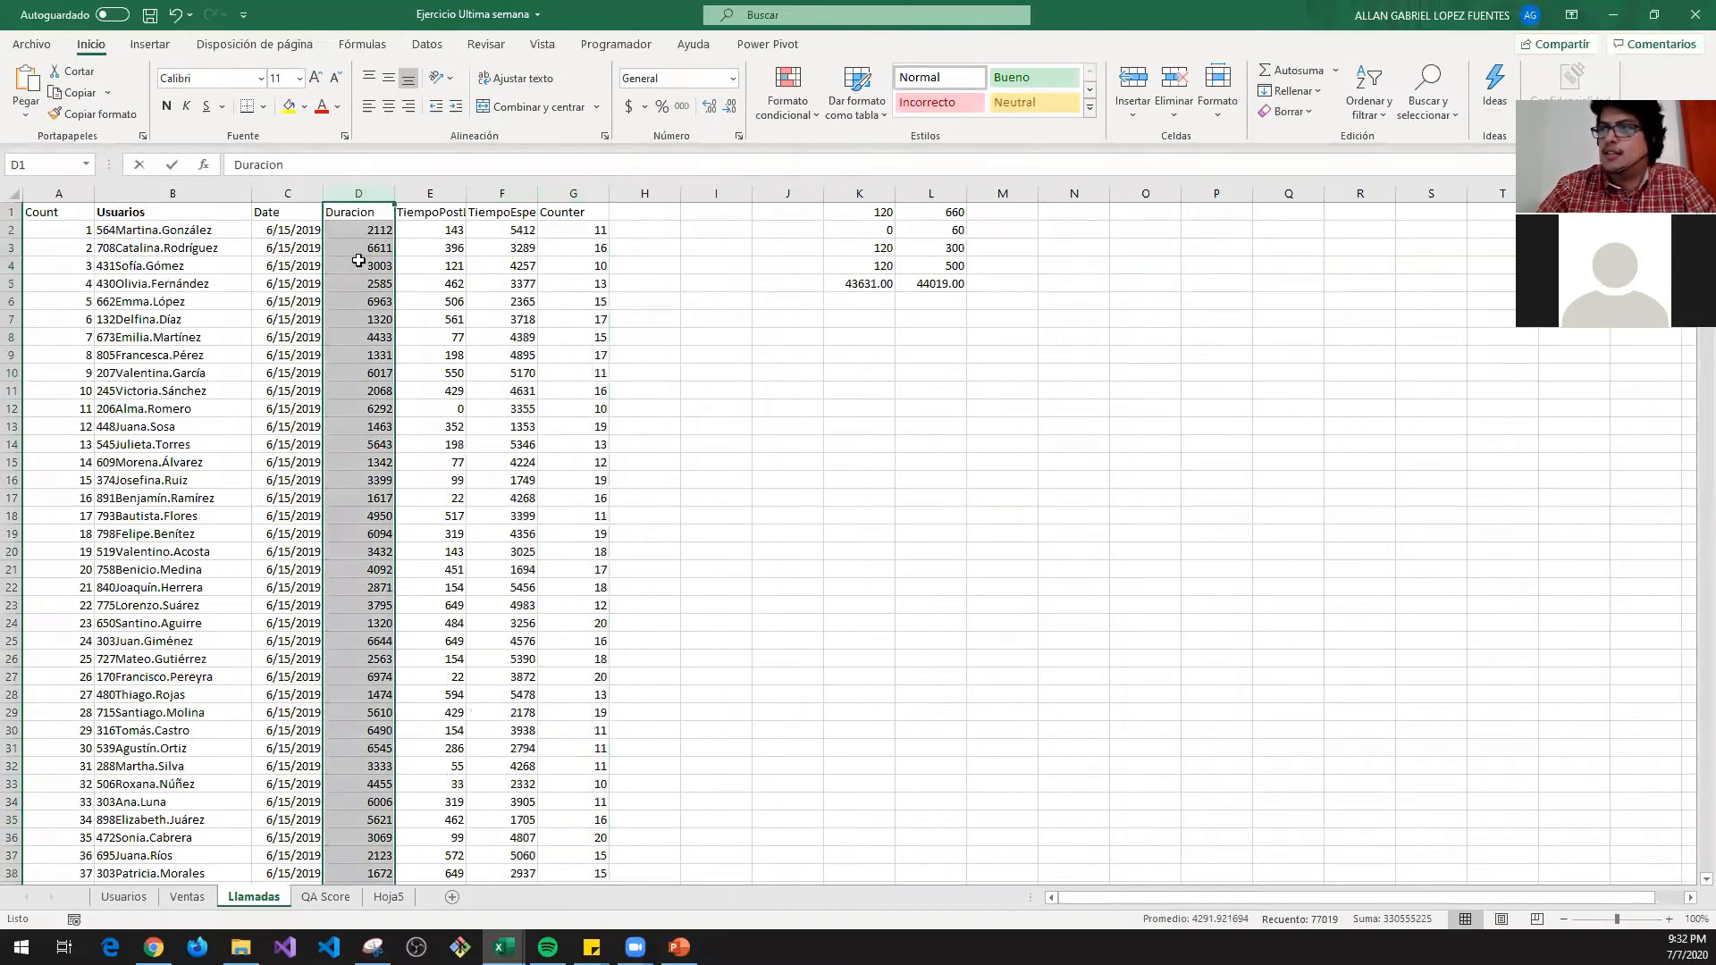
{"action": "key", "text": "alt+Tab"}
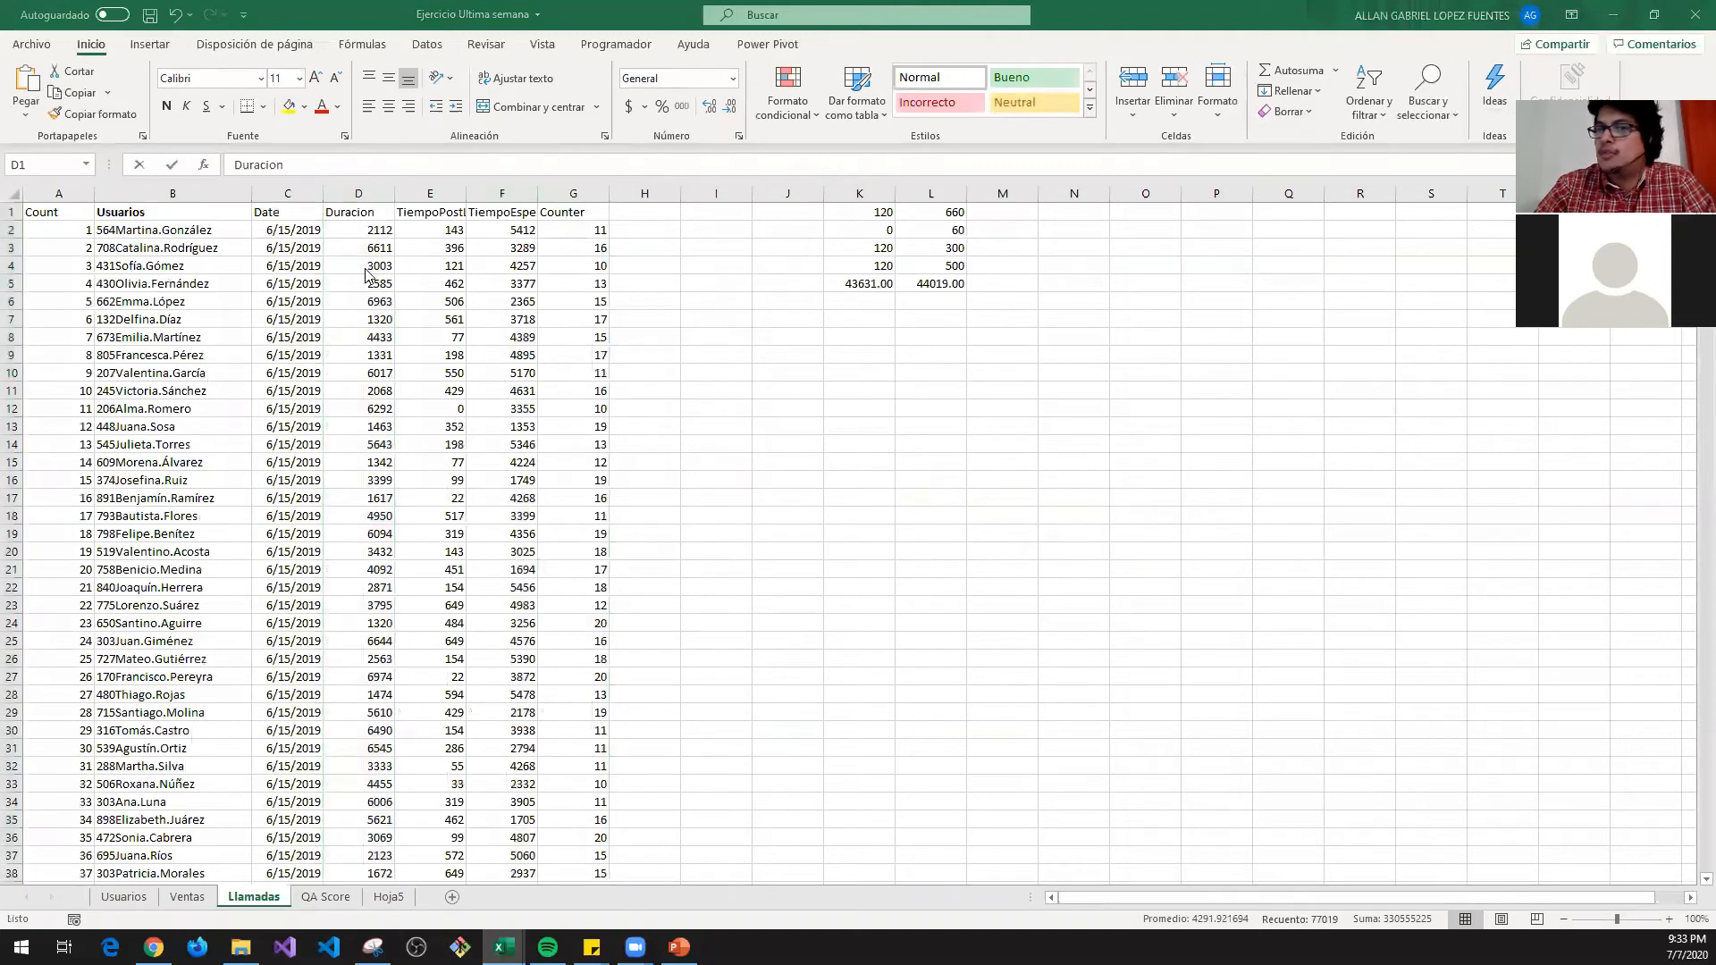
{"action": "left_click_drag", "start_coordinate": [1244, 169], "coordinate": [230, 161]}
{"action": "key", "text": "ctrl+c"}
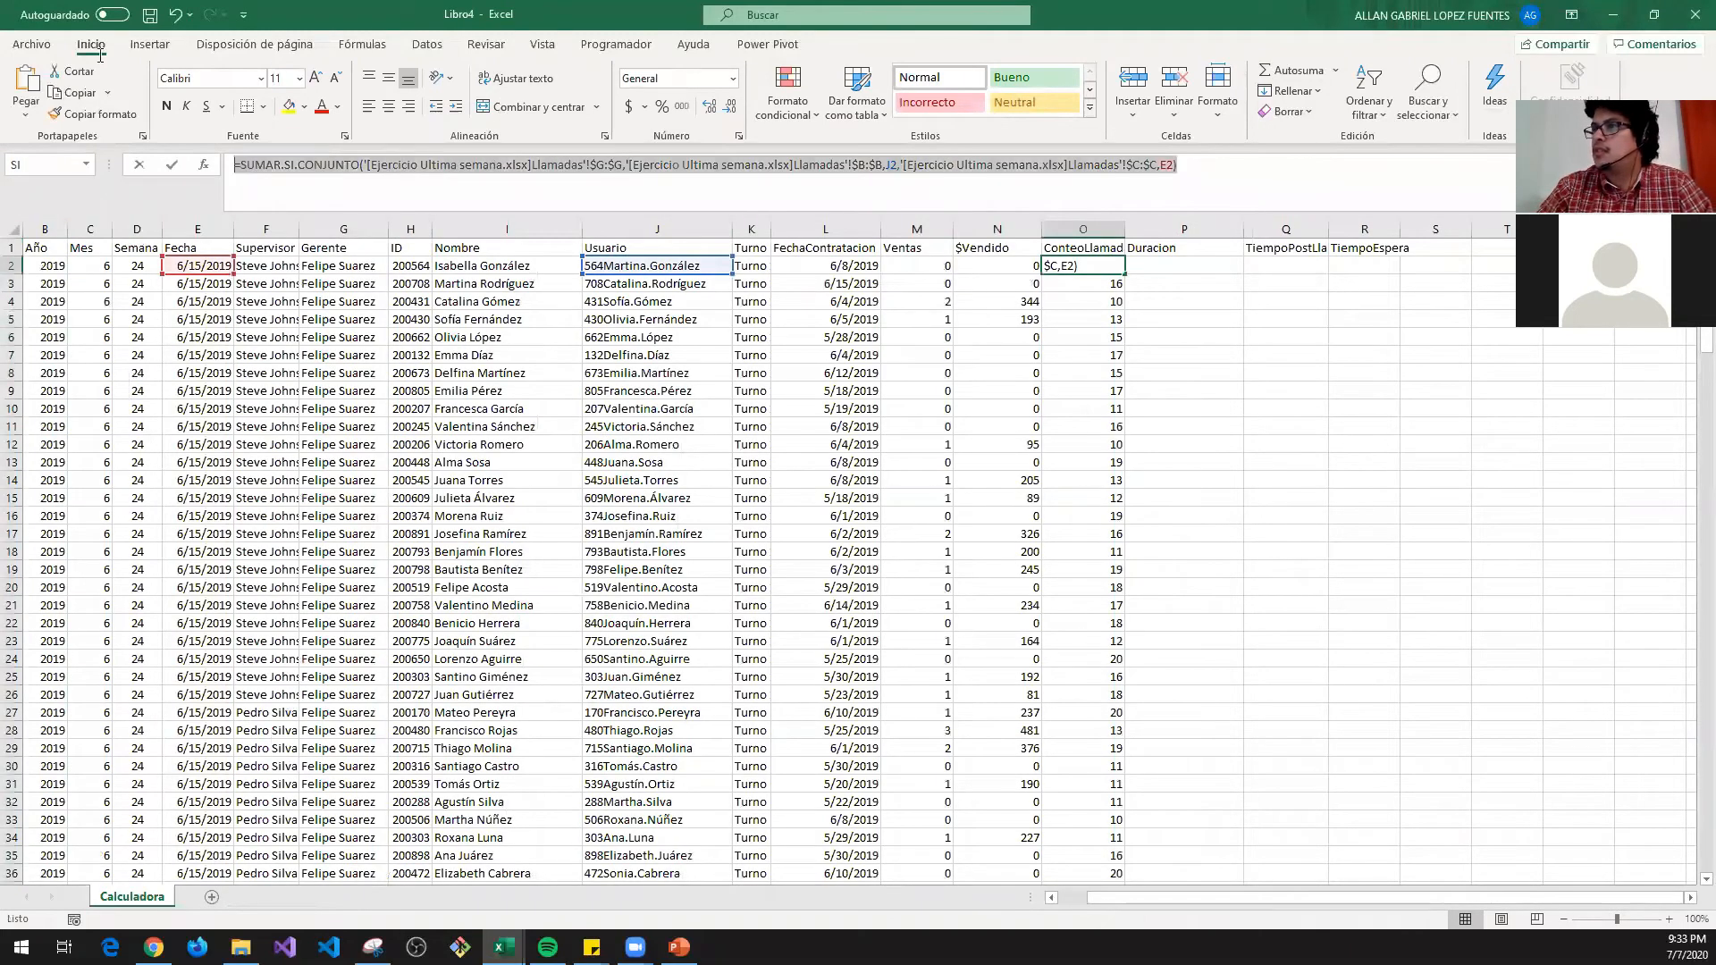
{"action": "key", "text": "Tab"}
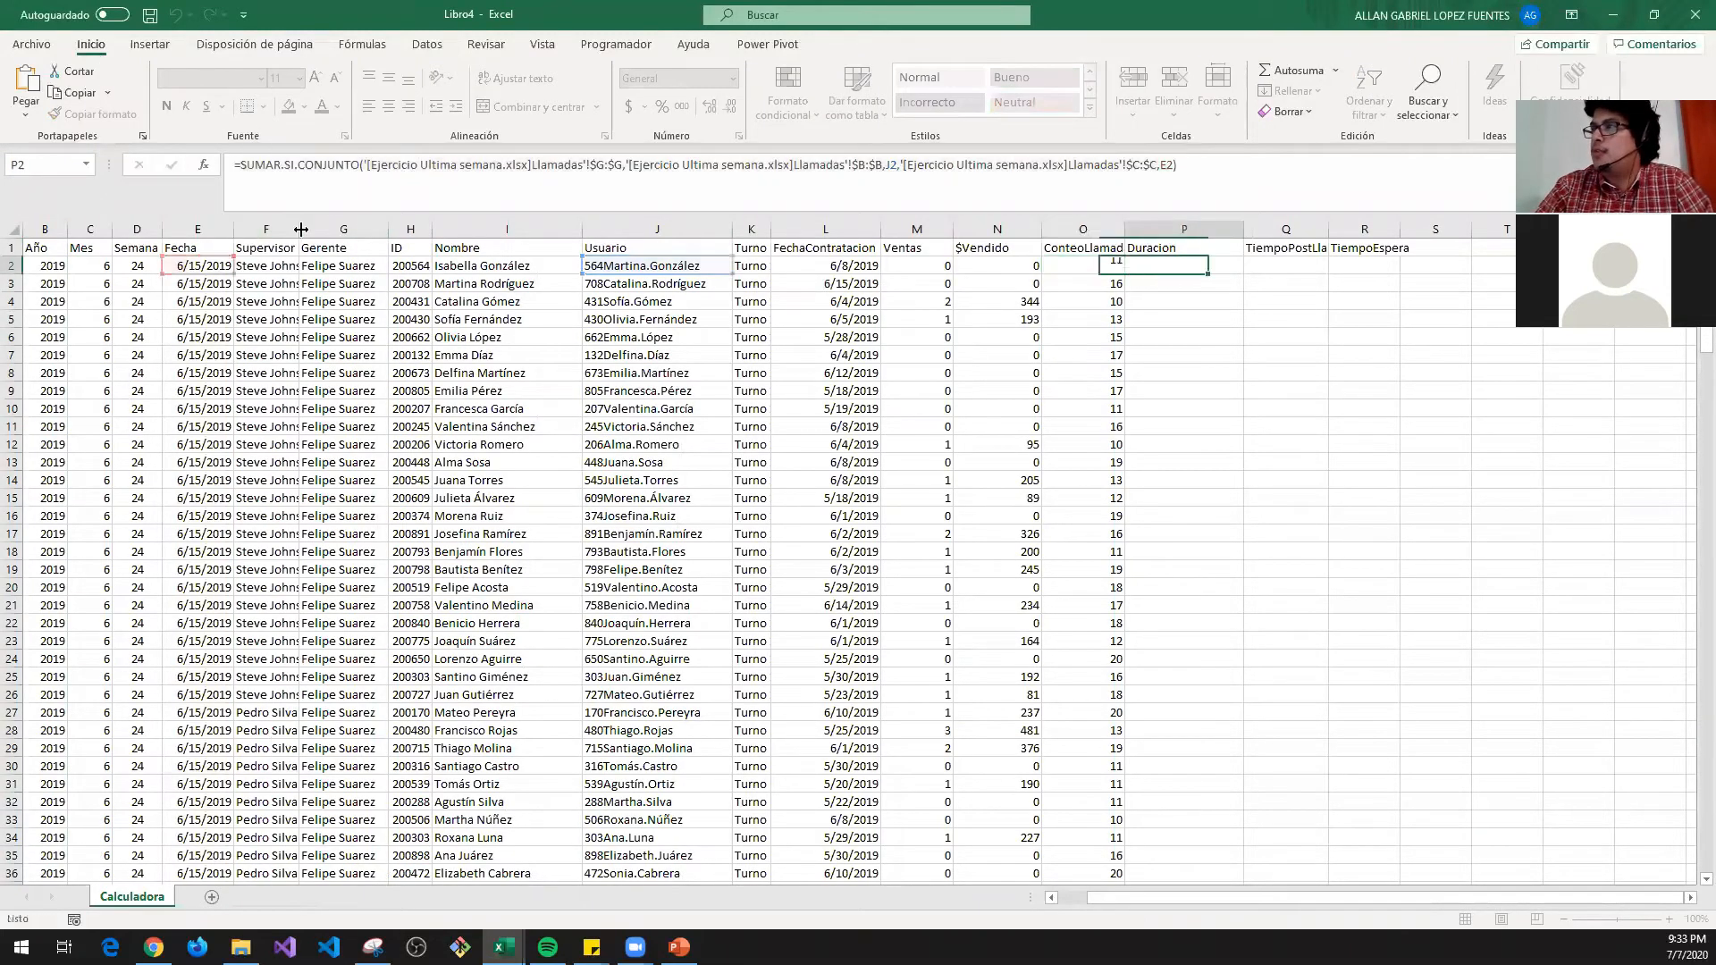
{"action": "left_click", "coordinate": [434, 159]}
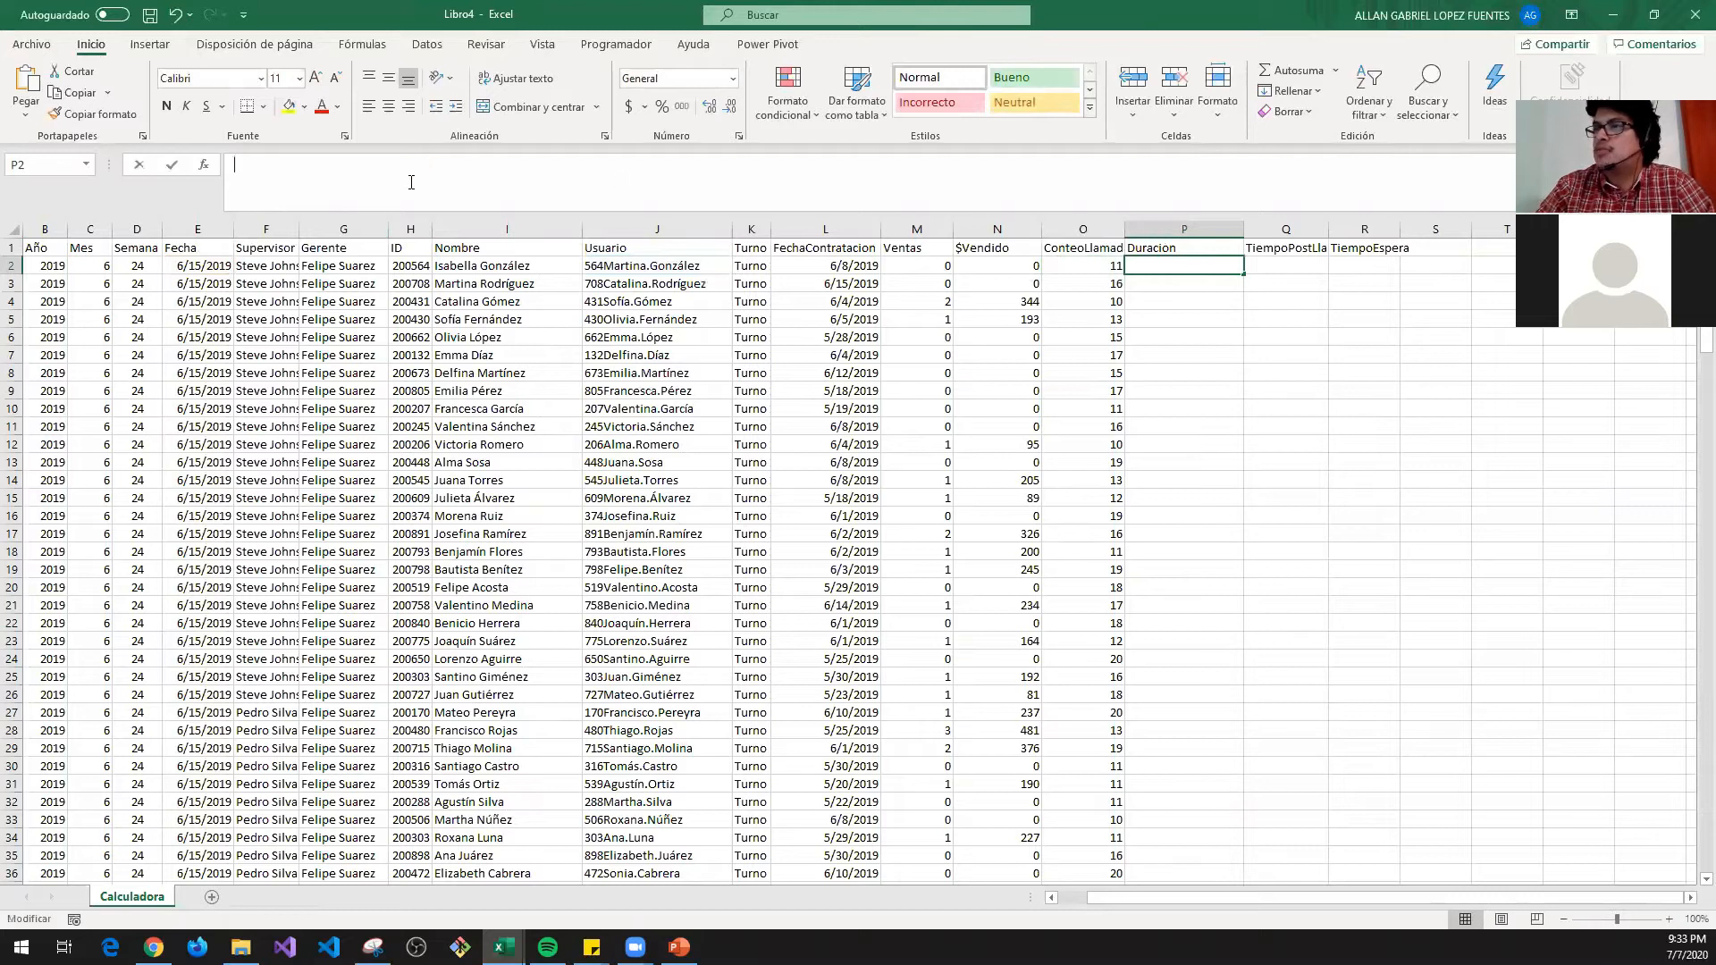
{"action": "key", "text": "ctrl+v"}
{"action": "left_click", "coordinate": [599, 165]}
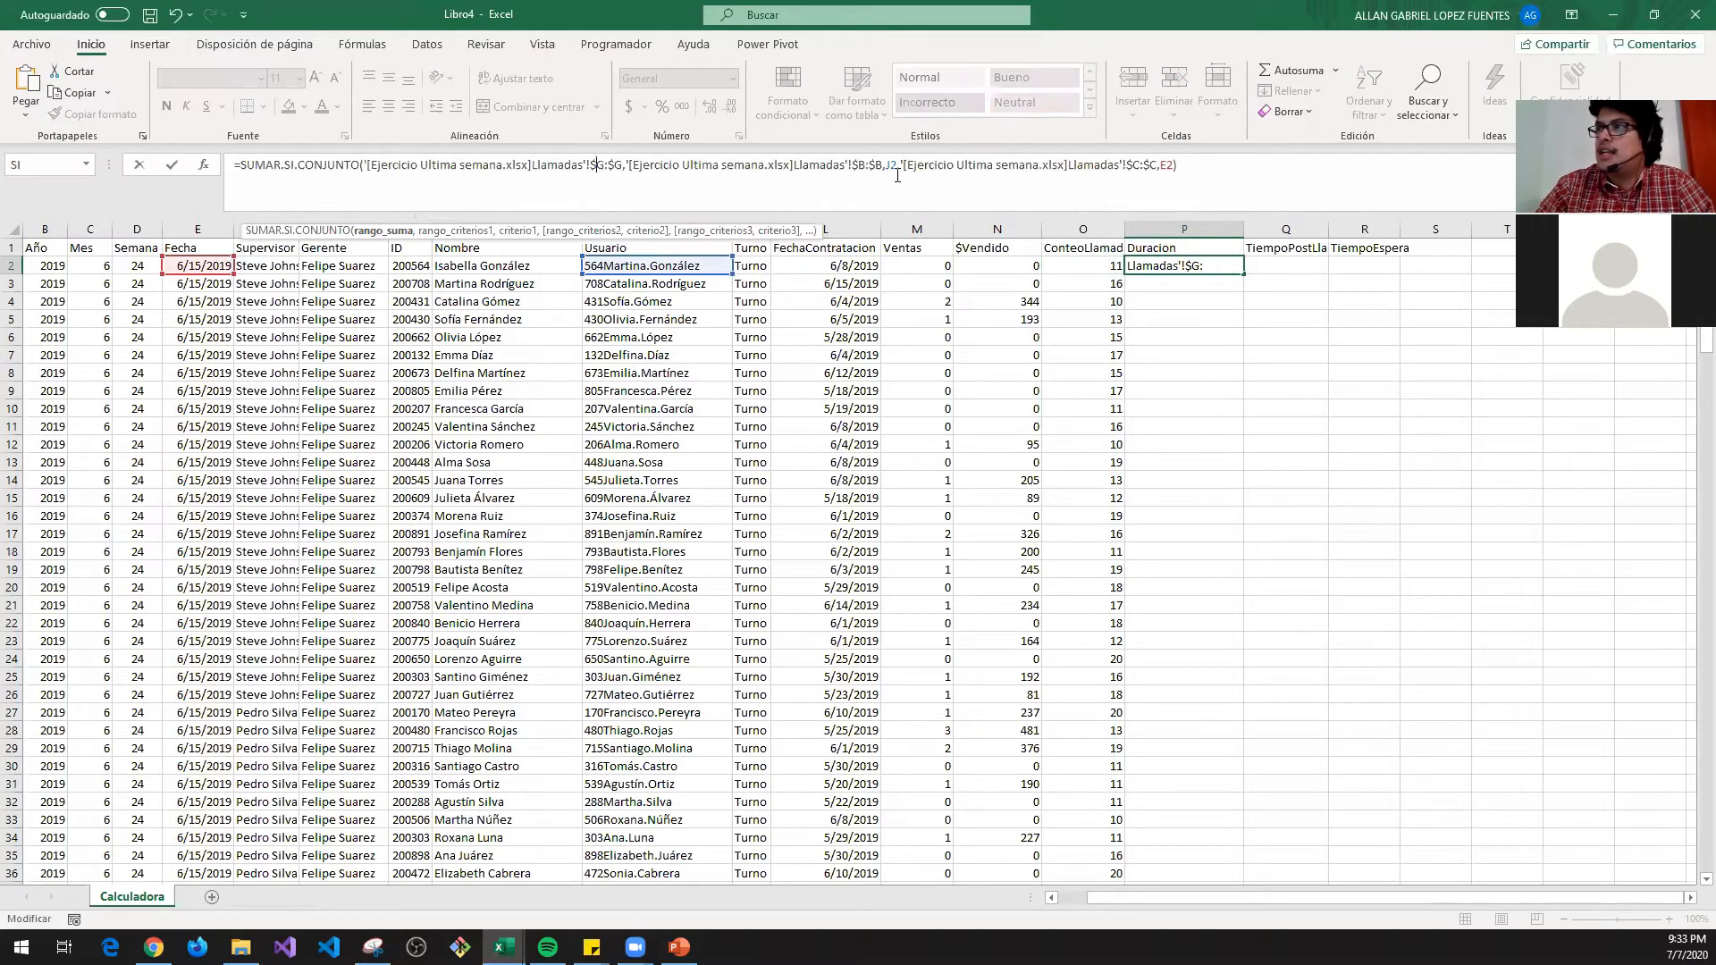
{"action": "key", "text": "BackSpace"}
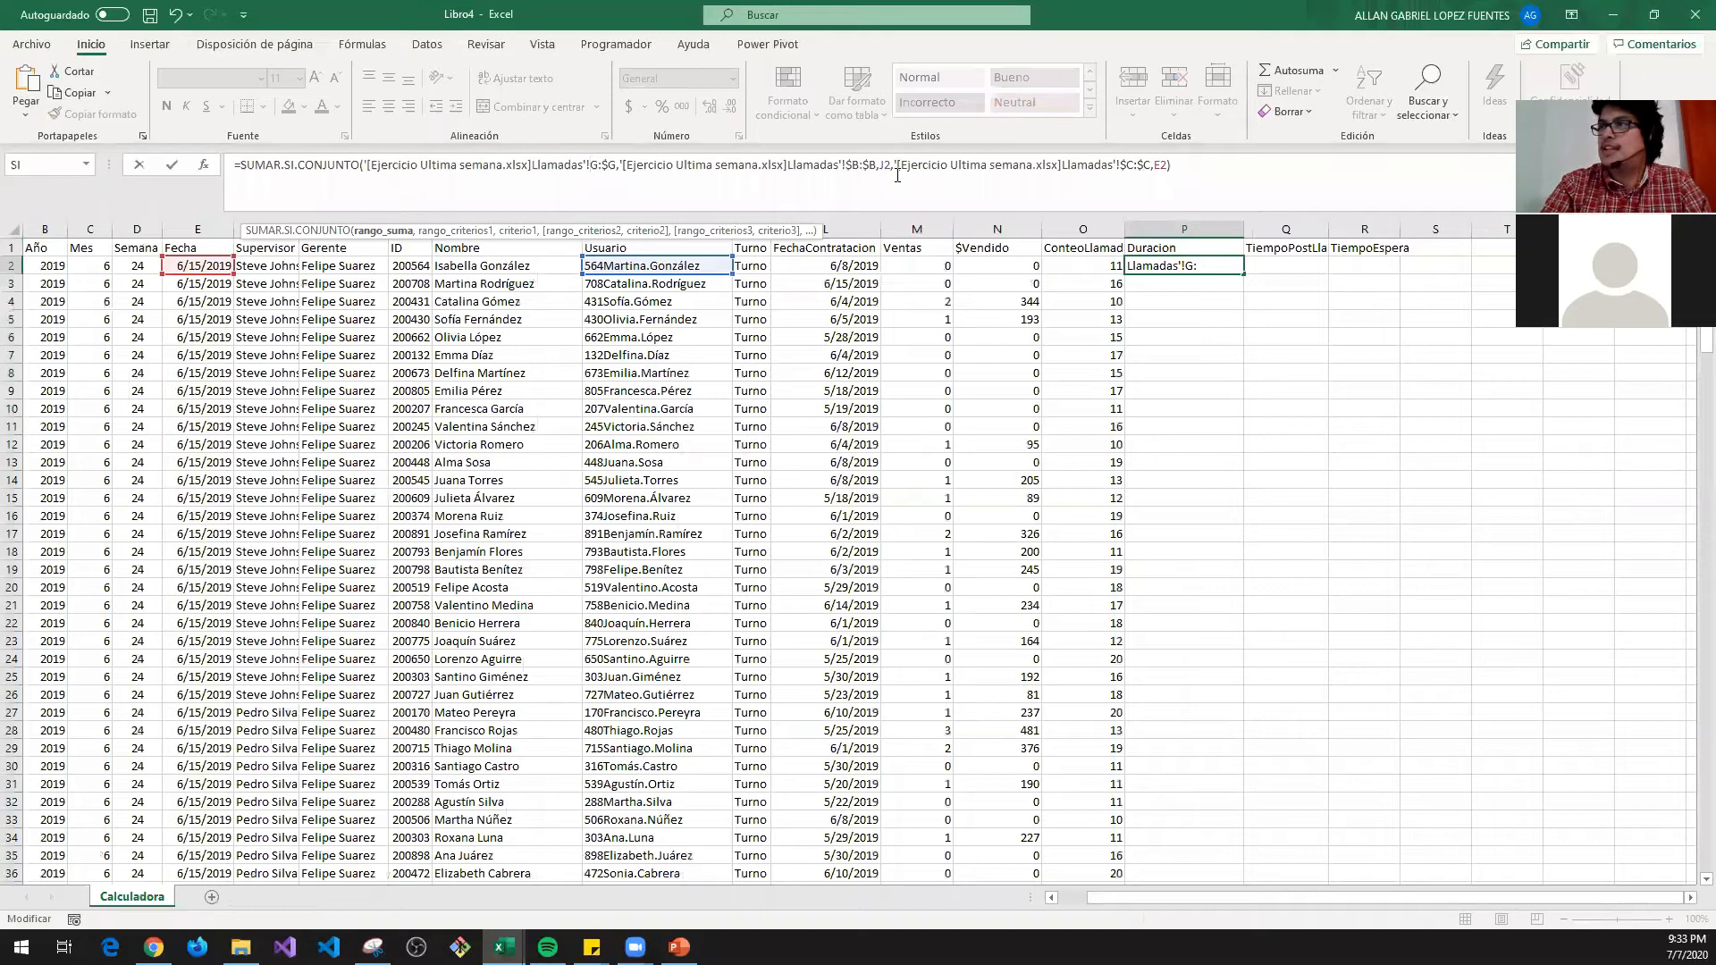
{"action": "key", "text": "Escape"}
- Enter the copied formula in P2 under Duracion, with the sum range changed to the Llamadas column $D:$D
{"action": "left_click", "coordinate": [563, 186]}
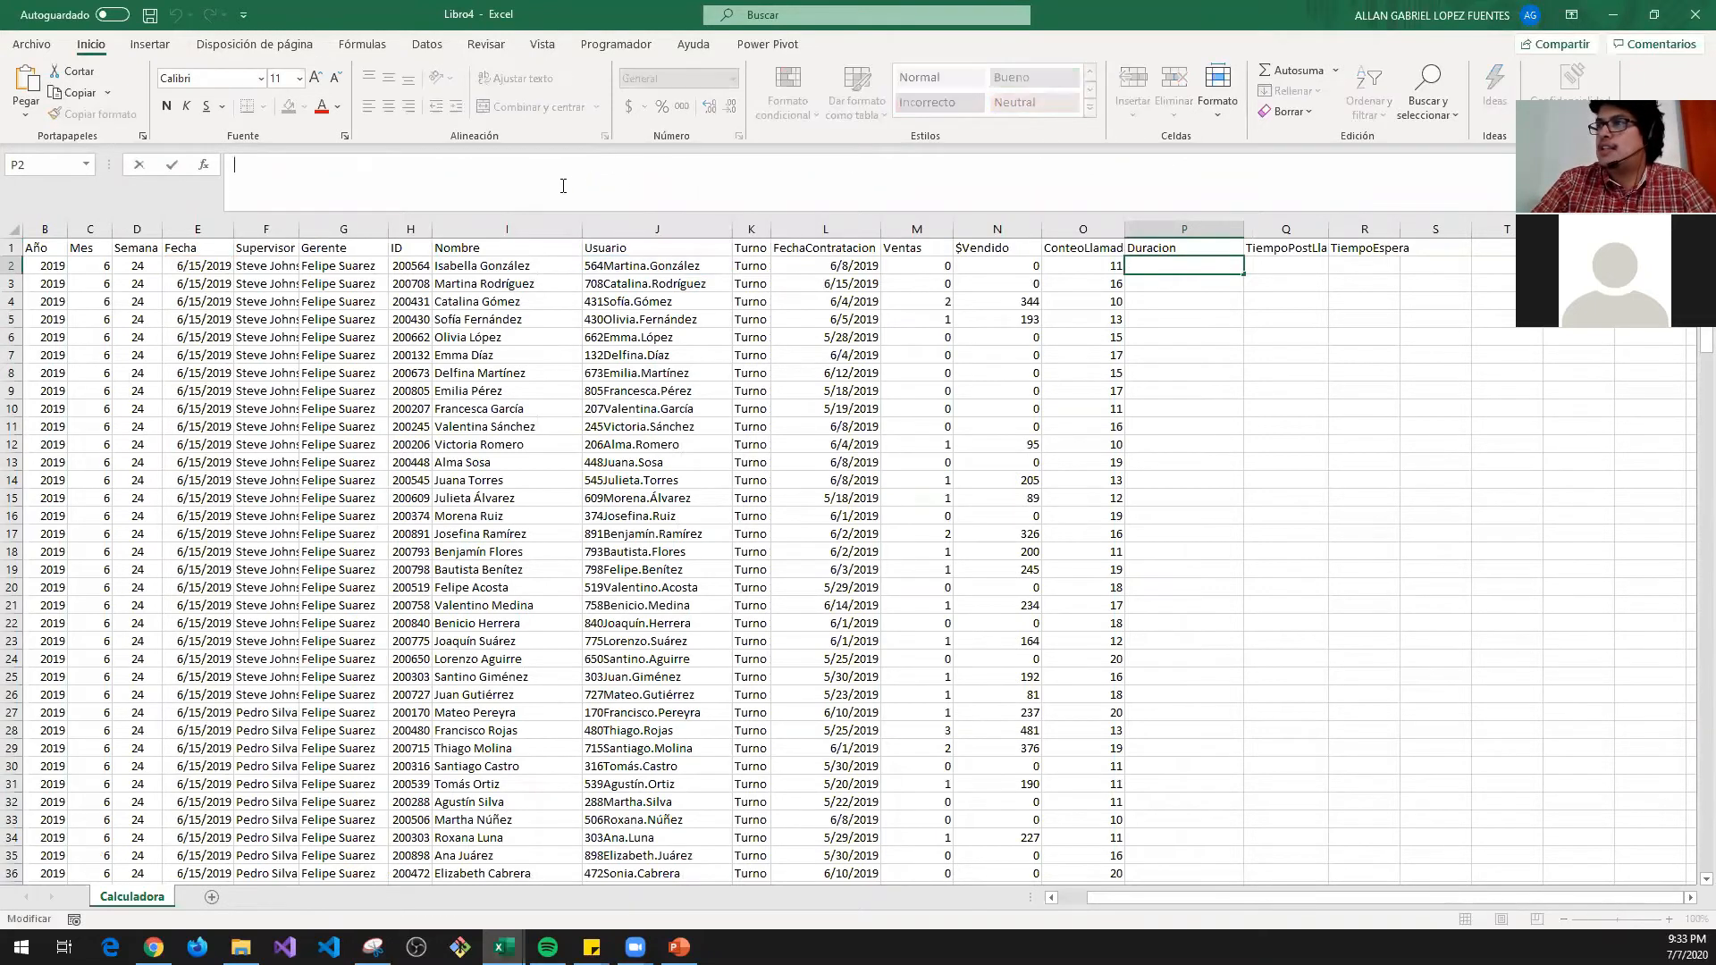
{"action": "key", "text": "ctrl+v"}
{"action": "left_click", "coordinate": [367, 164]}
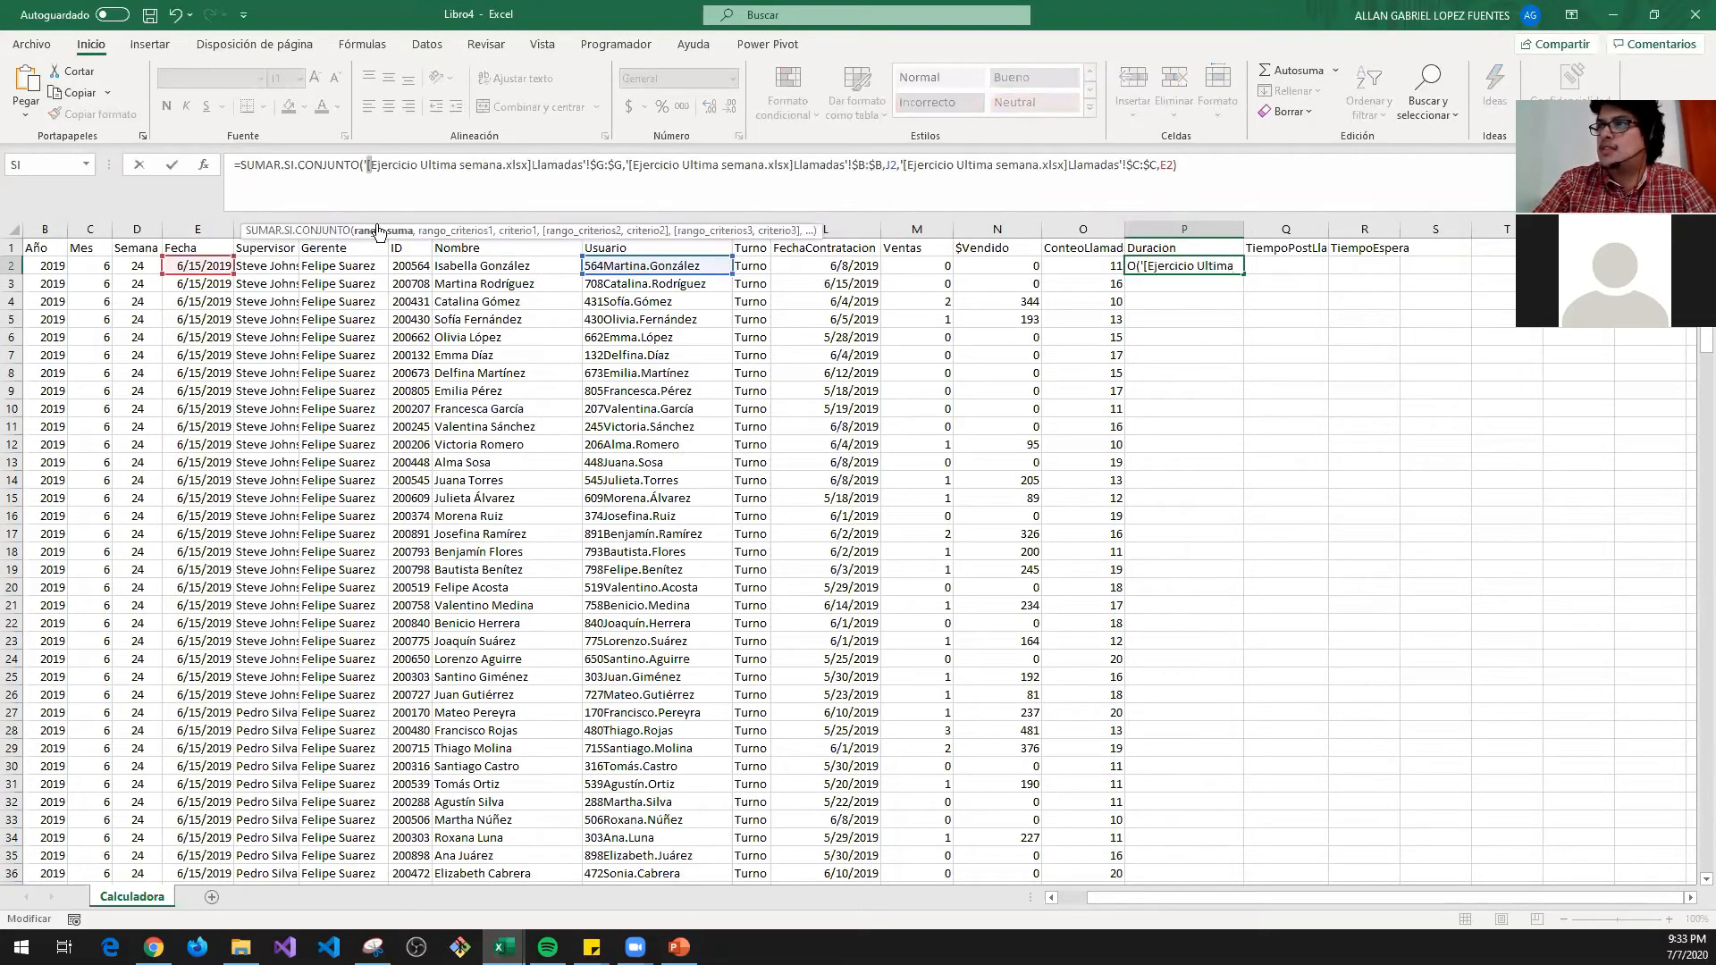
{"action": "left_click", "coordinate": [378, 233]}
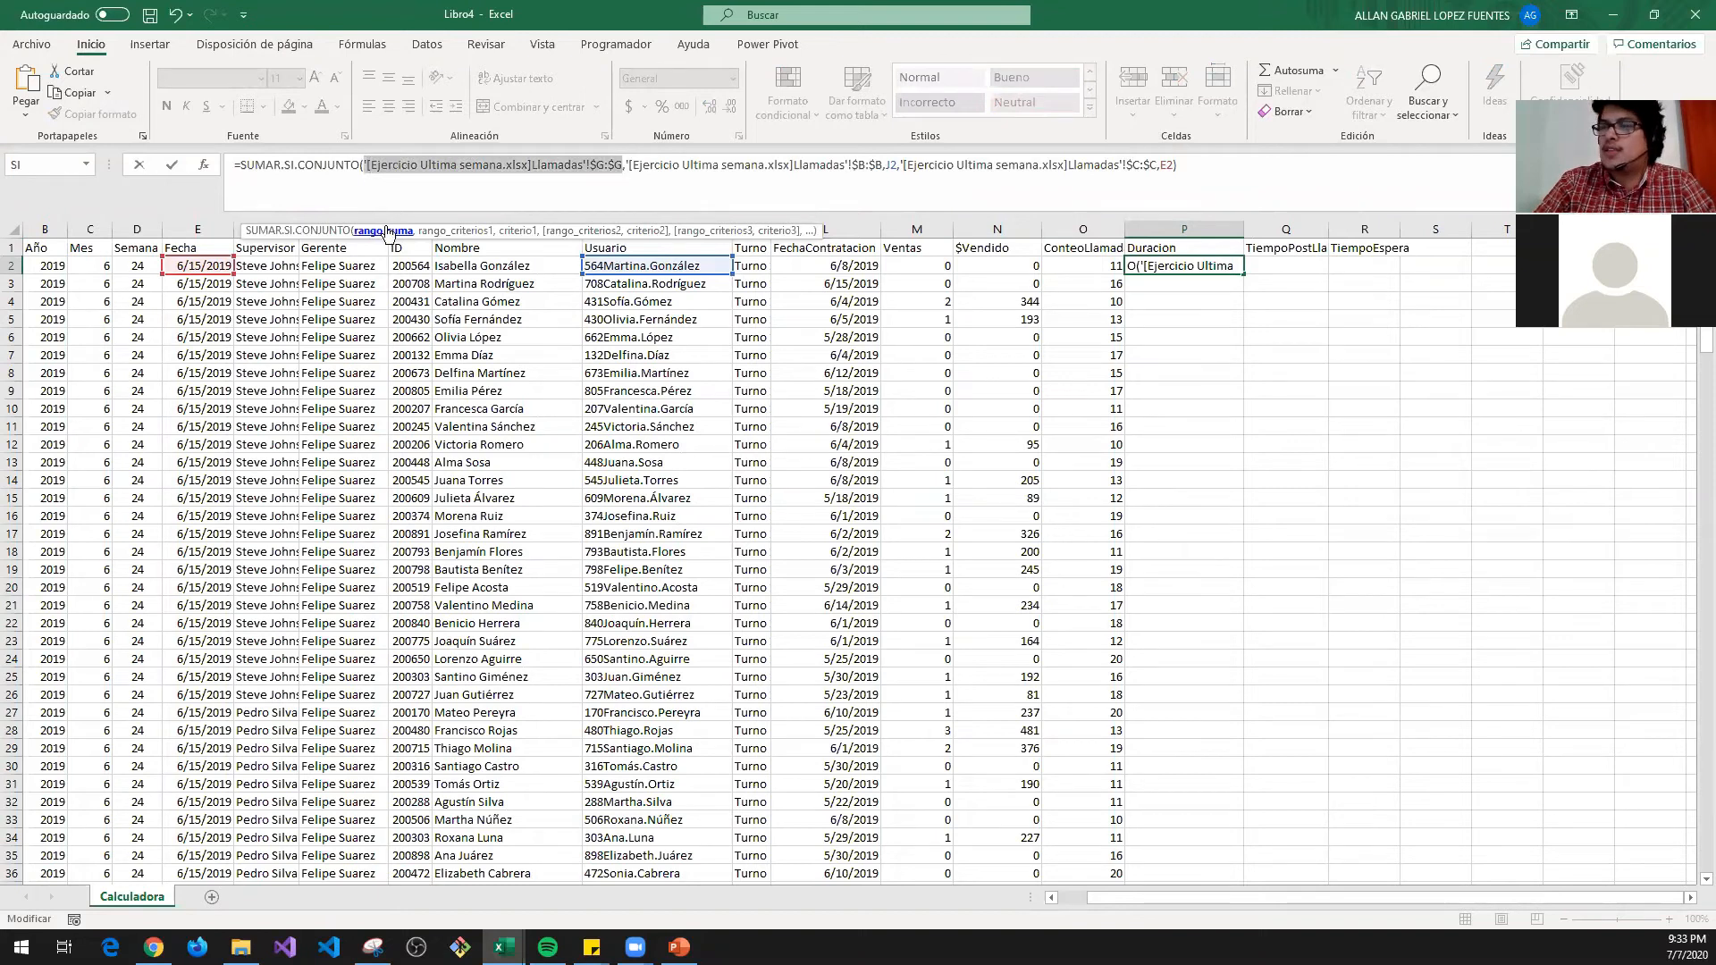
{"action": "left_click", "coordinate": [602, 164]}
{"action": "key", "text": "BackSpace"}
{"action": "type", "text": "D"}
{"action": "key", "text": "BackSpace"}
{"action": "type", "text": "D"}
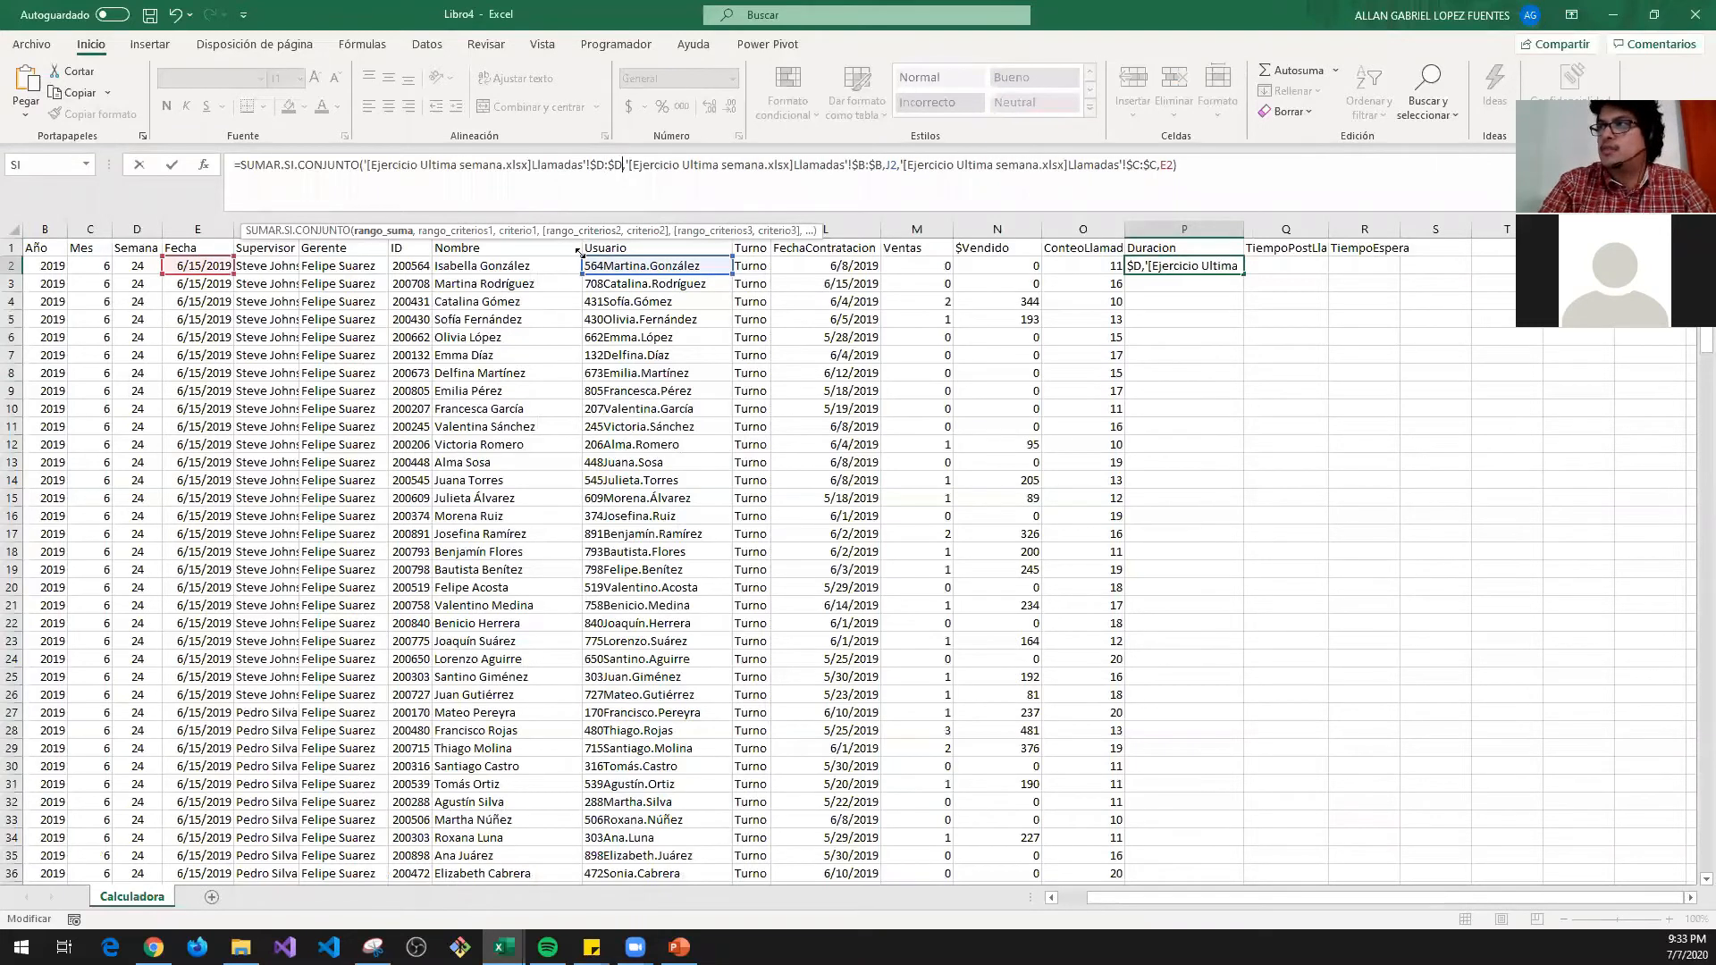
{"action": "key", "text": "Tab"}
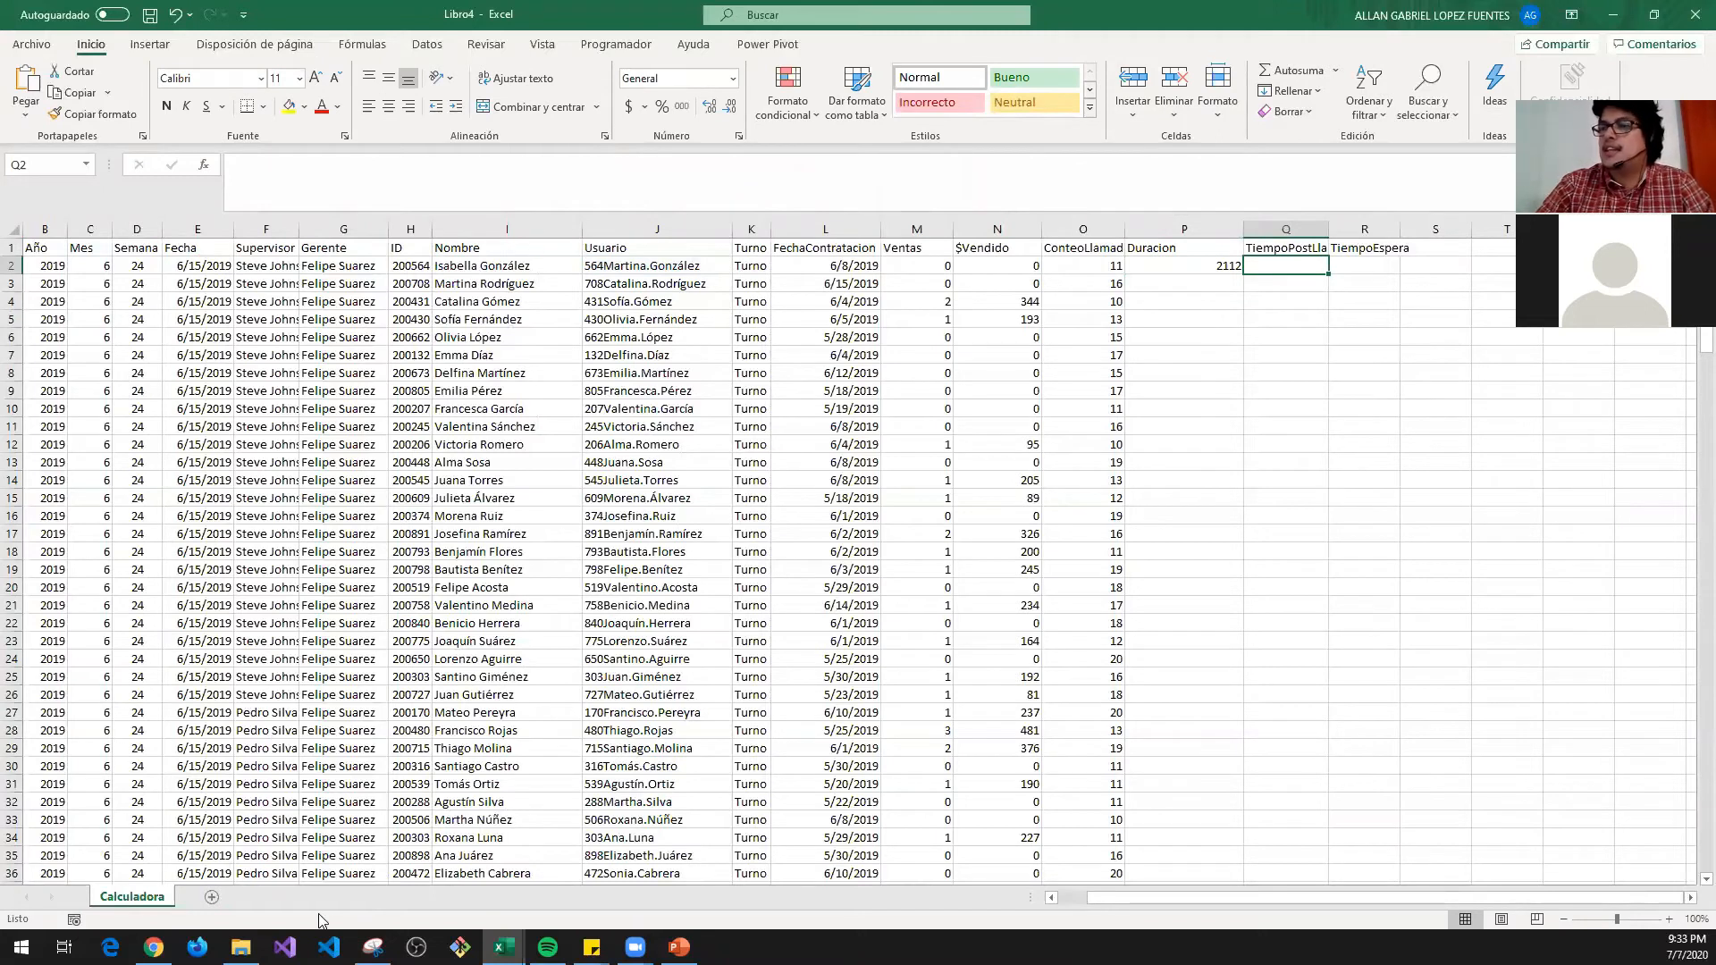
- Enter the copied formula in Q2 for the post-call time, with the sum range changed to the Llamadas column $E:$E
{"action": "key", "text": "alt+Tab"}
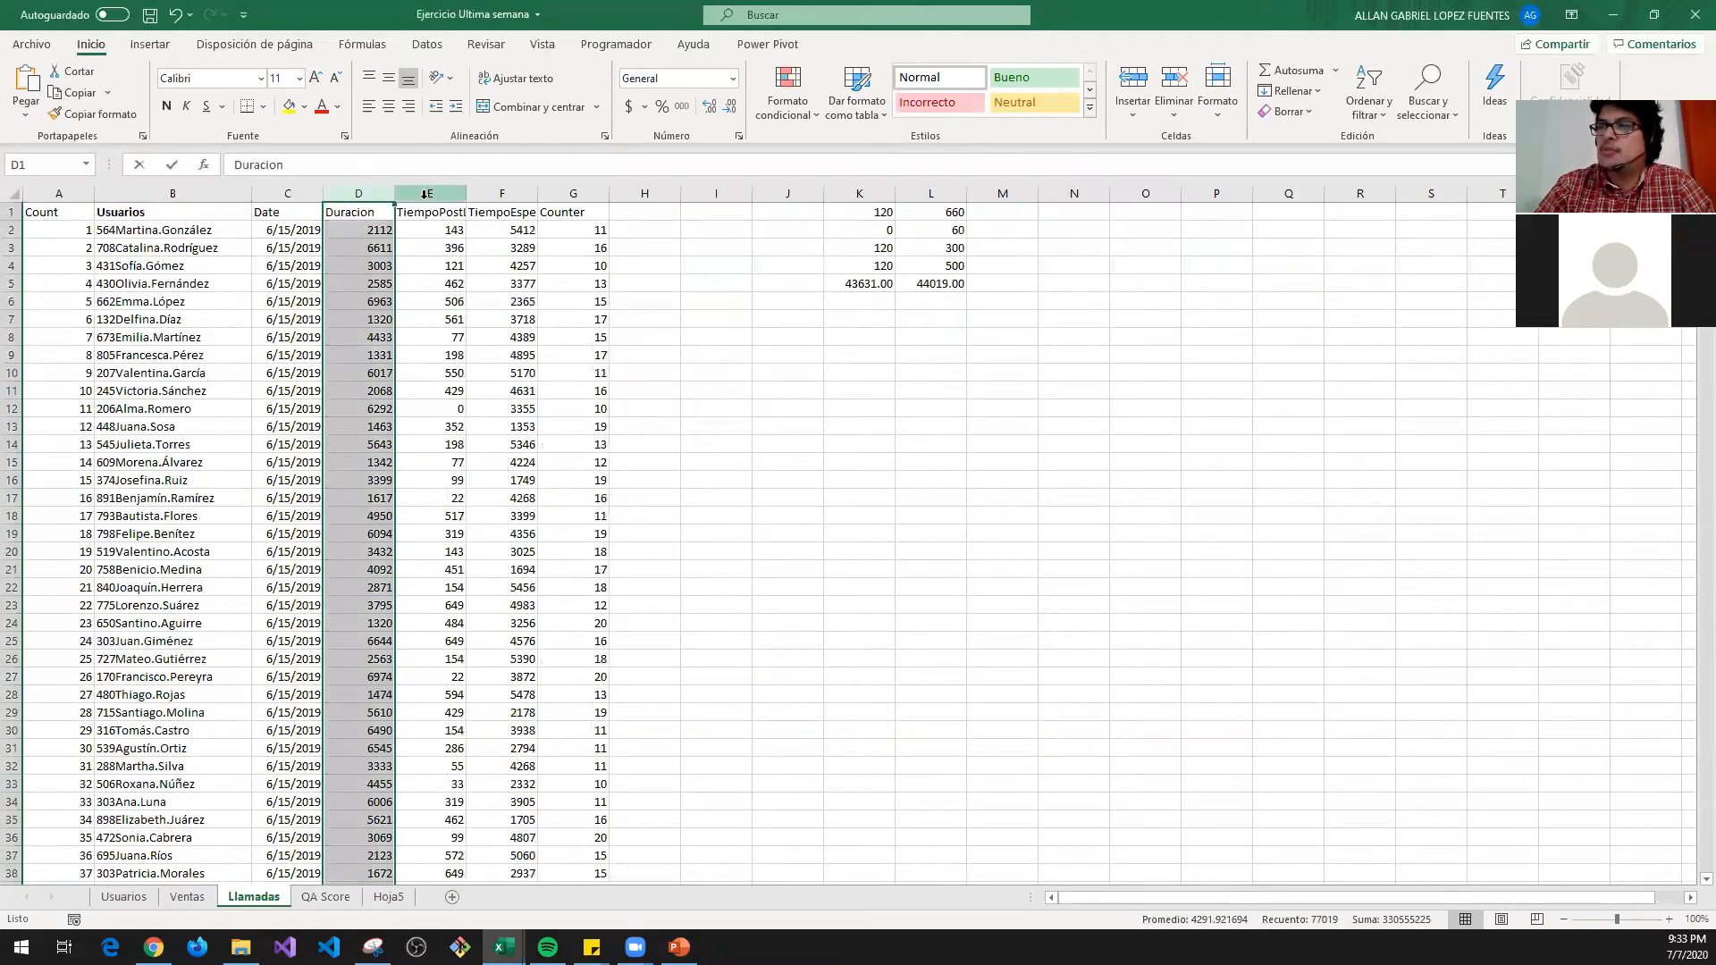
{"action": "left_click", "coordinate": [433, 186]}
{"action": "key", "text": "alt+Tab"}
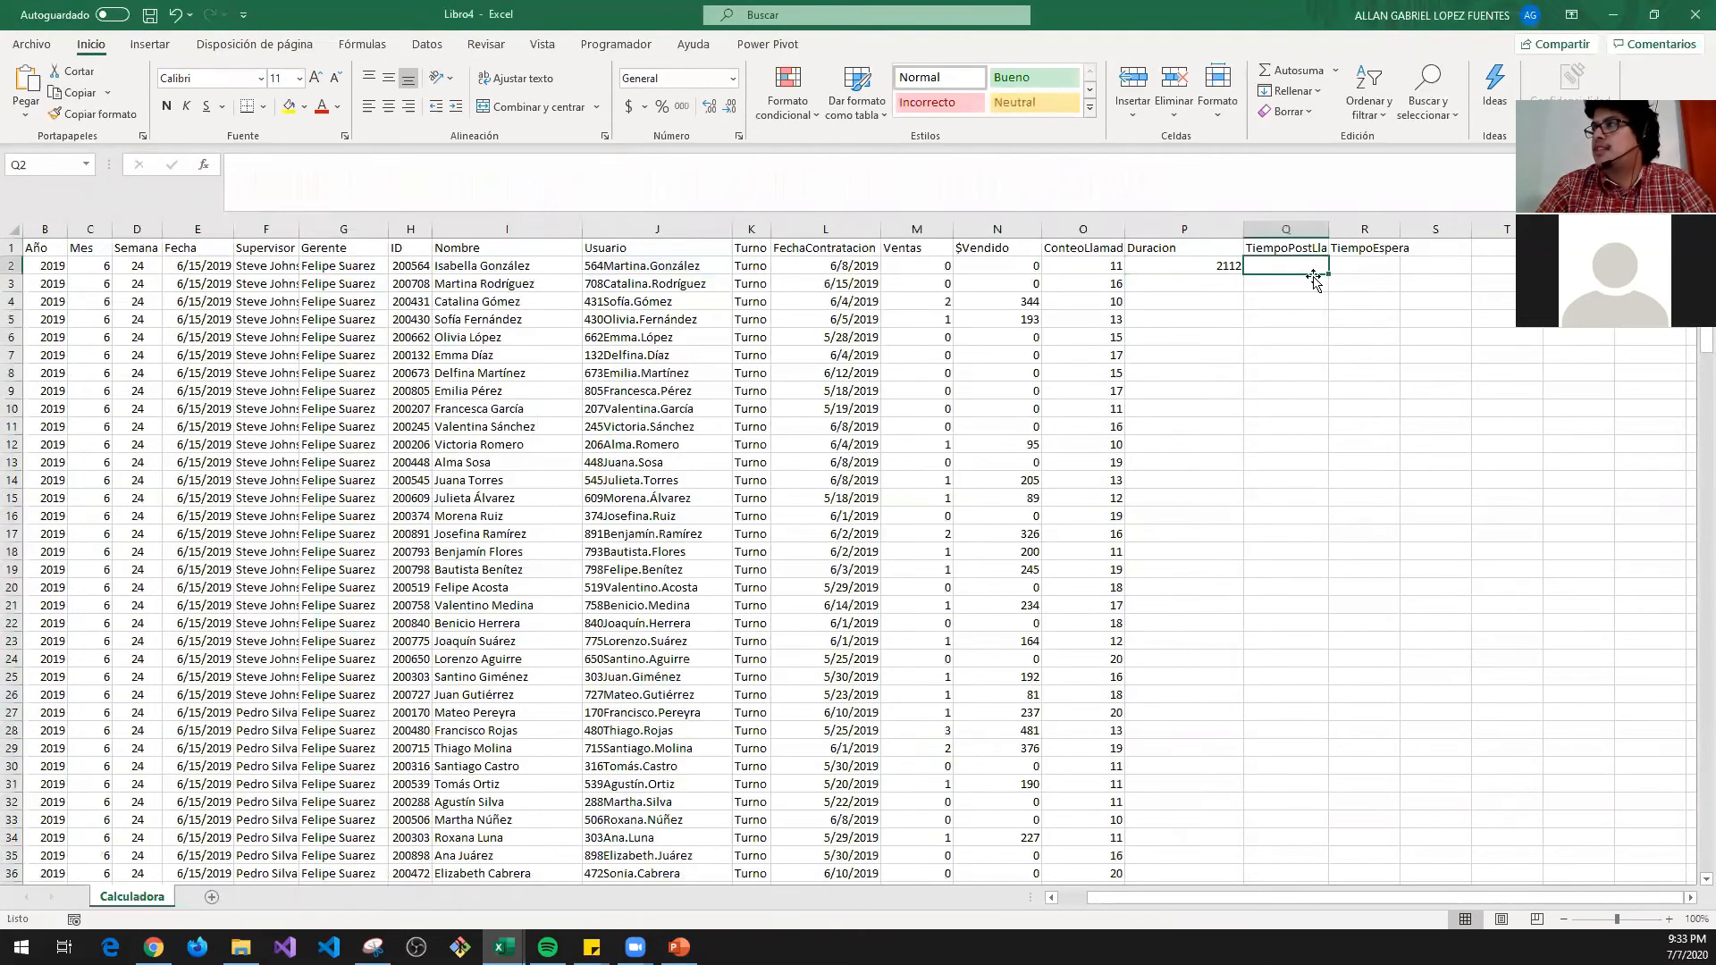
{"action": "left_click", "coordinate": [681, 179]}
{"action": "key", "text": "ctrl+v"}
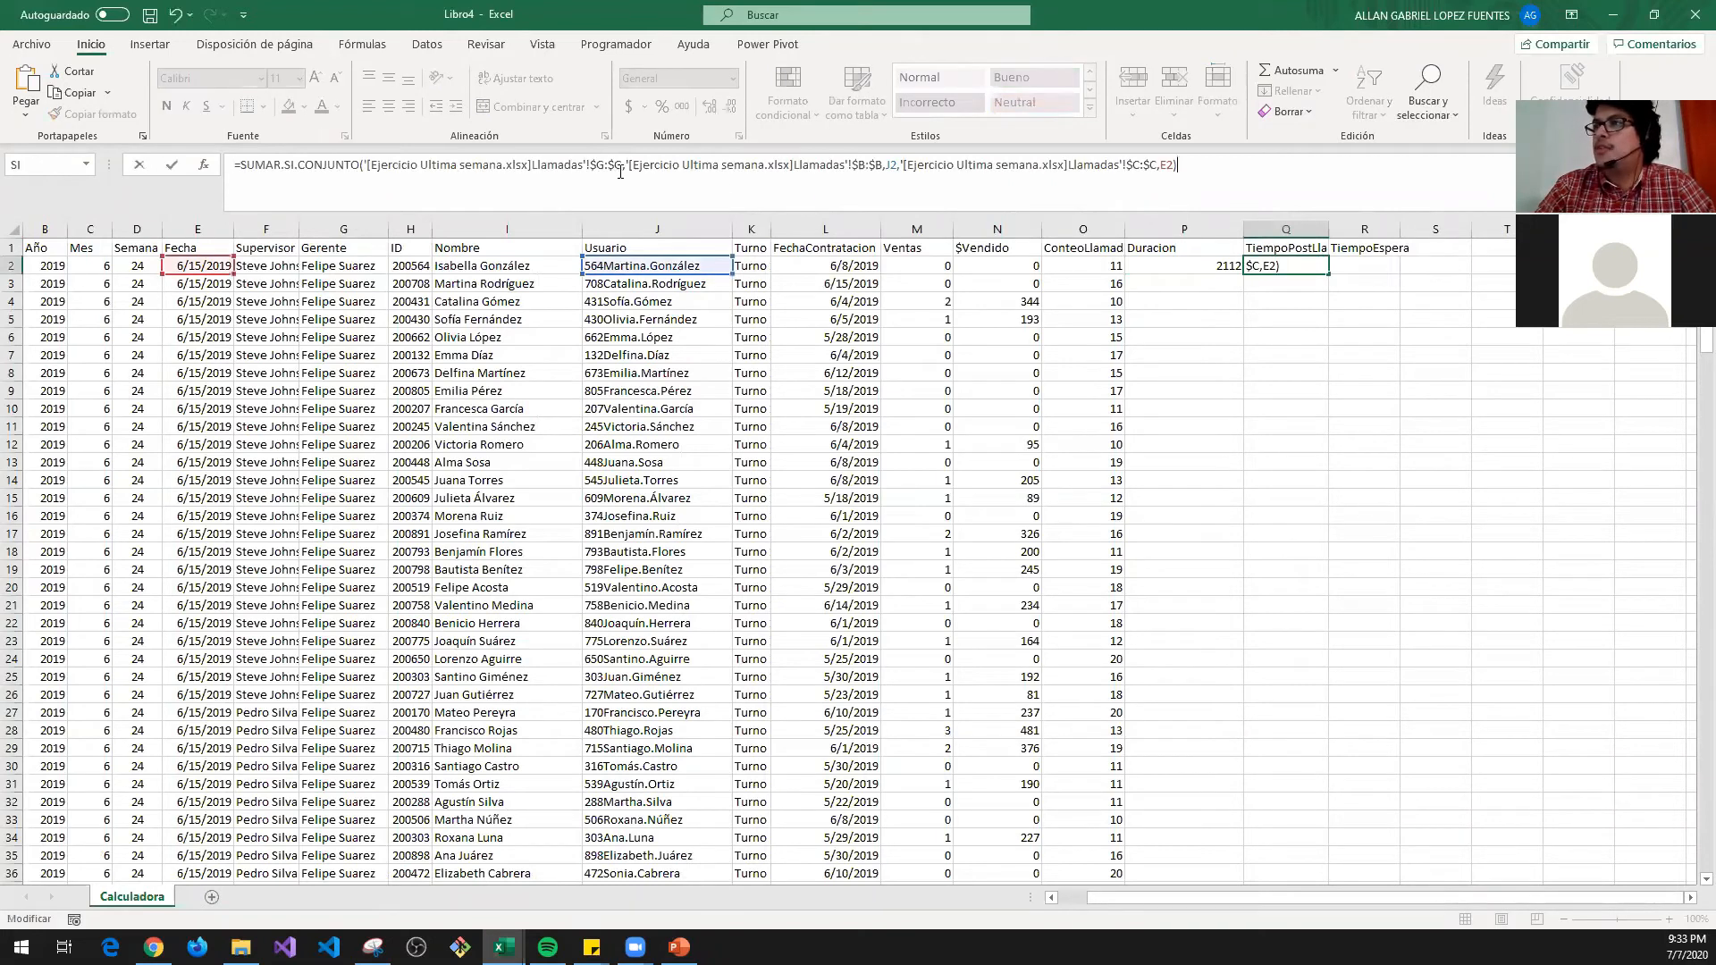
{"action": "left_click", "coordinate": [601, 165]}
{"action": "key", "text": "BackSpace"}
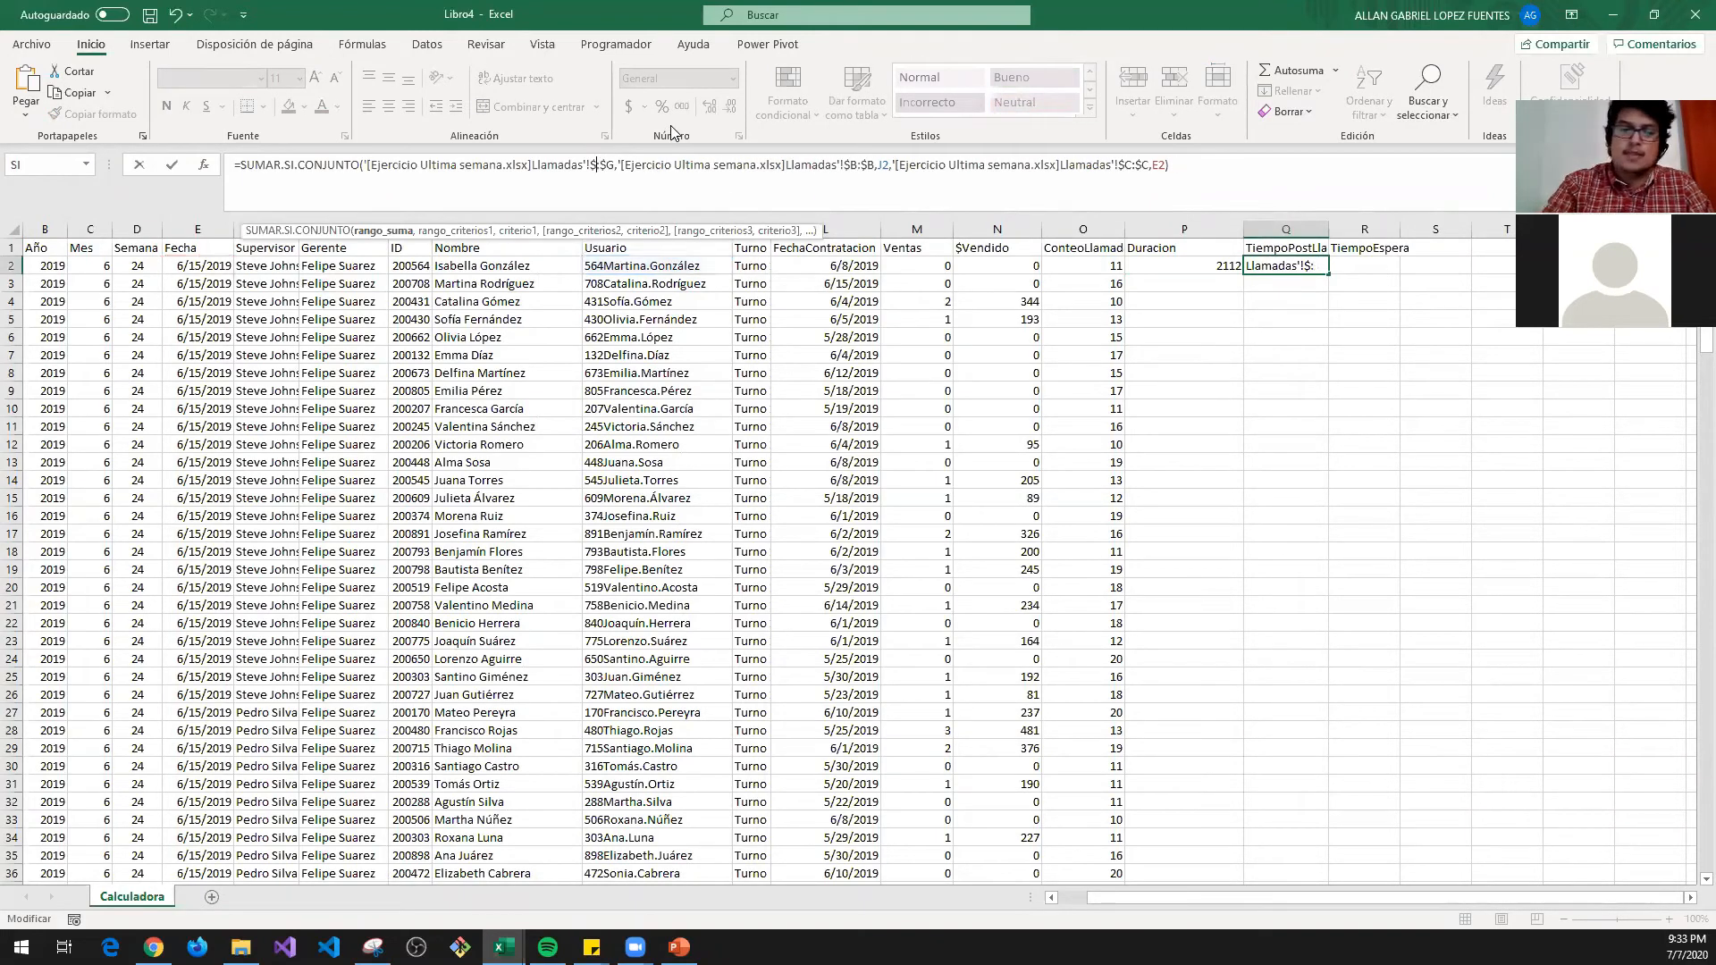
{"action": "type", "text": "E"}
{"action": "key", "text": "Right"}
{"action": "key", "text": "Delete"}
{"action": "type", "text": "E"}
{"action": "key", "text": "Tab"}
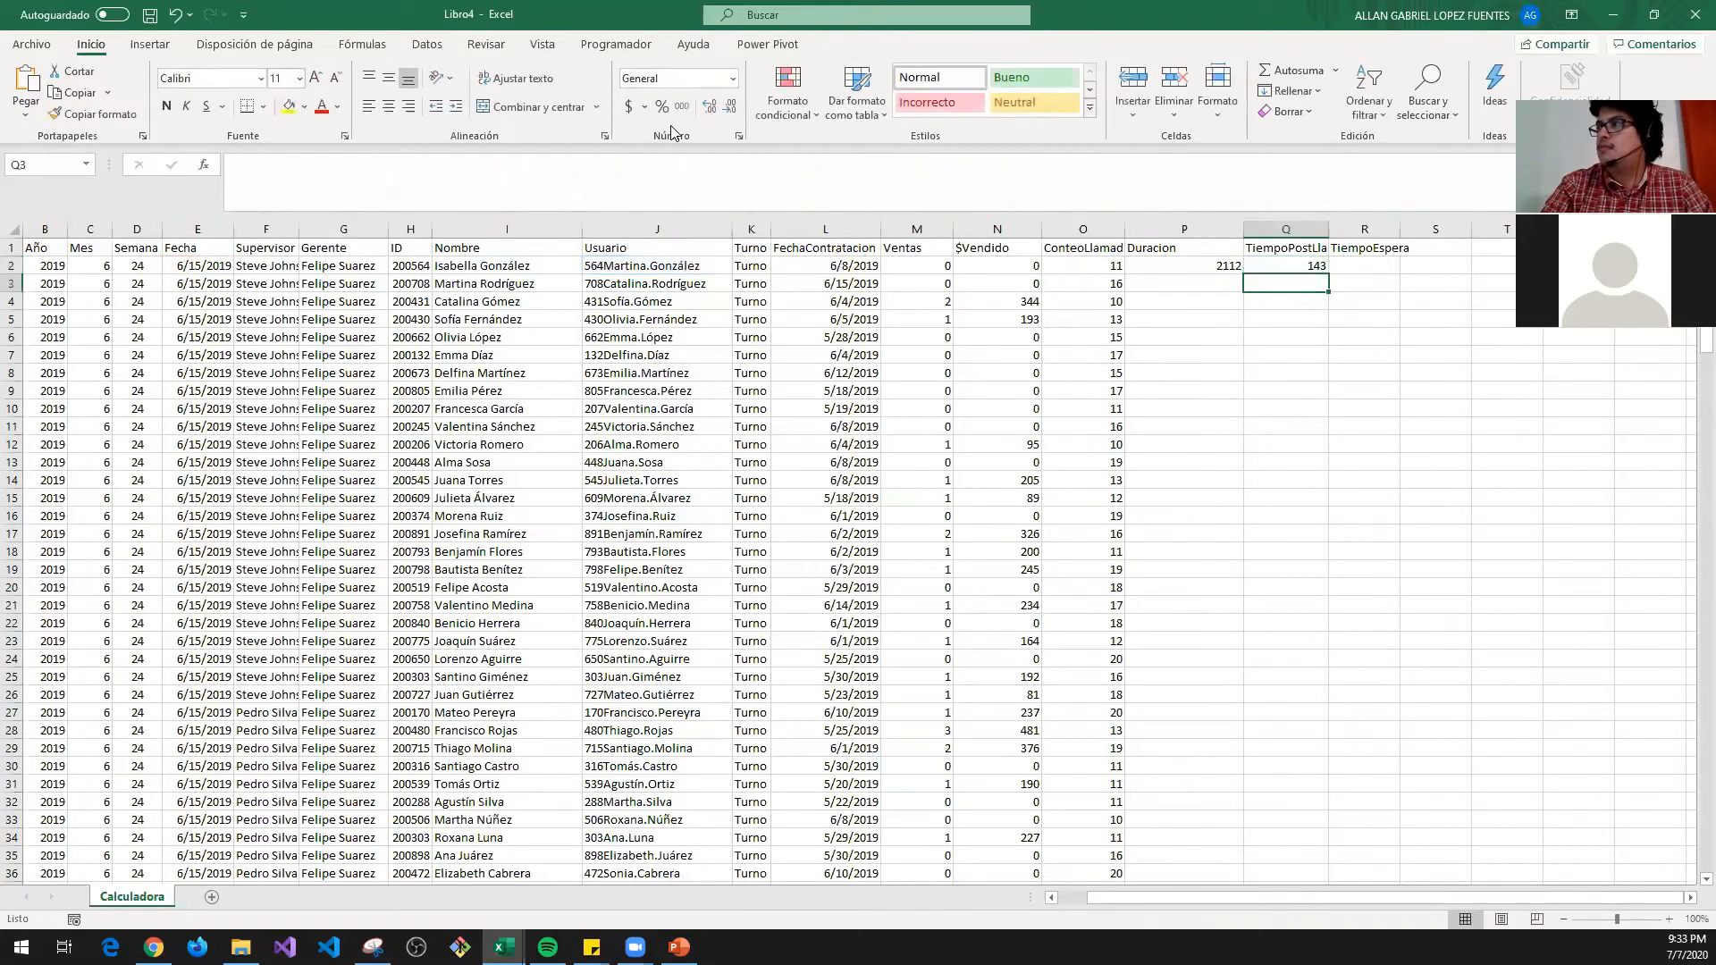
- Enter the copied formula in R2 under TiempoEspera, with the sum range changed to the Llamadas column $F:$F
{"action": "key", "text": "alt+Tab"}
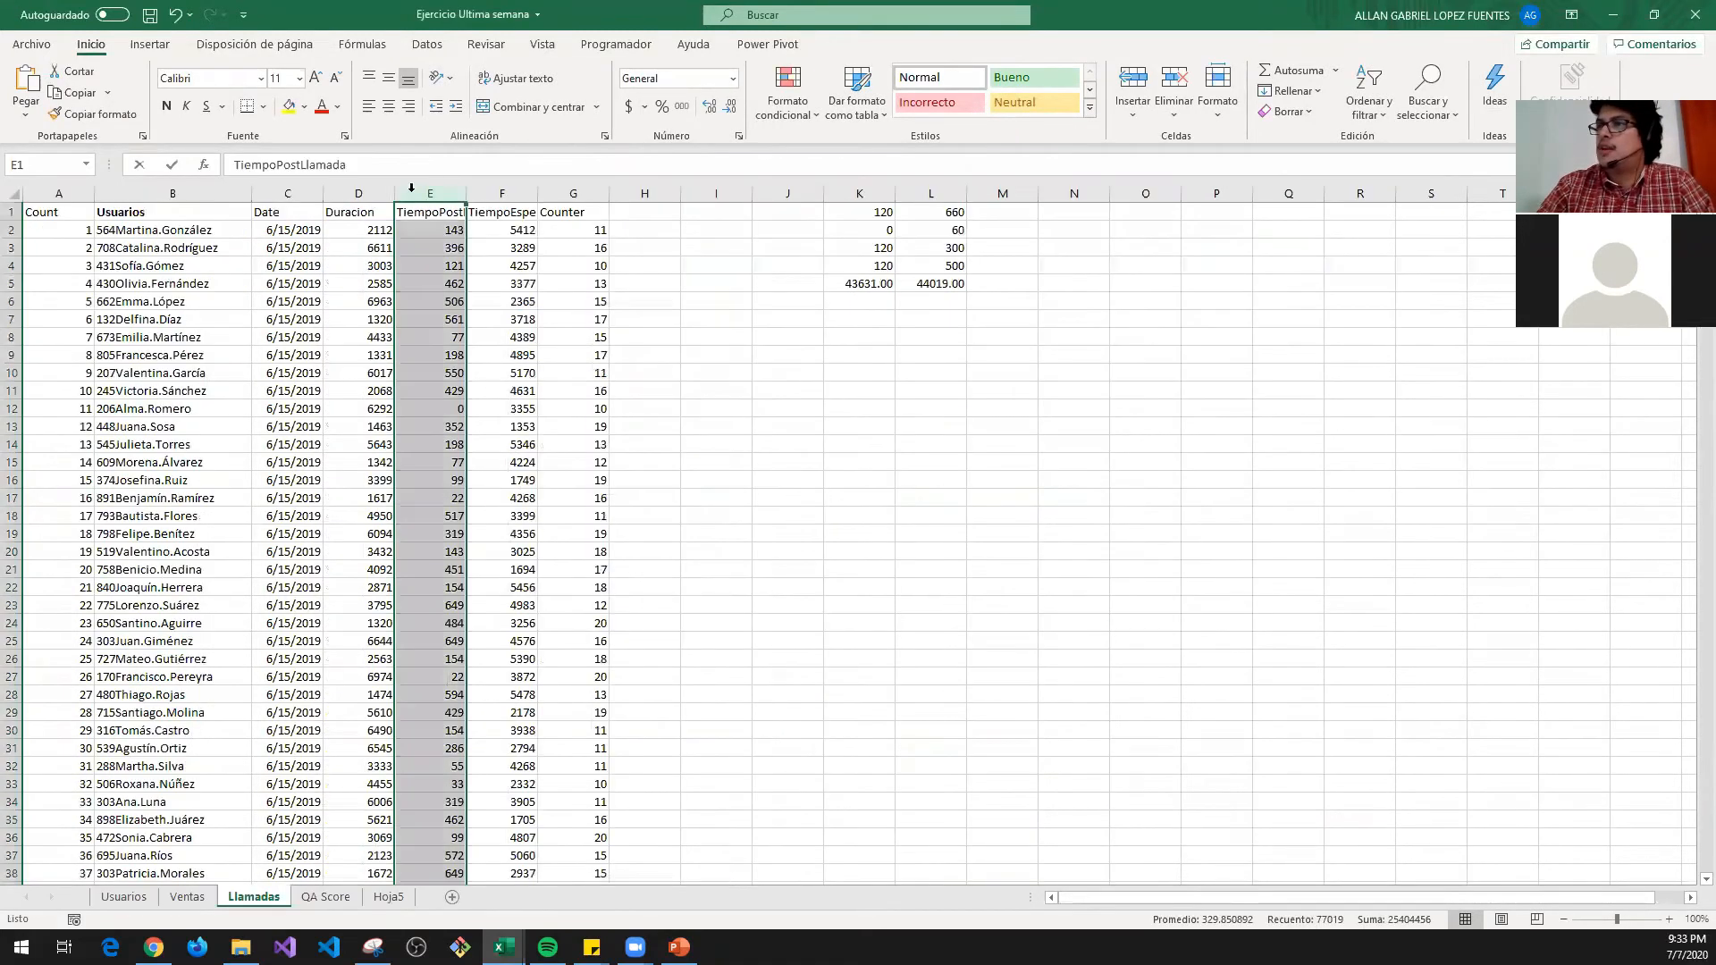
{"action": "left_click", "coordinate": [509, 195]}
{"action": "key", "text": "alt+Tab"}
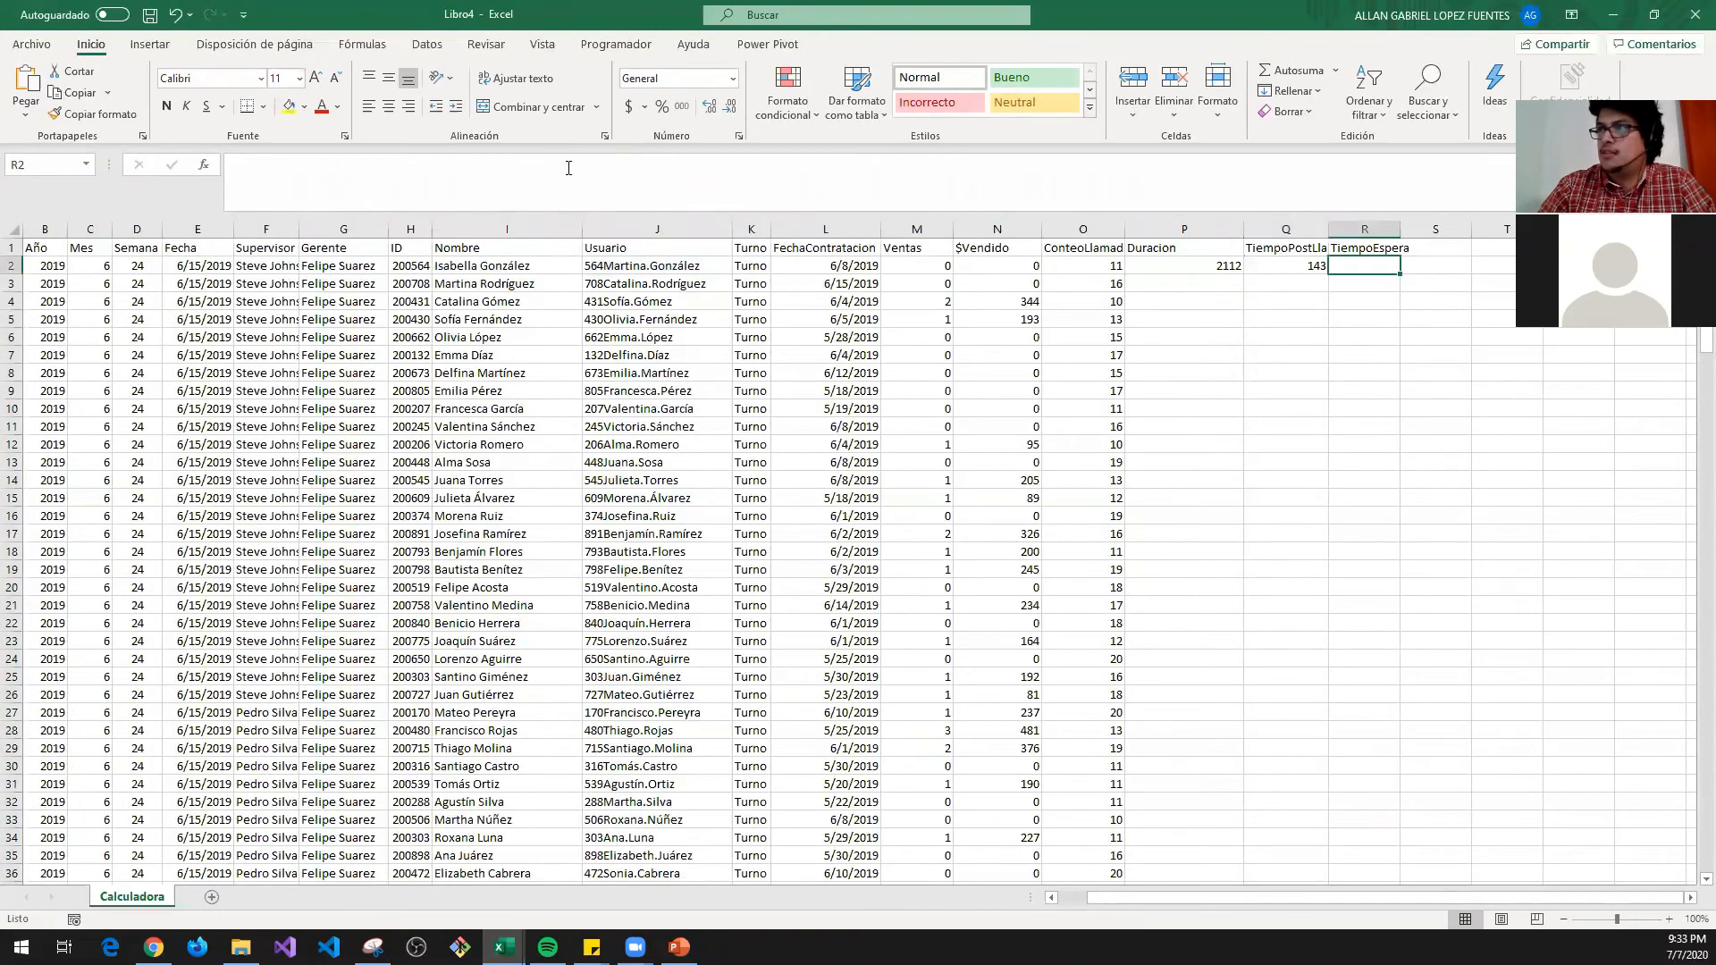
{"action": "left_click", "coordinate": [629, 174]}
{"action": "key", "text": "ctrl+v"}
{"action": "left_click", "coordinate": [602, 165]}
{"action": "key", "text": "BackSpace"}
{"action": "type", "text": "F"}
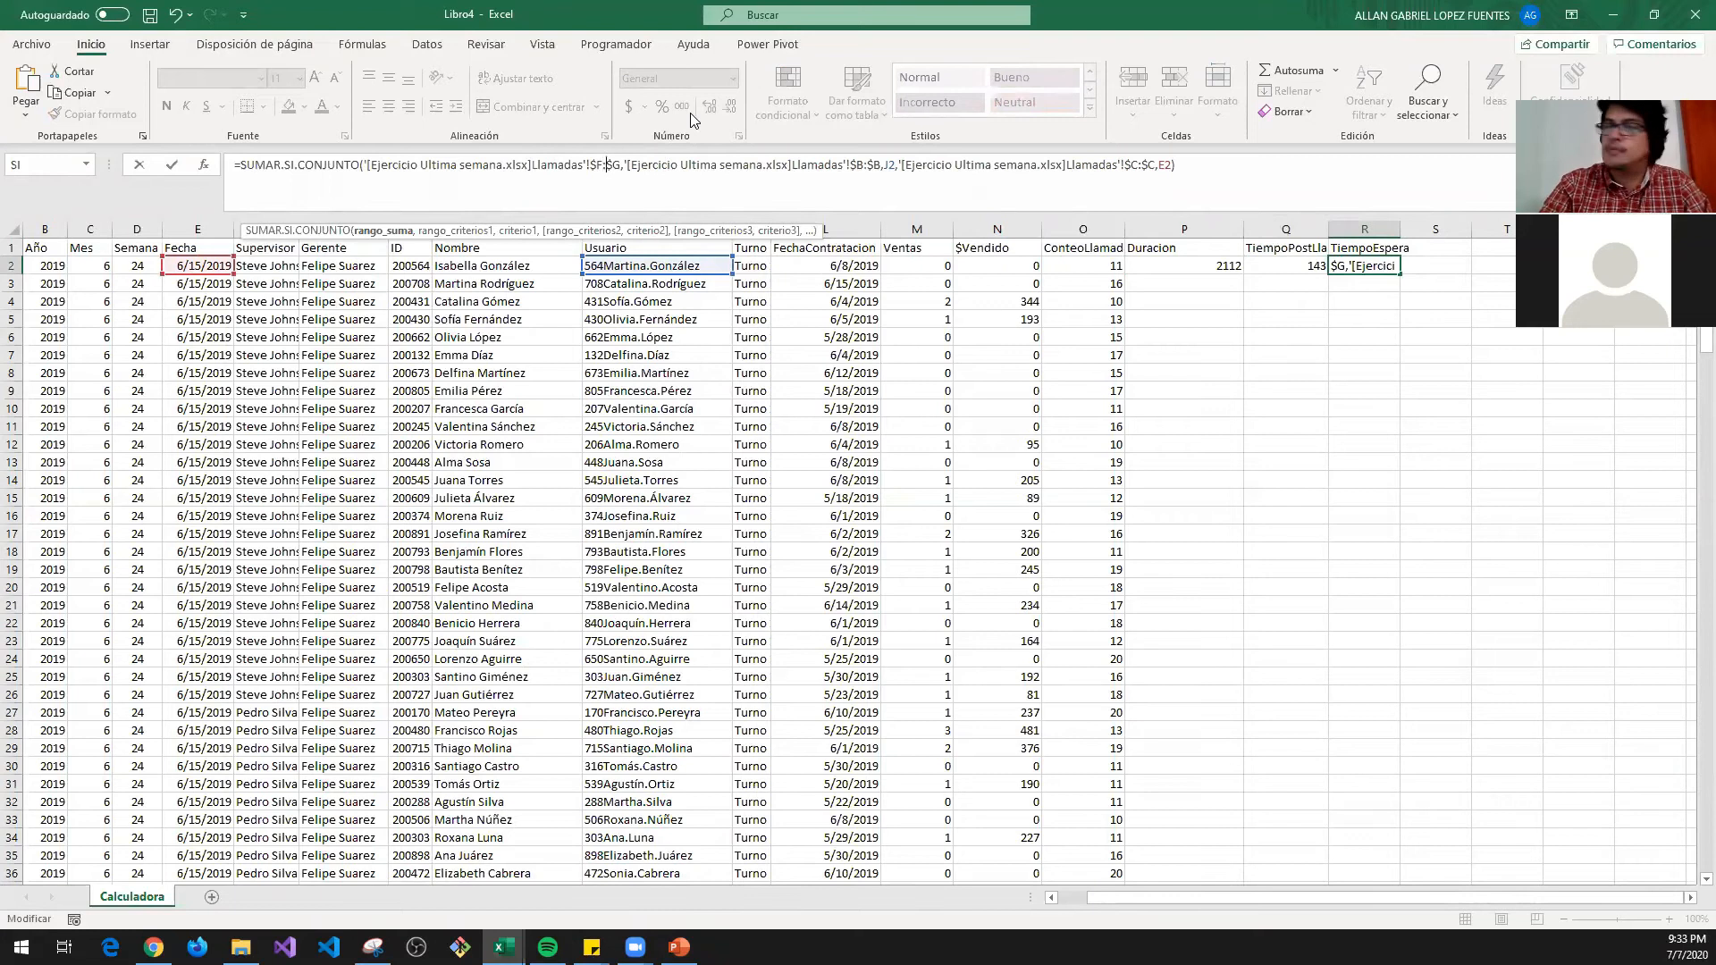
{"action": "key", "text": "BackSpace"}
{"action": "type", "text": "F"}
{"action": "key", "text": "Return"}
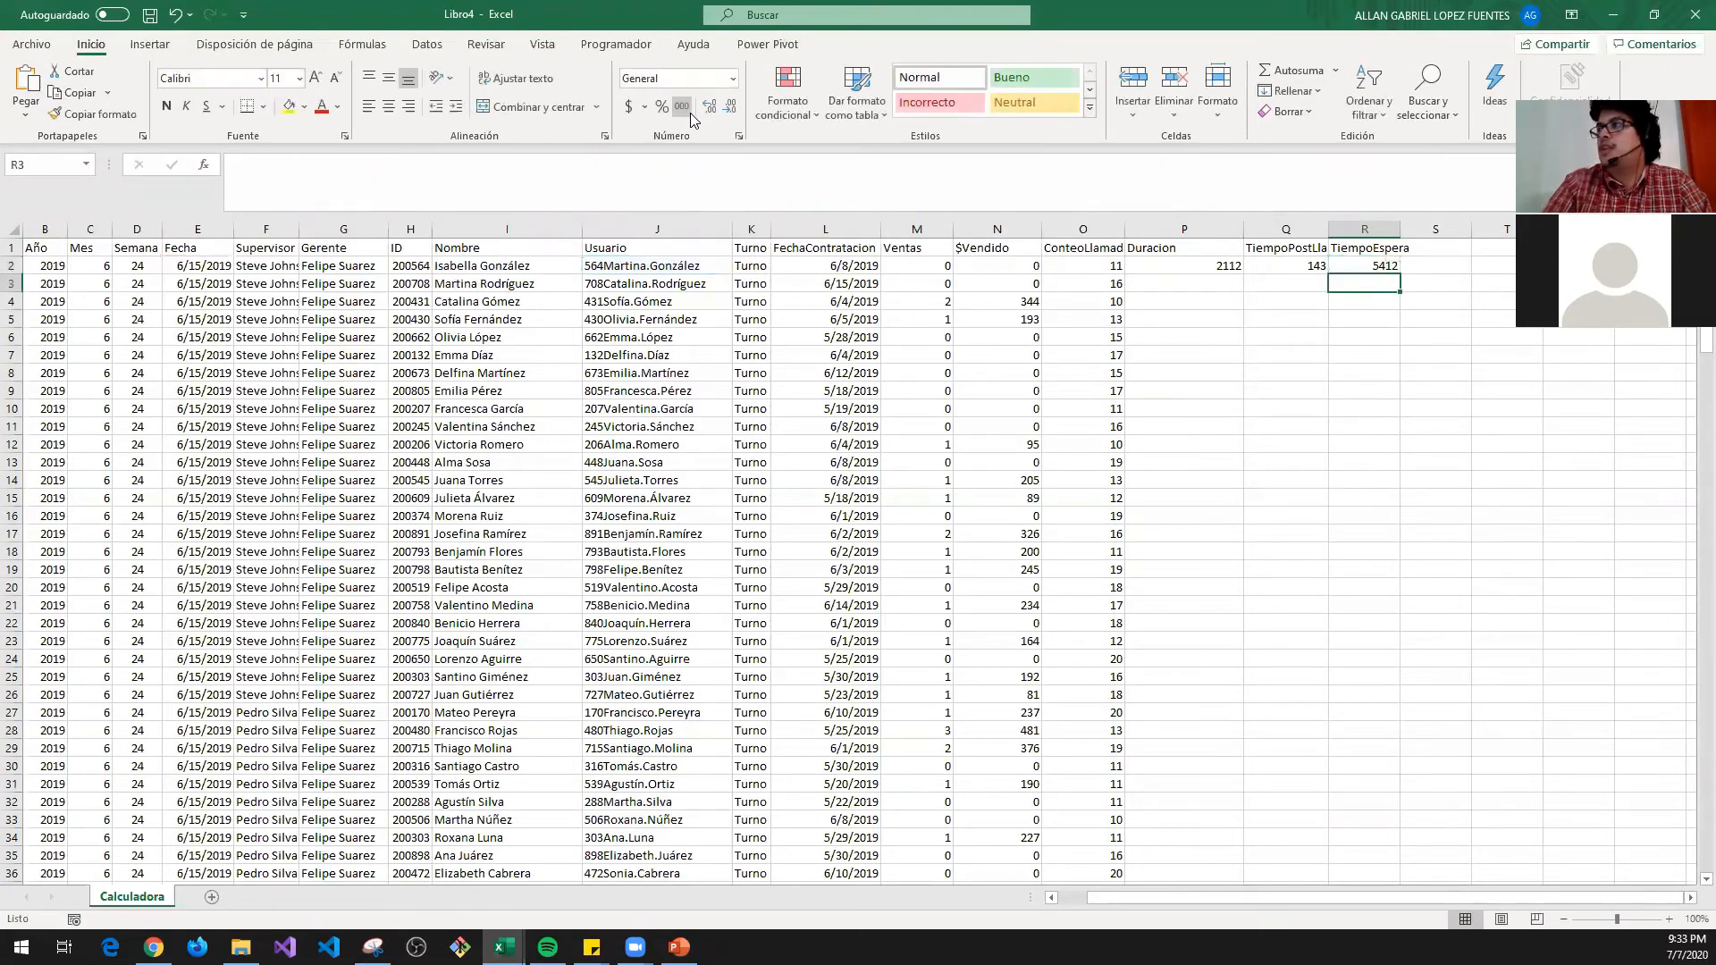
- Narrow the Duracion column in Calculadora to fit its content
{"action": "key", "text": "Up"}
{"action": "key", "text": "Left"}
{"action": "key", "text": "Left"}
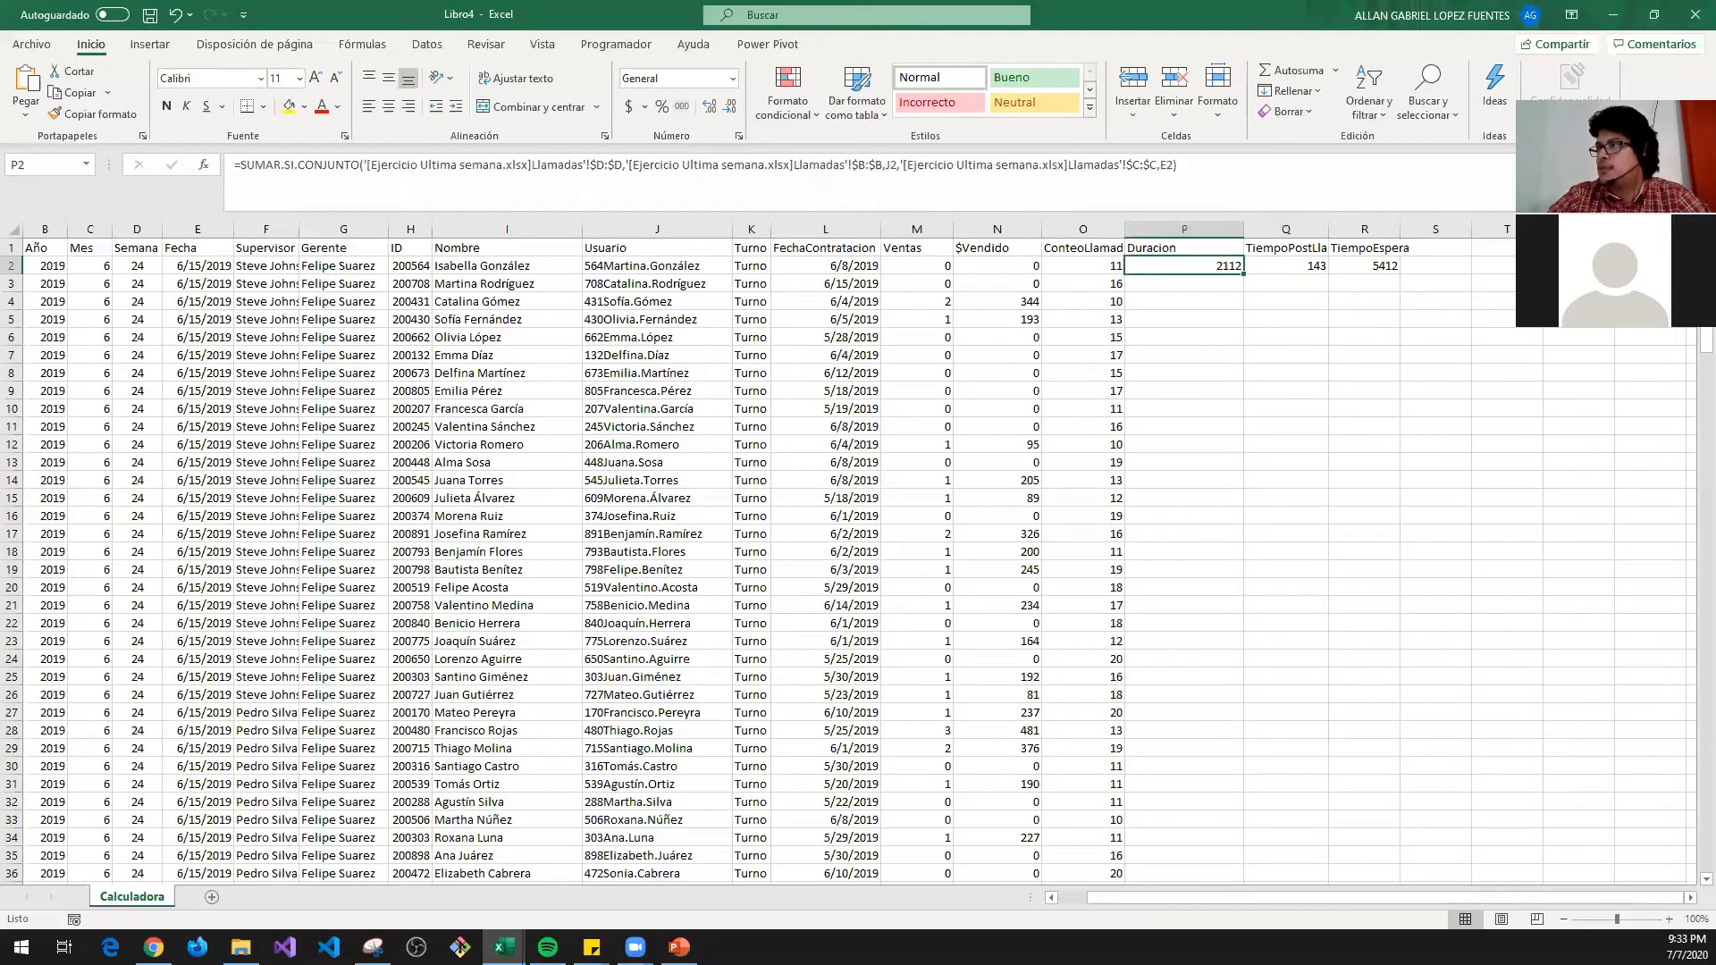
{"action": "double_click", "coordinate": [1243, 228]}
{"action": "left_click_drag", "start_coordinate": [1180, 229], "coordinate": [1188, 229]}
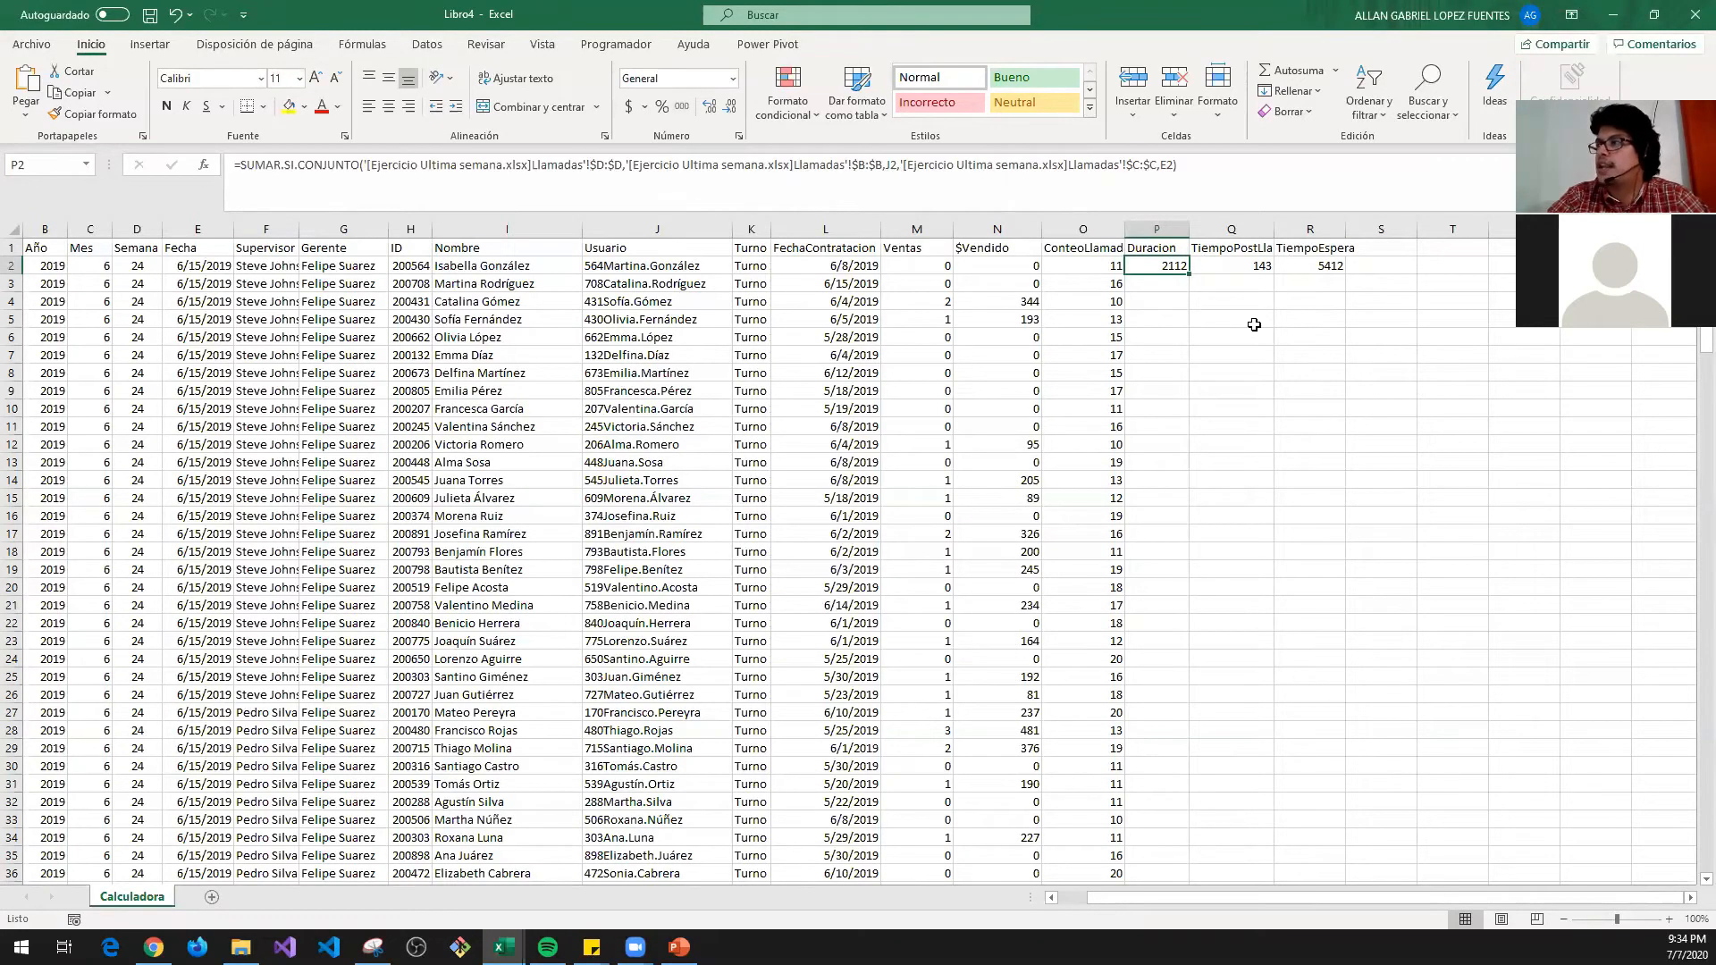
- Copy the P2:R2 formulas down the Duracion, post-call time and TiempoEspera columns to Calculadora's last row
{"action": "key", "text": "shift+Right"}
{"action": "key", "text": "shift+Right"}
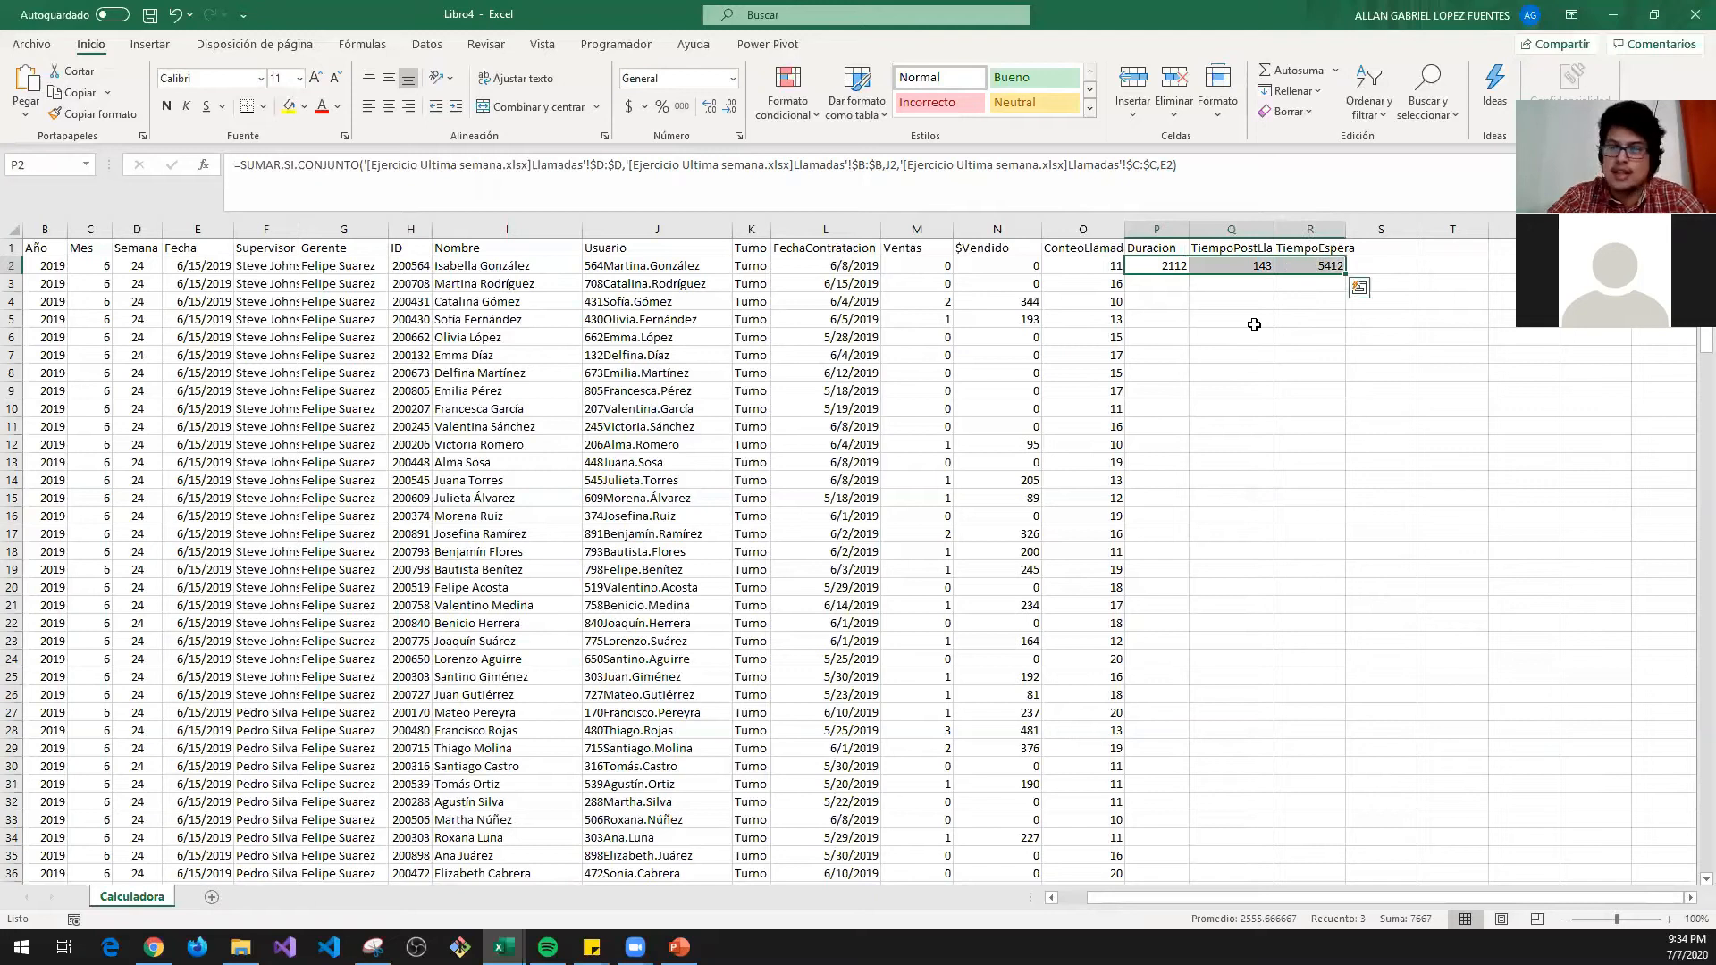
{"action": "key", "text": "ctrl+c"}
{"action": "key", "text": "Left"}
{"action": "key", "text": "Down"}
{"action": "key", "text": "ctrl+Down"}
{"action": "key", "text": "Right"}
{"action": "key", "text": "ctrl+shift+Up"}
{"action": "key", "text": "shift+Down"}
{"action": "key", "text": "ctrl+v"}
{"action": "key", "text": "Up"}
{"action": "key", "text": "ctrl+Up"}
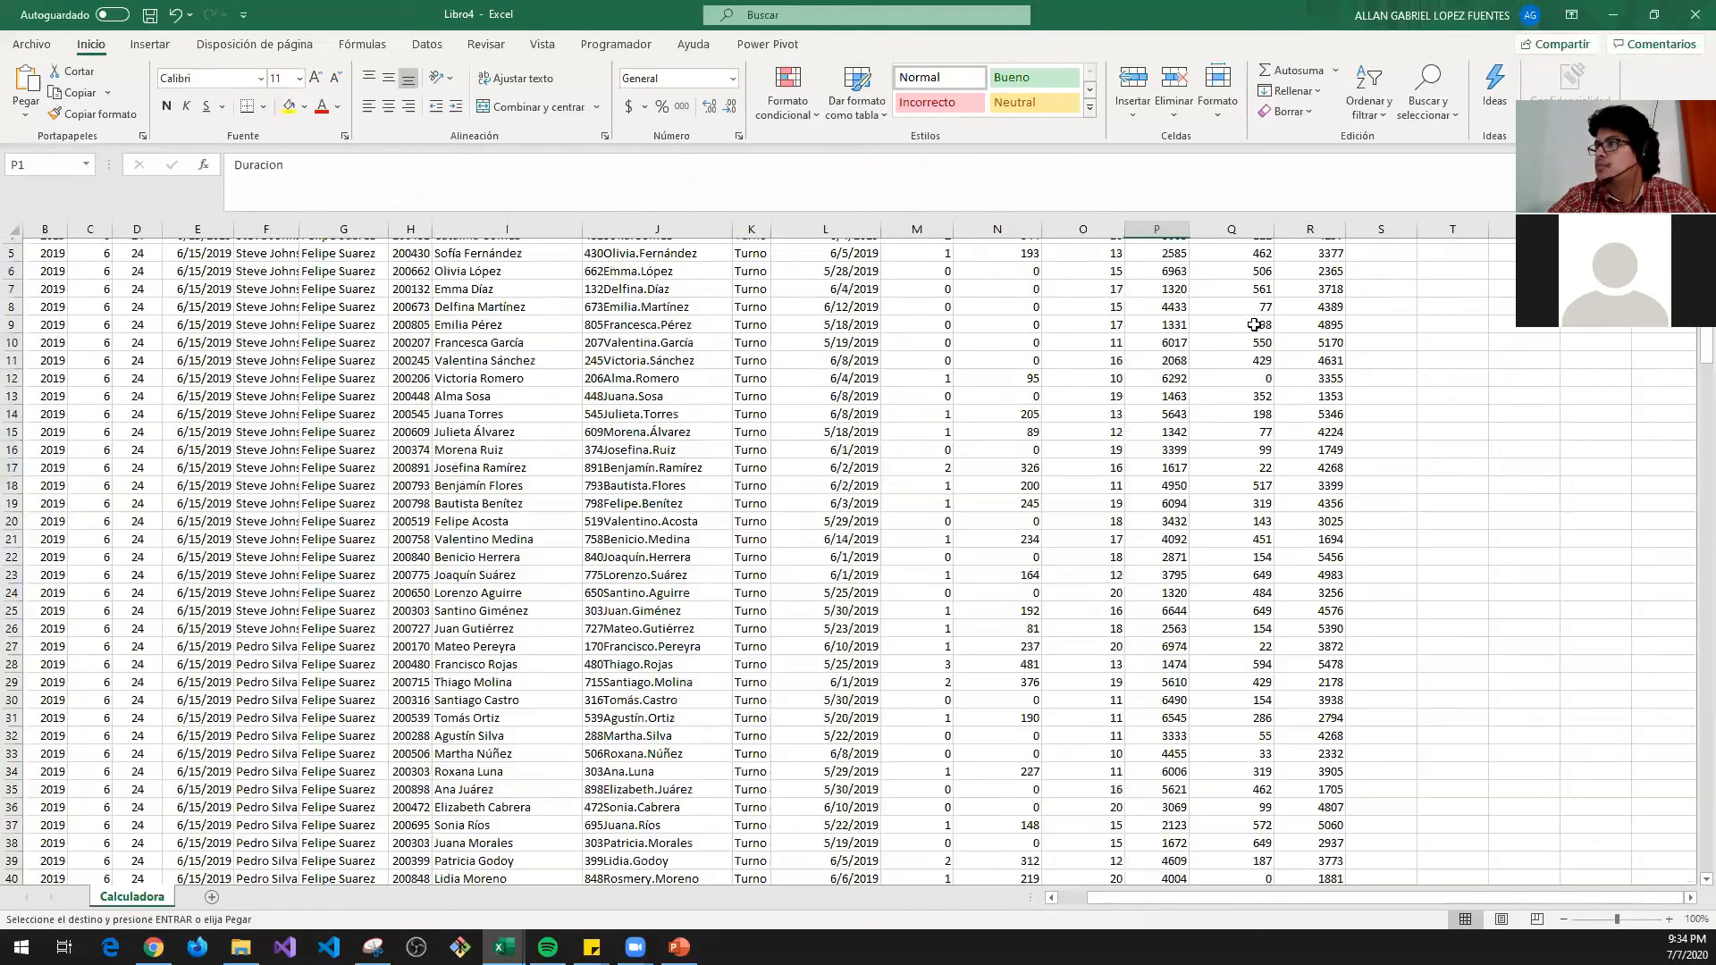
{"action": "key", "text": "Escape"}
- Review the row 2 formulas across the Ventas, $Vendido, ConteoLlamadas, Duracion and post-call time columns
{"action": "key", "text": "Down"}
{"action": "key", "text": "Left"}
{"action": "key", "text": "Left"}
{"action": "key", "text": "Left"}
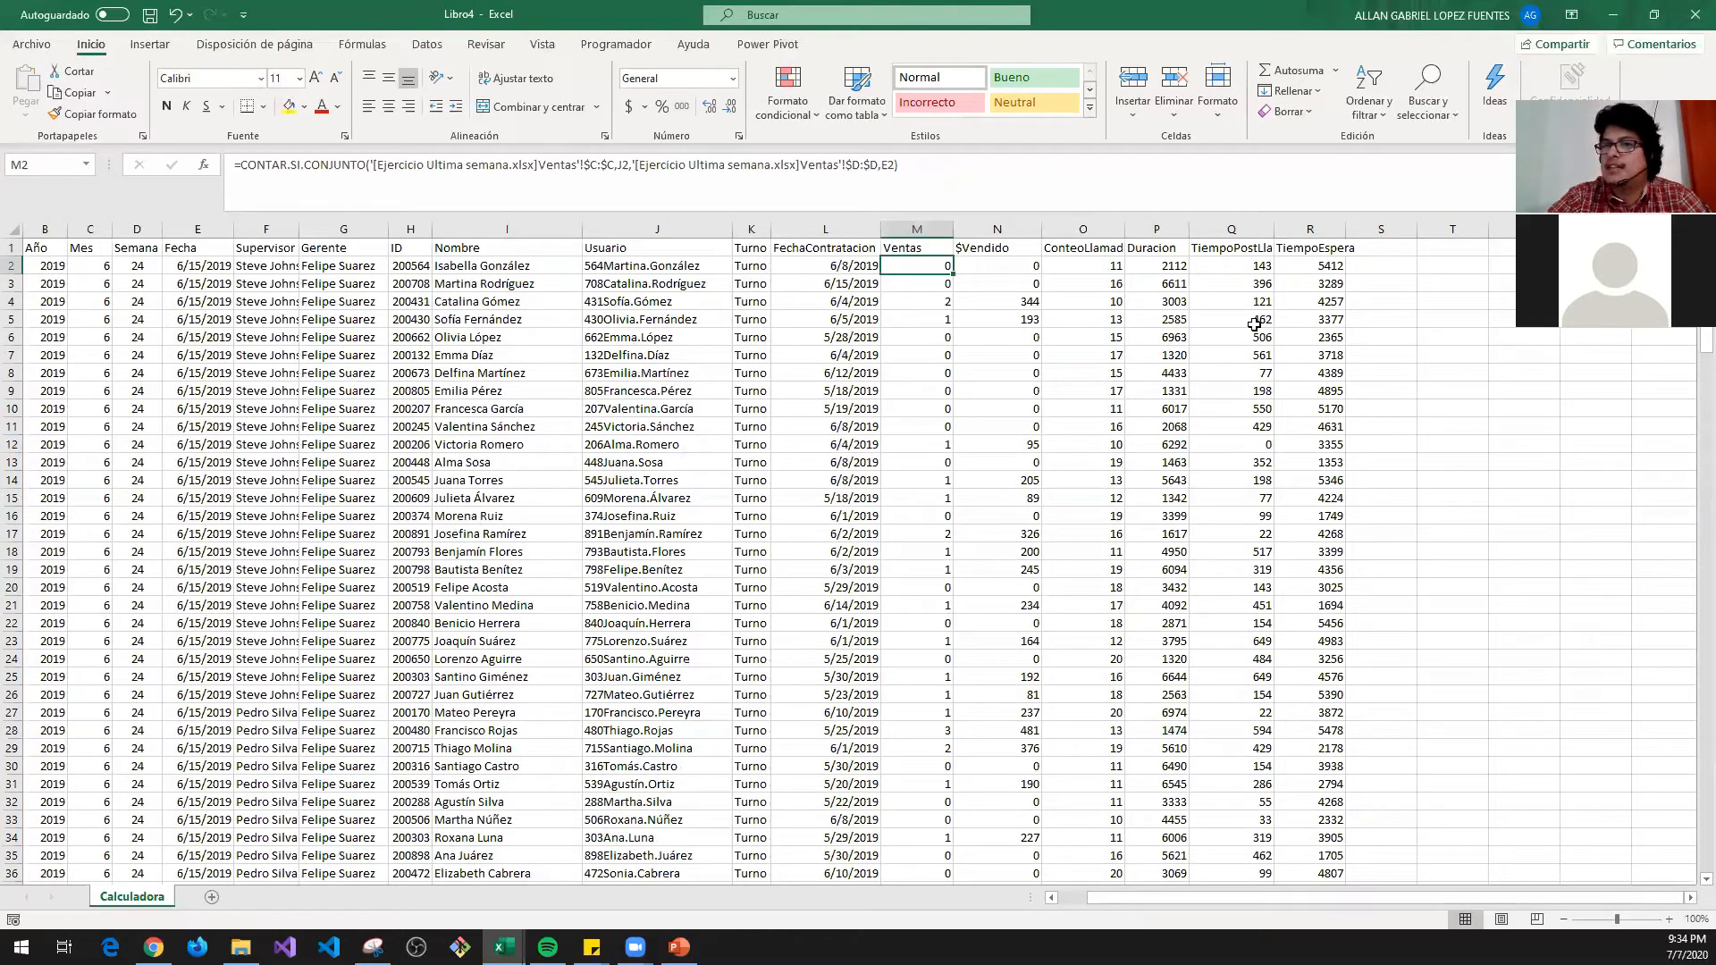
{"action": "key", "text": "Right"}
{"action": "key", "text": "Right"}
{"action": "key", "text": "Right"}
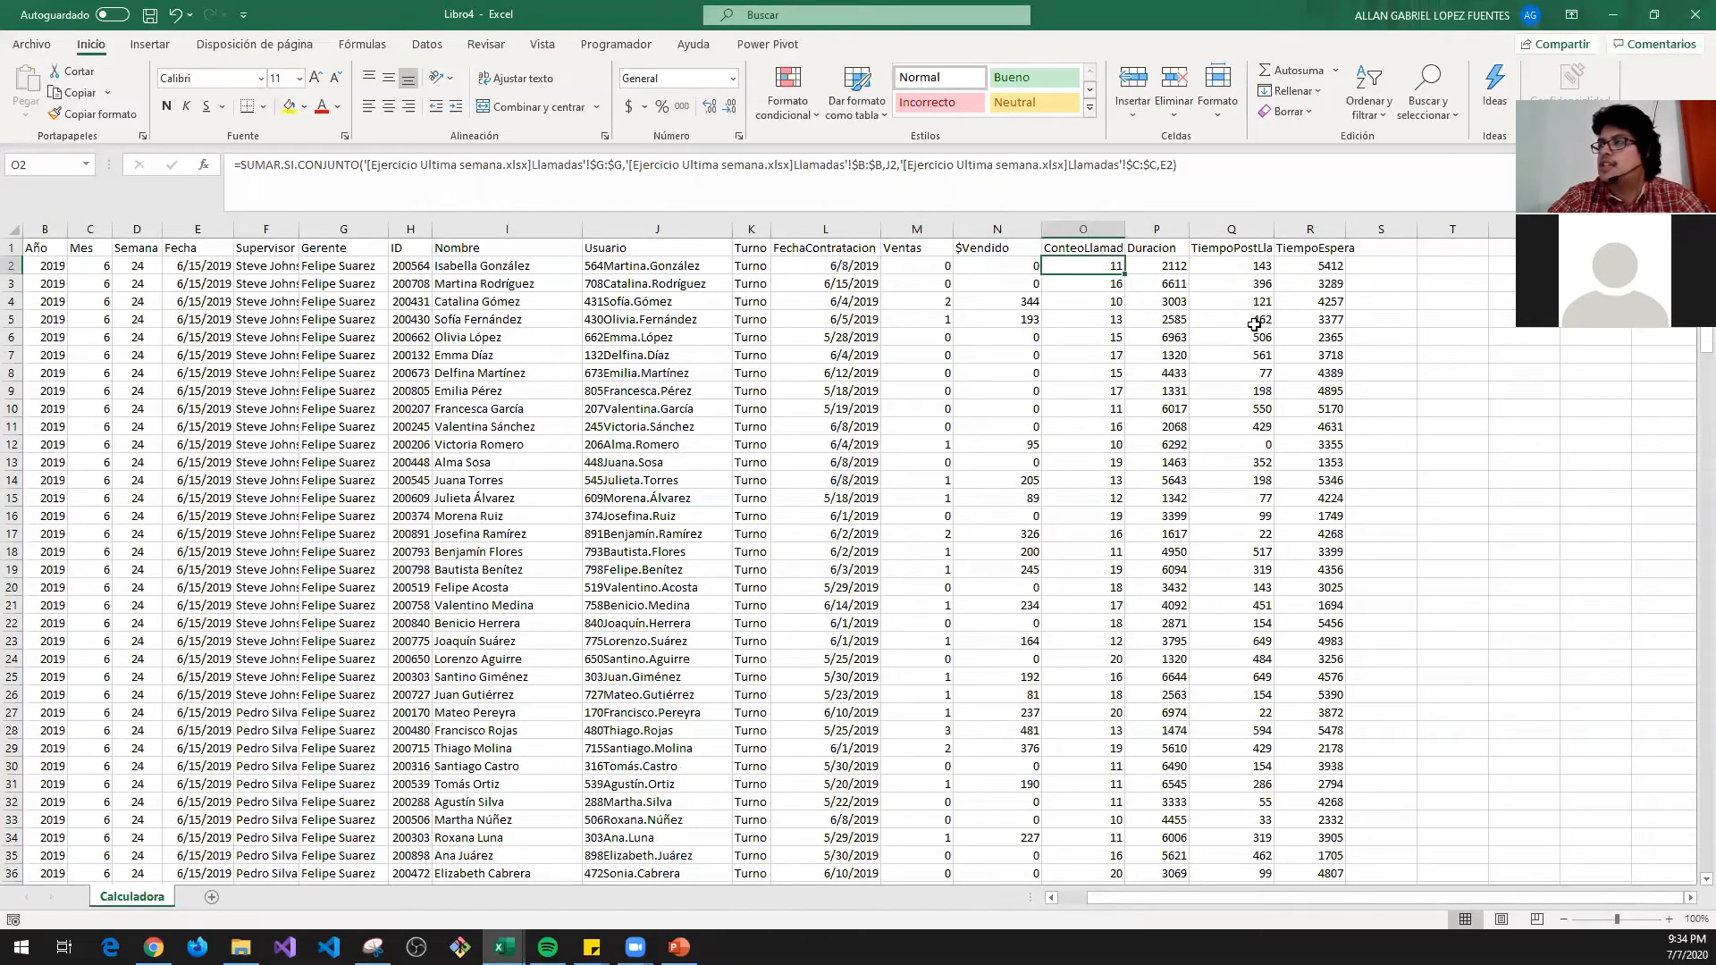
{"action": "key", "text": "Left"}
{"action": "key", "text": "Right"}
{"action": "key", "text": "Right"}
{"action": "key", "text": "Left"}
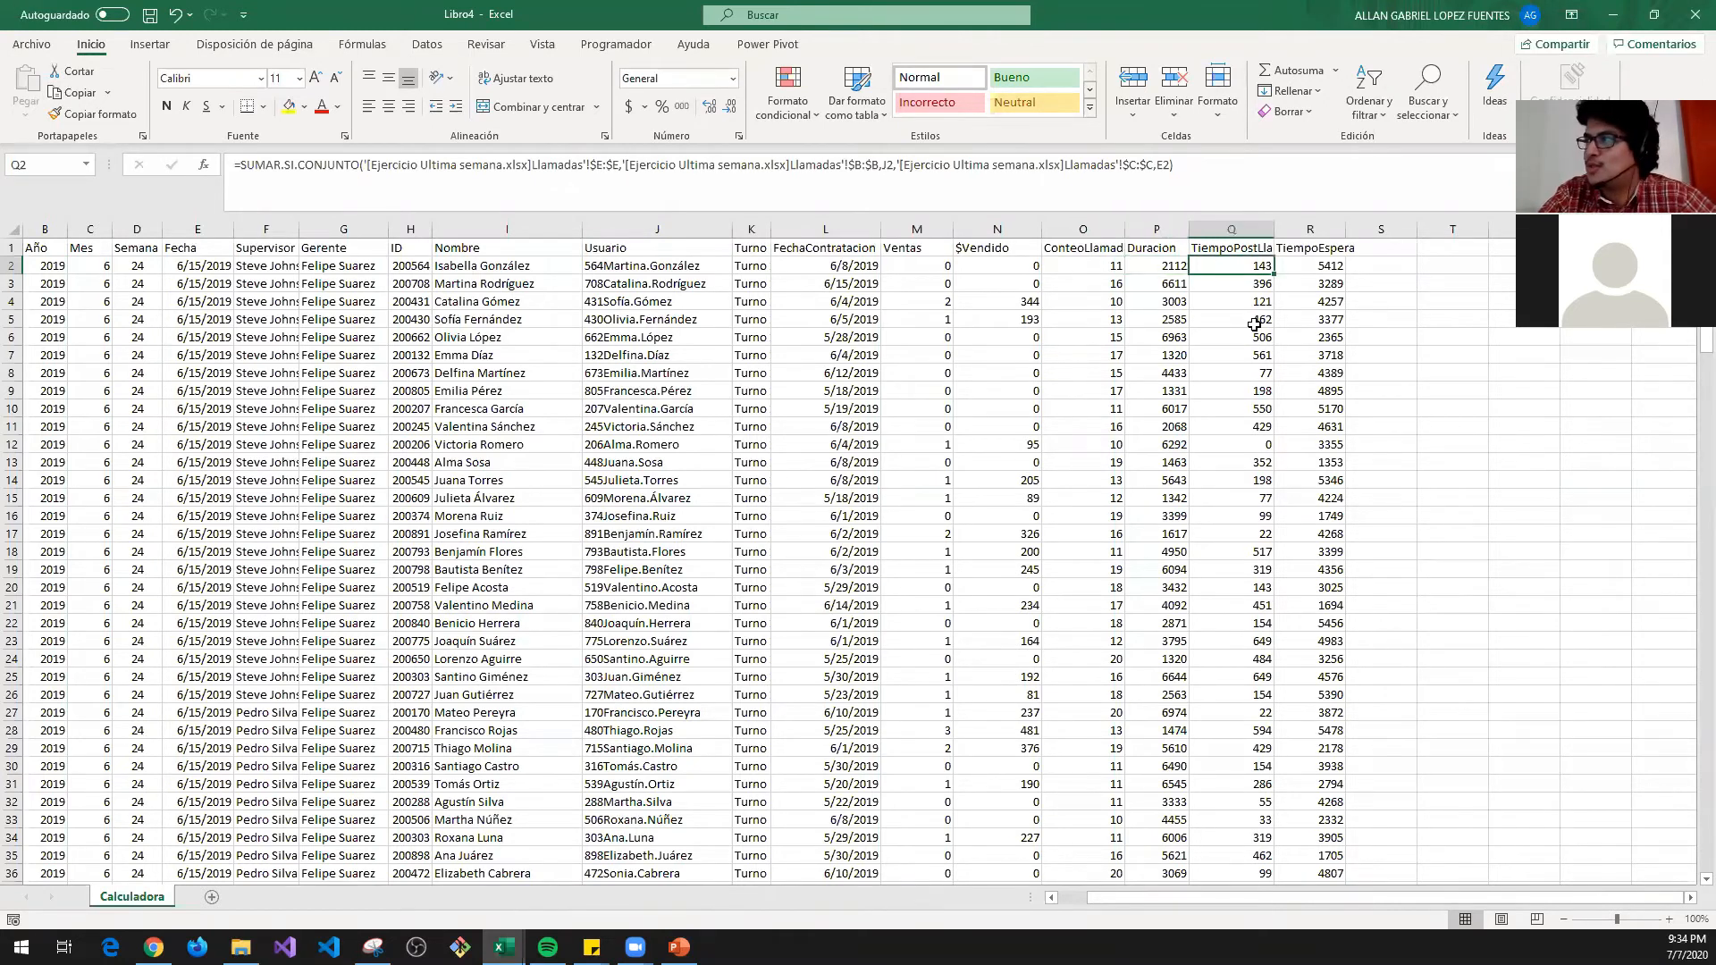
- Review the row 2 formulas under Duracion and post-call time, and the ConteoLlamadas formula in Calculadora's last row
{"action": "key", "text": "Left"}
{"action": "key", "text": "Up"}
{"action": "key", "text": "Down"}
{"action": "key", "text": "Right"}
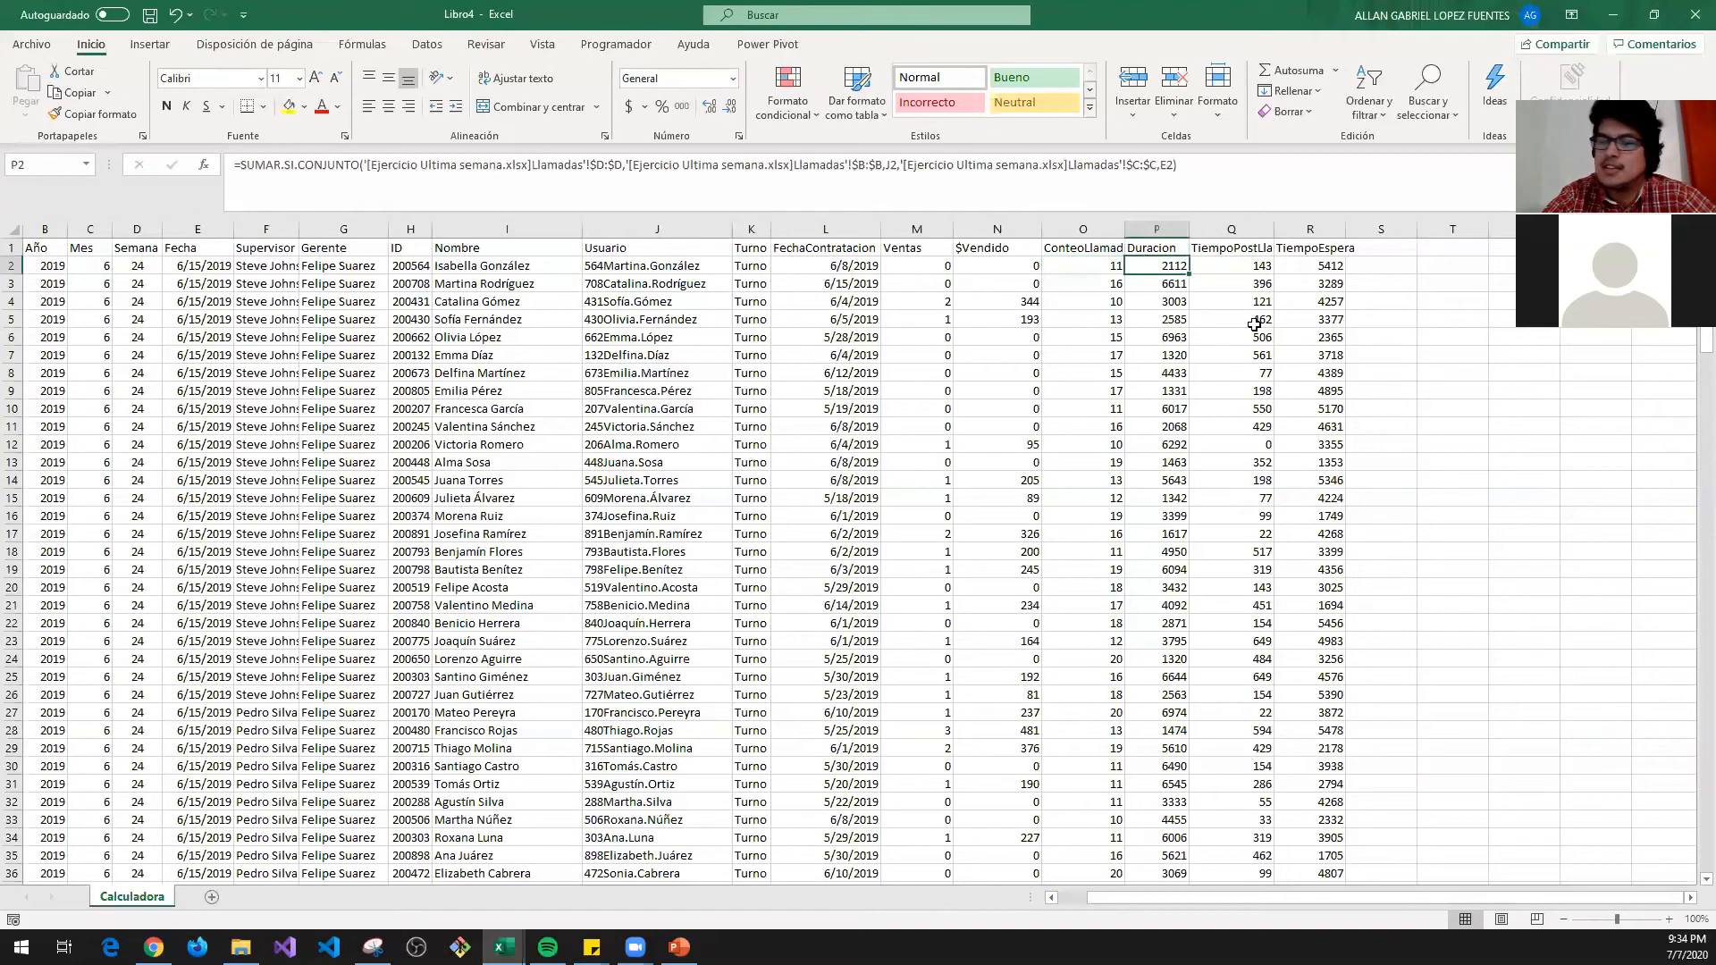
{"action": "key", "text": "Right"}
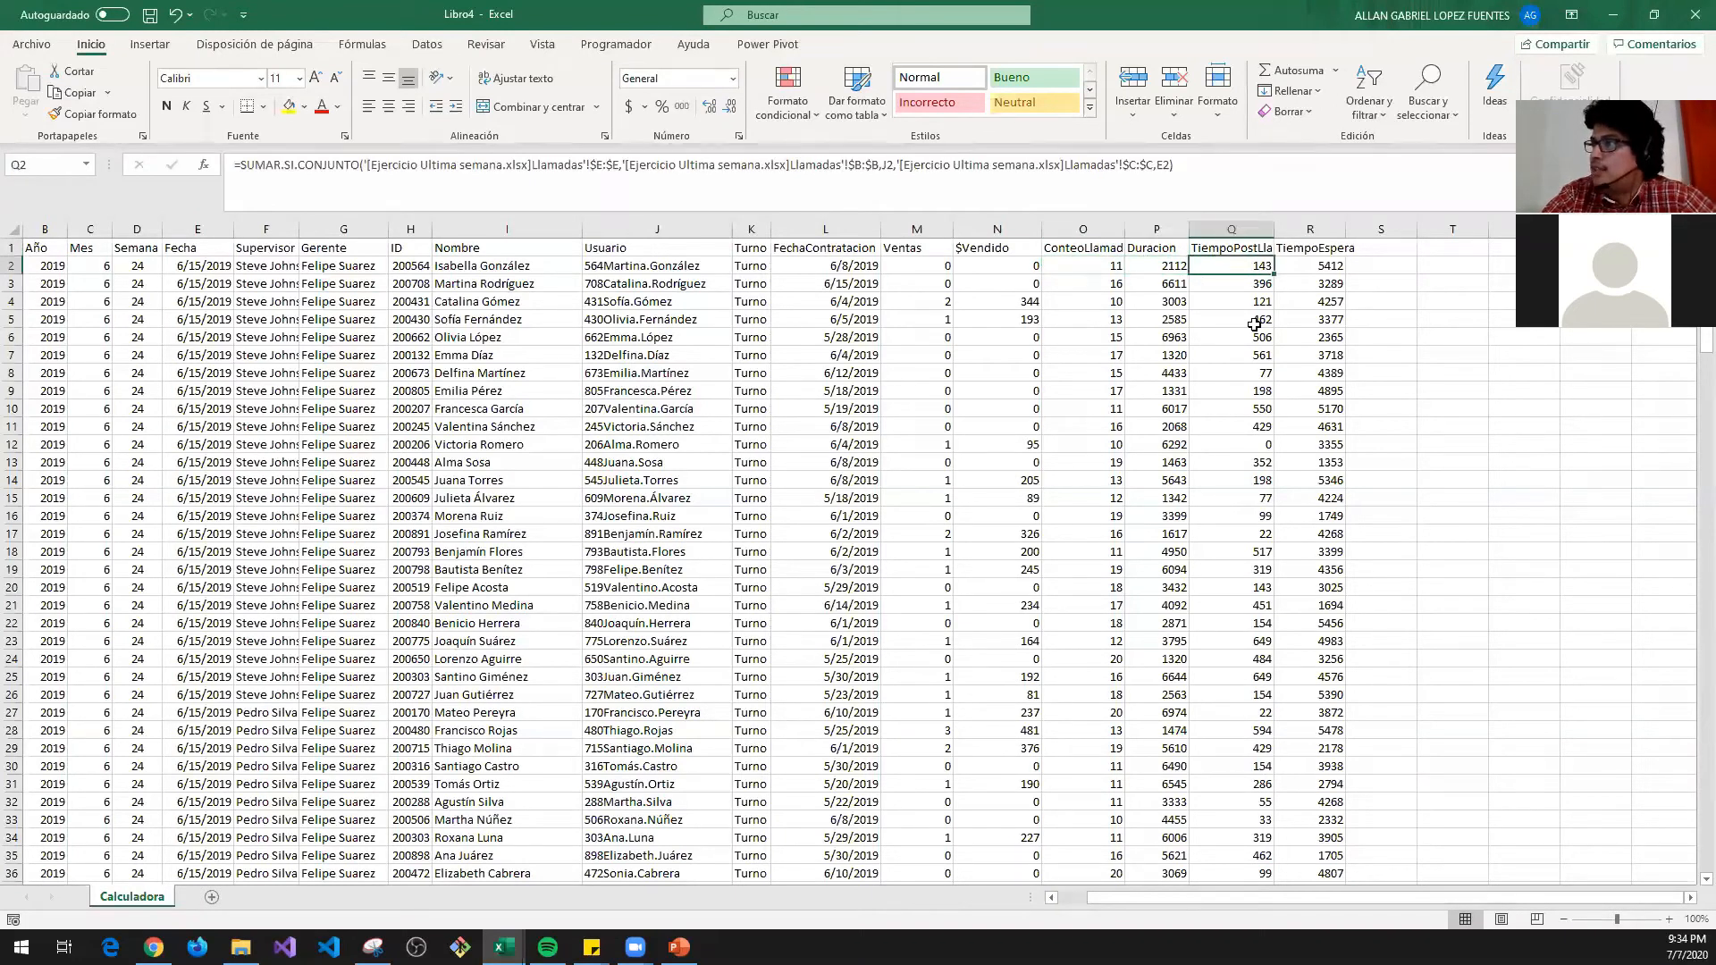
{"action": "key", "text": "Left"}
{"action": "key", "text": "Left"}
{"action": "key", "text": "ctrl+Down"}
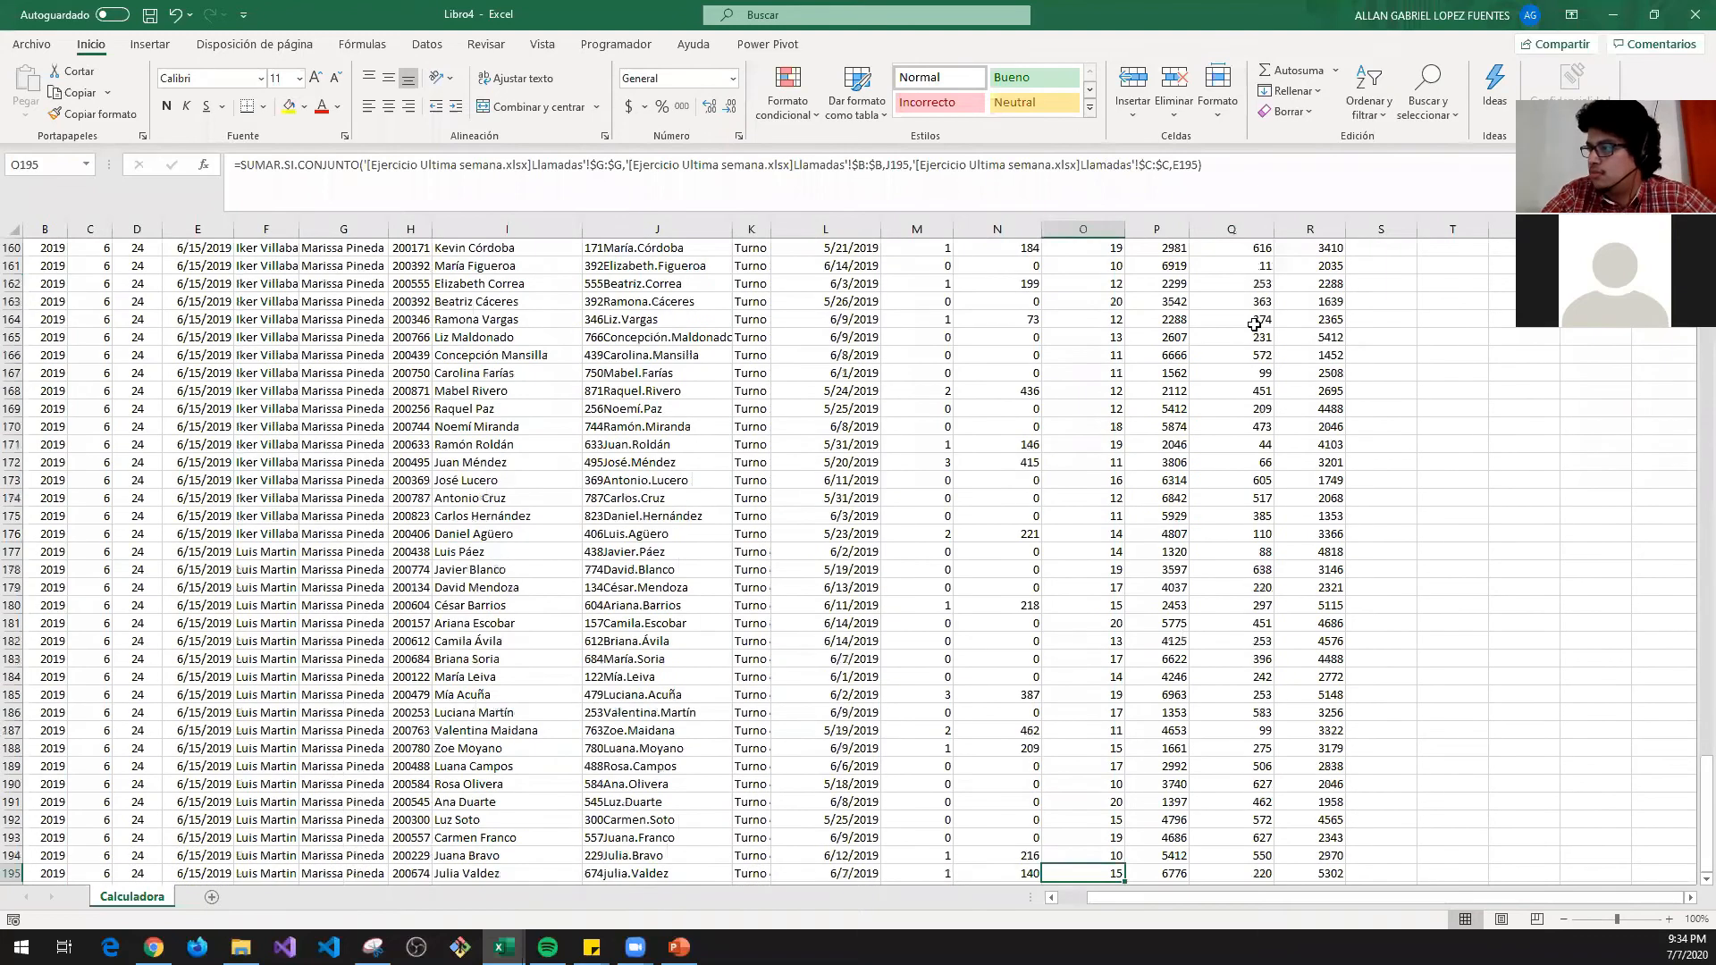
{"action": "key", "text": "ctrl+Up"}
{"action": "key", "text": "Down"}
{"action": "key", "text": "Right"}
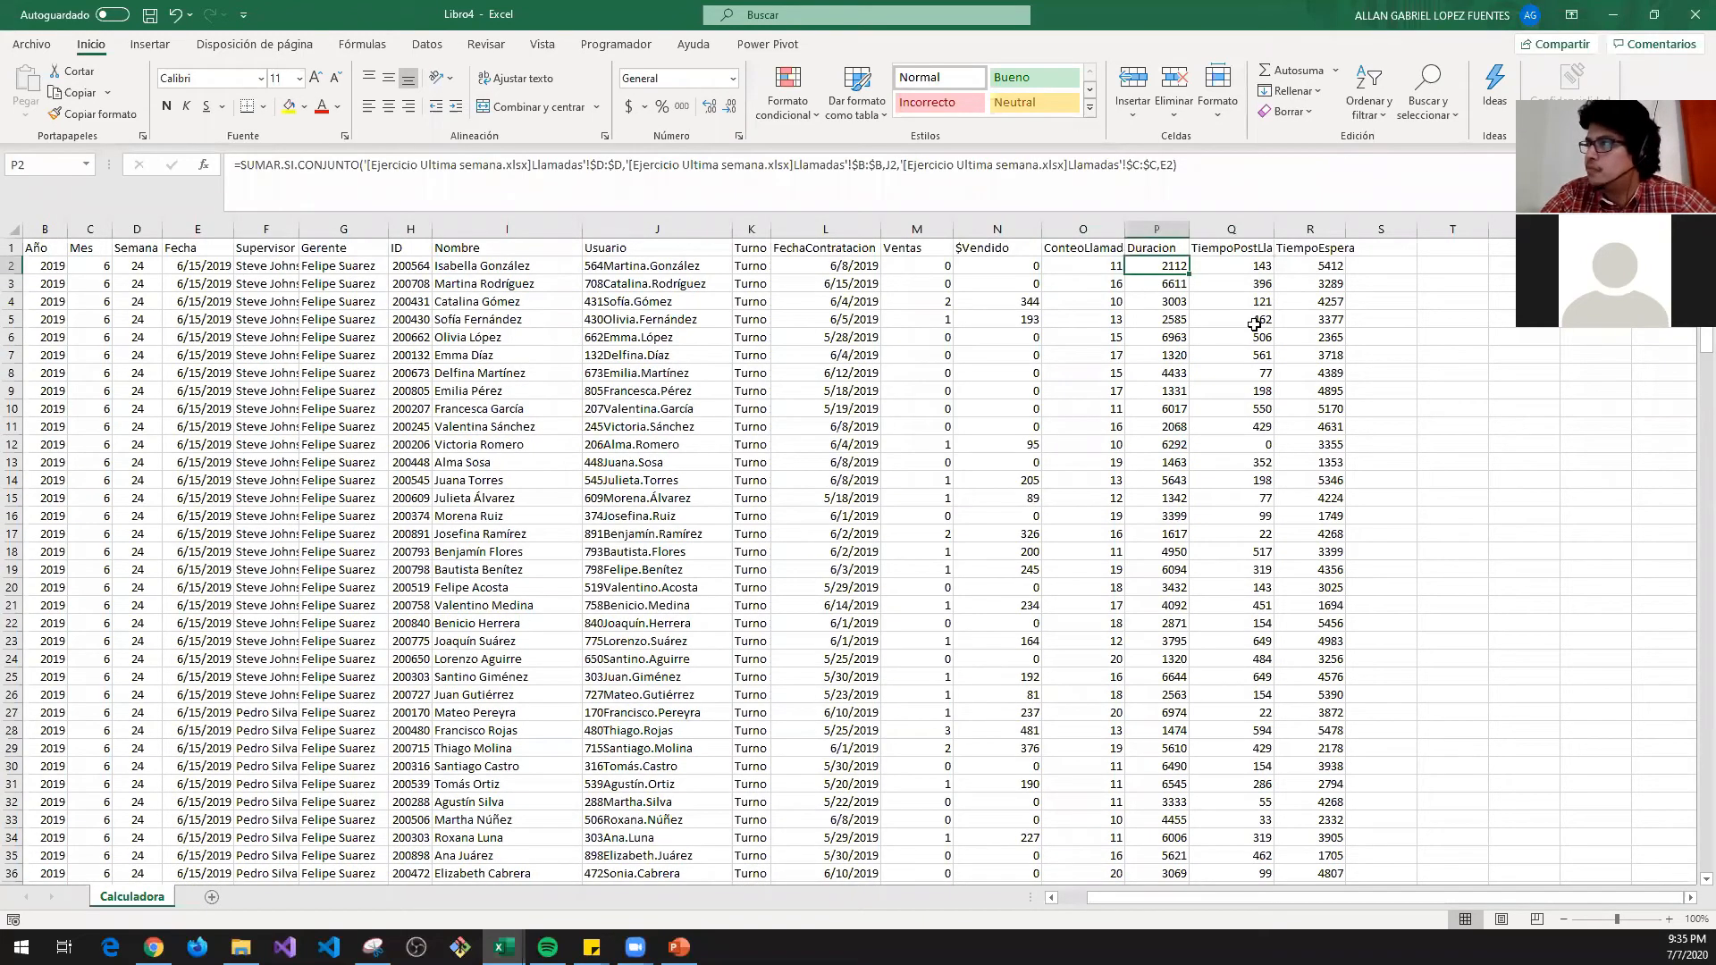
{"action": "key", "text": "Up"}
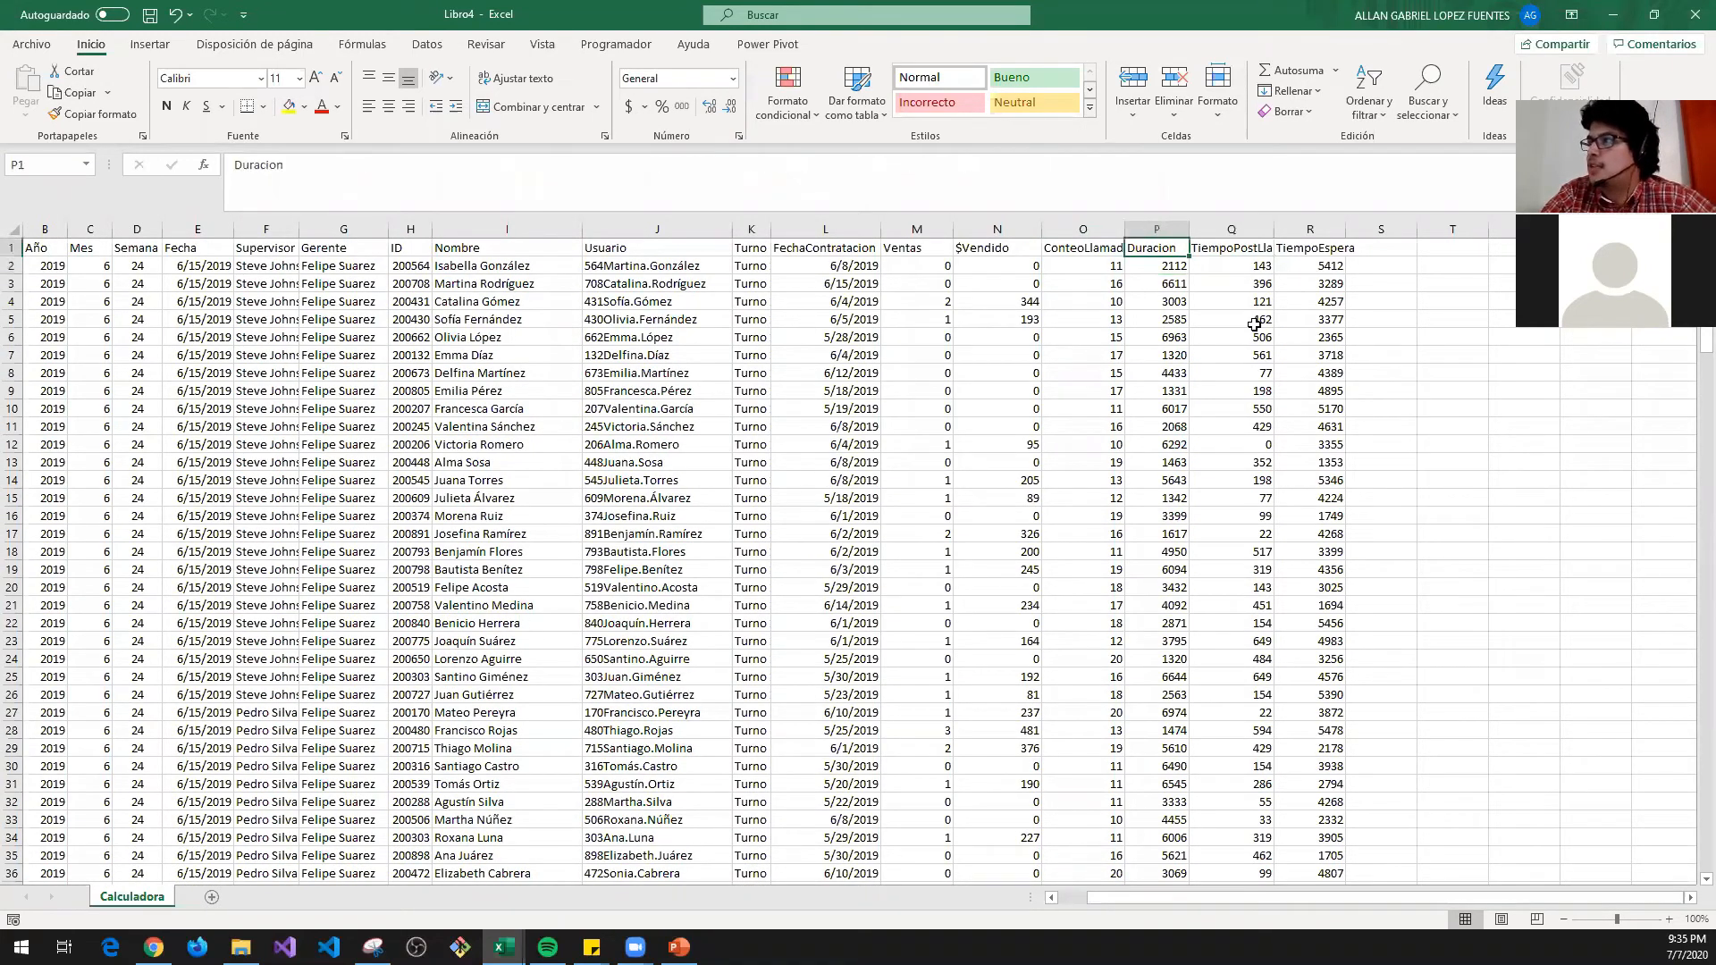
- Review the formulas in rows 2 to 4 of the Duracion, post-call time and TiempoEspera columns
{"action": "key", "text": "Right"}
{"action": "key", "text": "Down"}
{"action": "key", "text": "Up"}
{"action": "key", "text": "Down"}
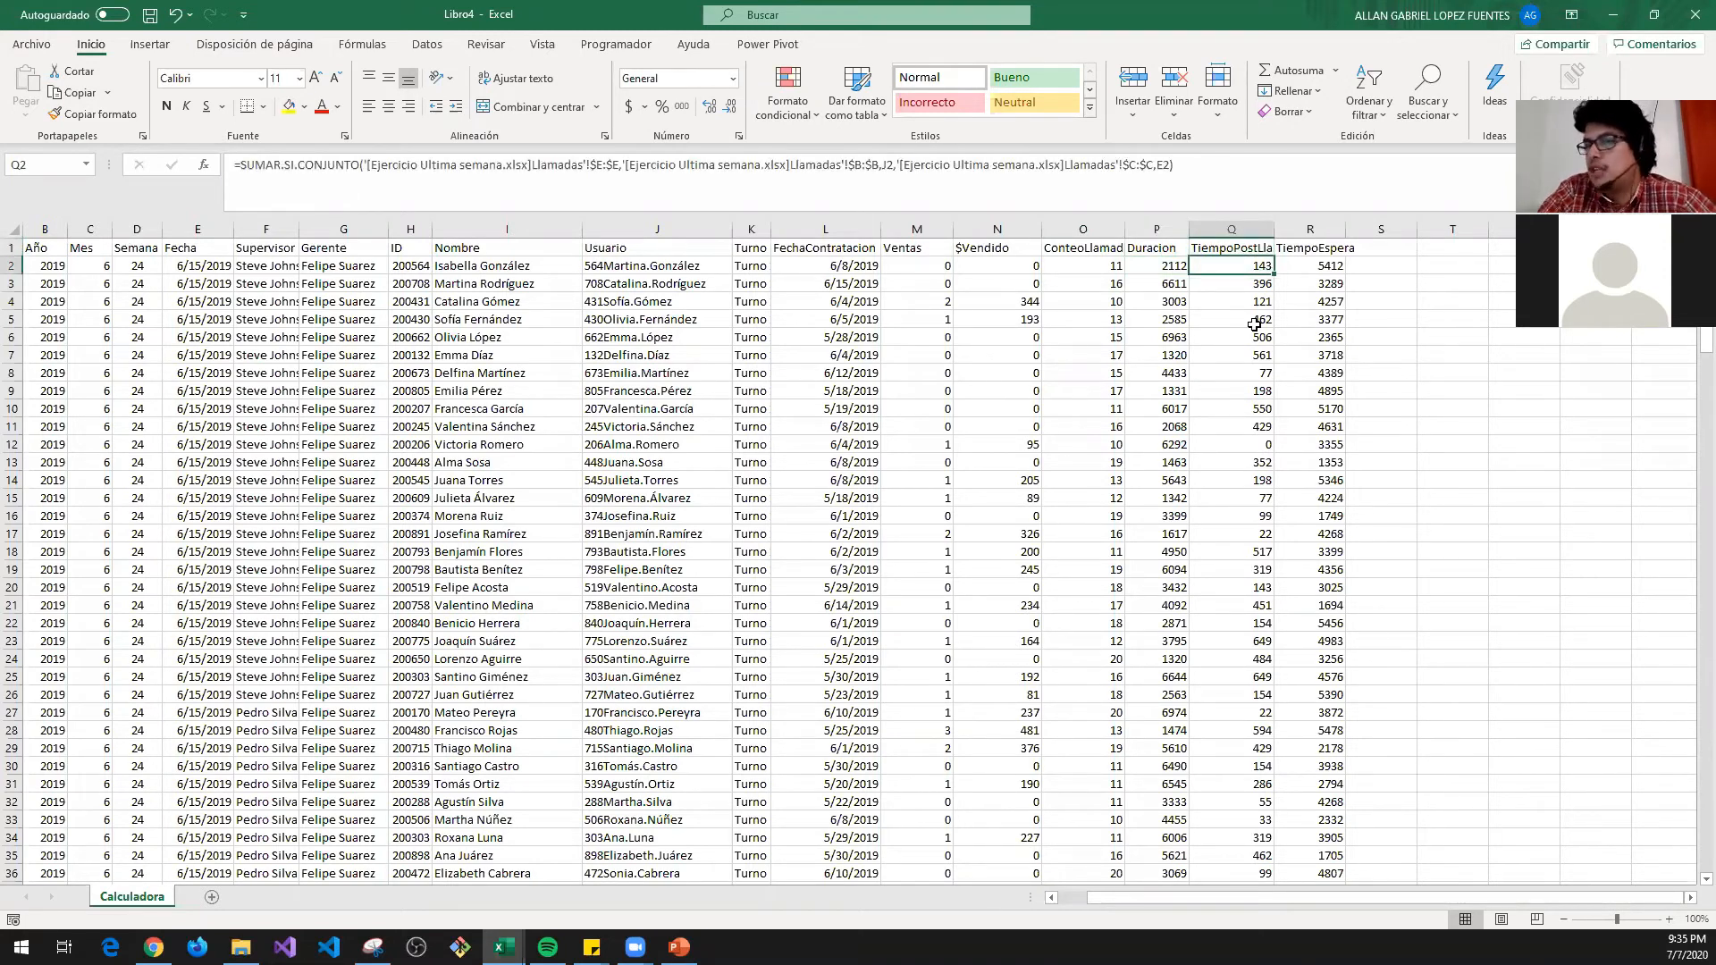
{"action": "key", "text": "Up"}
{"action": "key", "text": "Right"}
{"action": "key", "text": "Down"}
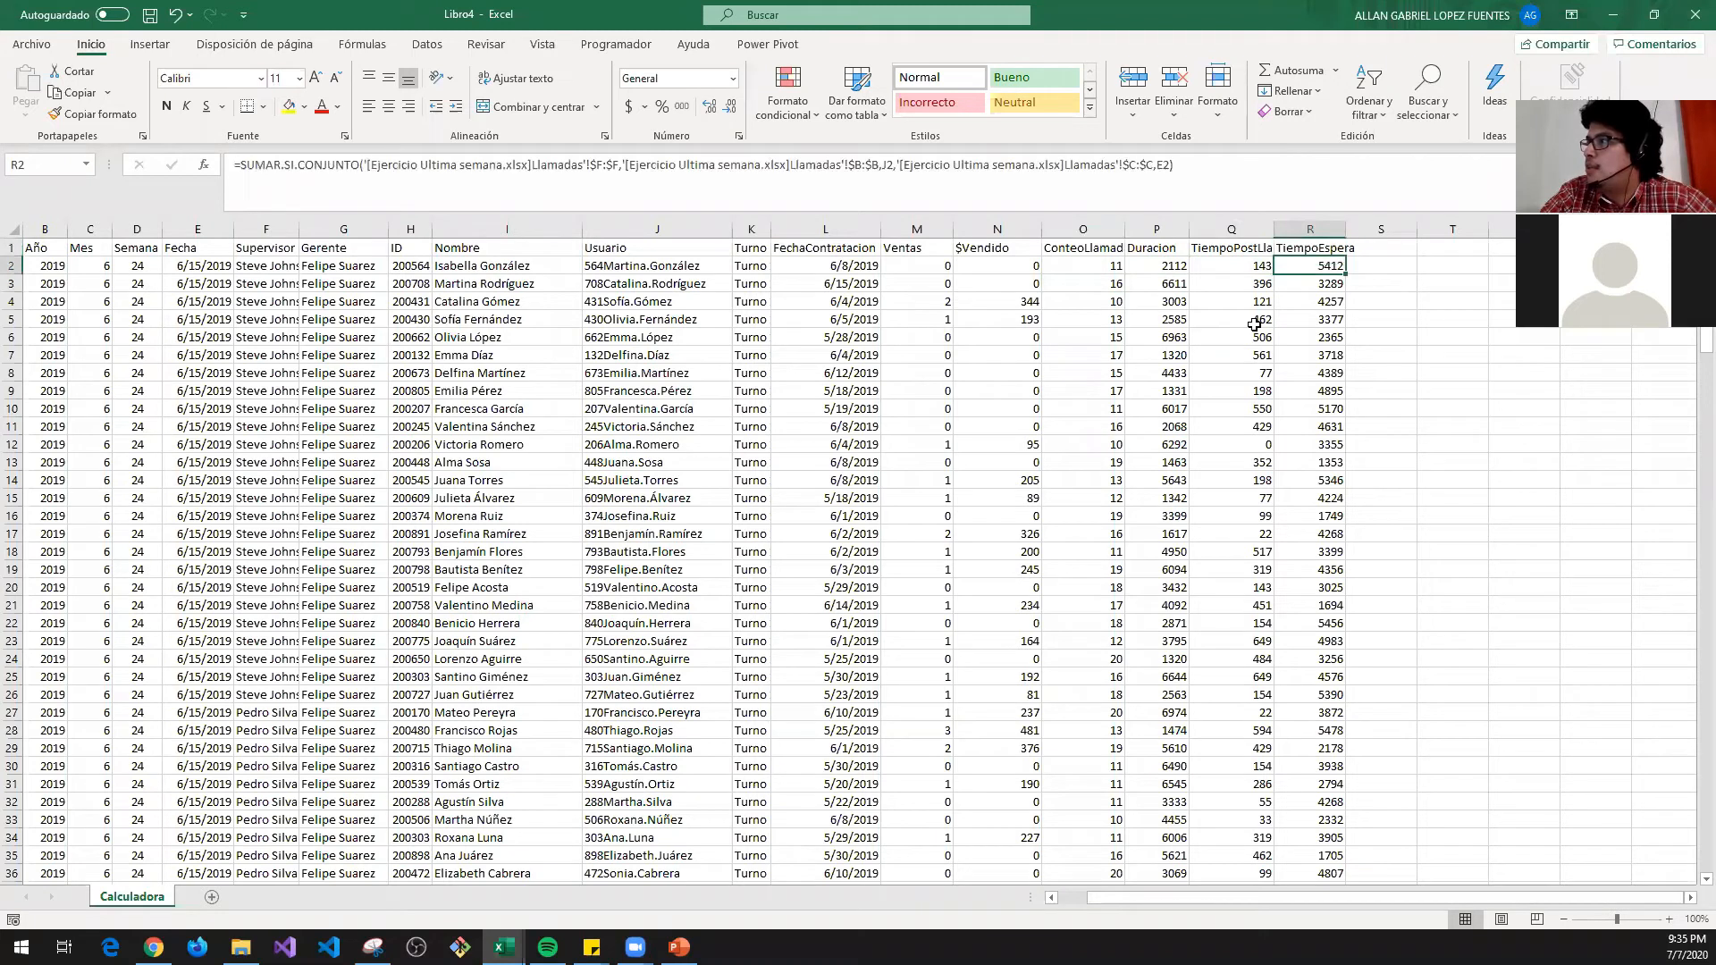
{"action": "key", "text": "Right"}
{"action": "key", "text": "Left"}
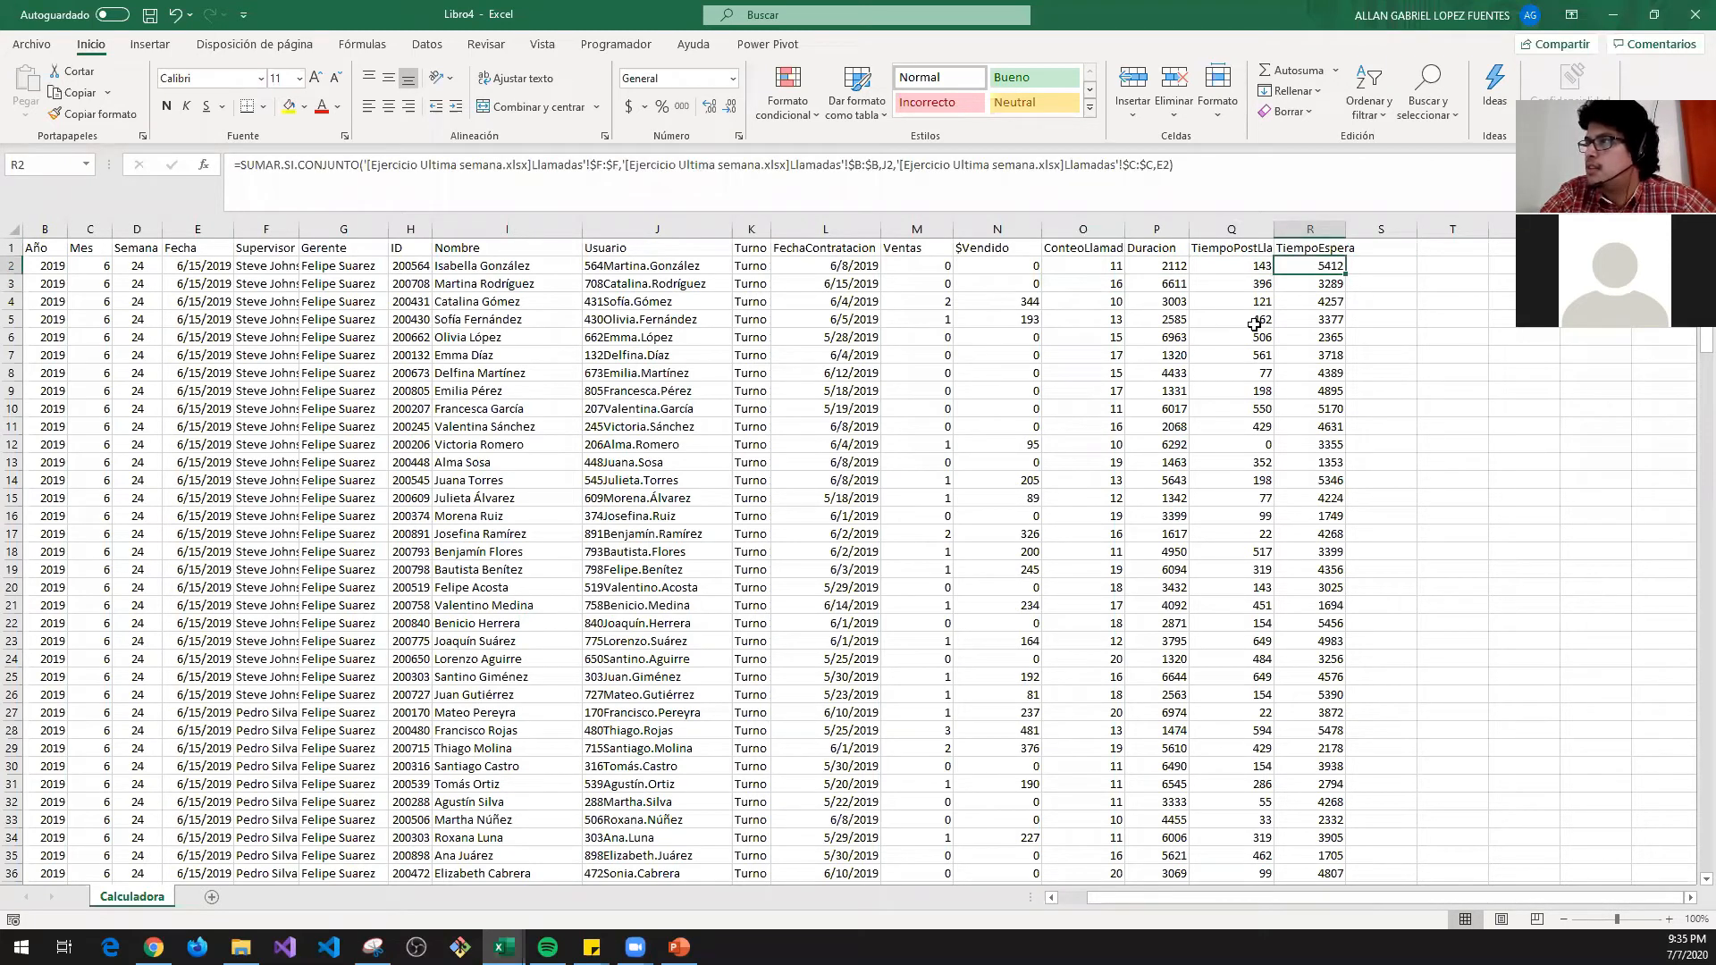
{"action": "key", "text": "Left"}
{"action": "key", "text": "Left"}
{"action": "key", "text": "Up"}
{"action": "key", "text": "Down"}
{"action": "key", "text": "Up"}
{"action": "key", "text": "Down"}
{"action": "key", "text": "Right"}
{"action": "key", "text": "Down"}
{"action": "key", "text": "Right"}
{"action": "key", "text": "Down"}
{"action": "key", "text": "Left"}
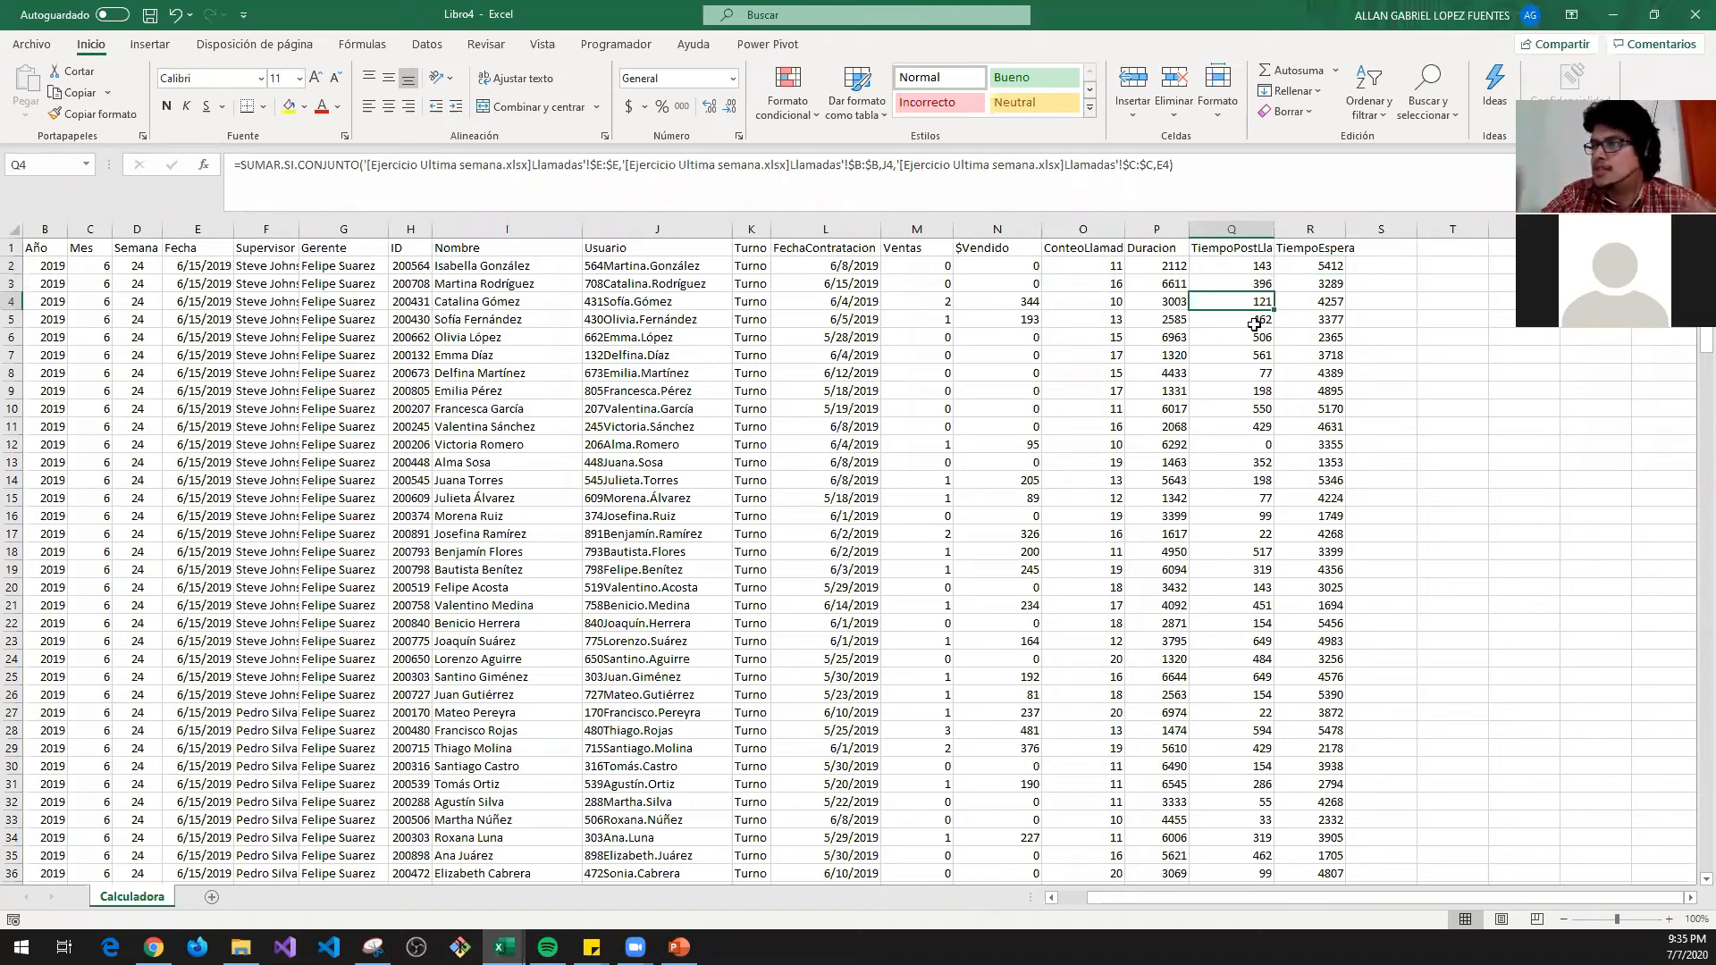
- Compare Calculadora's ConteoLlamadas through TiempoEspera columns with the Llamadas sheet of the Ejercicio Ultima semana workbook
{"action": "key", "text": "alt+Tab"}
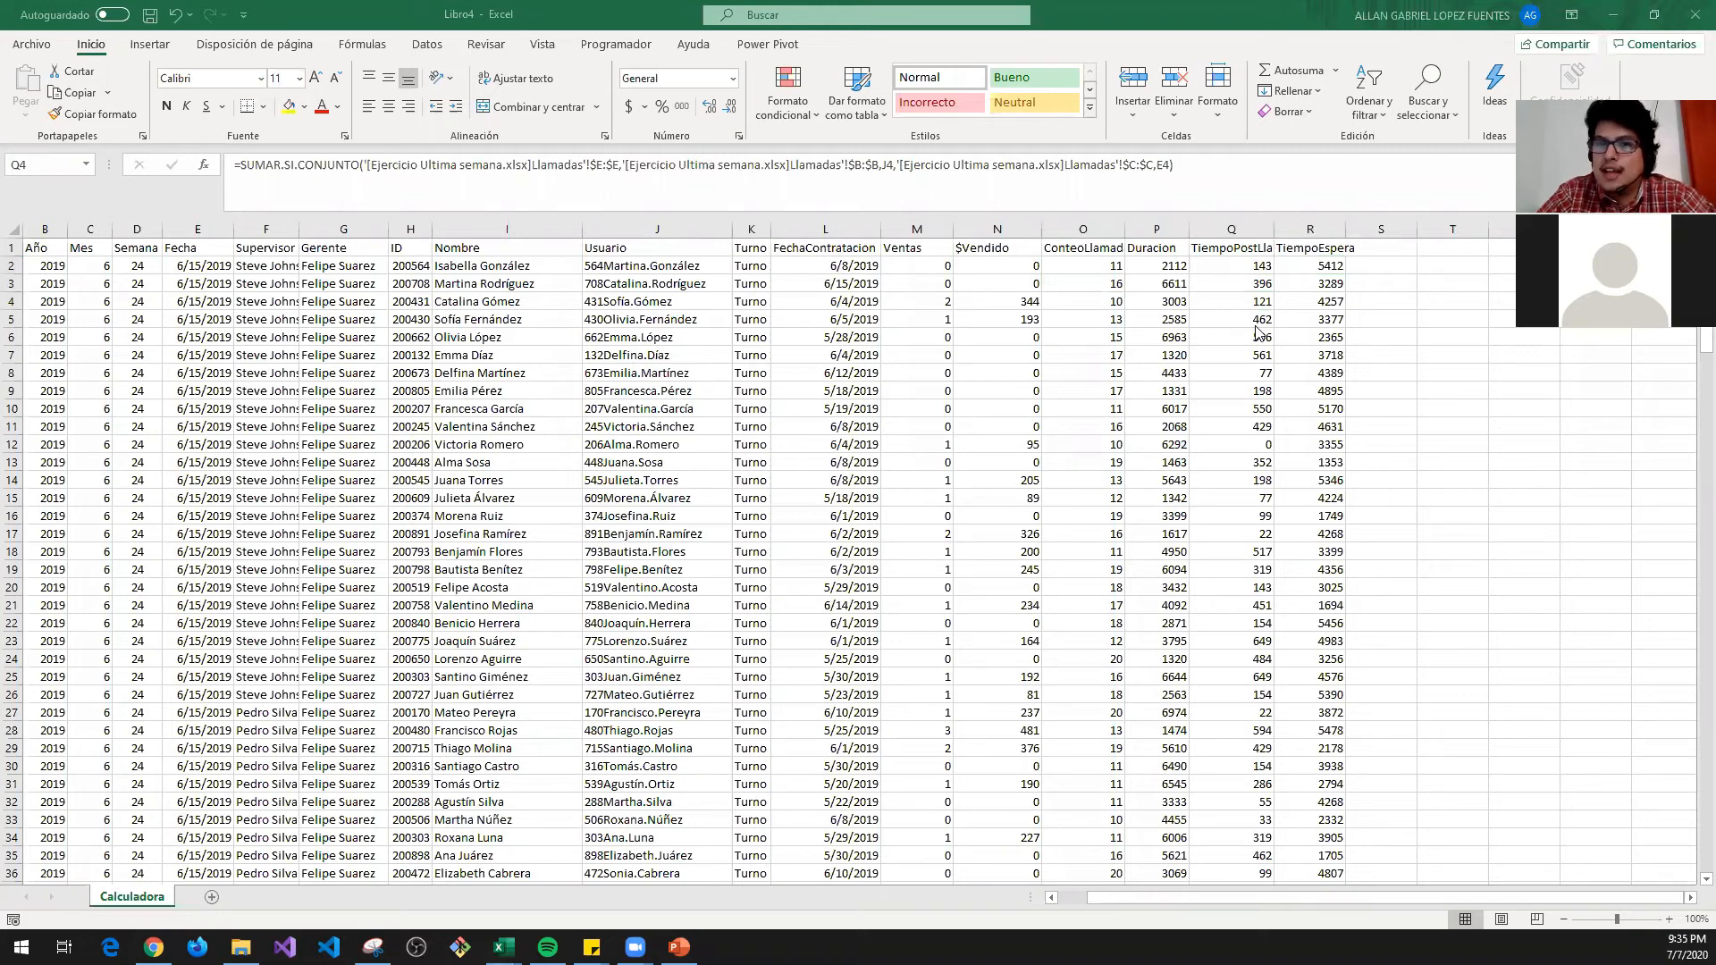
{"action": "key", "text": "alt+Tab"}
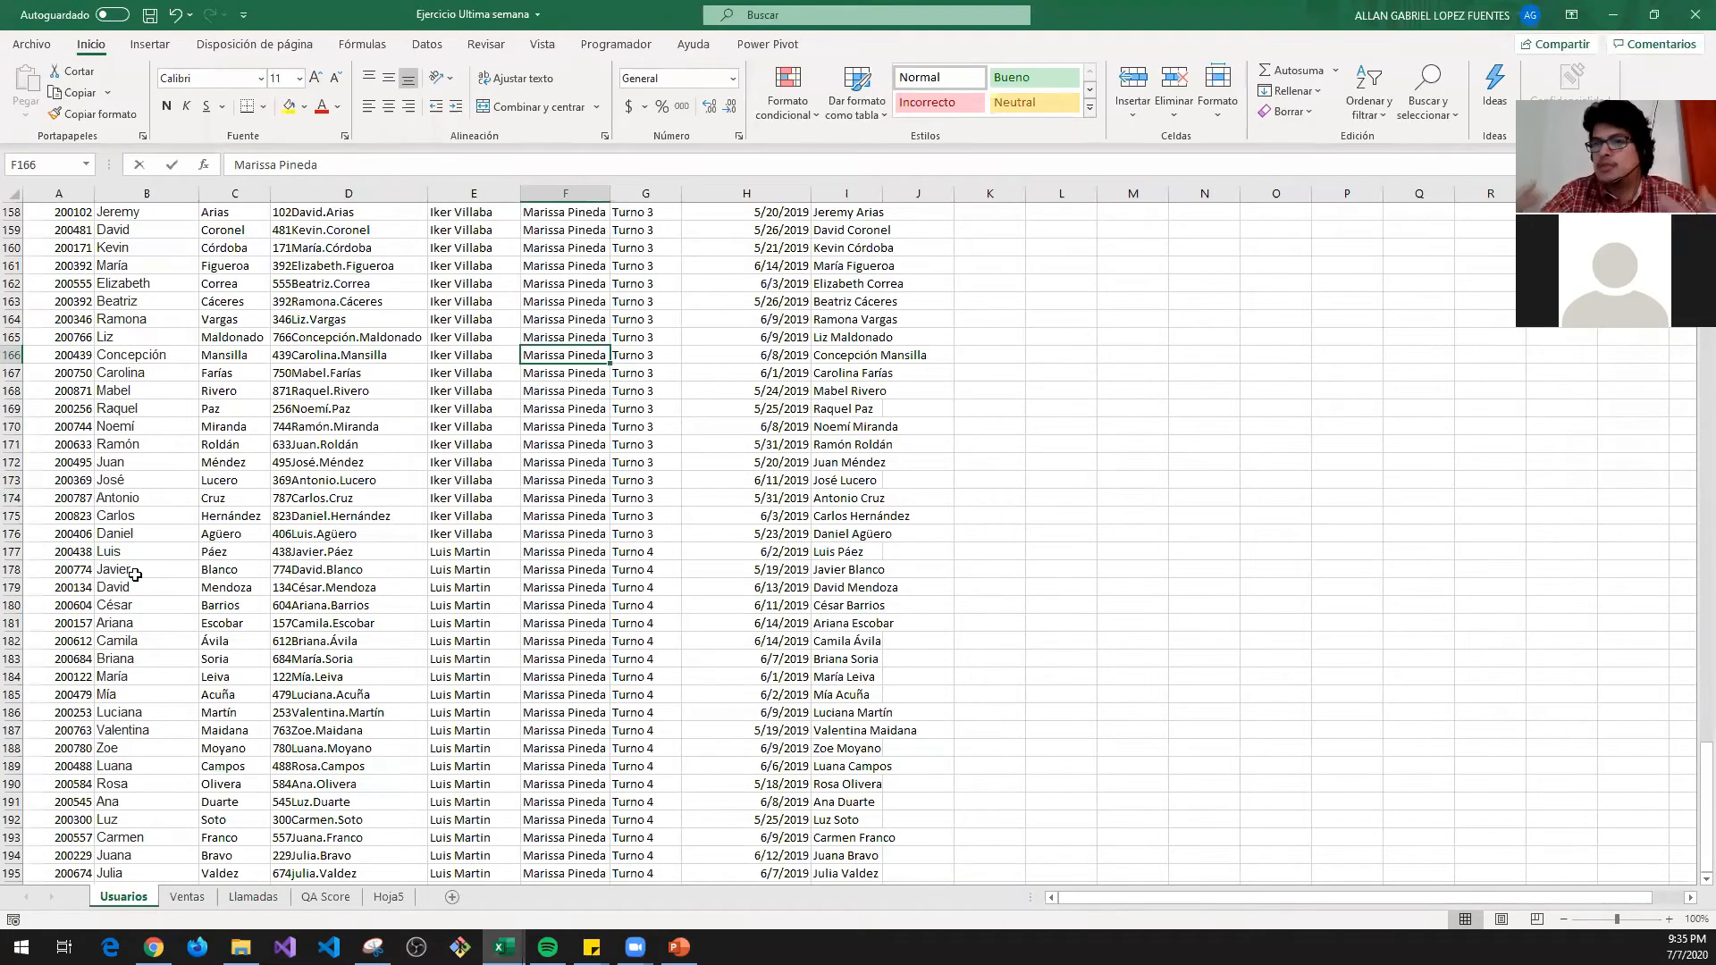
{"action": "key", "text": "alt+Tab"}
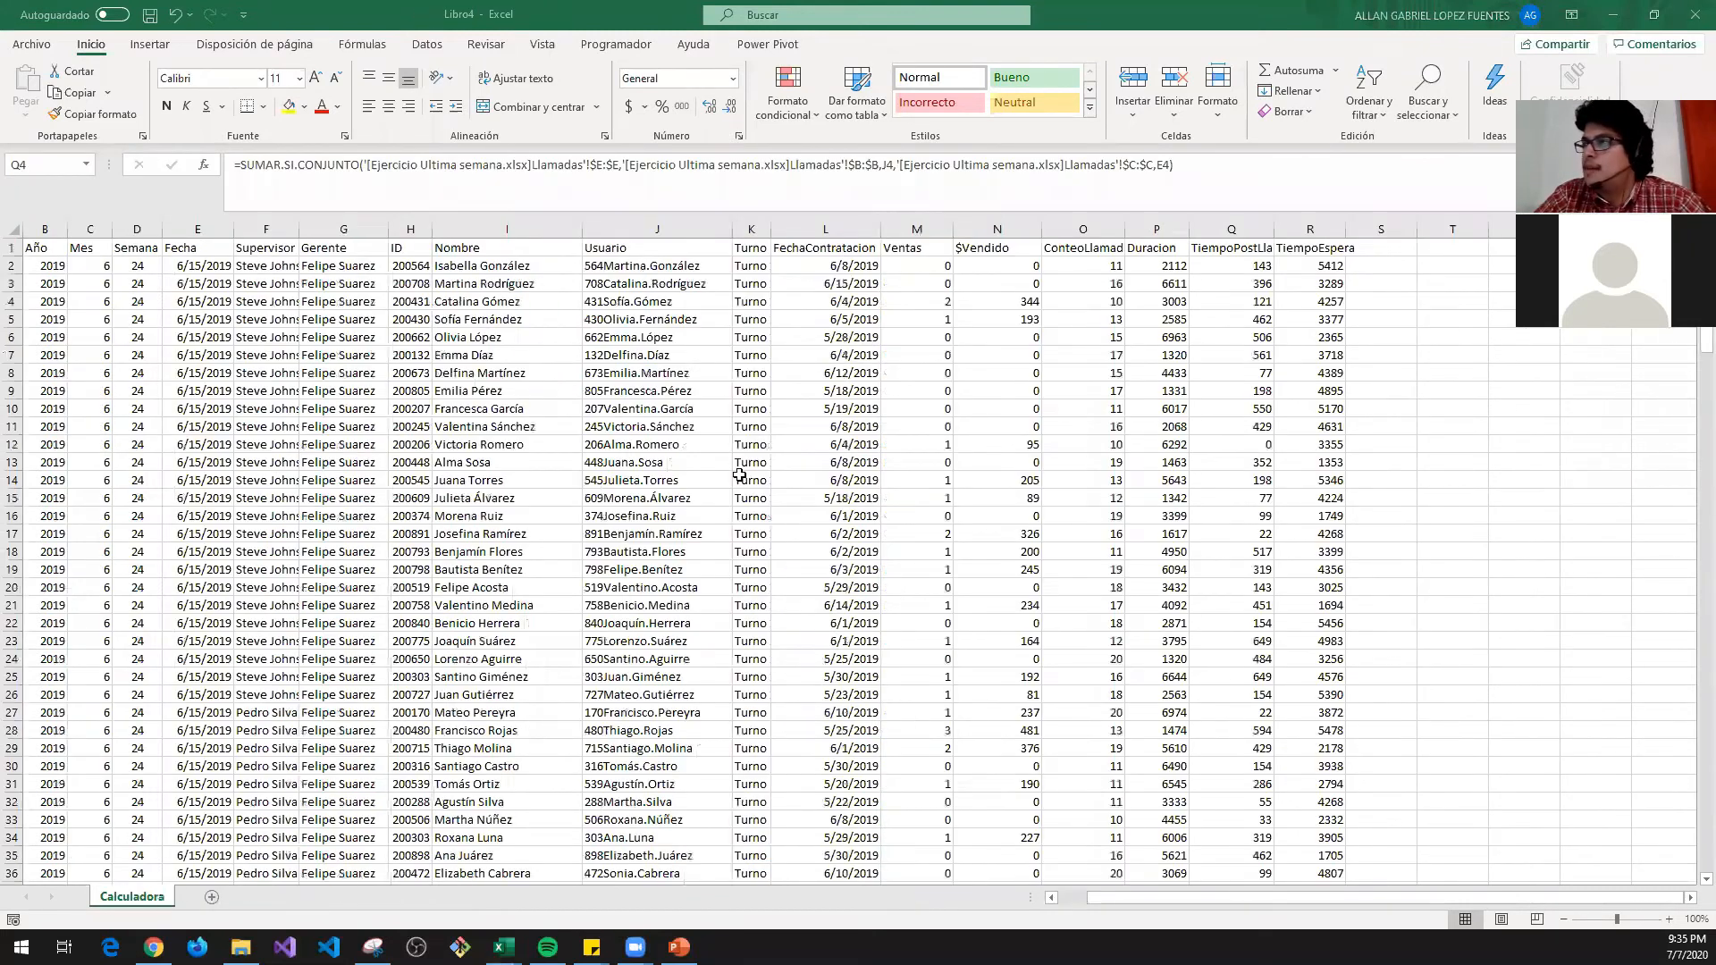
{"action": "left_click_drag", "start_coordinate": [917, 229], "coordinate": [1314, 223]}
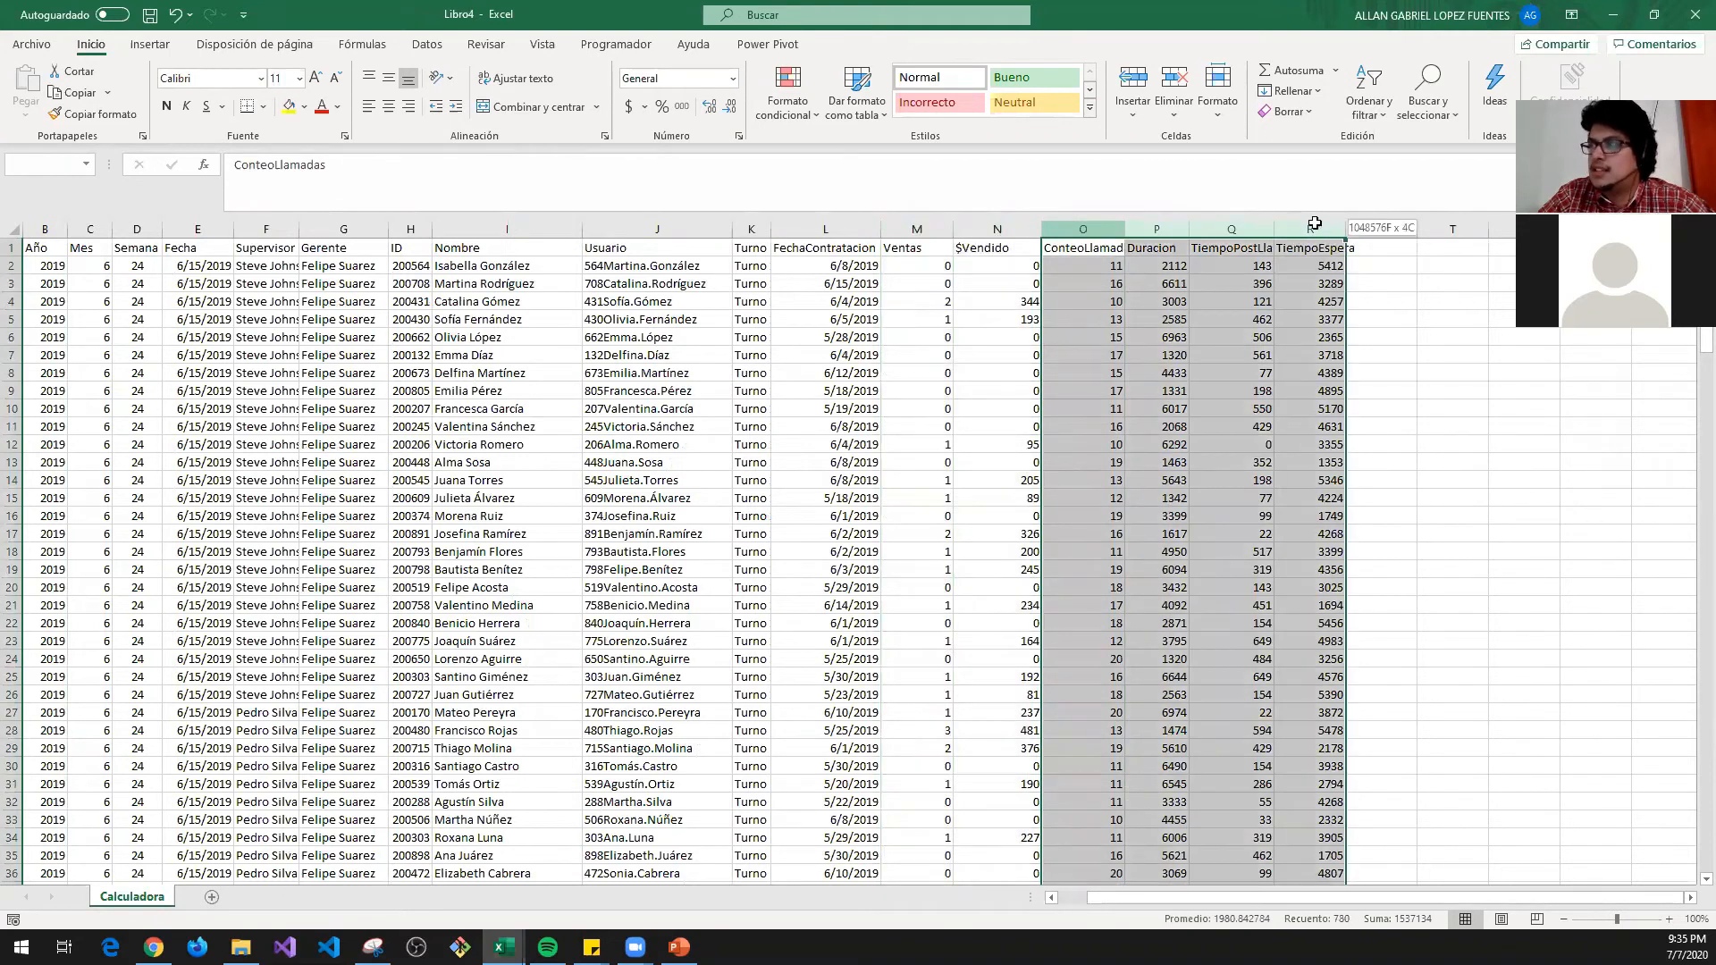
{"action": "key", "text": "alt+Tab"}
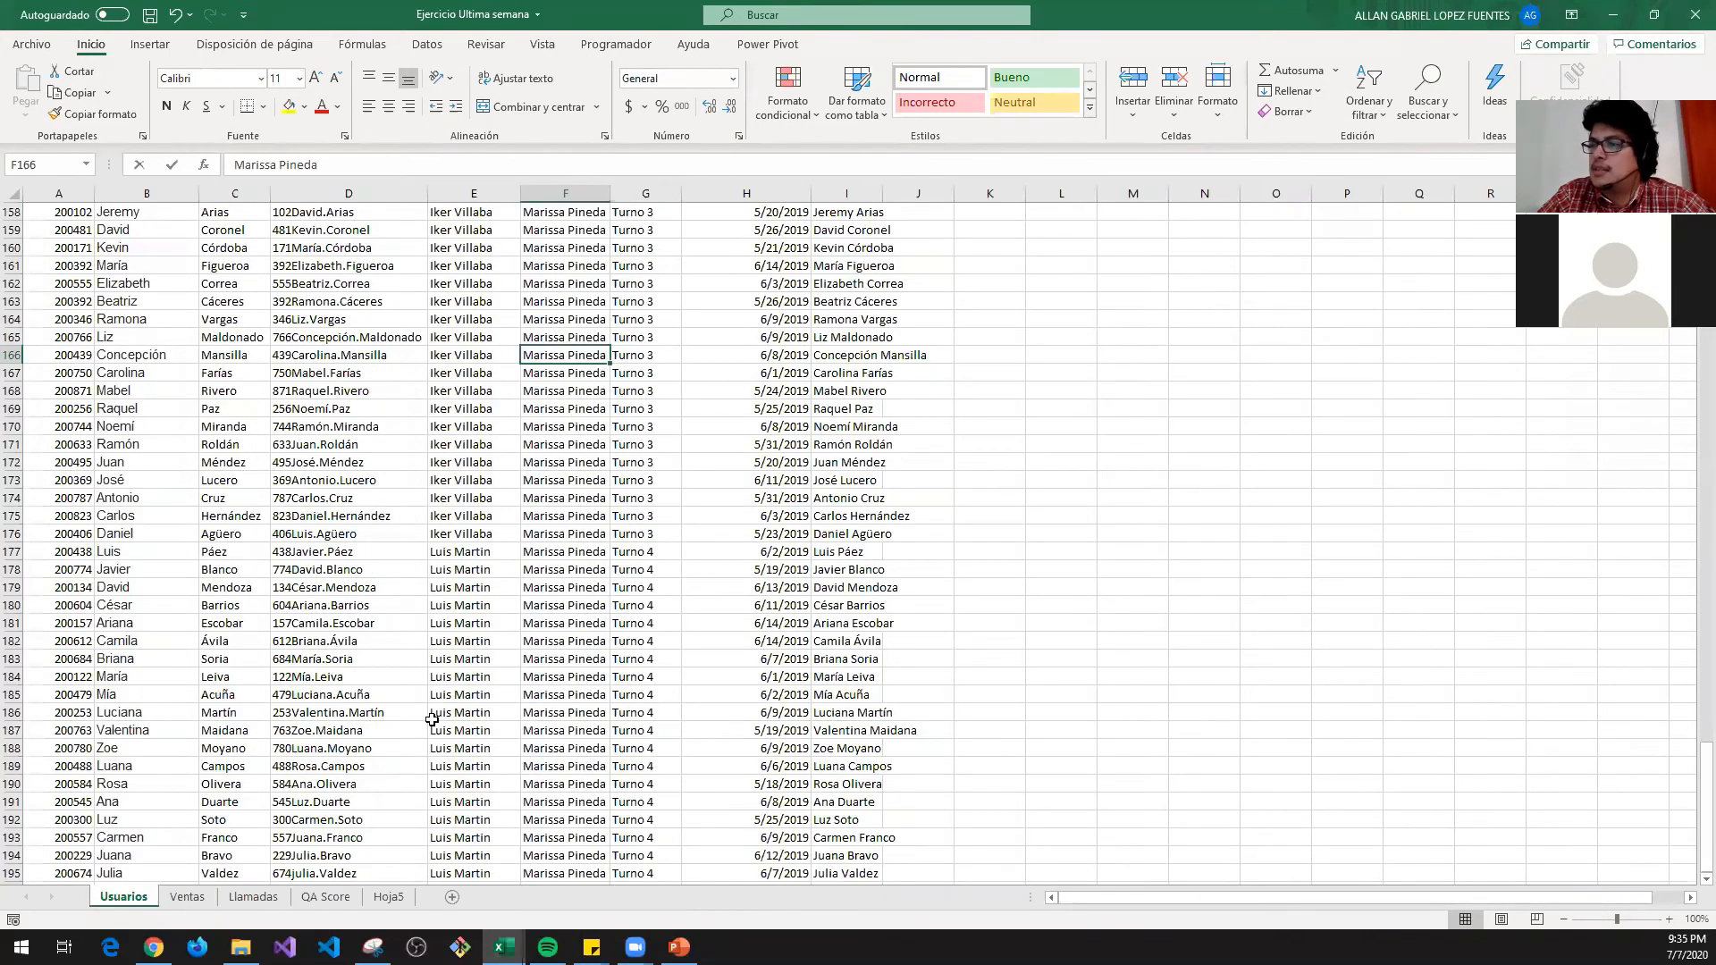
{"action": "left_click", "coordinate": [253, 896]}
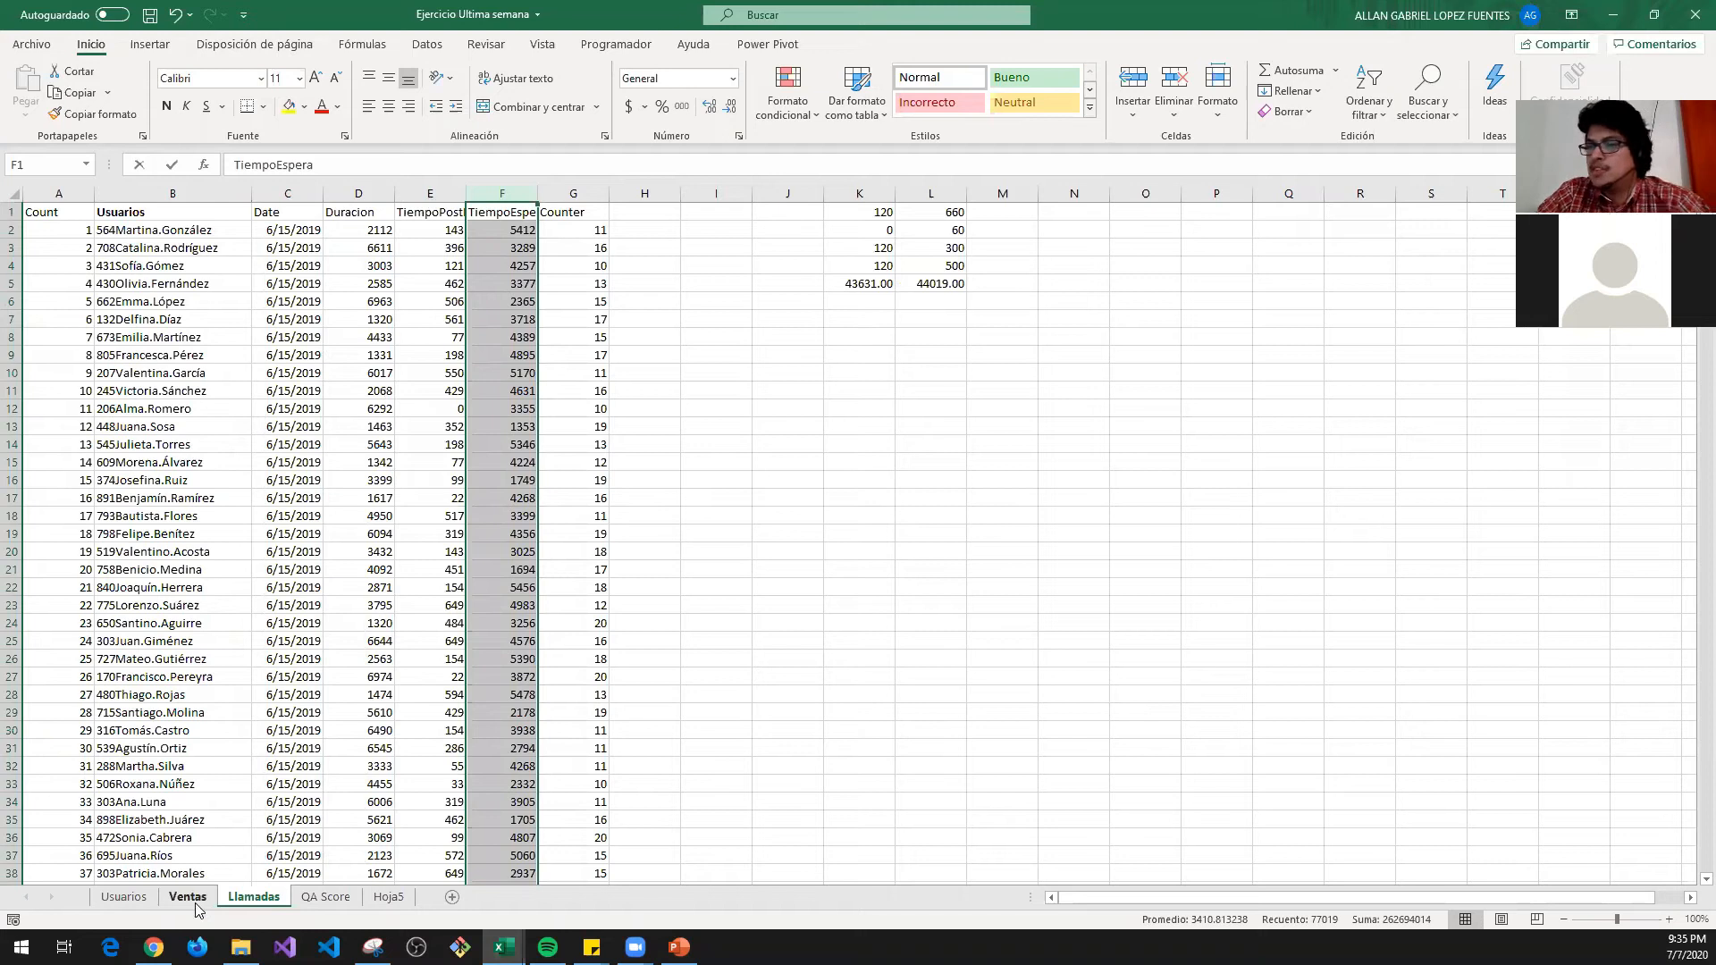
{"action": "key", "text": "alt+Tab"}
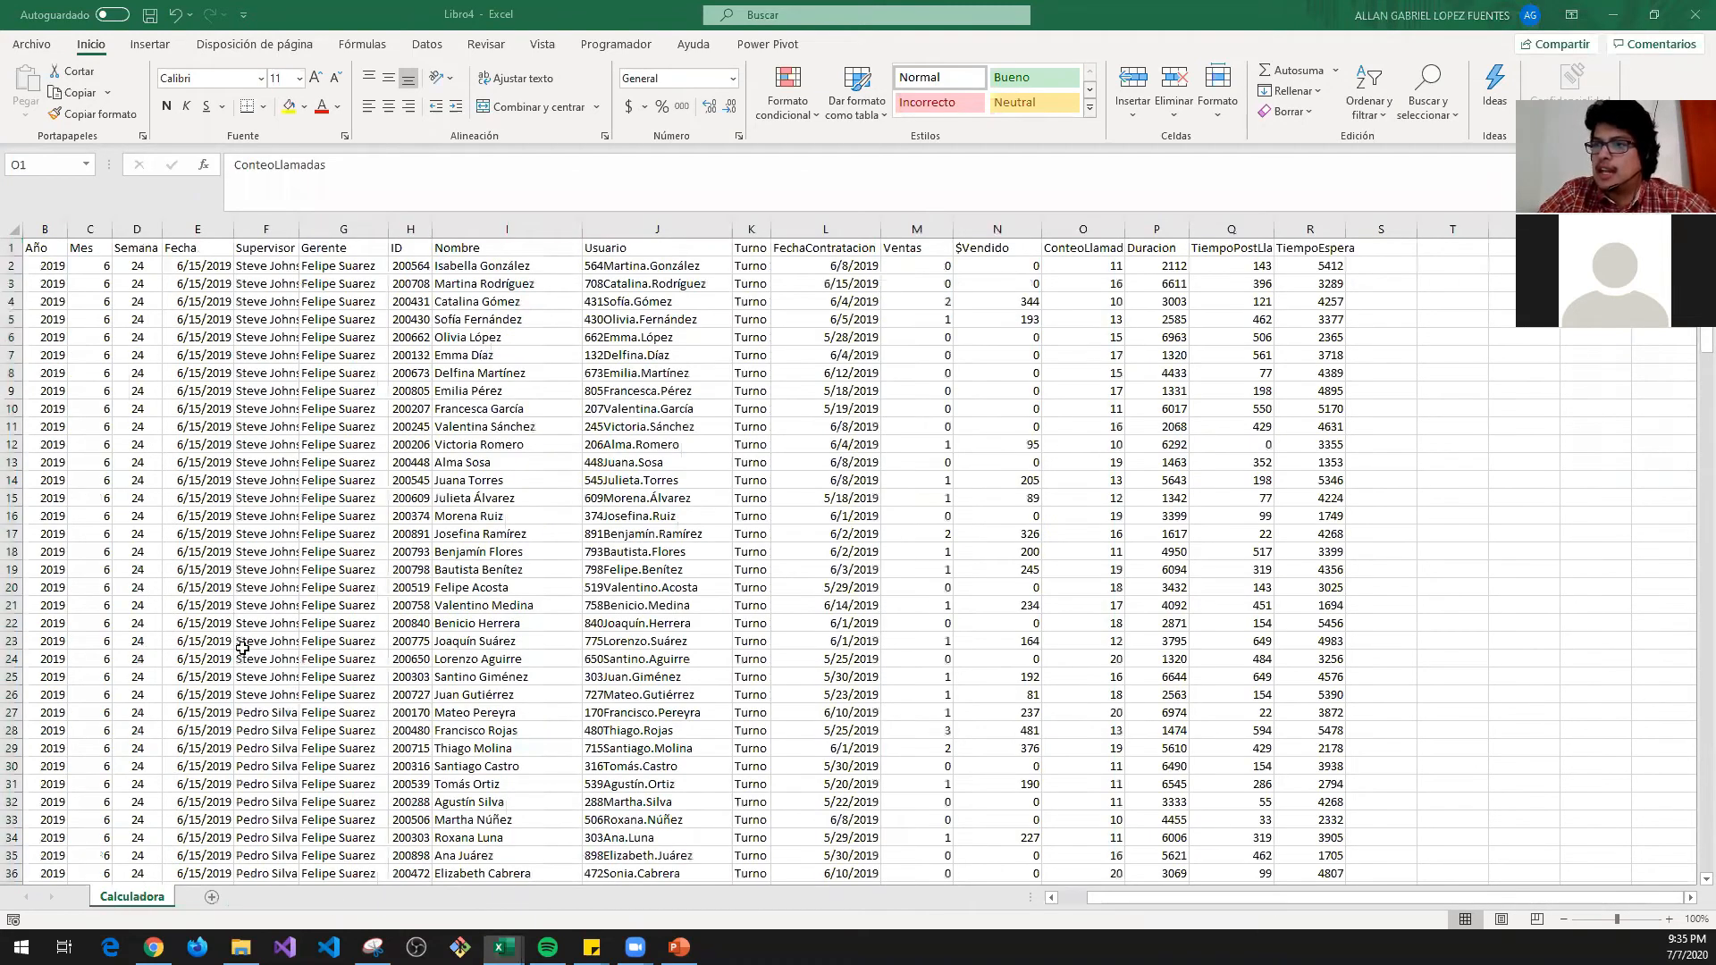
- Examine the first and last rows of Calculadora's data across the Counter, Mes and Fecha columns
{"action": "left_click", "coordinate": [274, 386]}
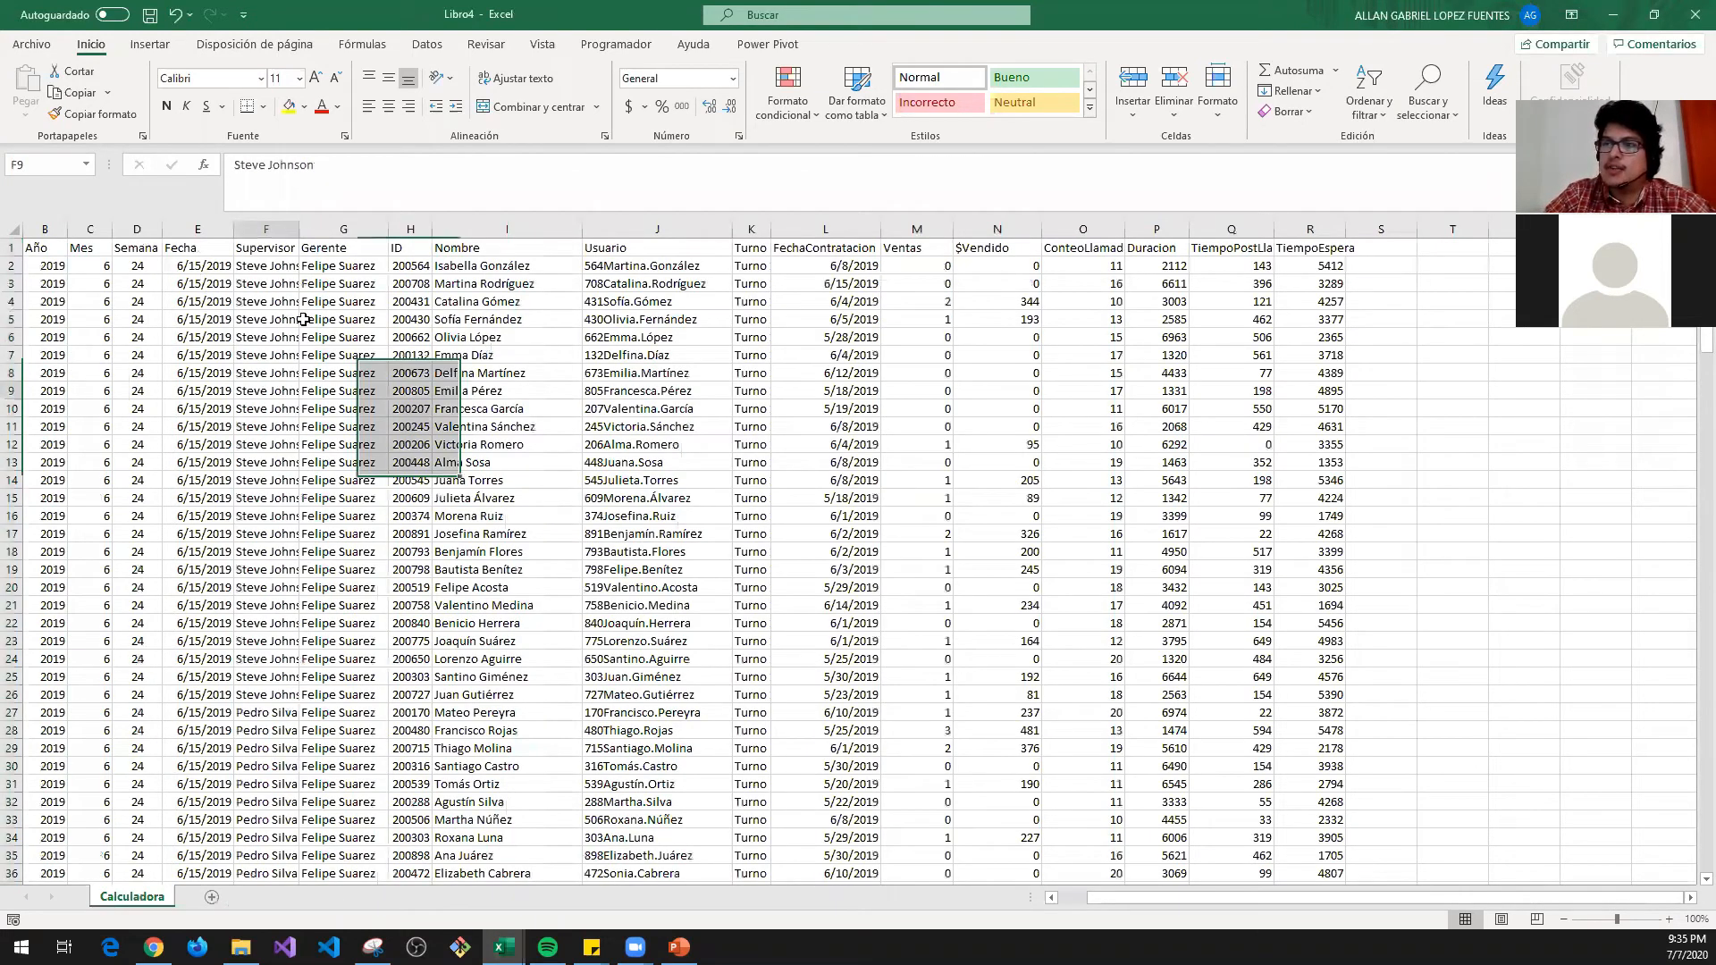
{"action": "key", "text": "Left"}
{"action": "key", "text": "ctrl+Down"}
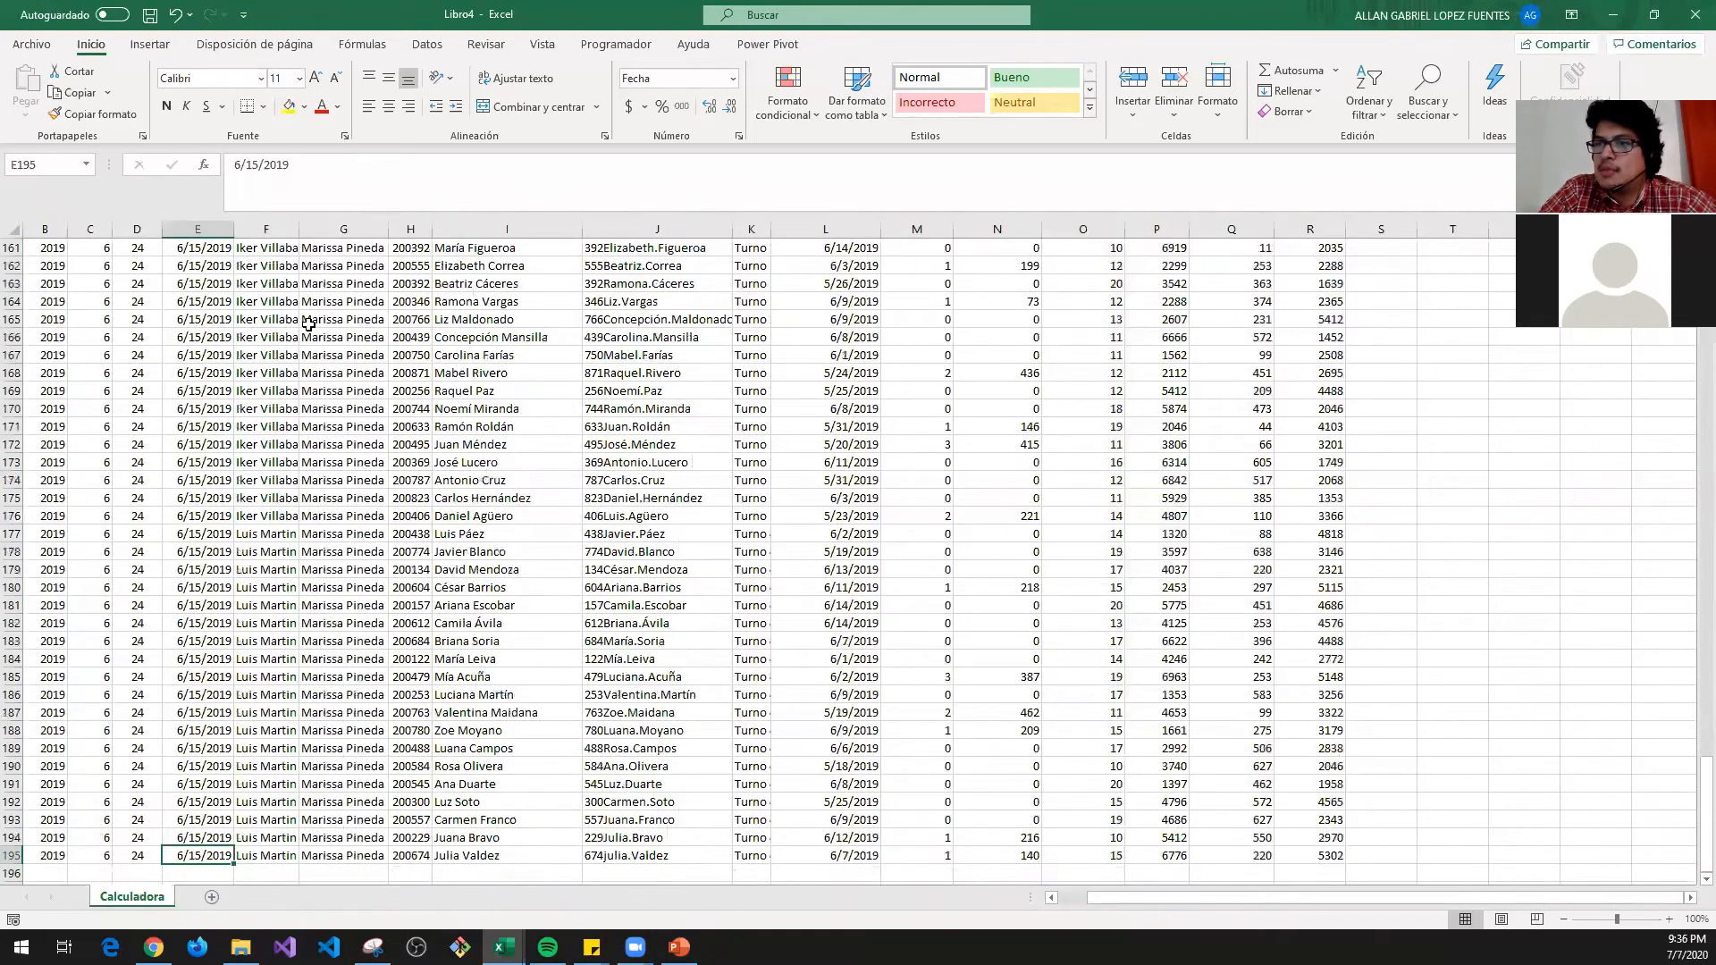
{"action": "key", "text": "ctrl+Left"}
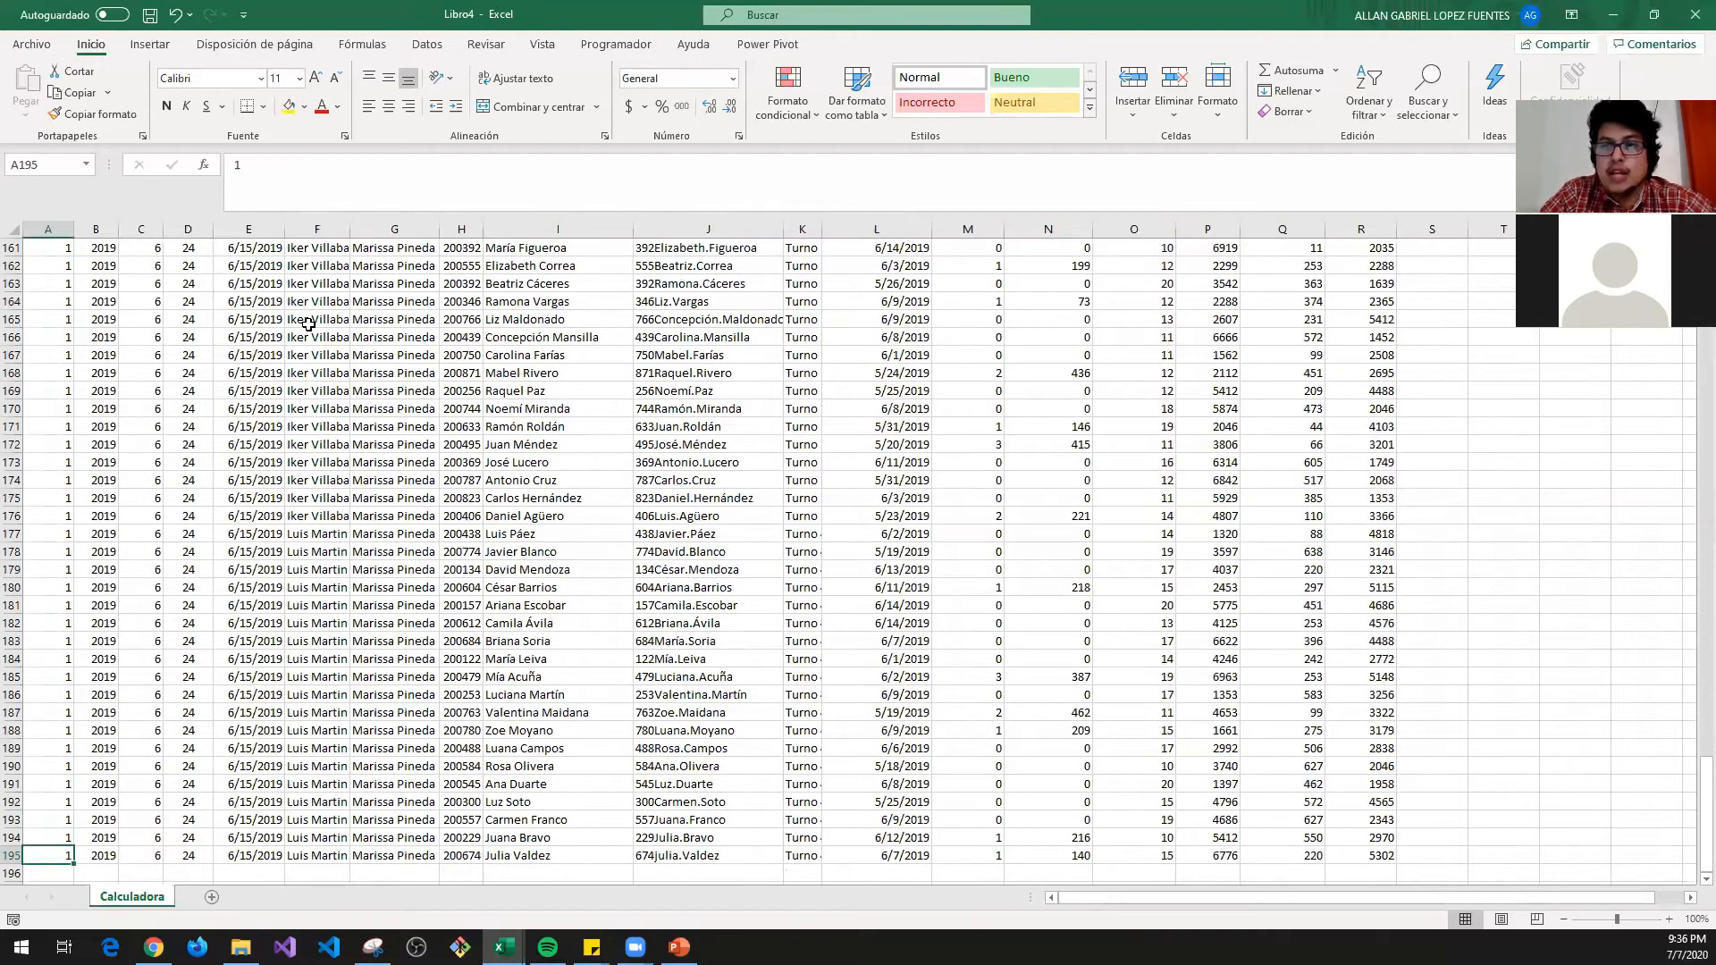
{"action": "key", "text": "ctrl+Up"}
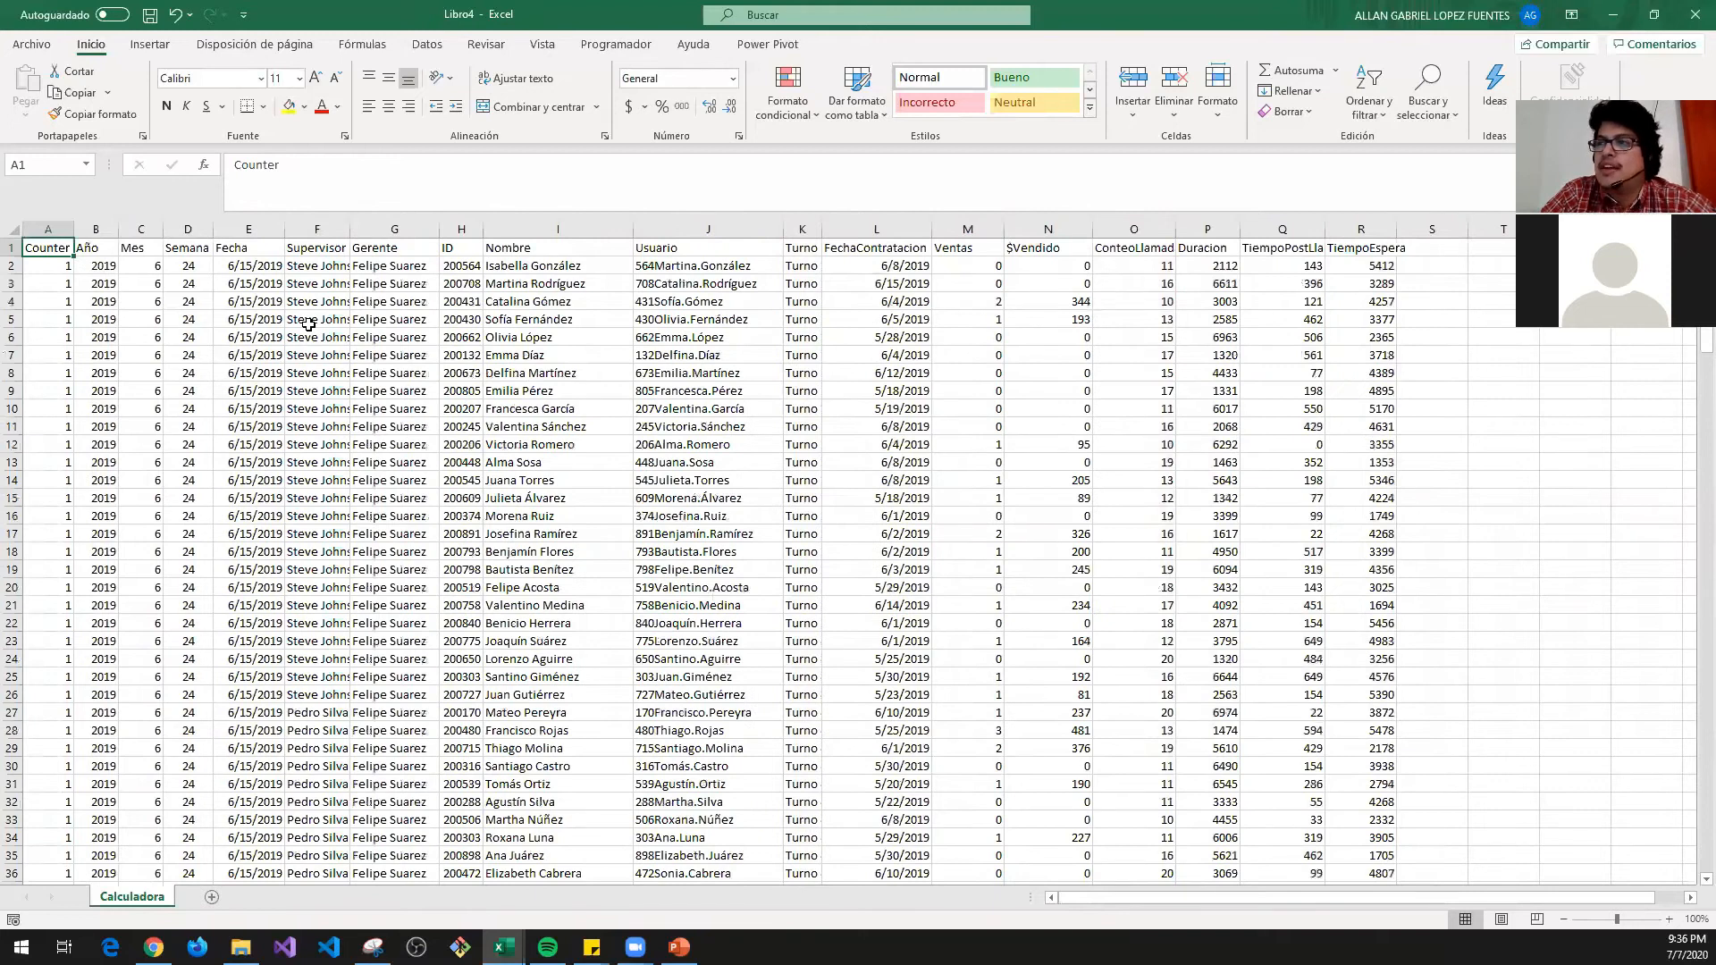
{"action": "key", "text": "ctrl+Down"}
{"action": "key", "text": "Right"}
{"action": "key", "text": "Right"}
{"action": "key", "text": "ctrl+Up"}
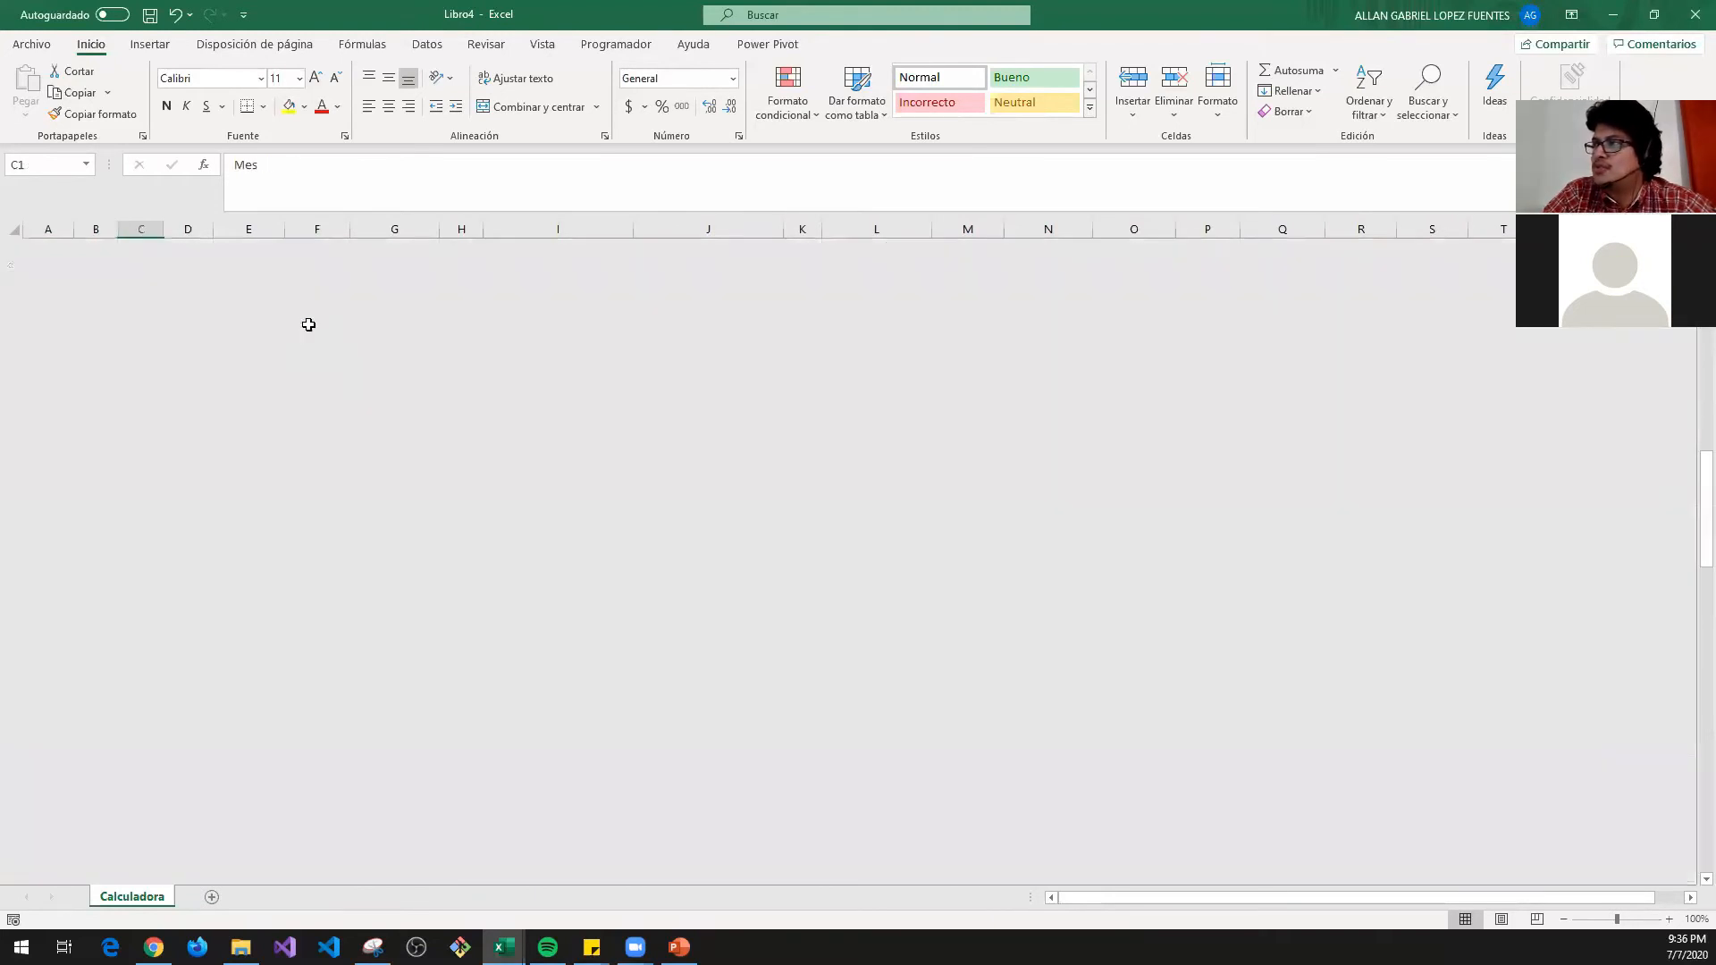
{"action": "key", "text": "ctrl+Left"}
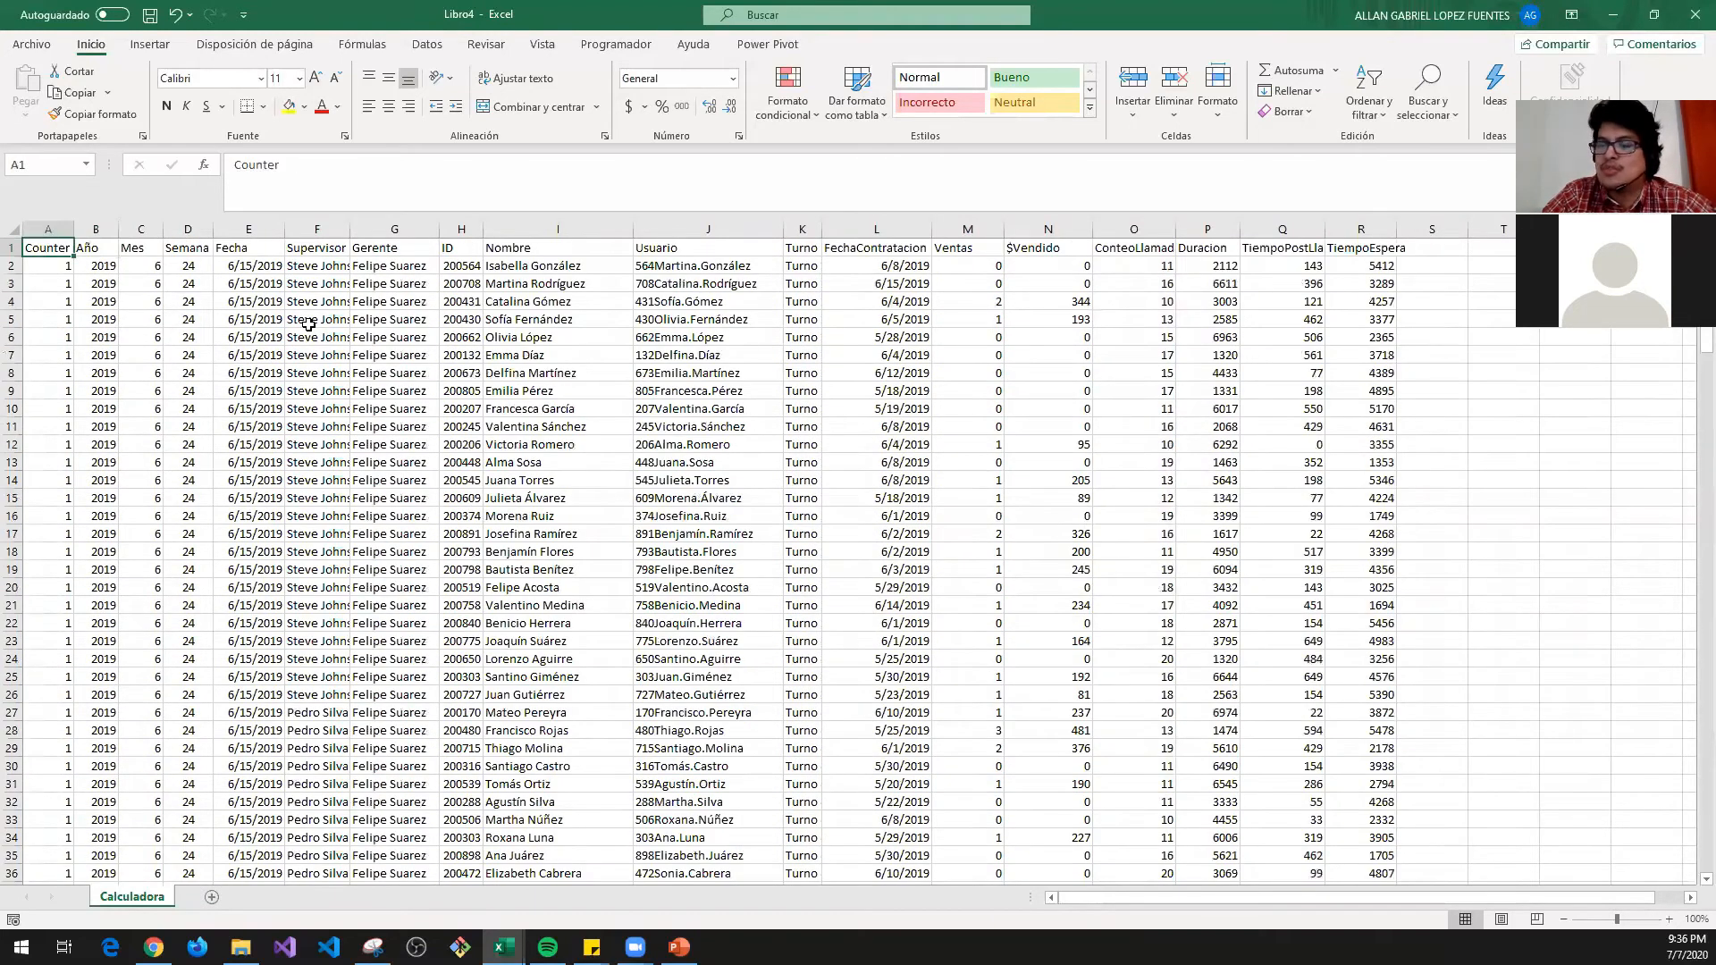
- Enter 2 in A3 and fill the Counter column down to Calculadora's last row as a consecutive series from A2:A3
{"action": "key", "text": "Down"}
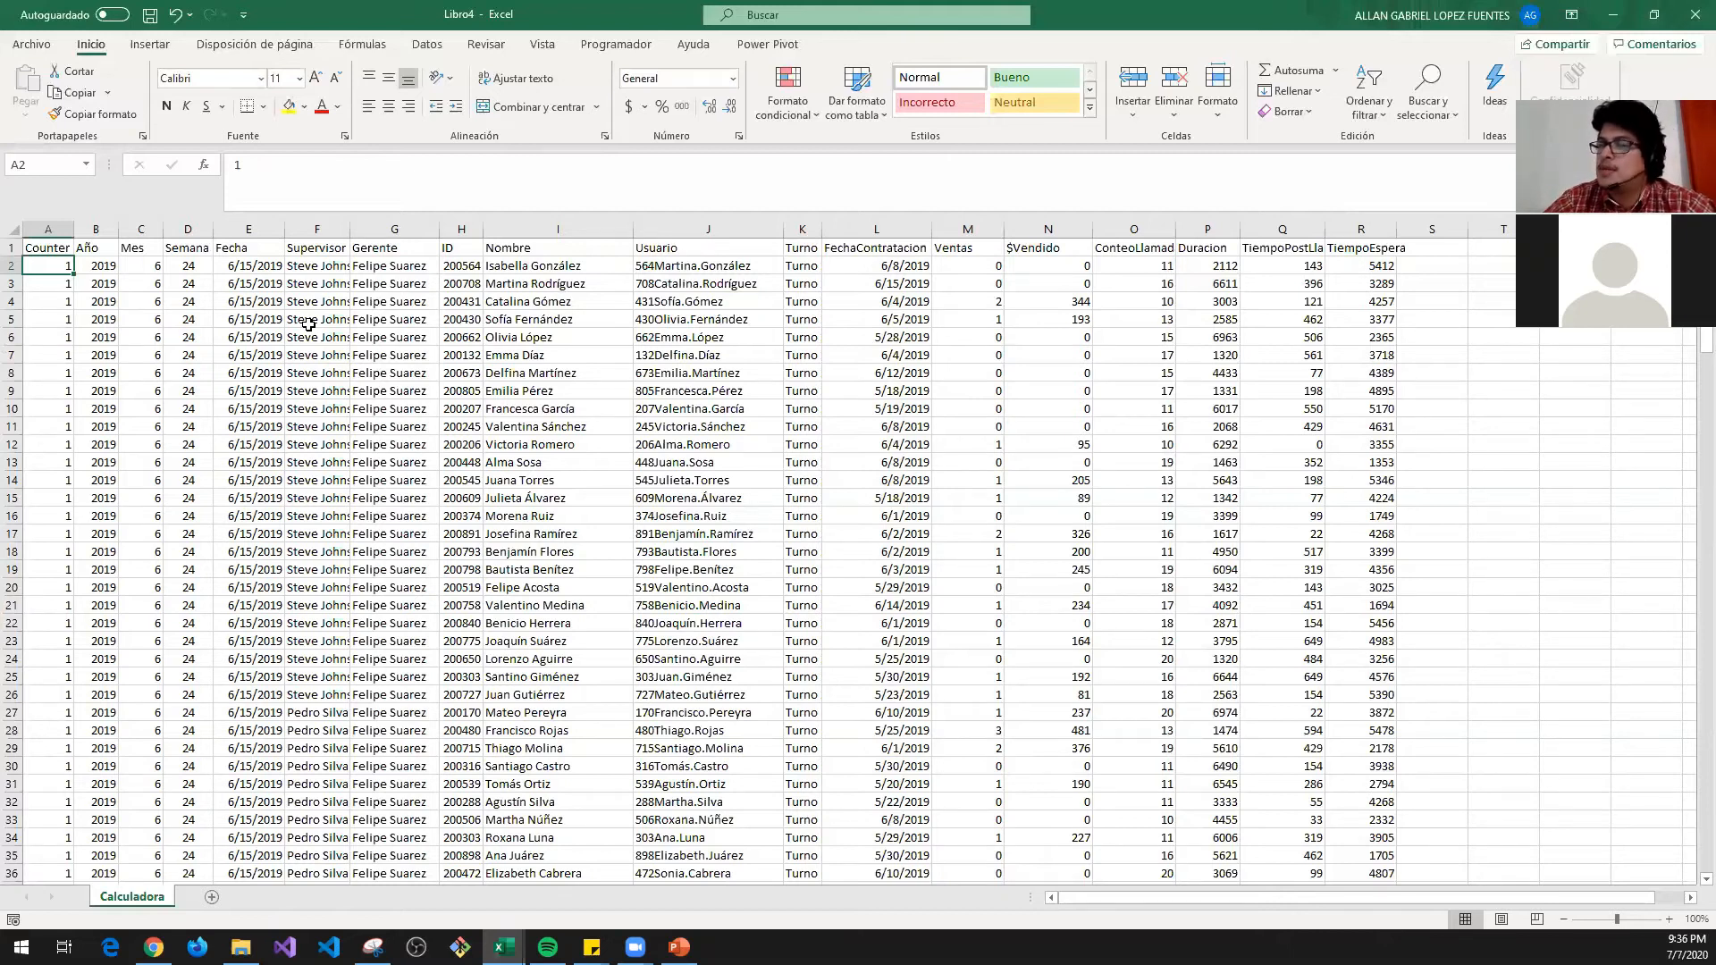
{"action": "key", "text": "ctrl+Down"}
{"action": "key", "text": "ctrl+Down"}
{"action": "key", "text": "ctrl+Up"}
{"action": "key", "text": "Down"}
{"action": "key", "text": "Down"}
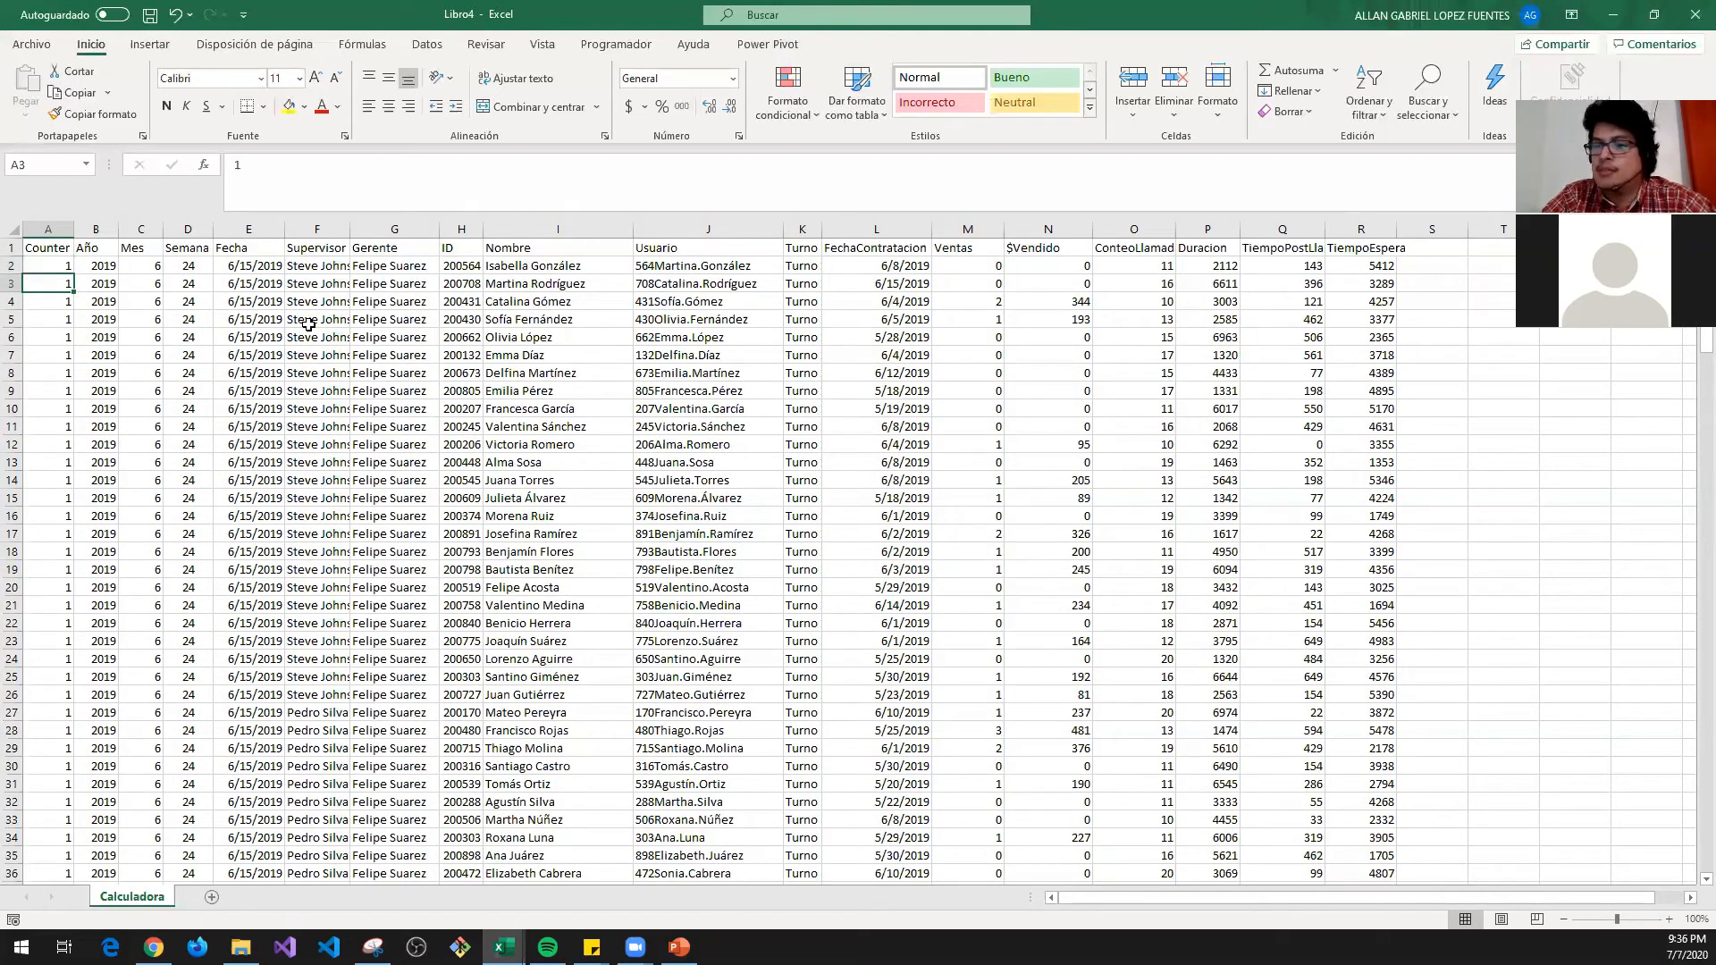
{"action": "type", "text": "2"}
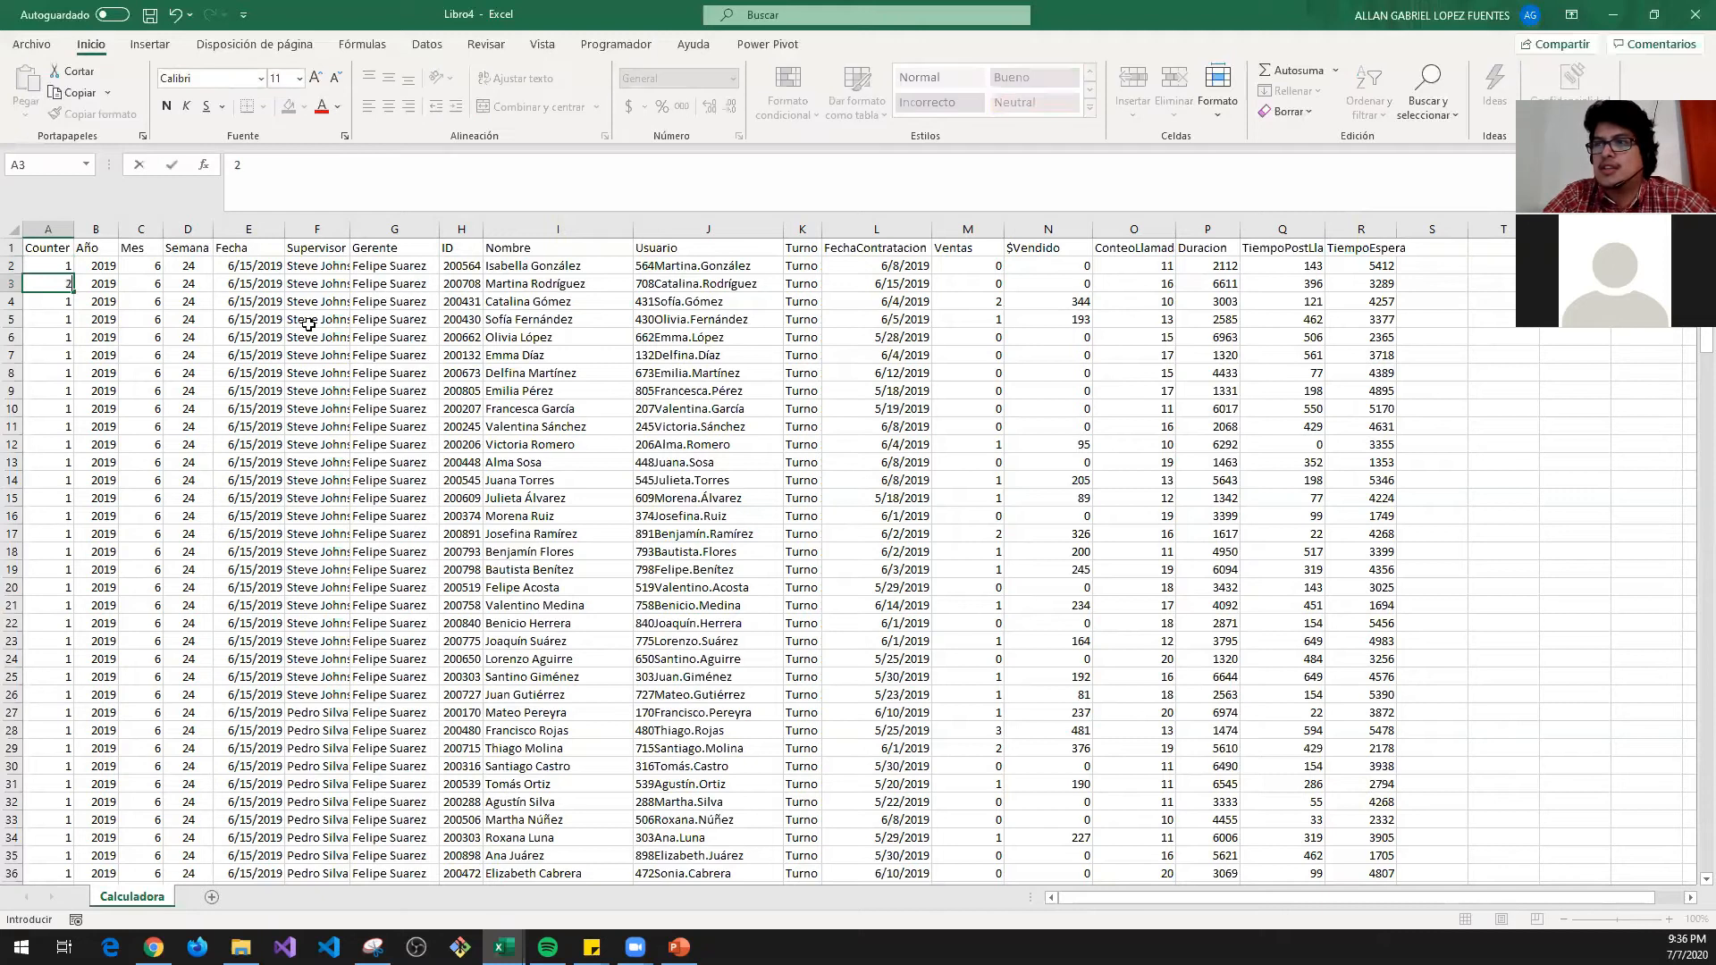
{"action": "key", "text": "Return"}
{"action": "key", "text": "Up"}
{"action": "key", "text": "Up"}
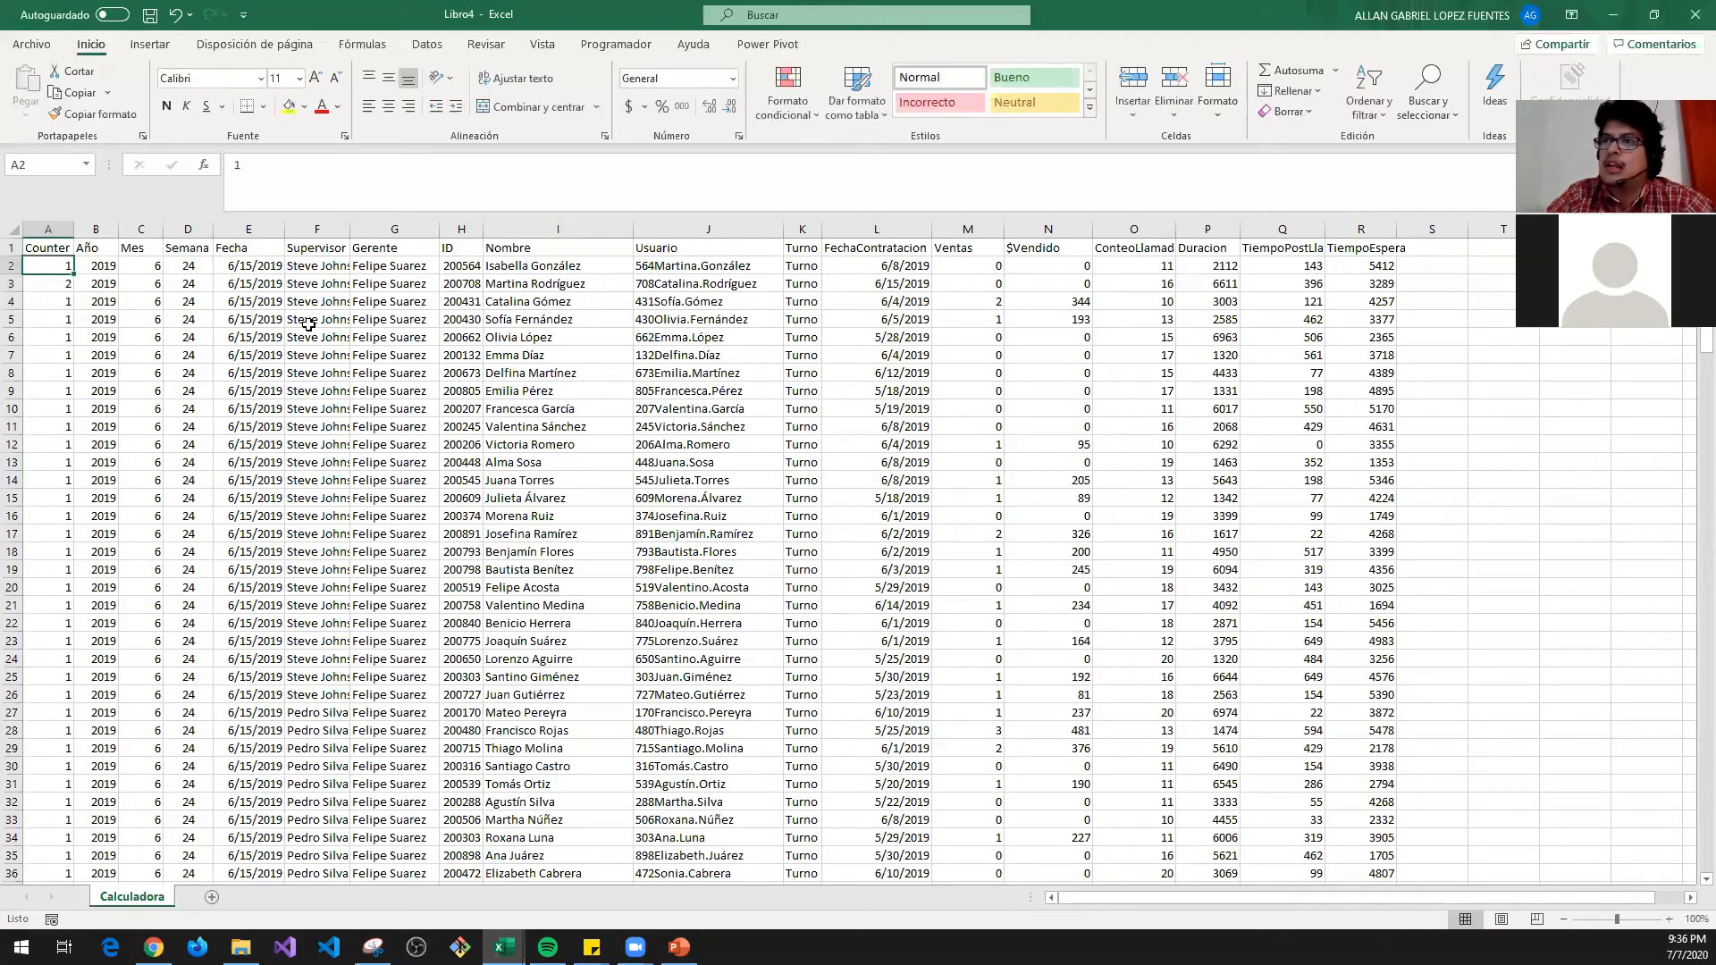
{"action": "mouse_move", "coordinate": [54, 273]}
{"action": "left_mouse_down"}
{"action": "mouse_move", "coordinate": [84, 304]}
{"action": "mouse_move", "coordinate": [73, 285]}
{"action": "left_mouse_up"}
{"action": "key", "text": "Escape"}
{"action": "double_click", "coordinate": [71, 289]}
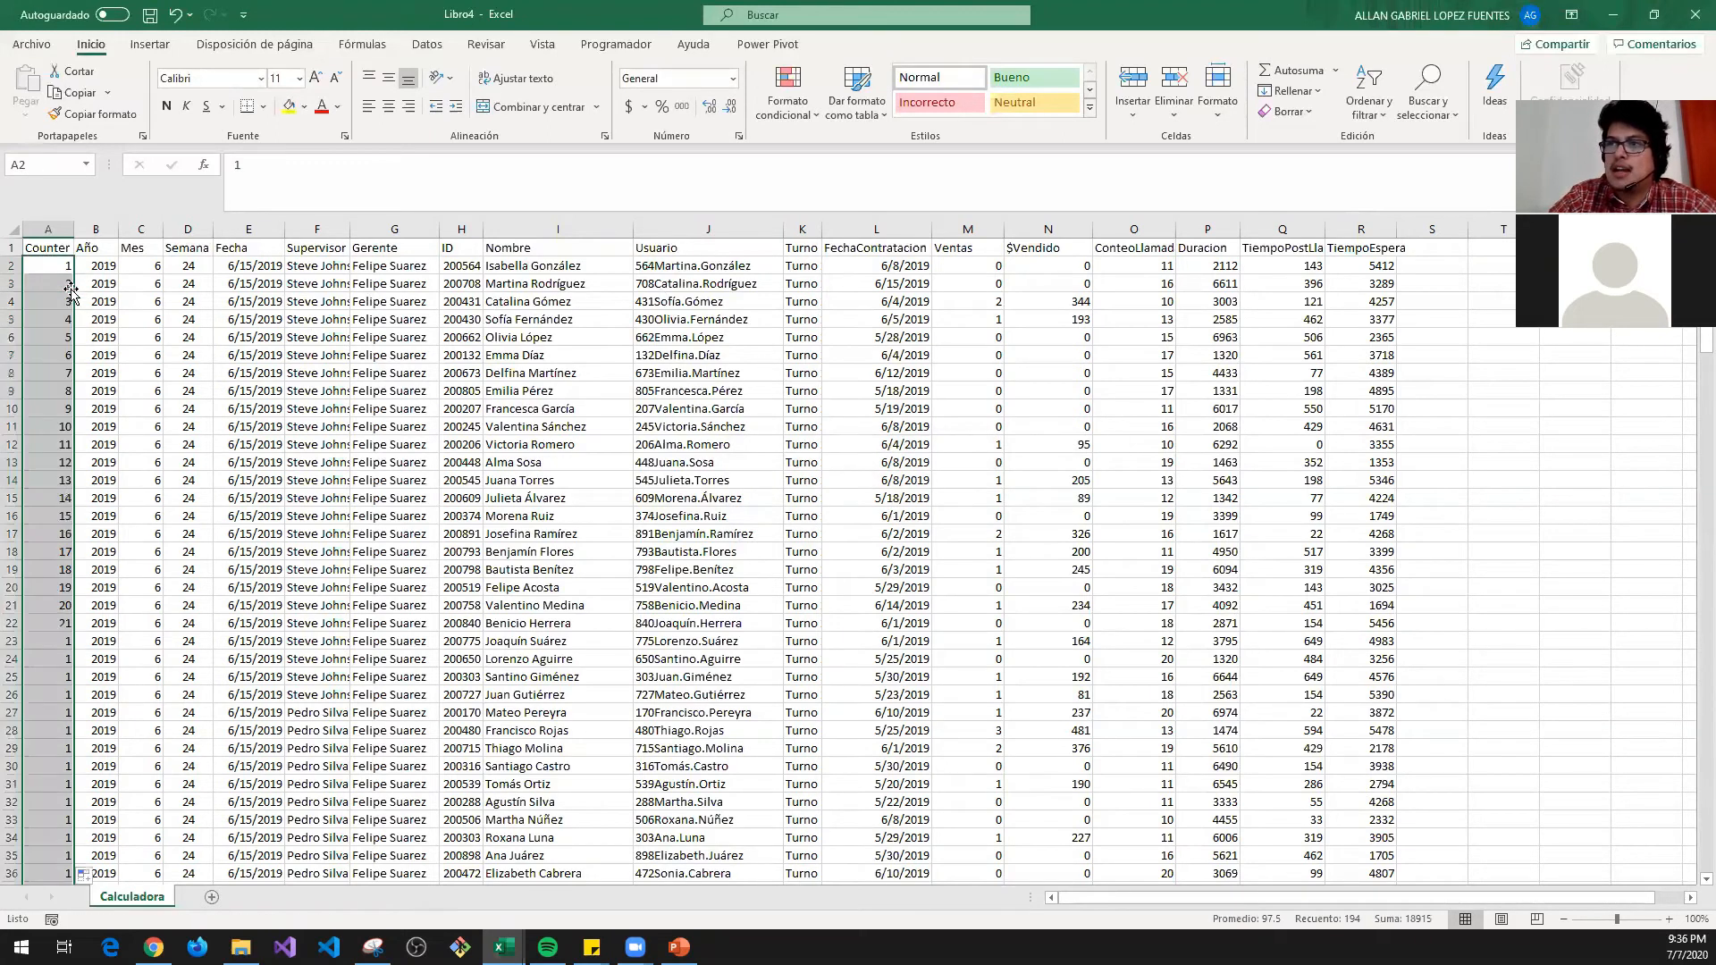
- Copy the Counter numbers 1 to 194 and paste them directly below the existing block, starting at A196
{"action": "key", "text": "ctrl+Down"}
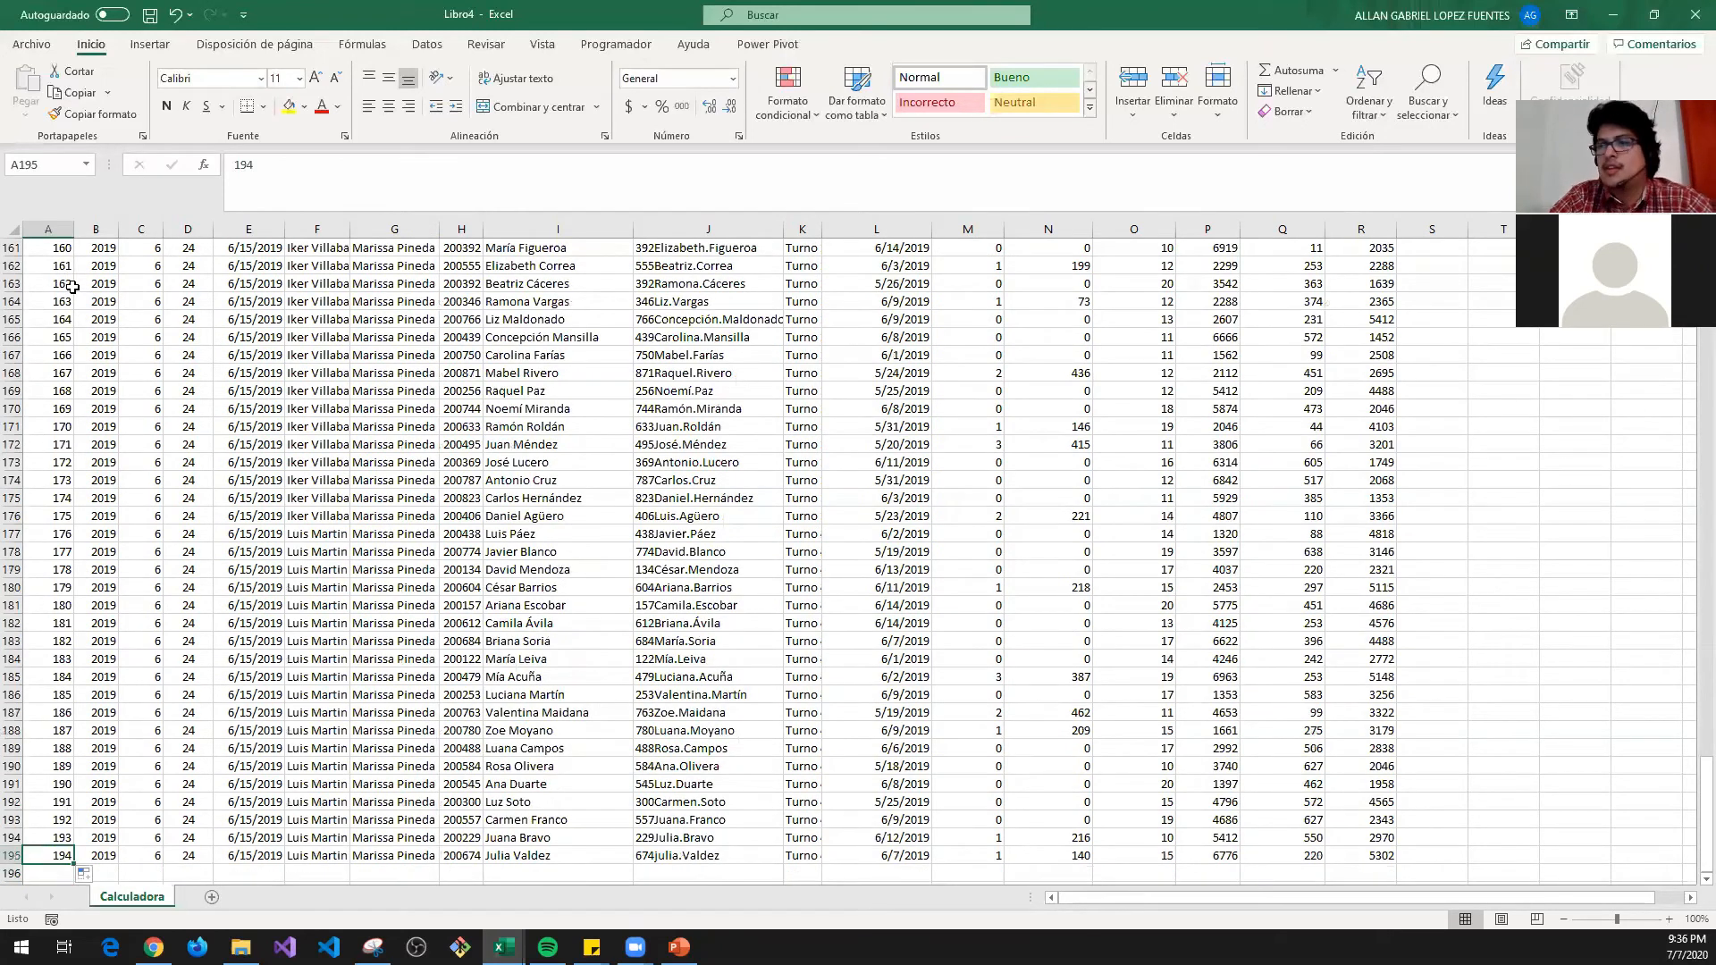
{"action": "key", "text": "ctrl+shift+Up"}
{"action": "key", "text": "ctrl+c"}
{"action": "key", "text": "ctrl+Down"}
{"action": "key", "text": "ctrl+v"}
{"action": "key", "text": "Return"}
{"action": "key", "text": "ctrl+Up"}
{"action": "key", "text": "Down"}
{"action": "key", "text": "ctrl+v"}
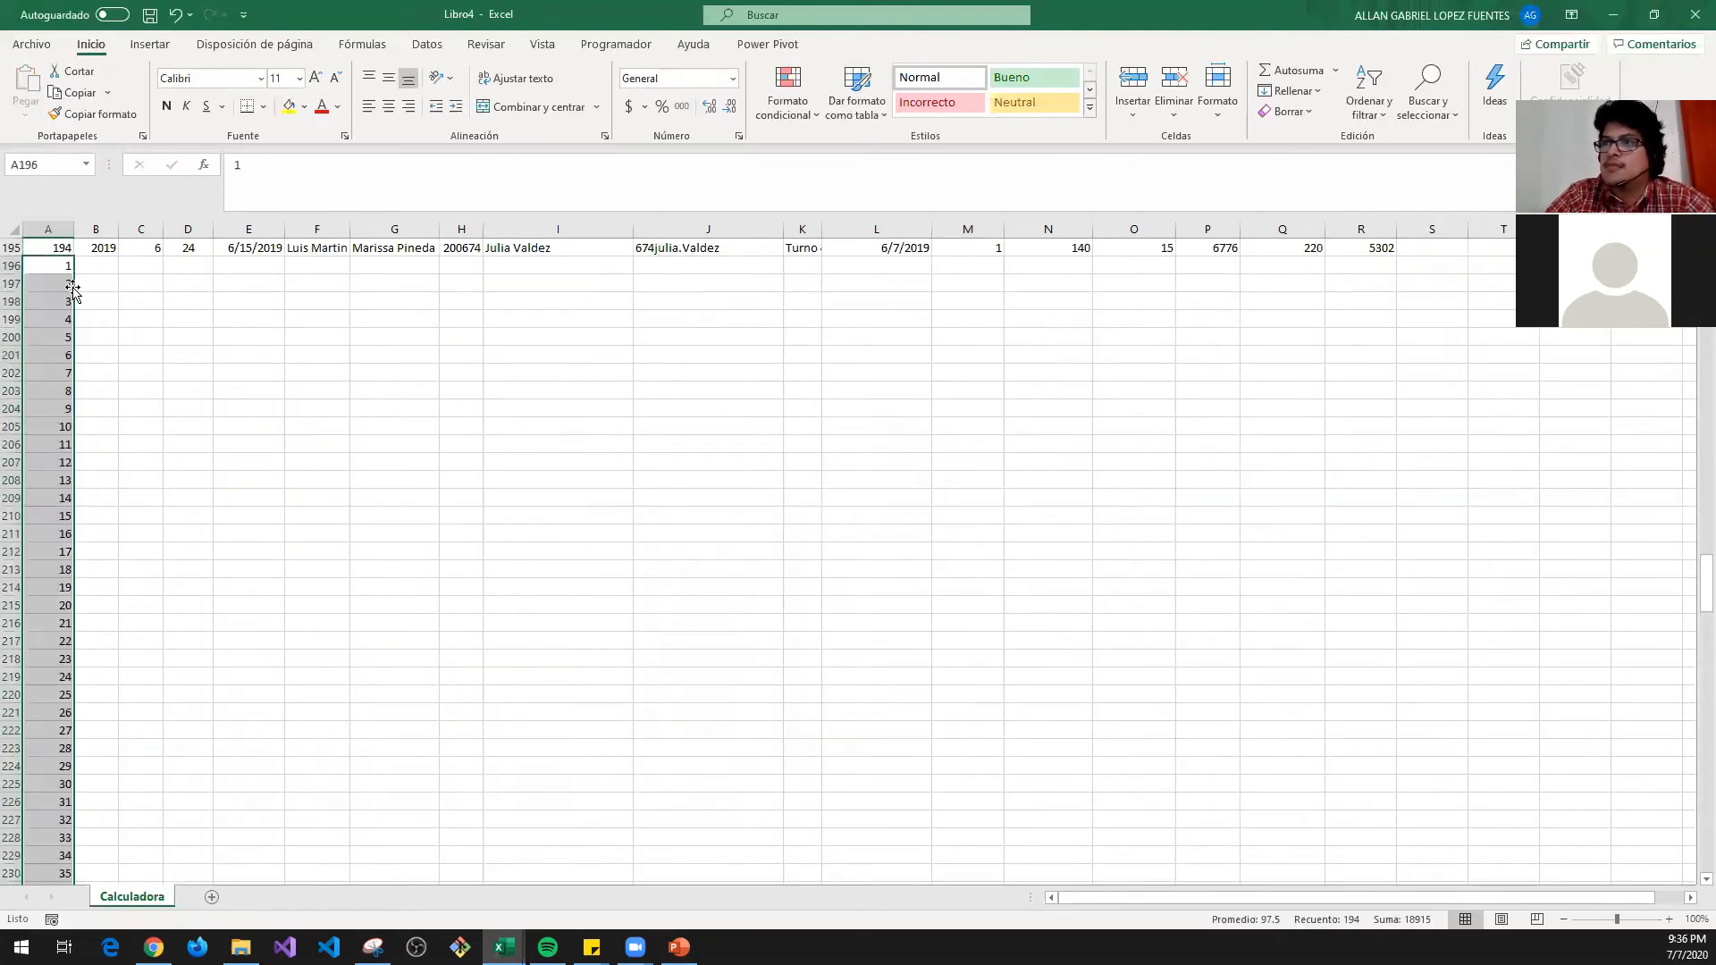
- In E196, enter an SI formula that returns E195+1 when A196 equals 1
{"action": "key", "text": "Up"}
{"action": "key", "text": "Right"}
{"action": "scroll", "coordinate": [71, 286], "scroll_direction": "up", "scroll_amount": 5}
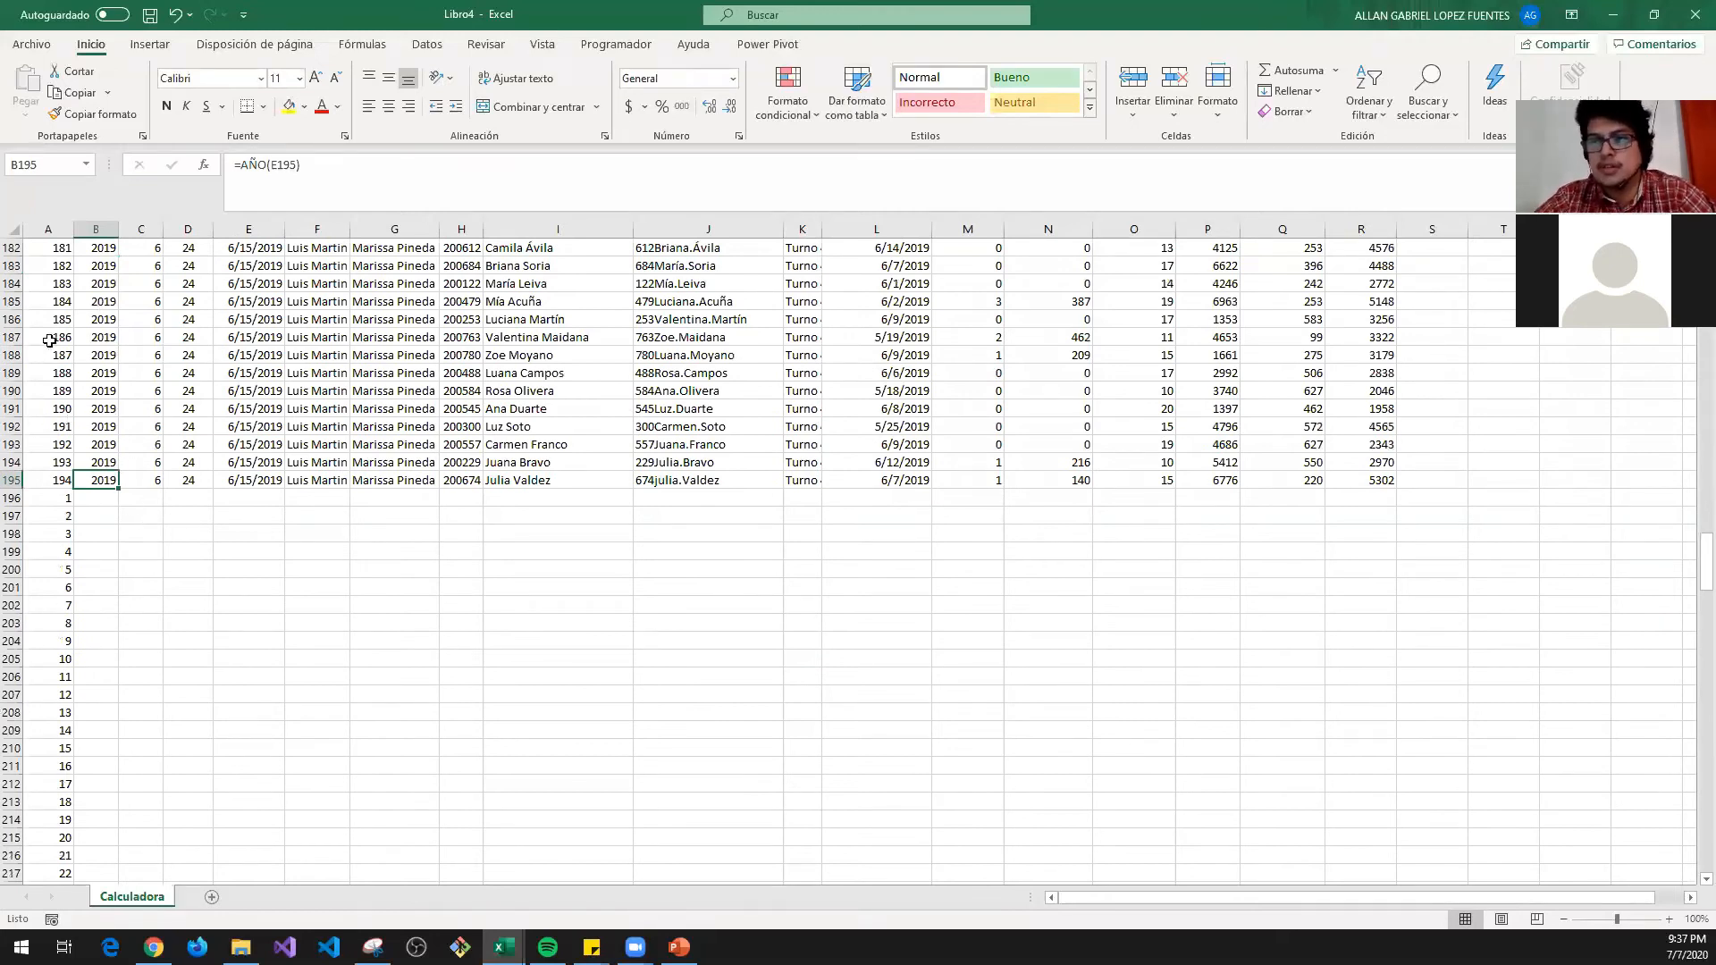
{"action": "left_click", "coordinate": [236, 499]}
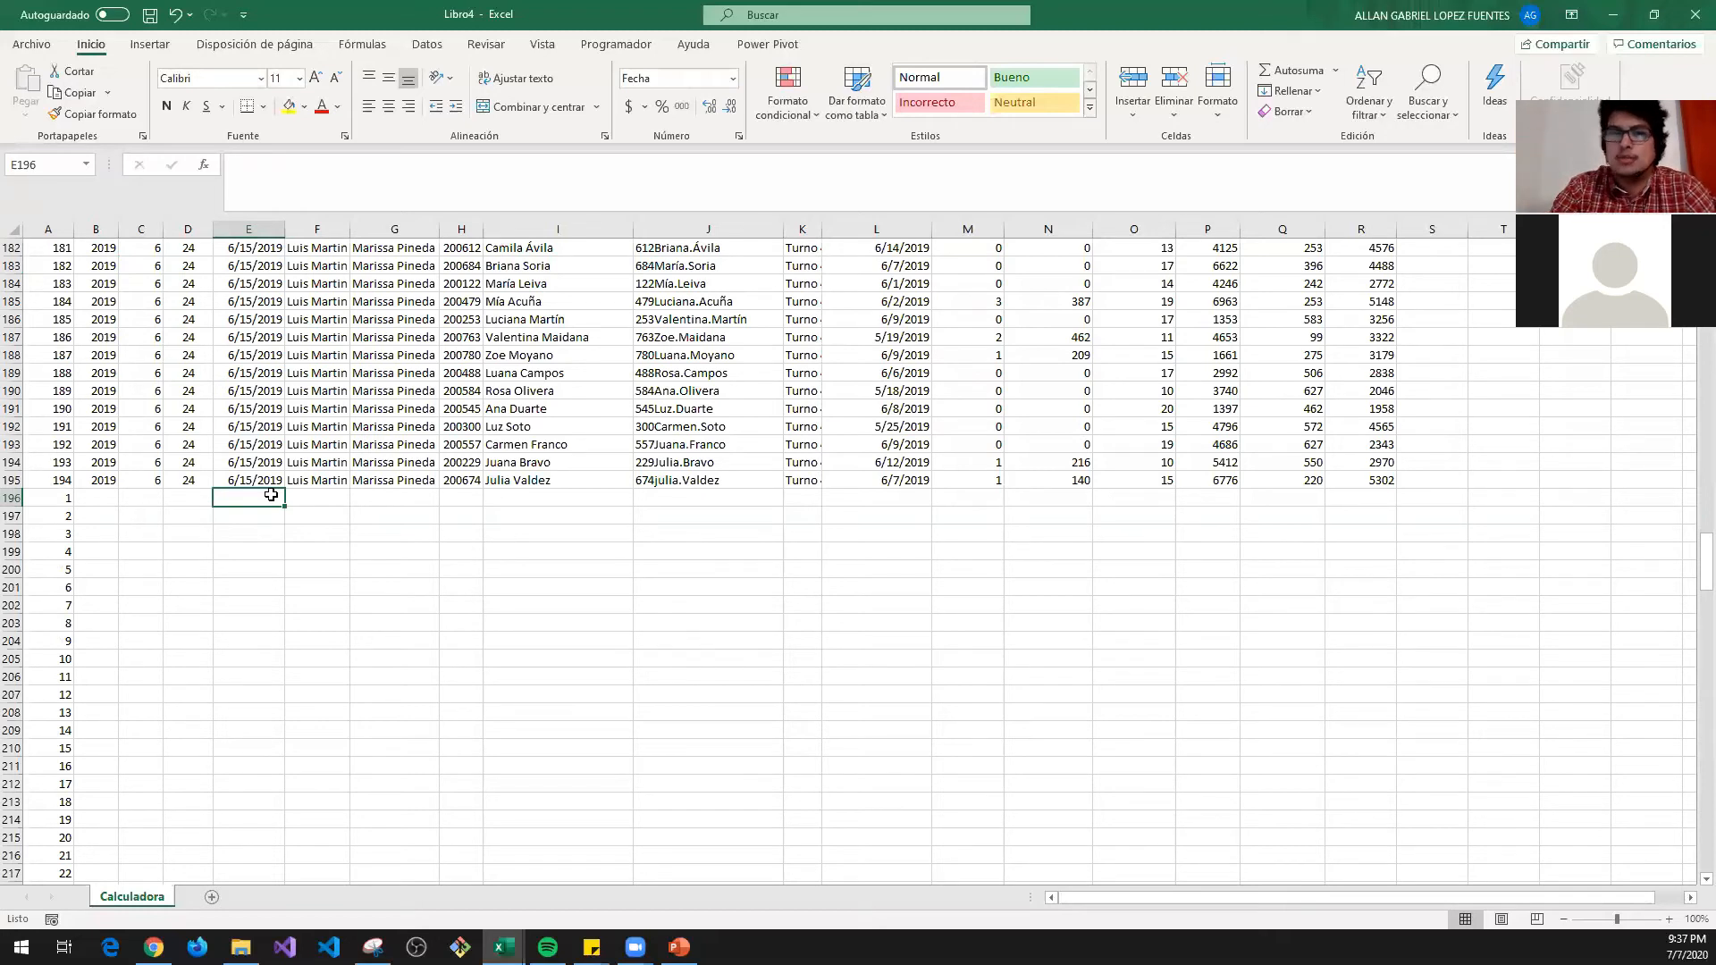
{"action": "key", "text": "Down"}
{"action": "key", "text": "Up"}
{"action": "key", "text": "Up"}
{"action": "key", "text": "Down"}
{"action": "key", "text": "Up"}
{"action": "key", "text": "Down"}
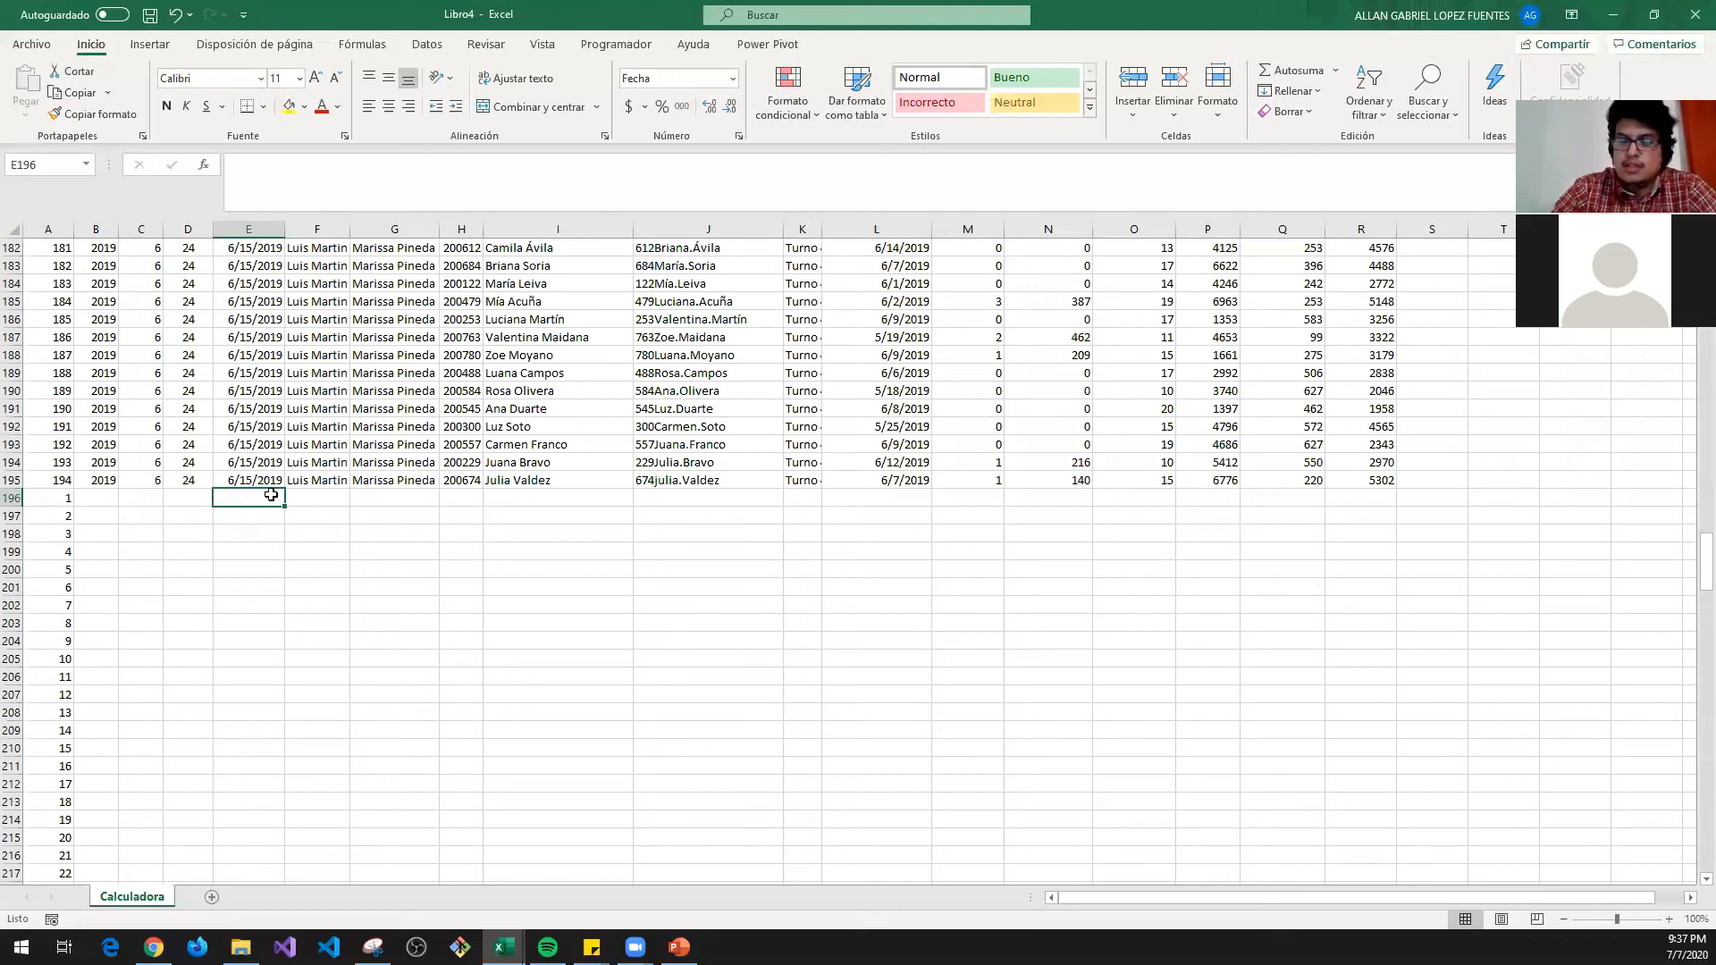
{"action": "type", "text": "=SI("}
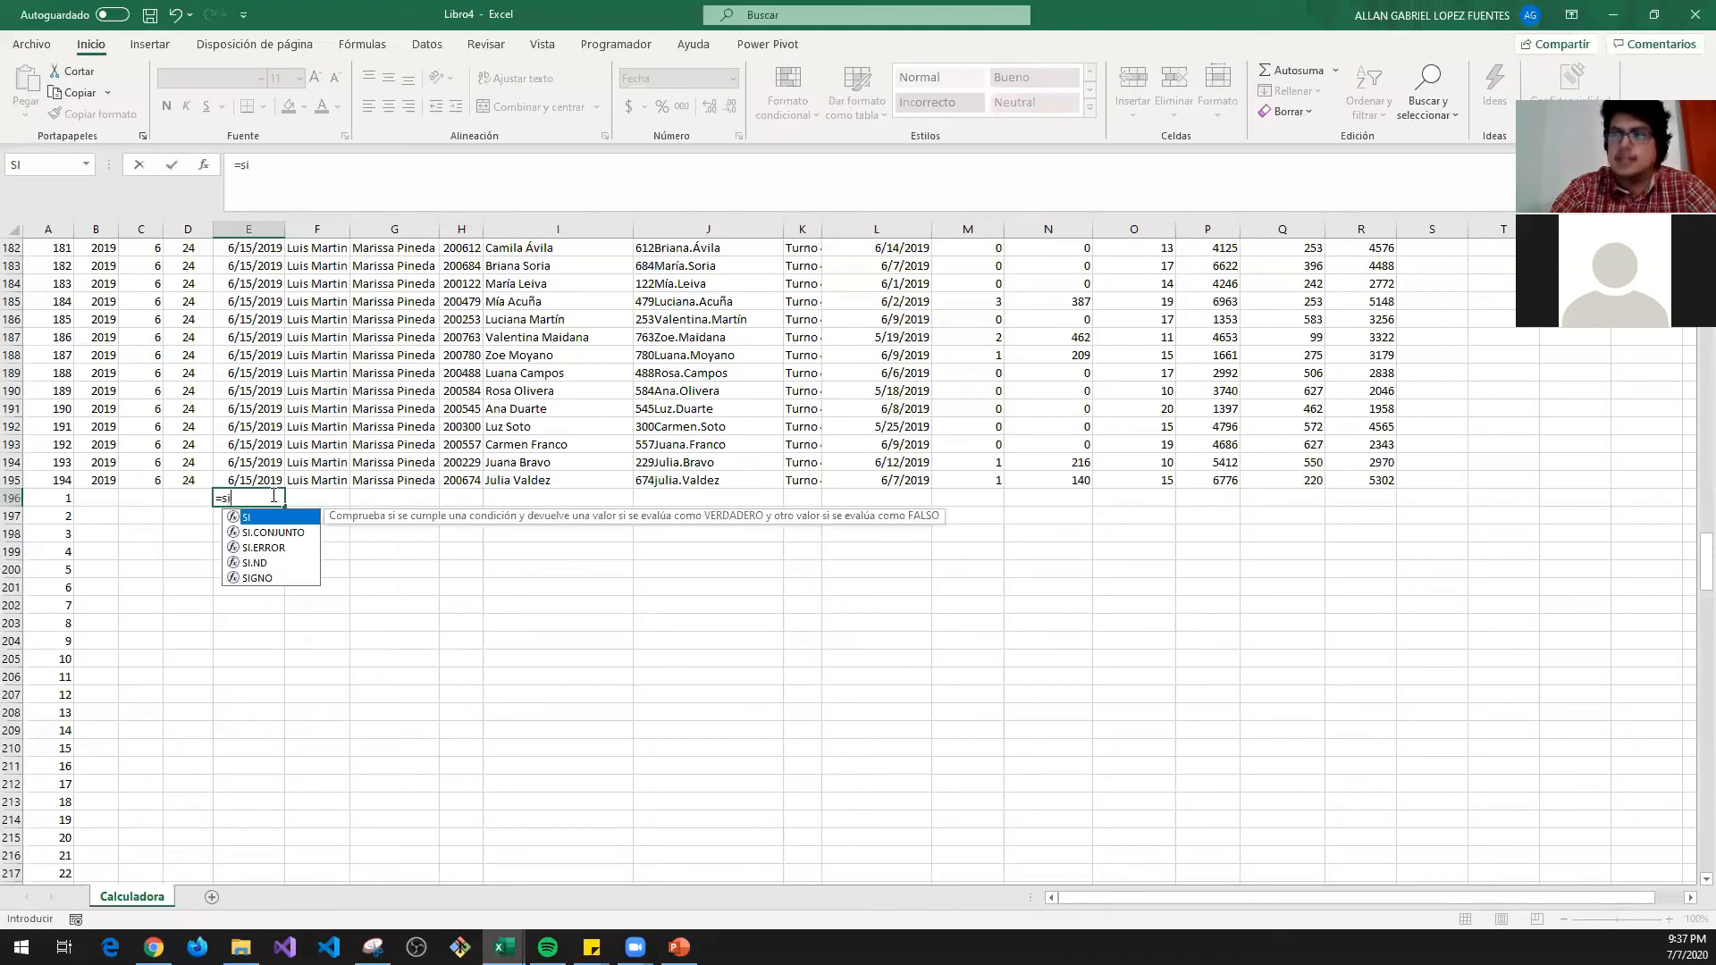
{"action": "key", "text": "Left"}
{"action": "key", "text": "Left"}
{"action": "key", "text": "Left"}
{"action": "key", "text": "Left"}
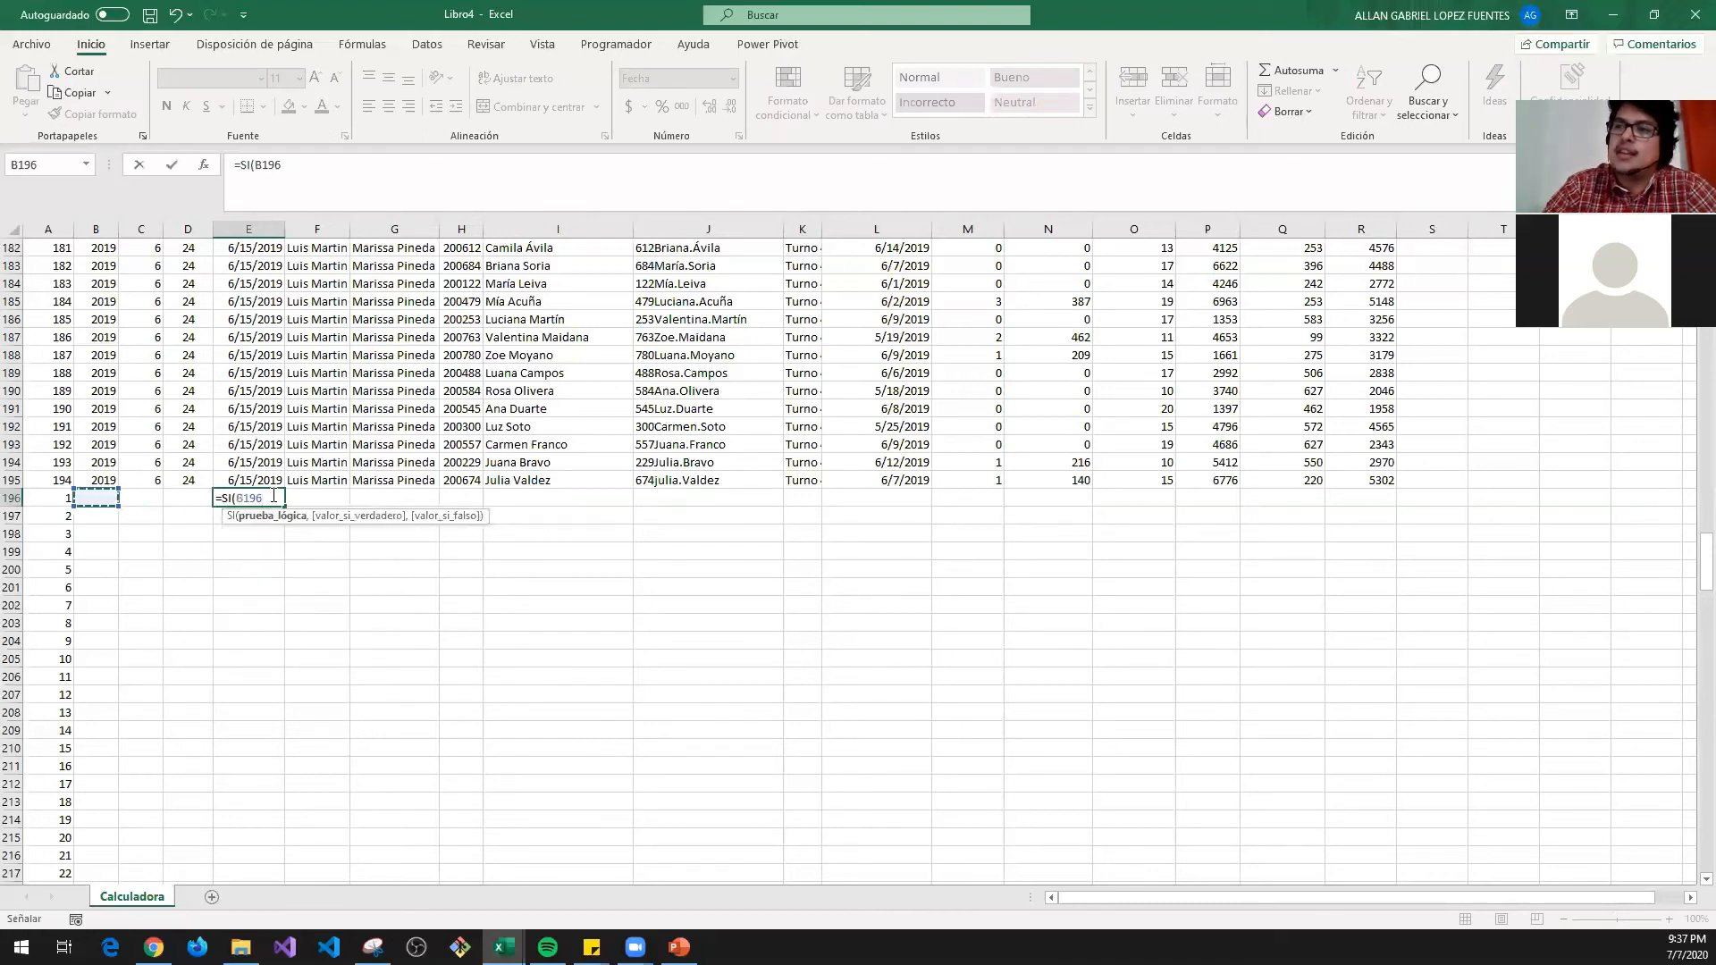
{"action": "type", "text": "=1"}
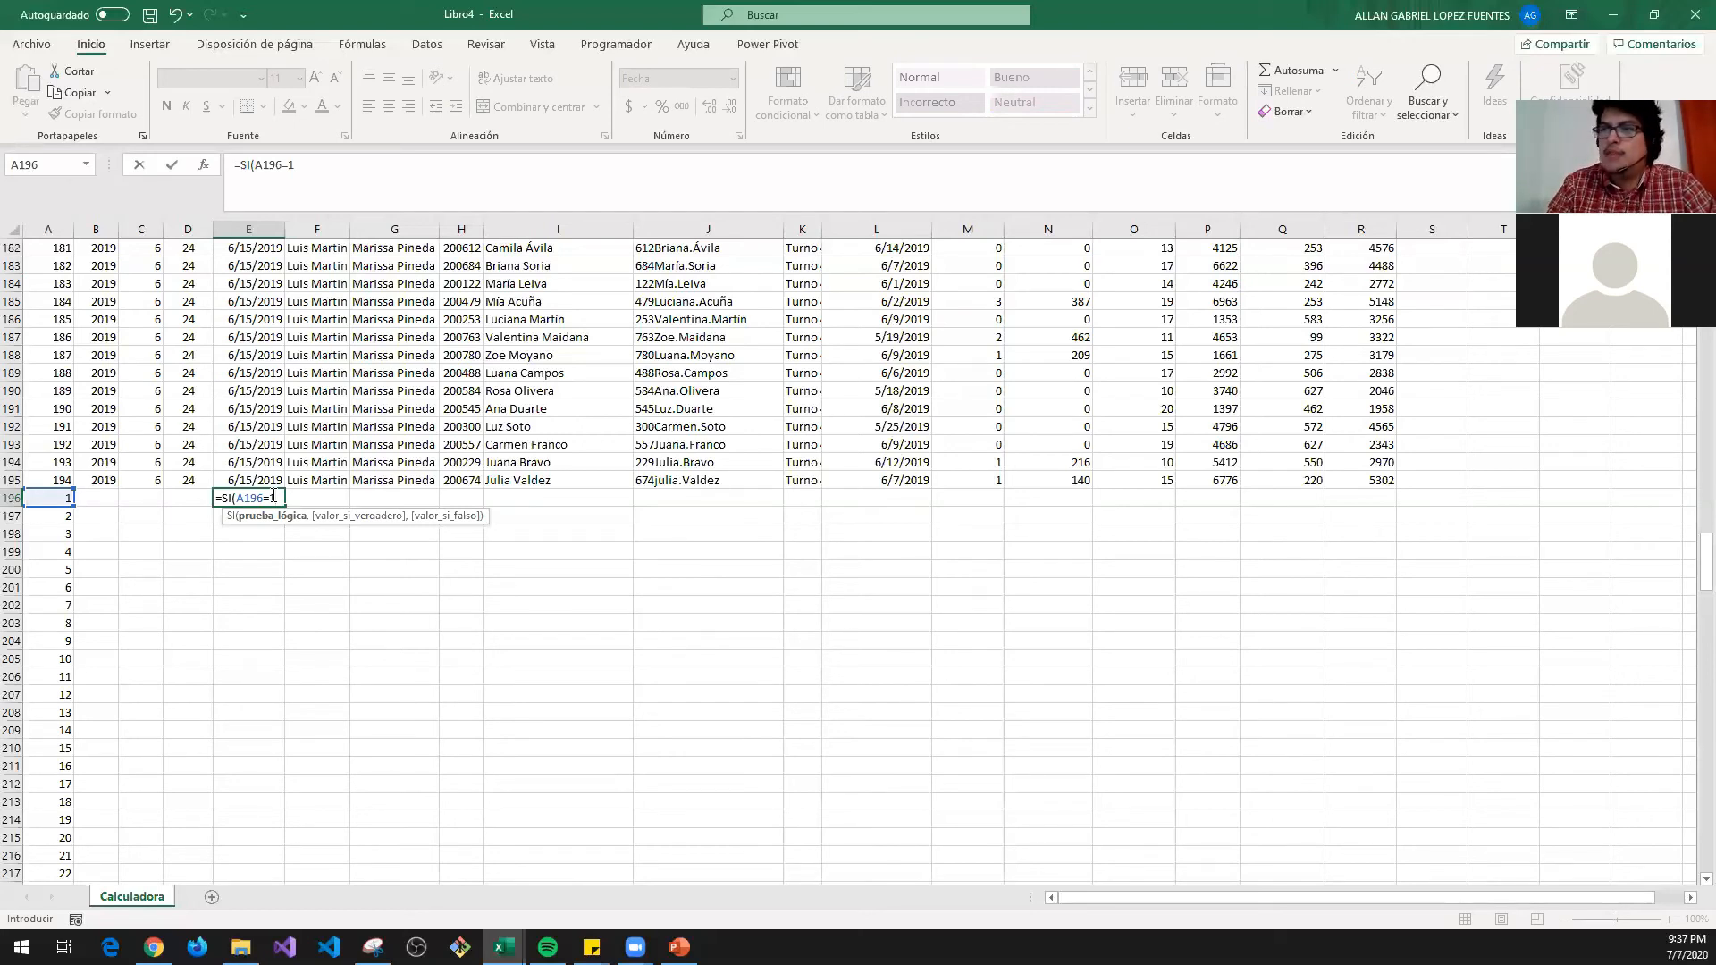
{"action": "type", "text": ","}
{"action": "key", "text": "Up"}
{"action": "type", "text": "+"}
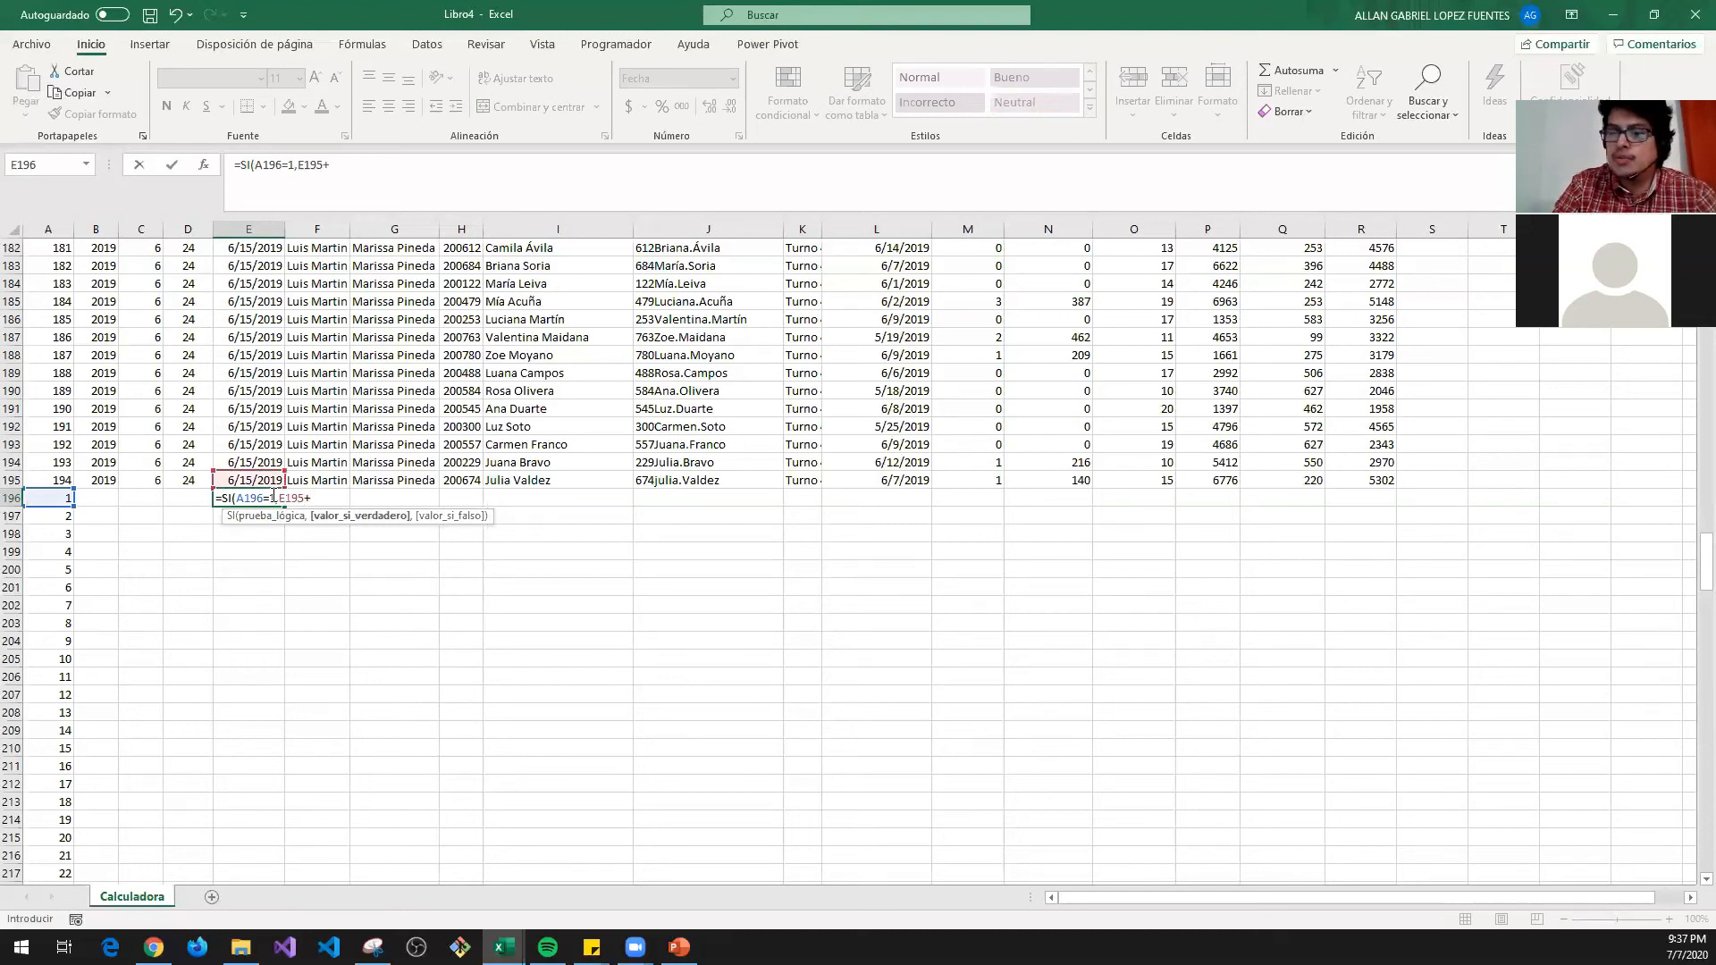
{"action": "key", "text": "Escape"}
- Format the dates in E195:E196 as General to inspect their serial numbers
{"action": "key", "text": "Up"}
{"action": "left_click_drag", "start_coordinate": [248, 492], "coordinate": [247, 497]}
{"action": "left_click", "coordinate": [731, 78]}
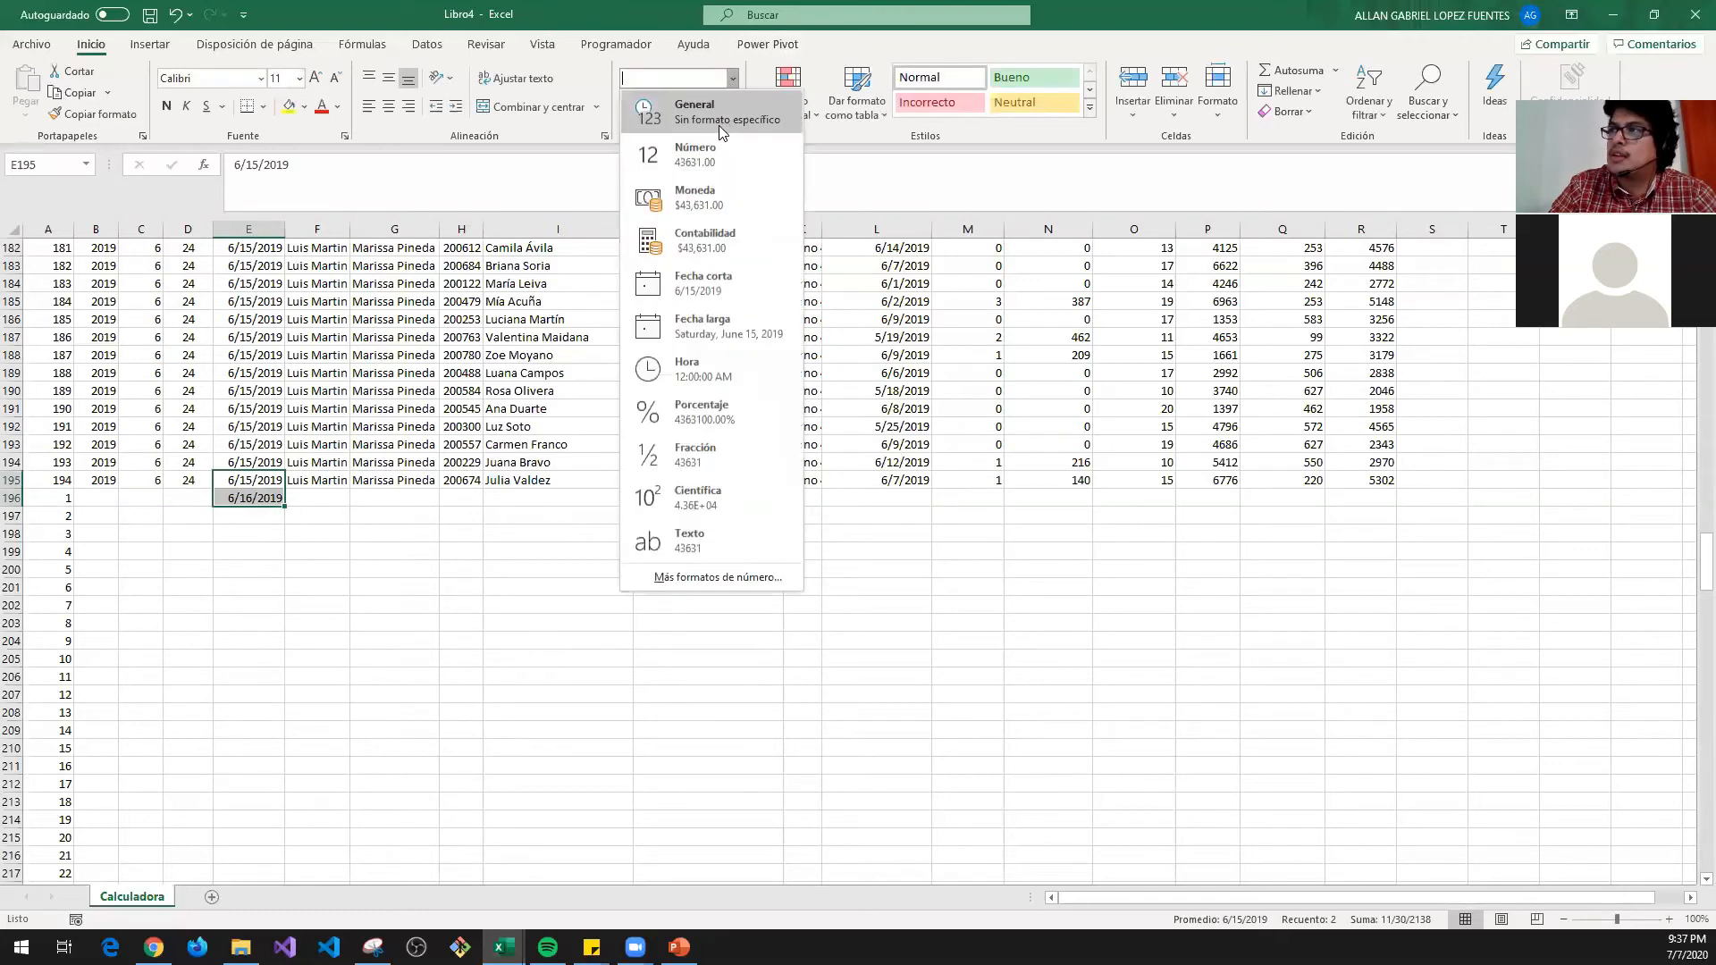
{"action": "left_click", "coordinate": [708, 112]}
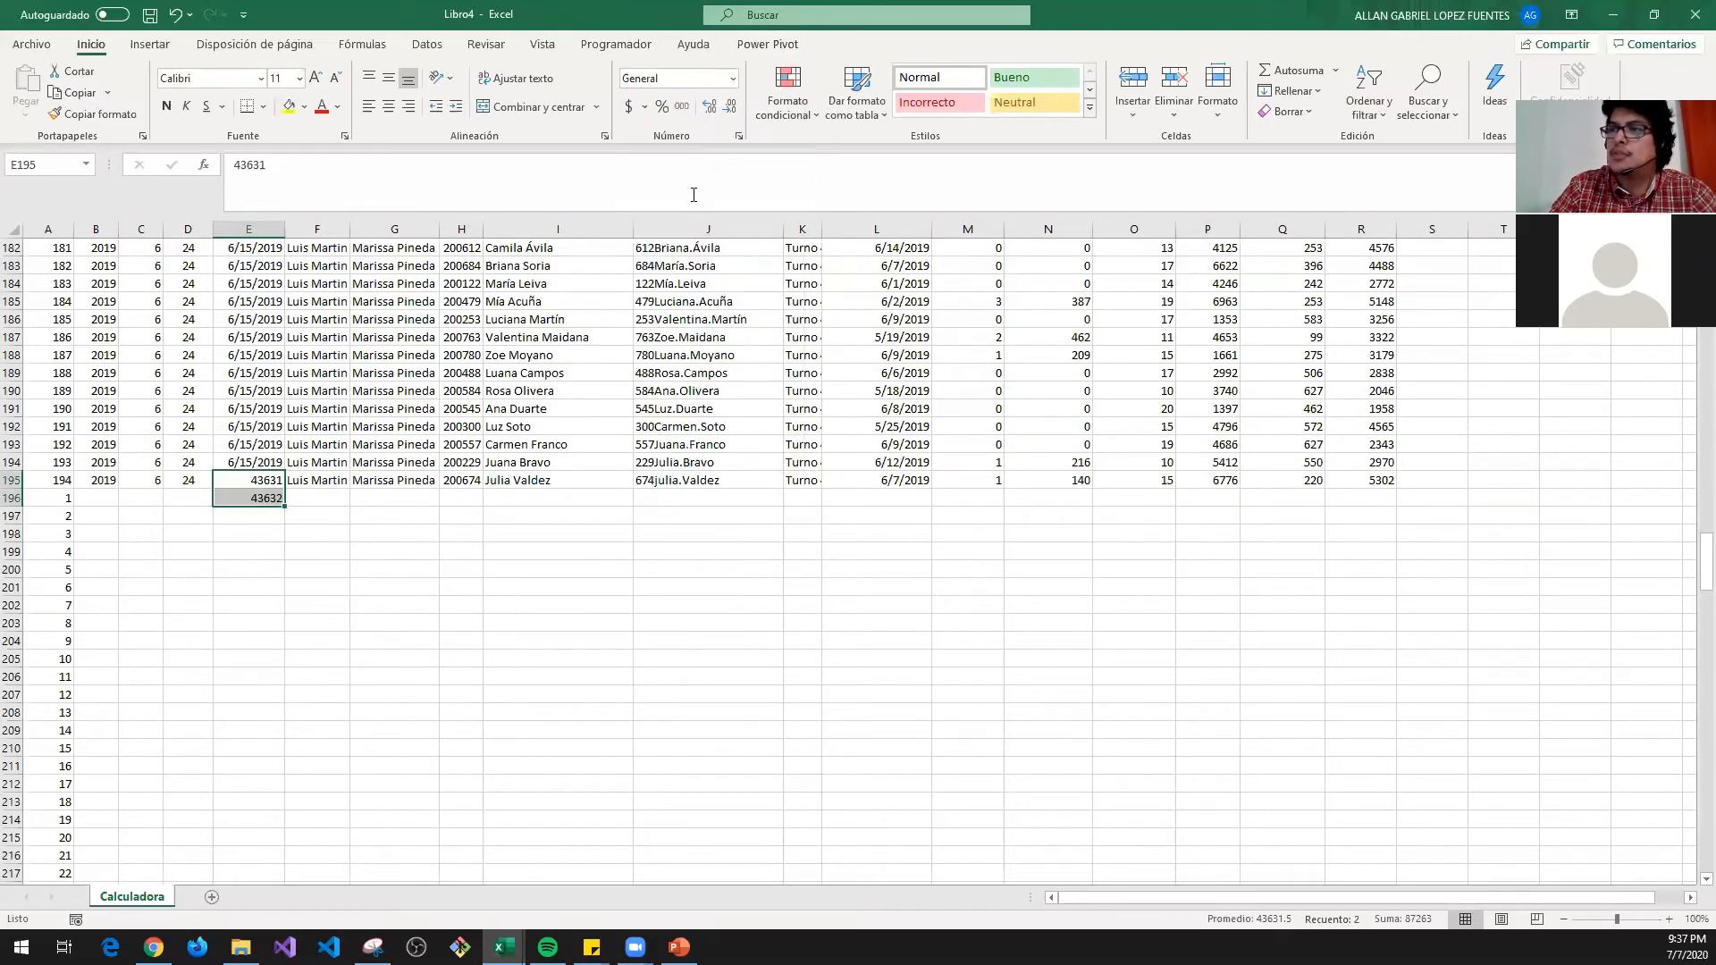
{"action": "left_click", "coordinate": [320, 603]}
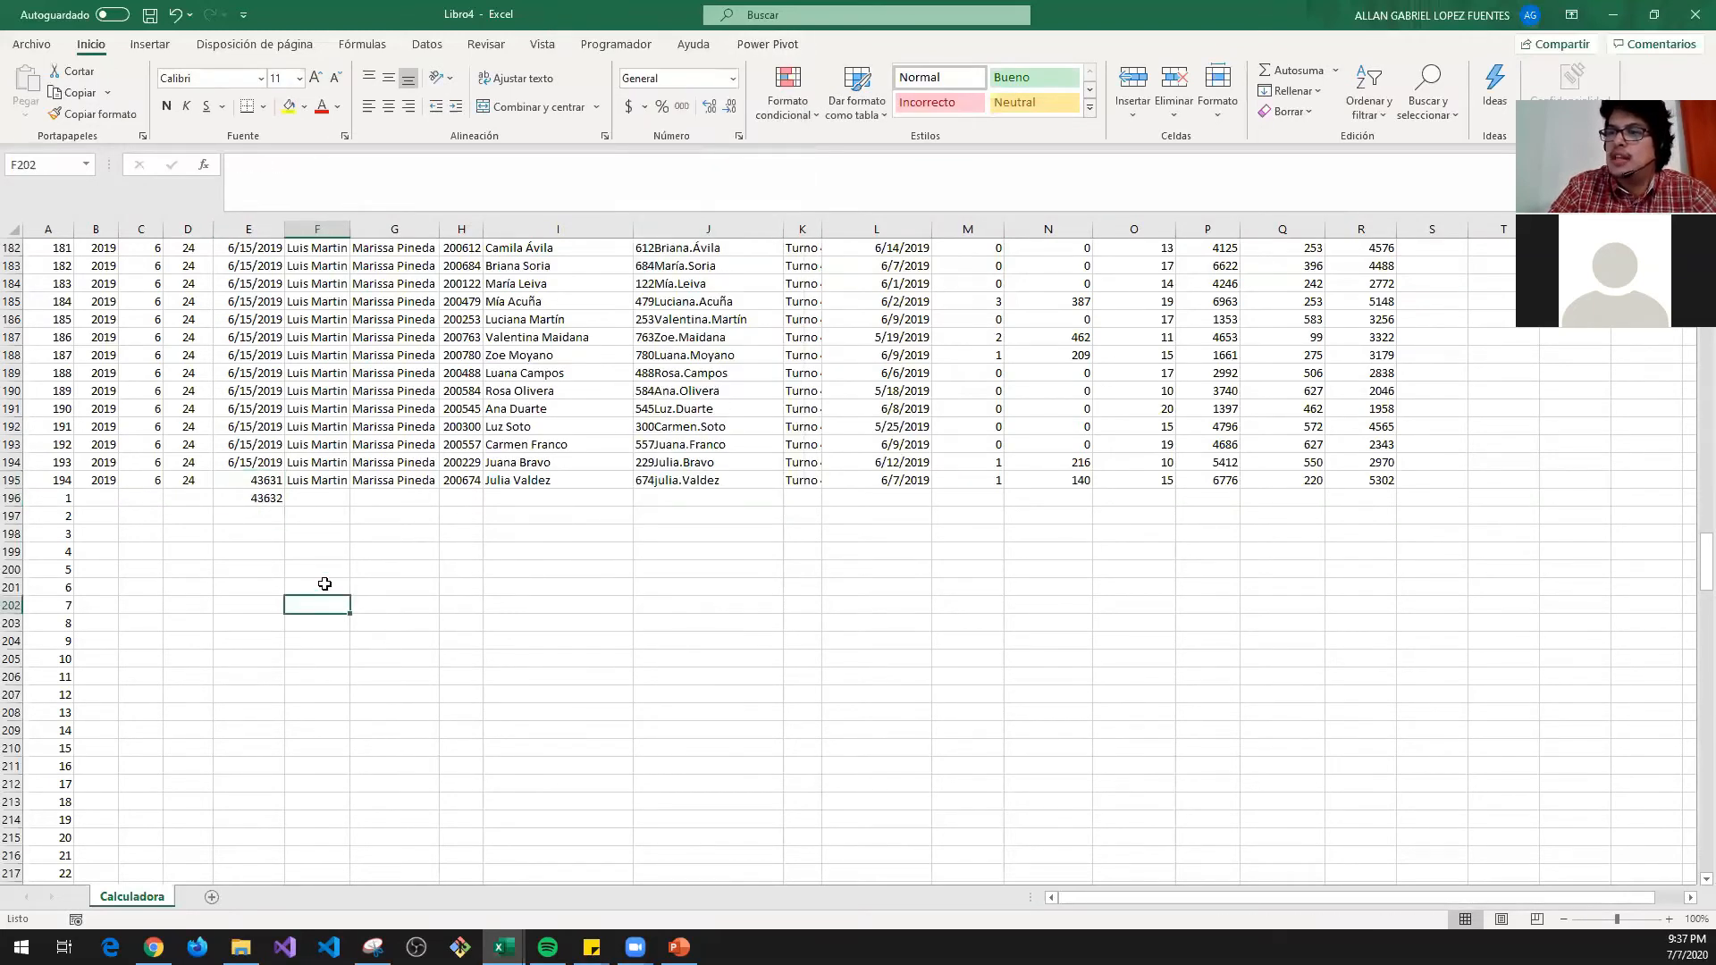
{"action": "left_click", "coordinate": [266, 480]}
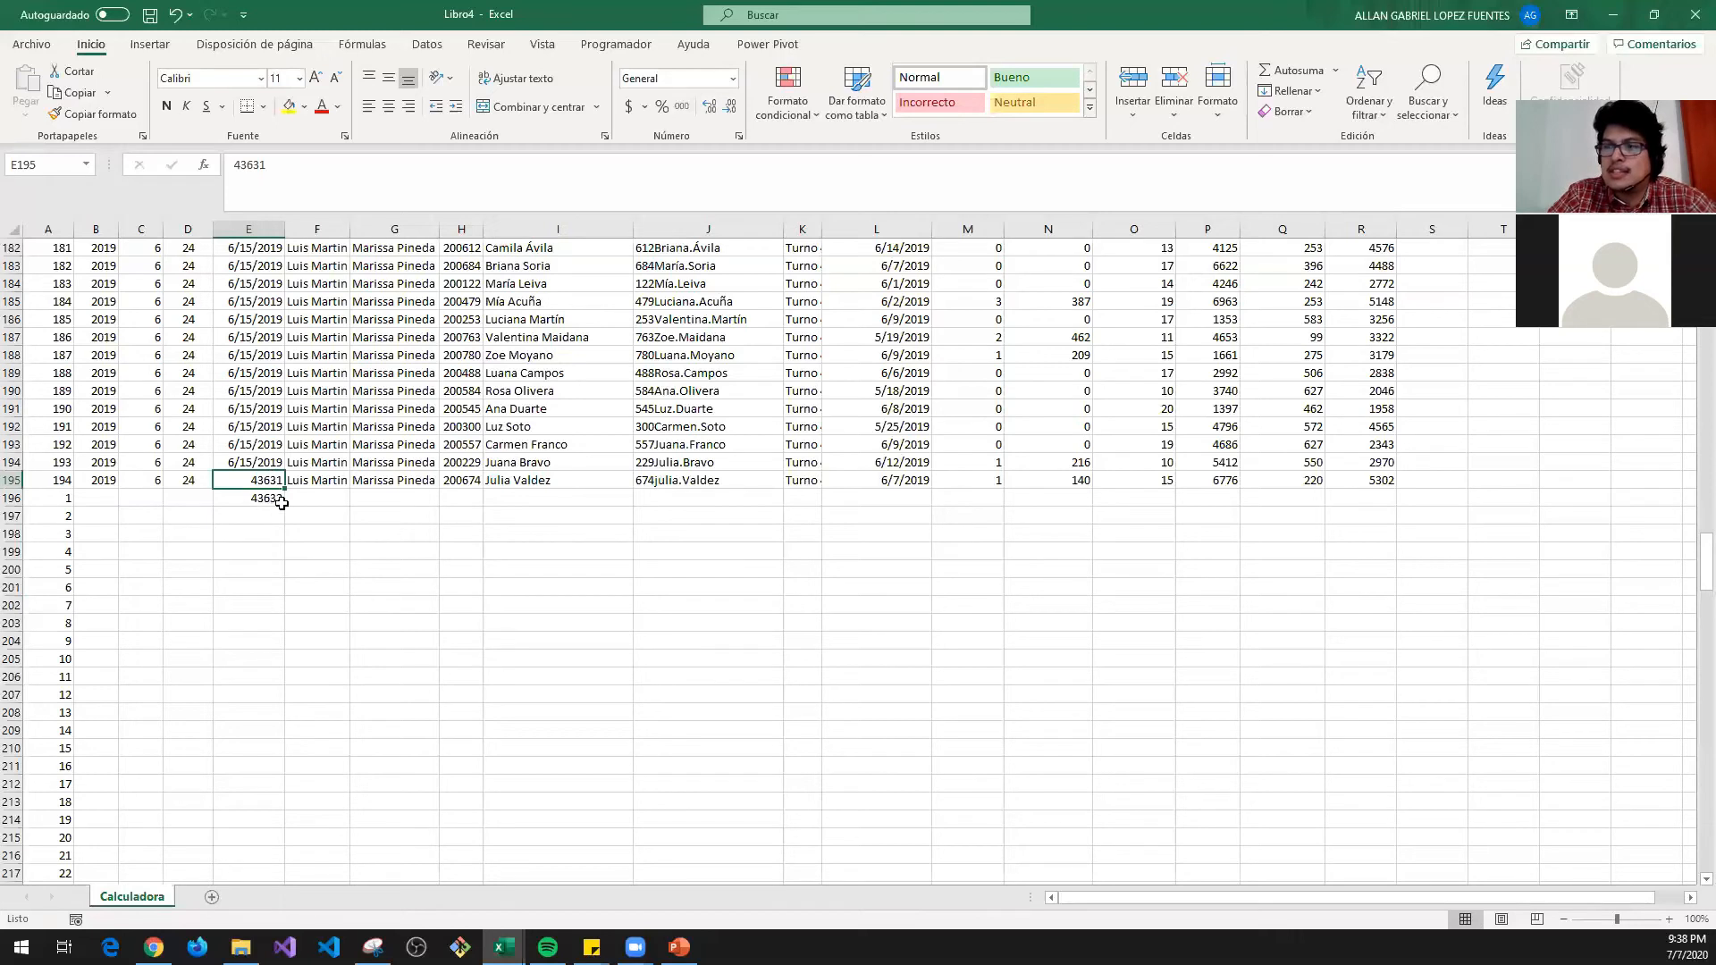
- Set the number format of E195:E196 back to Fecha corta
{"action": "left_click_drag", "start_coordinate": [282, 490], "coordinate": [270, 501]}
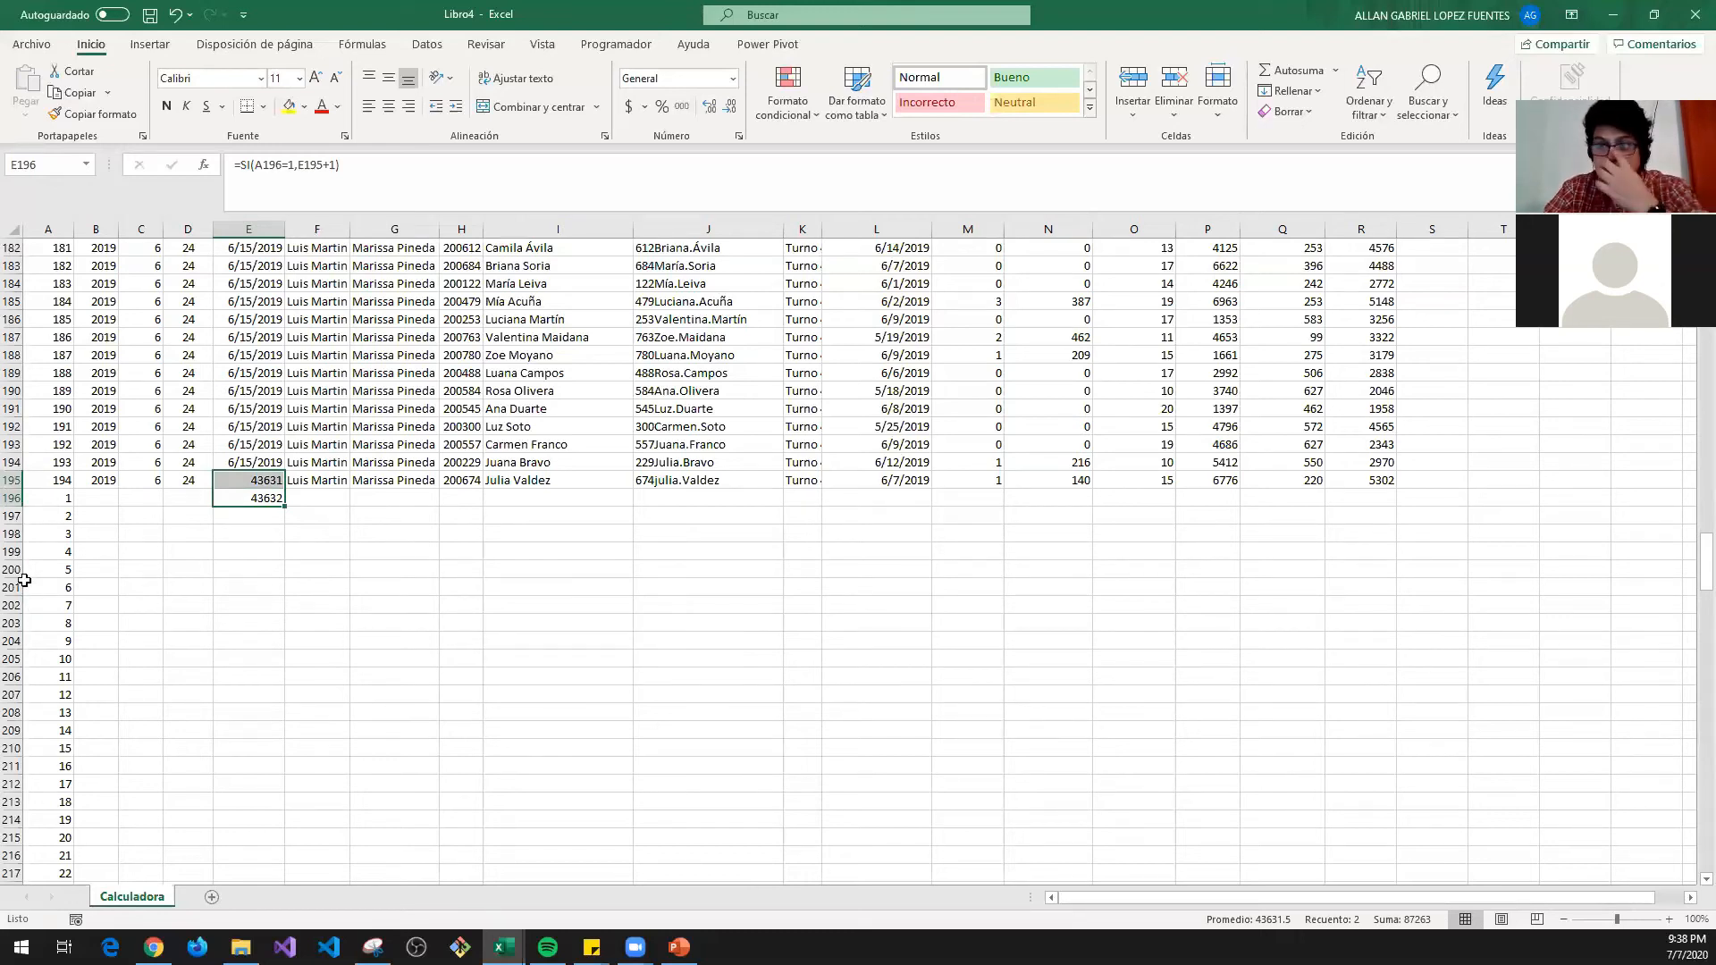
{"action": "left_click", "coordinate": [733, 79]}
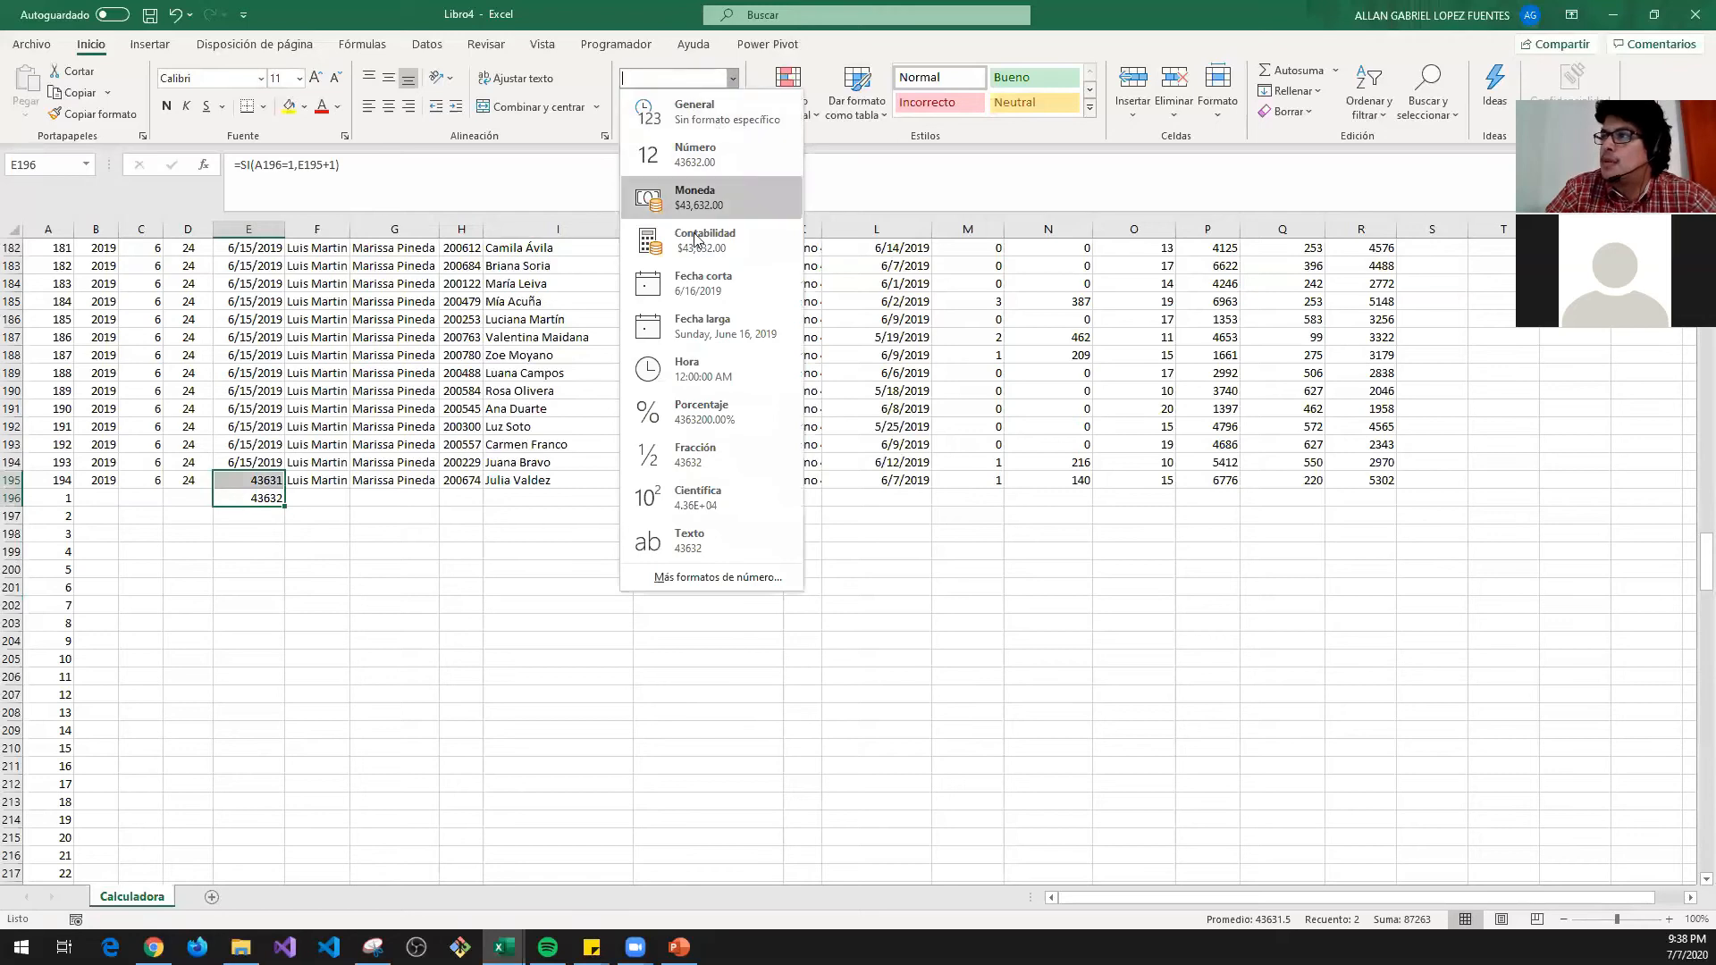
{"action": "left_click", "coordinate": [712, 297]}
{"action": "left_click", "coordinate": [420, 532]}
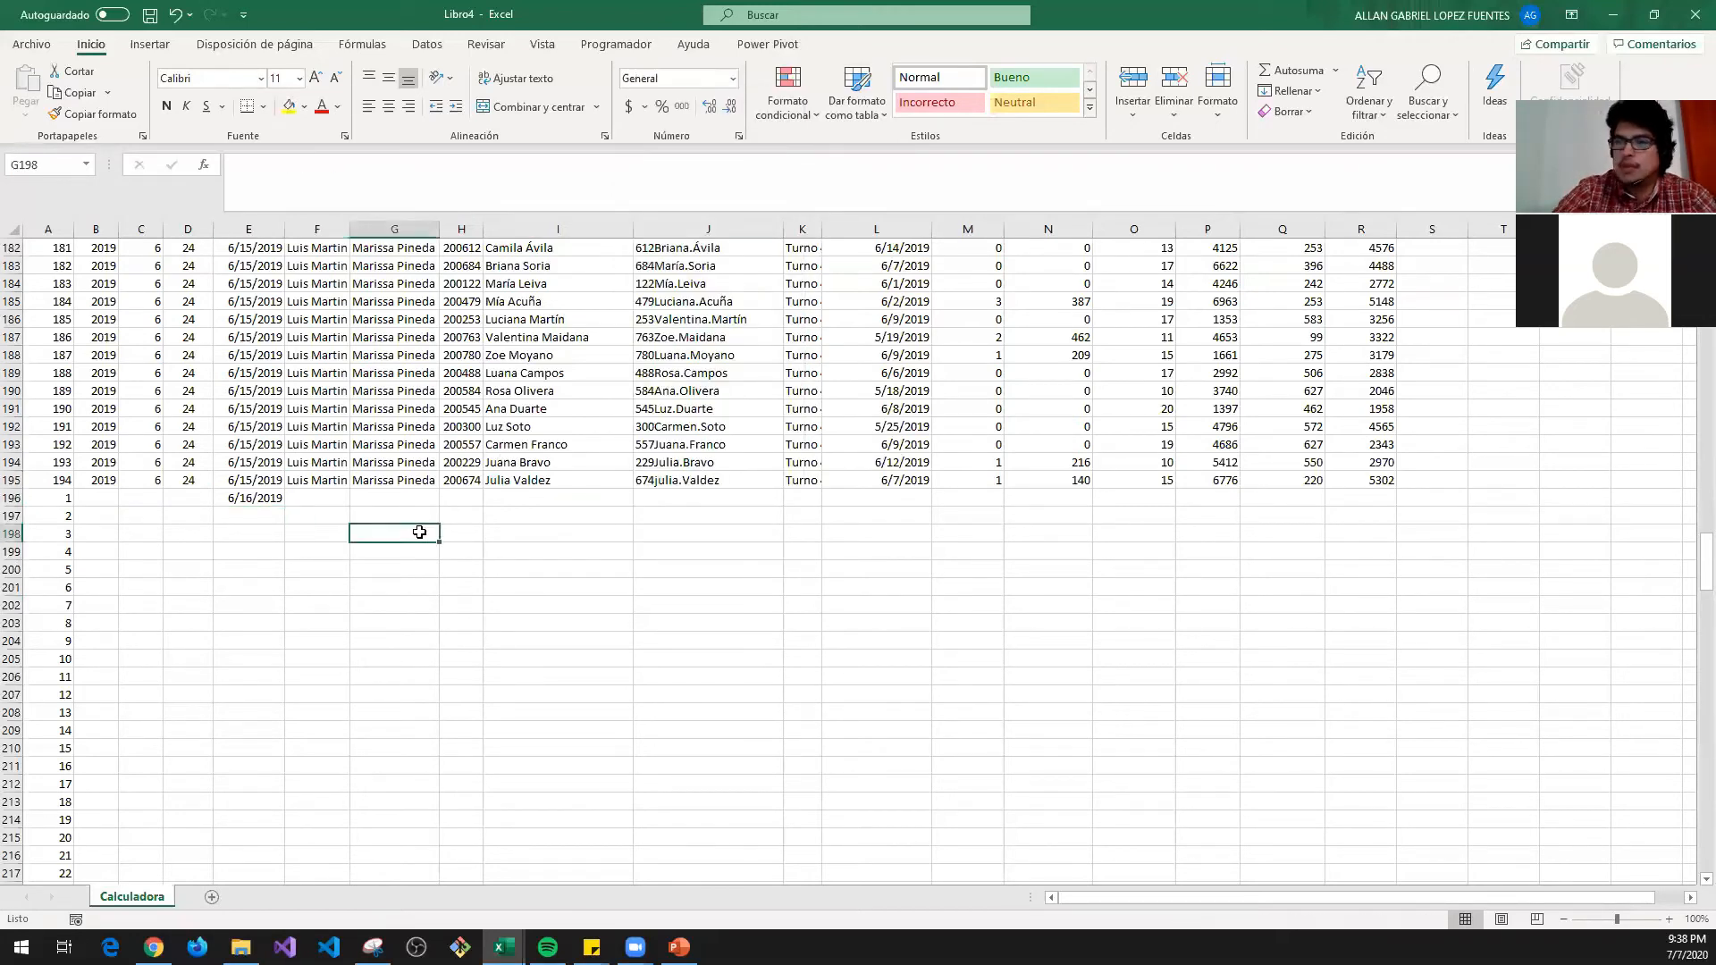
- Add E195 as the false value of the SI formula in E196, making it =SI(A196=1,E195+1,E195)
{"action": "key", "text": "Left"}
{"action": "key", "text": "Left"}
{"action": "key", "text": "Up"}
{"action": "key", "text": "Up"}
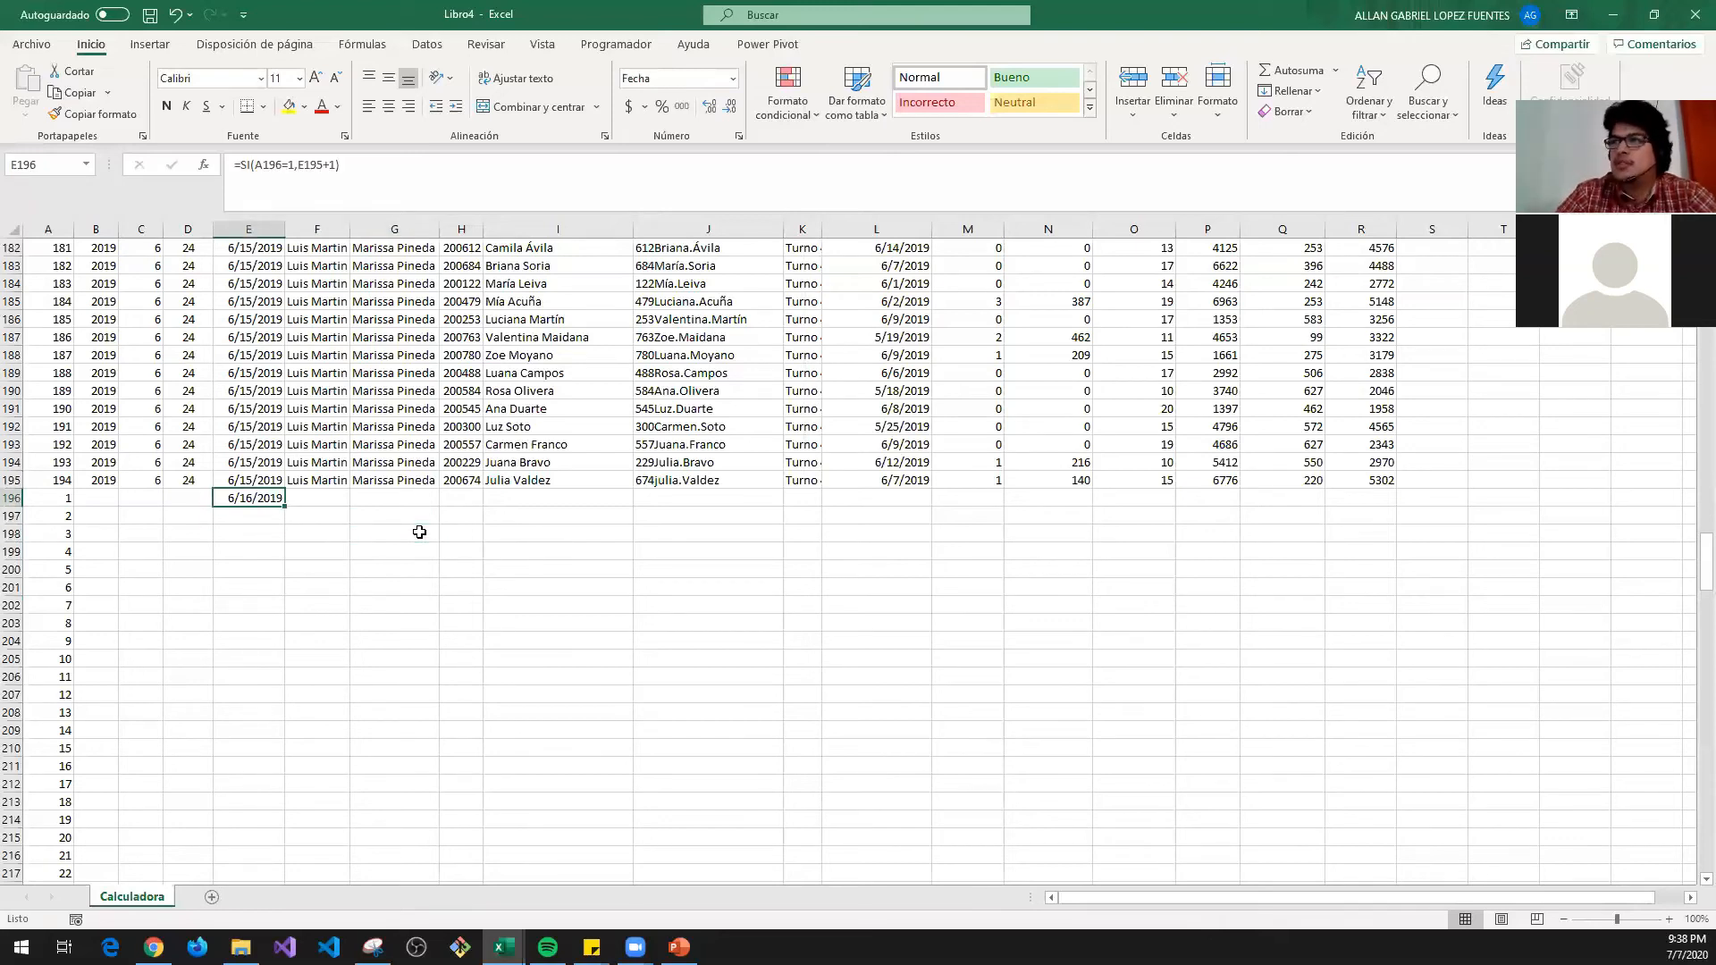
{"action": "left_click", "coordinate": [310, 164]}
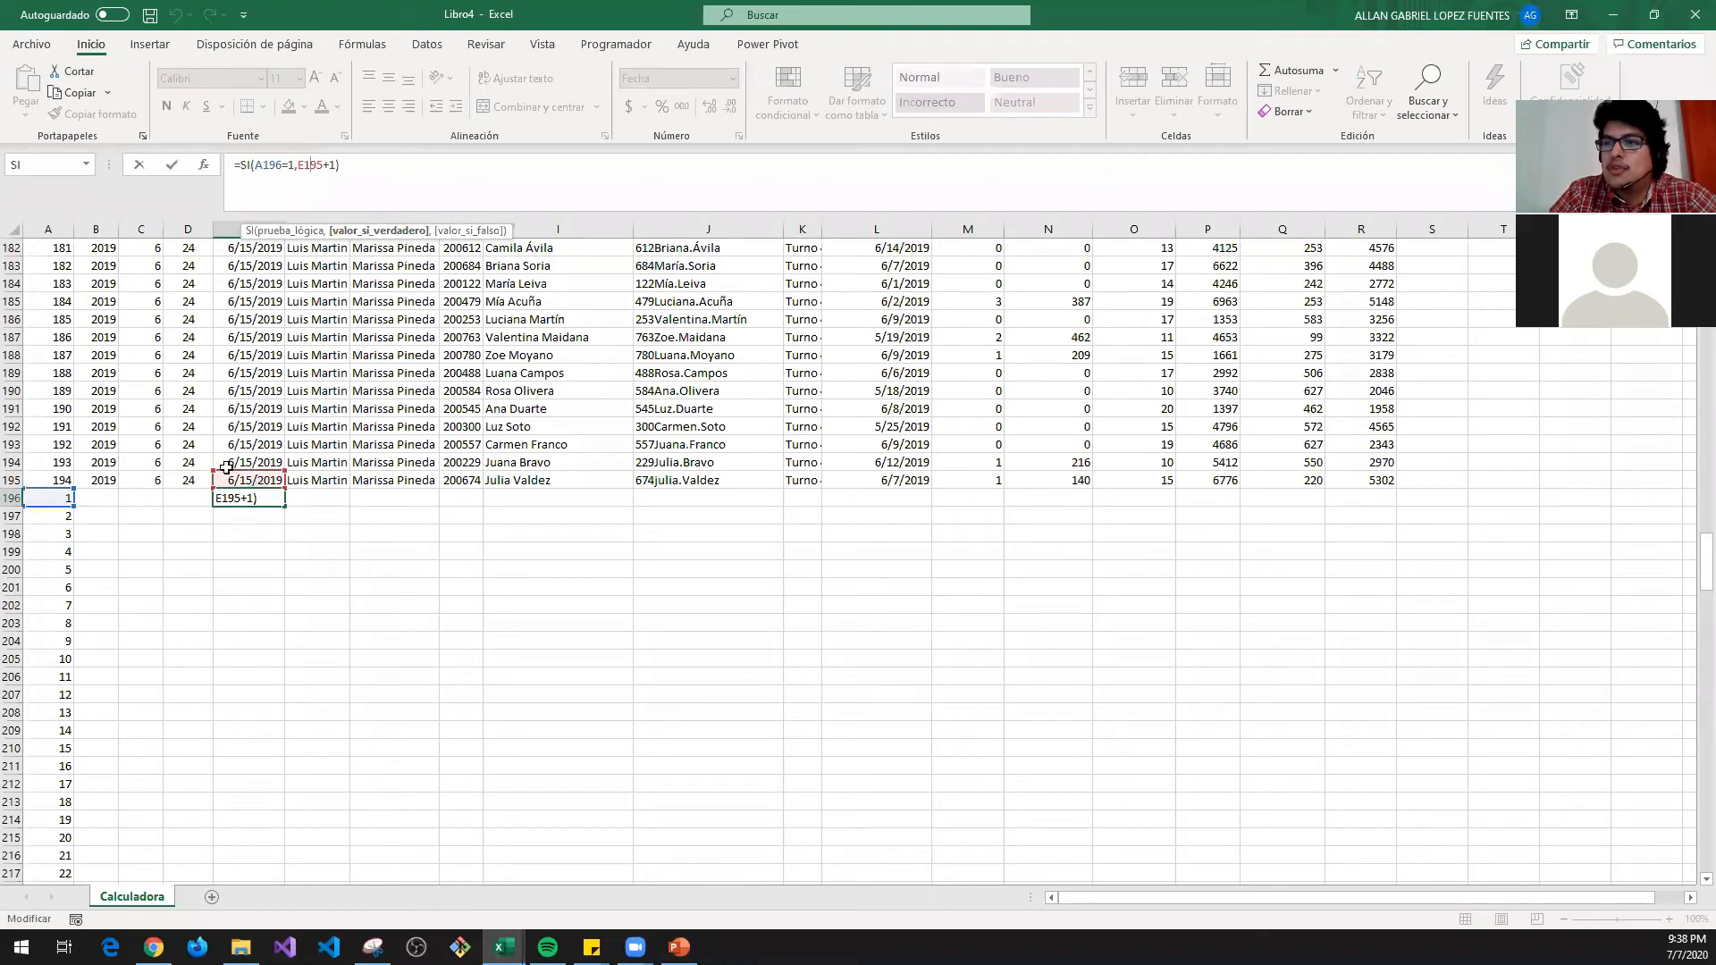
{"action": "left_click", "coordinate": [334, 167]}
{"action": "type", "text": ","}
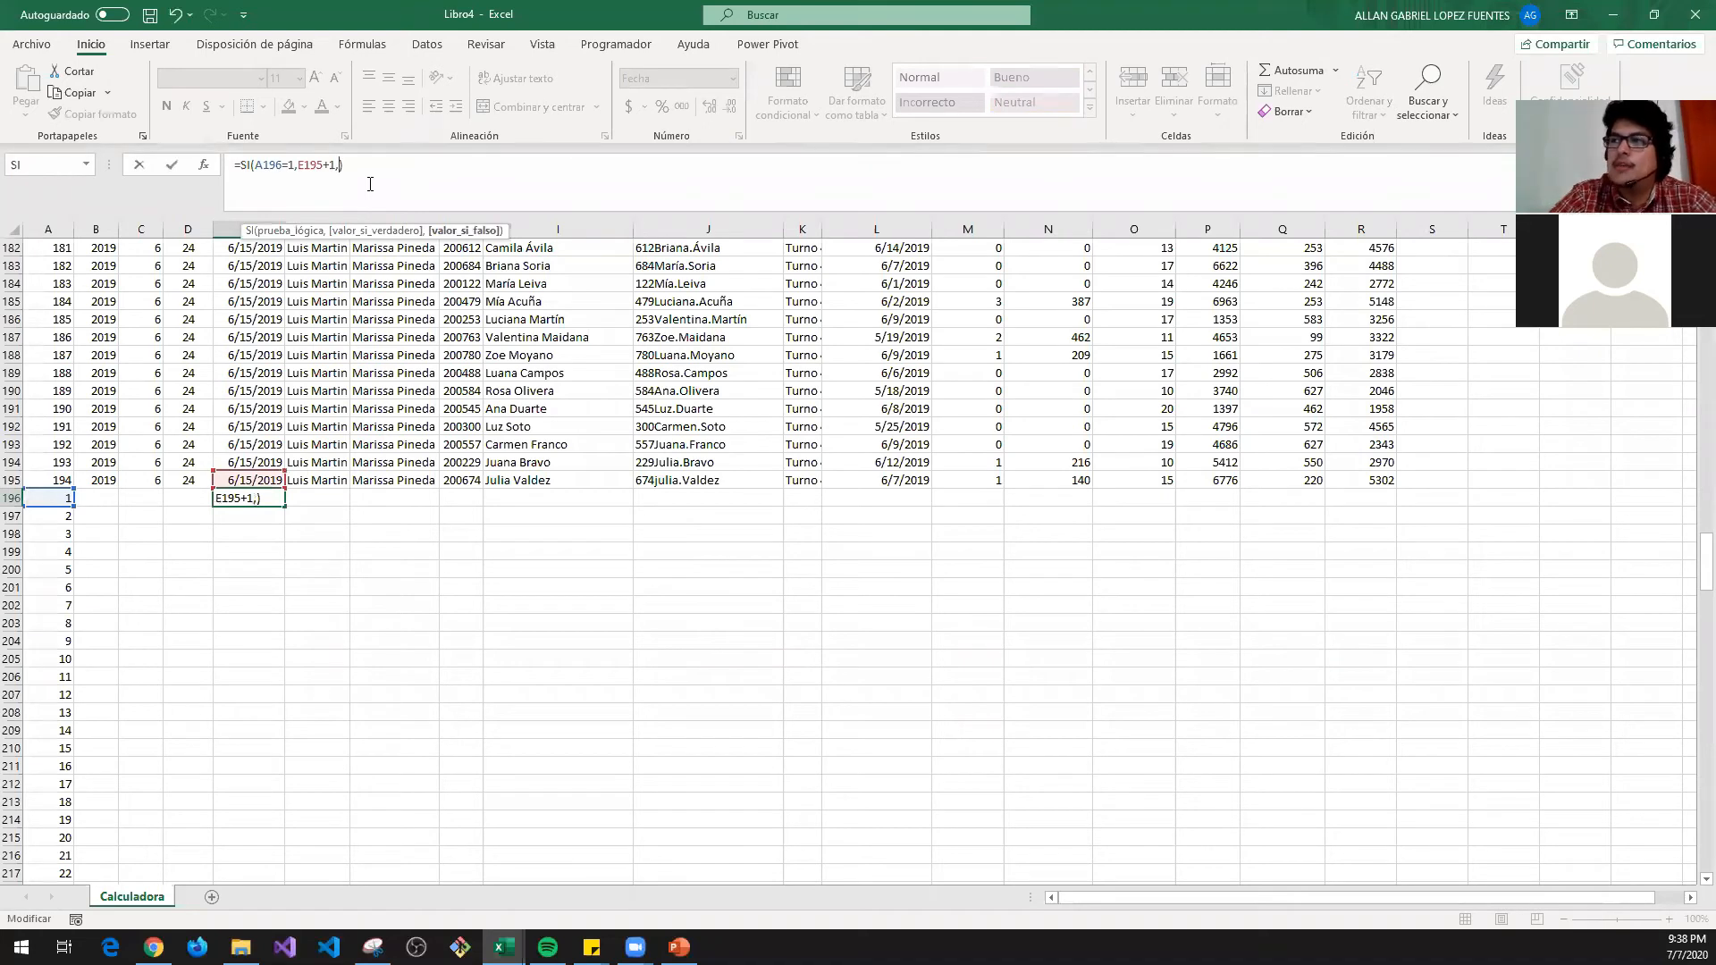
{"action": "left_click", "coordinate": [246, 481]}
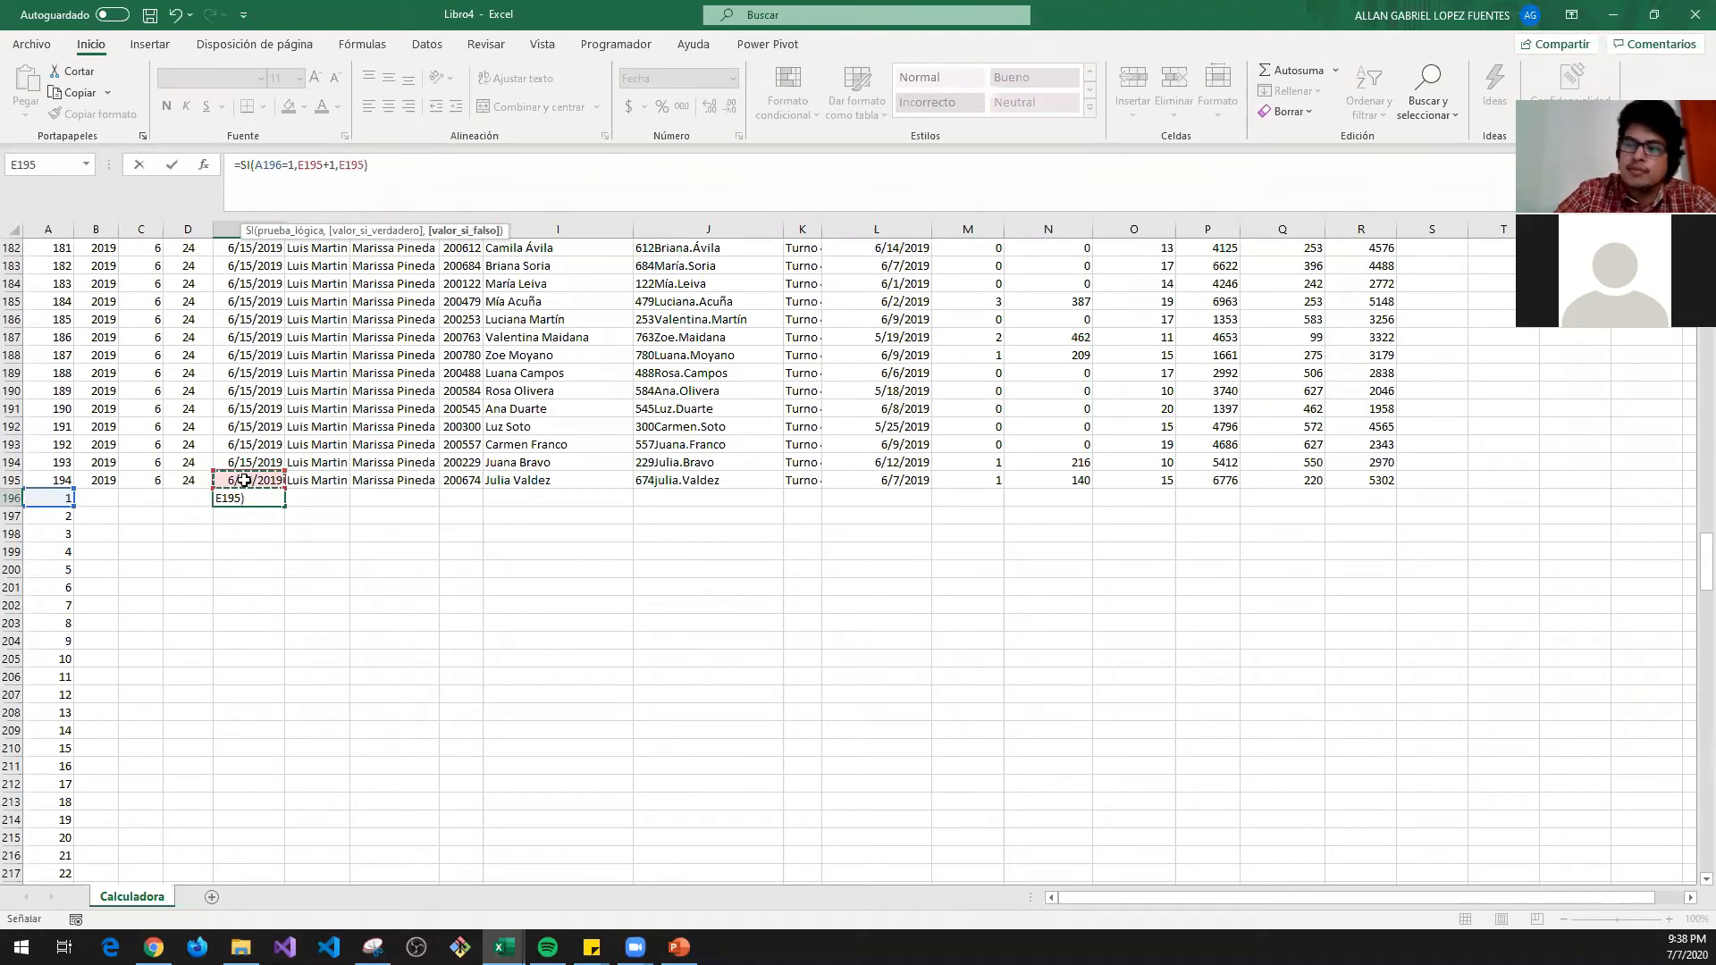
{"action": "key", "text": "ctrl+Return"}
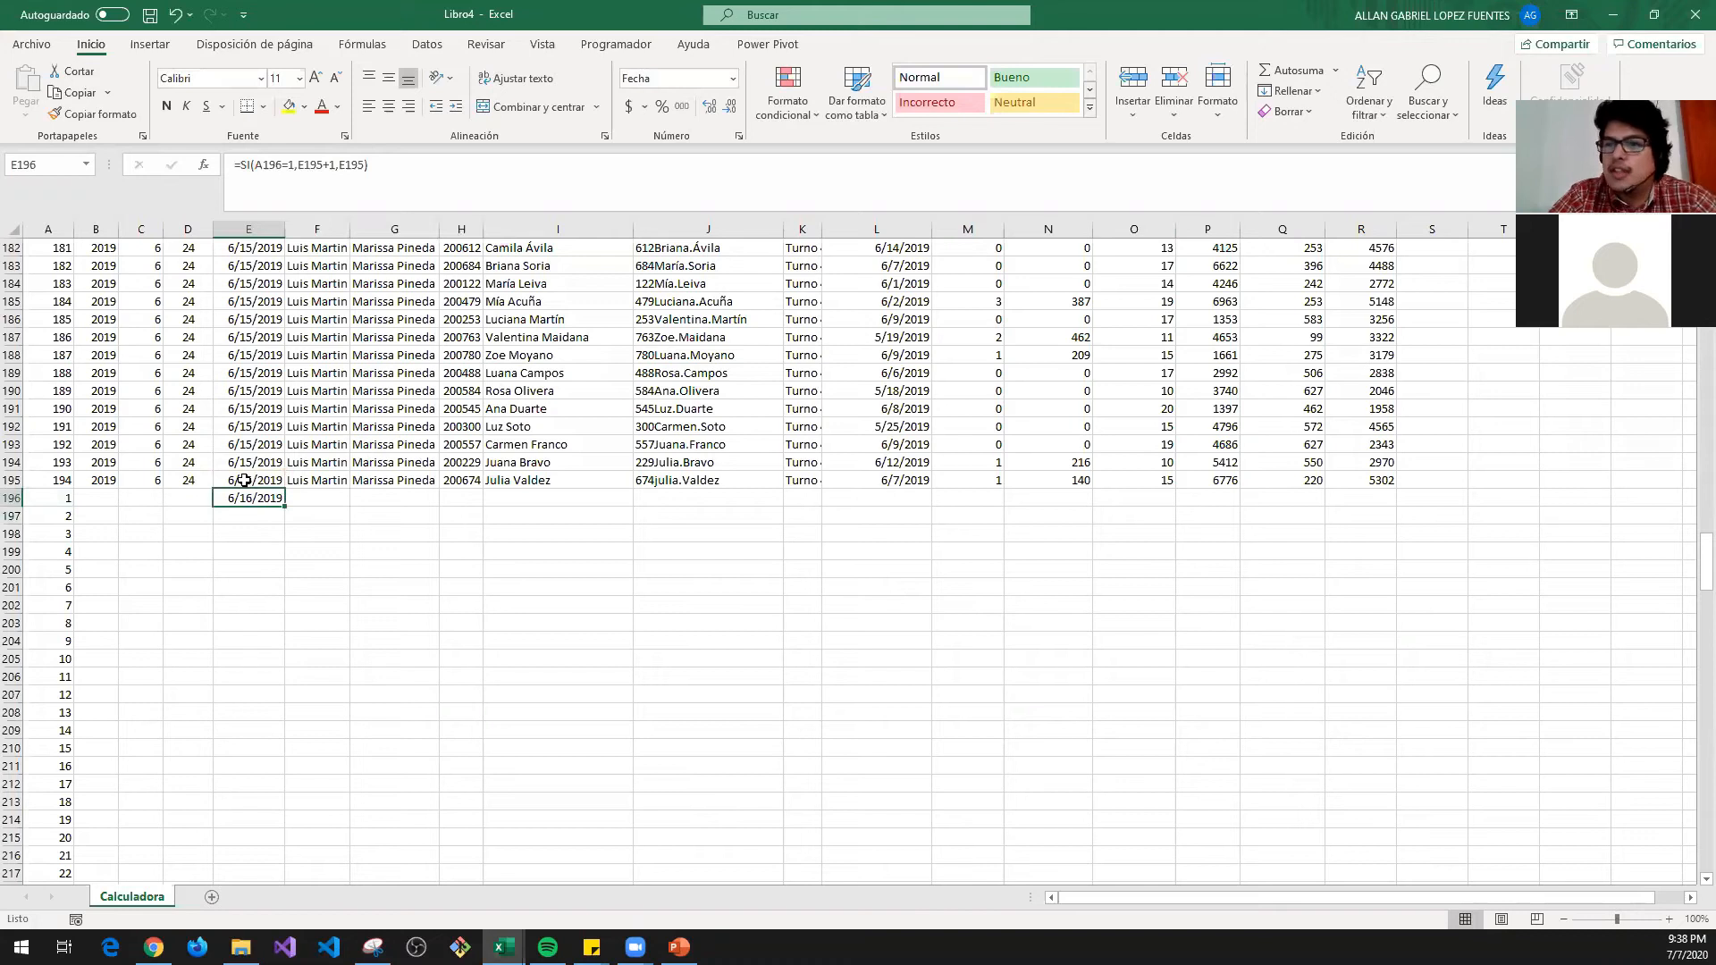
- Copy the Fecha formula from E196 into E197 and check its cell references
{"action": "key", "text": "Left"}
{"action": "key", "text": "Left"}
{"action": "key", "text": "Left"}
{"action": "key", "text": "Left"}
{"action": "key", "text": "Right"}
{"action": "key", "text": "Right"}
{"action": "key", "text": "Right"}
{"action": "key", "text": "Right"}
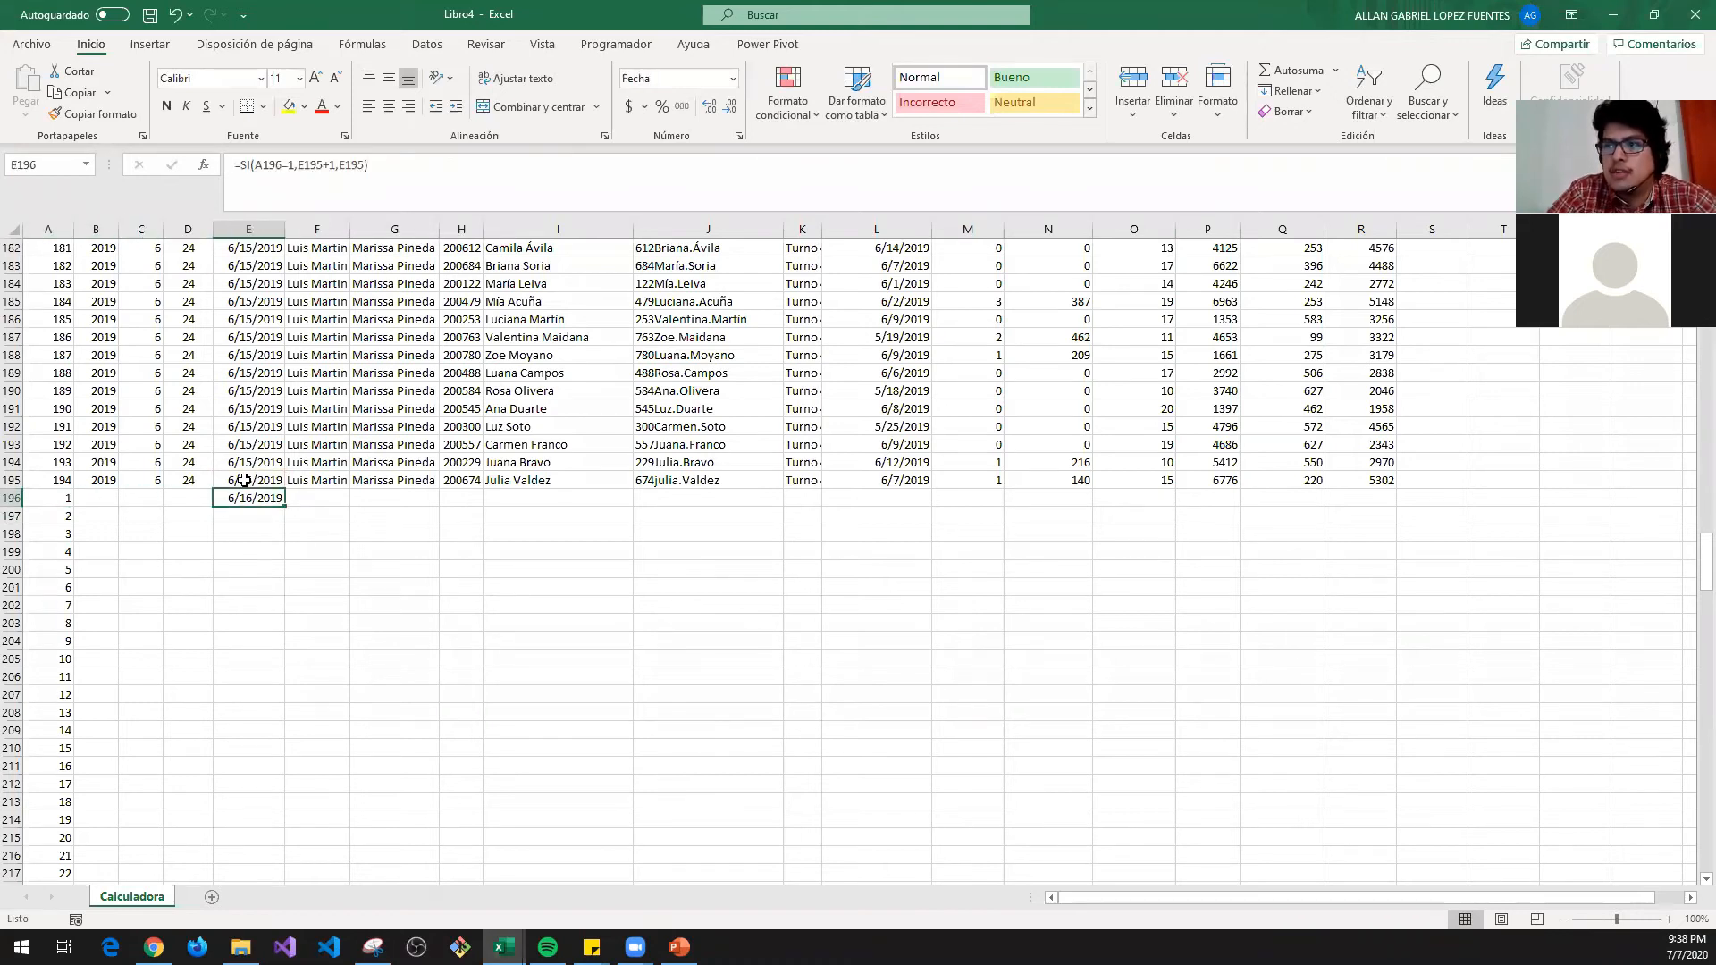
{"action": "key", "text": "ctrl+c"}
{"action": "key", "text": "Down"}
{"action": "key", "text": "ctrl+v"}
{"action": "key", "text": "Escape"}
{"action": "key", "text": "Down"}
{"action": "left_click", "coordinate": [250, 517]}
{"action": "left_click", "coordinate": [352, 184]}
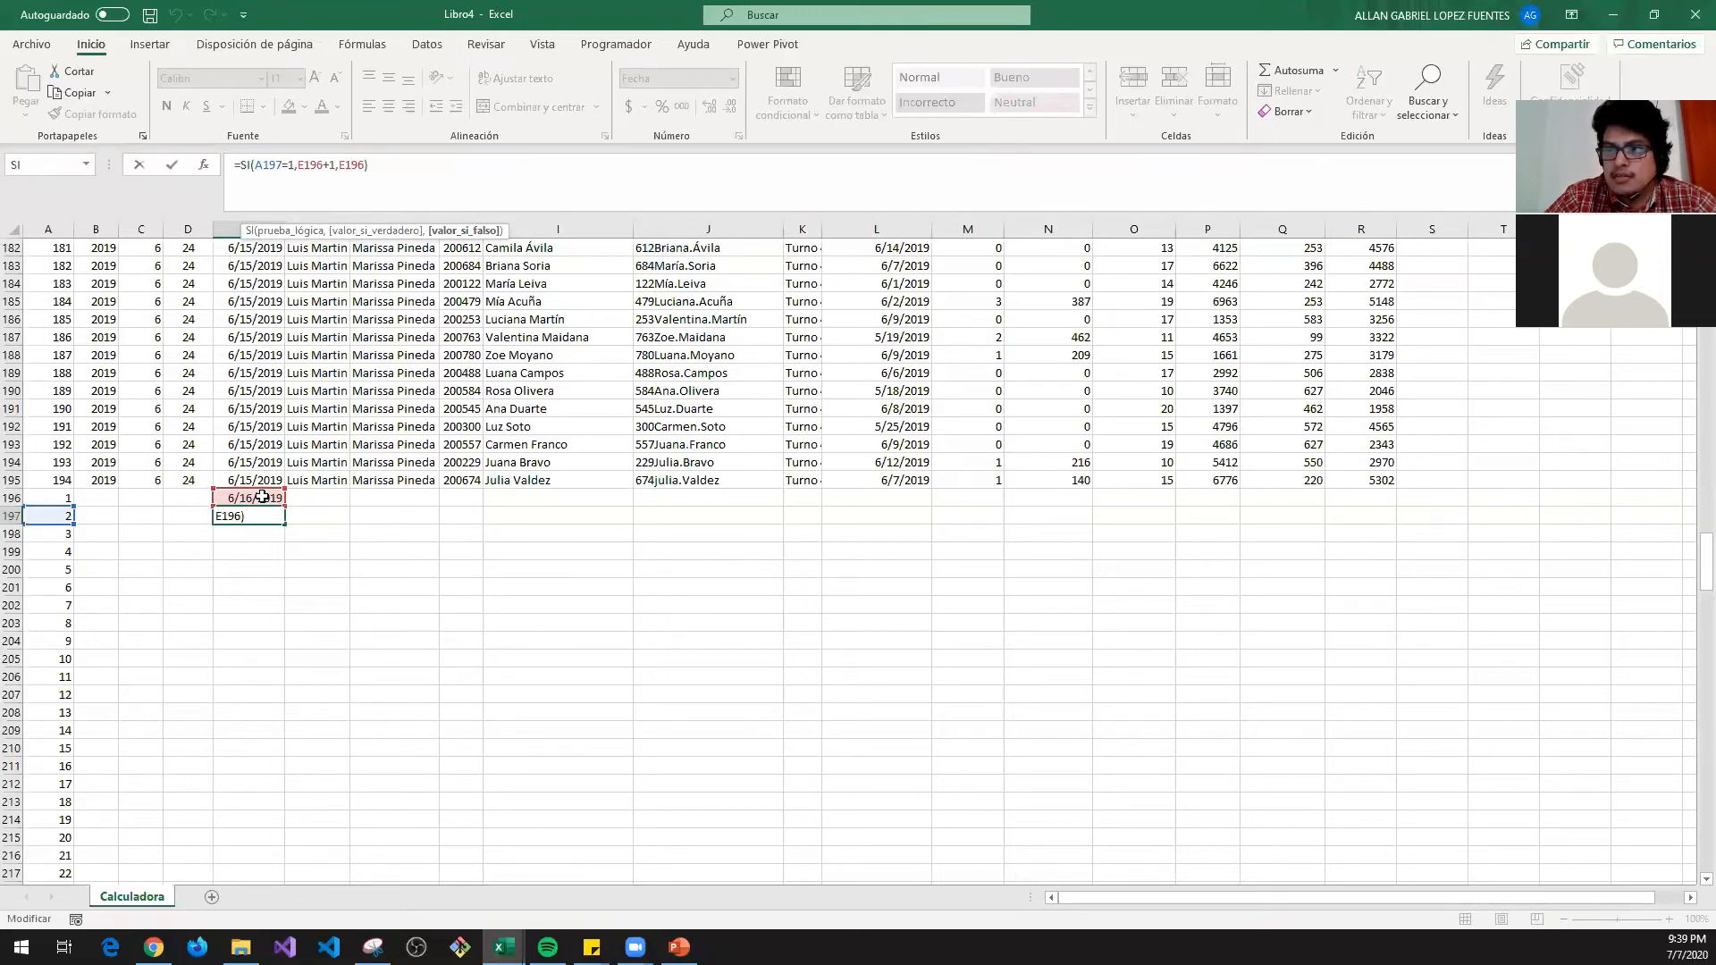
{"action": "key", "text": "ctrl+Return"}
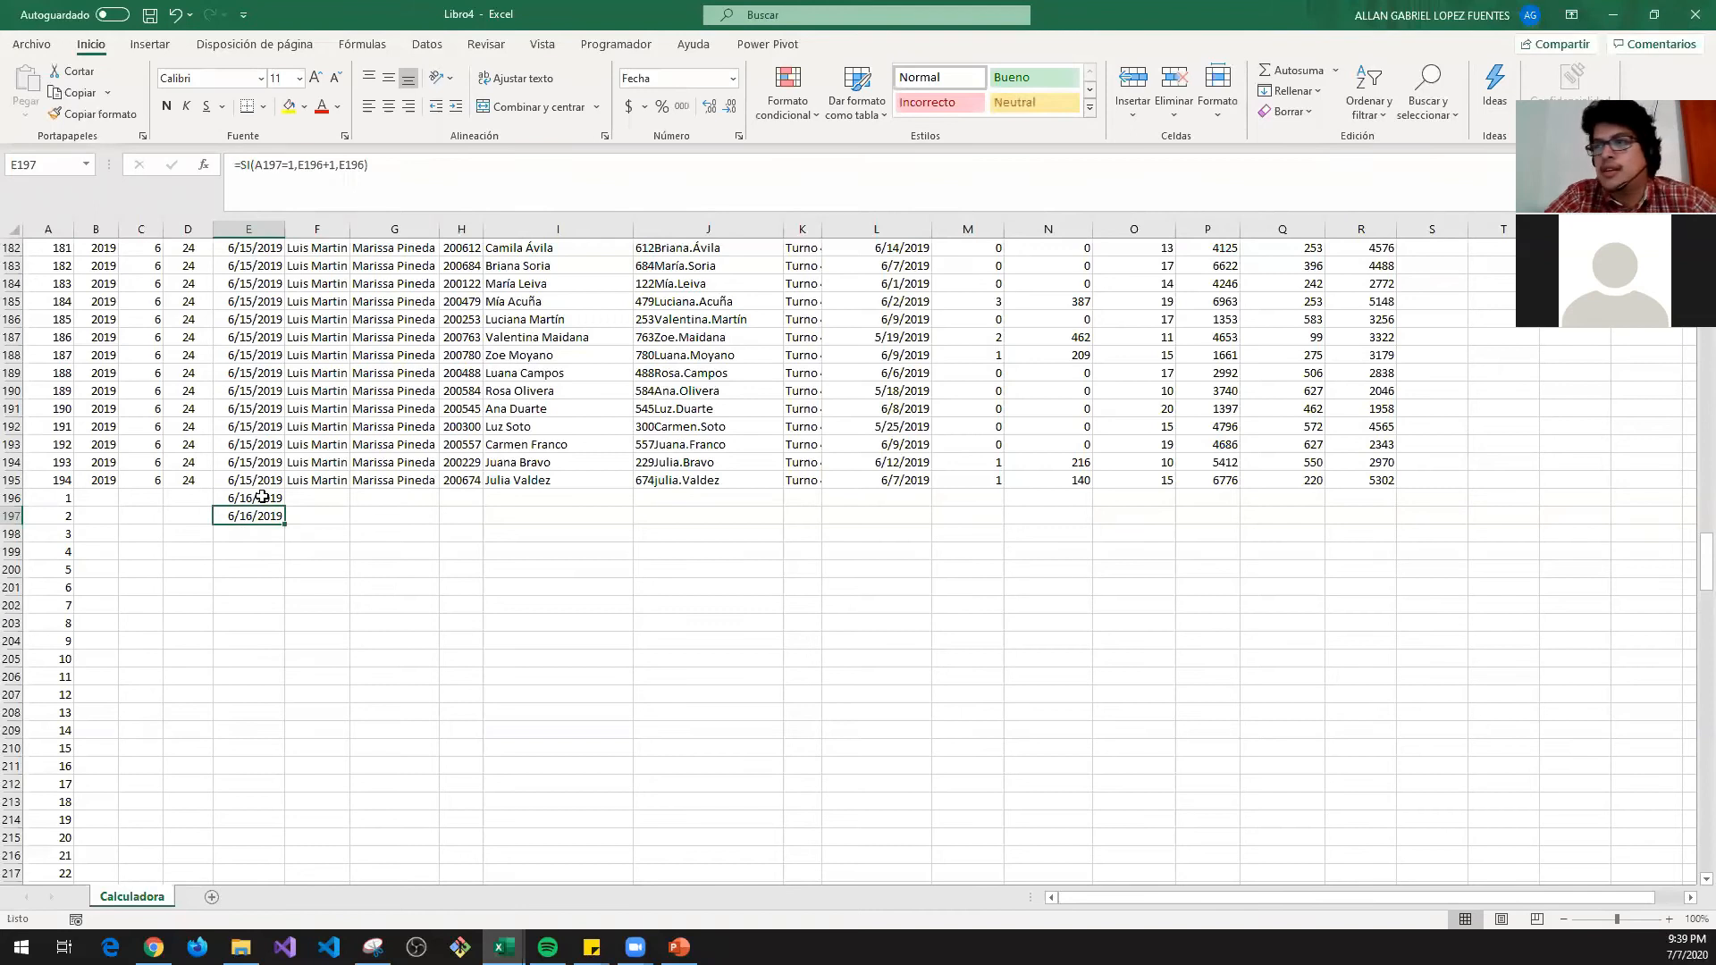
- Examine the year, month and week-number formulas in B195:D195
{"action": "key", "text": "Up"}
{"action": "key", "text": "Up"}
{"action": "key", "text": "Left"}
{"action": "key", "text": "Left"}
{"action": "key", "text": "Left"}
{"action": "key", "text": "Right"}
{"action": "key", "text": "Right"}
{"action": "left_click", "coordinate": [262, 497]}
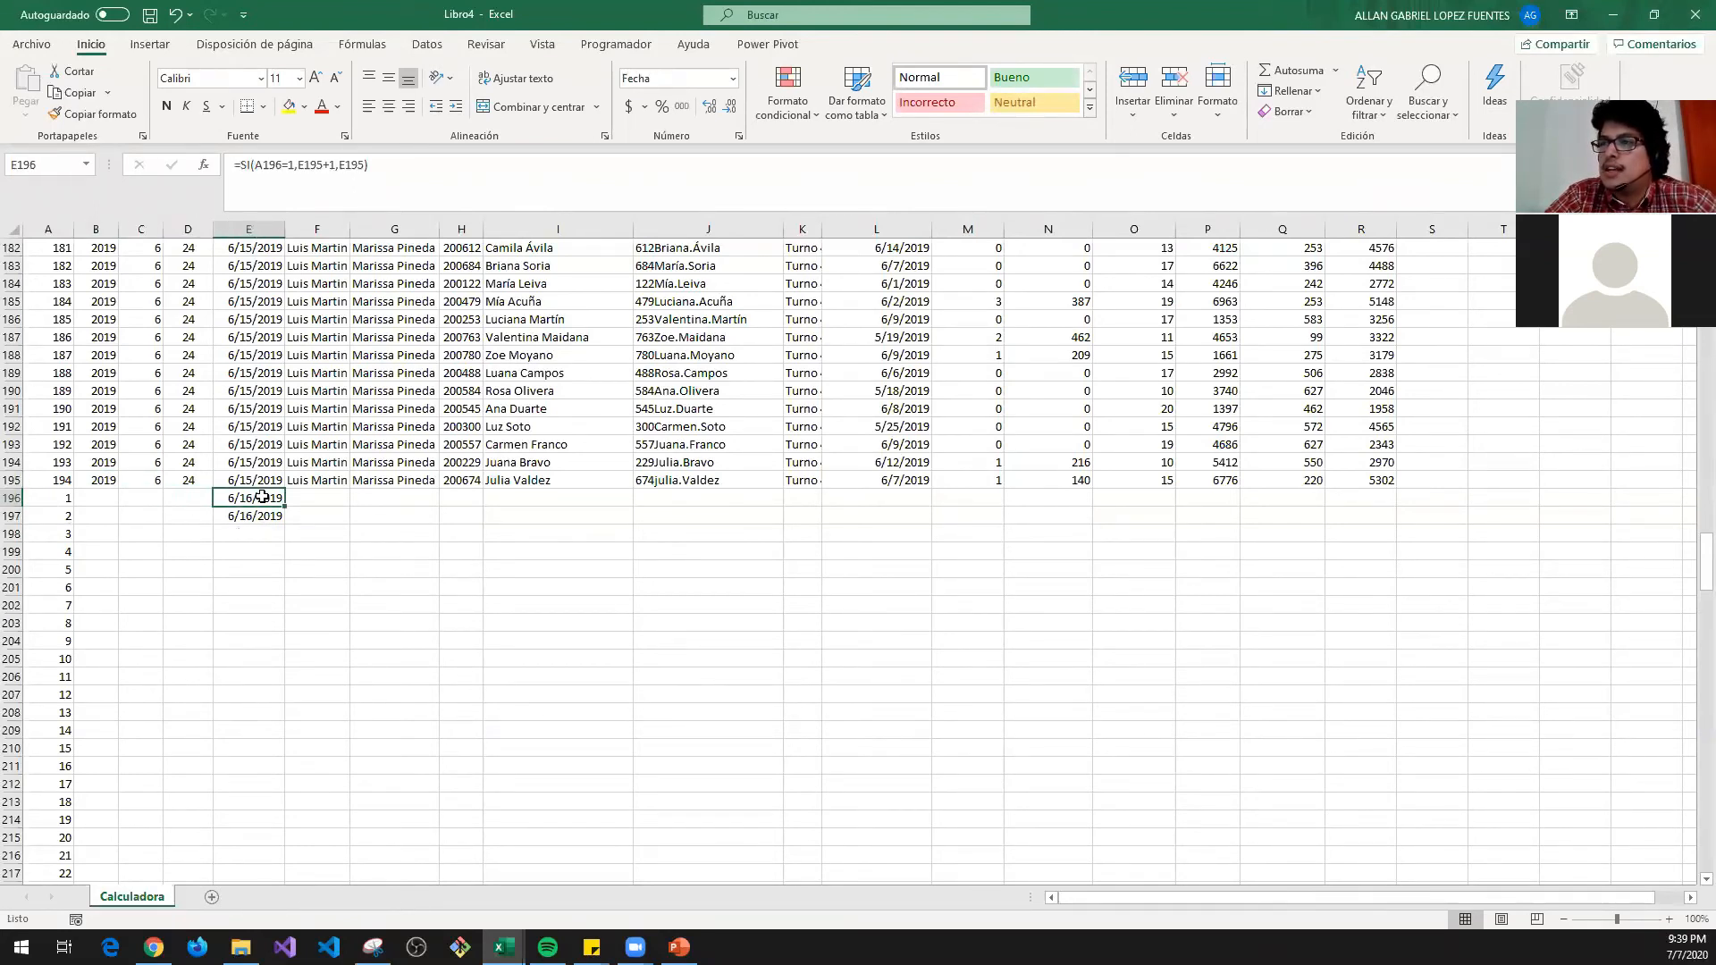
{"action": "key", "text": "Left"}
{"action": "key", "text": "Up"}
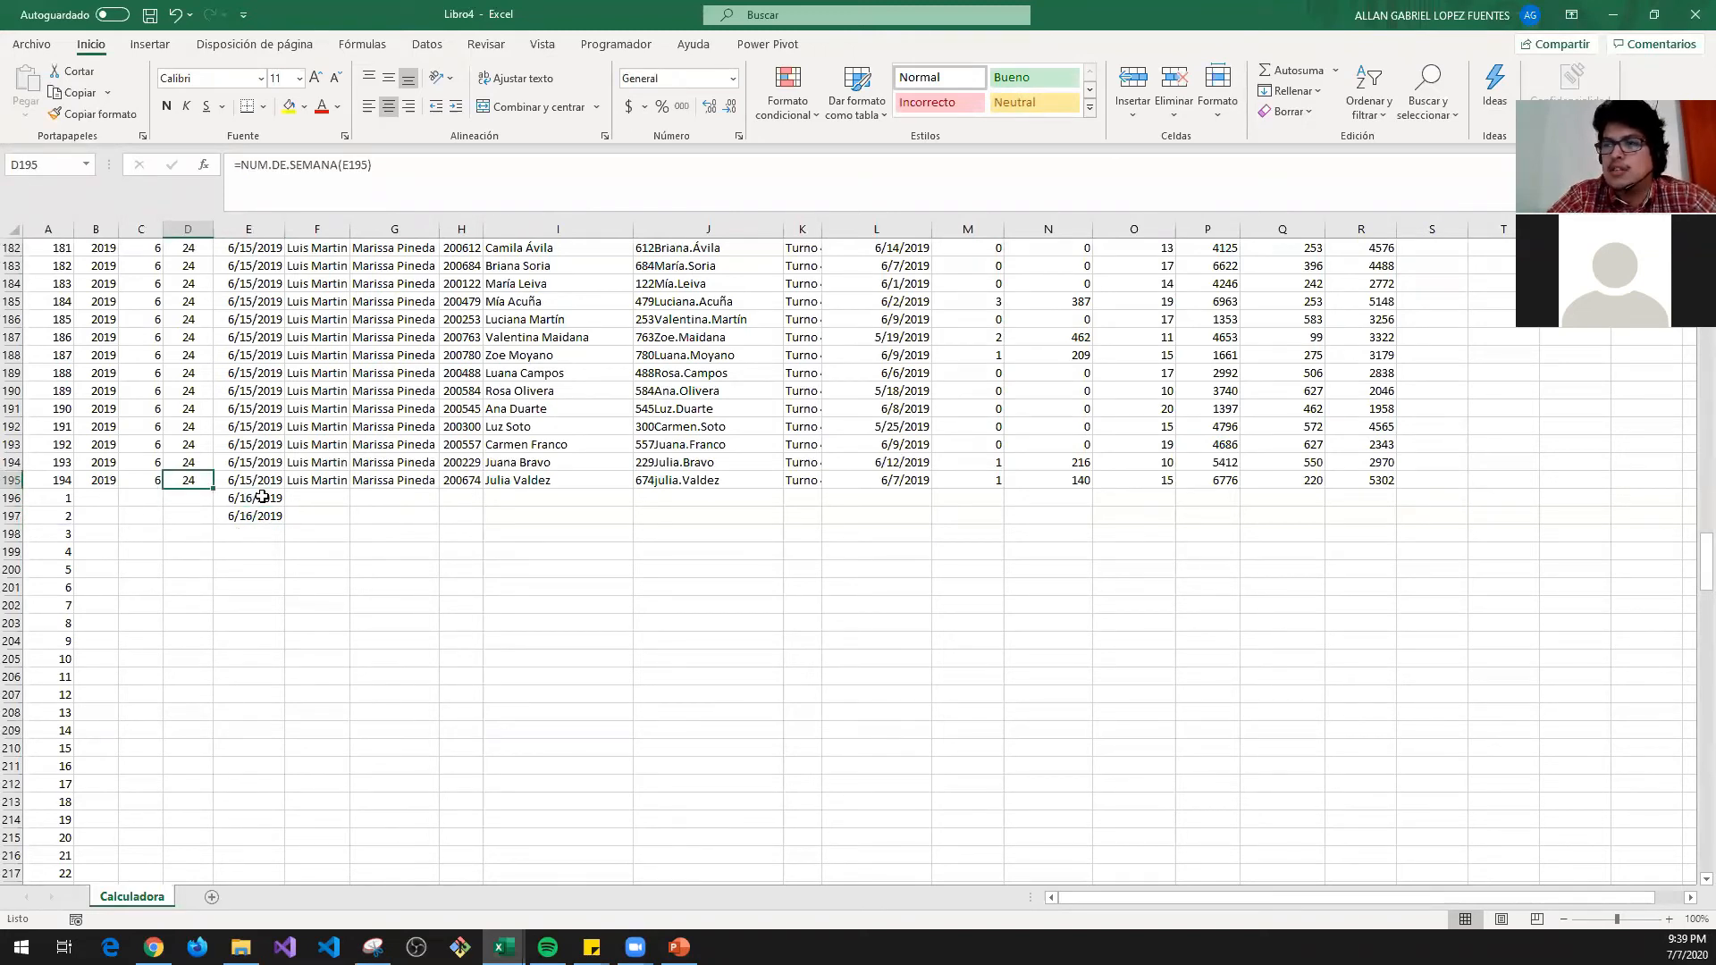
{"action": "key", "text": "Left"}
{"action": "key", "text": "Left"}
{"action": "key", "text": "shift+Right"}
{"action": "key", "text": "shift+Right"}
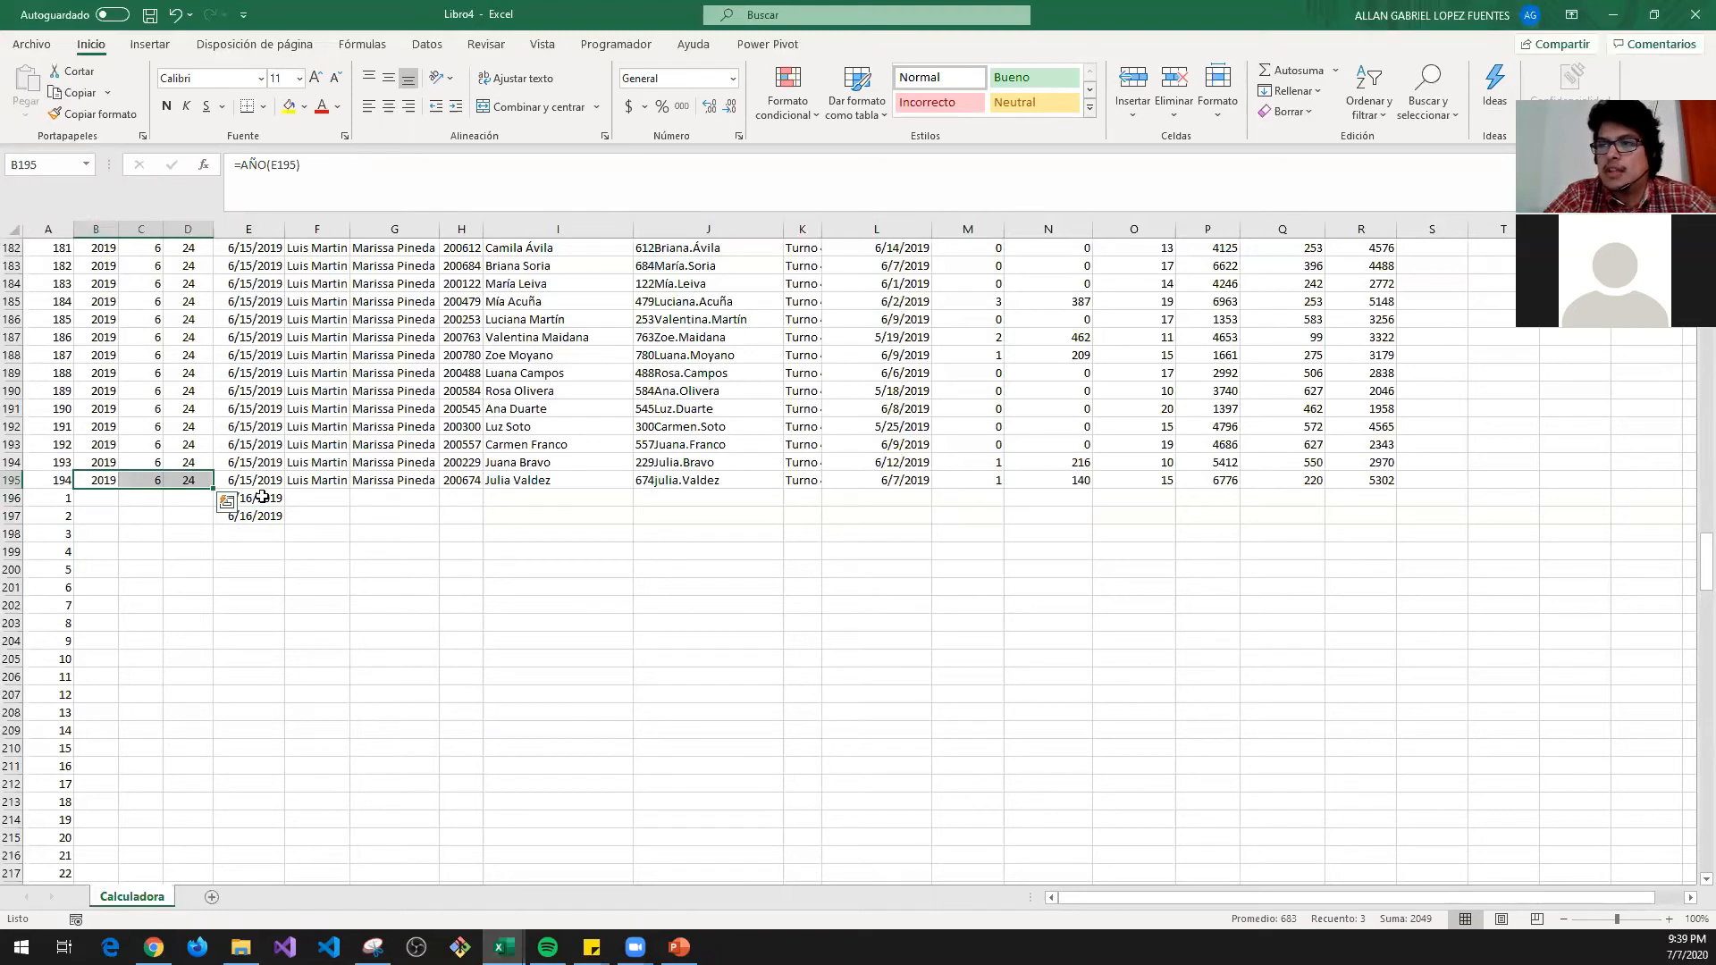
{"action": "key", "text": "Left"}
{"action": "key", "text": "Right"}
{"action": "key", "text": "Right"}
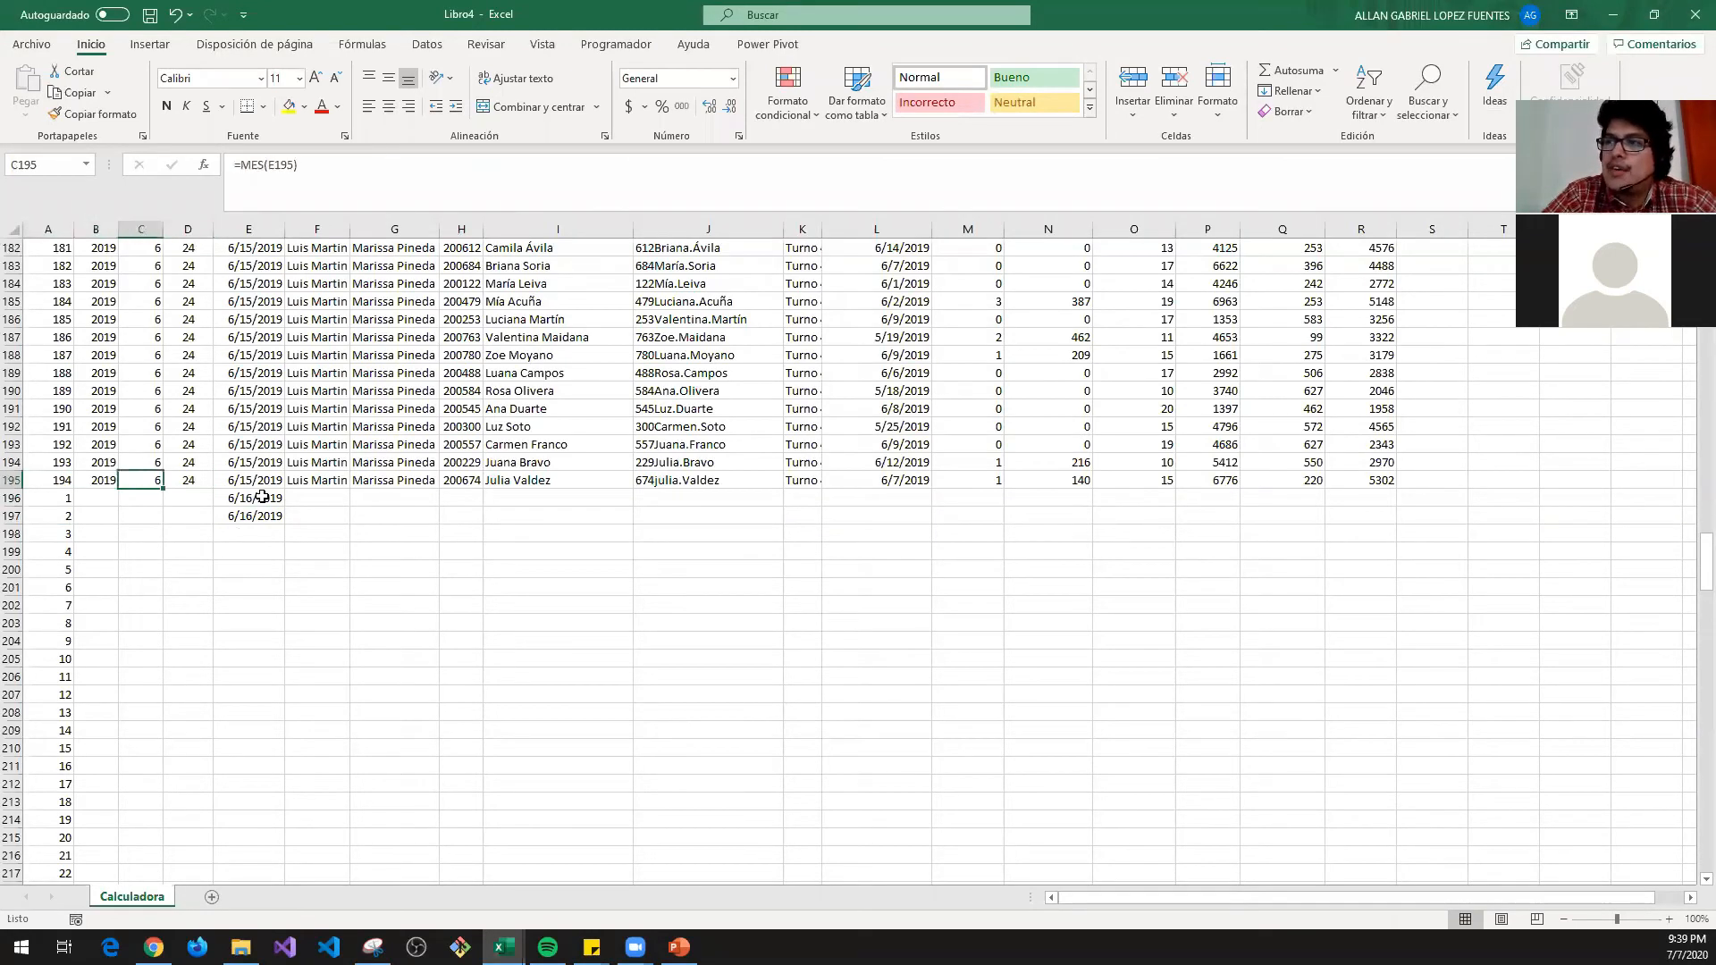
- Copy the year, month and week-number formulas from B195:D195 into B196:D196
{"action": "key", "text": "Right"}
{"action": "key", "text": "Left"}
{"action": "key", "text": "Left"}
{"action": "key", "text": "shift+Right"}
{"action": "key", "text": "shift+Right"}
{"action": "key", "text": "ctrl+c"}
{"action": "key", "text": "Down"}
{"action": "key", "text": "ctrl+v"}
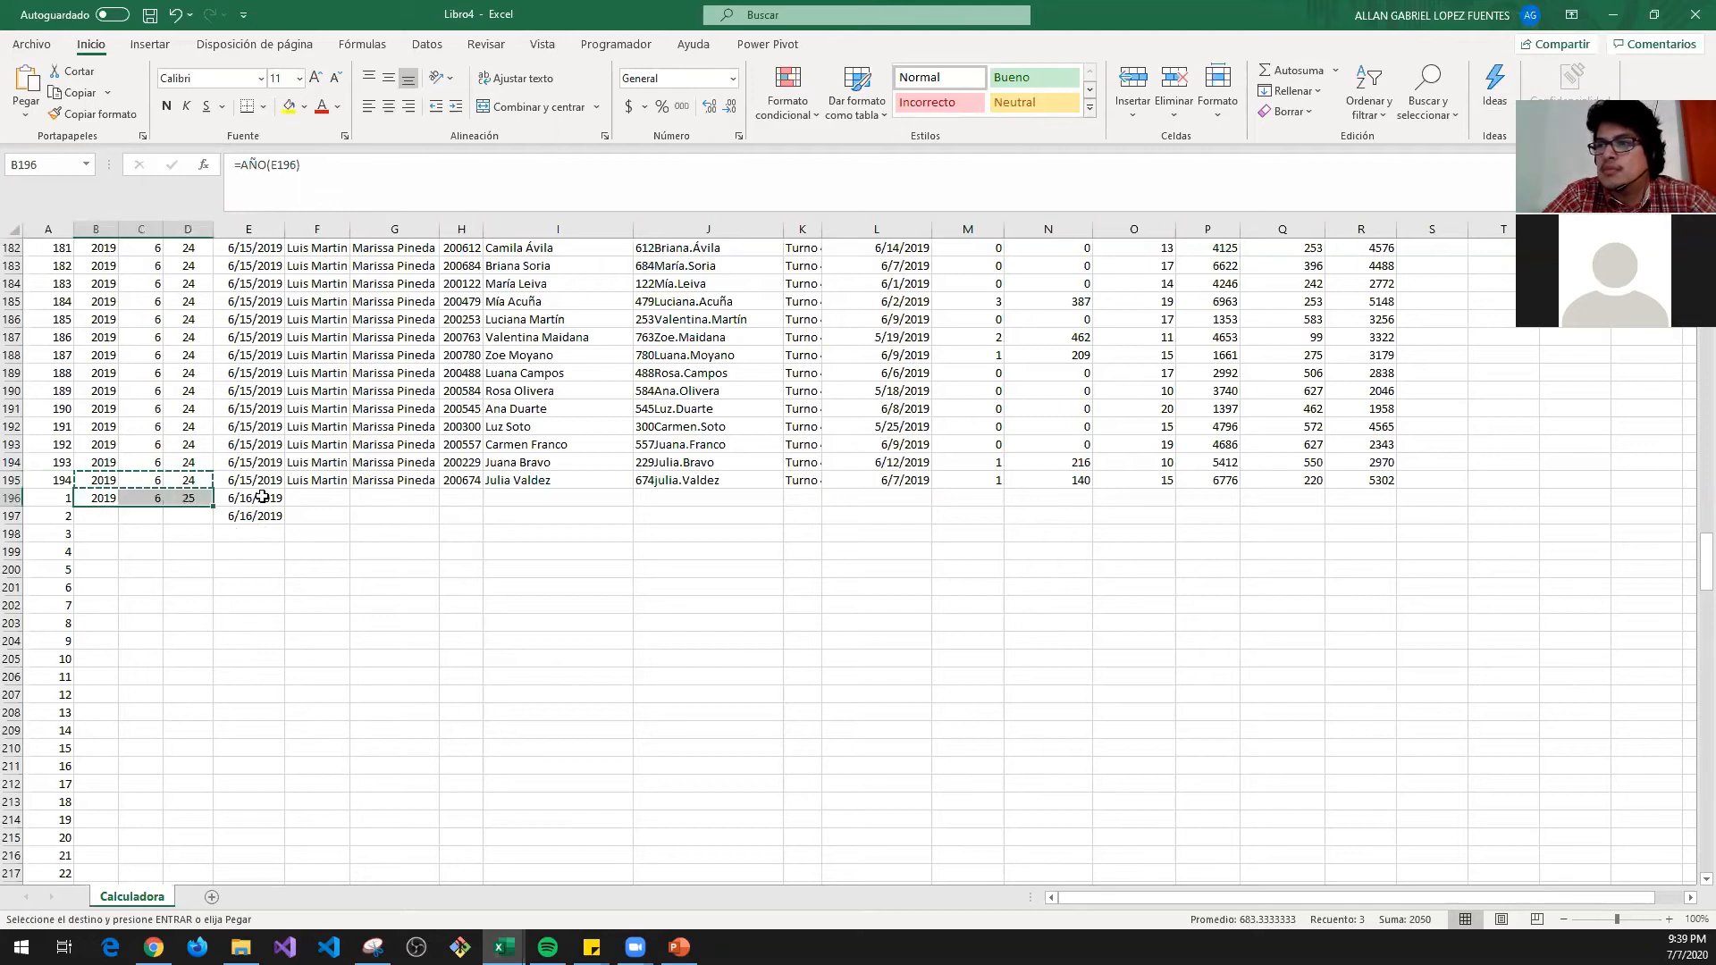
{"action": "key", "text": "Escape"}
- Compare the week number and Fecha cells of row 196 with those of row 195
{"action": "key", "text": "Right"}
{"action": "key", "text": "Right"}
{"action": "key", "text": "Up"}
{"action": "key", "text": "Down"}
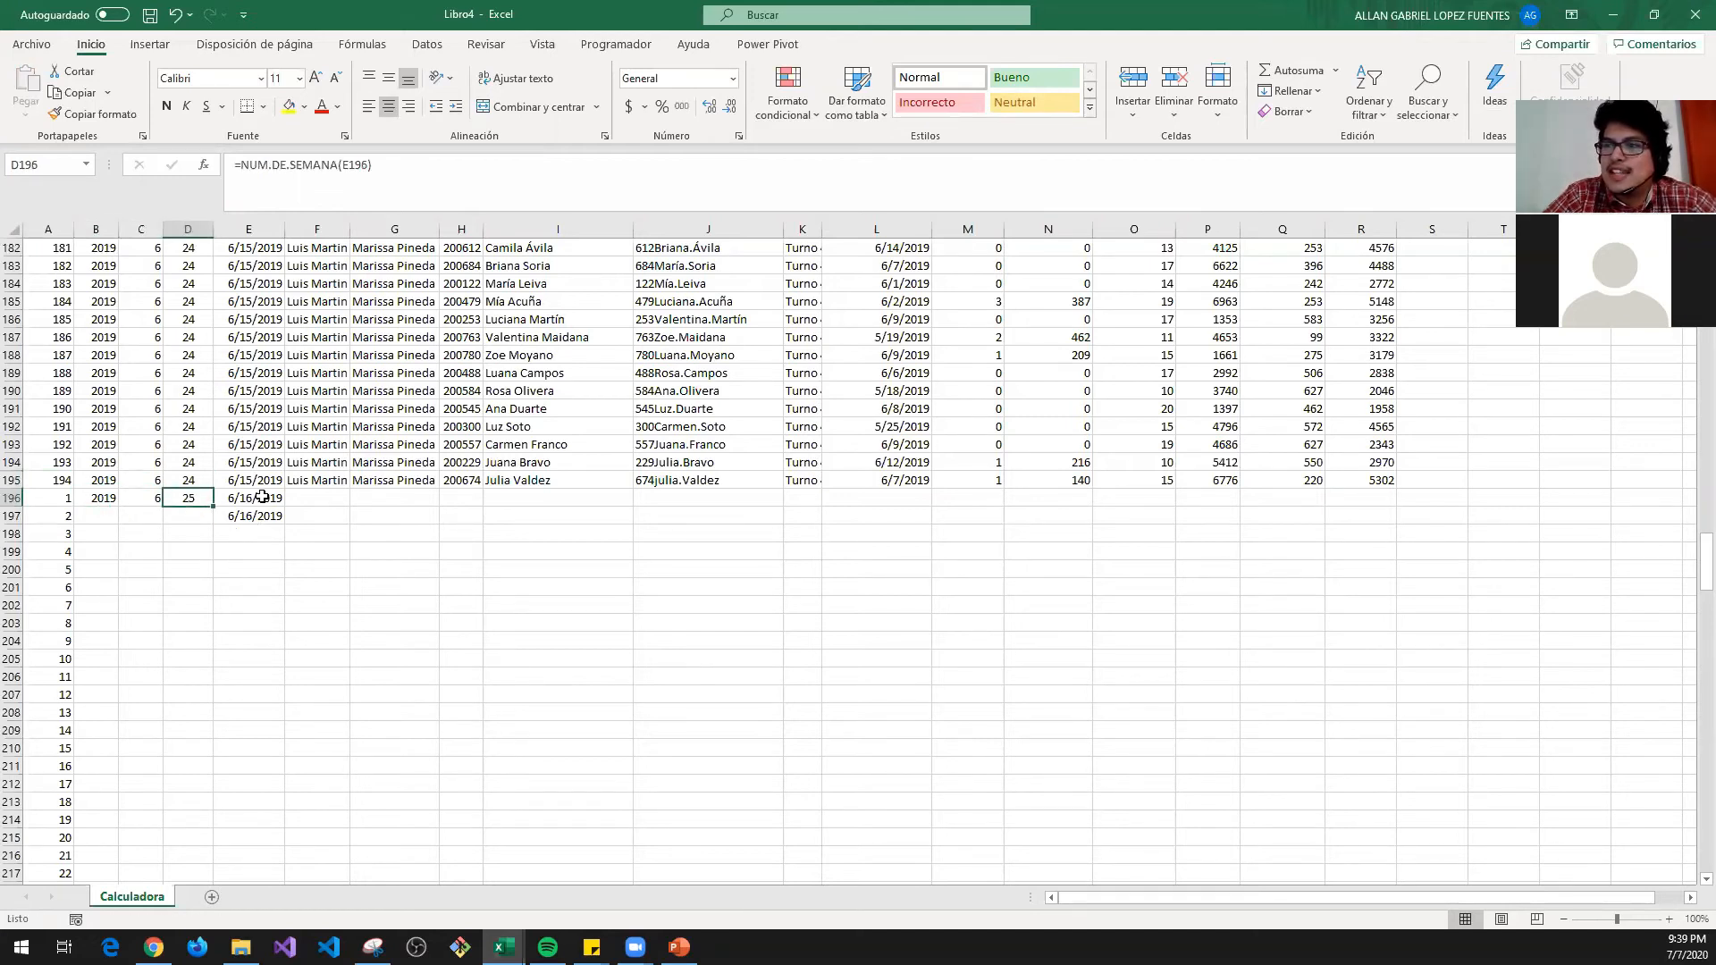
{"action": "key", "text": "Left"}
{"action": "key", "text": "Left"}
{"action": "key", "text": "Right"}
{"action": "key", "text": "Right"}
{"action": "key", "text": "Up"}
{"action": "key", "text": "Right"}
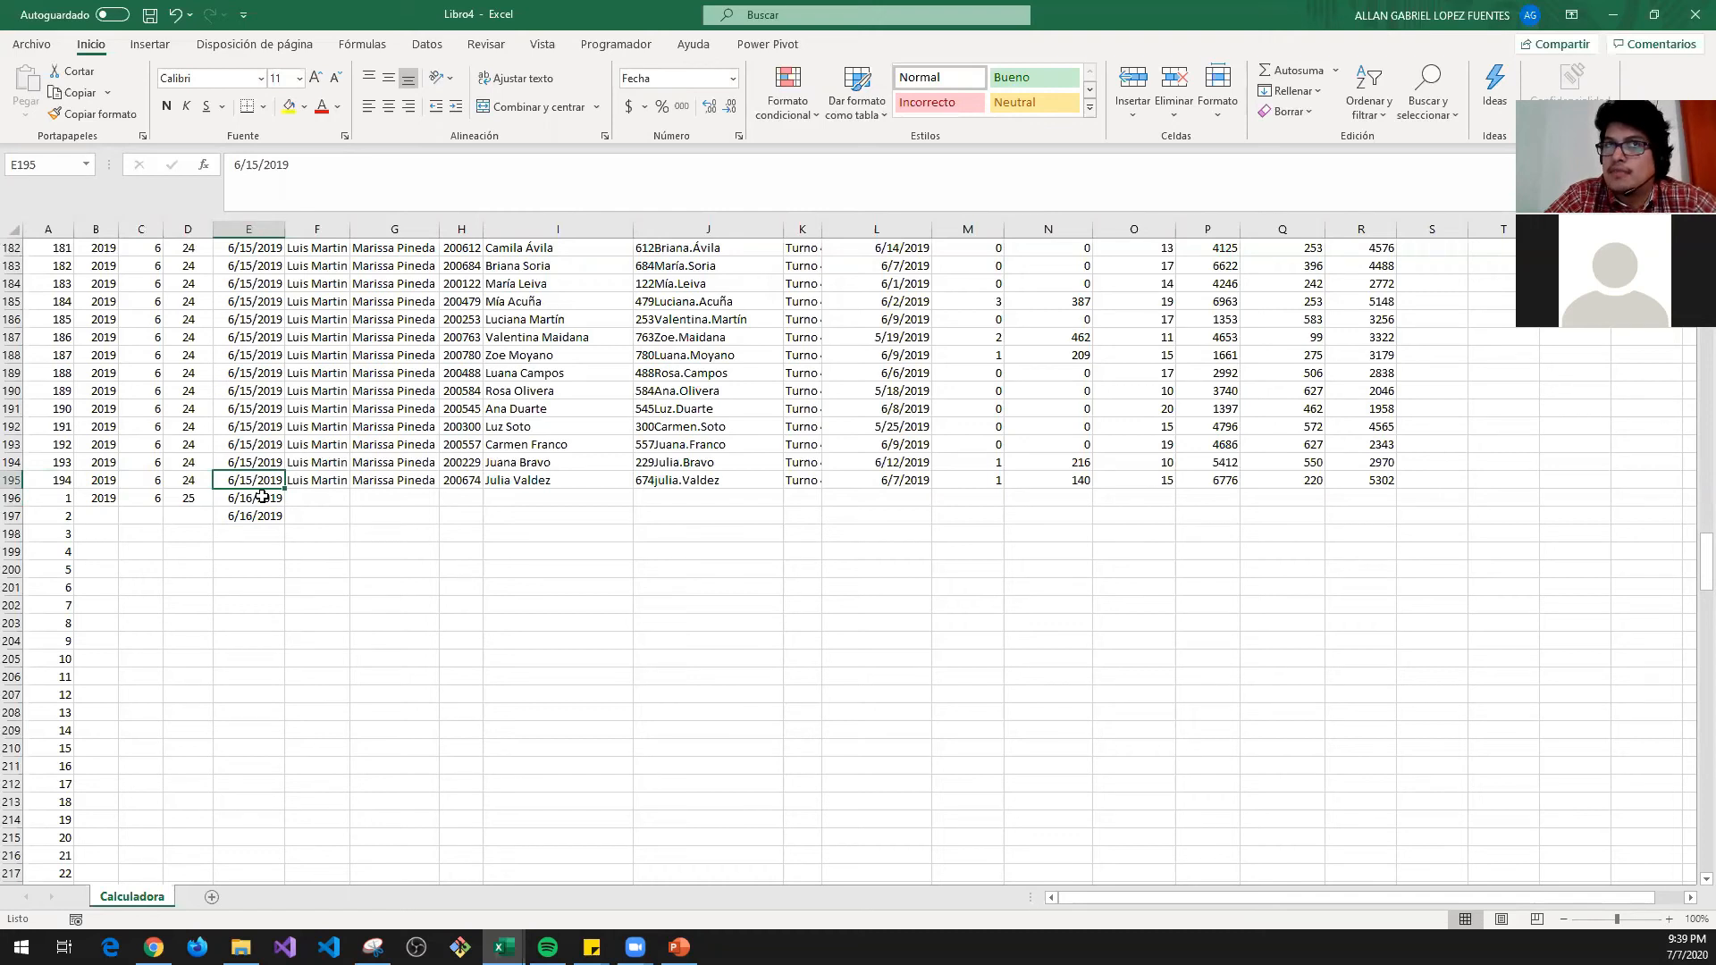
{"action": "key", "text": "Left"}
{"action": "key", "text": "Down"}
{"action": "key", "text": "Right"}
{"action": "key", "text": "Down"}
{"action": "key", "text": "Up"}
{"action": "key", "text": "Left"}
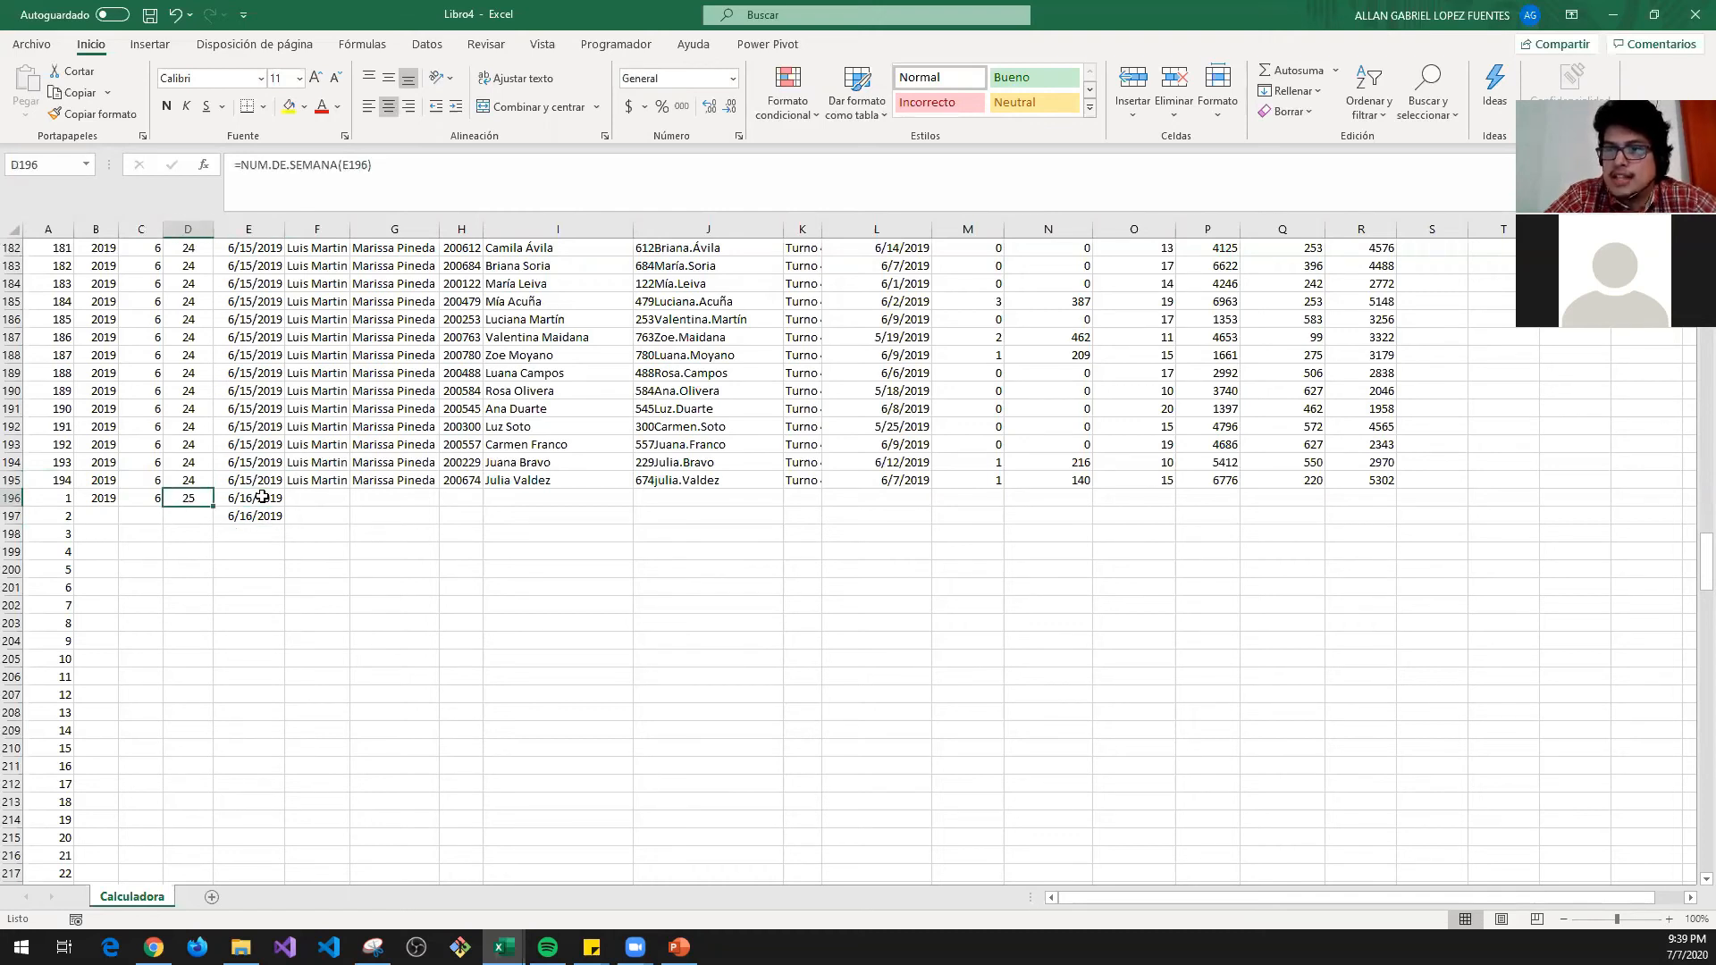
- Copy the year, month and week-number formulas from B196:D196 into B197:D197
{"action": "key", "text": "Left"}
{"action": "key", "text": "Left"}
{"action": "key", "text": "shift+Right"}
{"action": "key", "text": "shift+Right"}
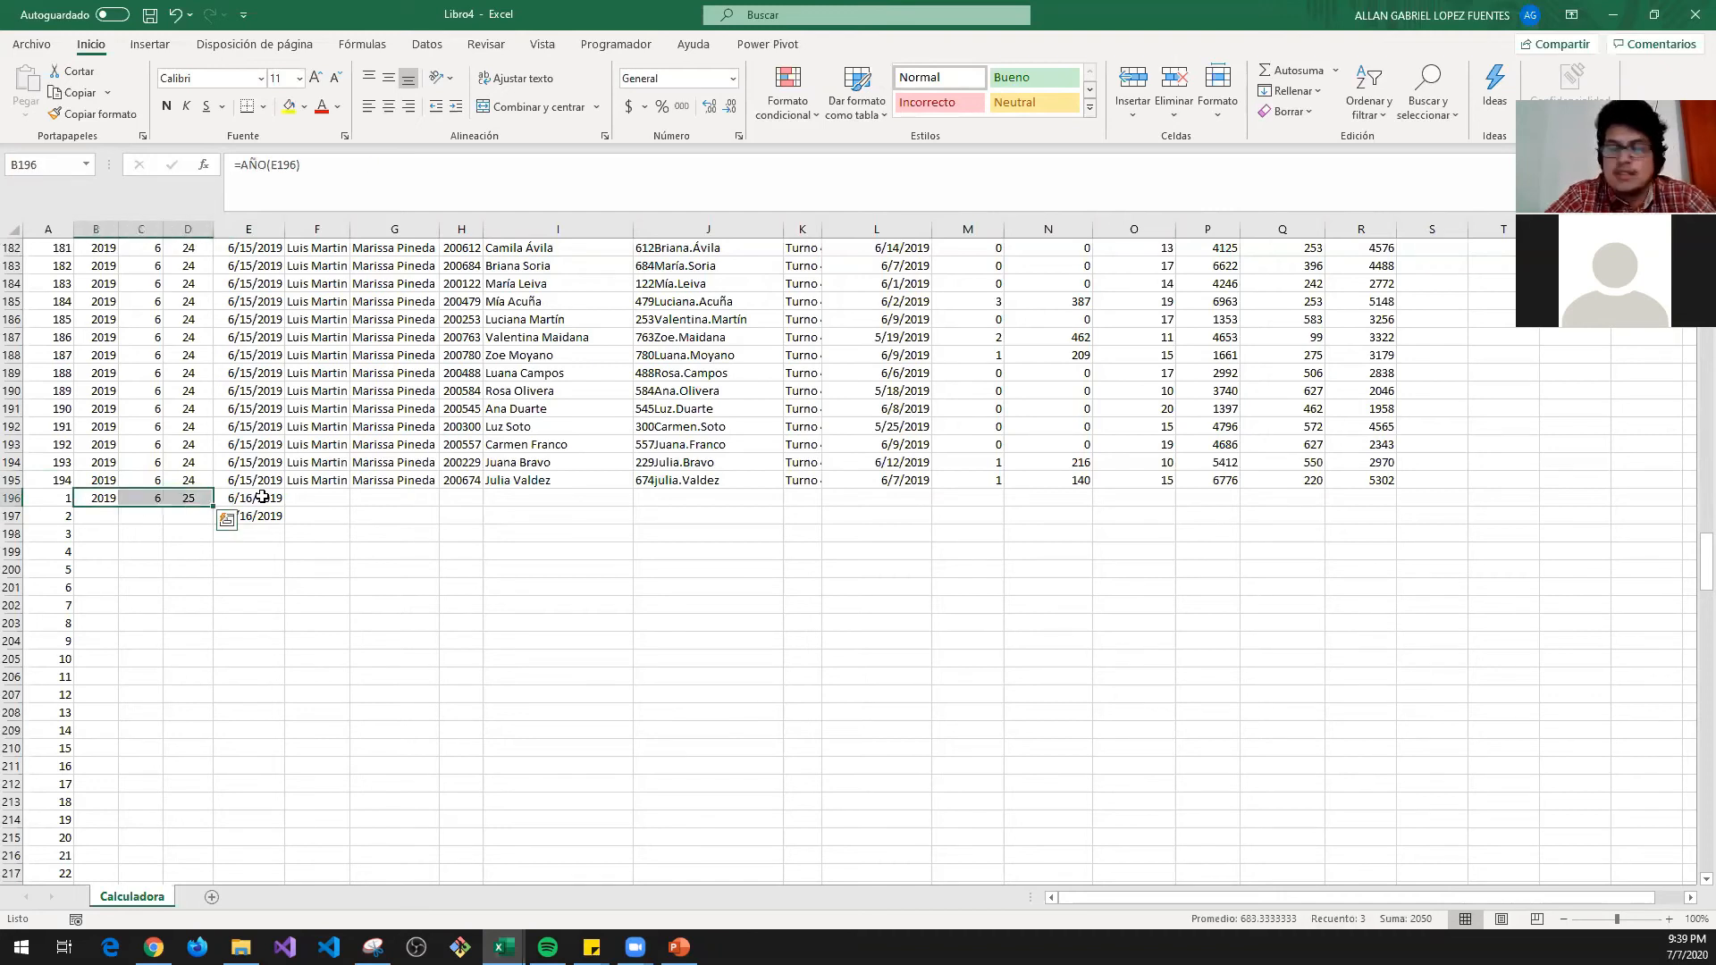
{"action": "key", "text": "ctrl+c"}
{"action": "key", "text": "Down"}
{"action": "key", "text": "ctrl+v"}
{"action": "key", "text": "Right"}
{"action": "key", "text": "Escape"}
{"action": "key", "text": "Right"}
{"action": "key", "text": "Right"}
- Copy the year, month, week-number and Fecha formulas in B197:E197
{"action": "key", "text": "Left"}
{"action": "key", "text": "Left"}
{"action": "key", "text": "Left"}
{"action": "key", "text": "shift+Right"}
{"action": "key", "text": "shift+Right"}
{"action": "key", "text": "shift+Right"}
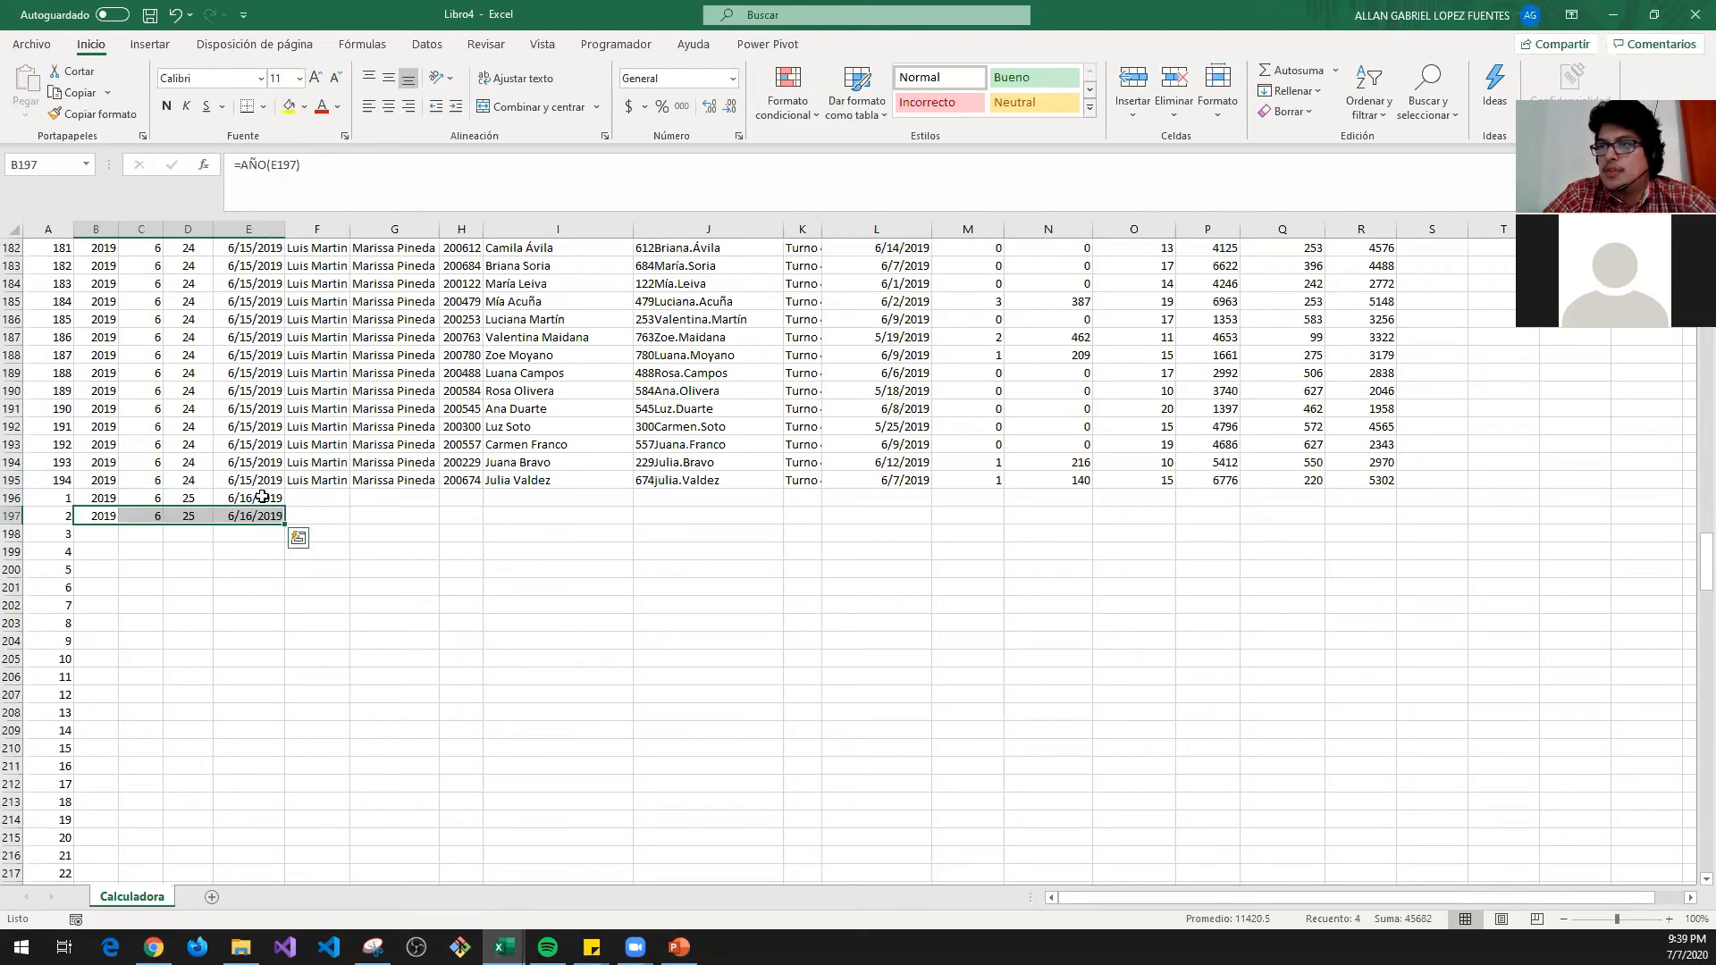
{"action": "key", "text": "ctrl+c"}
{"action": "key", "text": "Down"}
{"action": "key", "text": "Left"}
{"action": "key", "text": "ctrl+v"}
{"action": "key", "text": "ctrl+z"}
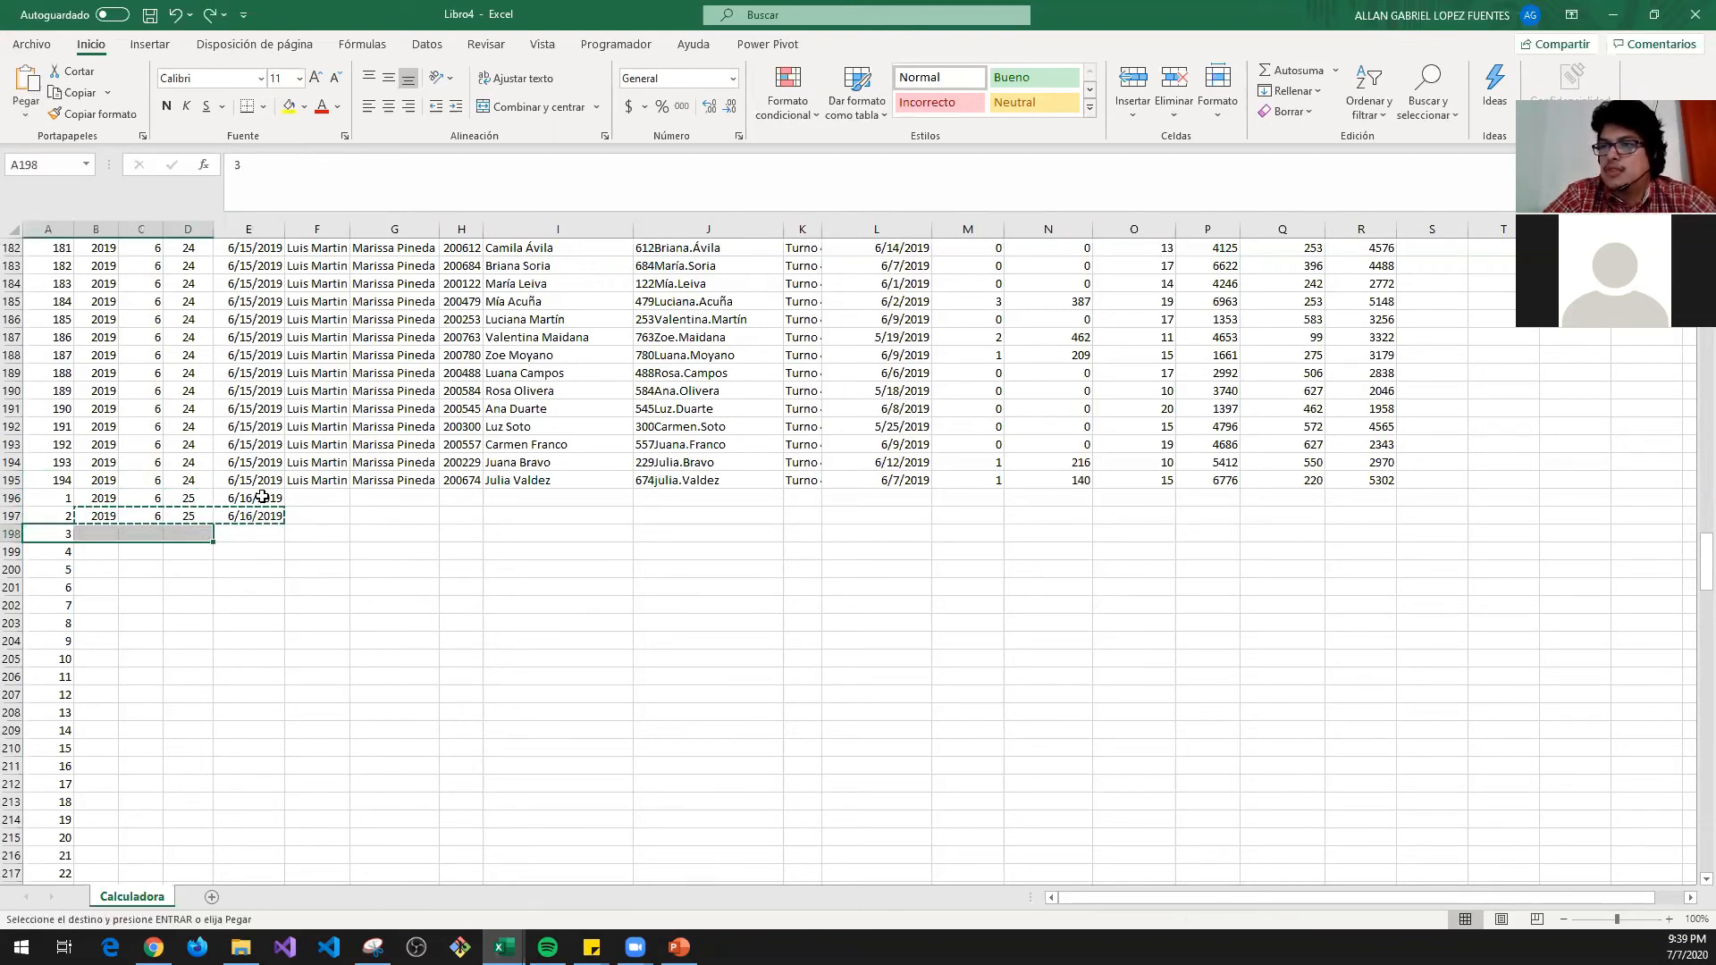
- Paste the copied year, month, week-number and Fecha formulas into B198:E389
{"action": "key", "text": "ctrl+Down"}
{"action": "key", "text": "Right"}
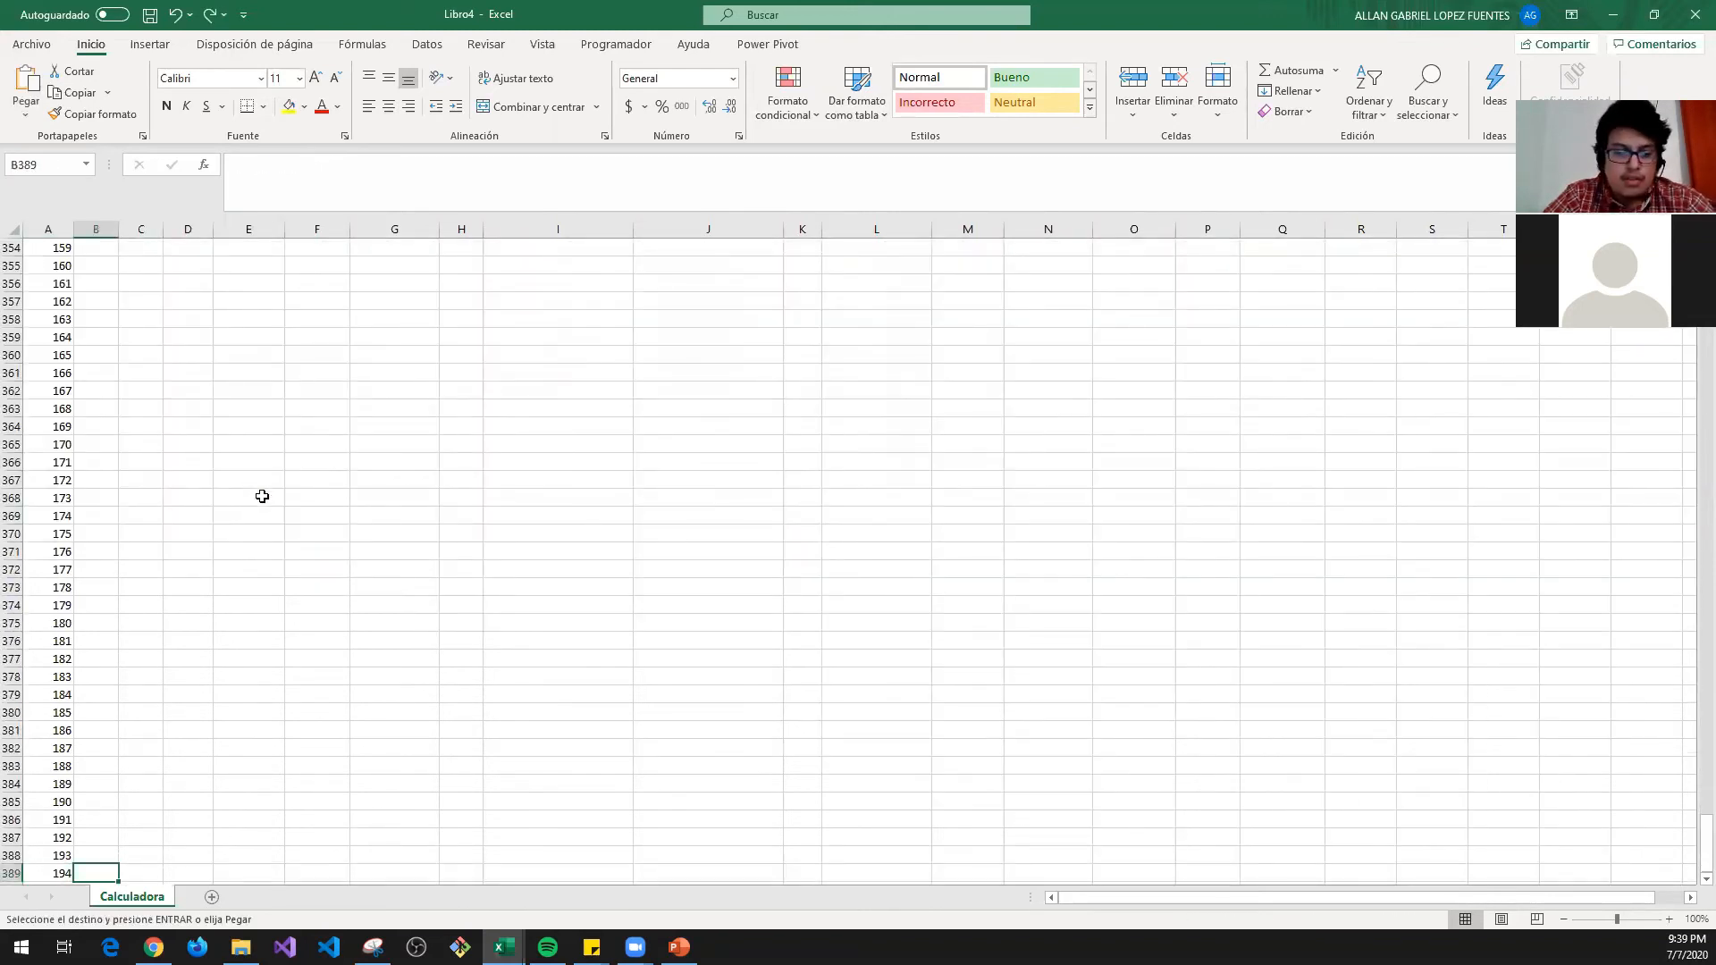
{"action": "key", "text": "ctrl+shift+Up"}
{"action": "key", "text": "shift+Down"}
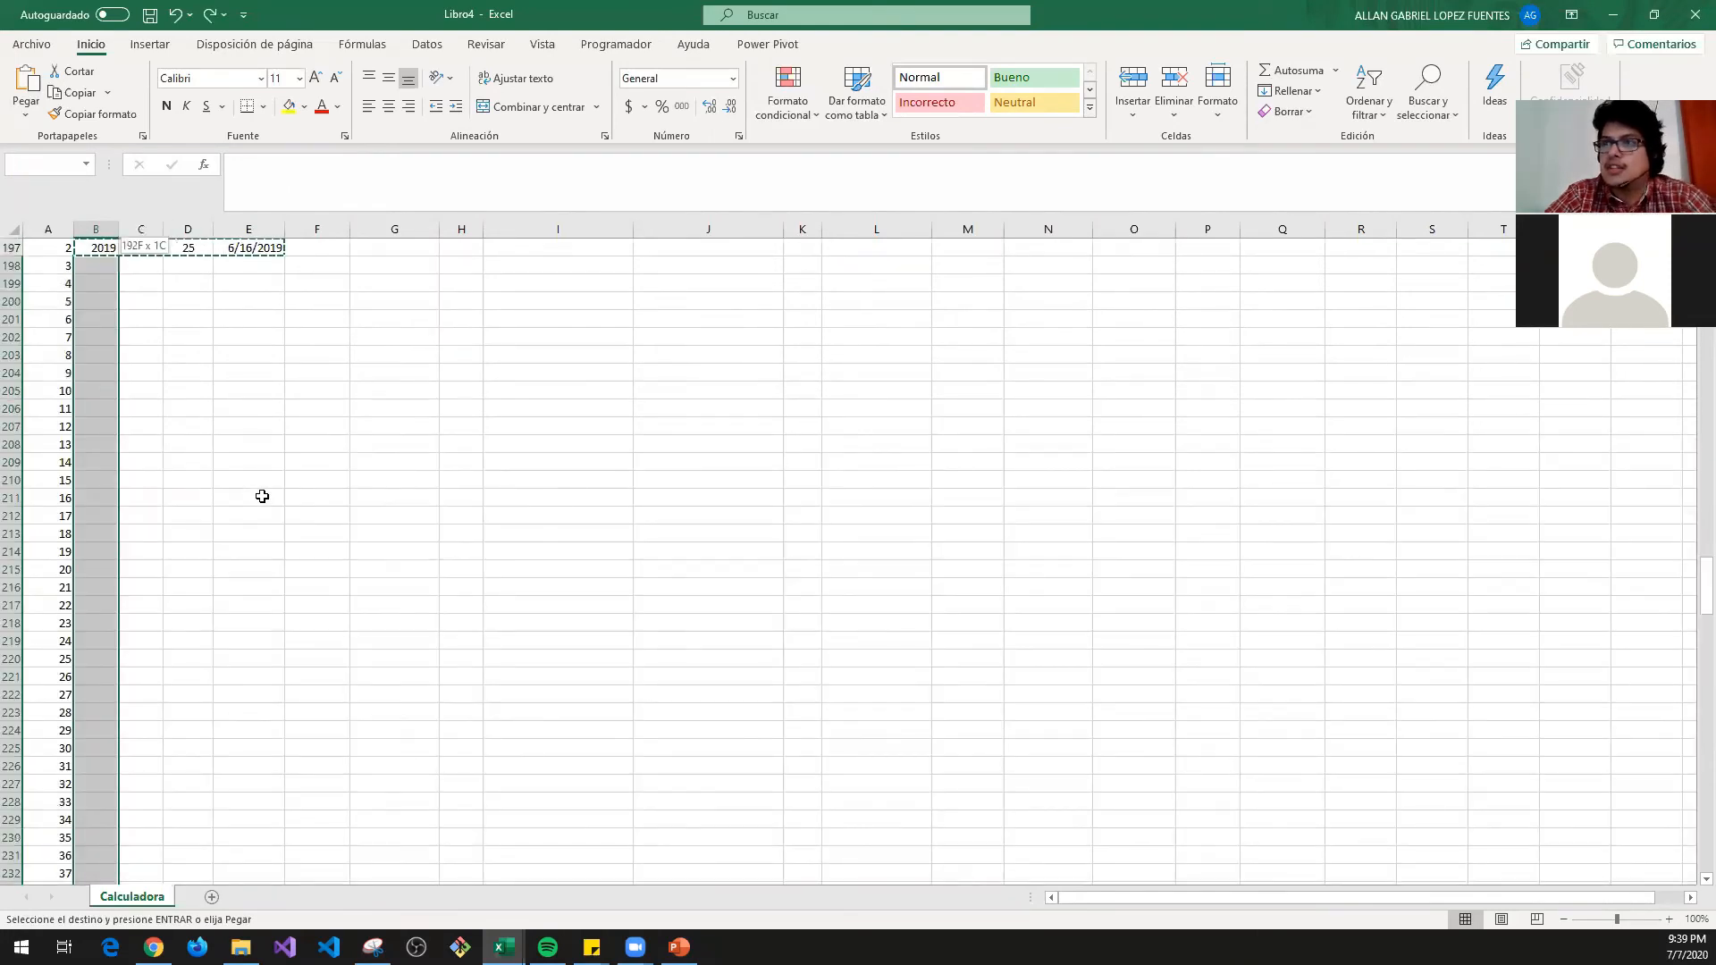
{"action": "key", "text": "ctrl+v"}
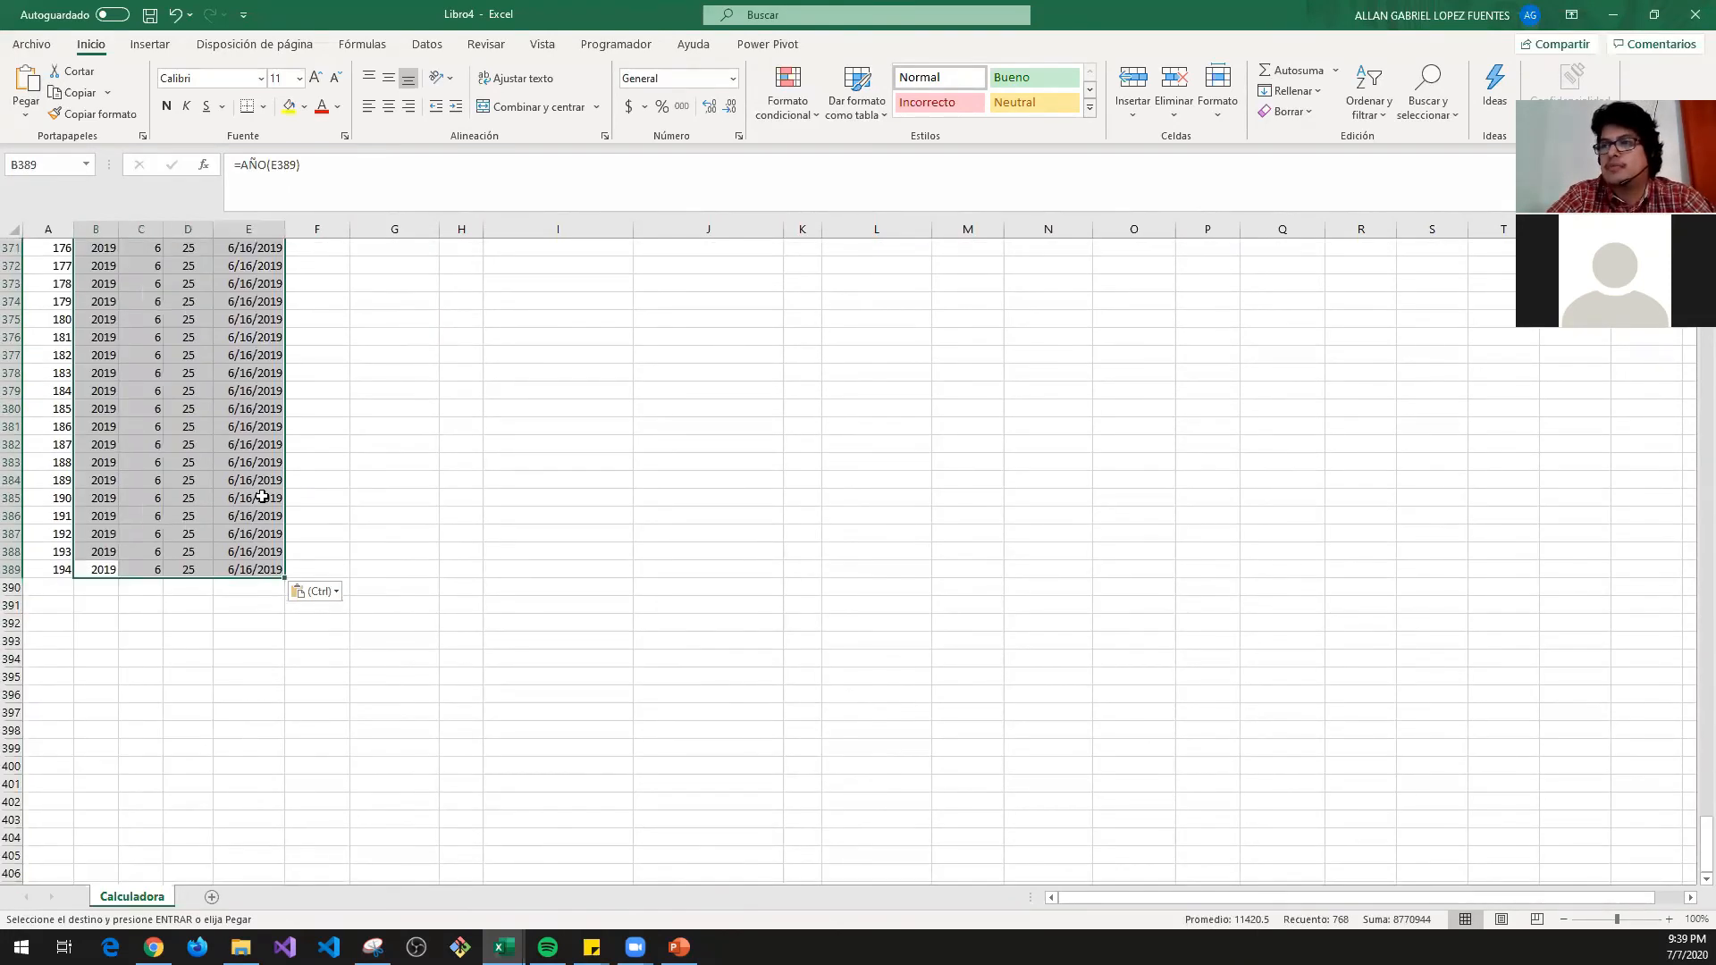
- Examine the filled rows around the end of the first block, from row 192 down, beside the Supervisor column
{"action": "key", "text": "Right"}
{"action": "key", "text": "Right"}
{"action": "key", "text": "Right"}
{"action": "key", "text": "Right"}
{"action": "key", "text": "Right"}
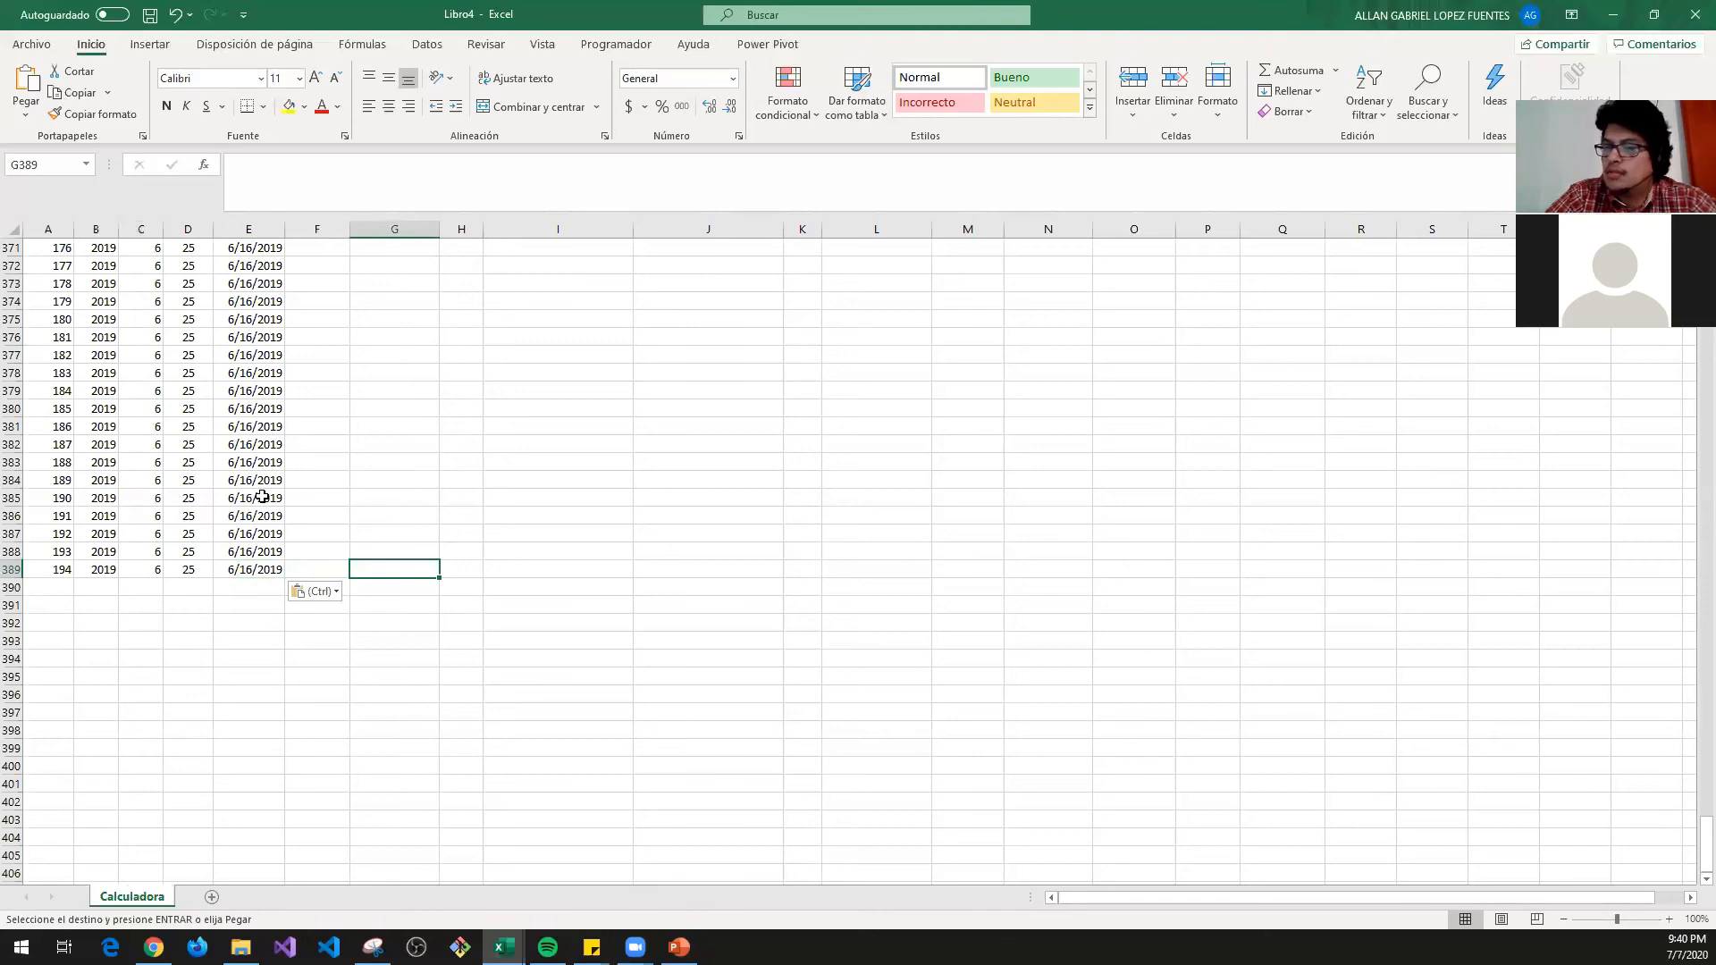
{"action": "key", "text": "ctrl+Up"}
{"action": "key", "text": "Left"}
{"action": "key", "text": "Up"}
{"action": "key", "text": "Up"}
{"action": "key", "text": "Up"}
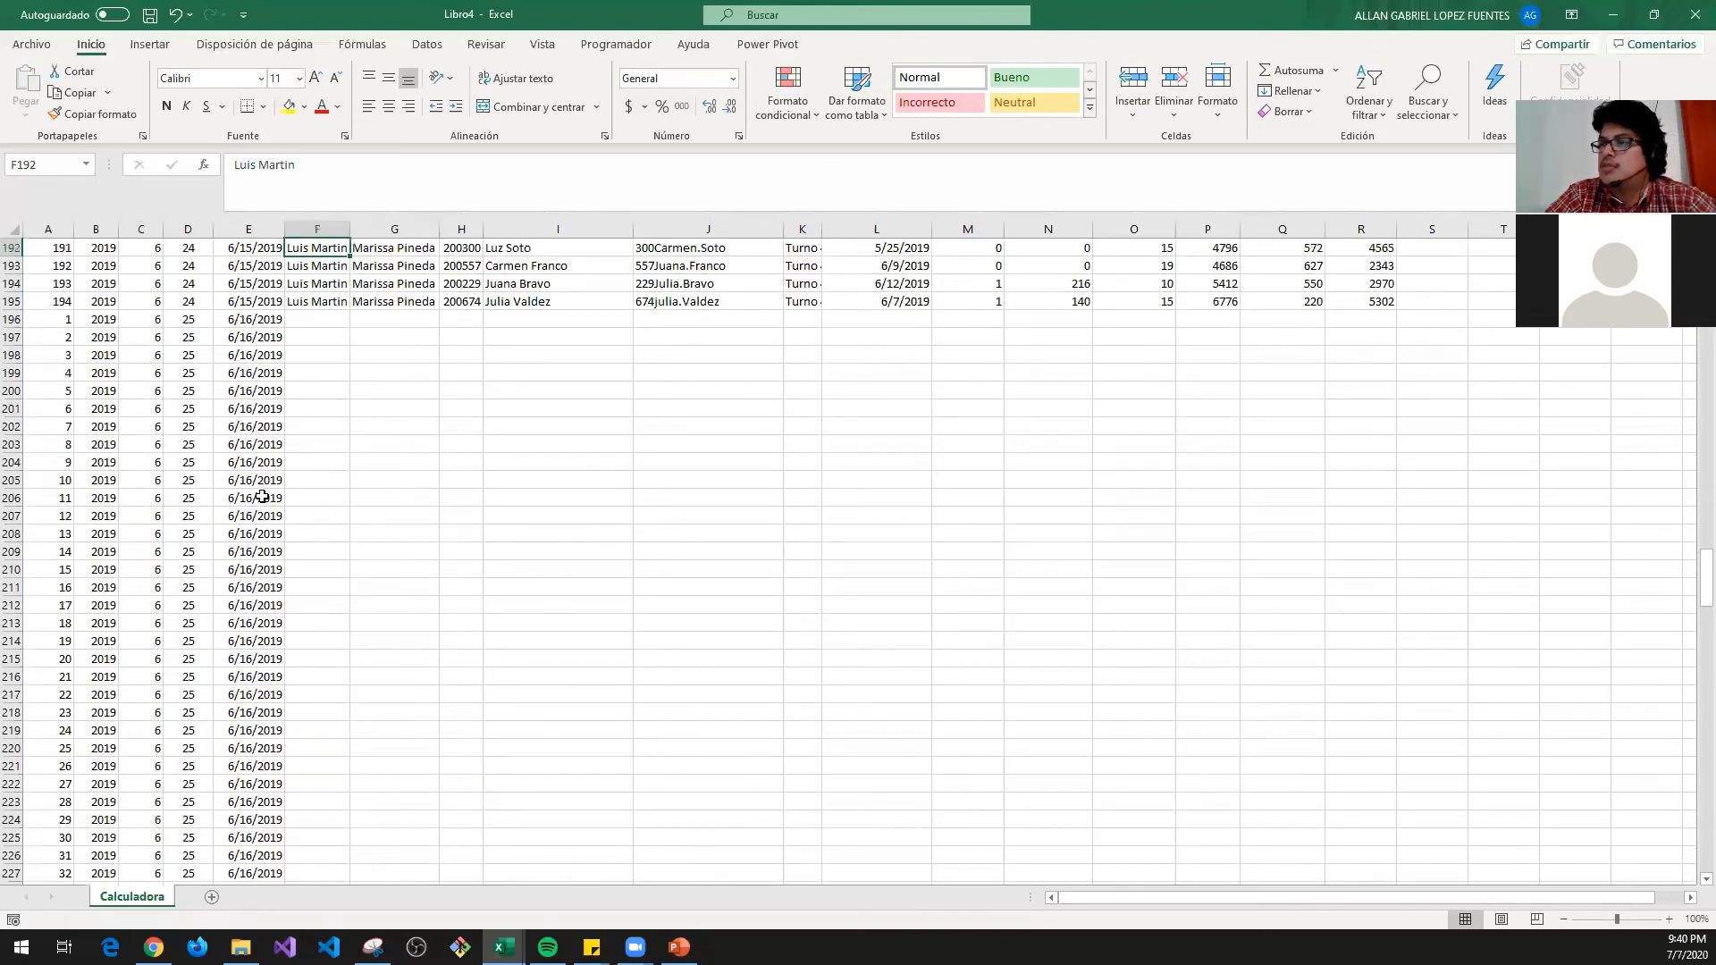
{"action": "key", "text": "Up"}
{"action": "key", "text": "Down"}
{"action": "key", "text": "Down"}
{"action": "key", "text": "Down"}
{"action": "key", "text": "Down"}
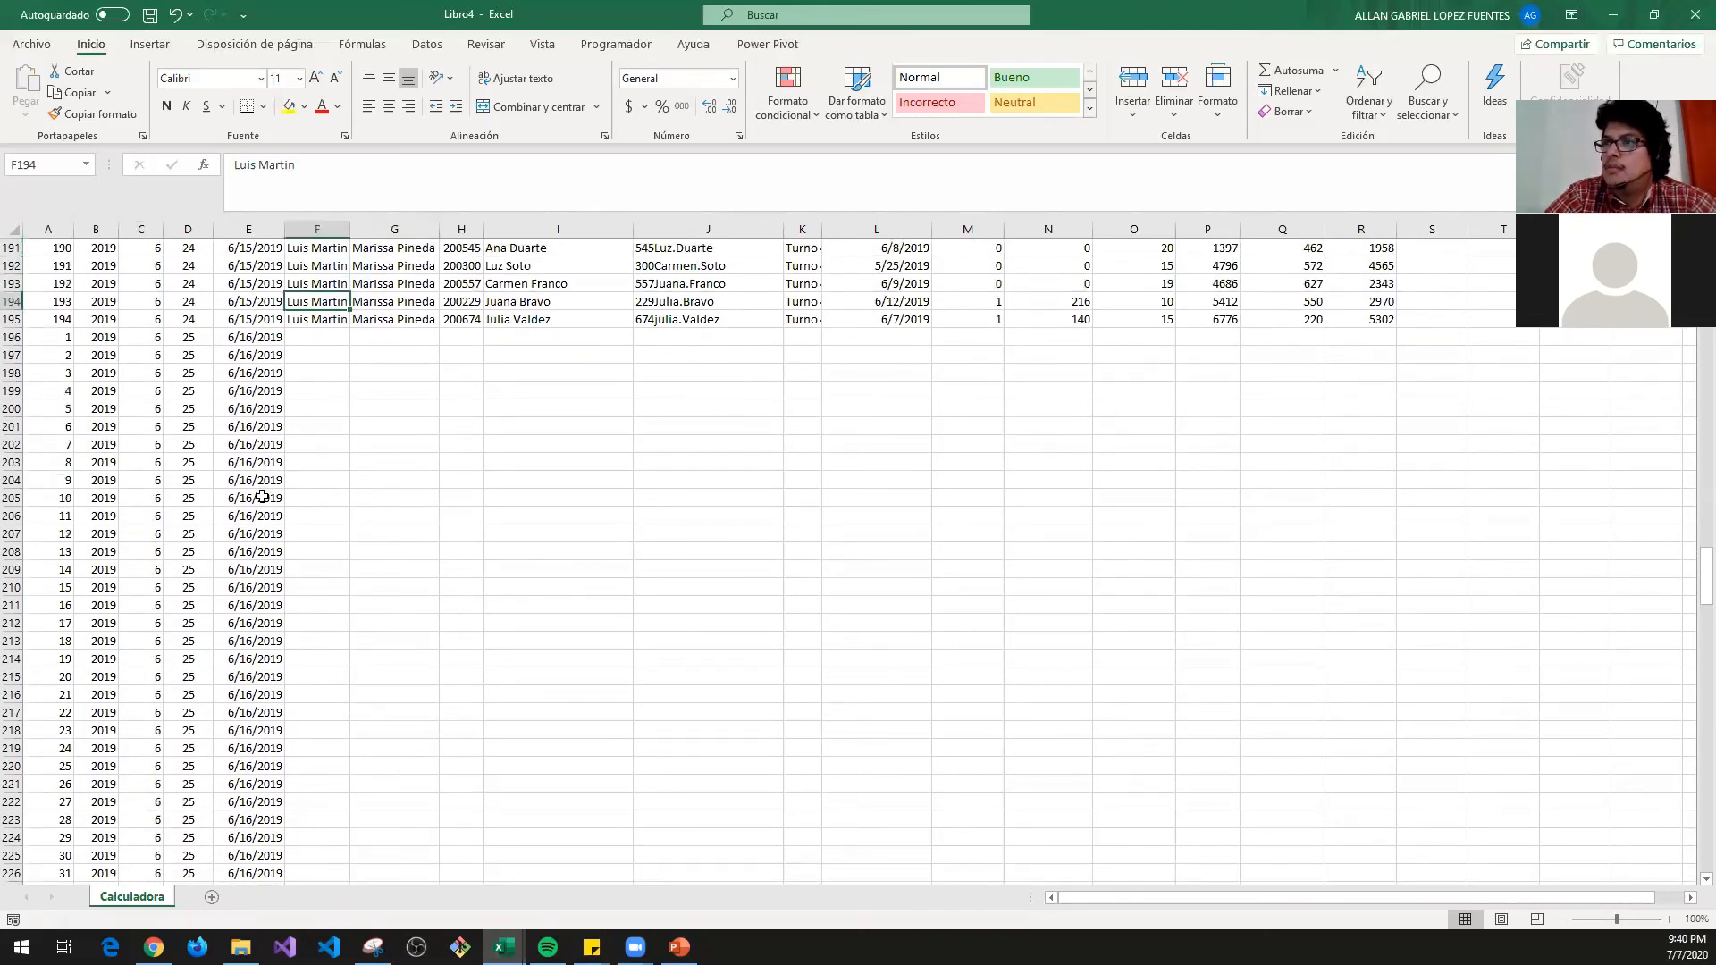
{"action": "key", "text": "Left"}
{"action": "key", "text": "Down"}
{"action": "key", "text": "ctrl+shift+Down"}
{"action": "key", "text": "Up"}
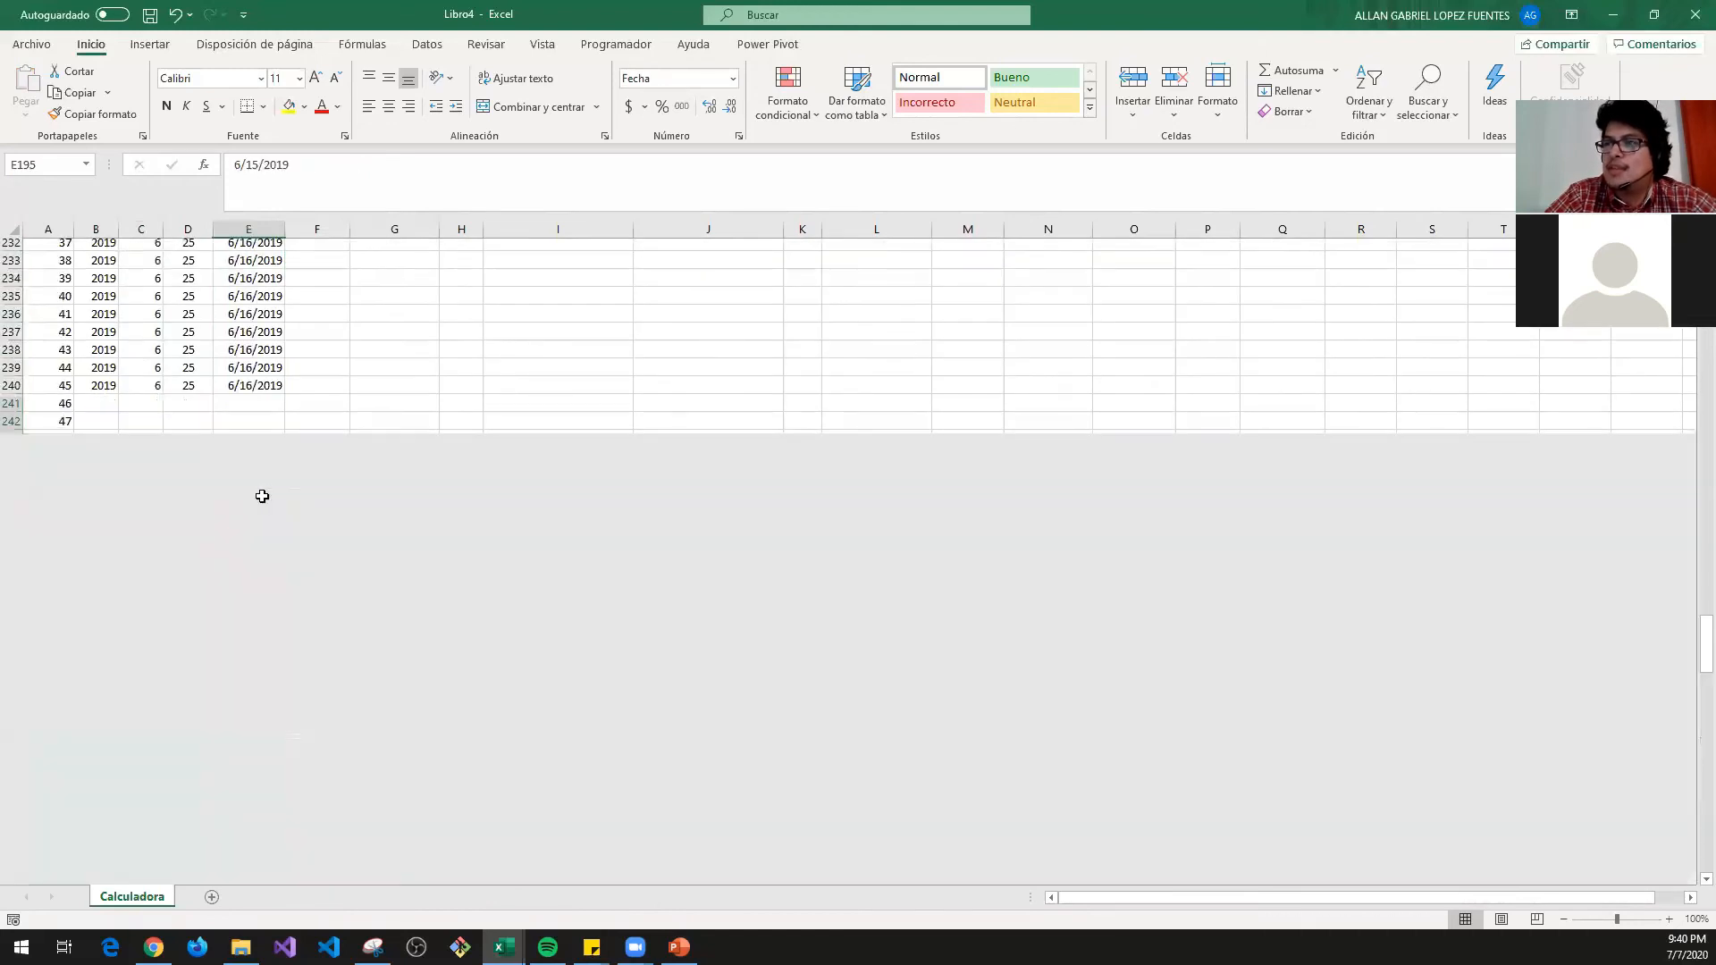
- Copy the first block's Supervisor through FechaContratacion data in F2:L195
{"action": "key", "text": "Right"}
{"action": "key", "text": "Down"}
{"action": "key", "text": "Up"}
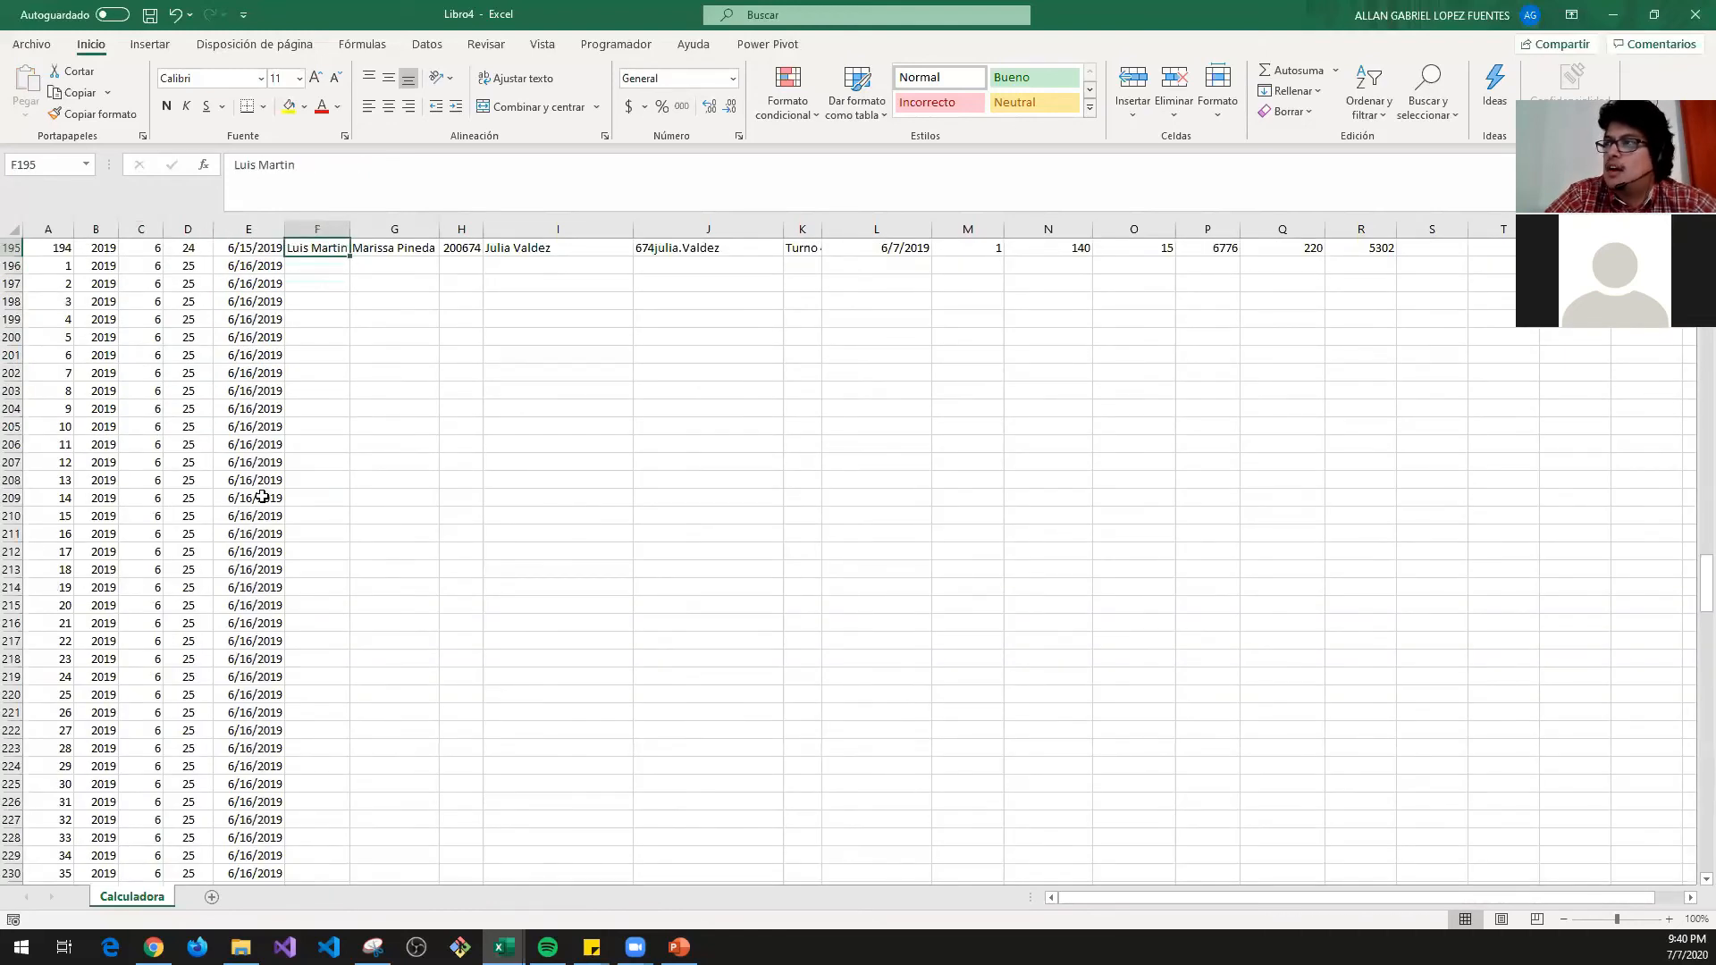
{"action": "key", "text": "ctrl+shift+Up"}
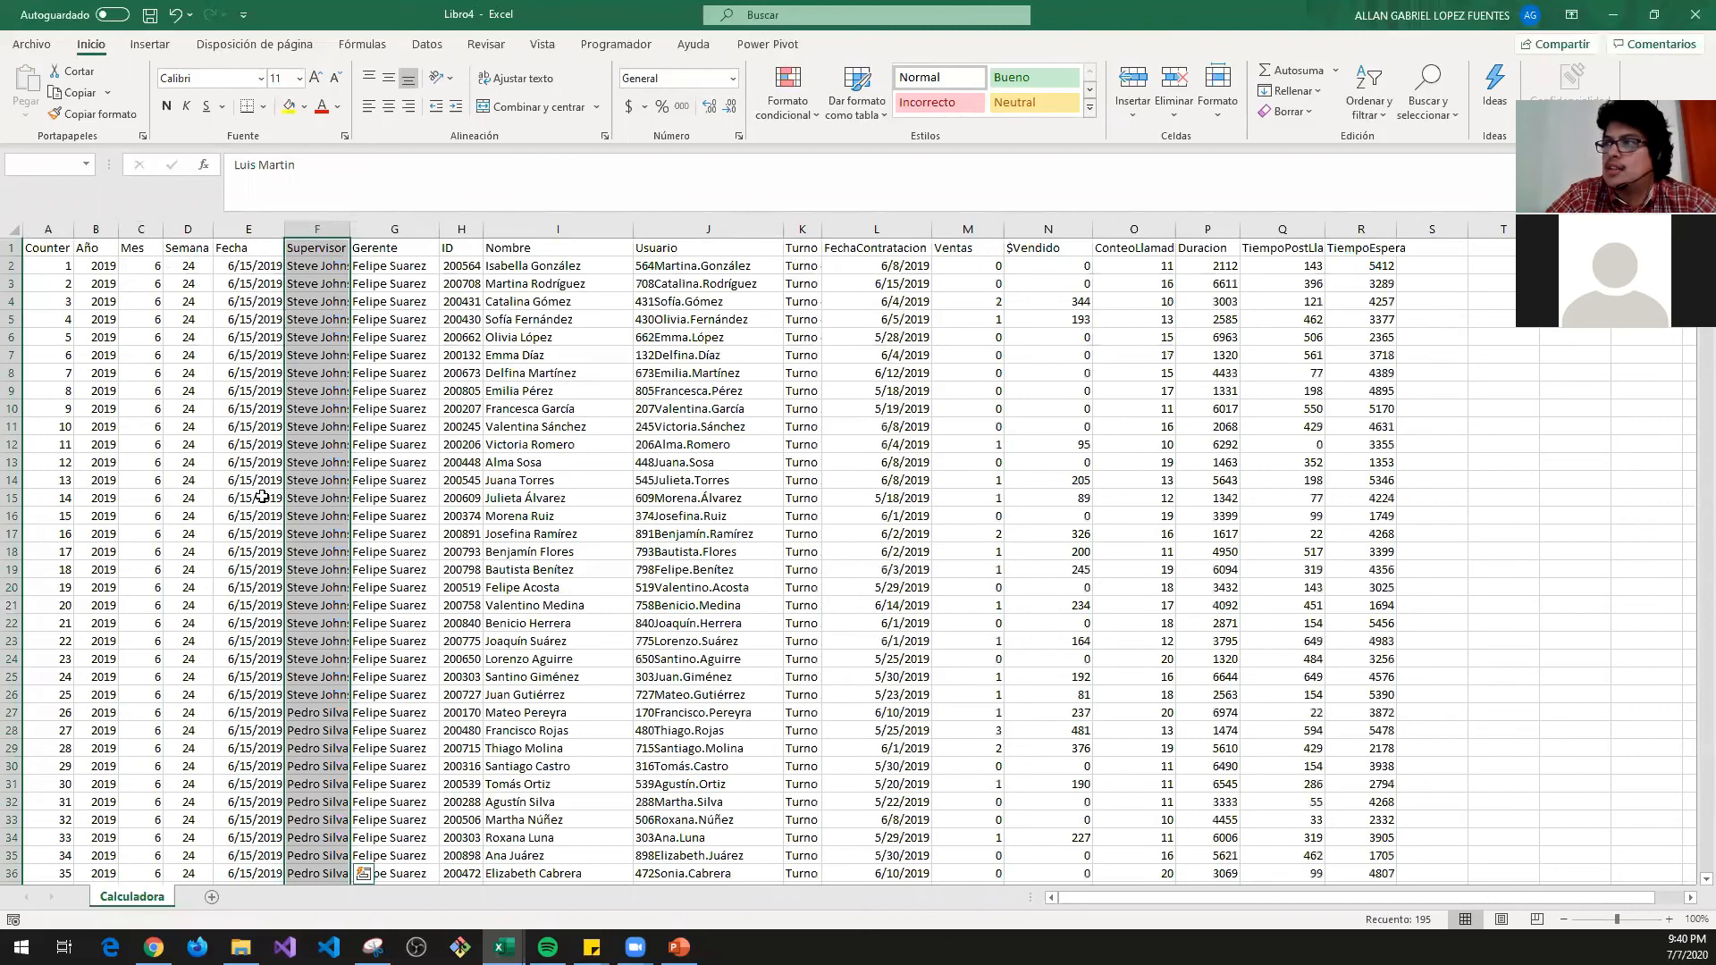
{"action": "key", "text": "shift+Right"}
{"action": "key", "text": "shift+Right"}
{"action": "key", "text": "shift+Right"}
{"action": "key", "text": "shift+Right"}
{"action": "key", "text": "shift+Right"}
{"action": "key", "text": "shift+Right"}
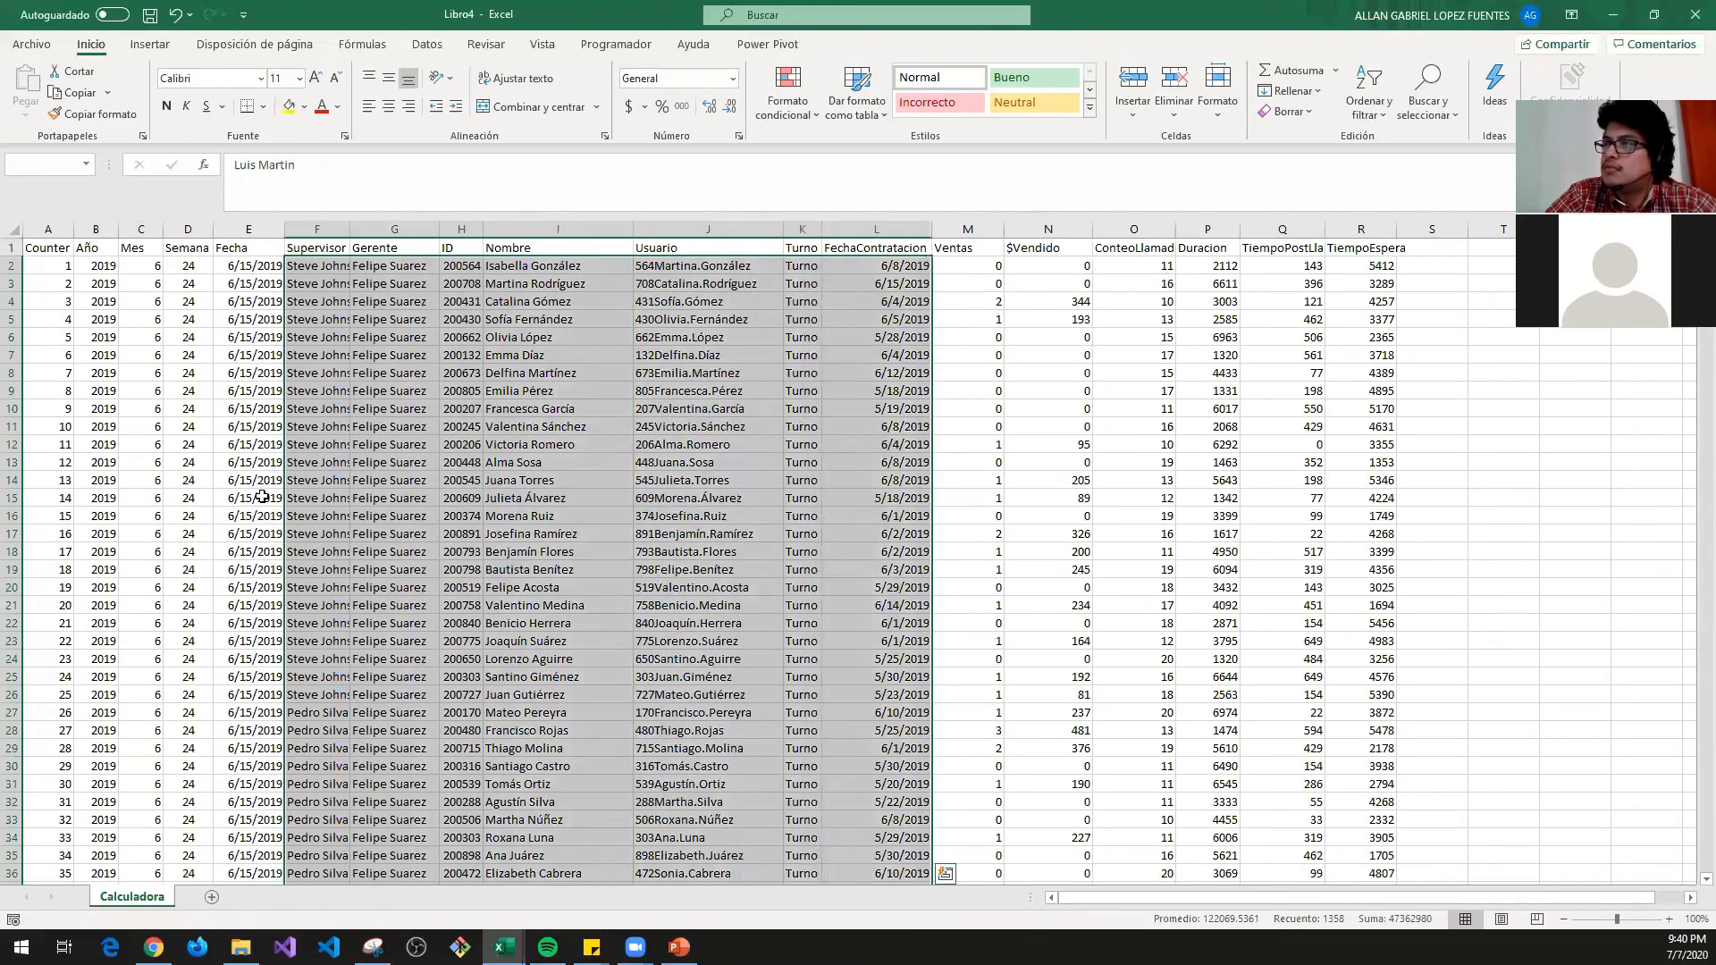
{"action": "key", "text": "shift+Left"}
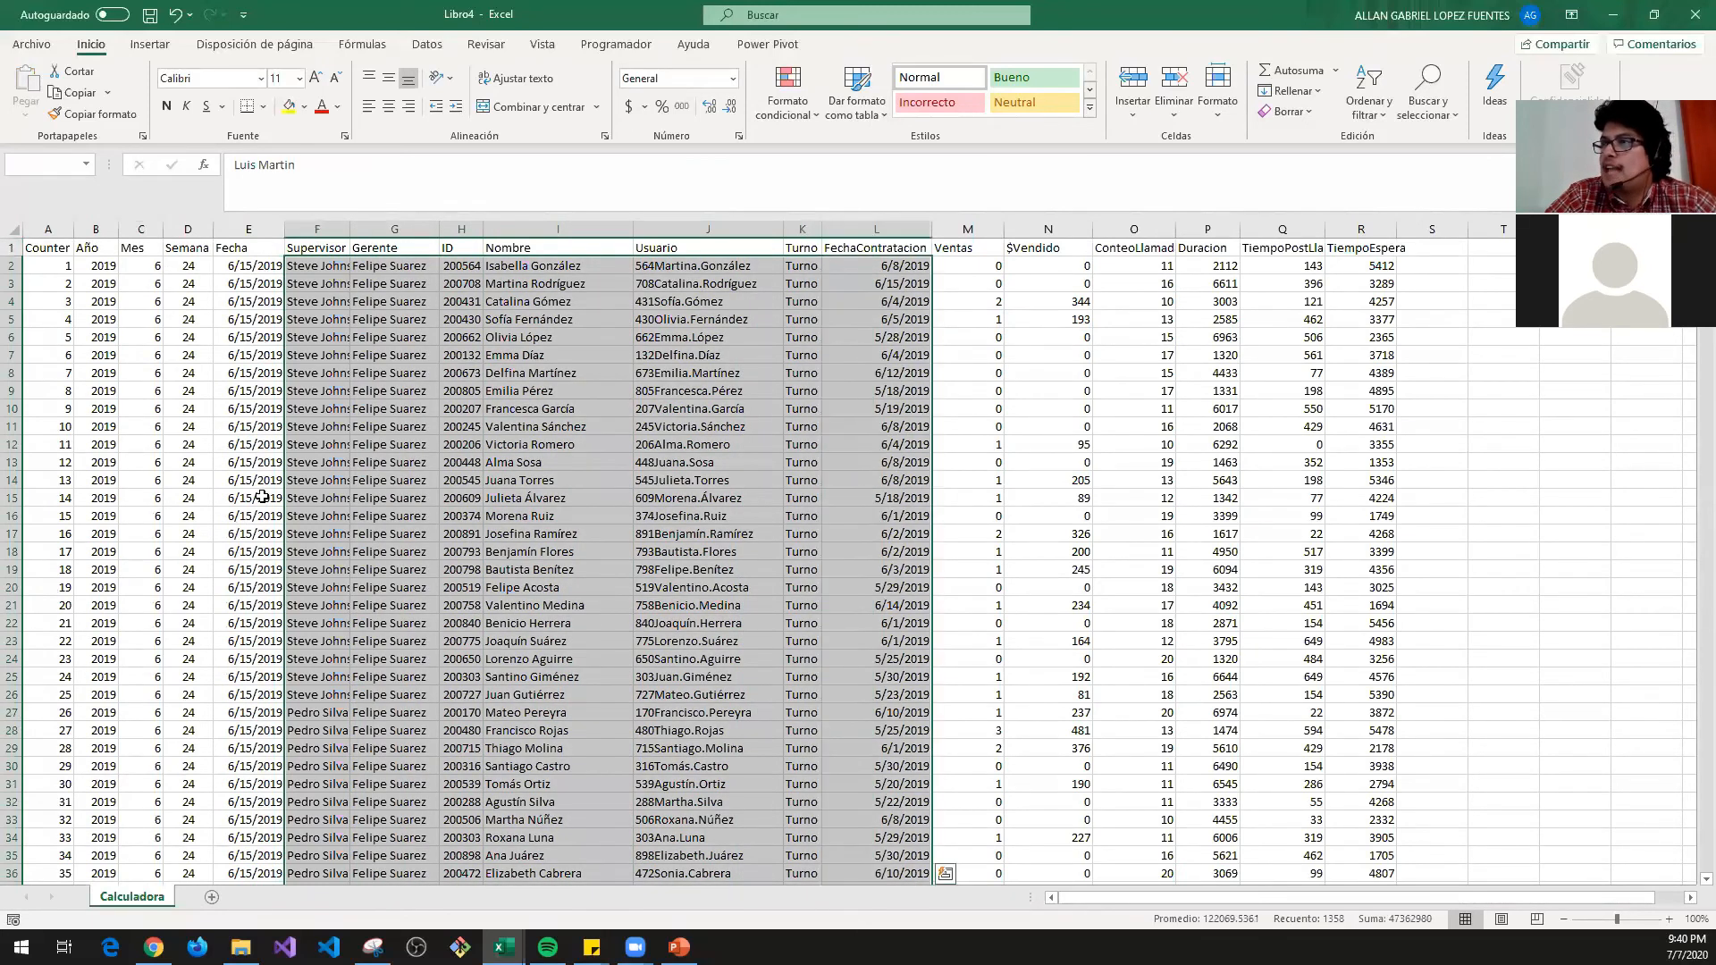
{"action": "key", "text": "ctrl+c"}
{"action": "key", "text": "Down"}
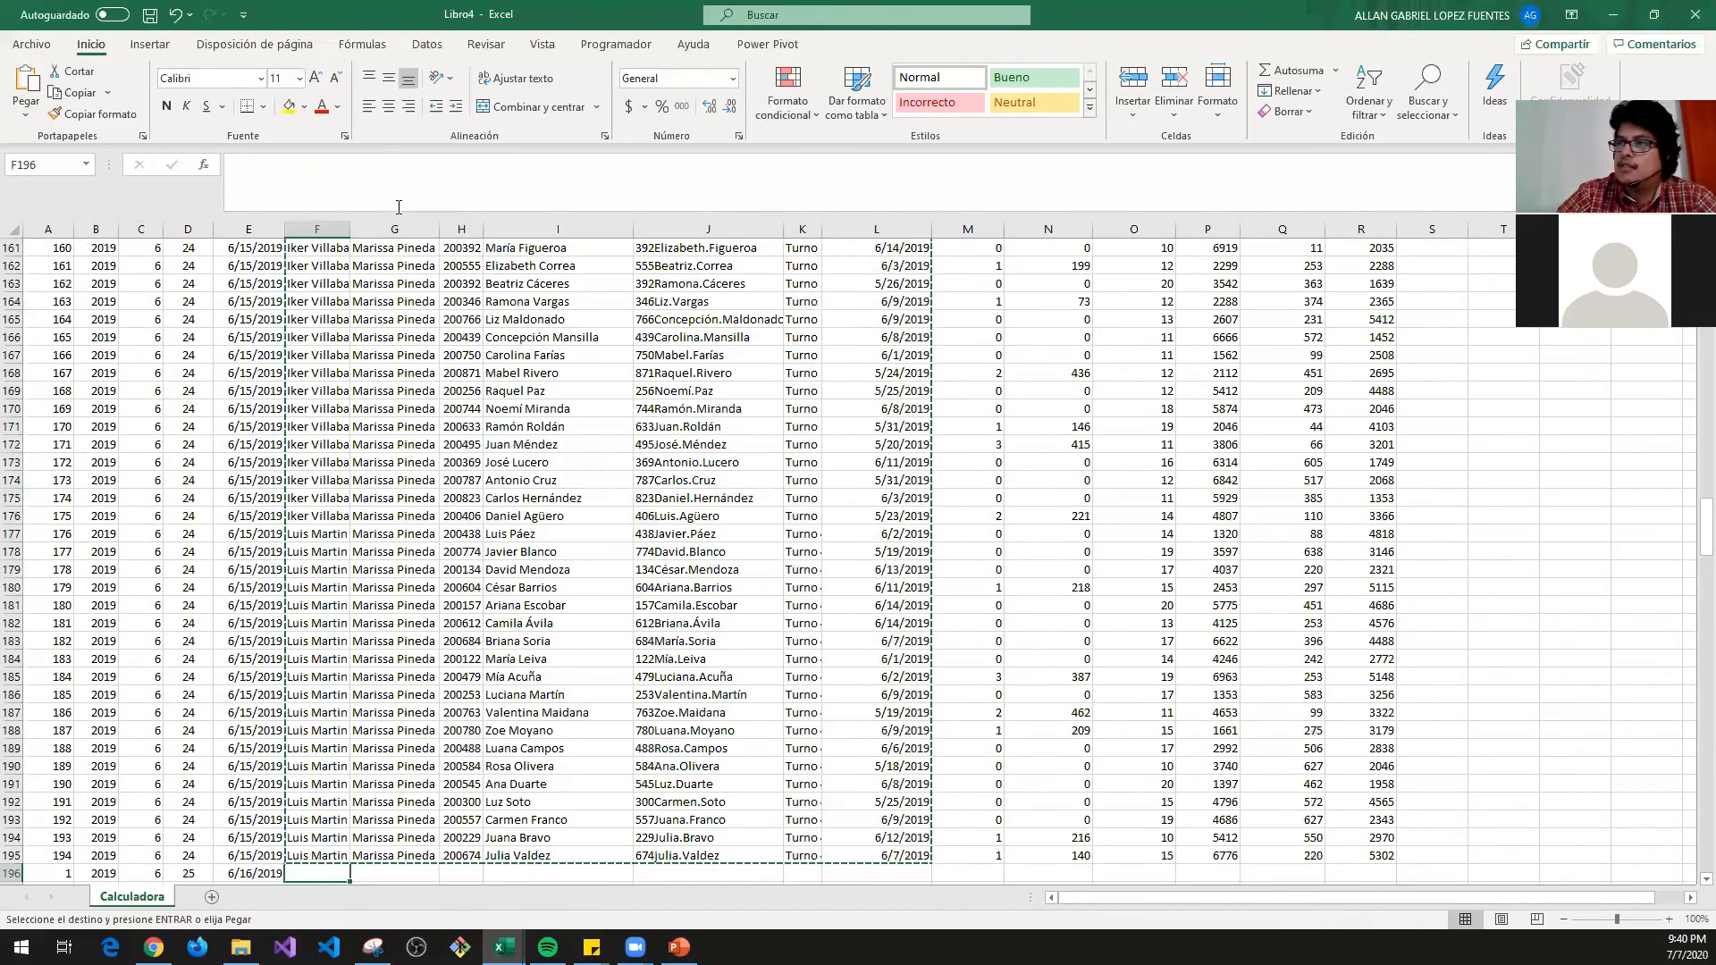
- Select F2:L195 again to check the extent of the copied Supervisor through FechaContratacion range
{"action": "left_click", "coordinate": [316, 263]}
{"action": "key", "text": "ctrl+Up"}
{"action": "key", "text": "Down"}
{"action": "key", "text": "shift+Right"}
{"action": "key", "text": "shift+Right"}
{"action": "key", "text": "shift+Right"}
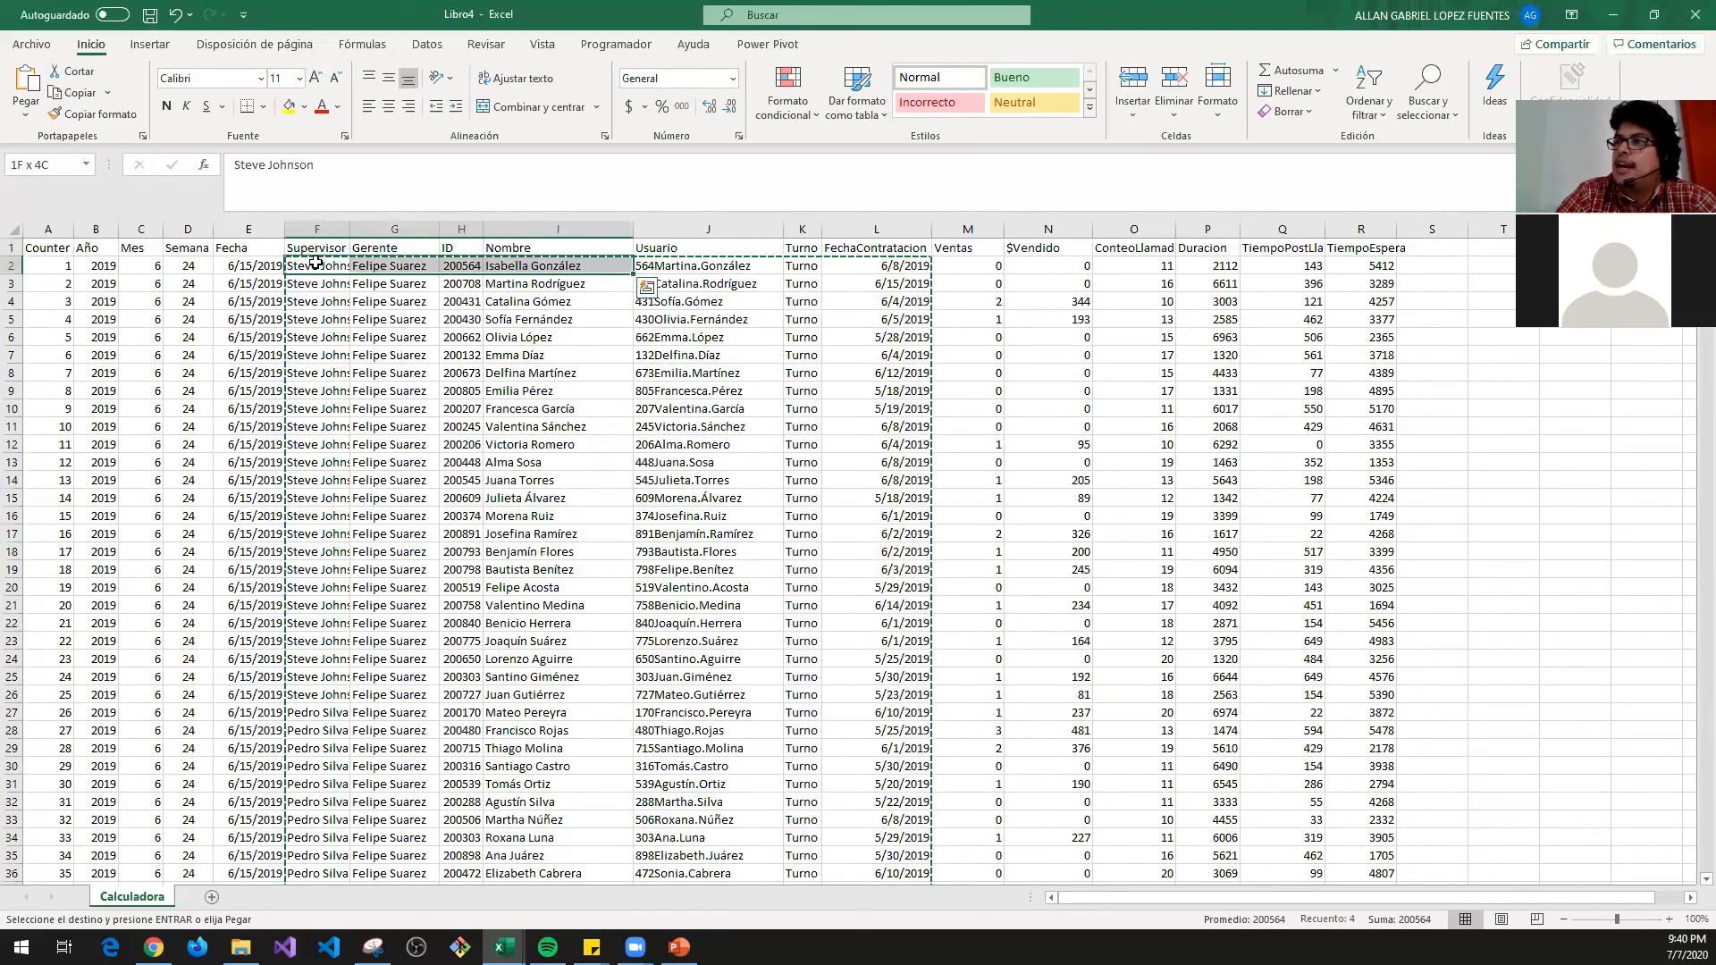
{"action": "key", "text": "shift+Right"}
{"action": "key", "text": "shift+Right"}
{"action": "key", "text": "shift+Right"}
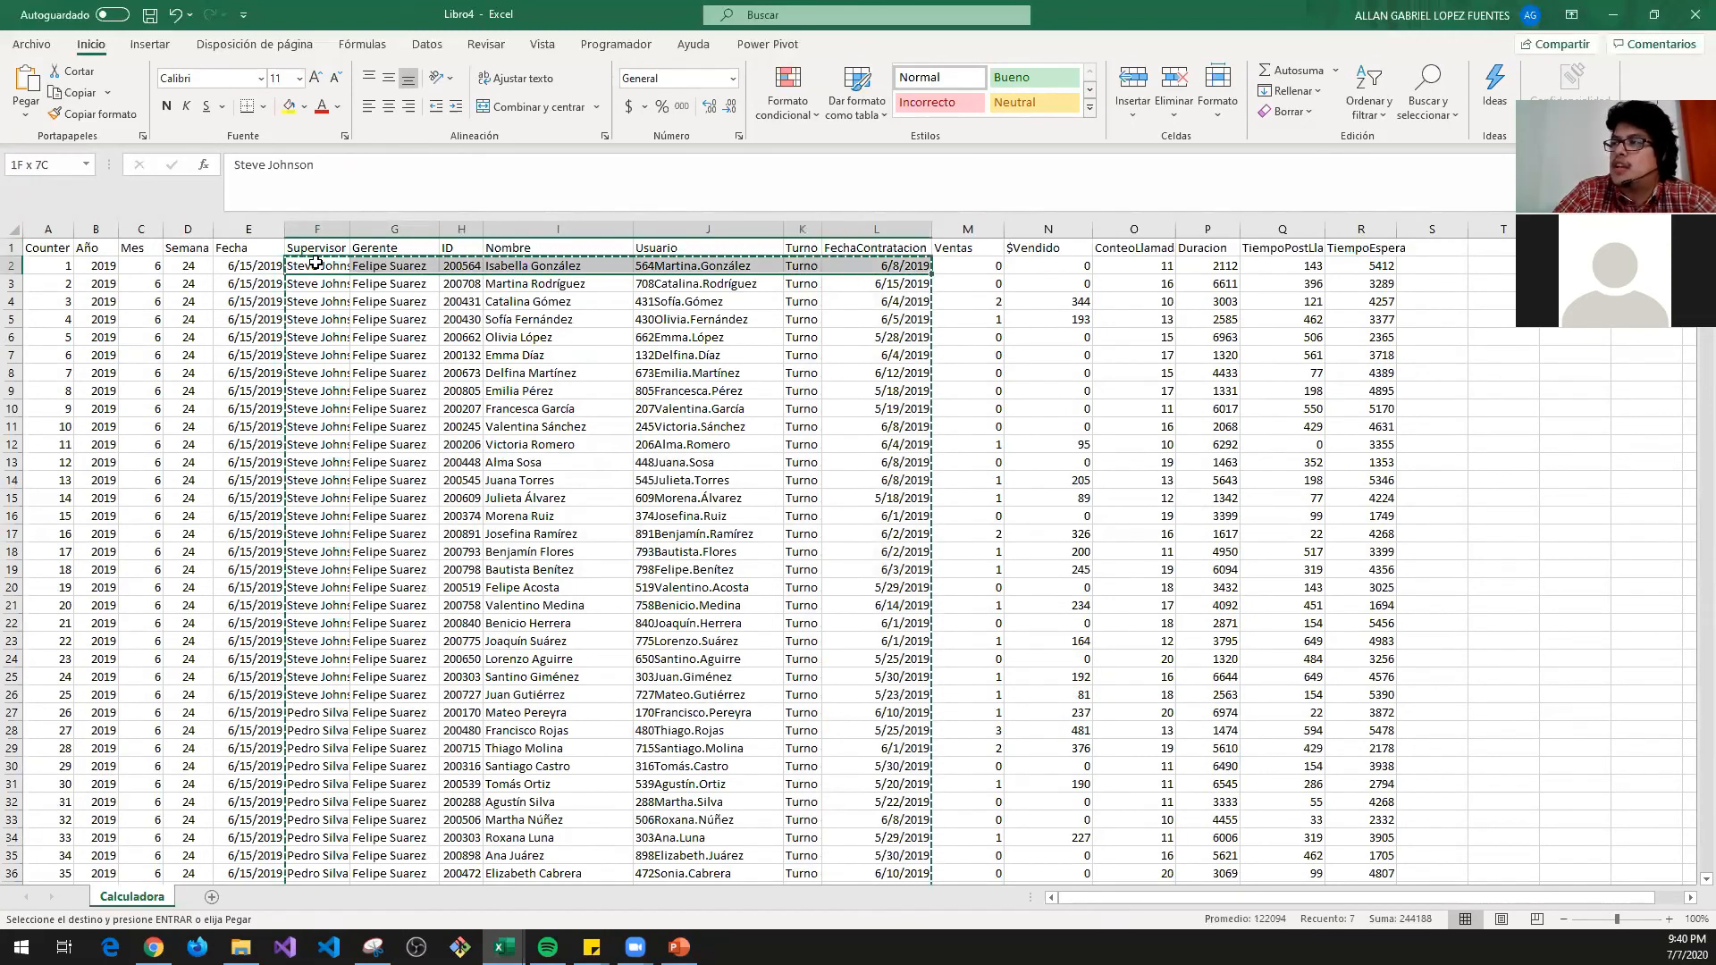
{"action": "key", "text": "ctrl+shift+Down"}
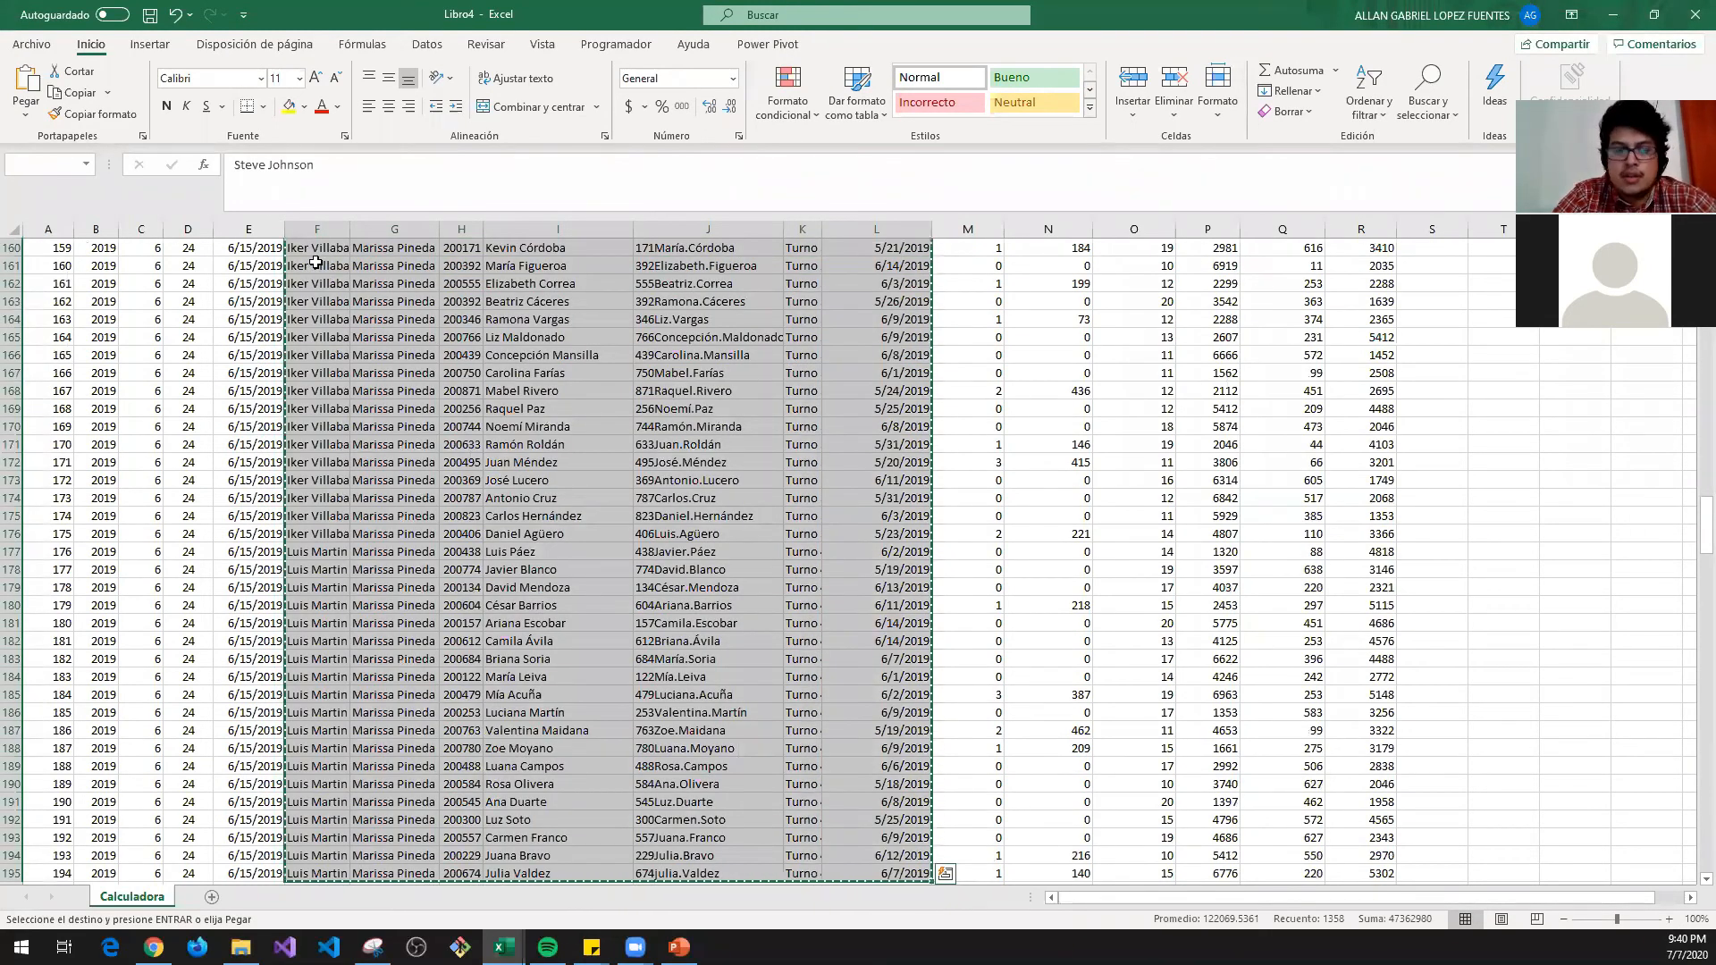
- Paste the copied Supervisor through FechaContratacion data at F196, alongside the second Counter block
{"action": "key", "text": "Down"}
{"action": "scroll", "coordinate": [315, 262], "scroll_direction": "down", "scroll_amount": 20}
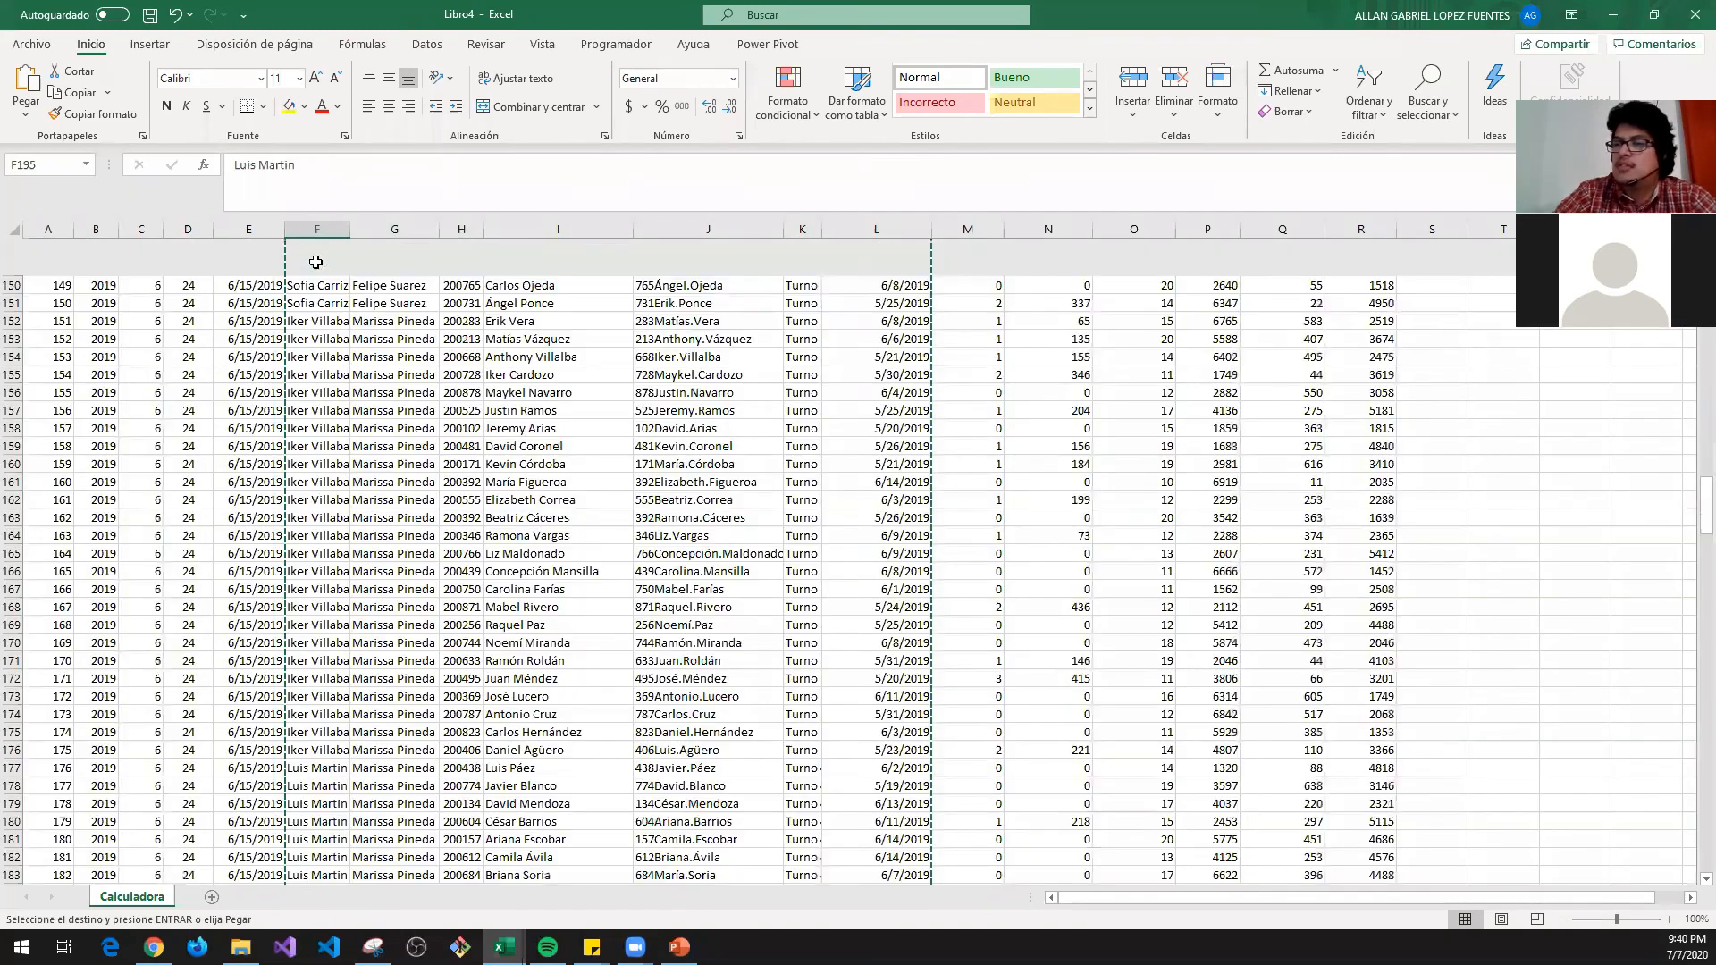
{"action": "left_click", "coordinate": [314, 409]}
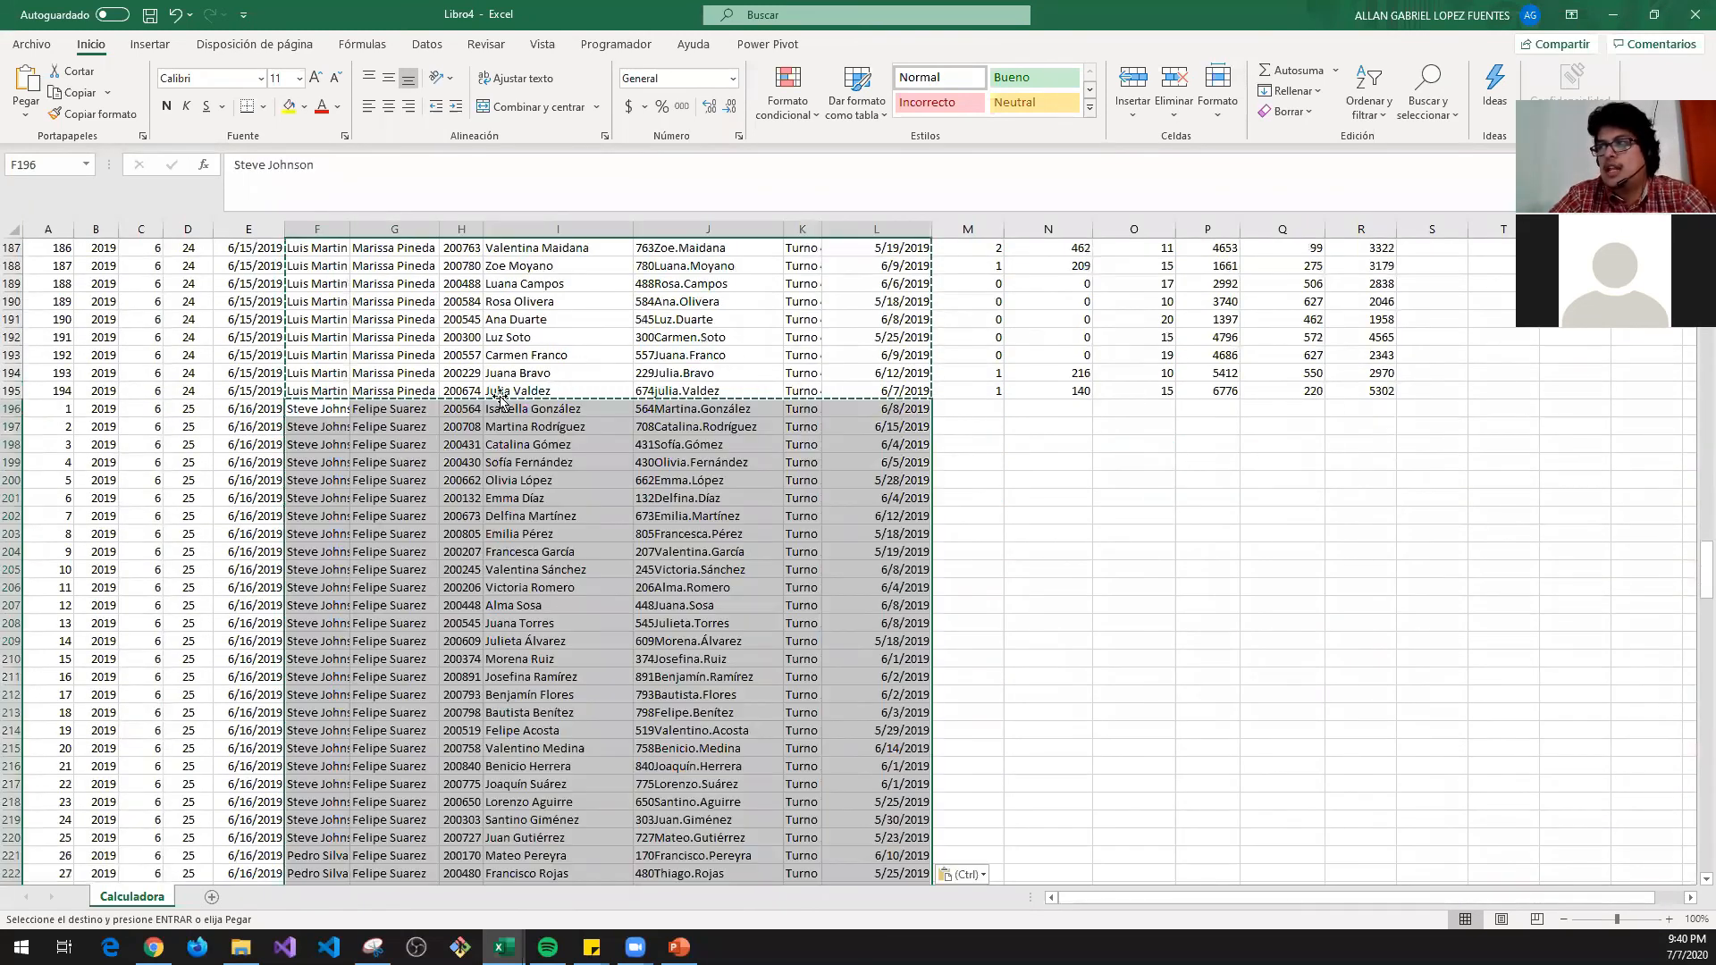
{"action": "key", "text": "Return"}
- Copy the whole second block from Counter through FechaContratacion, A196:L389
{"action": "left_click", "coordinate": [213, 421]}
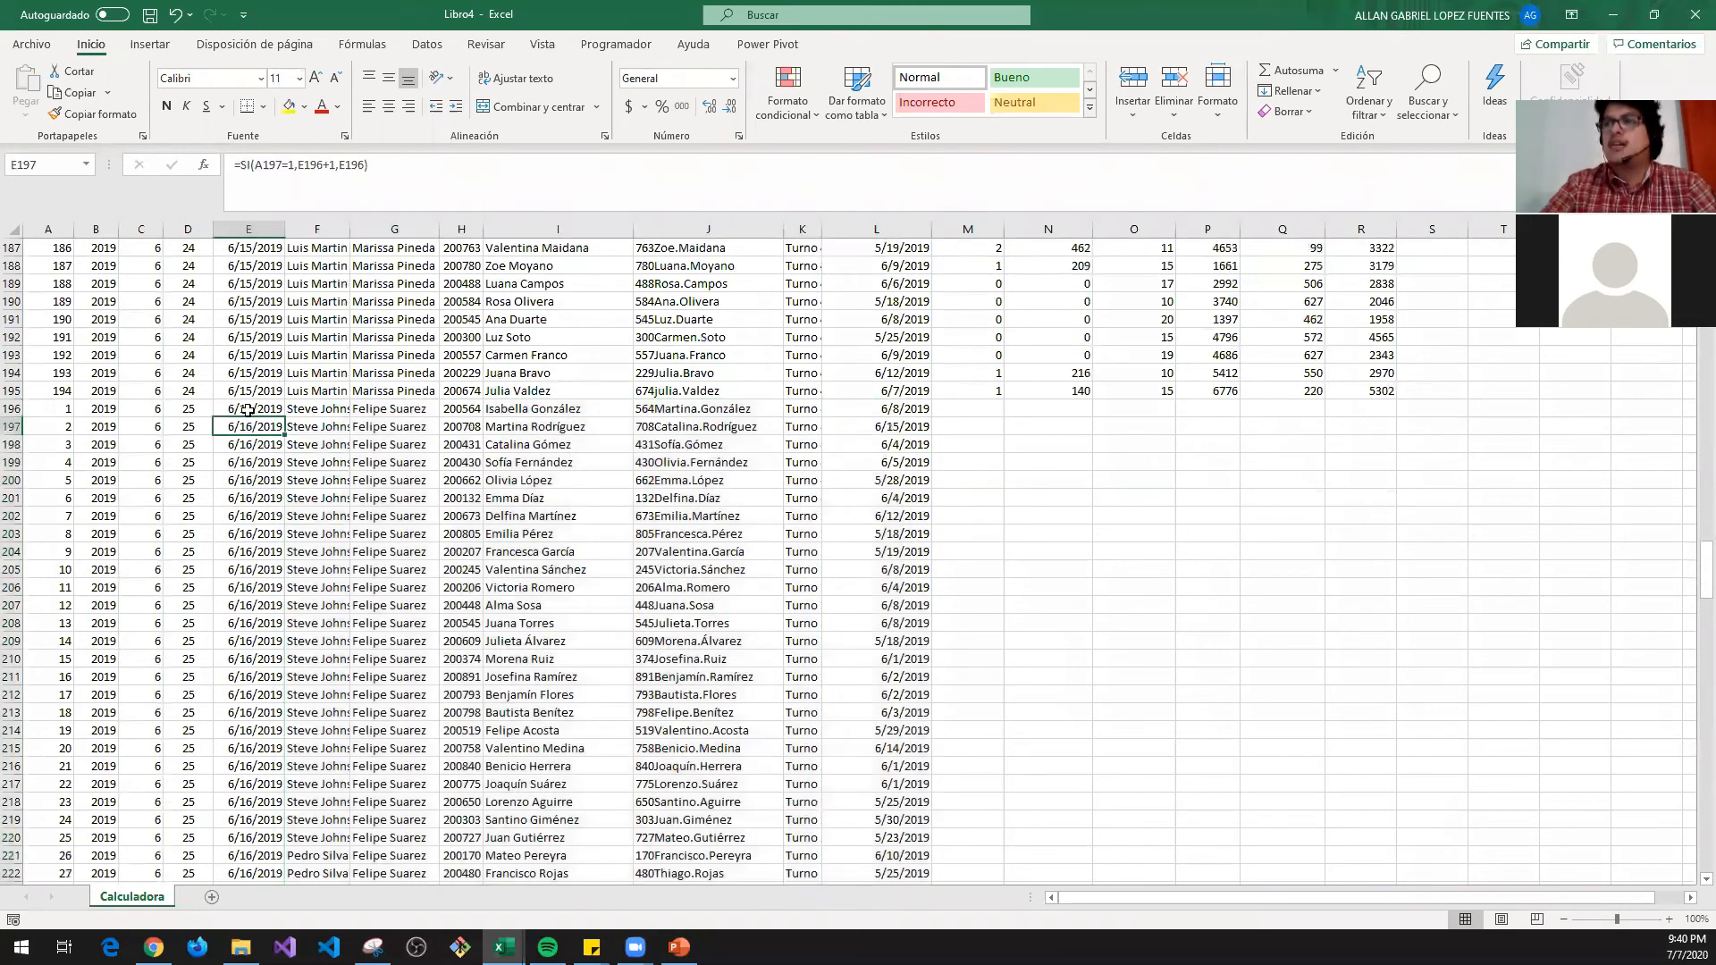
{"action": "left_click", "coordinate": [867, 403]}
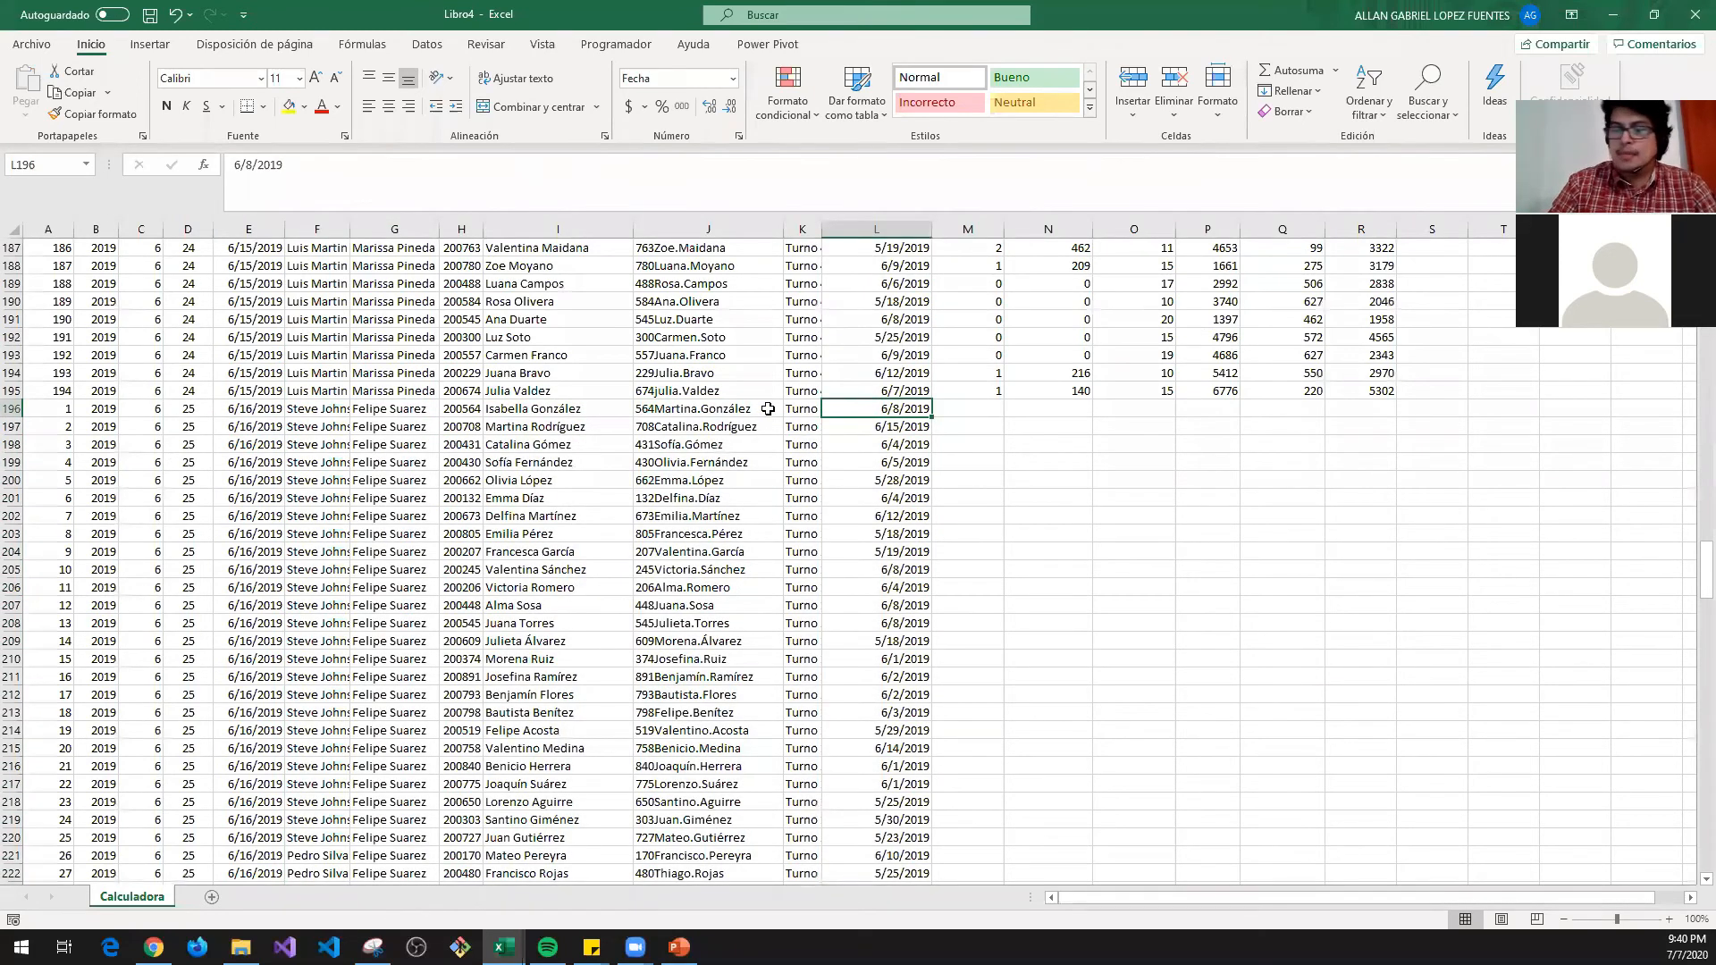
{"action": "key", "text": "Left"}
{"action": "key", "text": "Left"}
{"action": "key", "text": "Left"}
{"action": "key", "text": "Left"}
{"action": "key", "text": "Left"}
{"action": "key", "text": "Left"}
{"action": "key", "text": "Left"}
{"action": "key", "text": "Left"}
{"action": "key", "text": "Left"}
{"action": "key", "text": "Left"}
{"action": "key", "text": "Left"}
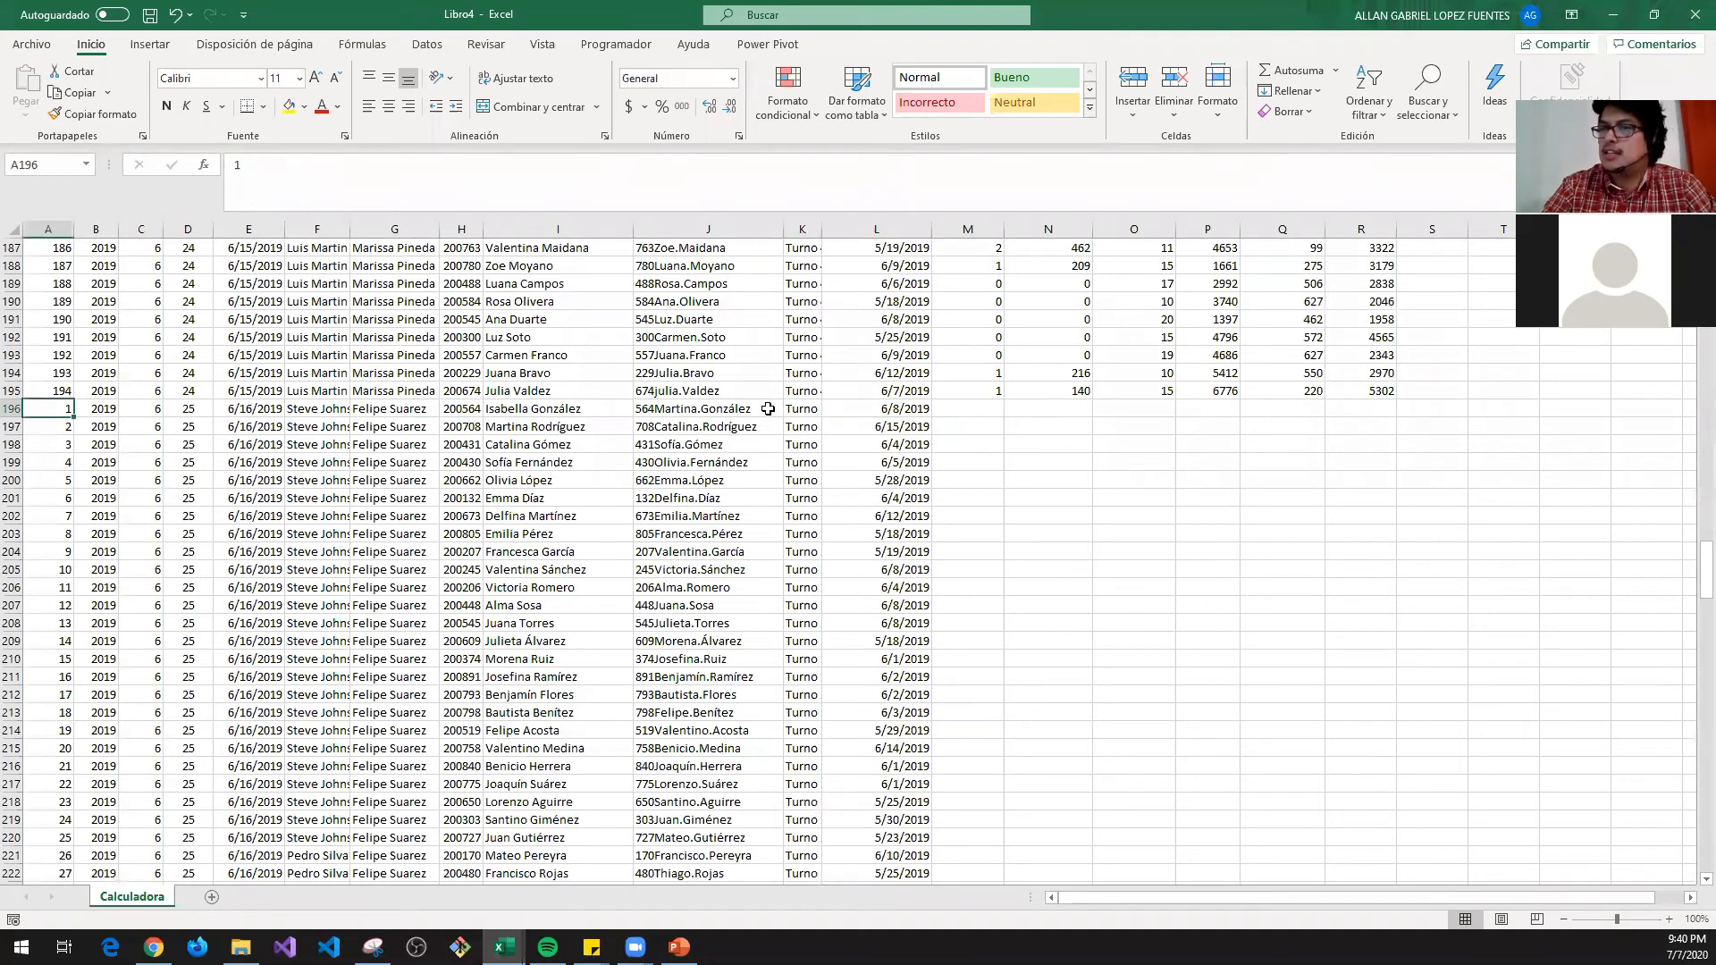
{"action": "key", "text": "ctrl+shift+Right"}
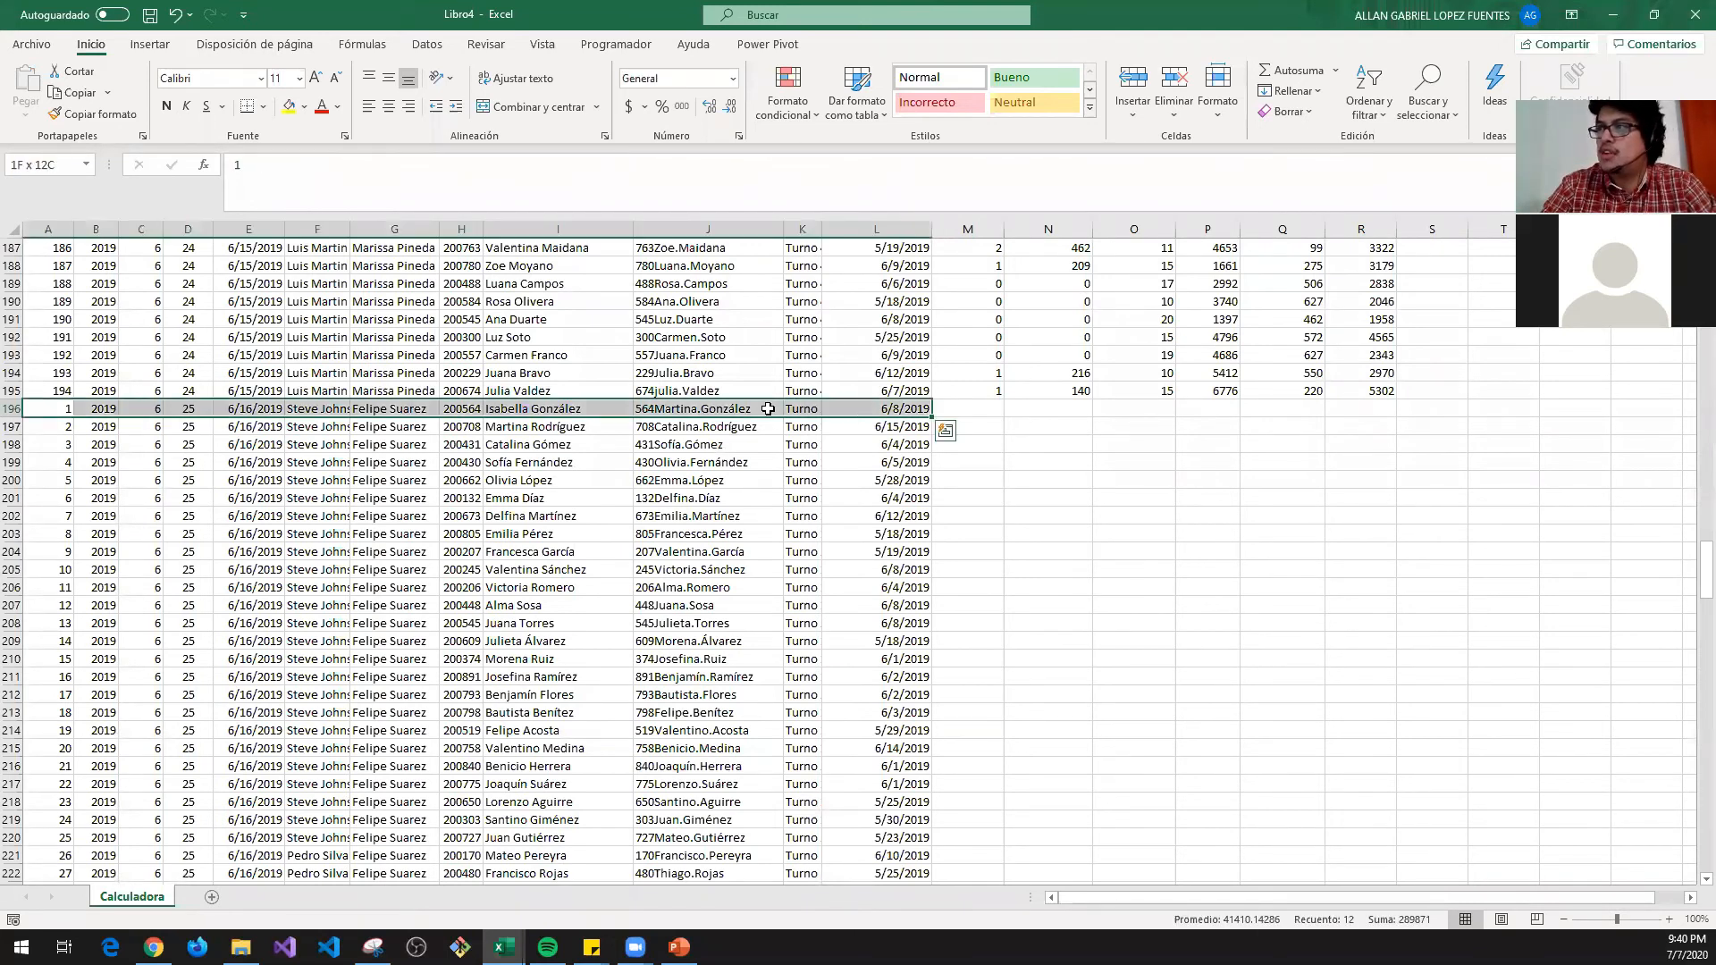
{"action": "key", "text": "ctrl+shift+Down"}
{"action": "key", "text": "ctrl+c"}
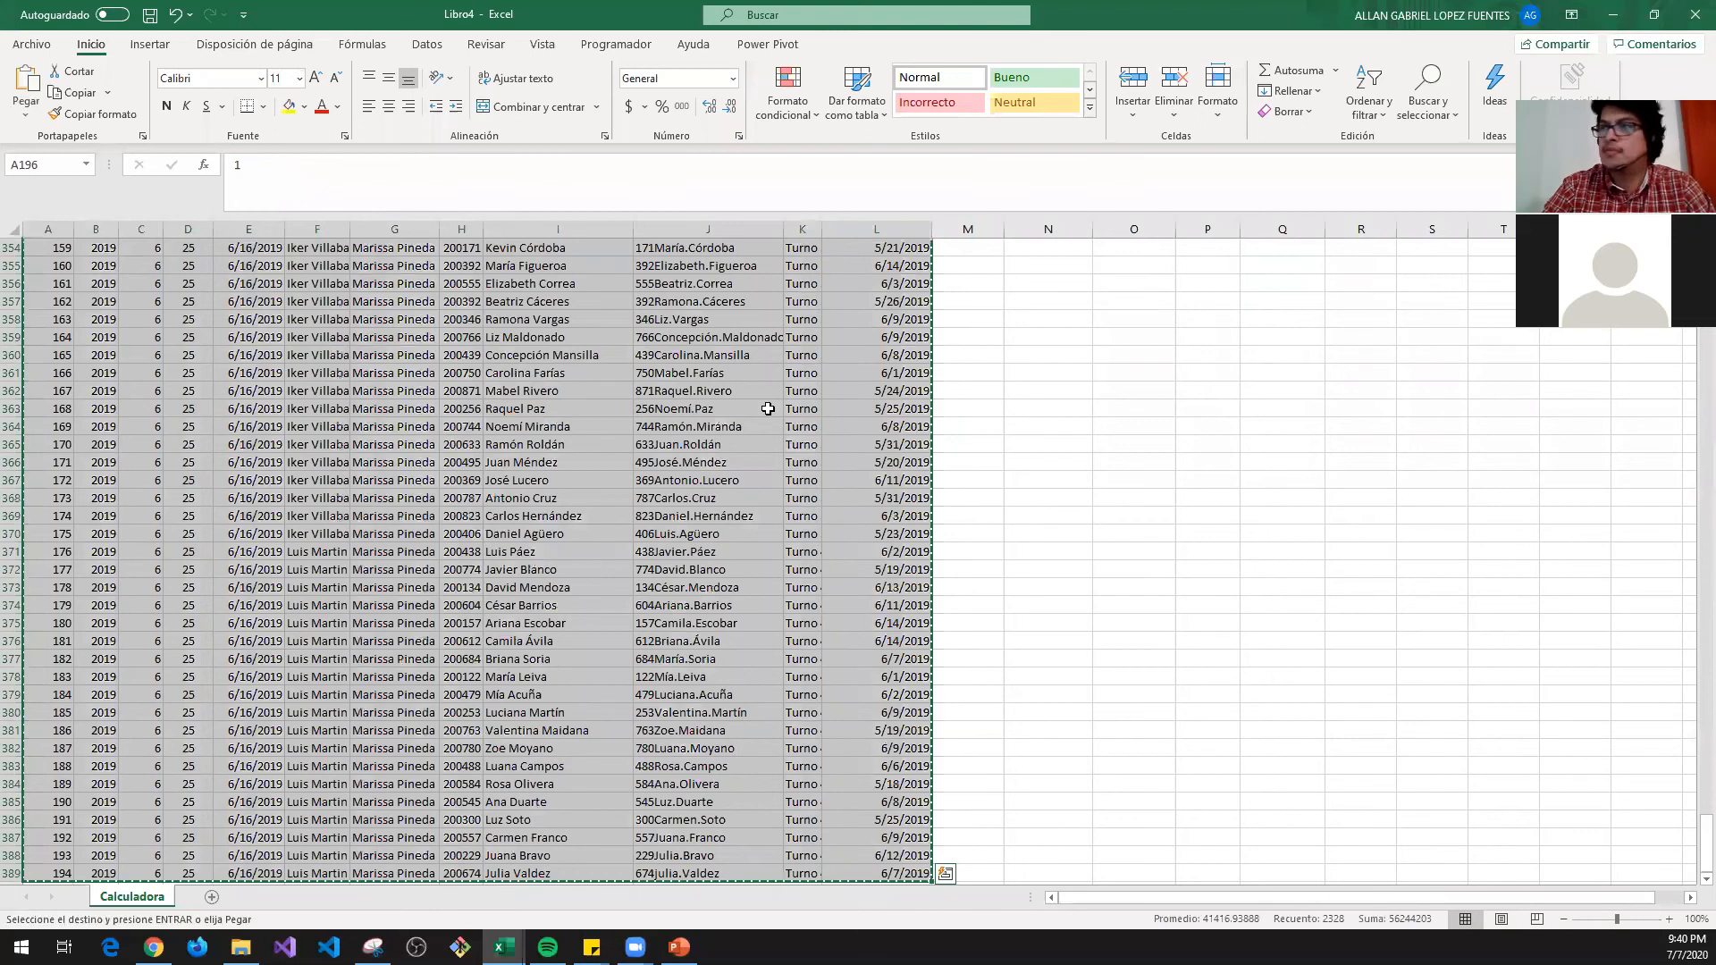
- Paste the copied block at A390 and check the Fecha formula in E390
{"action": "key", "text": "Up"}
{"action": "key", "text": "ctrl+Down"}
{"action": "scroll", "coordinate": [768, 409], "scroll_direction": "down", "scroll_amount": 14}
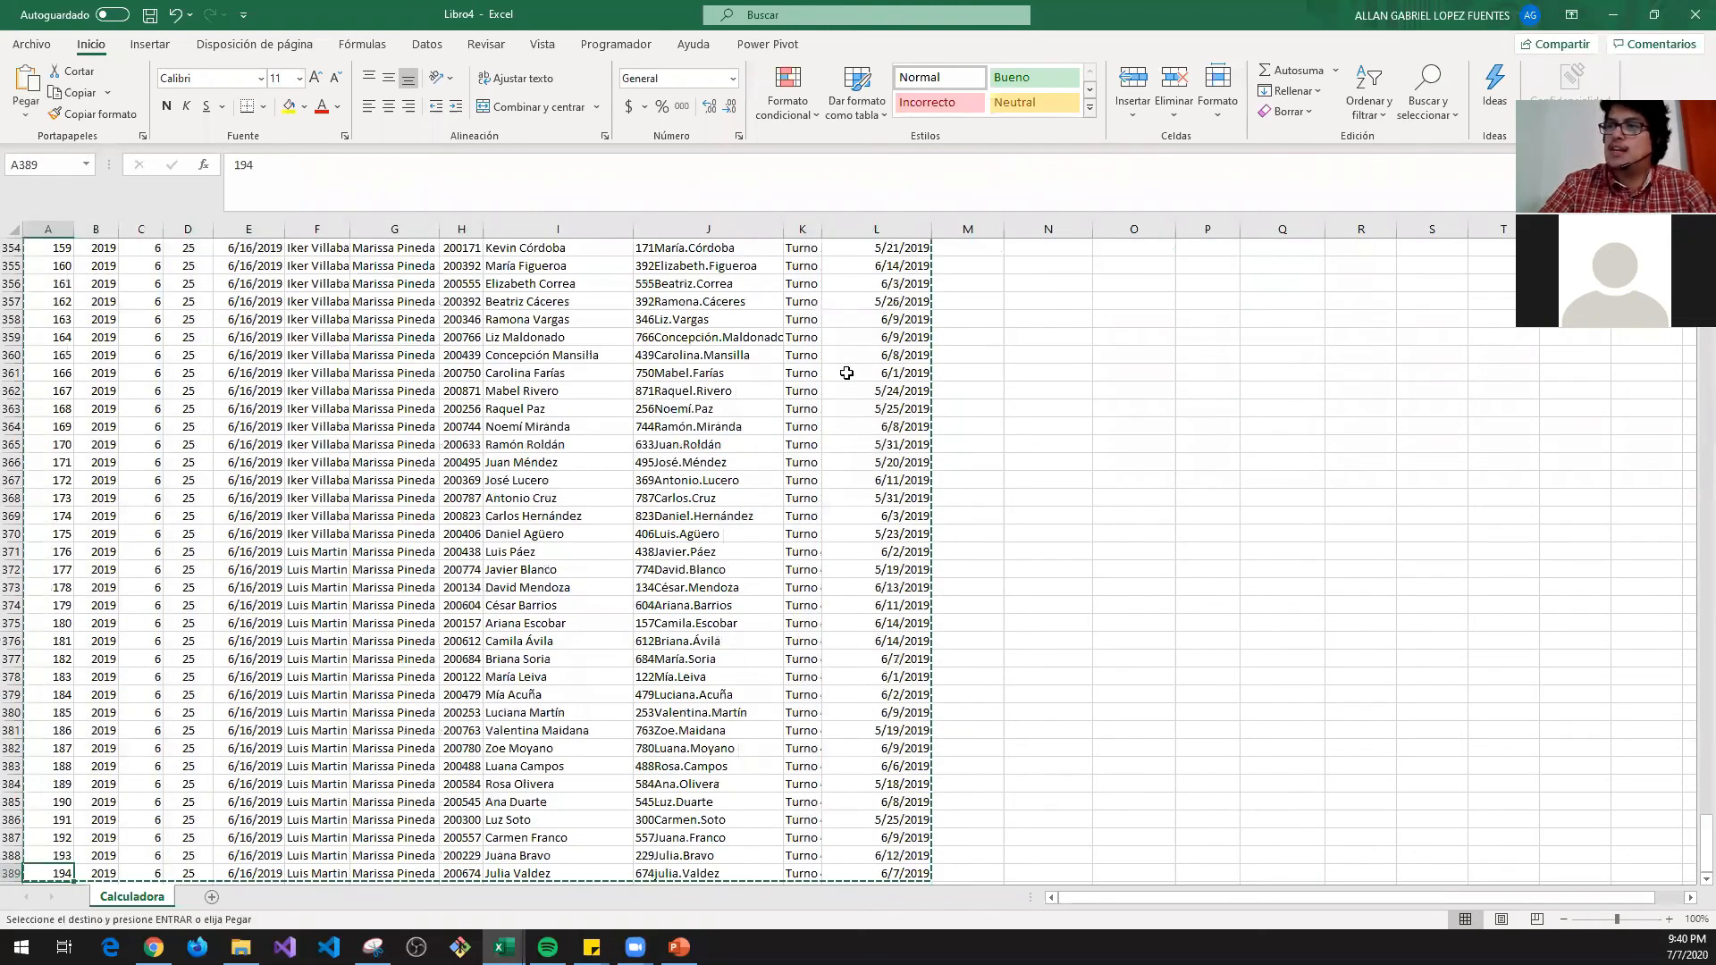
{"action": "left_click", "coordinate": [47, 300]}
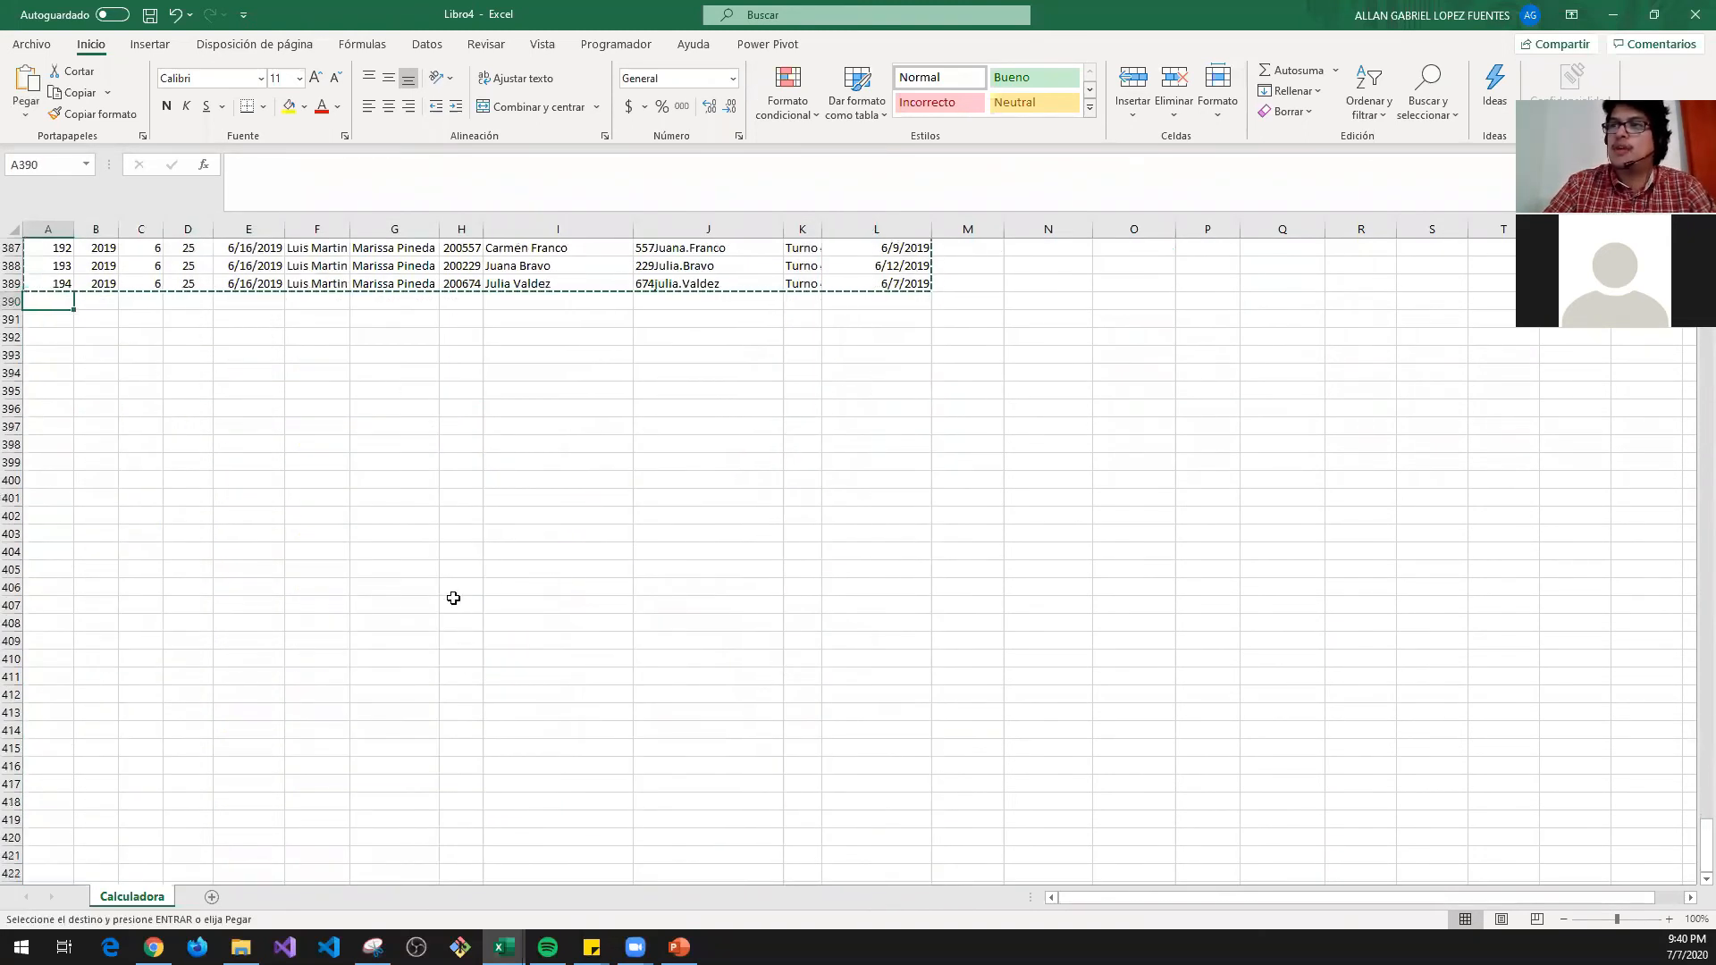
{"action": "key", "text": "ctrl+v"}
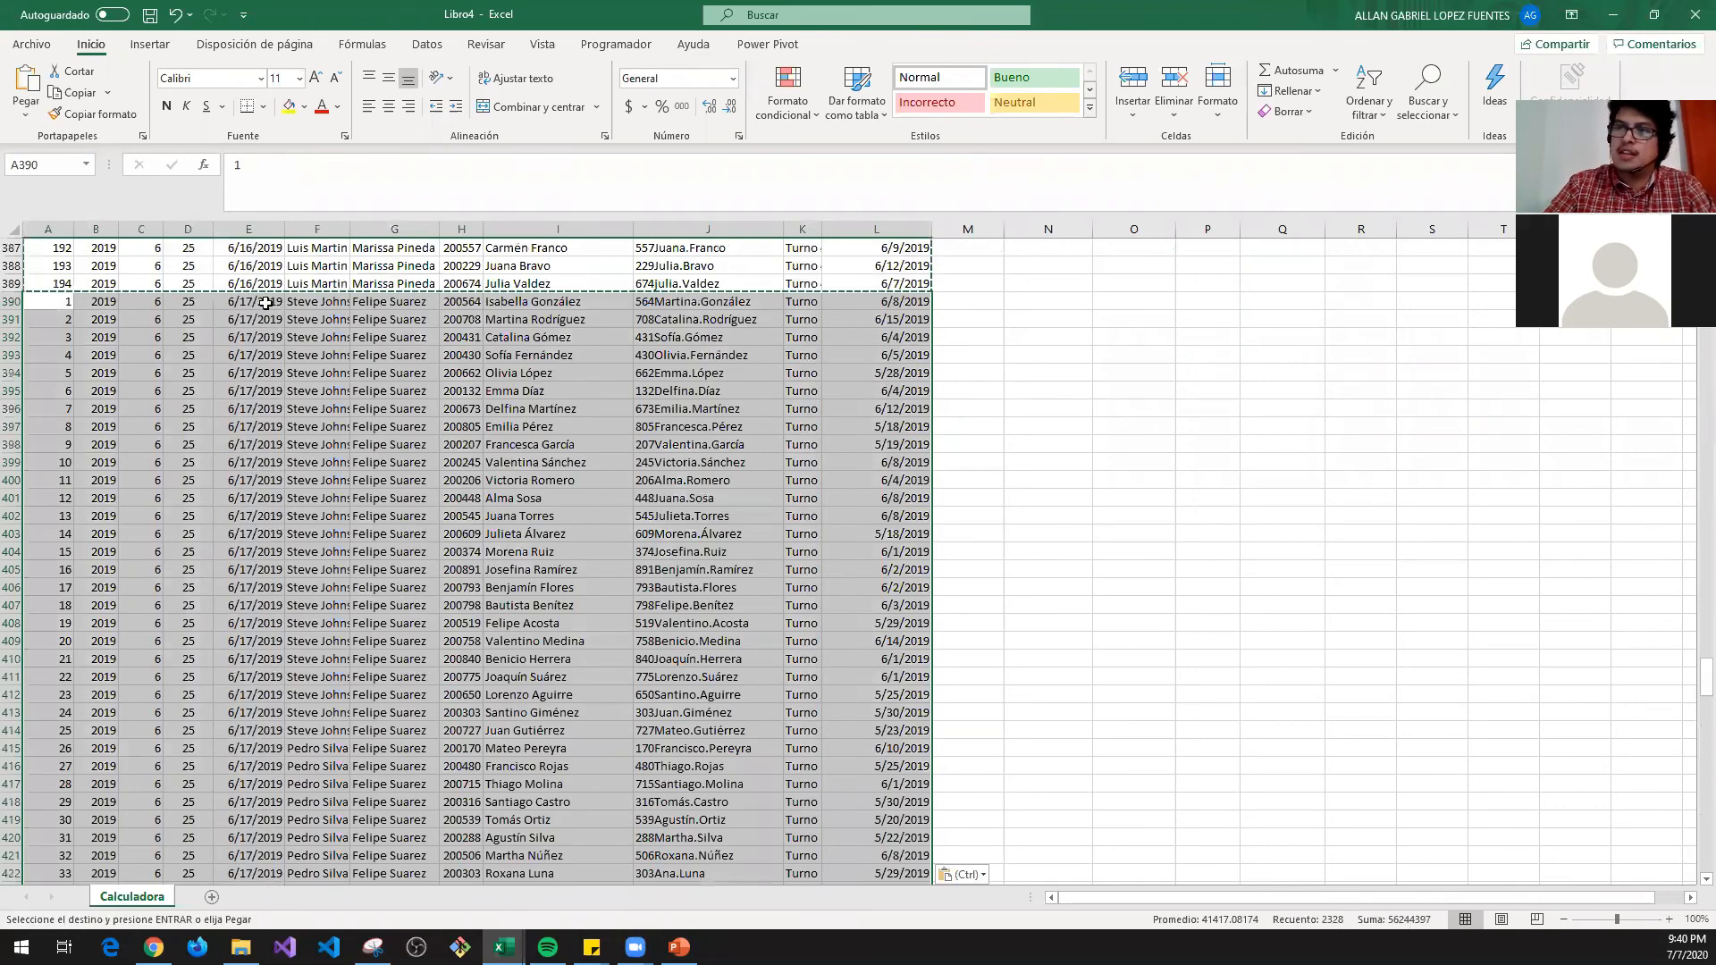
{"action": "left_click", "coordinate": [265, 301]}
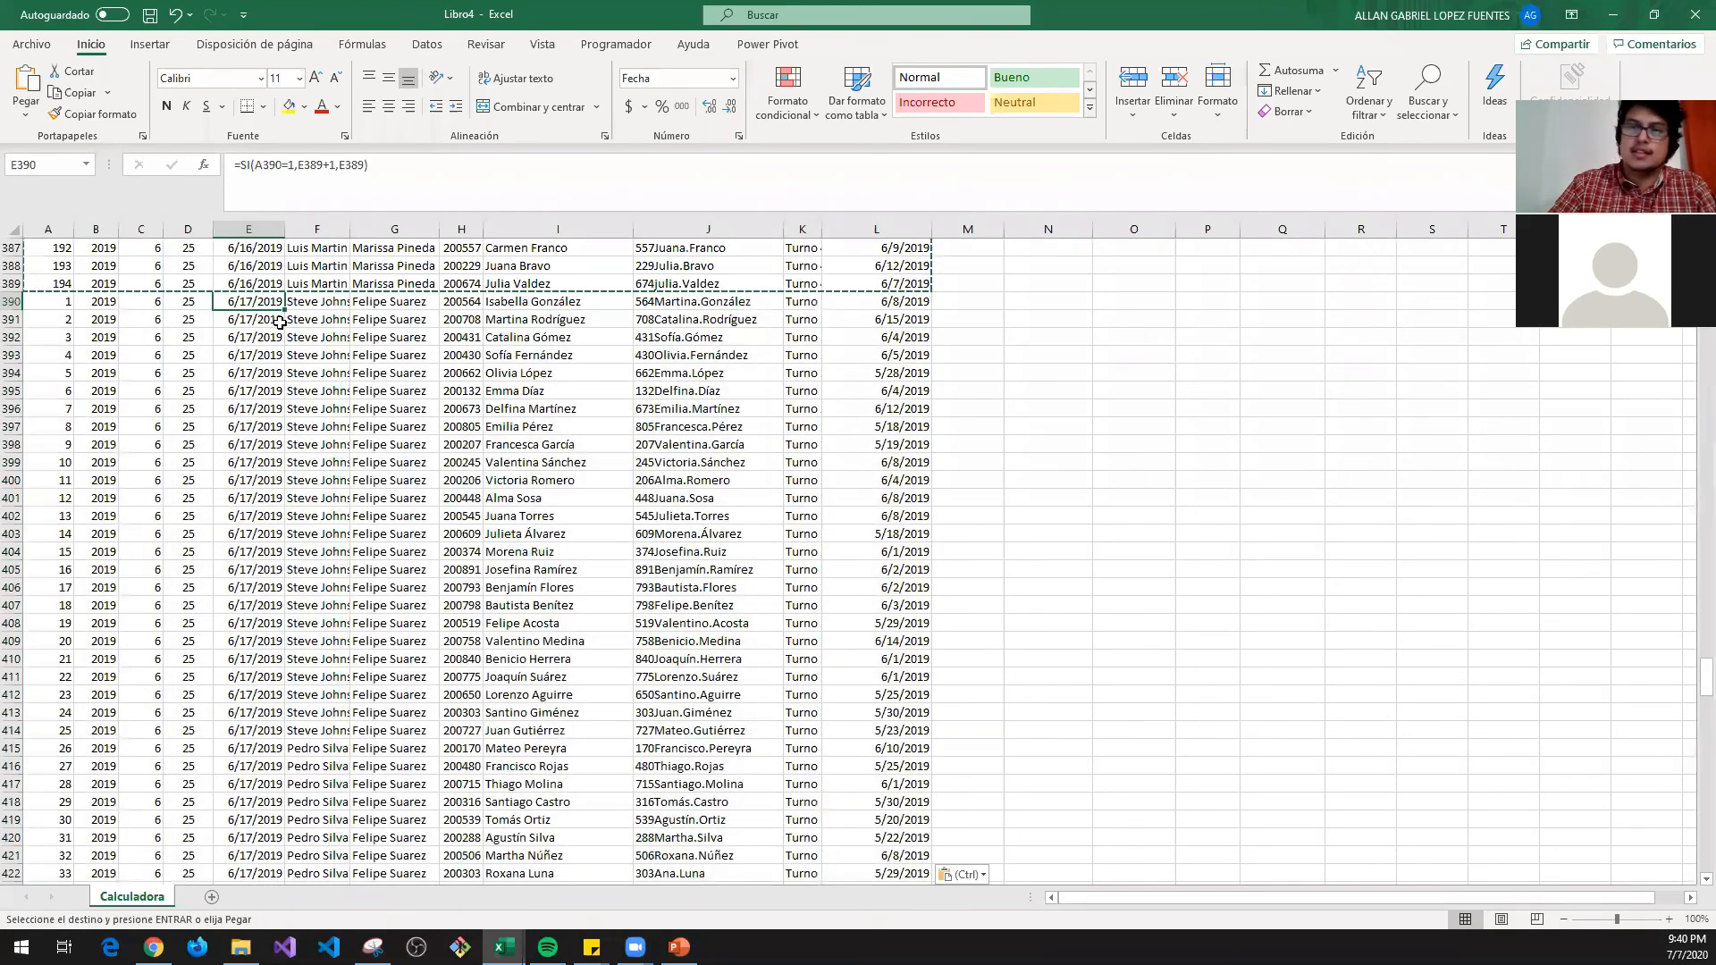
- Paste the copied block five more times, each directly below the previous one, ending with the copy that starts at A1360
{"action": "key", "text": "ctrl+Left"}
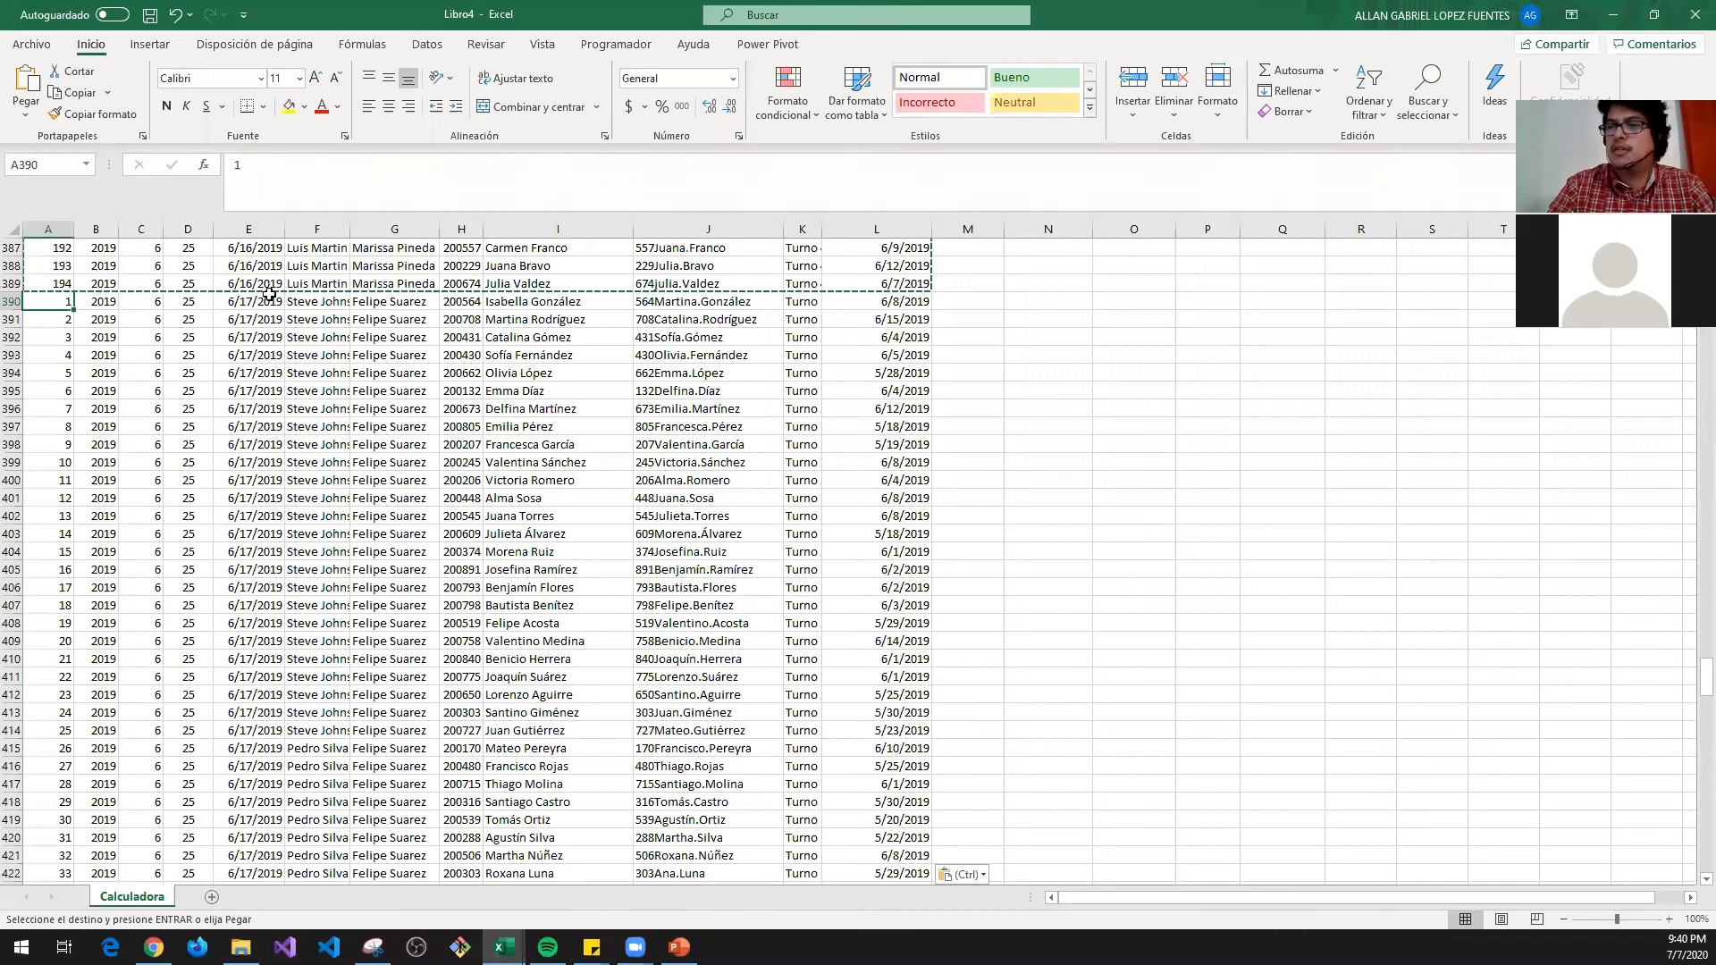
{"action": "key", "text": "ctrl+Down"}
{"action": "key", "text": "Down"}
{"action": "key", "text": "ctrl+v"}
{"action": "key", "text": "ctrl+Down"}
{"action": "key", "text": "Down"}
{"action": "key", "text": "Down"}
{"action": "key", "text": "ctrl+v"}
{"action": "key", "text": "ctrl+Down"}
{"action": "key", "text": "Down"}
{"action": "key", "text": "ctrl+v"}
{"action": "key", "text": "ctrl+Down"}
{"action": "key", "text": "Down"}
{"action": "key", "text": "ctrl+v"}
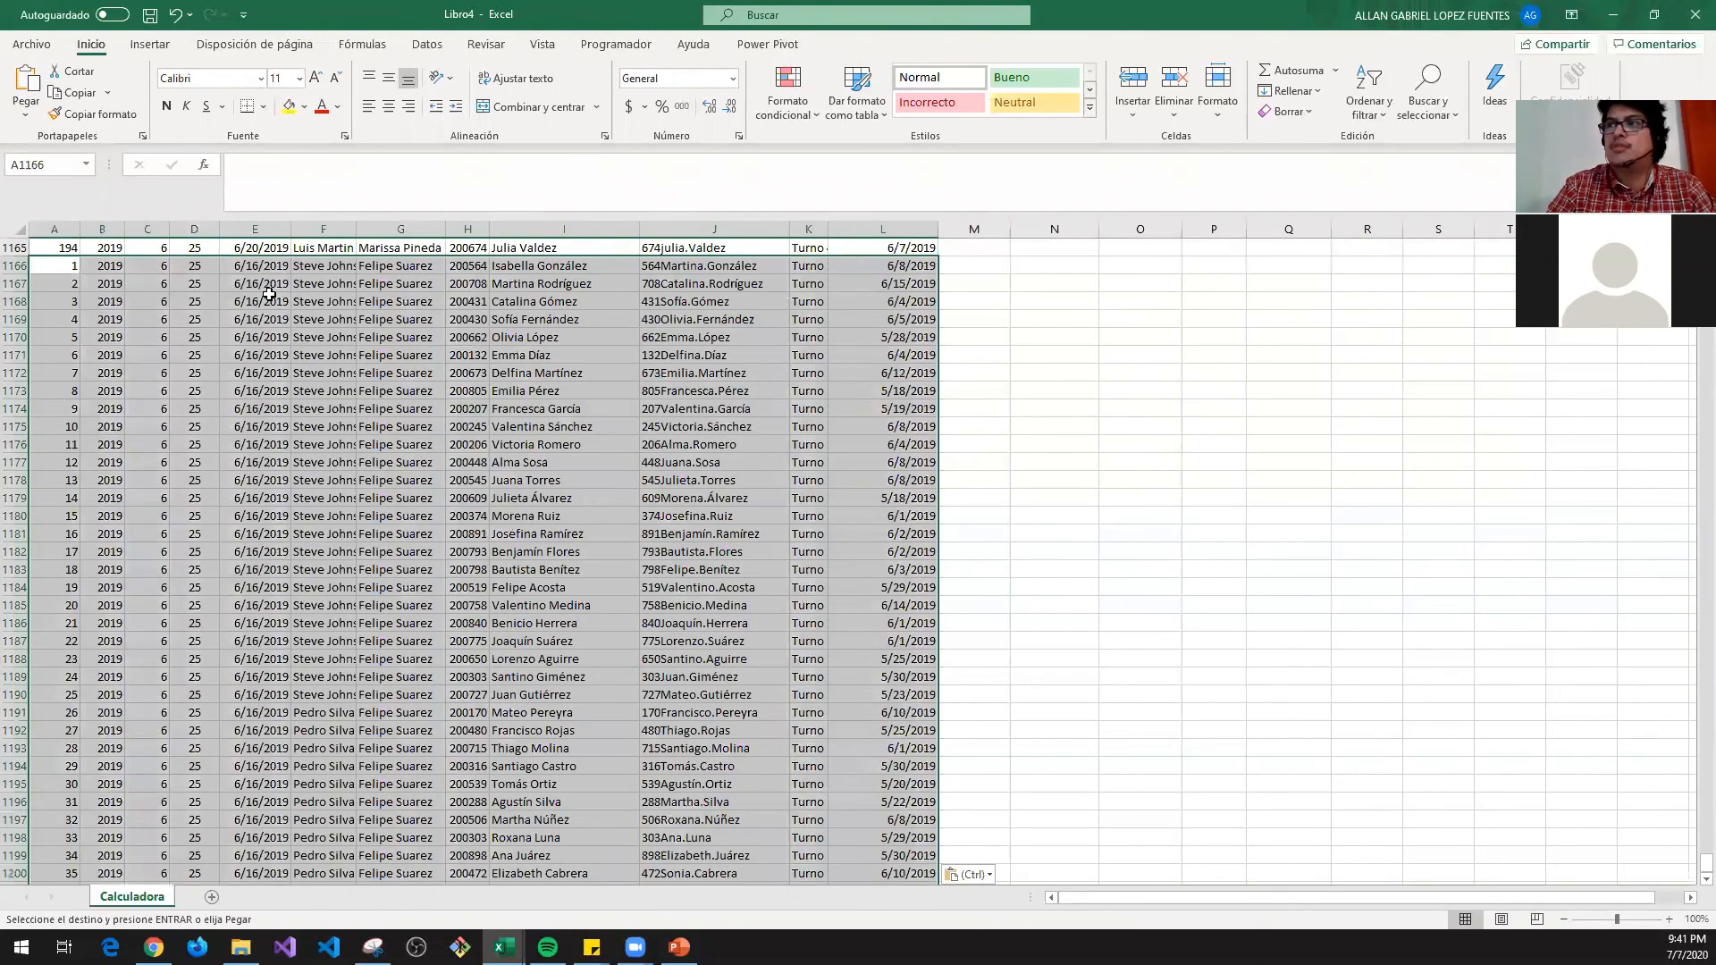
{"action": "key", "text": "ctrl+Down"}
{"action": "key", "text": "Down"}
{"action": "key", "text": "ctrl+v"}
- Copy the Ventas through TiempoEspera formulas from M195:R195 into M196:R196
{"action": "key", "text": "Right"}
{"action": "key", "text": "Right"}
{"action": "key", "text": "Right"}
{"action": "key", "text": "Right"}
{"action": "key", "text": "Right"}
{"action": "key", "text": "Right"}
{"action": "key", "text": "Right"}
{"action": "key", "text": "Right"}
{"action": "key", "text": "Right"}
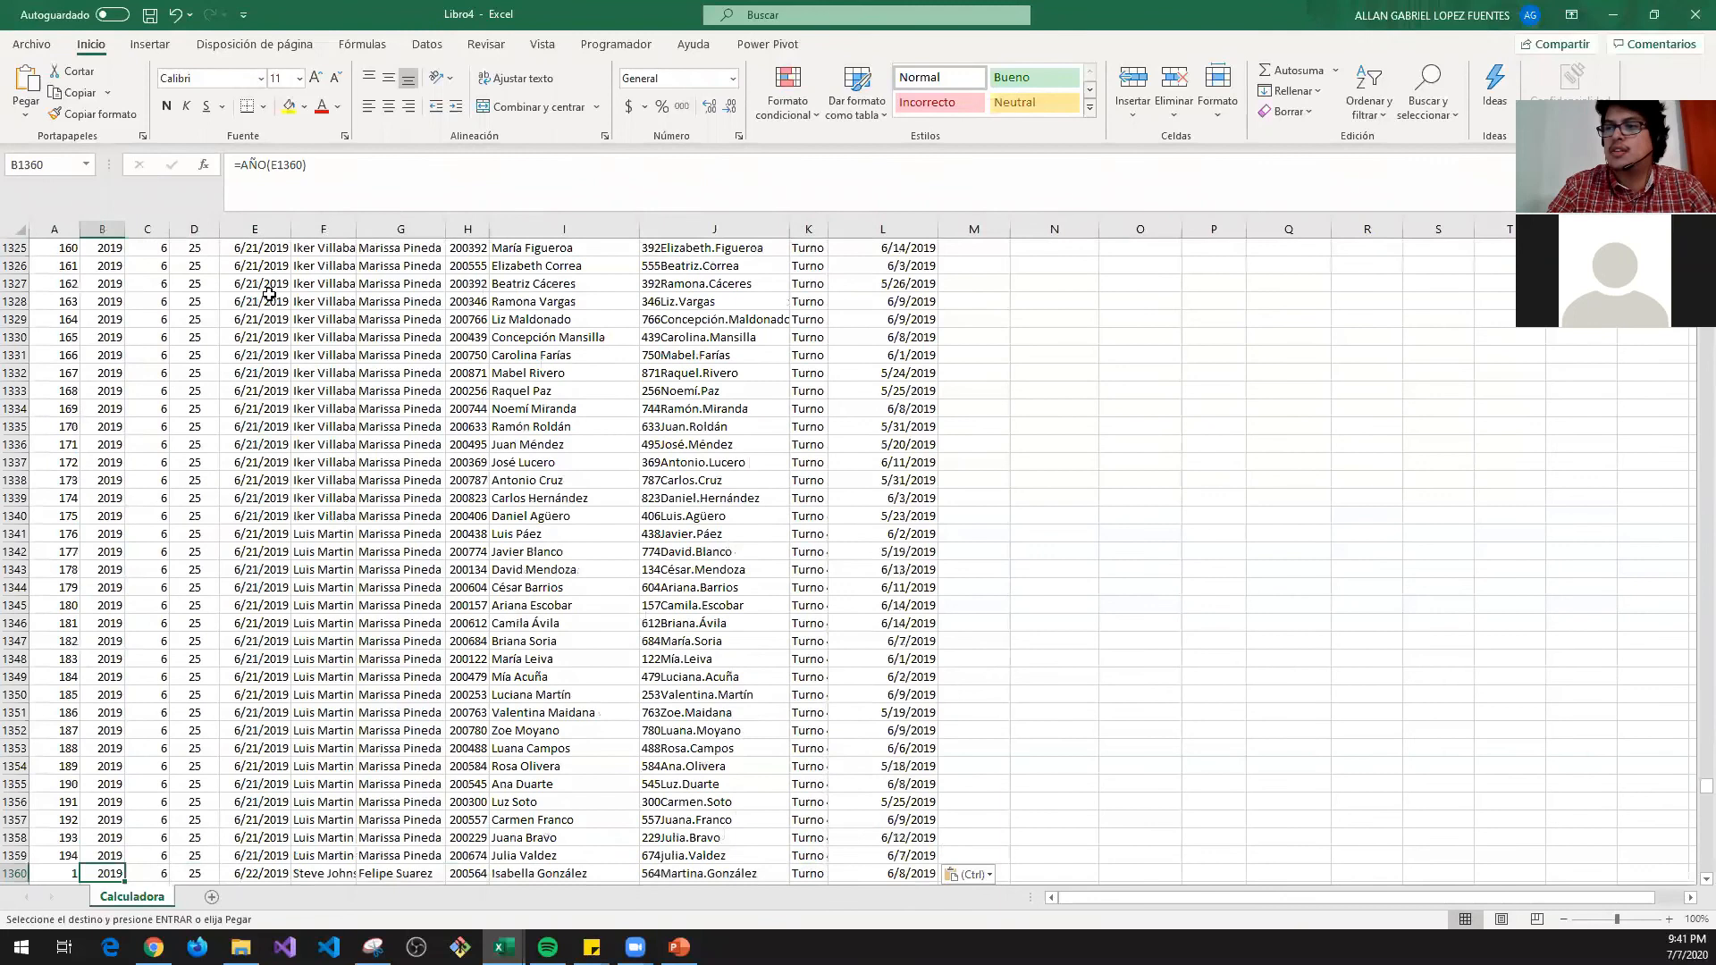
{"action": "key", "text": "Right"}
{"action": "key", "text": "Right"}
{"action": "key", "text": "Right"}
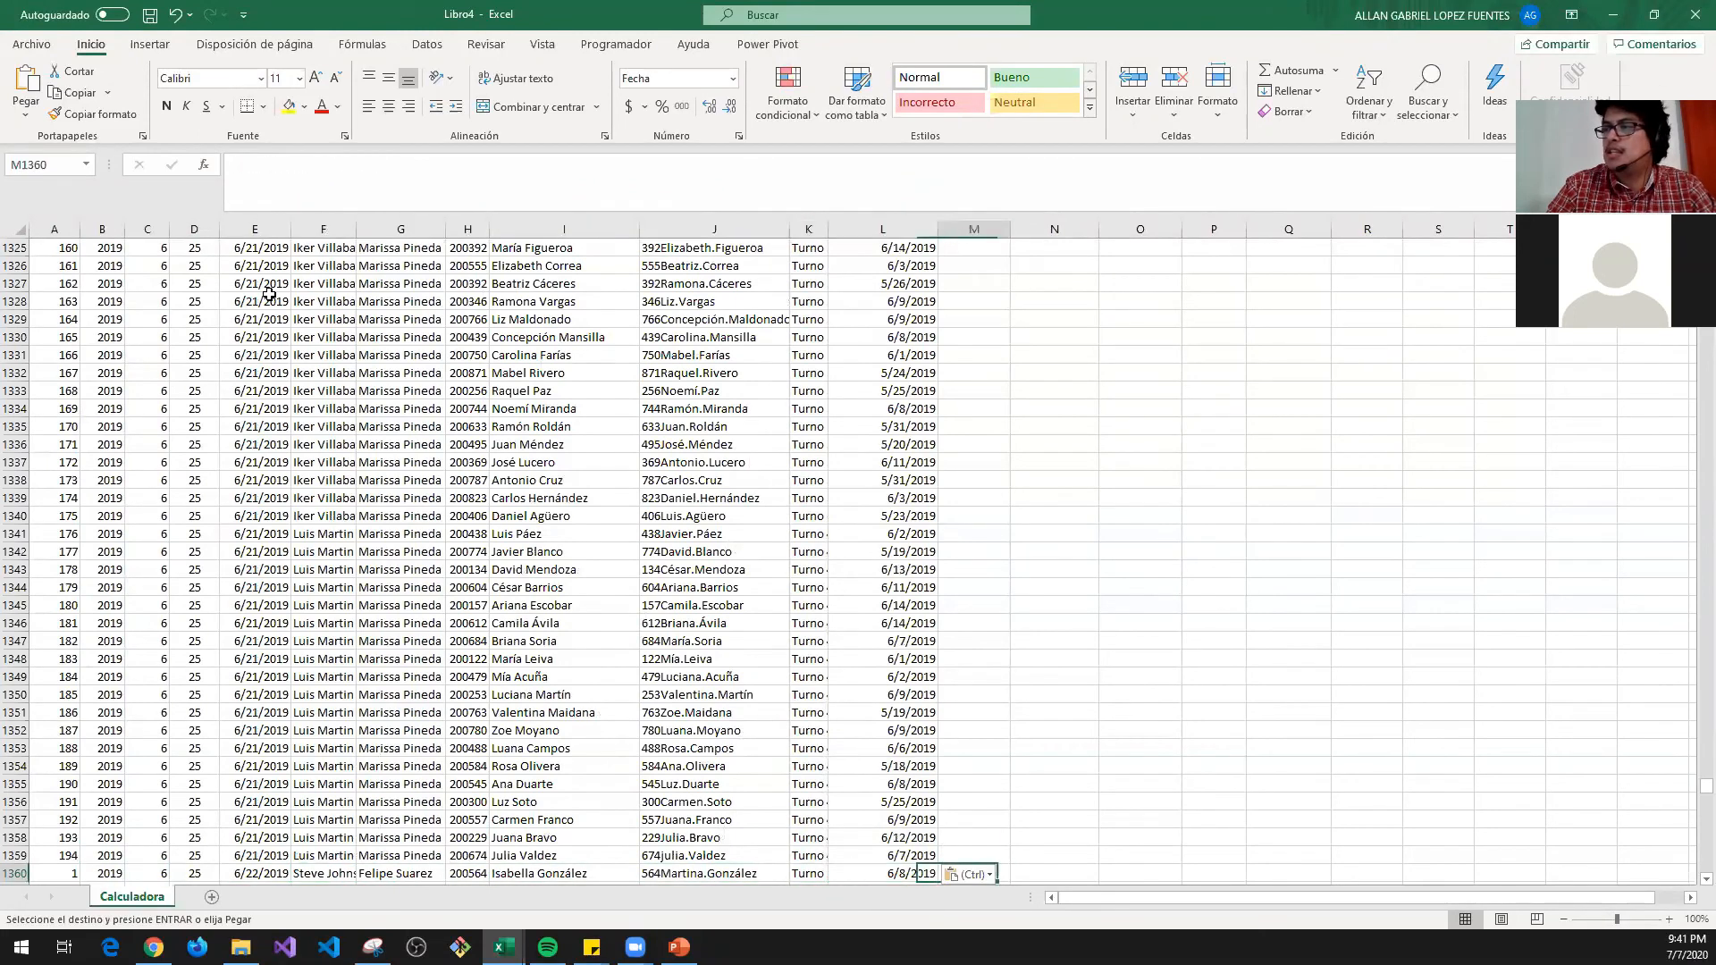
{"action": "key", "text": "ctrl+Up"}
{"action": "key", "text": "Up"}
{"action": "key", "text": "Escape"}
{"action": "key", "text": "Down"}
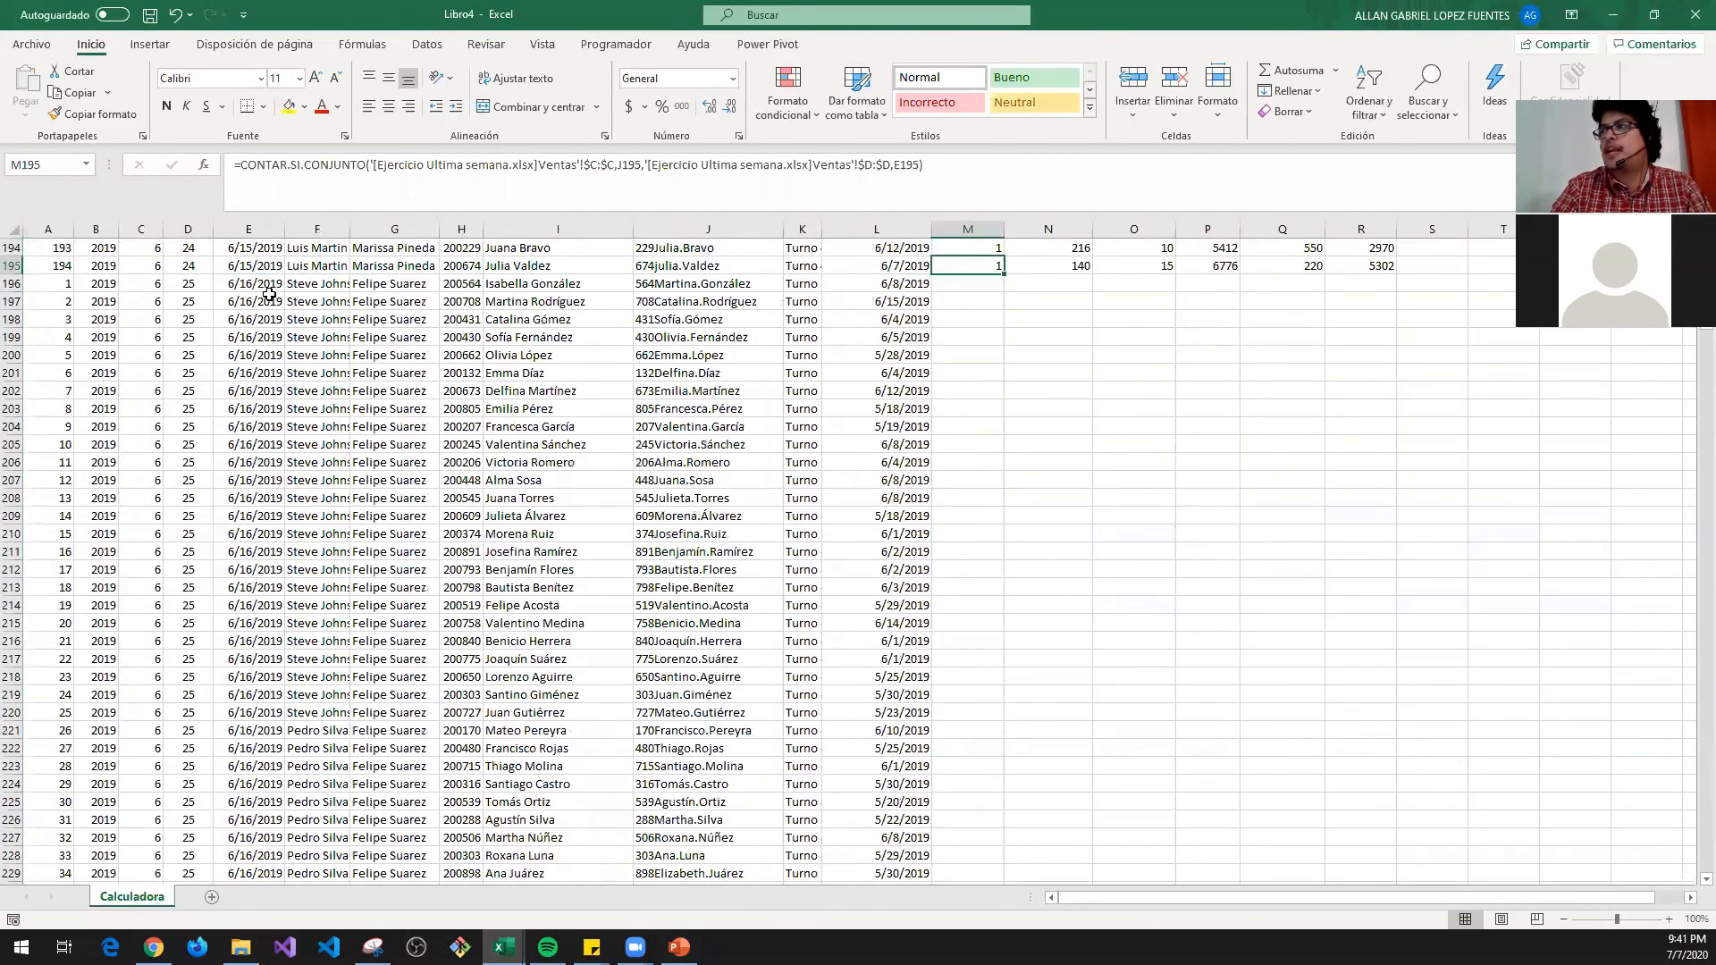
{"action": "key", "text": "ctrl+shift+Right"}
{"action": "key", "text": "ctrl+d"}
{"action": "key", "text": "ctrl+c"}
{"action": "key", "text": "Down"}
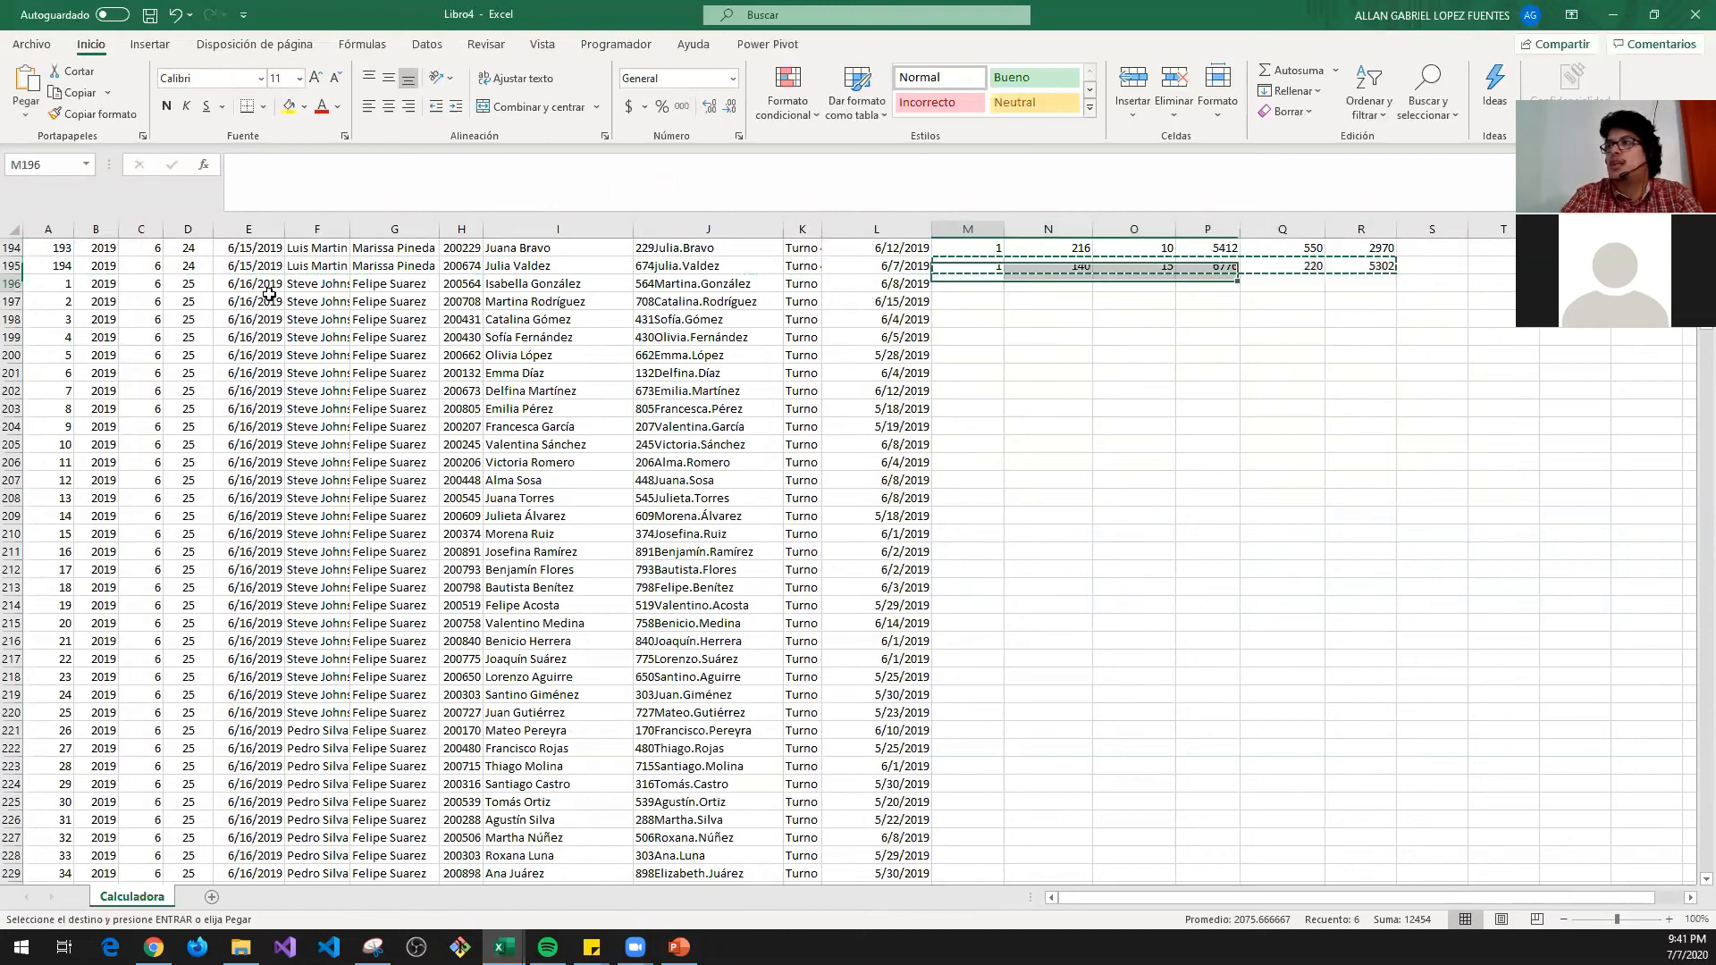
{"action": "key", "text": "ctrl+v"}
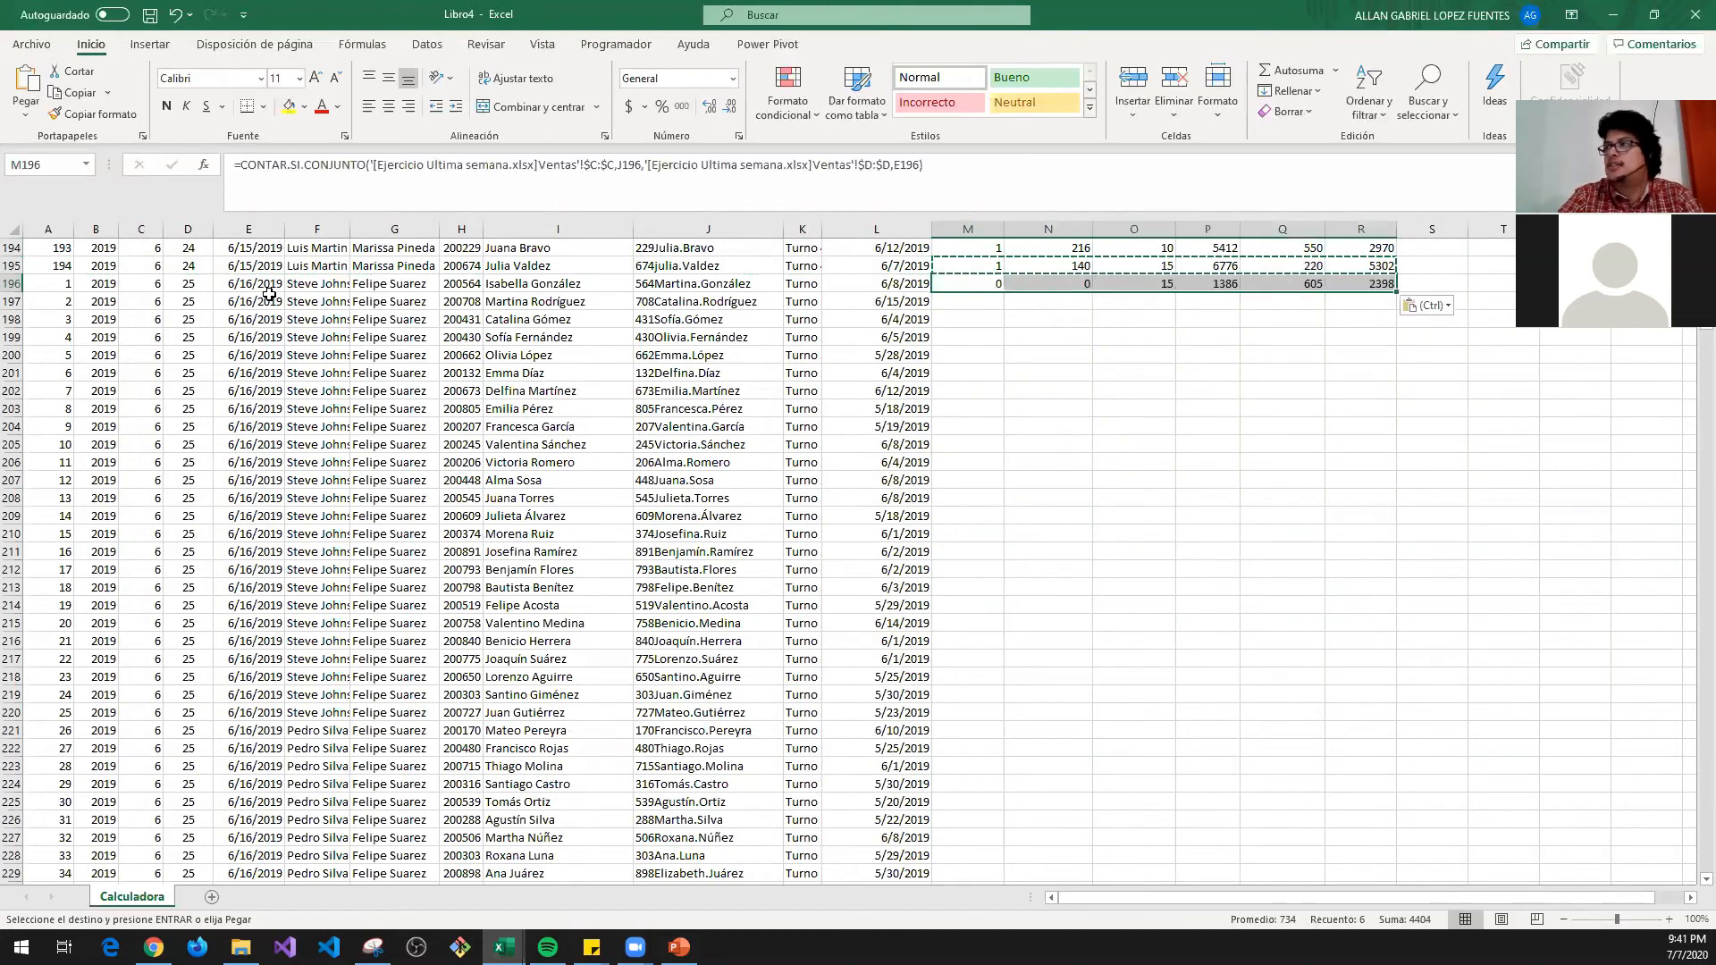
- Inspect the cell references of the Ventas formula in M196 without changing it
{"action": "left_click", "coordinate": [573, 164]}
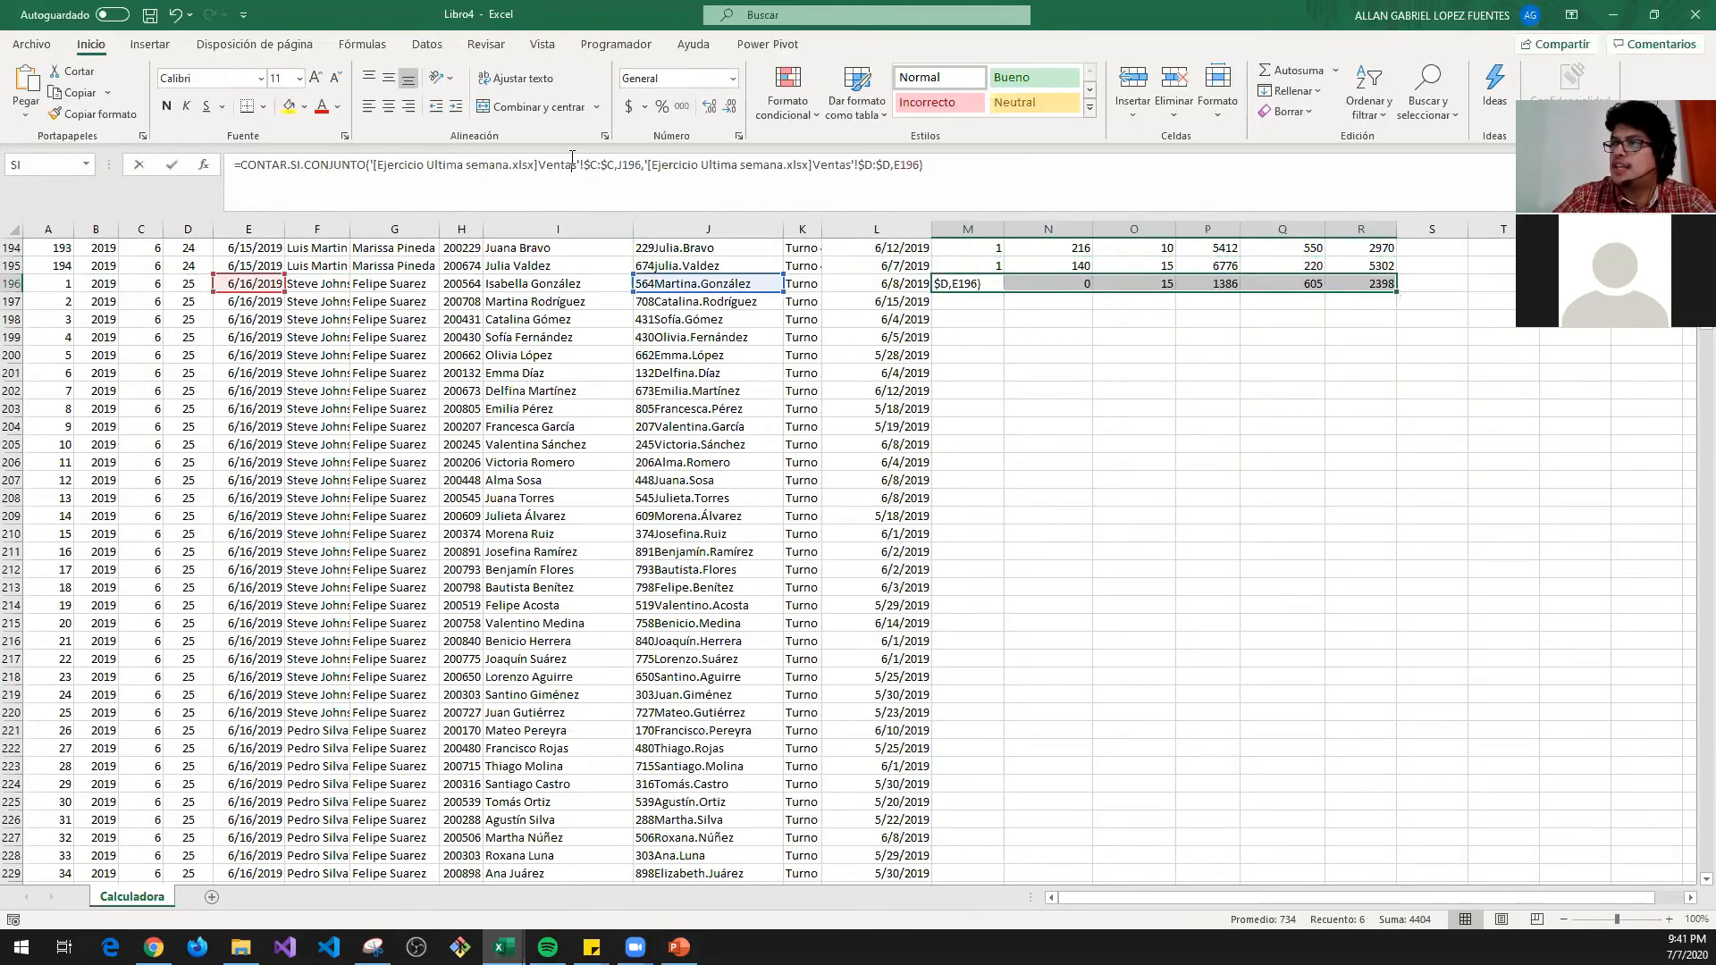
{"action": "scroll", "coordinate": [616, 530], "scroll_direction": "up", "scroll_amount": 3}
{"action": "scroll", "coordinate": [616, 530], "scroll_direction": "up", "scroll_amount": 1}
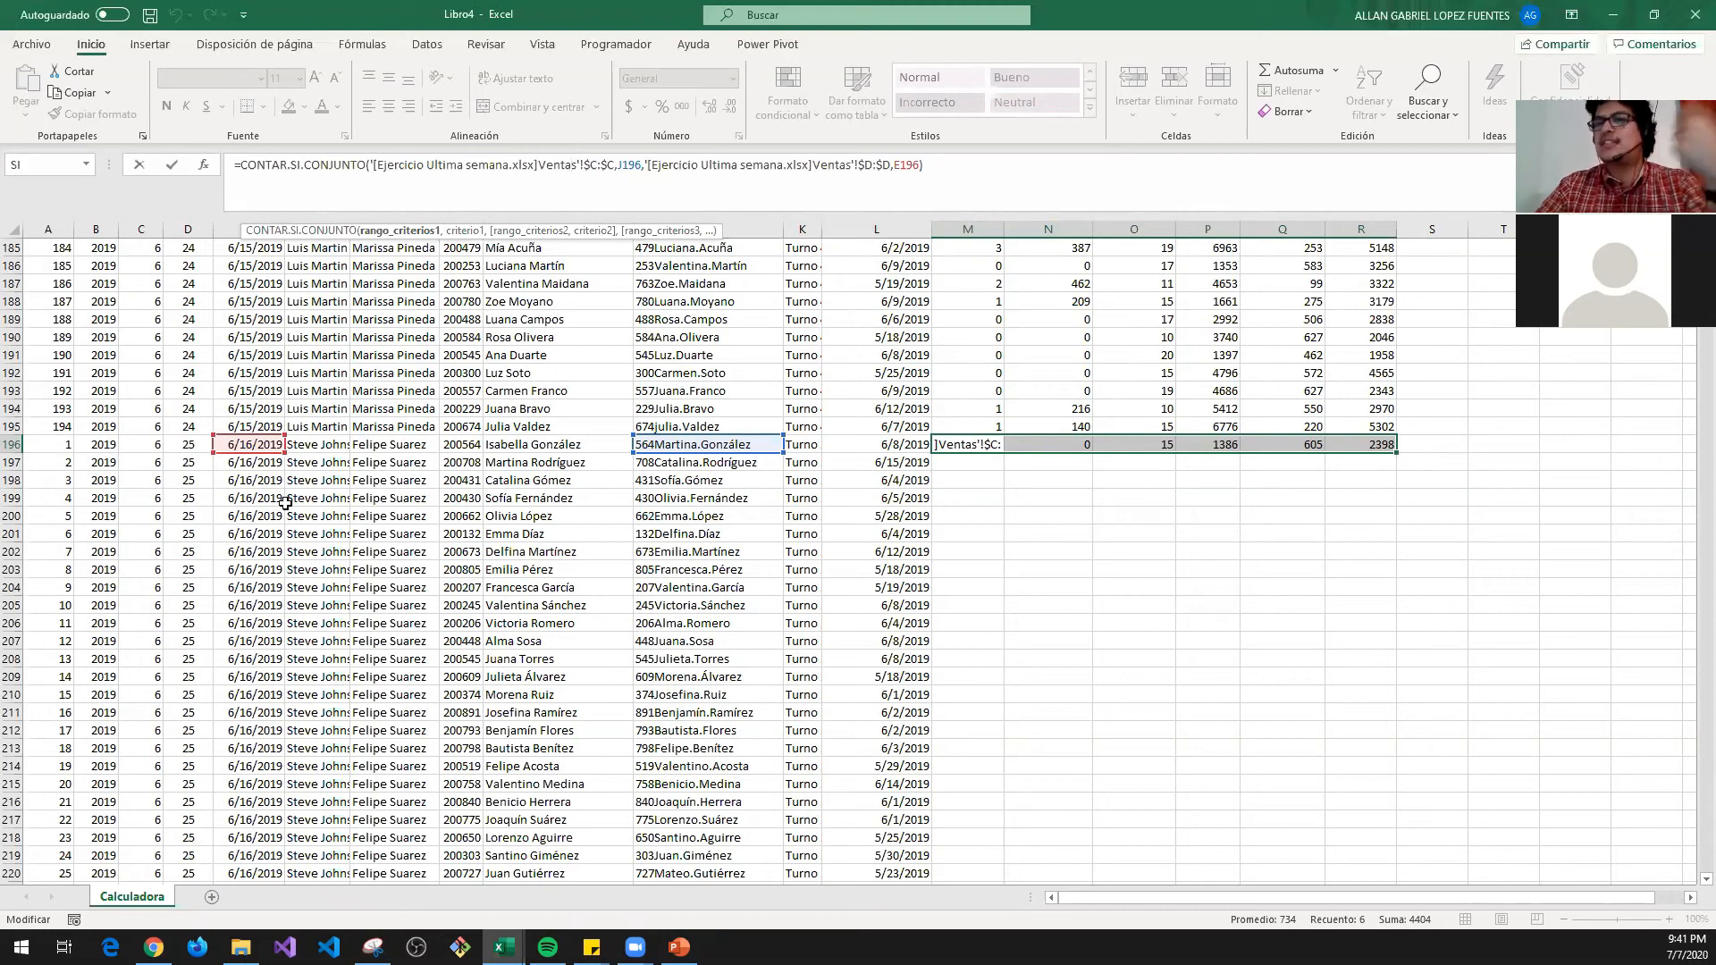
{"action": "key", "text": "Escape"}
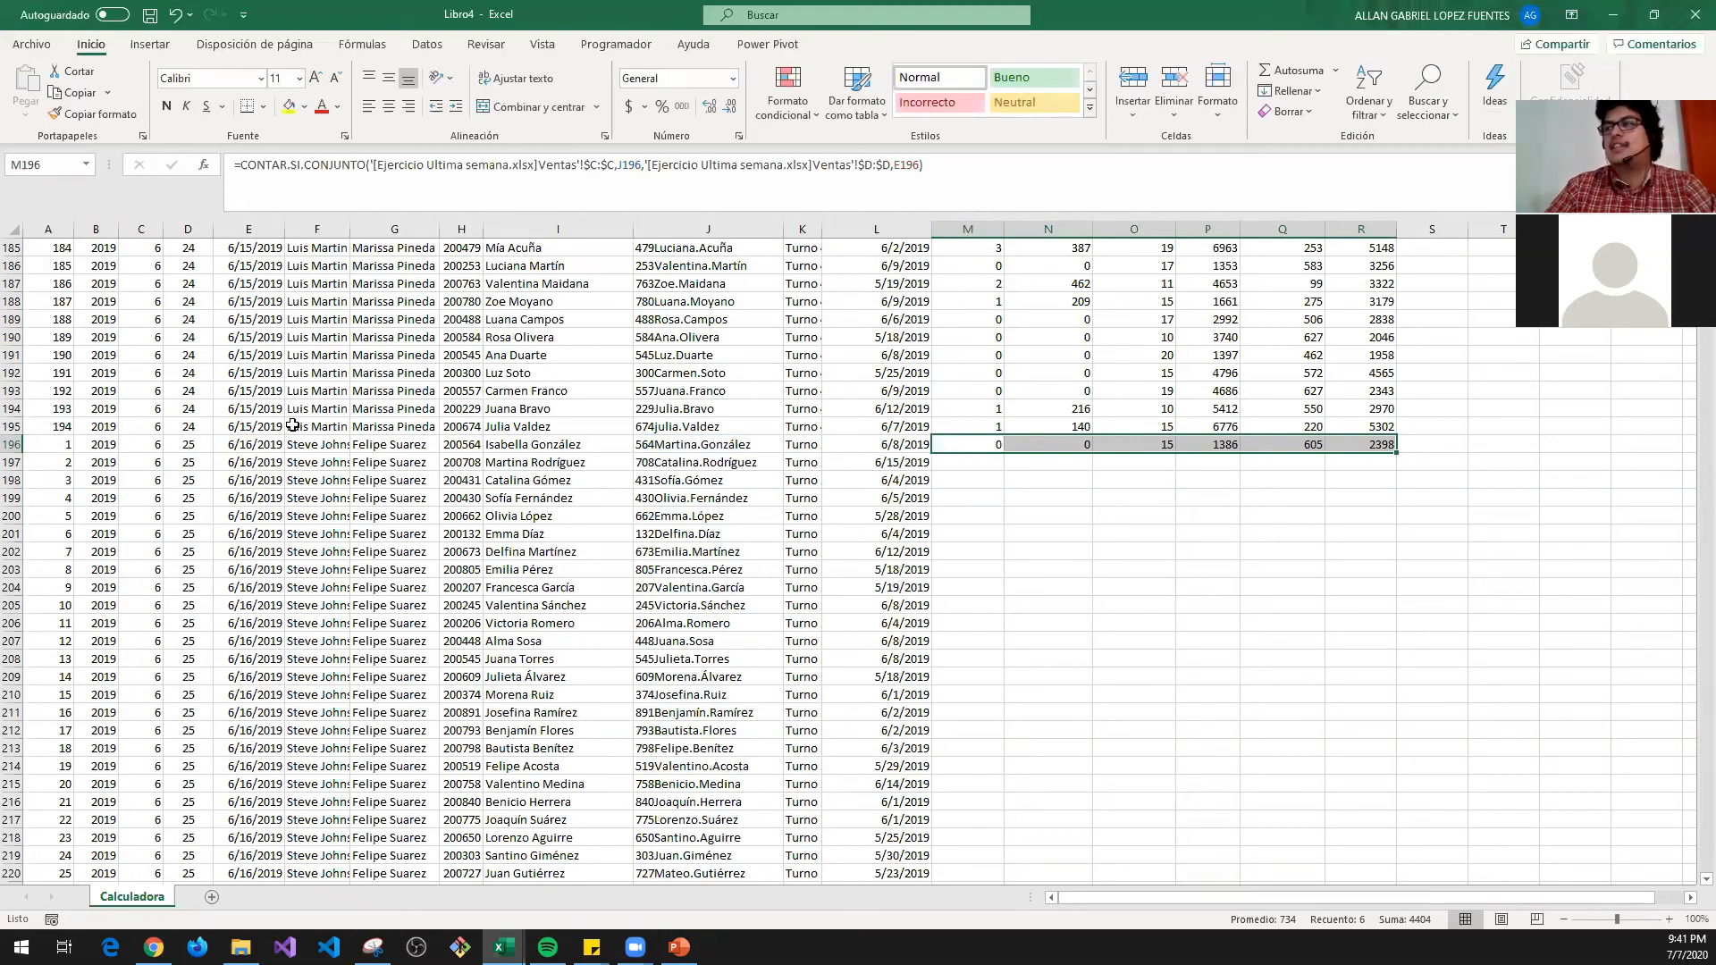
- Copy the Ventas through TiempoEspera formulas from M196:R196
{"action": "key", "text": "Down"}
{"action": "key", "text": "Up"}
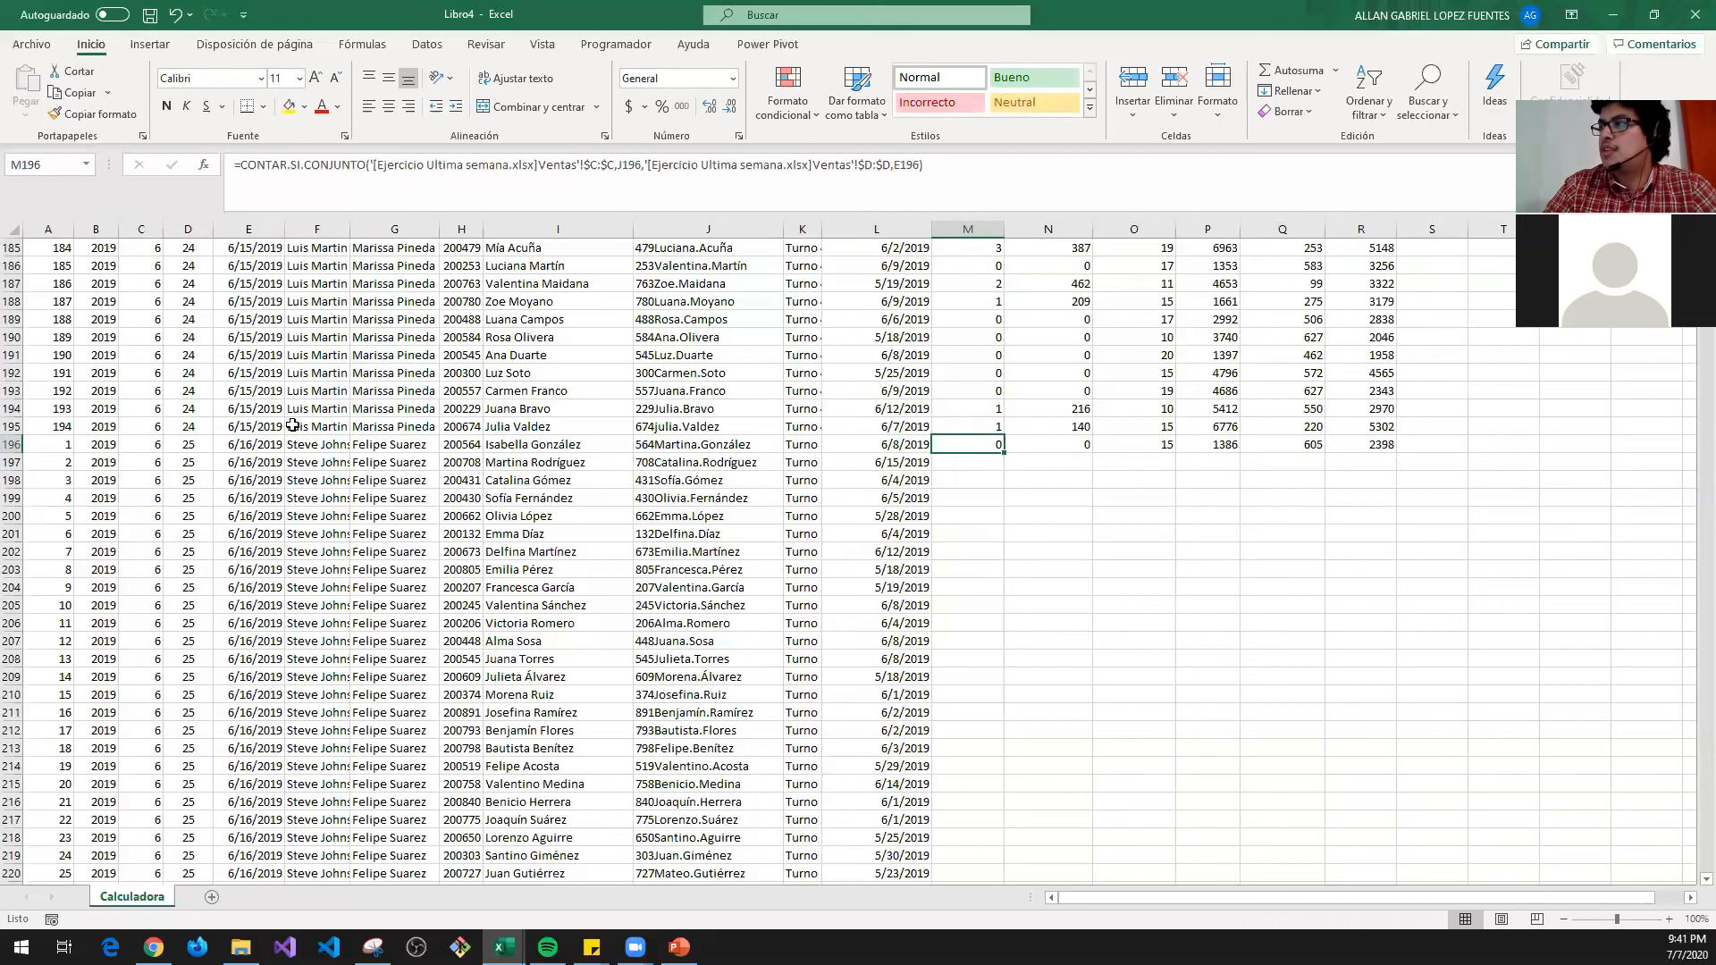
{"action": "key", "text": "shift+Right"}
{"action": "key", "text": "shift+Right"}
{"action": "key", "text": "shift+Right"}
{"action": "key", "text": "shift+Right"}
{"action": "key", "text": "shift+Right"}
{"action": "key", "text": "ctrl+c"}
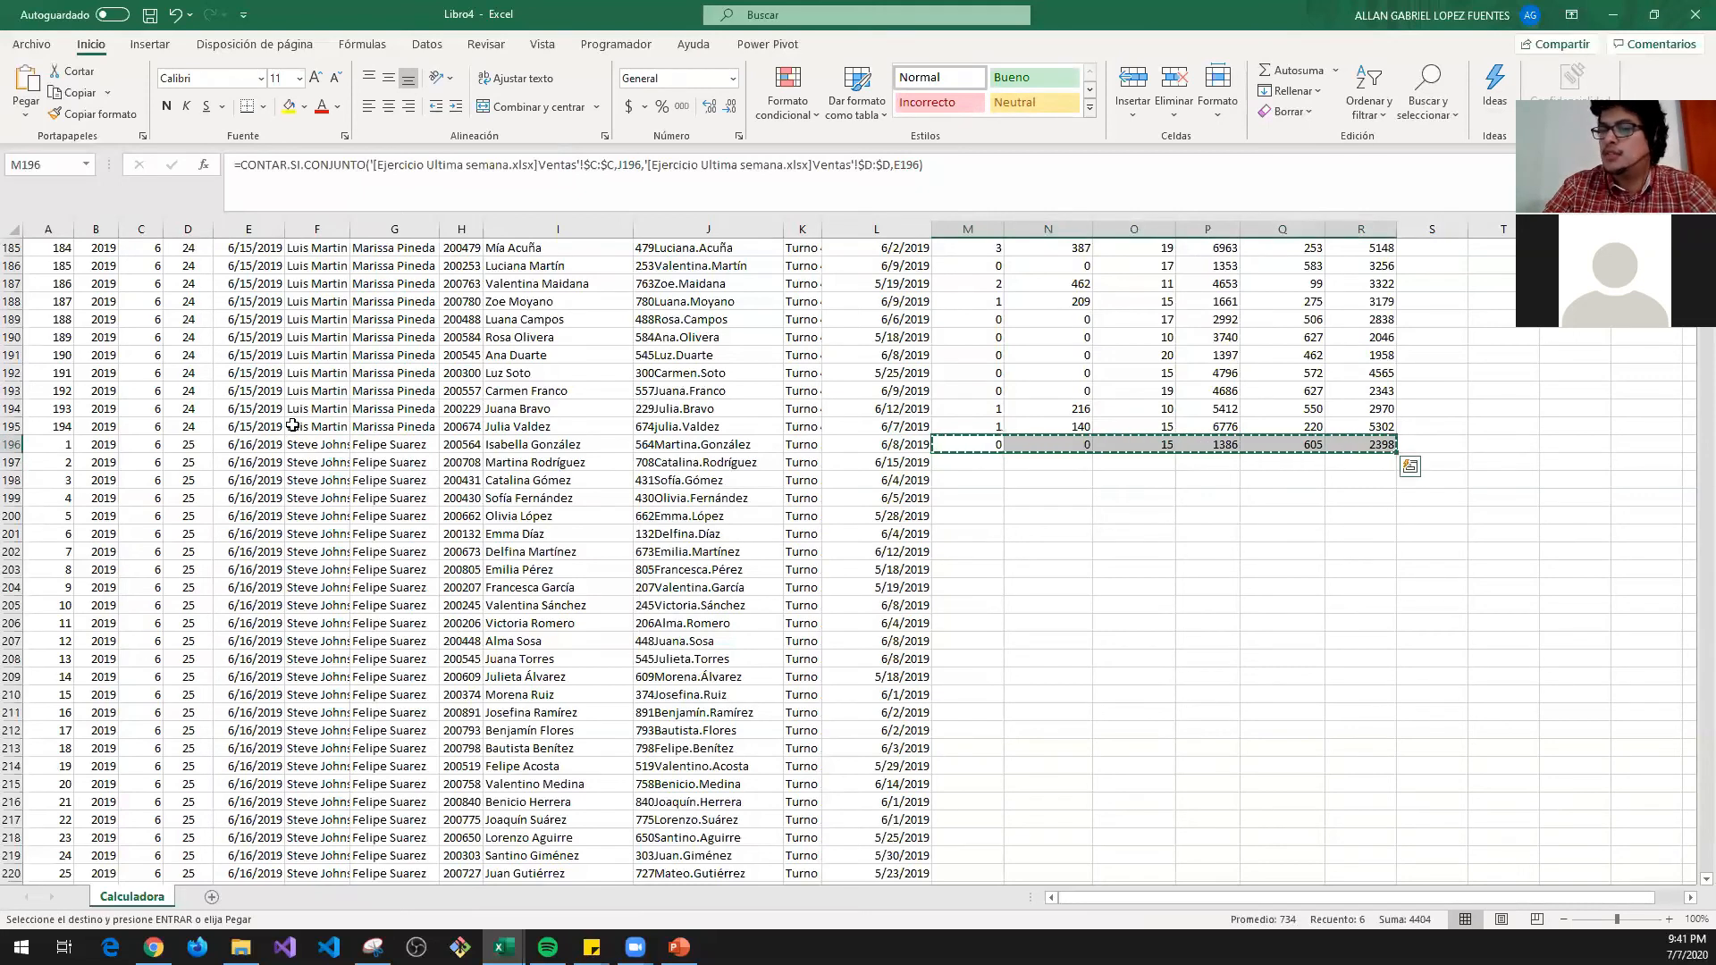
- Paste the copied formulas down the Ventas through TiempoEspera columns, from row 197 to the last data row, 1553
{"action": "key", "text": "Down"}
{"action": "key", "text": "Left"}
{"action": "key", "text": "ctrl+Down"}
{"action": "key", "text": "Right"}
{"action": "key", "text": "ctrl+shift+Up"}
{"action": "key", "text": "shift+Down"}
{"action": "key", "text": "ctrl+v"}
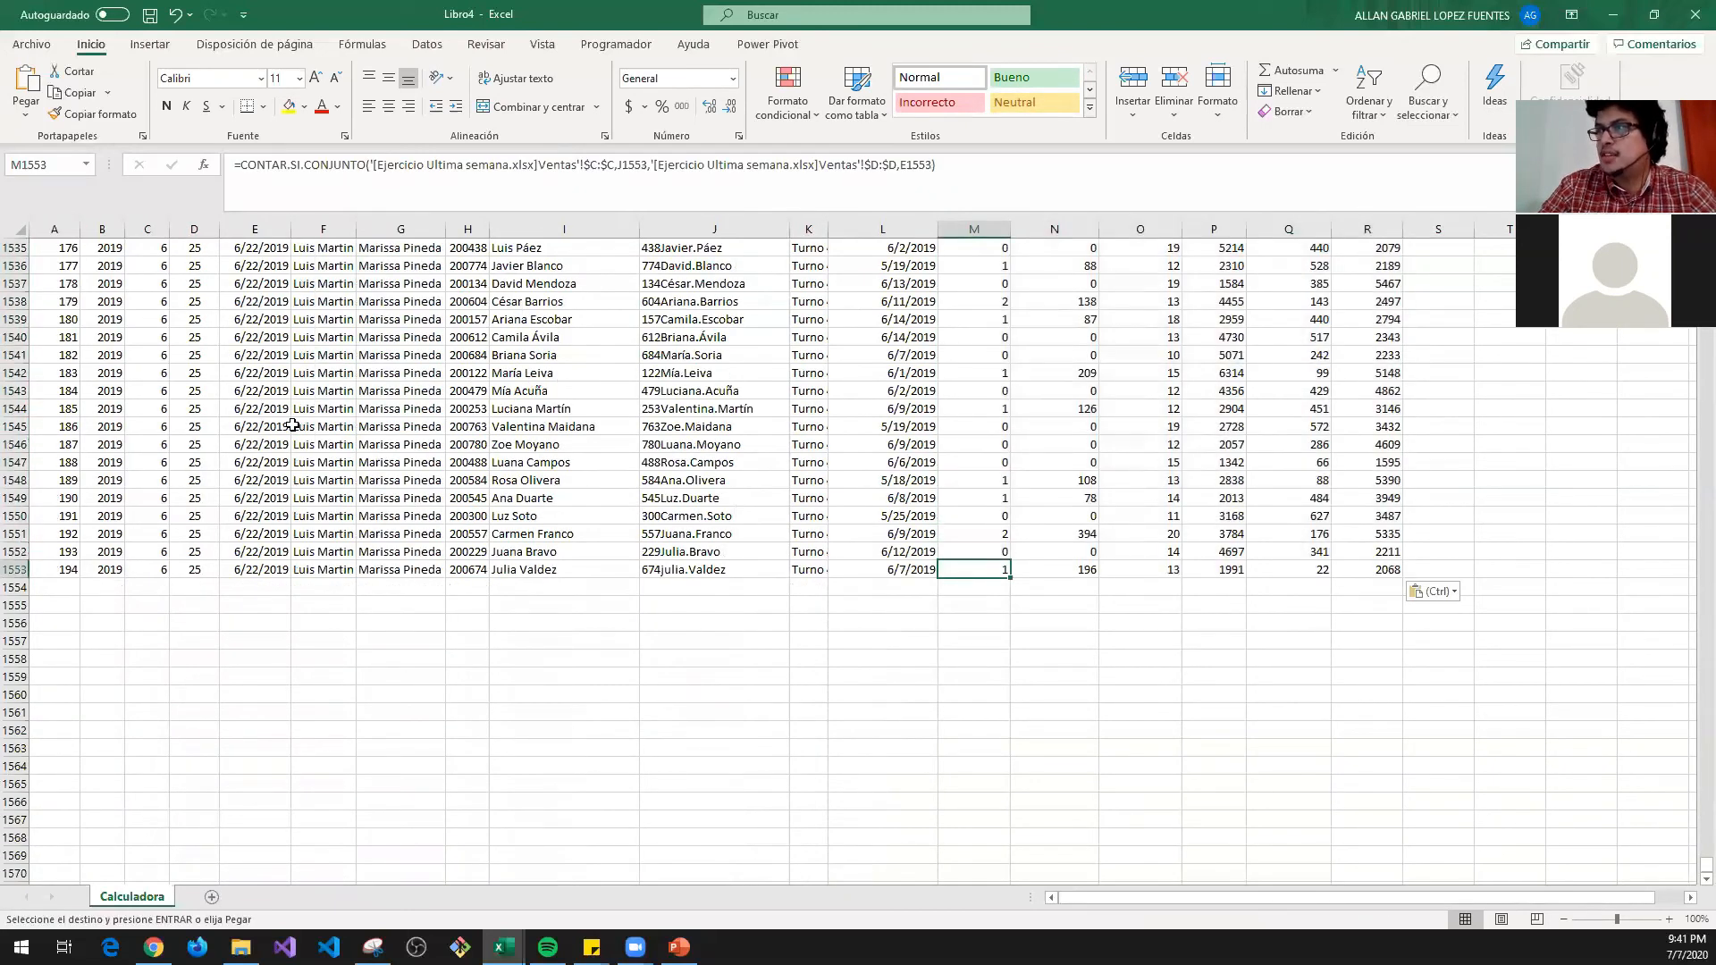
- Add filters to the header row, check the dates listed under Fecha, and remove the filters again
{"action": "key", "text": "ctrl+Up"}
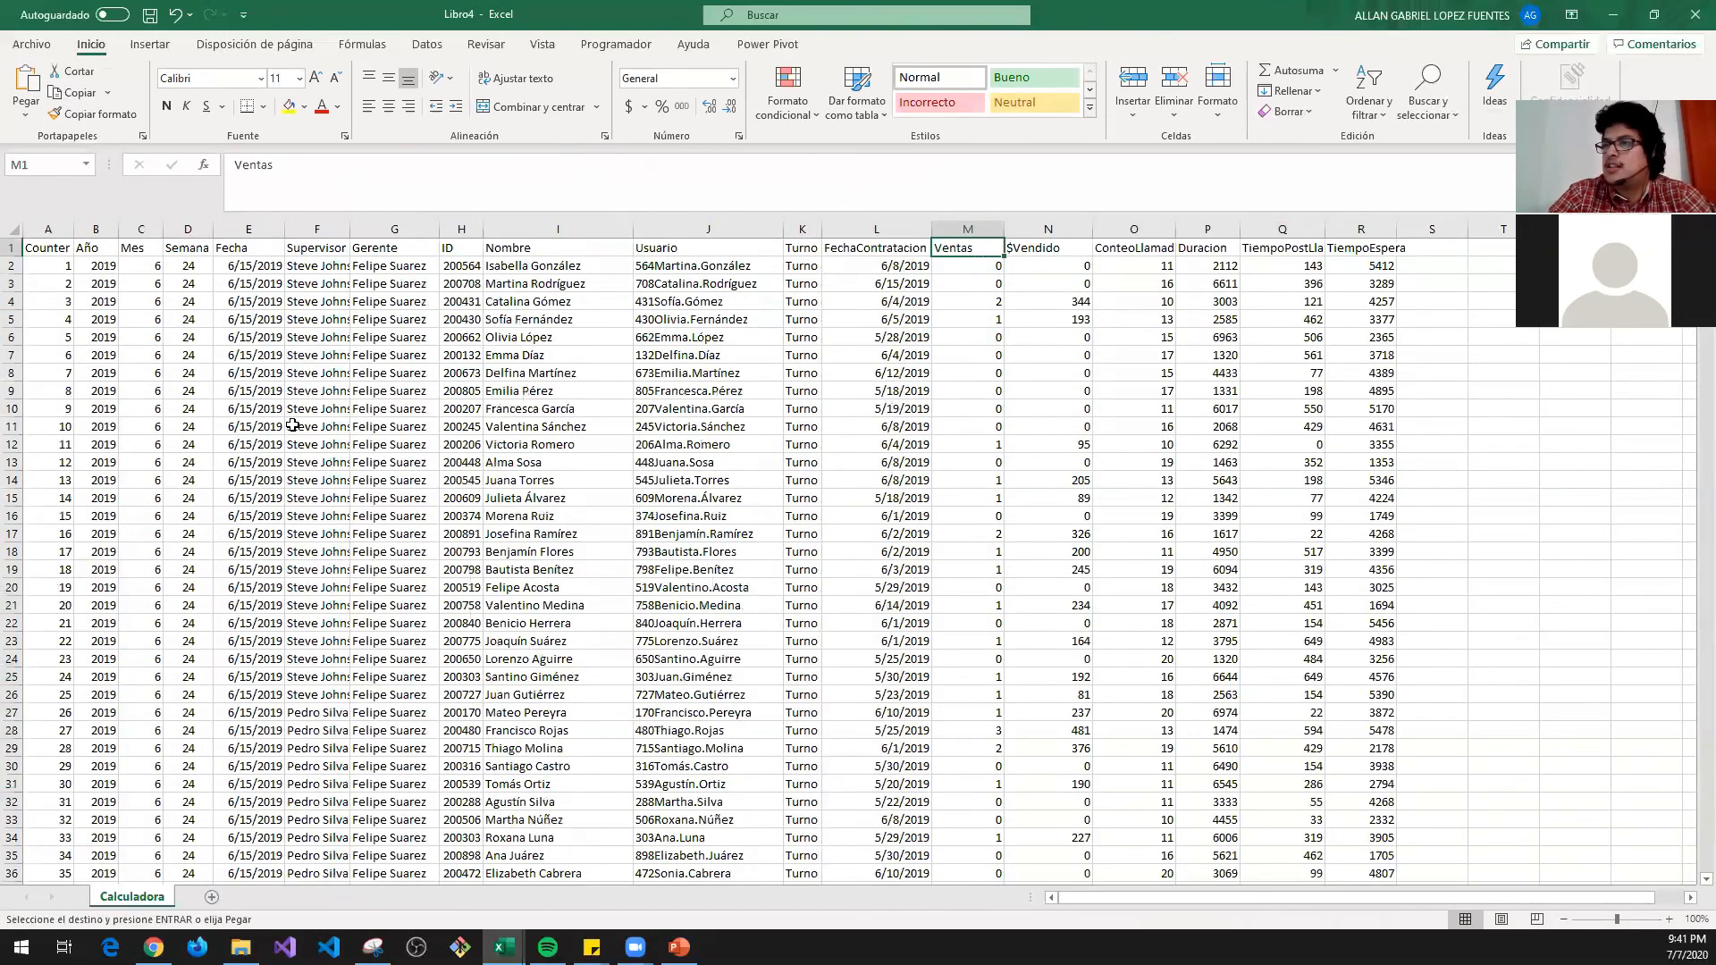
{"action": "key", "text": "Left"}
{"action": "key", "text": "ctrl+shift+l"}
{"action": "key", "text": "Home"}
{"action": "key", "text": "Right"}
{"action": "key", "text": "Right"}
{"action": "key", "text": "Right"}
{"action": "key", "text": "Right"}
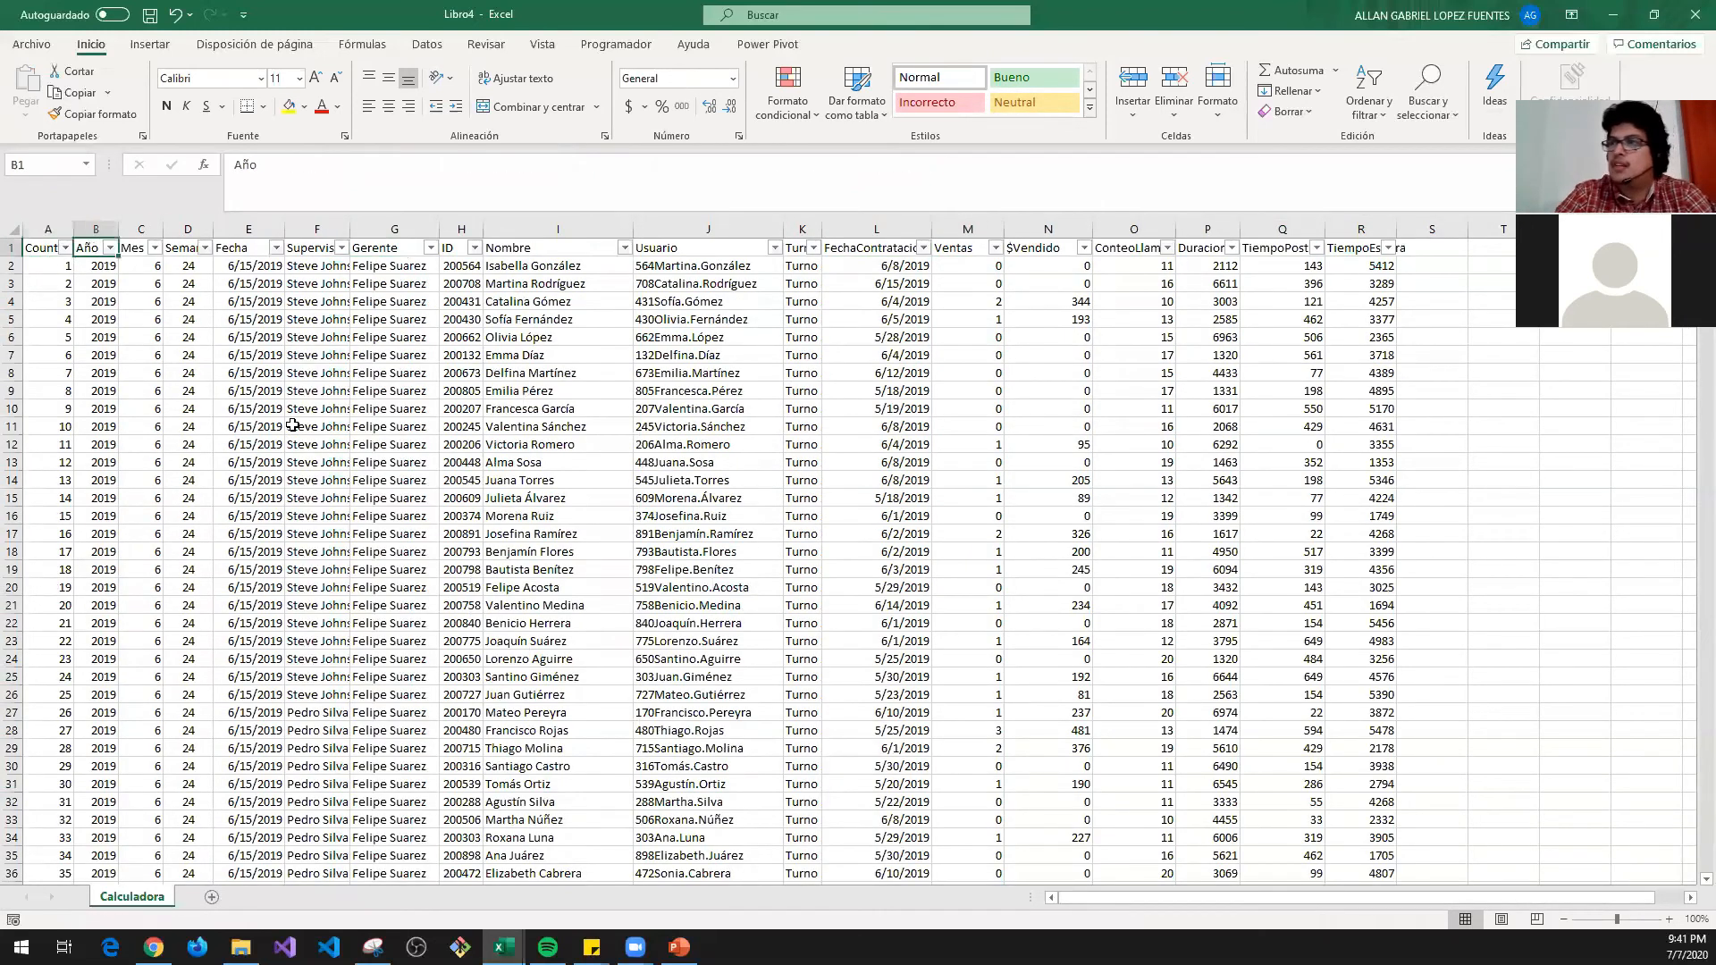
{"action": "key", "text": "alt+Down"}
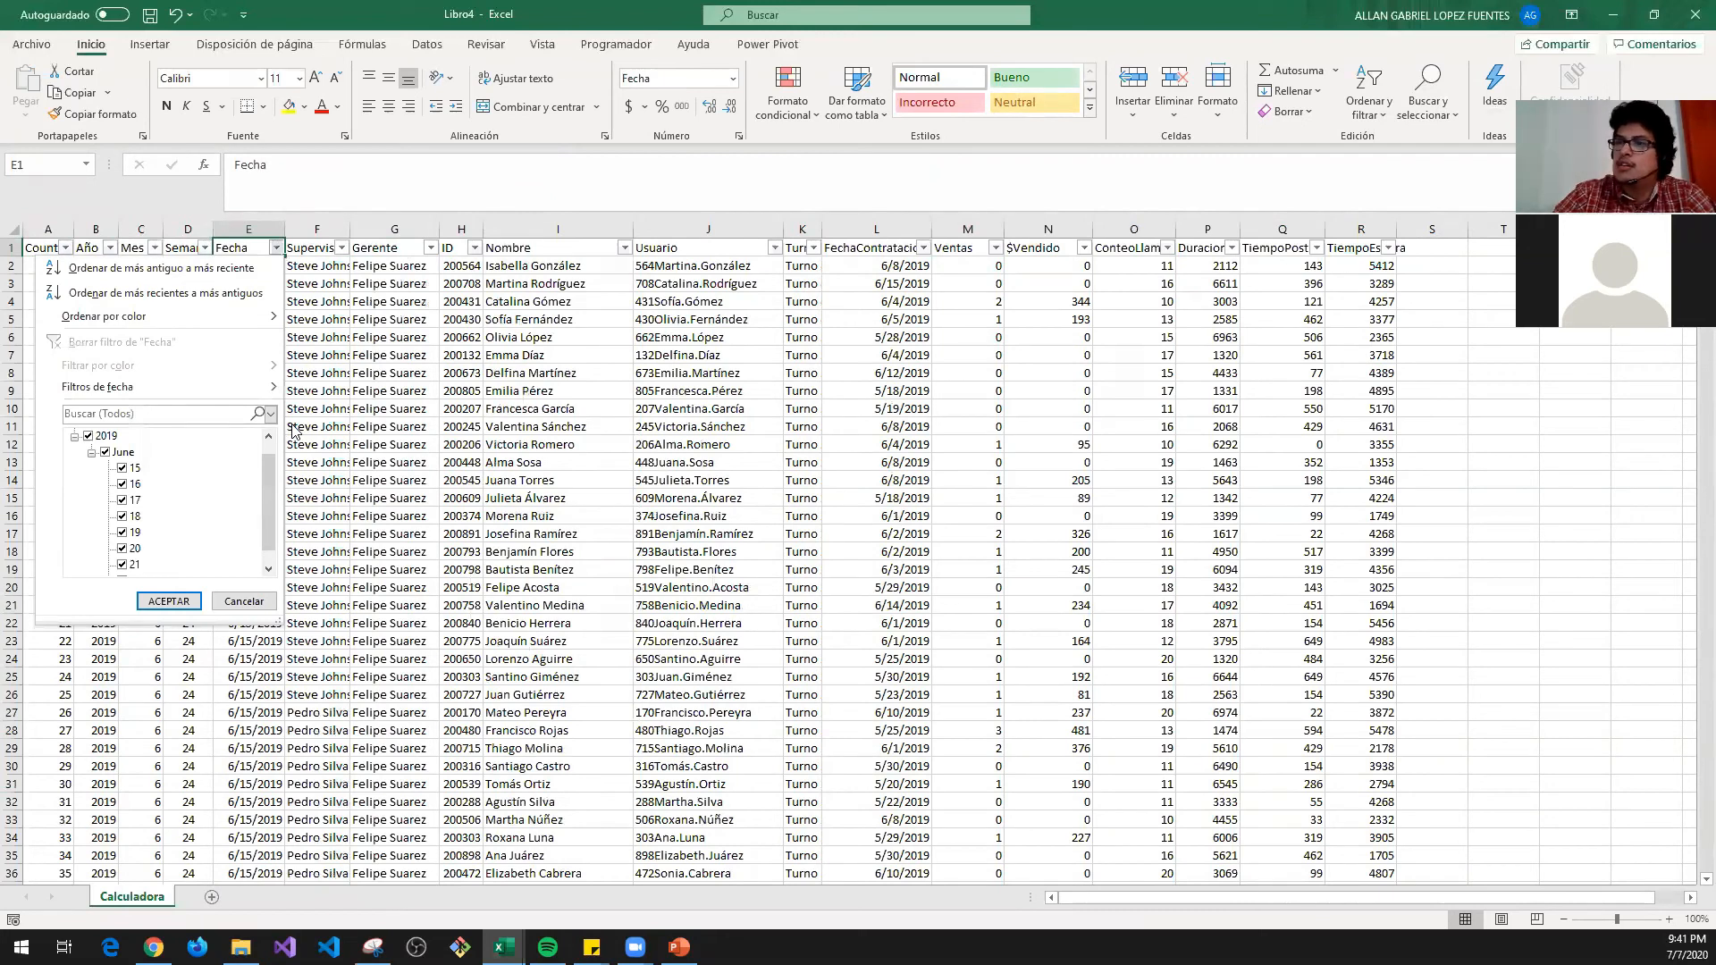
{"action": "scroll", "coordinate": [178, 480], "scroll_direction": "down", "scroll_amount": 1}
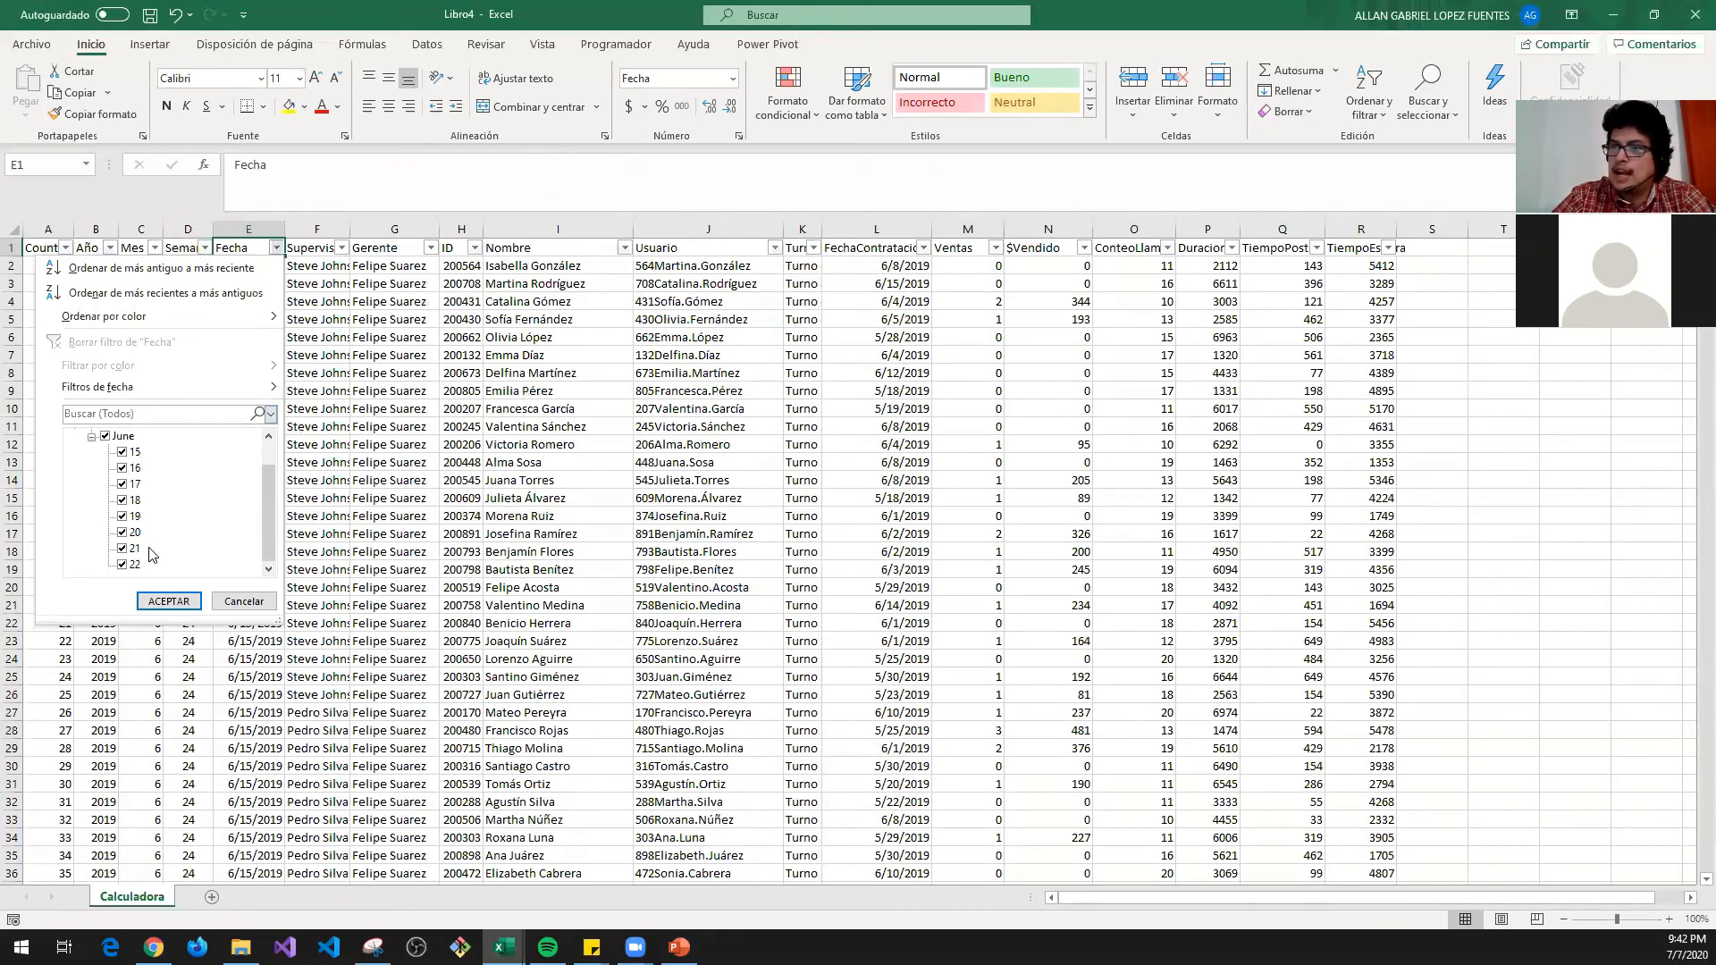
{"action": "key", "text": "Escape"}
{"action": "left_click", "coordinate": [491, 392]}
{"action": "key", "text": "ctrl+shift+l"}
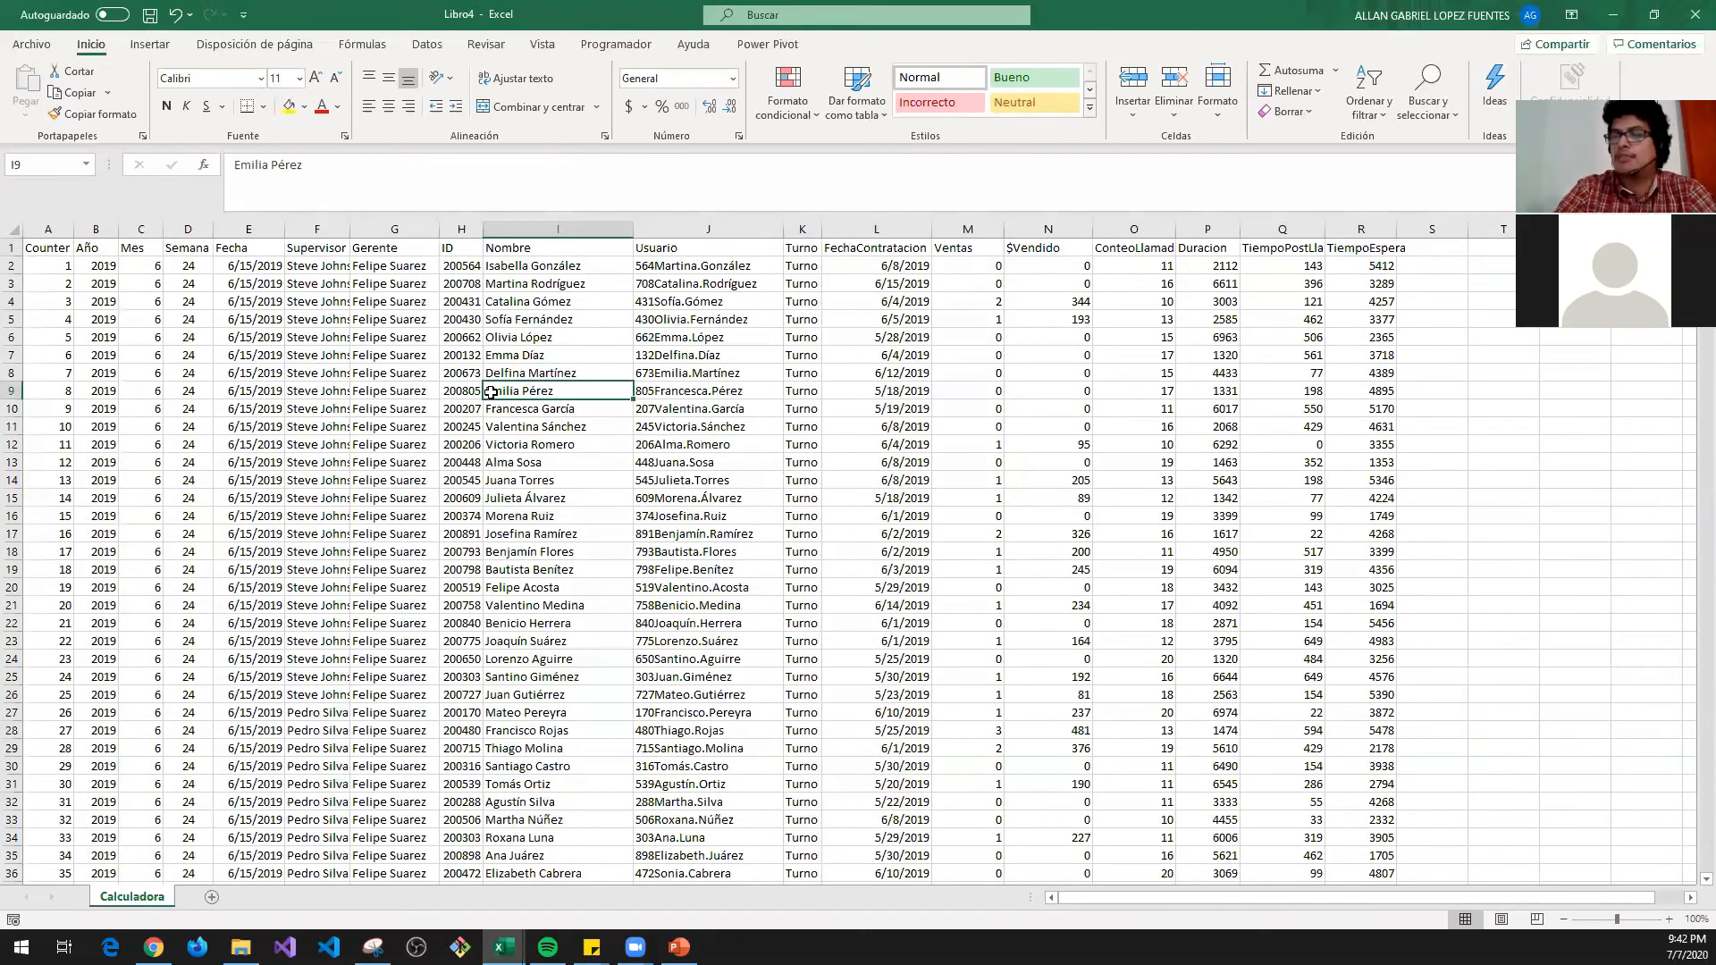
- Review the headers and first-row formulas across the Ventas through TiempoEspera columns
{"action": "key", "text": "Up"}
{"action": "key", "text": "Up"}
{"action": "key", "text": "Up"}
{"action": "key", "text": "Up"}
{"action": "key", "text": "Up"}
{"action": "key", "text": "Up"}
{"action": "key", "text": "Up"}
{"action": "key", "text": "Up"}
{"action": "key", "text": "Right"}
{"action": "key", "text": "Right"}
{"action": "key", "text": "Right"}
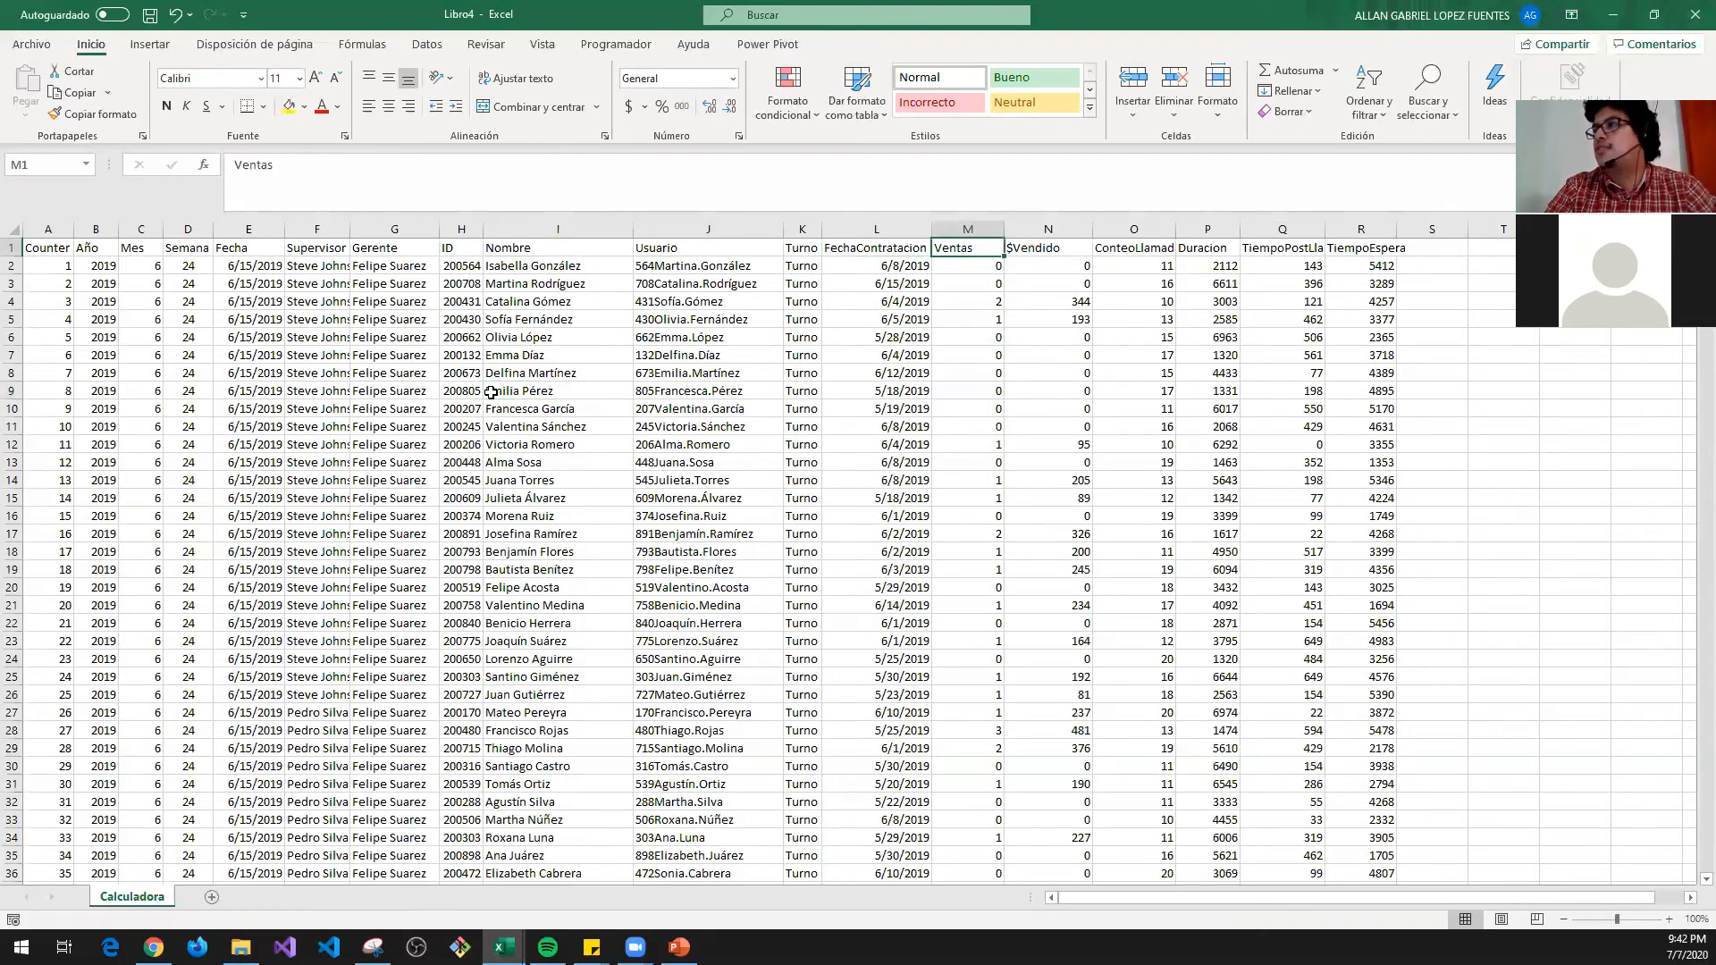
{"action": "key", "text": "Down"}
{"action": "key", "text": "Down"}
{"action": "key", "text": "Up"}
{"action": "key", "text": "Right"}
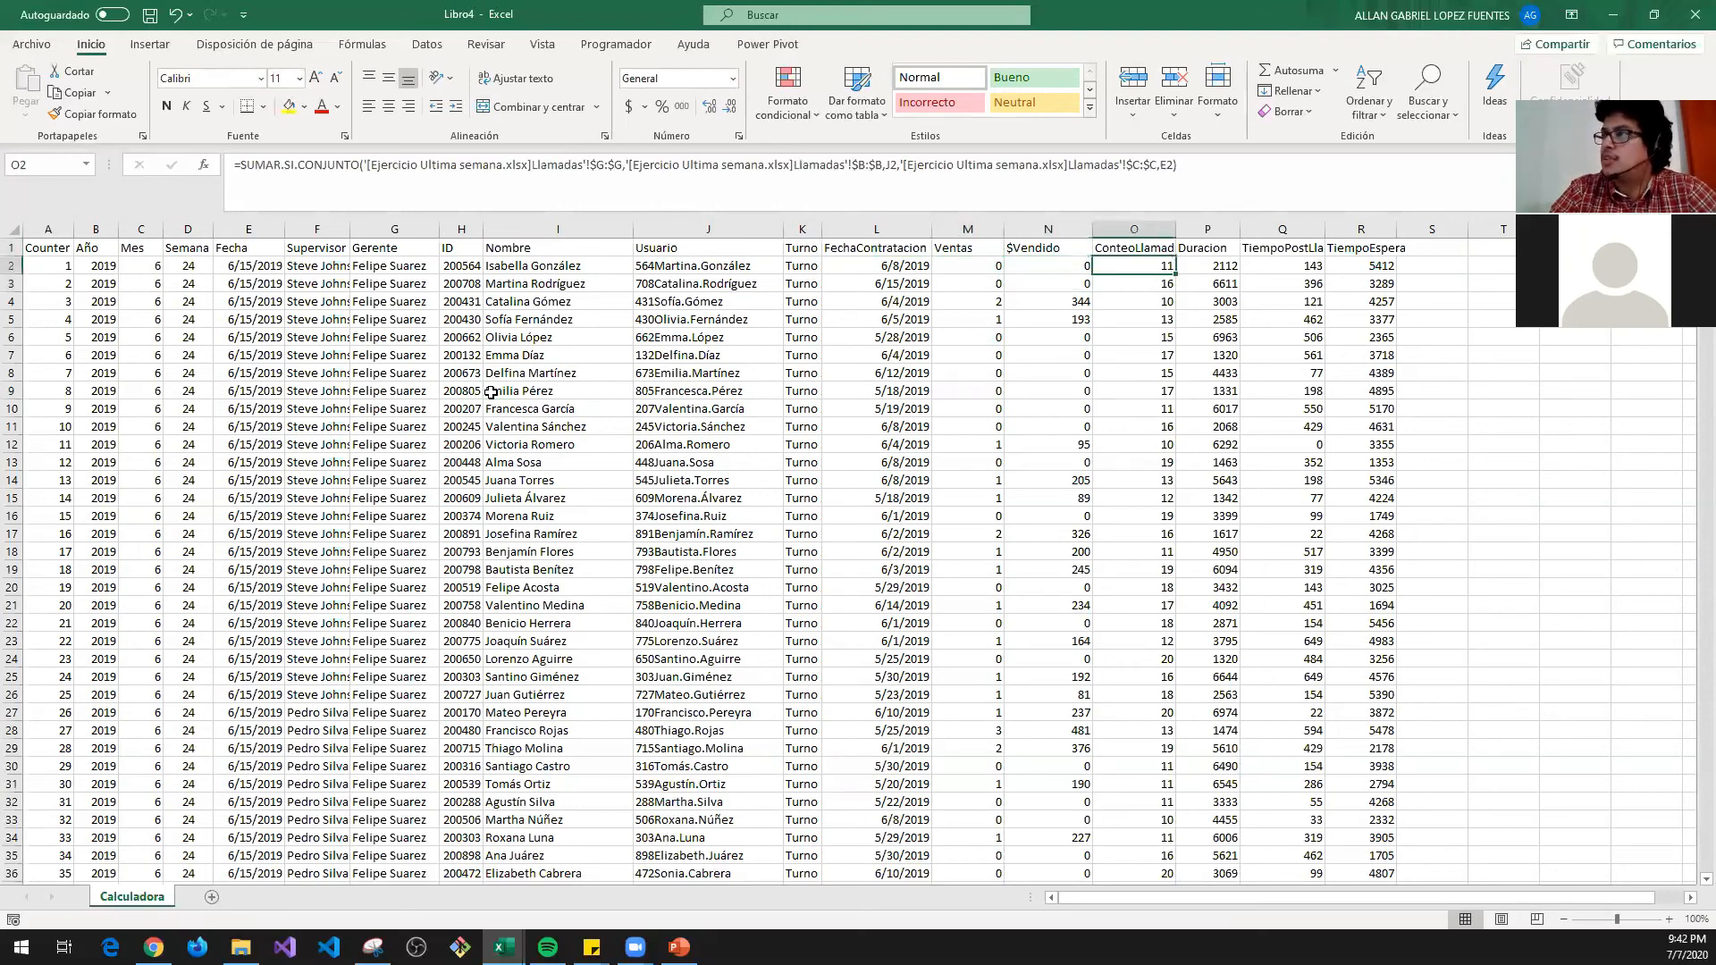
{"action": "key", "text": "Up"}
{"action": "key", "text": "Right"}
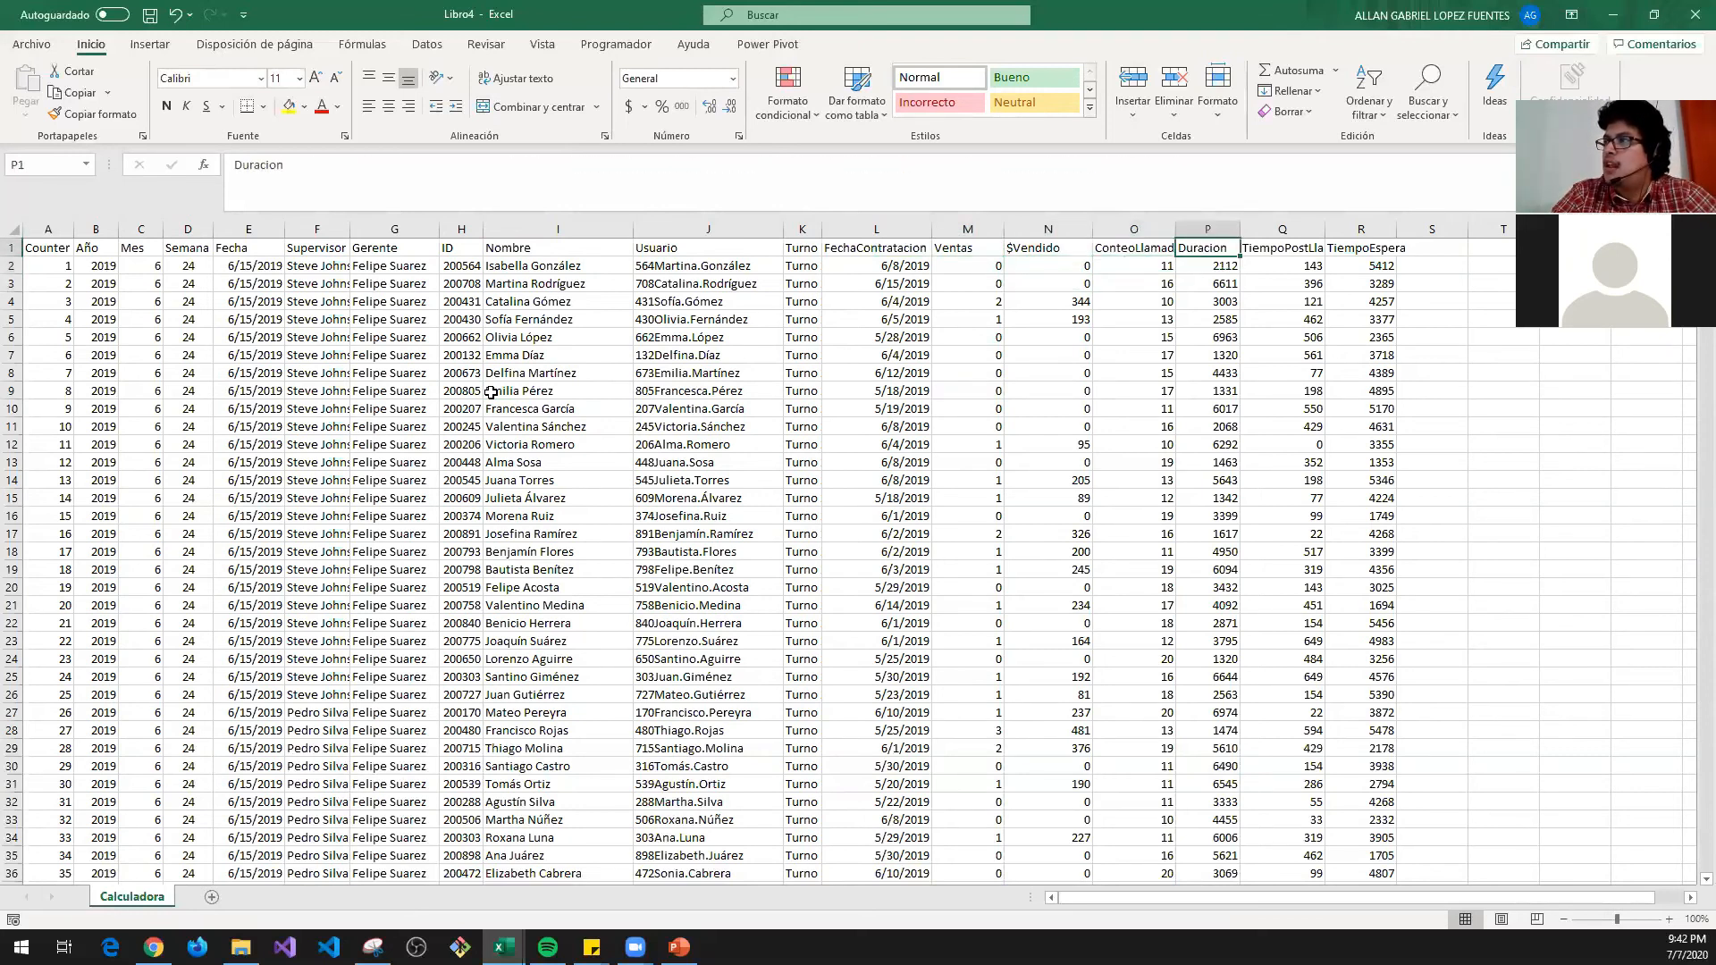
{"action": "key", "text": "Right"}
{"action": "key", "text": "Right"}
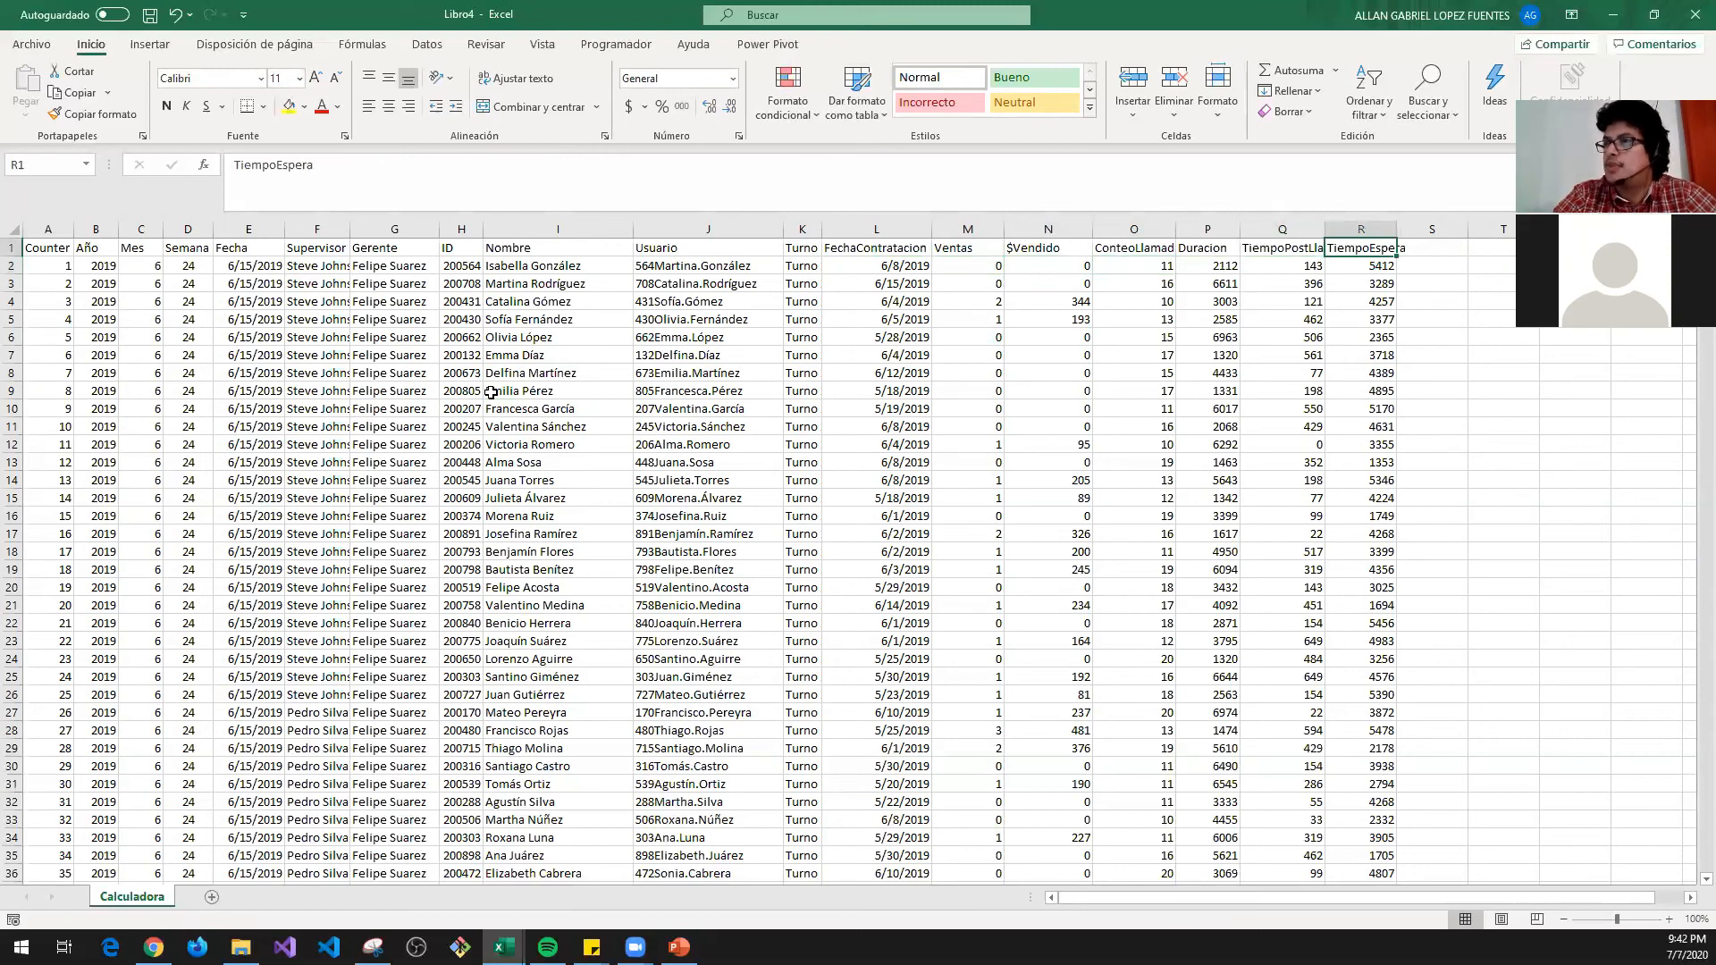
- Check the last row of the Counter column and return to the header in A1
{"action": "key", "text": "ctrl+Left"}
{"action": "key", "text": "ctrl+Down"}
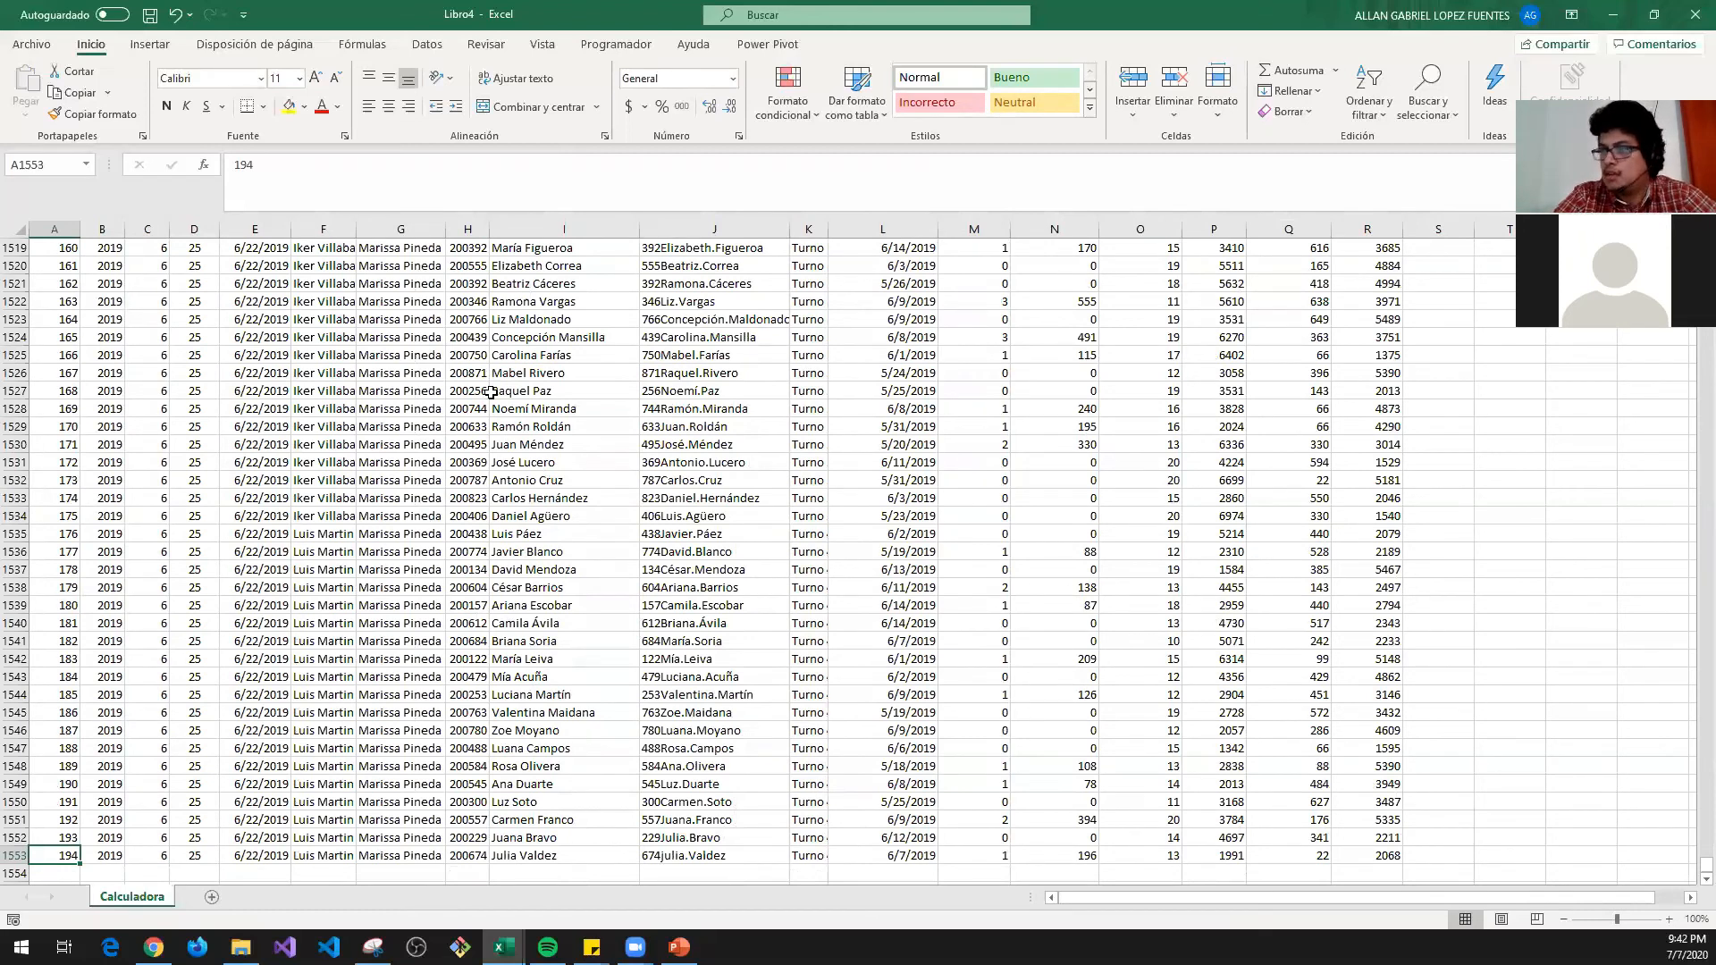
{"action": "key", "text": "ctrl+Up"}
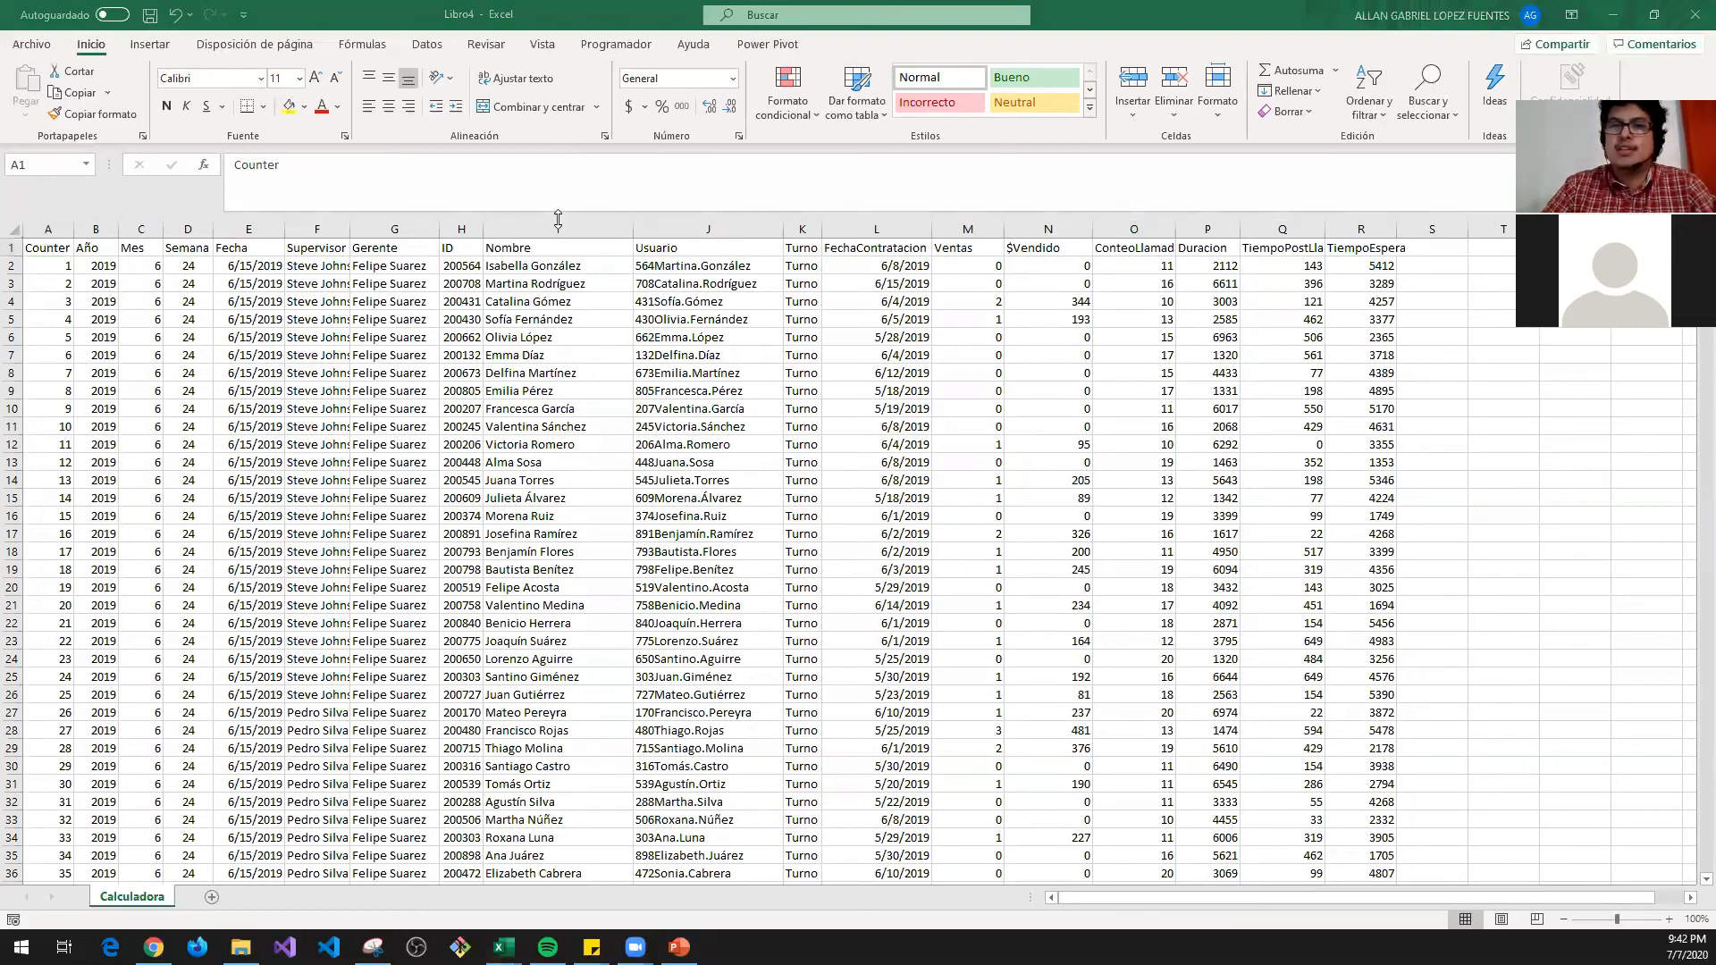
- Look through the Usuarios, Ventas and Llamadas source sheets in Ejercicio Ultima semana, and return to the Libro4 workbook
{"action": "key", "text": "alt+Tab"}
{"action": "left_click", "coordinate": [152, 896]}
{"action": "left_click", "coordinate": [182, 901]}
{"action": "left_click", "coordinate": [263, 896]}
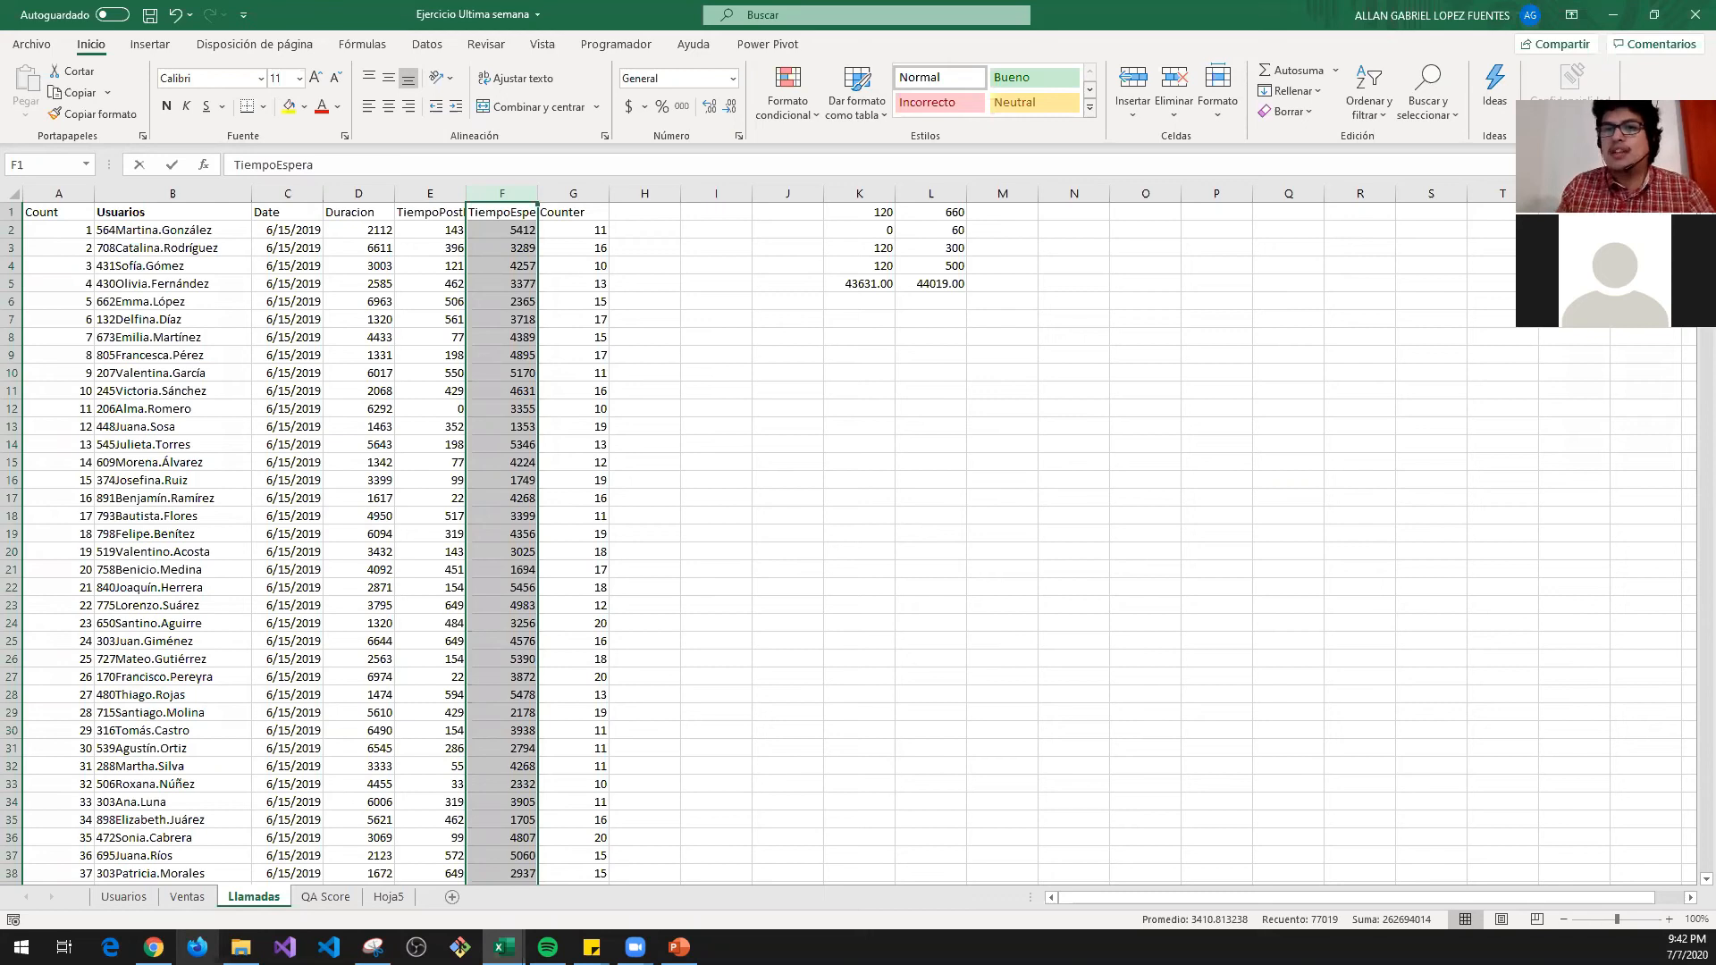
{"action": "left_click", "coordinate": [267, 719]}
{"action": "key", "text": "alt+Tab"}
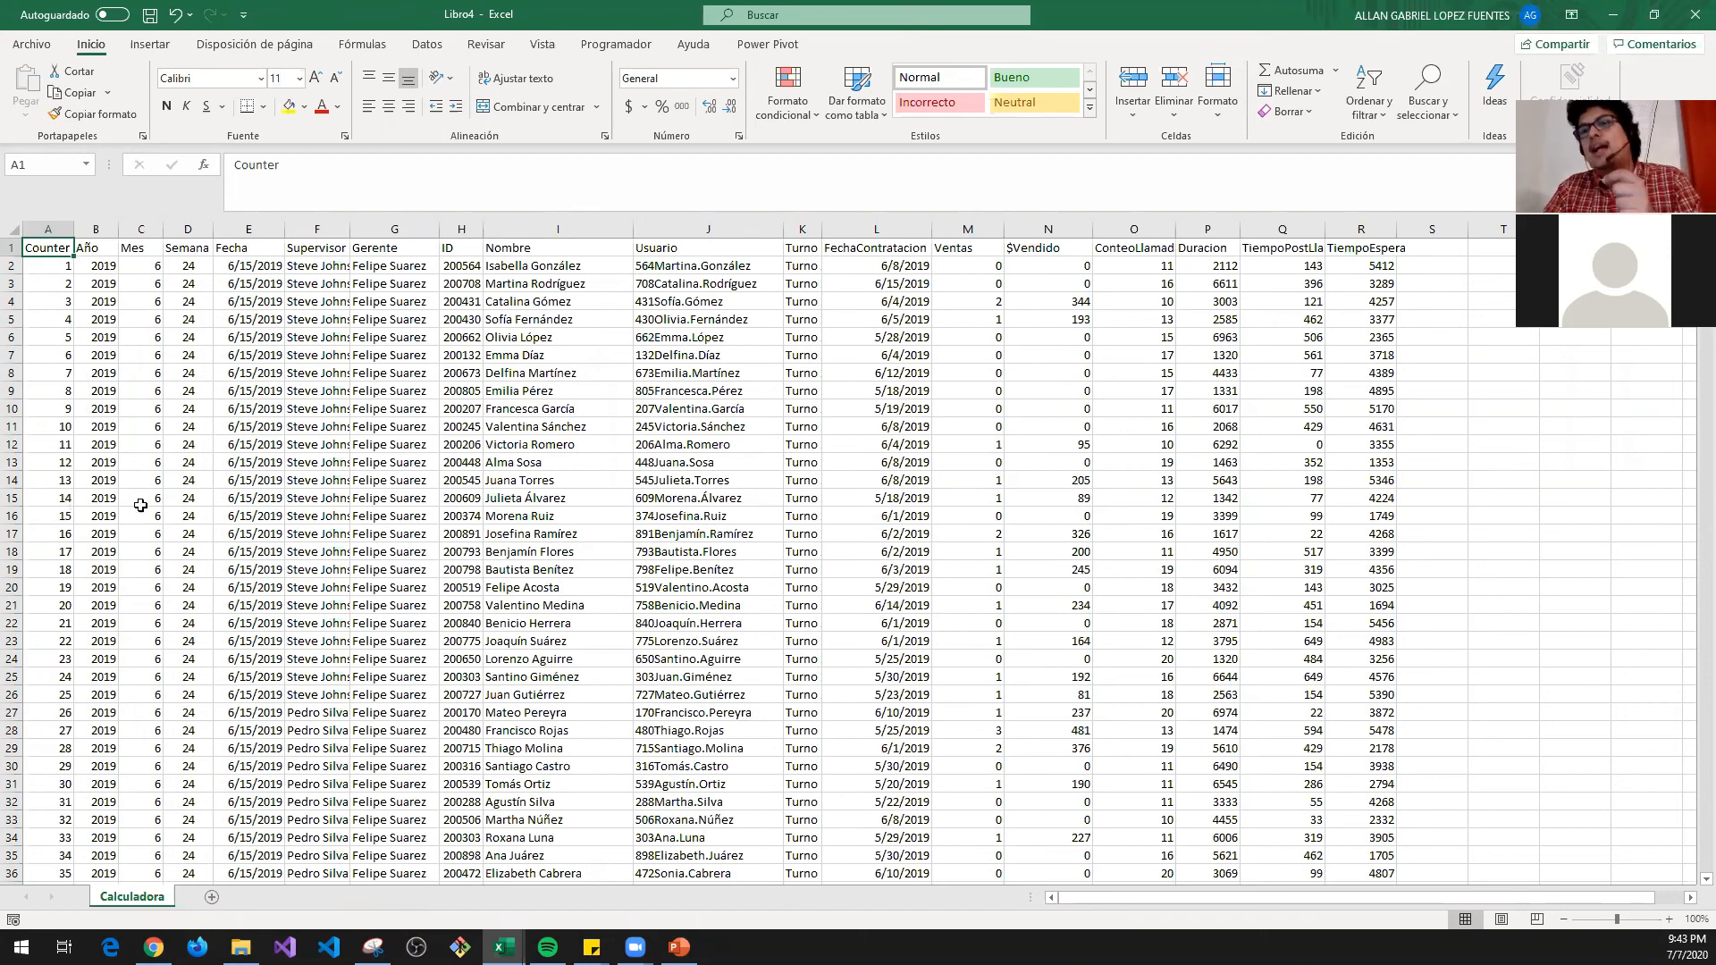
- Review the Fecha, Año, Mes and Semana columns, the Supervisor and Gerente entries, and the first record from ID through Ventas
{"action": "left_click", "coordinate": [252, 268]}
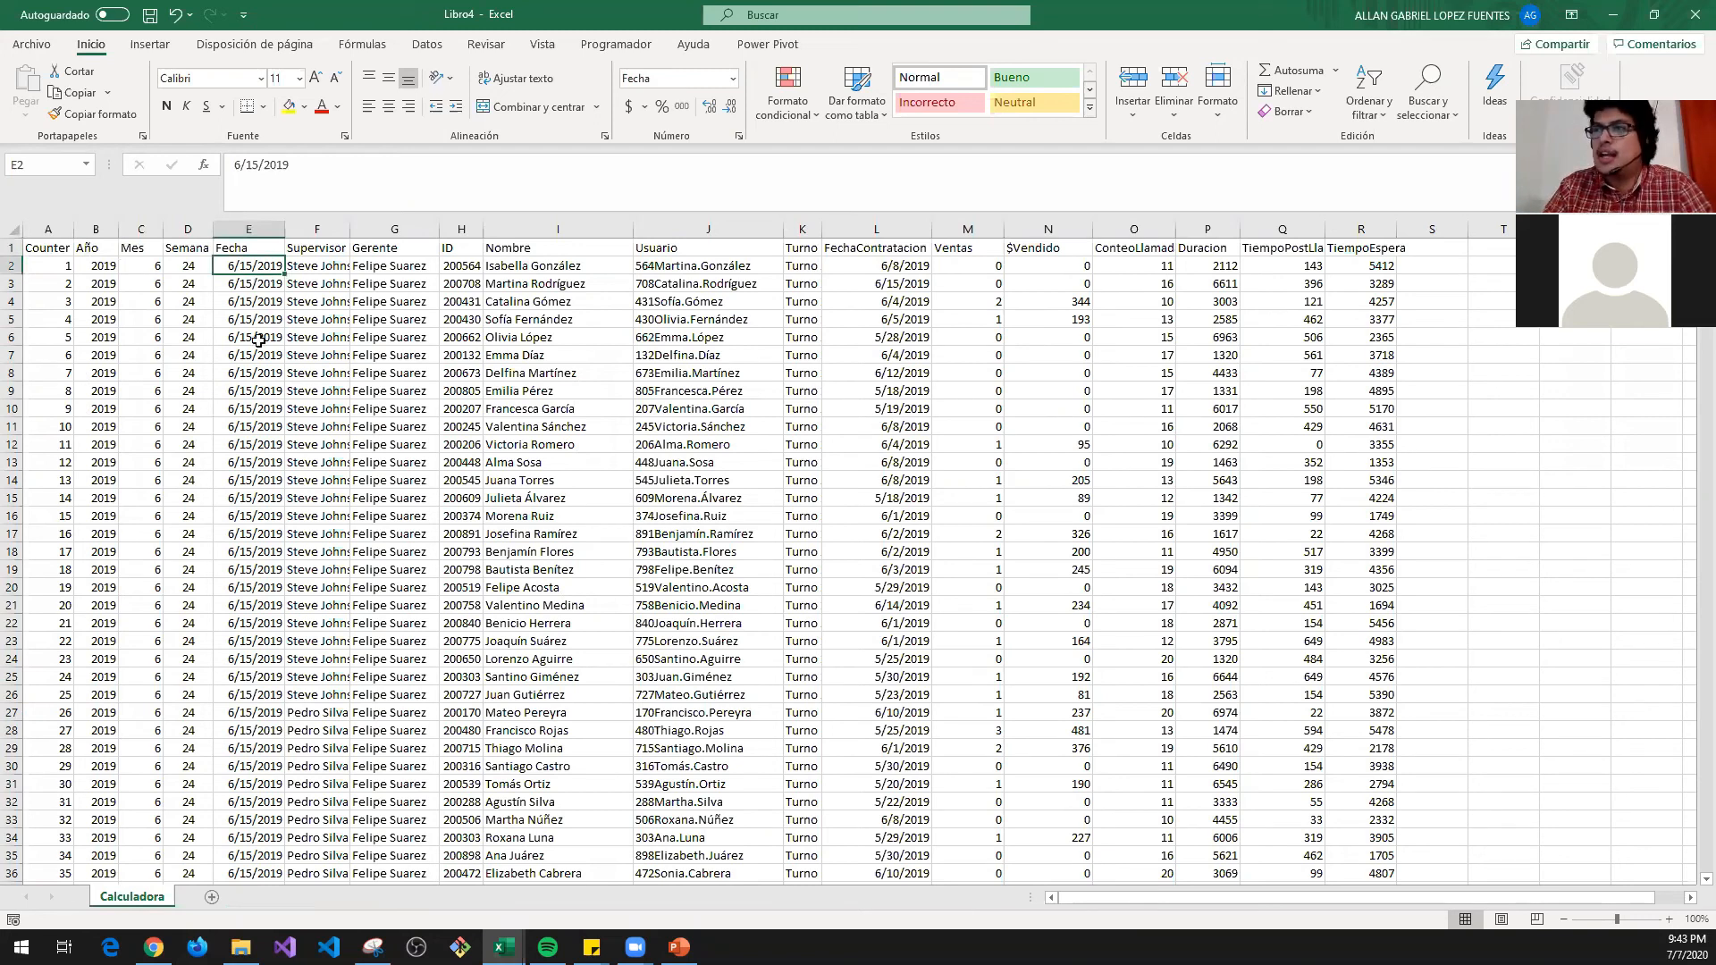
{"action": "left_click", "coordinate": [94, 229]}
{"action": "left_click_drag", "start_coordinate": [117, 225], "coordinate": [201, 230]}
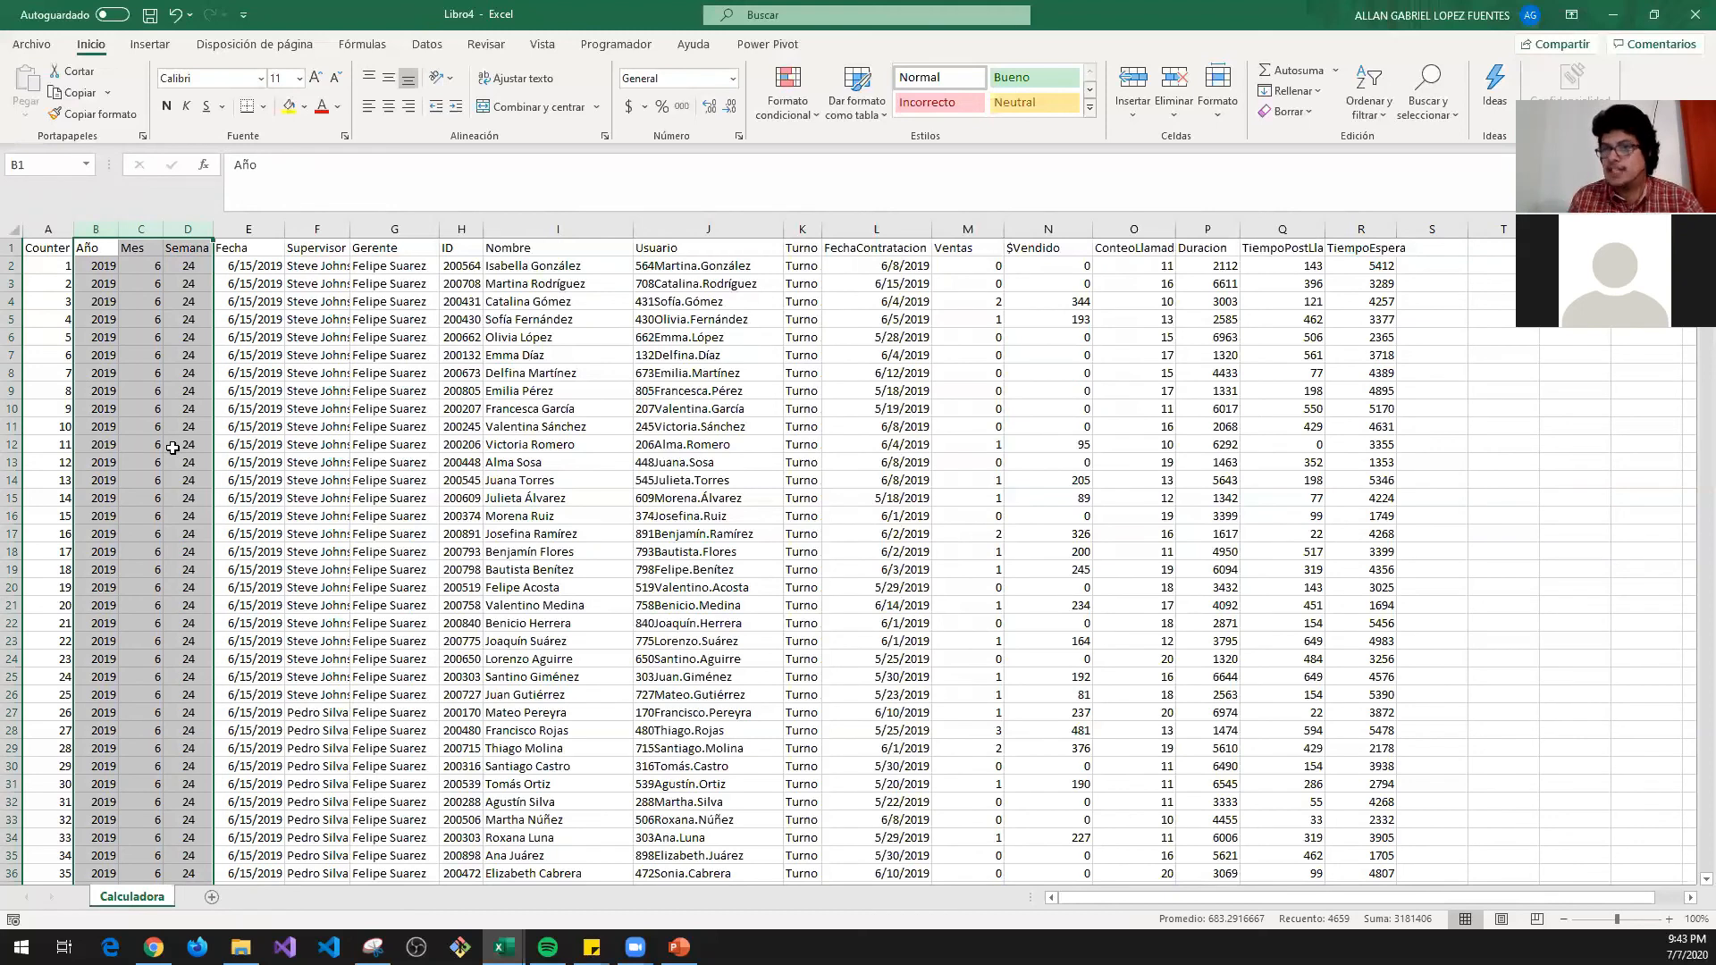
{"action": "left_click", "coordinate": [309, 263]}
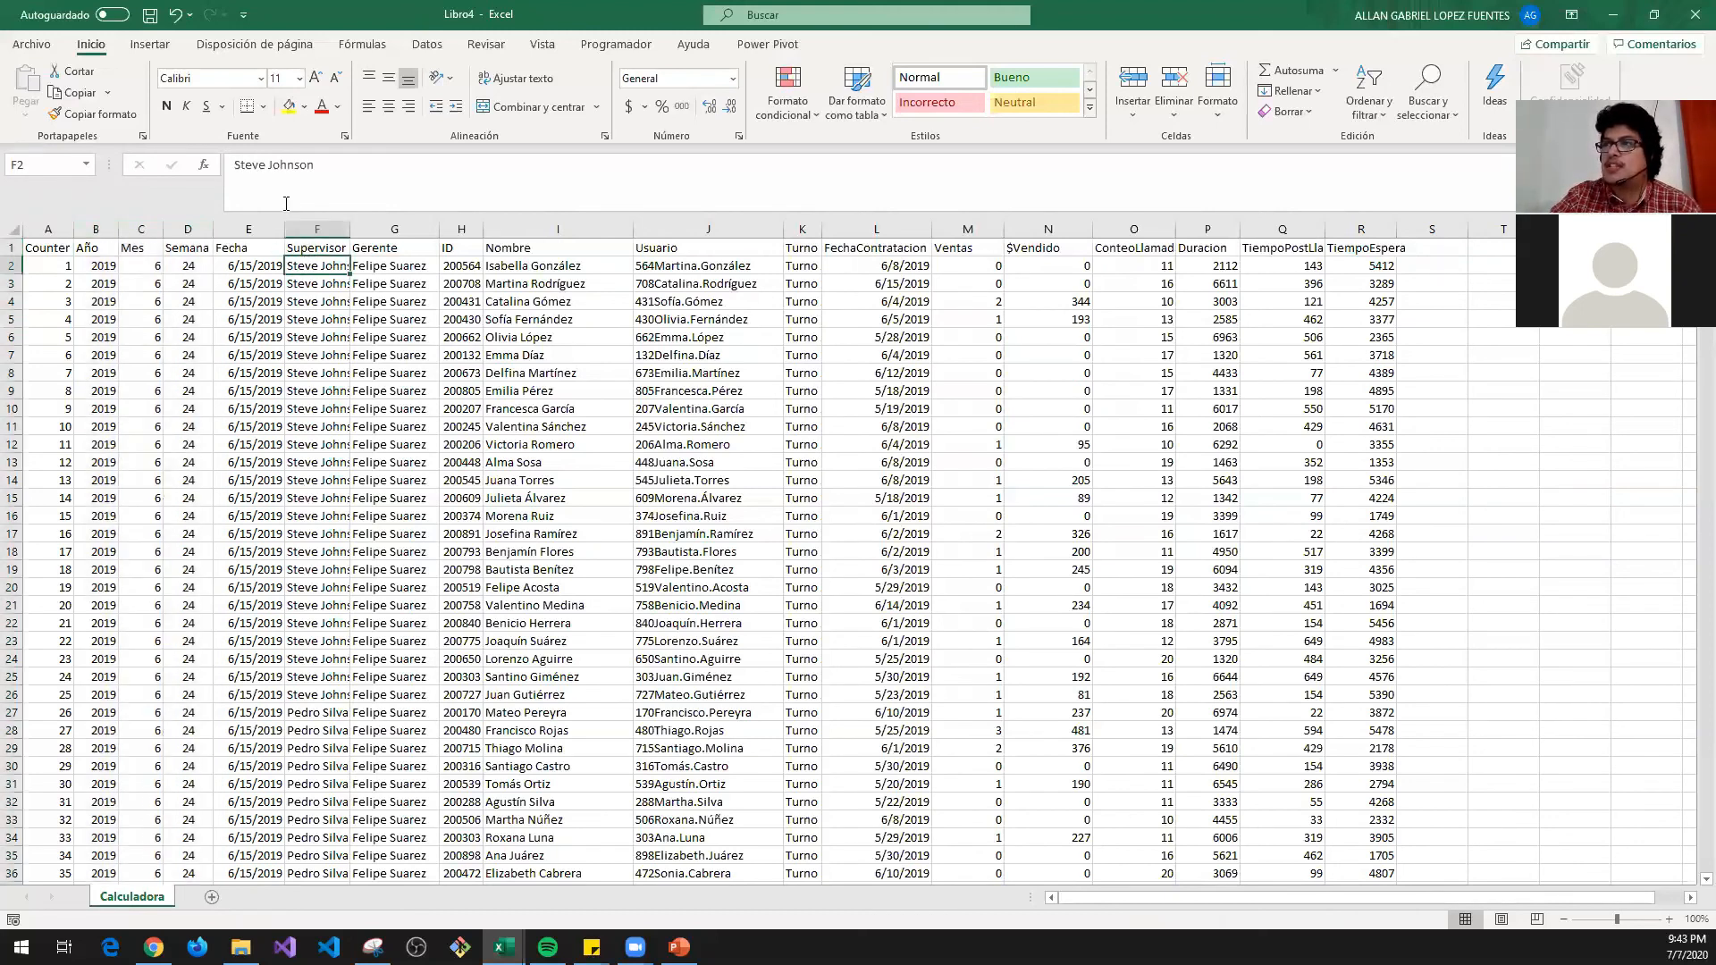
{"action": "left_click", "coordinate": [264, 266]}
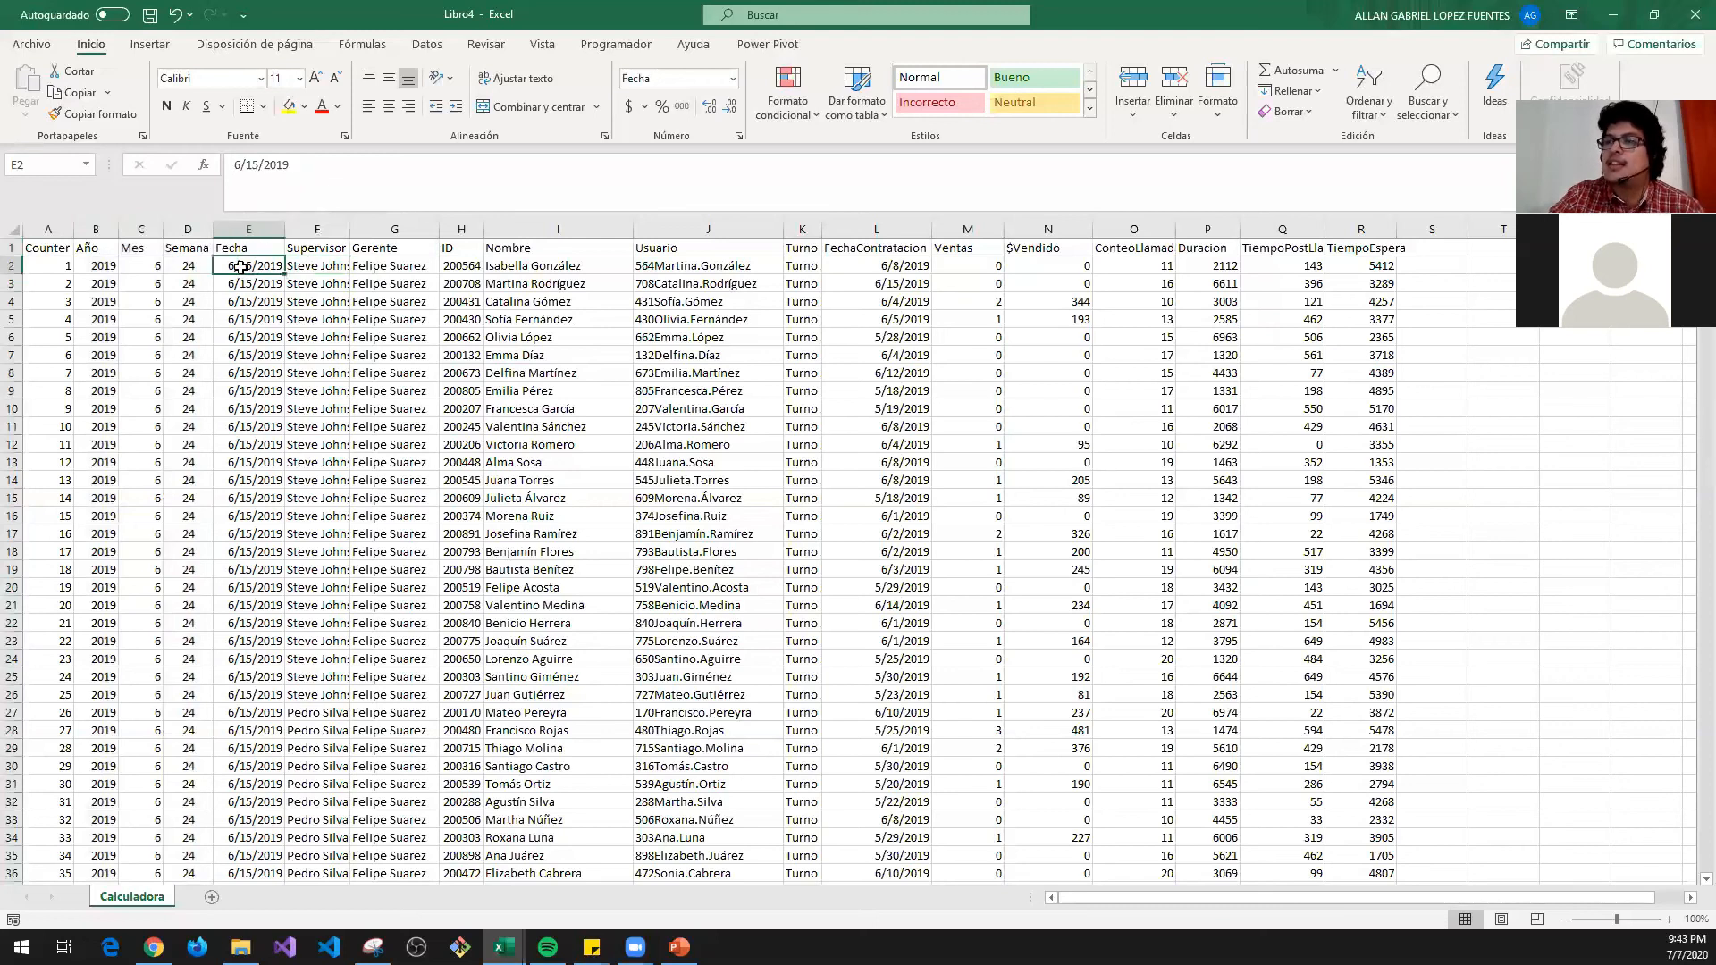
{"action": "left_click", "coordinate": [394, 262]}
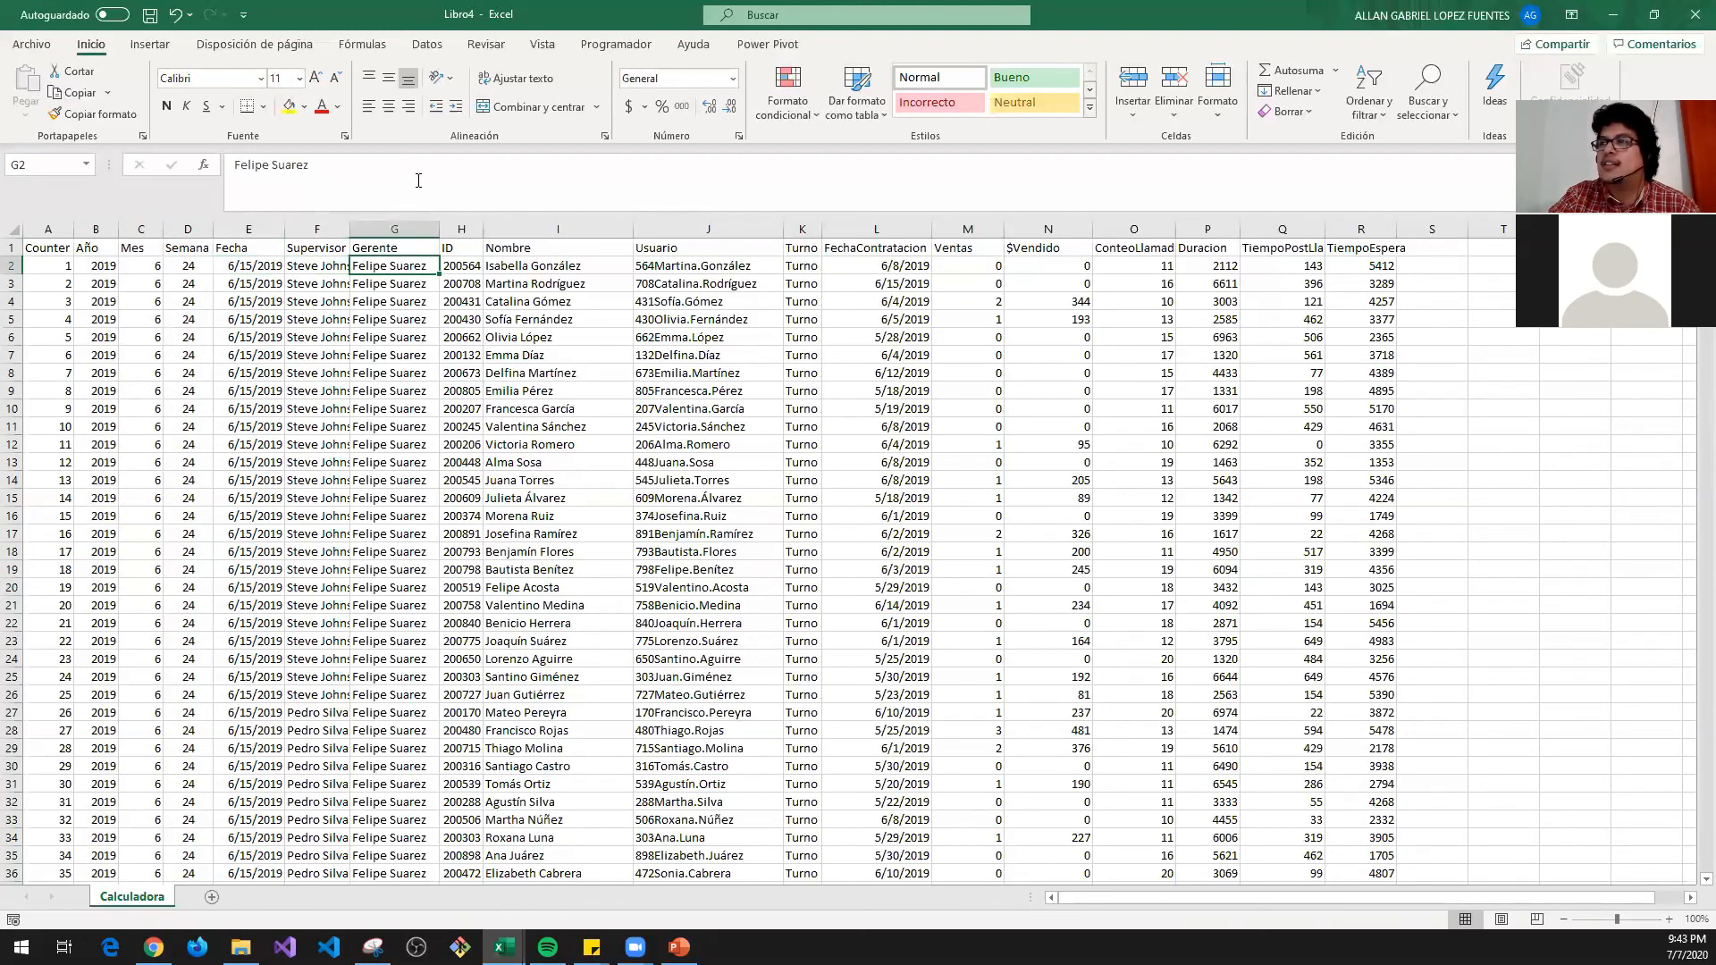
{"action": "left_click_drag", "start_coordinate": [465, 266], "coordinate": [983, 266]}
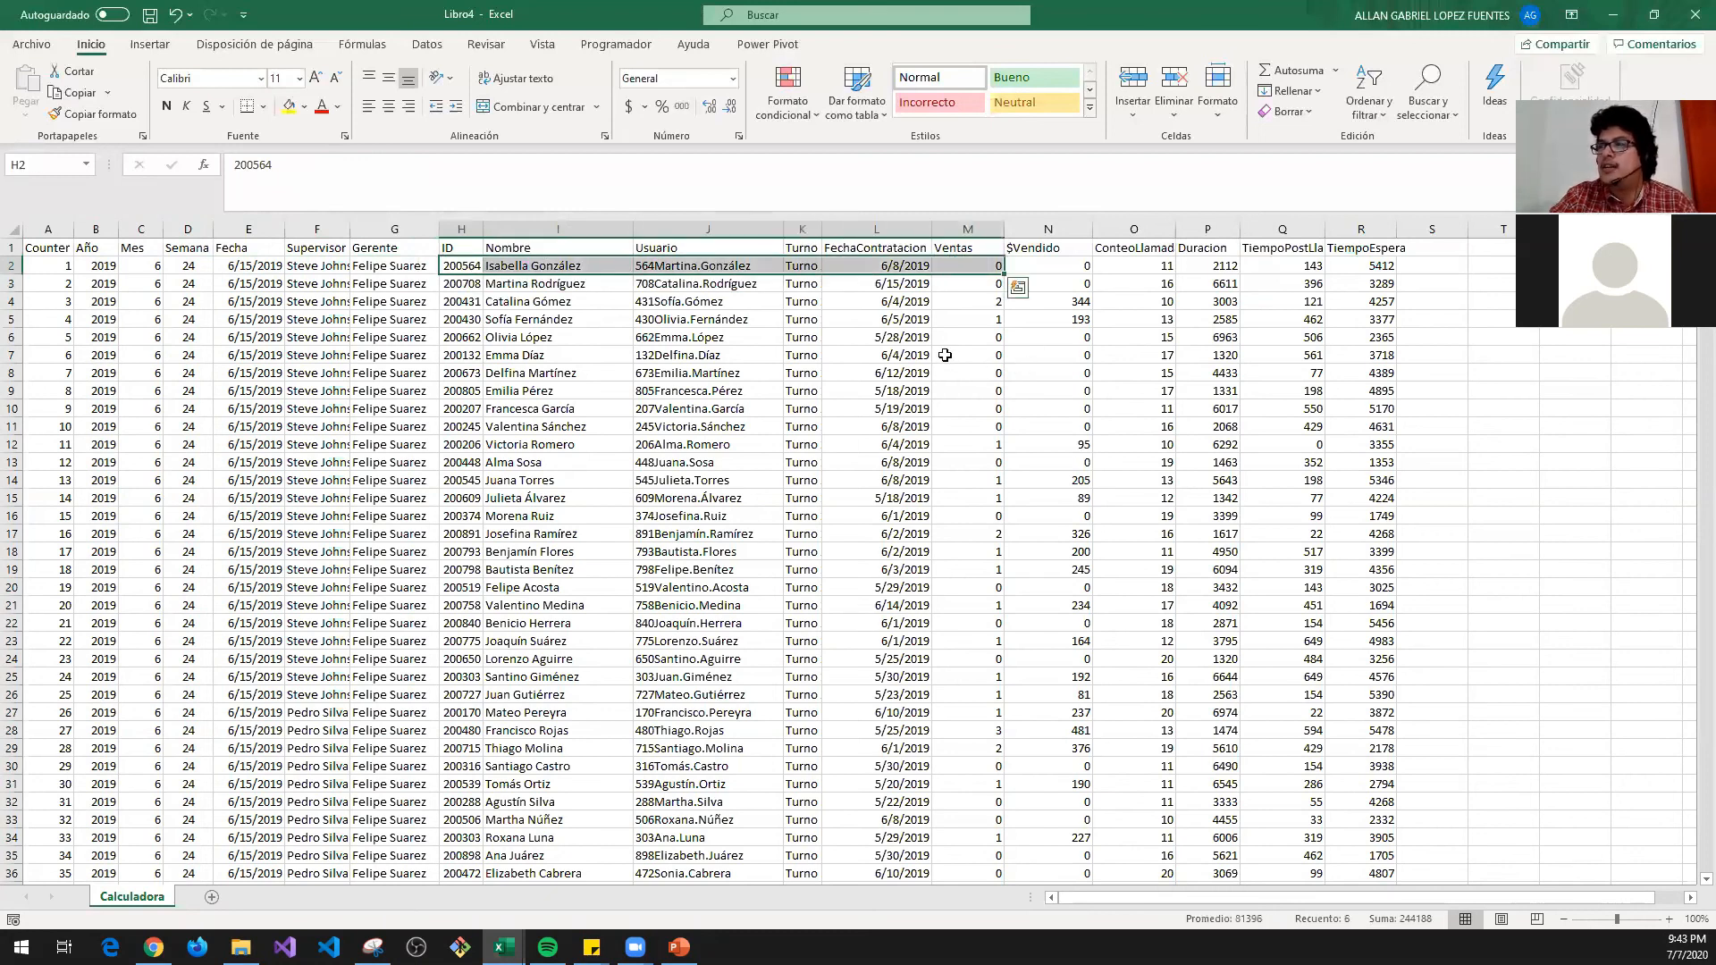
- Review the Ventas, $Vendido and ConteoLlamadas columns one by one, and the Duracion through TiempoEspera columns together
{"action": "left_click", "coordinate": [958, 224]}
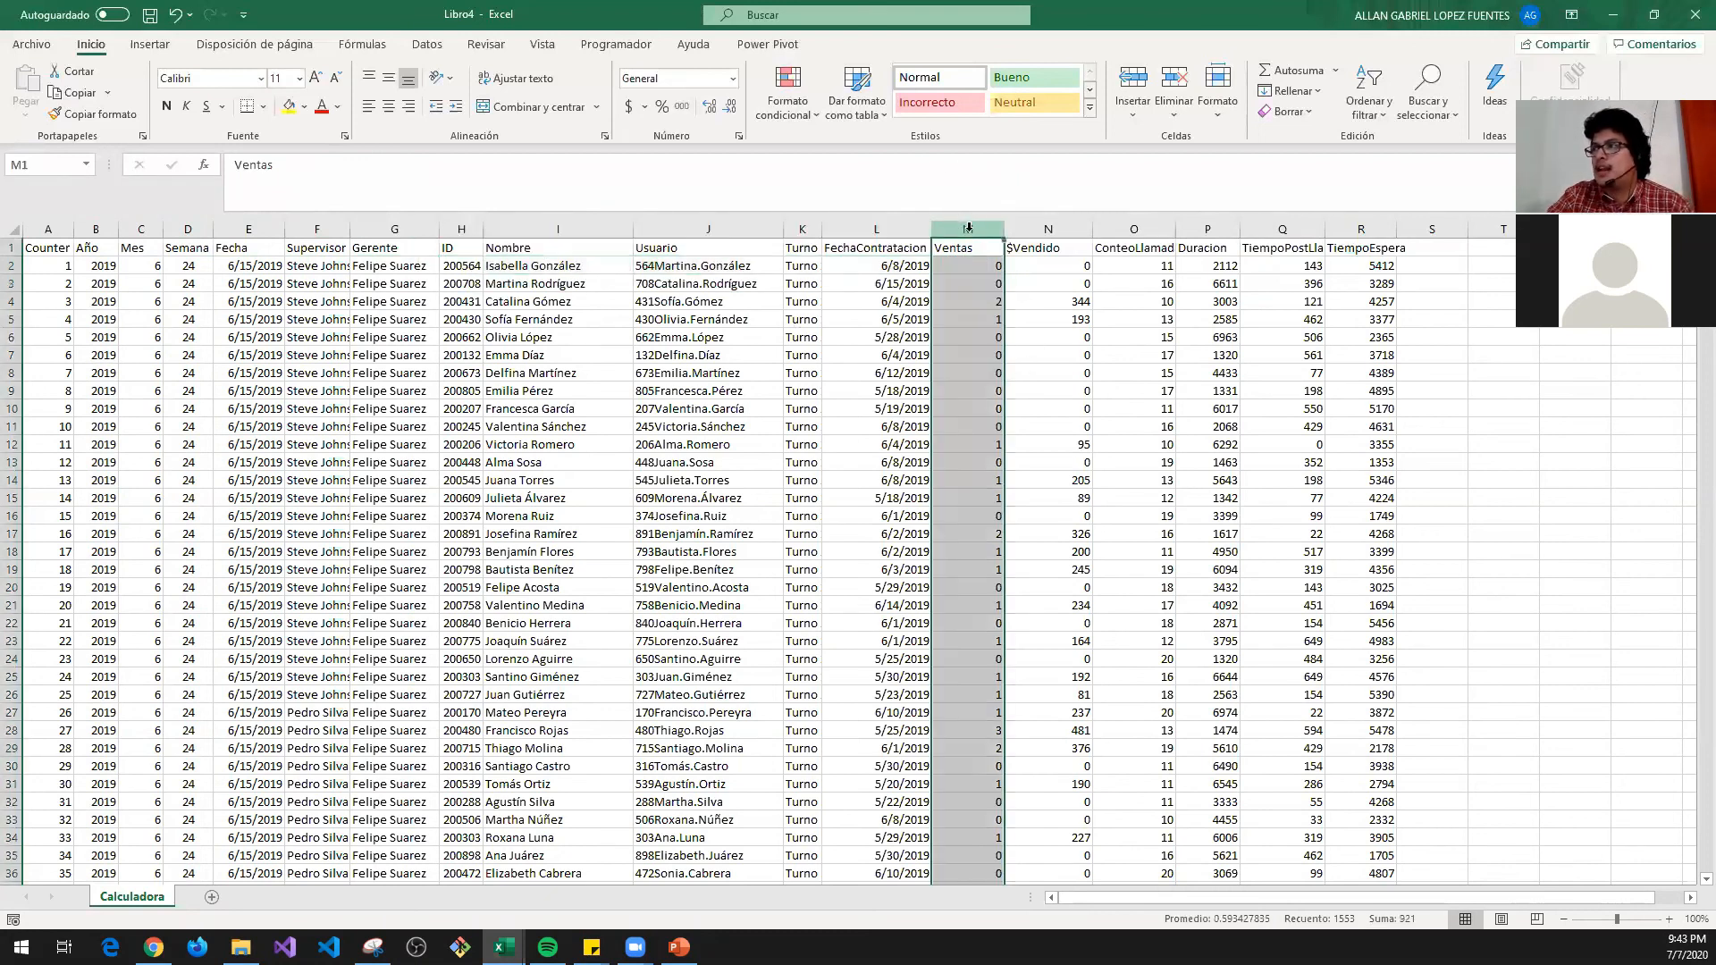
{"action": "left_click", "coordinate": [1062, 230]}
{"action": "left_click", "coordinate": [1150, 229]}
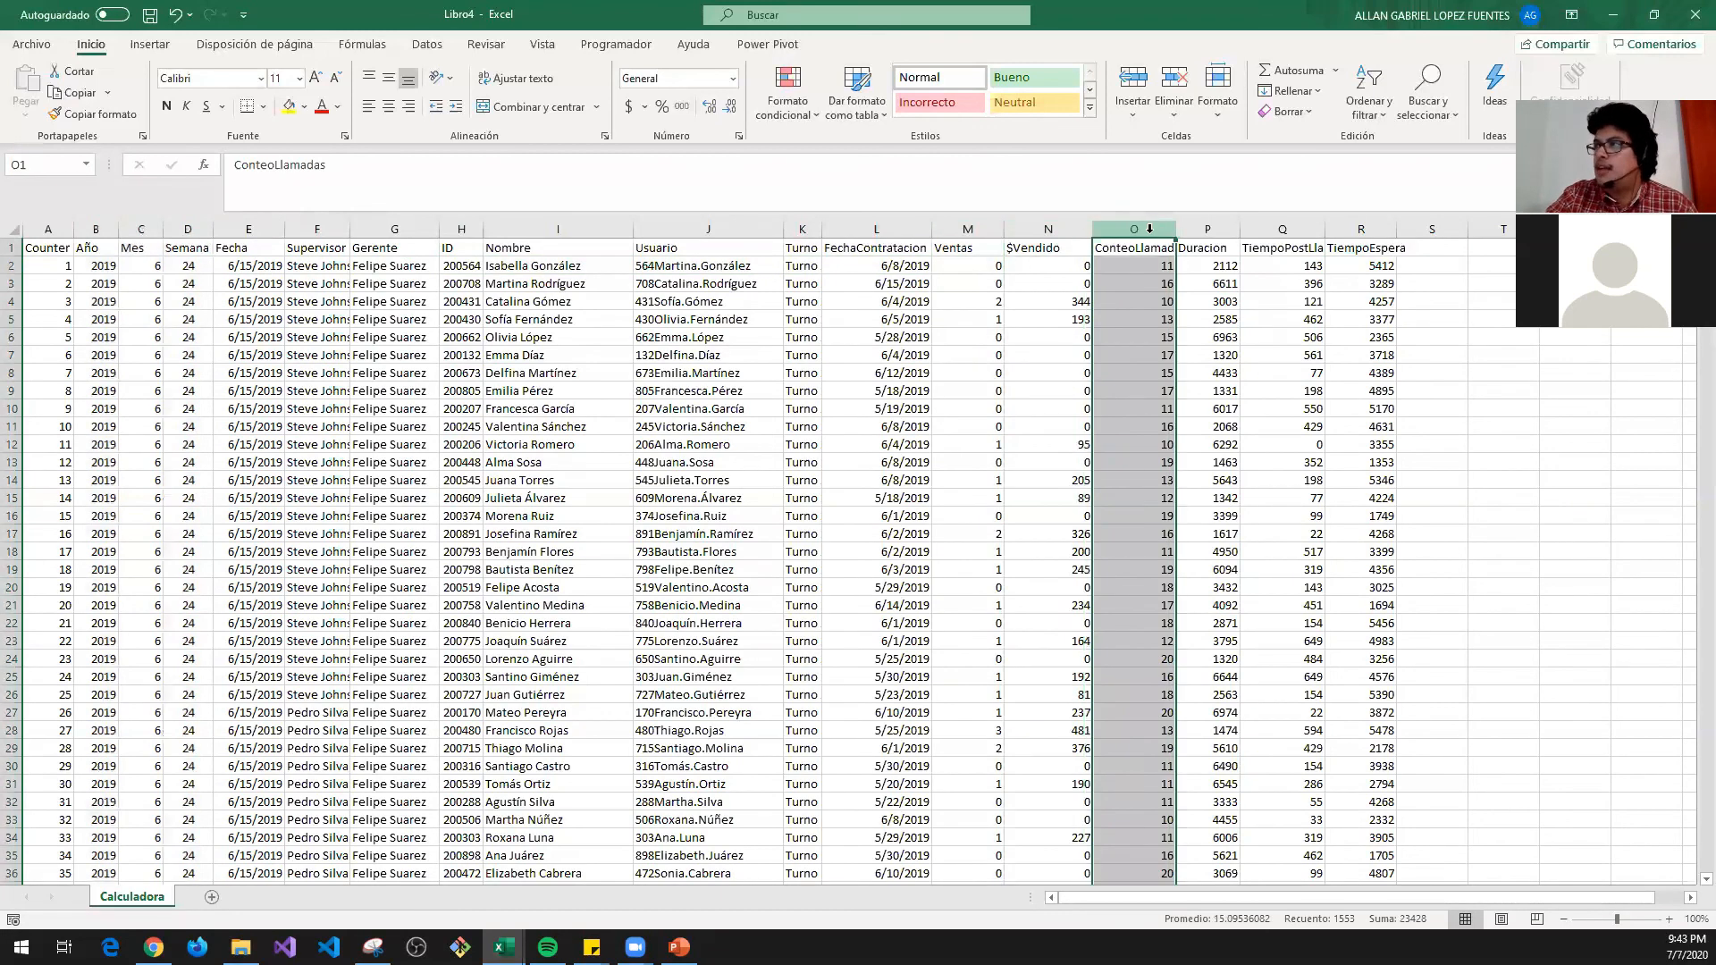
{"action": "scroll", "coordinate": [1194, 656], "scroll_direction": "down", "scroll_amount": 1}
{"action": "scroll", "coordinate": [1195, 656], "scroll_direction": "up", "scroll_amount": 1}
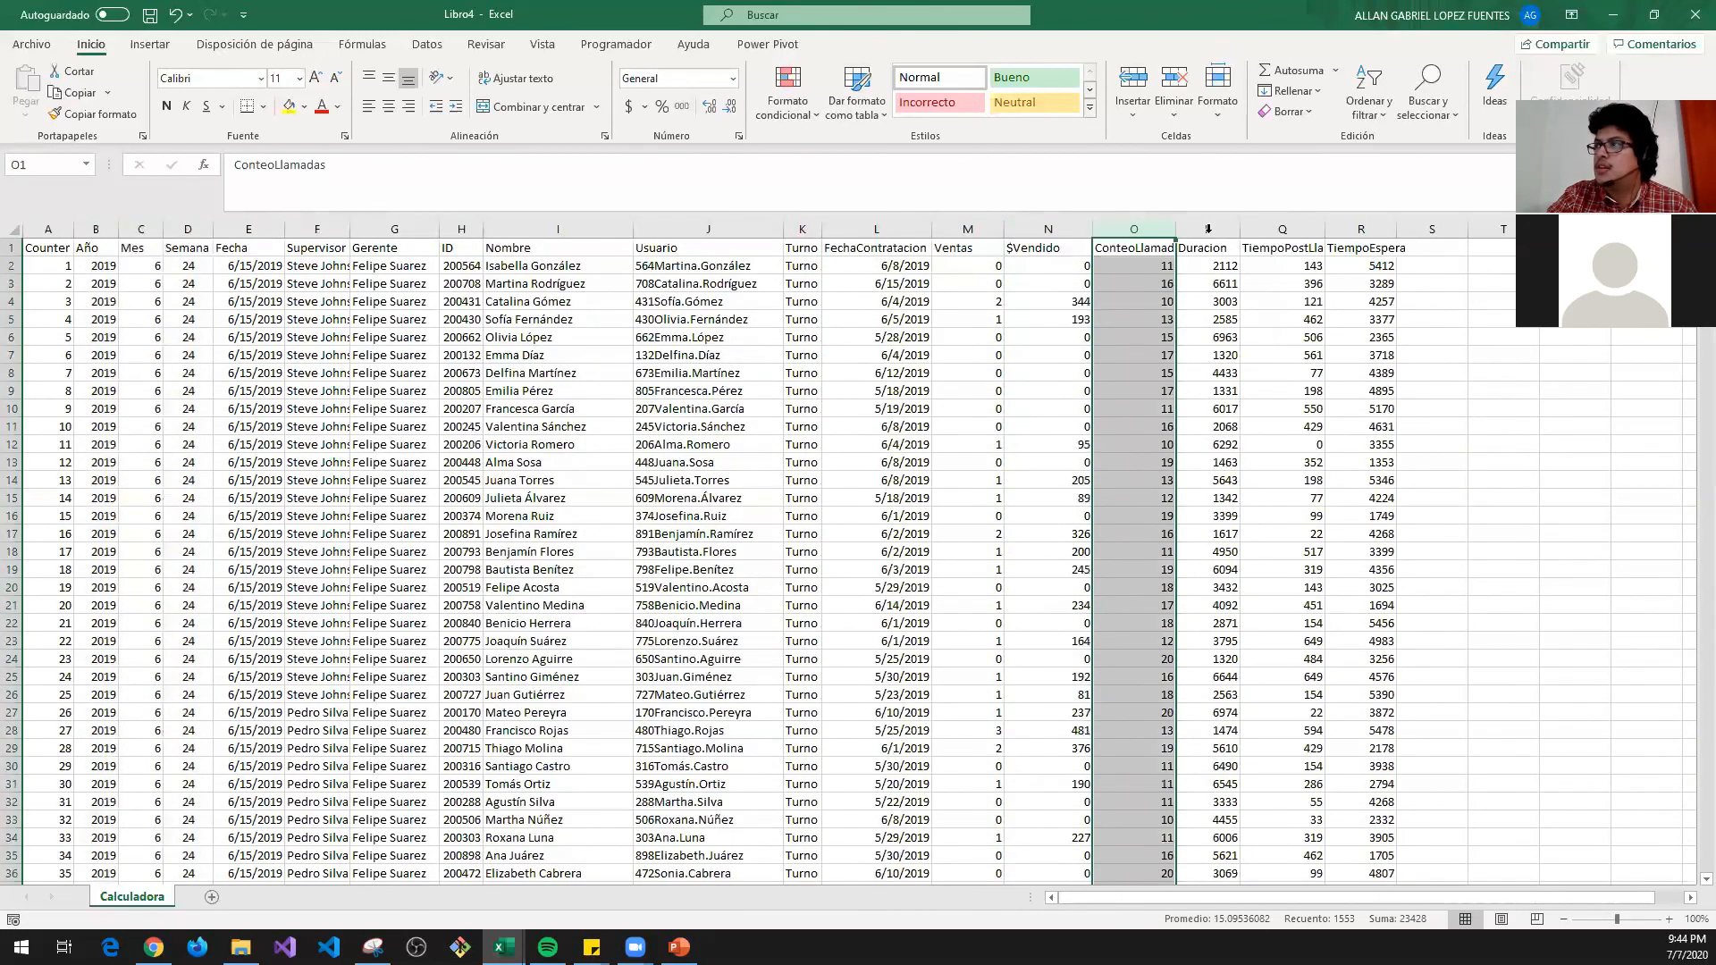
{"action": "left_click", "coordinate": [1207, 230]}
{"action": "left_click_drag", "start_coordinate": [1208, 238], "coordinate": [1360, 237]}
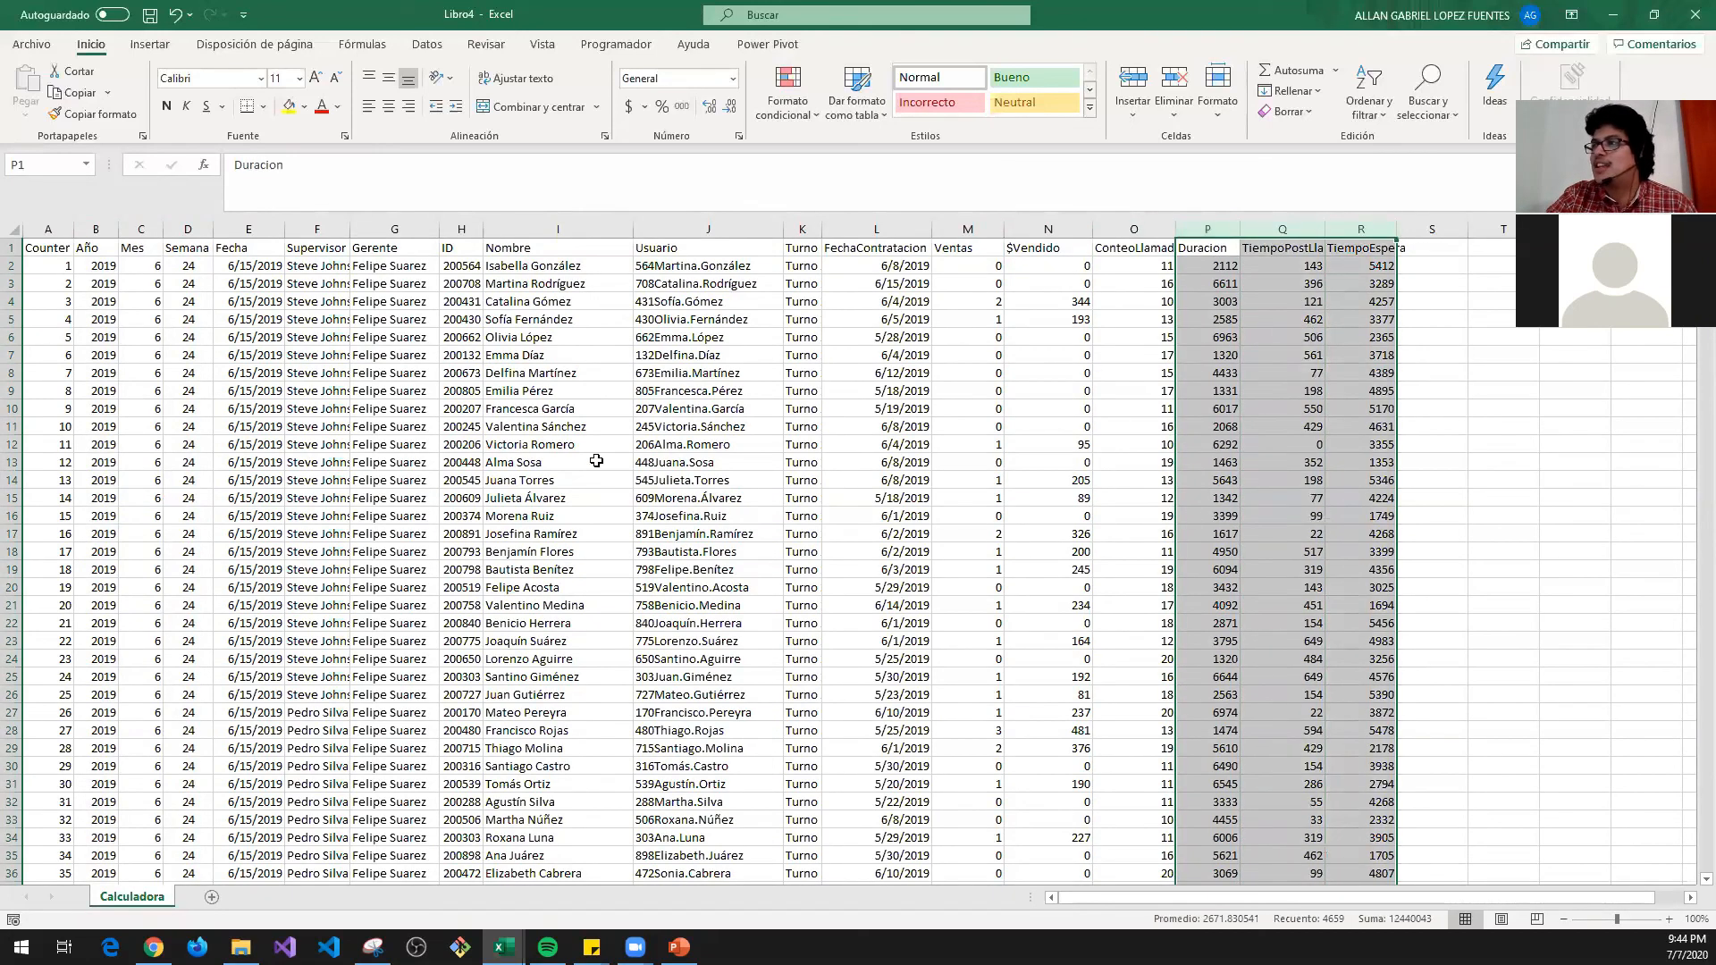